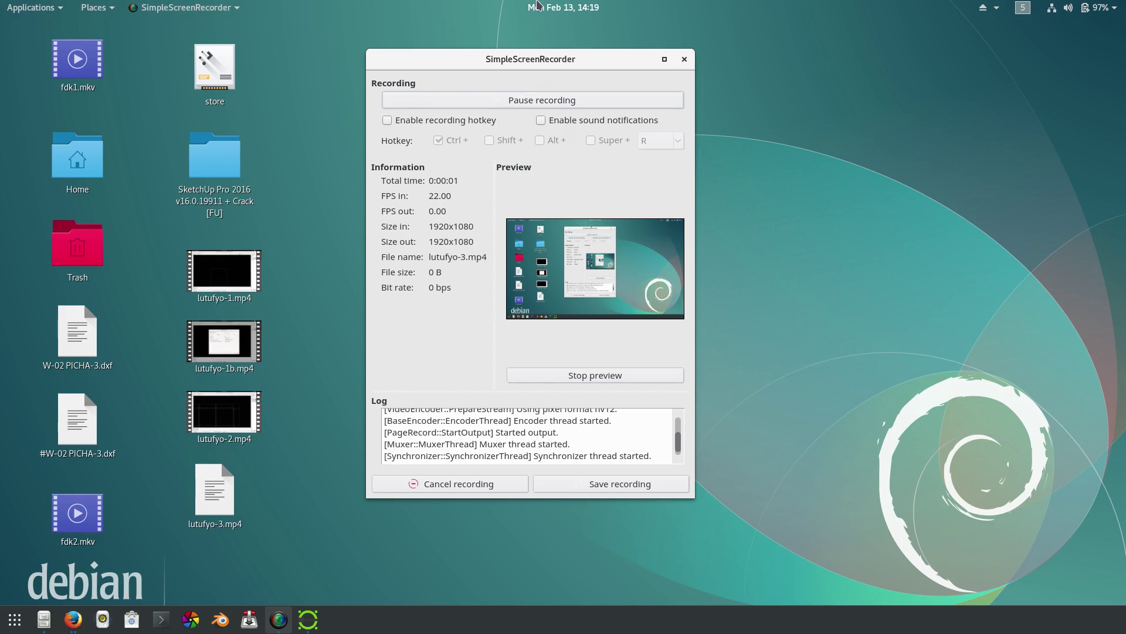
Switch to LibreCAD and pan over the lower-left rooms of the floor plan.
{"action": "key", "text": "ctrl+alt+Up"}
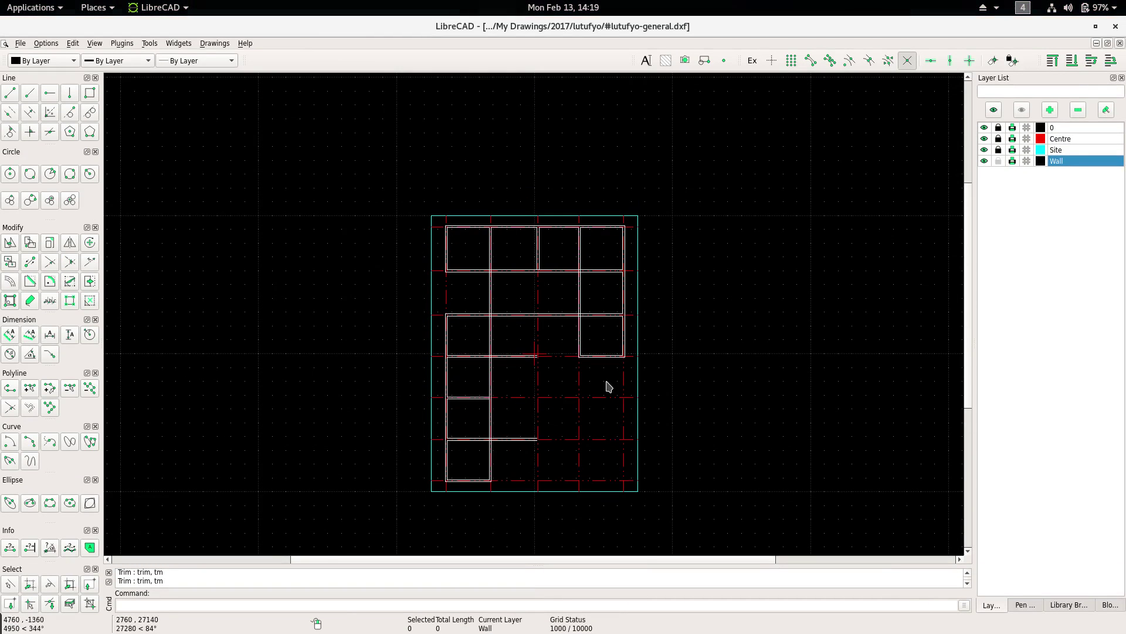
{"action": "scroll", "coordinate": [609, 385], "scroll_direction": "up", "scroll_amount": 3}
{"action": "scroll", "coordinate": [507, 346], "scroll_direction": "down", "scroll_amount": 2}
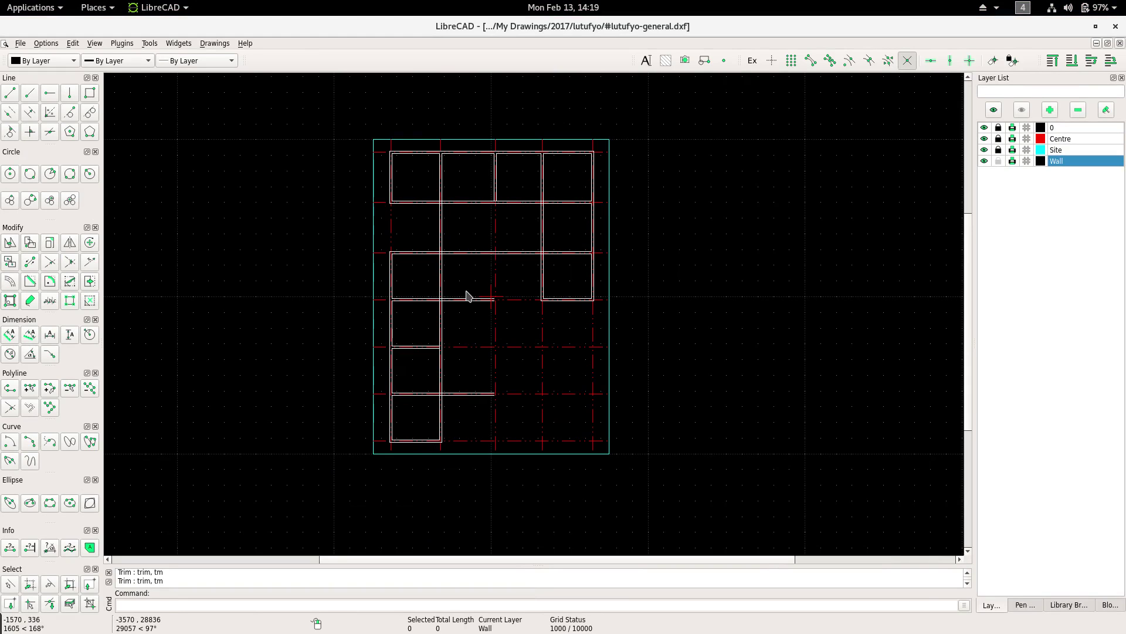
{"action": "scroll", "coordinate": [420, 448], "scroll_direction": "up", "scroll_amount": 2}
{"action": "scroll", "coordinate": [450, 357], "scroll_direction": "up", "scroll_amount": 2}
{"action": "middle_click_drag", "start_coordinate": [450, 357], "coordinate": [440, 419]}
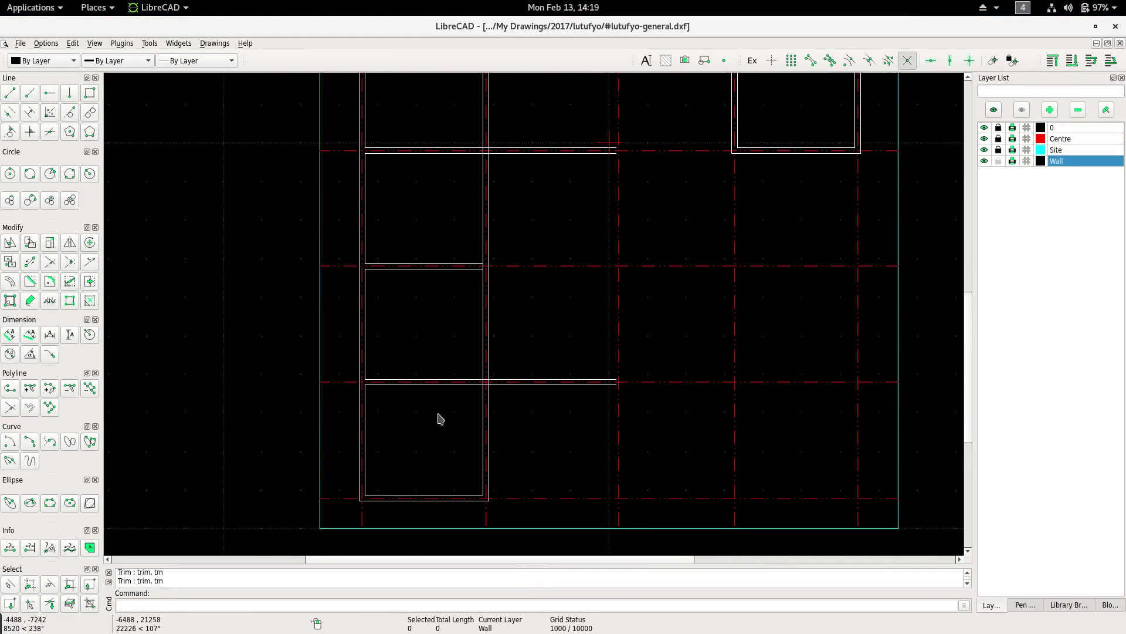
{"action": "scroll", "coordinate": [434, 417], "scroll_direction": "down", "scroll_amount": 2}
{"action": "mouse_move", "coordinate": [382, 288]}
{"action": "middle_mouse_down"}
{"action": "mouse_move", "coordinate": [369, 349]}
{"action": "mouse_move", "coordinate": [388, 296]}
{"action": "middle_mouse_up"}
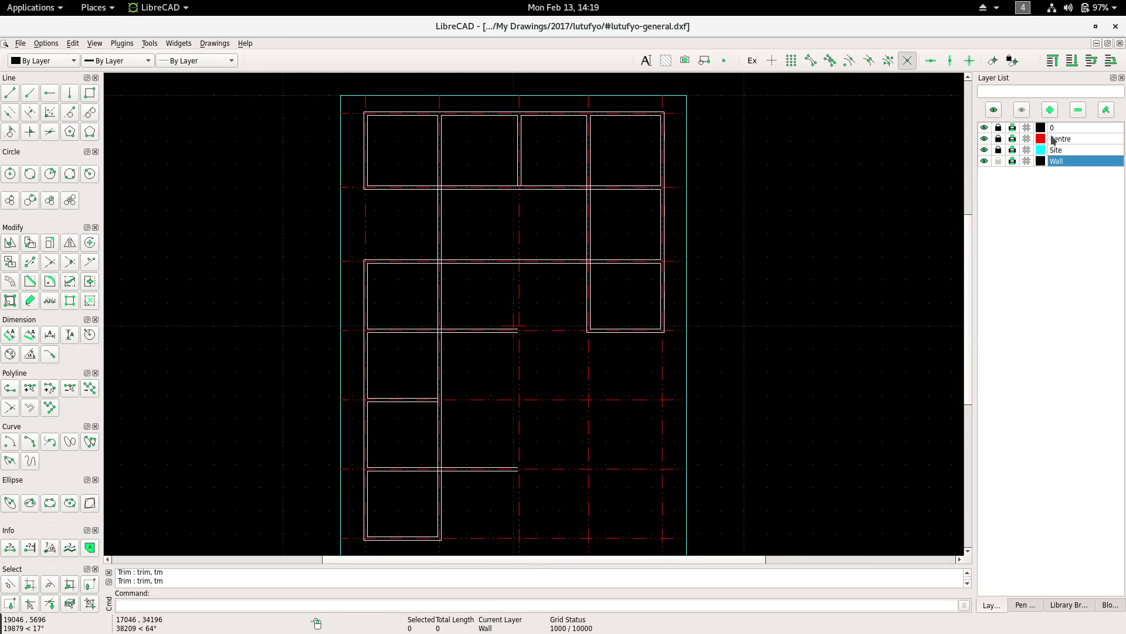
Make Centre the current layer and start Distance Point to Point.
{"action": "left_click", "coordinate": [1053, 141]}
{"action": "scroll", "coordinate": [360, 244], "scroll_direction": "up", "scroll_amount": 1}
{"action": "scroll", "coordinate": [398, 299], "scroll_direction": "up", "scroll_amount": 1}
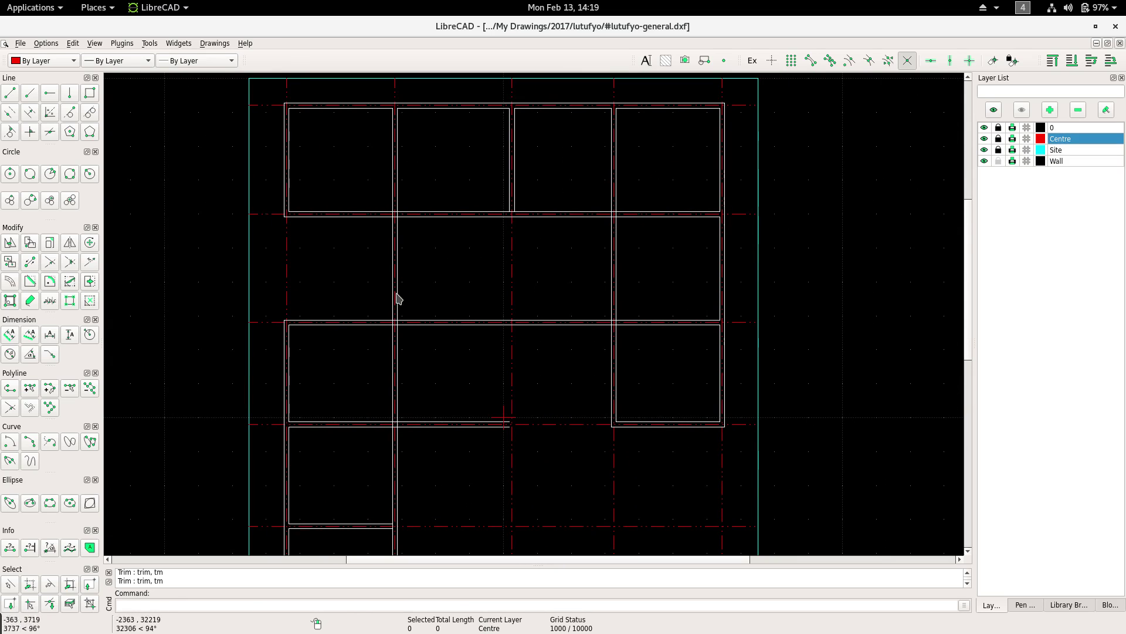
{"action": "left_click", "coordinate": [10, 548]}
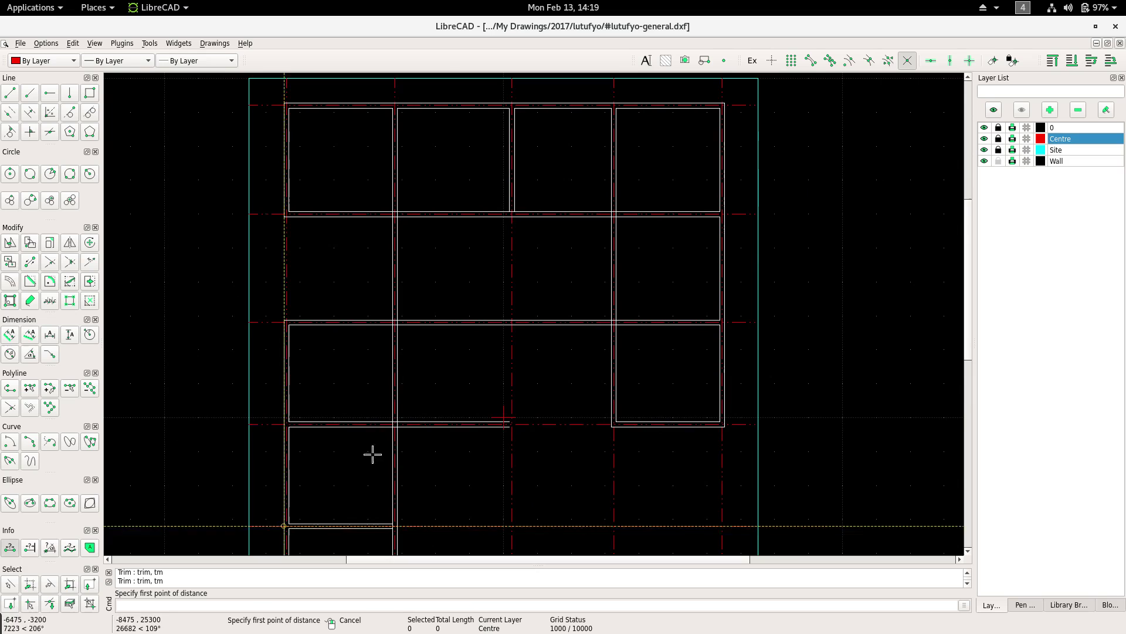
Measure the 3200 vertical spacing between two grid points, then start Offset.
{"action": "left_click", "coordinate": [752, 213]}
{"action": "left_click", "coordinate": [755, 319]}
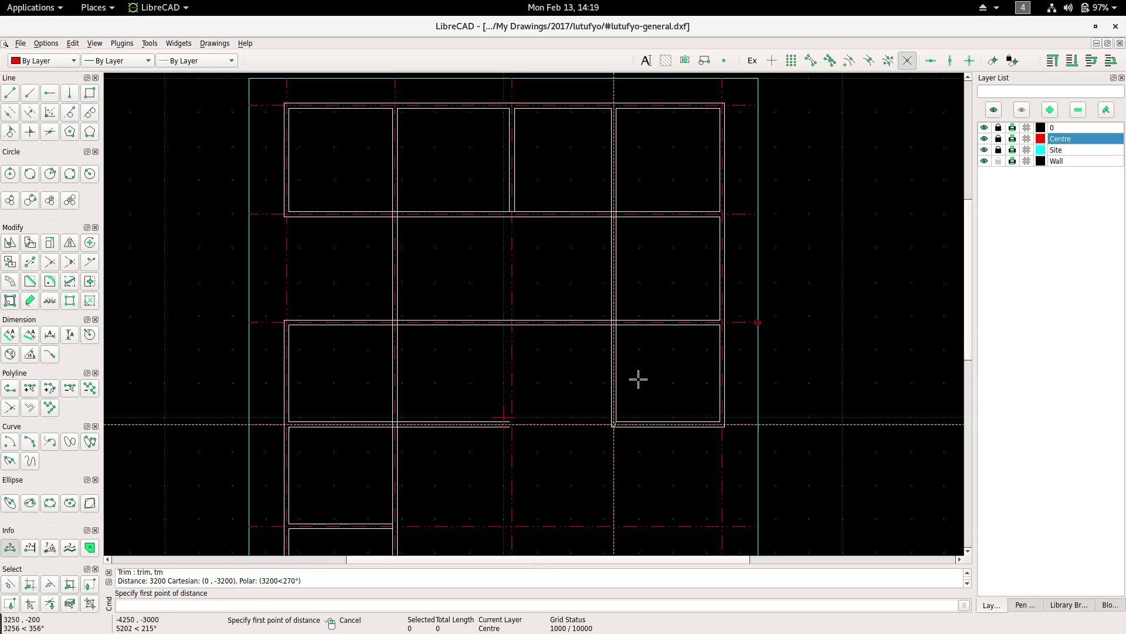
{"action": "mouse_move", "coordinate": [485, 491]}
{"action": "middle_mouse_down"}
{"action": "mouse_move", "coordinate": [473, 450]}
{"action": "mouse_move", "coordinate": [470, 513]}
{"action": "mouse_move", "coordinate": [501, 464]}
{"action": "mouse_move", "coordinate": [499, 406]}
{"action": "middle_mouse_up"}
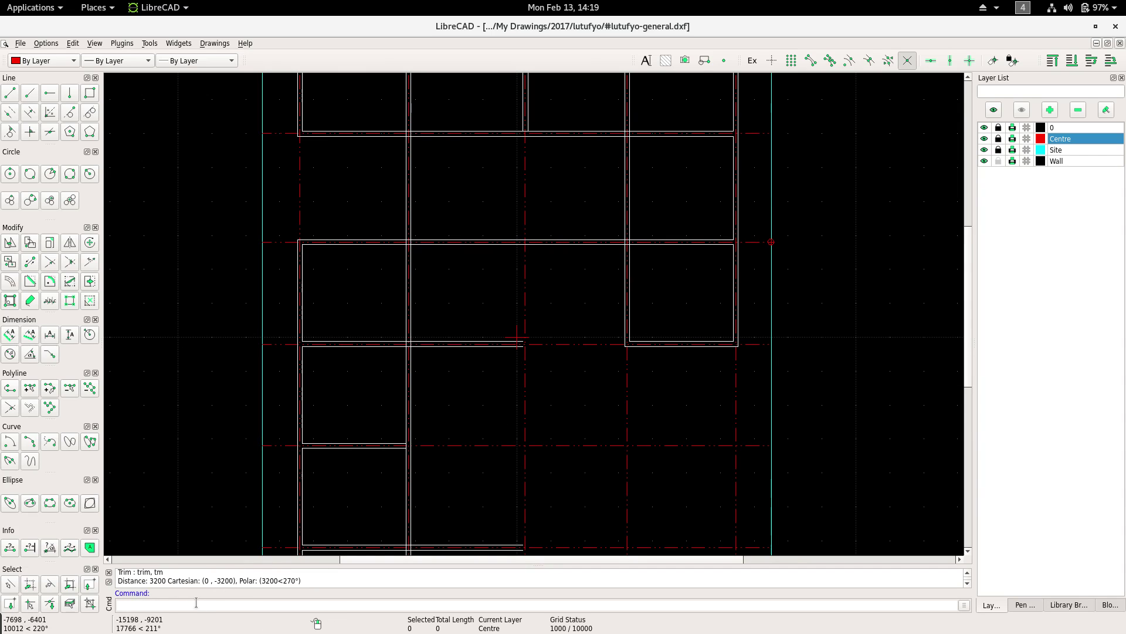
{"action": "type", "text": "o"}
{"action": "key", "text": "Return"}
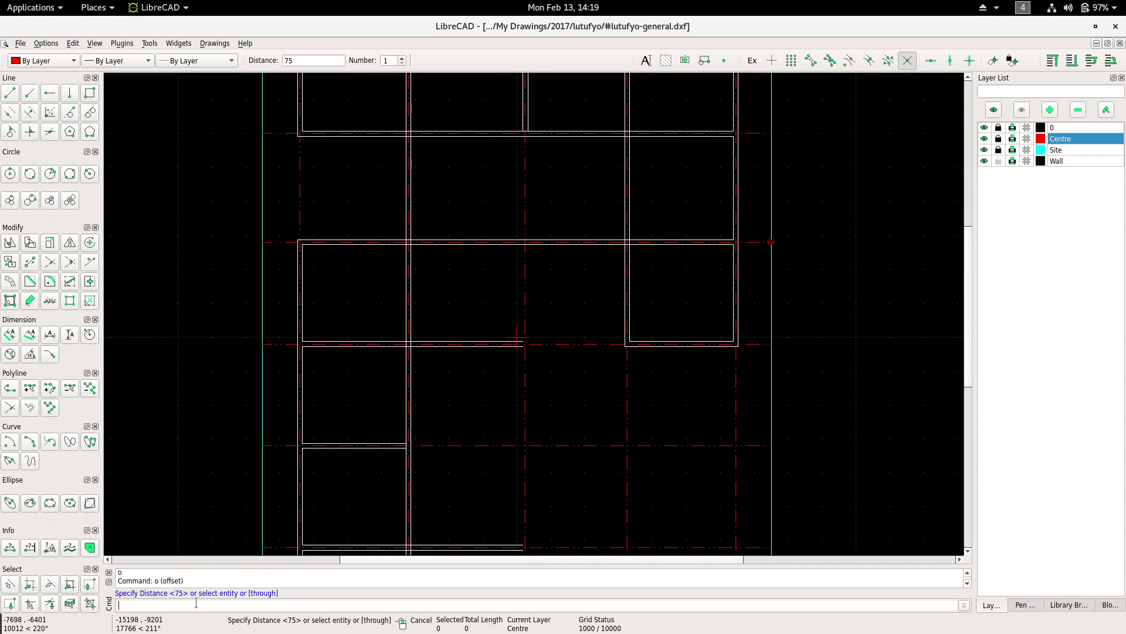
Enlarge the command history panel and enter 1600 as the offset distance.
{"action": "left_click_drag", "start_coordinate": [217, 565], "coordinate": [218, 512]}
{"action": "type", "text": "1600"}
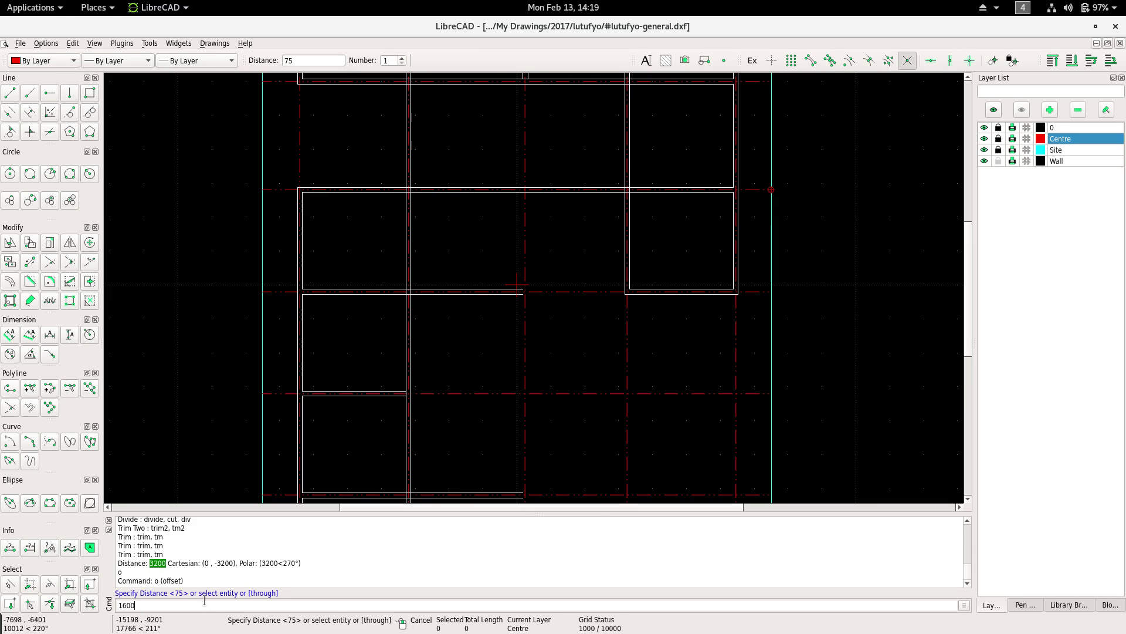
{"action": "key", "text": "Return"}
{"action": "scroll", "coordinate": [432, 314], "scroll_direction": "down", "scroll_amount": 1}
{"action": "mouse_move", "coordinate": [432, 314]}
{"action": "middle_mouse_down"}
{"action": "mouse_move", "coordinate": [411, 313]}
{"action": "mouse_move", "coordinate": [407, 239]}
{"action": "middle_mouse_up"}
{"action": "scroll", "coordinate": [416, 159], "scroll_direction": "up", "scroll_amount": 2}
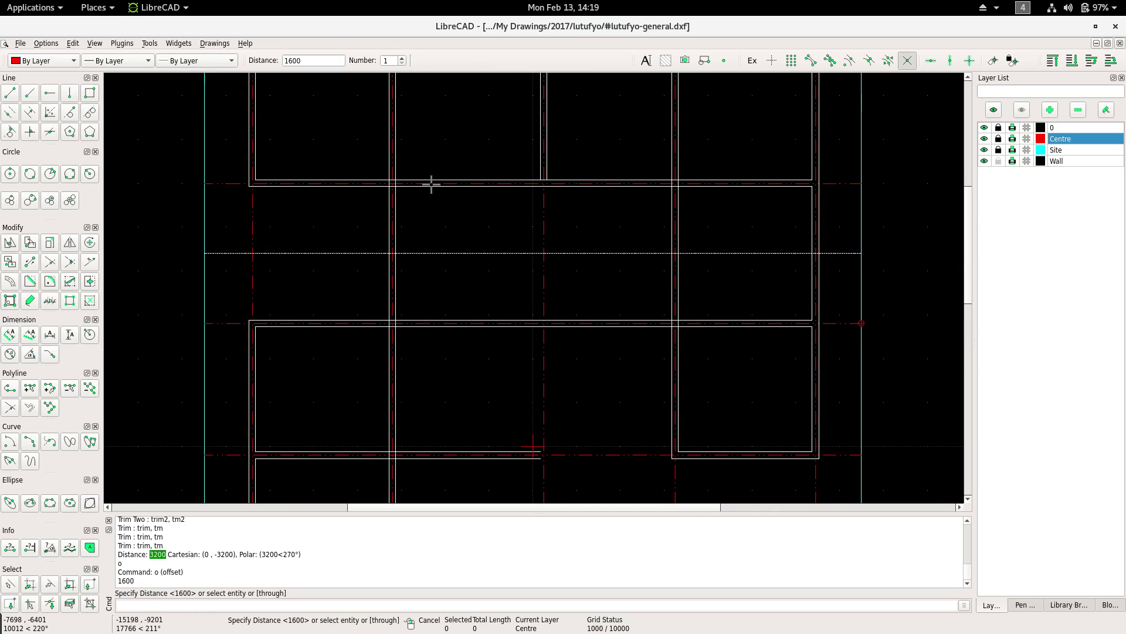
{"action": "scroll", "coordinate": [395, 224], "scroll_direction": "down", "scroll_amount": 3}
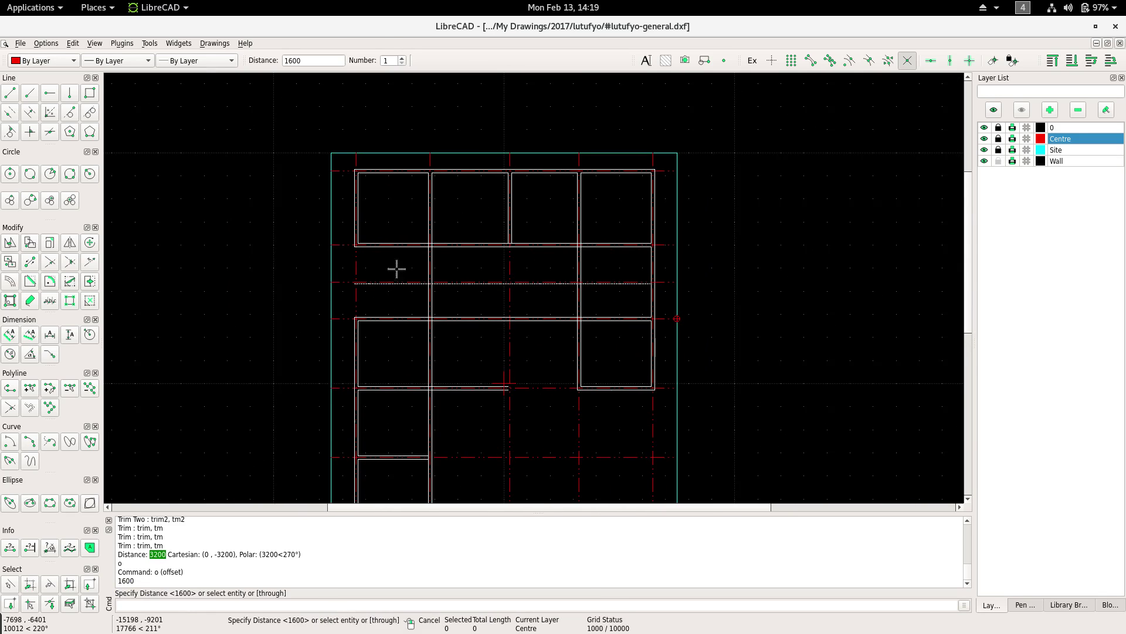
{"action": "middle_click_drag", "start_coordinate": [395, 267], "coordinate": [335, 226]}
Zoom and pan to review the whole building outline.
{"action": "scroll", "coordinate": [389, 277], "scroll_direction": "down", "scroll_amount": 3}
{"action": "scroll", "coordinate": [364, 202], "scroll_direction": "down", "scroll_amount": 1}
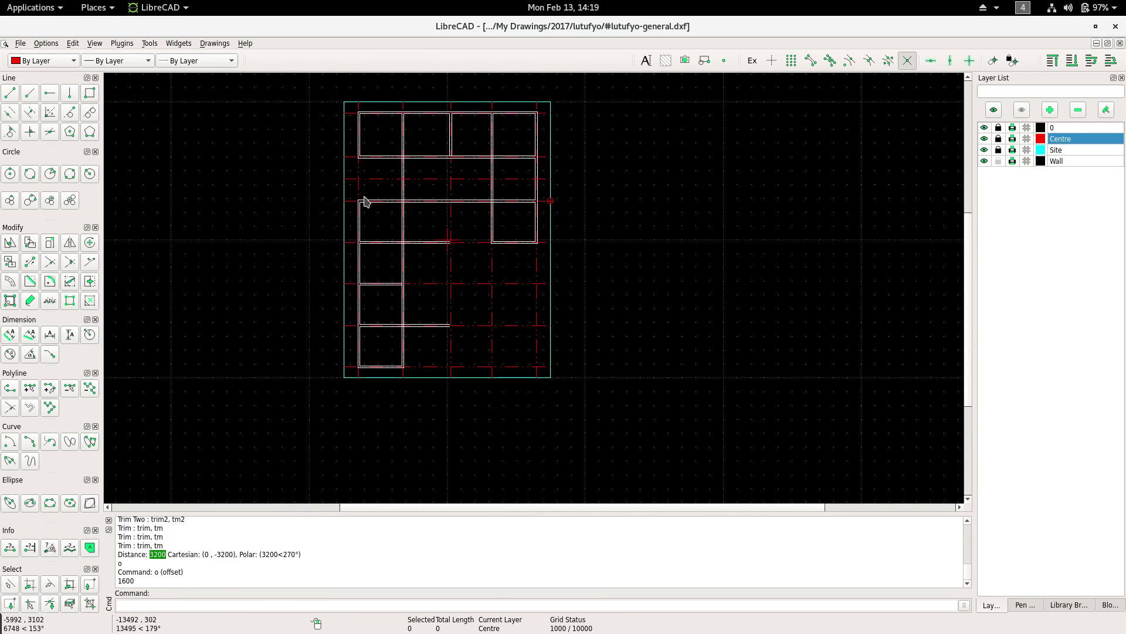
{"action": "scroll", "coordinate": [402, 306], "scroll_direction": "up", "scroll_amount": 1}
{"action": "scroll", "coordinate": [402, 306], "scroll_direction": "up", "scroll_amount": 2}
{"action": "scroll", "coordinate": [410, 319], "scroll_direction": "up", "scroll_amount": 1}
{"action": "scroll", "coordinate": [422, 369], "scroll_direction": "up", "scroll_amount": 2}
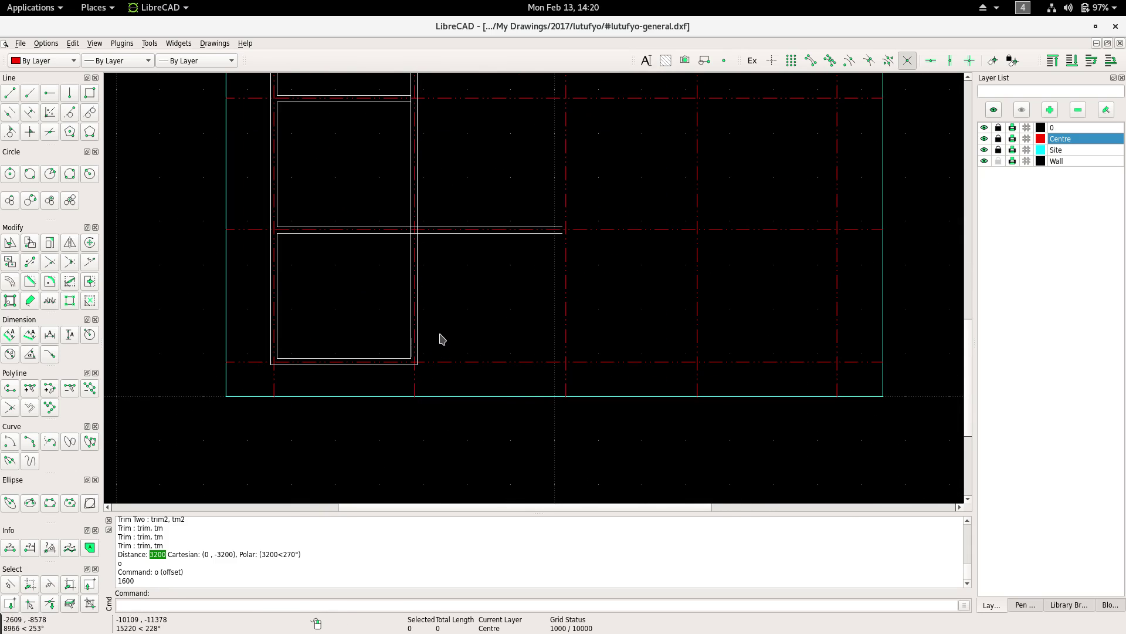
{"action": "scroll", "coordinate": [443, 339], "scroll_direction": "down", "scroll_amount": 2}
{"action": "scroll", "coordinate": [325, 405], "scroll_direction": "down", "scroll_amount": 1}
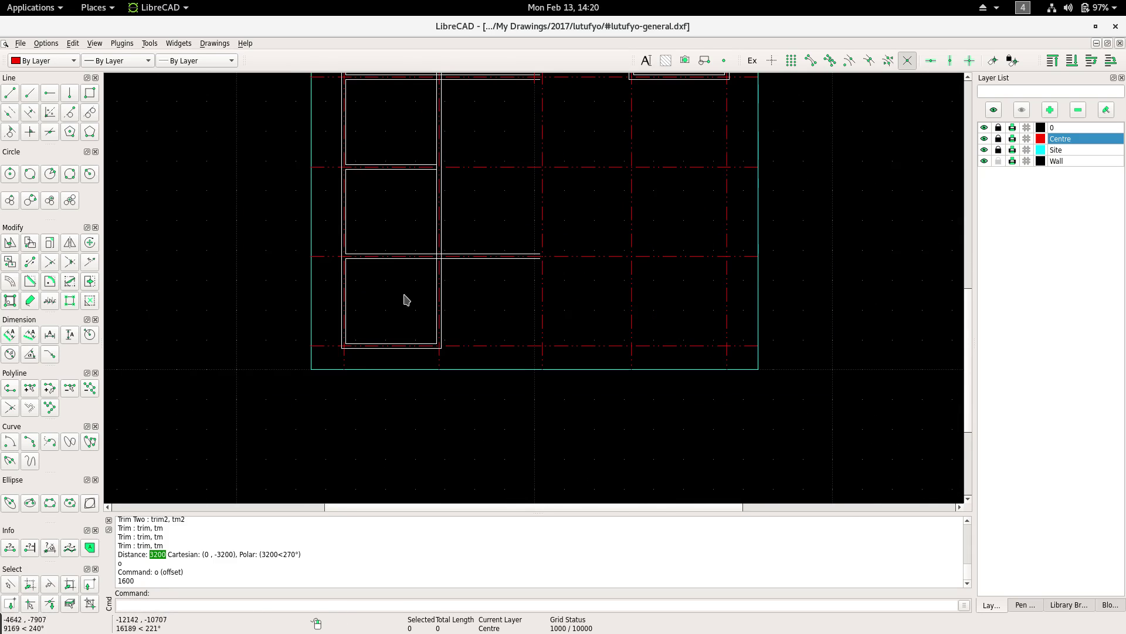
{"action": "scroll", "coordinate": [407, 300], "scroll_direction": "down", "scroll_amount": 1}
{"action": "mouse_move", "coordinate": [410, 276]}
{"action": "middle_mouse_down"}
{"action": "mouse_move", "coordinate": [372, 327]}
{"action": "mouse_move", "coordinate": [371, 400]}
{"action": "mouse_move", "coordinate": [389, 460]}
{"action": "mouse_move", "coordinate": [377, 301]}
{"action": "middle_mouse_up"}
{"action": "right_click", "coordinate": [358, 292]}
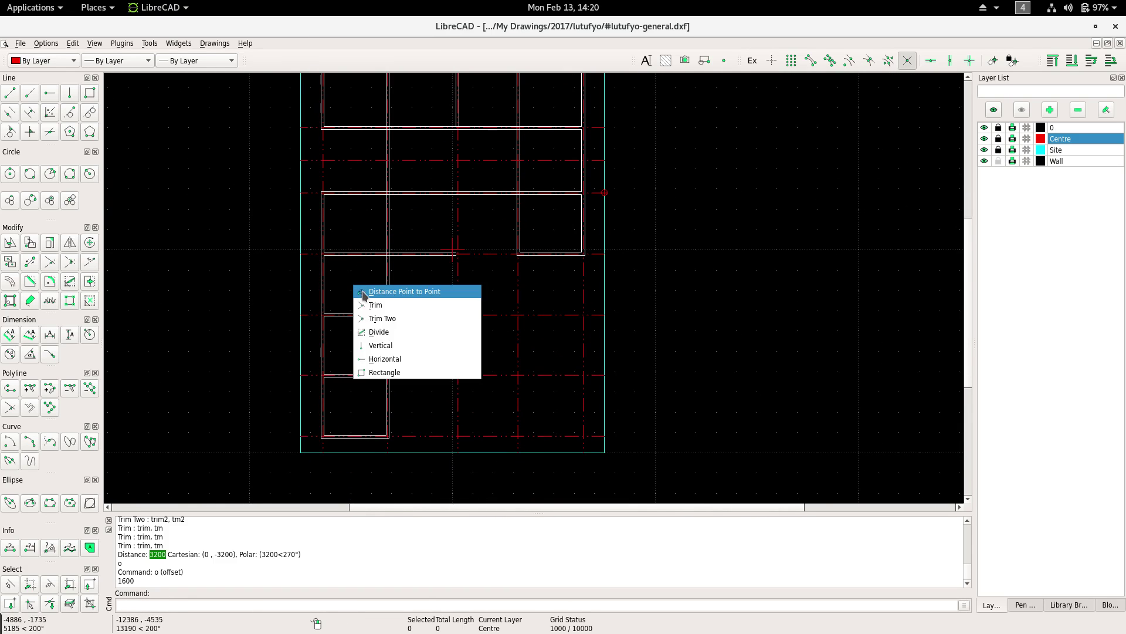
{"action": "left_click", "coordinate": [349, 276]}
{"action": "type", "text": "o"}
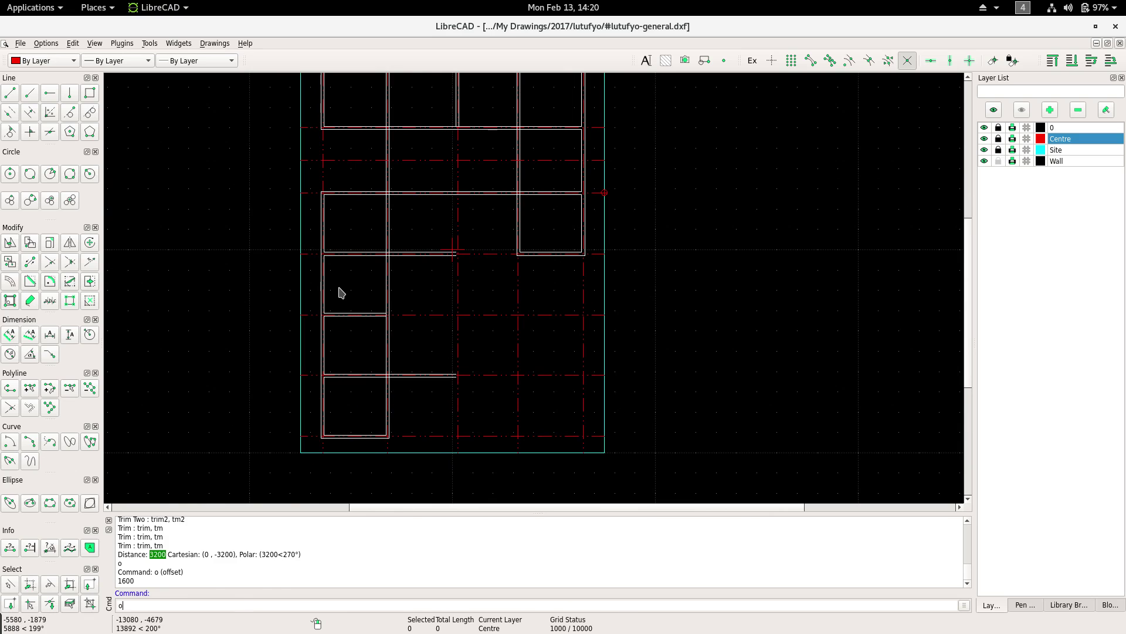
{"action": "key", "text": "Return"}
{"action": "scroll", "coordinate": [392, 352], "scroll_direction": "up", "scroll_amount": 2}
{"action": "scroll", "coordinate": [410, 350], "scroll_direction": "up", "scroll_amount": 3}
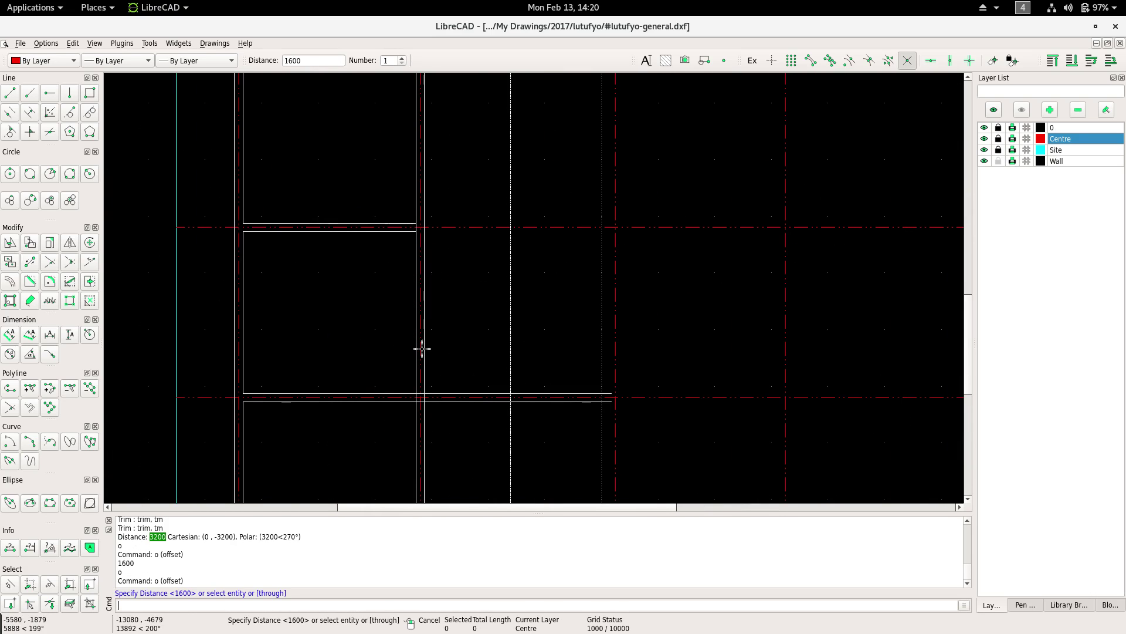
{"action": "scroll", "coordinate": [420, 348], "scroll_direction": "up", "scroll_amount": 2}
{"action": "scroll", "coordinate": [438, 350], "scroll_direction": "up", "scroll_amount": 2}
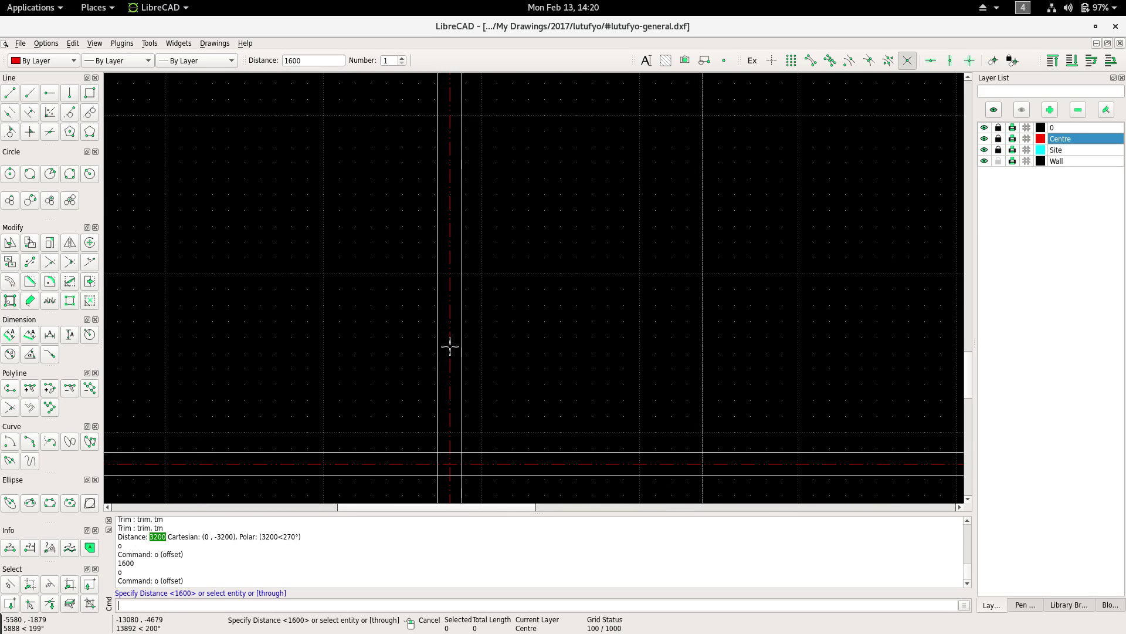
{"action": "scroll", "coordinate": [395, 332], "scroll_direction": "down", "scroll_amount": 2}
{"action": "scroll", "coordinate": [377, 305], "scroll_direction": "down", "scroll_amount": 3}
{"action": "scroll", "coordinate": [342, 355], "scroll_direction": "down", "scroll_amount": 2}
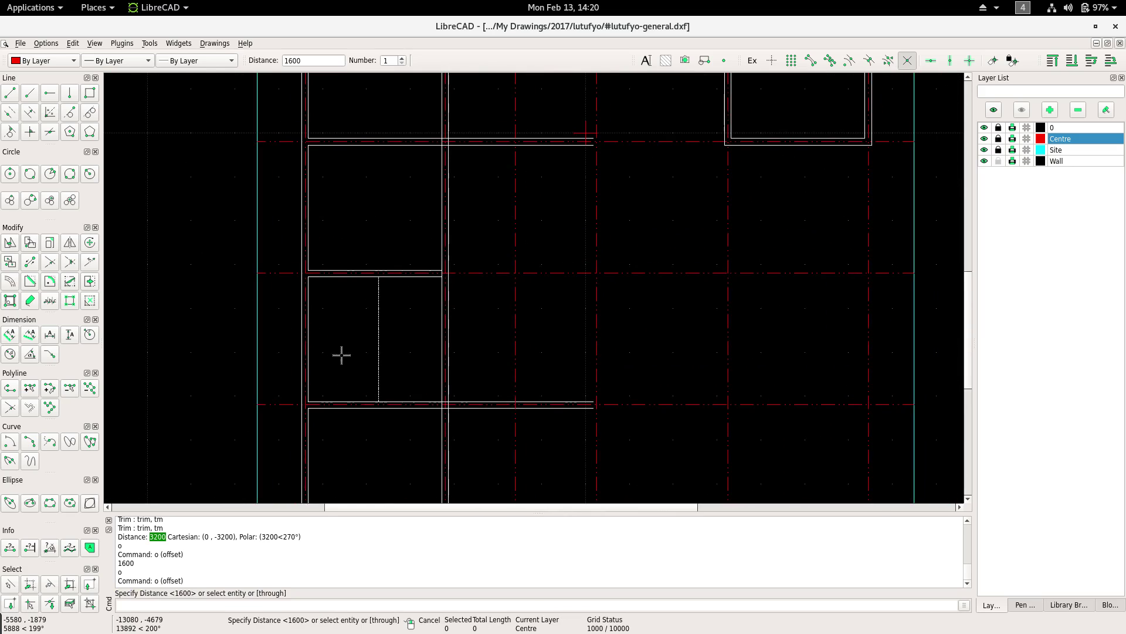
{"action": "scroll", "coordinate": [376, 341], "scroll_direction": "down", "scroll_amount": 2}
{"action": "key", "text": "Escape"}
{"action": "scroll", "coordinate": [360, 317], "scroll_direction": "down", "scroll_amount": 1}
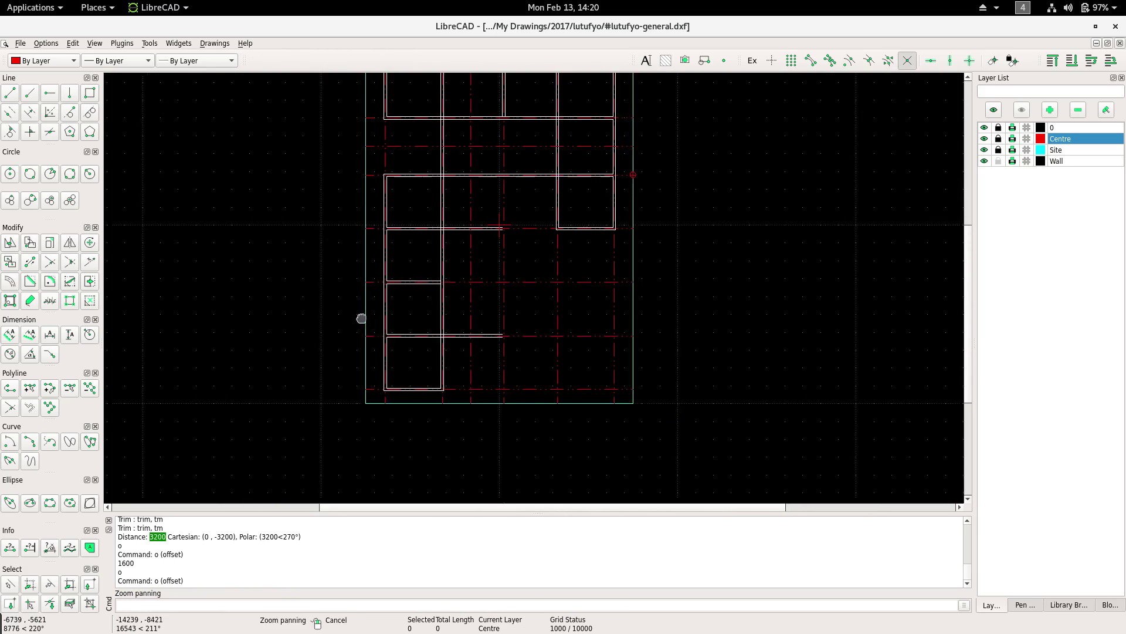
{"action": "scroll", "coordinate": [403, 327], "scroll_direction": "down", "scroll_amount": 1}
{"action": "scroll", "coordinate": [375, 358], "scroll_direction": "up", "scroll_amount": 4}
{"action": "scroll", "coordinate": [373, 285], "scroll_direction": "down", "scroll_amount": 1}
{"action": "scroll", "coordinate": [355, 339], "scroll_direction": "down", "scroll_amount": 3}
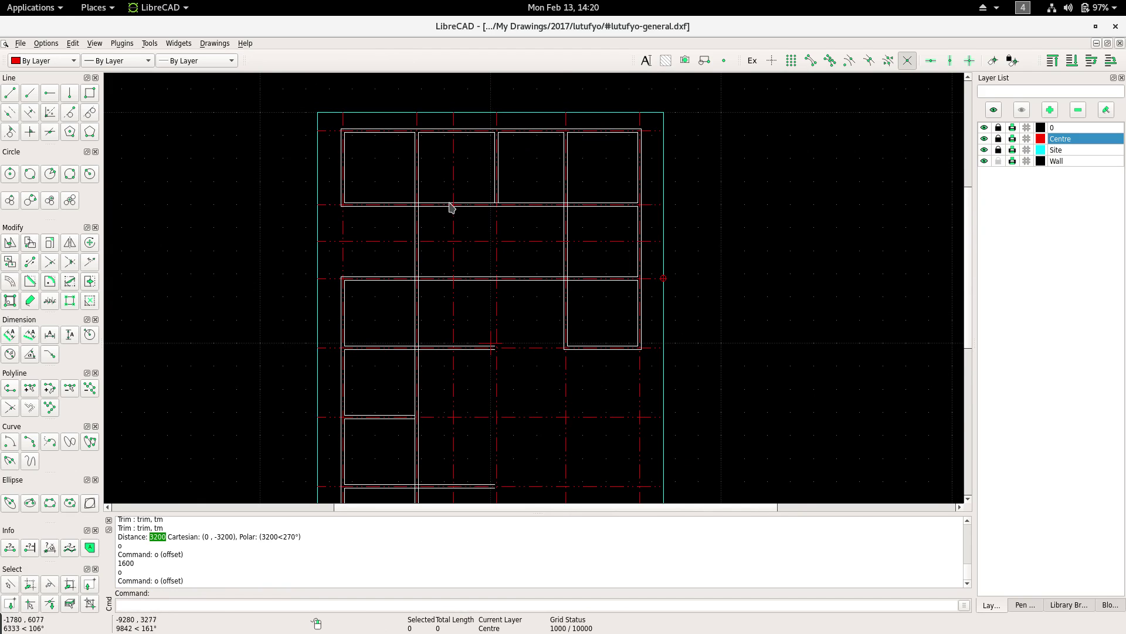
{"action": "scroll", "coordinate": [451, 194], "scroll_direction": "up", "scroll_amount": 1}
{"action": "scroll", "coordinate": [424, 197], "scroll_direction": "down", "scroll_amount": 1}
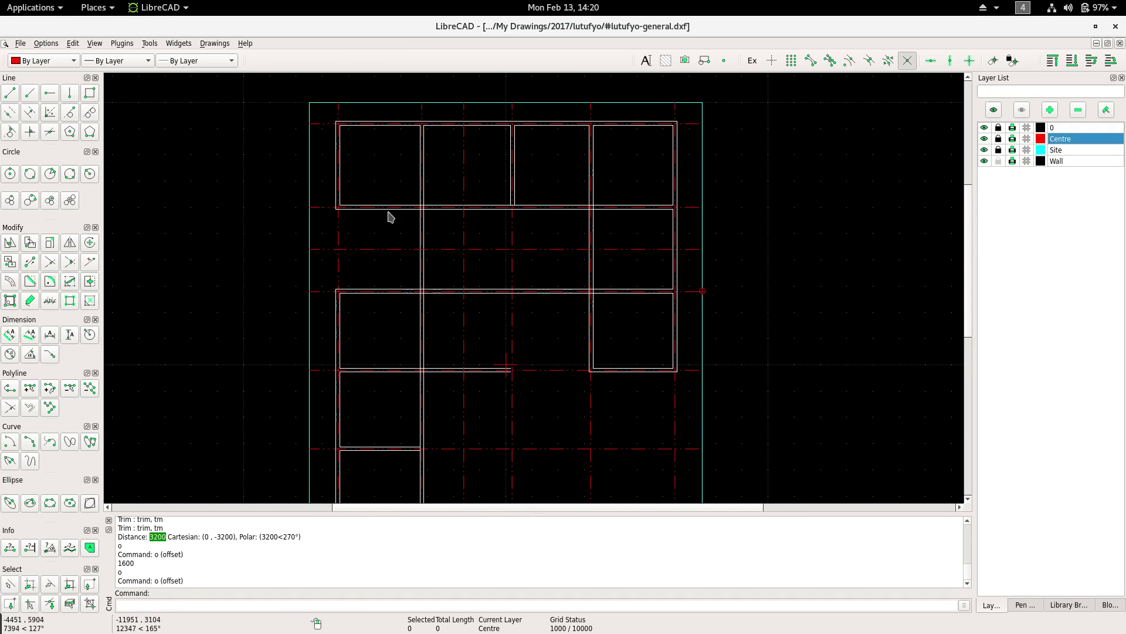
{"action": "scroll", "coordinate": [405, 150], "scroll_direction": "up", "scroll_amount": 1}
{"action": "scroll", "coordinate": [390, 149], "scroll_direction": "up", "scroll_amount": 1}
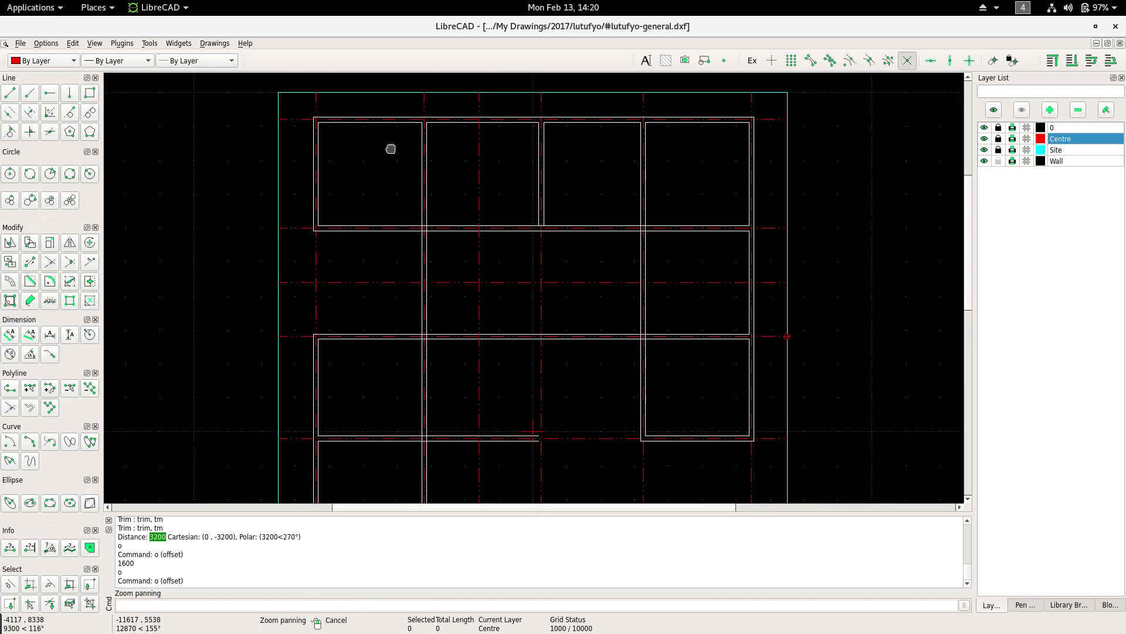
{"action": "scroll", "coordinate": [441, 127], "scroll_direction": "up", "scroll_amount": 1}
{"action": "scroll", "coordinate": [405, 170], "scroll_direction": "up", "scroll_amount": 1}
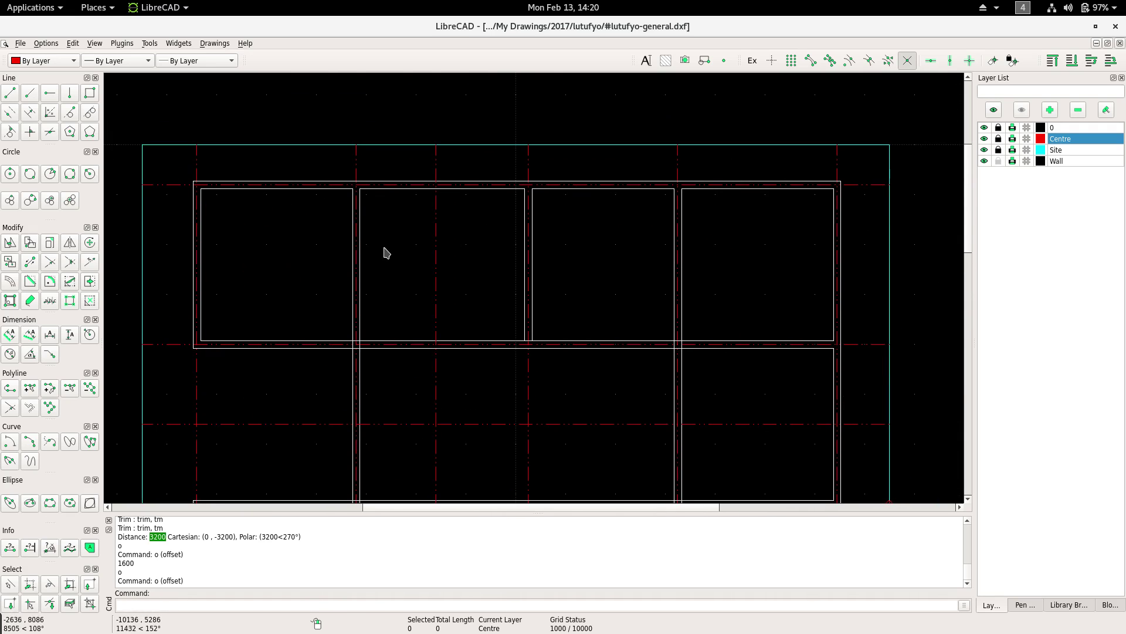
Measure the 3450 horizontal distance between two points along the site's top edge.
{"action": "left_click", "coordinate": [10, 549]}
{"action": "left_click", "coordinate": [356, 143]}
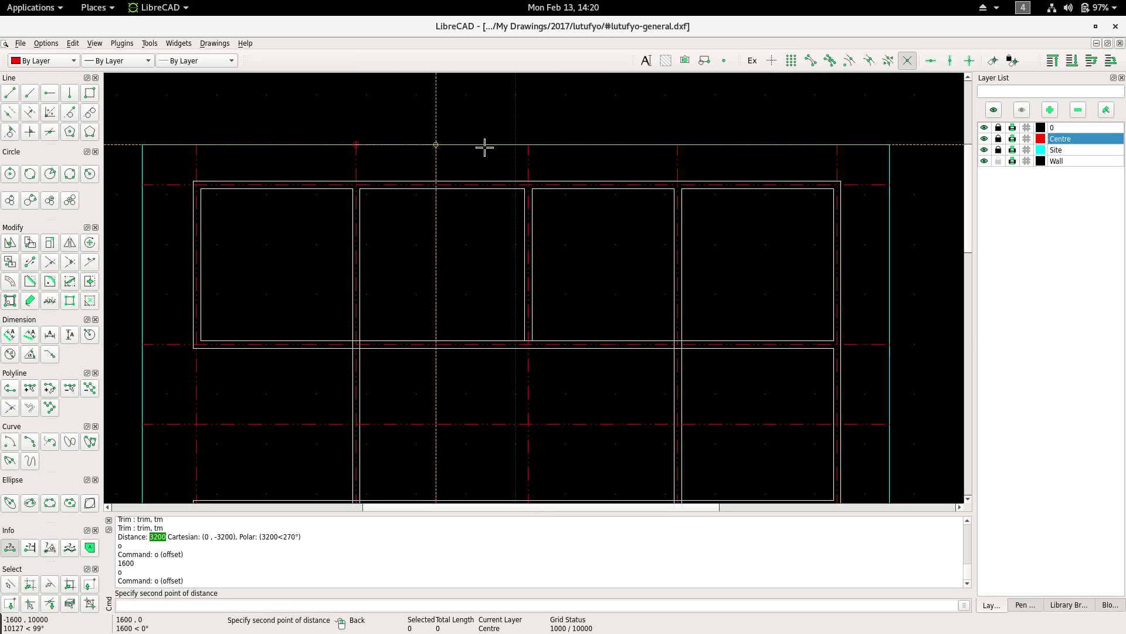
{"action": "left_click", "coordinate": [530, 141]}
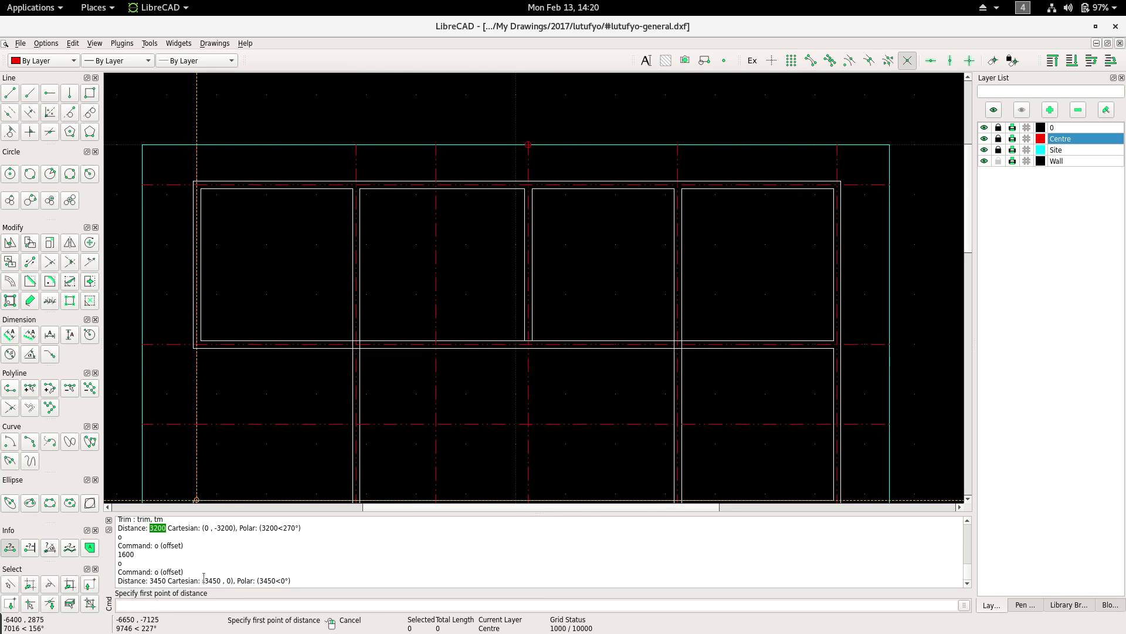
{"action": "left_click_drag", "start_coordinate": [204, 578], "coordinate": [208, 578]}
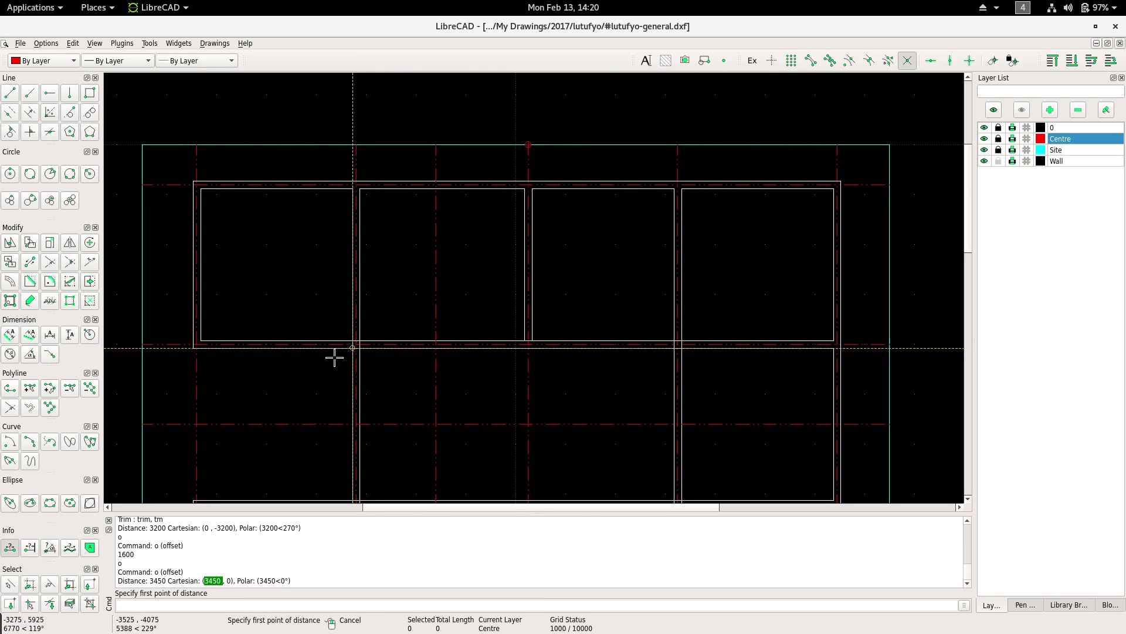
{"action": "scroll", "coordinate": [358, 340], "scroll_direction": "down", "scroll_amount": 4}
{"action": "scroll", "coordinate": [411, 299], "scroll_direction": "down", "scroll_amount": 2, "text": "ctrl"}
{"action": "scroll", "coordinate": [440, 288], "scroll_direction": "up", "scroll_amount": 3}
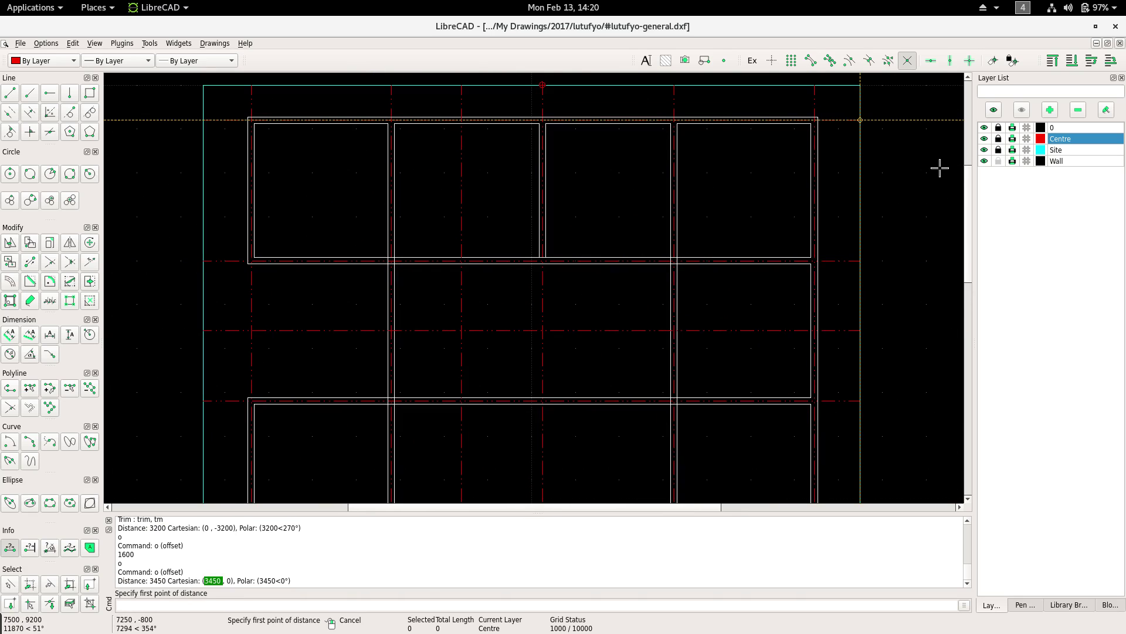
Unlock the Centre layer and snap a vertical centre line's top end onto the horizontal centre line.
{"action": "left_click", "coordinate": [998, 140]}
{"action": "left_click", "coordinate": [460, 203]}
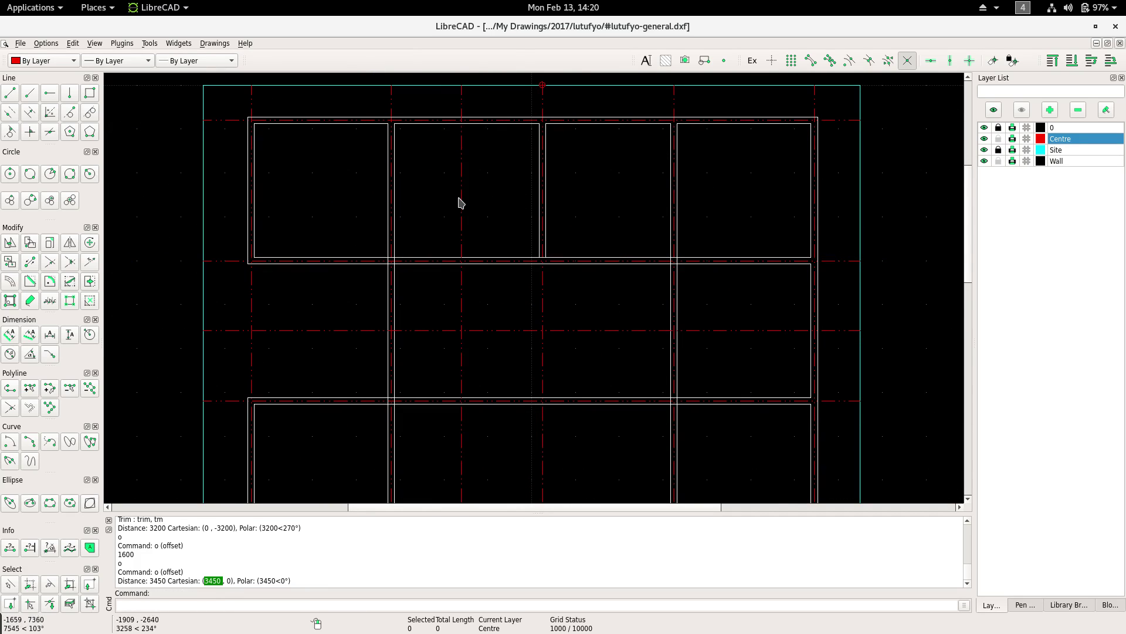
{"action": "left_click", "coordinate": [462, 86]}
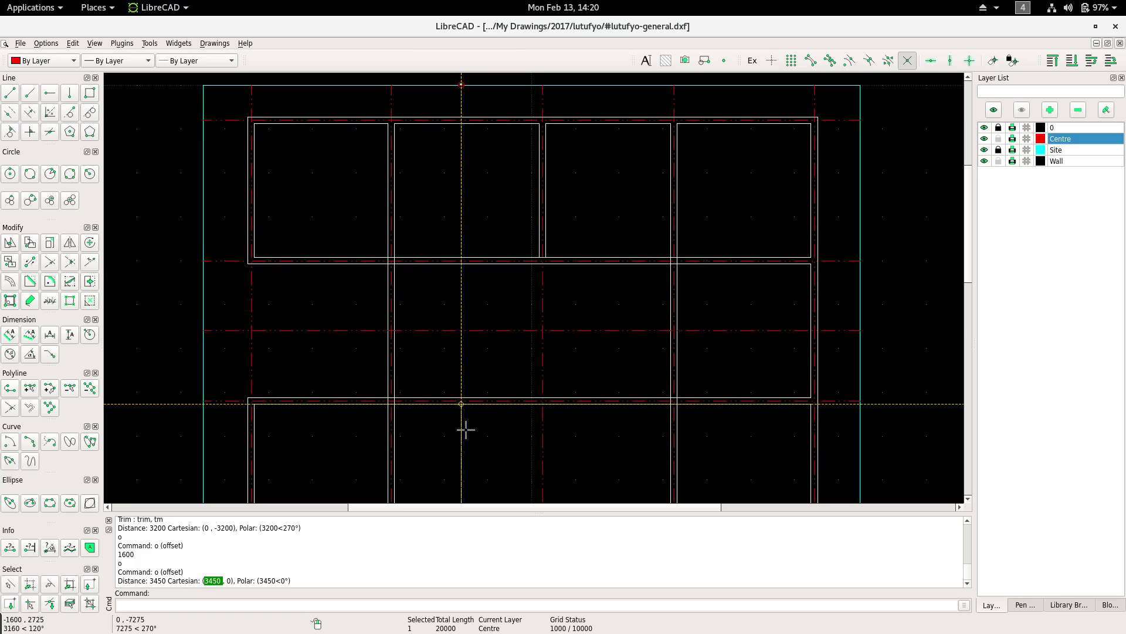
{"action": "left_click", "coordinate": [463, 404]}
{"action": "left_click", "coordinate": [448, 346]}
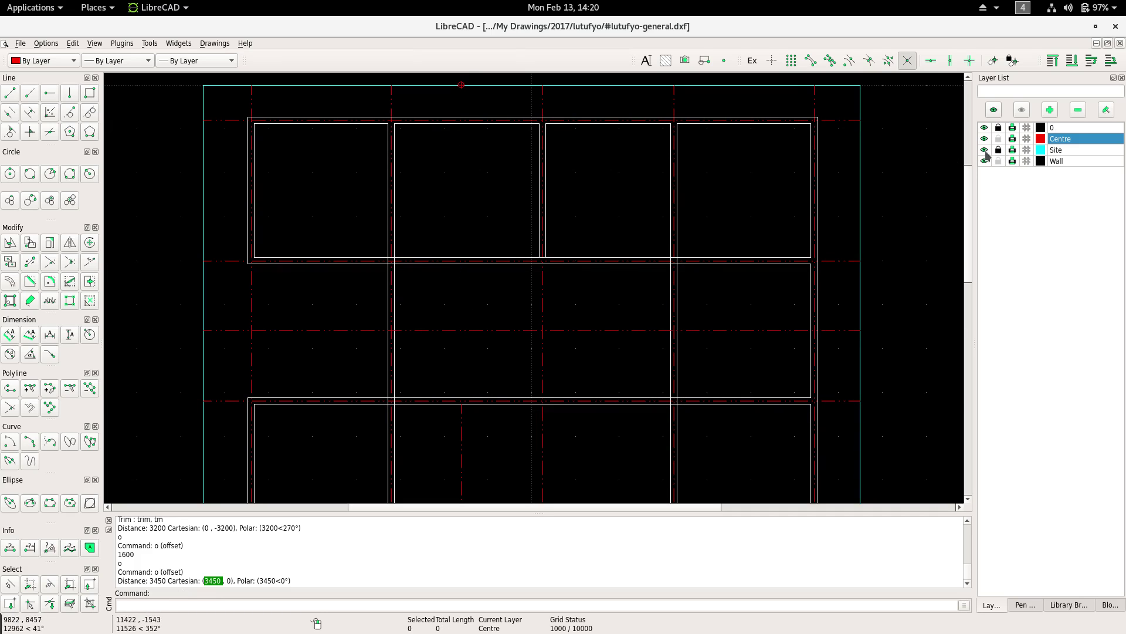
{"action": "scroll", "coordinate": [490, 236], "scroll_direction": "down", "scroll_amount": 4}
{"action": "scroll", "coordinate": [476, 224], "scroll_direction": "up", "scroll_amount": 3}
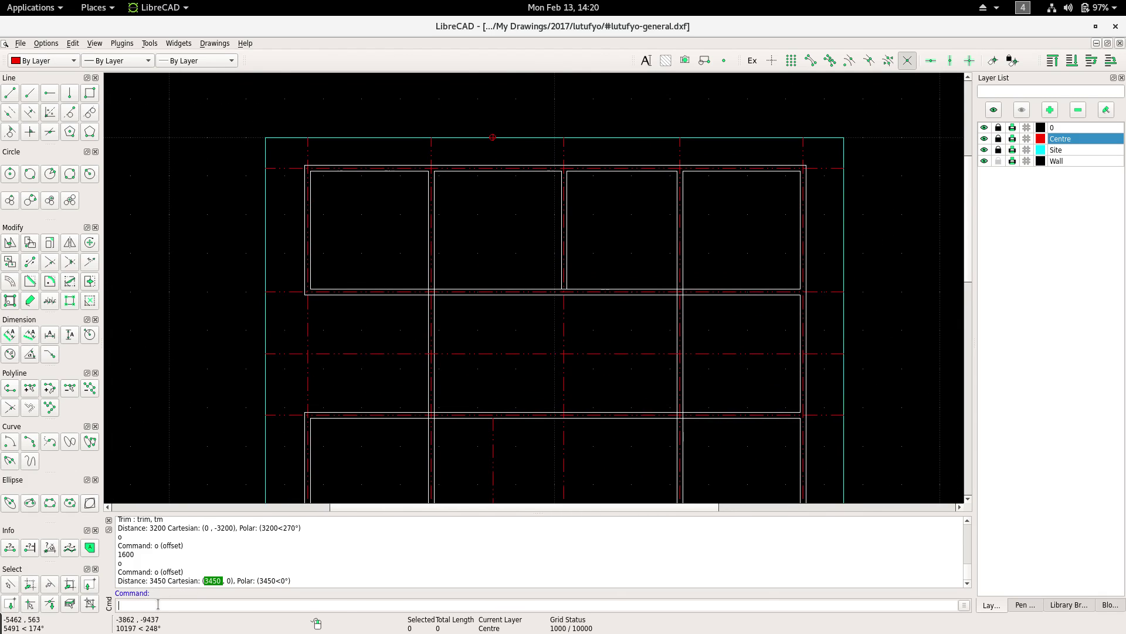
Offset a parallel centre line 1600 away inside the leftmost top room.
{"action": "type", "text": "o"}
{"action": "key", "text": "Return"}
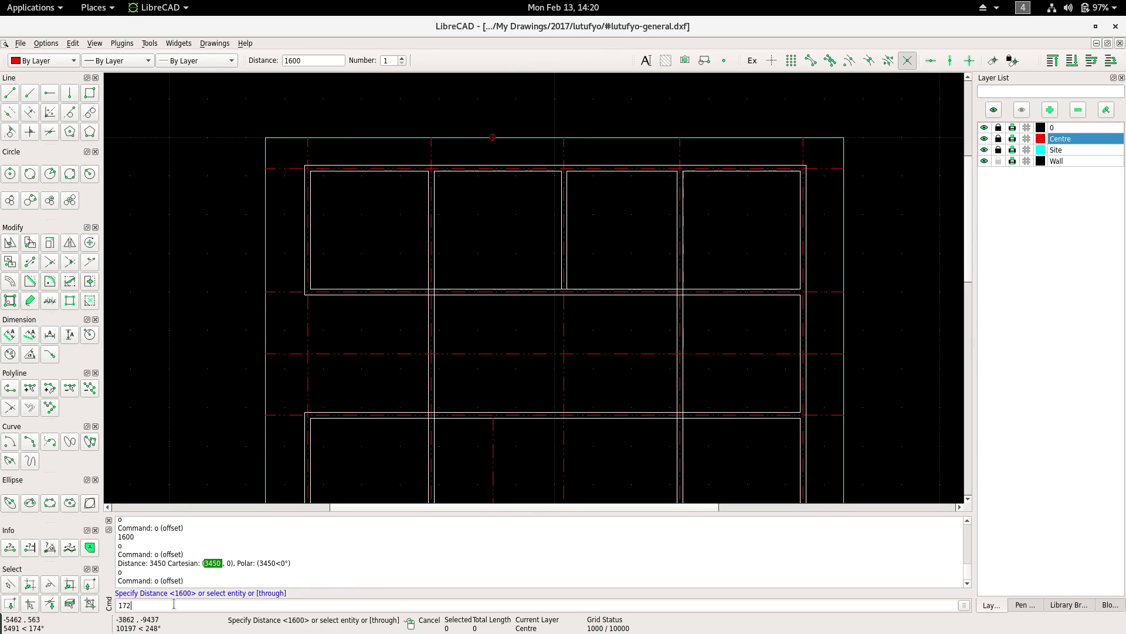
{"action": "key", "text": "BackSpace"}
{"action": "key", "text": "BackSpace"}
{"action": "key", "text": "BackSpace"}
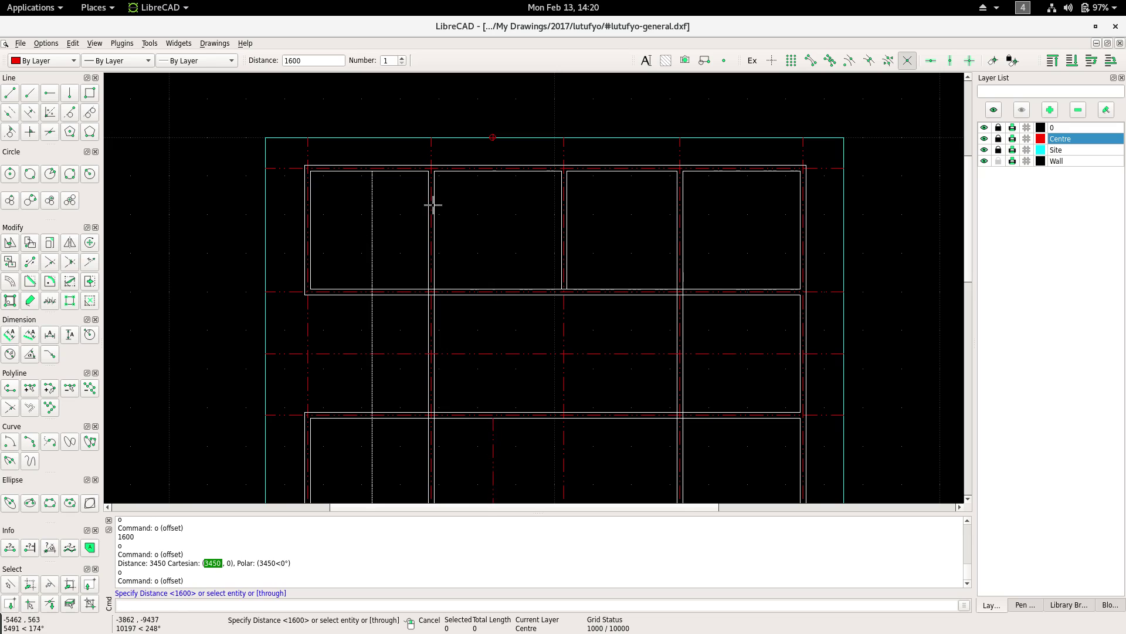
{"action": "left_click", "coordinate": [432, 205]}
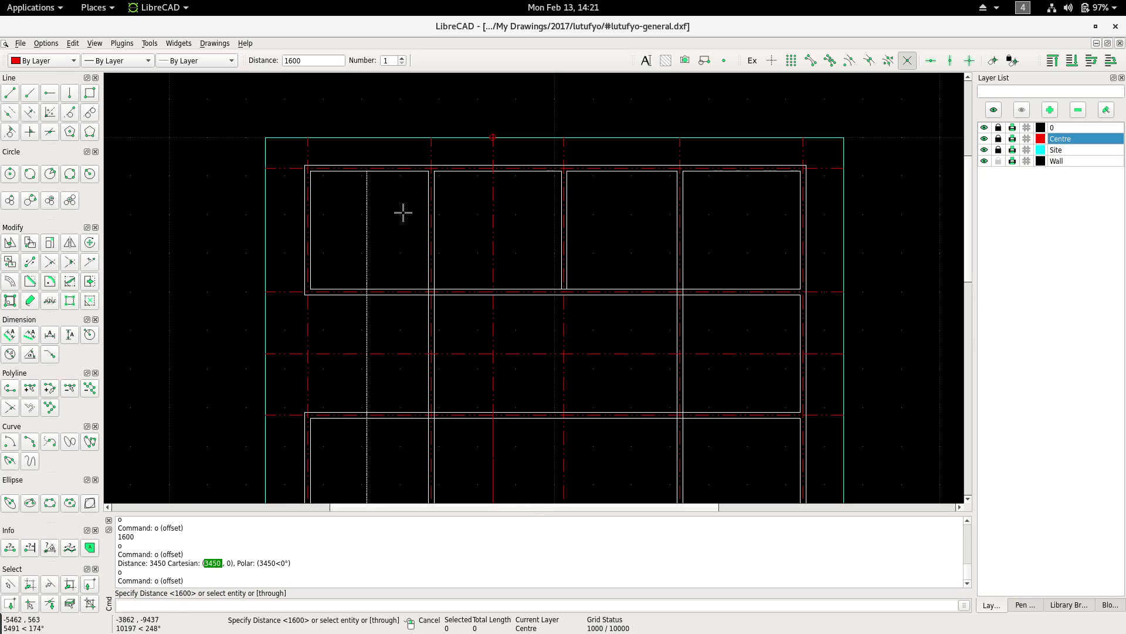
{"action": "right_click", "coordinate": [402, 210]}
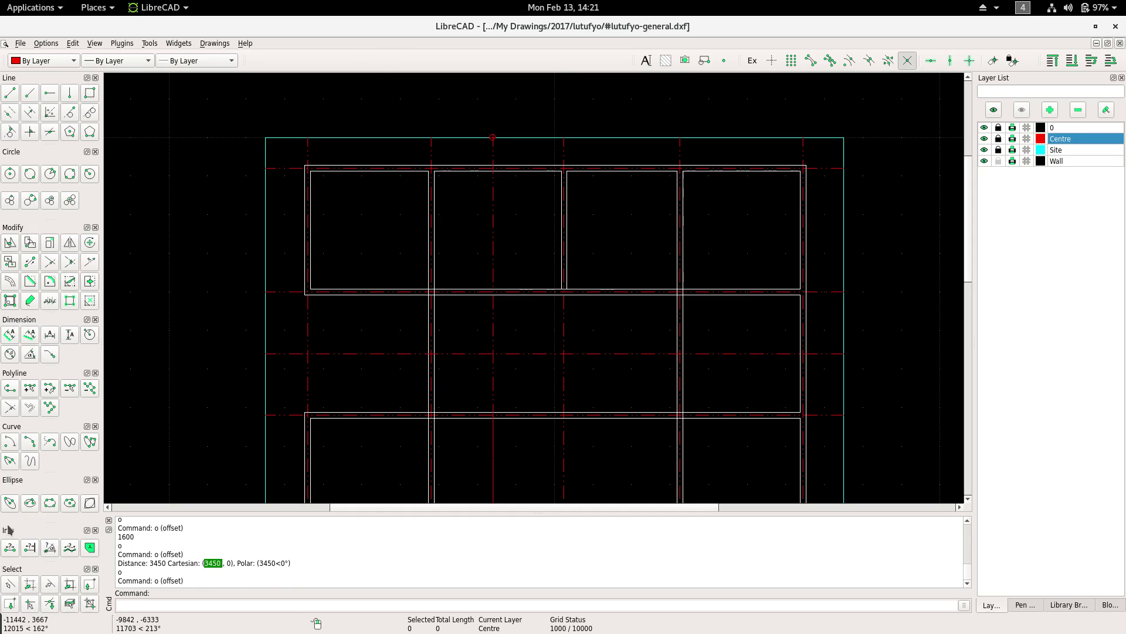
Measure the 3200 spacing between two vertical centre lines at the top.
{"action": "left_click", "coordinate": [9, 547]}
{"action": "left_click", "coordinate": [432, 138]}
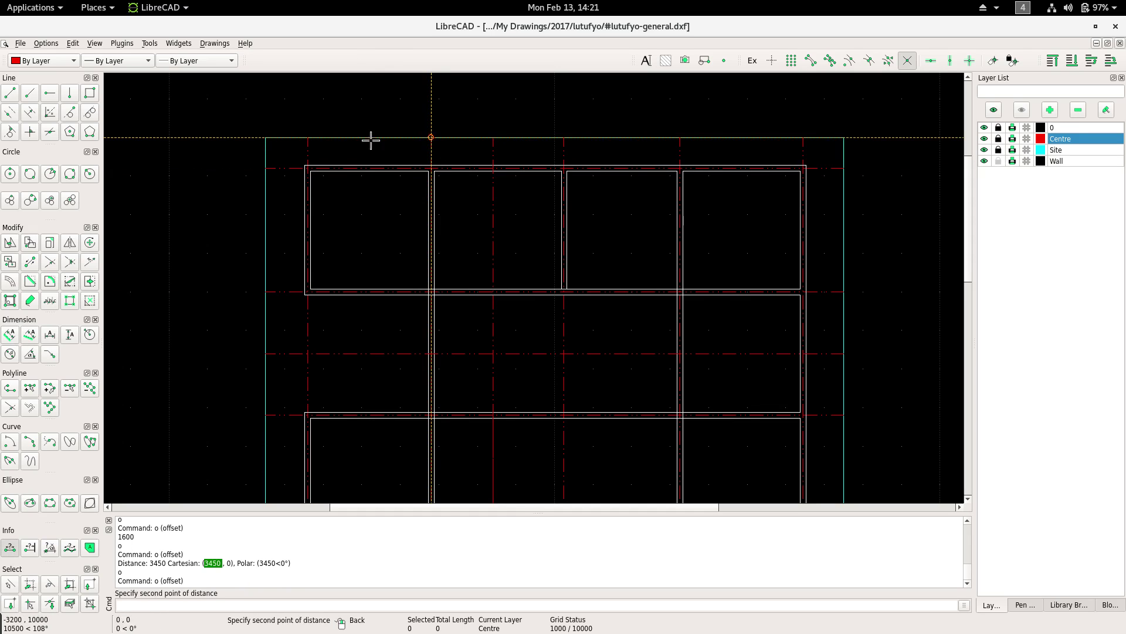
{"action": "left_click", "coordinate": [307, 137]}
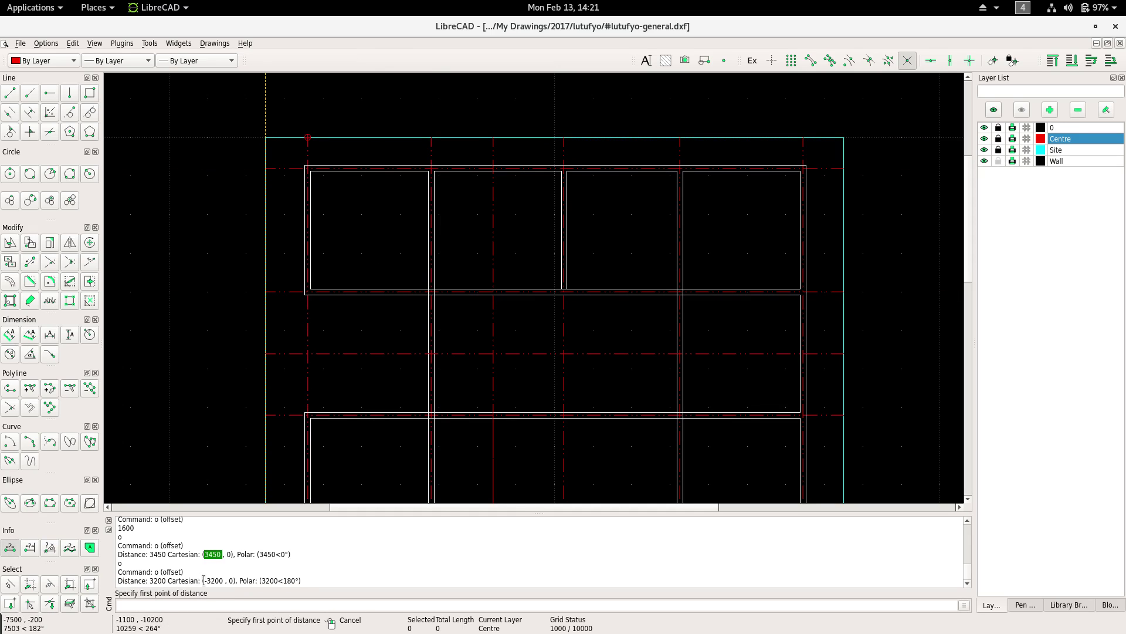
{"action": "left_click_drag", "start_coordinate": [204, 581], "coordinate": [210, 580]}
{"action": "scroll", "coordinate": [398, 341], "scroll_direction": "up", "scroll_amount": 1}
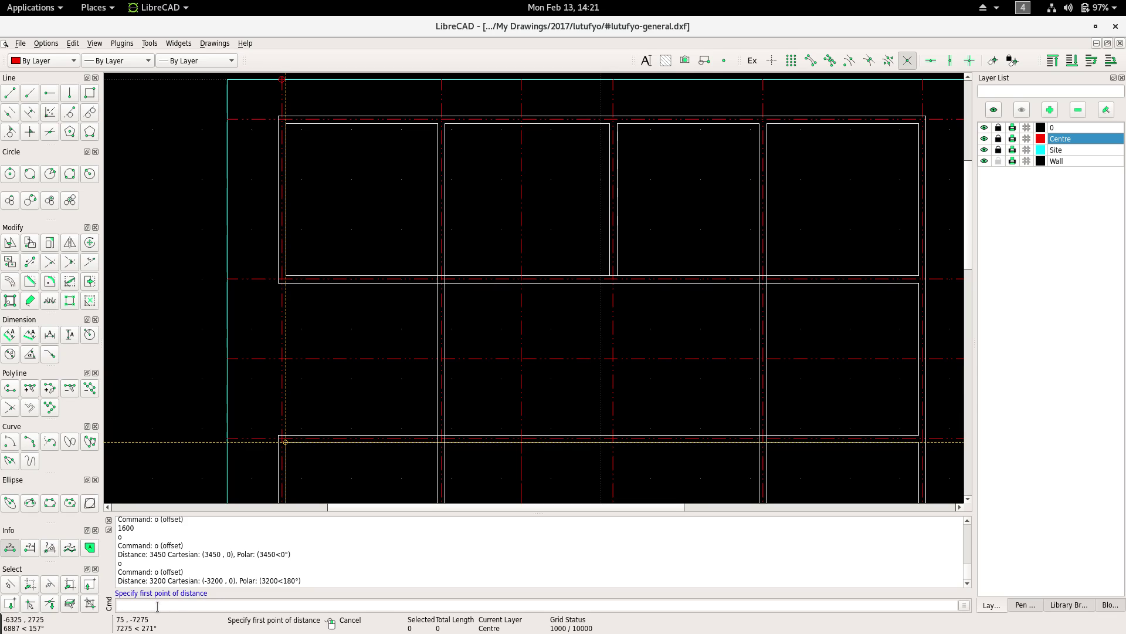
{"action": "type", "text": "o"}
Zoom into the lower plan and measure the 3000 spacing between horizontal centre lines.
{"action": "key", "text": "Return"}
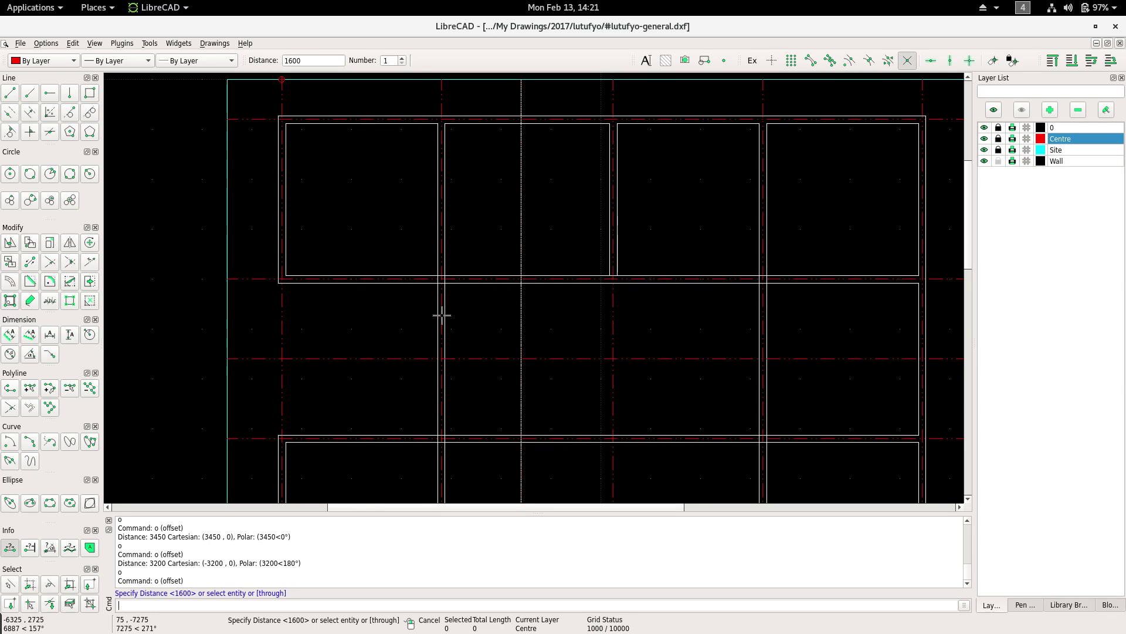
{"action": "scroll", "coordinate": [390, 254], "scroll_direction": "down", "scroll_amount": 2}
{"action": "scroll", "coordinate": [299, 203], "scroll_direction": "up", "scroll_amount": 2}
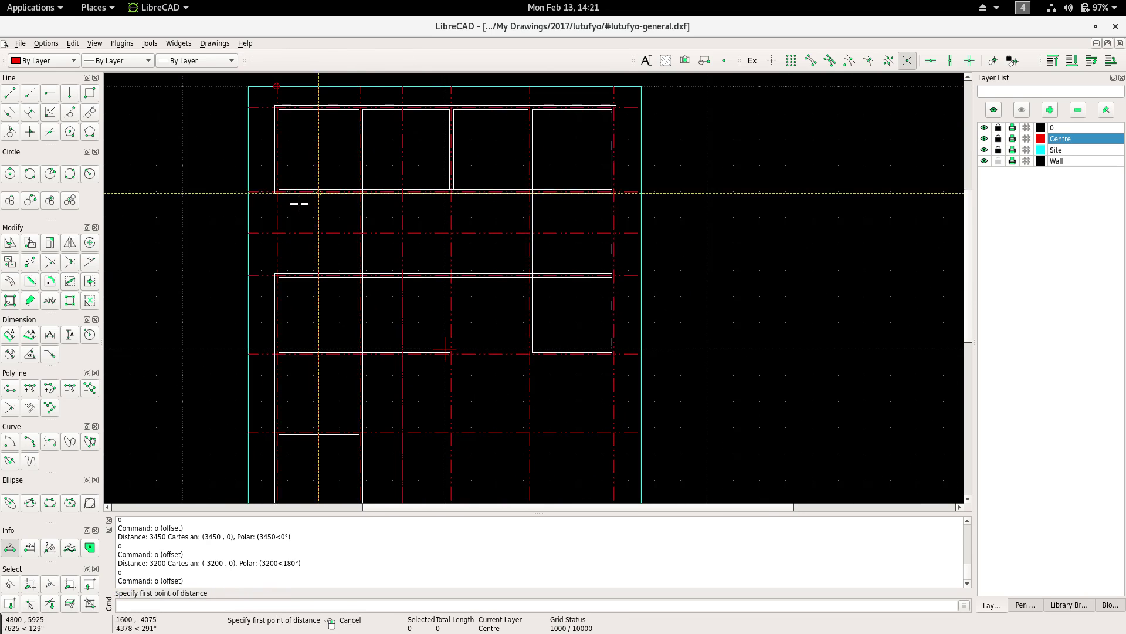
{"action": "scroll", "coordinate": [364, 235], "scroll_direction": "up", "scroll_amount": 2}
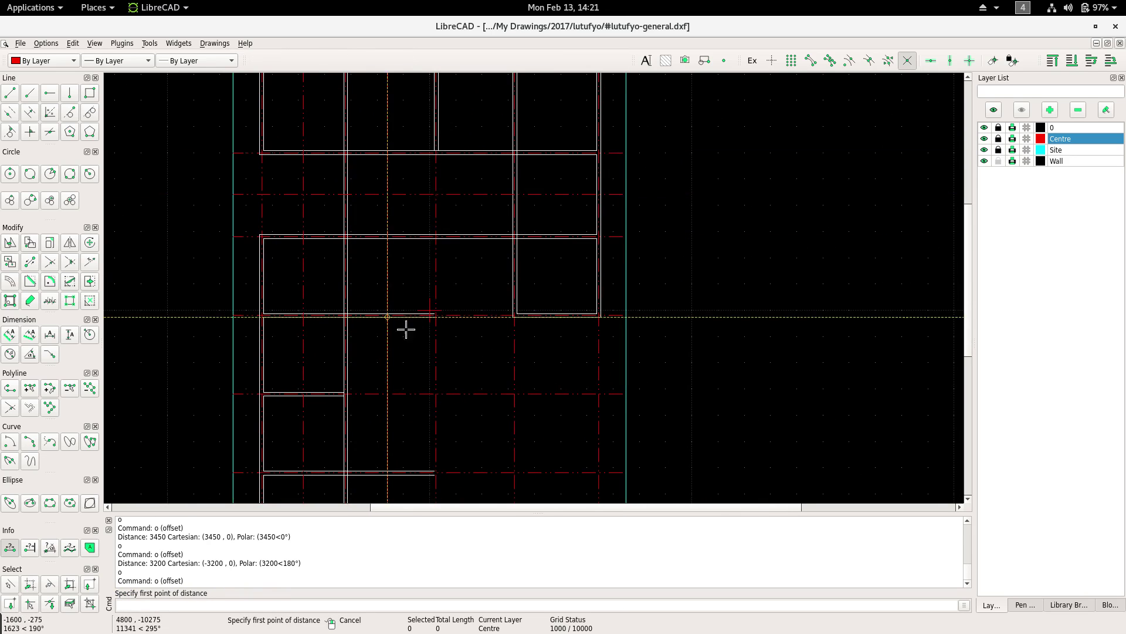
{"action": "mouse_move", "coordinate": [405, 327]}
{"action": "middle_mouse_down"}
{"action": "mouse_move", "coordinate": [375, 252]}
{"action": "mouse_move", "coordinate": [346, 286]}
{"action": "mouse_move", "coordinate": [369, 310]}
{"action": "middle_mouse_up"}
{"action": "scroll", "coordinate": [375, 251], "scroll_direction": "up", "scroll_amount": 2}
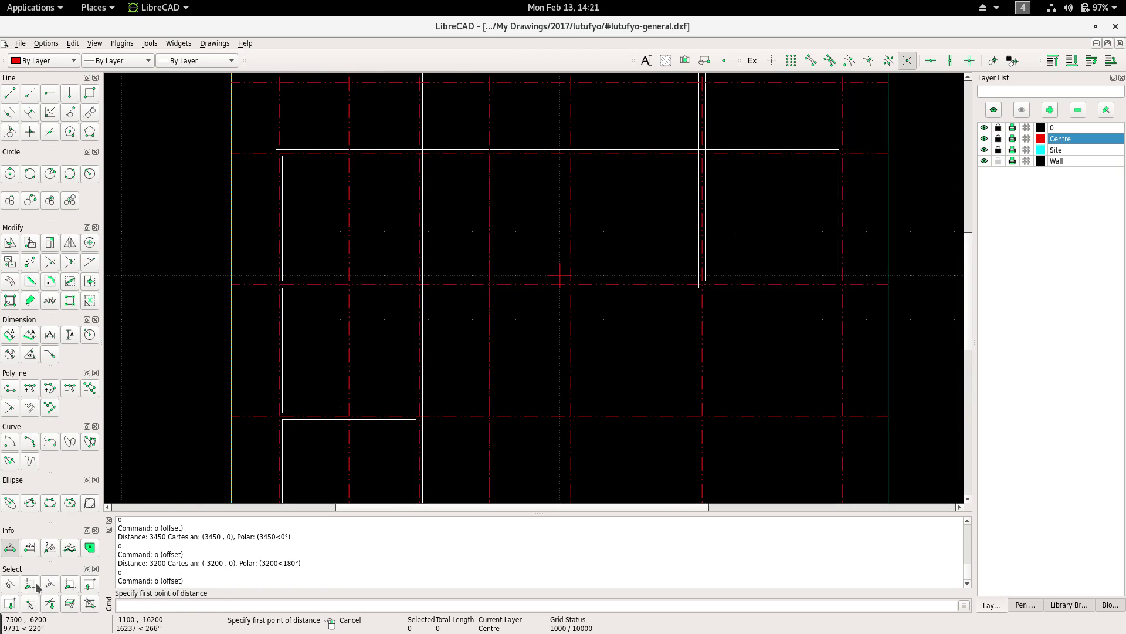
{"action": "middle_click_drag", "start_coordinate": [272, 268], "coordinate": [297, 377]}
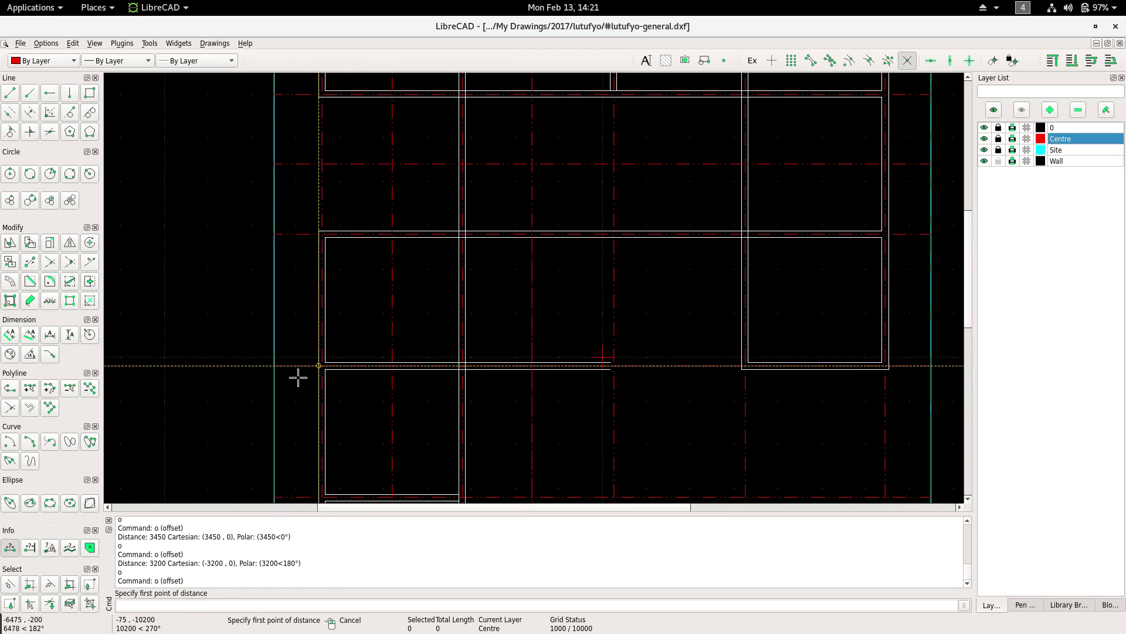
{"action": "left_click", "coordinate": [276, 366]}
{"action": "left_click", "coordinate": [277, 234]}
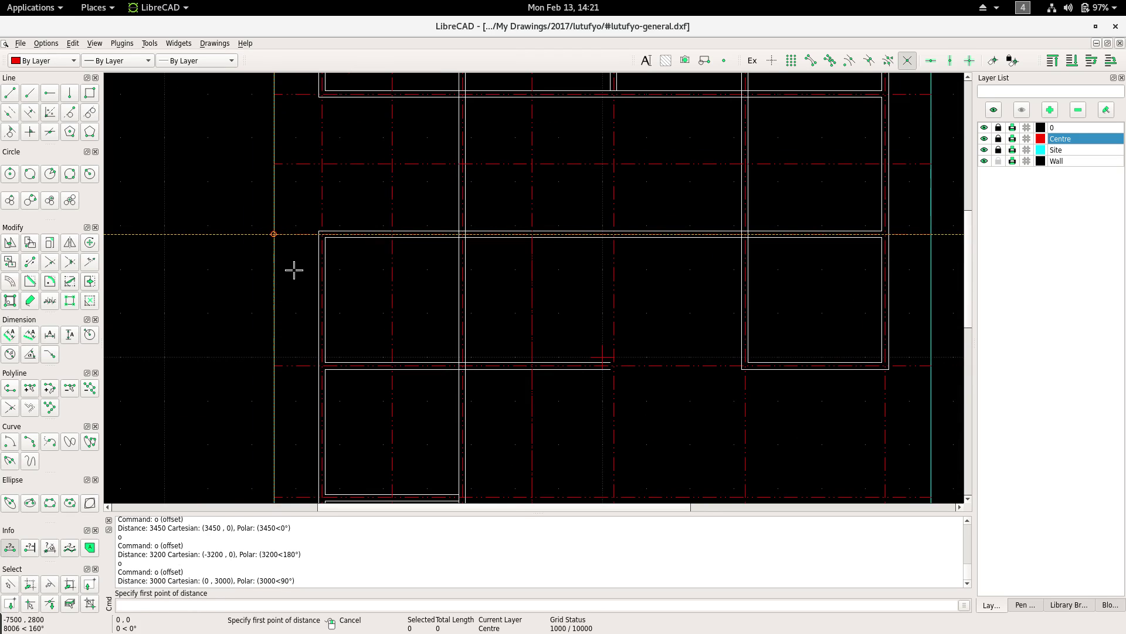
{"action": "scroll", "coordinate": [307, 390], "scroll_direction": "down", "scroll_amount": 2}
{"action": "right_click", "coordinate": [291, 319]}
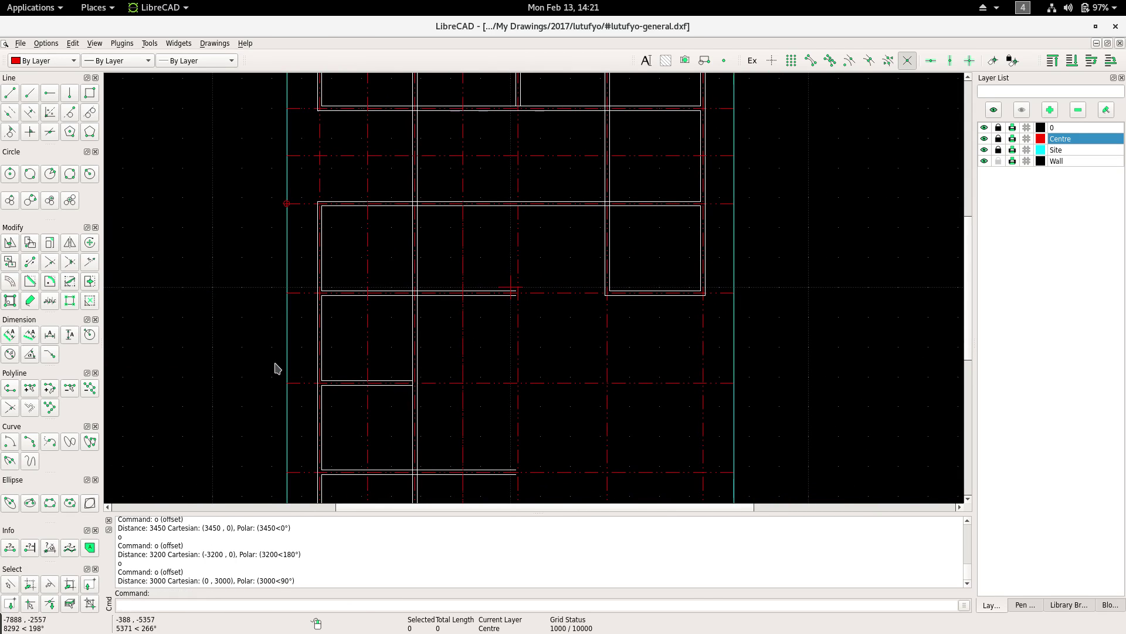
Start Offset with a 1500 distance, then cancel it without placing a line.
{"action": "type", "text": "o"}
{"action": "key", "text": "Return"}
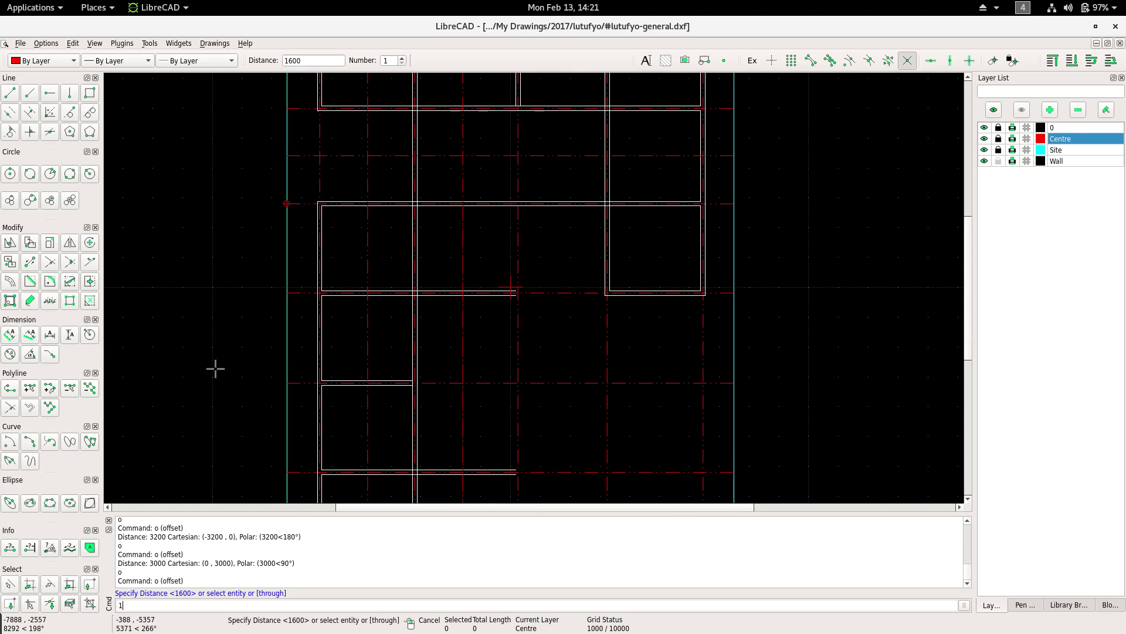
{"action": "type", "text": "500"}
{"action": "key", "text": "Return"}
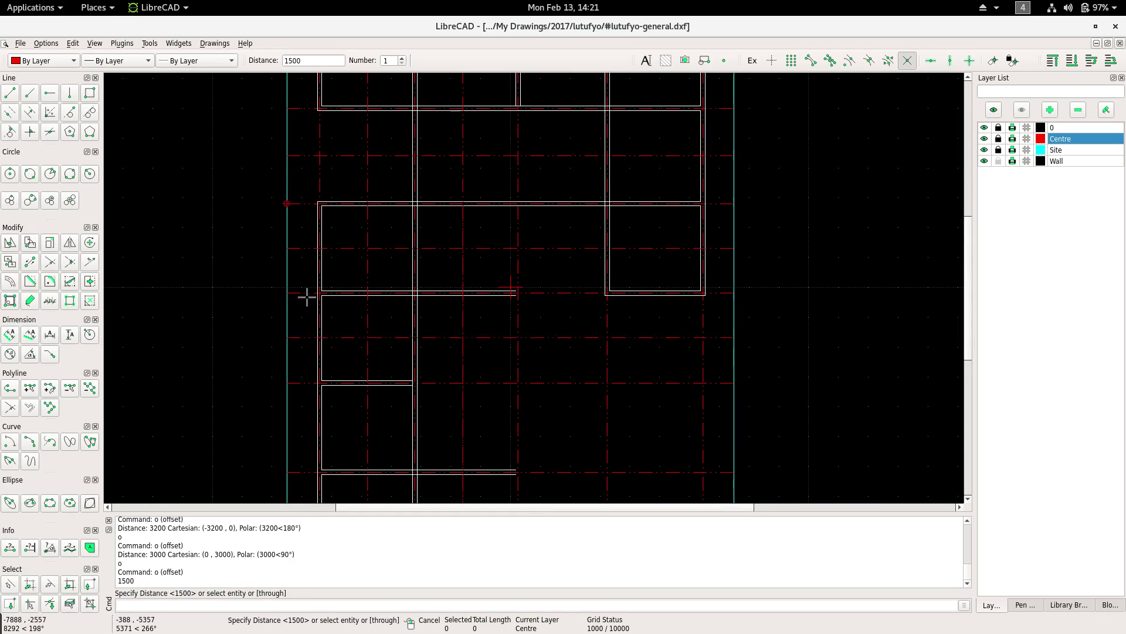
{"action": "scroll", "coordinate": [291, 311], "scroll_direction": "right", "scroll_amount": 1}
{"action": "scroll", "coordinate": [287, 317], "scroll_direction": "down", "scroll_amount": 3}
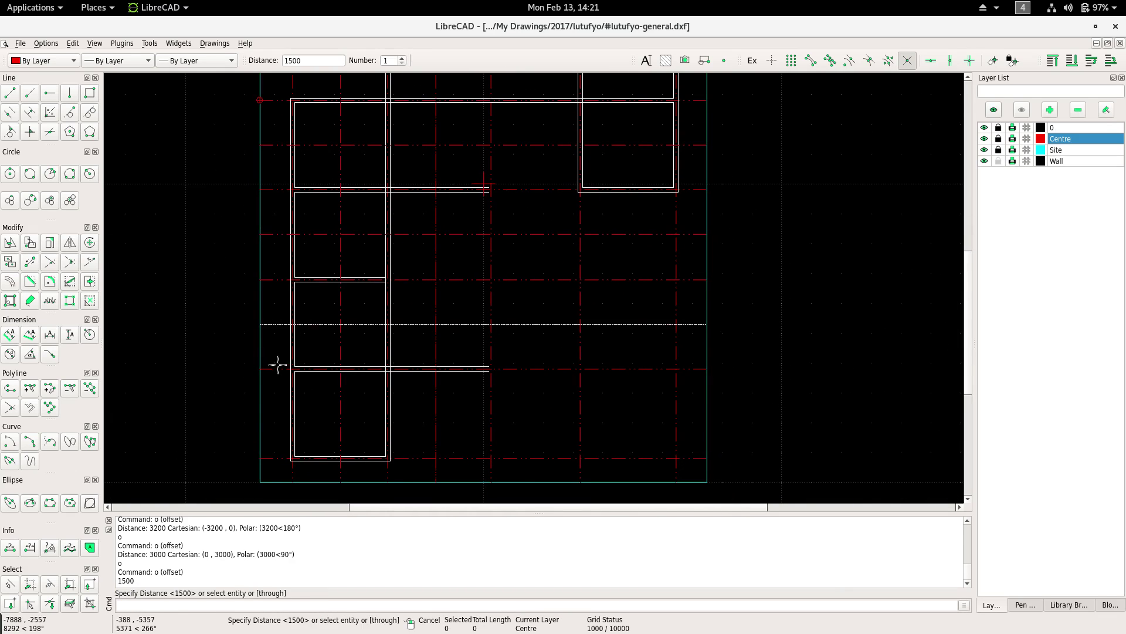
{"action": "right_click", "coordinate": [279, 387]}
{"action": "scroll", "coordinate": [423, 369], "scroll_direction": "down", "scroll_amount": 1}
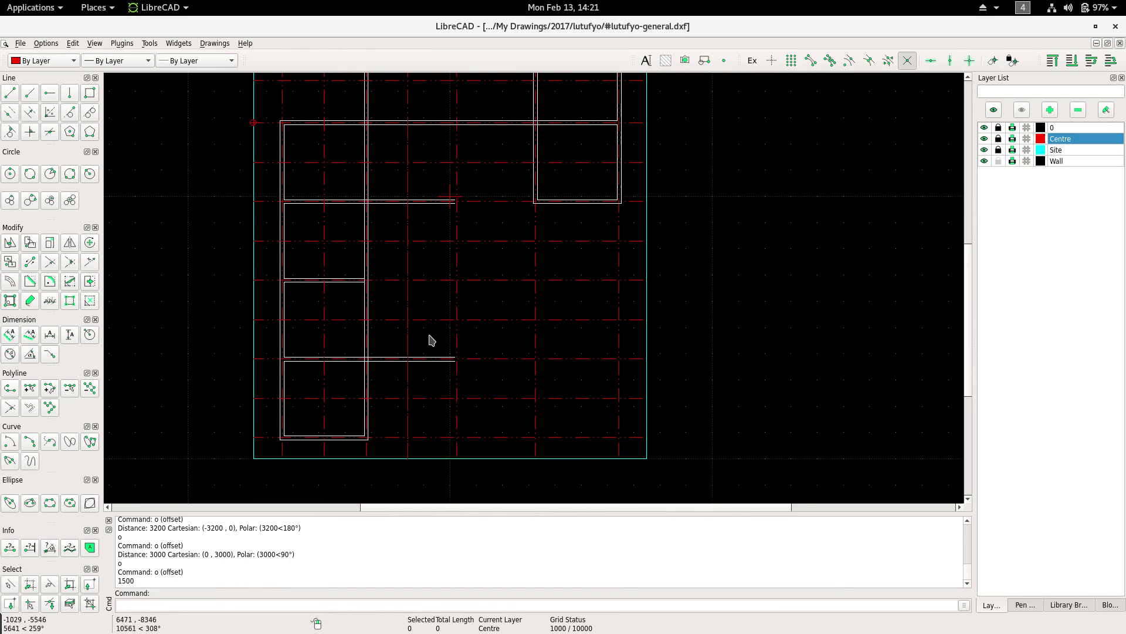
{"action": "right_click", "coordinate": [435, 336]}
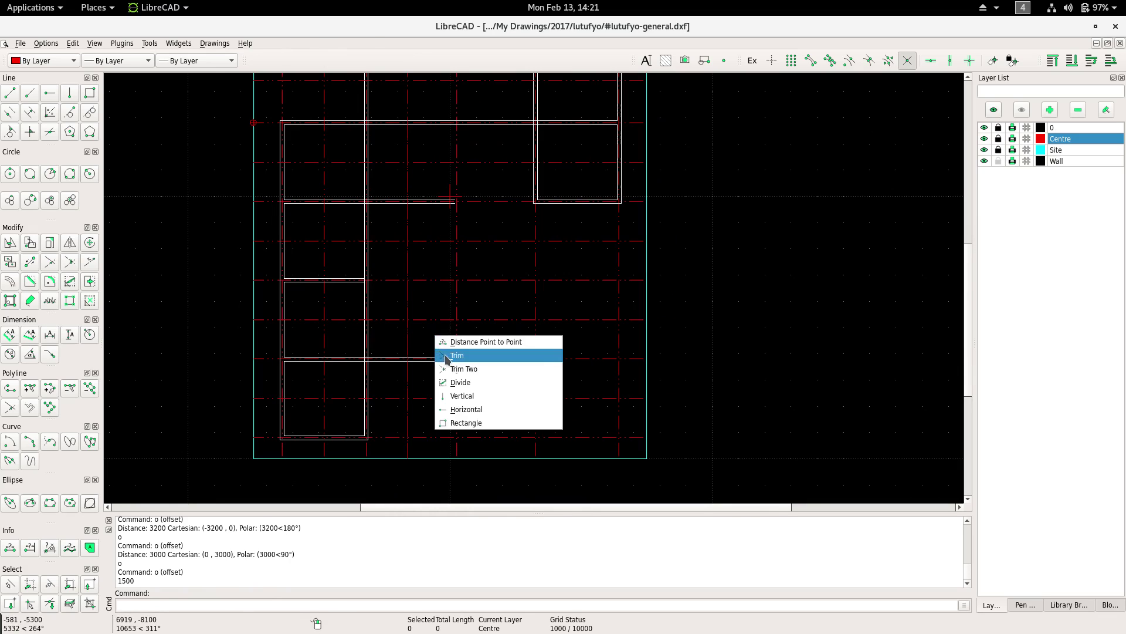
Start Trim, pick a vertical centre line as cutting edge, then back out.
{"action": "left_click", "coordinate": [447, 356]}
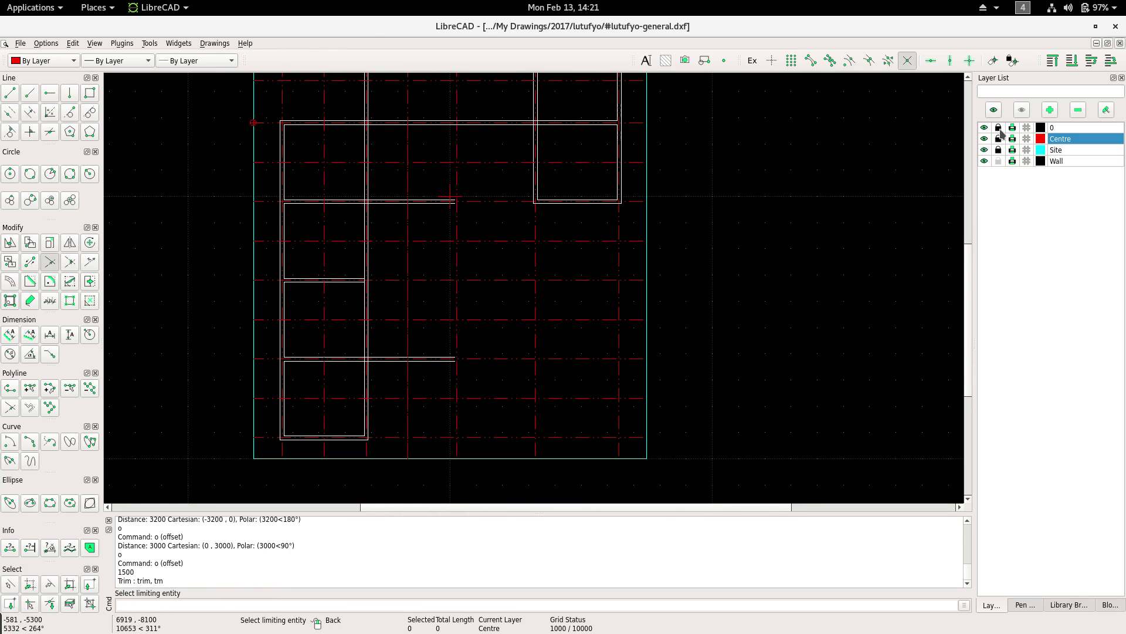
{"action": "left_click", "coordinate": [455, 335]}
{"action": "middle_click_drag", "start_coordinate": [405, 276], "coordinate": [435, 309]}
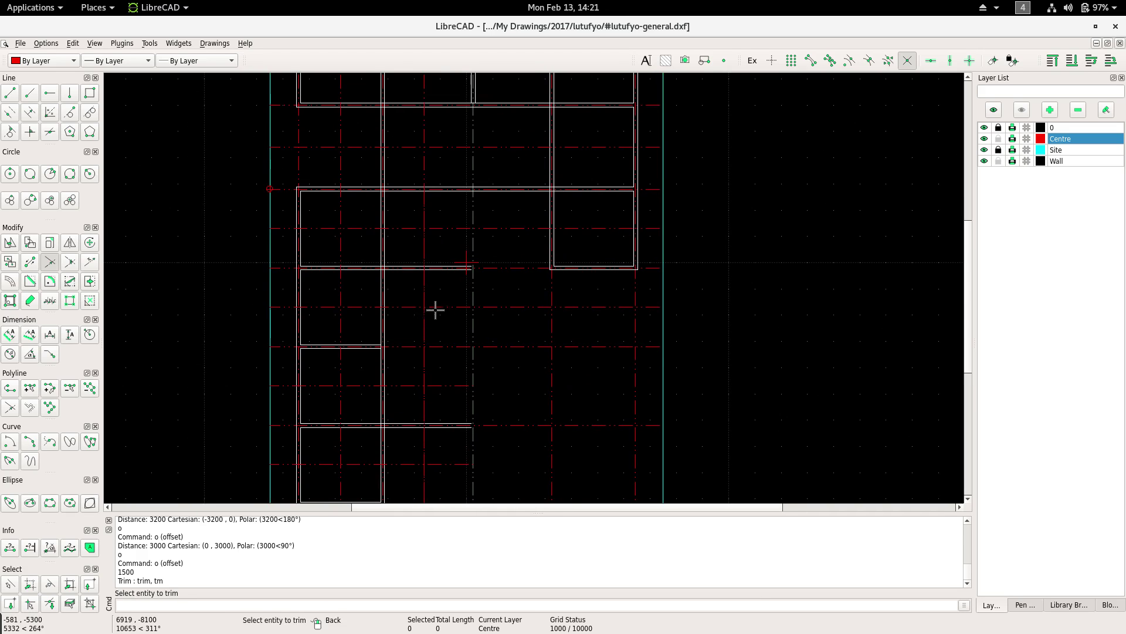
{"action": "mouse_move", "coordinate": [423, 215]}
{"action": "middle_mouse_down"}
{"action": "mouse_move", "coordinate": [365, 294]}
{"action": "mouse_move", "coordinate": [353, 275]}
{"action": "middle_mouse_up"}
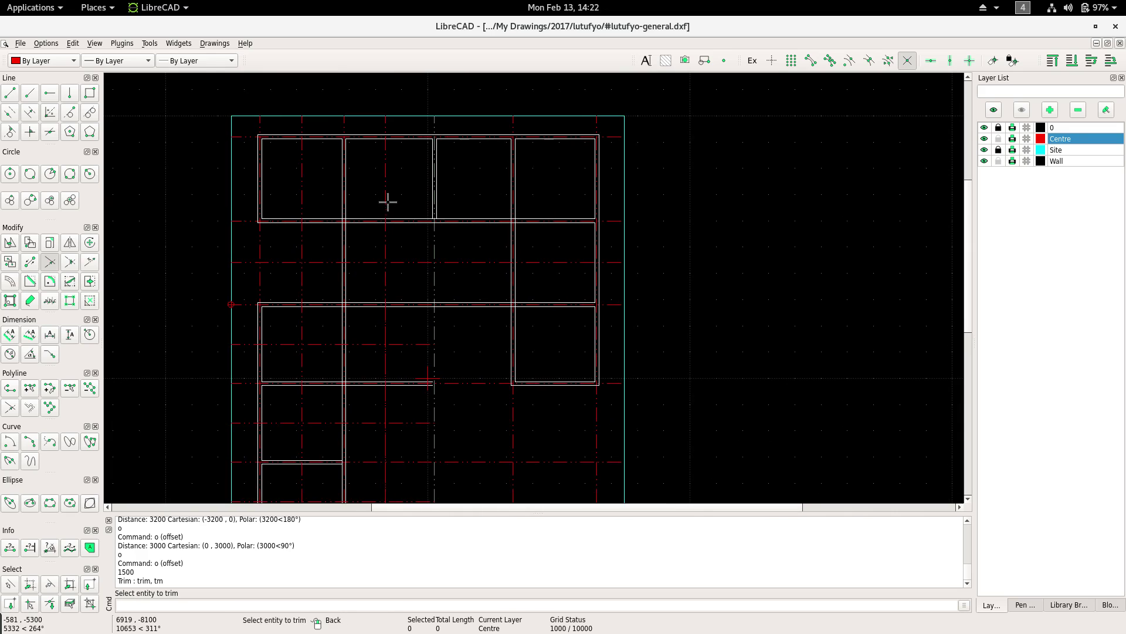
{"action": "right_click", "coordinate": [395, 261]}
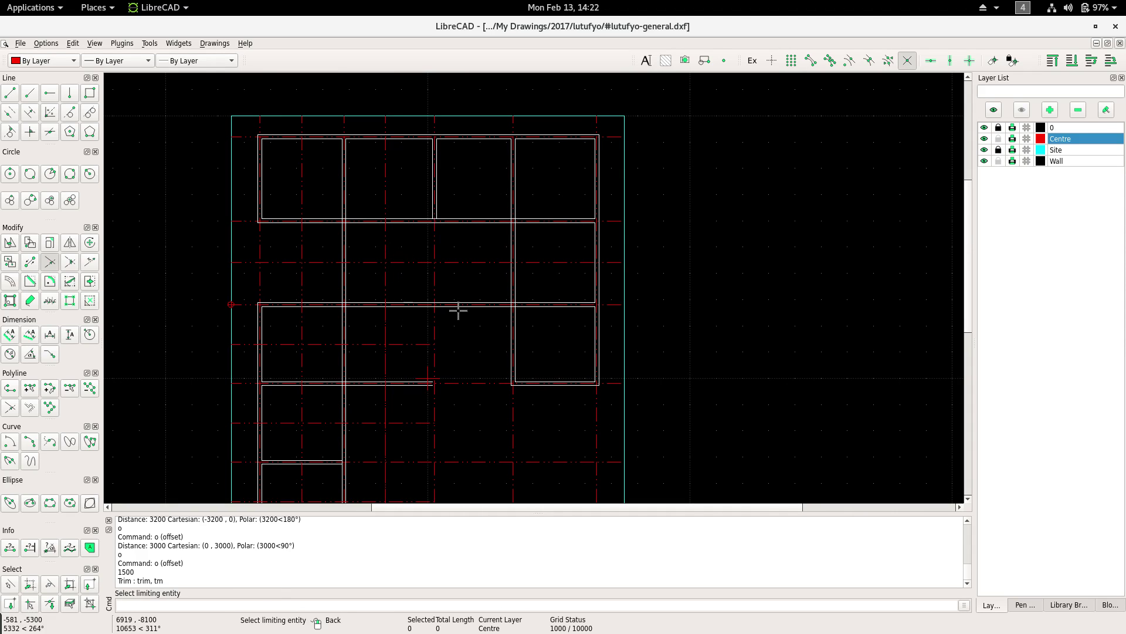
{"action": "scroll", "coordinate": [266, 305], "scroll_direction": "up", "scroll_amount": 2}
Cut the vertical centre line back to the horizontal wall line and finish trimming.
{"action": "left_click", "coordinate": [269, 294]}
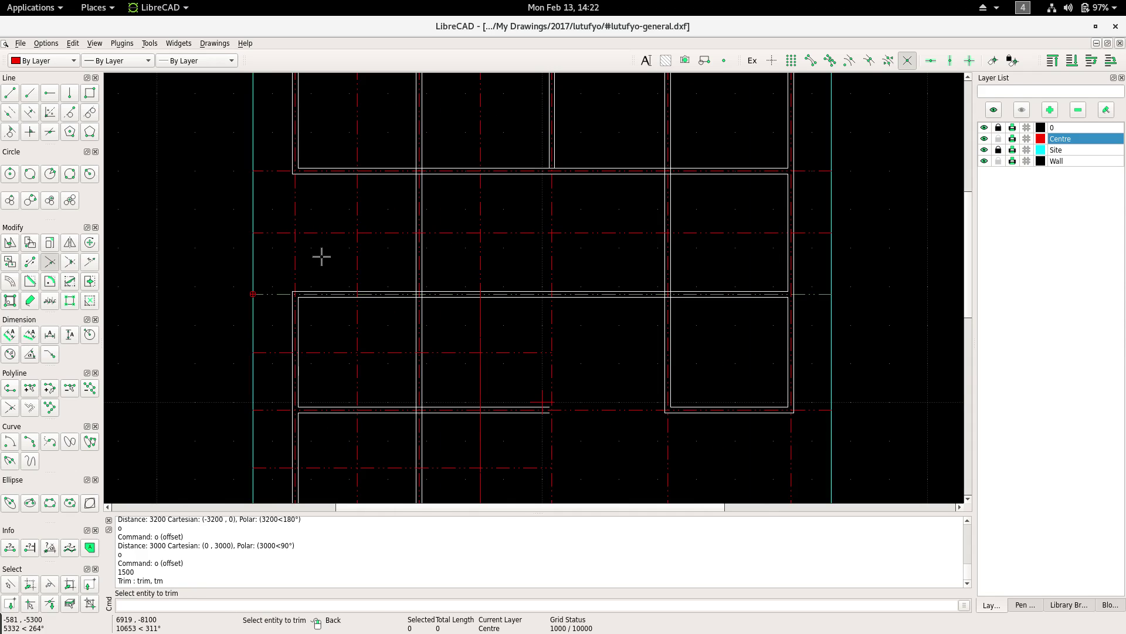
{"action": "left_click", "coordinate": [356, 254]}
{"action": "scroll", "coordinate": [481, 257], "scroll_direction": "down", "scroll_amount": 2}
{"action": "scroll", "coordinate": [395, 269], "scroll_direction": "down", "scroll_amount": 2}
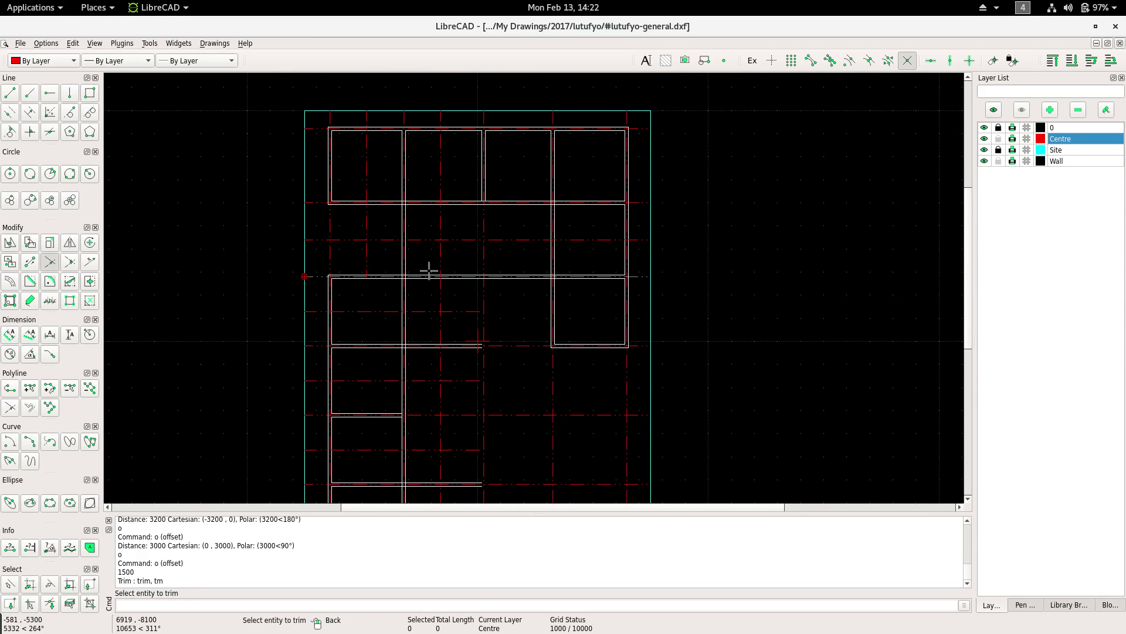
{"action": "mouse_move", "coordinate": [428, 266]}
{"action": "middle_mouse_down"}
{"action": "mouse_move", "coordinate": [407, 275]}
{"action": "mouse_move", "coordinate": [397, 229]}
{"action": "mouse_move", "coordinate": [401, 313]}
{"action": "middle_mouse_up"}
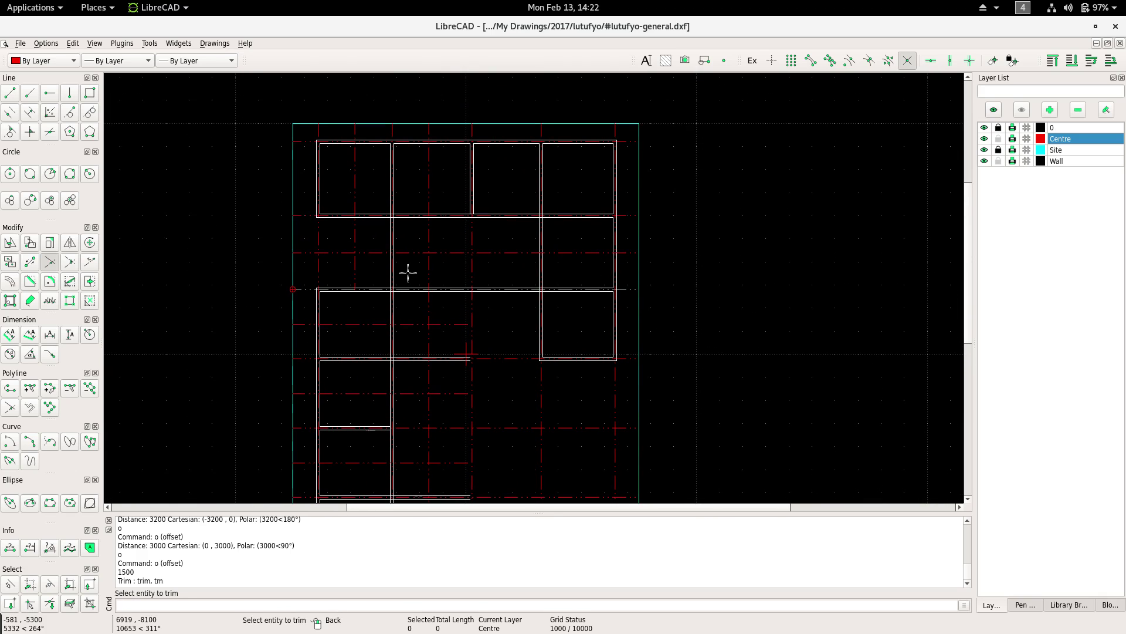
{"action": "scroll", "coordinate": [407, 273], "scroll_direction": "up", "scroll_amount": 2}
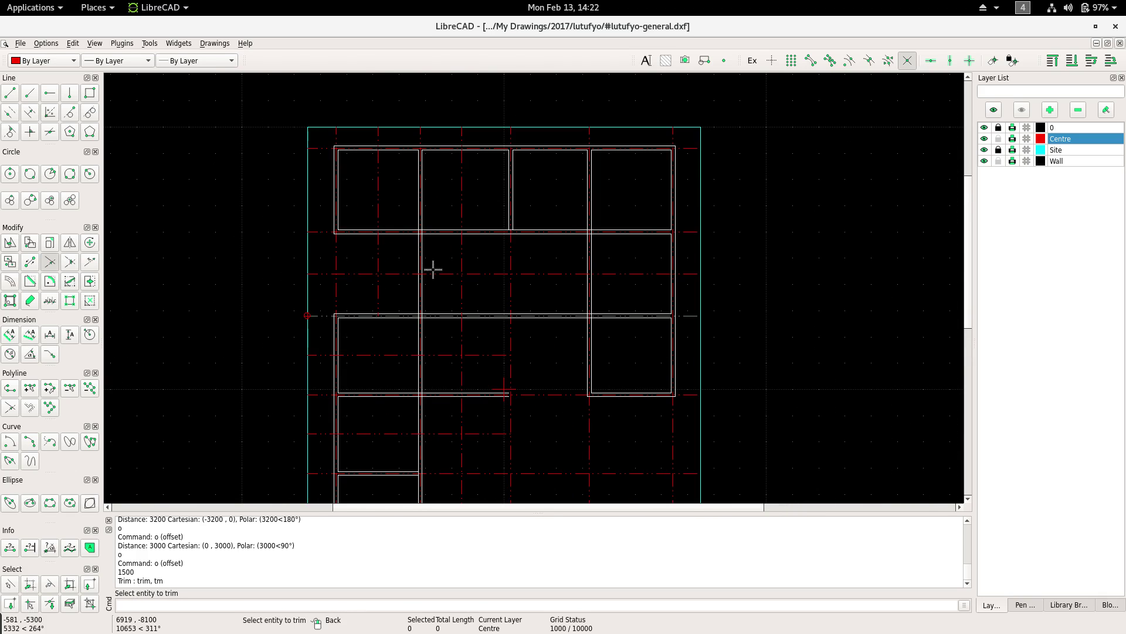
{"action": "right_click", "coordinate": [437, 304]}
{"action": "right_click", "coordinate": [443, 299]}
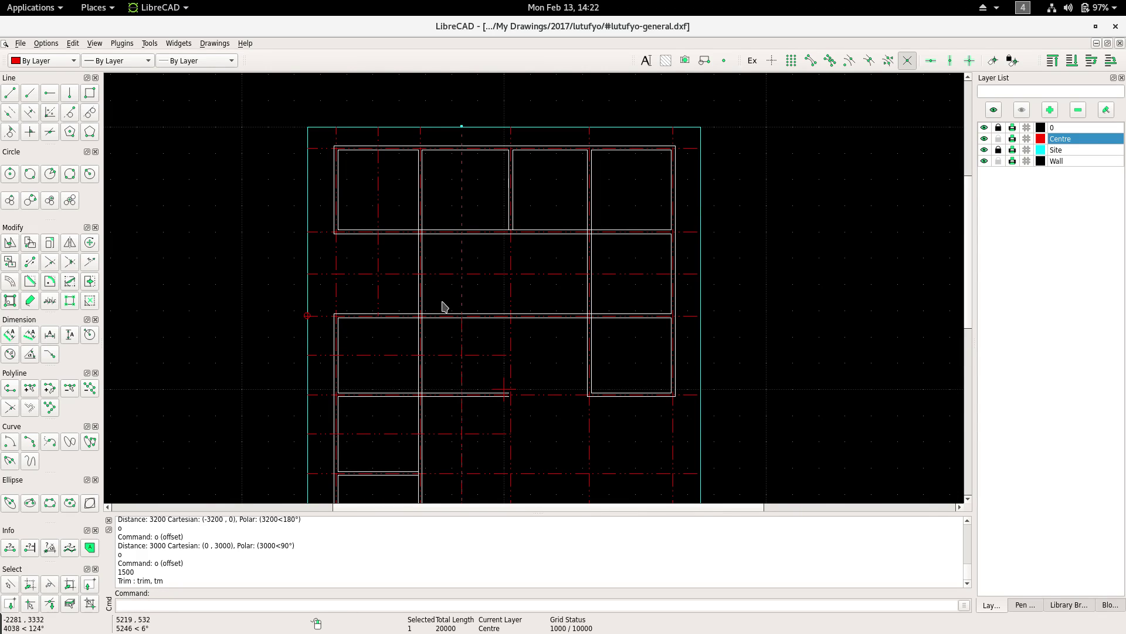
{"action": "scroll", "coordinate": [440, 308], "scroll_direction": "down", "scroll_amount": 1}
{"action": "mouse_move", "coordinate": [434, 308]}
{"action": "middle_mouse_down"}
{"action": "mouse_move", "coordinate": [443, 301]}
{"action": "mouse_move", "coordinate": [443, 359]}
{"action": "middle_mouse_up"}
Measure the 3450 gap between two vertical centre lines.
{"action": "scroll", "coordinate": [402, 255], "scroll_direction": "up", "scroll_amount": 1}
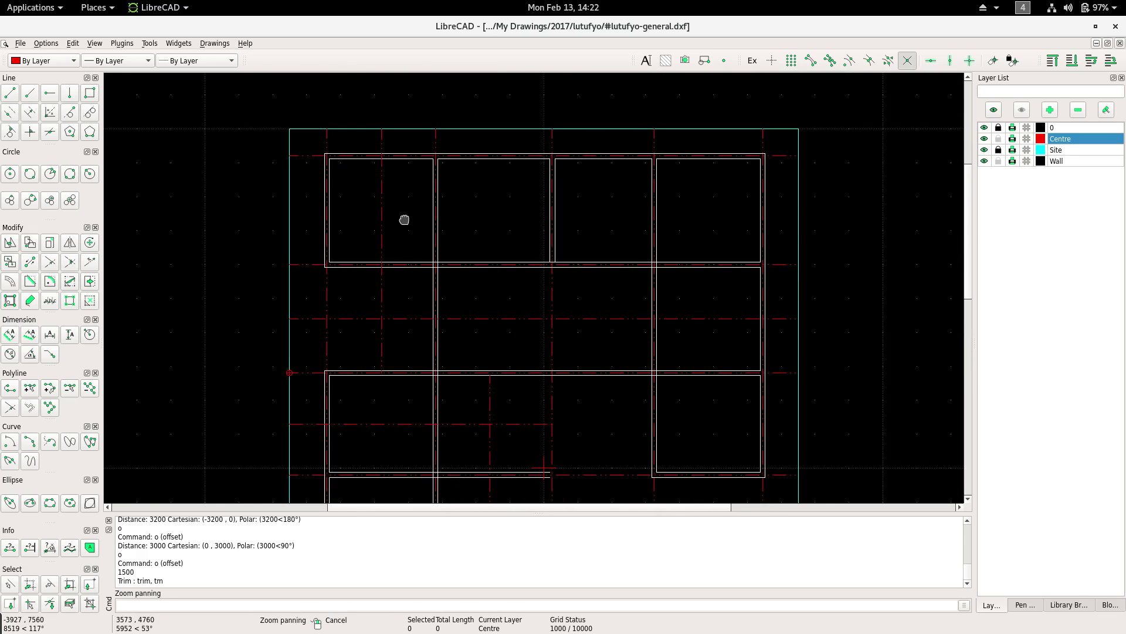
{"action": "scroll", "coordinate": [411, 211], "scroll_direction": "up", "scroll_amount": 1}
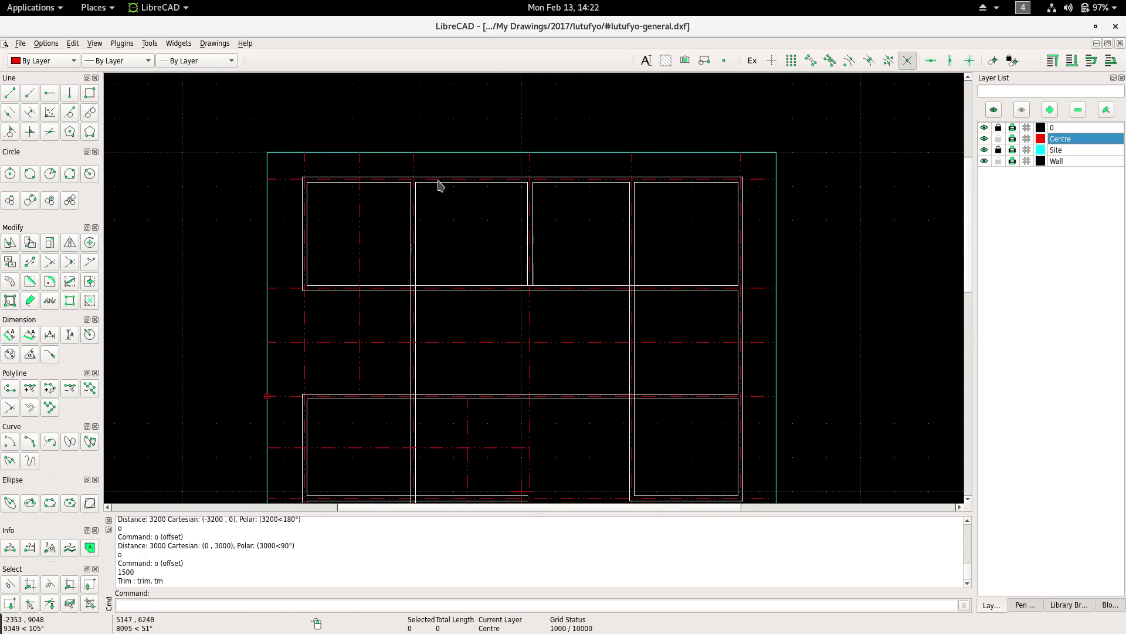
{"action": "left_click", "coordinate": [10, 548]}
{"action": "left_click", "coordinate": [413, 152]}
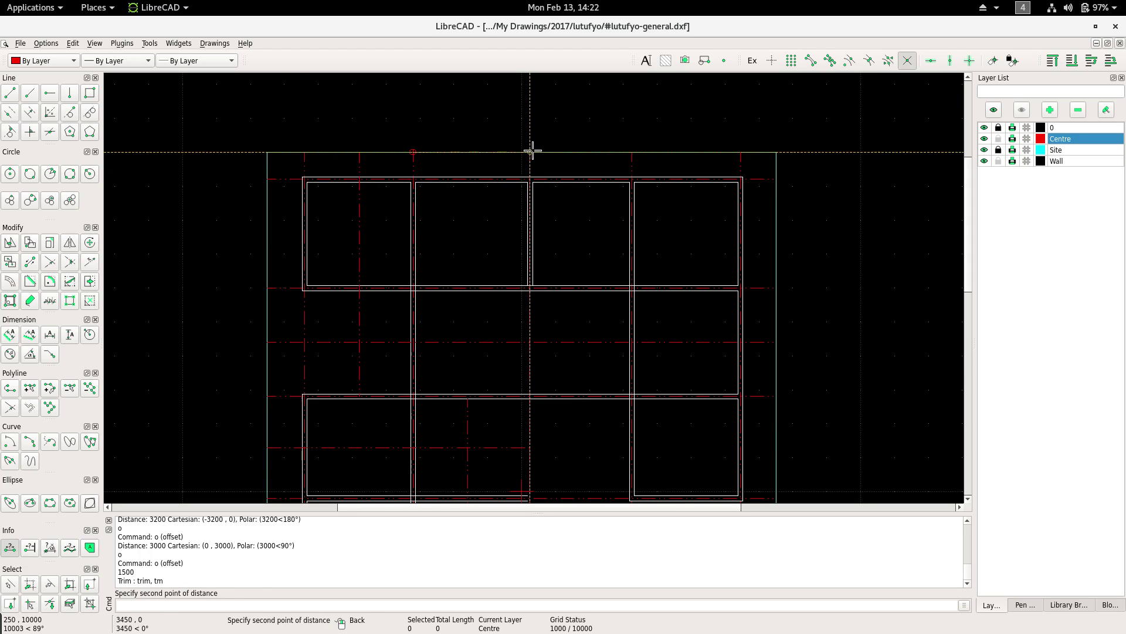
{"action": "left_click", "coordinate": [530, 152]}
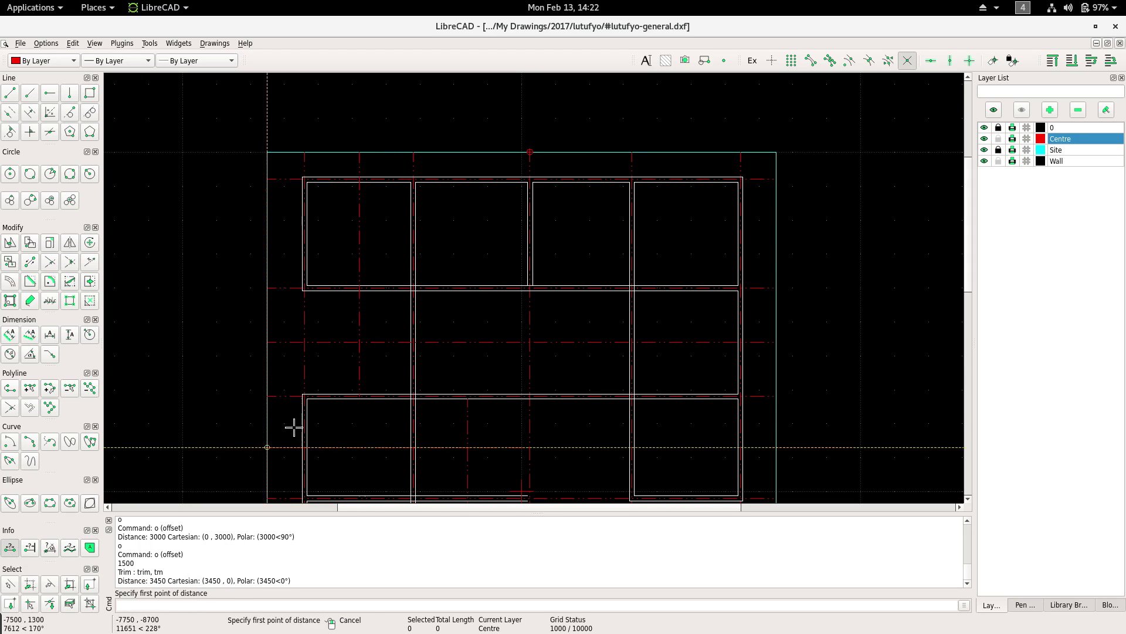
{"action": "right_click", "coordinate": [452, 254]}
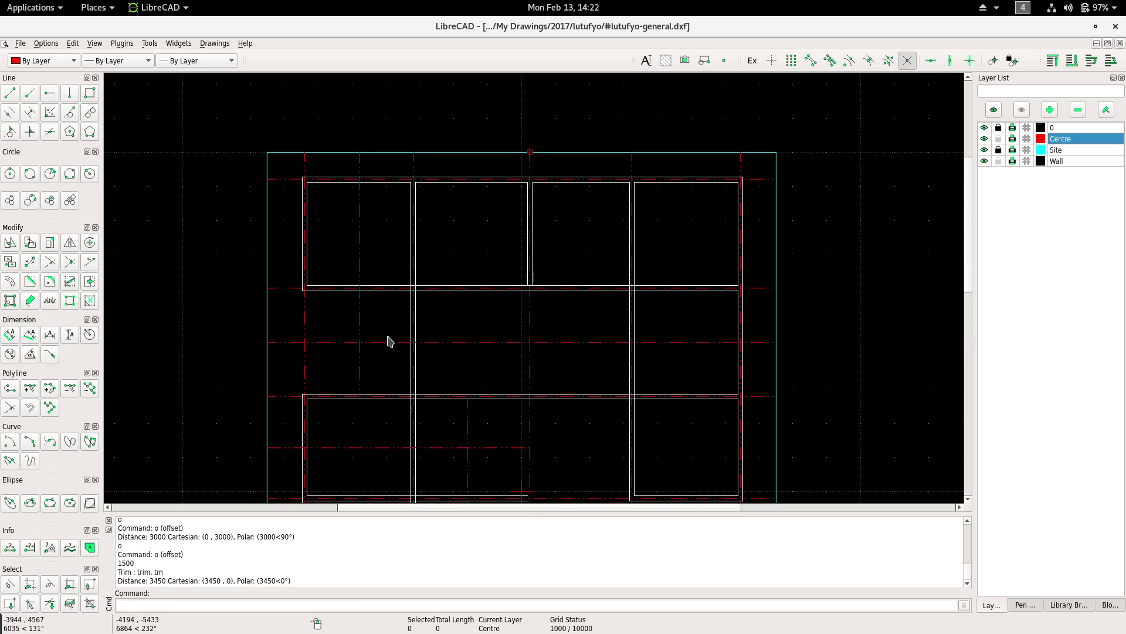
{"action": "type", "text": "o"}
Offset a new centre line 1725 across, halfway between them.
{"action": "key", "text": "Return"}
{"action": "type", "text": "1725"}
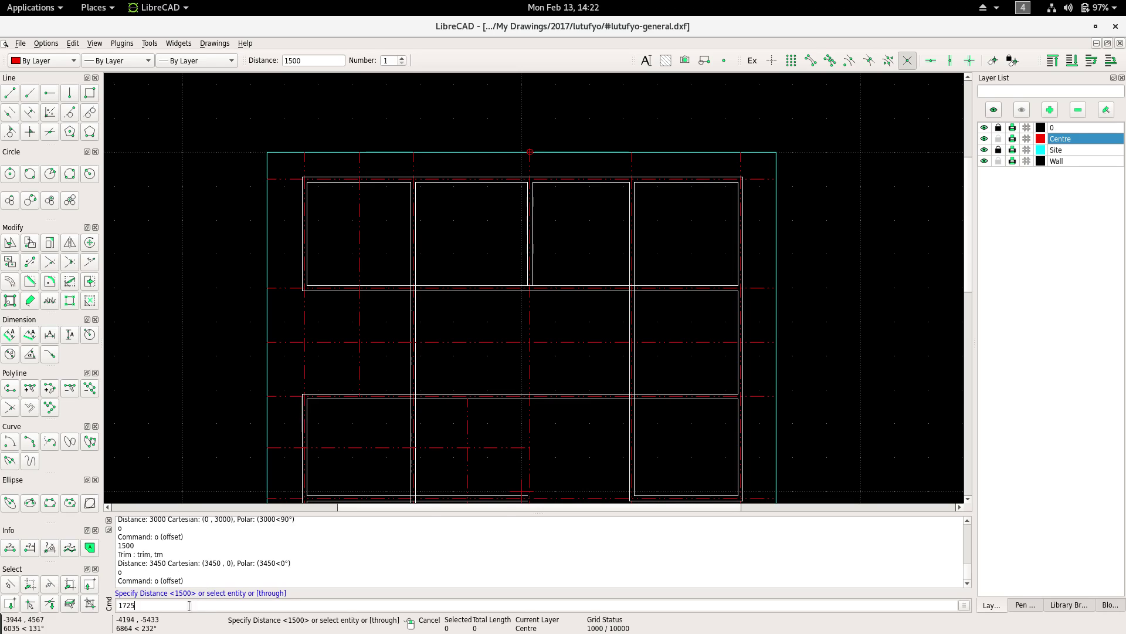
{"action": "key", "text": "Return"}
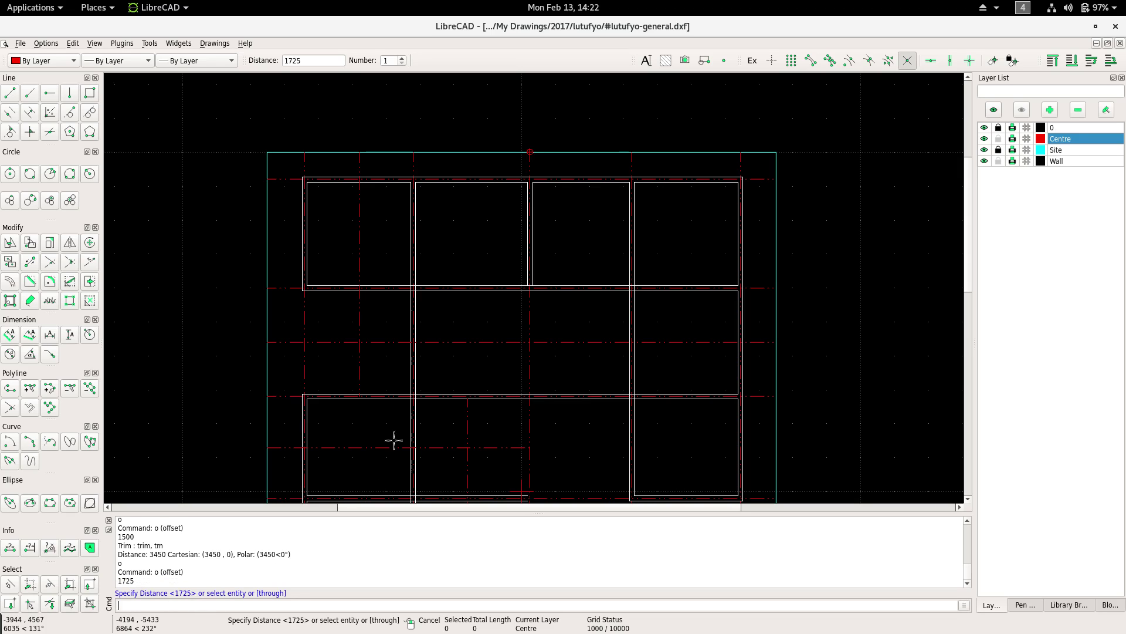
{"action": "left_click", "coordinate": [438, 259]}
{"action": "scroll", "coordinate": [505, 382], "scroll_direction": "up", "scroll_amount": 2}
Start Trim and pick the horizontal centre line as the trim boundary.
{"action": "right_click", "coordinate": [557, 301]}
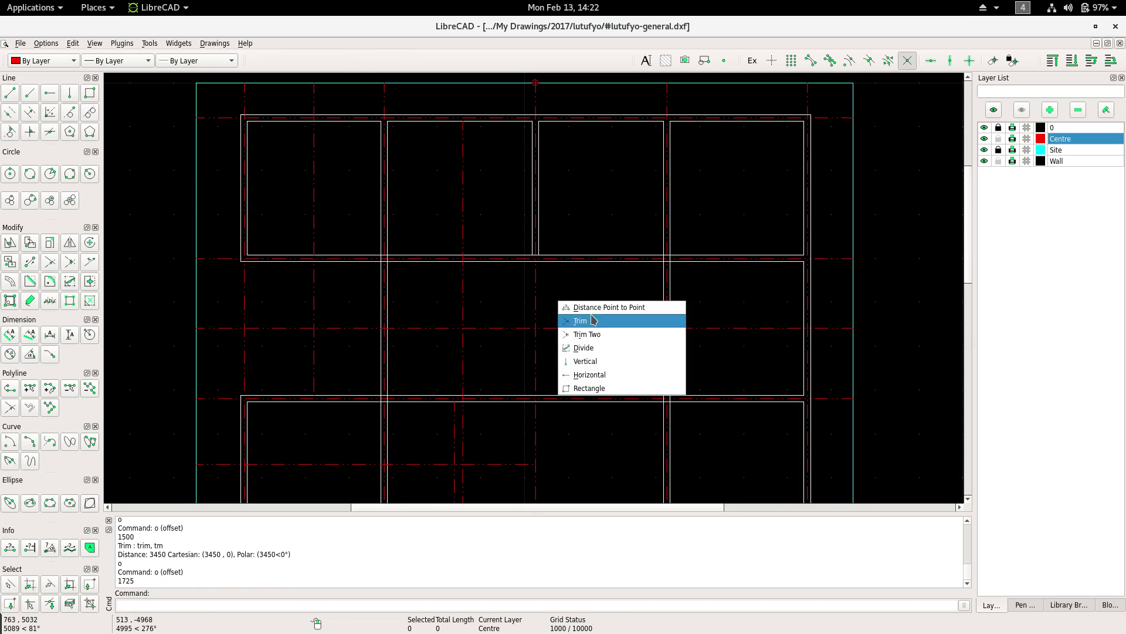
{"action": "left_click", "coordinate": [591, 319]}
{"action": "scroll", "coordinate": [554, 396], "scroll_direction": "up", "scroll_amount": 2}
{"action": "scroll", "coordinate": [555, 390], "scroll_direction": "up", "scroll_amount": 1}
{"action": "left_click", "coordinate": [555, 388]}
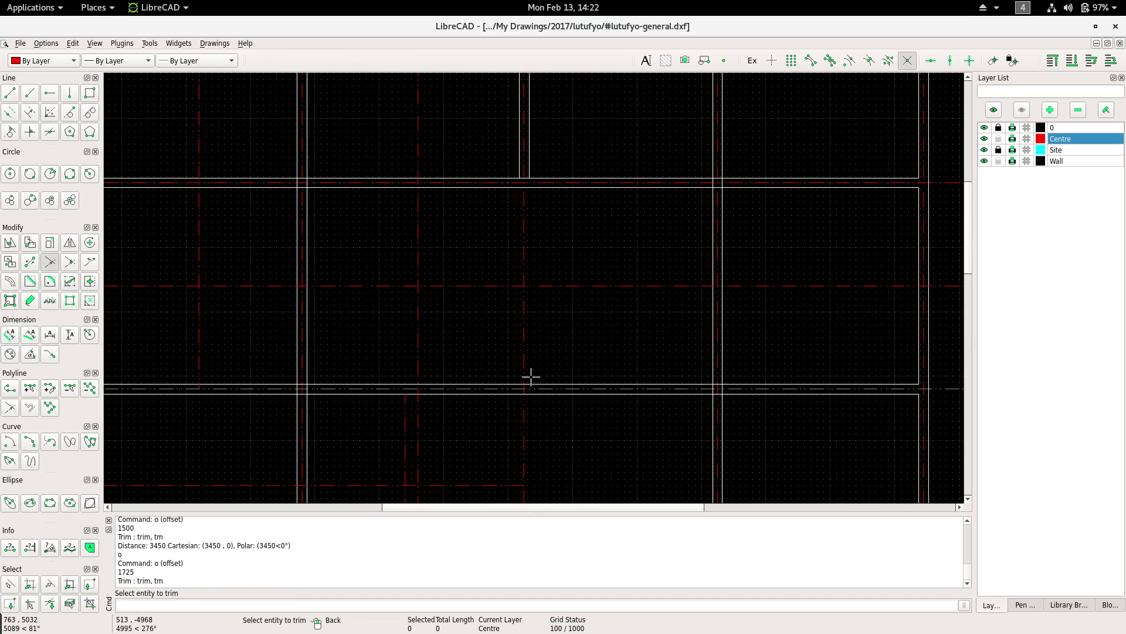
{"action": "scroll", "coordinate": [405, 341], "scroll_direction": "down", "scroll_amount": 3}
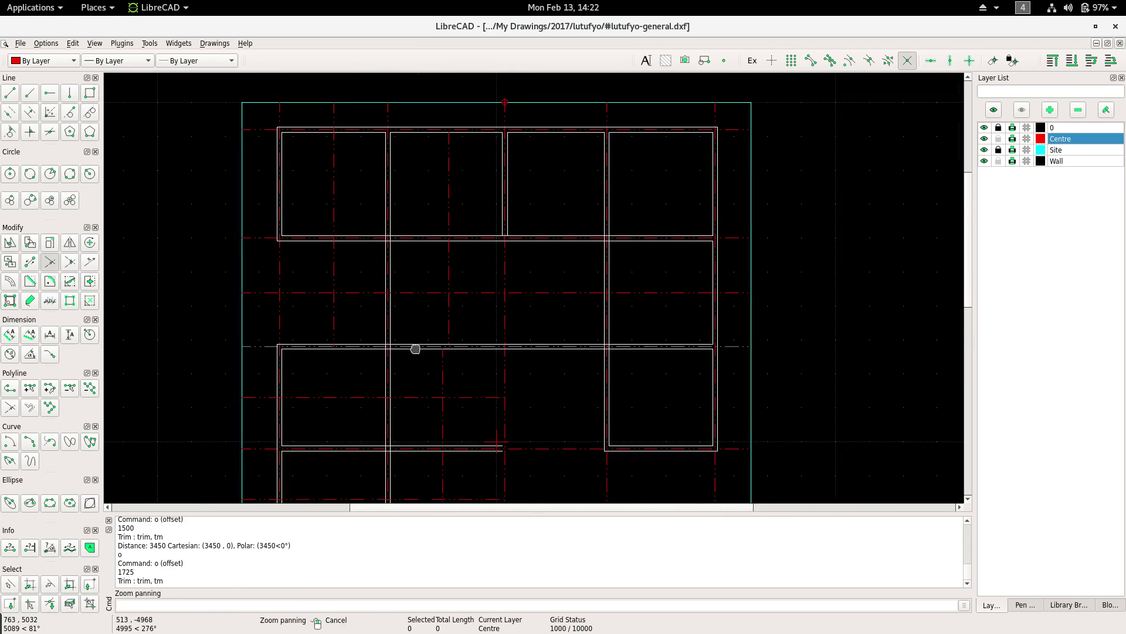
{"action": "scroll", "coordinate": [440, 336], "scroll_direction": "down", "scroll_amount": 2}
Bring the whole building into view and cancel the trim.
{"action": "middle_click_drag", "start_coordinate": [440, 336], "coordinate": [442, 333]}
{"action": "scroll", "coordinate": [367, 314], "scroll_direction": "up", "scroll_amount": 1}
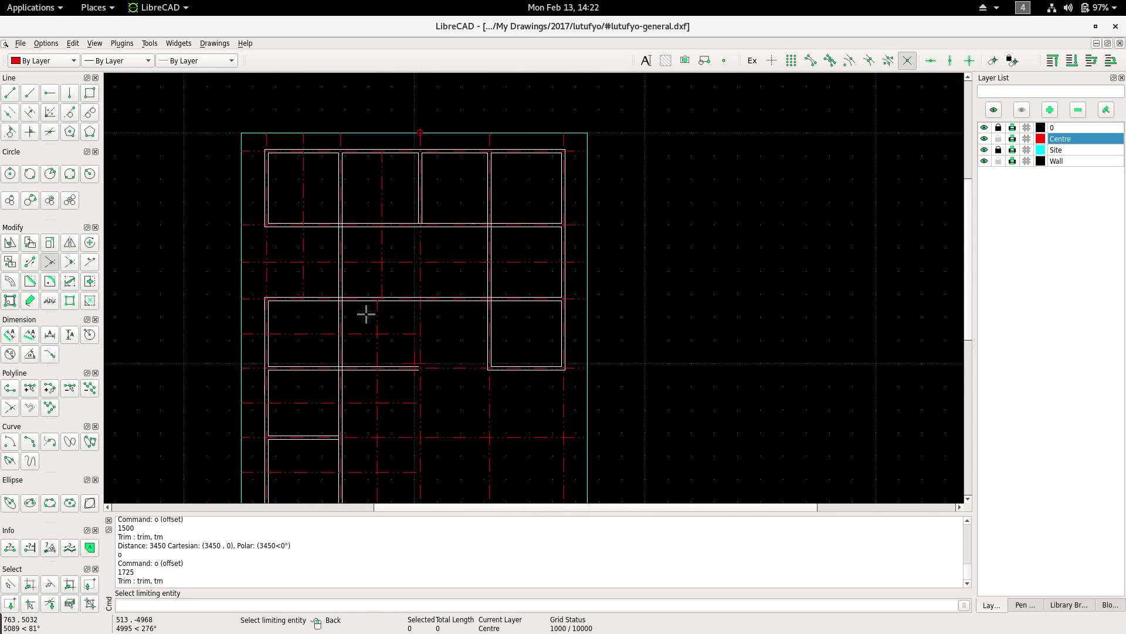
{"action": "scroll", "coordinate": [364, 307], "scroll_direction": "up", "scroll_amount": 1}
{"action": "scroll", "coordinate": [407, 272], "scroll_direction": "up", "scroll_amount": 1}
{"action": "scroll", "coordinate": [411, 257], "scroll_direction": "left", "scroll_amount": 1, "text": "shift"}
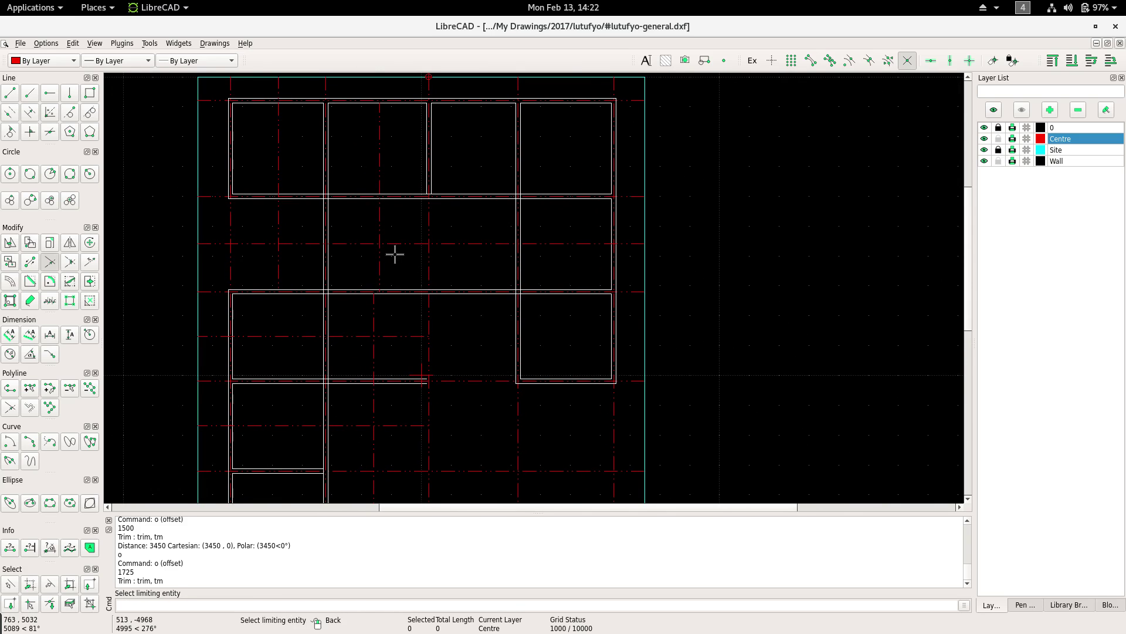
{"action": "left_click", "coordinate": [407, 243]}
{"action": "scroll", "coordinate": [440, 254], "scroll_direction": "left", "scroll_amount": 1, "text": "shift"}
{"action": "key", "text": "Escape"}
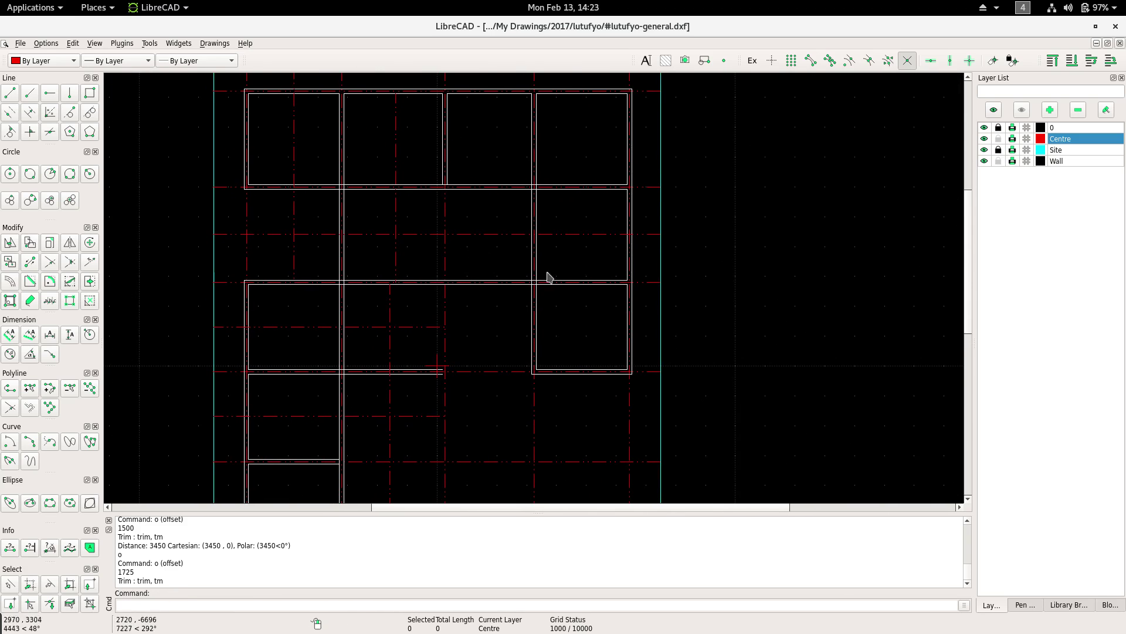
{"action": "scroll", "coordinate": [586, 293], "scroll_direction": "up", "scroll_amount": 2}
{"action": "middle_click_drag", "start_coordinate": [645, 309], "coordinate": [601, 286]}
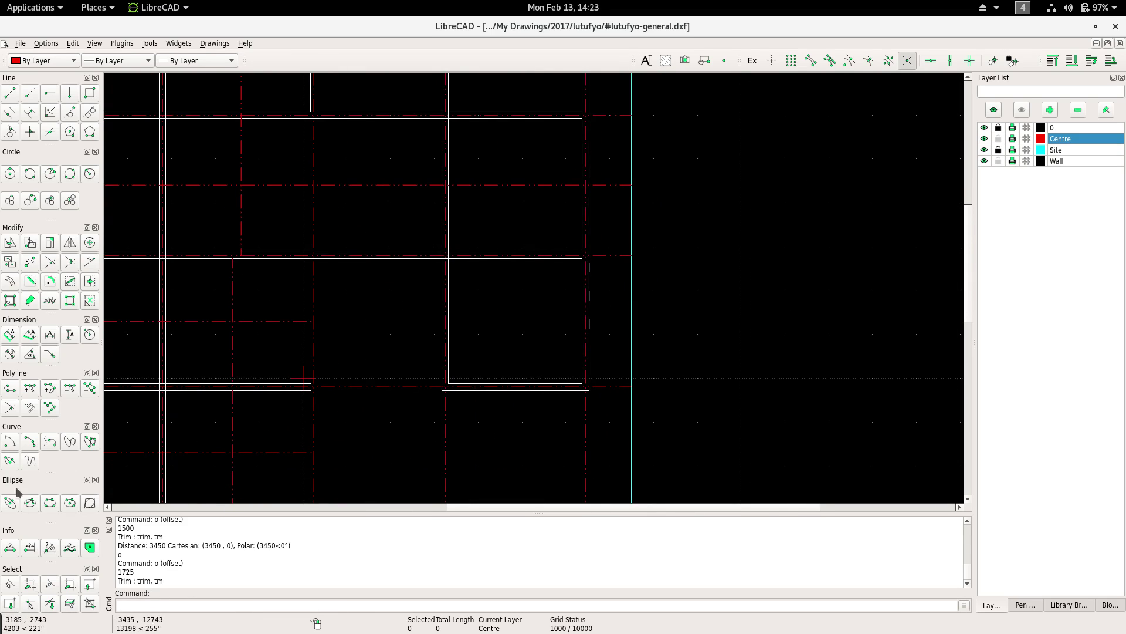
Measure the 3000 vertical spacing between two centre lines.
{"action": "left_click", "coordinate": [14, 547]}
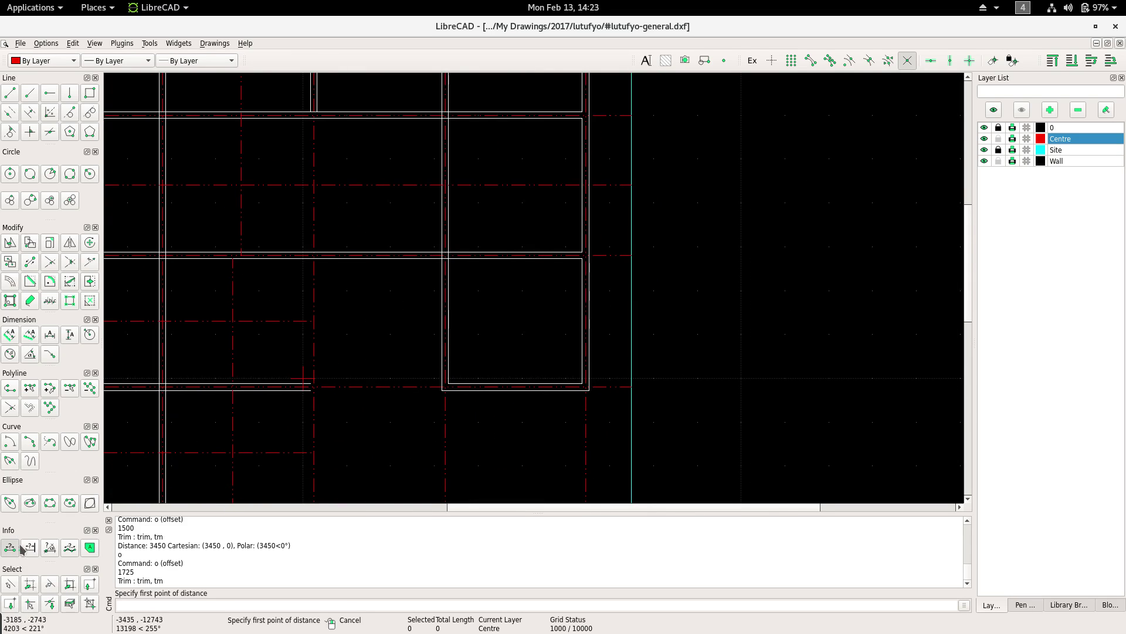
{"action": "left_click", "coordinate": [633, 255]}
{"action": "left_click", "coordinate": [631, 386]}
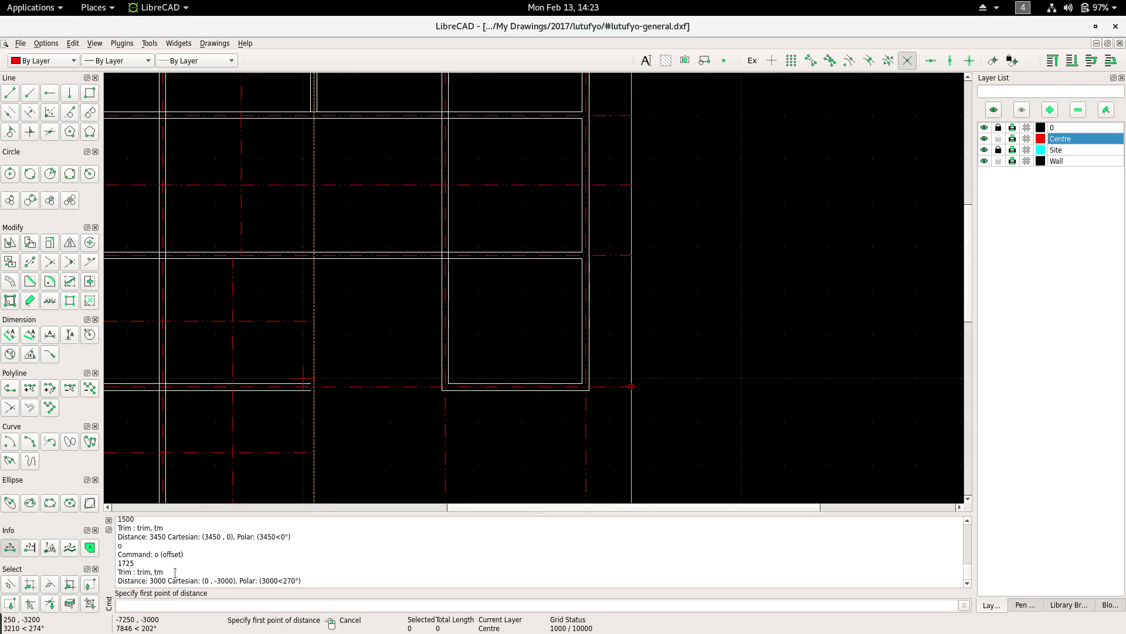
{"action": "key", "text": "Escape"}
Try grip-editing and Lengthen on a horizontal centre line, cancel both, and make Wall current.
{"action": "left_click", "coordinate": [314, 321]}
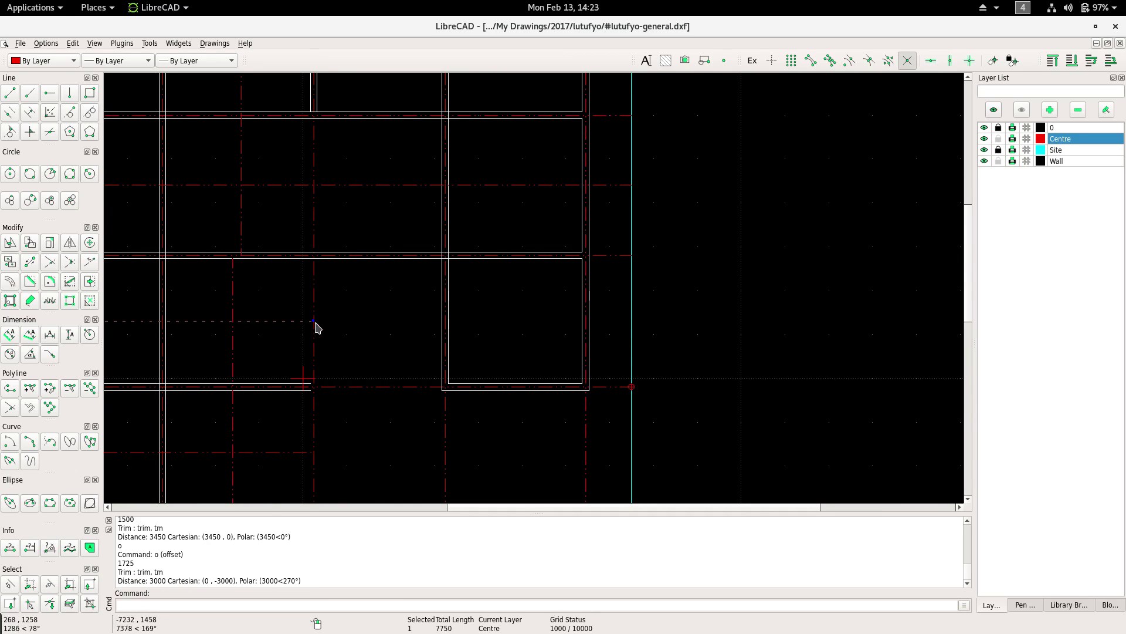
{"action": "left_click", "coordinate": [314, 322]}
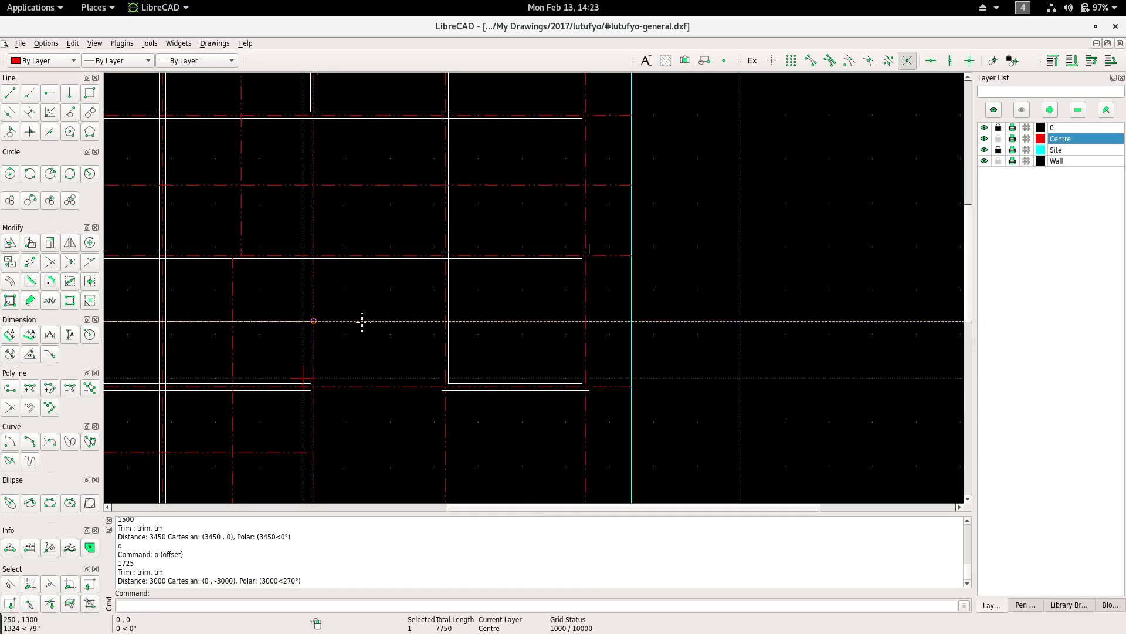
{"action": "key", "text": "Escape"}
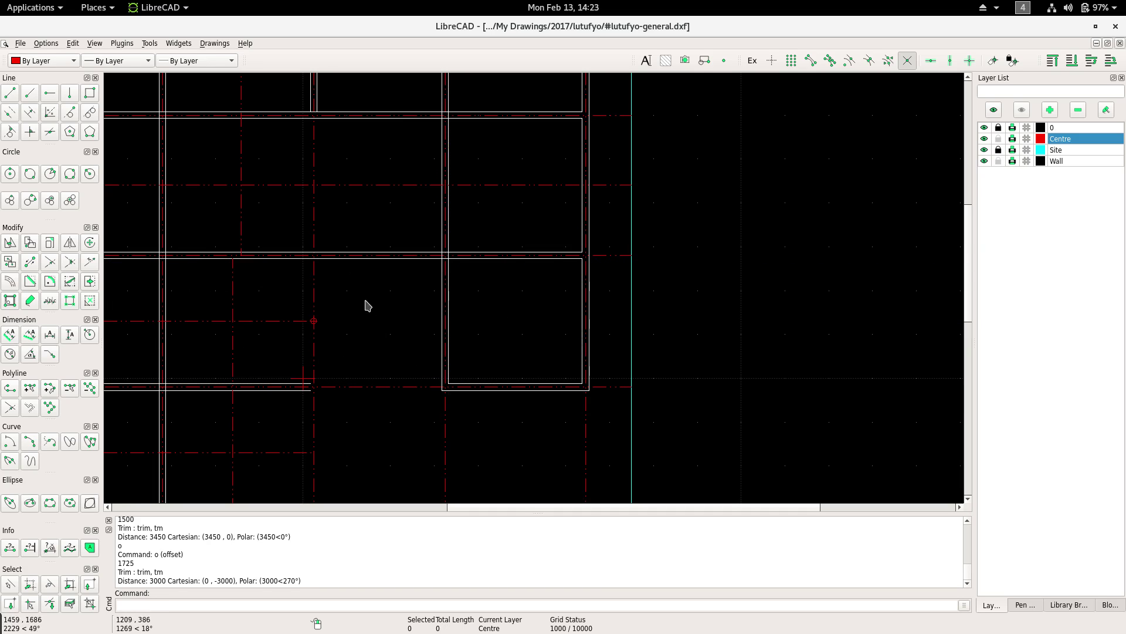
{"action": "right_click", "coordinate": [365, 305]}
{"action": "key", "text": "Escape"}
{"action": "right_click", "coordinate": [362, 308]}
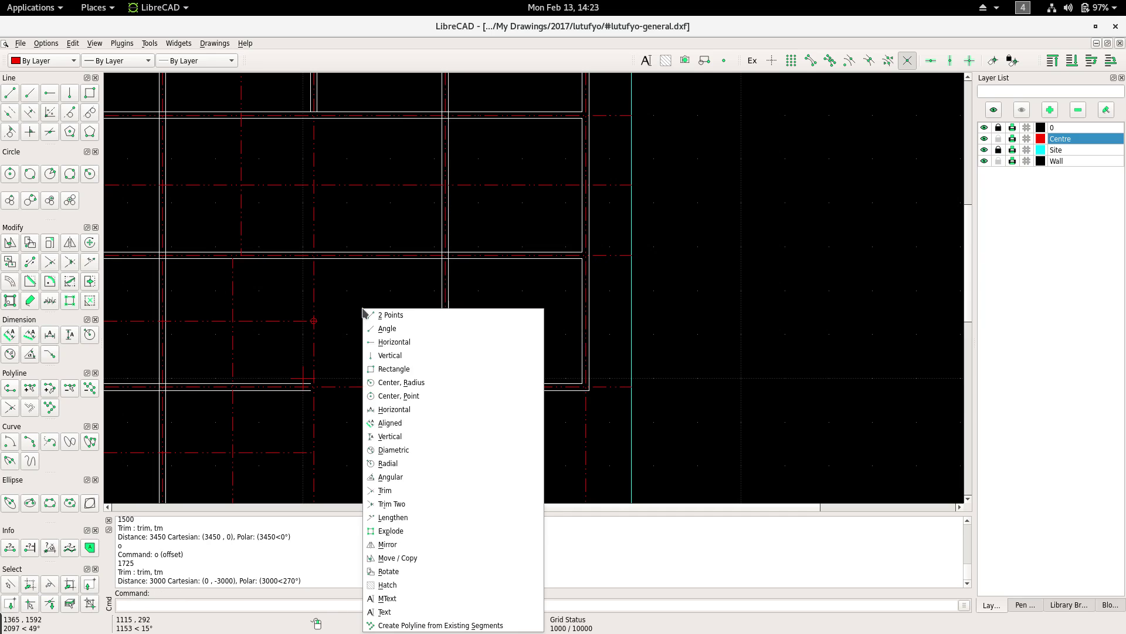
{"action": "left_click", "coordinate": [381, 517]}
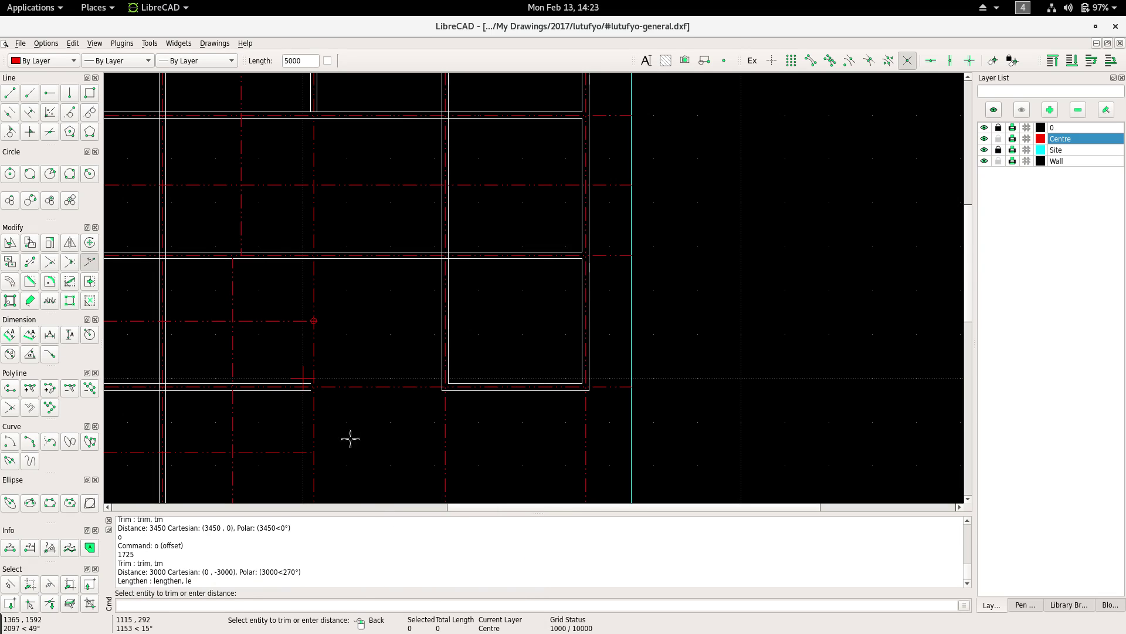
{"action": "right_click", "coordinate": [364, 284]}
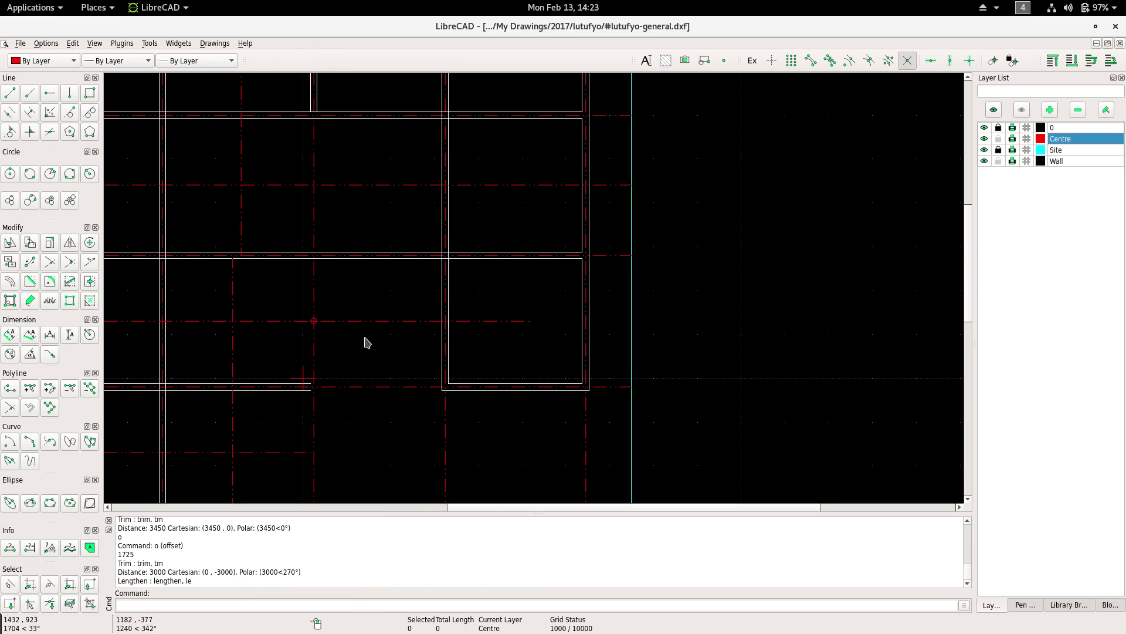
{"action": "scroll", "coordinate": [376, 337], "scroll_direction": "down", "scroll_amount": 2}
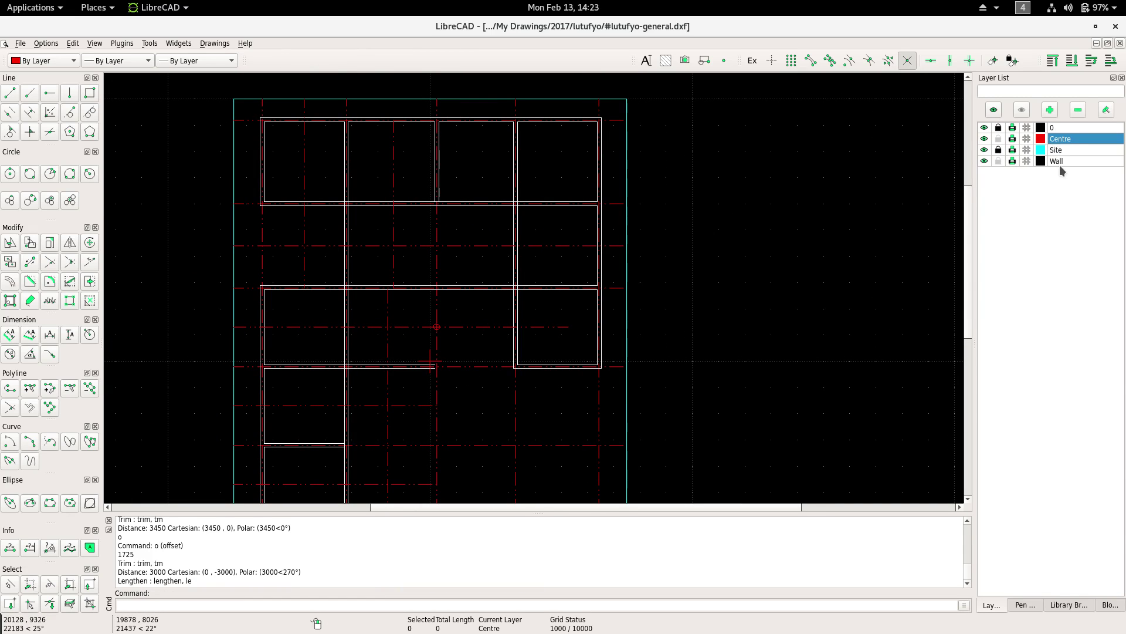
{"action": "left_click", "coordinate": [1060, 164]}
Lock the Centre layer so the centre lines cannot be edited.
{"action": "left_click", "coordinate": [999, 138]}
{"action": "scroll", "coordinate": [457, 216], "scroll_direction": "left", "scroll_amount": 1}
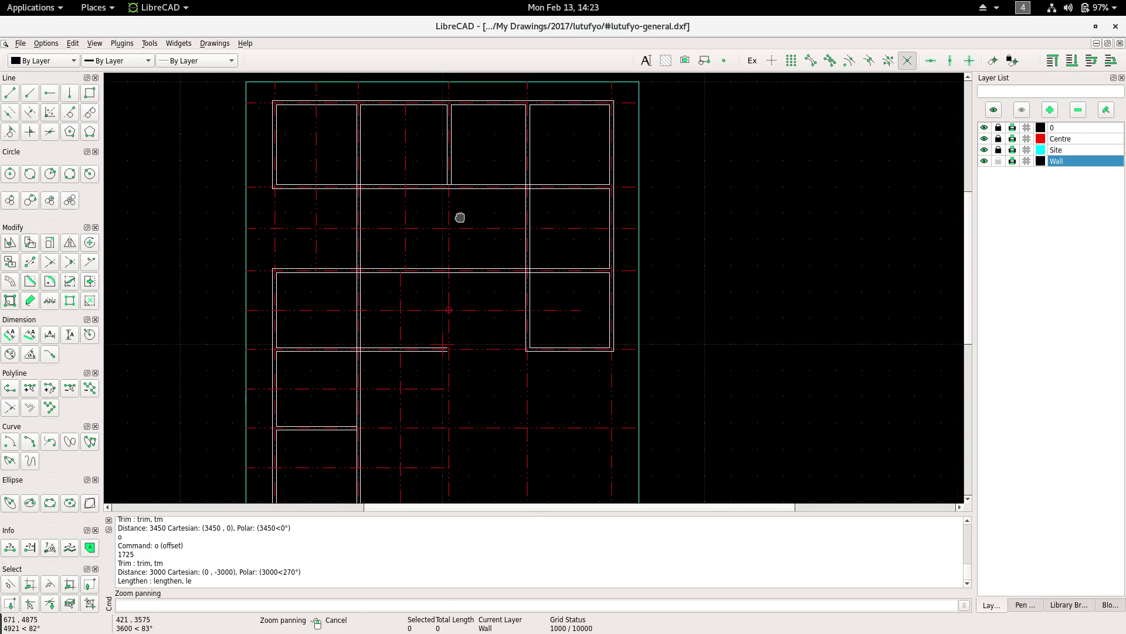
{"action": "scroll", "coordinate": [402, 252], "scroll_direction": "left", "scroll_amount": 2}
{"action": "scroll", "coordinate": [401, 258], "scroll_direction": "up", "scroll_amount": 2}
{"action": "type", "text": "o"}
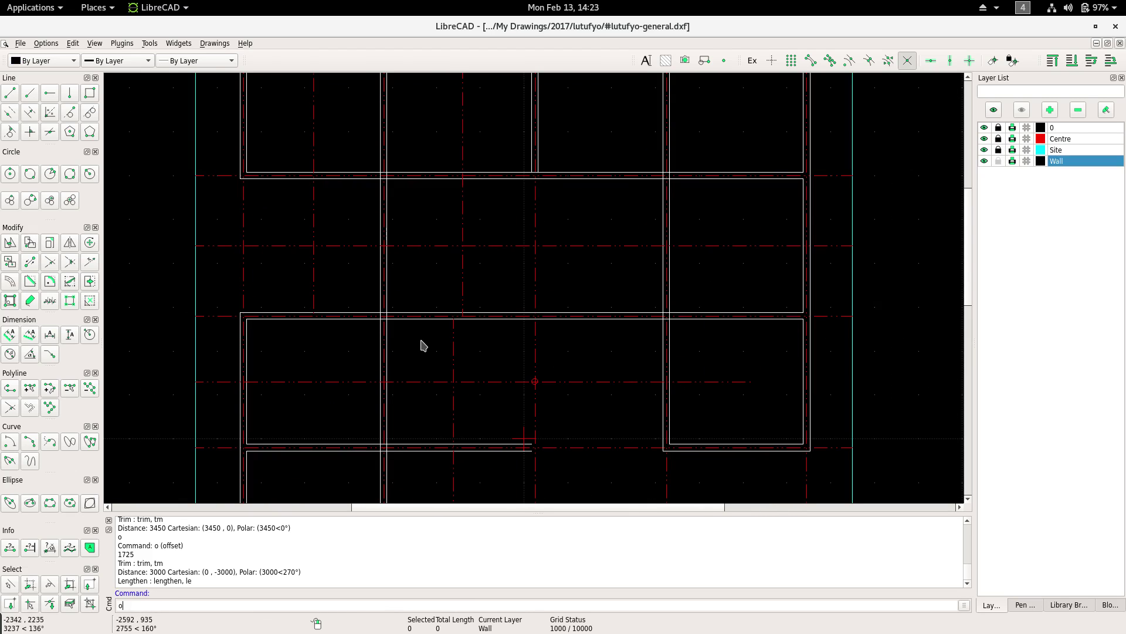
Offset a wall line 75 from the middle horizontal centre line.
{"action": "key", "text": "Return"}
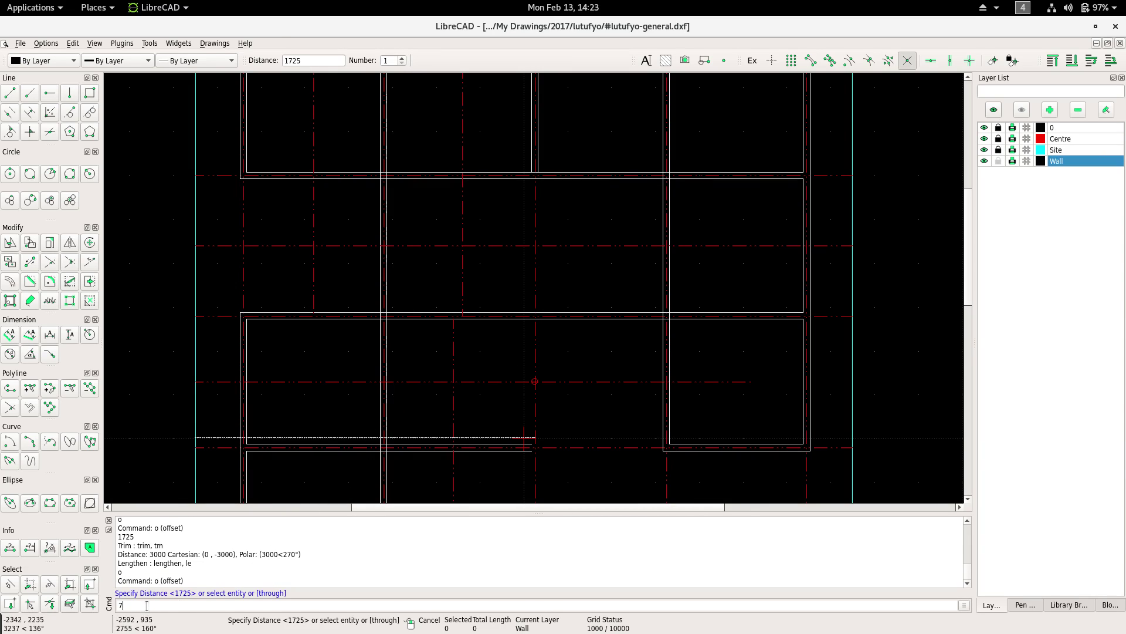
{"action": "key", "text": "Return"}
{"action": "left_click_drag", "start_coordinate": [249, 515], "coordinate": [251, 551]}
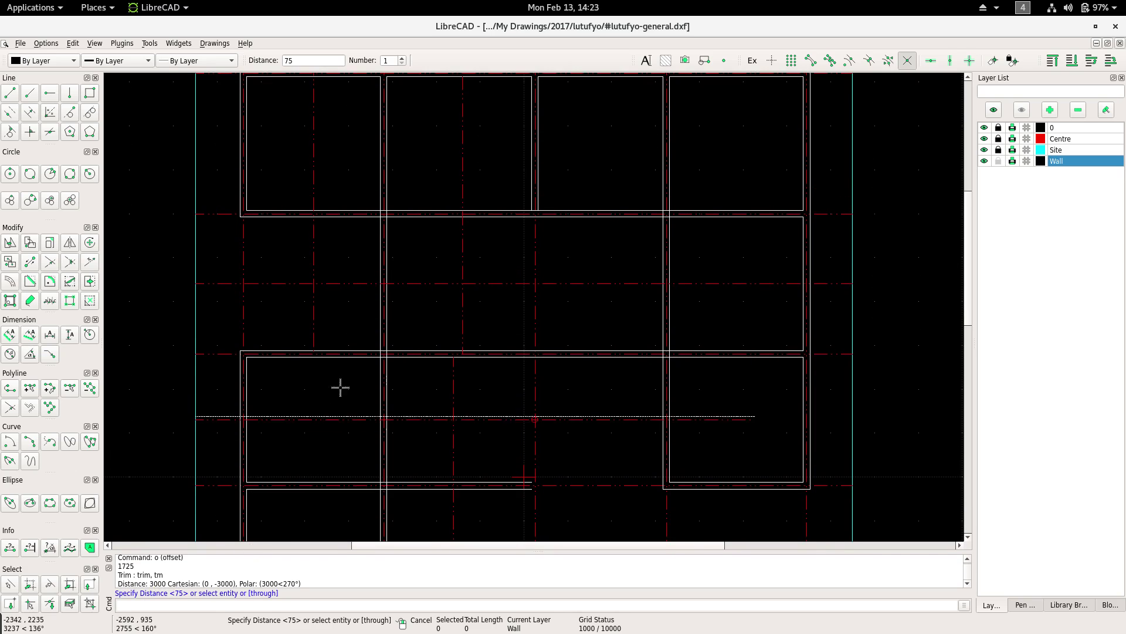
{"action": "scroll", "coordinate": [352, 314], "scroll_direction": "up", "scroll_amount": 1}
{"action": "scroll", "coordinate": [352, 293], "scroll_direction": "up", "scroll_amount": 1}
{"action": "left_click", "coordinate": [355, 281]}
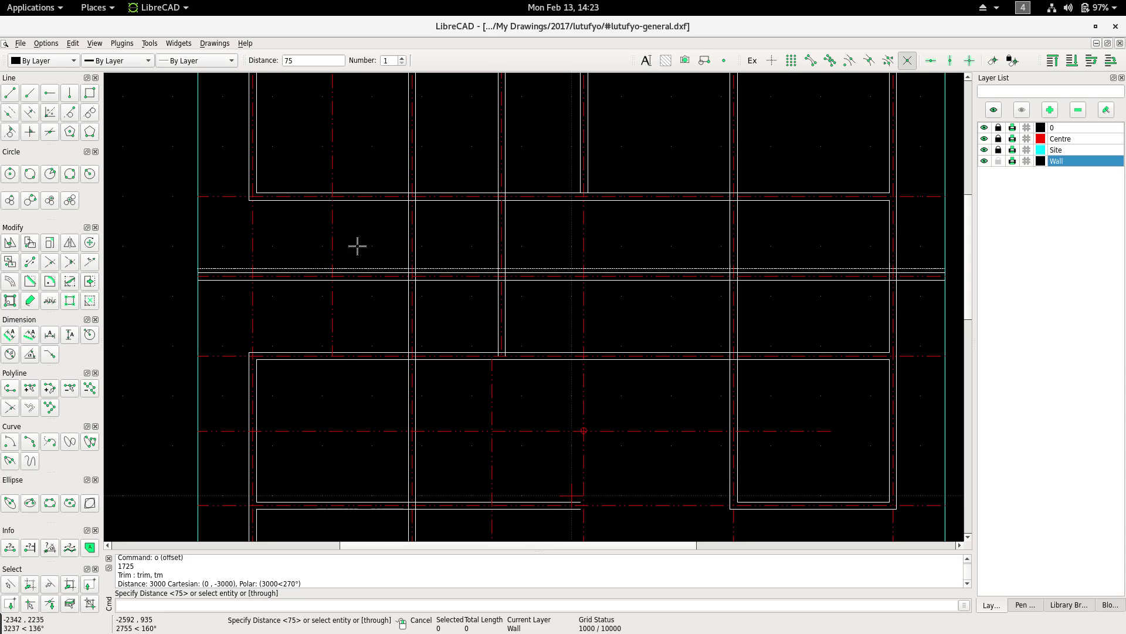
{"action": "scroll", "coordinate": [290, 324], "scroll_direction": "down", "scroll_amount": 2}
{"action": "scroll", "coordinate": [310, 244], "scroll_direction": "up", "scroll_amount": 1}
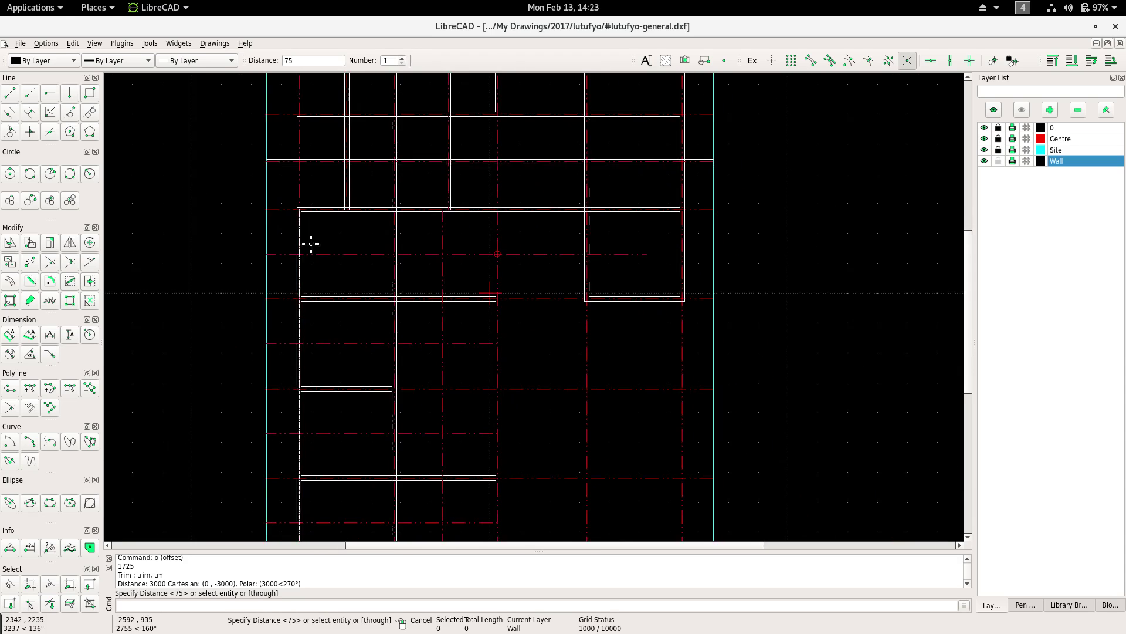
{"action": "scroll", "coordinate": [395, 259], "scroll_direction": "up", "scroll_amount": 1}
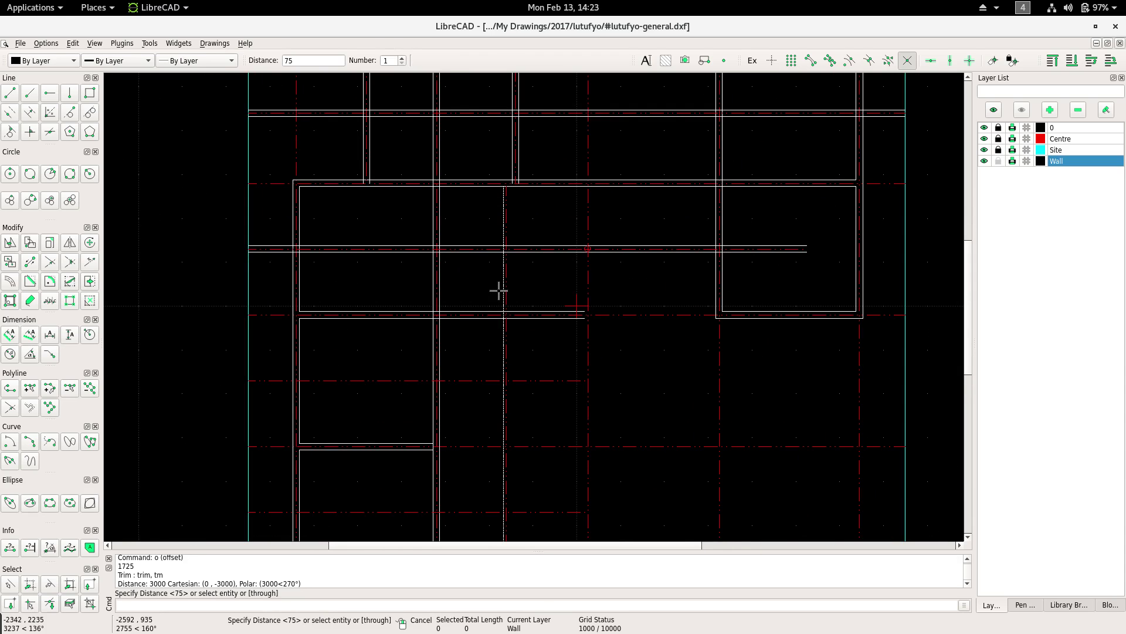
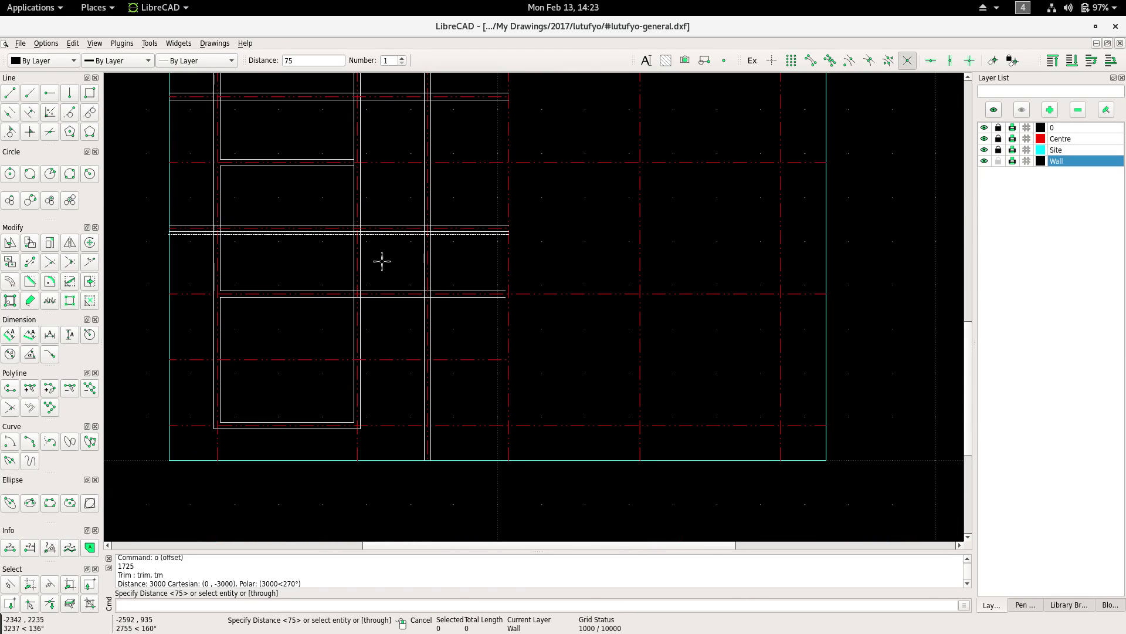
Offset the lower horizontal centreline by 75 on both sides to add partition wall lines.
{"action": "left_click", "coordinate": [390, 360]}
{"action": "left_click", "coordinate": [383, 372]}
{"action": "right_click", "coordinate": [382, 326]}
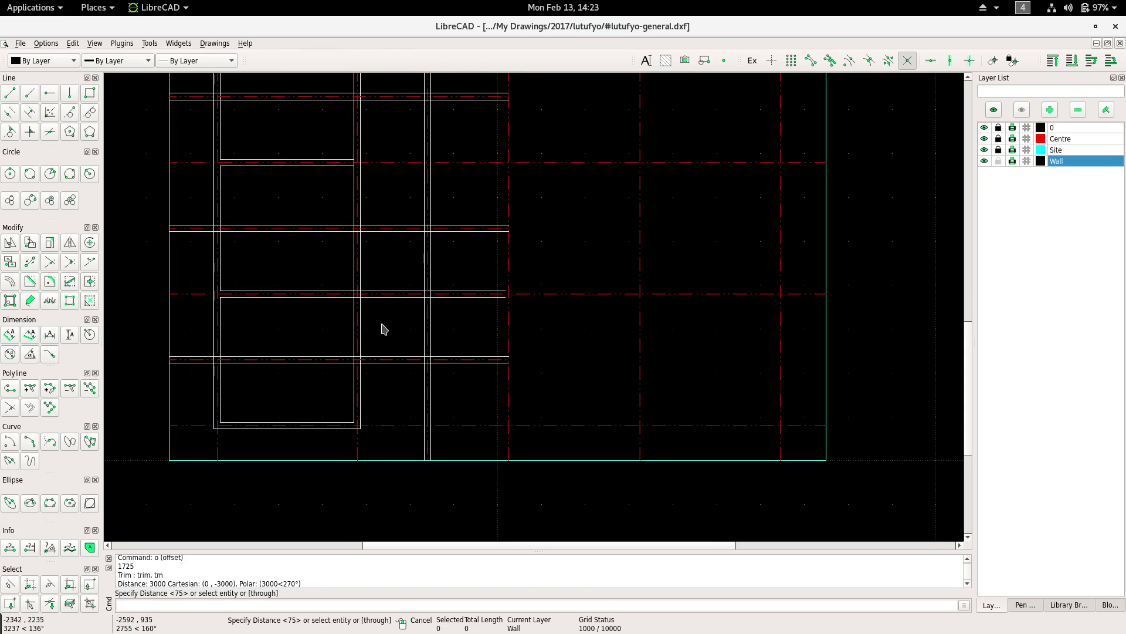
{"action": "scroll", "coordinate": [395, 266], "scroll_direction": "up", "scroll_amount": 1}
{"action": "mouse_move", "coordinate": [397, 322]}
{"action": "middle_mouse_down"}
{"action": "mouse_move", "coordinate": [394, 266]}
{"action": "mouse_move", "coordinate": [561, 272]}
{"action": "middle_mouse_up"}
{"action": "scroll", "coordinate": [487, 312], "scroll_direction": "down", "scroll_amount": 1}
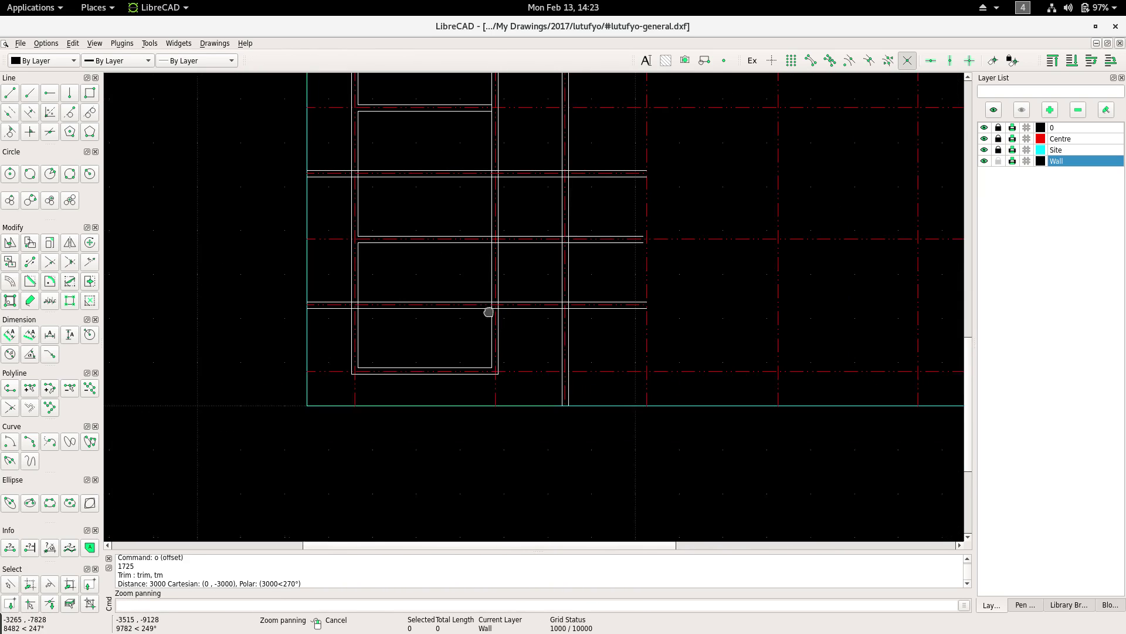
{"action": "mouse_move", "coordinate": [487, 311]}
{"action": "middle_mouse_down"}
{"action": "mouse_move", "coordinate": [445, 311]}
{"action": "mouse_move", "coordinate": [434, 352]}
{"action": "middle_mouse_up"}
{"action": "scroll", "coordinate": [384, 304], "scroll_direction": "down", "scroll_amount": 2}
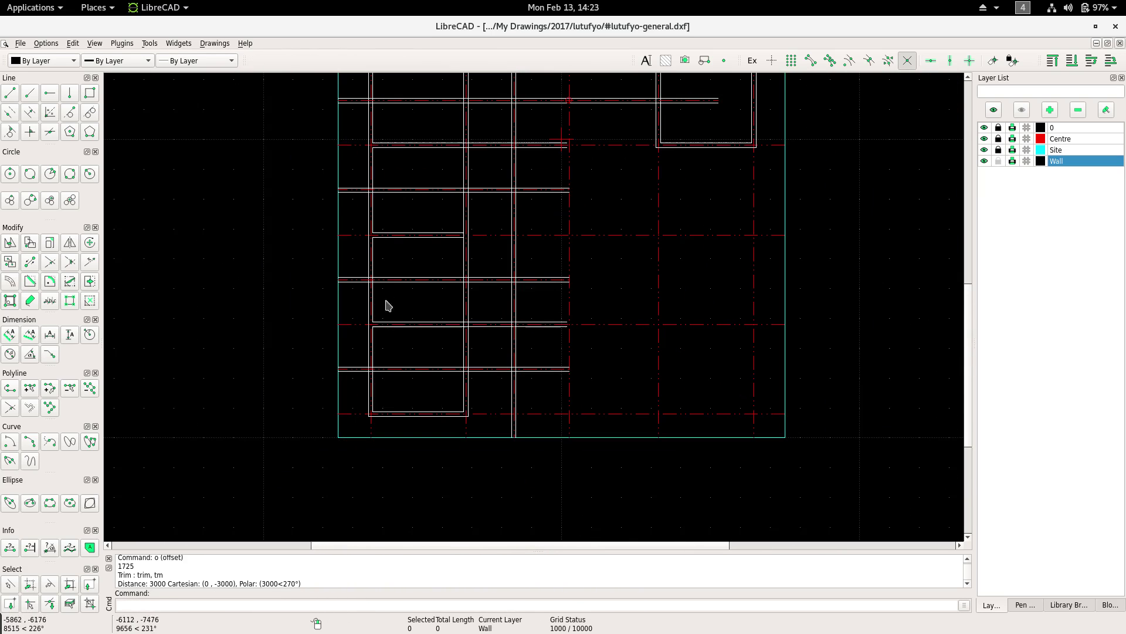
{"action": "scroll", "coordinate": [418, 203], "scroll_direction": "down", "scroll_amount": 2}
Window-select the new lower and upper partition wall lines, then clear the selection.
{"action": "left_click_drag", "start_coordinate": [371, 219], "coordinate": [574, 250]}
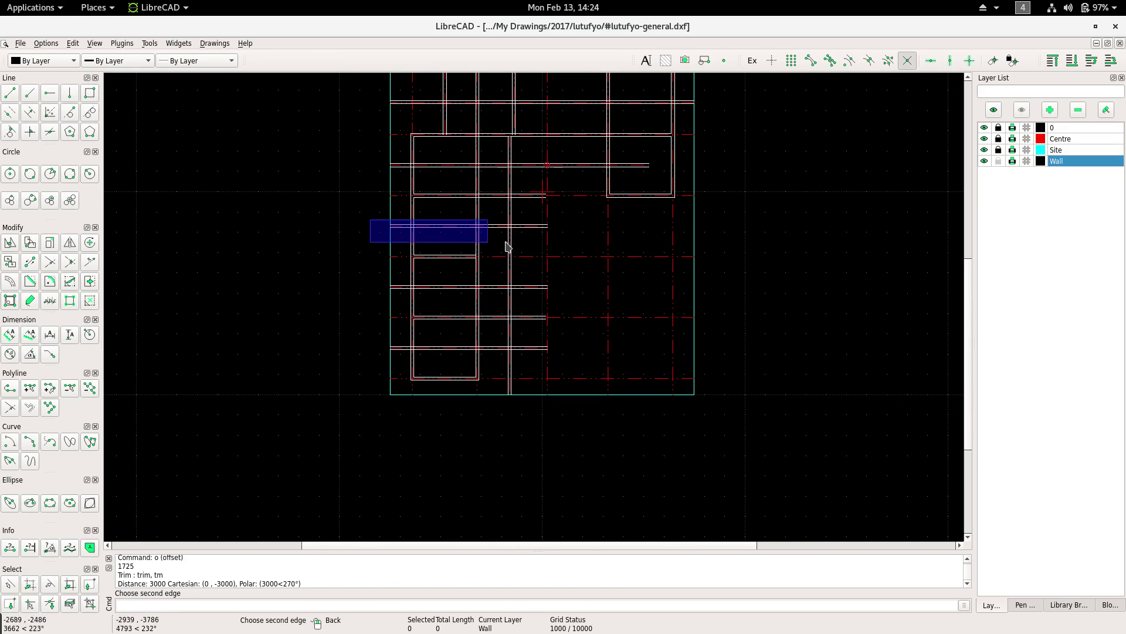
{"action": "left_click_drag", "start_coordinate": [376, 158], "coordinate": [531, 189]}
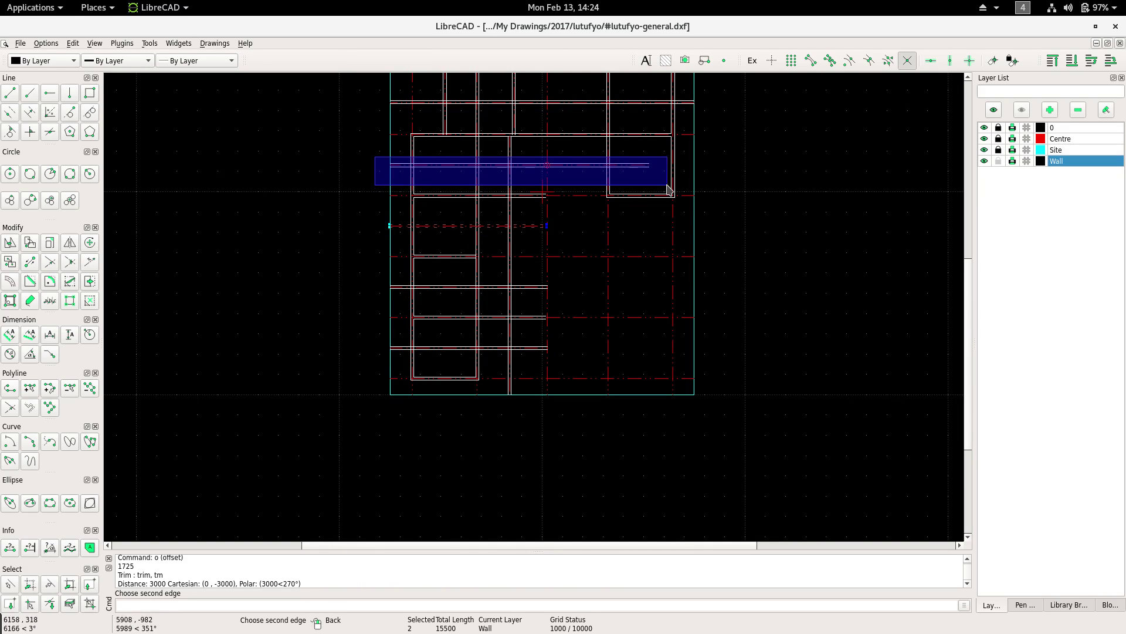
{"action": "middle_click_drag", "start_coordinate": [520, 229], "coordinate": [514, 218]}
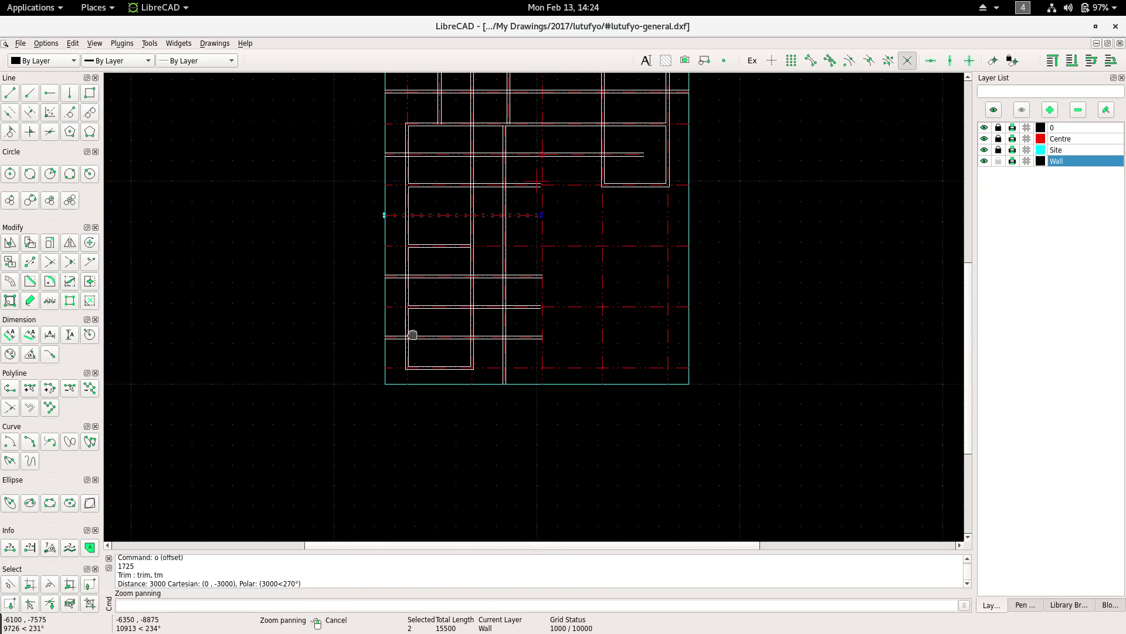
{"action": "left_click_drag", "start_coordinate": [368, 137], "coordinate": [653, 170]}
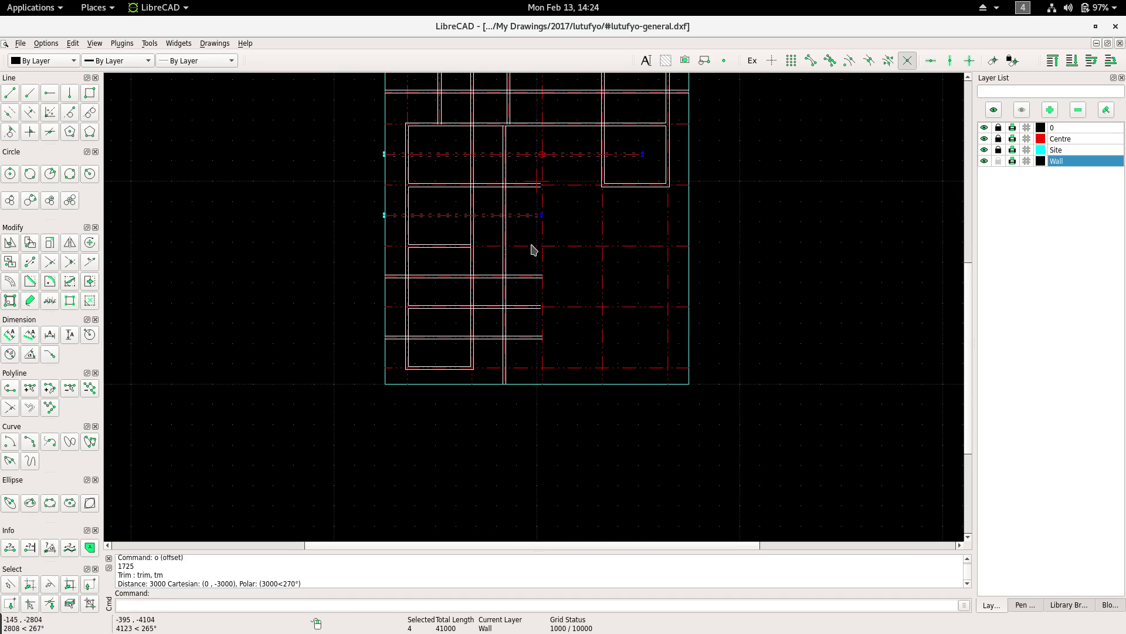
{"action": "key", "text": "Escape"}
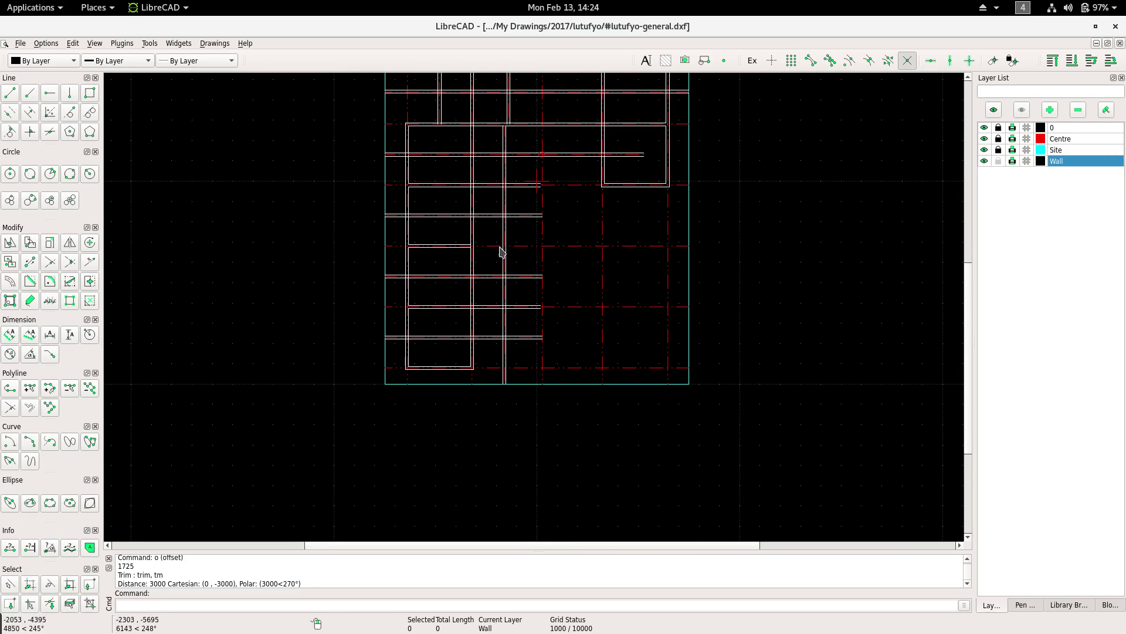
Trim a wall line against the vertical wall, undoing the wrong trim with Ctrl+Z.
{"action": "right_click", "coordinate": [577, 215]}
{"action": "left_click", "coordinate": [595, 253]}
{"action": "scroll", "coordinate": [468, 240], "scroll_direction": "up", "scroll_amount": 4}
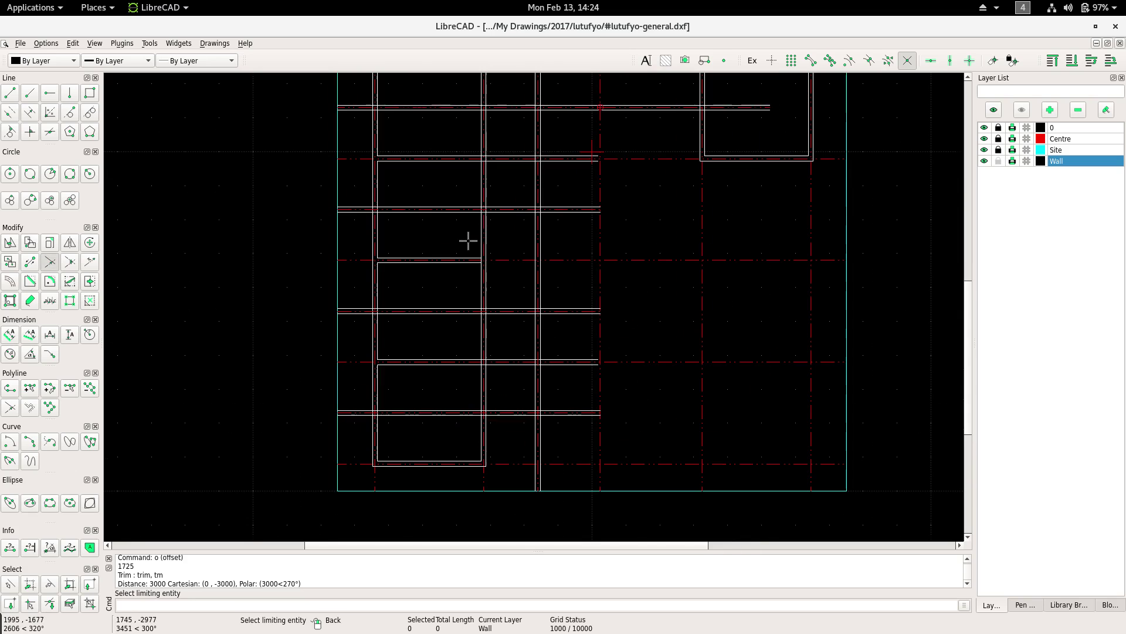
{"action": "left_click", "coordinate": [480, 229]}
{"action": "scroll", "coordinate": [456, 129], "scroll_direction": "up", "scroll_amount": 2}
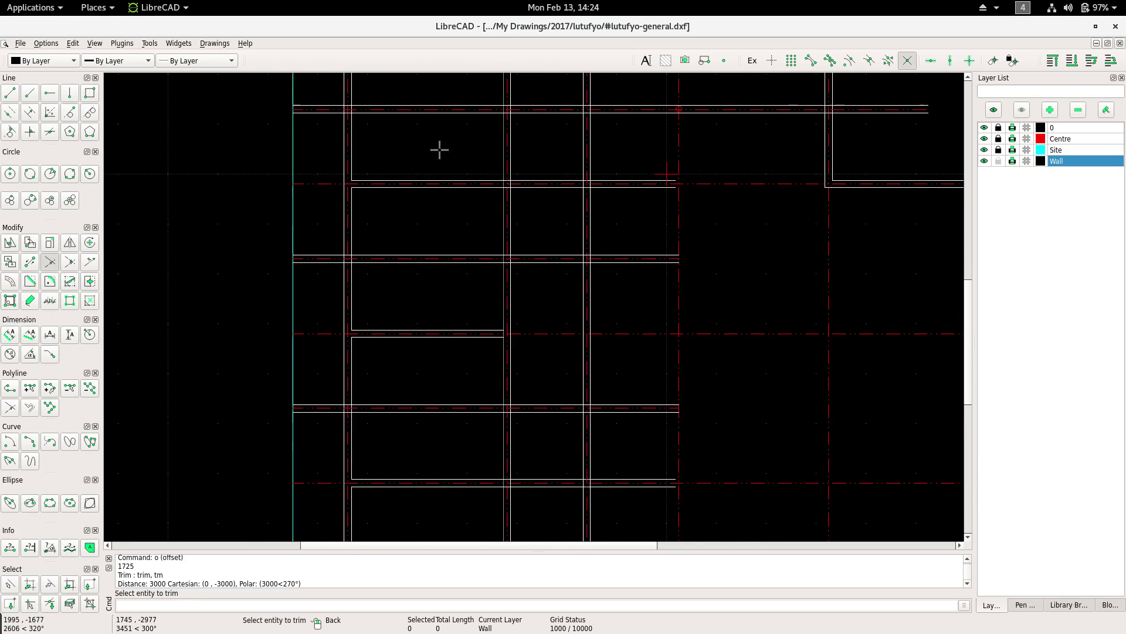
{"action": "scroll", "coordinate": [440, 176], "scroll_direction": "up", "scroll_amount": 1}
{"action": "left_click", "coordinate": [471, 211]}
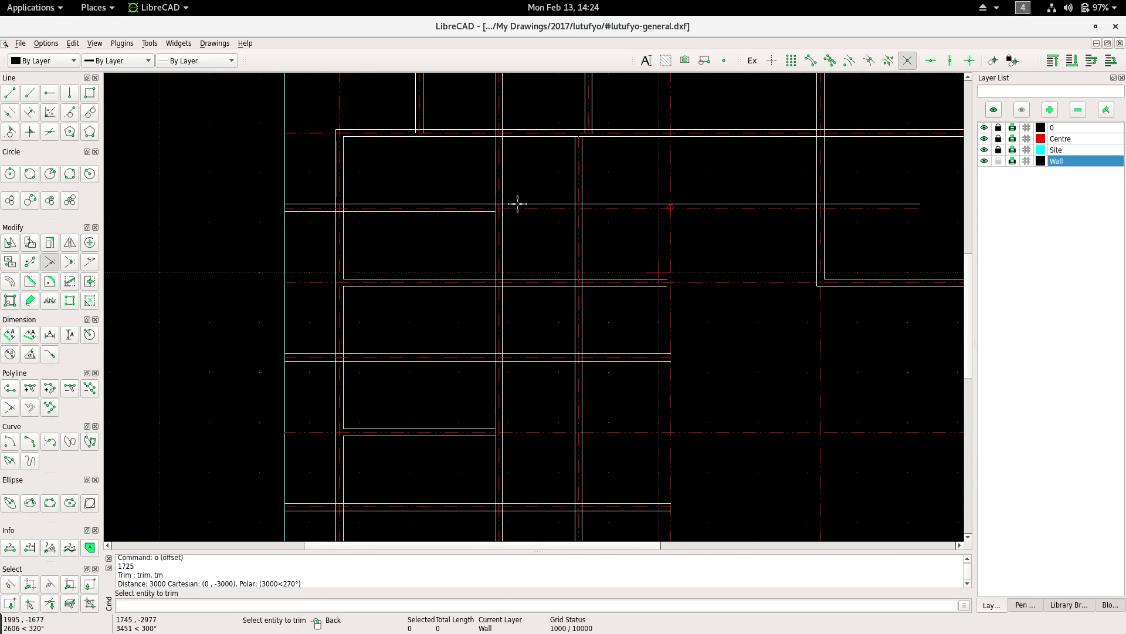
{"action": "key", "text": "ctrl+z"}
Trim the partition wall lines back to the vertical wall boundary.
{"action": "right_click", "coordinate": [463, 239]}
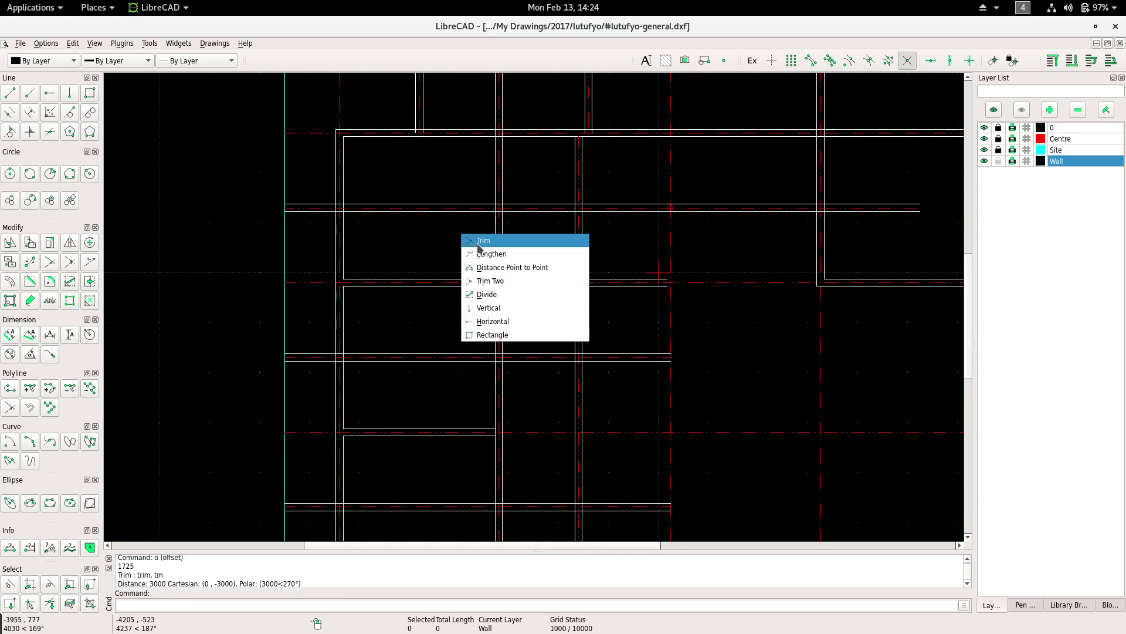
{"action": "left_click", "coordinate": [477, 250]}
{"action": "left_click", "coordinate": [495, 228]}
{"action": "left_click", "coordinate": [514, 205]}
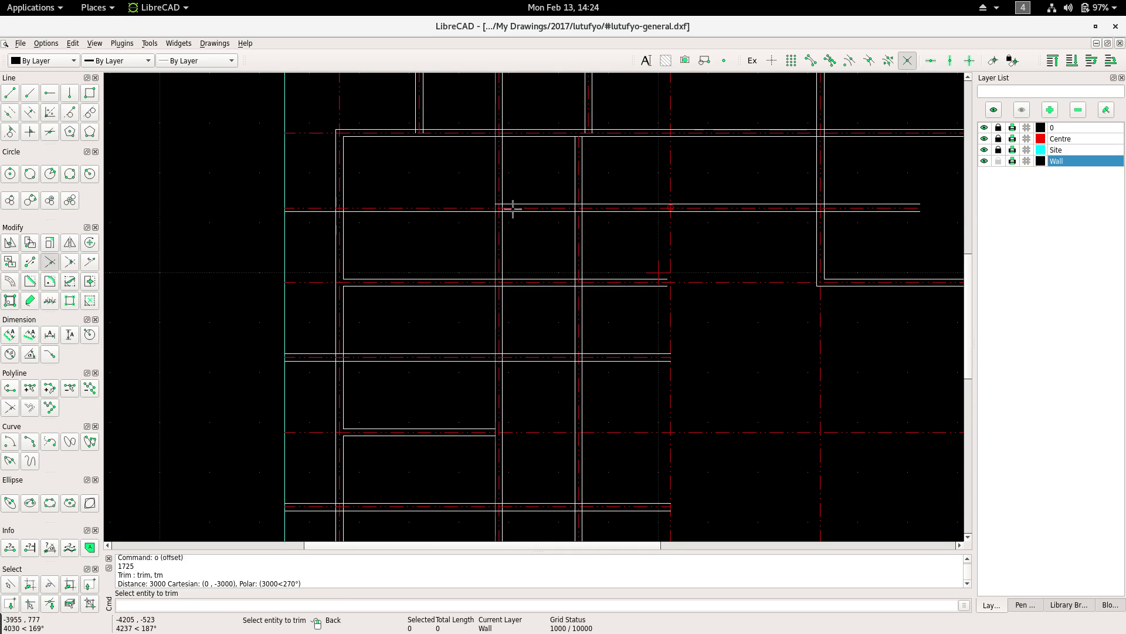
{"action": "middle_click_drag", "start_coordinate": [513, 214], "coordinate": [481, 151]}
{"action": "scroll", "coordinate": [480, 151], "scroll_direction": "down", "scroll_amount": 2}
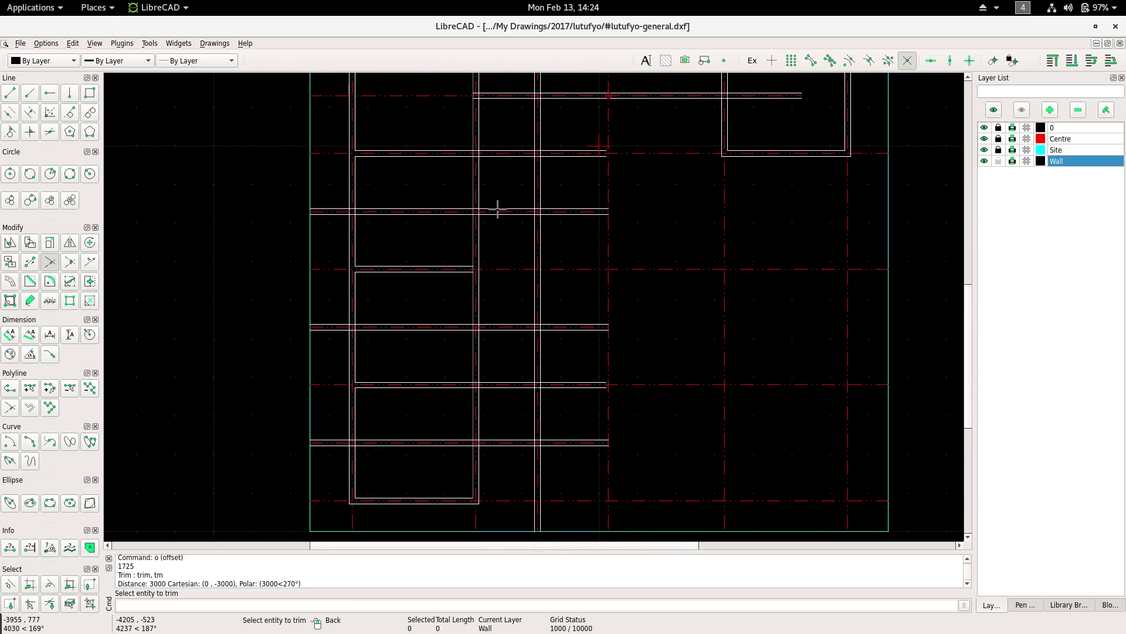
{"action": "mouse_move", "coordinate": [497, 339]}
{"action": "middle_mouse_down"}
{"action": "mouse_move", "coordinate": [457, 203]}
{"action": "mouse_move", "coordinate": [413, 151]}
{"action": "mouse_move", "coordinate": [438, 239]}
{"action": "middle_mouse_up"}
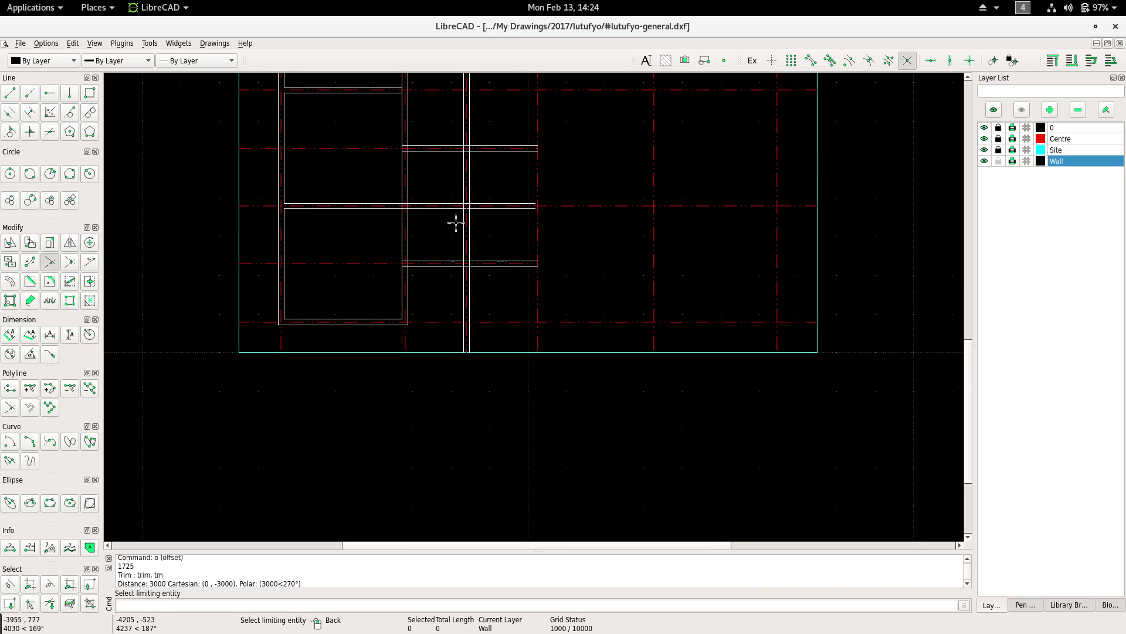
{"action": "scroll", "coordinate": [439, 234], "scroll_direction": "up", "scroll_amount": 2}
Start a trim at the lower walls with a vertical boundary, then abandon it.
{"action": "right_click", "coordinate": [456, 179]}
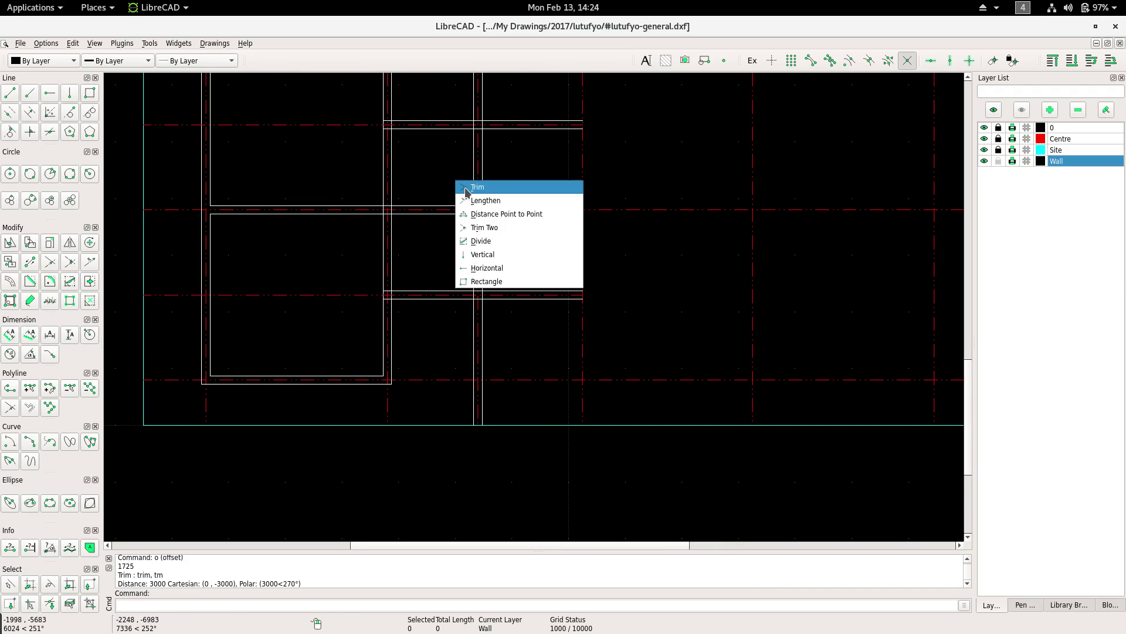
{"action": "left_click", "coordinate": [473, 188]}
{"action": "left_click", "coordinate": [482, 186]}
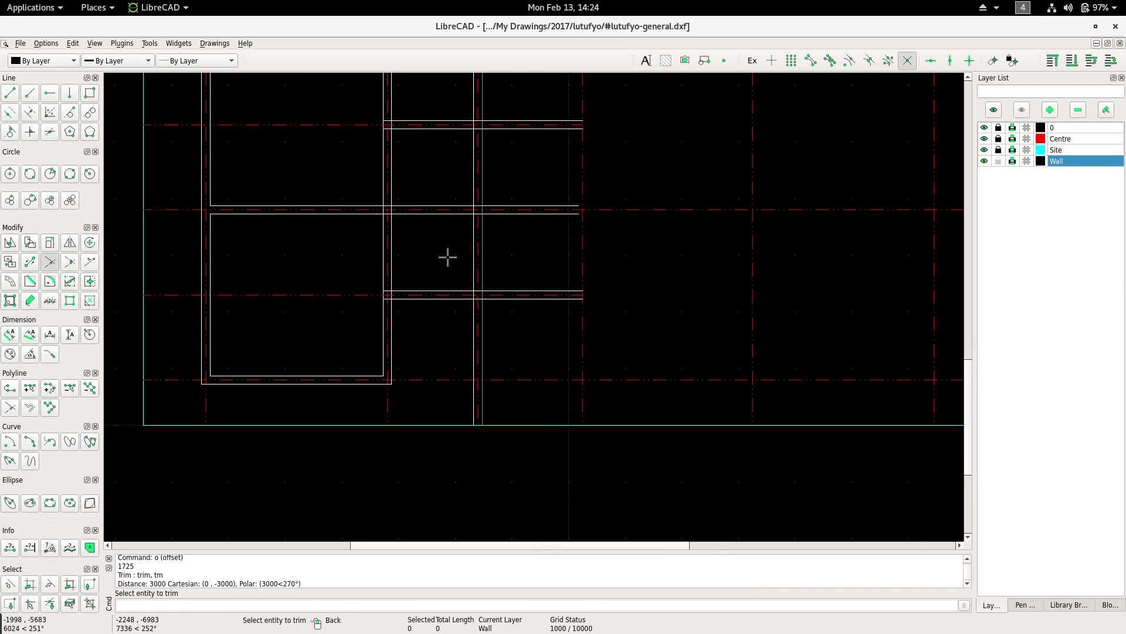
{"action": "right_click", "coordinate": [448, 257]}
{"action": "right_click", "coordinate": [457, 269]}
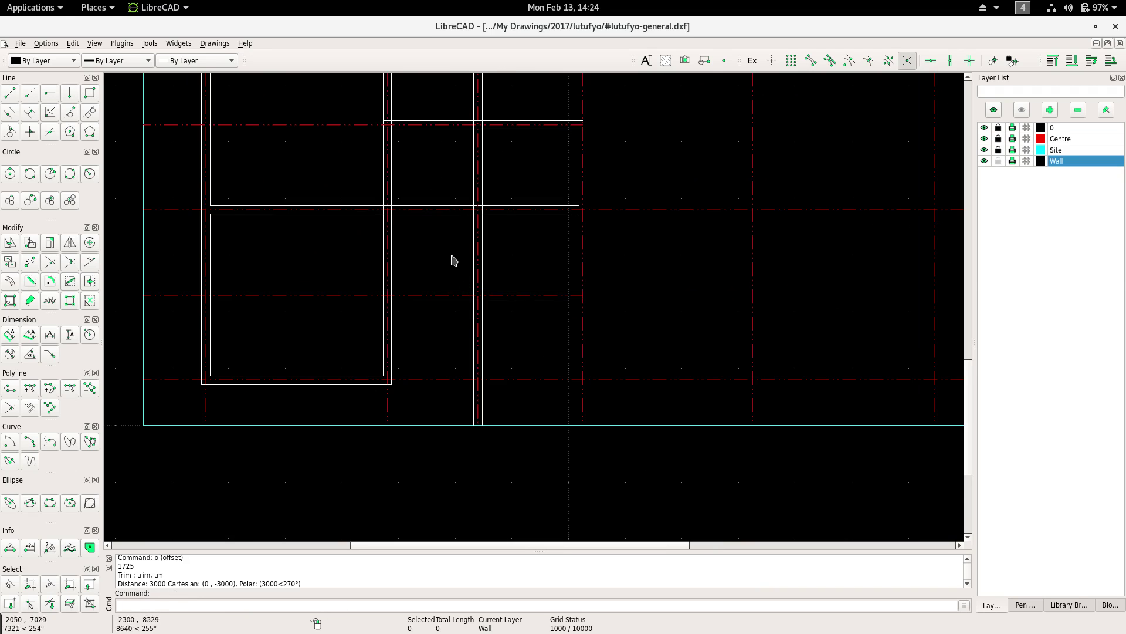
Divide the horizontal wall line where the vertical wall crosses it.
{"action": "right_click", "coordinate": [443, 240]}
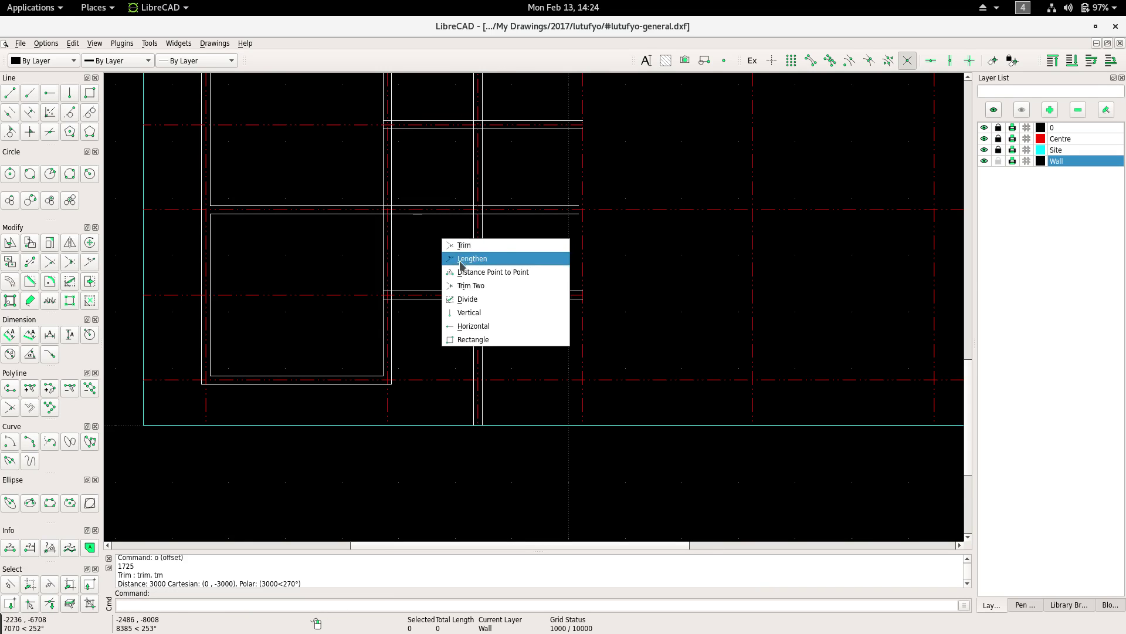
{"action": "left_click", "coordinate": [474, 301]}
{"action": "scroll", "coordinate": [474, 302], "scroll_direction": "up", "scroll_amount": 2}
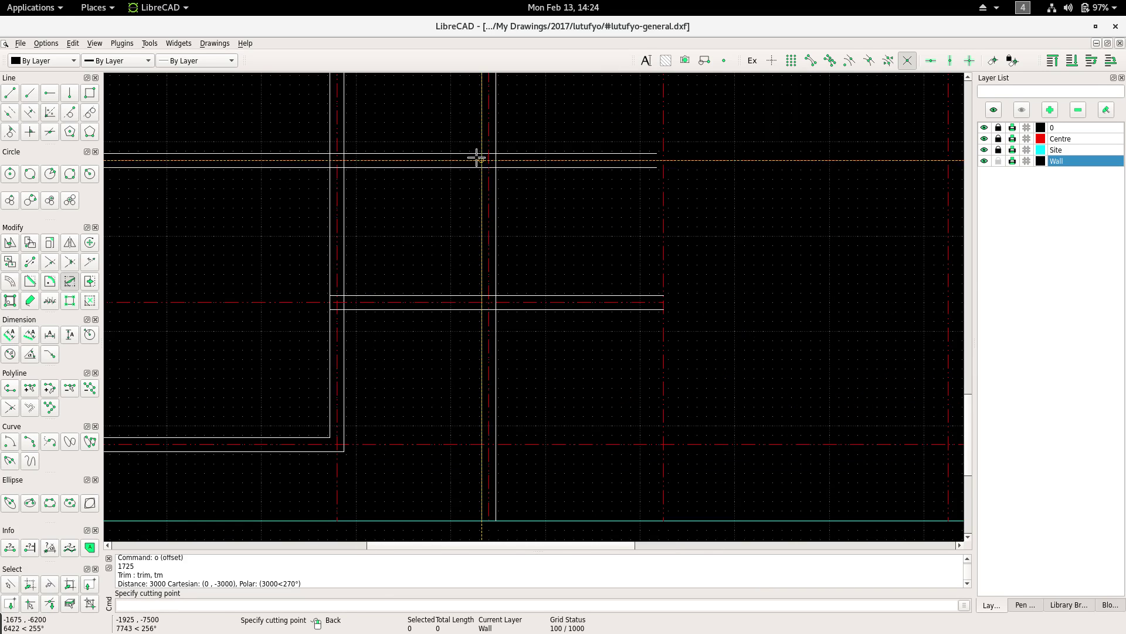
{"action": "mouse_move", "coordinate": [425, 123]}
{"action": "middle_mouse_down"}
{"action": "mouse_move", "coordinate": [401, 398]}
{"action": "mouse_move", "coordinate": [435, 367]}
{"action": "middle_mouse_up"}
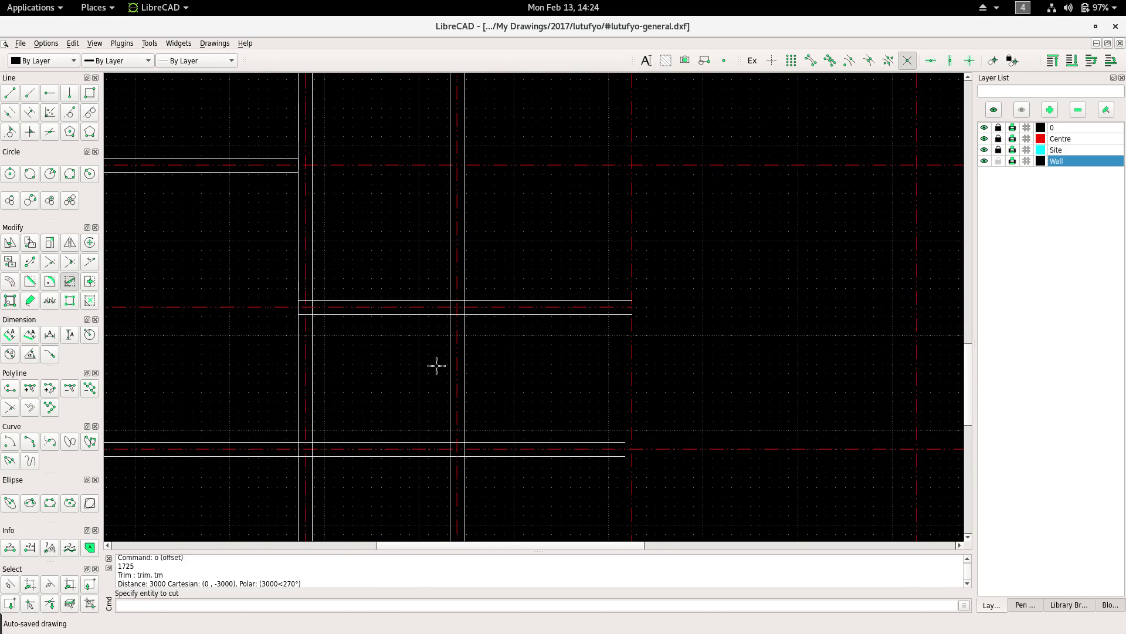
{"action": "scroll", "coordinate": [444, 294], "scroll_direction": "down", "scroll_amount": 1}
{"action": "left_click", "coordinate": [456, 268]}
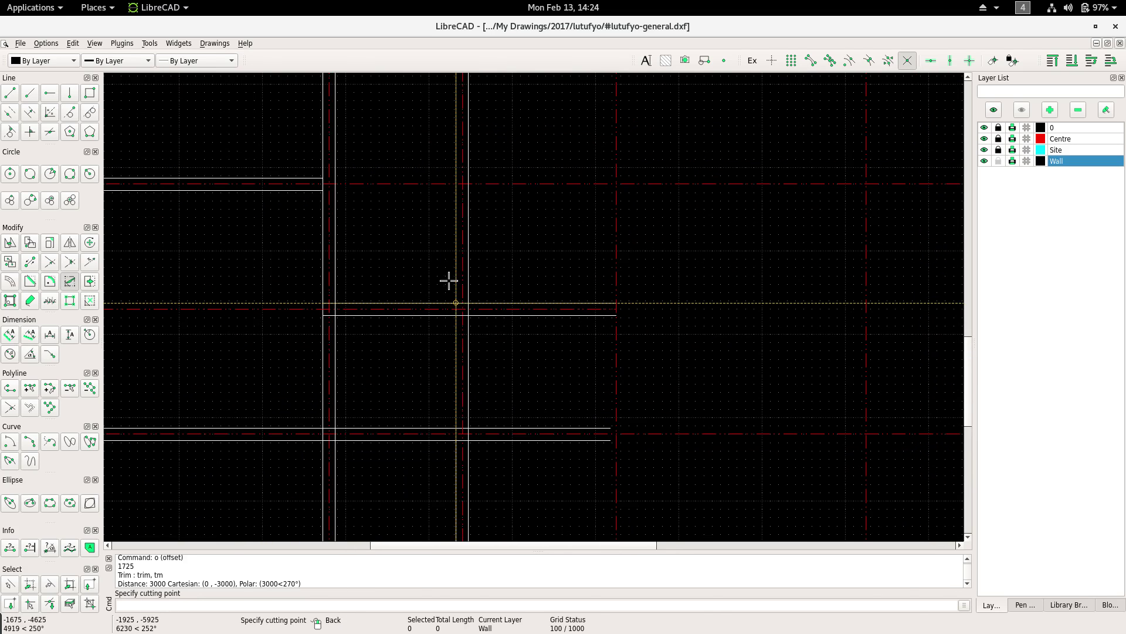
{"action": "left_click", "coordinate": [457, 316]}
{"action": "scroll", "coordinate": [432, 352], "scroll_direction": "down", "scroll_amount": 2}
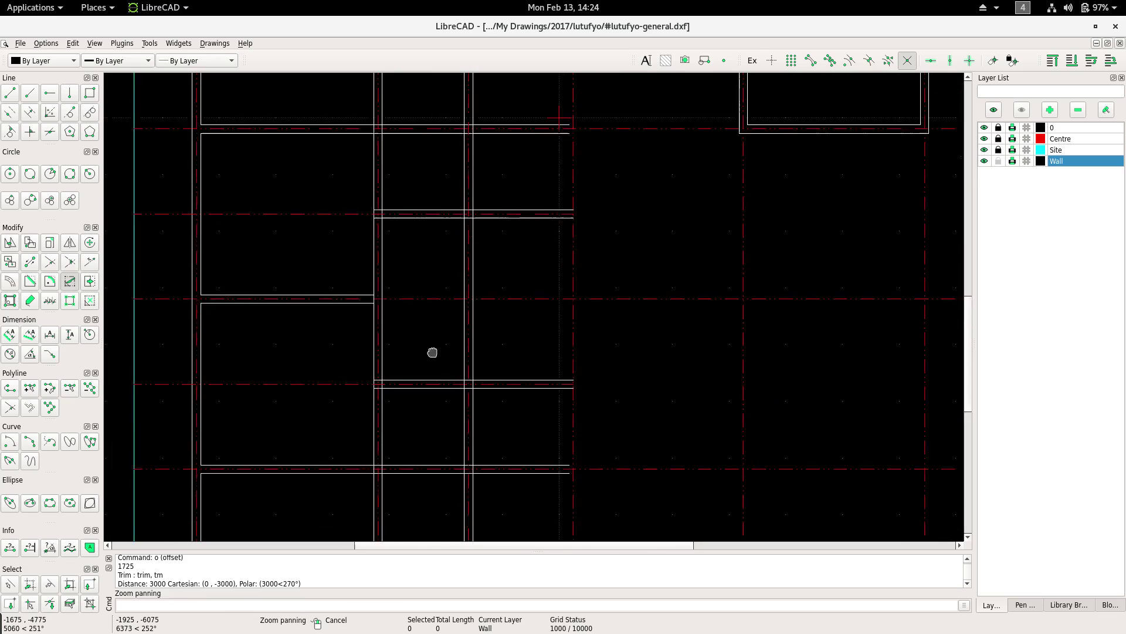
{"action": "scroll", "coordinate": [432, 406], "scroll_direction": "down", "scroll_amount": 1}
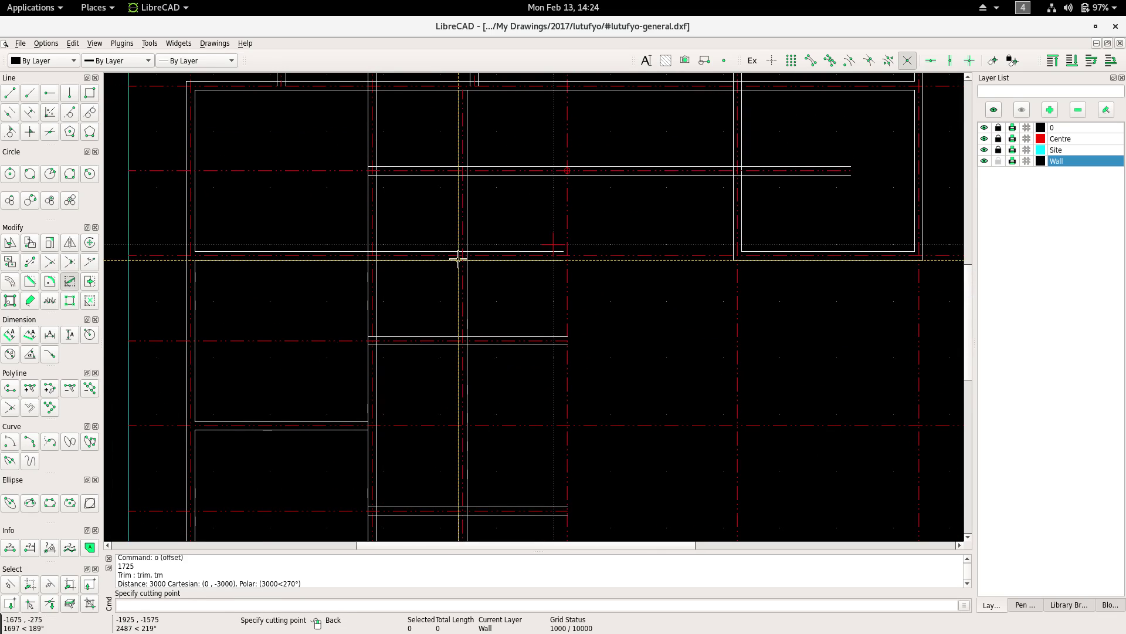
{"action": "scroll", "coordinate": [390, 246], "scroll_direction": "down", "scroll_amount": 3}
{"action": "middle_click_drag", "start_coordinate": [390, 246], "coordinate": [388, 310]}
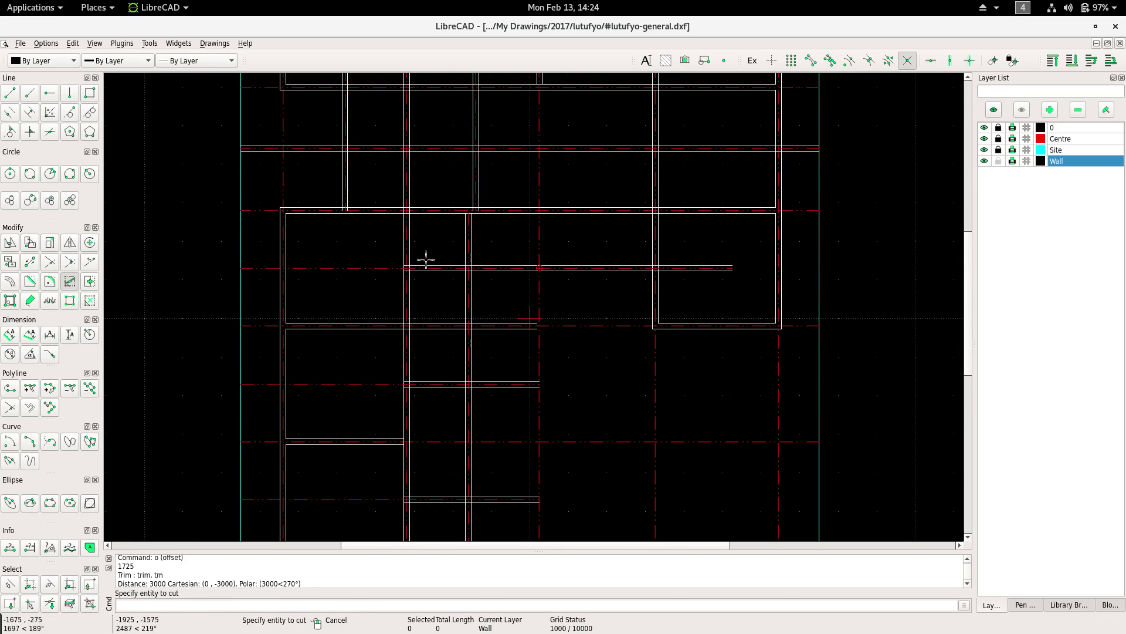
Start a trim with a chosen boundary line, then cancel it with Esc.
{"action": "right_click", "coordinate": [439, 239]}
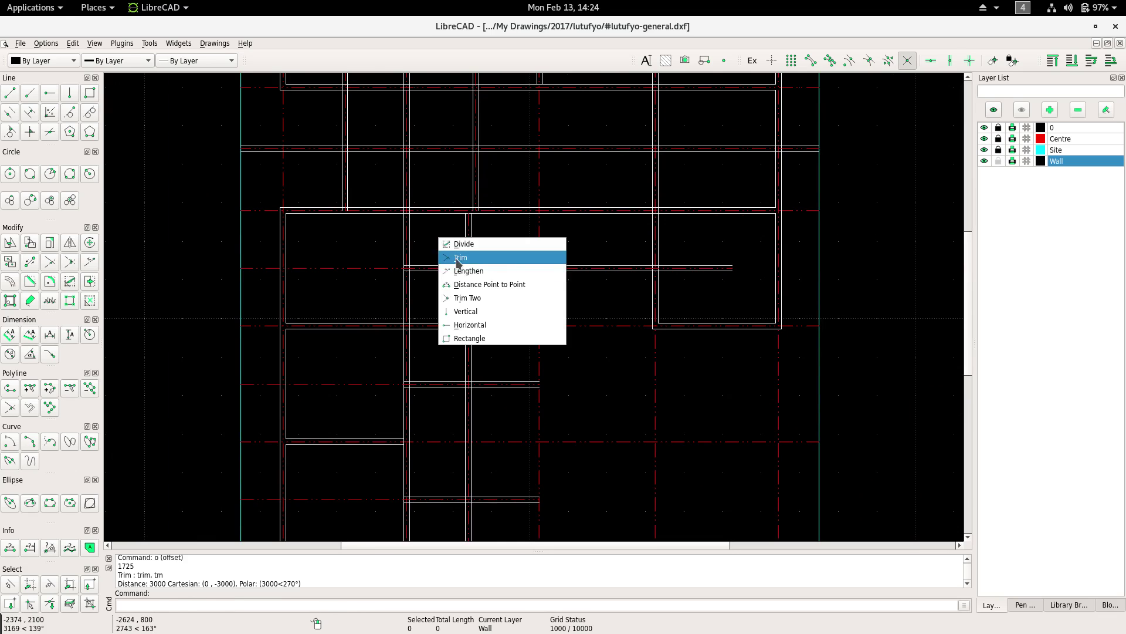
{"action": "left_click", "coordinate": [461, 257]}
{"action": "scroll", "coordinate": [462, 287], "scroll_direction": "up", "scroll_amount": 2}
{"action": "left_click", "coordinate": [471, 262]}
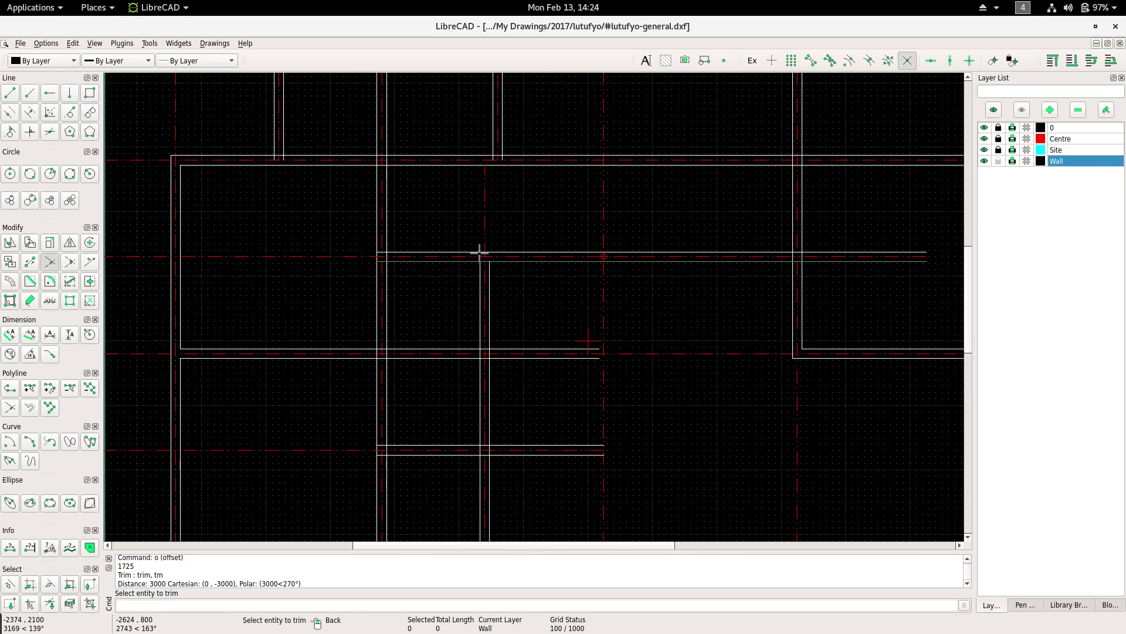
{"action": "scroll", "coordinate": [461, 265], "scroll_direction": "up", "scroll_amount": 3}
{"action": "key", "text": "Escape"}
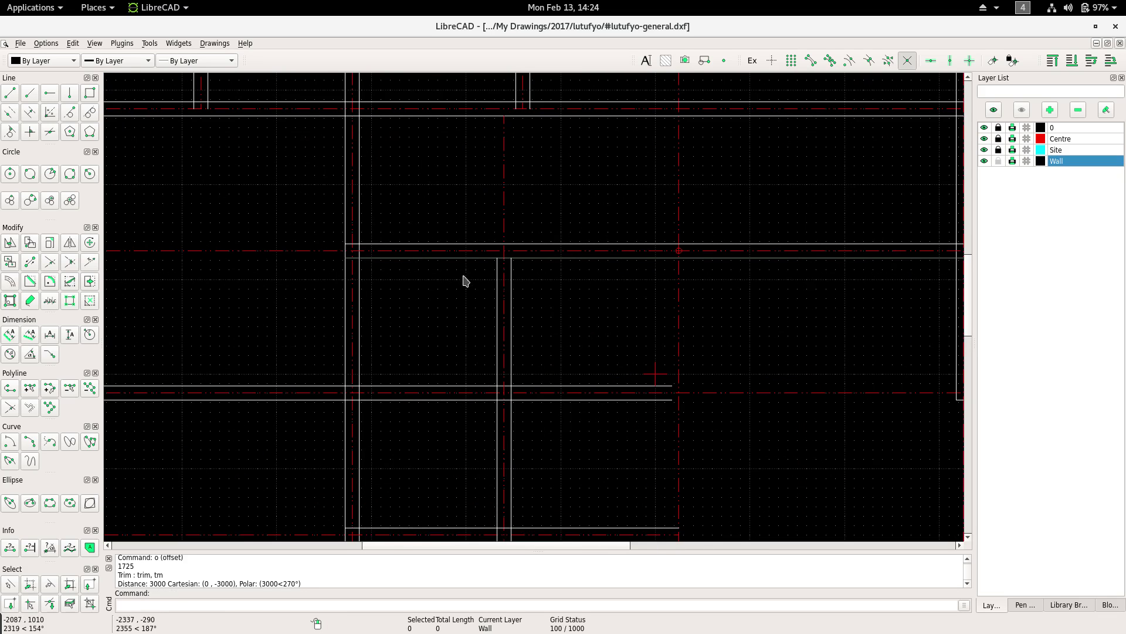
{"action": "scroll", "coordinate": [485, 281], "scroll_direction": "up", "scroll_amount": 3}
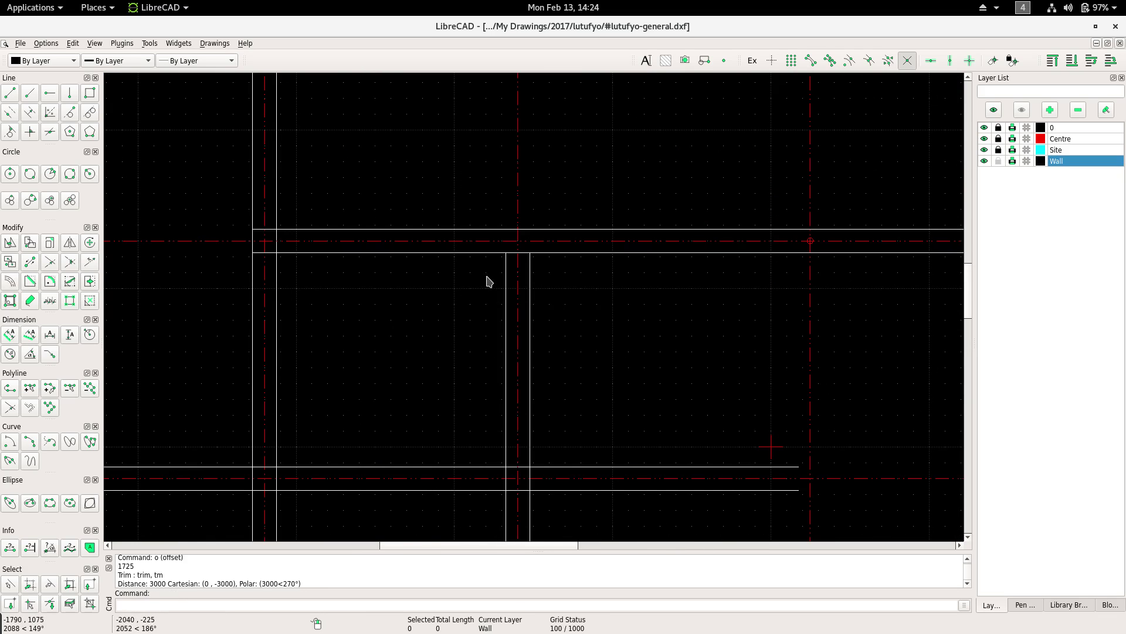
Try Trim and then Divide on a wall line, cancelling both.
{"action": "right_click", "coordinate": [469, 277]}
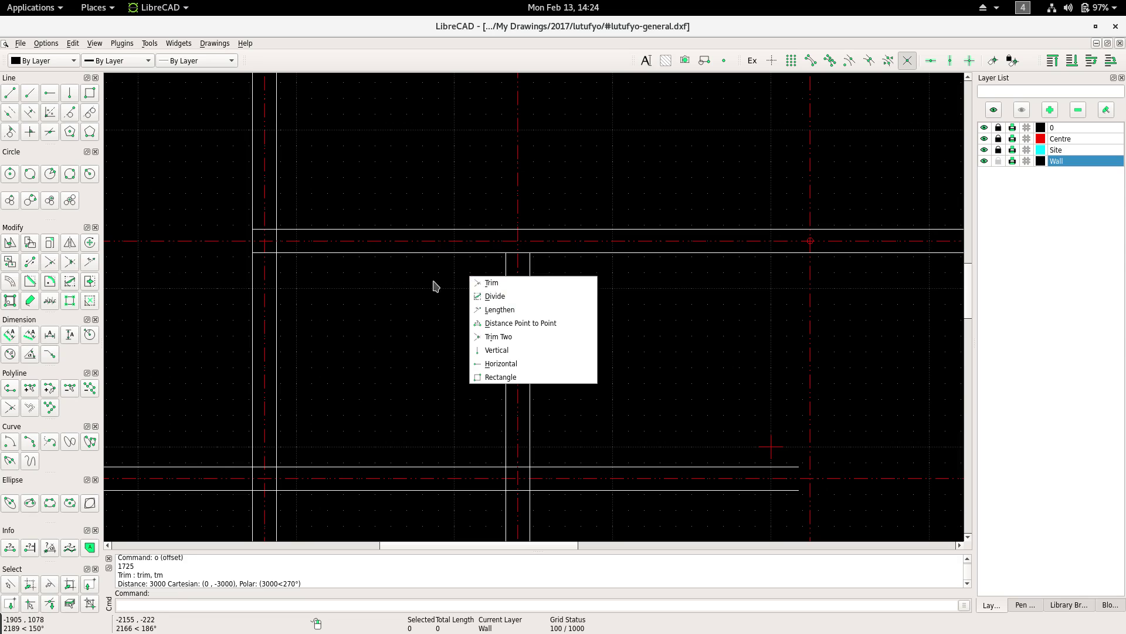
{"action": "left_click", "coordinate": [491, 283]}
{"action": "right_click", "coordinate": [448, 287]}
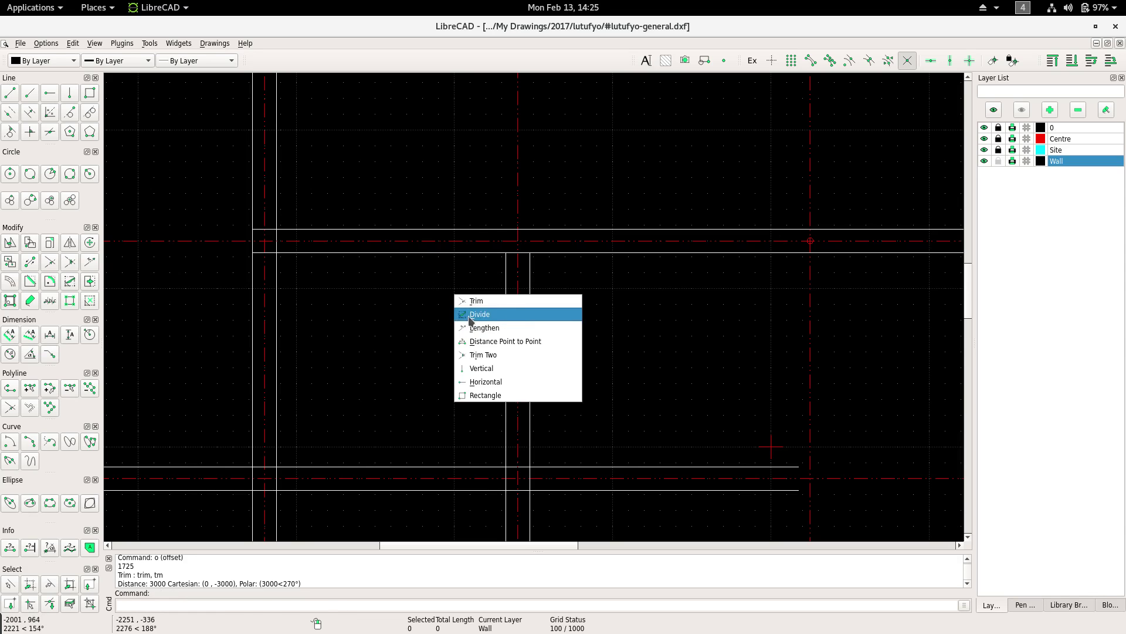
{"action": "left_click", "coordinate": [475, 314]}
{"action": "left_click", "coordinate": [528, 253]}
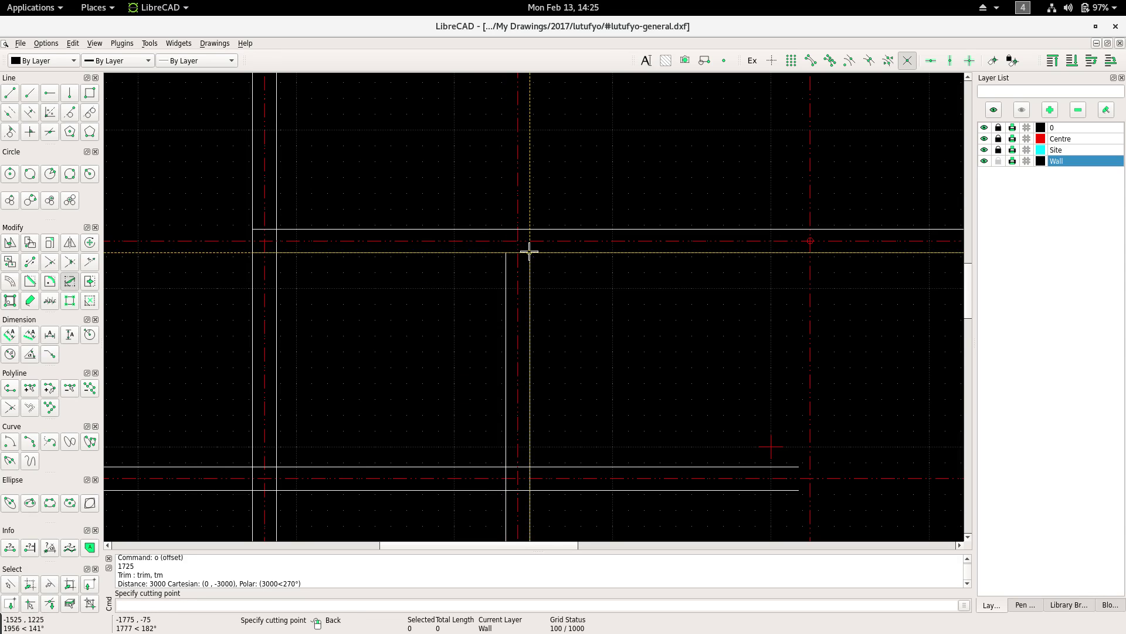
{"action": "right_click", "coordinate": [531, 281]}
Pan across the plan and set the vertical wall as trim boundary, then cancel.
{"action": "scroll", "coordinate": [496, 284], "scroll_direction": "down", "scroll_amount": 2}
{"action": "mouse_move", "coordinate": [495, 285]}
{"action": "middle_mouse_down"}
{"action": "mouse_move", "coordinate": [525, 319]}
{"action": "mouse_move", "coordinate": [417, 347]}
{"action": "middle_mouse_up"}
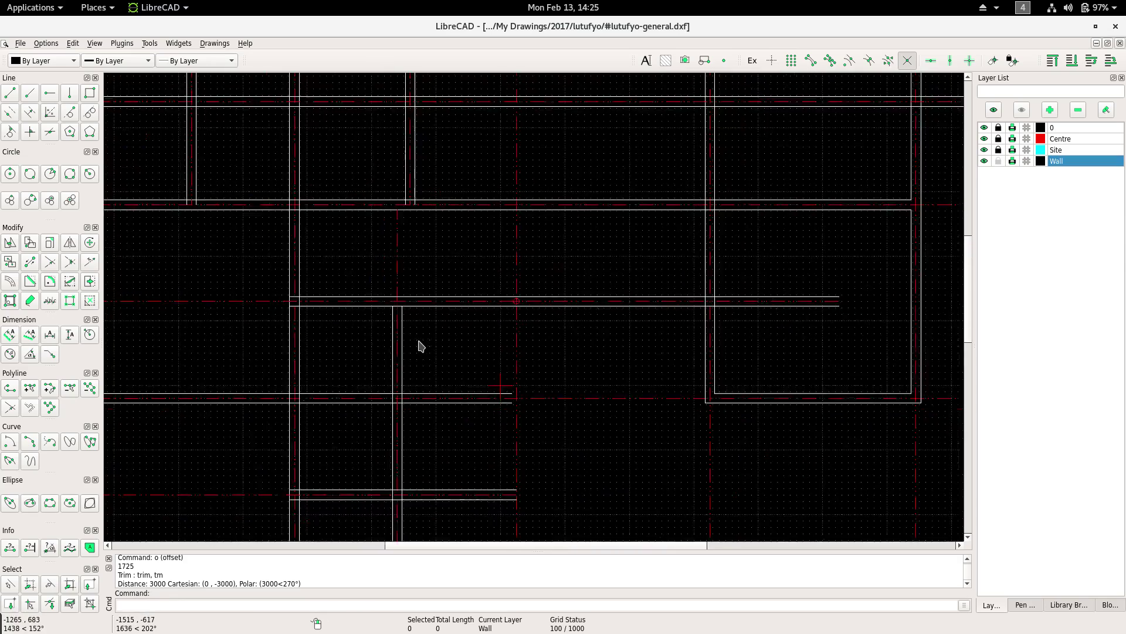
{"action": "scroll", "coordinate": [428, 329], "scroll_direction": "down", "scroll_amount": 2}
{"action": "scroll", "coordinate": [442, 377], "scroll_direction": "down", "scroll_amount": 2}
{"action": "scroll", "coordinate": [467, 348], "scroll_direction": "down", "scroll_amount": 2}
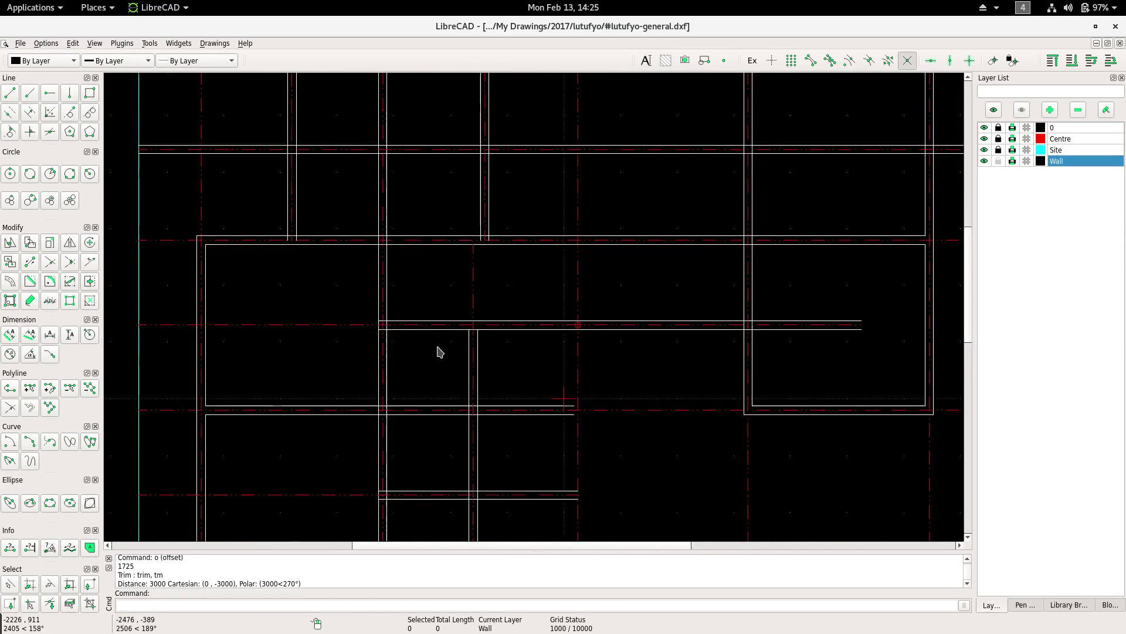
{"action": "scroll", "coordinate": [446, 347], "scroll_direction": "up", "scroll_amount": 3}
{"action": "scroll", "coordinate": [452, 345], "scroll_direction": "up", "scroll_amount": 2}
{"action": "right_click", "coordinate": [460, 291]}
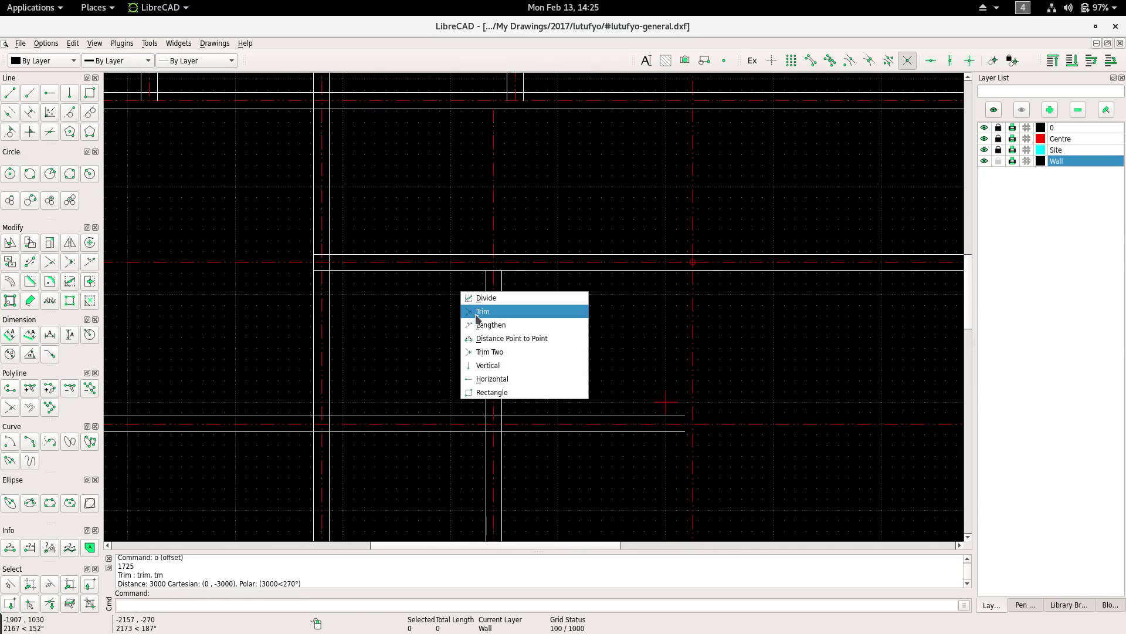
{"action": "left_click", "coordinate": [477, 312]}
{"action": "left_click", "coordinate": [486, 282]}
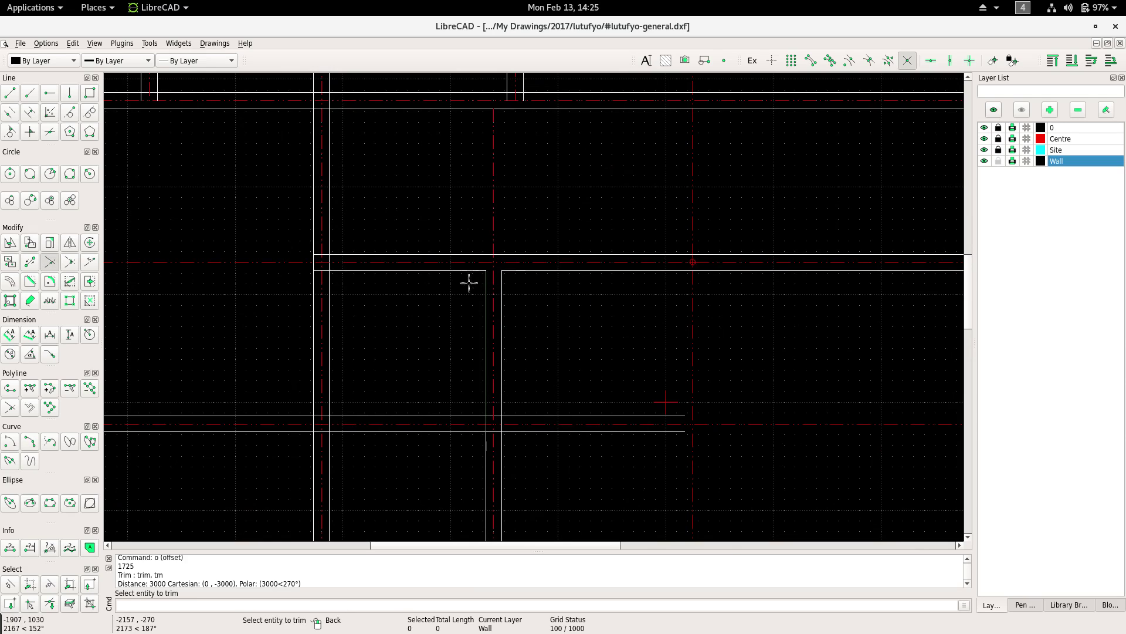
{"action": "key", "text": "Escape"}
Divide the horizontal wall line above the partition at the centre-line crossing.
{"action": "left_click", "coordinate": [503, 254]}
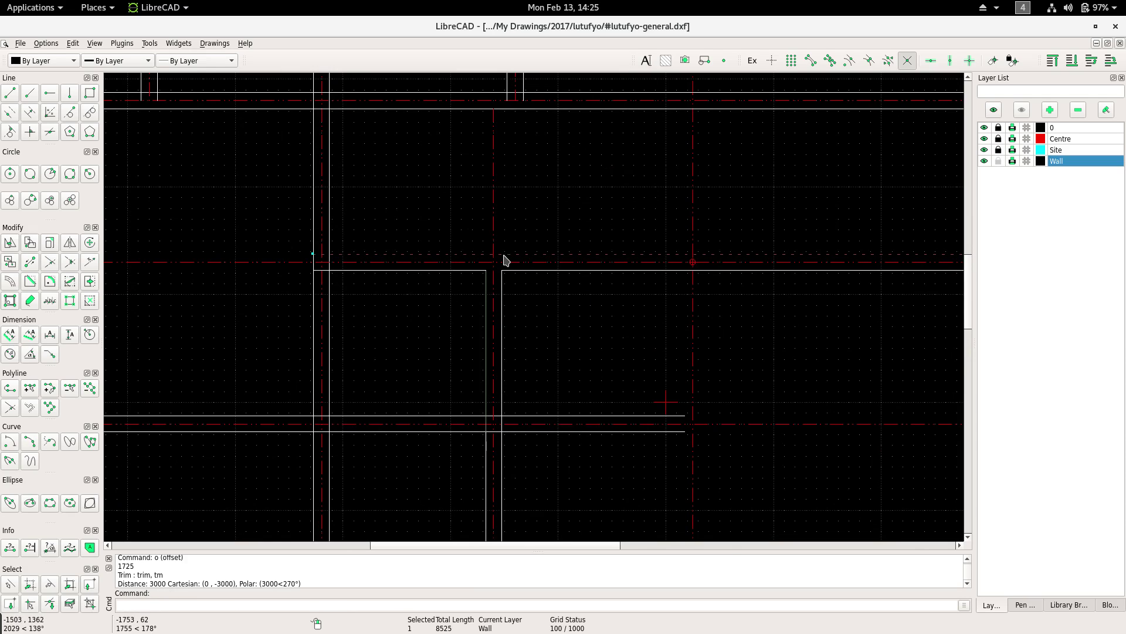
{"action": "right_click", "coordinate": [519, 231]}
{"action": "left_click", "coordinate": [539, 251]}
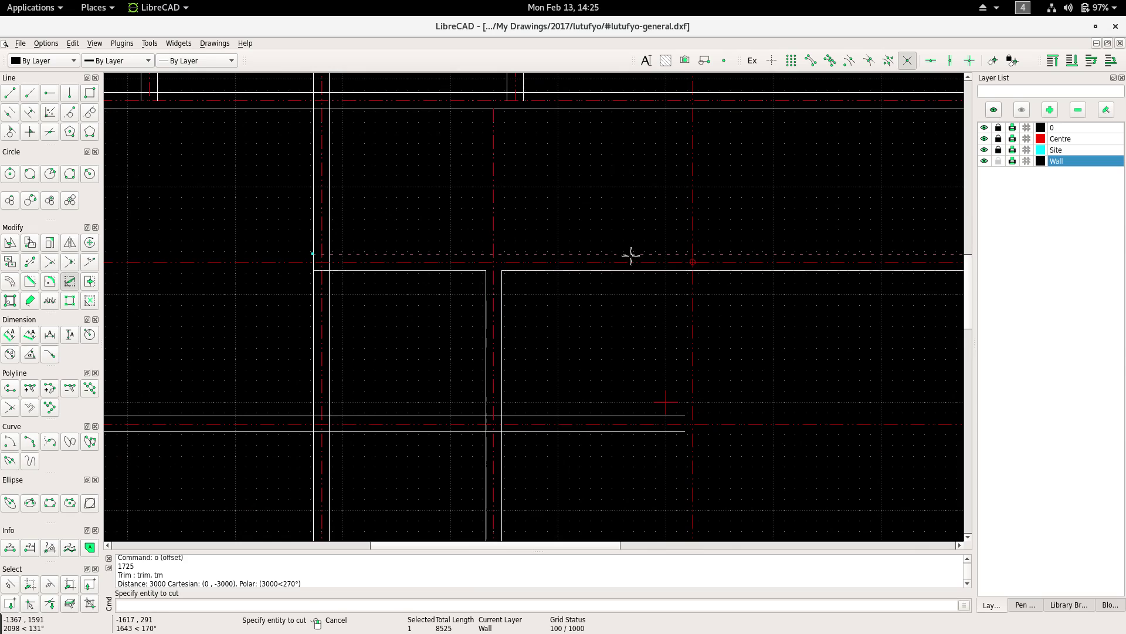
{"action": "left_click", "coordinate": [680, 253]}
{"action": "key", "text": "Escape"}
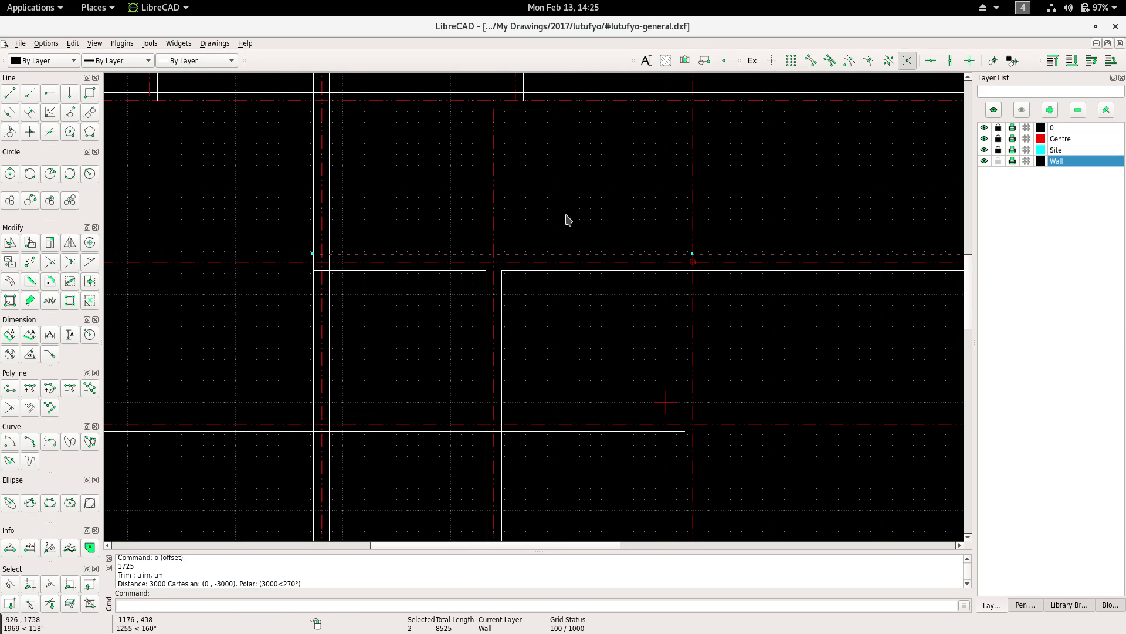
{"action": "right_click", "coordinate": [567, 219]}
{"action": "key", "text": "Escape"}
{"action": "key", "text": "Escape"}
Divide a second horizontal wall line at its centre-line crossing.
{"action": "right_click", "coordinate": [575, 229]}
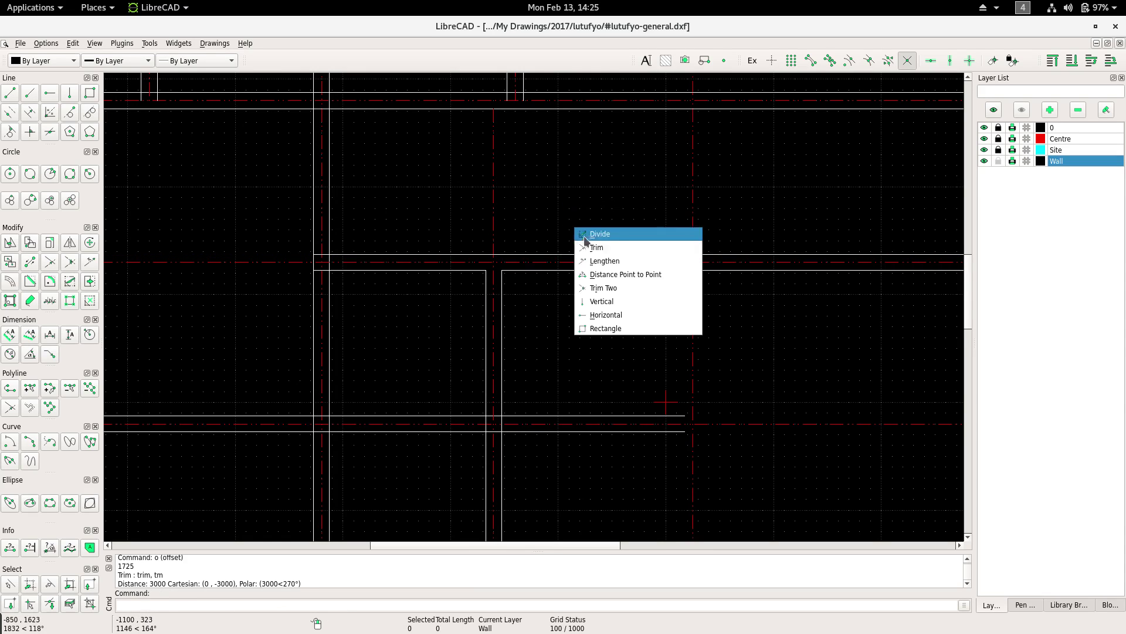
{"action": "left_click", "coordinate": [599, 234]}
{"action": "left_click", "coordinate": [658, 254]}
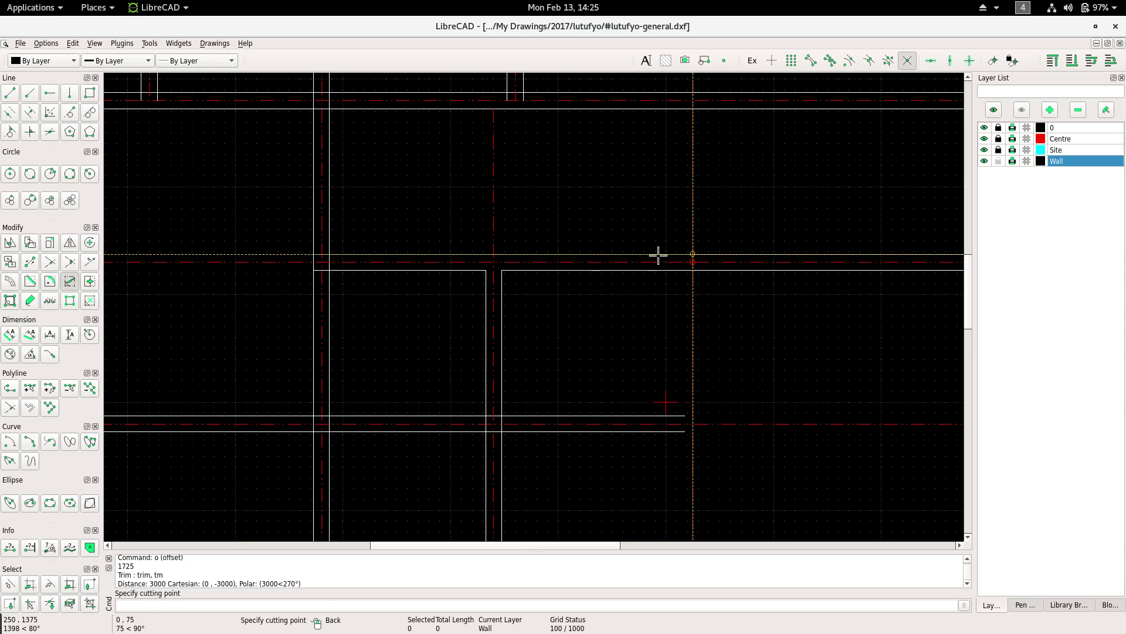
{"action": "left_click", "coordinate": [692, 252]}
{"action": "key", "text": "Escape"}
Trim the vertical partition line back to the wall.
{"action": "right_click", "coordinate": [516, 291]}
{"action": "left_click", "coordinate": [536, 317]}
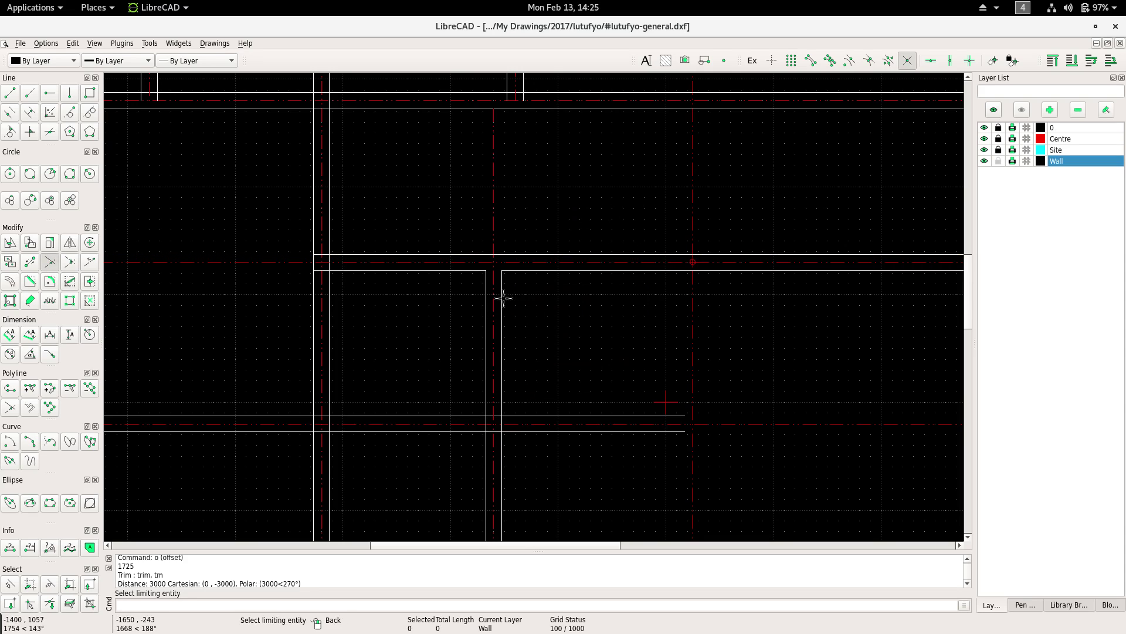
{"action": "key", "text": "Escape"}
{"action": "right_click", "coordinate": [536, 303]}
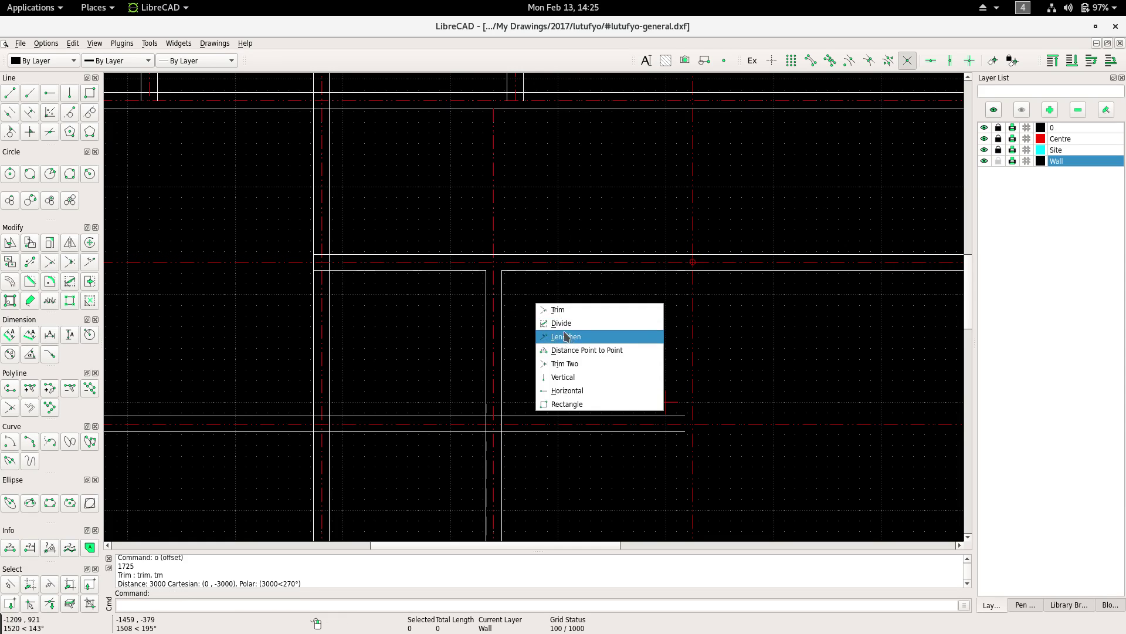
{"action": "left_click", "coordinate": [575, 364]}
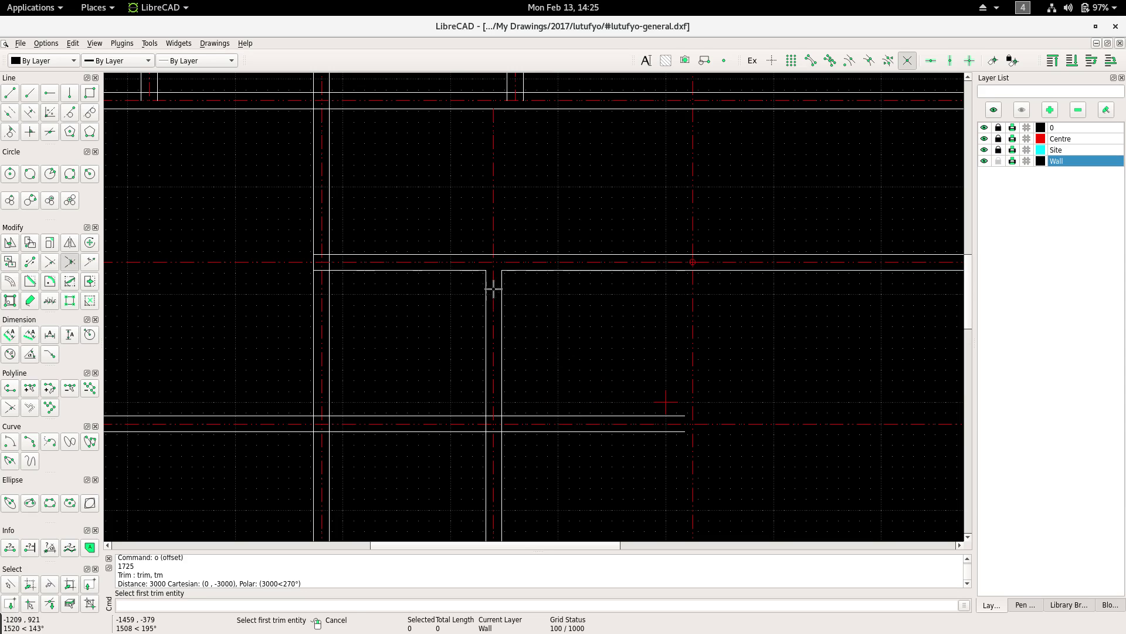
{"action": "scroll", "coordinate": [390, 196], "scroll_direction": "down", "scroll_amount": 1}
{"action": "scroll", "coordinate": [367, 241], "scroll_direction": "down", "scroll_amount": 1}
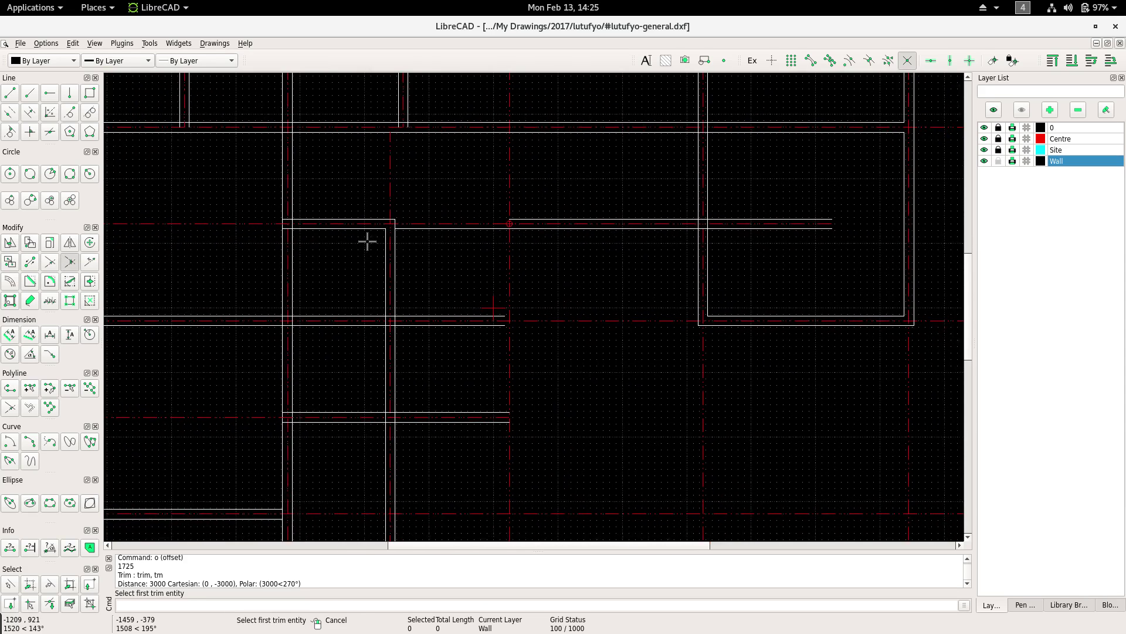
{"action": "scroll", "coordinate": [379, 276], "scroll_direction": "up", "scroll_amount": 1}
{"action": "scroll", "coordinate": [387, 293], "scroll_direction": "up", "scroll_amount": 1}
{"action": "scroll", "coordinate": [388, 236], "scroll_direction": "down", "scroll_amount": 2}
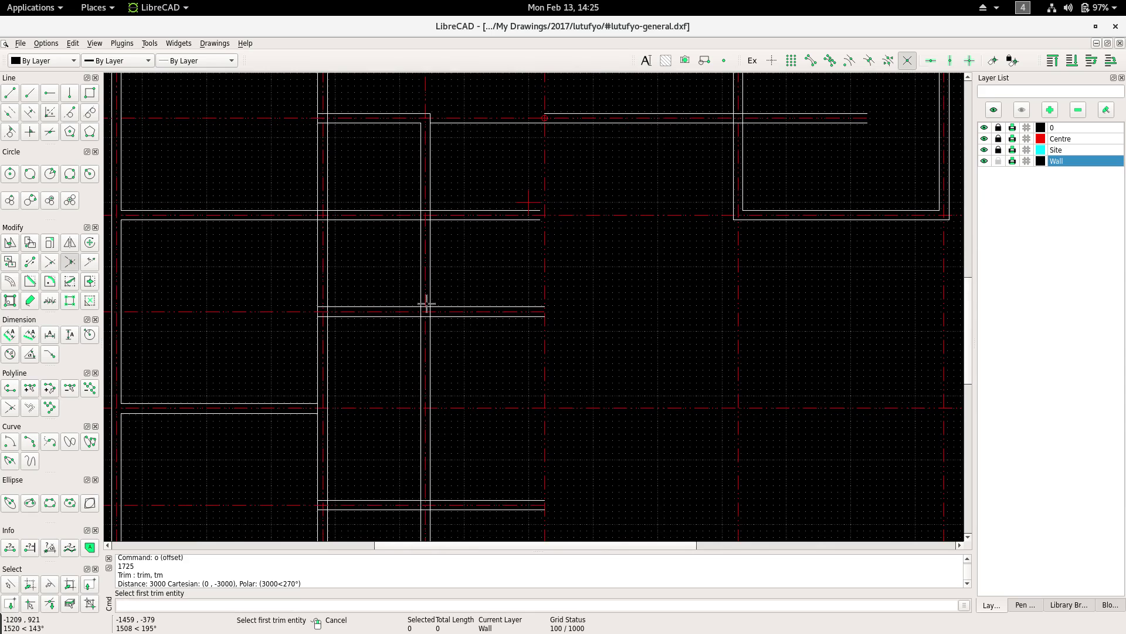
{"action": "scroll", "coordinate": [422, 293], "scroll_direction": "down", "scroll_amount": 1}
{"action": "left_click", "coordinate": [418, 240]}
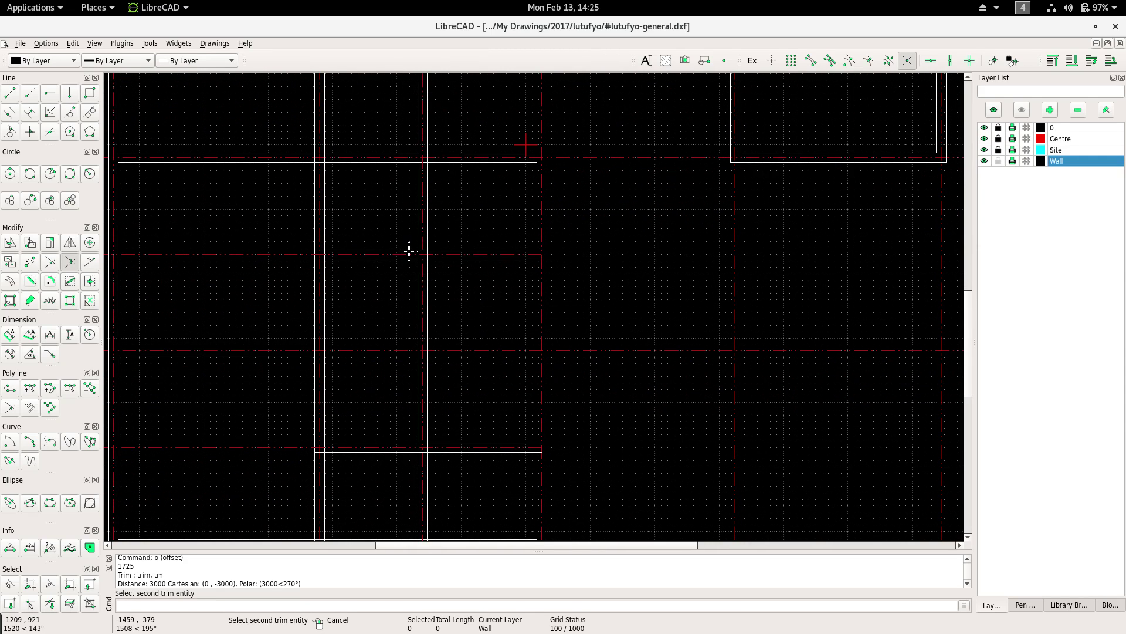
{"action": "left_click", "coordinate": [412, 250]}
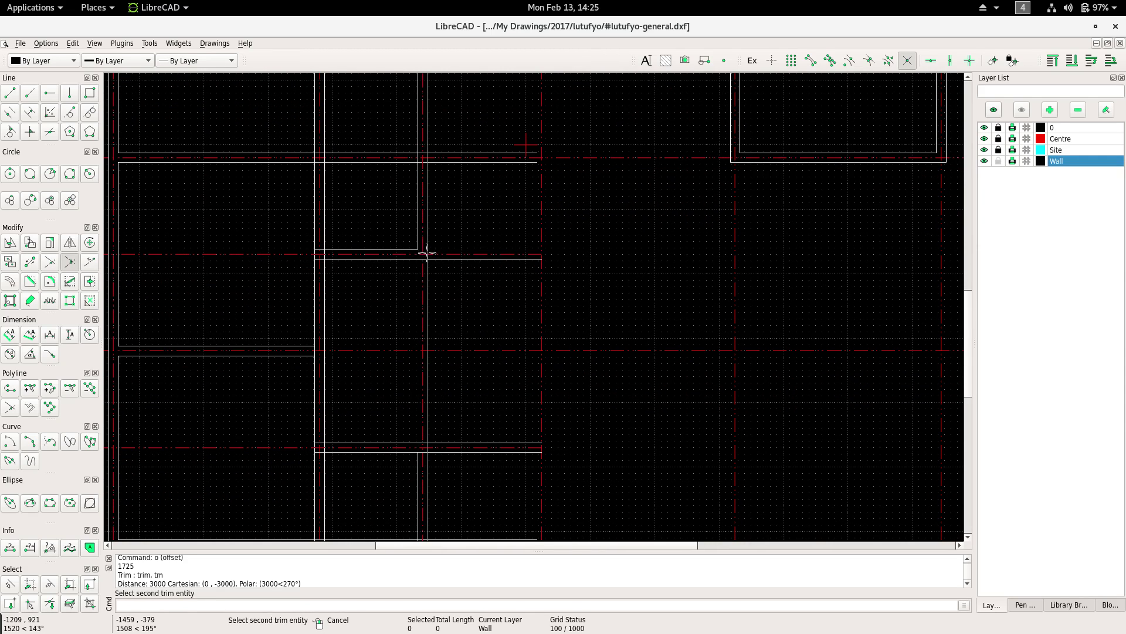
Cut the horizontal wall line back at the vertical wall.
{"action": "scroll", "coordinate": [384, 243], "scroll_direction": "down", "scroll_amount": 1}
{"action": "scroll", "coordinate": [437, 256], "scroll_direction": "up", "scroll_amount": 1}
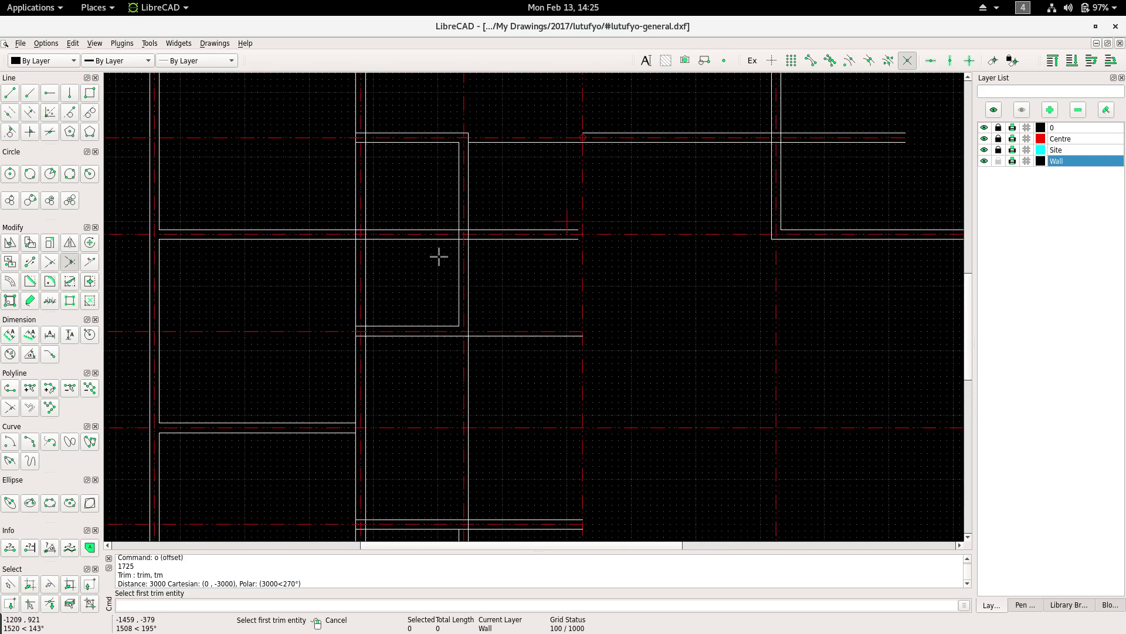
{"action": "scroll", "coordinate": [450, 237], "scroll_direction": "up", "scroll_amount": 1}
{"action": "scroll", "coordinate": [475, 210], "scroll_direction": "up", "scroll_amount": 1}
{"action": "left_click", "coordinate": [474, 209]}
{"action": "left_click", "coordinate": [458, 226]}
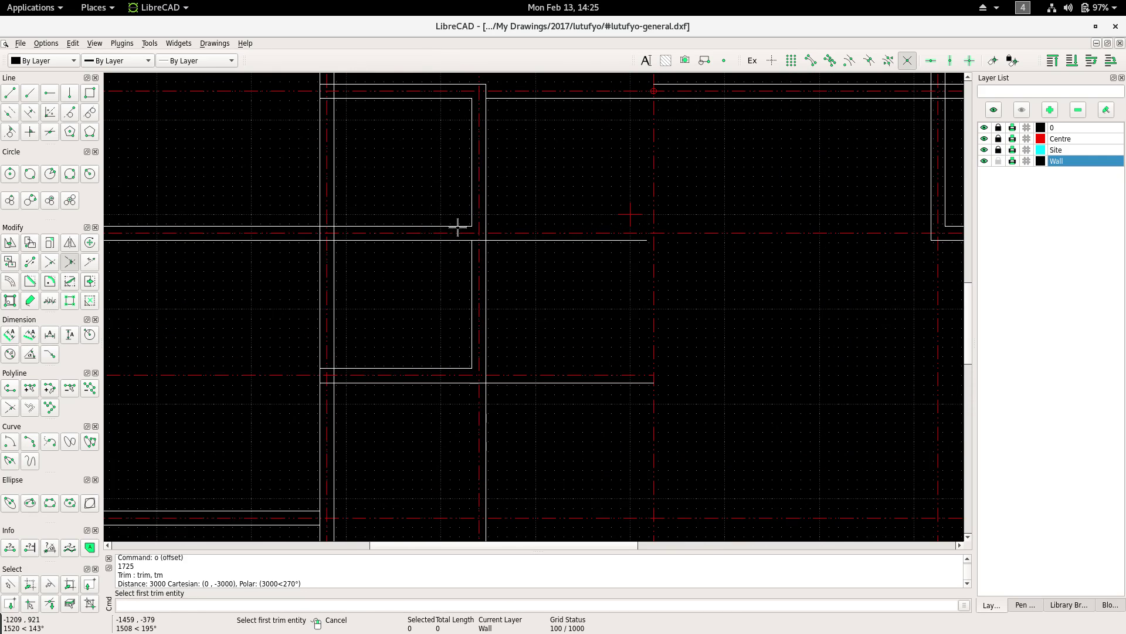
{"action": "left_click", "coordinate": [459, 240]}
{"action": "right_click", "coordinate": [474, 253]}
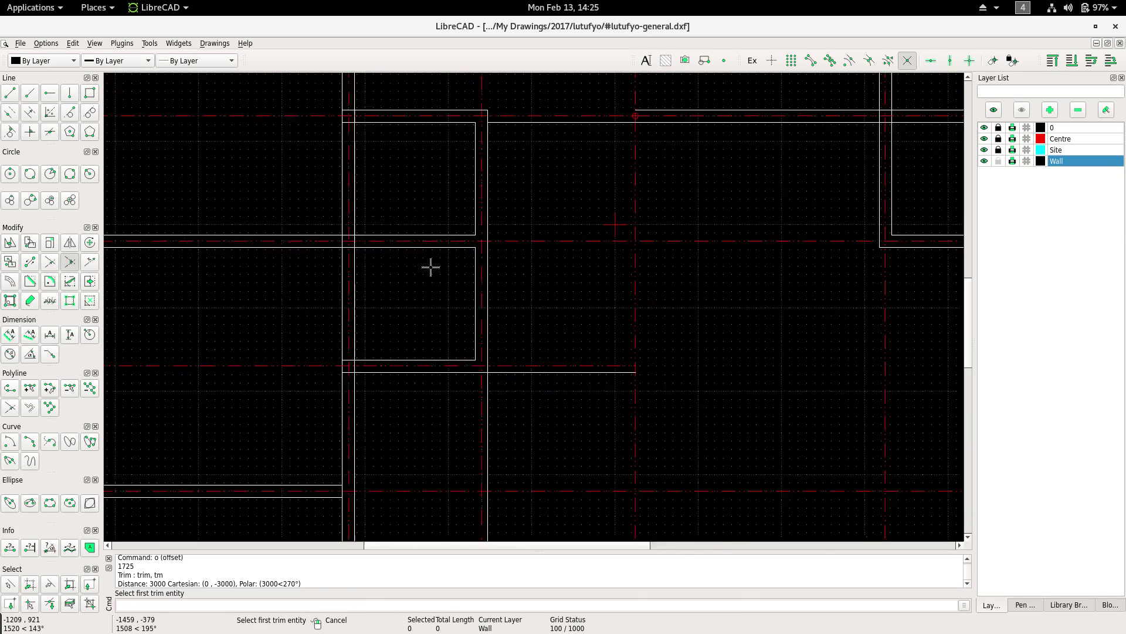
Begin dividing a vertical wall line, then cancel the split.
{"action": "scroll", "coordinate": [430, 264], "scroll_direction": "down", "scroll_amount": 3}
{"action": "scroll", "coordinate": [398, 271], "scroll_direction": "down", "scroll_amount": 2}
{"action": "scroll", "coordinate": [417, 307], "scroll_direction": "up", "scroll_amount": 1}
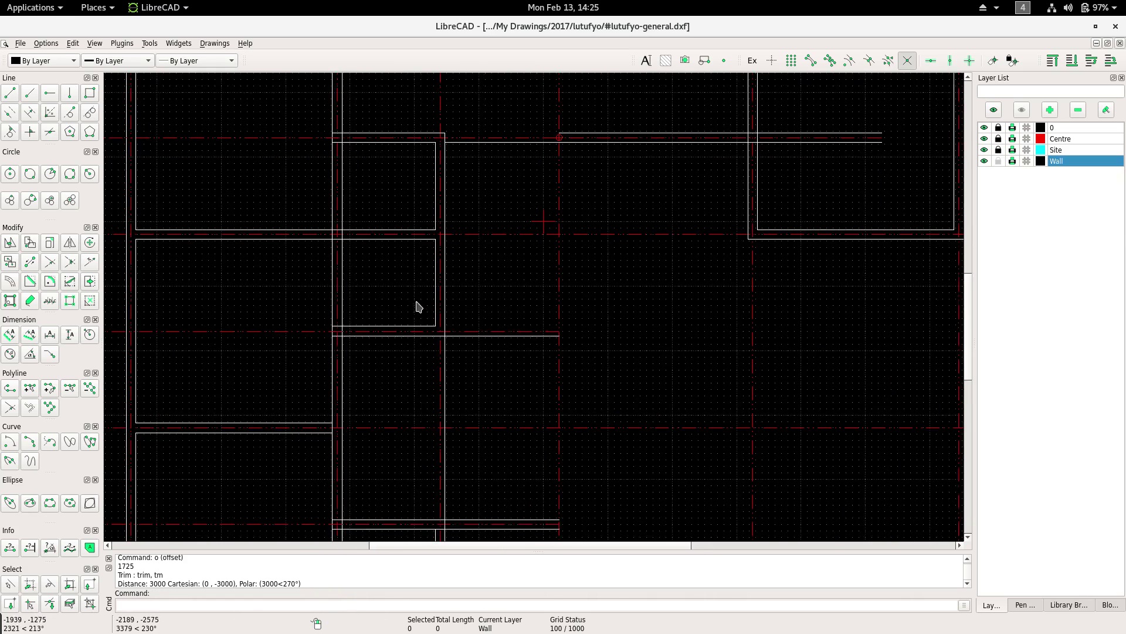
{"action": "scroll", "coordinate": [350, 204], "scroll_direction": "up", "scroll_amount": 1}
{"action": "right_click", "coordinate": [350, 200]}
{"action": "left_click", "coordinate": [375, 233]}
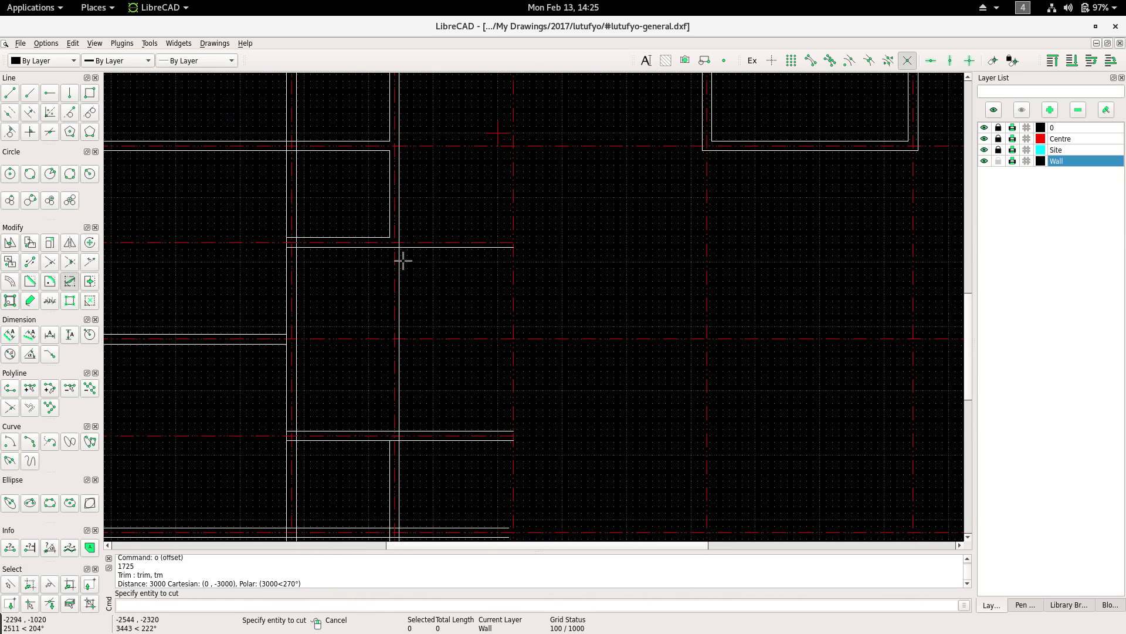
{"action": "left_click", "coordinate": [400, 265]}
{"action": "right_click", "coordinate": [410, 253]}
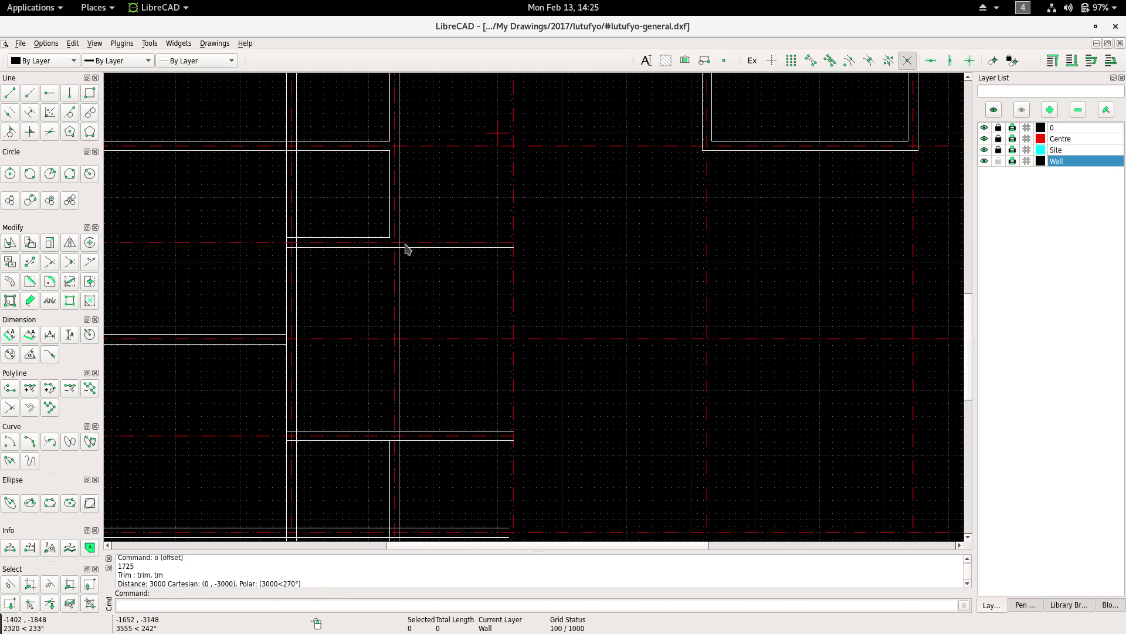
Trim the vertical and horizontal wall lines to each other into a clean corner.
{"action": "right_click", "coordinate": [417, 197]}
{"action": "left_click", "coordinate": [437, 216]}
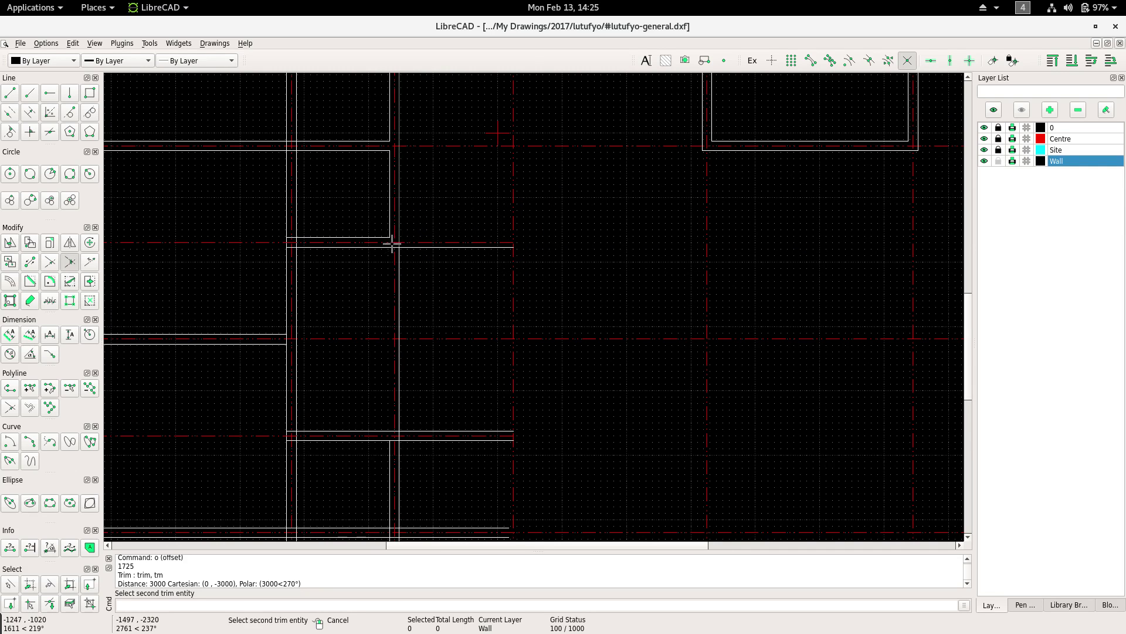
{"action": "scroll", "coordinate": [376, 252], "scroll_direction": "down", "scroll_amount": 2}
{"action": "scroll", "coordinate": [311, 134], "scroll_direction": "down", "scroll_amount": 1}
{"action": "scroll", "coordinate": [401, 334], "scroll_direction": "up", "scroll_amount": 3}
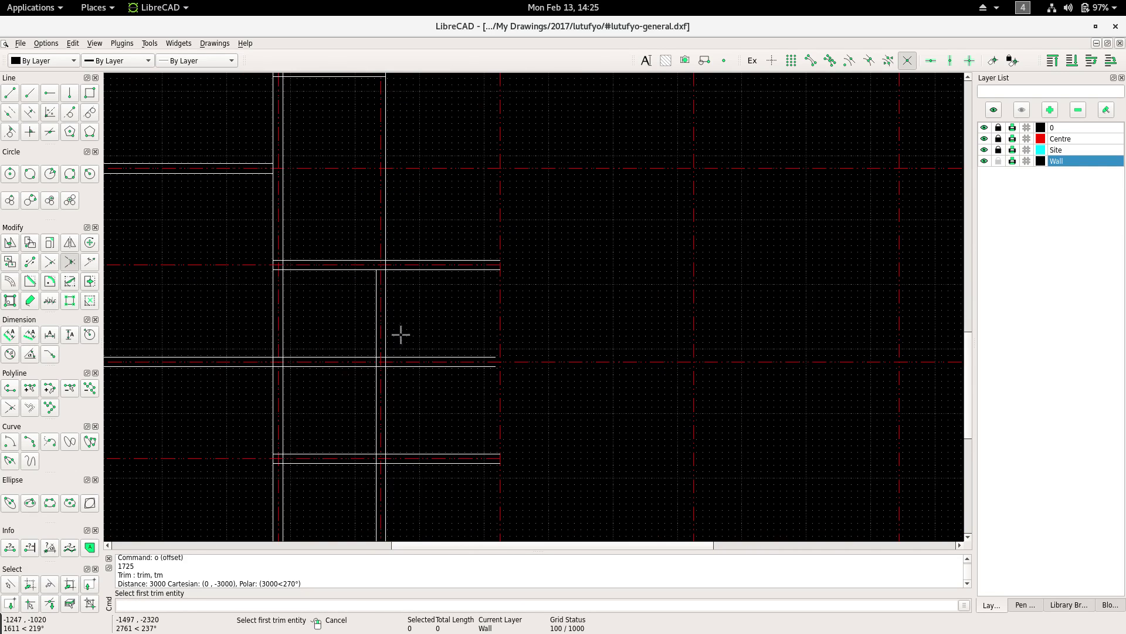
{"action": "left_click", "coordinate": [385, 290]}
{"action": "left_click", "coordinate": [375, 260]}
{"action": "left_click", "coordinate": [376, 279]}
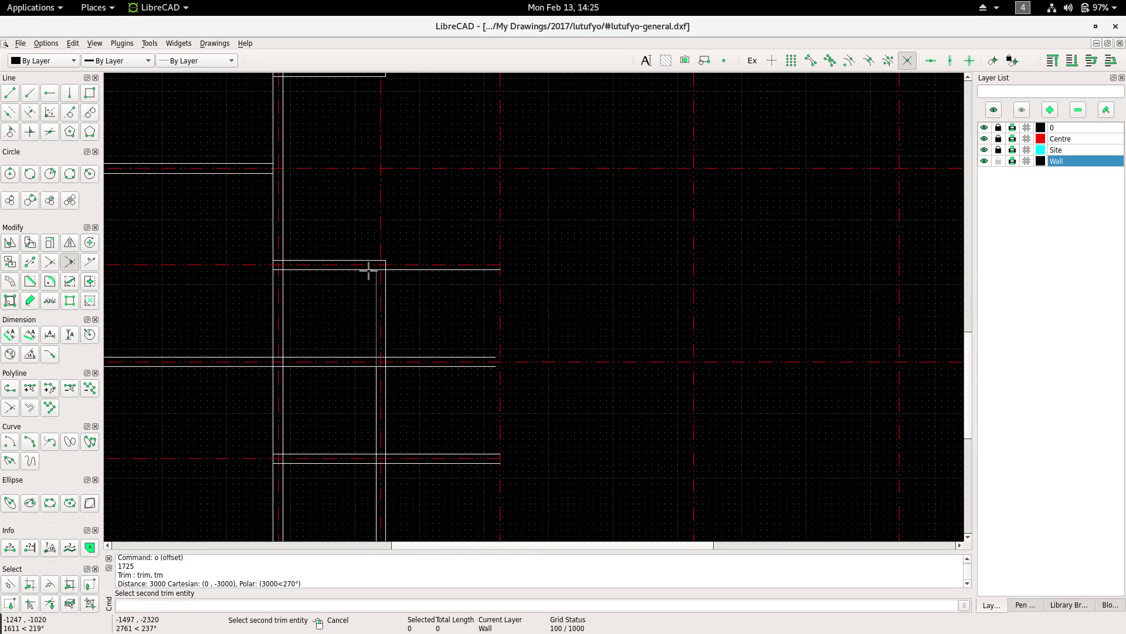
Clean up the inner wall corner and end the horizontal lines at the inner wall.
{"action": "scroll", "coordinate": [351, 217], "scroll_direction": "down", "scroll_amount": 3, "text": "ctrl"}
{"action": "left_click", "coordinate": [386, 272]}
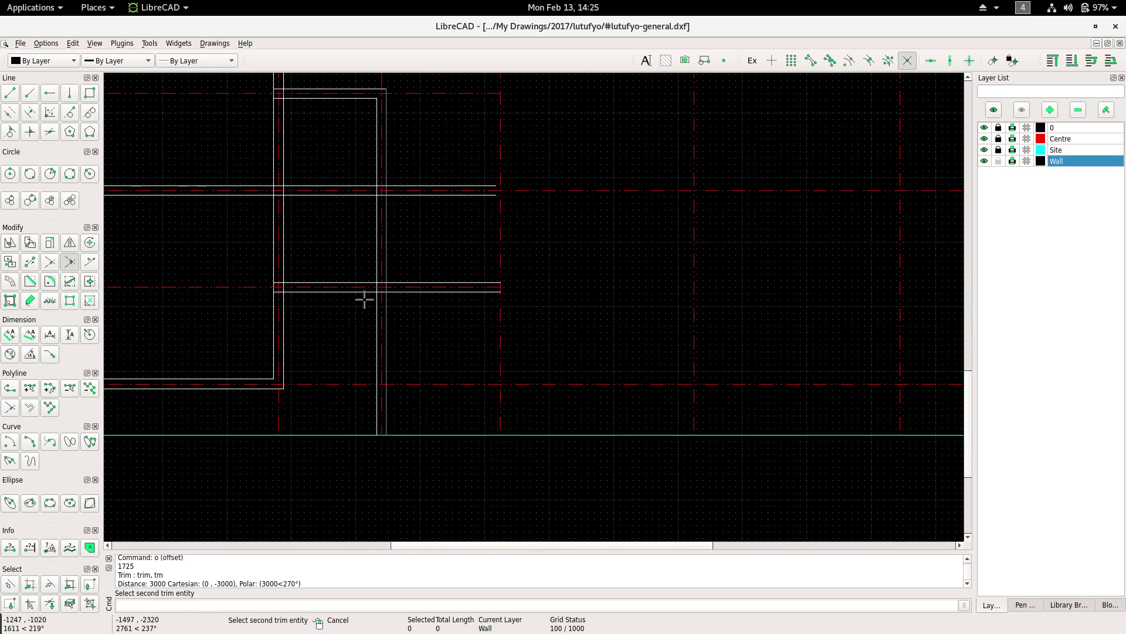
{"action": "left_click", "coordinate": [365, 292]}
{"action": "left_click", "coordinate": [367, 285]}
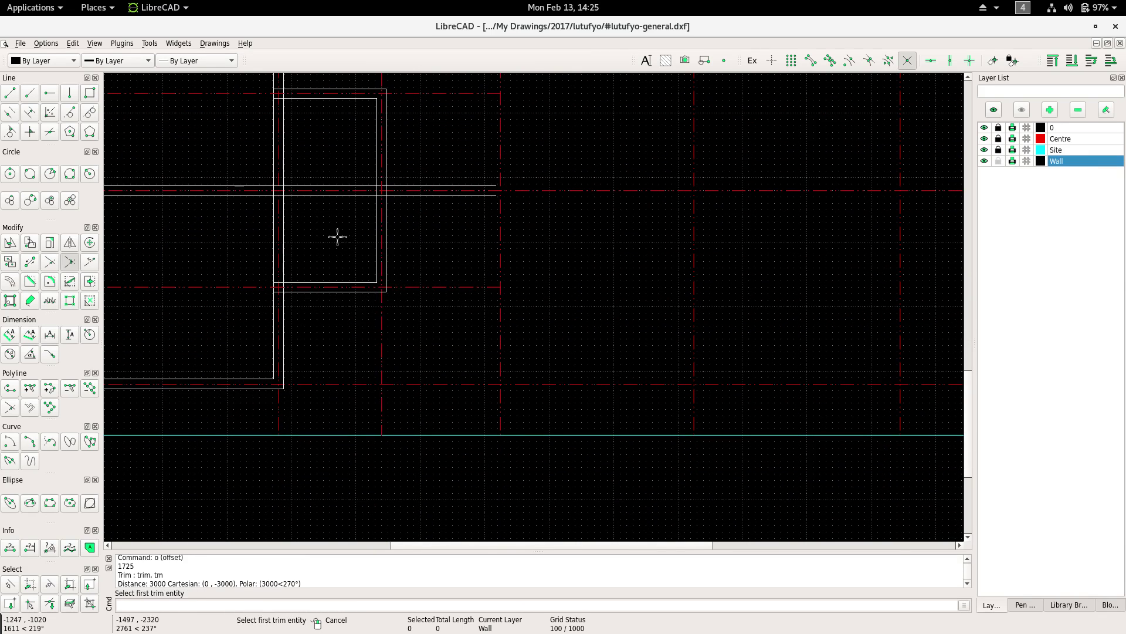
{"action": "scroll", "coordinate": [380, 257], "scroll_direction": "up", "scroll_amount": 2}
{"action": "left_click", "coordinate": [414, 230]}
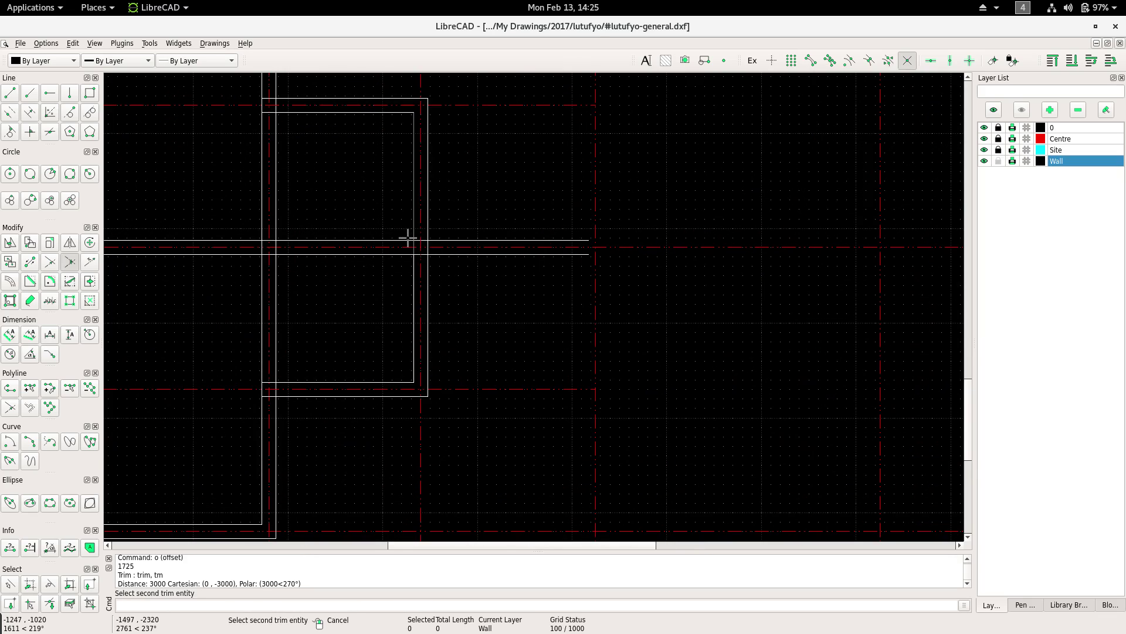
{"action": "left_click", "coordinate": [410, 254]}
{"action": "scroll", "coordinate": [317, 254], "scroll_direction": "down", "scroll_amount": 5}
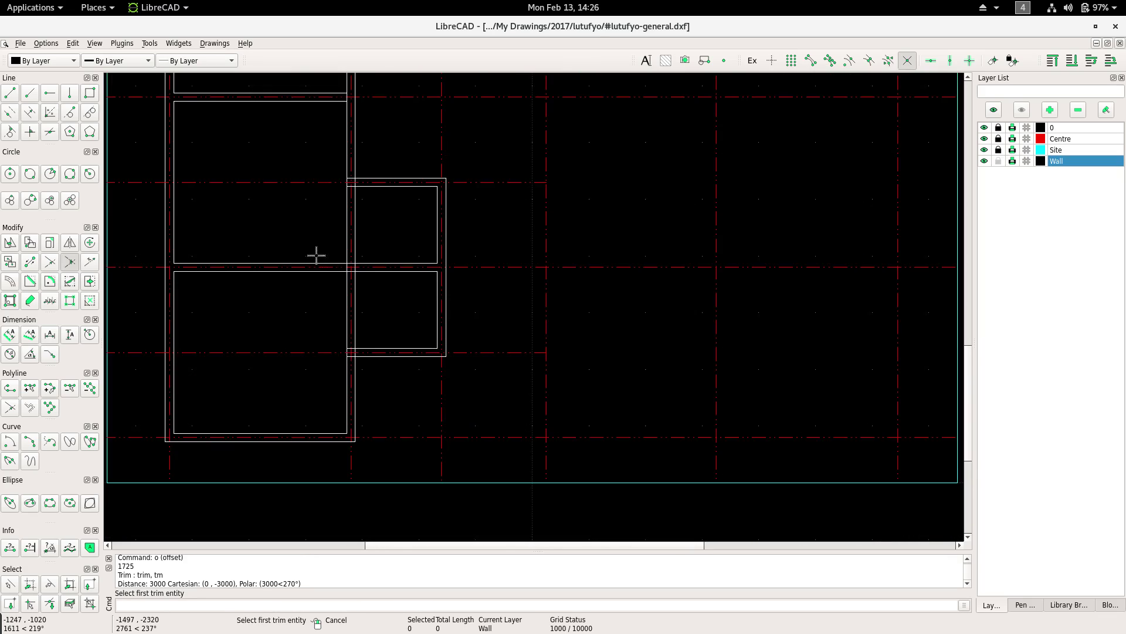
{"action": "scroll", "coordinate": [364, 220], "scroll_direction": "up", "scroll_amount": 5}
Leave Trim and bring the next horizontal-to-vertical wall junction into view.
{"action": "key", "text": "Escape"}
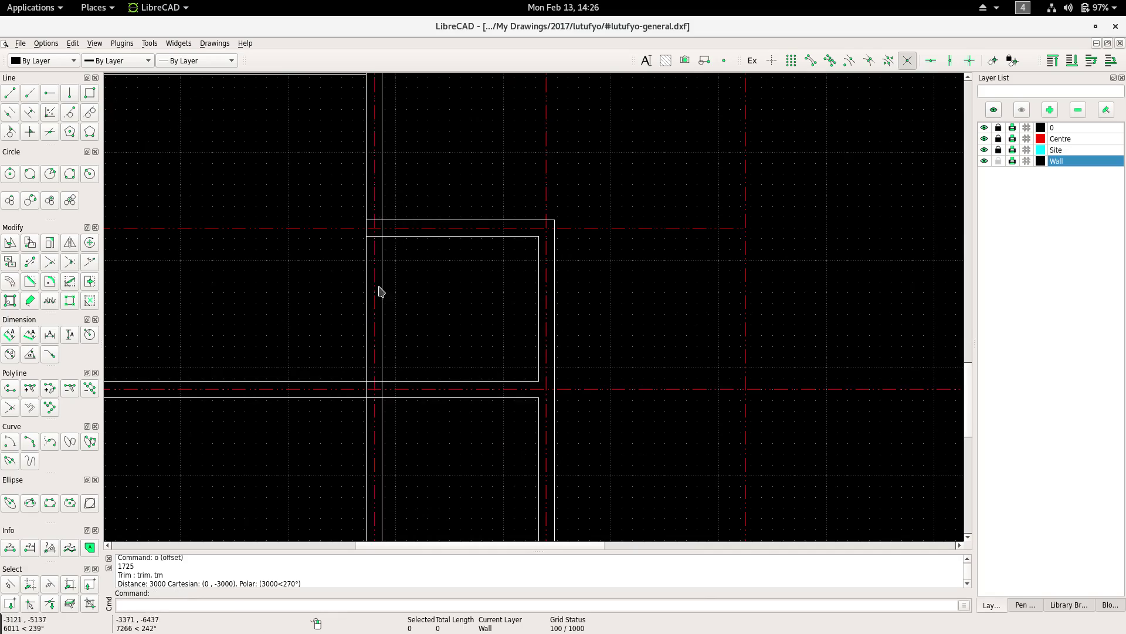
{"action": "scroll", "coordinate": [380, 296], "scroll_direction": "down", "scroll_amount": 4}
{"action": "scroll", "coordinate": [431, 302], "scroll_direction": "up", "scroll_amount": 2}
{"action": "scroll", "coordinate": [459, 359], "scroll_direction": "up", "scroll_amount": 2}
{"action": "scroll", "coordinate": [459, 360], "scroll_direction": "up", "scroll_amount": 3}
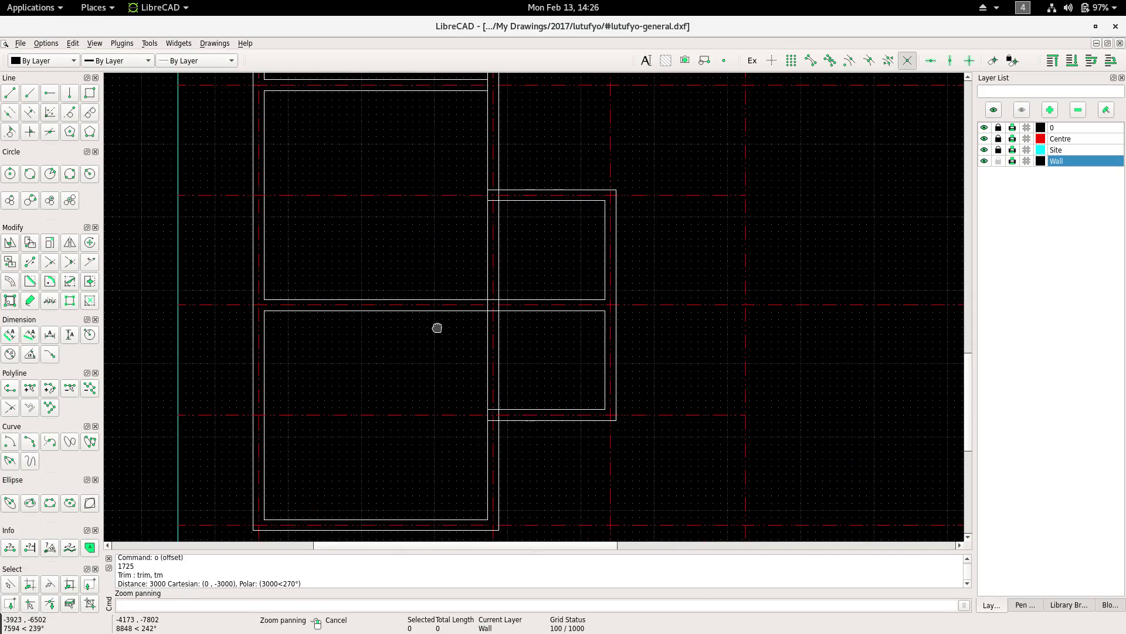
{"action": "mouse_move", "coordinate": [456, 338]}
{"action": "middle_mouse_down"}
{"action": "mouse_move", "coordinate": [410, 387]}
{"action": "mouse_move", "coordinate": [425, 334]}
{"action": "middle_mouse_up"}
{"action": "scroll", "coordinate": [427, 261], "scroll_direction": "down", "scroll_amount": 3}
{"action": "scroll", "coordinate": [427, 261], "scroll_direction": "up", "scroll_amount": 3}
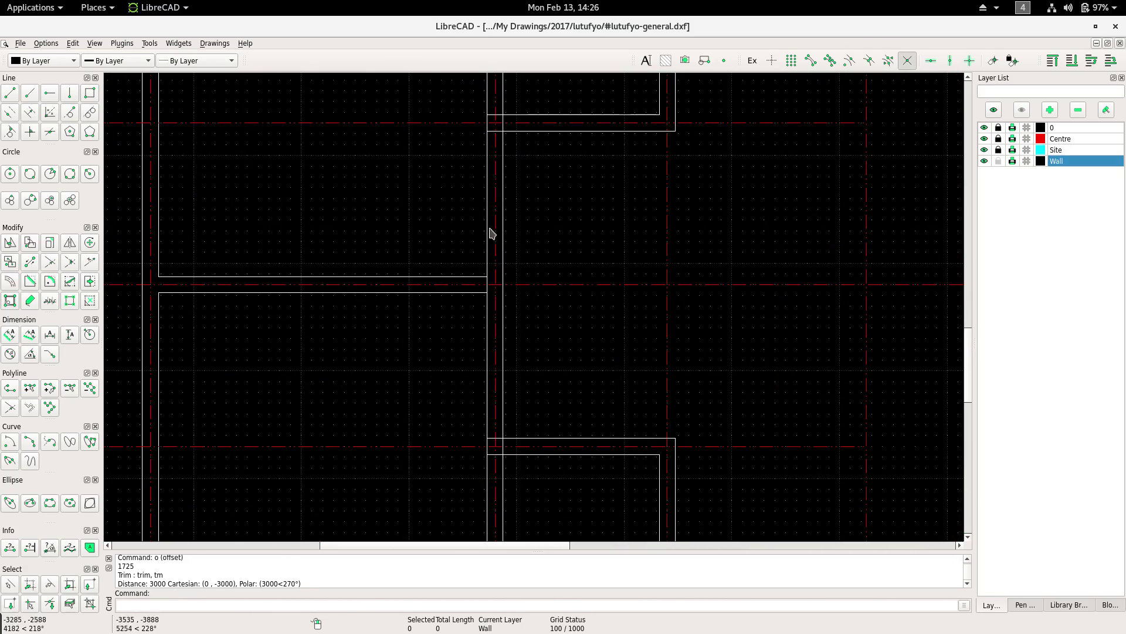
{"action": "middle_click_drag", "start_coordinate": [490, 234], "coordinate": [457, 201]}
{"action": "scroll", "coordinate": [455, 261], "scroll_direction": "up", "scroll_amount": 2}
Try the Cut and single Trim tools on the wall junction, then switch to Trim Two.
{"action": "left_click", "coordinate": [496, 246]}
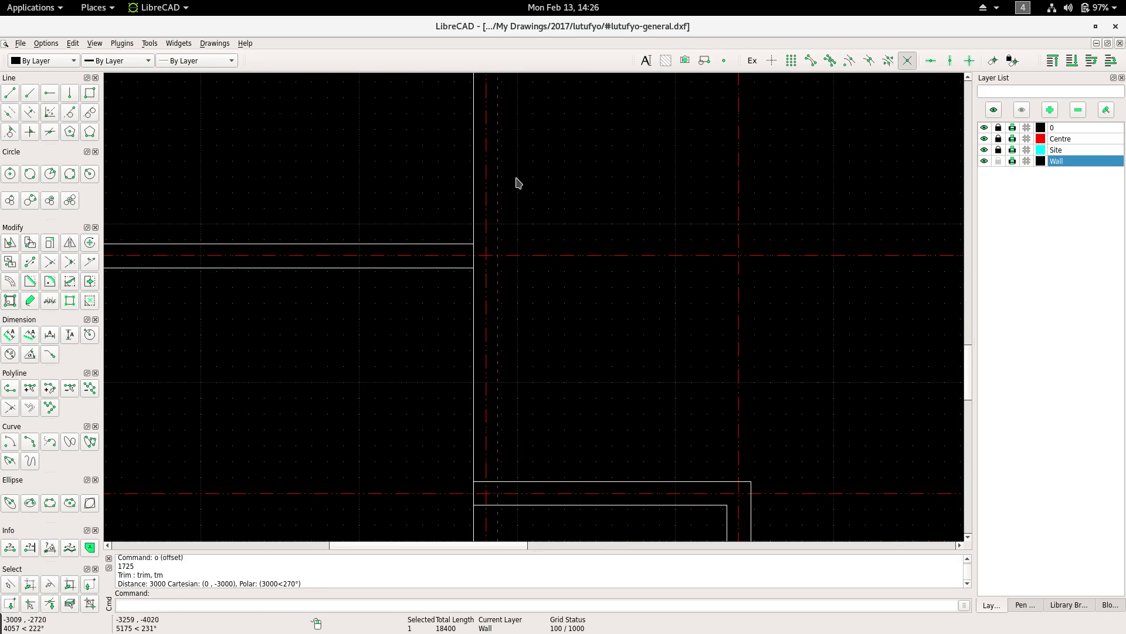
{"action": "key", "text": "Escape"}
{"action": "right_click", "coordinate": [530, 153]}
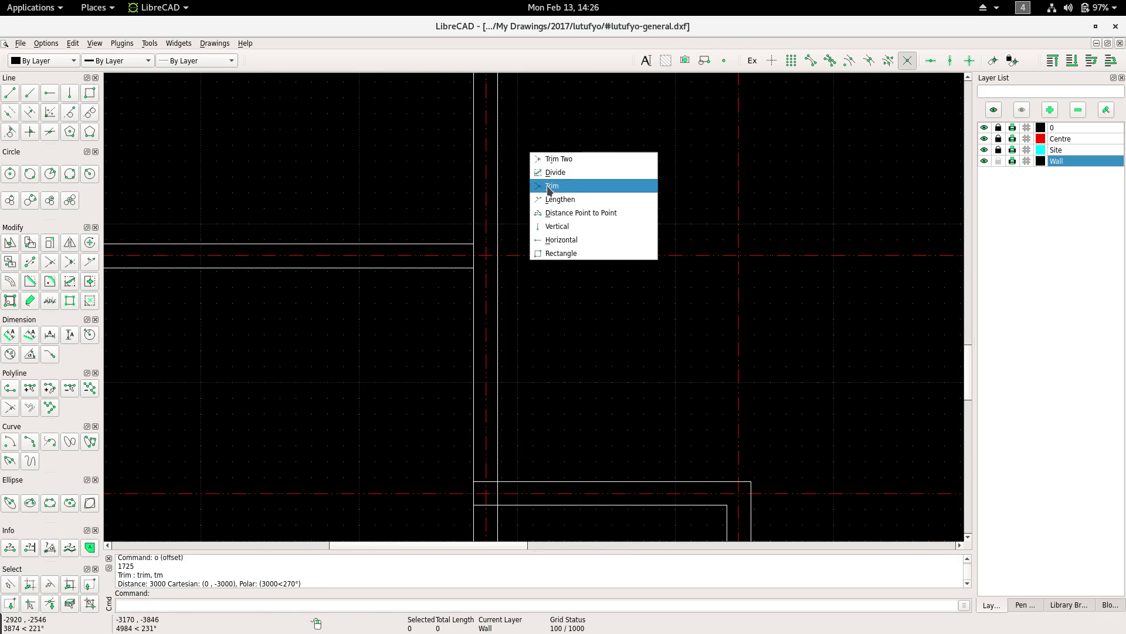
{"action": "left_click", "coordinate": [549, 174]}
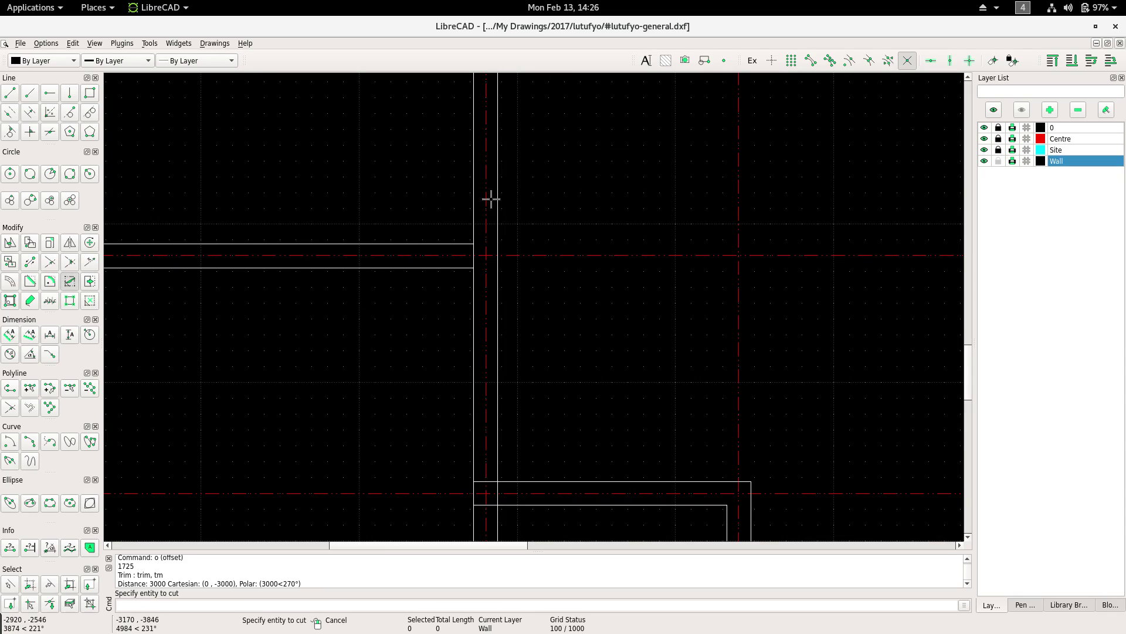
{"action": "right_click", "coordinate": [498, 251]}
{"action": "right_click", "coordinate": [534, 189]}
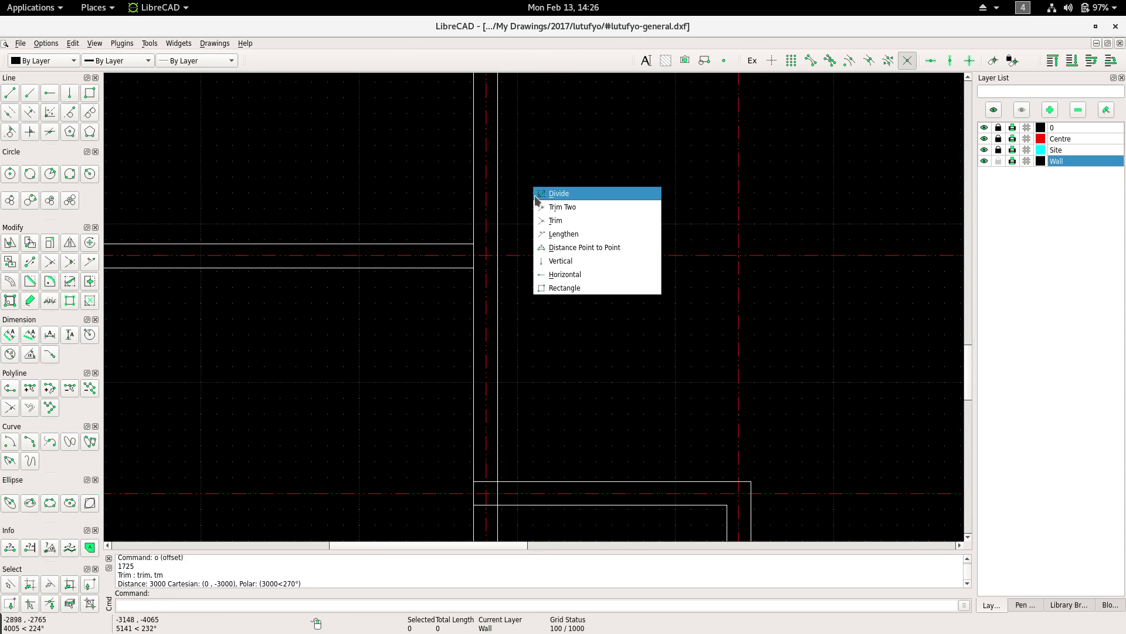
{"action": "left_click", "coordinate": [555, 221]}
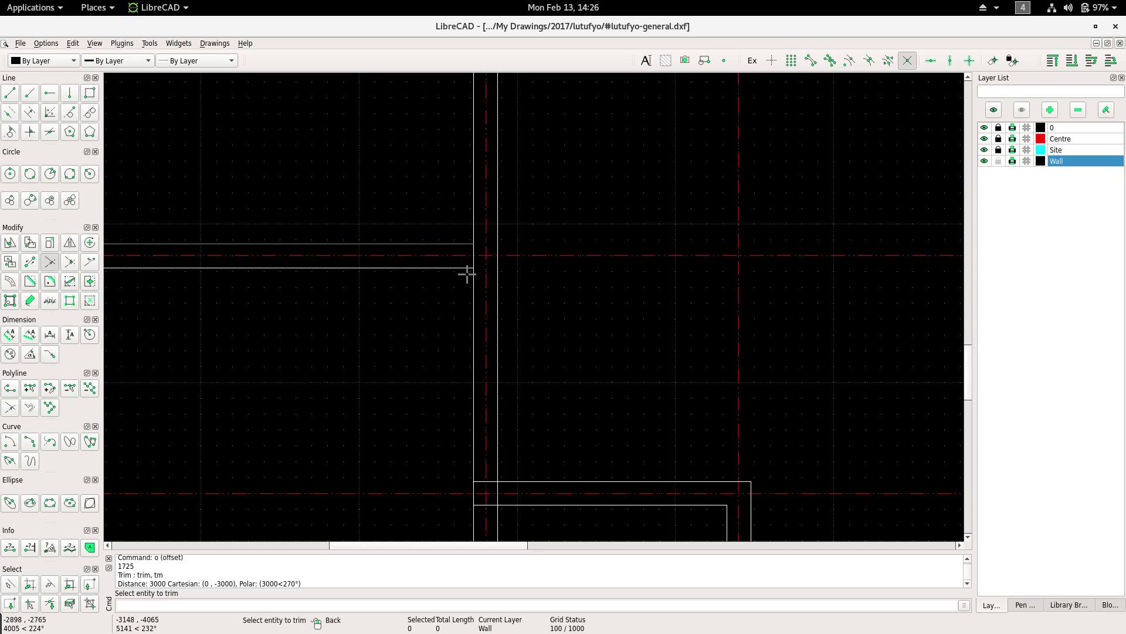
{"action": "right_click", "coordinate": [542, 228]}
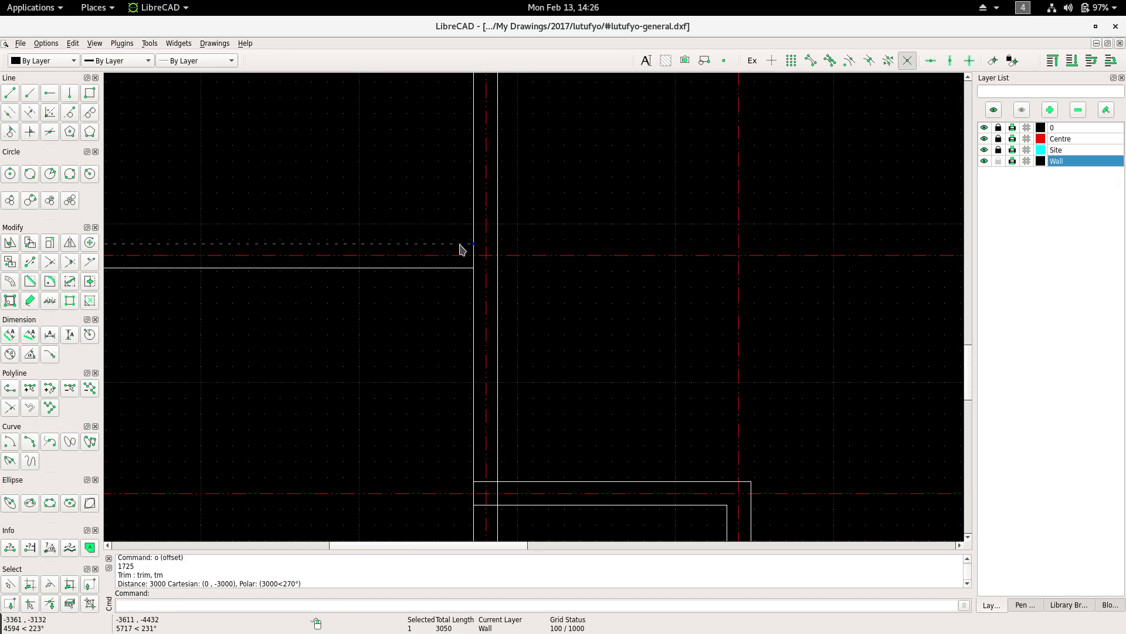
{"action": "right_click", "coordinate": [549, 174]}
{"action": "left_click", "coordinate": [563, 214]}
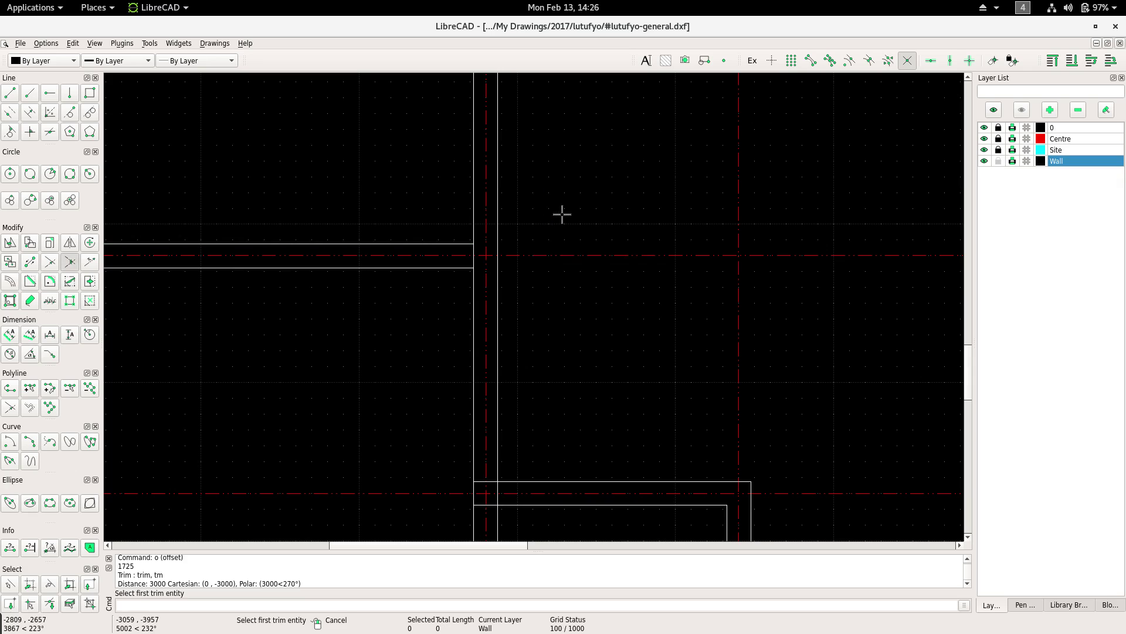
Trim the upper and lower horizontal wall lines to the vertical wall, then survey the other rooms.
{"action": "left_click", "coordinate": [463, 244]}
{"action": "left_click", "coordinate": [497, 270]}
{"action": "left_click", "coordinate": [463, 269]}
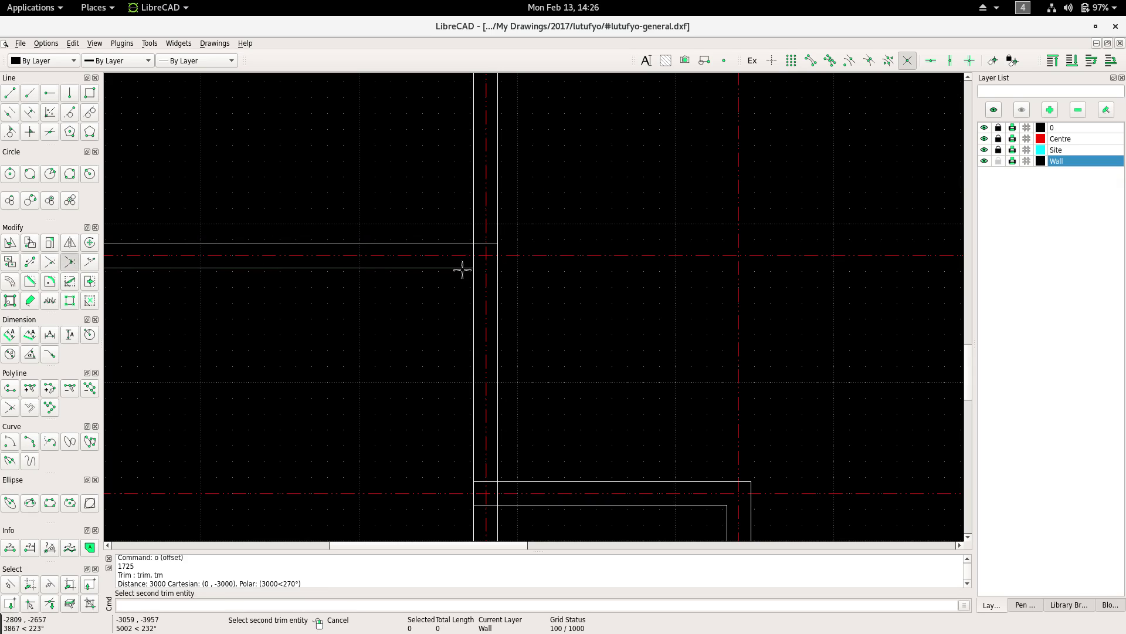
{"action": "left_click", "coordinate": [498, 265]}
{"action": "scroll", "coordinate": [416, 247], "scroll_direction": "down", "scroll_amount": 5}
{"action": "scroll", "coordinate": [423, 307], "scroll_direction": "right", "scroll_amount": 2}
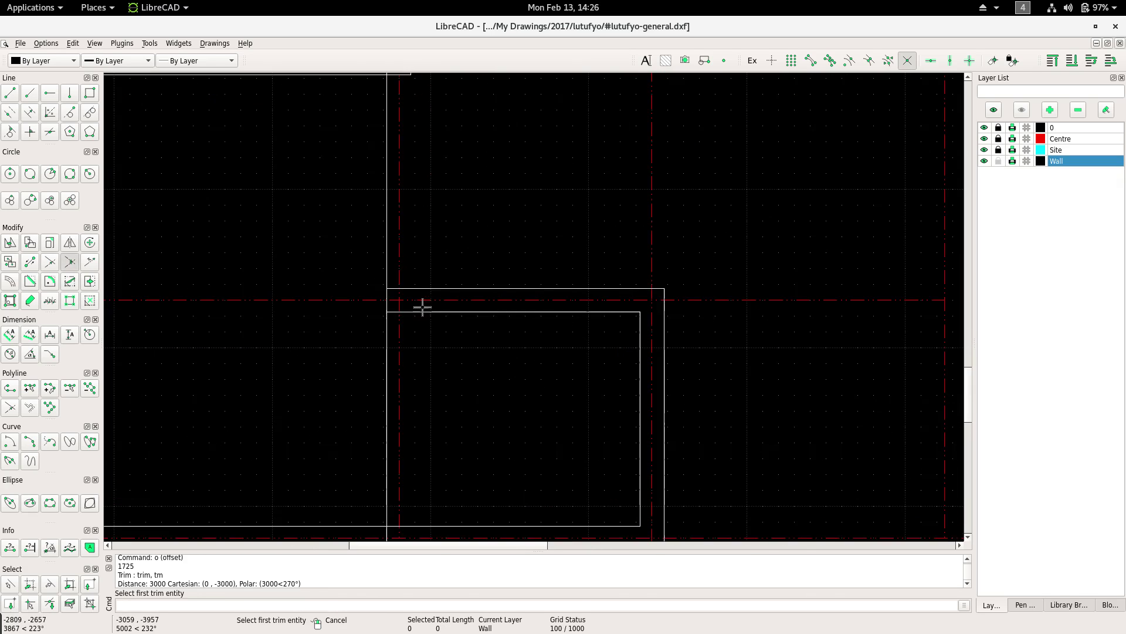
{"action": "scroll", "coordinate": [417, 239], "scroll_direction": "down", "scroll_amount": 2}
{"action": "scroll", "coordinate": [440, 269], "scroll_direction": "down", "scroll_amount": 2}
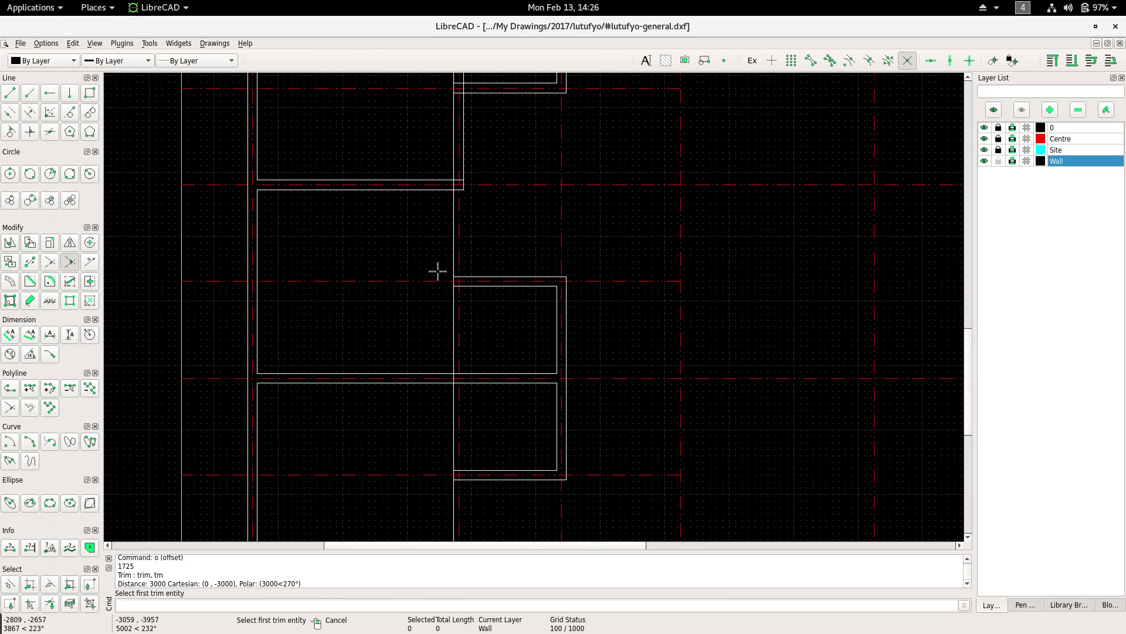
{"action": "scroll", "coordinate": [478, 297], "scroll_direction": "up", "scroll_amount": 2}
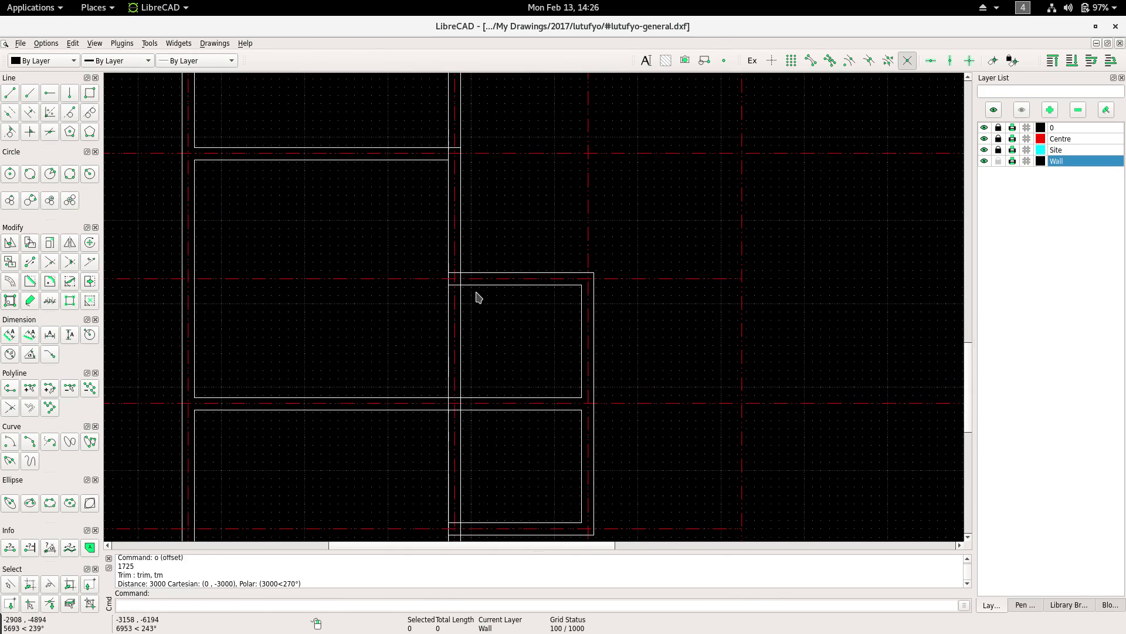
{"action": "mouse_move", "coordinate": [477, 297]}
{"action": "middle_mouse_down"}
{"action": "mouse_move", "coordinate": [428, 257]}
{"action": "mouse_move", "coordinate": [442, 297]}
{"action": "mouse_move", "coordinate": [418, 354]}
{"action": "mouse_move", "coordinate": [417, 271]}
{"action": "middle_mouse_up"}
{"action": "scroll", "coordinate": [460, 293], "scroll_direction": "up", "scroll_amount": 2}
{"action": "scroll", "coordinate": [458, 293], "scroll_direction": "down", "scroll_amount": 2}
{"action": "scroll", "coordinate": [418, 354], "scroll_direction": "down", "scroll_amount": 2}
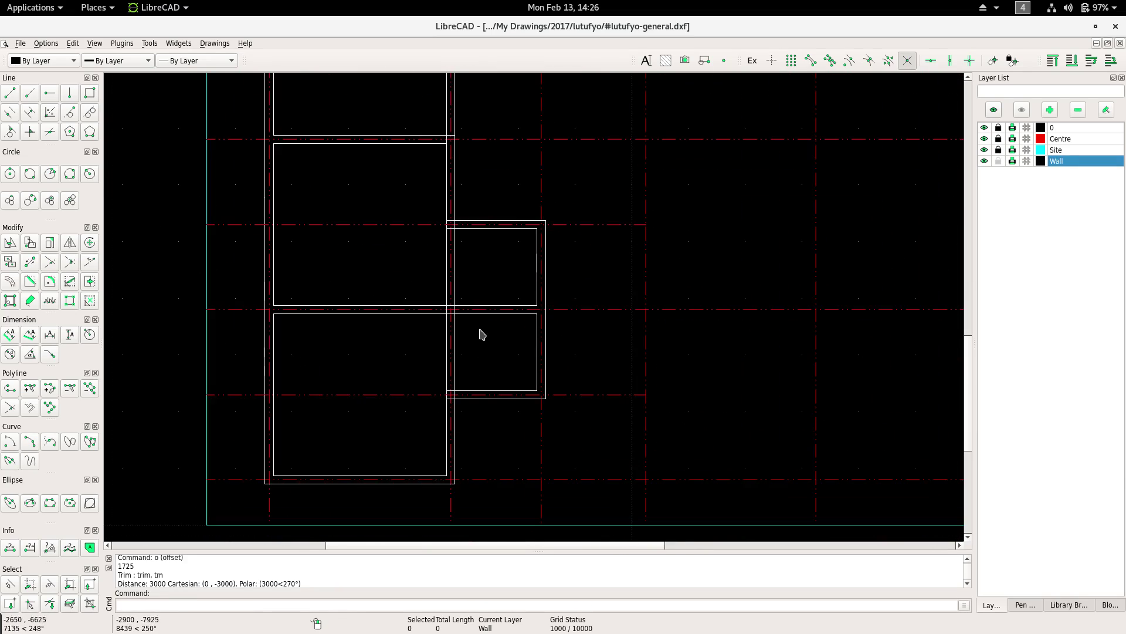
{"action": "scroll", "coordinate": [480, 332], "scroll_direction": "up", "scroll_amount": 2}
{"action": "scroll", "coordinate": [458, 218], "scroll_direction": "up", "scroll_amount": 2}
{"action": "scroll", "coordinate": [458, 218], "scroll_direction": "up", "scroll_amount": 1}
{"action": "mouse_move", "coordinate": [469, 290]}
{"action": "middle_mouse_down"}
{"action": "mouse_move", "coordinate": [468, 264]}
{"action": "mouse_move", "coordinate": [369, 397]}
{"action": "mouse_move", "coordinate": [400, 417]}
{"action": "middle_mouse_up"}
{"action": "scroll", "coordinate": [435, 297], "scroll_direction": "down", "scroll_amount": 1}
{"action": "scroll", "coordinate": [496, 319], "scroll_direction": "down", "scroll_amount": 2}
{"action": "scroll", "coordinate": [445, 319], "scroll_direction": "down", "scroll_amount": 2}
{"action": "scroll", "coordinate": [355, 285], "scroll_direction": "up", "scroll_amount": 2}
{"action": "scroll", "coordinate": [416, 261], "scroll_direction": "up", "scroll_amount": 2}
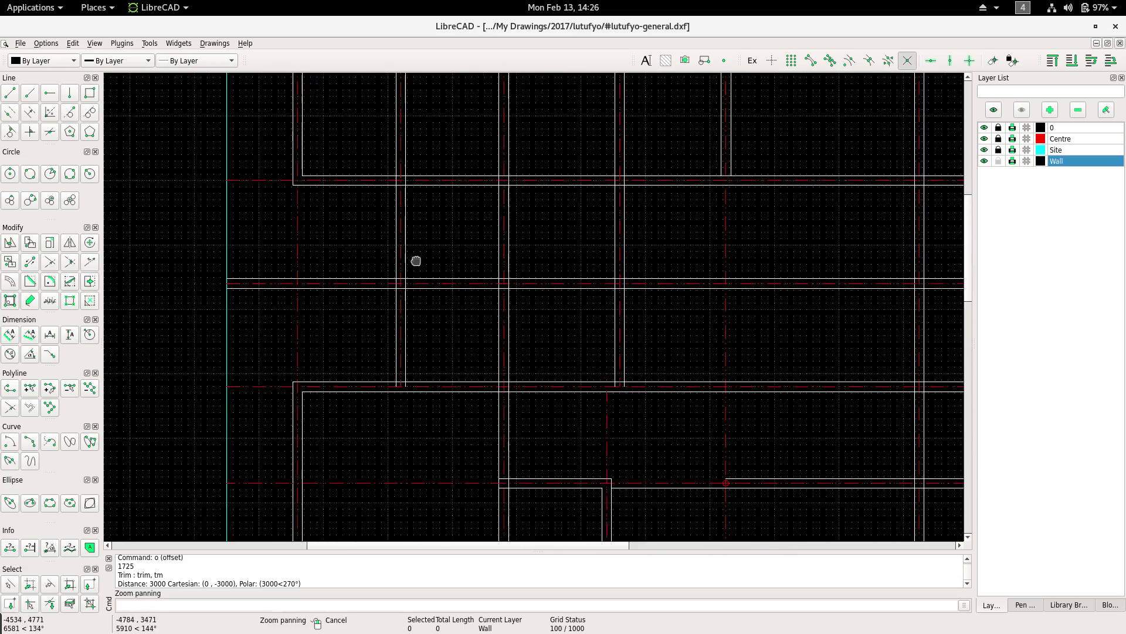
{"action": "scroll", "coordinate": [385, 277], "scroll_direction": "up", "scroll_amount": 2}
Trim a partition wall line back to the vertical wall line as its boundary.
{"action": "right_click", "coordinate": [385, 274]}
{"action": "left_click", "coordinate": [407, 292]}
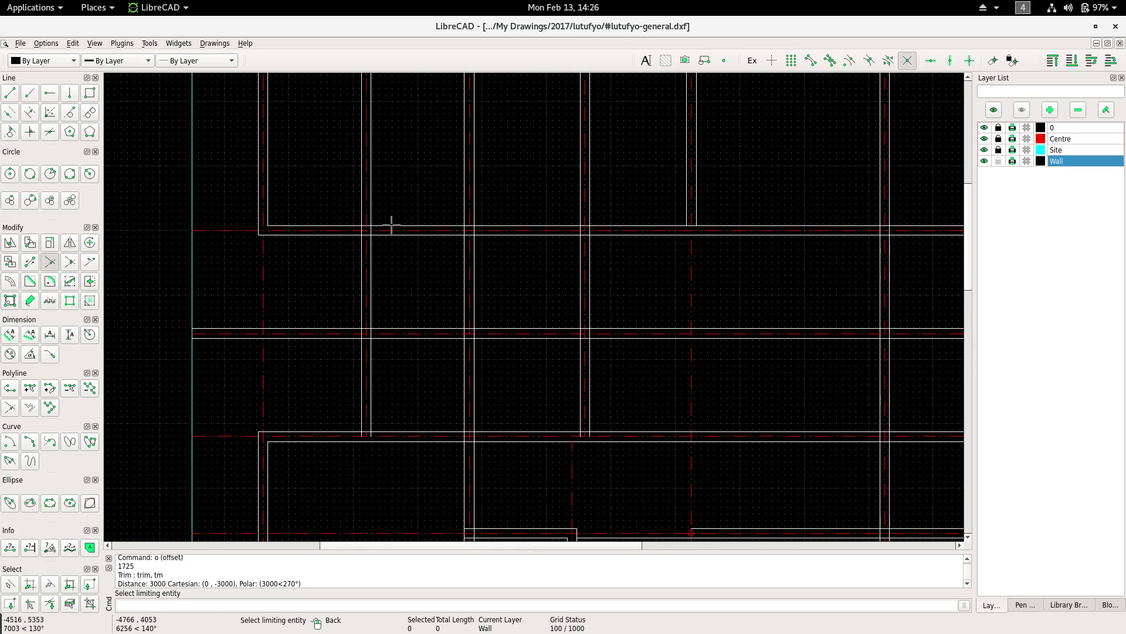
{"action": "left_click", "coordinate": [391, 225]}
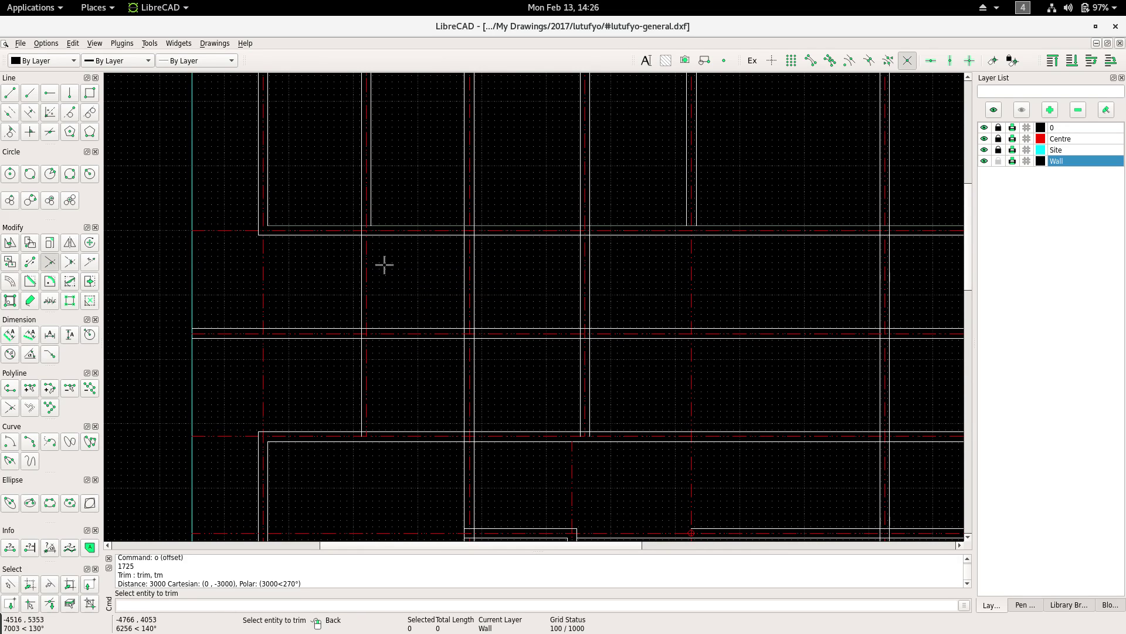
{"action": "right_click", "coordinate": [395, 249]}
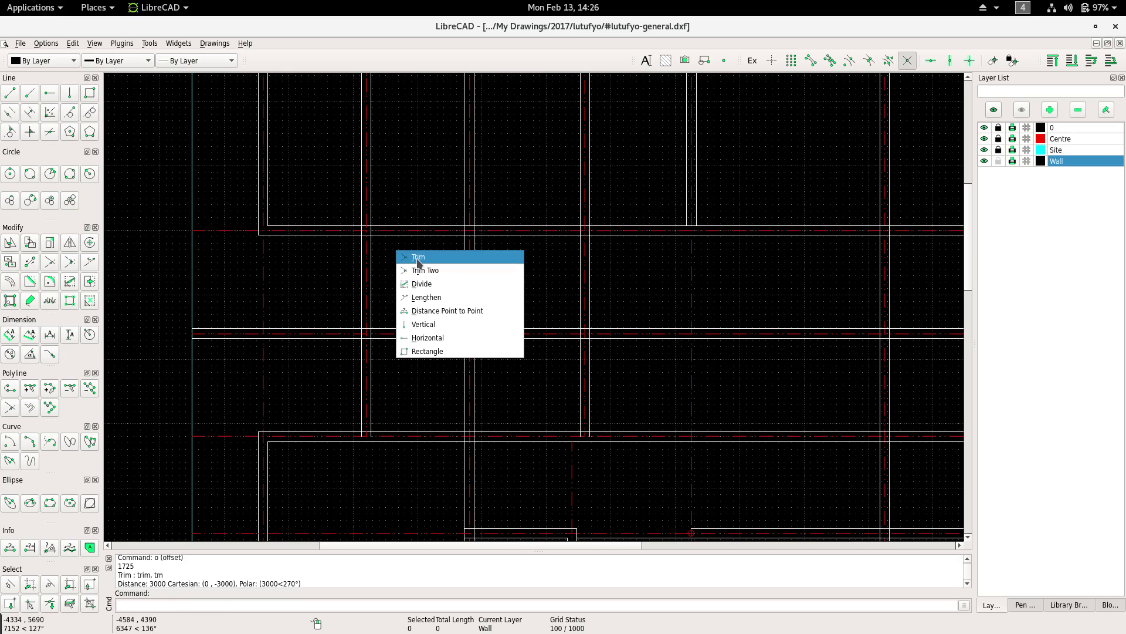
{"action": "left_click", "coordinate": [414, 256]}
{"action": "left_click", "coordinate": [370, 245]}
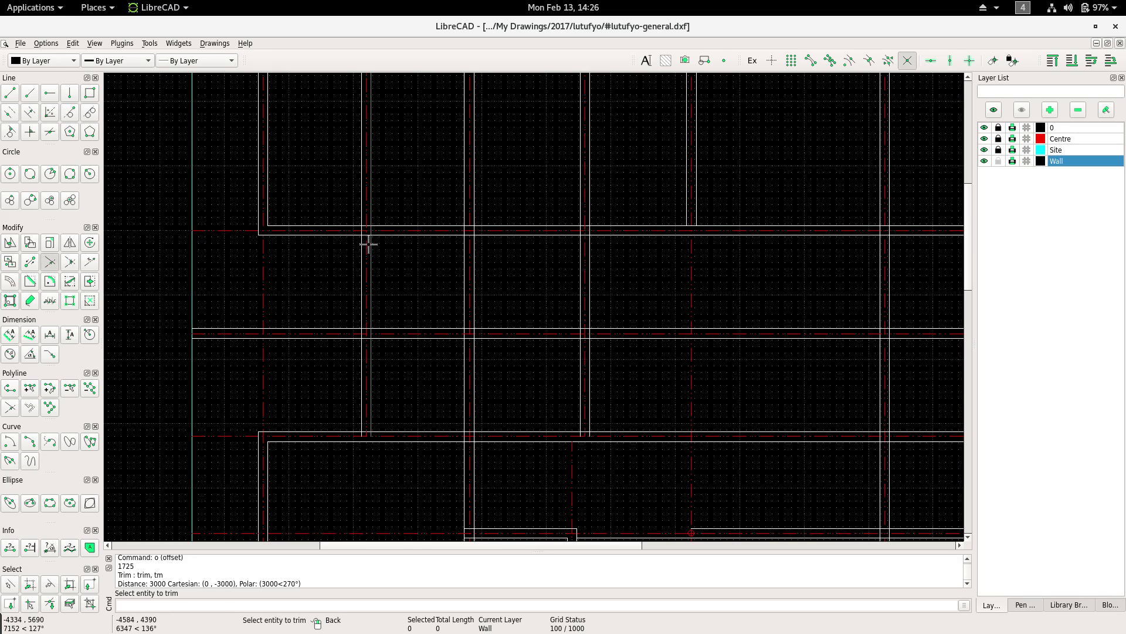
{"action": "left_click", "coordinate": [372, 243]}
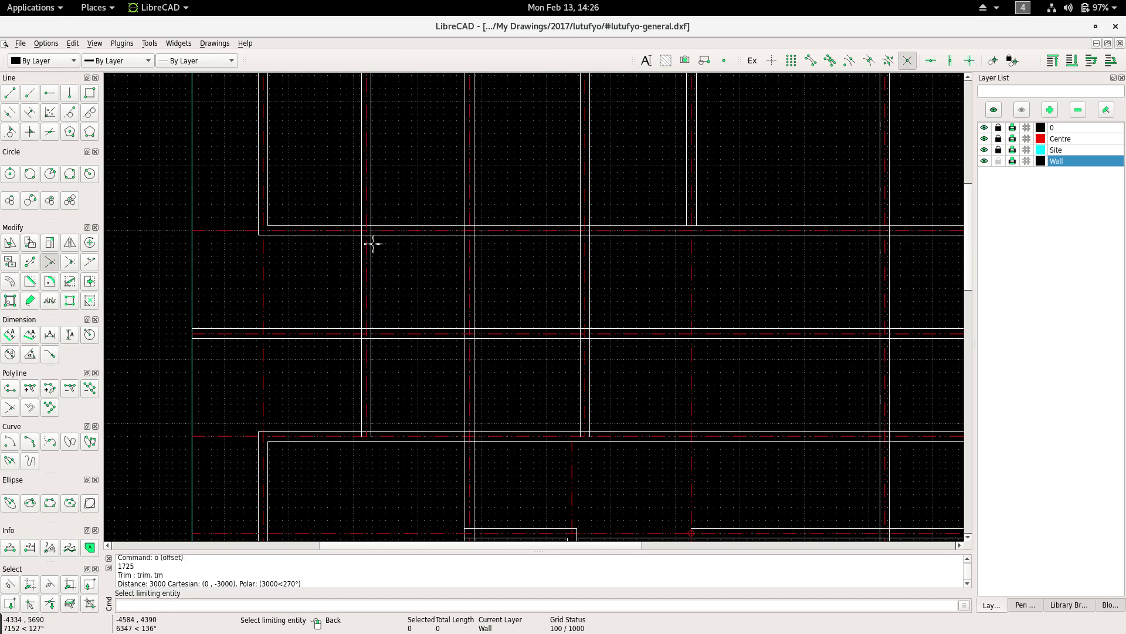
{"action": "left_click", "coordinate": [371, 246]}
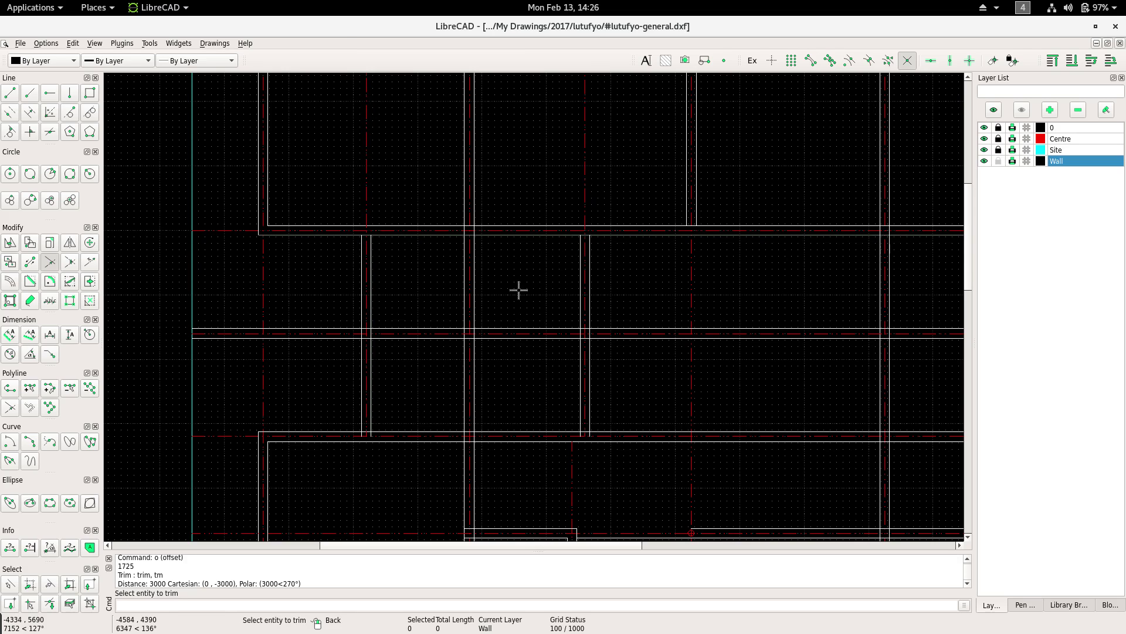
Pick the lower horizontal wall as a trim boundary and view the whole floor plan.
{"action": "right_click", "coordinate": [504, 272]}
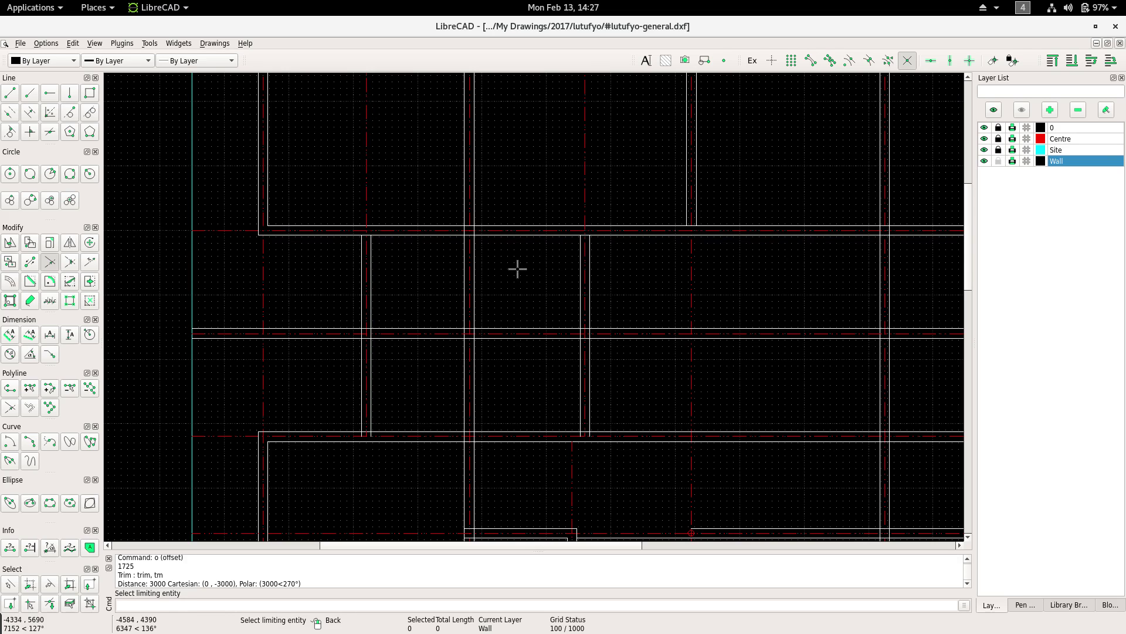
{"action": "left_click", "coordinate": [531, 328]}
{"action": "scroll", "coordinate": [384, 314], "scroll_direction": "down", "scroll_amount": 5}
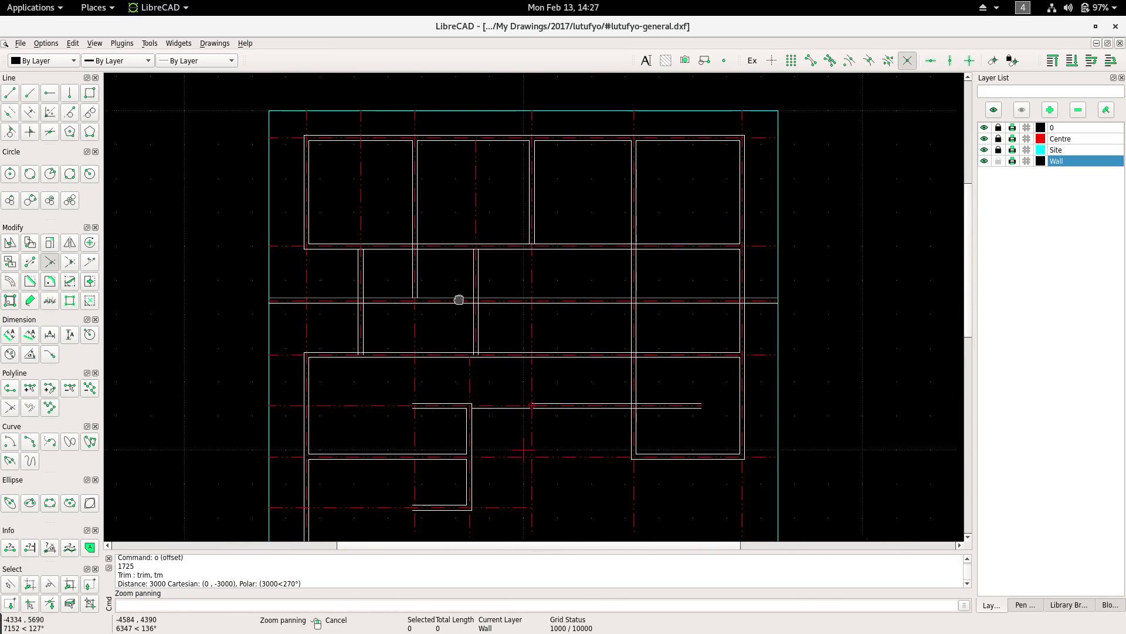
{"action": "scroll", "coordinate": [424, 290], "scroll_direction": "up", "scroll_amount": 2}
{"action": "middle_click_drag", "start_coordinate": [430, 290], "coordinate": [410, 290]}
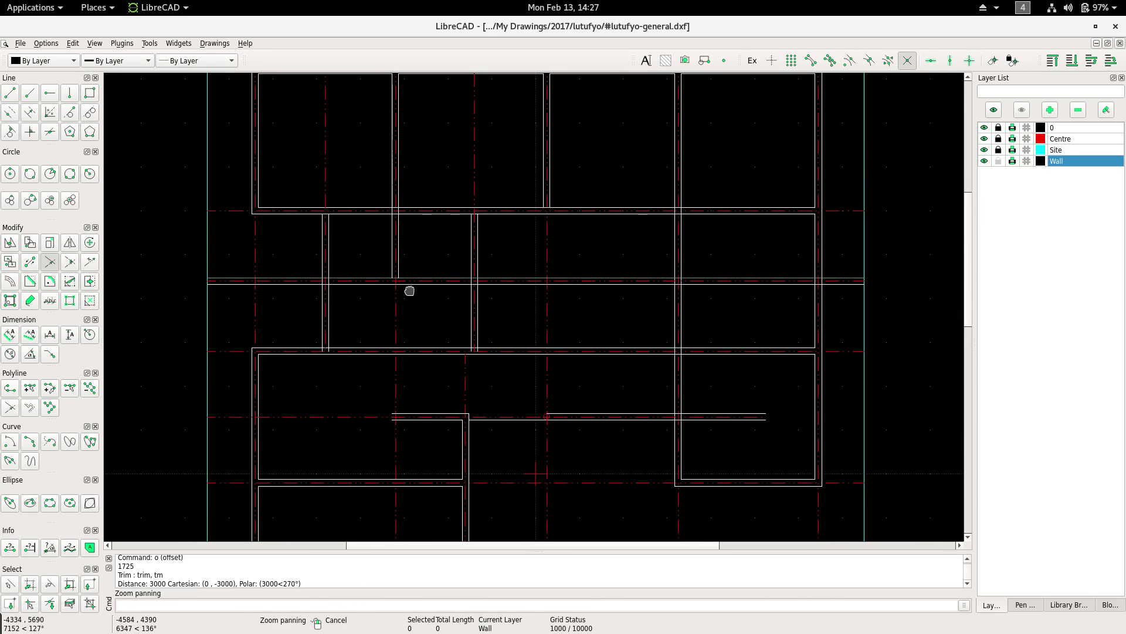
{"action": "scroll", "coordinate": [335, 269], "scroll_direction": "up", "scroll_amount": 2}
{"action": "right_click", "coordinate": [367, 251]}
{"action": "scroll", "coordinate": [411, 264], "scroll_direction": "down", "scroll_amount": 5}
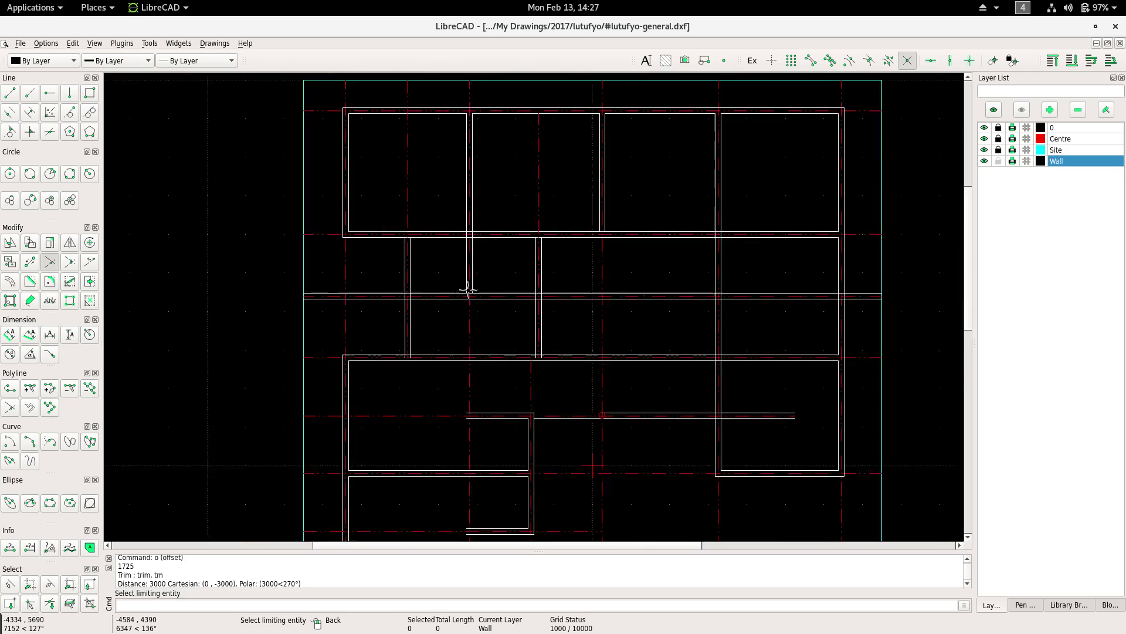
{"action": "middle_click_drag", "start_coordinate": [467, 289], "coordinate": [403, 246]}
Cut the two vertical partition wall lines where they meet the horizontal wall.
{"action": "right_click", "coordinate": [502, 228]}
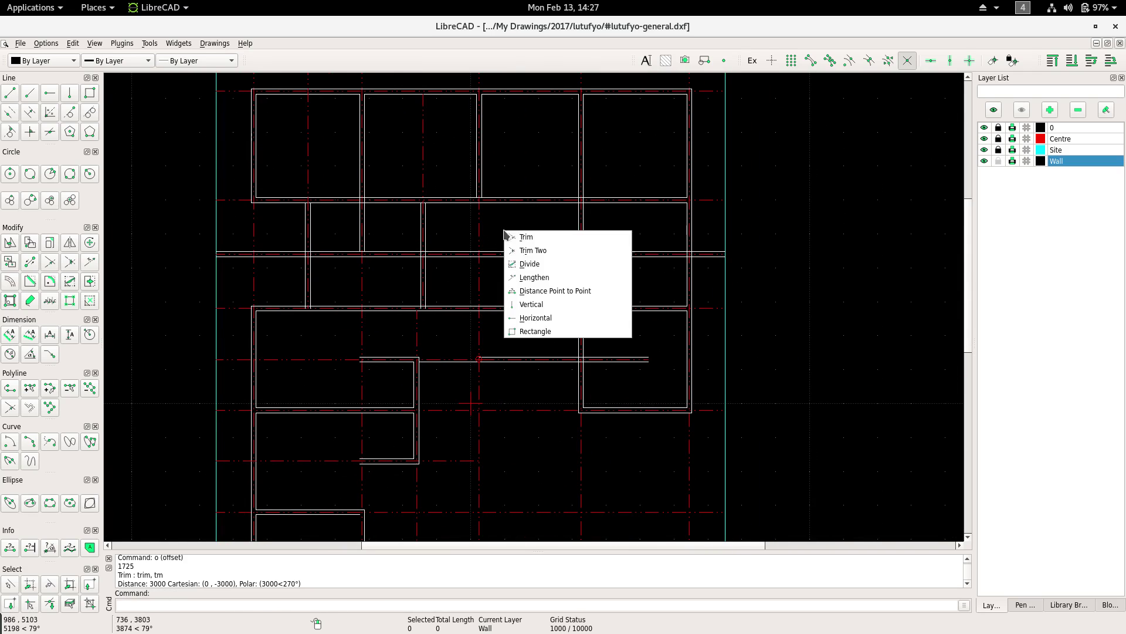
{"action": "left_click", "coordinate": [520, 263]}
{"action": "scroll", "coordinate": [489, 251], "scroll_direction": "up", "scroll_amount": 2}
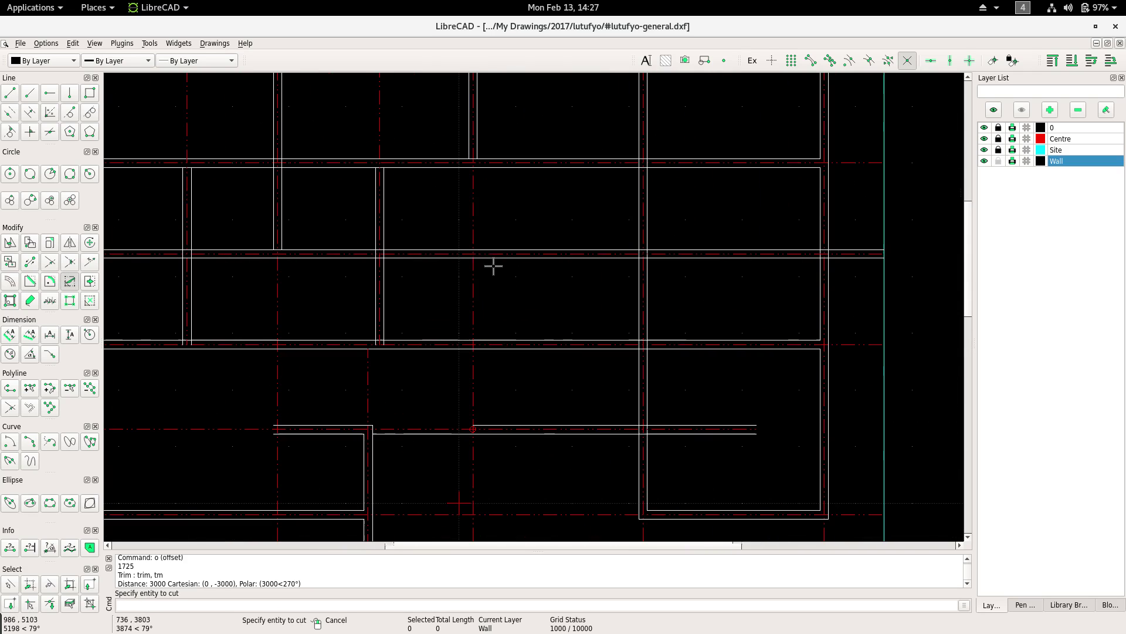
{"action": "left_click", "coordinate": [385, 258]}
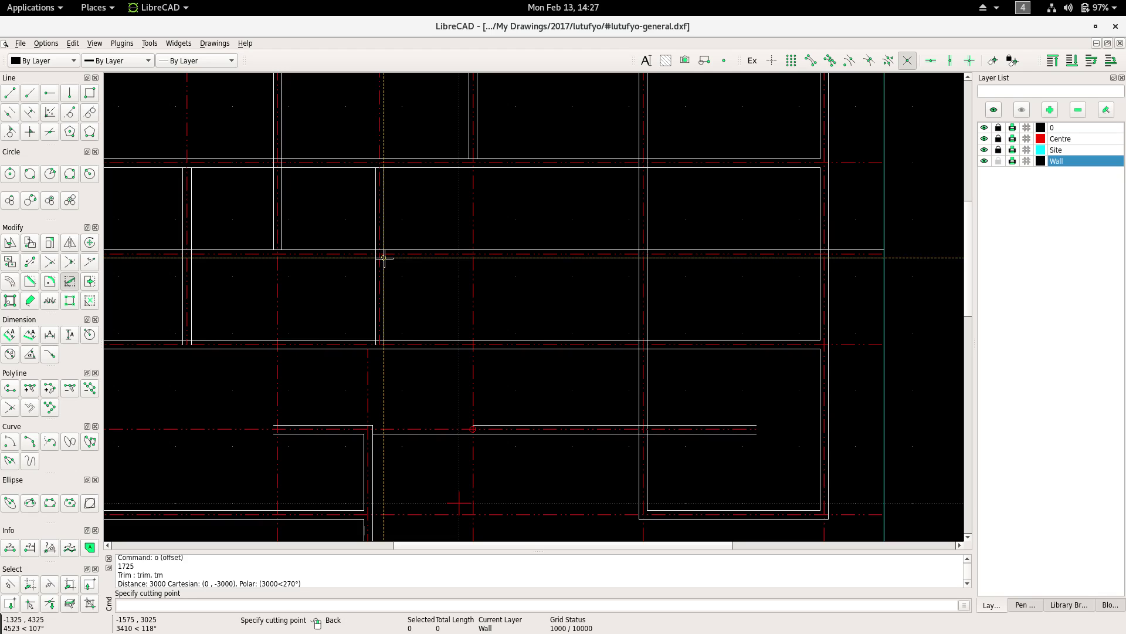
{"action": "left_click", "coordinate": [384, 257]}
{"action": "middle_click_drag", "start_coordinate": [292, 244], "coordinate": [409, 251]}
{"action": "left_click", "coordinate": [416, 254]}
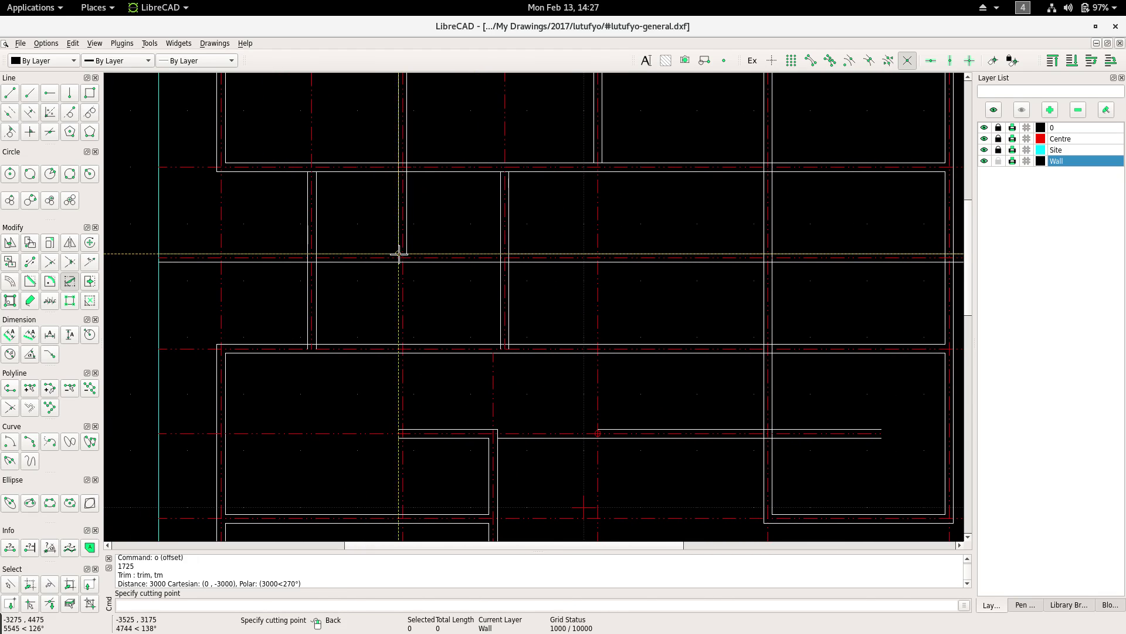
{"action": "left_click", "coordinate": [408, 253]}
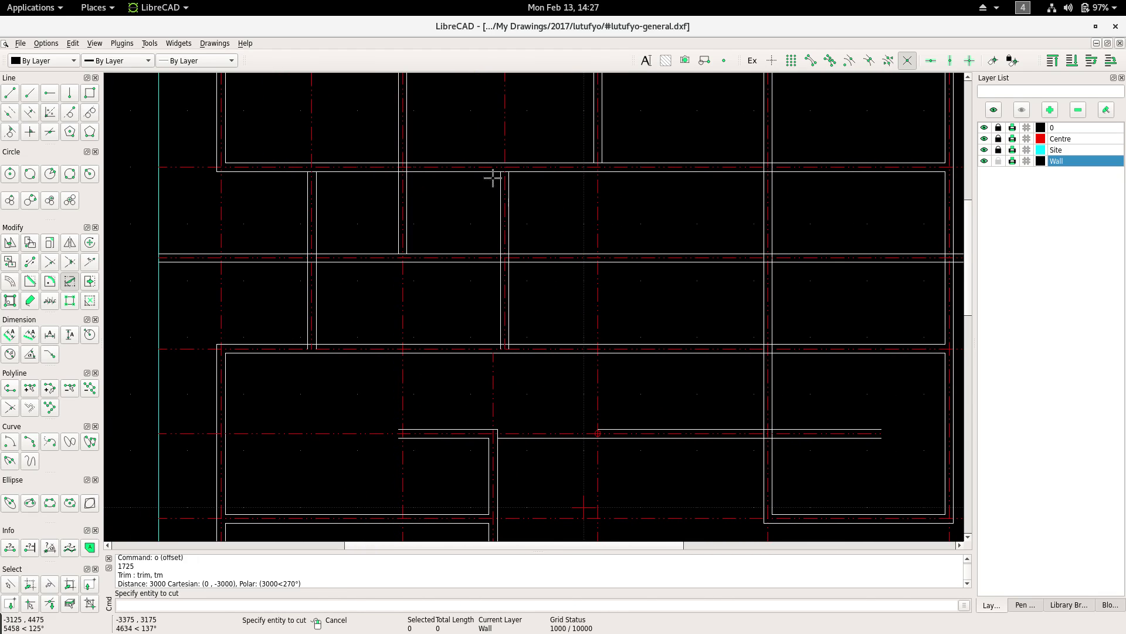
{"action": "right_click", "coordinate": [427, 227]}
Trim Two the vertical wall line and its crossing wall line to clean that junction.
{"action": "scroll", "coordinate": [434, 230], "scroll_direction": "down", "scroll_amount": 2}
{"action": "scroll", "coordinate": [423, 205], "scroll_direction": "up", "scroll_amount": 1}
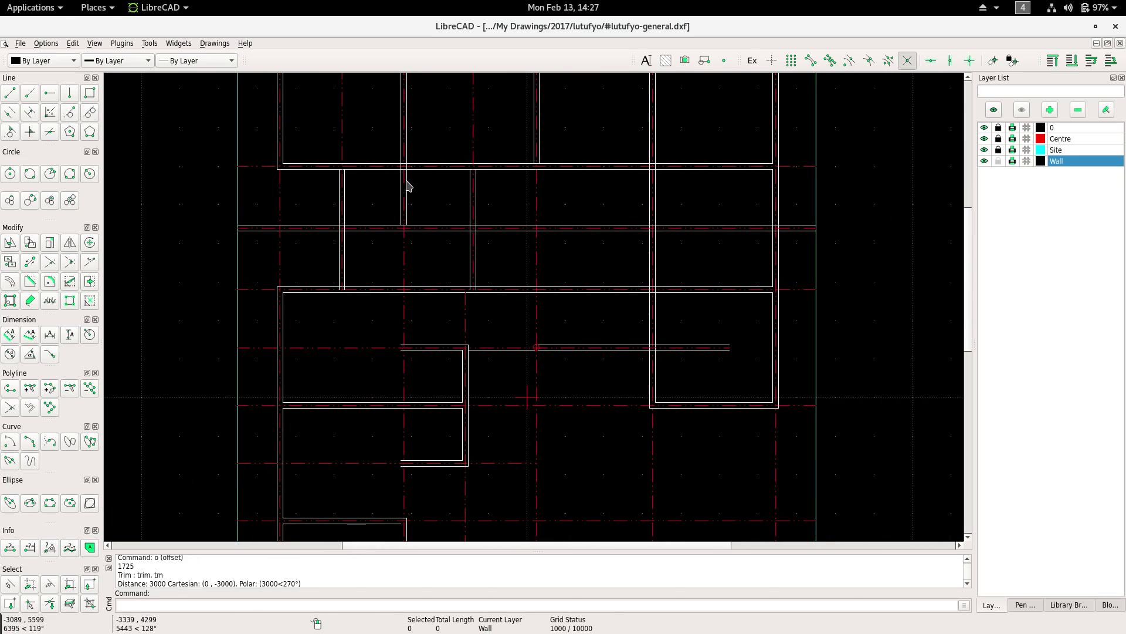
{"action": "scroll", "coordinate": [458, 235], "scroll_direction": "down", "scroll_amount": 1}
{"action": "right_click", "coordinate": [437, 194]}
{"action": "left_click", "coordinate": [478, 226]}
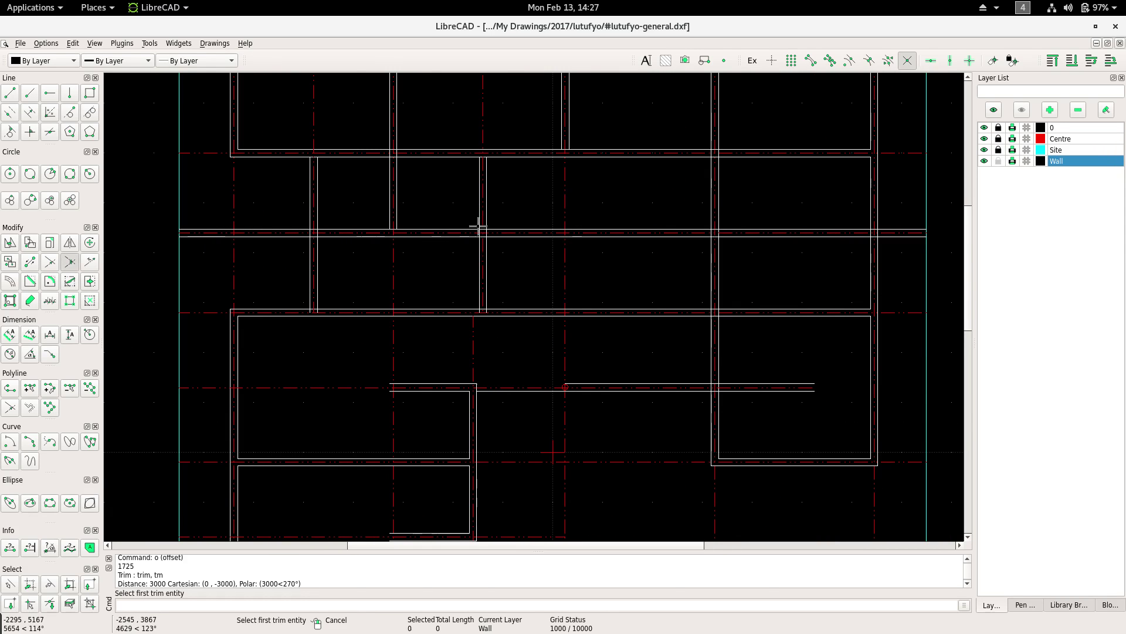
{"action": "left_click", "coordinate": [486, 219]}
{"action": "left_click", "coordinate": [481, 220]}
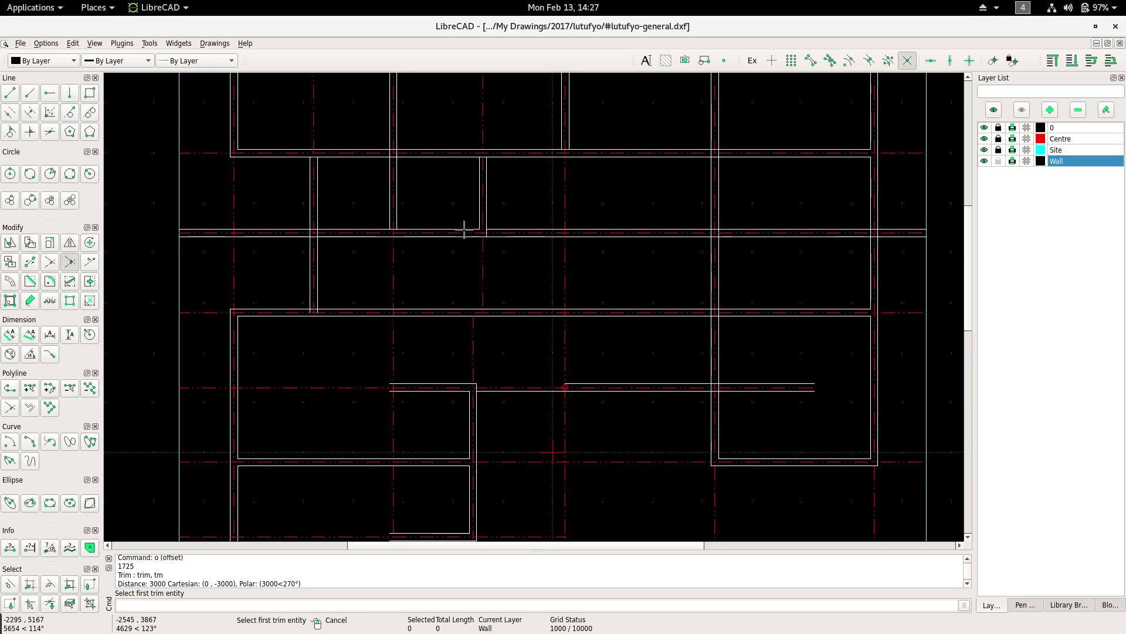
Close the small upper room's corner and trim the stubs off its bottom wall.
{"action": "middle_click_drag", "start_coordinate": [465, 227], "coordinate": [386, 243]}
{"action": "scroll", "coordinate": [357, 233], "scroll_direction": "up", "scroll_amount": 2}
{"action": "left_click", "coordinate": [385, 238]}
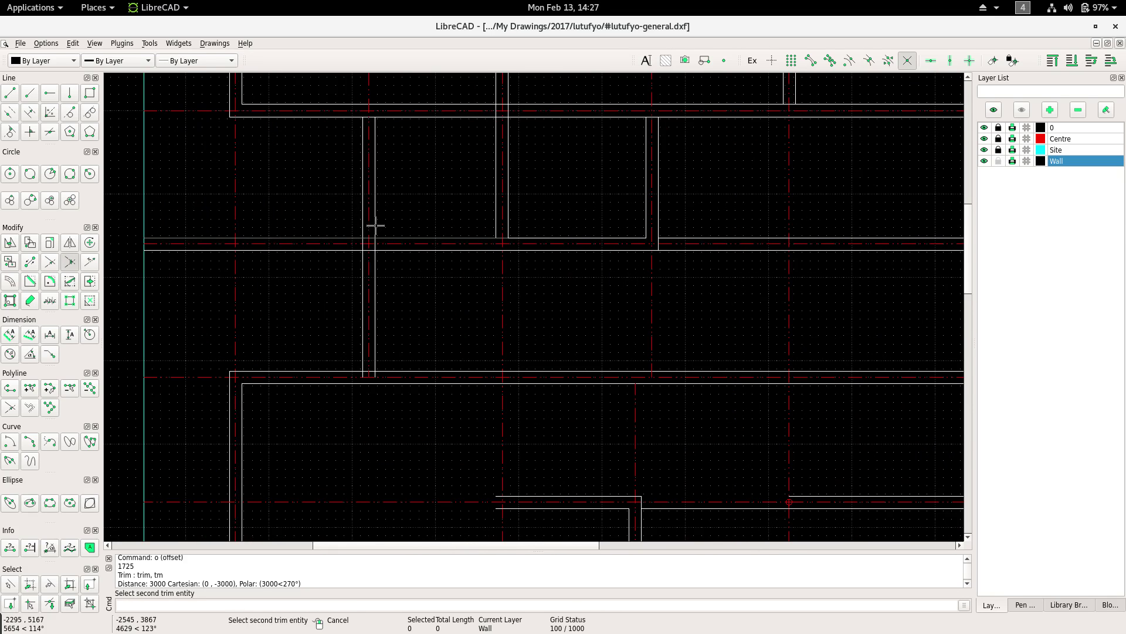
{"action": "left_click", "coordinate": [381, 250]}
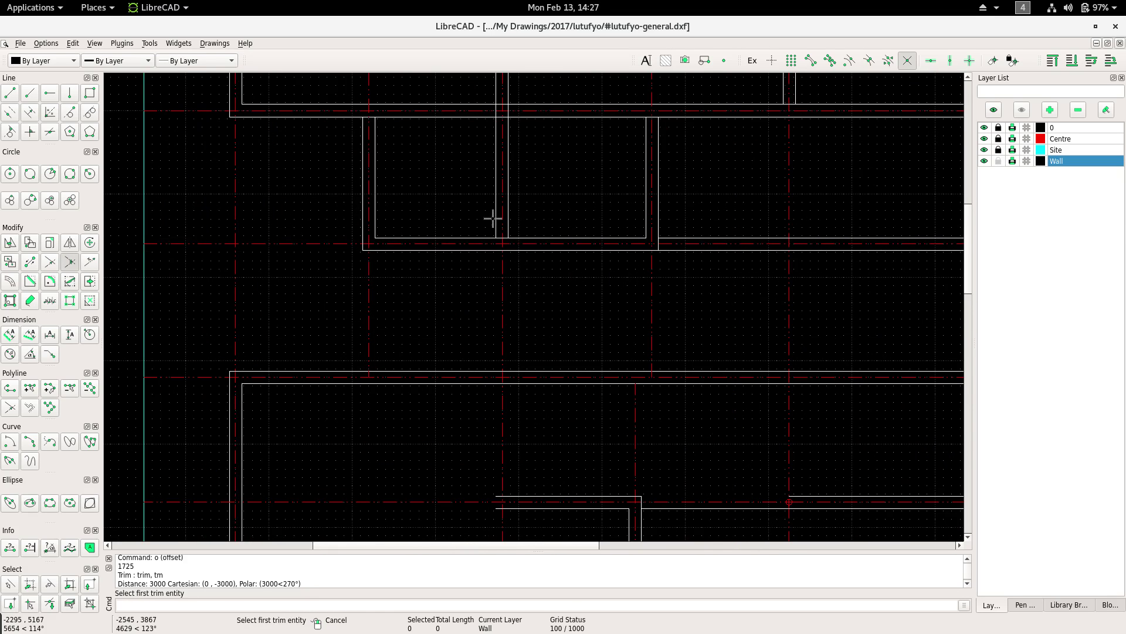
{"action": "left_click", "coordinate": [497, 218]}
{"action": "left_click", "coordinate": [486, 238]}
{"action": "scroll", "coordinate": [455, 229], "scroll_direction": "down", "scroll_amount": 3}
{"action": "mouse_move", "coordinate": [435, 258]}
{"action": "middle_mouse_down"}
{"action": "mouse_move", "coordinate": [364, 324]}
{"action": "mouse_move", "coordinate": [335, 251]}
{"action": "mouse_move", "coordinate": [344, 184]}
{"action": "middle_mouse_up"}
{"action": "scroll", "coordinate": [355, 276], "scroll_direction": "down", "scroll_amount": 2}
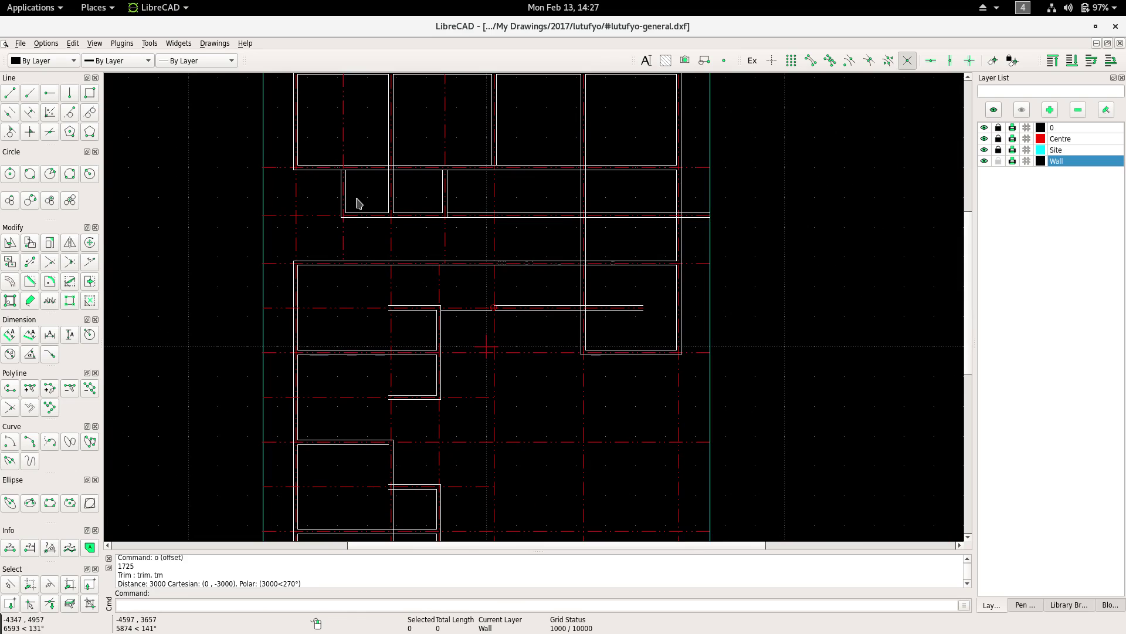
{"action": "mouse_move", "coordinate": [390, 269]}
{"action": "middle_mouse_down"}
{"action": "mouse_move", "coordinate": [382, 319]}
{"action": "mouse_move", "coordinate": [382, 306]}
{"action": "mouse_move", "coordinate": [430, 284]}
{"action": "mouse_move", "coordinate": [433, 364]}
{"action": "middle_mouse_up"}
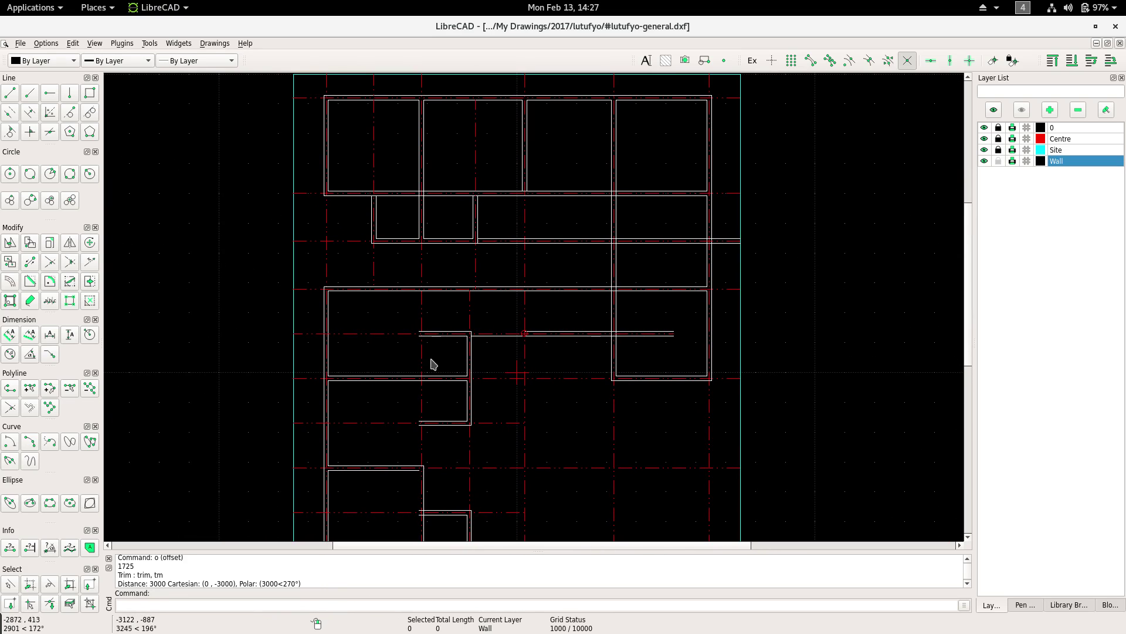
Copy the partition's two wall lines 6400 units straight down, keeping the originals.
{"action": "left_click_drag", "start_coordinate": [412, 86], "coordinate": [445, 273]}
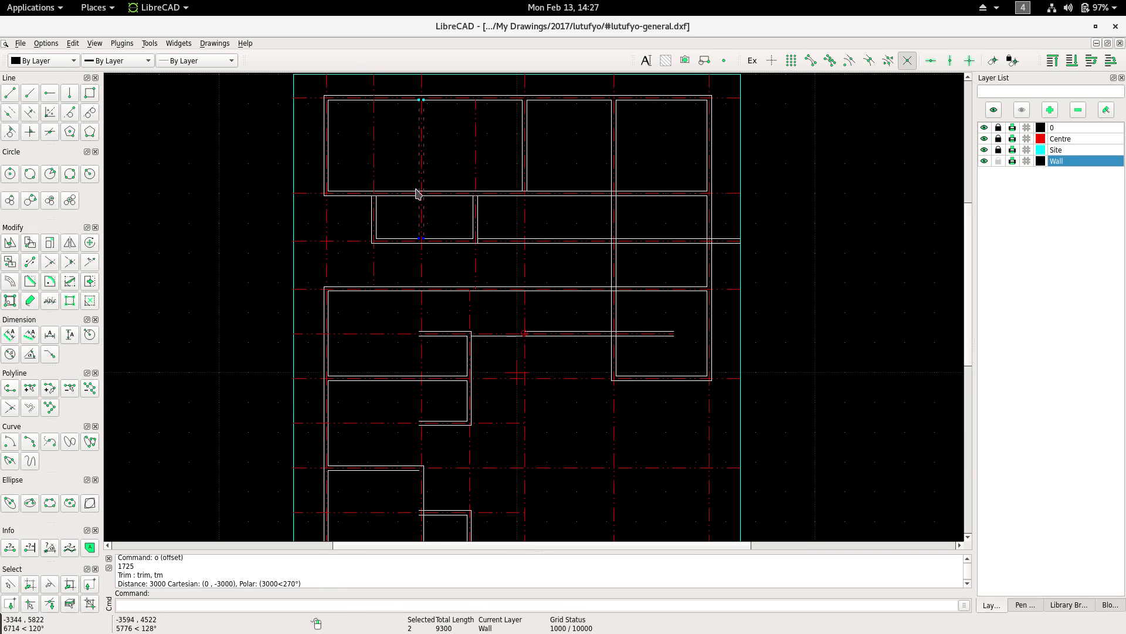
{"action": "middle_click_drag", "start_coordinate": [412, 194], "coordinate": [422, 226]}
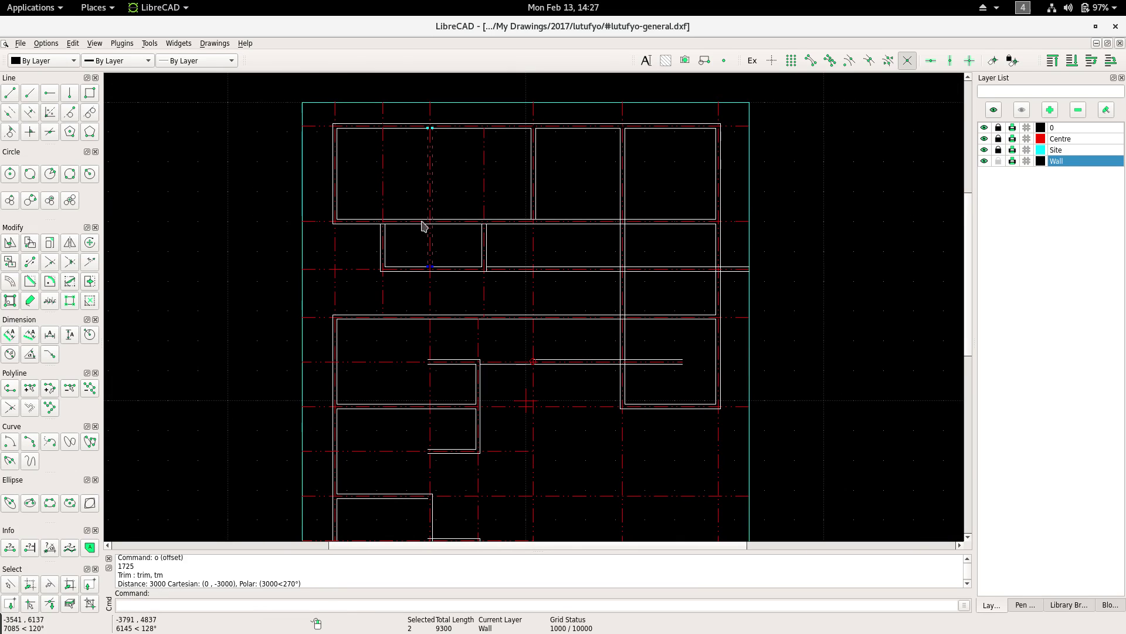
{"action": "right_click", "coordinate": [447, 147]}
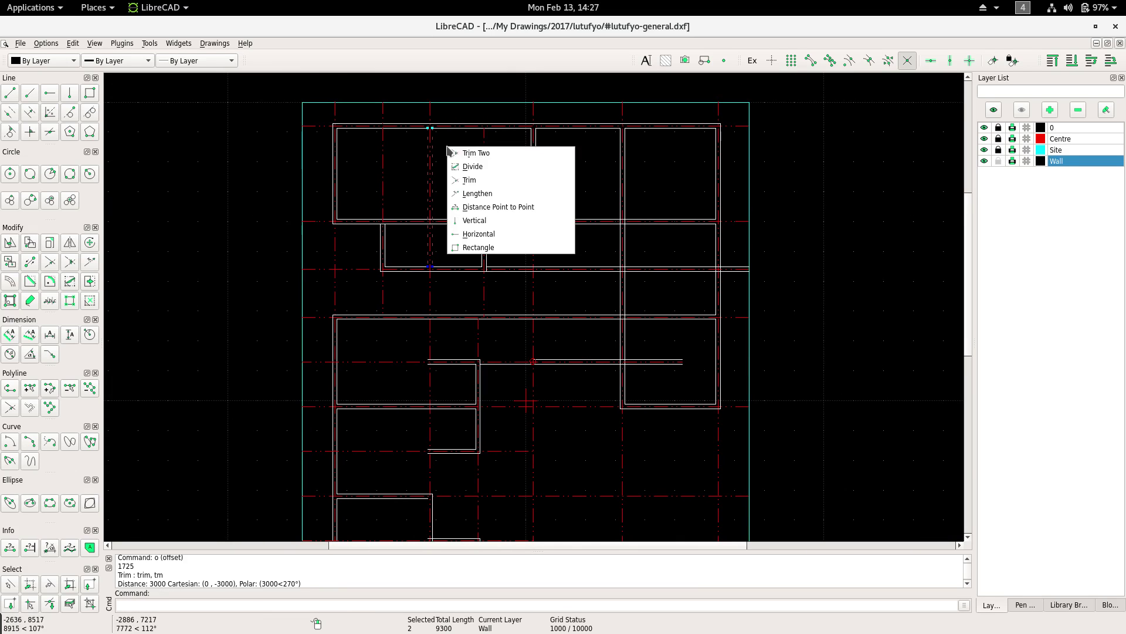
{"action": "left_click", "coordinate": [394, 187]}
{"action": "right_click", "coordinate": [241, 179]}
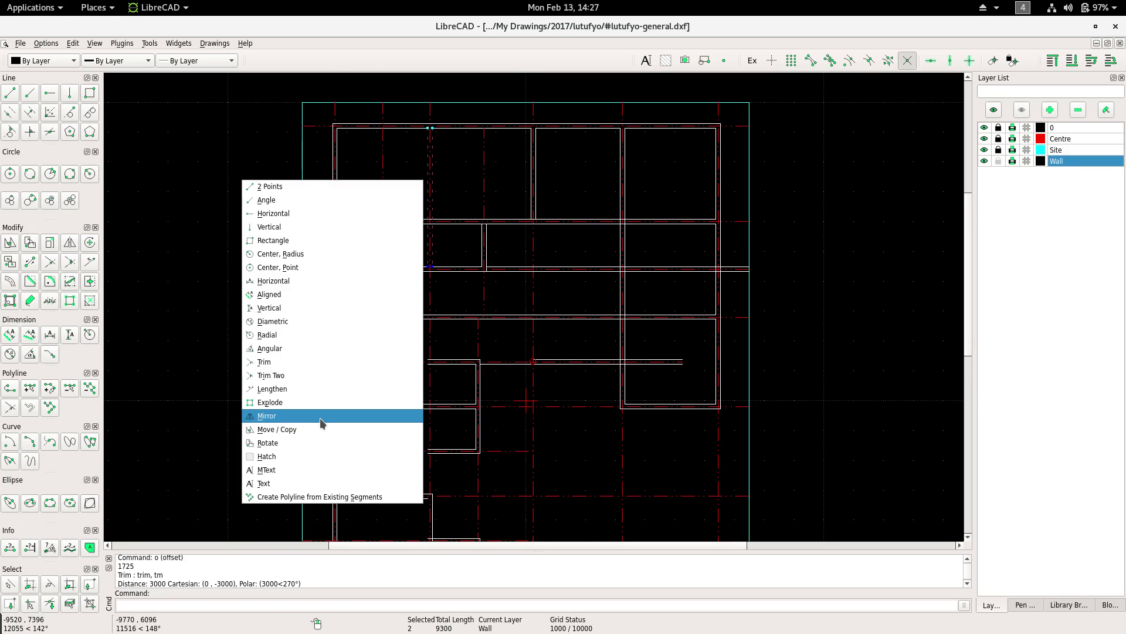
{"action": "left_click", "coordinate": [289, 429]}
{"action": "scroll", "coordinate": [412, 148], "scroll_direction": "up", "scroll_amount": 2}
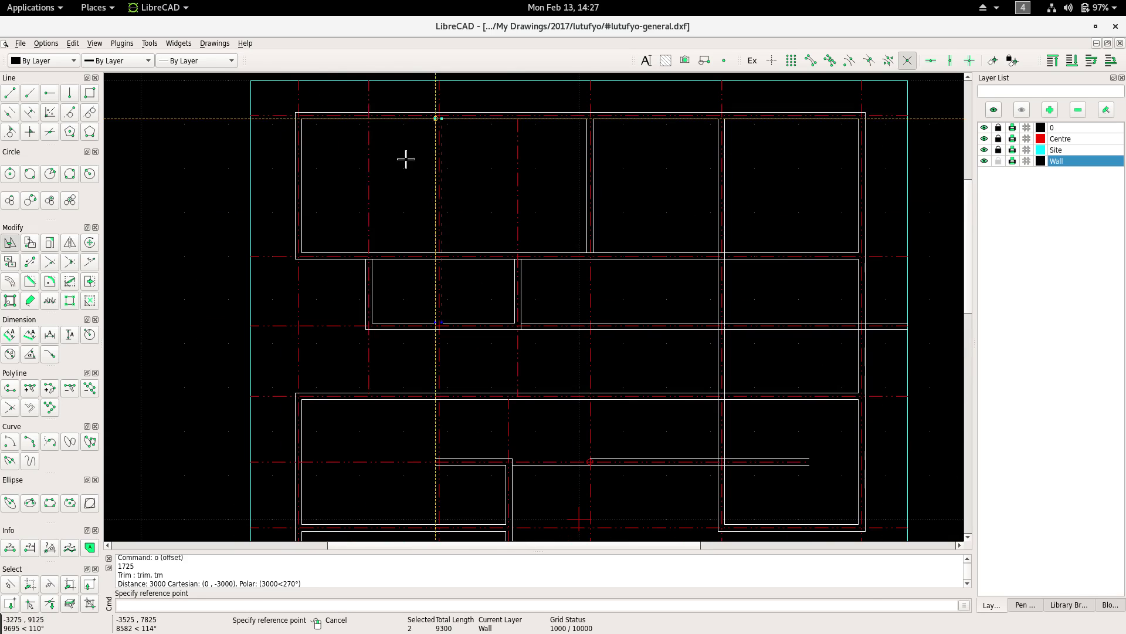
{"action": "left_click", "coordinate": [299, 115]}
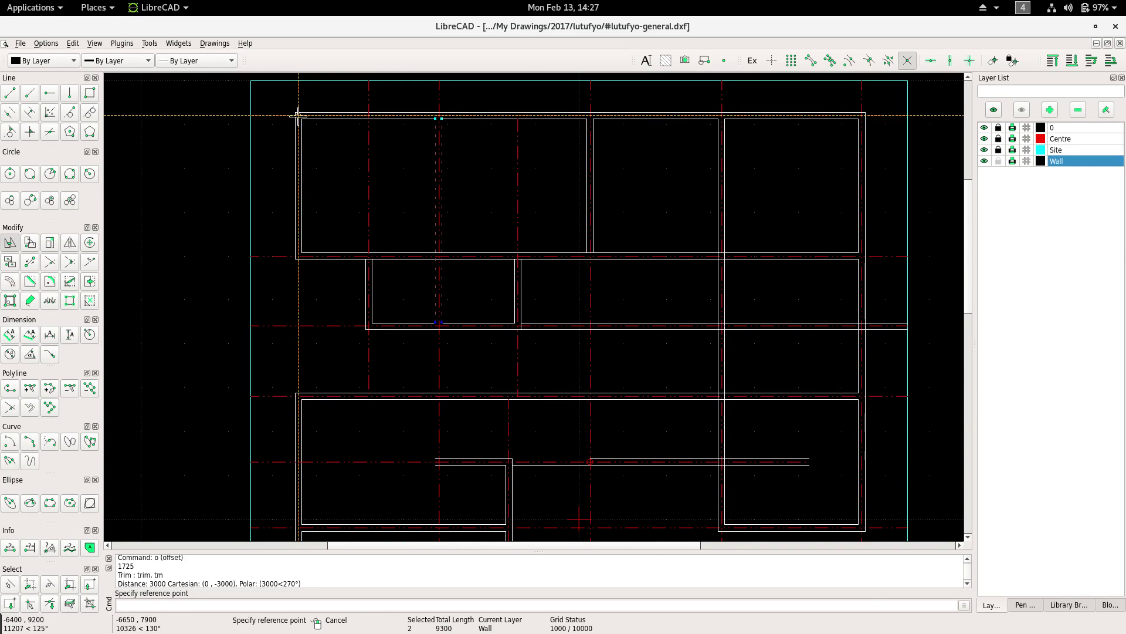
{"action": "left_click", "coordinate": [299, 396]}
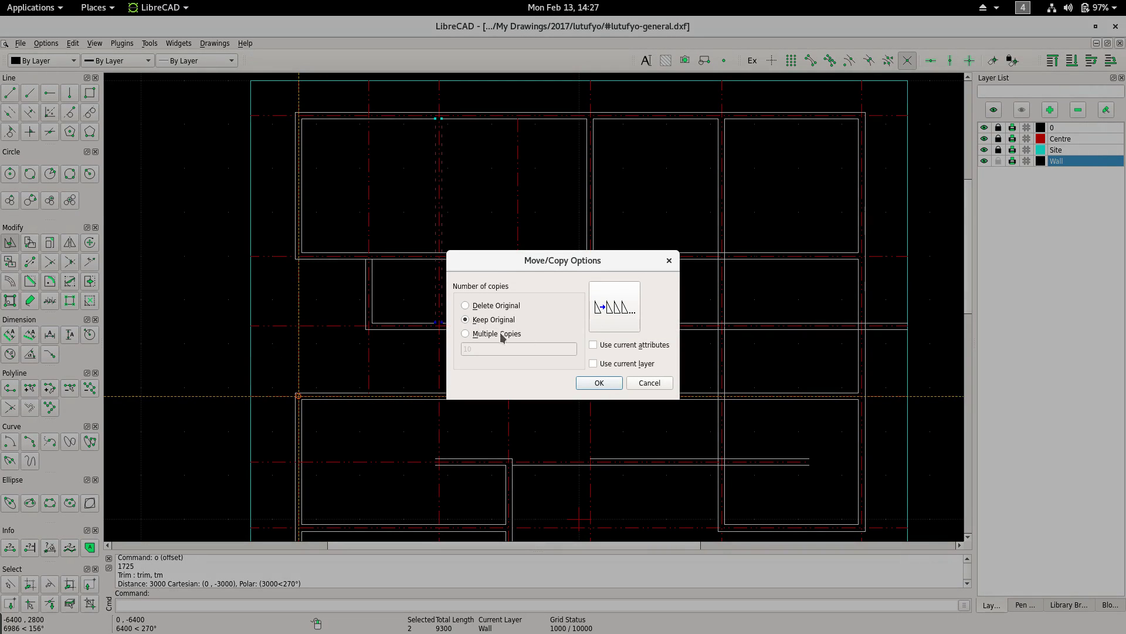
{"action": "left_click", "coordinate": [599, 383]}
{"action": "scroll", "coordinate": [452, 284], "scroll_direction": "down", "scroll_amount": 5}
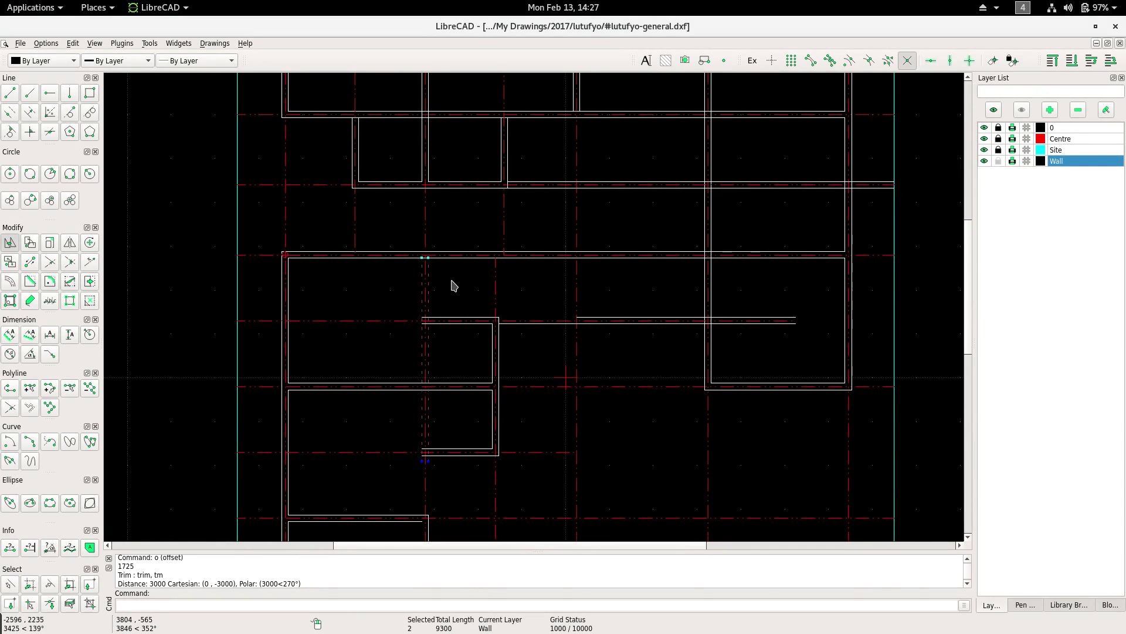
{"action": "scroll", "coordinate": [462, 253], "scroll_direction": "up", "scroll_amount": 1}
{"action": "scroll", "coordinate": [463, 253], "scroll_direction": "up", "scroll_amount": 1}
Trim Two the copied partition's vertical line against the horizontal wall above it.
{"action": "right_click", "coordinate": [487, 207]}
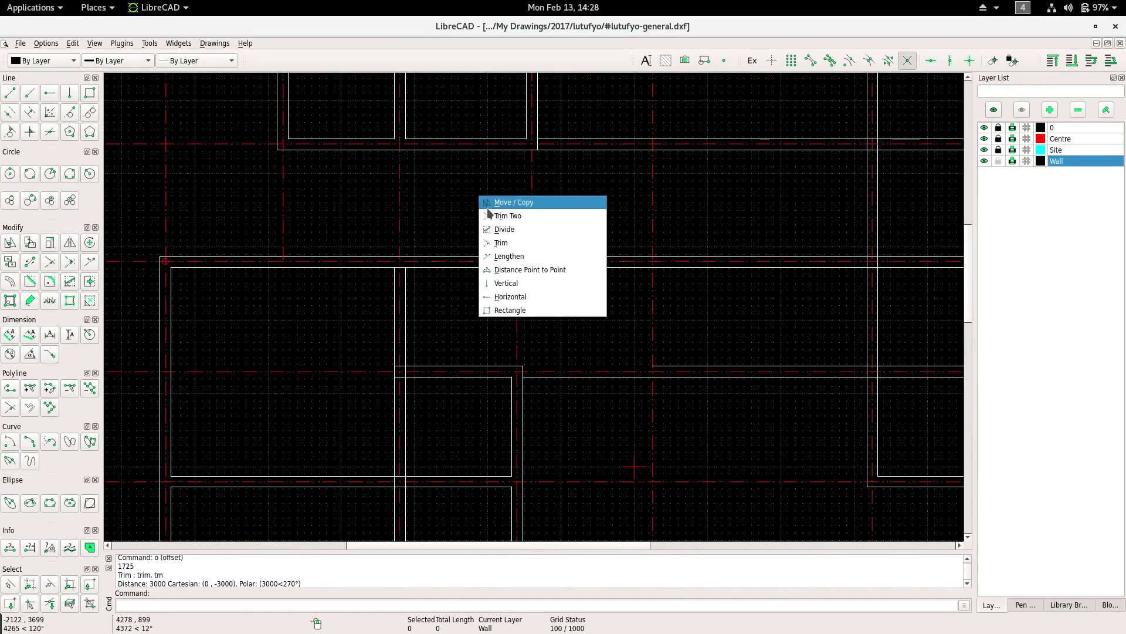
{"action": "left_click", "coordinate": [504, 229]}
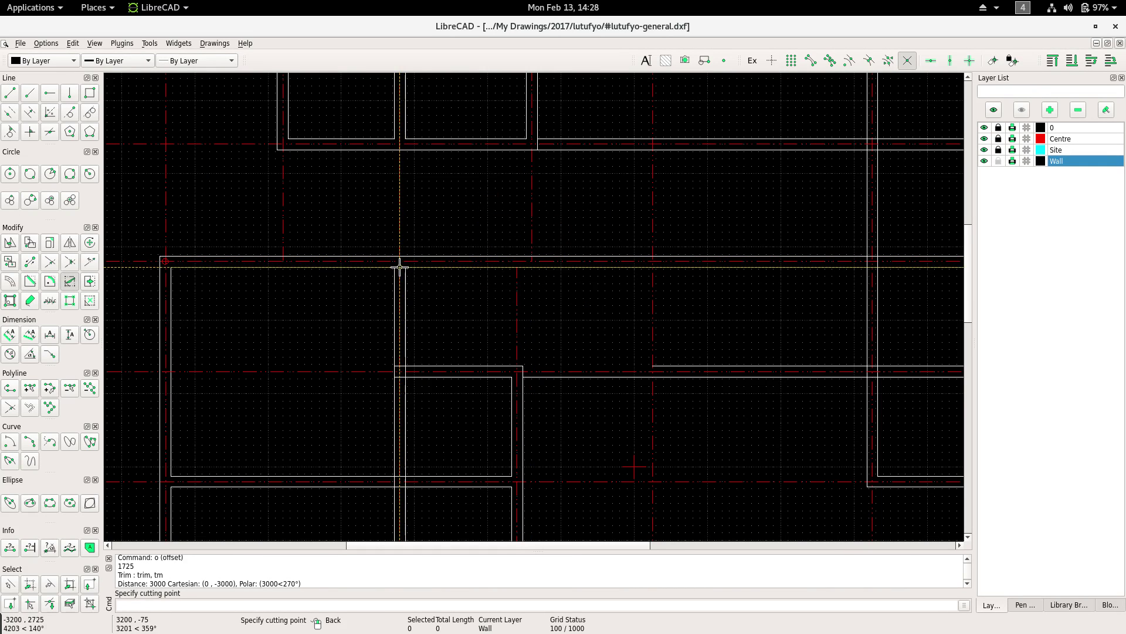
{"action": "key", "text": "Escape"}
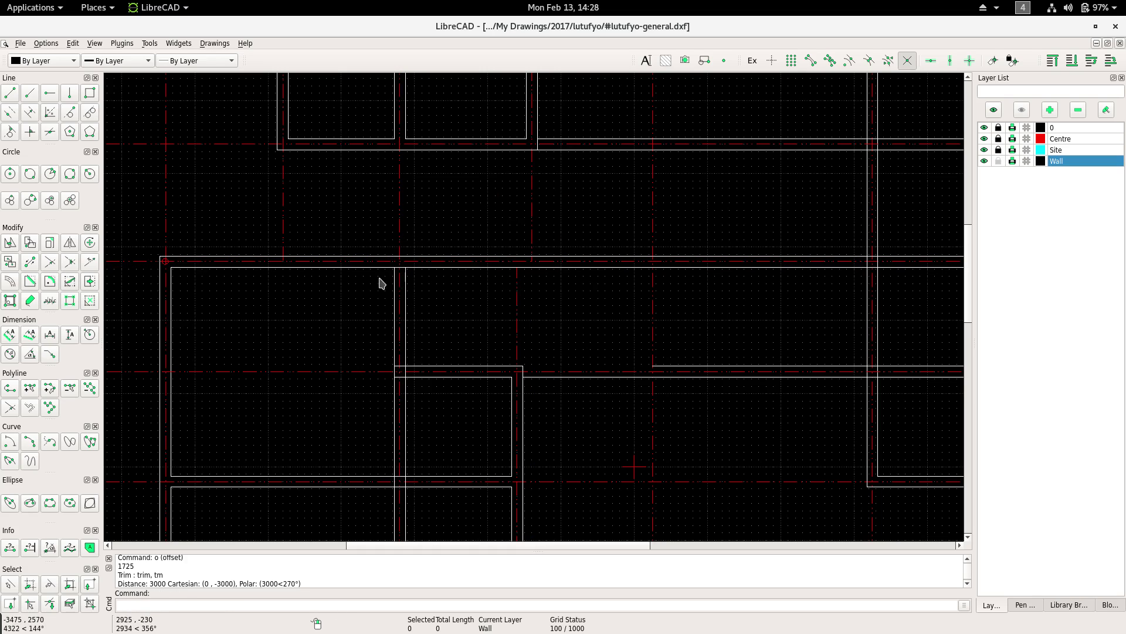
{"action": "right_click", "coordinate": [380, 283]}
{"action": "left_click", "coordinate": [406, 313]}
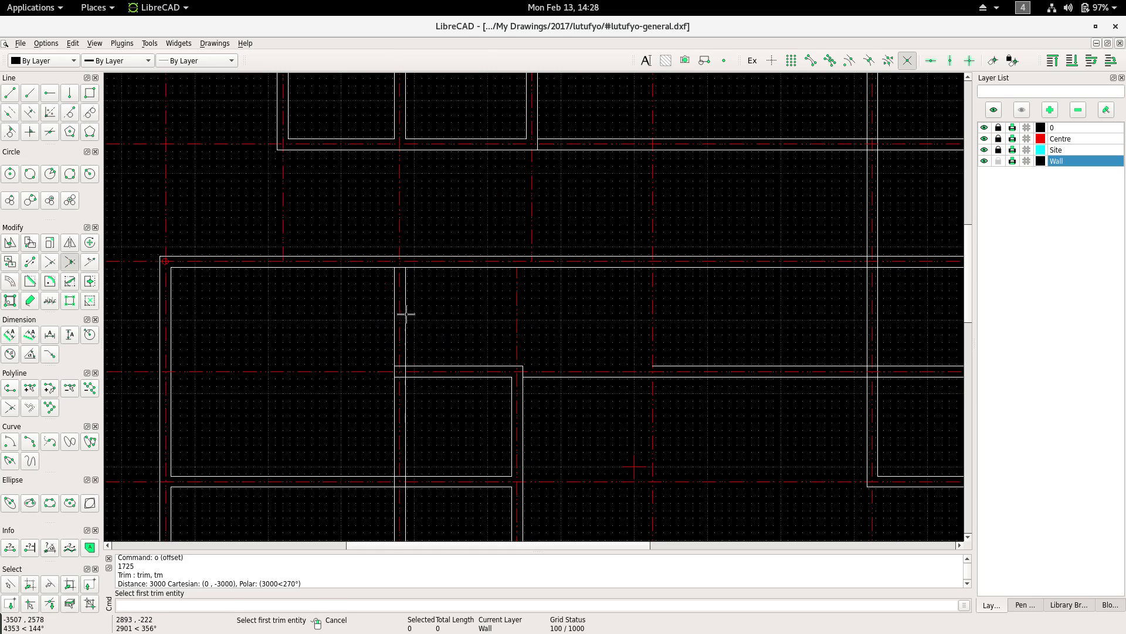
{"action": "left_click", "coordinate": [389, 271]}
{"action": "right_click", "coordinate": [395, 277]}
{"action": "left_click", "coordinate": [402, 279]}
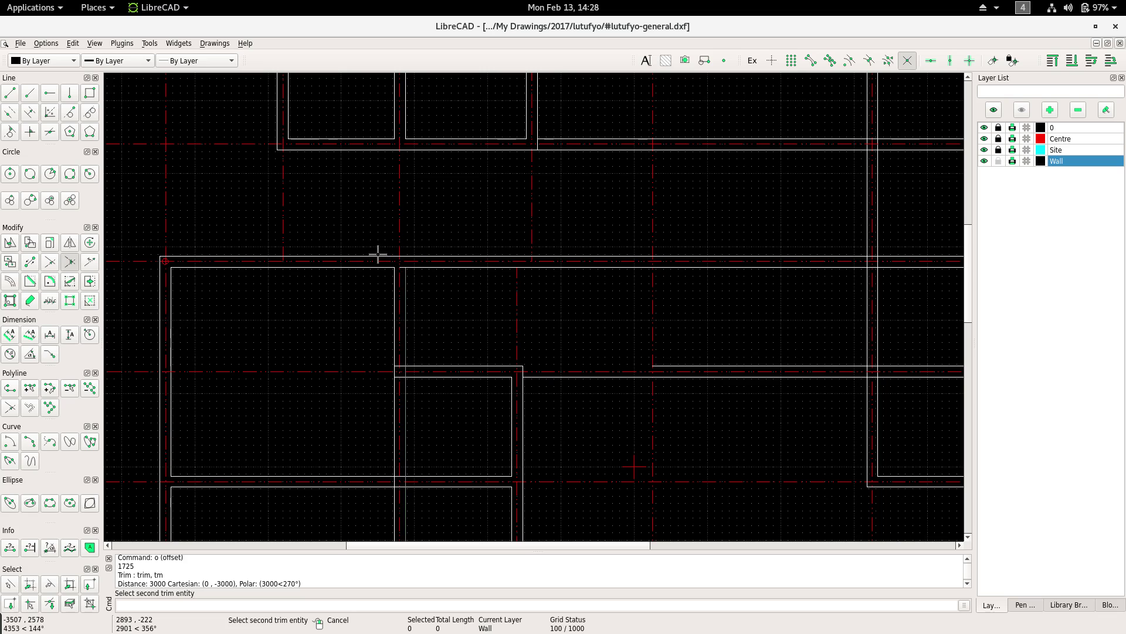
{"action": "scroll", "coordinate": [405, 264], "scroll_direction": "down", "scroll_amount": 2}
{"action": "scroll", "coordinate": [469, 252], "scroll_direction": "down", "scroll_amount": 1}
{"action": "key", "text": "Escape"}
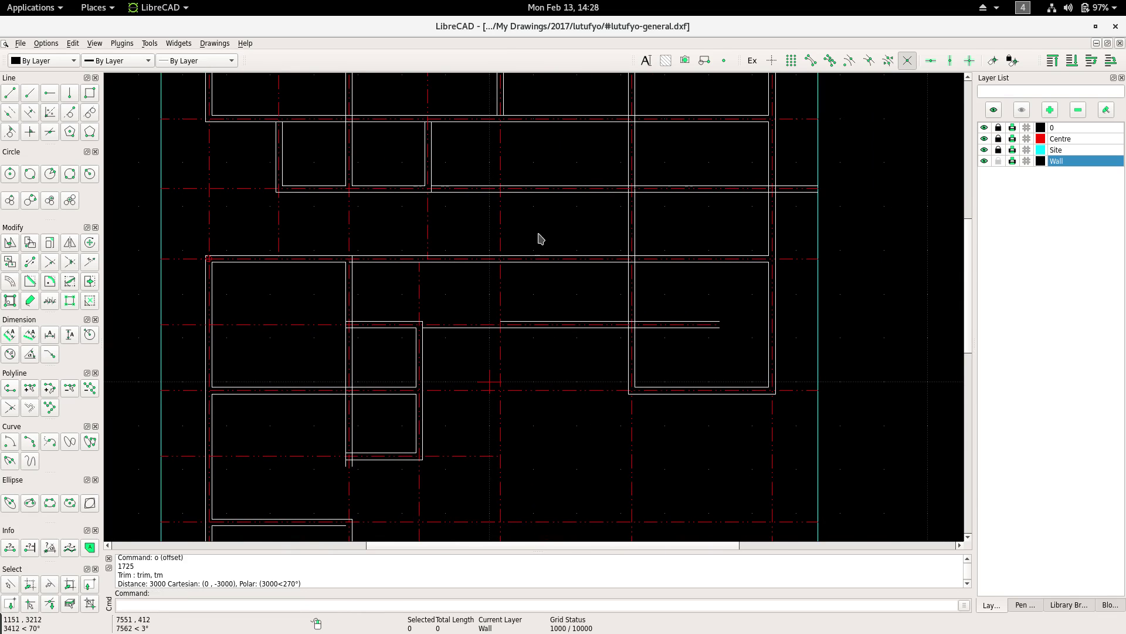
Trim the lower block's horizontal wall line back to the vertical centre line.
{"action": "right_click", "coordinate": [539, 223]}
{"action": "left_click", "coordinate": [564, 271]}
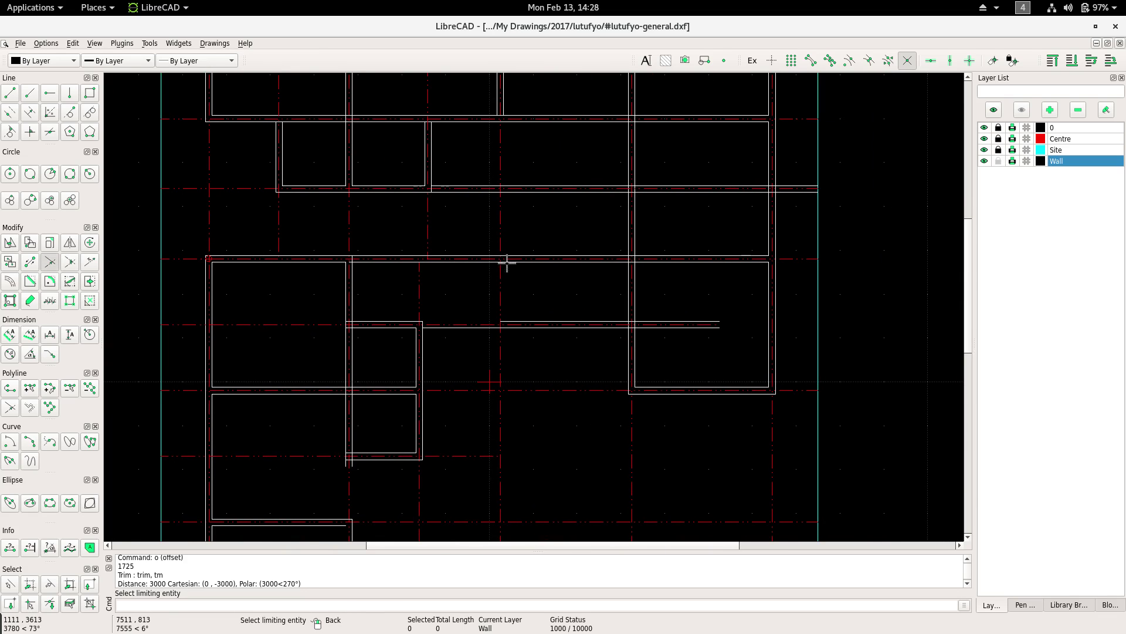
{"action": "left_click", "coordinate": [466, 257]}
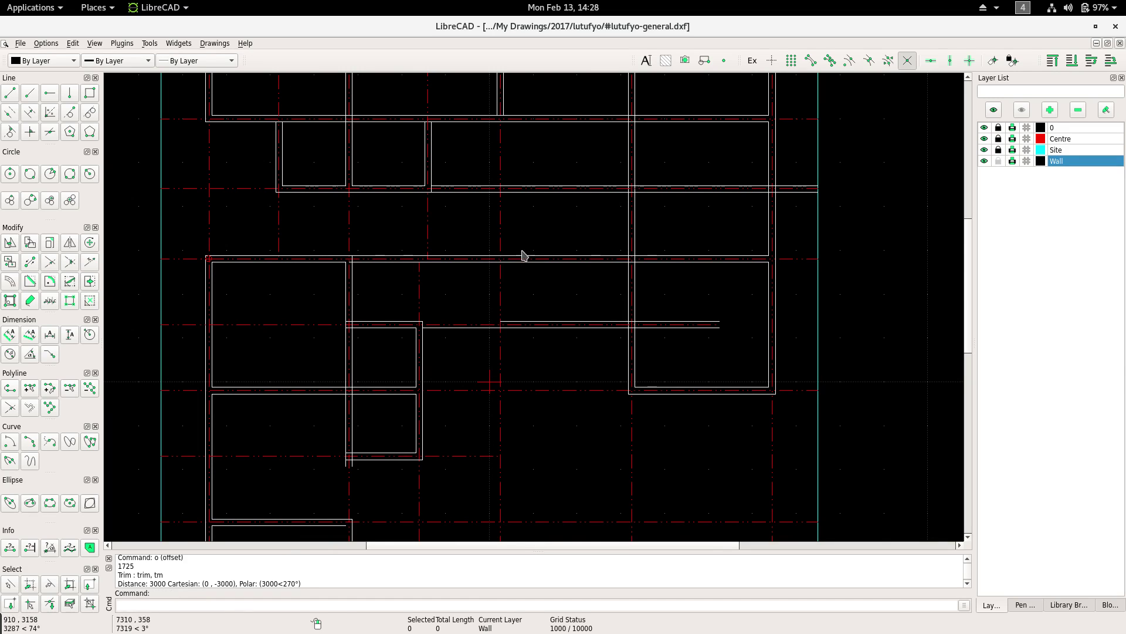
{"action": "right_click", "coordinate": [516, 231]}
{"action": "left_click", "coordinate": [531, 235]}
{"action": "left_click", "coordinate": [502, 248]}
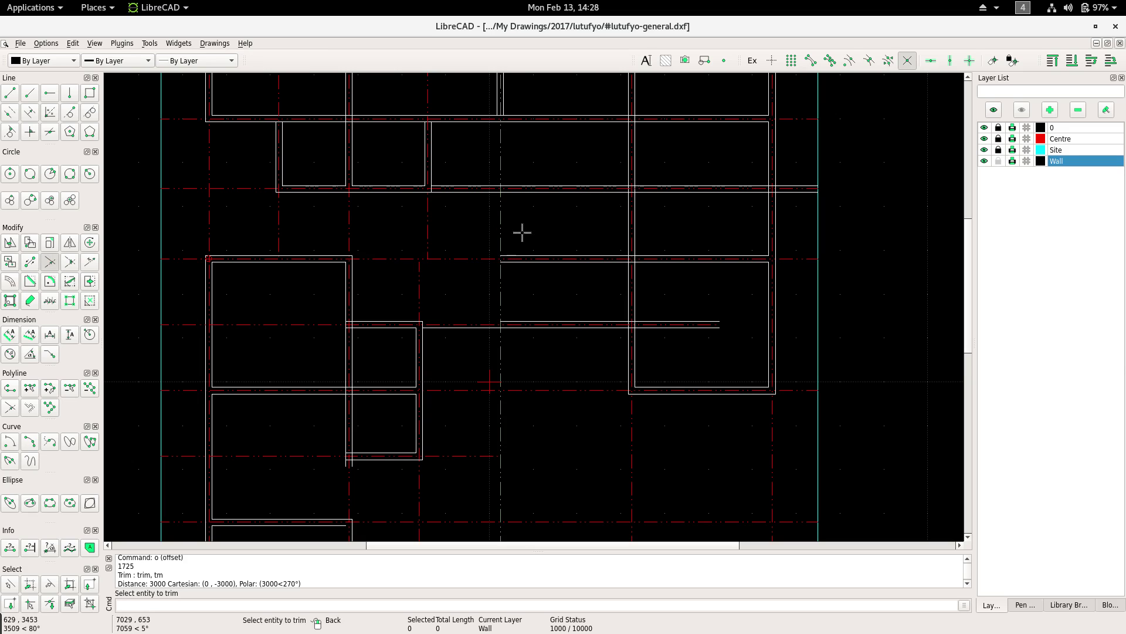
{"action": "right_click", "coordinate": [522, 232]}
Exit the trim command after a restarted attempt and pan the plan up-left.
{"action": "scroll", "coordinate": [528, 253], "scroll_direction": "down", "scroll_amount": 2}
{"action": "right_click", "coordinate": [534, 287]}
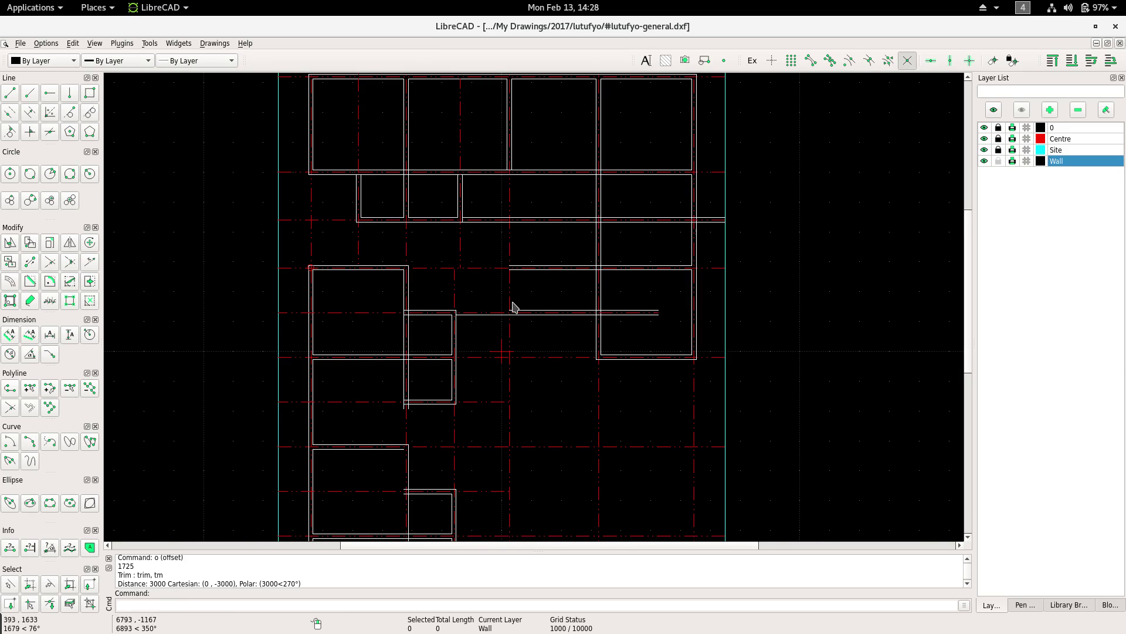
{"action": "scroll", "coordinate": [515, 304], "scroll_direction": "up", "scroll_amount": 4}
{"action": "right_click", "coordinate": [523, 277]}
{"action": "left_click", "coordinate": [543, 283]}
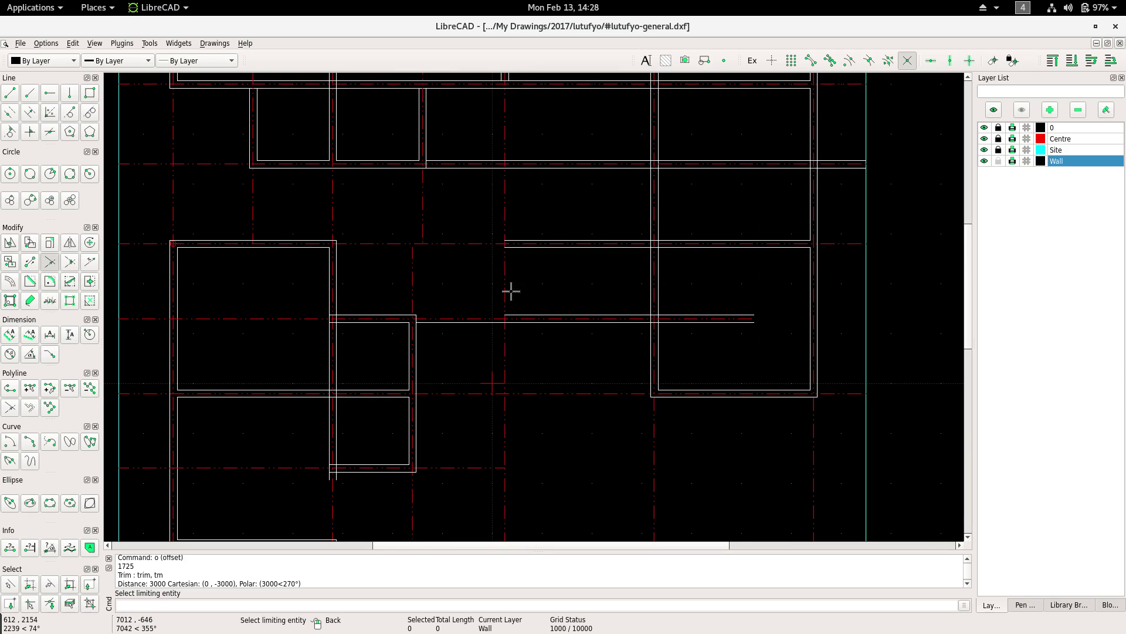
{"action": "right_click", "coordinate": [525, 294]}
{"action": "scroll", "coordinate": [526, 297], "scroll_direction": "down", "scroll_amount": 3}
{"action": "right_click", "coordinate": [500, 305]}
{"action": "scroll", "coordinate": [484, 320], "scroll_direction": "down", "scroll_amount": 2}
{"action": "middle_click_drag", "start_coordinate": [484, 320], "coordinate": [432, 215]}
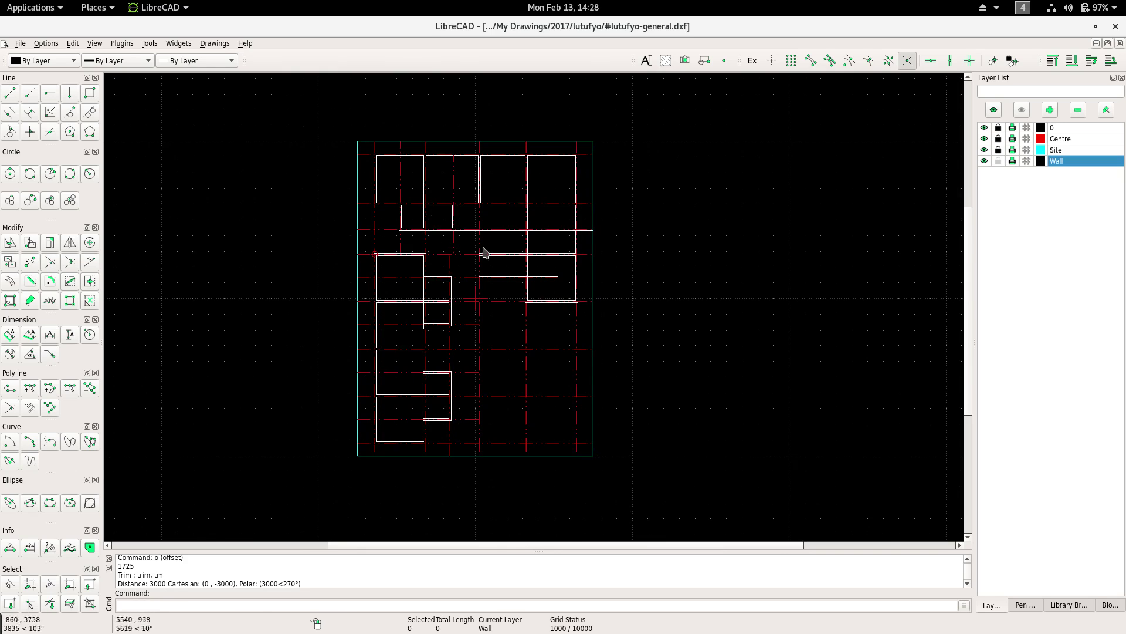
Start an offset with a distance of 3000.
{"action": "scroll", "coordinate": [486, 249], "scroll_direction": "up", "scroll_amount": 3}
{"action": "scroll", "coordinate": [538, 266], "scroll_direction": "up", "scroll_amount": 1}
{"action": "middle_click", "coordinate": [542, 249]}
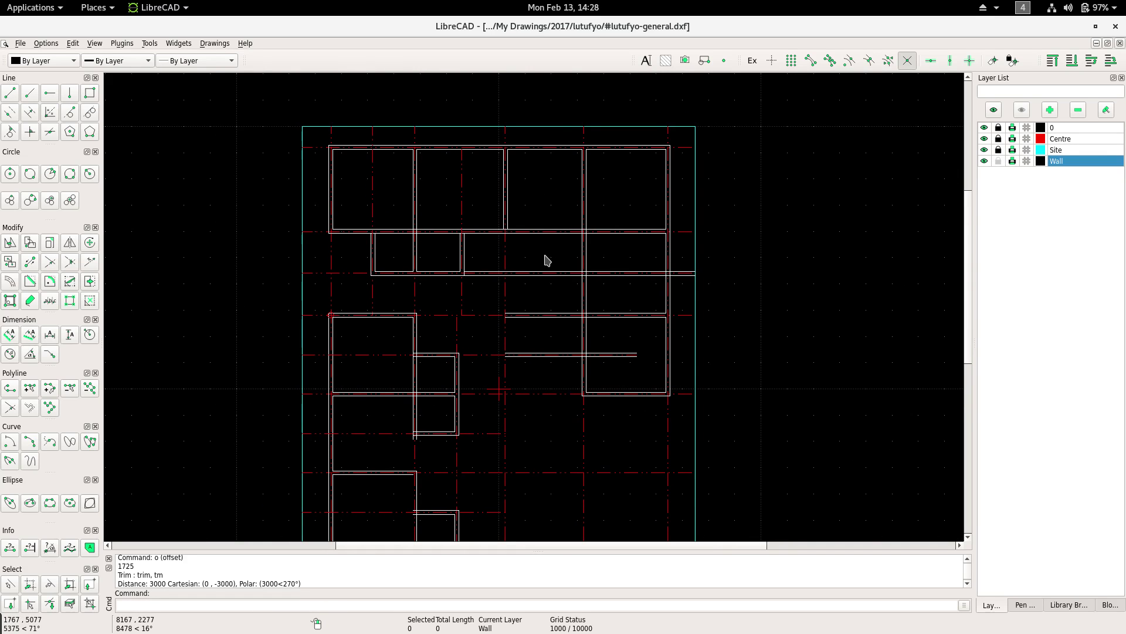
{"action": "type", "text": "o"}
{"action": "key", "text": "Return"}
{"action": "type", "text": "3000"}
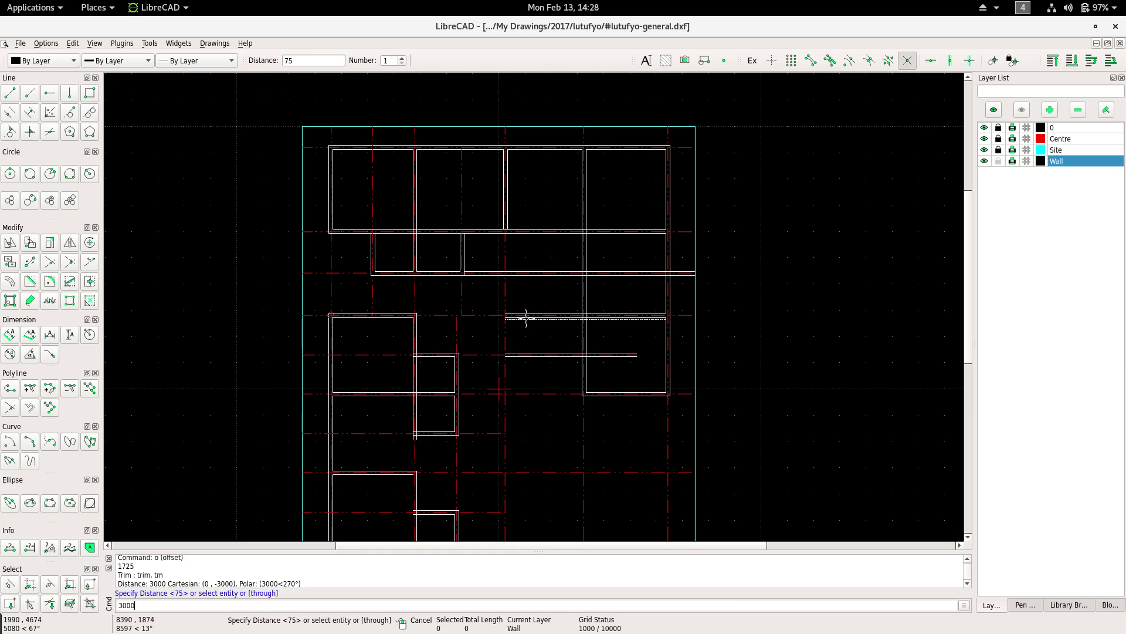
{"action": "key", "text": "Return"}
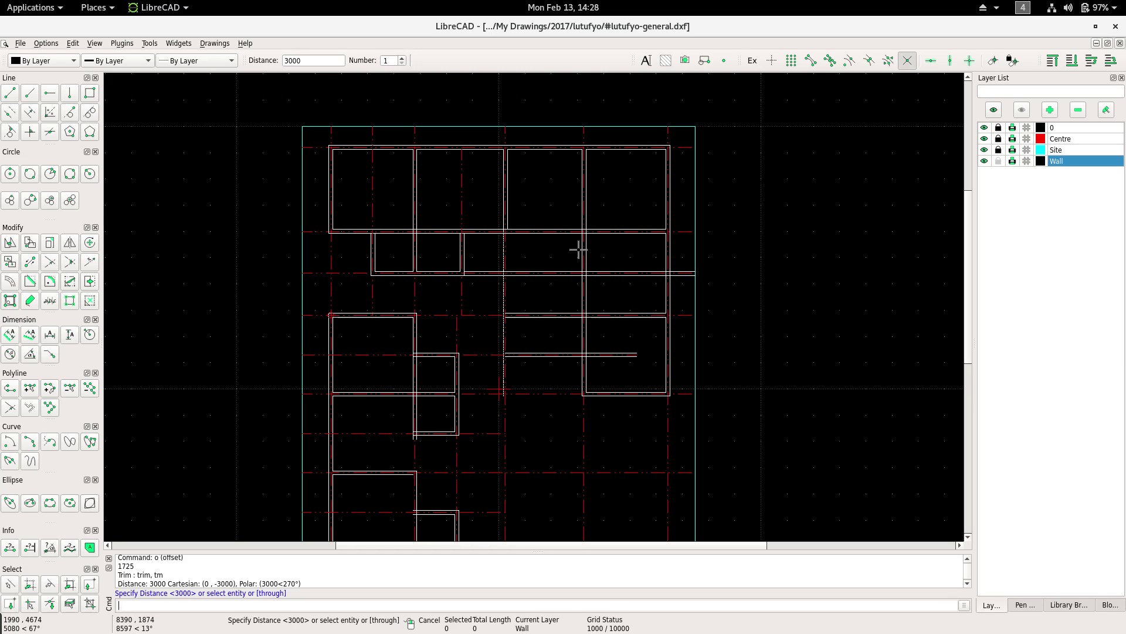
Make the Centre layer current, cancel the pending offset, and zoom over the plan.
{"action": "scroll", "coordinate": [584, 289], "scroll_direction": "up", "scroll_amount": 2}
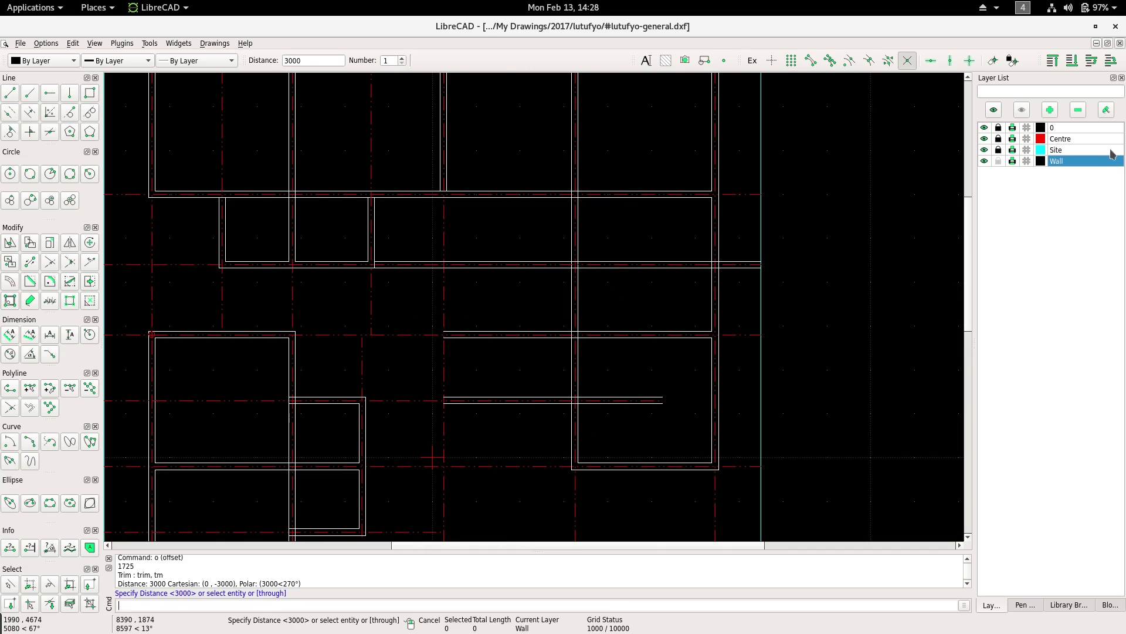
{"action": "left_click", "coordinate": [1061, 138]}
{"action": "scroll", "coordinate": [532, 313], "scroll_direction": "up", "scroll_amount": 2}
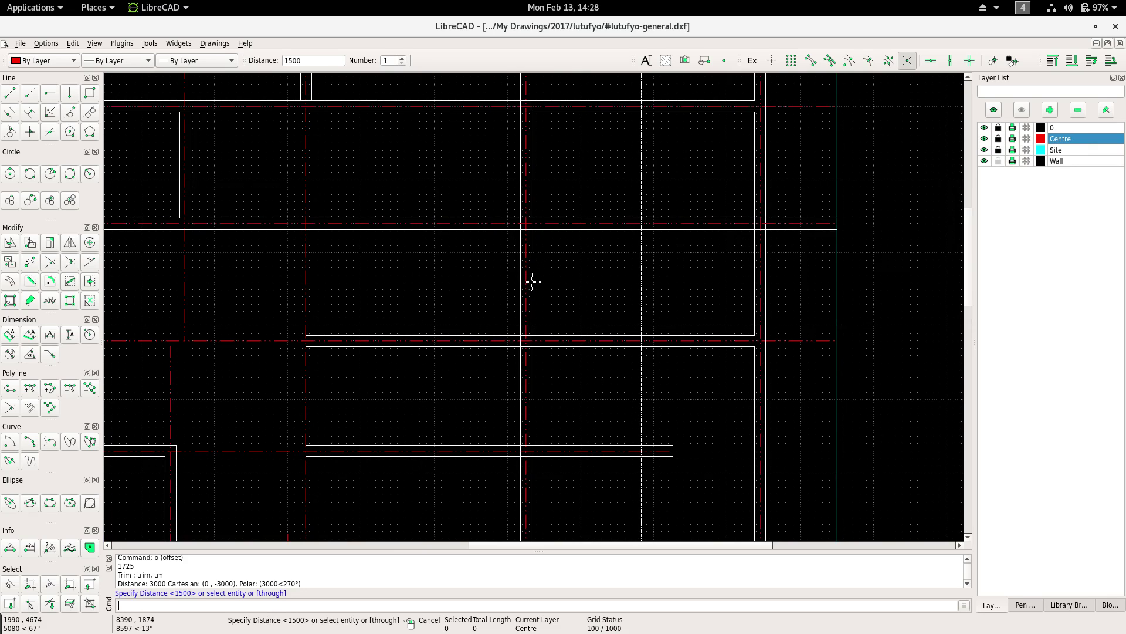
{"action": "key", "text": "Escape"}
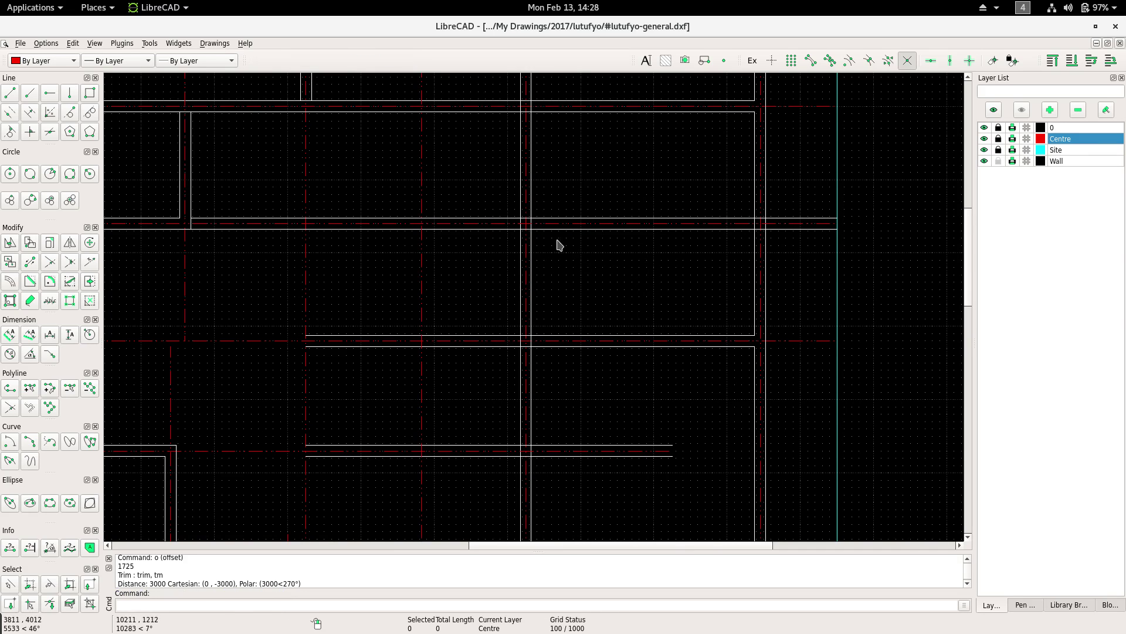
{"action": "scroll", "coordinate": [522, 265], "scroll_direction": "up", "scroll_amount": 2}
{"action": "scroll", "coordinate": [517, 274], "scroll_direction": "down", "scroll_amount": 1}
{"action": "scroll", "coordinate": [508, 281], "scroll_direction": "down", "scroll_amount": 1}
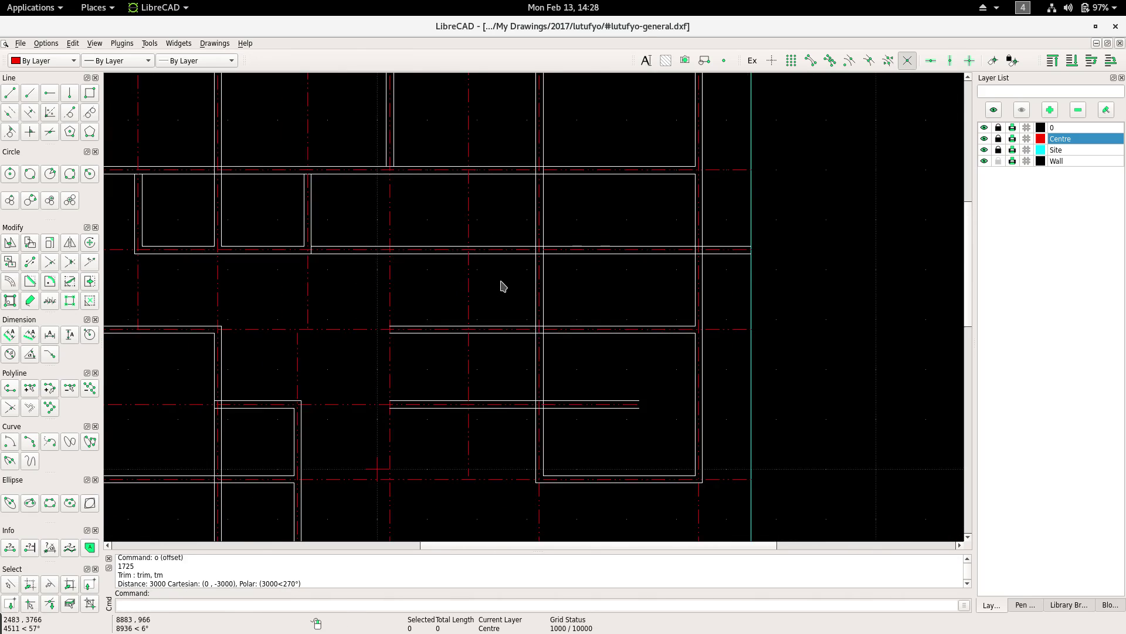
{"action": "scroll", "coordinate": [502, 284], "scroll_direction": "up", "scroll_amount": 1}
Measure the distance between two wall intersections, reading 1425 horizontally.
{"action": "left_click", "coordinate": [10, 547]}
{"action": "scroll", "coordinate": [573, 241], "scroll_direction": "up", "scroll_amount": 1}
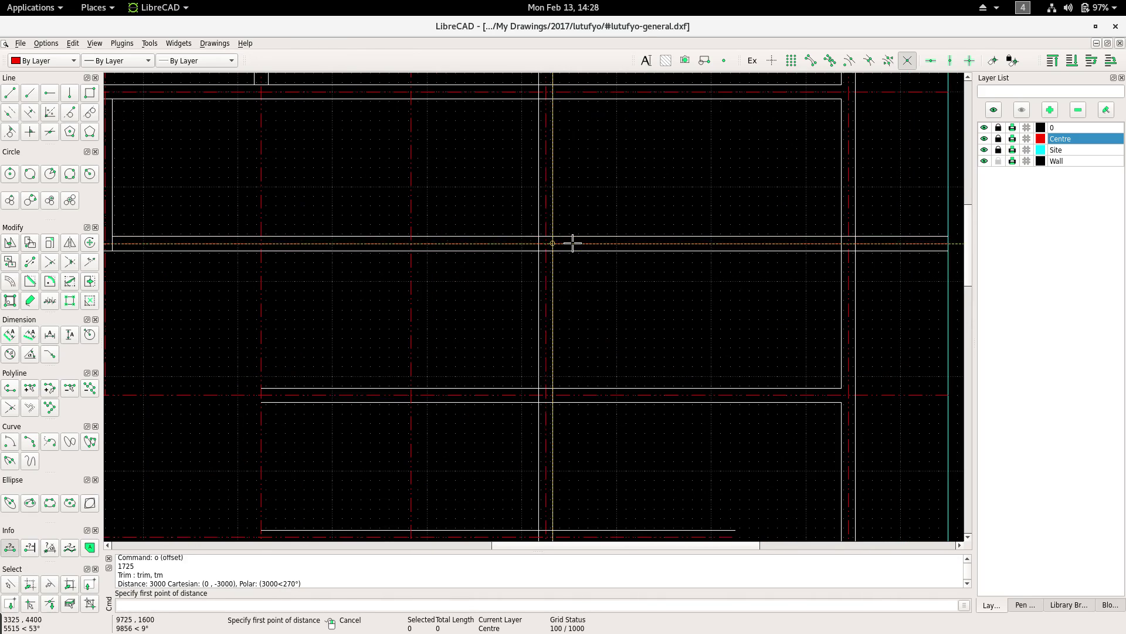
{"action": "left_click", "coordinate": [545, 243]}
{"action": "left_click", "coordinate": [409, 243]}
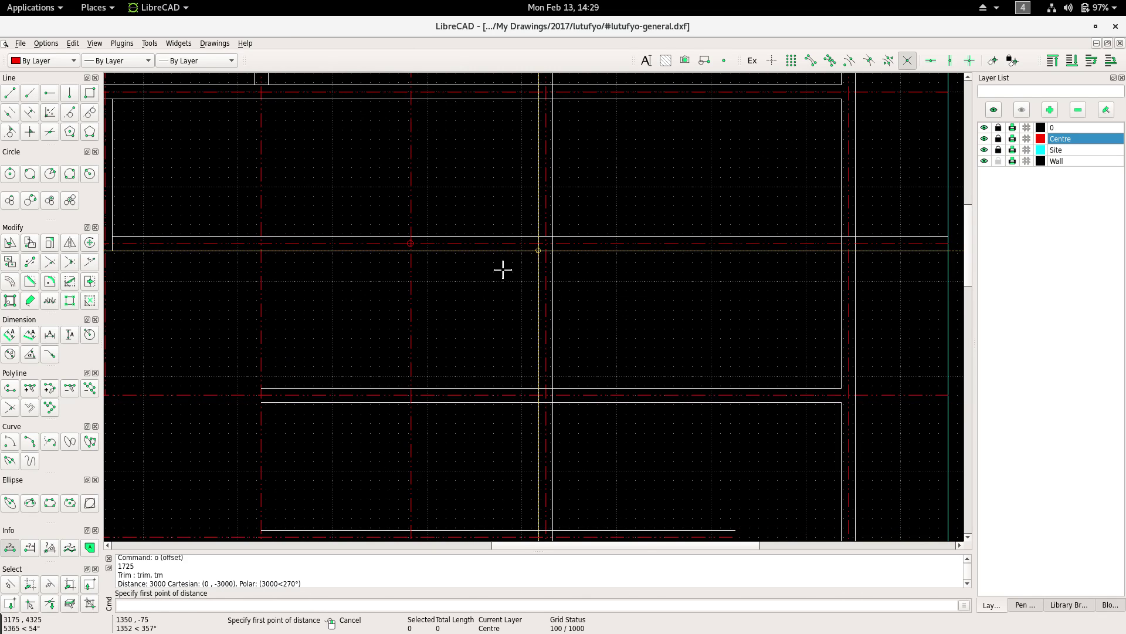
{"action": "left_click", "coordinate": [546, 243]}
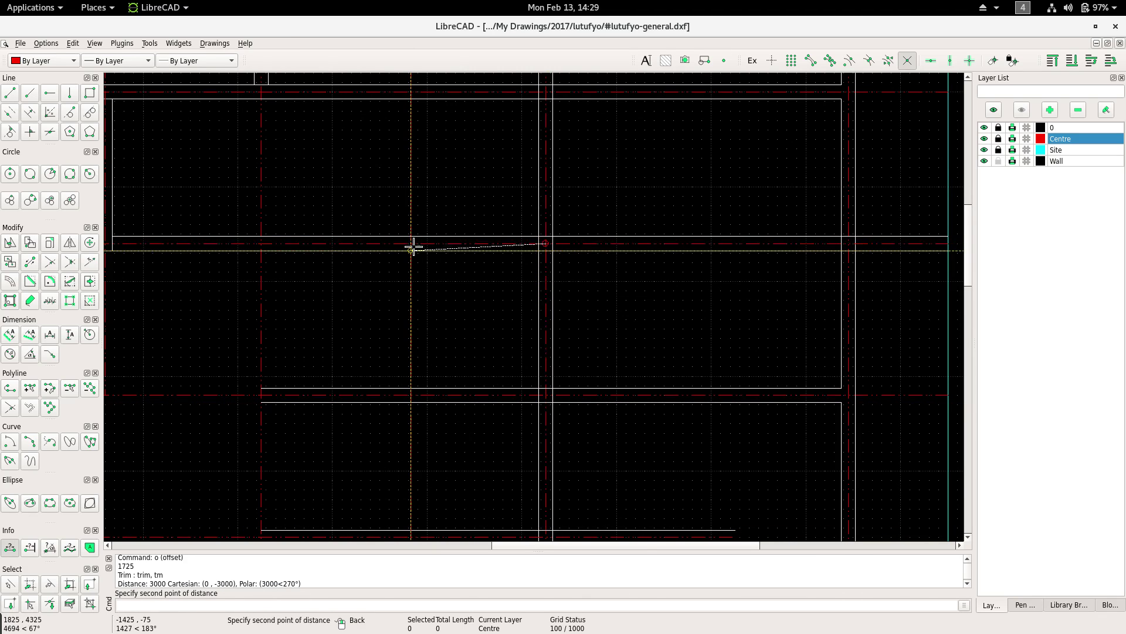
{"action": "right_click", "coordinate": [412, 243]}
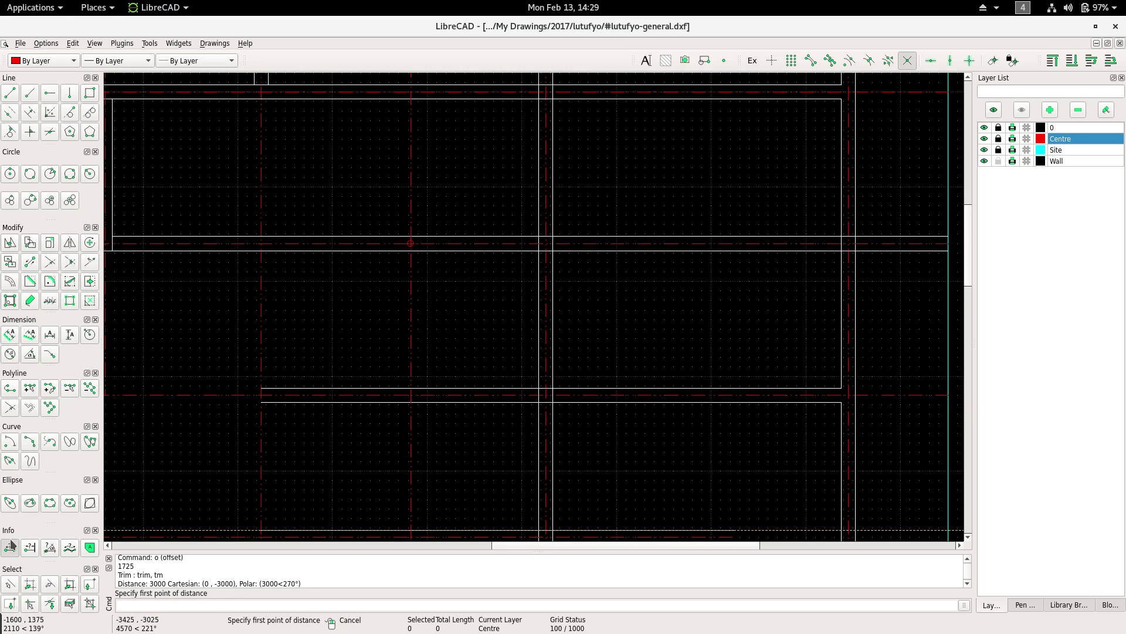
Start another measurement at a different junction, drop it, and end the distance command.
{"action": "scroll", "coordinate": [367, 329], "scroll_direction": "down", "scroll_amount": 2}
{"action": "scroll", "coordinate": [311, 354], "scroll_direction": "down", "scroll_amount": 3}
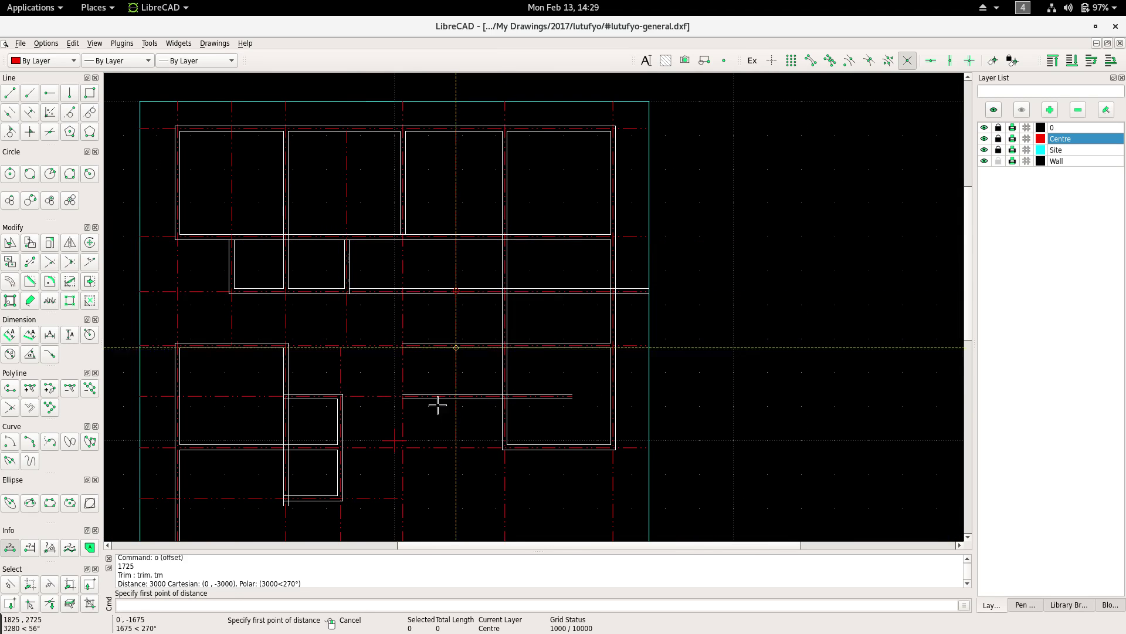
{"action": "scroll", "coordinate": [452, 434], "scroll_direction": "down", "scroll_amount": 1}
{"action": "scroll", "coordinate": [475, 411], "scroll_direction": "down", "scroll_amount": 2}
{"action": "scroll", "coordinate": [483, 382], "scroll_direction": "up", "scroll_amount": 2}
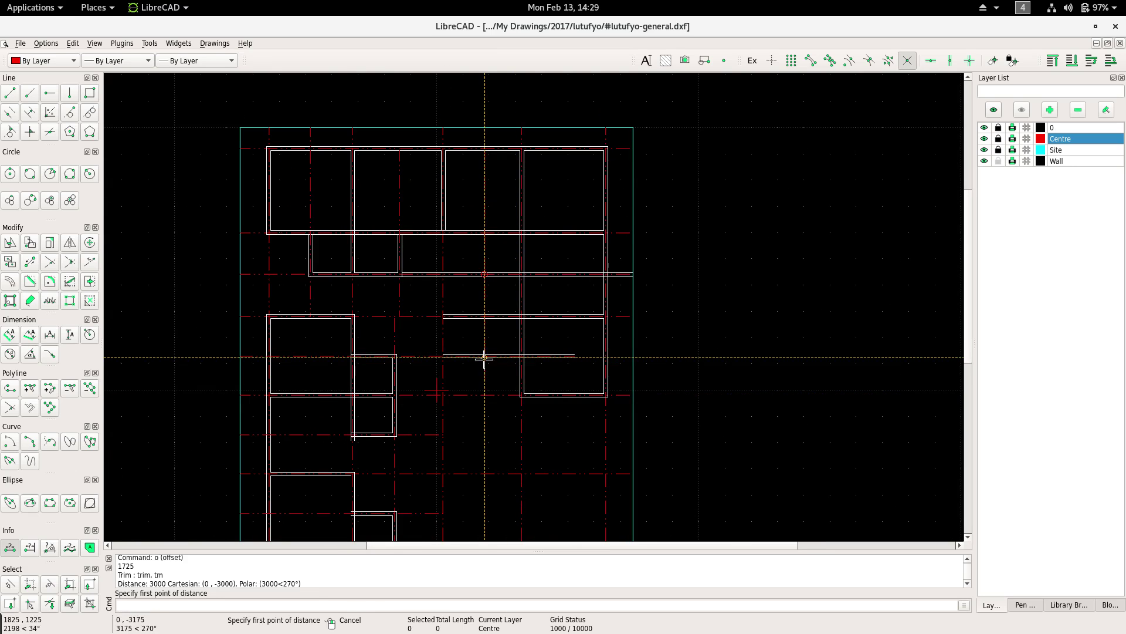
{"action": "scroll", "coordinate": [487, 352], "scroll_direction": "up", "scroll_amount": 2}
{"action": "left_click", "coordinate": [491, 323]}
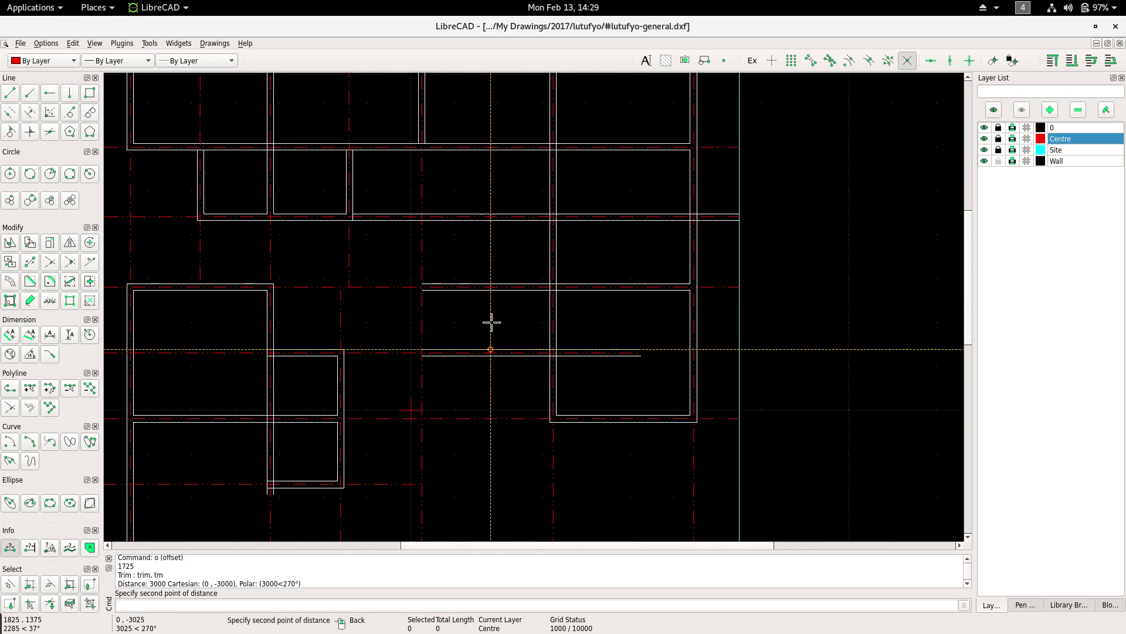
{"action": "right_click", "coordinate": [553, 349]}
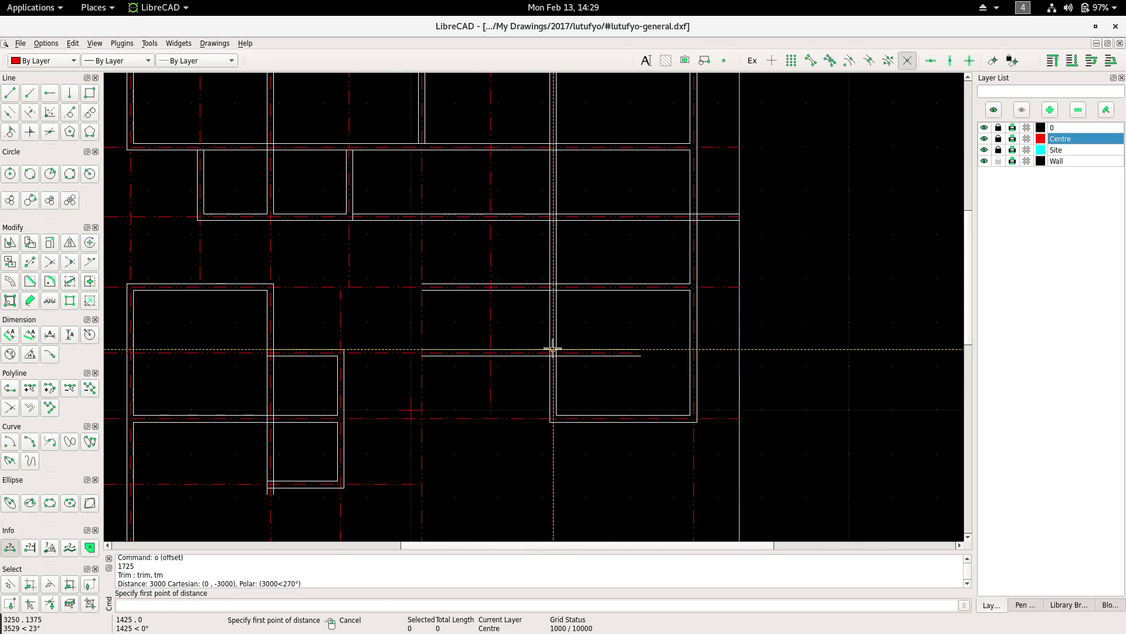
{"action": "scroll", "coordinate": [234, 569], "scroll_direction": "up", "scroll_amount": 3}
{"action": "scroll", "coordinate": [235, 569], "scroll_direction": "up", "scroll_amount": 3}
{"action": "scroll", "coordinate": [237, 568], "scroll_direction": "up", "scroll_amount": 3}
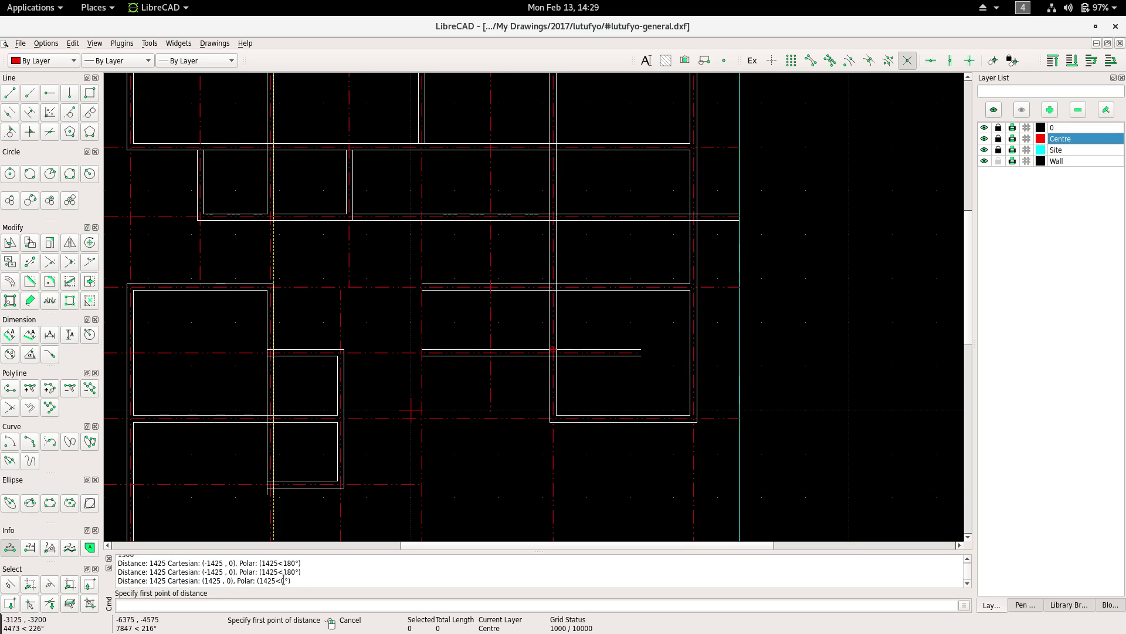
{"action": "right_click", "coordinate": [390, 392]}
{"action": "scroll", "coordinate": [382, 364], "scroll_direction": "up", "scroll_amount": 2}
{"action": "scroll", "coordinate": [477, 272], "scroll_direction": "up", "scroll_amount": 3}
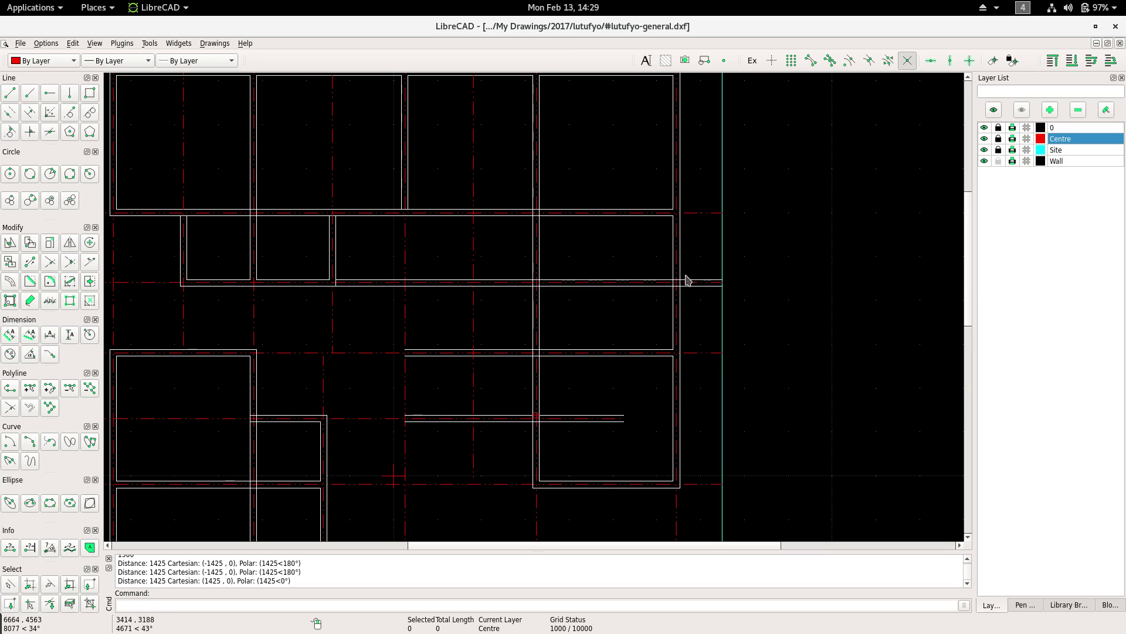
Offset the vertical centre line by 1500 to create a parallel centre line.
{"action": "left_click", "coordinate": [474, 311]}
{"action": "type", "text": "o"}
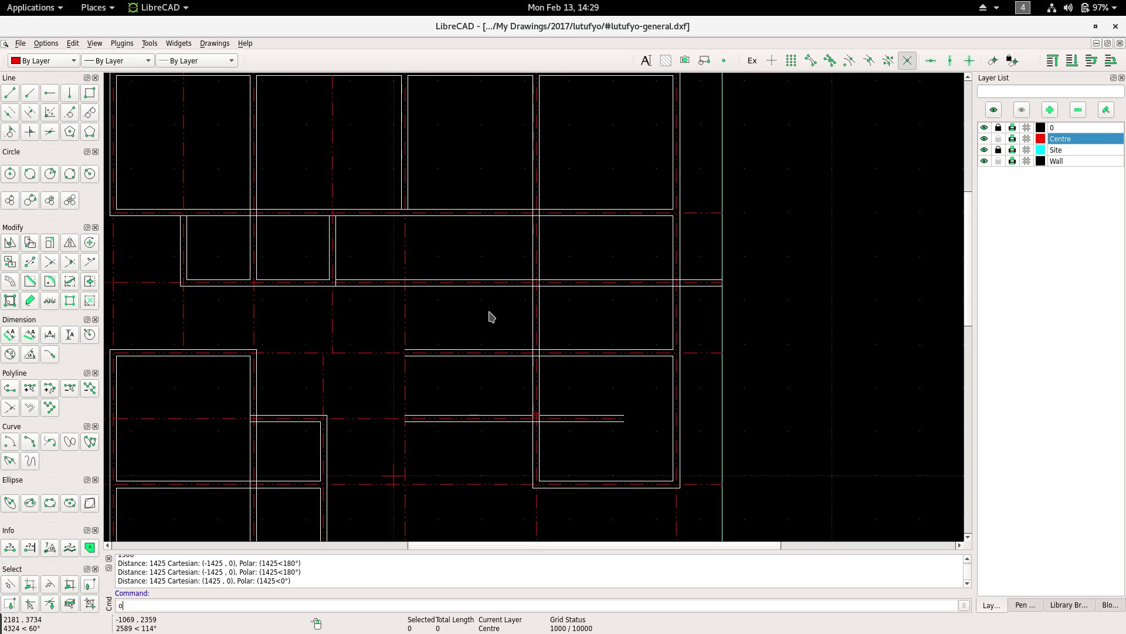
{"action": "key", "text": "Return"}
{"action": "scroll", "coordinate": [535, 324], "scroll_direction": "up", "scroll_amount": 4}
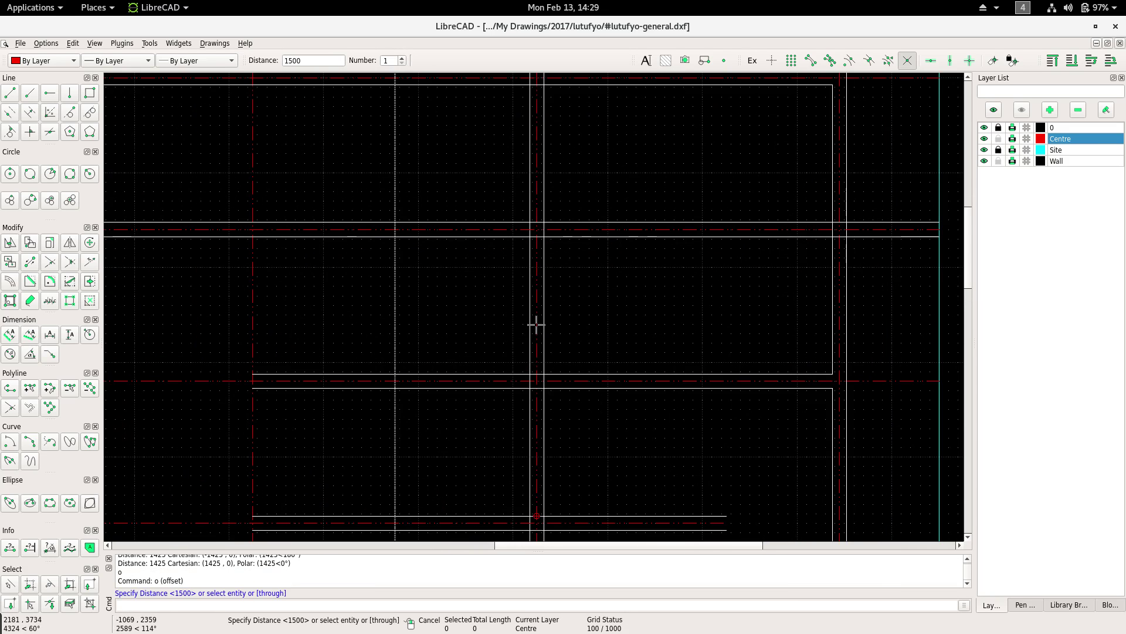
{"action": "left_click", "coordinate": [535, 324]}
{"action": "right_click", "coordinate": [453, 298]}
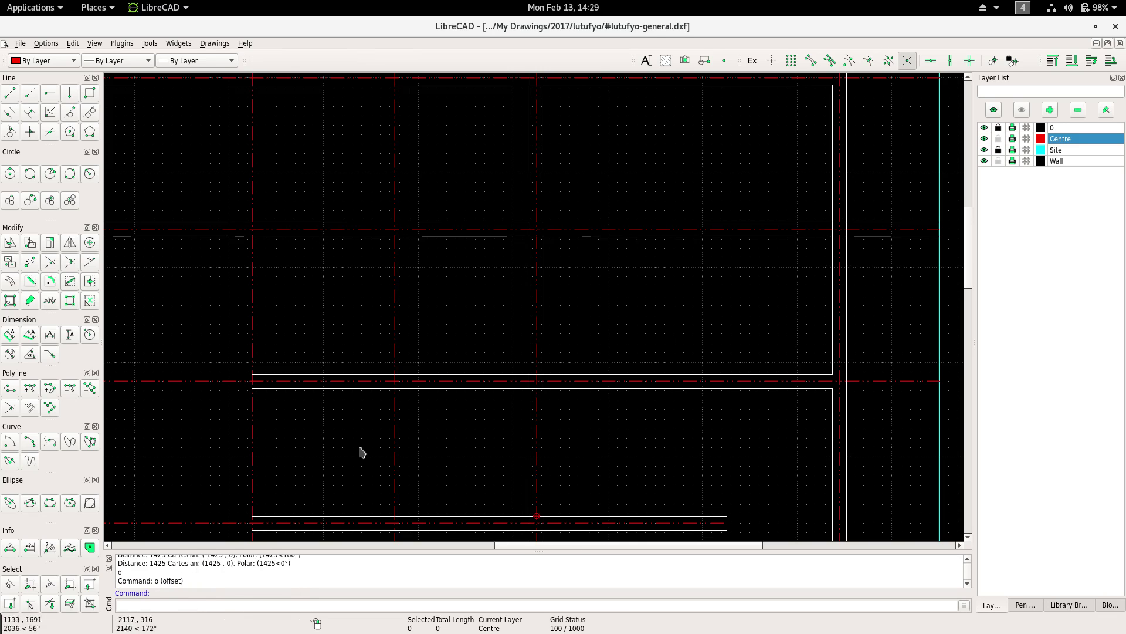
Start a second 1500 offset from the new centre line, then cancel it.
{"action": "left_click", "coordinate": [396, 333]}
{"action": "type", "text": "1500"}
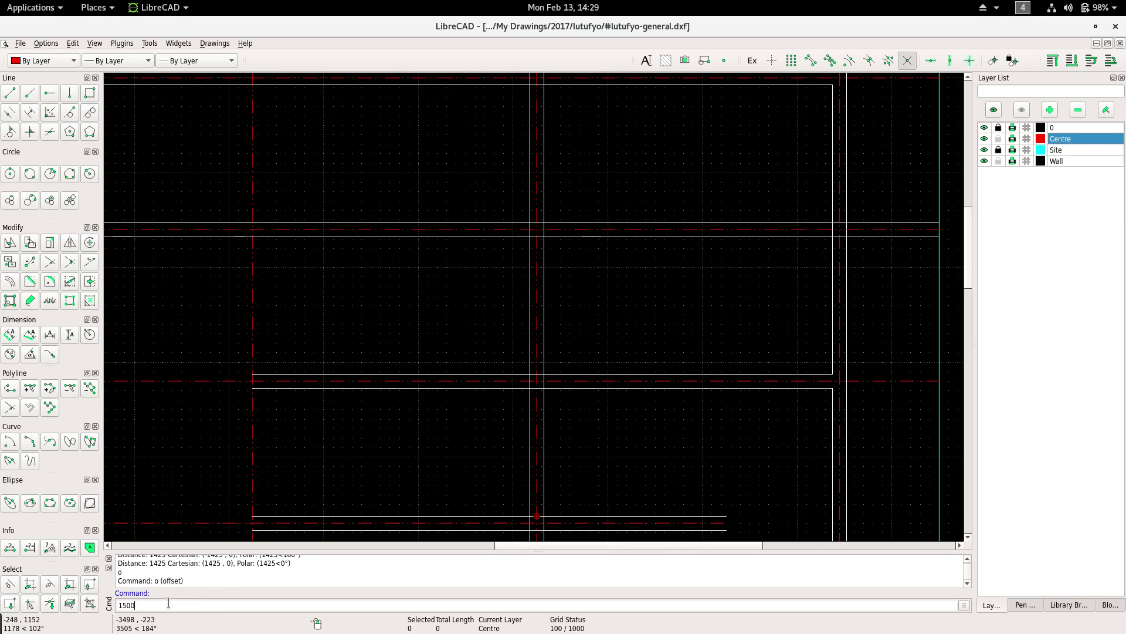
{"action": "key", "text": "Return"}
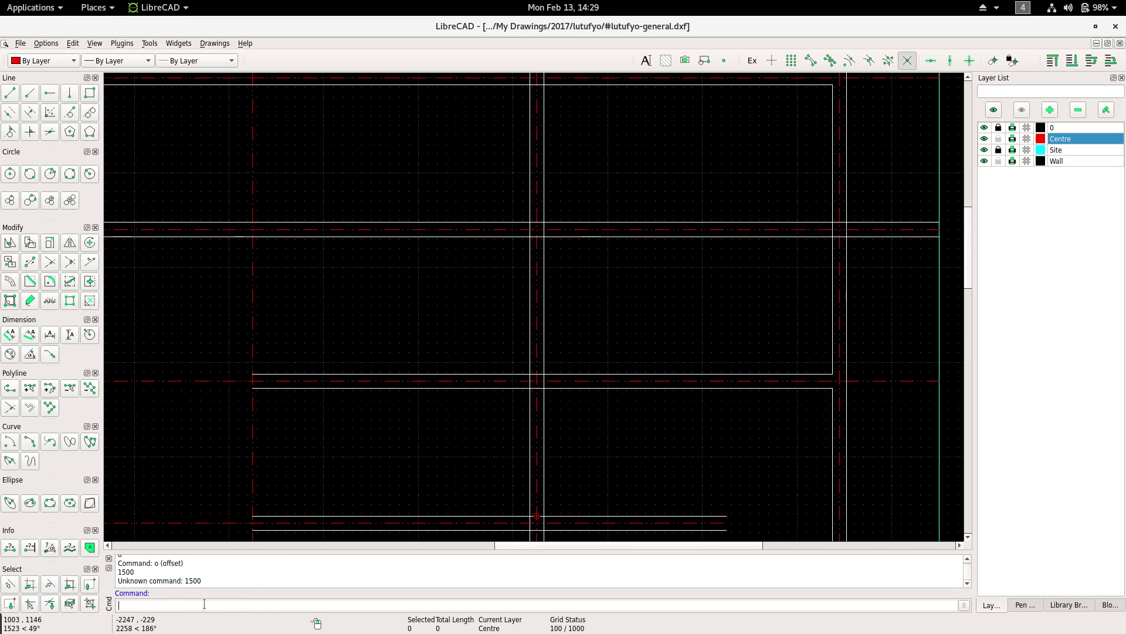
{"action": "type", "text": "o"}
{"action": "key", "text": "Return"}
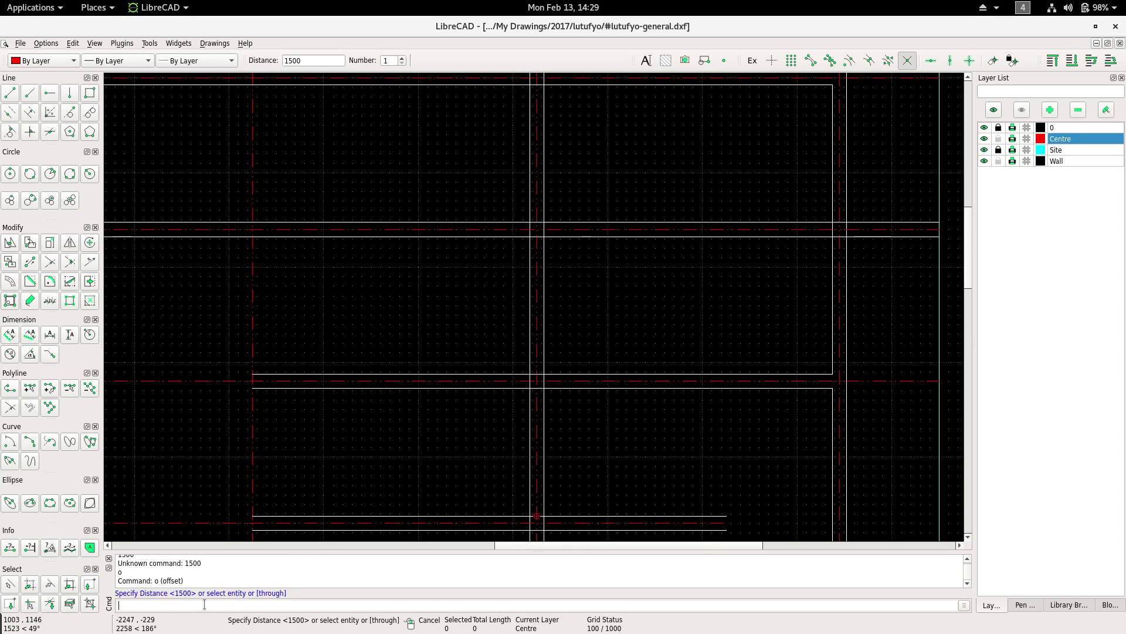
{"action": "type", "text": "1500"}
{"action": "key", "text": "Return"}
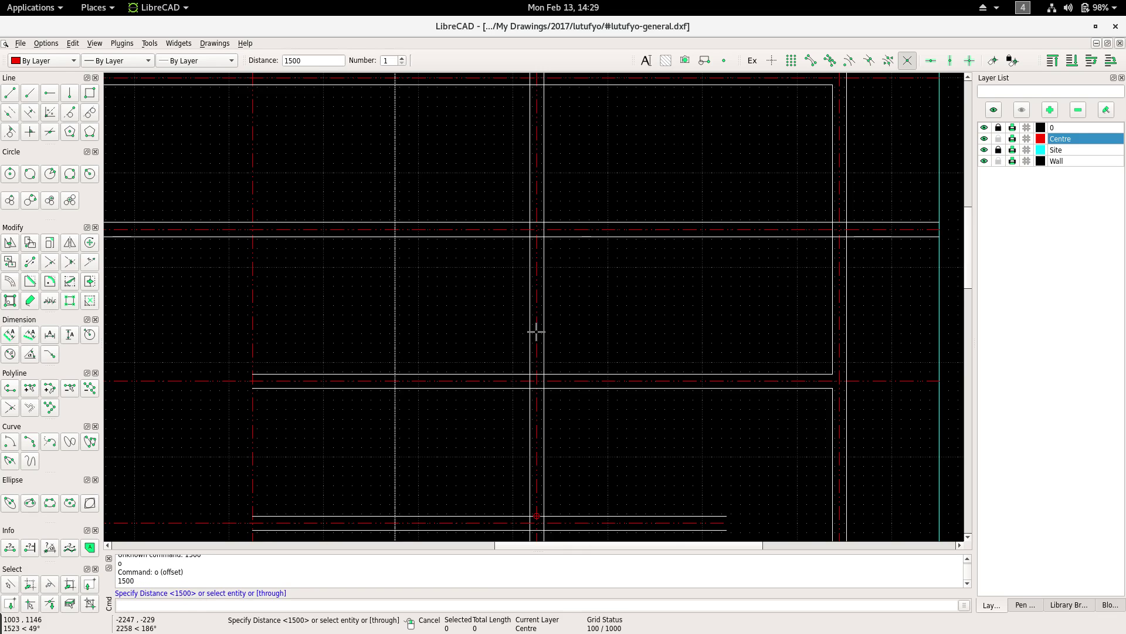
{"action": "key", "text": "Escape"}
Make Wall the current layer.
{"action": "scroll", "coordinate": [456, 295], "scroll_direction": "down", "scroll_amount": 2}
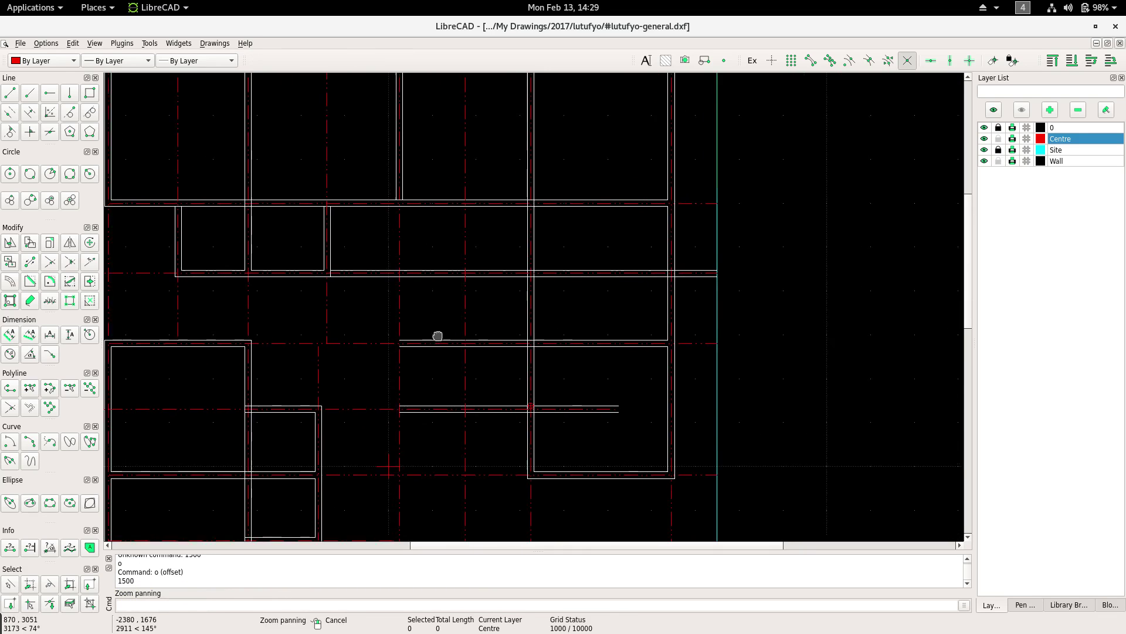
{"action": "scroll", "coordinate": [438, 334], "scroll_direction": "down", "scroll_amount": 2}
{"action": "left_click", "coordinate": [1059, 161]}
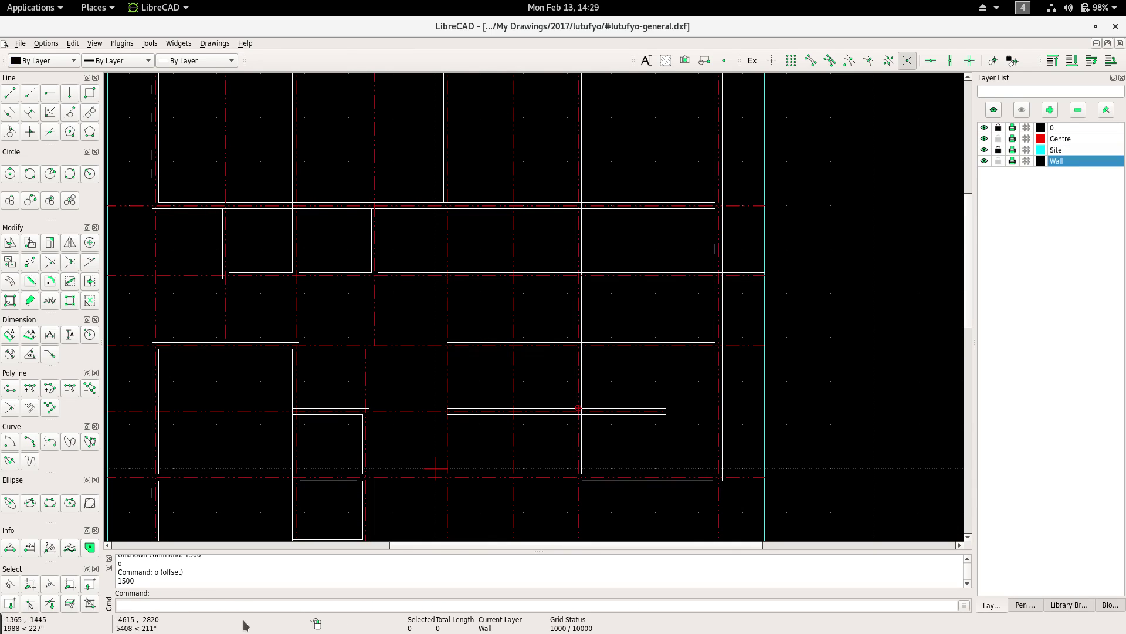
{"action": "type", "text": "7"}
{"action": "type", "text": "5"}
{"action": "key", "text": "Return"}
{"action": "scroll", "coordinate": [524, 373], "scroll_direction": "up", "scroll_amount": 1}
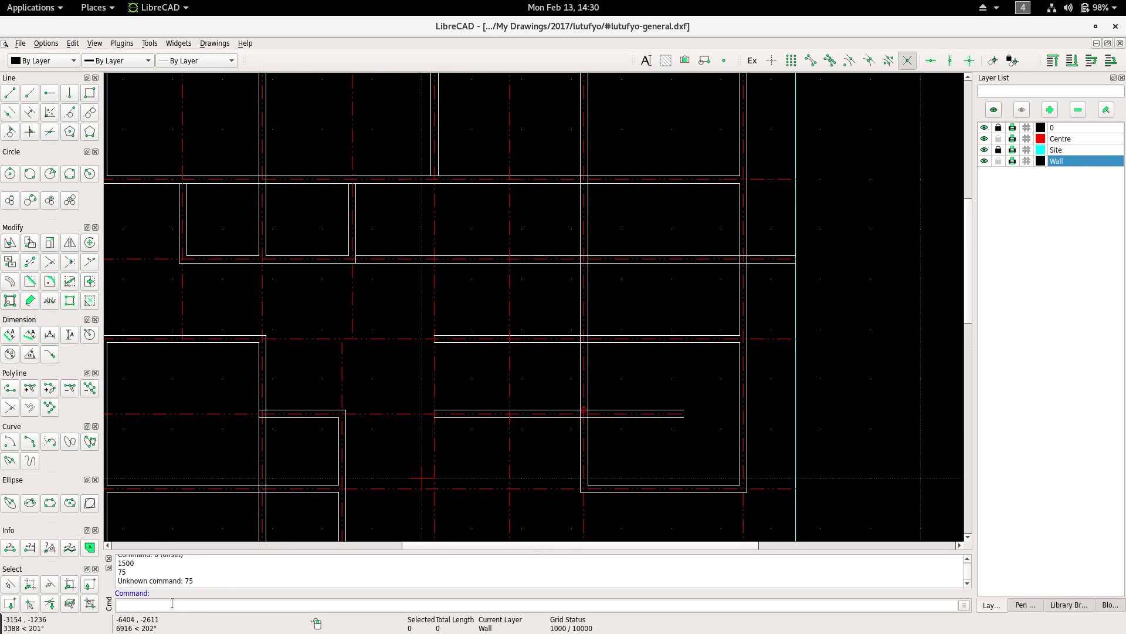
{"action": "key", "text": "Return"}
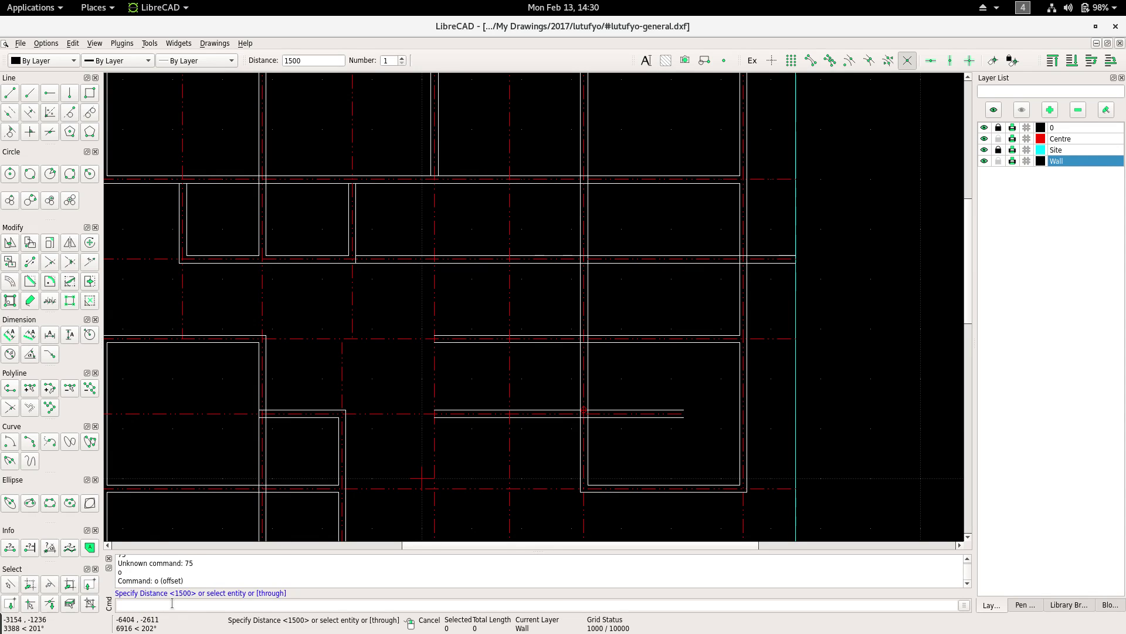
{"action": "type", "text": "75"}
{"action": "key", "text": "Return"}
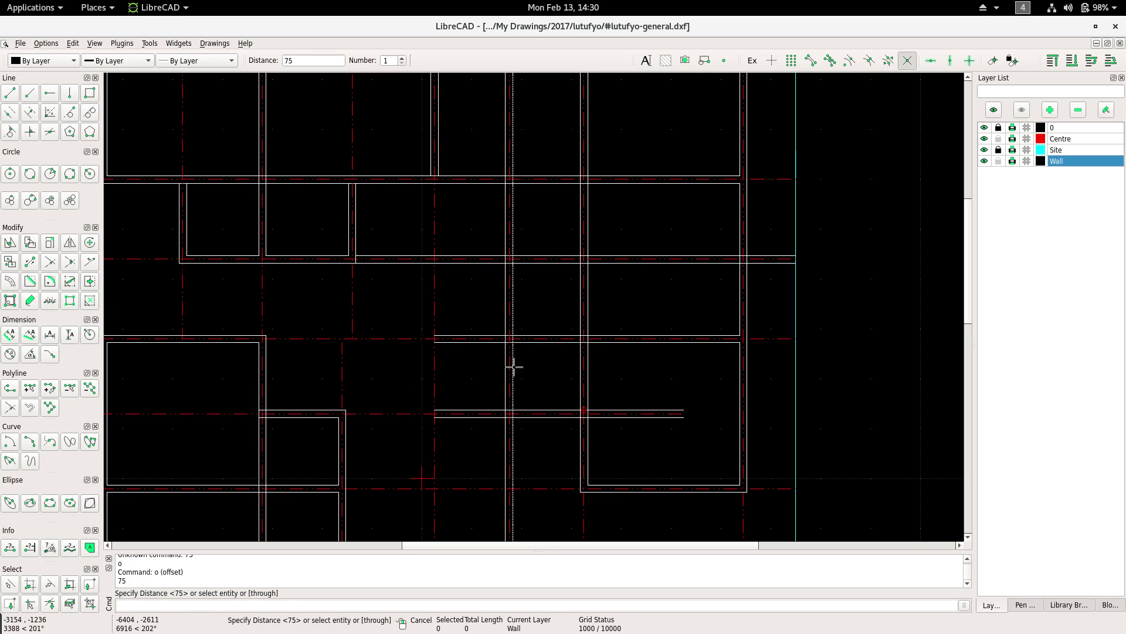
{"action": "middle_click_drag", "start_coordinate": [478, 327], "coordinate": [444, 286]}
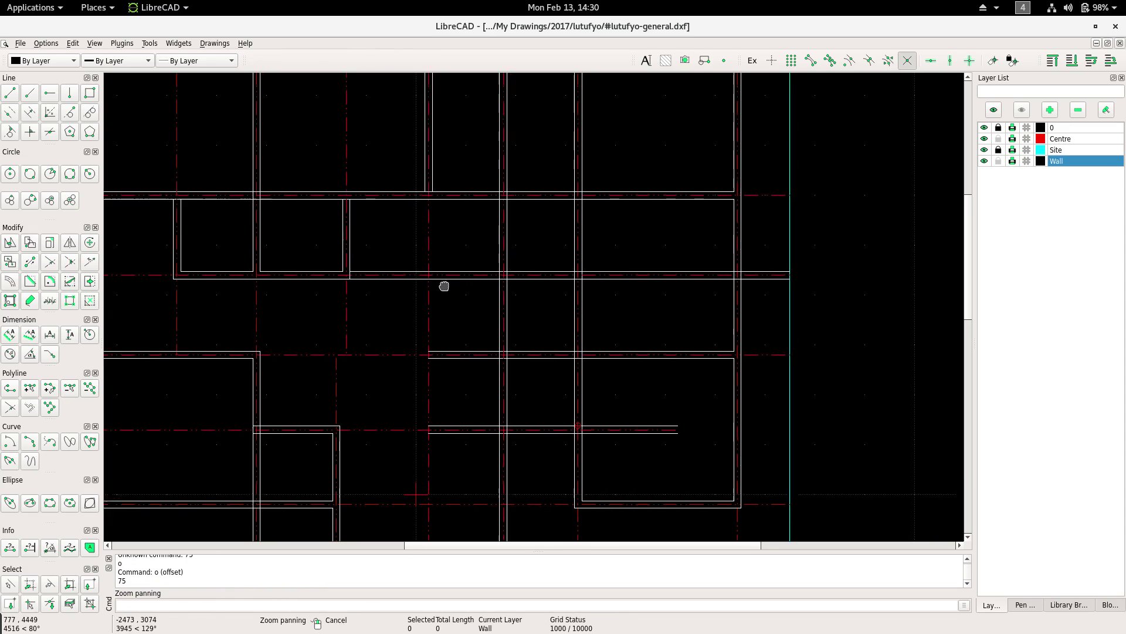
Trim two wall lines into a clean corner and cut the vertical wall lines back at the partition.
{"action": "right_click", "coordinate": [521, 243]}
{"action": "left_click", "coordinate": [546, 273]}
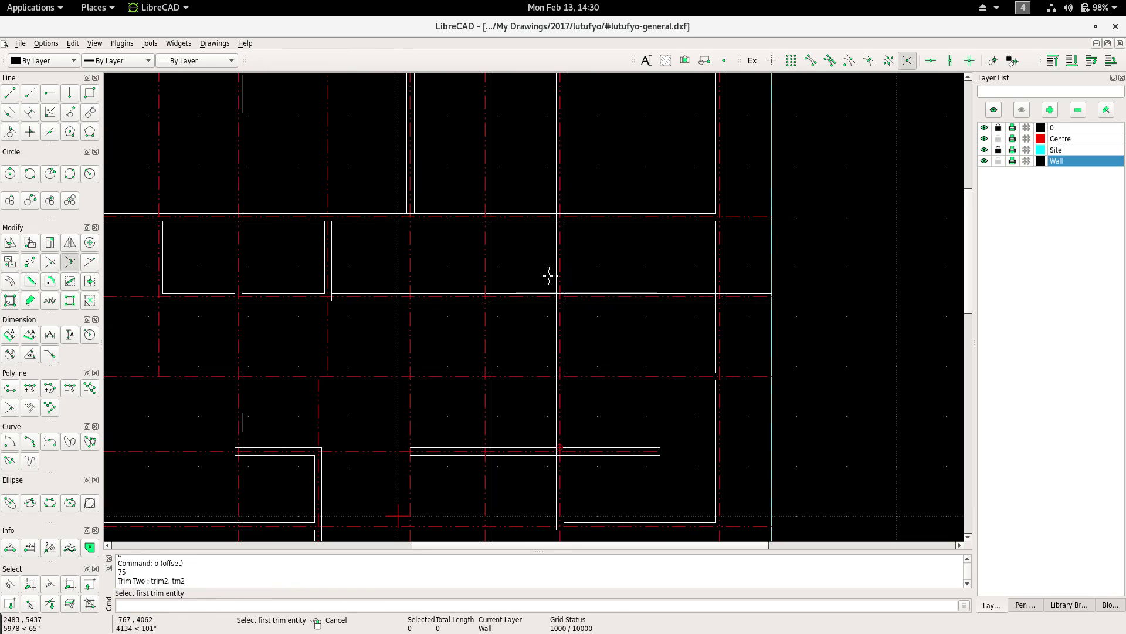
{"action": "left_click", "coordinate": [495, 293]}
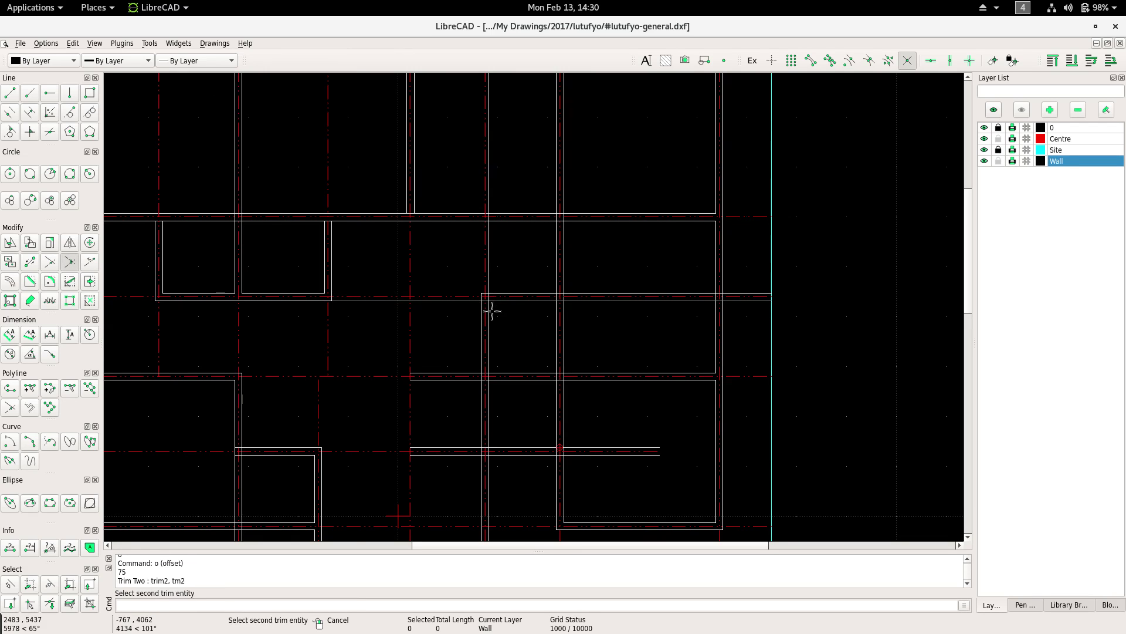
{"action": "middle_click_drag", "start_coordinate": [473, 475], "coordinate": [397, 307]}
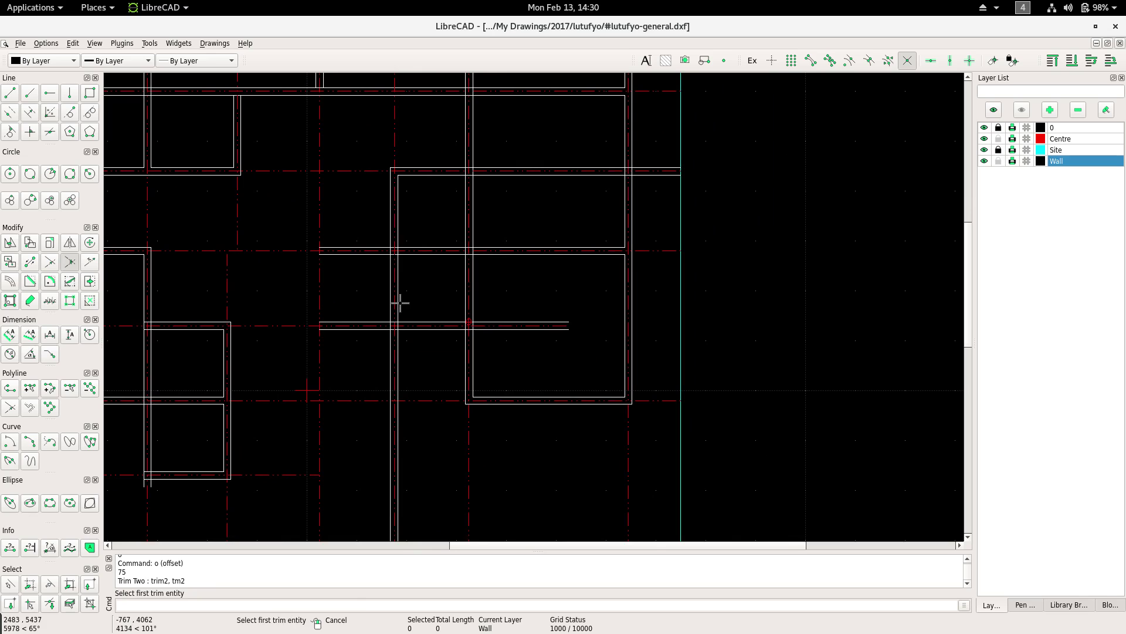
{"action": "left_click", "coordinate": [399, 303]}
{"action": "left_click", "coordinate": [416, 321]}
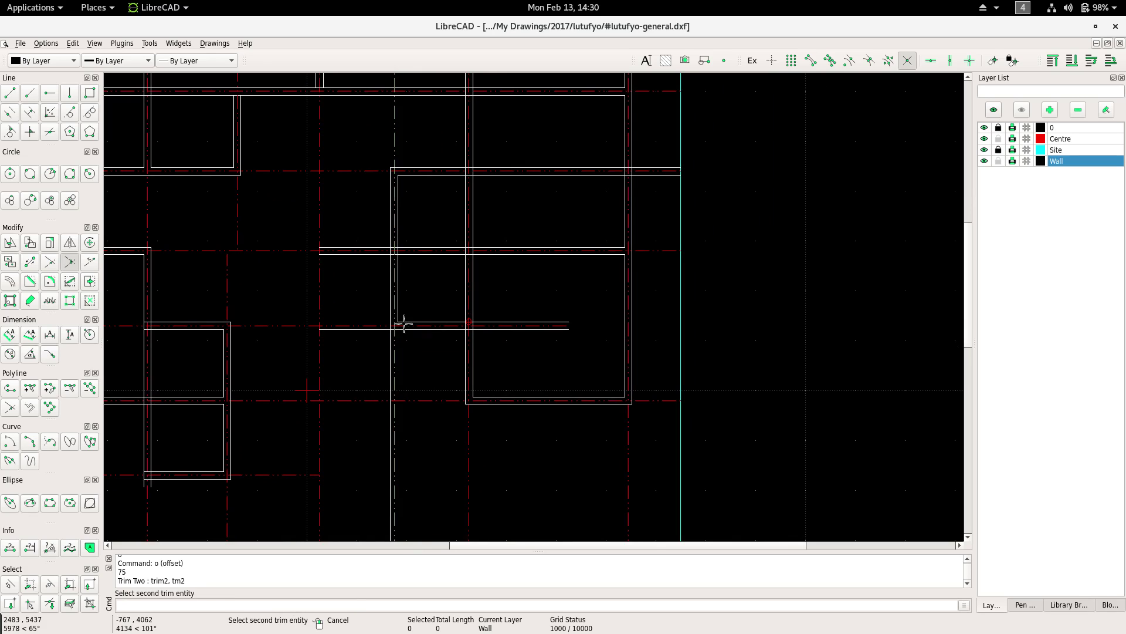
{"action": "left_click", "coordinate": [391, 316]}
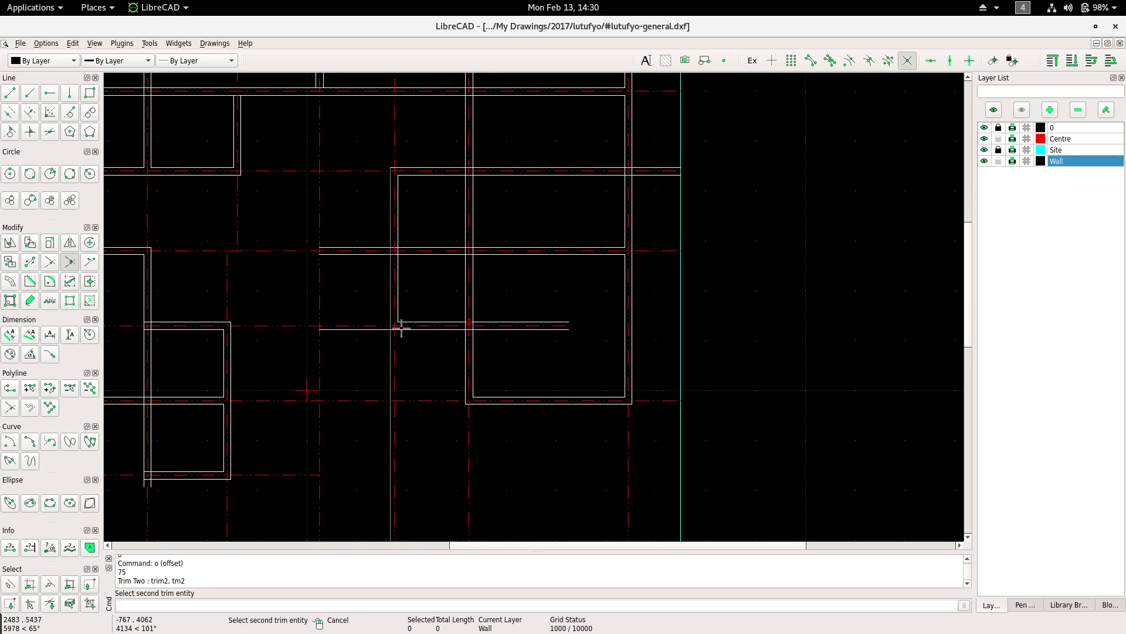
Trim the partition wall line back to the vertical wall used as limit.
{"action": "scroll", "coordinate": [356, 284], "scroll_direction": "down", "scroll_amount": 1}
{"action": "scroll", "coordinate": [381, 299], "scroll_direction": "up", "scroll_amount": 1}
{"action": "scroll", "coordinate": [402, 314], "scroll_direction": "up", "scroll_amount": 2}
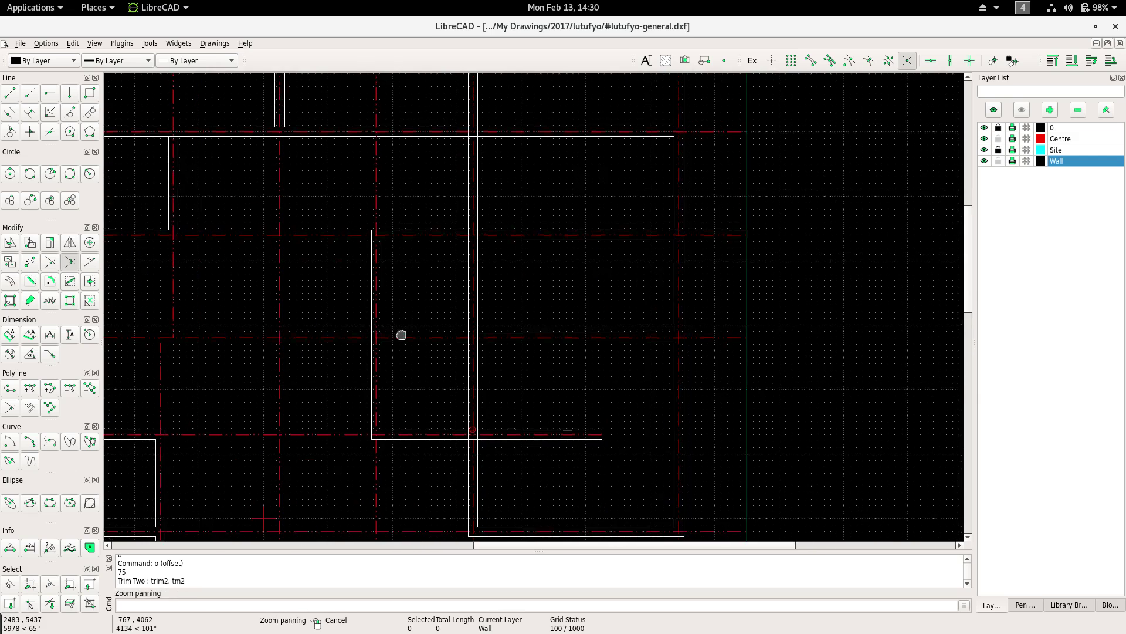
{"action": "scroll", "coordinate": [399, 329], "scroll_direction": "up", "scroll_amount": 1}
{"action": "right_click", "coordinate": [408, 310]}
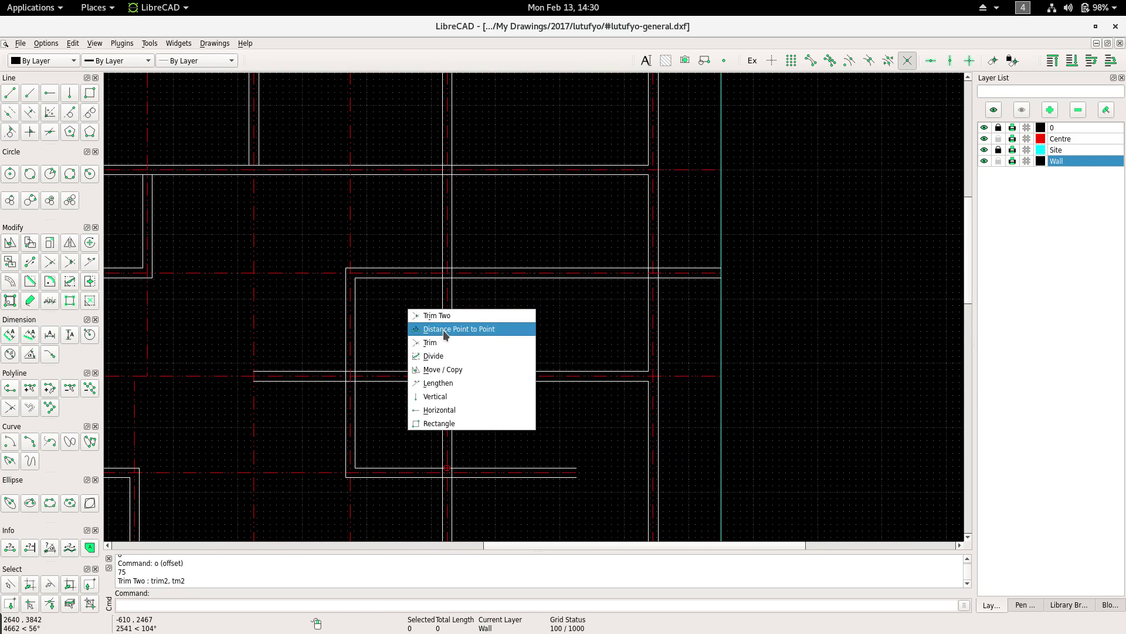
{"action": "left_click", "coordinate": [450, 343]}
{"action": "left_click", "coordinate": [453, 303]}
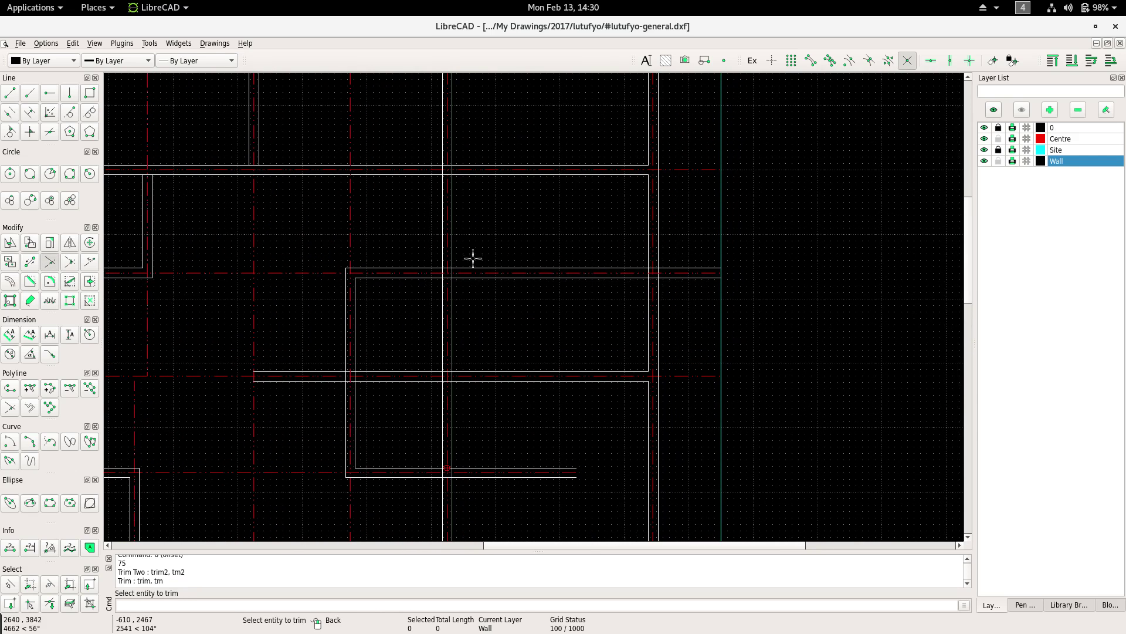
{"action": "left_click", "coordinate": [428, 269]}
Trim the partition lines at the other junction back to the side wall and next wall.
{"action": "middle_click_drag", "start_coordinate": [378, 349], "coordinate": [422, 275]}
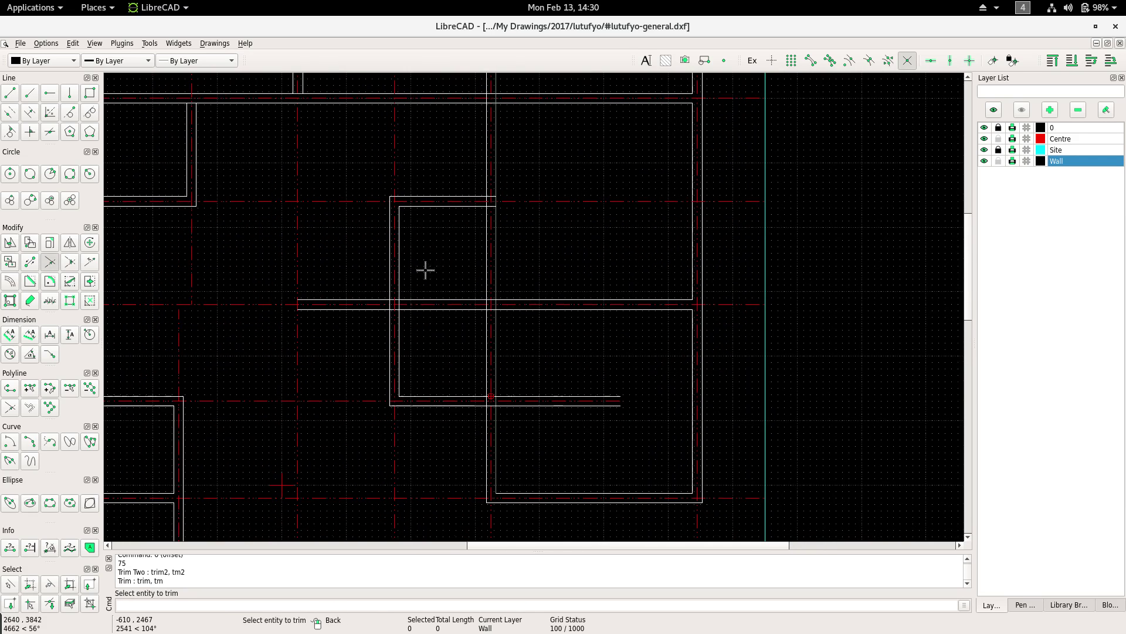
{"action": "left_click", "coordinate": [399, 294]}
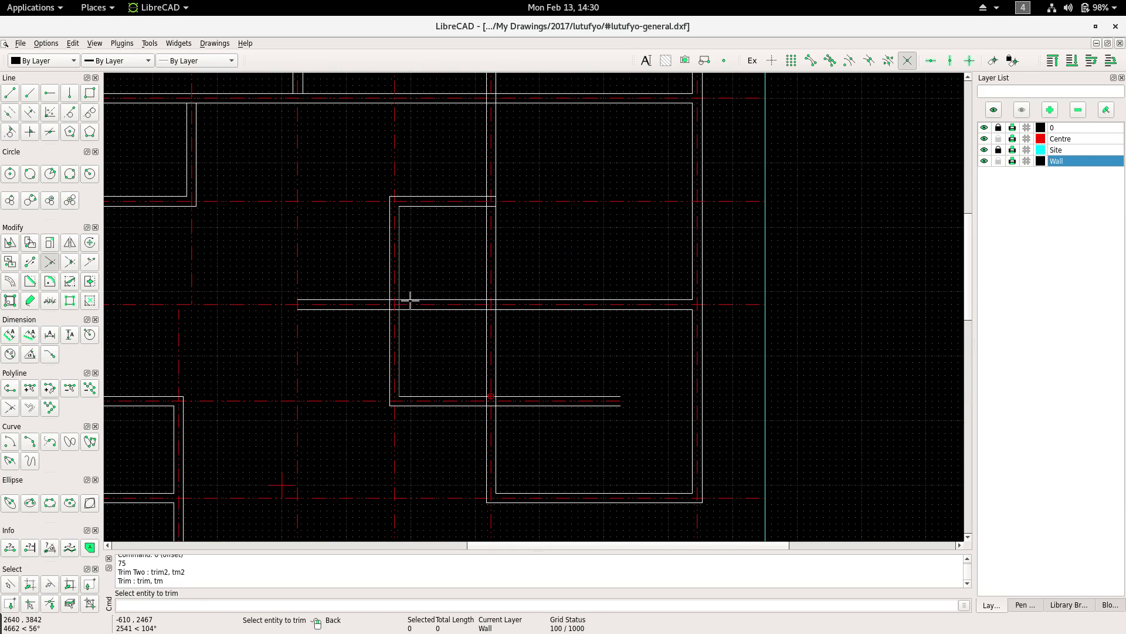
{"action": "left_click", "coordinate": [407, 310]}
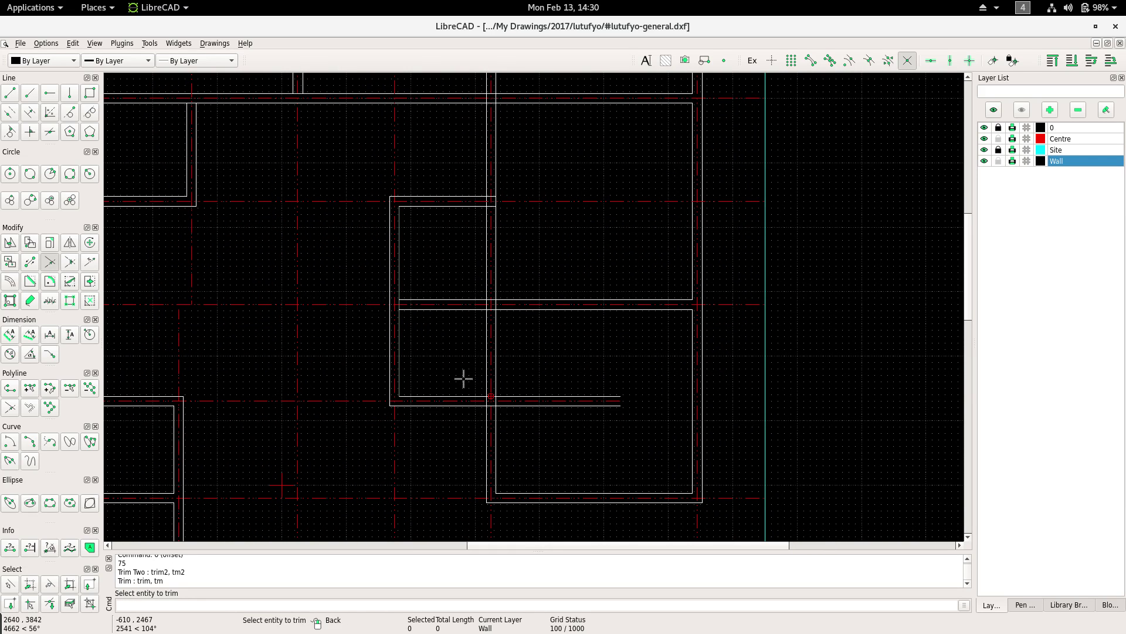
{"action": "right_click", "coordinate": [492, 386]}
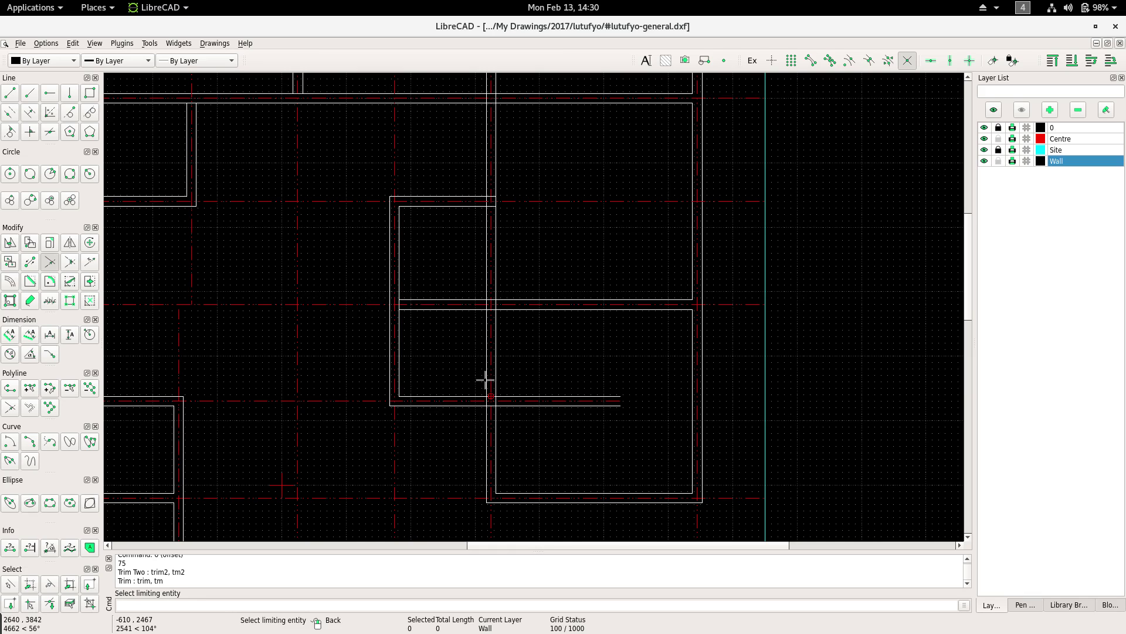
{"action": "left_click", "coordinate": [486, 380]}
{"action": "left_click", "coordinate": [473, 405]}
{"action": "right_click", "coordinate": [457, 437]}
{"action": "scroll", "coordinate": [457, 437], "scroll_direction": "down", "scroll_amount": 2}
{"action": "right_click", "coordinate": [463, 417]}
Try Divide and then Trim Two on the wall lines, cancelling both.
{"action": "scroll", "coordinate": [433, 436], "scroll_direction": "down", "scroll_amount": 2}
{"action": "scroll", "coordinate": [440, 382], "scroll_direction": "down", "scroll_amount": 2}
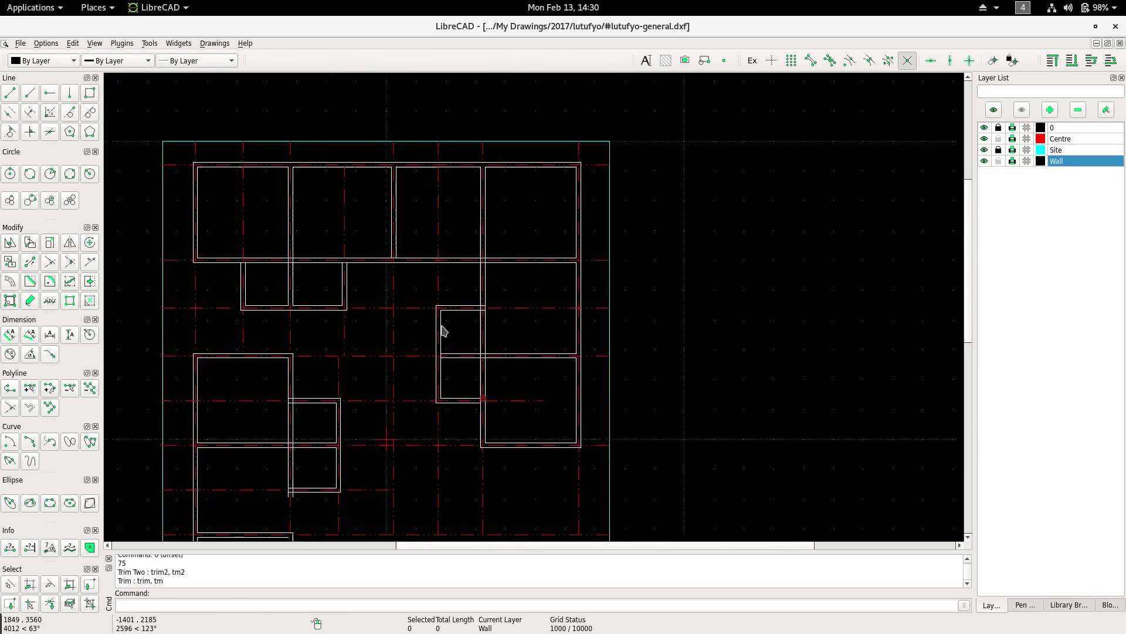
{"action": "scroll", "coordinate": [437, 343], "scroll_direction": "up", "scroll_amount": 1}
{"action": "scroll", "coordinate": [485, 347], "scroll_direction": "up", "scroll_amount": 2}
{"action": "scroll", "coordinate": [461, 320], "scroll_direction": "up", "scroll_amount": 2}
{"action": "scroll", "coordinate": [454, 264], "scroll_direction": "up", "scroll_amount": 1}
{"action": "right_click", "coordinate": [452, 214]}
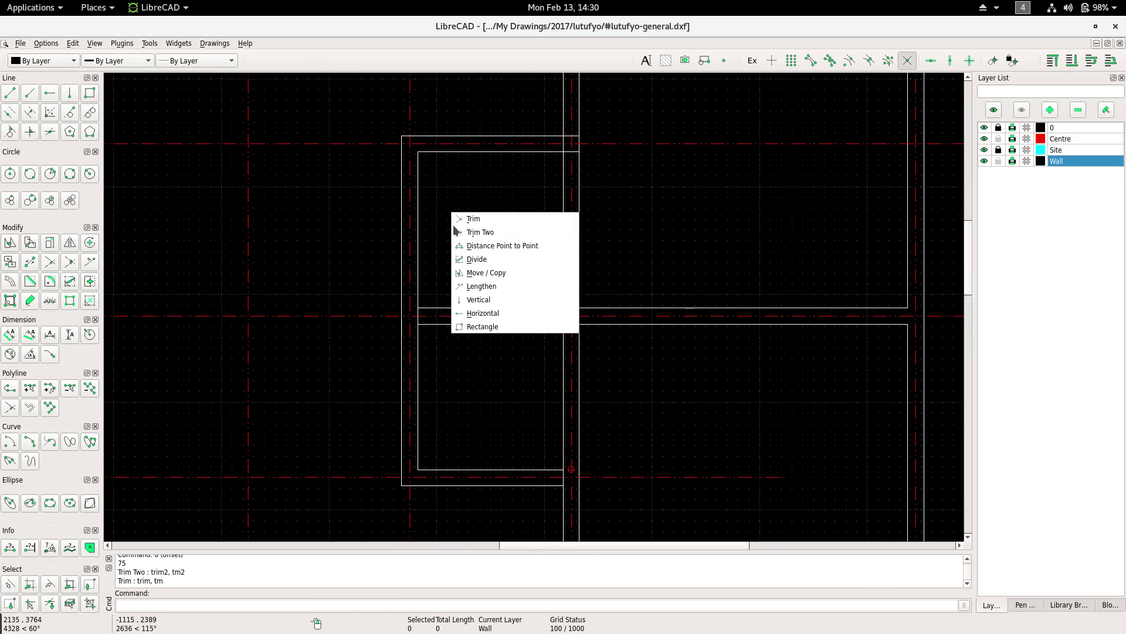
{"action": "left_click", "coordinate": [480, 259]}
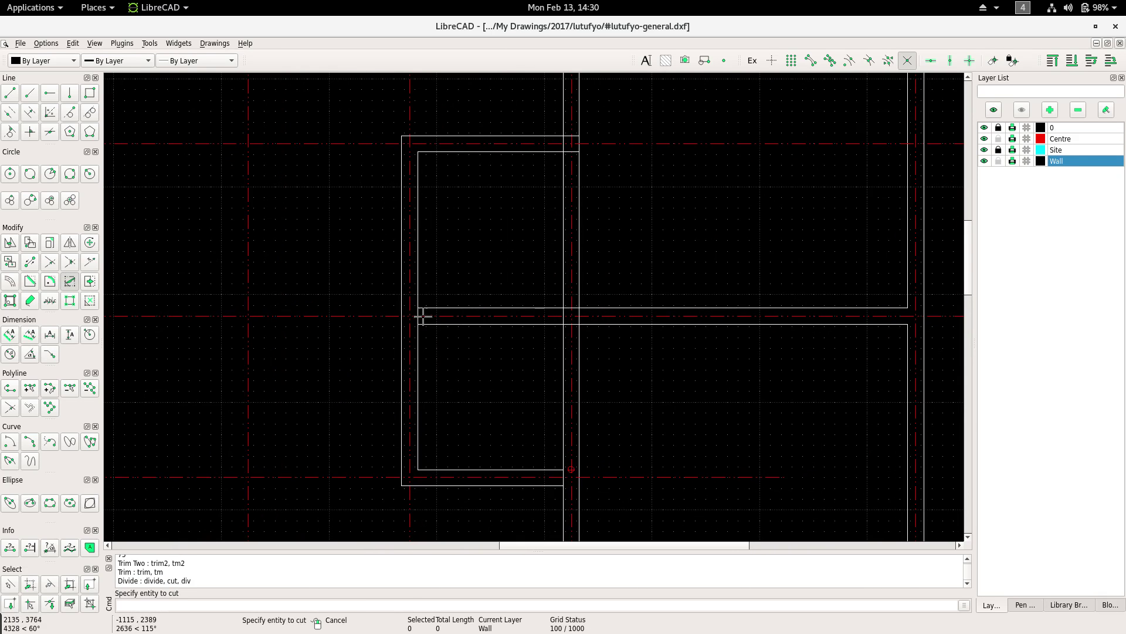
{"action": "scroll", "coordinate": [425, 313], "scroll_direction": "up", "scroll_amount": 2}
{"action": "scroll", "coordinate": [437, 302], "scroll_direction": "up", "scroll_amount": 1}
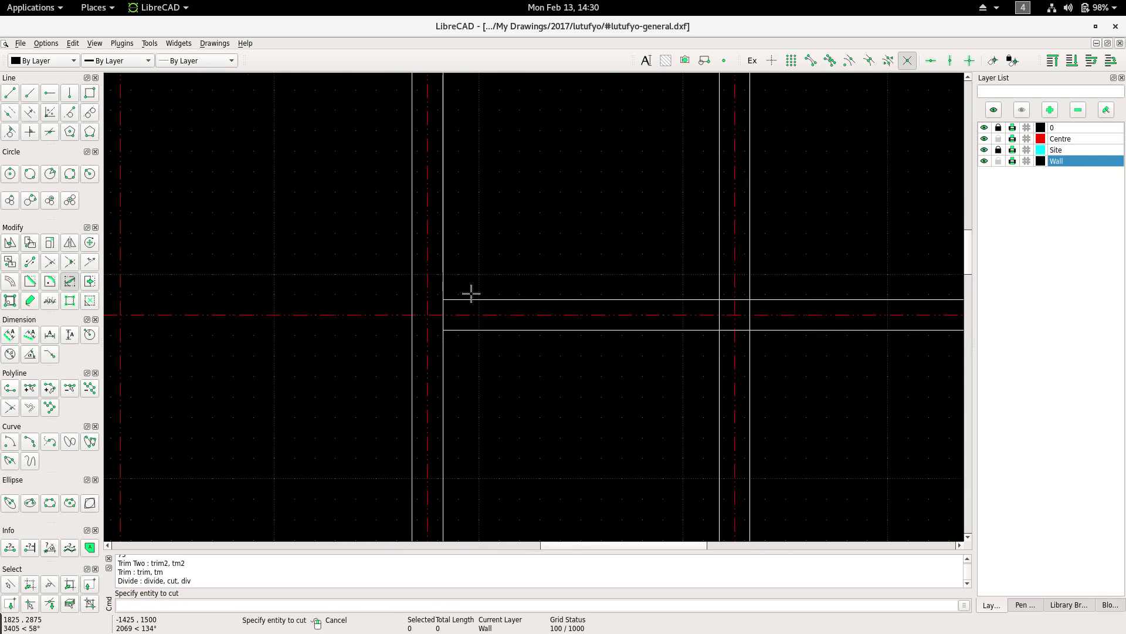
{"action": "right_click", "coordinate": [481, 227]}
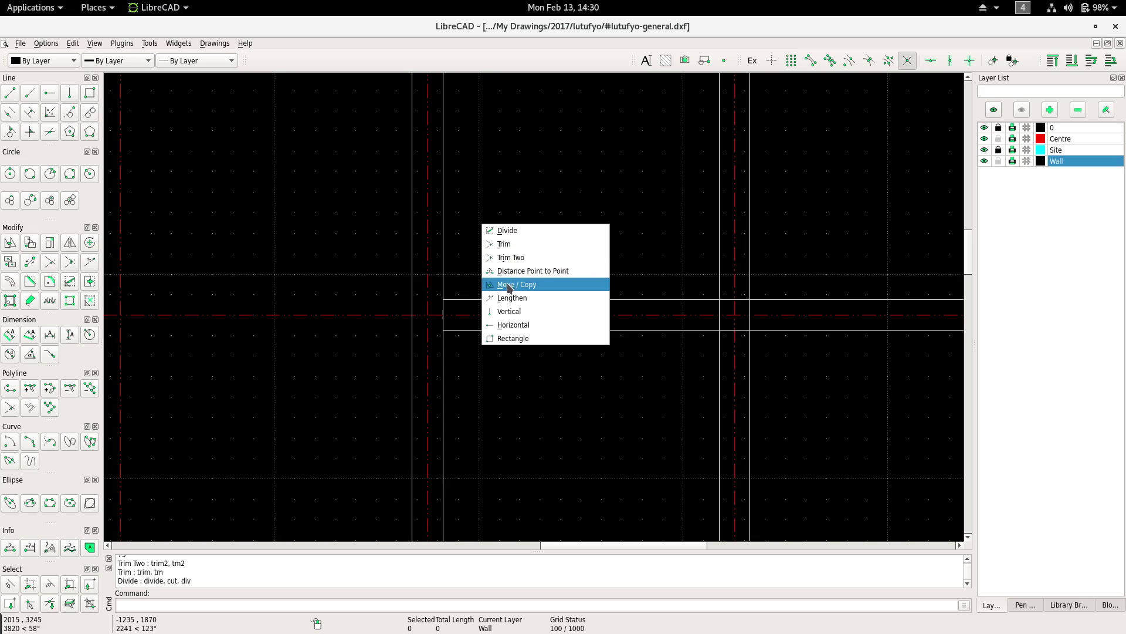
{"action": "left_click", "coordinate": [511, 257]}
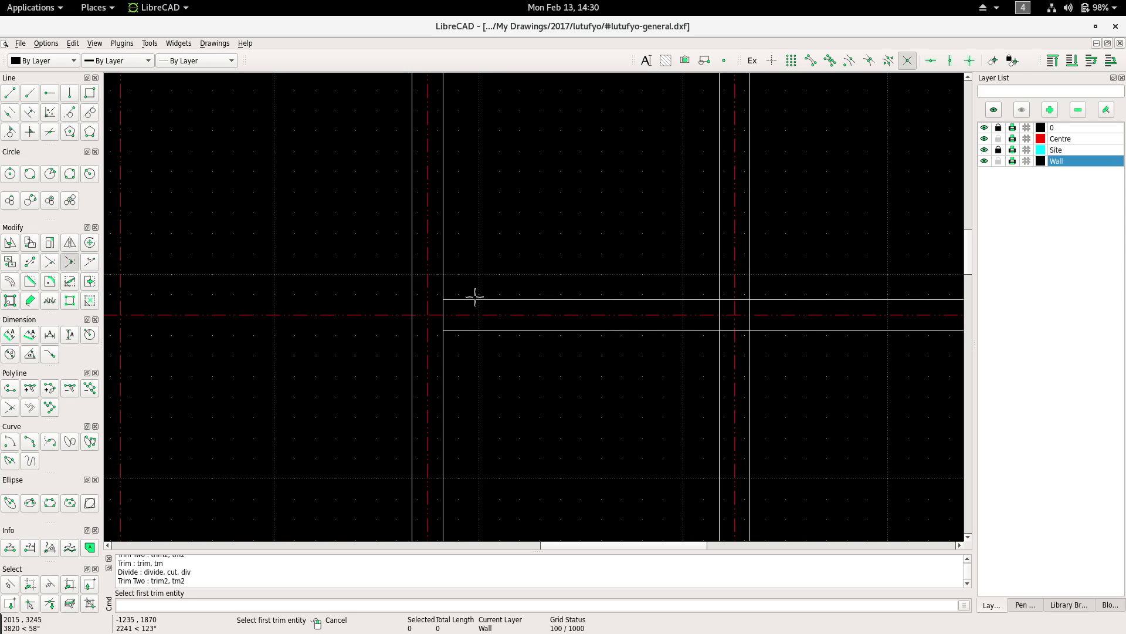
{"action": "scroll", "coordinate": [435, 316], "scroll_direction": "down", "scroll_amount": 1}
{"action": "scroll", "coordinate": [415, 314], "scroll_direction": "down", "scroll_amount": 1}
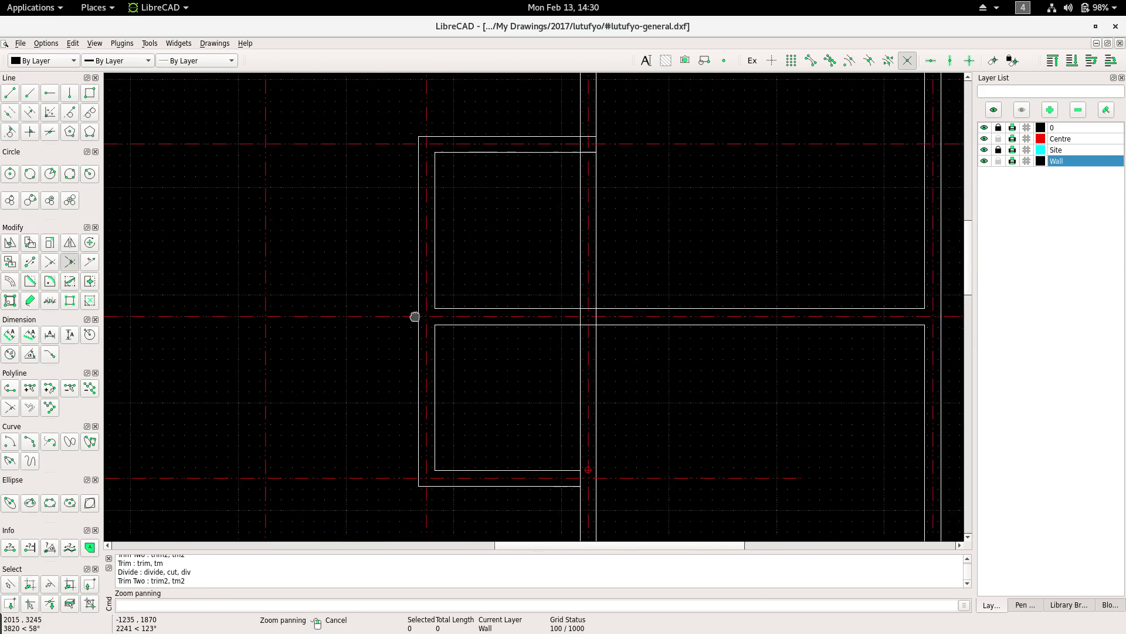
{"action": "scroll", "coordinate": [356, 327], "scroll_direction": "down", "scroll_amount": 1}
{"action": "scroll", "coordinate": [420, 342], "scroll_direction": "up", "scroll_amount": 1}
{"action": "scroll", "coordinate": [496, 269], "scroll_direction": "up", "scroll_amount": 1}
{"action": "scroll", "coordinate": [466, 283], "scroll_direction": "up", "scroll_amount": 1}
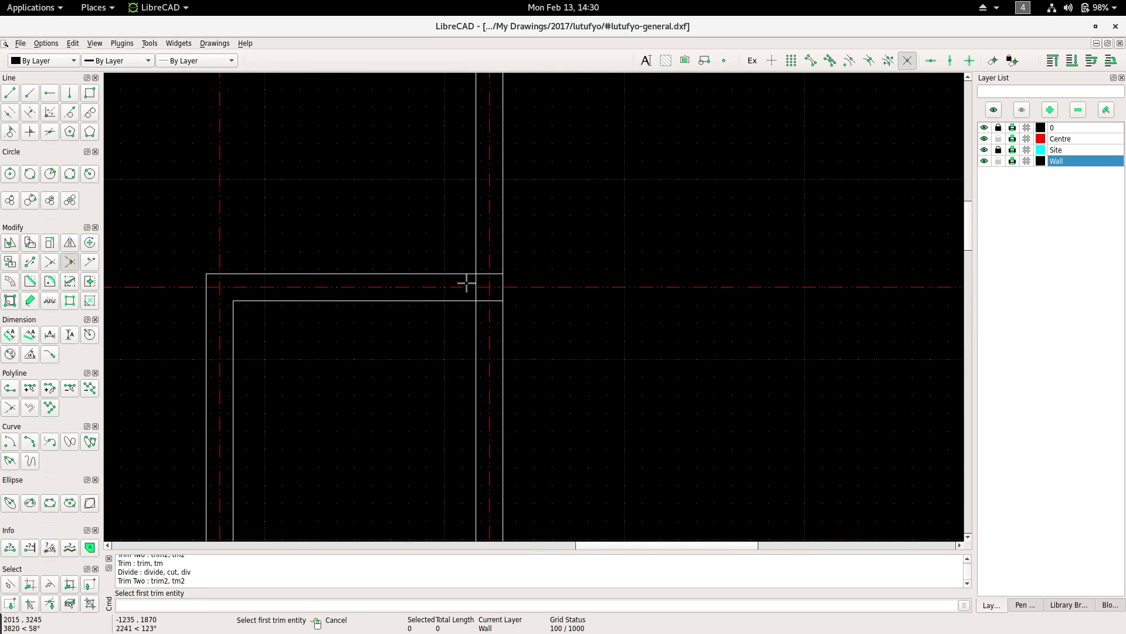
{"action": "key", "text": "Escape"}
Select and deselect the partition's vertical wall line while checking the junction.
{"action": "scroll", "coordinate": [521, 292], "scroll_direction": "down", "scroll_amount": 2}
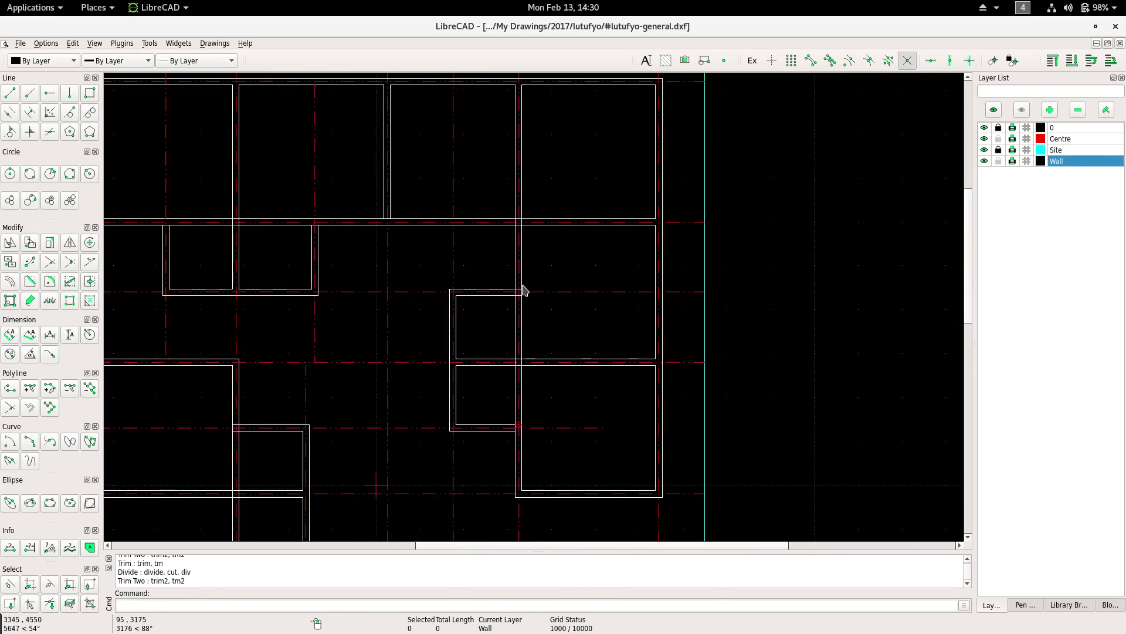
{"action": "scroll", "coordinate": [596, 289], "scroll_direction": "down", "scroll_amount": 2}
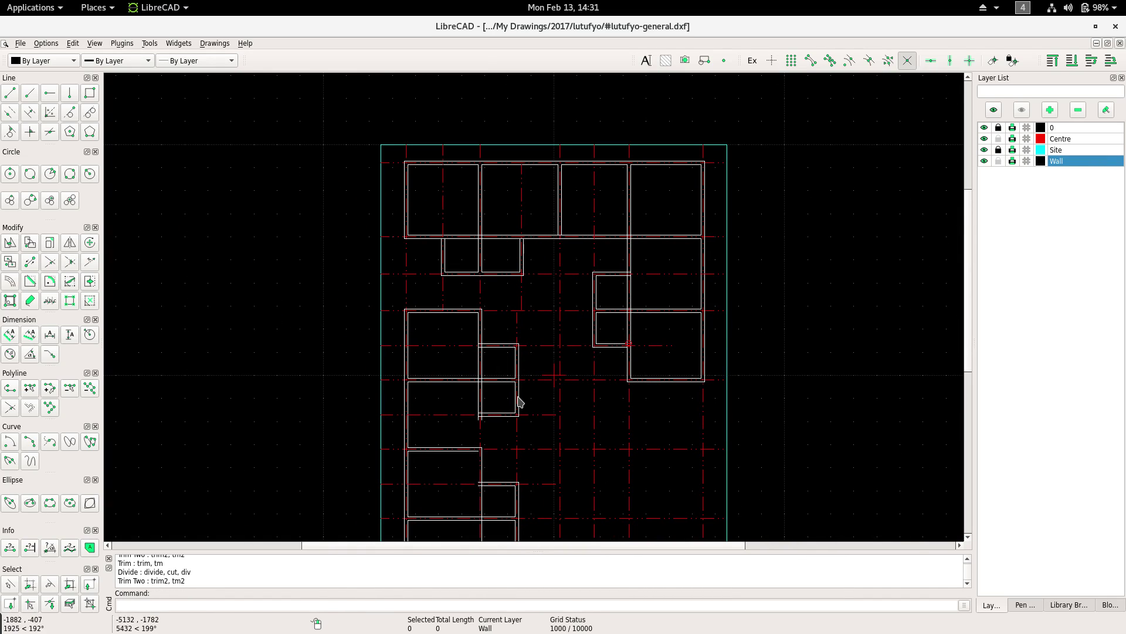
{"action": "middle_click_drag", "start_coordinate": [516, 393], "coordinate": [541, 313]}
{"action": "scroll", "coordinate": [502, 423], "scroll_direction": "up", "scroll_amount": 1}
{"action": "scroll", "coordinate": [508, 300], "scroll_direction": "up", "scroll_amount": 1}
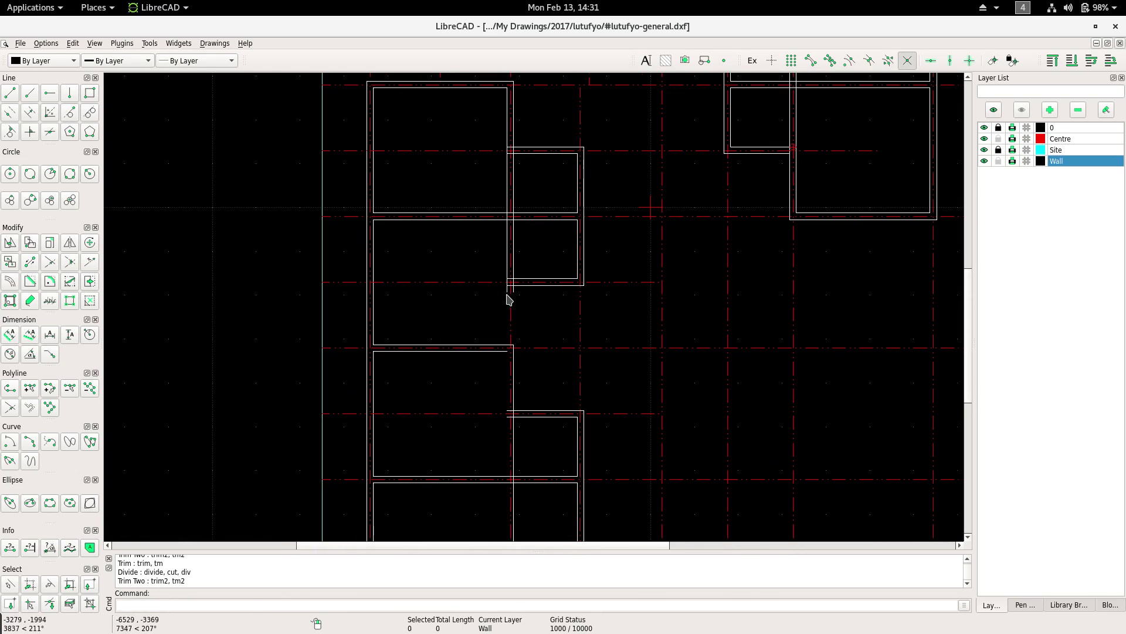
{"action": "left_click", "coordinate": [508, 298]}
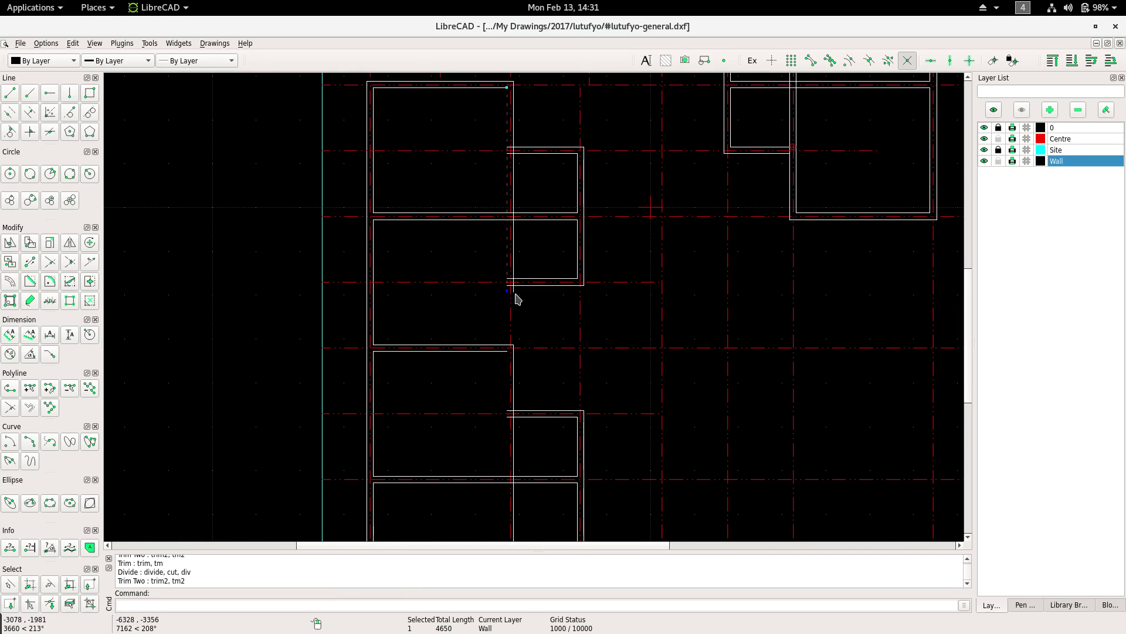
{"action": "key", "text": "Escape"}
{"action": "scroll", "coordinate": [480, 300], "scroll_direction": "down", "scroll_amount": 3}
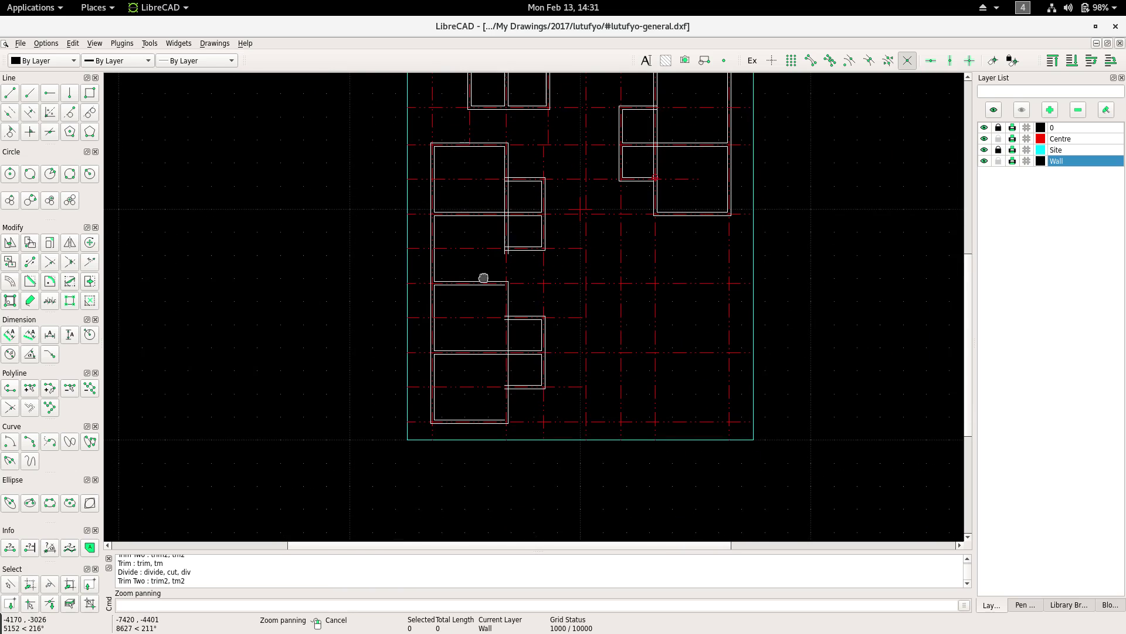
{"action": "middle_click_drag", "start_coordinate": [491, 245], "coordinate": [506, 266]}
{"action": "scroll", "coordinate": [505, 267], "scroll_direction": "up", "scroll_amount": 1}
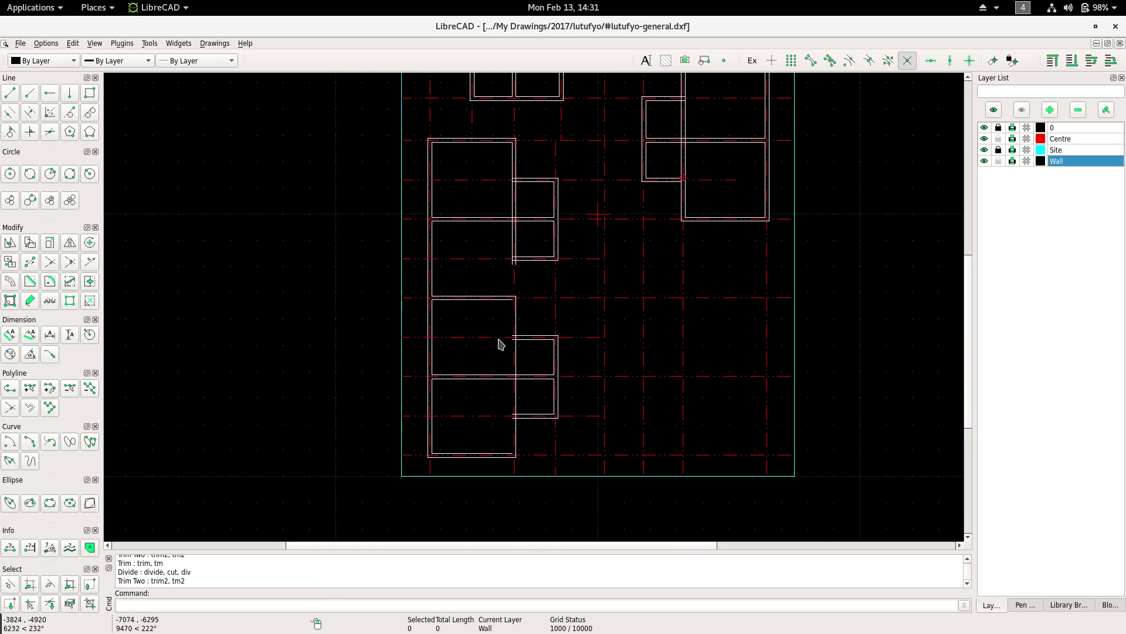
{"action": "middle_click_drag", "start_coordinate": [508, 319], "coordinate": [510, 284]}
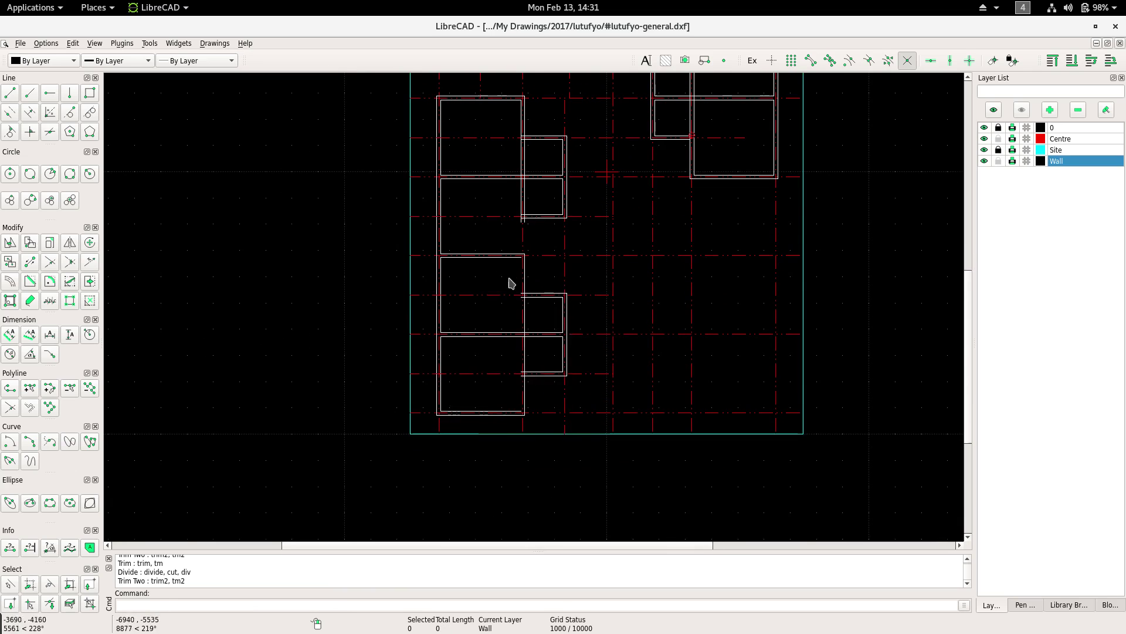
{"action": "right_click", "coordinate": [495, 274]}
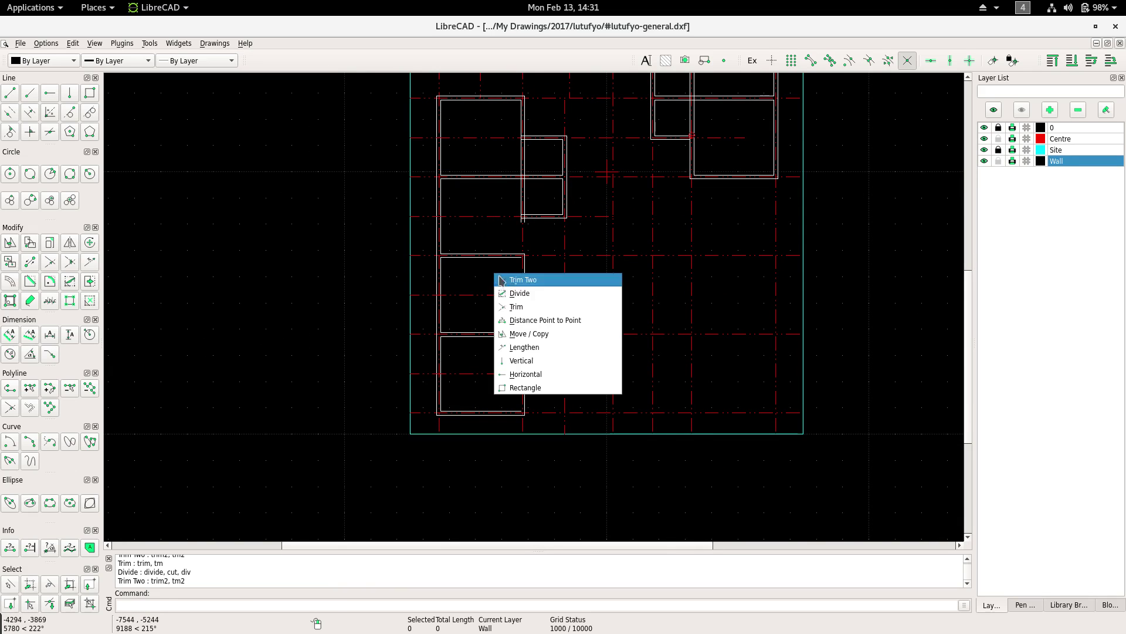
{"action": "left_click", "coordinate": [518, 306]}
{"action": "scroll", "coordinate": [506, 225], "scroll_direction": "up", "scroll_amount": 2}
{"action": "left_click", "coordinate": [527, 203]}
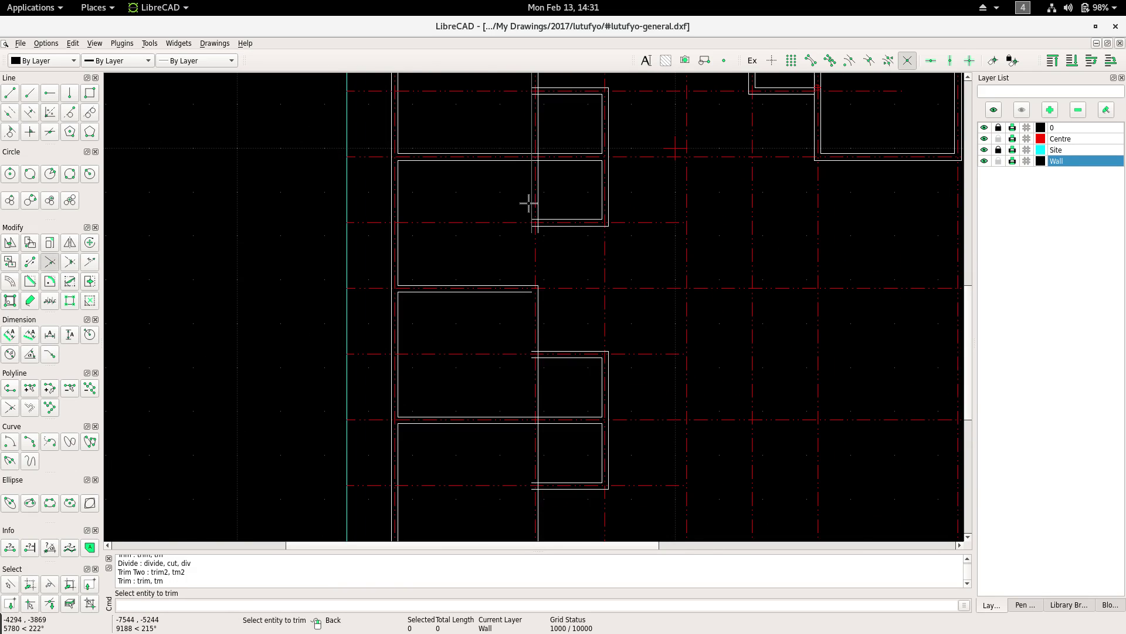
{"action": "scroll", "coordinate": [505, 362], "scroll_direction": "down", "scroll_amount": 2}
{"action": "scroll", "coordinate": [521, 382], "scroll_direction": "up", "scroll_amount": 2}
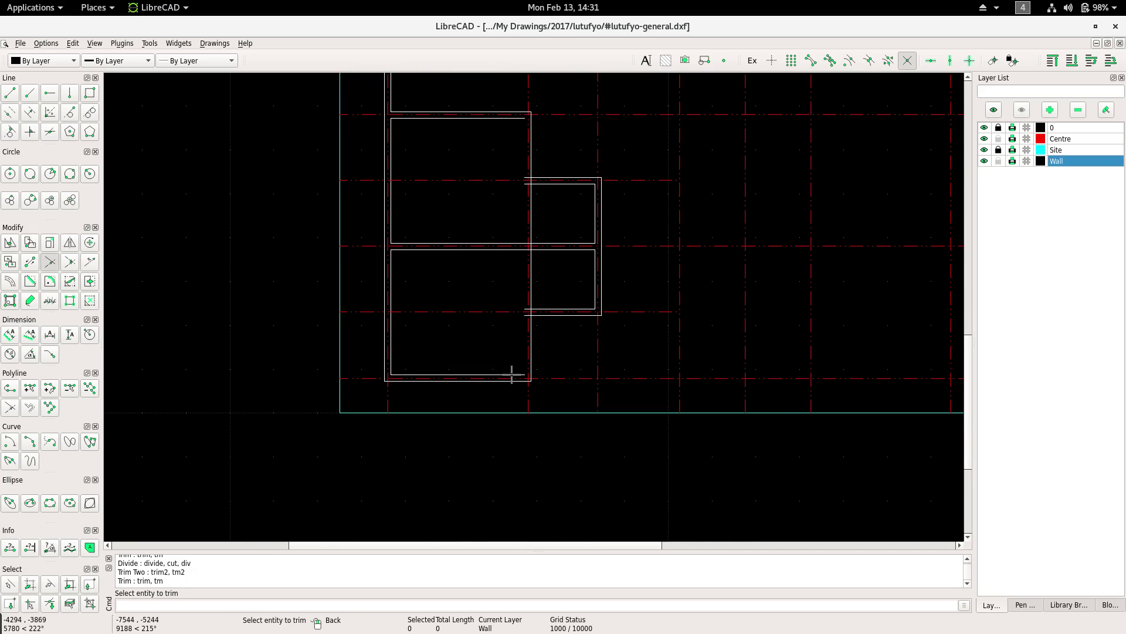
{"action": "scroll", "coordinate": [516, 376], "scroll_direction": "up", "scroll_amount": 2}
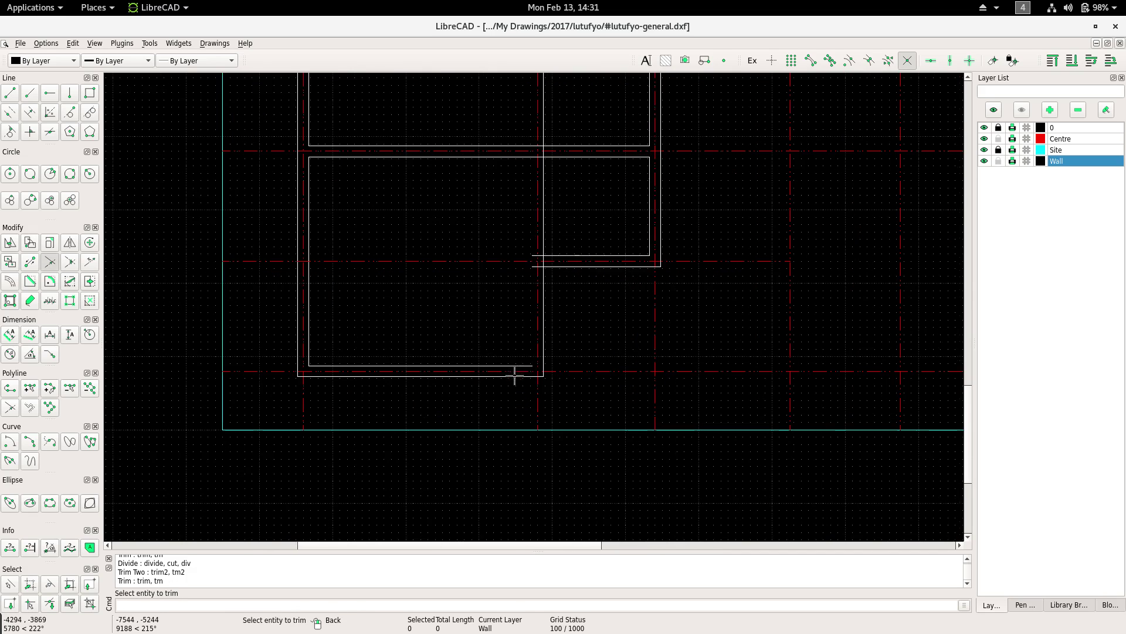
{"action": "right_click", "coordinate": [479, 322]}
{"action": "right_click", "coordinate": [484, 316]}
{"action": "left_click", "coordinate": [515, 335]}
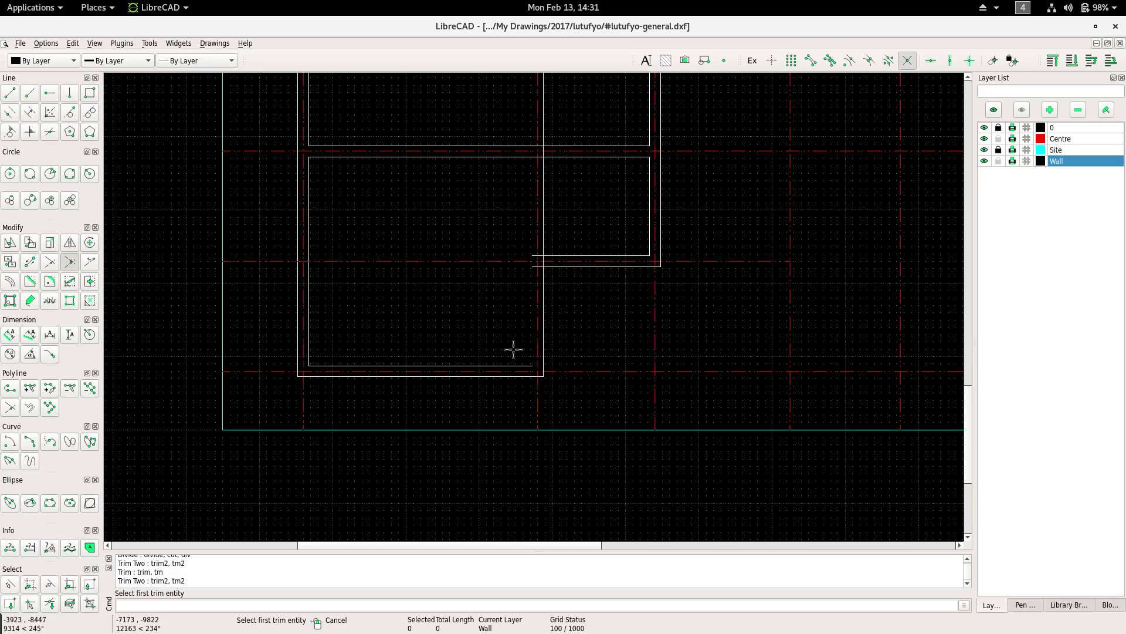
{"action": "left_click", "coordinate": [512, 365]}
{"action": "scroll", "coordinate": [487, 349], "scroll_direction": "down", "scroll_amount": 2}
{"action": "scroll", "coordinate": [479, 395], "scroll_direction": "up", "scroll_amount": 2}
{"action": "scroll", "coordinate": [505, 281], "scroll_direction": "up", "scroll_amount": 2}
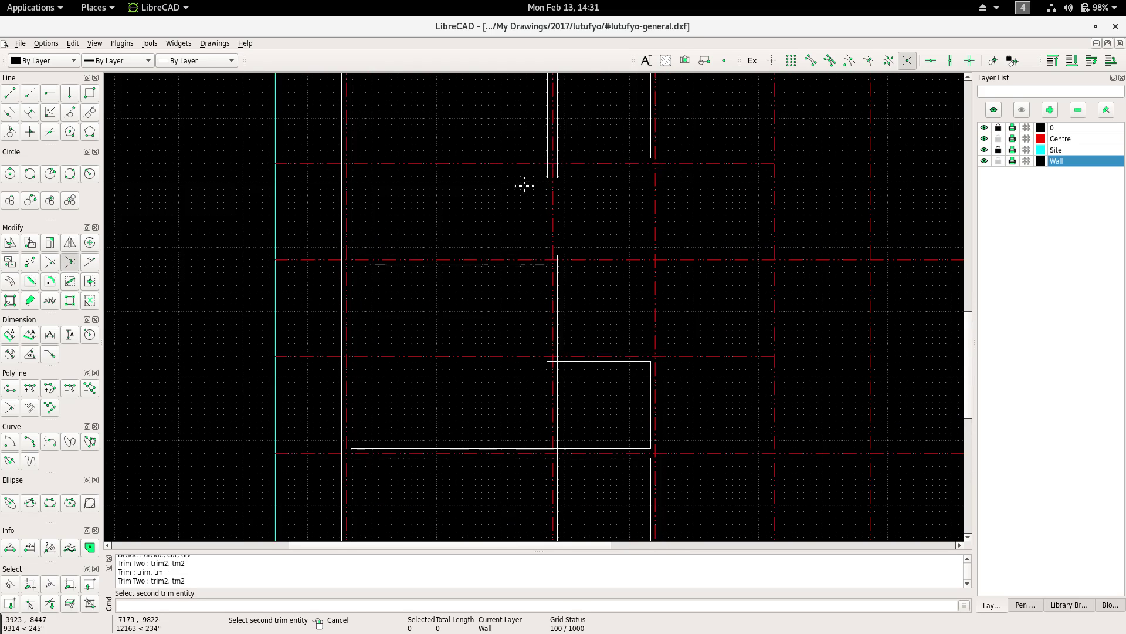
{"action": "right_click", "coordinate": [546, 128]}
{"action": "scroll", "coordinate": [526, 291], "scroll_direction": "down", "scroll_amount": 2}
{"action": "scroll", "coordinate": [465, 270], "scroll_direction": "down", "scroll_amount": 2}
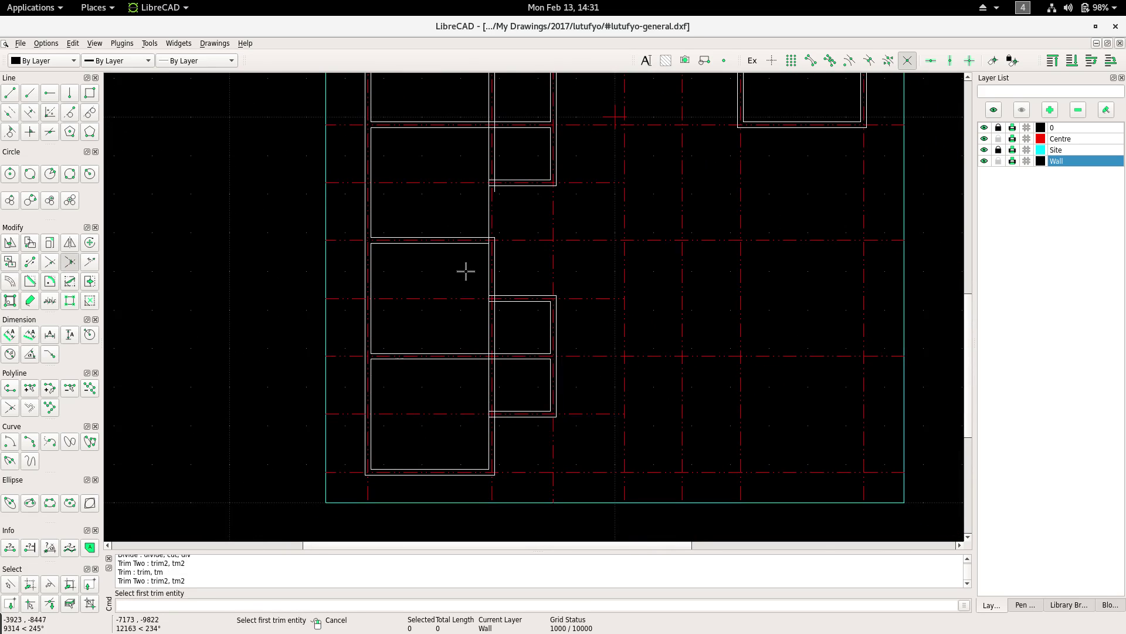
{"action": "right_click", "coordinate": [467, 269]}
{"action": "mouse_move", "coordinate": [465, 269]}
{"action": "middle_mouse_down"}
{"action": "mouse_move", "coordinate": [467, 254]}
{"action": "mouse_move", "coordinate": [410, 385]}
{"action": "mouse_move", "coordinate": [470, 291]}
{"action": "mouse_move", "coordinate": [475, 346]}
{"action": "middle_mouse_up"}
{"action": "scroll", "coordinate": [440, 340], "scroll_direction": "down", "scroll_amount": 2}
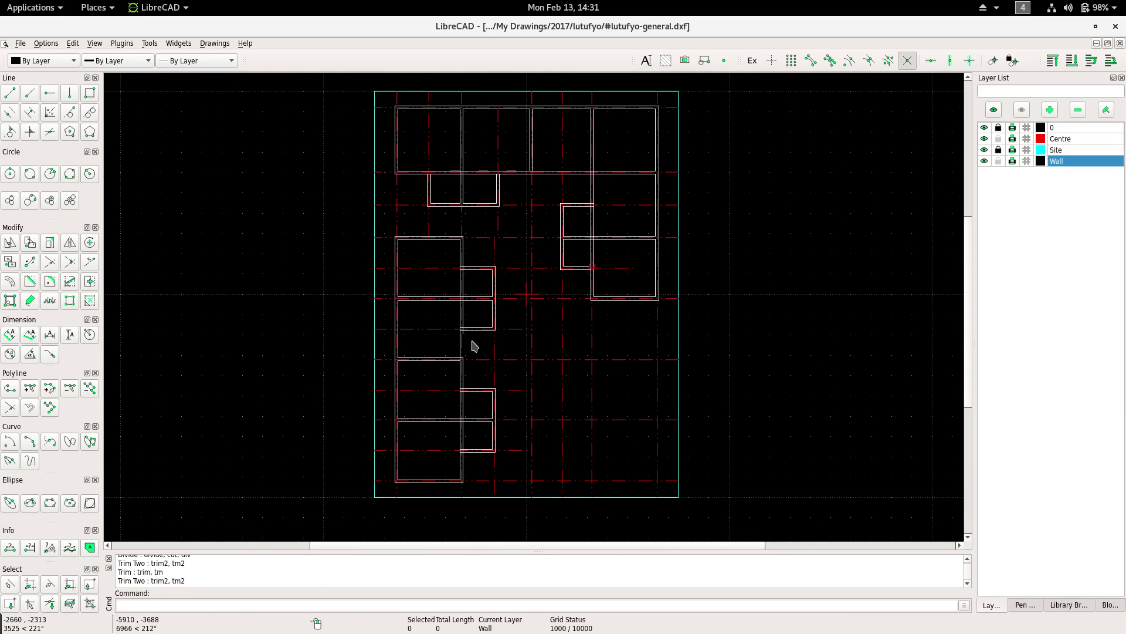
{"action": "scroll", "coordinate": [417, 335], "scroll_direction": "up", "scroll_amount": 2}
{"action": "mouse_move", "coordinate": [462, 307]}
{"action": "middle_mouse_down"}
{"action": "mouse_move", "coordinate": [488, 310]}
{"action": "mouse_move", "coordinate": [466, 397]}
{"action": "middle_mouse_up"}
{"action": "scroll", "coordinate": [478, 329], "scroll_direction": "up", "scroll_amount": 3}
{"action": "scroll", "coordinate": [523, 359], "scroll_direction": "up", "scroll_amount": 3}
{"action": "scroll", "coordinate": [478, 317], "scroll_direction": "up", "scroll_amount": 2}
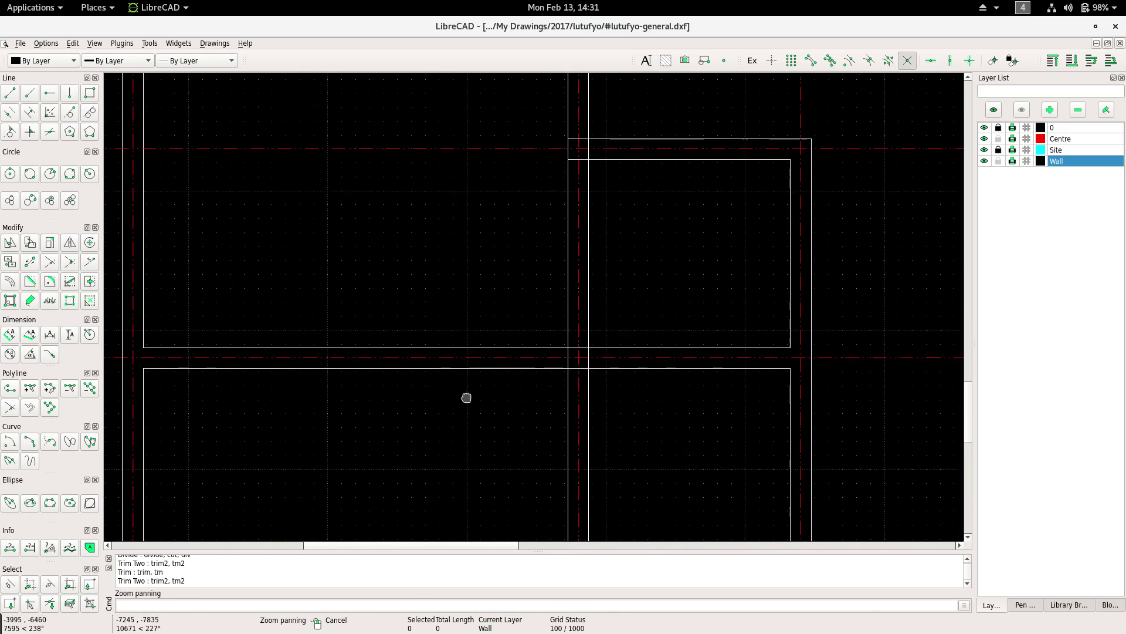
{"action": "scroll", "coordinate": [451, 317], "scroll_direction": "down", "scroll_amount": 3}
{"action": "middle_click_drag", "start_coordinate": [450, 317], "coordinate": [457, 334]}
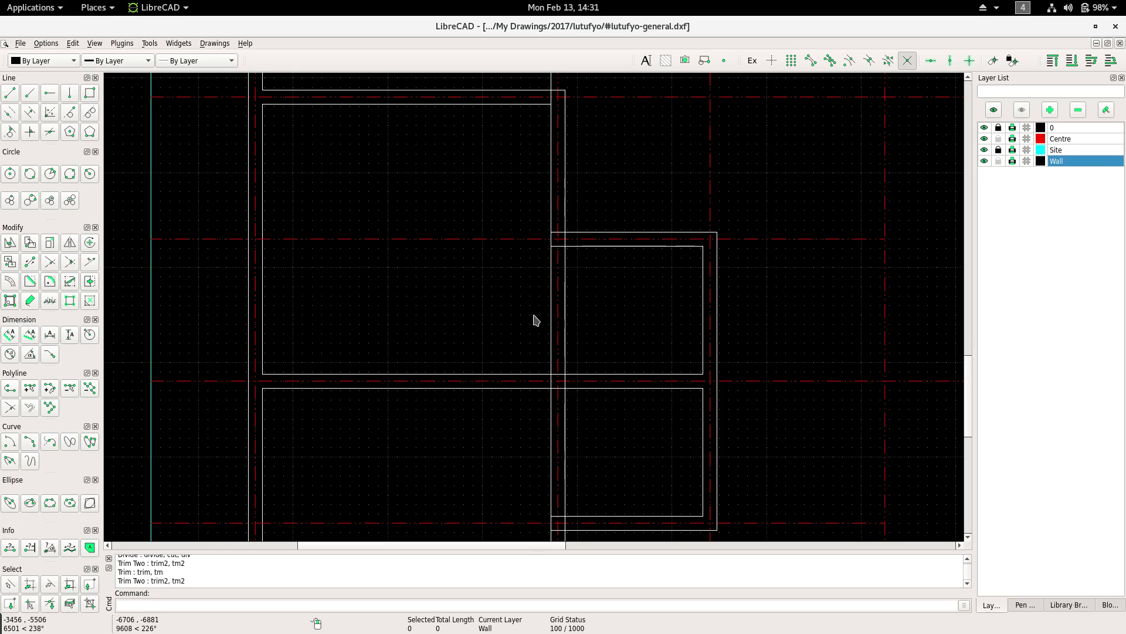
{"action": "type", "text": "o"}
Offset two wall lines by 1050 to place the partition's parallel lines.
{"action": "key", "text": "Return"}
{"action": "type", "text": "1050"}
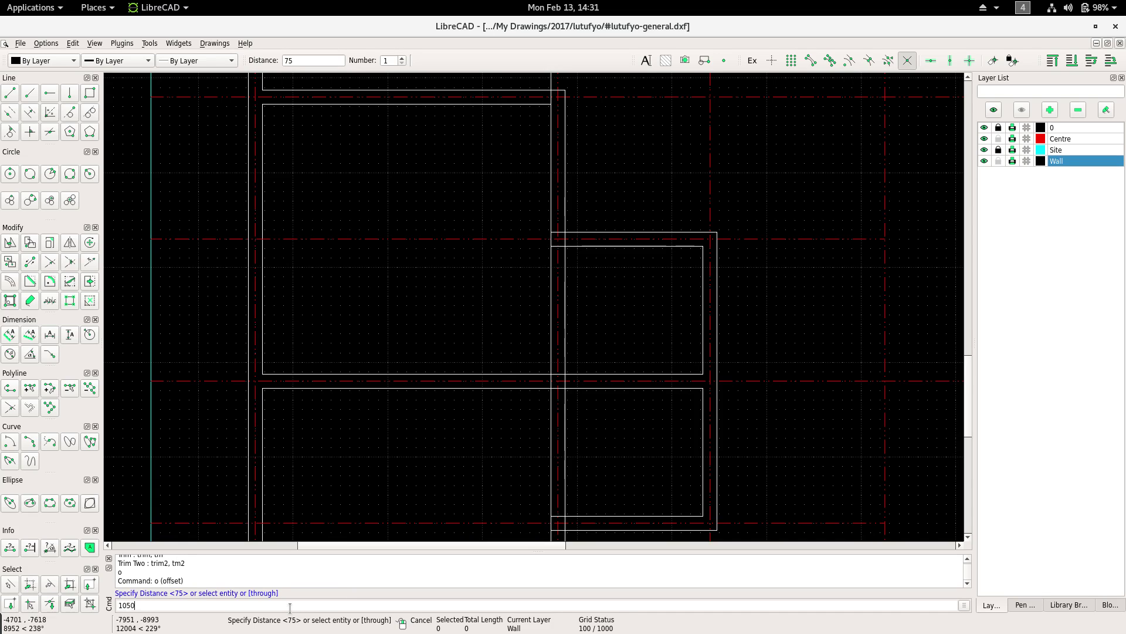
{"action": "key", "text": "Return"}
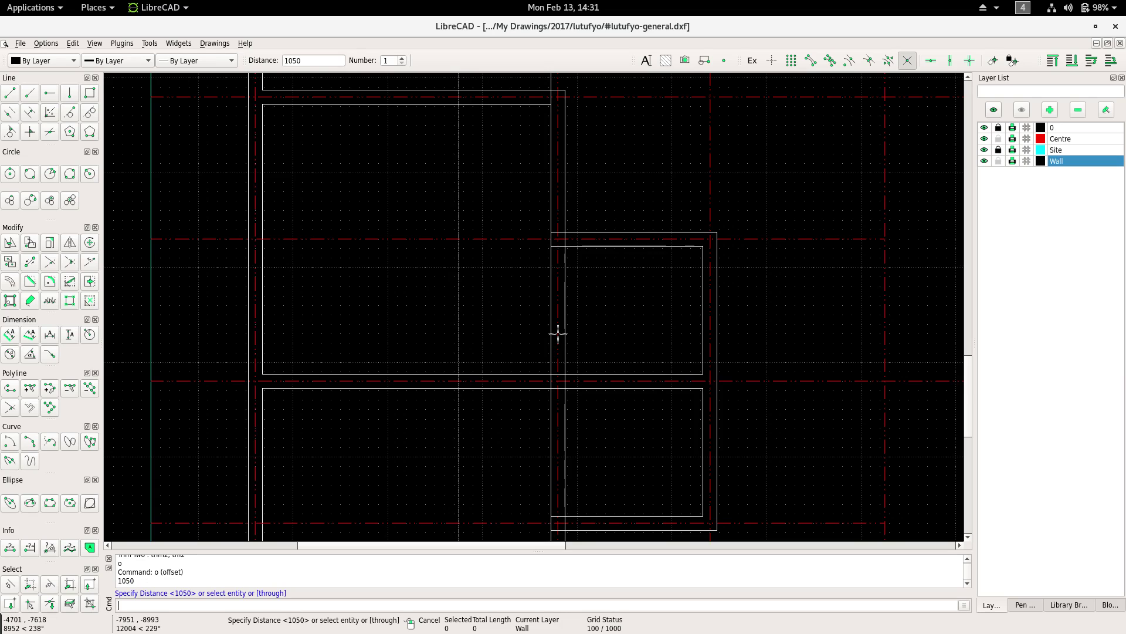
{"action": "scroll", "coordinate": [558, 334], "scroll_direction": "up", "scroll_amount": 2}
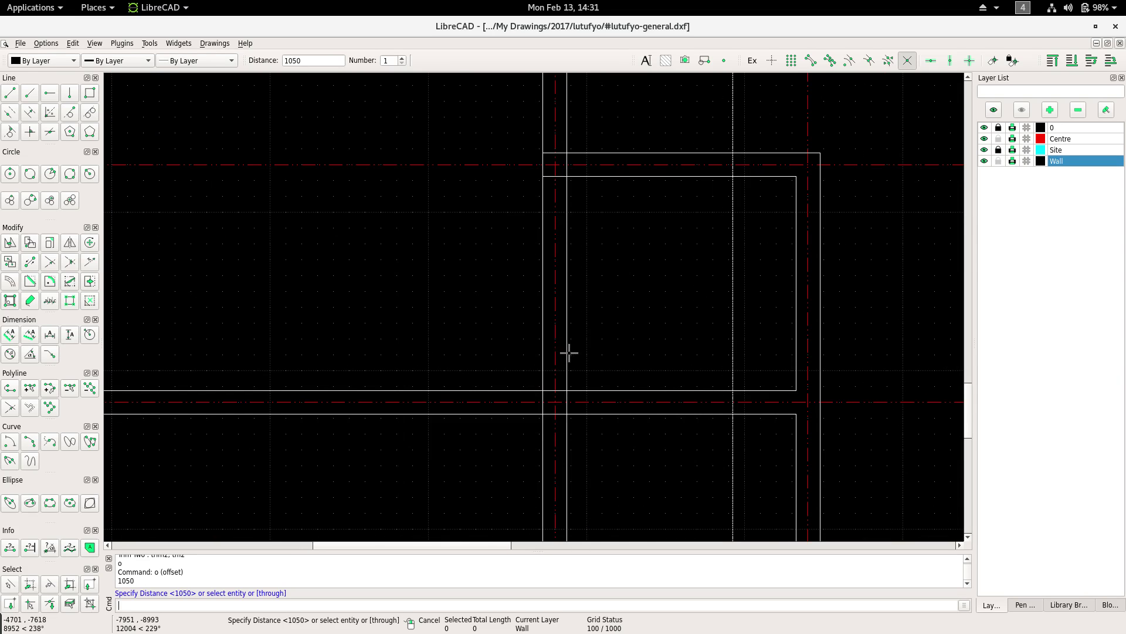
{"action": "left_click", "coordinate": [565, 352]}
{"action": "left_click", "coordinate": [547, 356]}
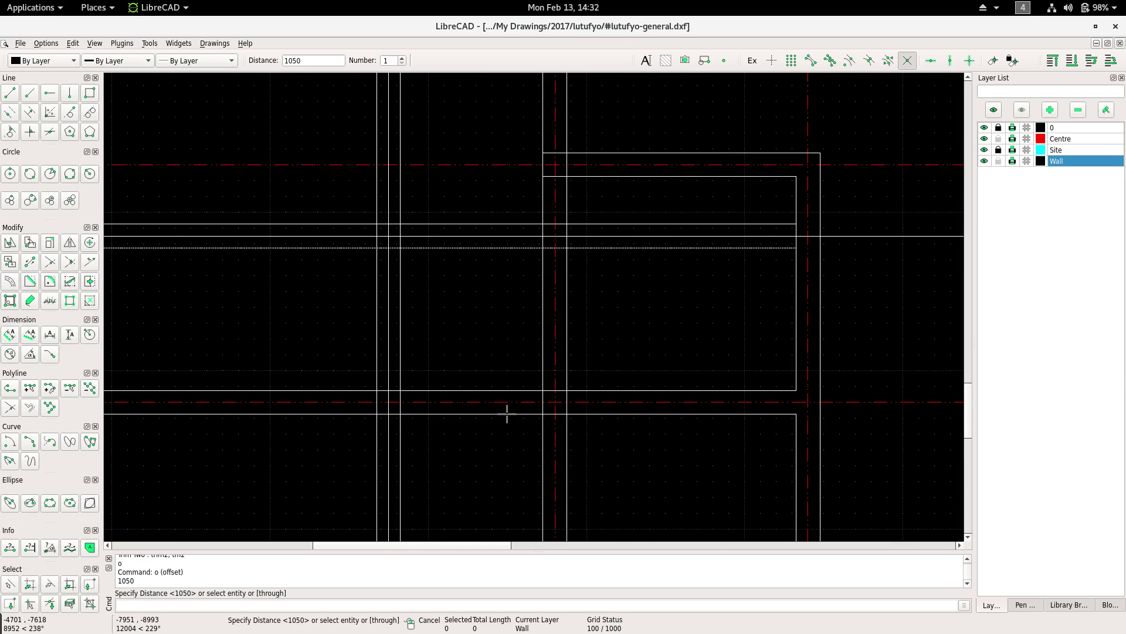
Zoom around to check the new 1050 lines and end the offset command.
{"action": "scroll", "coordinate": [424, 397], "scroll_direction": "down", "scroll_amount": 3}
{"action": "scroll", "coordinate": [432, 334], "scroll_direction": "down", "scroll_amount": 3}
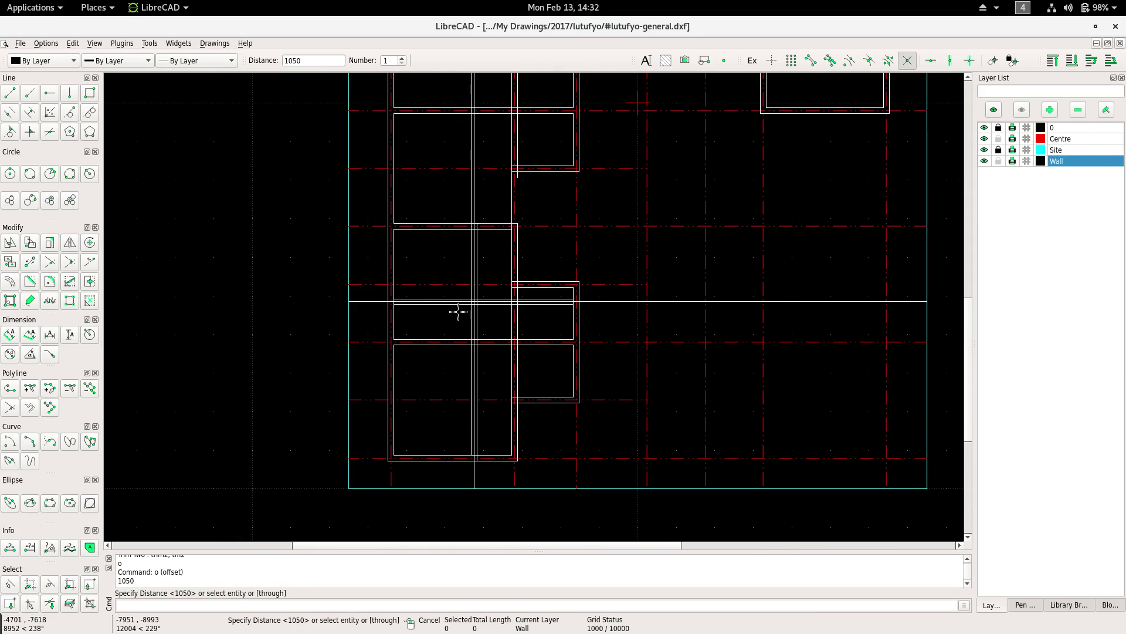
{"action": "scroll", "coordinate": [440, 372], "scroll_direction": "up", "scroll_amount": 2}
{"action": "scroll", "coordinate": [471, 292], "scroll_direction": "up", "scroll_amount": 2}
{"action": "scroll", "coordinate": [471, 292], "scroll_direction": "up", "scroll_amount": 2}
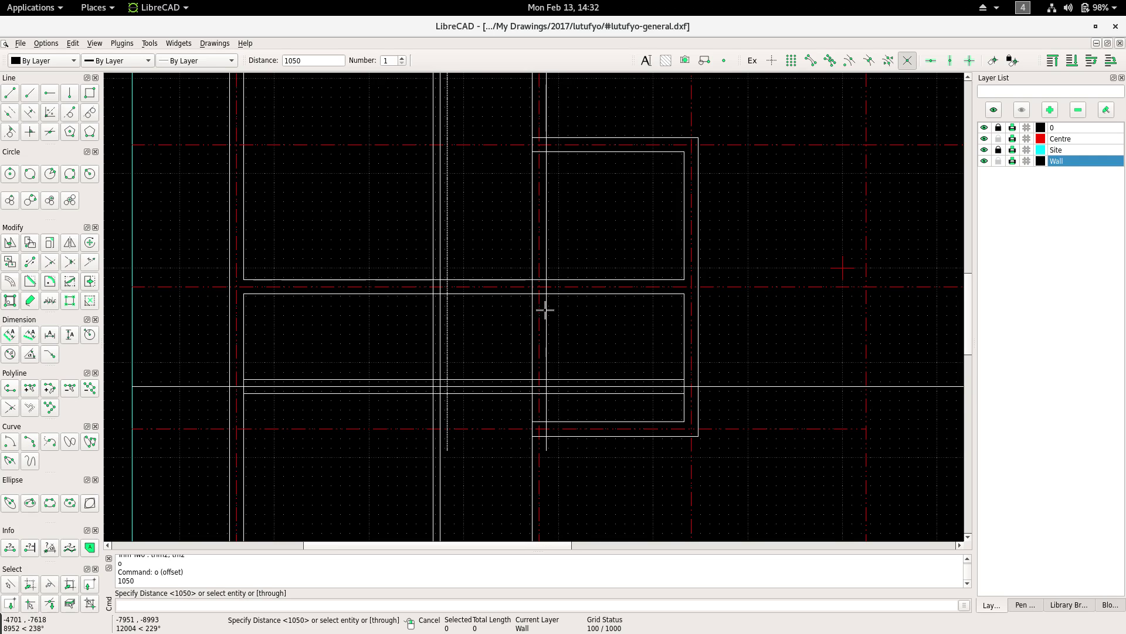
{"action": "scroll", "coordinate": [453, 372], "scroll_direction": "down", "scroll_amount": 3}
{"action": "scroll", "coordinate": [428, 315], "scroll_direction": "down", "scroll_amount": 2}
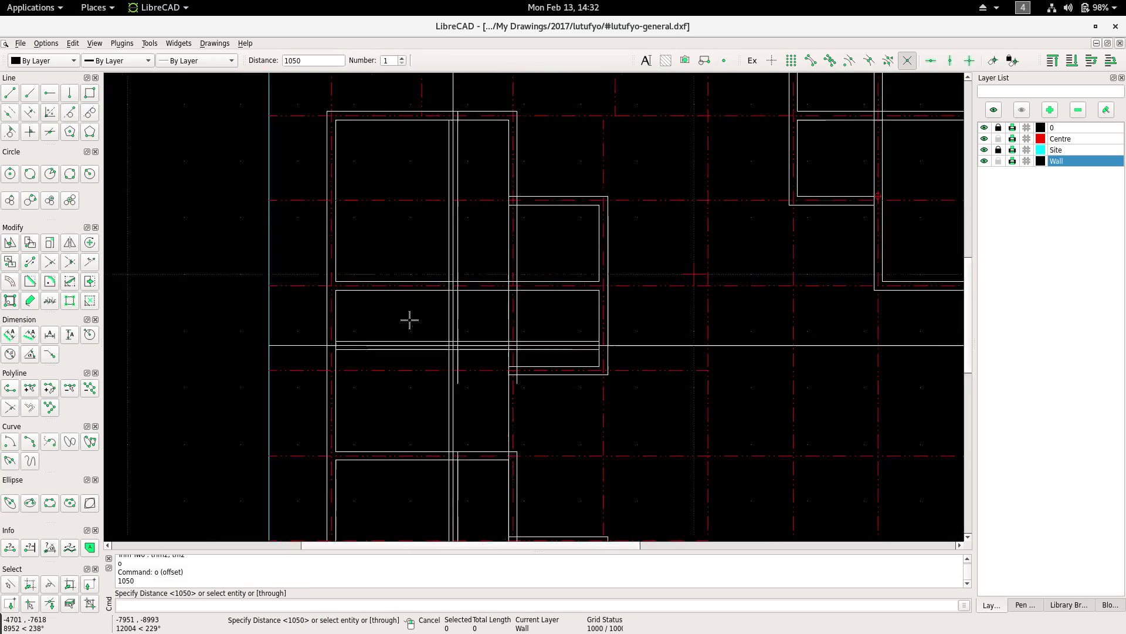
{"action": "scroll", "coordinate": [389, 289], "scroll_direction": "down", "scroll_amount": 1}
{"action": "scroll", "coordinate": [365, 317], "scroll_direction": "down", "scroll_amount": 1}
{"action": "scroll", "coordinate": [455, 317], "scroll_direction": "down", "scroll_amount": 1}
{"action": "scroll", "coordinate": [408, 367], "scroll_direction": "down", "scroll_amount": 1}
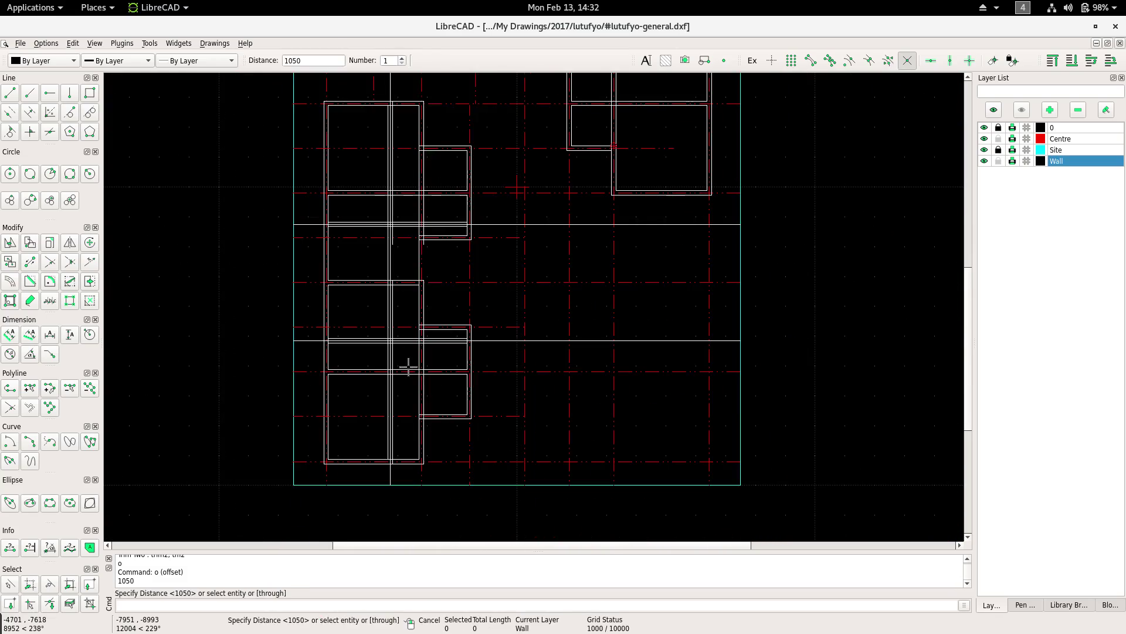
{"action": "key", "text": "Escape"}
{"action": "scroll", "coordinate": [408, 367], "scroll_direction": "up", "scroll_amount": 3}
{"action": "scroll", "coordinate": [403, 394], "scroll_direction": "up", "scroll_amount": 4}
Trim the new partition line and the existing wall into a clean corner.
{"action": "scroll", "coordinate": [414, 317], "scroll_direction": "up", "scroll_amount": 2}
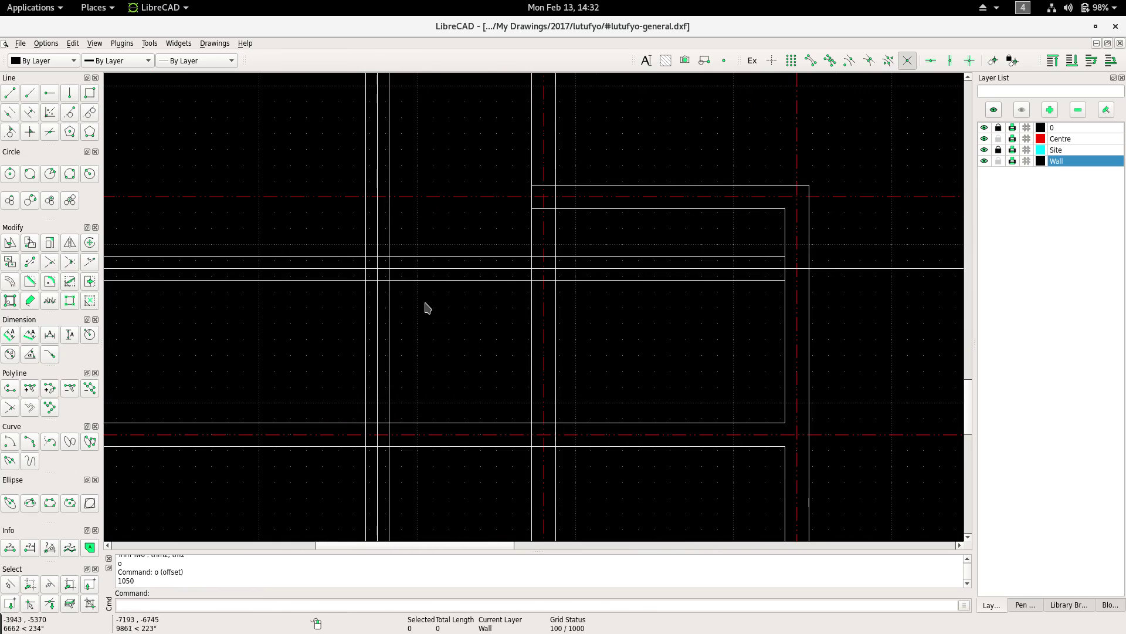
{"action": "right_click", "coordinate": [423, 307]}
{"action": "left_click", "coordinate": [459, 312]}
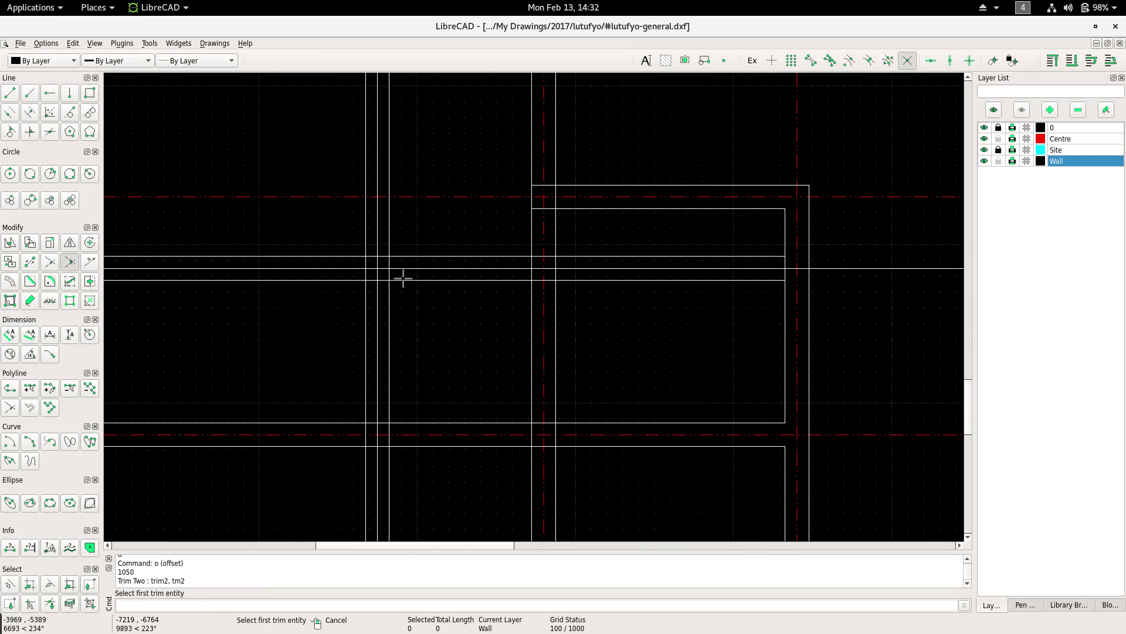
{"action": "left_click", "coordinate": [401, 280]}
{"action": "left_click", "coordinate": [389, 298]}
{"action": "left_click", "coordinate": [387, 256]}
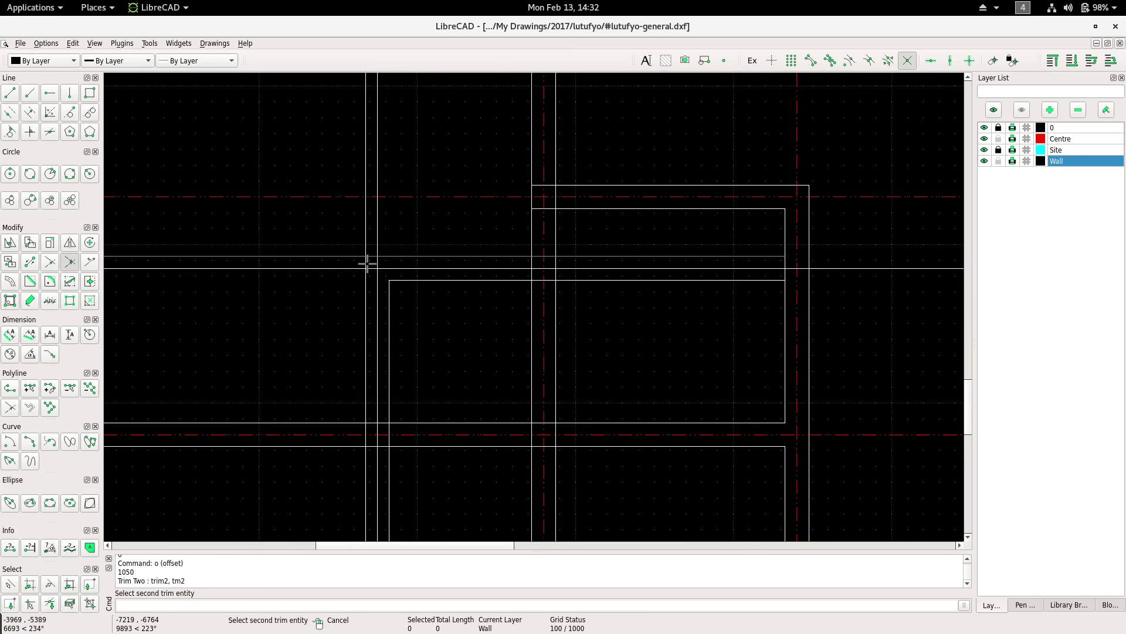
{"action": "right_click", "coordinate": [352, 259]}
Select the horizontal and vertical wall lines and make Centre the current layer.
{"action": "left_click", "coordinate": [390, 269]}
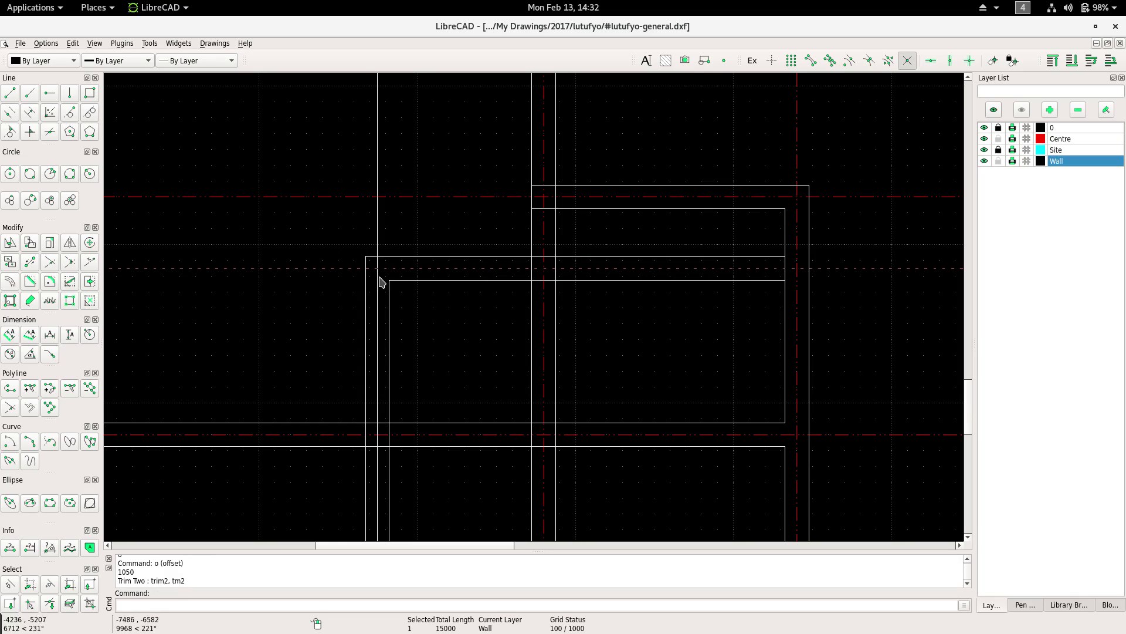
{"action": "left_click", "coordinate": [1066, 142]}
{"action": "scroll", "coordinate": [568, 355], "scroll_direction": "down", "scroll_amount": 3}
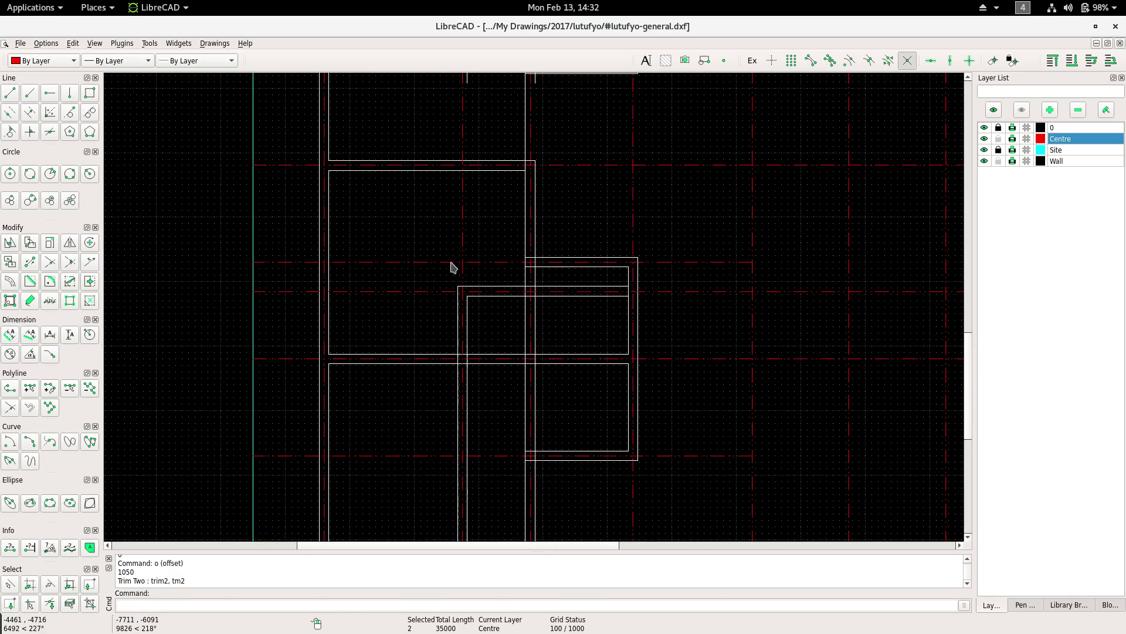
{"action": "middle_click_drag", "start_coordinate": [452, 264], "coordinate": [452, 460]}
{"action": "scroll", "coordinate": [444, 286], "scroll_direction": "down", "scroll_amount": 2}
{"action": "mouse_move", "coordinate": [427, 336]}
{"action": "middle_mouse_down"}
{"action": "mouse_move", "coordinate": [425, 367]}
{"action": "mouse_move", "coordinate": [431, 341]}
{"action": "middle_mouse_up"}
{"action": "scroll", "coordinate": [459, 309], "scroll_direction": "up", "scroll_amount": 2}
{"action": "scroll", "coordinate": [459, 319], "scroll_direction": "up", "scroll_amount": 2}
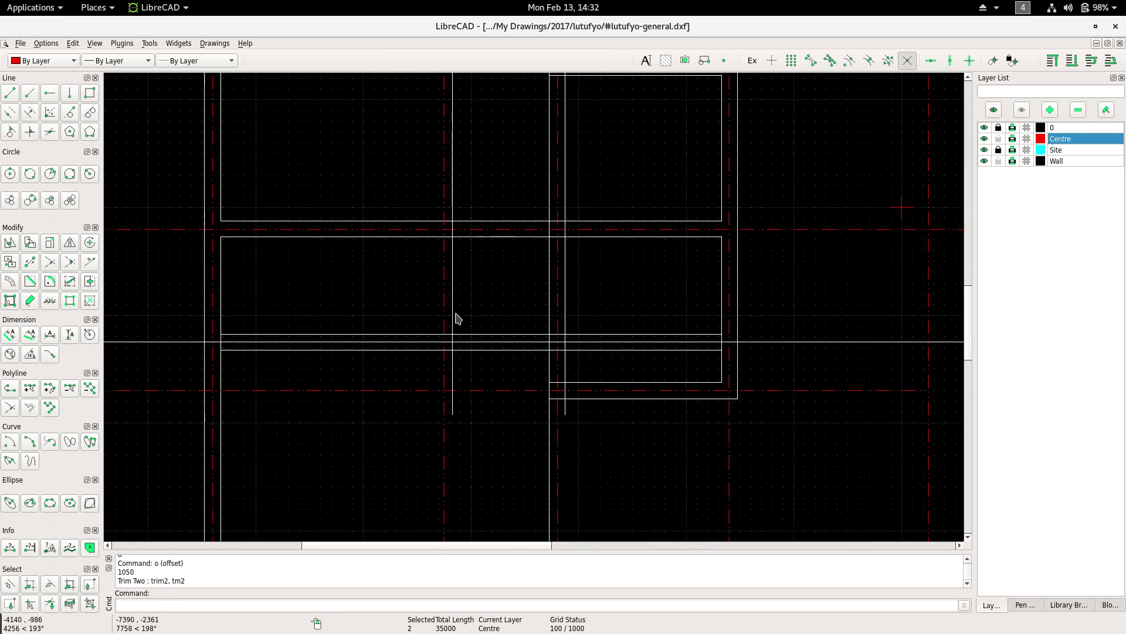
Offset another parallel line by 1050 and make Site the current layer.
{"action": "right_click", "coordinate": [473, 291]}
{"action": "left_click", "coordinate": [482, 294]}
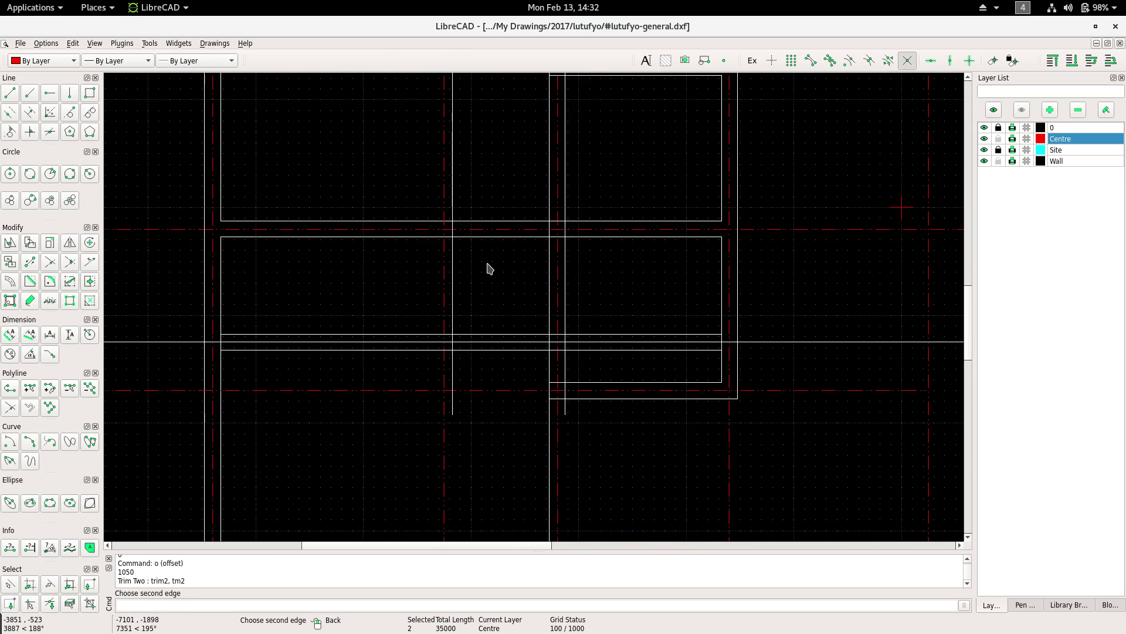
{"action": "type", "text": "o"}
{"action": "key", "text": "Return"}
{"action": "left_click_drag", "start_coordinate": [487, 266], "coordinate": [514, 311]}
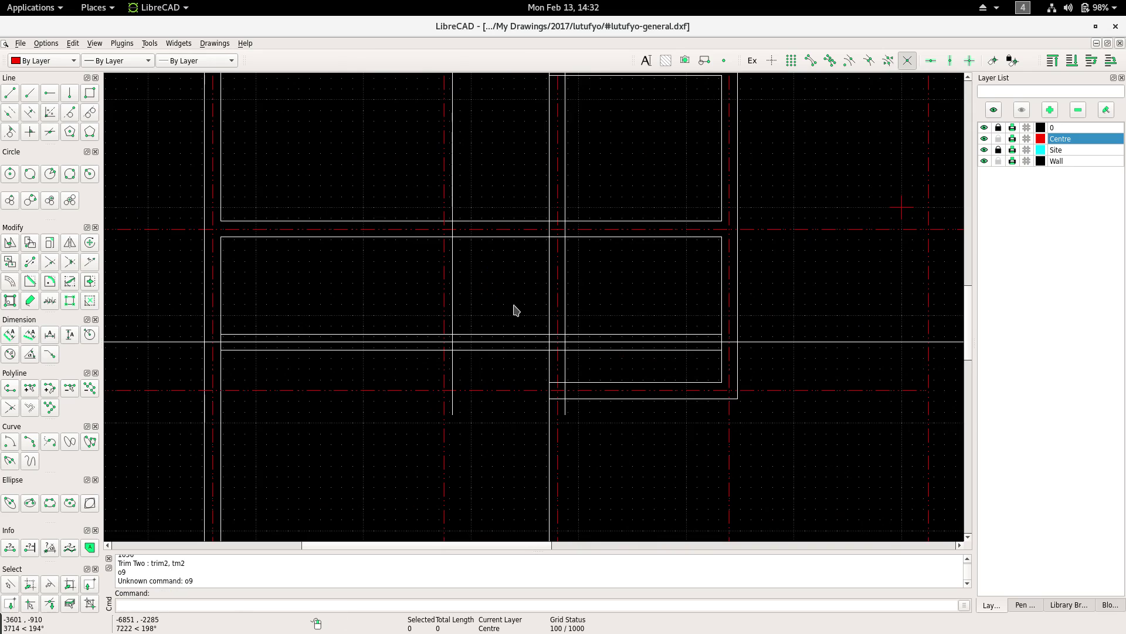
{"action": "key", "text": "Return"}
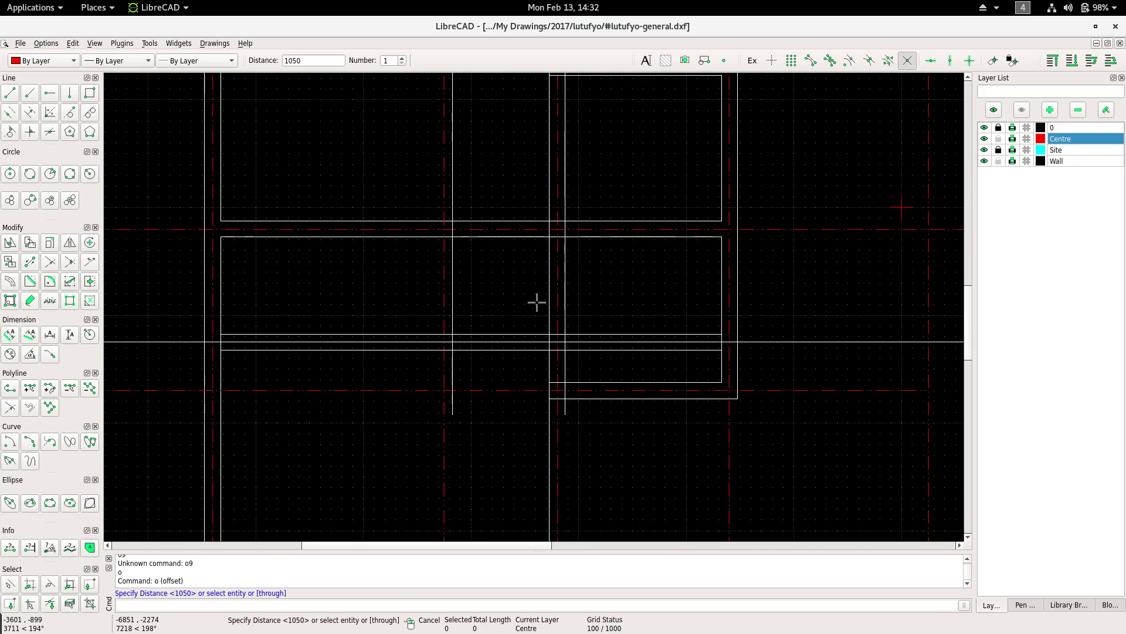
{"action": "left_click", "coordinate": [478, 282]}
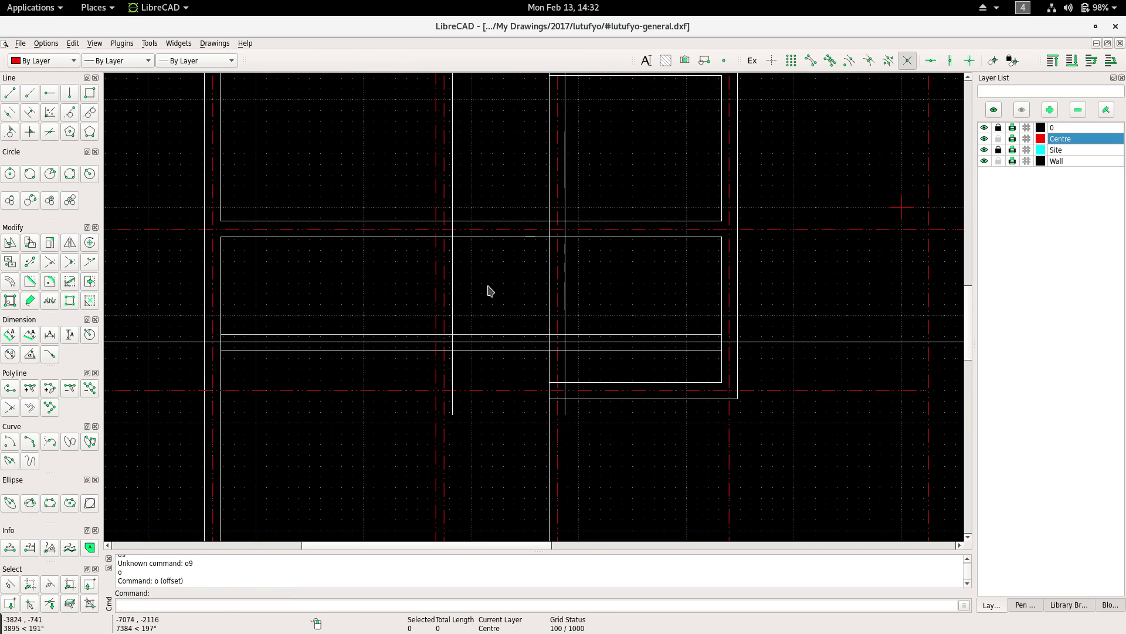
{"action": "left_click", "coordinate": [1063, 151]}
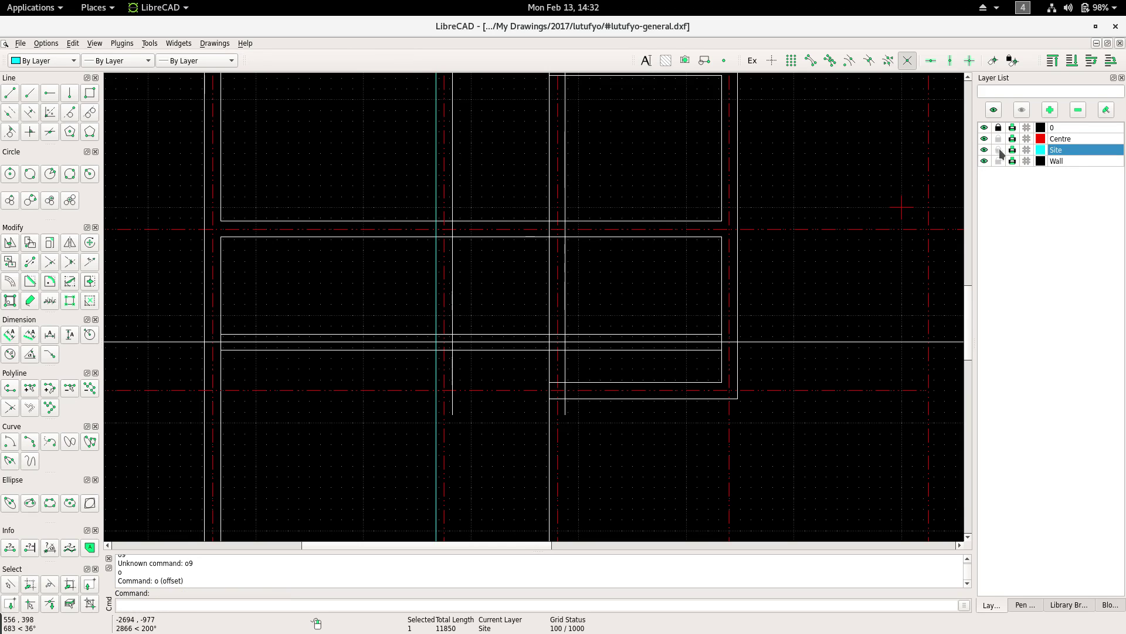
Switch the current layer back to Wall and zoom in on the next junction.
{"action": "left_click", "coordinate": [1068, 161]}
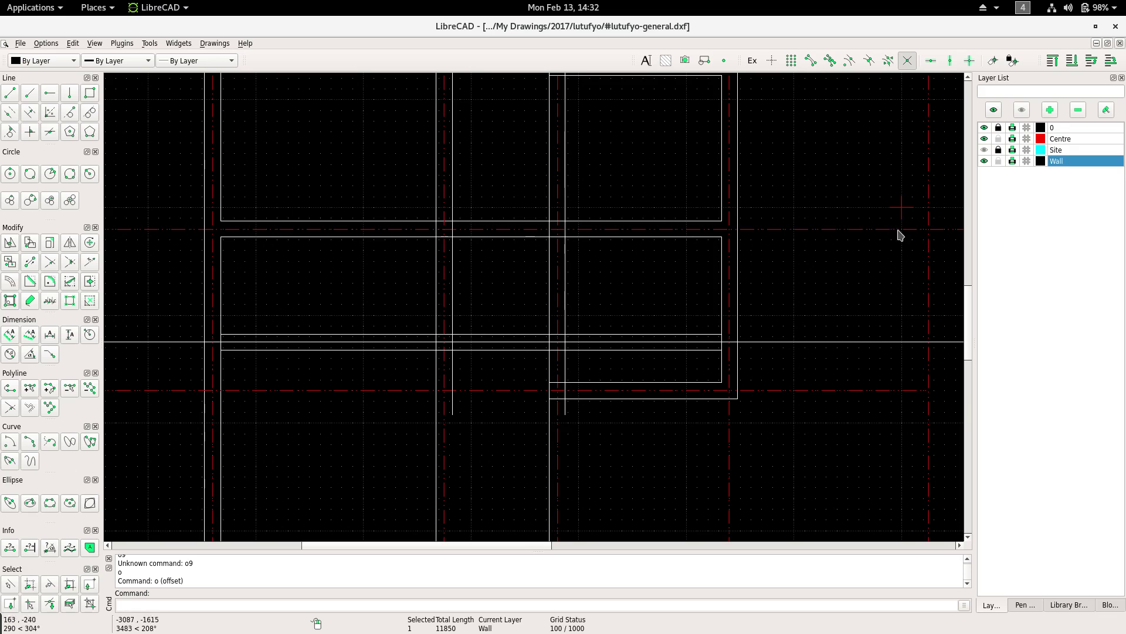
{"action": "scroll", "coordinate": [436, 332], "scroll_direction": "up", "scroll_amount": 1}
{"action": "scroll", "coordinate": [450, 354], "scroll_direction": "up", "scroll_amount": 1}
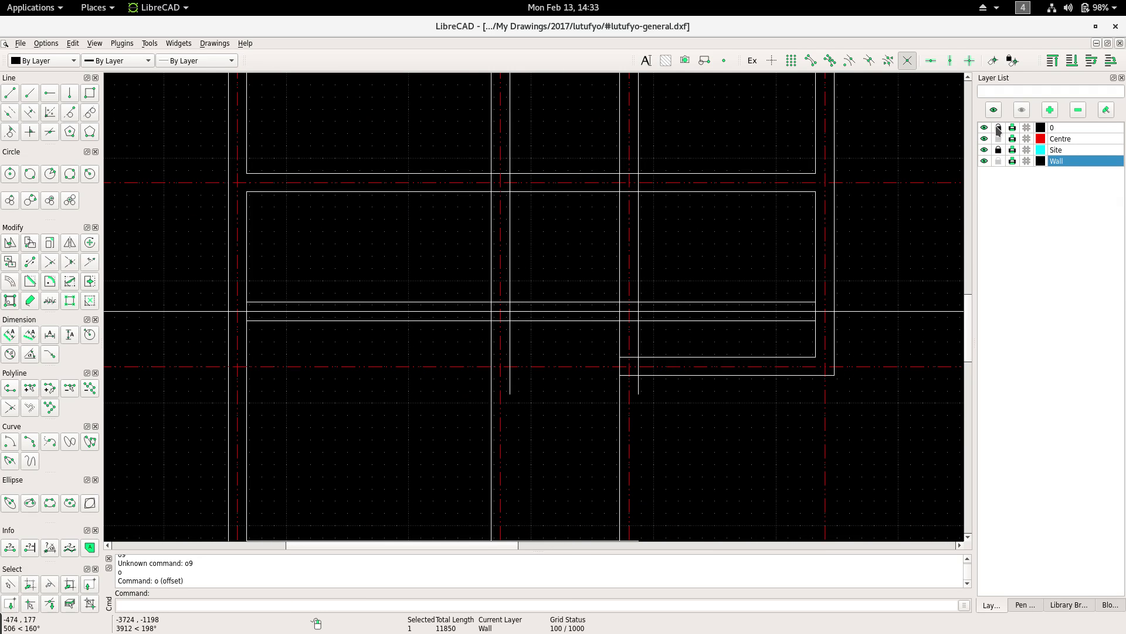
Trim two pairs of partition wall lines into clean corners with Trim Two.
{"action": "scroll", "coordinate": [472, 294], "scroll_direction": "up", "scroll_amount": 2}
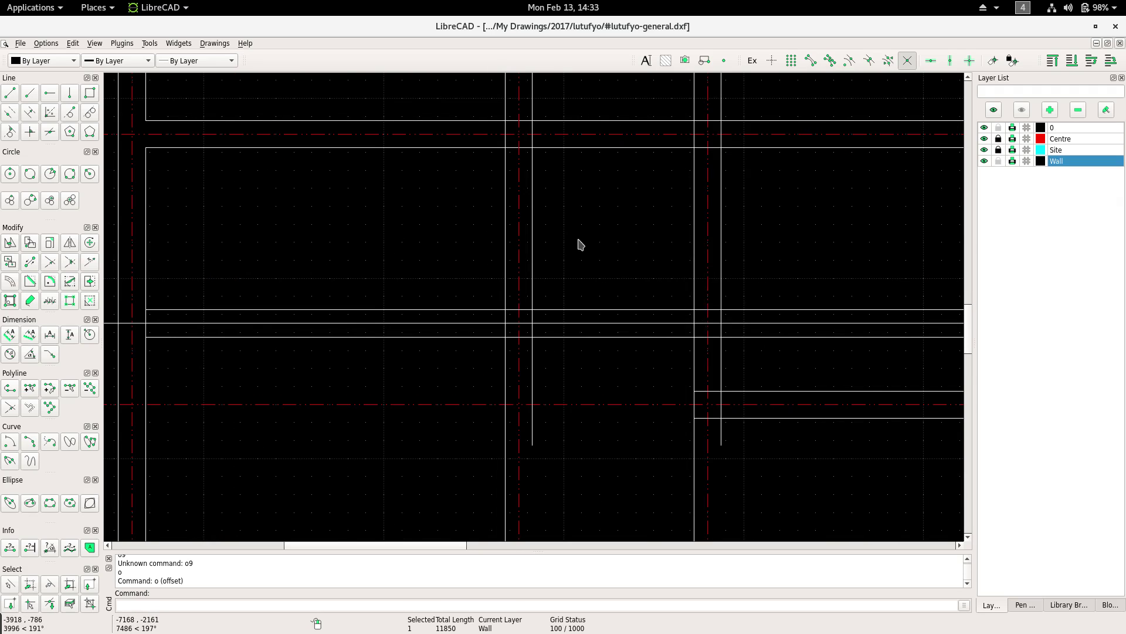
{"action": "right_click", "coordinate": [578, 244]}
{"action": "left_click", "coordinate": [585, 253]}
{"action": "left_click", "coordinate": [539, 310]}
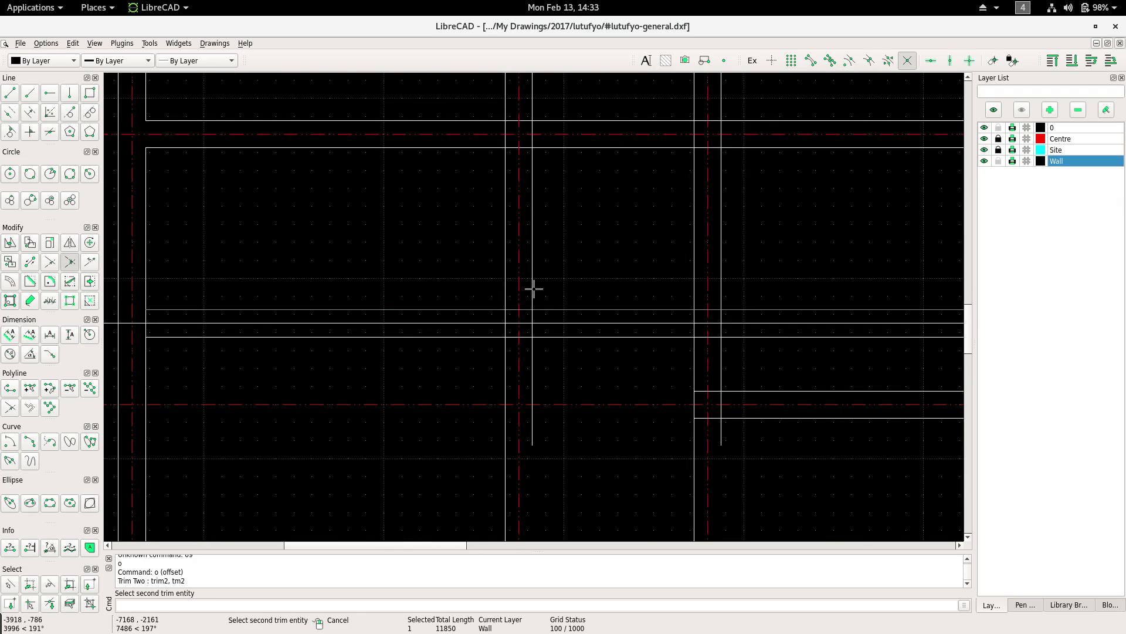
{"action": "left_click", "coordinate": [532, 290]}
{"action": "left_click", "coordinate": [534, 335]}
{"action": "left_click", "coordinate": [505, 304]}
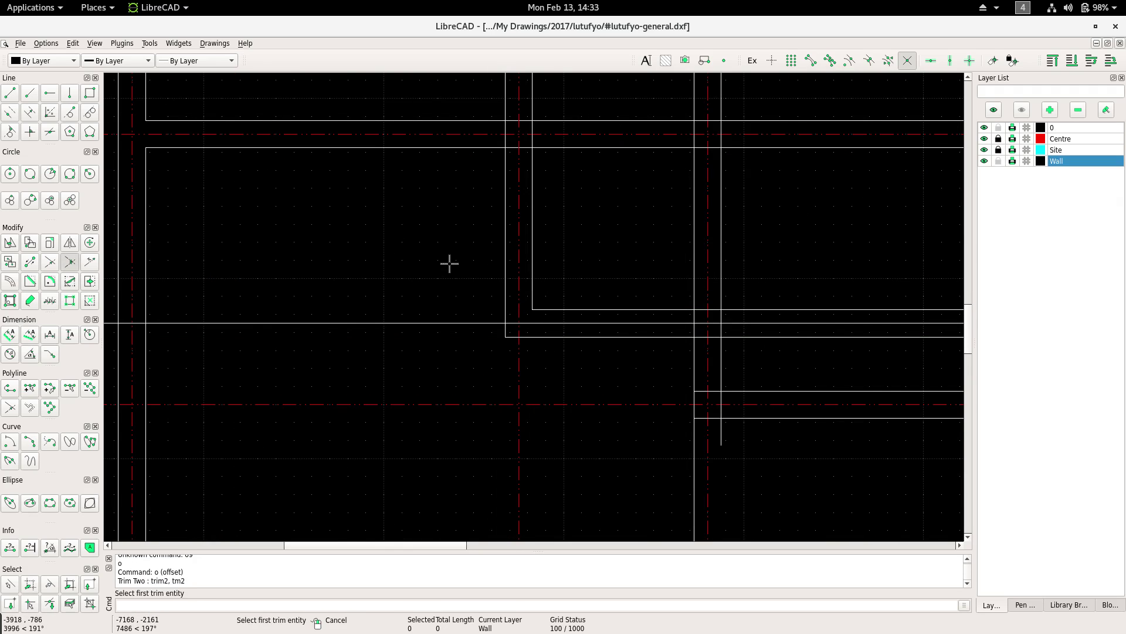
{"action": "key", "text": "Escape"}
Switch the current layer to Centre, then back to Wall, and move to the next junction.
{"action": "left_click", "coordinate": [482, 324]}
{"action": "left_click", "coordinate": [1056, 139]}
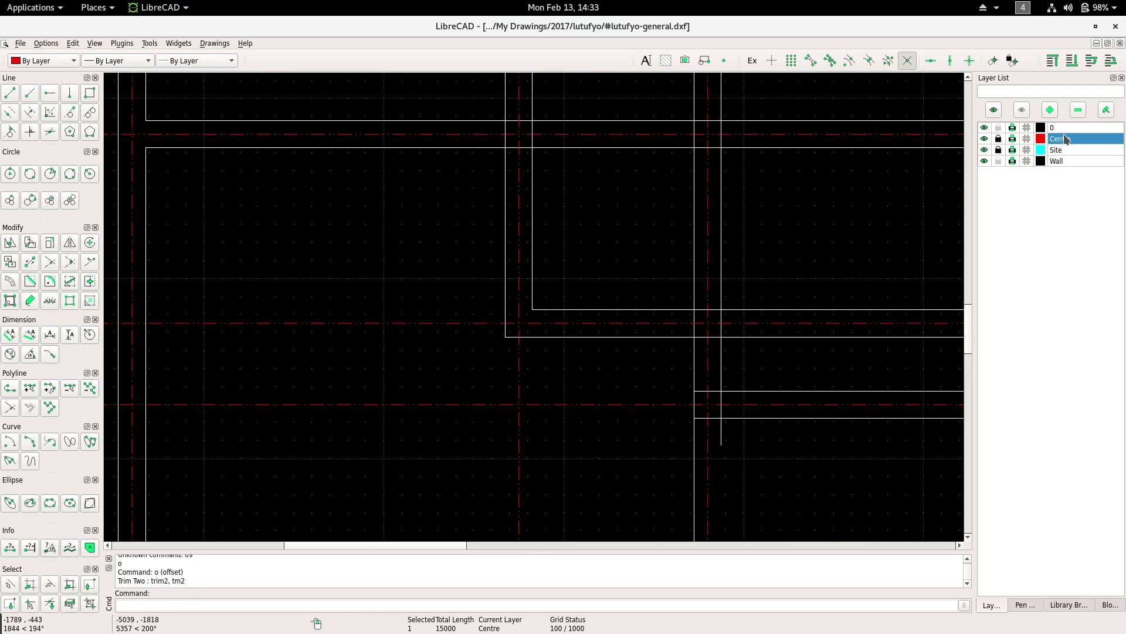
{"action": "scroll", "coordinate": [552, 310], "scroll_direction": "down", "scroll_amount": 3}
{"action": "left_click", "coordinate": [1056, 161]}
{"action": "scroll", "coordinate": [536, 302], "scroll_direction": "down", "scroll_amount": 3}
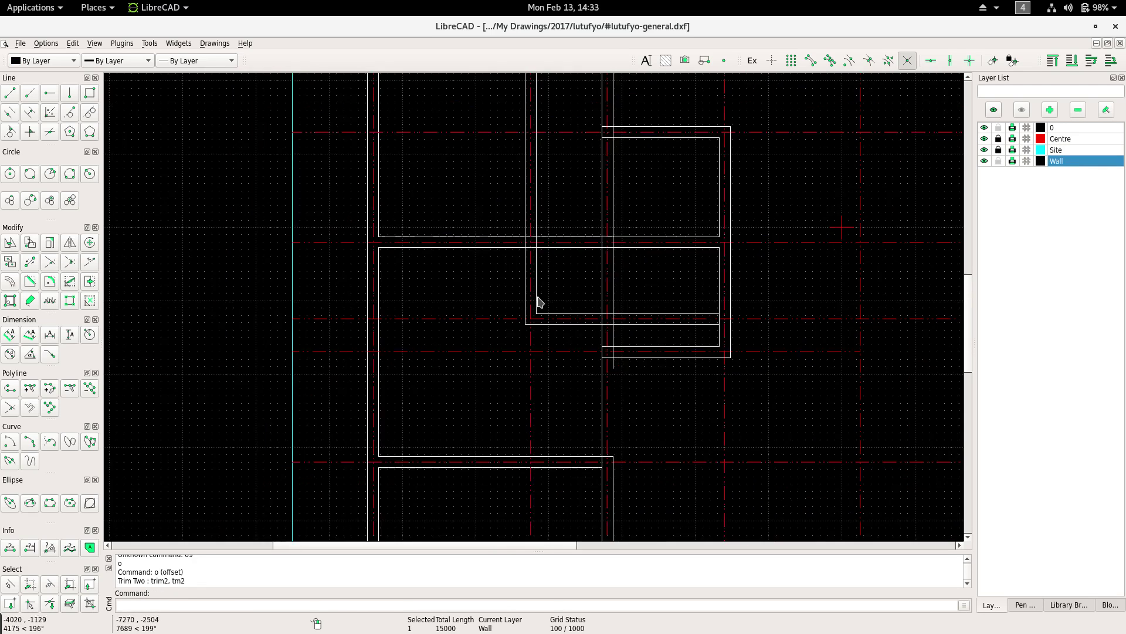
{"action": "mouse_move", "coordinate": [535, 302]}
{"action": "middle_mouse_down"}
{"action": "mouse_move", "coordinate": [491, 350]}
{"action": "mouse_move", "coordinate": [470, 269]}
{"action": "mouse_move", "coordinate": [468, 415]}
{"action": "mouse_move", "coordinate": [452, 355]}
{"action": "middle_mouse_up"}
{"action": "scroll", "coordinate": [485, 277], "scroll_direction": "up", "scroll_amount": 1}
{"action": "scroll", "coordinate": [463, 304], "scroll_direction": "up", "scroll_amount": 2}
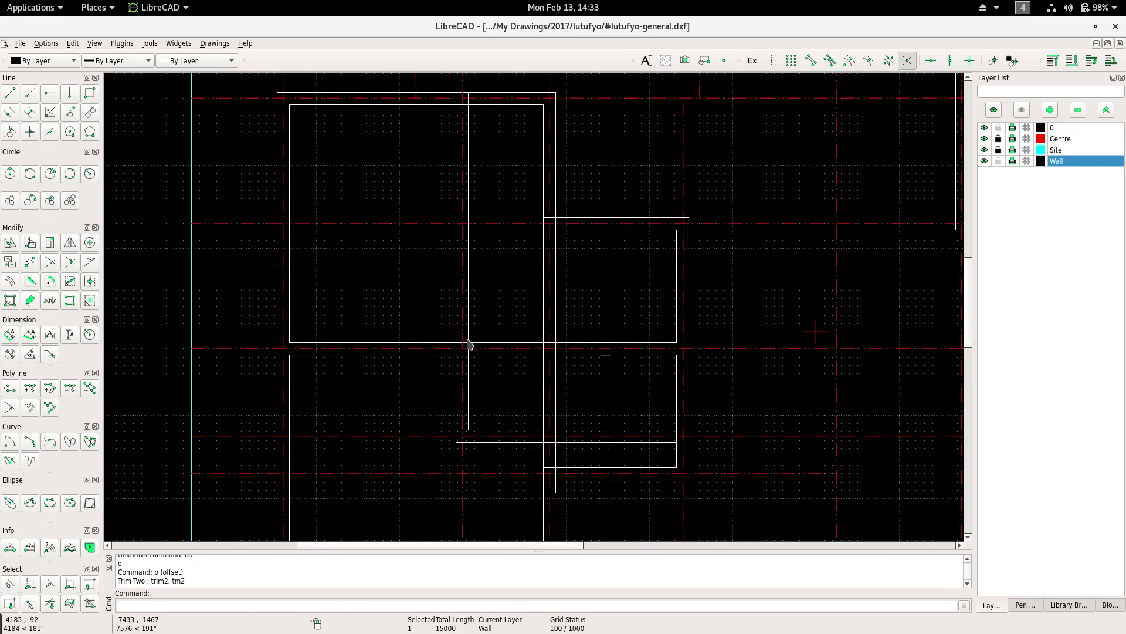
{"action": "scroll", "coordinate": [503, 289], "scroll_direction": "up", "scroll_amount": 2}
Trim both partition wall lines back to the horizontal wall as cutting edge.
{"action": "right_click", "coordinate": [508, 256]}
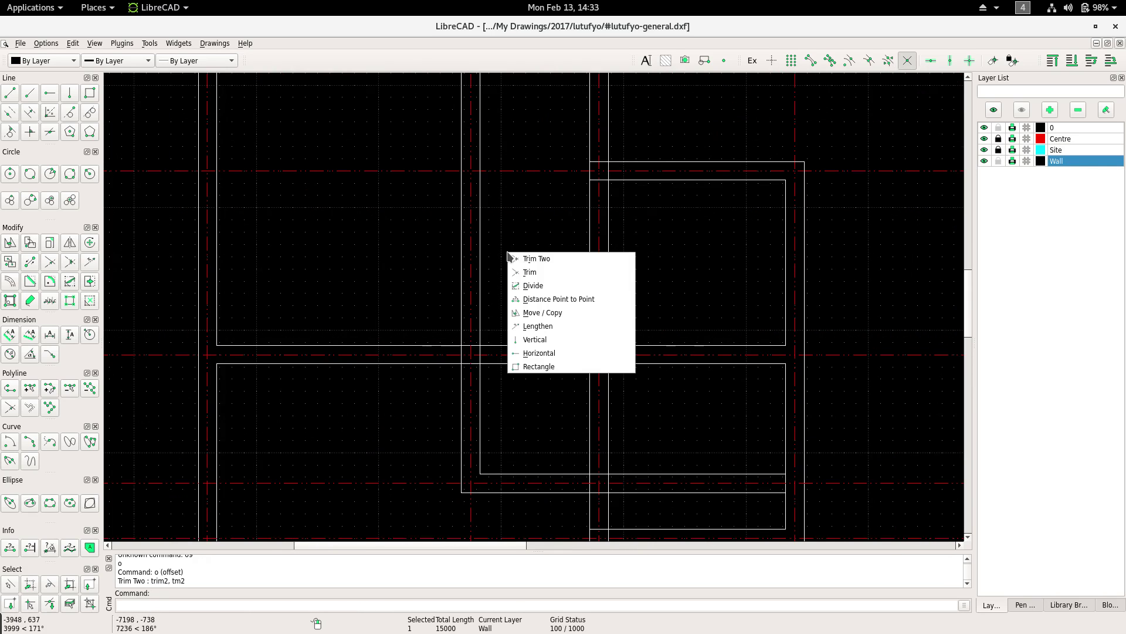
{"action": "left_click", "coordinate": [530, 271]}
{"action": "scroll", "coordinate": [449, 365], "scroll_direction": "up", "scroll_amount": 2}
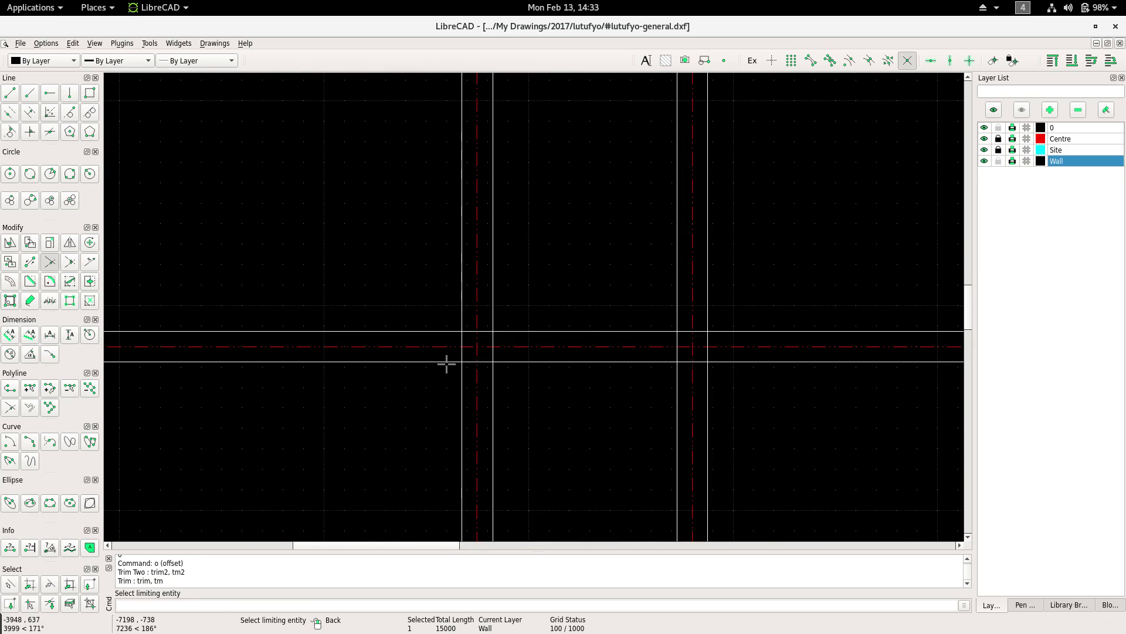
{"action": "left_click", "coordinate": [447, 364]}
{"action": "left_click", "coordinate": [462, 373]}
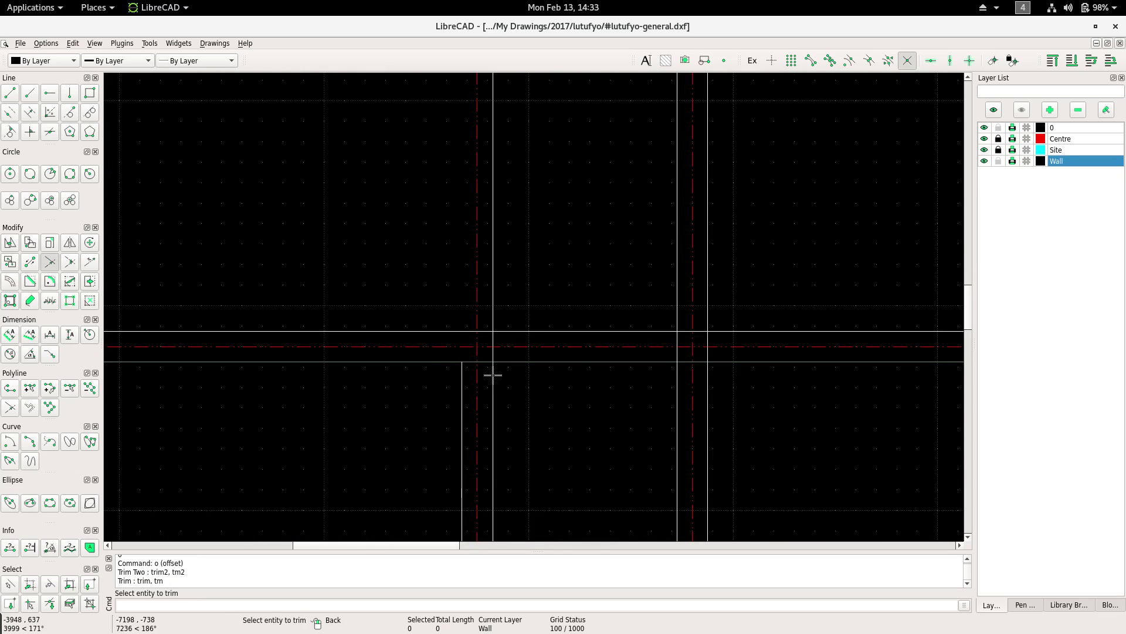
{"action": "left_click", "coordinate": [492, 375]}
{"action": "right_click", "coordinate": [511, 253]}
{"action": "scroll", "coordinate": [520, 266], "scroll_direction": "down", "scroll_amount": 2}
{"action": "middle_click_drag", "start_coordinate": [520, 266], "coordinate": [485, 223]}
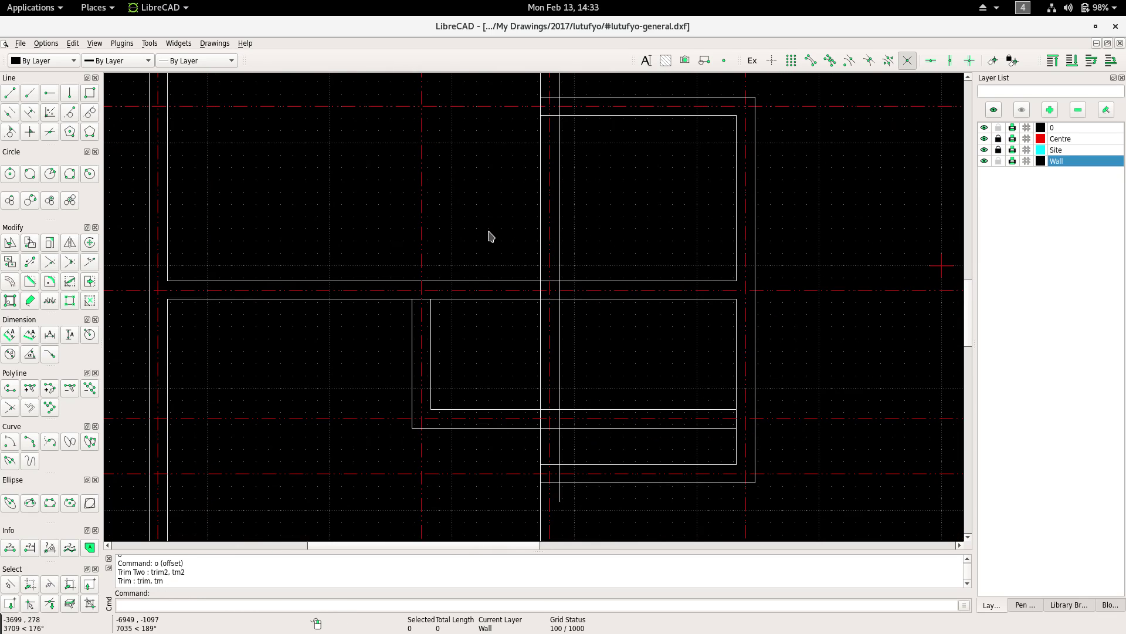
Divide the horizontal wall line at the partition junction.
{"action": "right_click", "coordinate": [490, 236]}
{"action": "left_click", "coordinate": [523, 265]}
{"action": "scroll", "coordinate": [511, 279], "scroll_direction": "up", "scroll_amount": 1}
{"action": "left_click", "coordinate": [549, 282]}
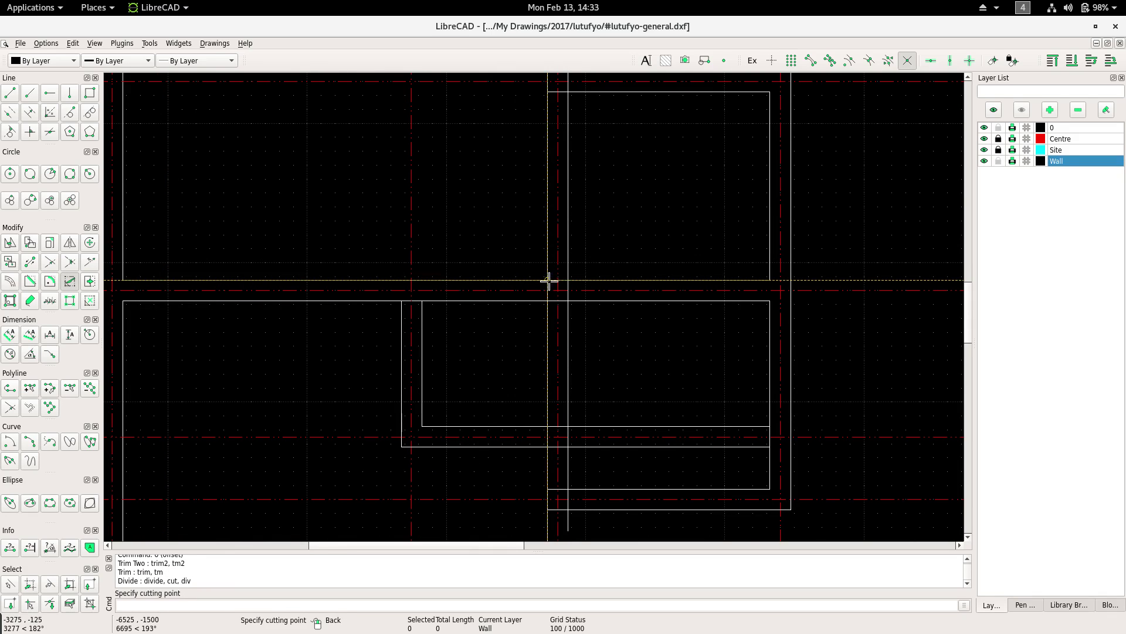
{"action": "left_click", "coordinate": [519, 302]}
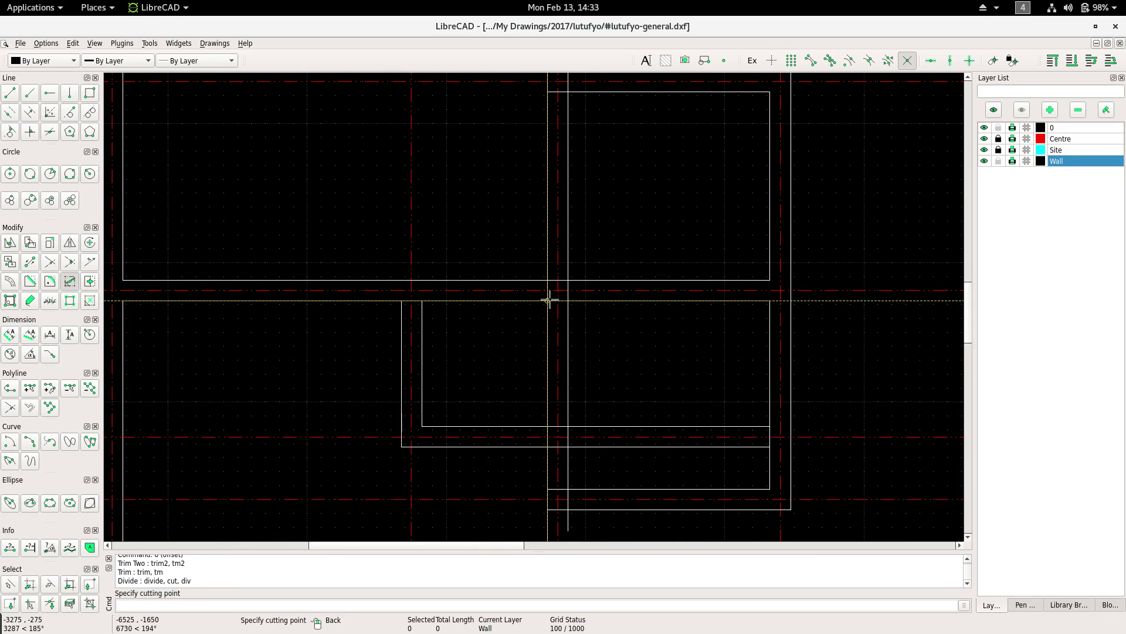
{"action": "left_click", "coordinate": [549, 300]}
Try Trim Two on the partition lines and undo the wrong trim.
{"action": "right_click", "coordinate": [492, 208]}
{"action": "left_click", "coordinate": [531, 242]}
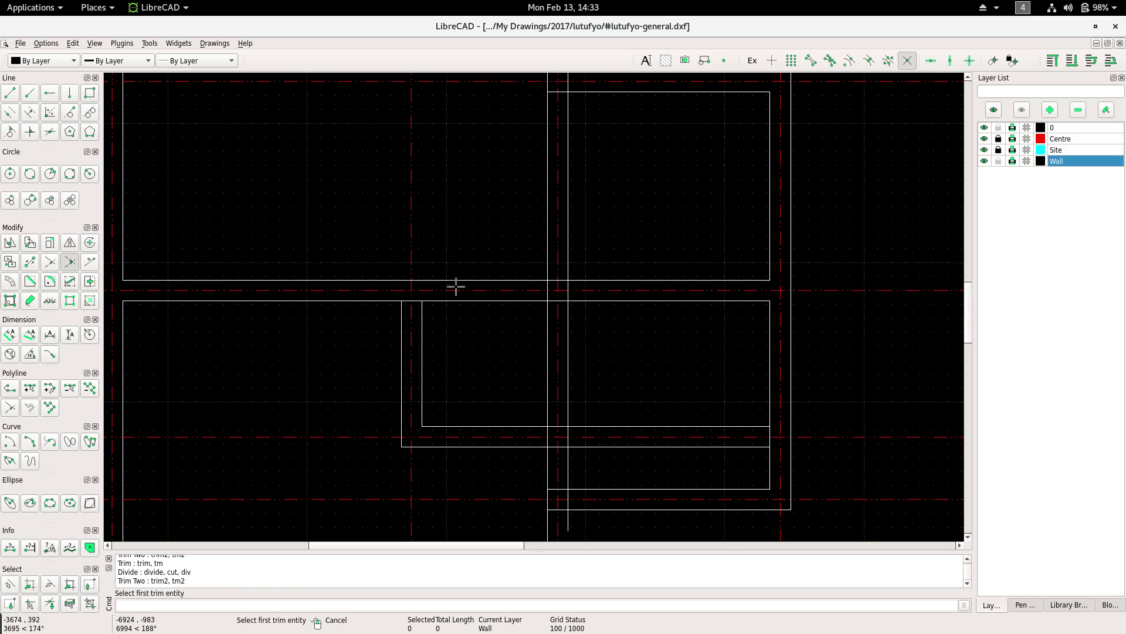
{"action": "left_click", "coordinate": [424, 320]}
{"action": "left_click", "coordinate": [424, 283]}
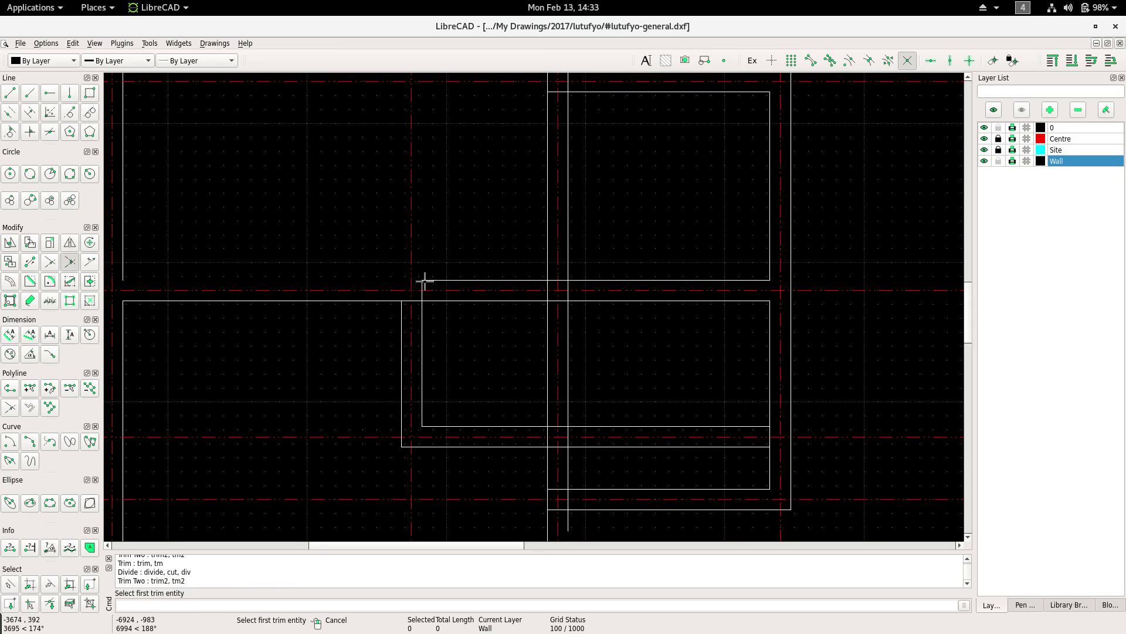
{"action": "key", "text": "ctrl+z"}
Trim the vertical and horizontal wall lines into a clean corner.
{"action": "right_click", "coordinate": [435, 313]}
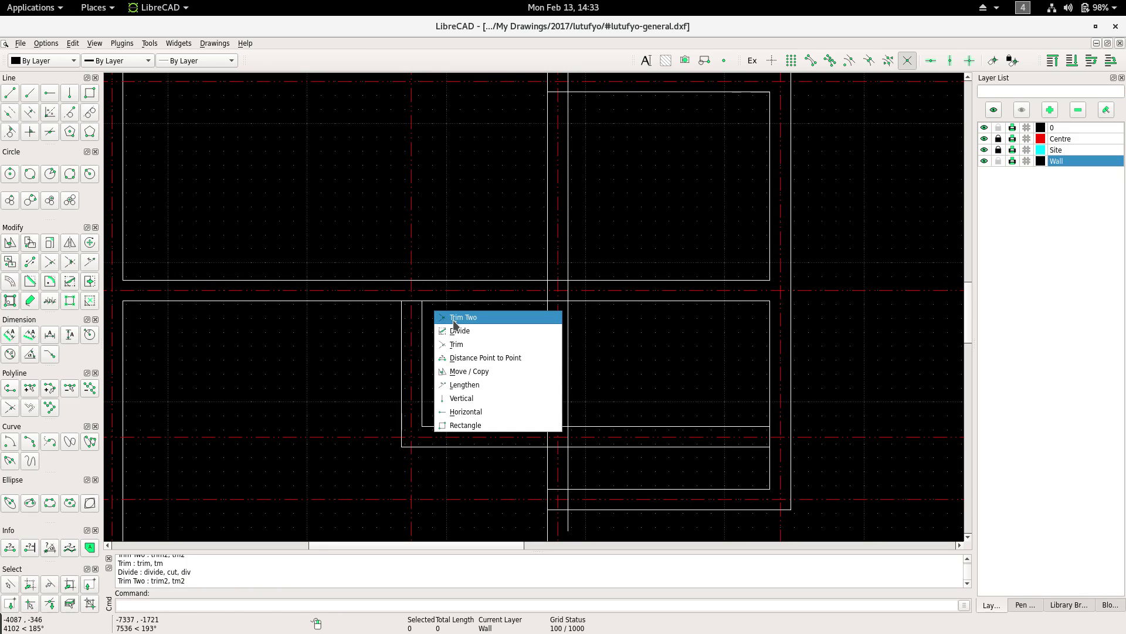
{"action": "left_click", "coordinate": [455, 318]}
{"action": "left_click", "coordinate": [421, 312]}
{"action": "left_click", "coordinate": [390, 280]}
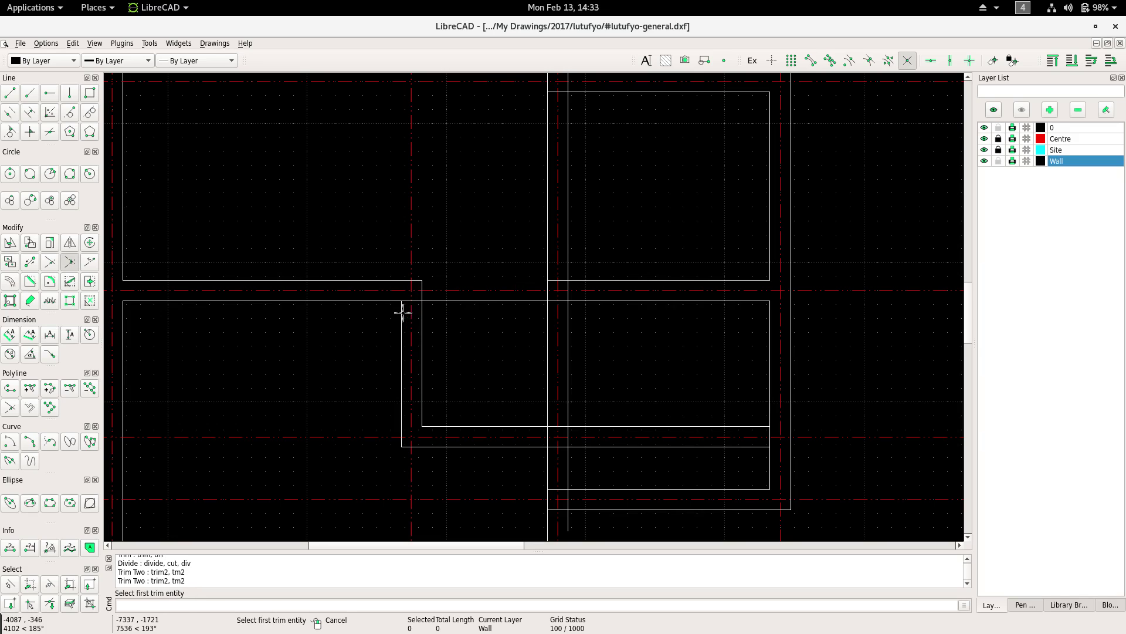
{"action": "scroll", "coordinate": [390, 300], "scroll_direction": "down", "scroll_amount": 2}
{"action": "scroll", "coordinate": [375, 274], "scroll_direction": "up", "scroll_amount": 1}
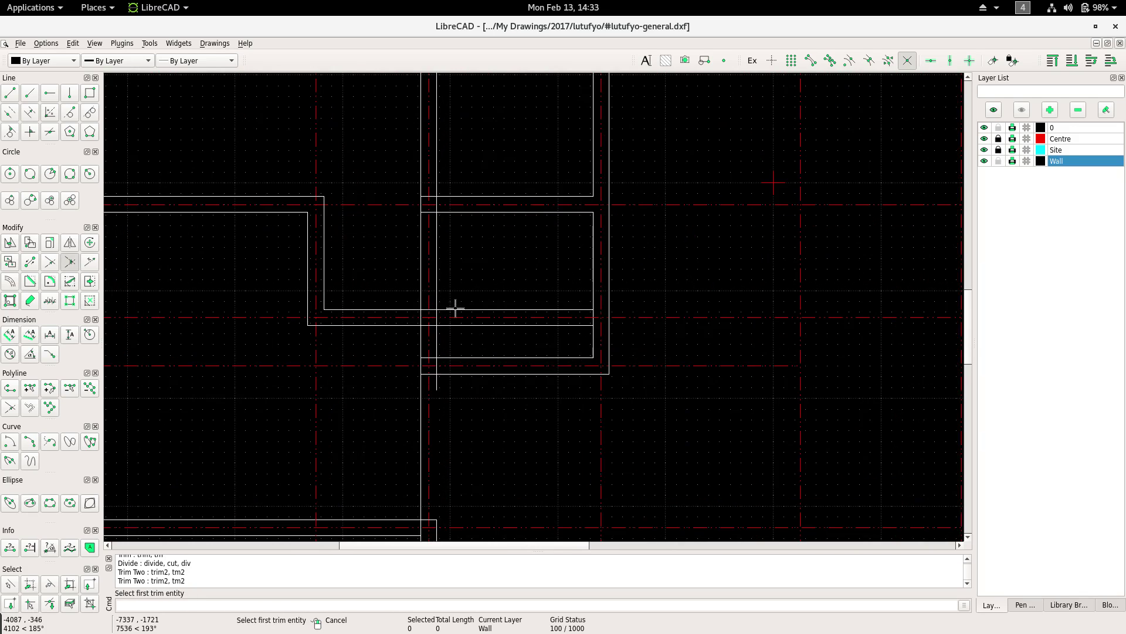
{"action": "scroll", "coordinate": [456, 308], "scroll_direction": "up", "scroll_amount": 1}
{"action": "scroll", "coordinate": [433, 325], "scroll_direction": "up", "scroll_amount": 2}
Divide the wall line at the next junction point.
{"action": "right_click", "coordinate": [398, 210]}
{"action": "right_click", "coordinate": [398, 210]}
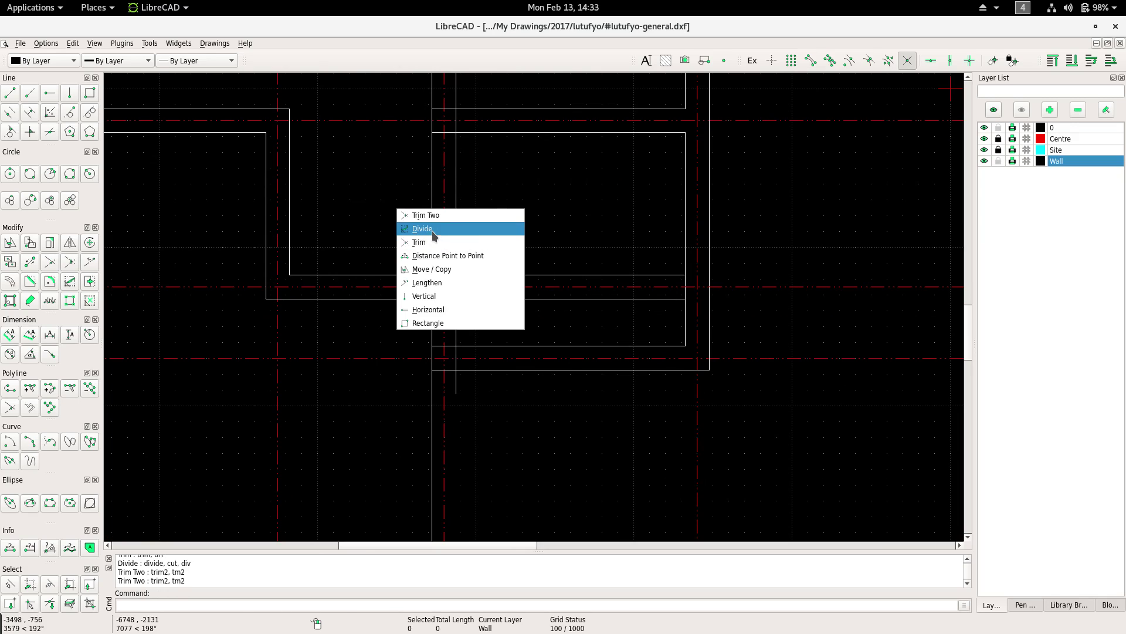
{"action": "left_click", "coordinate": [435, 236]}
{"action": "left_click", "coordinate": [459, 265]}
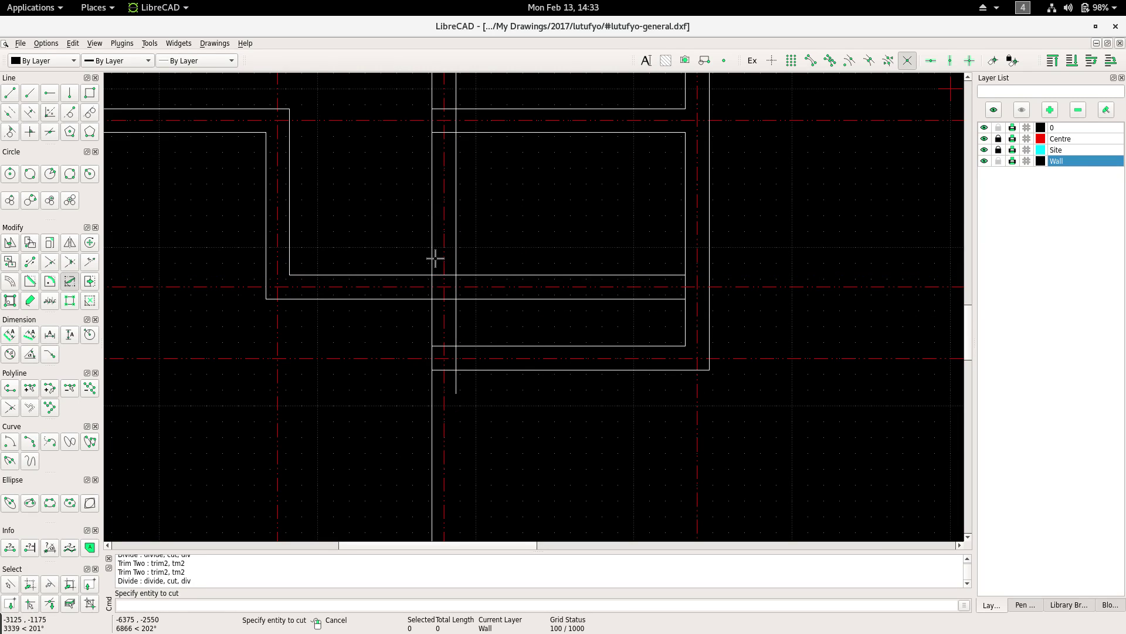
{"action": "right_click", "coordinate": [393, 224]}
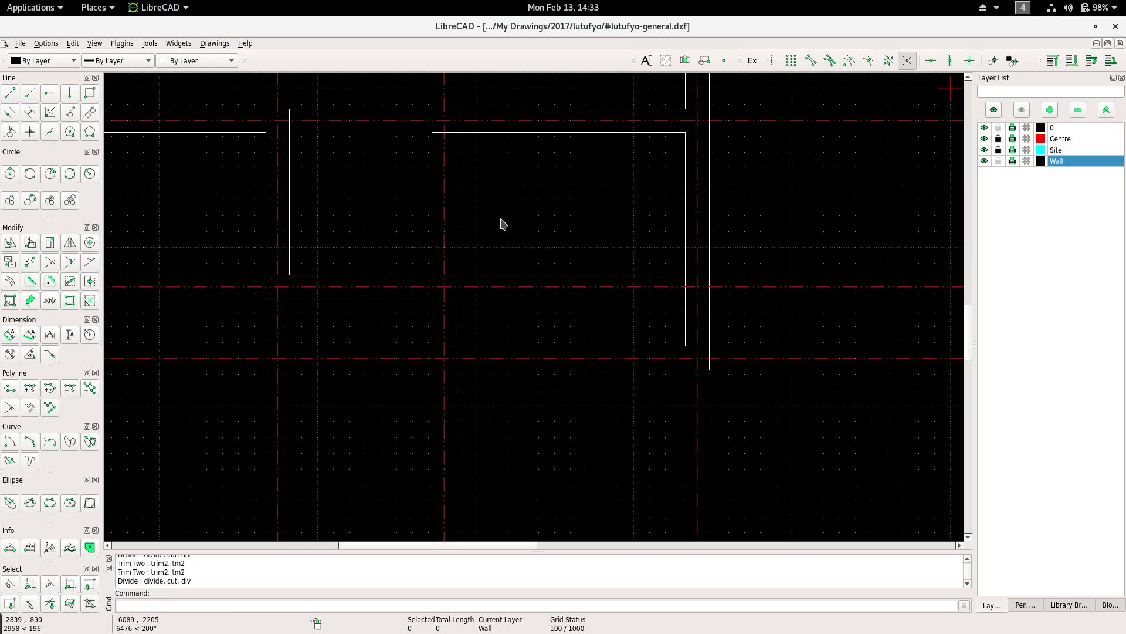
Trim two horizontal wall lines back to the vertical wall with Trim Two.
{"action": "right_click", "coordinate": [502, 220]}
{"action": "left_click", "coordinate": [531, 240]}
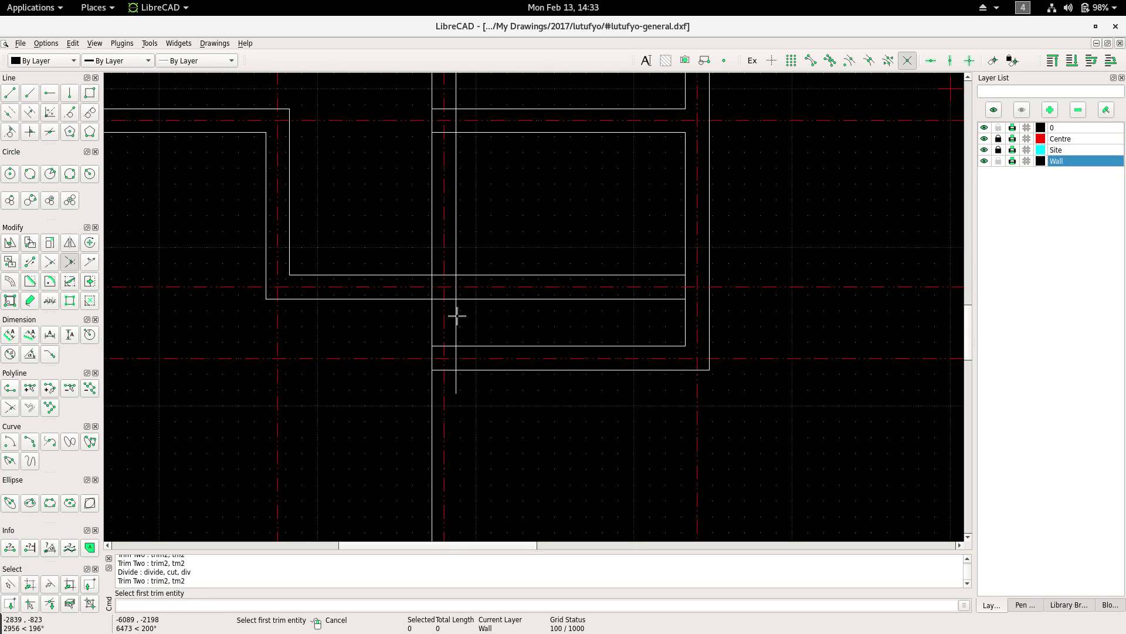
{"action": "left_click", "coordinate": [457, 315]}
{"action": "left_click", "coordinate": [447, 274]}
{"action": "left_click", "coordinate": [422, 299]}
{"action": "left_click", "coordinate": [433, 309]}
{"action": "middle_click_drag", "start_coordinate": [433, 310], "coordinate": [367, 252]}
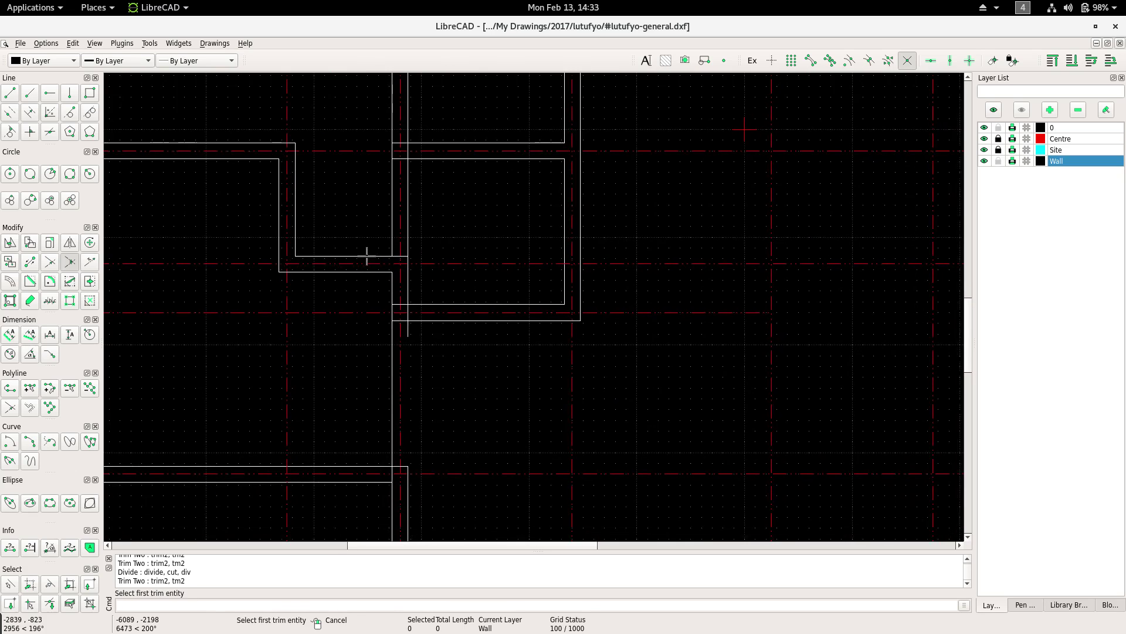
{"action": "scroll", "coordinate": [440, 294], "scroll_direction": "up", "scroll_amount": 1}
Trim the horizontal and vertical lines into a clean corner at the next junction.
{"action": "right_click", "coordinate": [469, 273]}
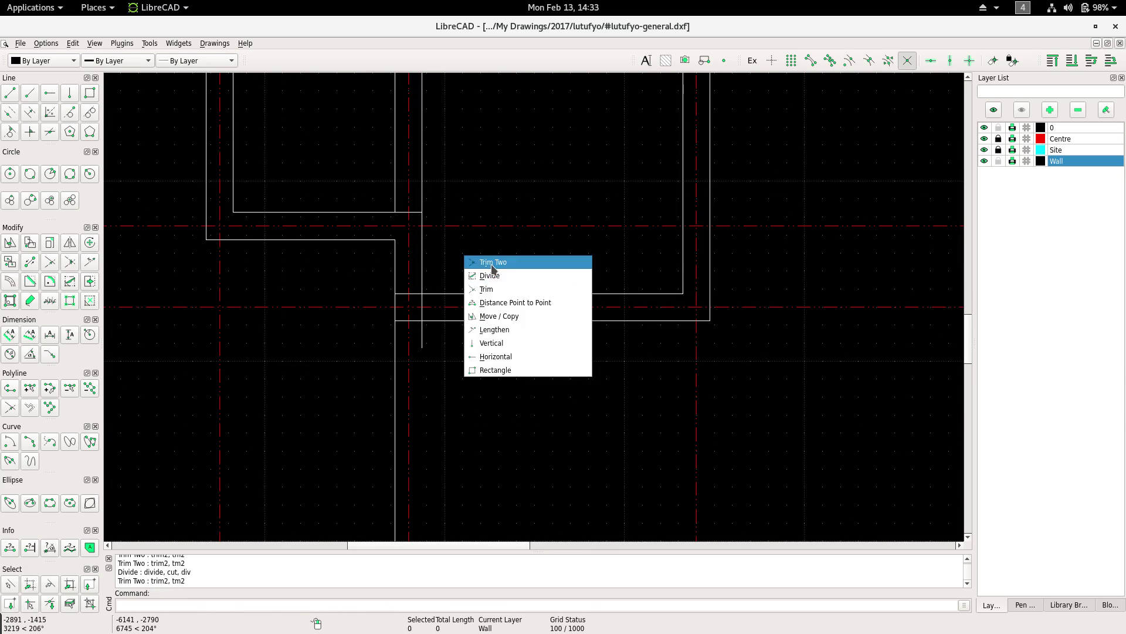
{"action": "left_click", "coordinate": [490, 262]}
{"action": "left_click", "coordinate": [444, 293]}
{"action": "left_click", "coordinate": [420, 276]}
{"action": "scroll", "coordinate": [420, 272], "scroll_direction": "down", "scroll_amount": 2}
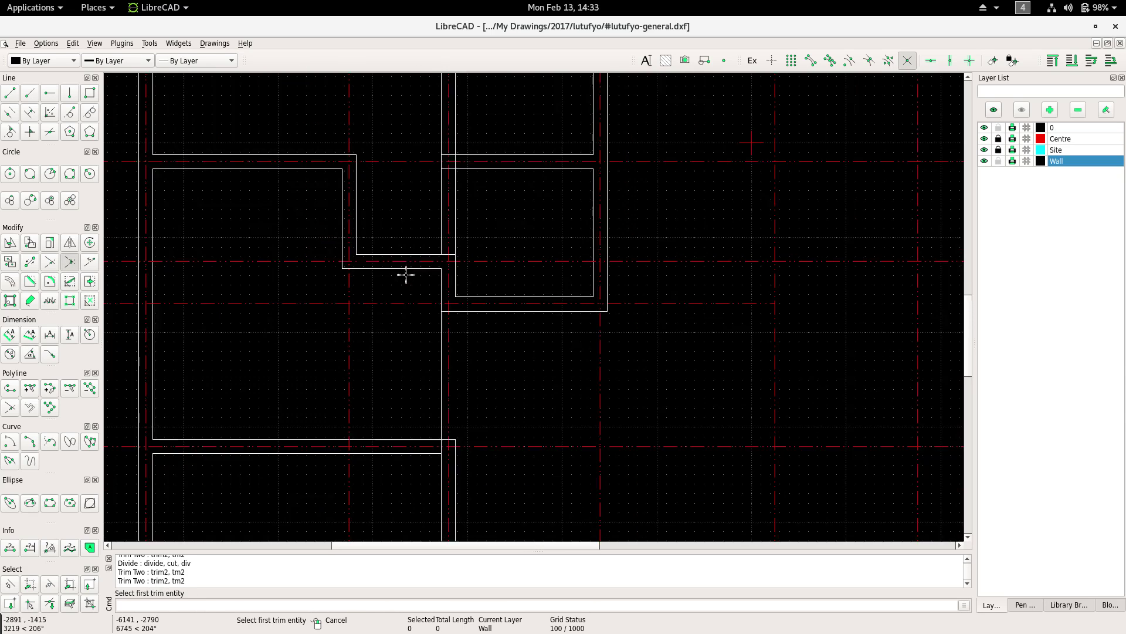
{"action": "scroll", "coordinate": [405, 274], "scroll_direction": "down", "scroll_amount": 2}
{"action": "scroll", "coordinate": [420, 295], "scroll_direction": "up", "scroll_amount": 2}
{"action": "middle_click_drag", "start_coordinate": [446, 319], "coordinate": [434, 292]}
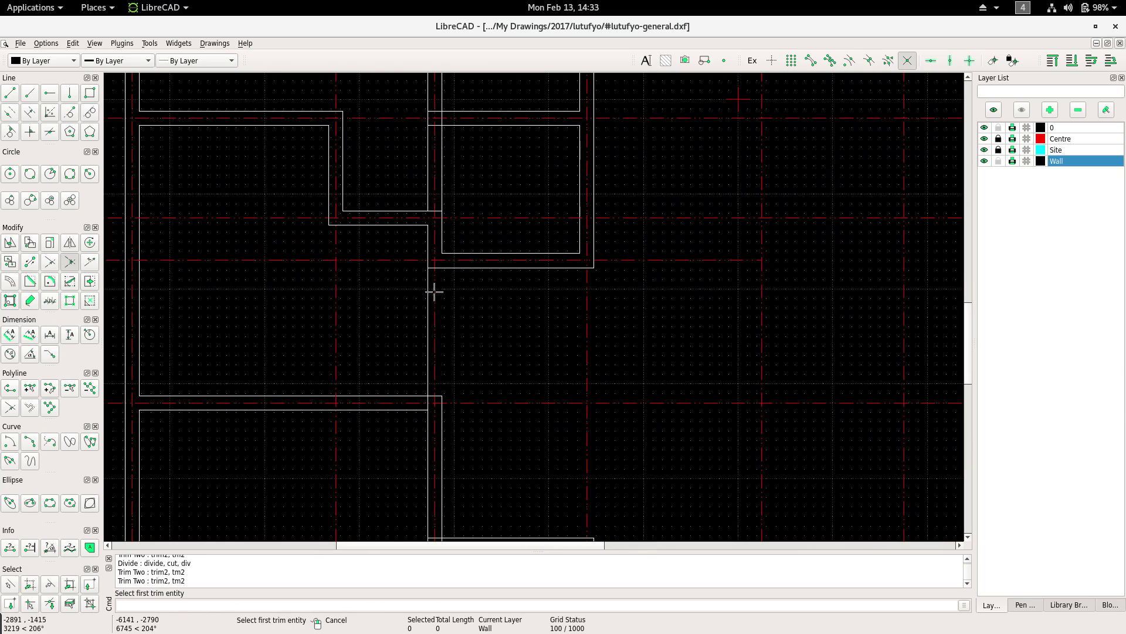
{"action": "right_click", "coordinate": [428, 301]}
{"action": "left_click_drag", "start_coordinate": [384, 282], "coordinate": [411, 315]}
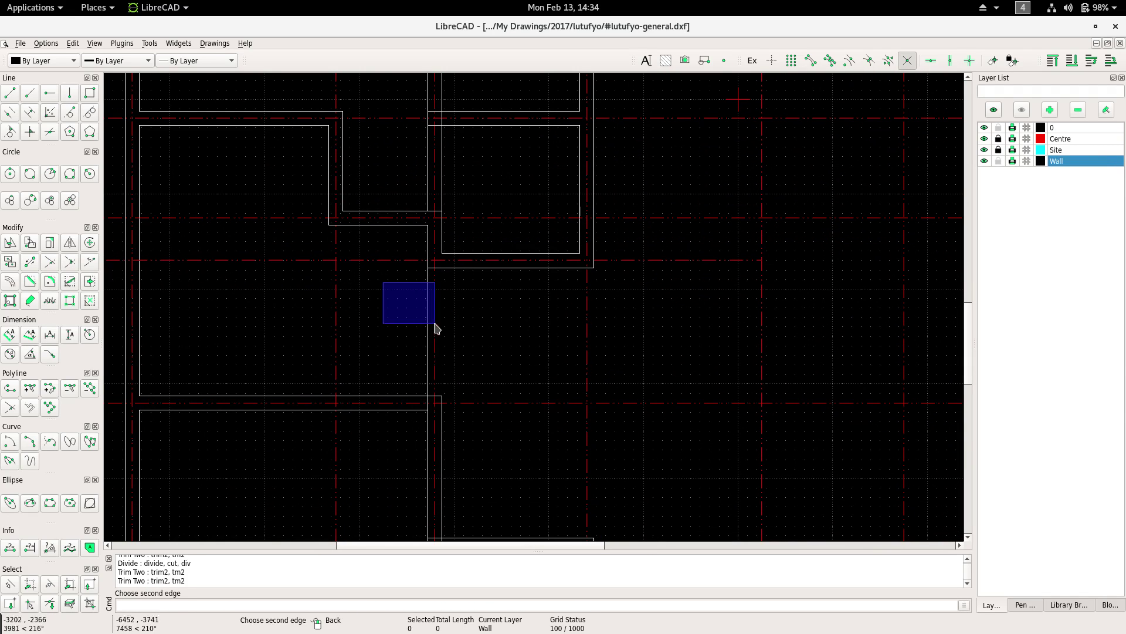
Divide the vertical wall line at the junction.
{"action": "right_click", "coordinate": [407, 308]}
{"action": "left_click", "coordinate": [432, 325]}
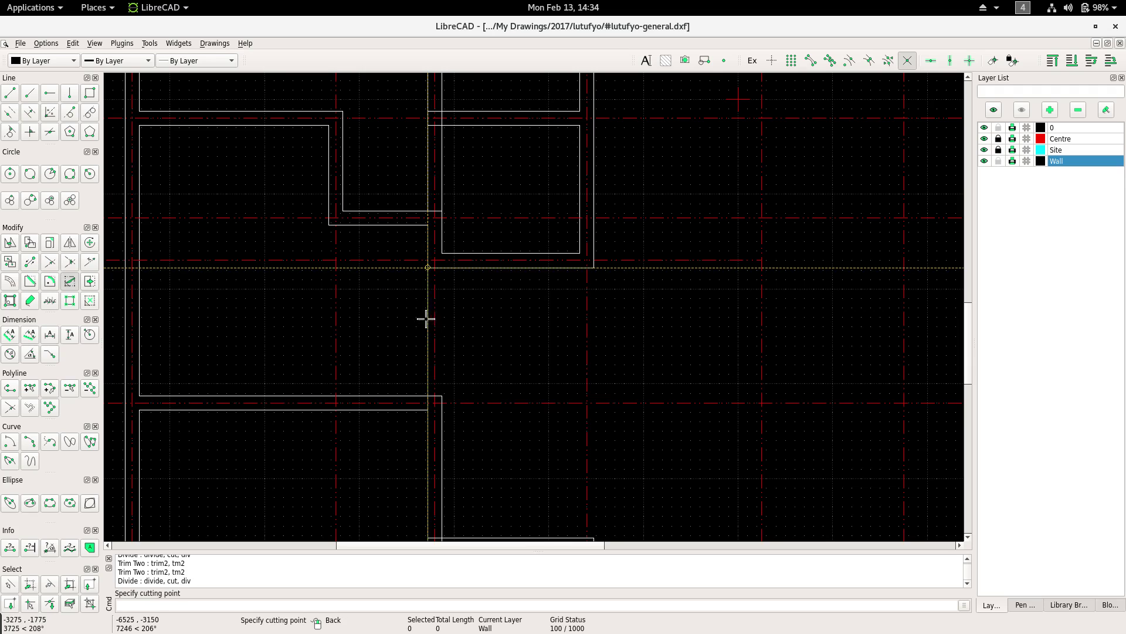
{"action": "left_click", "coordinate": [430, 268]}
{"action": "right_click", "coordinate": [412, 305]}
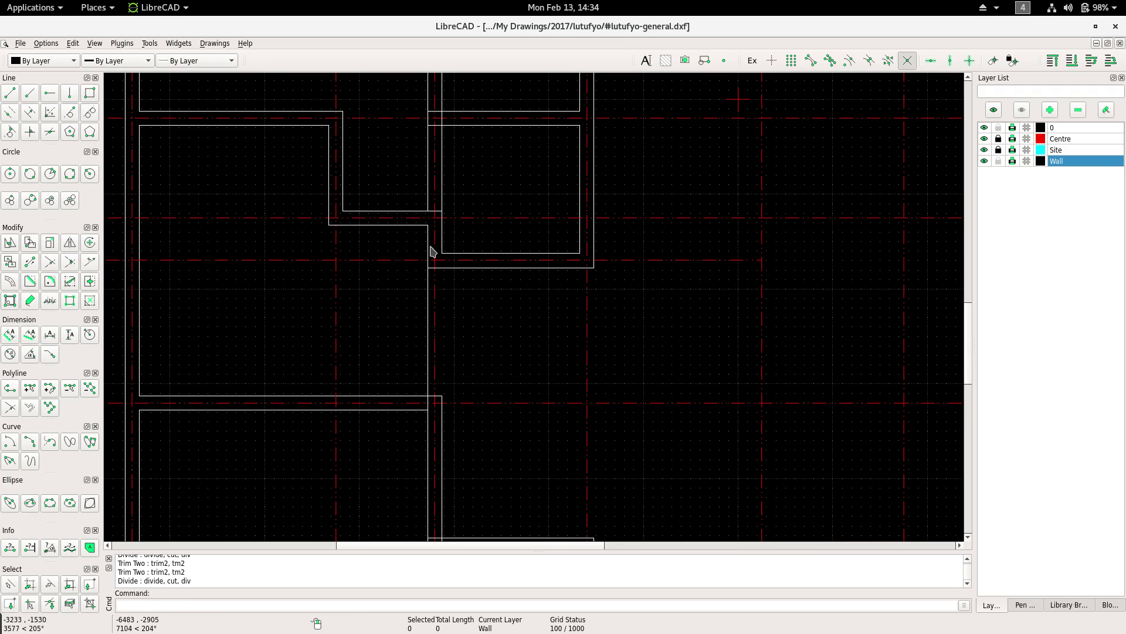
Restart Trim Two after bringing the upper wall junctions into view.
{"action": "right_click", "coordinate": [401, 238]}
{"action": "left_click", "coordinate": [426, 259]}
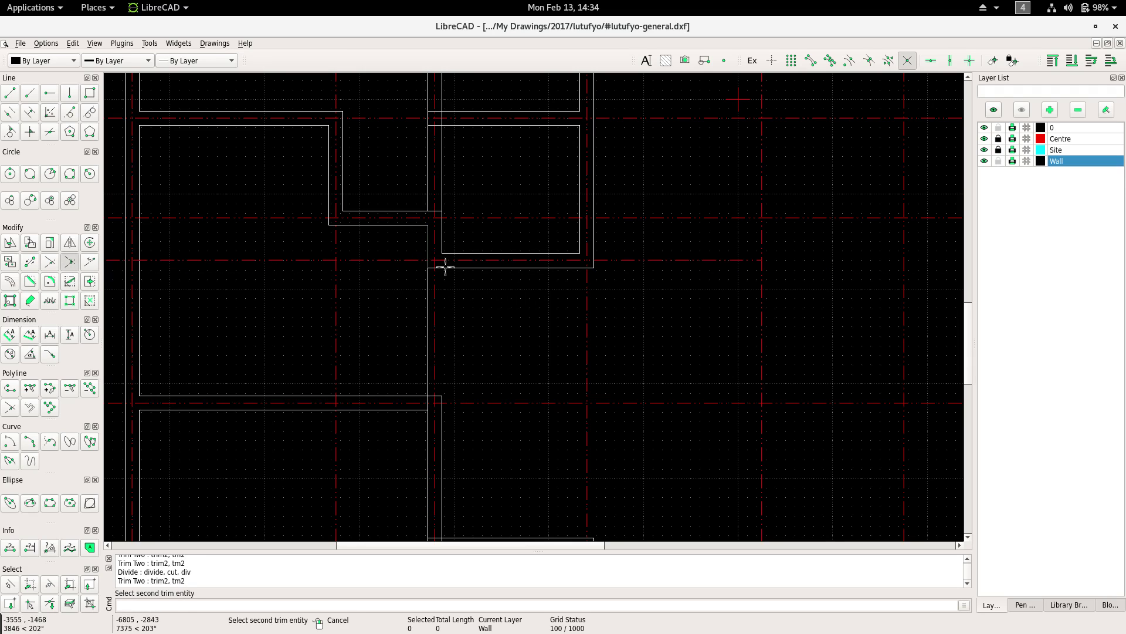
{"action": "right_click", "coordinate": [405, 289]}
{"action": "middle_click_drag", "start_coordinate": [390, 447], "coordinate": [397, 294]}
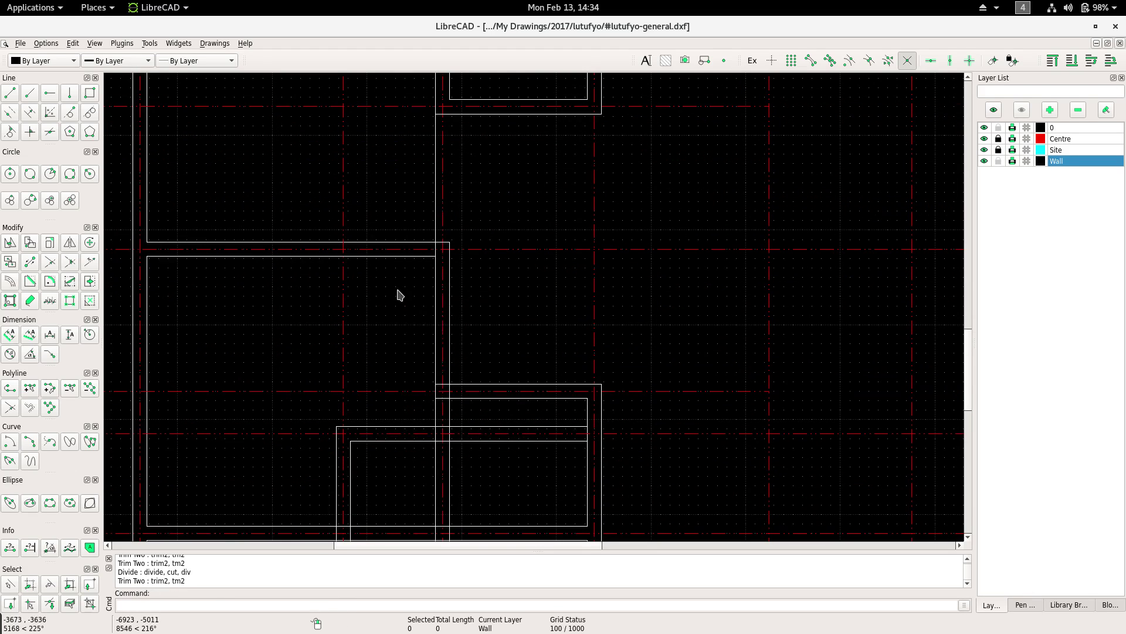
{"action": "right_click", "coordinate": [397, 294]}
{"action": "left_click", "coordinate": [408, 296]}
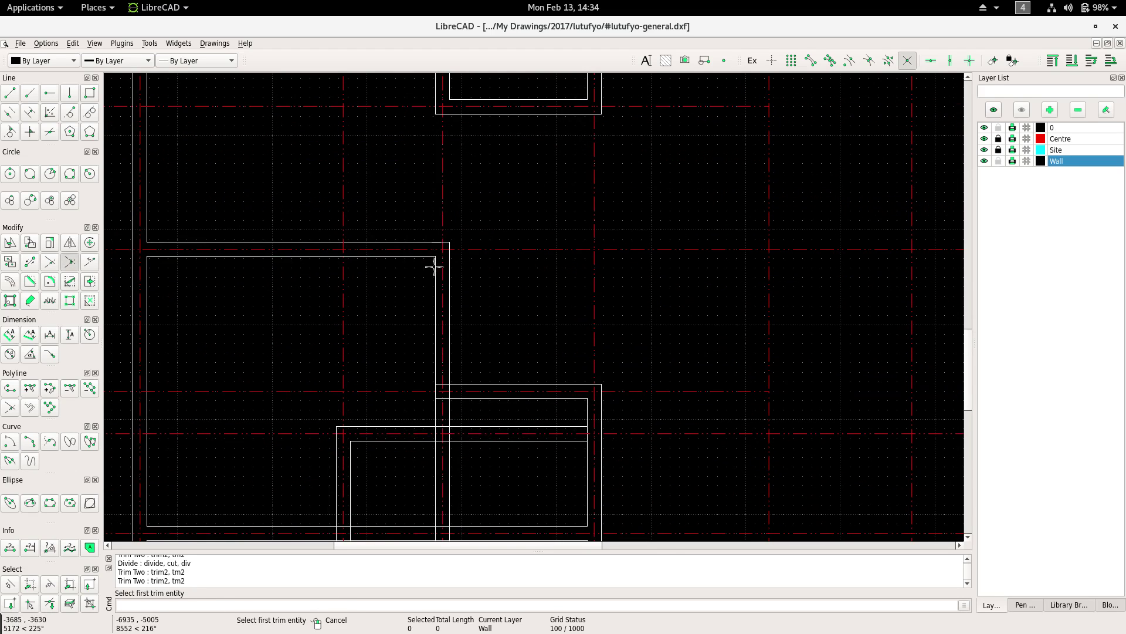
Zoom and pan across other wall junctions, then cancel the trim without running anything.
{"action": "scroll", "coordinate": [426, 252], "scroll_direction": "down", "scroll_amount": 3}
{"action": "scroll", "coordinate": [428, 249], "scroll_direction": "down", "scroll_amount": 2}
{"action": "scroll", "coordinate": [428, 249], "scroll_direction": "down", "scroll_amount": 1}
{"action": "scroll", "coordinate": [440, 279], "scroll_direction": "down", "scroll_amount": 1}
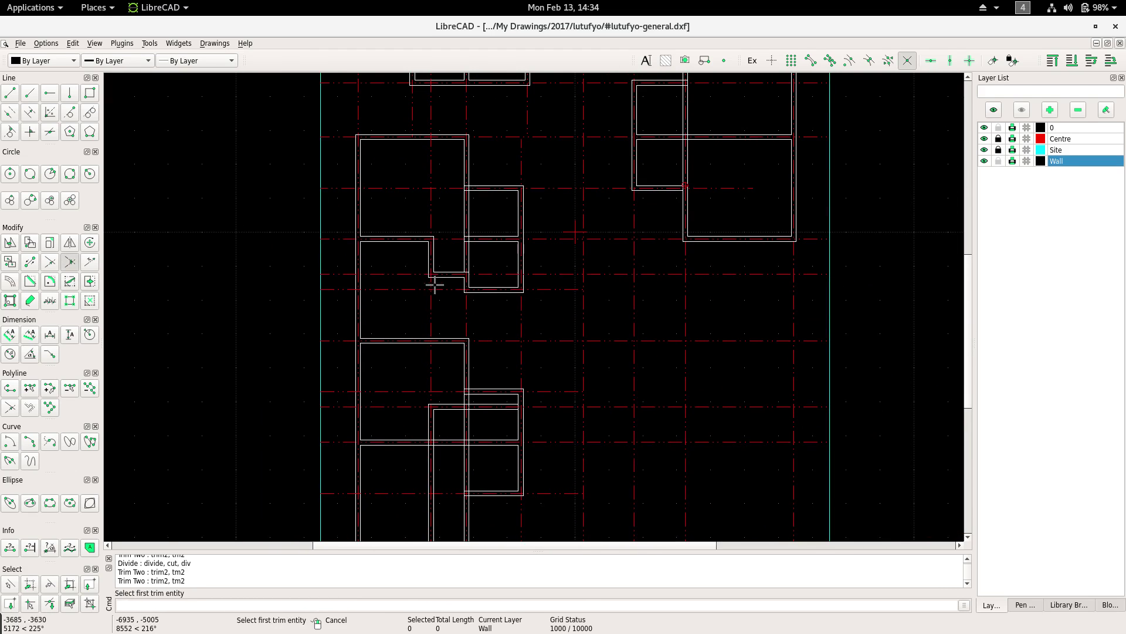
{"action": "scroll", "coordinate": [464, 302], "scroll_direction": "up", "scroll_amount": 5}
{"action": "scroll", "coordinate": [470, 311], "scroll_direction": "down", "scroll_amount": 1}
{"action": "scroll", "coordinate": [479, 335], "scroll_direction": "down", "scroll_amount": 2}
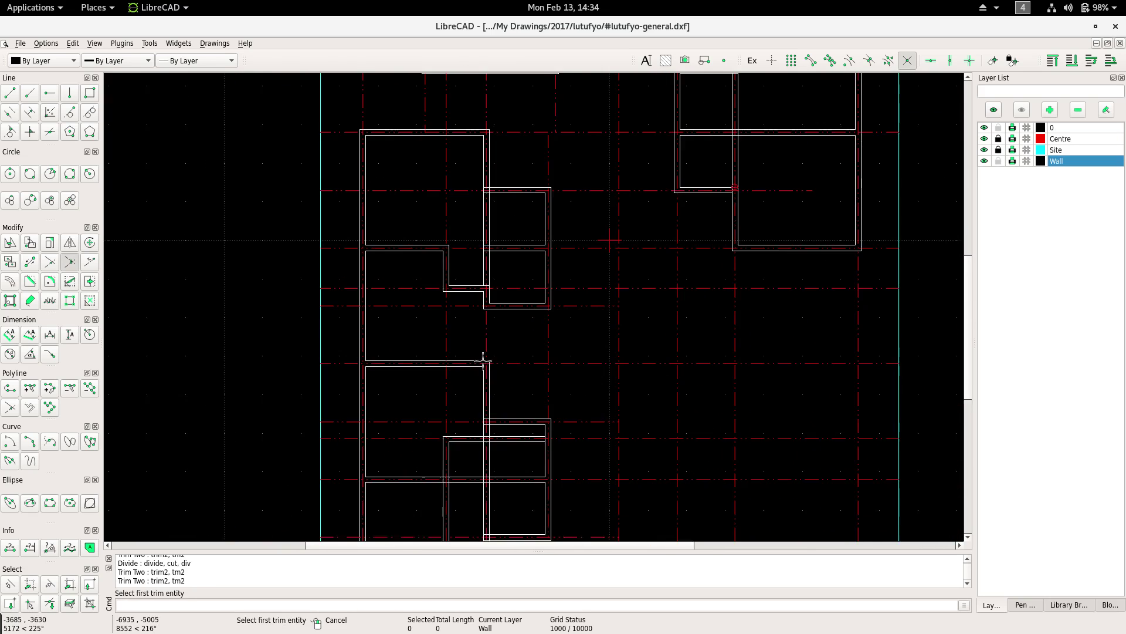
{"action": "scroll", "coordinate": [475, 284], "scroll_direction": "down", "scroll_amount": 1}
{"action": "middle_click_drag", "start_coordinate": [467, 239], "coordinate": [460, 380]}
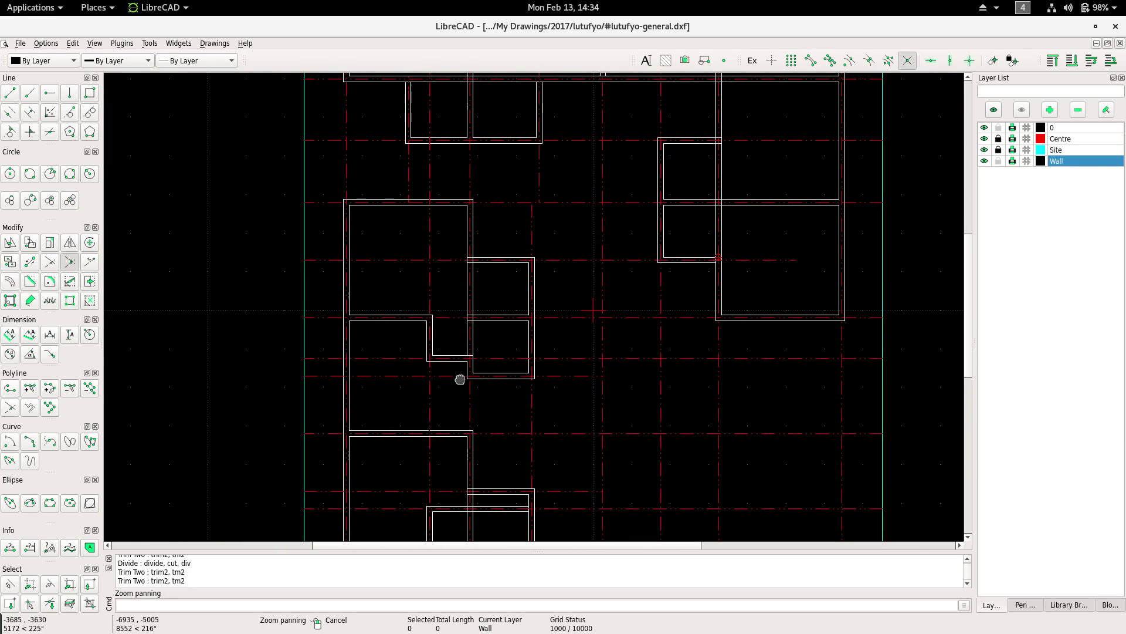
{"action": "scroll", "coordinate": [468, 291], "scroll_direction": "up", "scroll_amount": 1}
{"action": "scroll", "coordinate": [465, 297], "scroll_direction": "up", "scroll_amount": 1}
{"action": "scroll", "coordinate": [475, 309], "scroll_direction": "up", "scroll_amount": 1}
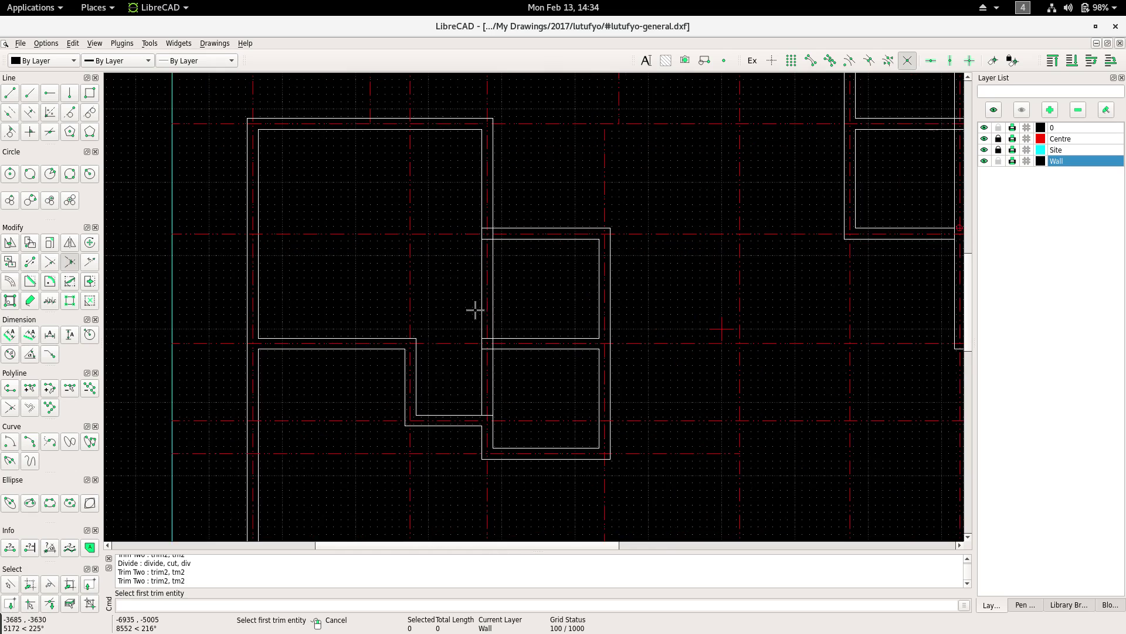
{"action": "scroll", "coordinate": [429, 290], "scroll_direction": "up", "scroll_amount": 1}
{"action": "right_click", "coordinate": [493, 299]}
{"action": "right_click", "coordinate": [471, 271]}
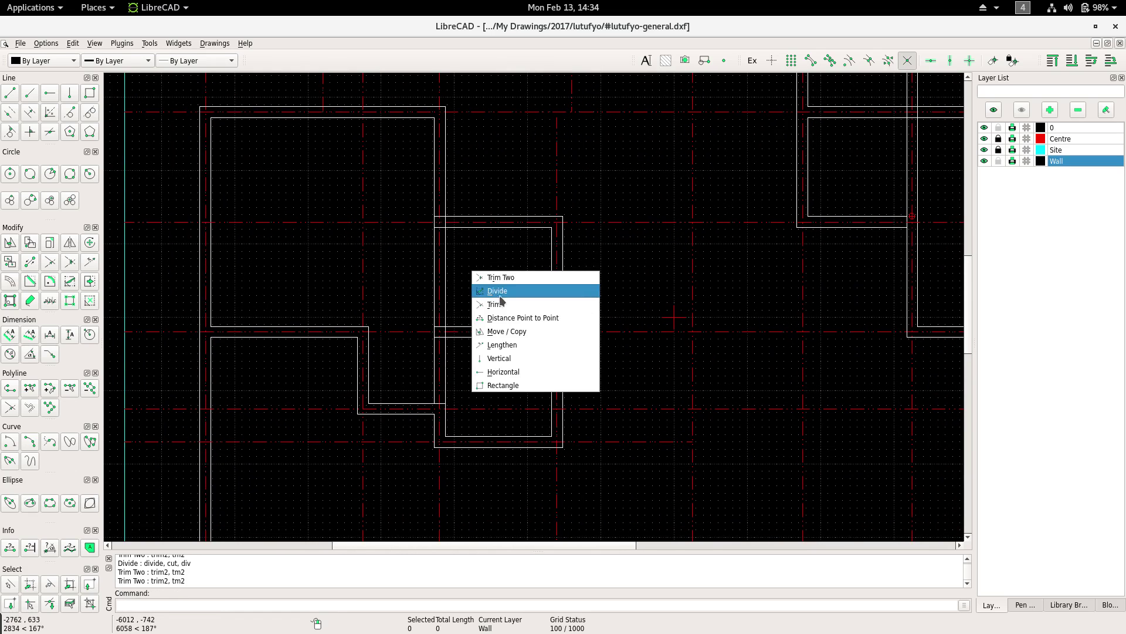
{"action": "left_click", "coordinate": [385, 282]}
{"action": "type", "text": "o"}
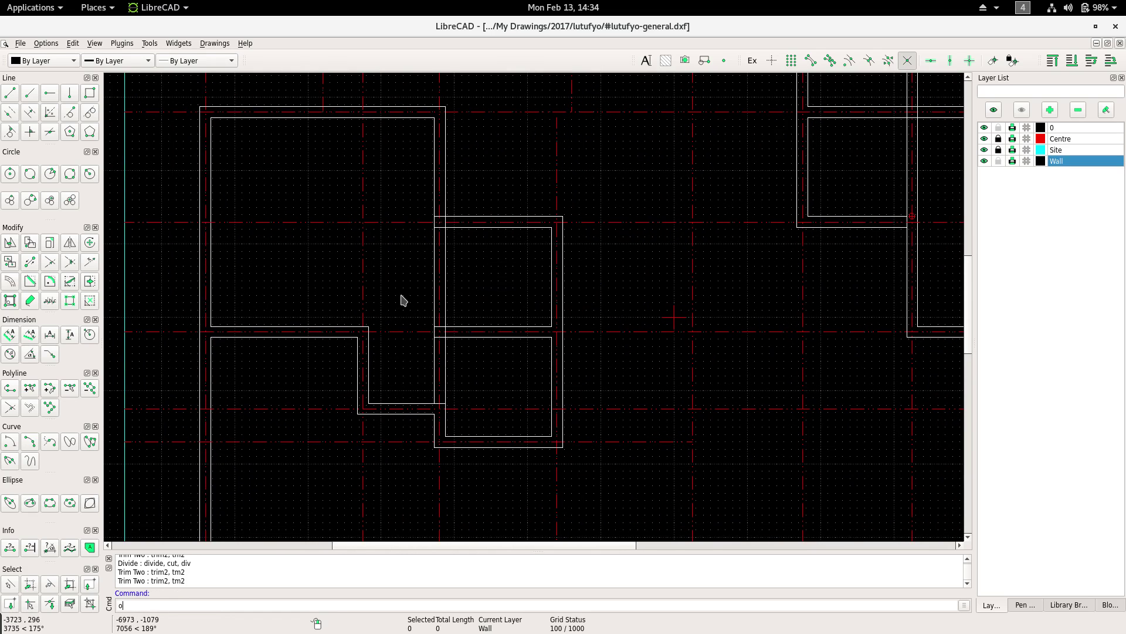
Offset a wall line by 900 units to add a parallel wall line.
{"action": "key", "text": "Return"}
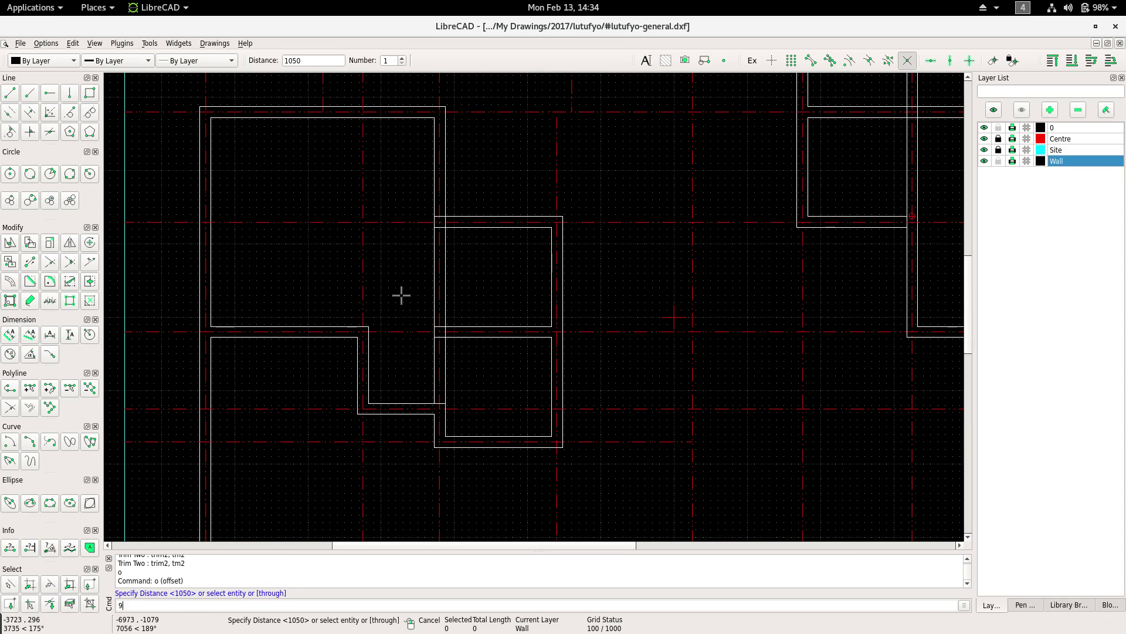
{"action": "key", "text": "Return"}
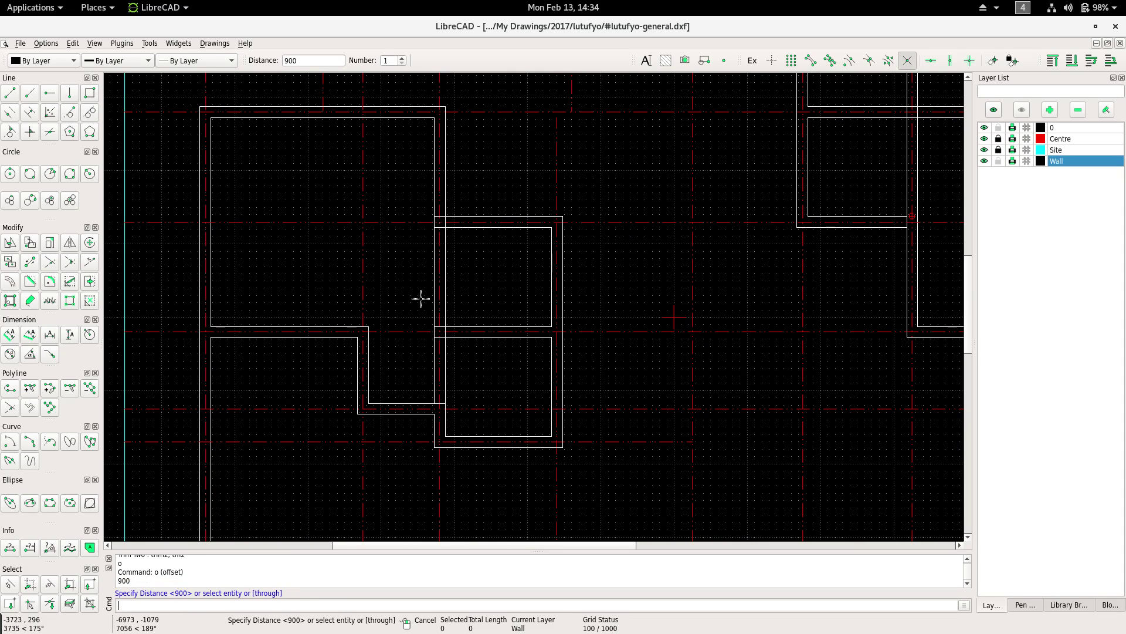
{"action": "scroll", "coordinate": [420, 299], "scroll_direction": "up", "scroll_amount": 1}
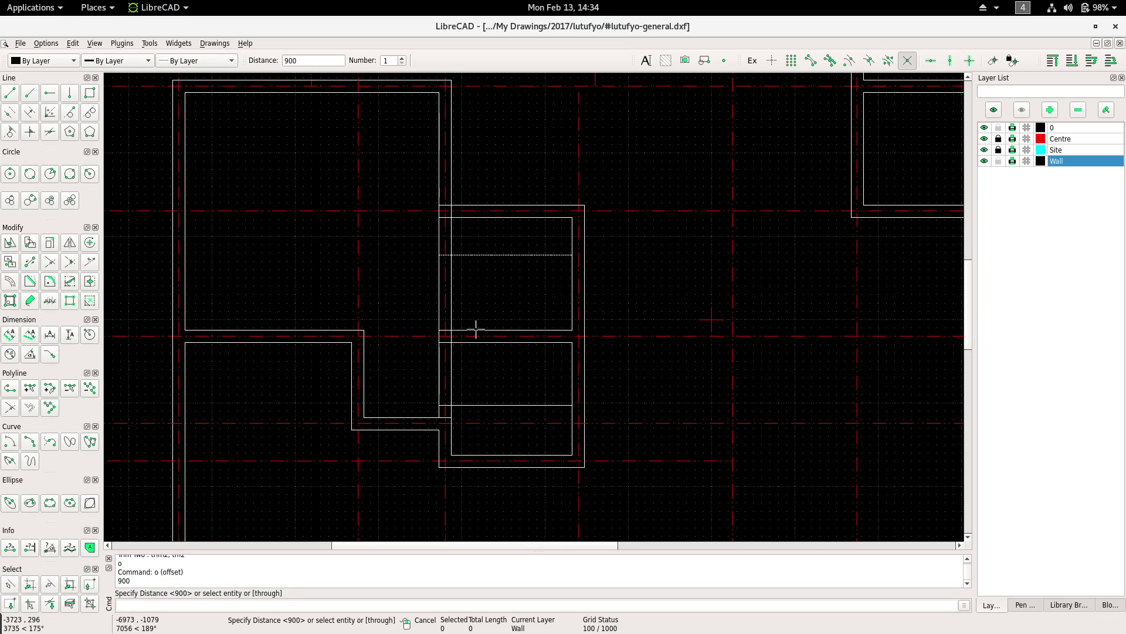
{"action": "left_click", "coordinate": [485, 292]}
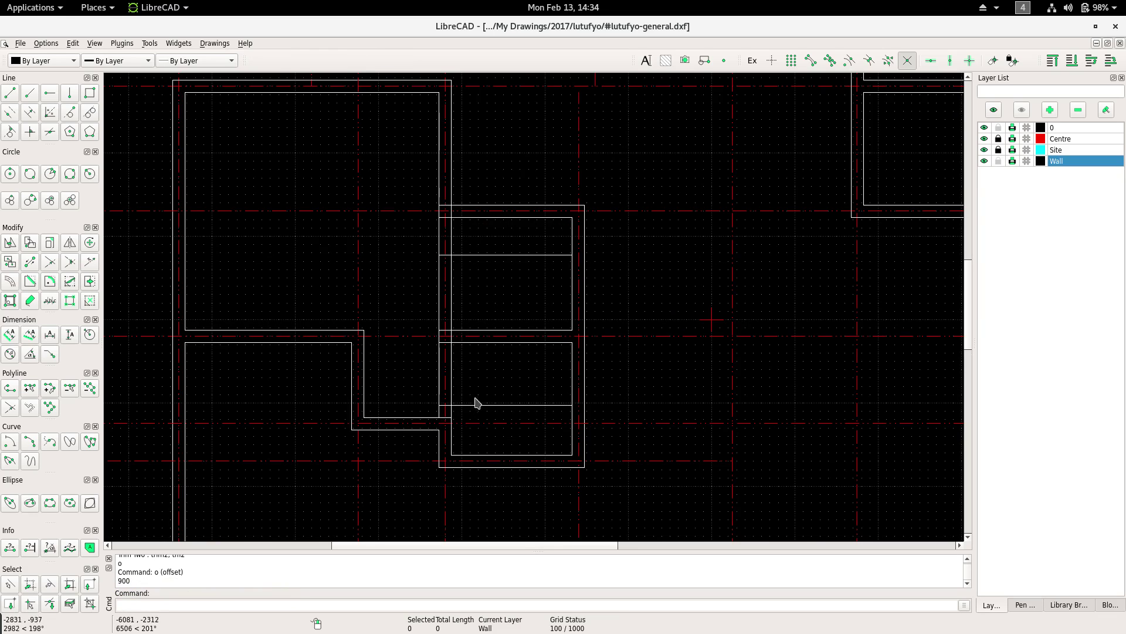
Select the stray line in the lower room, start Offset, then cancel it.
{"action": "left_click", "coordinate": [480, 407]}
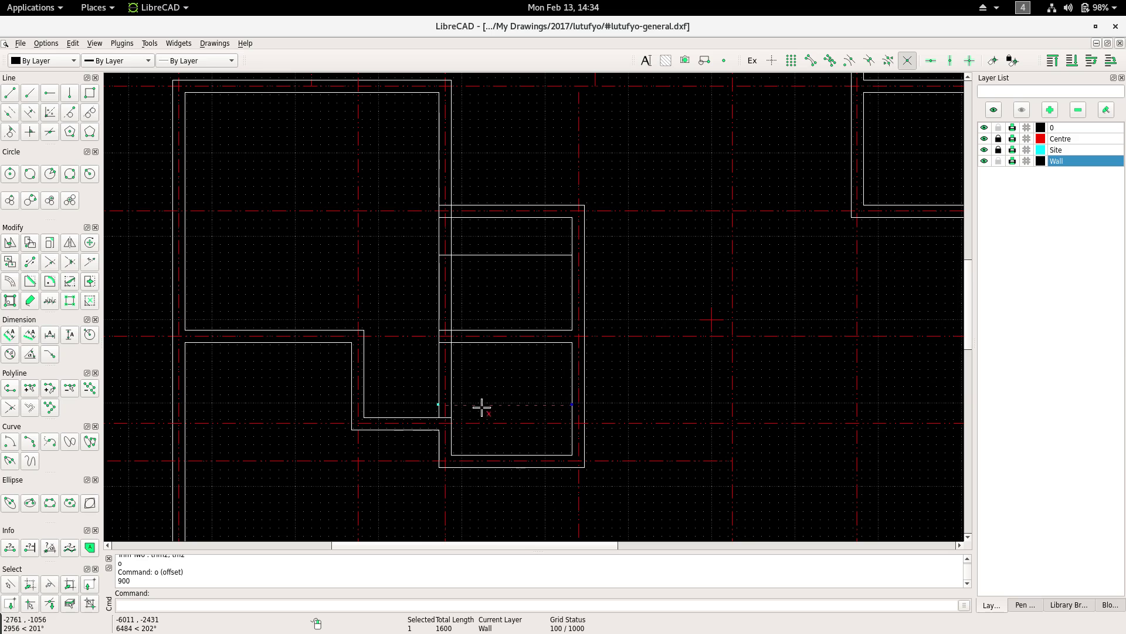
{"action": "type", "text": "o"}
{"action": "key", "text": "Return"}
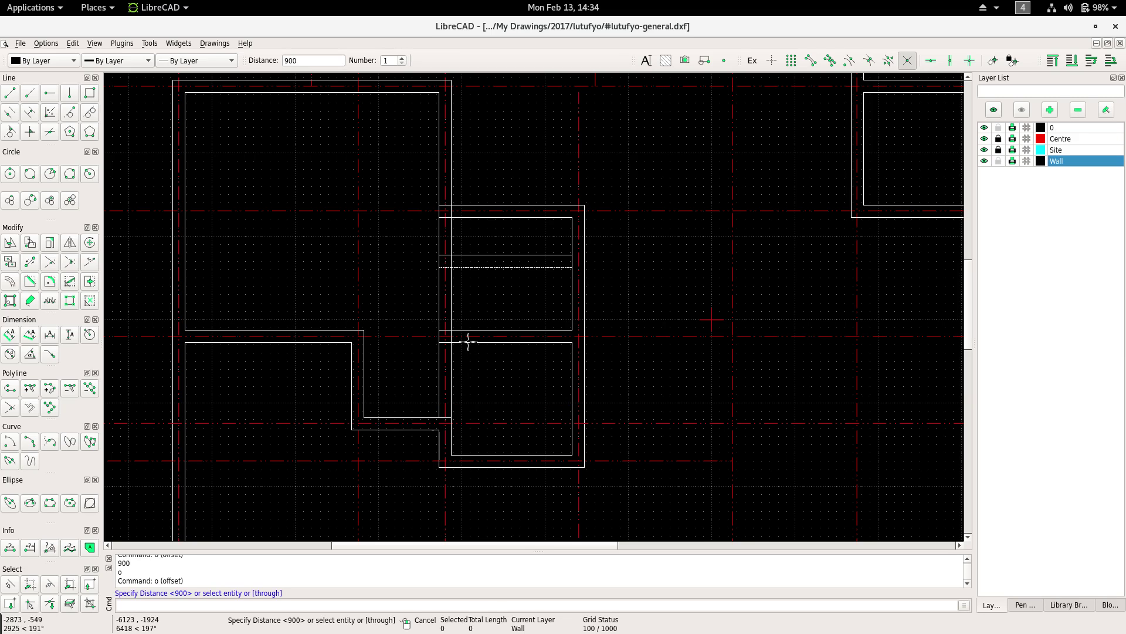
{"action": "key", "text": "Escape"}
Start Trim Two and then Divide on the walls, cancelling both without changes.
{"action": "scroll", "coordinate": [446, 279], "scroll_direction": "up", "scroll_amount": 2}
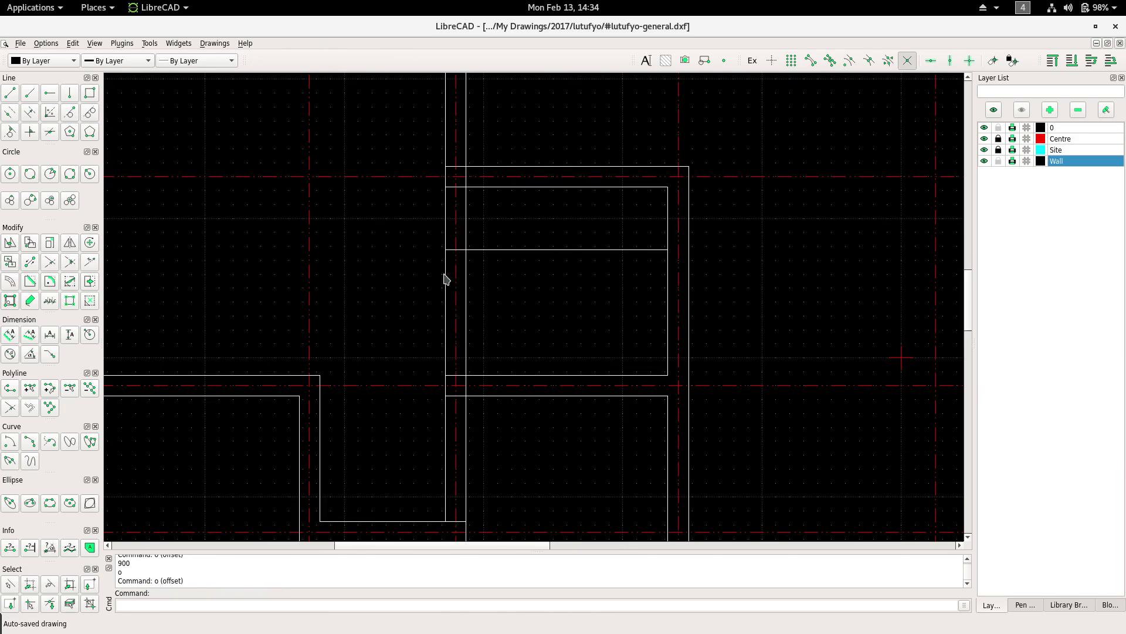
{"action": "right_click", "coordinate": [384, 223]}
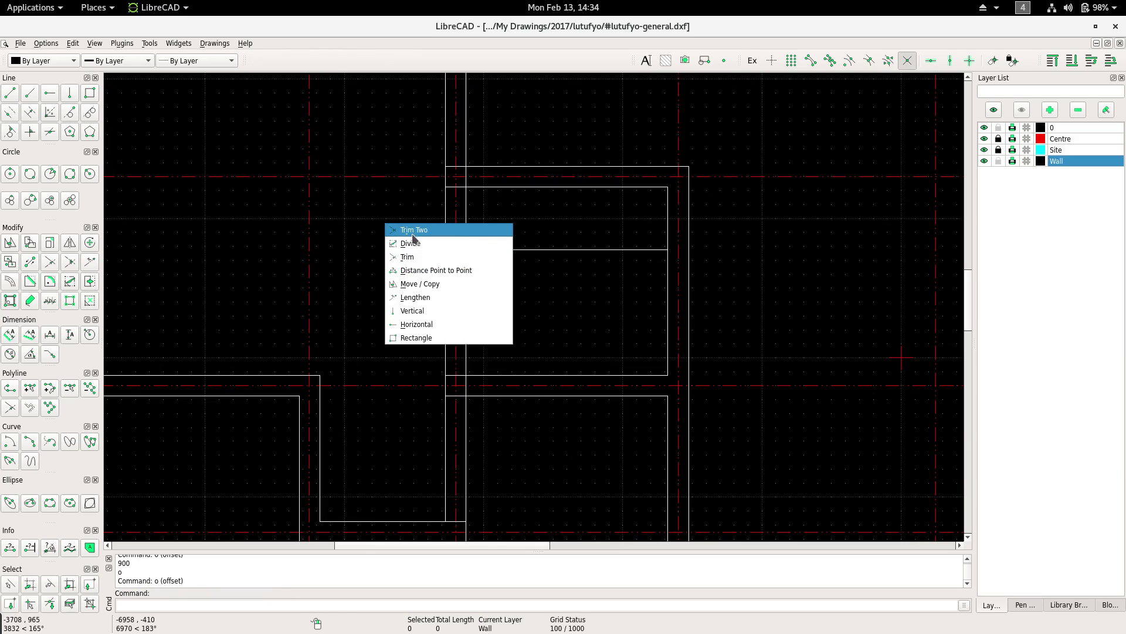
{"action": "left_click", "coordinate": [413, 233]}
{"action": "scroll", "coordinate": [447, 233], "scroll_direction": "up", "scroll_amount": 2}
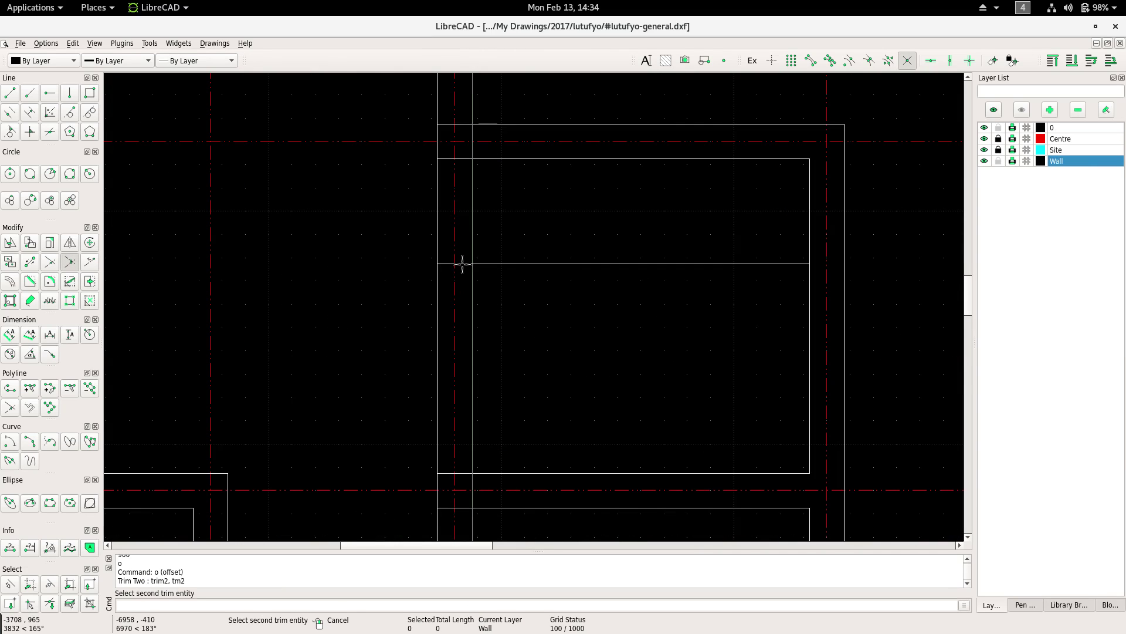
{"action": "key", "text": "Escape"}
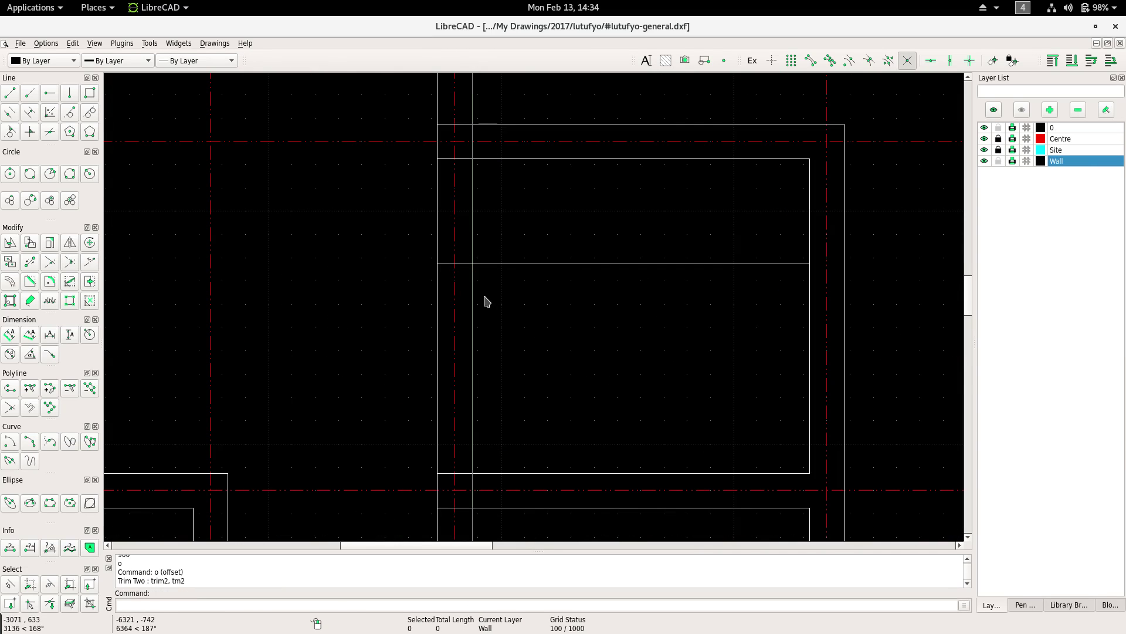
{"action": "scroll", "coordinate": [498, 296], "scroll_direction": "down", "scroll_amount": 1}
{"action": "scroll", "coordinate": [448, 276], "scroll_direction": "down", "scroll_amount": 1}
{"action": "right_click", "coordinate": [453, 267]}
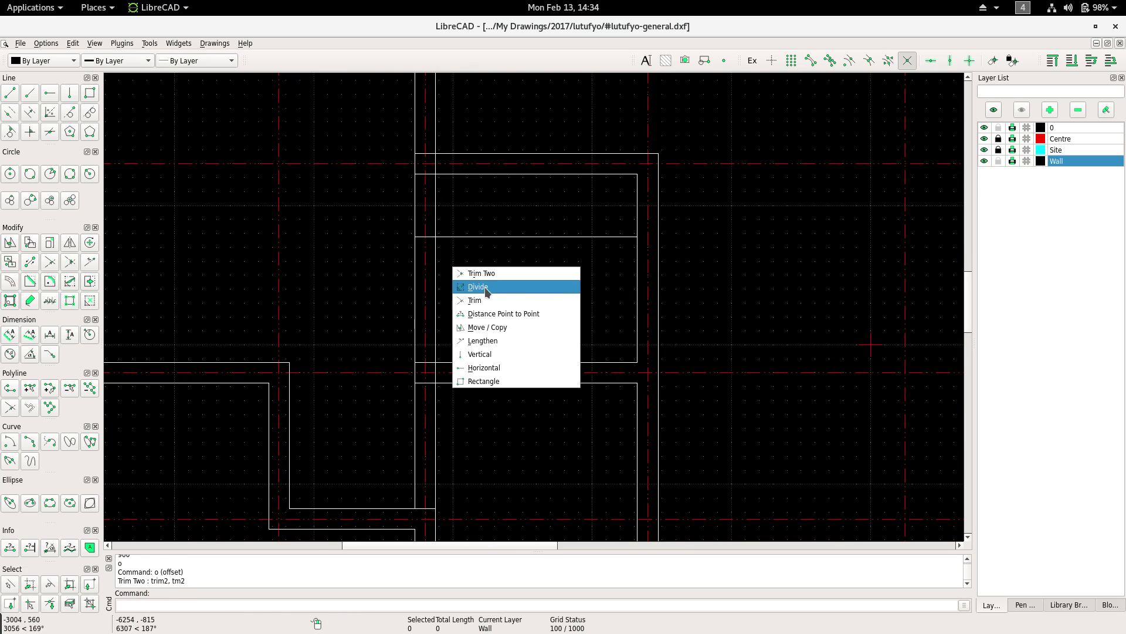
{"action": "left_click", "coordinate": [486, 291]}
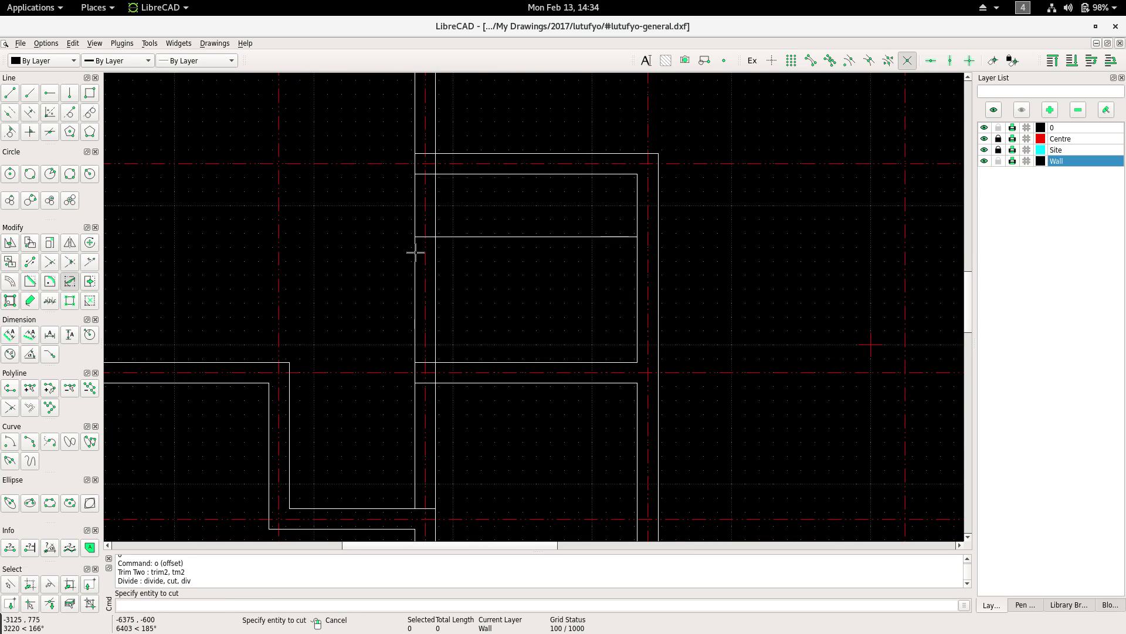
{"action": "key", "text": "Escape"}
Trim the vertical wall back to the partition line at the first junction.
{"action": "right_click", "coordinate": [457, 210]}
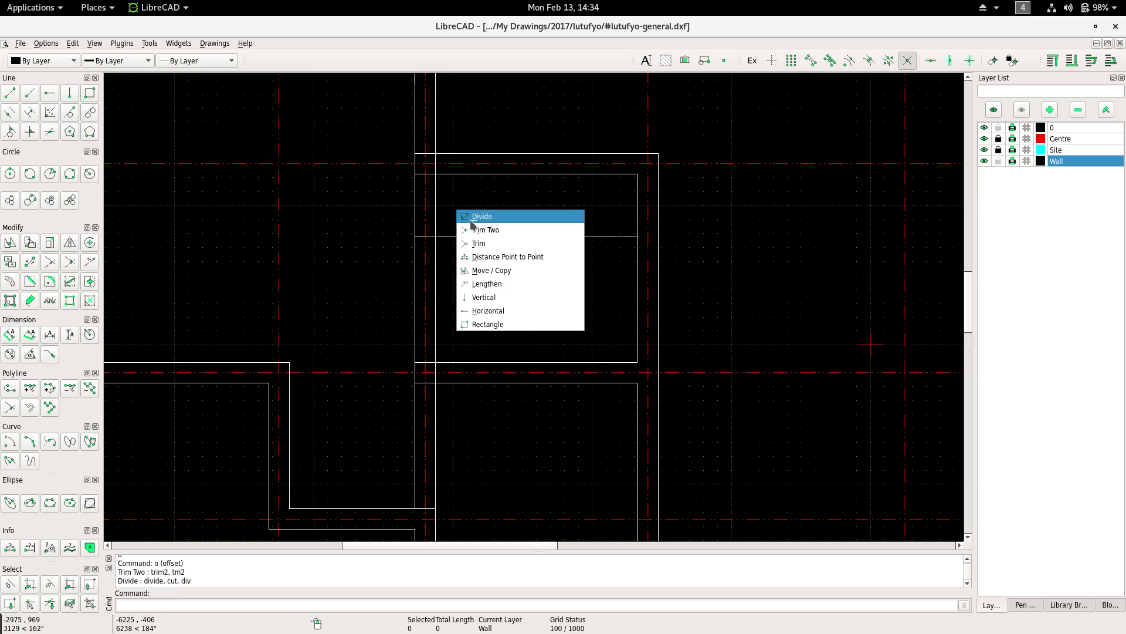
{"action": "left_click", "coordinate": [480, 231]}
{"action": "left_click", "coordinate": [430, 235]}
{"action": "scroll", "coordinate": [430, 236], "scroll_direction": "up", "scroll_amount": 3}
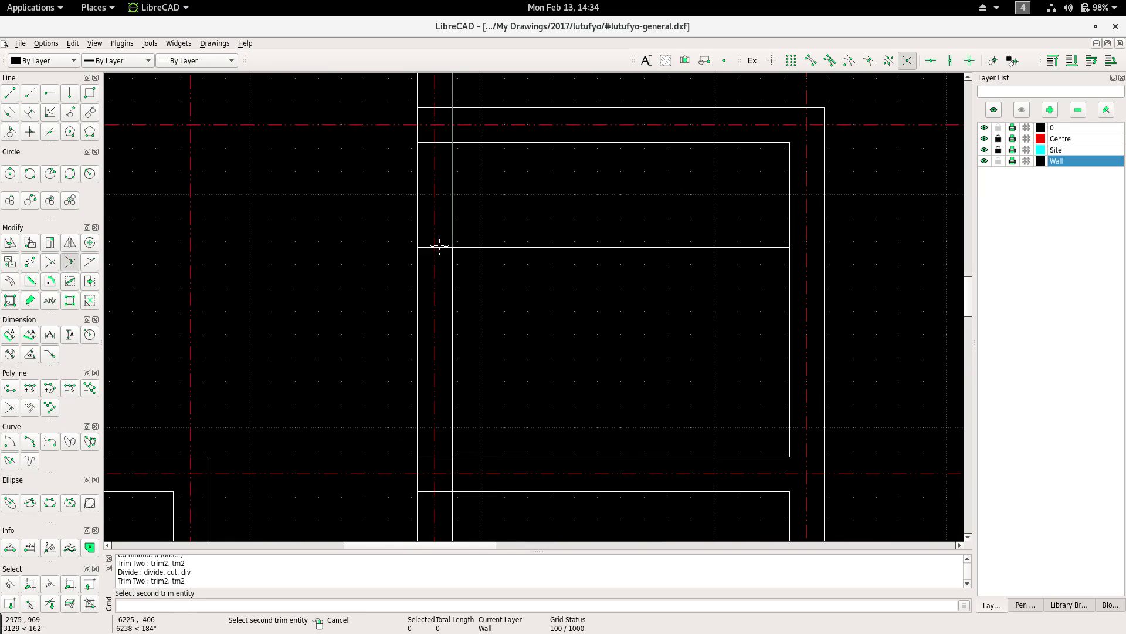
{"action": "left_click", "coordinate": [437, 249]}
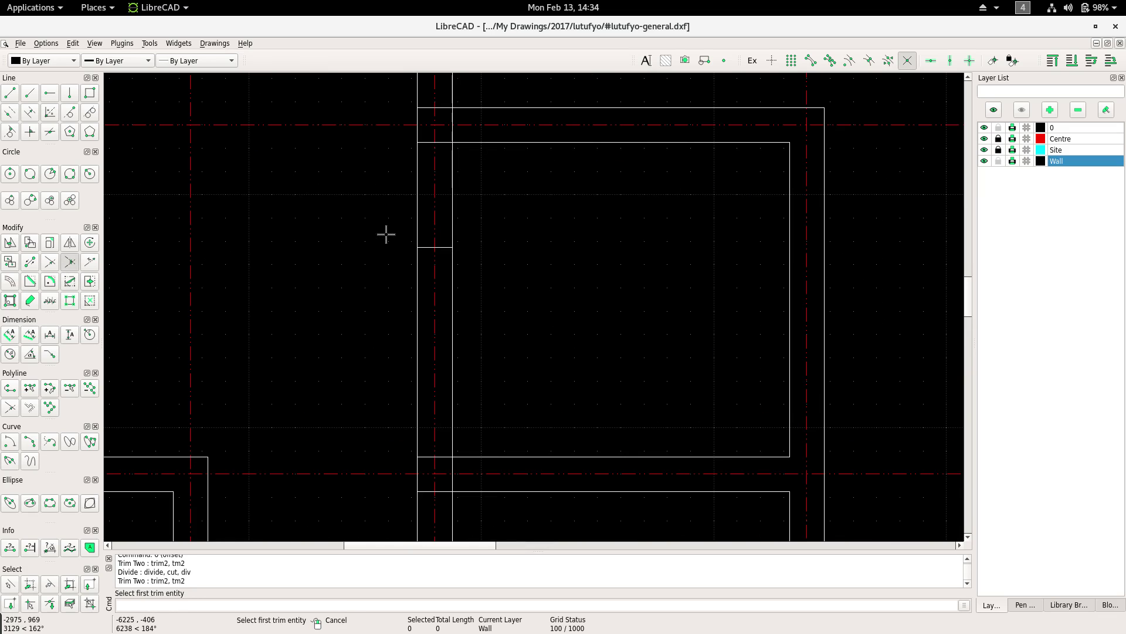
Trim the next vertical wall to the horizontal wall and the lower wall line.
{"action": "scroll", "coordinate": [335, 231], "scroll_direction": "down", "scroll_amount": 3}
{"action": "middle_click_drag", "start_coordinate": [334, 231], "coordinate": [315, 192]}
{"action": "right_click", "coordinate": [430, 262]}
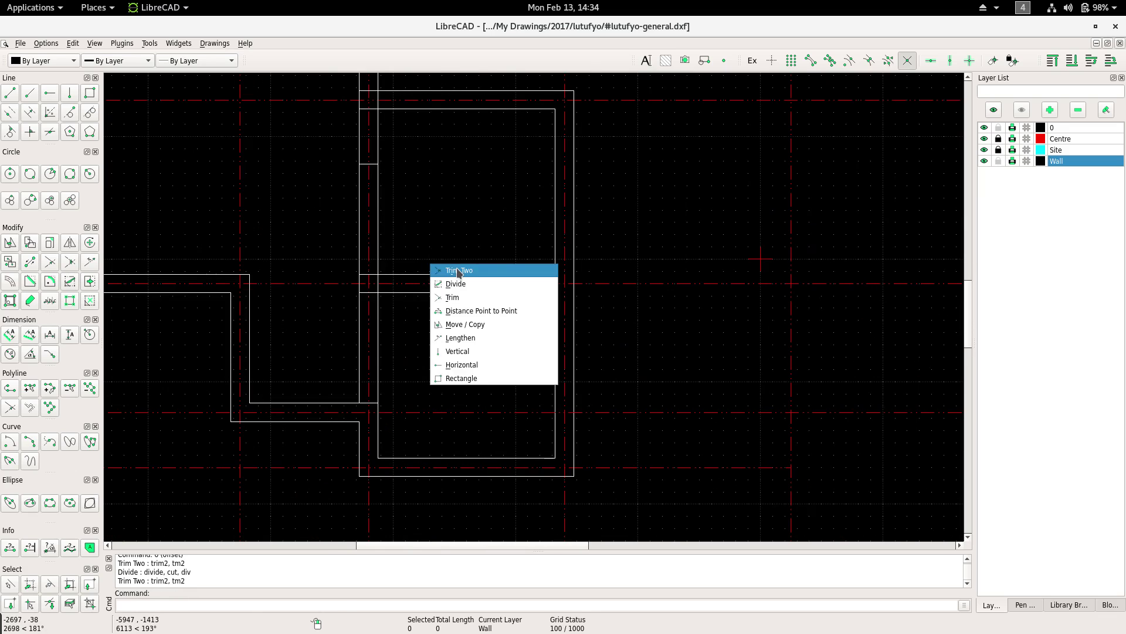
{"action": "left_click", "coordinate": [458, 270]}
{"action": "scroll", "coordinate": [379, 282], "scroll_direction": "up", "scroll_amount": 2}
{"action": "scroll", "coordinate": [414, 279], "scroll_direction": "up", "scroll_amount": 1}
{"action": "left_click", "coordinate": [370, 284]}
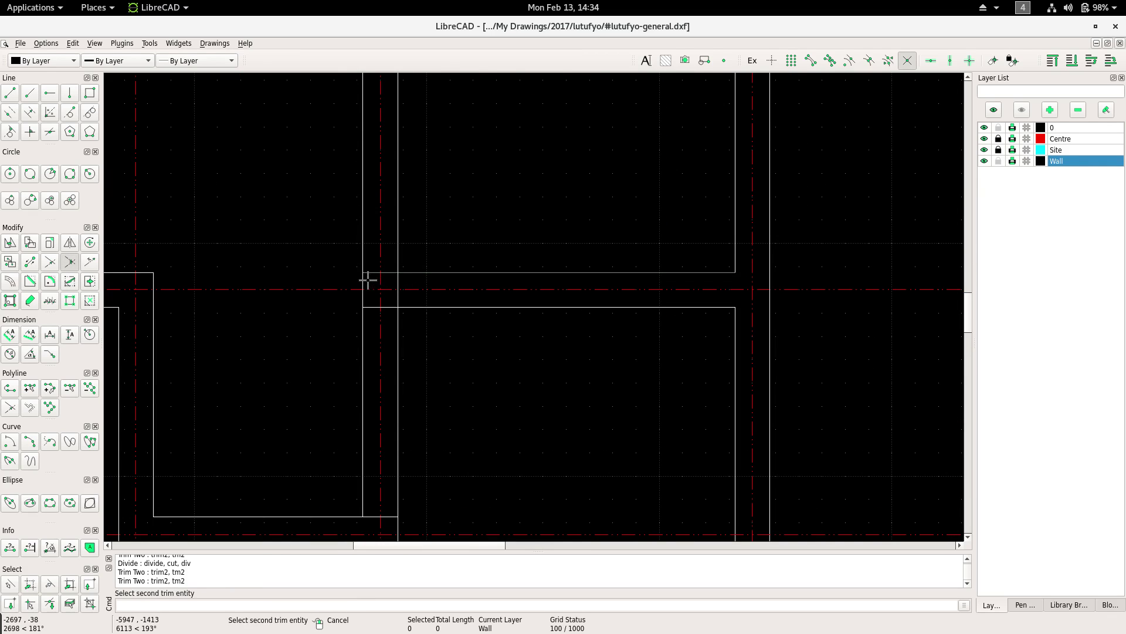
{"action": "left_click", "coordinate": [367, 280]}
{"action": "left_click", "coordinate": [401, 317]}
{"action": "left_click", "coordinate": [398, 320]}
Trim the vertical and horizontal wall lines so that corner meets cleanly.
{"action": "scroll", "coordinate": [369, 297], "scroll_direction": "down", "scroll_amount": 2}
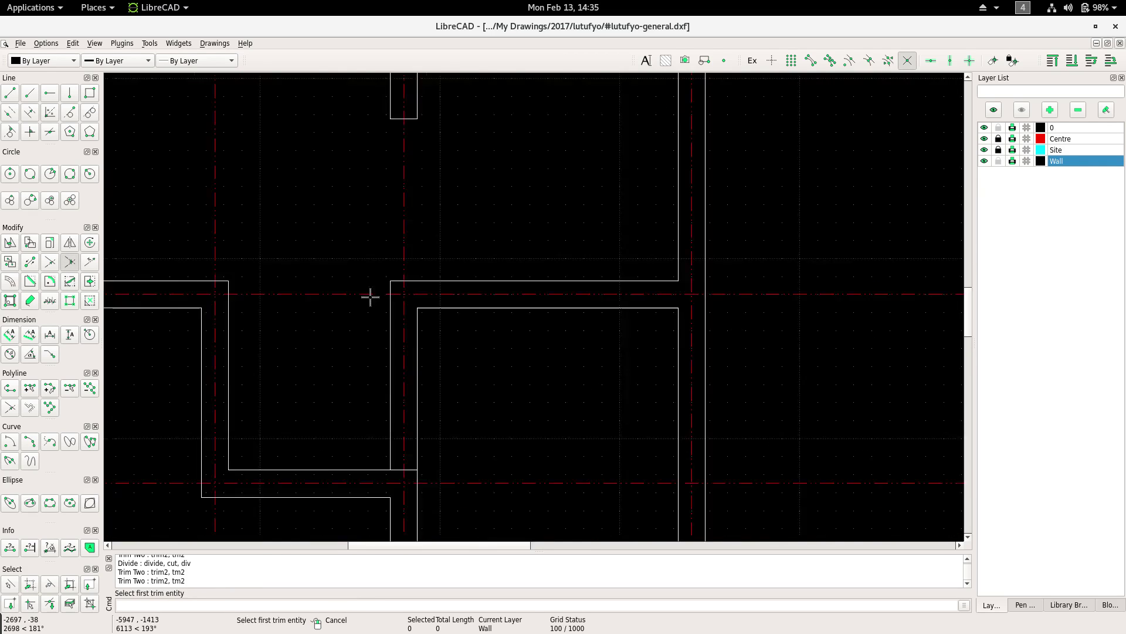
{"action": "scroll", "coordinate": [407, 309], "scroll_direction": "down", "scroll_amount": 2}
{"action": "scroll", "coordinate": [364, 257], "scroll_direction": "down", "scroll_amount": 1}
{"action": "scroll", "coordinate": [405, 268], "scroll_direction": "down", "scroll_amount": 1}
{"action": "scroll", "coordinate": [419, 274], "scroll_direction": "up", "scroll_amount": 3}
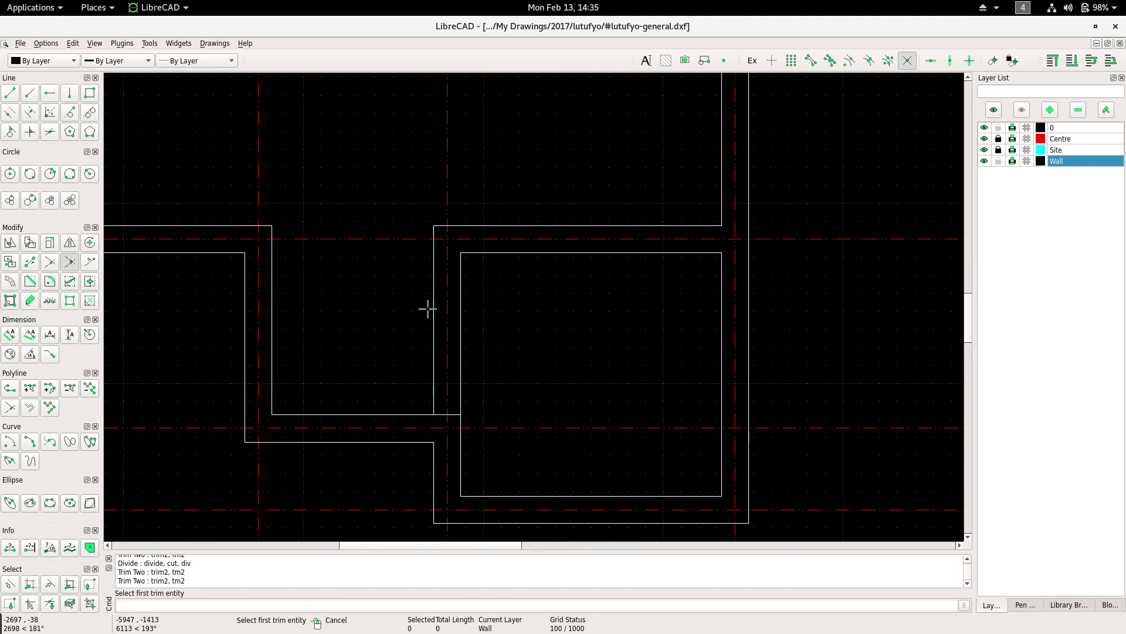
{"action": "right_click", "coordinate": [518, 292]}
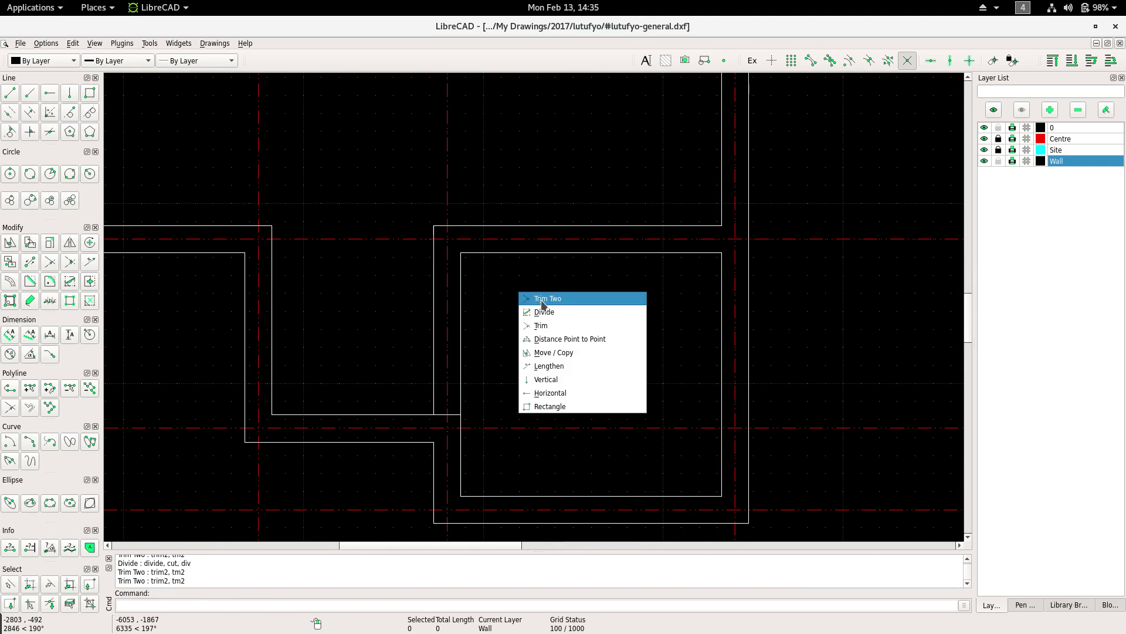
{"action": "left_click", "coordinate": [534, 298]}
{"action": "left_click", "coordinate": [434, 247]}
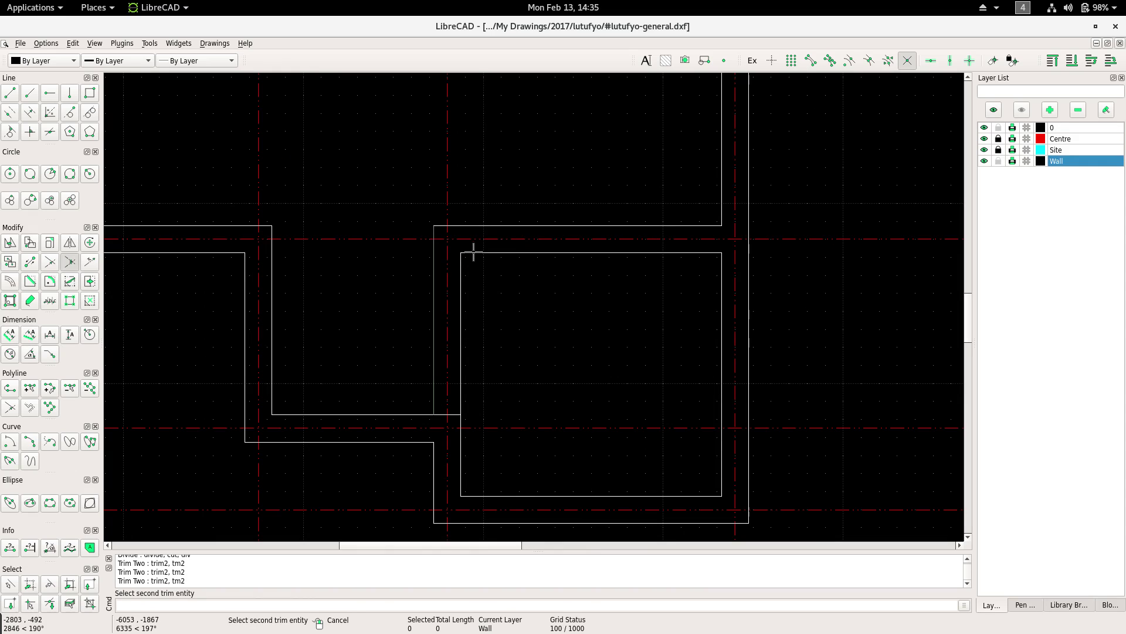
{"action": "left_click", "coordinate": [473, 252]}
Delete the leftover vertical wall line.
{"action": "scroll", "coordinate": [453, 301], "scroll_direction": "down", "scroll_amount": 5}
{"action": "scroll", "coordinate": [452, 300], "scroll_direction": "right", "scroll_amount": 3}
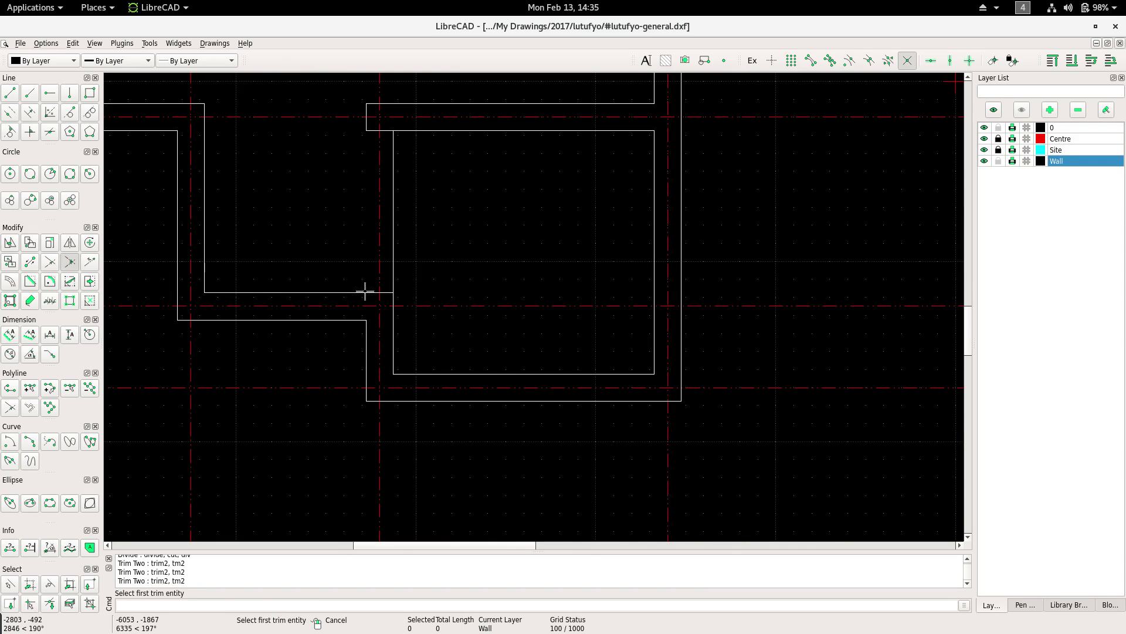
{"action": "right_click", "coordinate": [395, 250]}
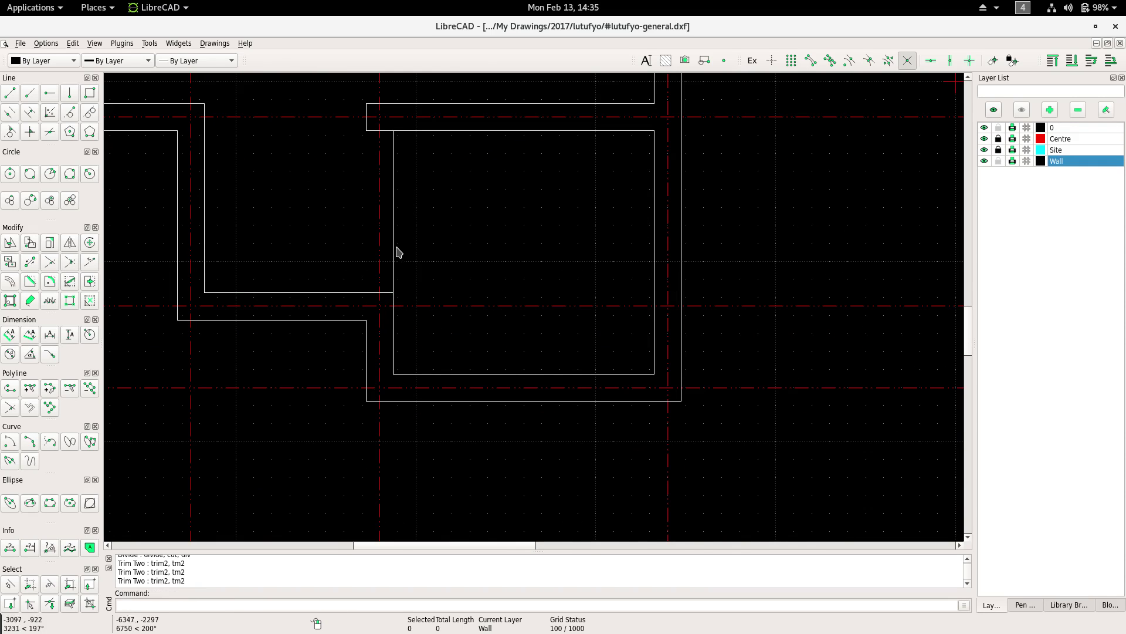
{"action": "left_click", "coordinate": [395, 251]}
{"action": "key", "text": "Delete"}
{"action": "scroll", "coordinate": [399, 250], "scroll_direction": "down", "scroll_amount": 2}
Divide the vertical wall line at its junction point with the horizontal wall.
{"action": "scroll", "coordinate": [402, 232], "scroll_direction": "down", "scroll_amount": 2}
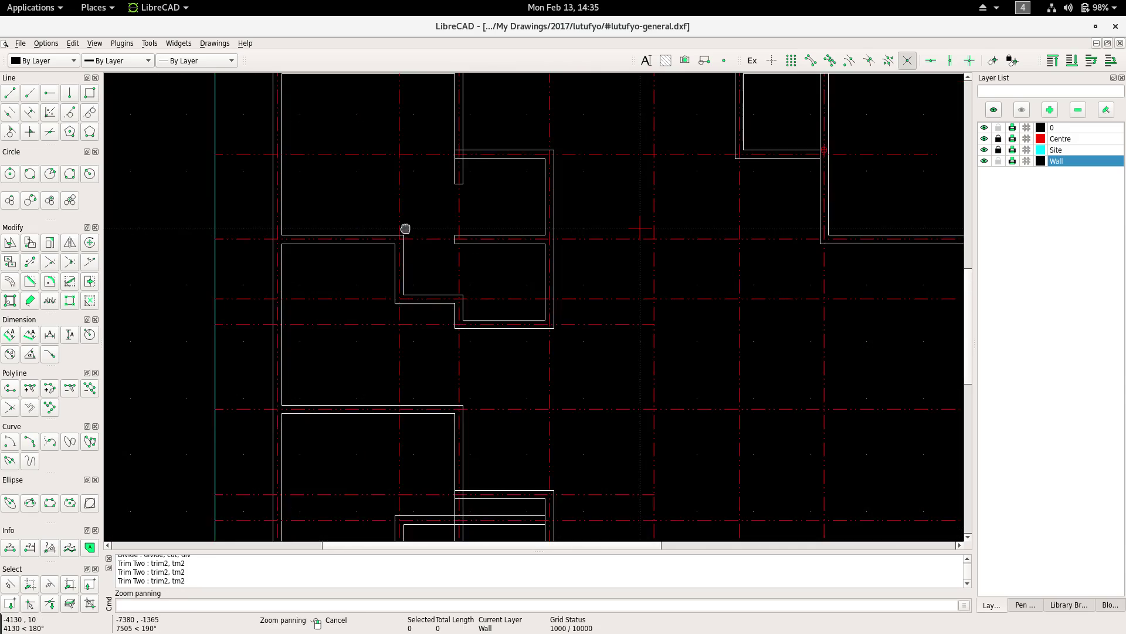
{"action": "scroll", "coordinate": [490, 267], "scroll_direction": "up", "scroll_amount": 2}
{"action": "scroll", "coordinate": [458, 246], "scroll_direction": "up", "scroll_amount": 2}
{"action": "mouse_move", "coordinate": [458, 246]}
{"action": "middle_mouse_down"}
{"action": "mouse_move", "coordinate": [375, 244]}
{"action": "mouse_move", "coordinate": [375, 224]}
{"action": "middle_mouse_up"}
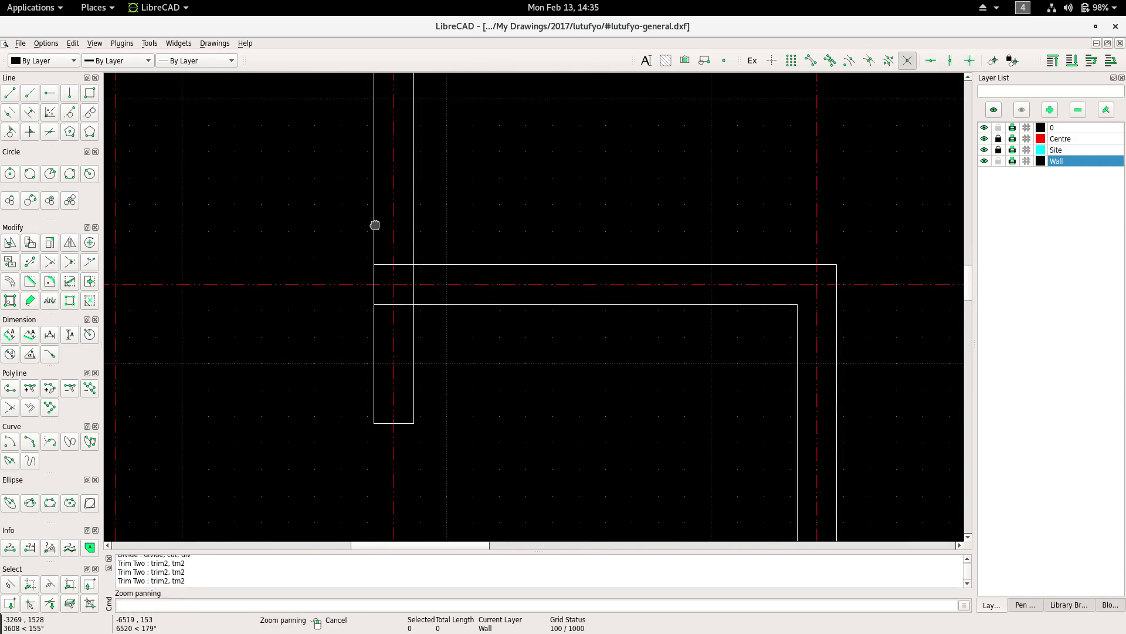
{"action": "scroll", "coordinate": [381, 200], "scroll_direction": "down", "scroll_amount": 3}
{"action": "scroll", "coordinate": [446, 206], "scroll_direction": "up", "scroll_amount": 2}
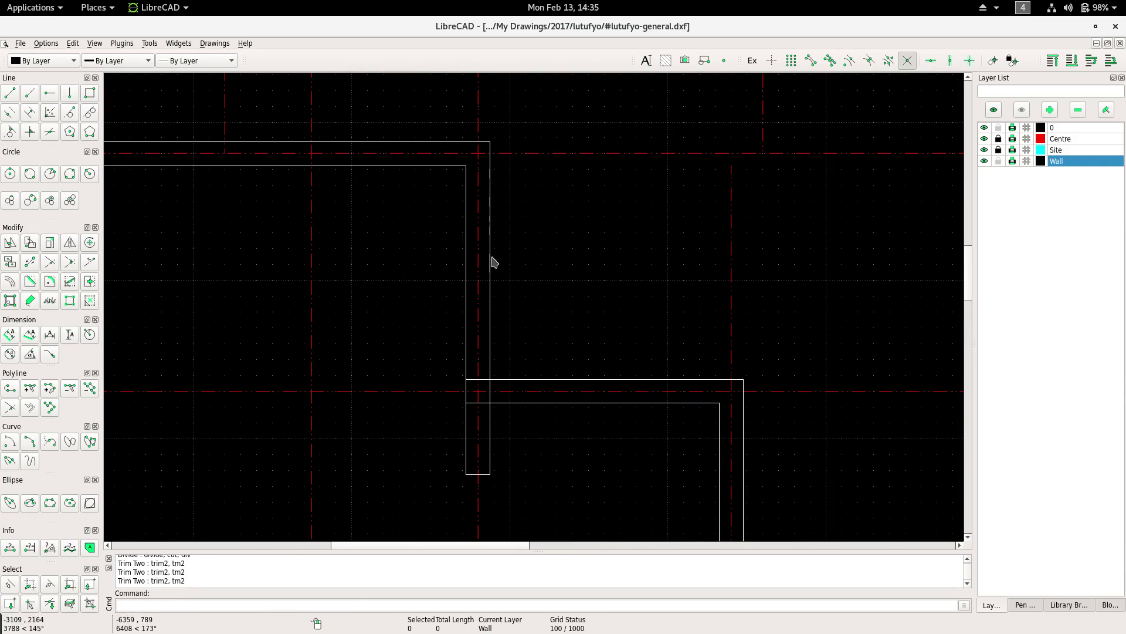
{"action": "middle_click_drag", "start_coordinate": [482, 256], "coordinate": [431, 226]}
{"action": "right_click", "coordinate": [469, 175]}
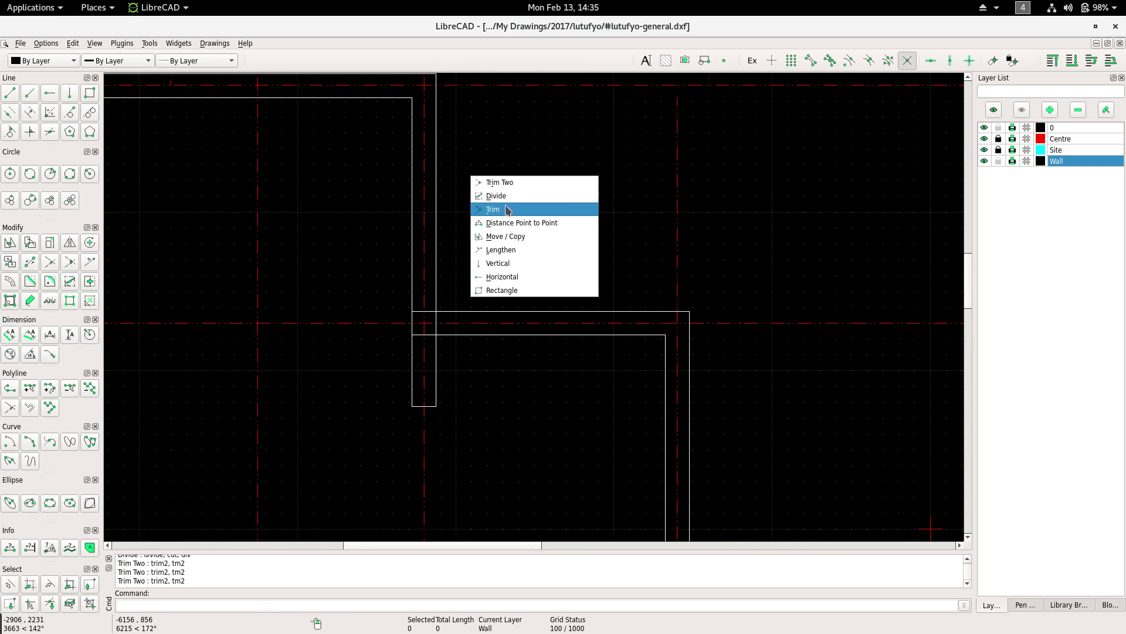
{"action": "left_click", "coordinate": [499, 197]}
{"action": "left_click", "coordinate": [435, 285]}
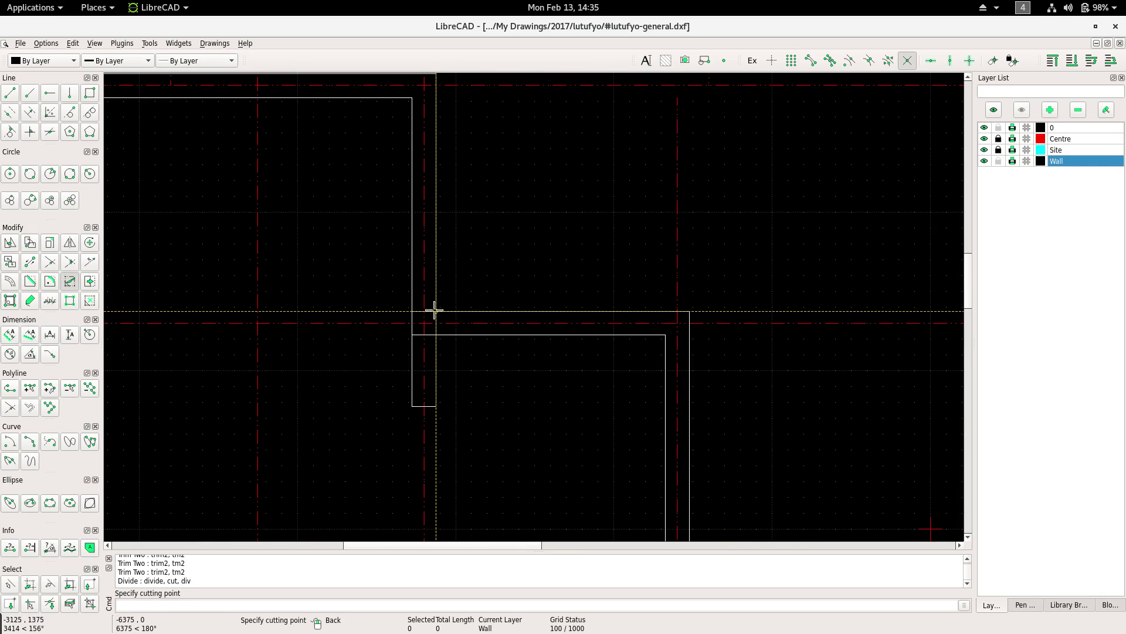
{"action": "left_click", "coordinate": [434, 310]}
{"action": "left_click", "coordinate": [410, 287]}
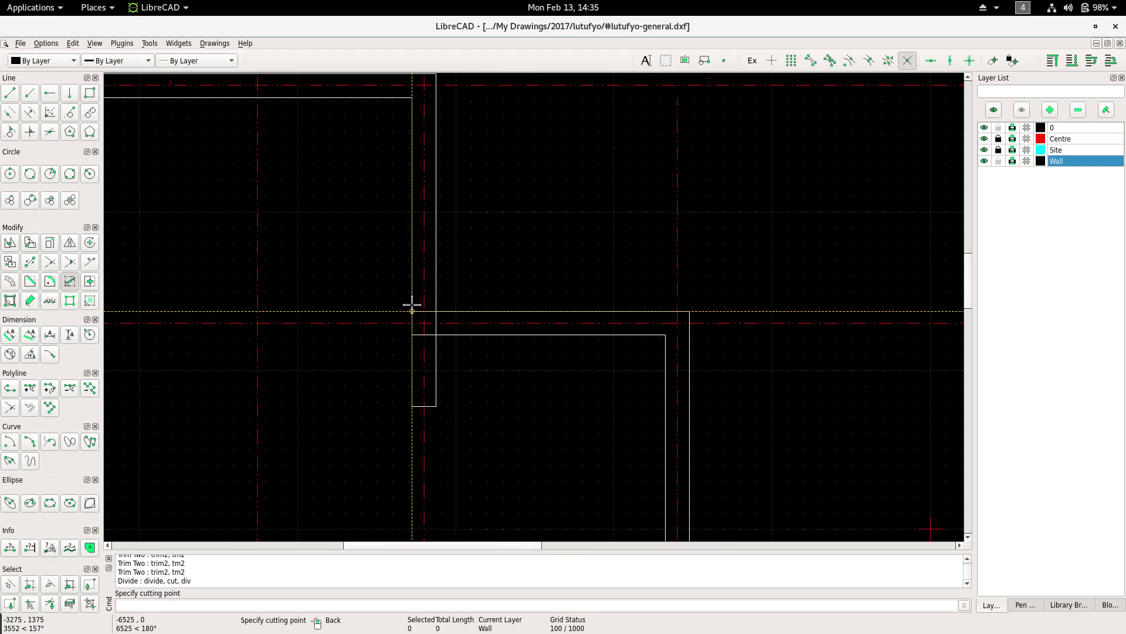
{"action": "right_click", "coordinate": [349, 231]}
Trim the outer wall line at the corner with Trim Two.
{"action": "right_click", "coordinate": [381, 187]}
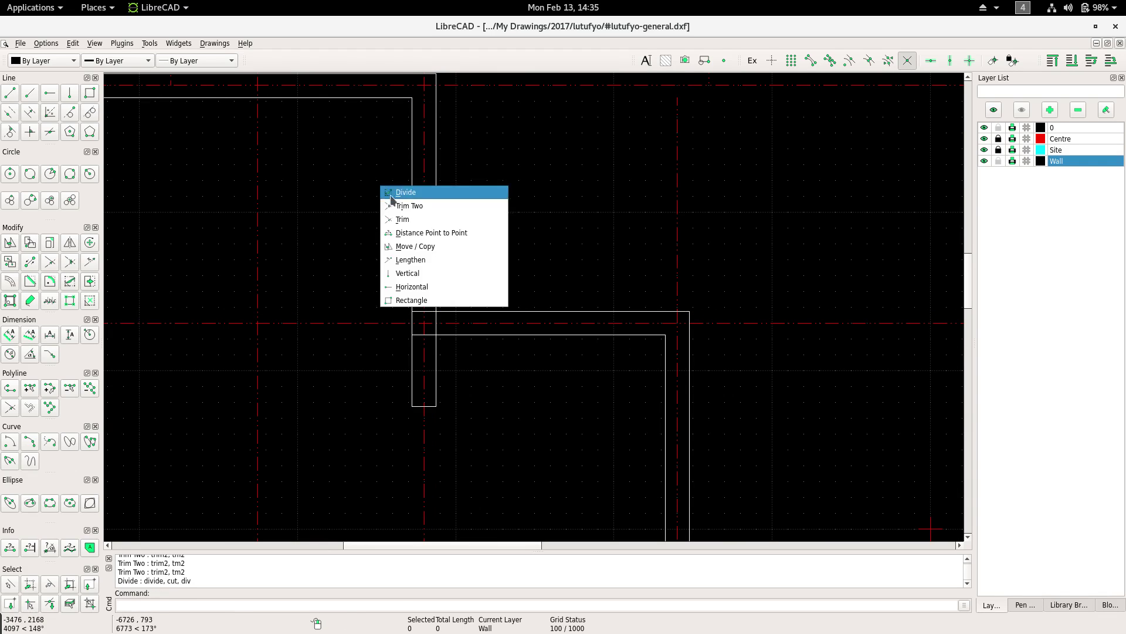
{"action": "left_click", "coordinate": [407, 206]}
{"action": "middle_click_drag", "start_coordinate": [379, 125], "coordinate": [412, 244]}
{"action": "left_click", "coordinate": [417, 245]}
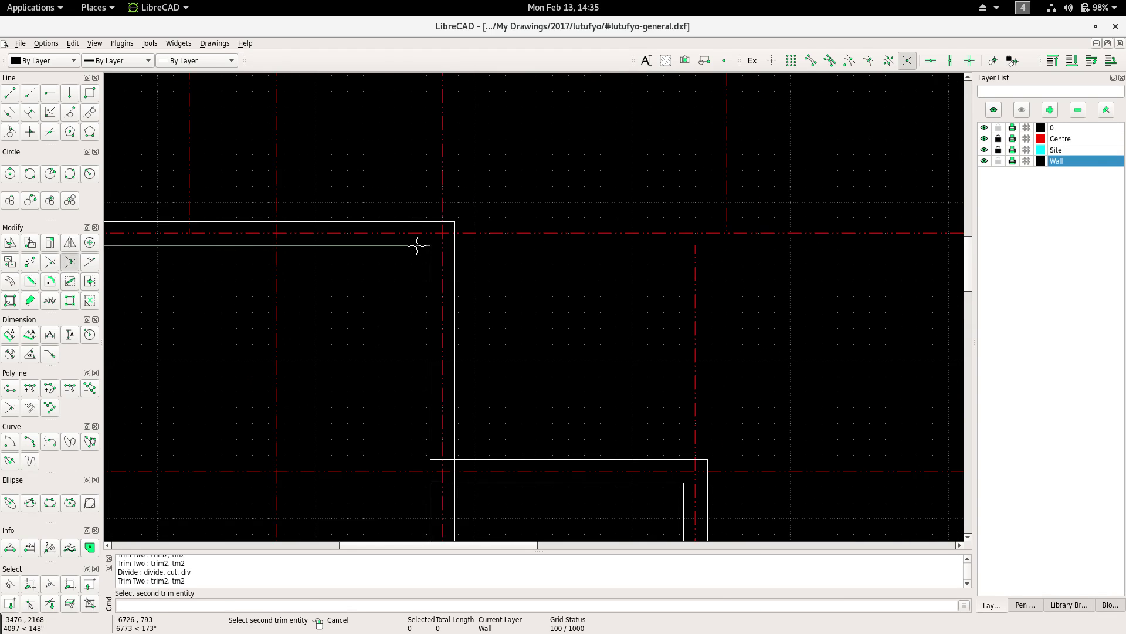
{"action": "left_click", "coordinate": [431, 264]}
Trim away the vertical wall above the junction and clean up the small corner.
{"action": "middle_click_drag", "start_coordinate": [413, 313], "coordinate": [358, 193]}
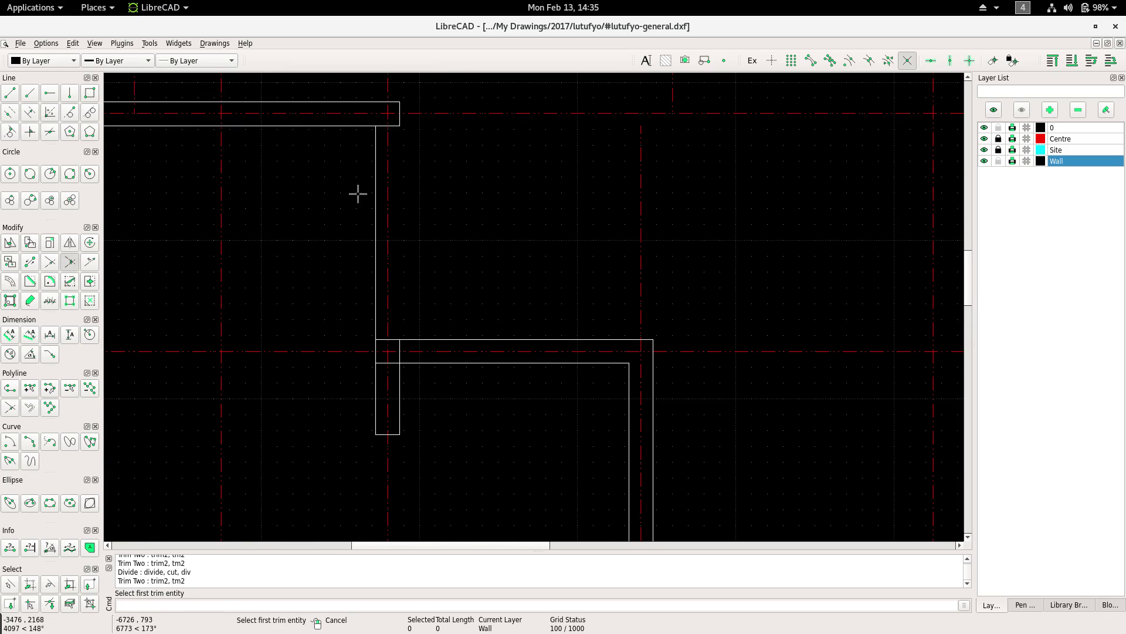
{"action": "left_click", "coordinate": [413, 343]}
{"action": "left_click", "coordinate": [376, 357]}
{"action": "left_click", "coordinate": [400, 374]}
{"action": "scroll", "coordinate": [354, 284], "scroll_direction": "down", "scroll_amount": 3}
{"action": "scroll", "coordinate": [423, 299], "scroll_direction": "down", "scroll_amount": 3}
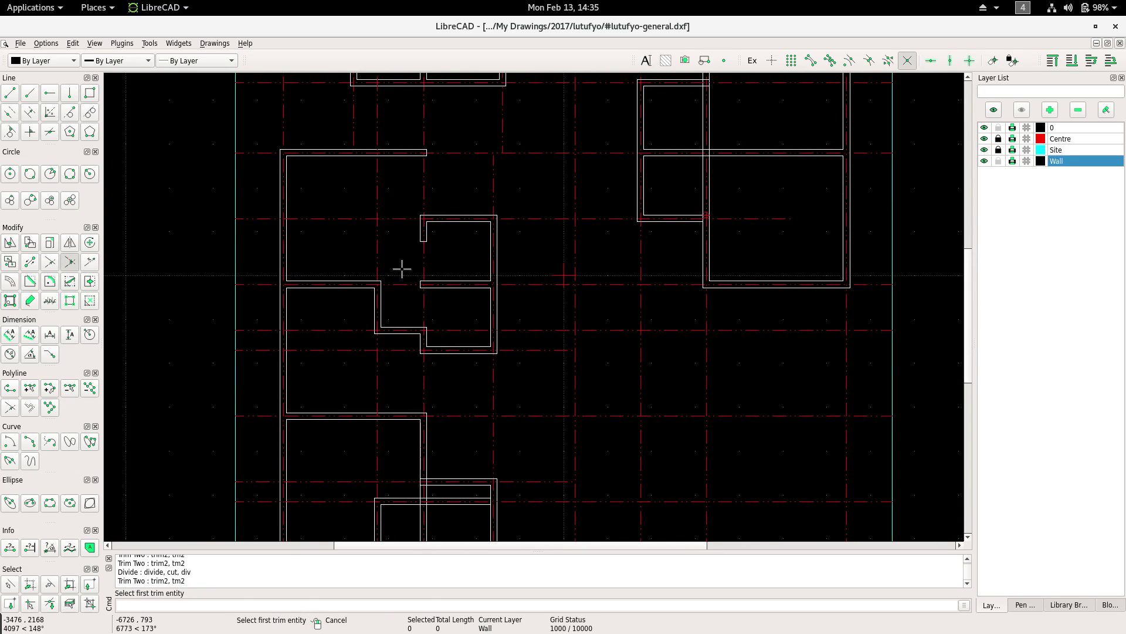
{"action": "right_click", "coordinate": [402, 269]}
{"action": "scroll", "coordinate": [410, 246], "scroll_direction": "down", "scroll_amount": 2}
{"action": "scroll", "coordinate": [393, 238], "scroll_direction": "up", "scroll_amount": 3}
{"action": "scroll", "coordinate": [350, 362], "scroll_direction": "up", "scroll_amount": 1}
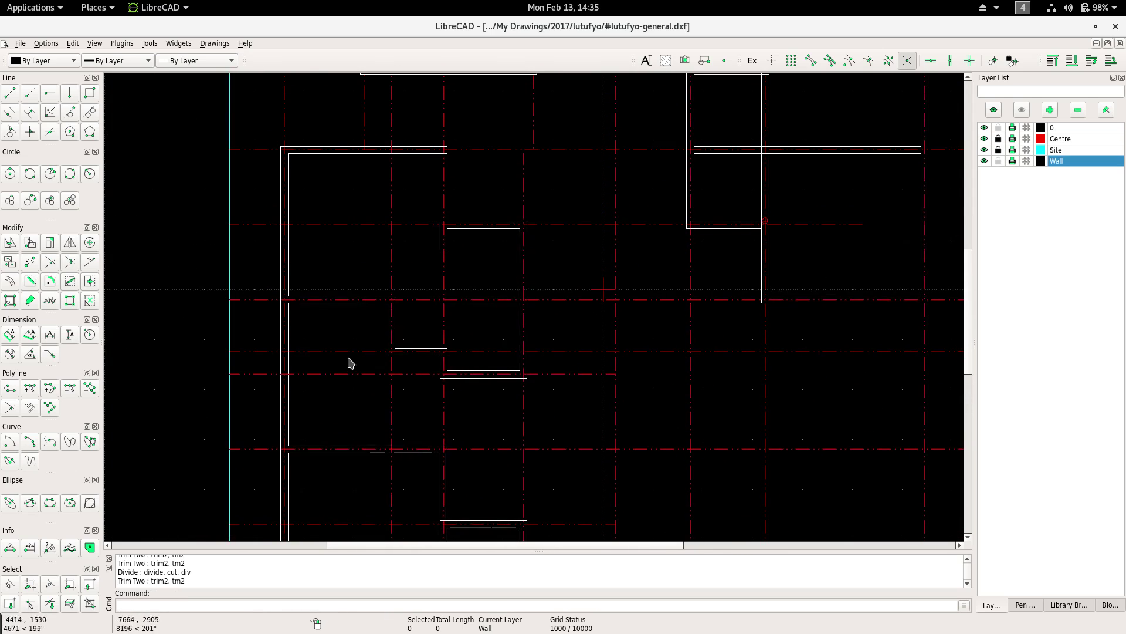
{"action": "scroll", "coordinate": [351, 362], "scroll_direction": "down", "scroll_amount": 1}
{"action": "scroll", "coordinate": [393, 335], "scroll_direction": "down", "scroll_amount": 1}
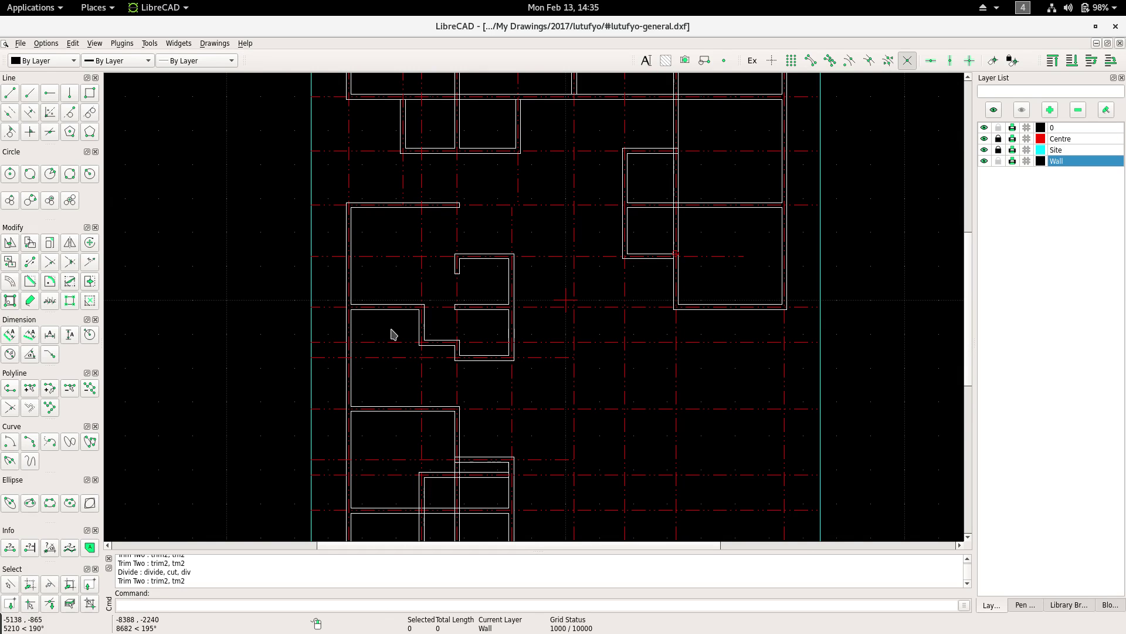
Zoom around the floor plan to locate the crossing wall lines.
{"action": "scroll", "coordinate": [455, 312], "scroll_direction": "up", "scroll_amount": 1}
{"action": "scroll", "coordinate": [438, 337], "scroll_direction": "down", "scroll_amount": 3, "text": "ctrl"}
{"action": "scroll", "coordinate": [451, 295], "scroll_direction": "down", "scroll_amount": 3, "text": "ctrl"}
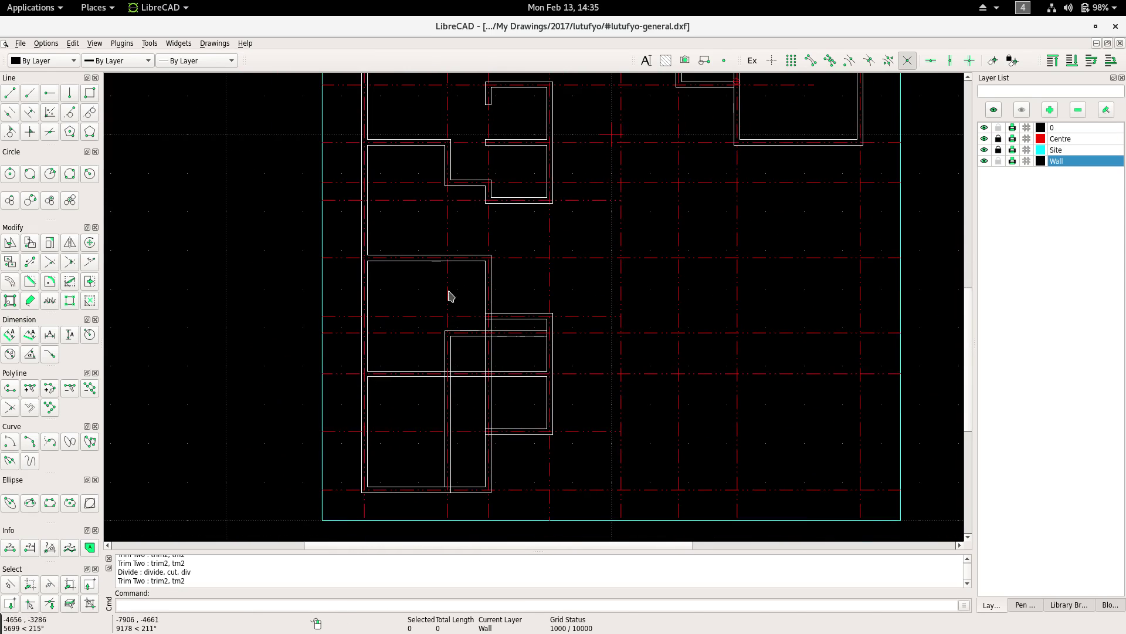
{"action": "scroll", "coordinate": [463, 328], "scroll_direction": "up", "scroll_amount": 1}
{"action": "scroll", "coordinate": [466, 319], "scroll_direction": "up", "scroll_amount": 1}
{"action": "scroll", "coordinate": [473, 335], "scroll_direction": "up", "scroll_amount": 1}
{"action": "scroll", "coordinate": [470, 332], "scroll_direction": "up", "scroll_amount": 1}
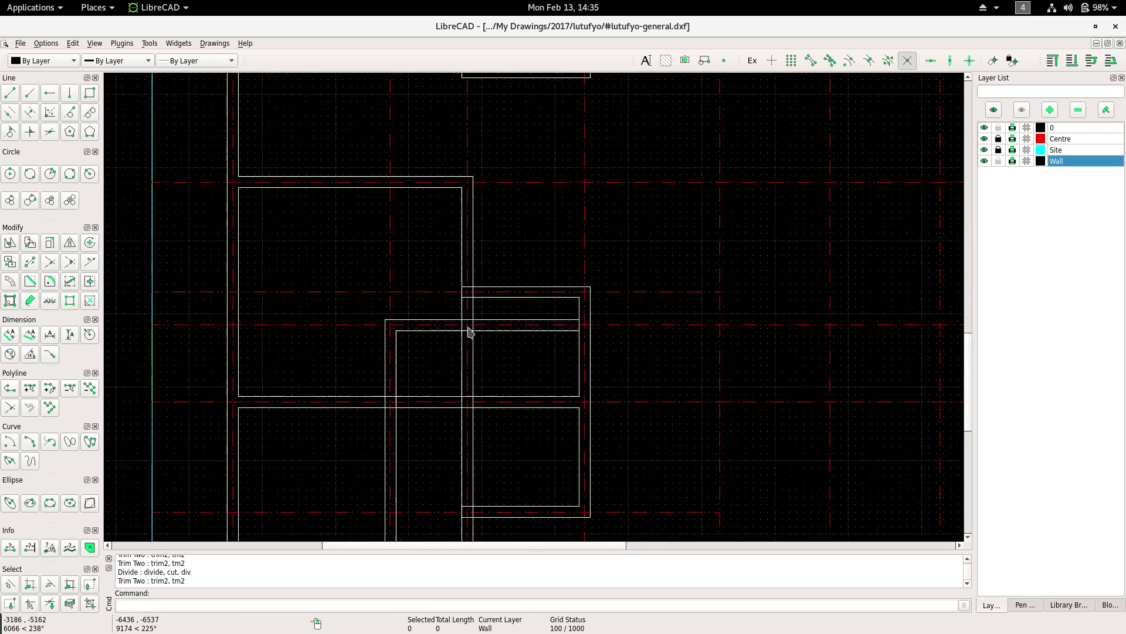
{"action": "scroll", "coordinate": [475, 317], "scroll_direction": "up", "scroll_amount": 1}
Attempt a Trim Two on nearby wall lines, then cancel it.
{"action": "right_click", "coordinate": [471, 261]}
{"action": "left_click", "coordinate": [490, 263]}
{"action": "scroll", "coordinate": [508, 308], "scroll_direction": "up", "scroll_amount": 4}
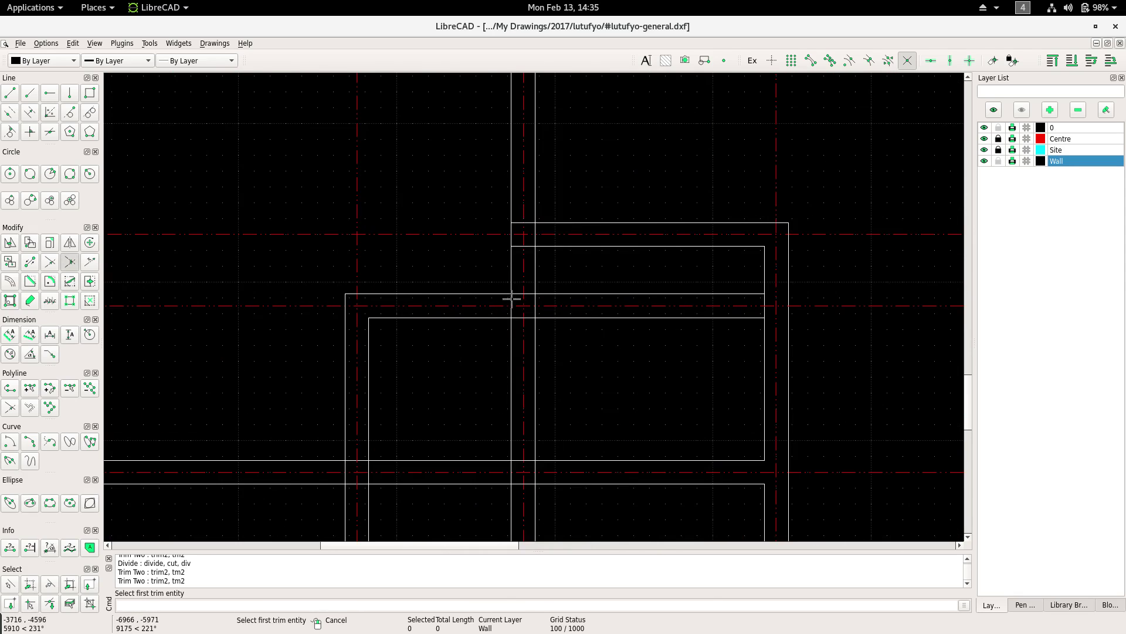
{"action": "scroll", "coordinate": [367, 313], "scroll_direction": "down", "scroll_amount": 2}
{"action": "right_click", "coordinate": [460, 334]}
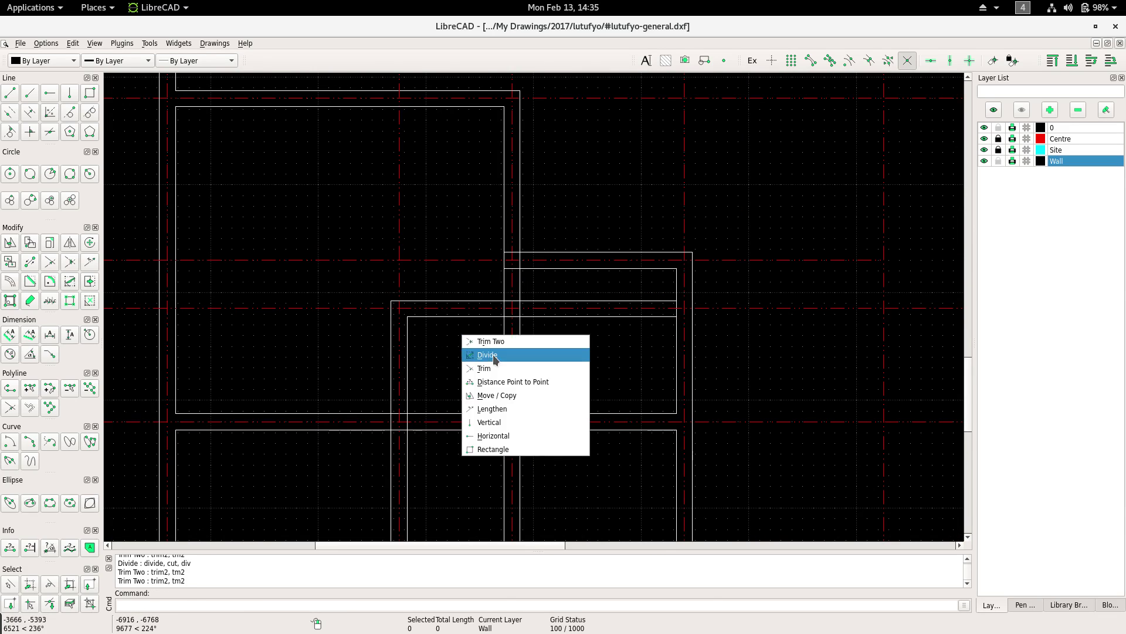
{"action": "key", "text": "Escape"}
{"action": "scroll", "coordinate": [510, 329], "scroll_direction": "up", "scroll_amount": 3}
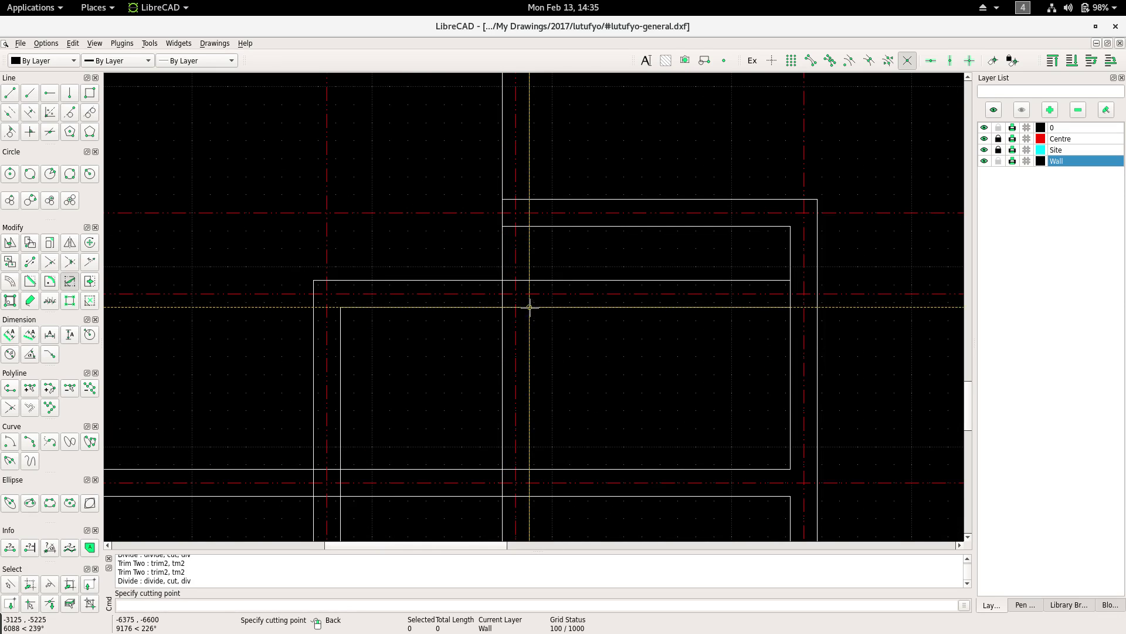
{"action": "right_click", "coordinate": [551, 340]}
{"action": "left_click", "coordinate": [579, 352]}
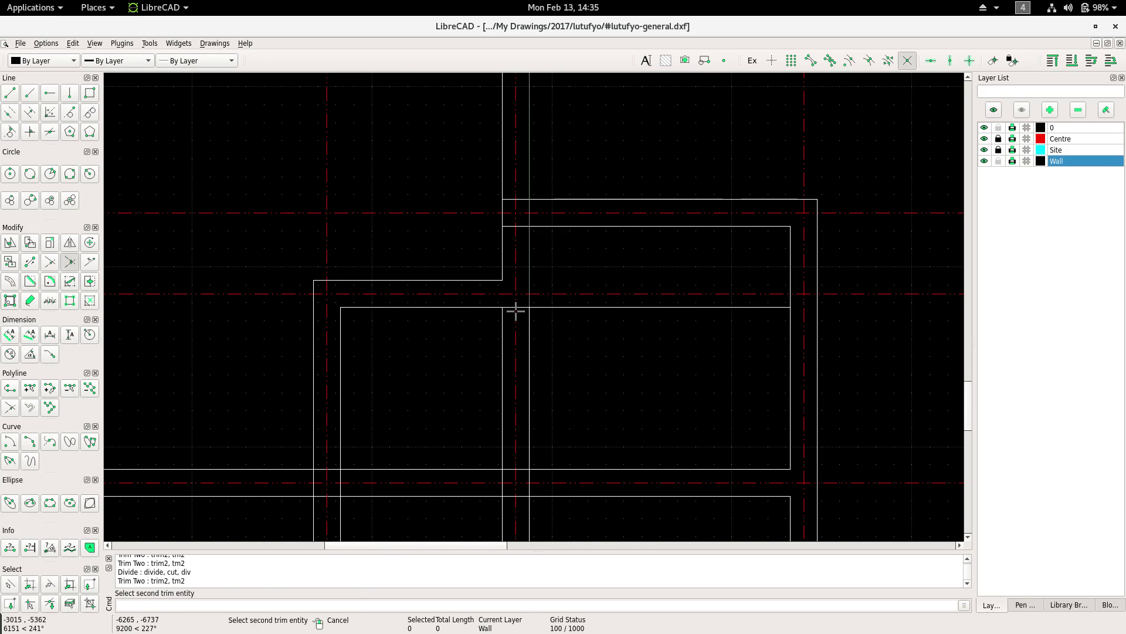
{"action": "middle_click_drag", "start_coordinate": [542, 464], "coordinate": [520, 316]}
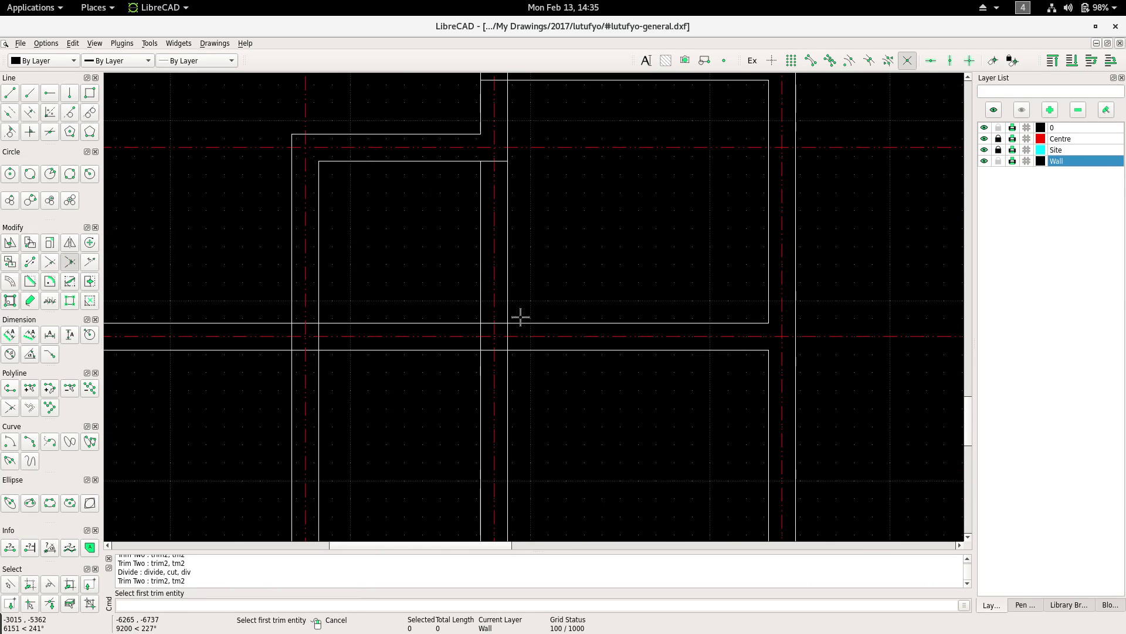
{"action": "right_click", "coordinate": [449, 309]}
Divide the horizontal wall line where it crosses the partition.
{"action": "scroll", "coordinate": [553, 334], "scroll_direction": "up", "scroll_amount": 2}
{"action": "scroll", "coordinate": [546, 282], "scroll_direction": "up", "scroll_amount": 1}
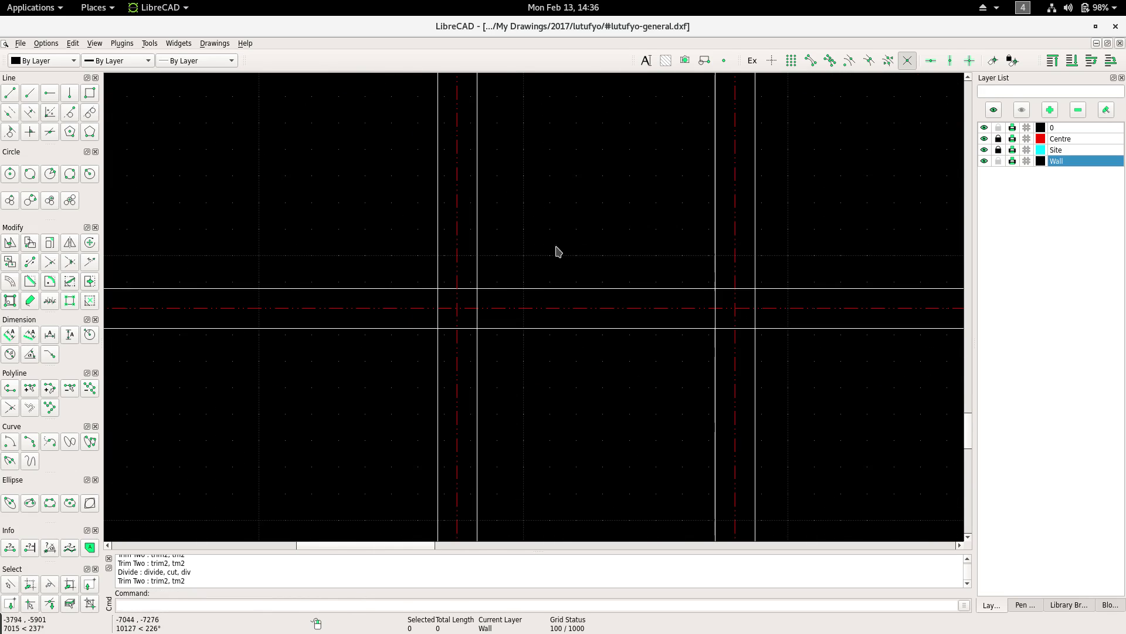
{"action": "right_click", "coordinate": [523, 238]}
{"action": "left_click", "coordinate": [531, 257]}
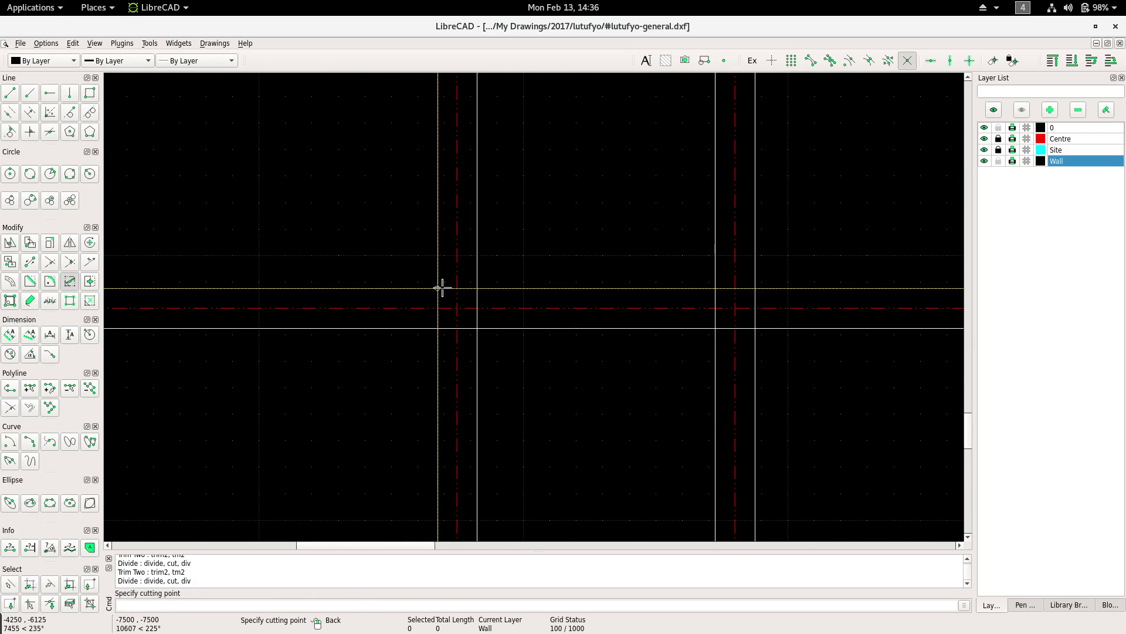
{"action": "left_click", "coordinate": [442, 288]}
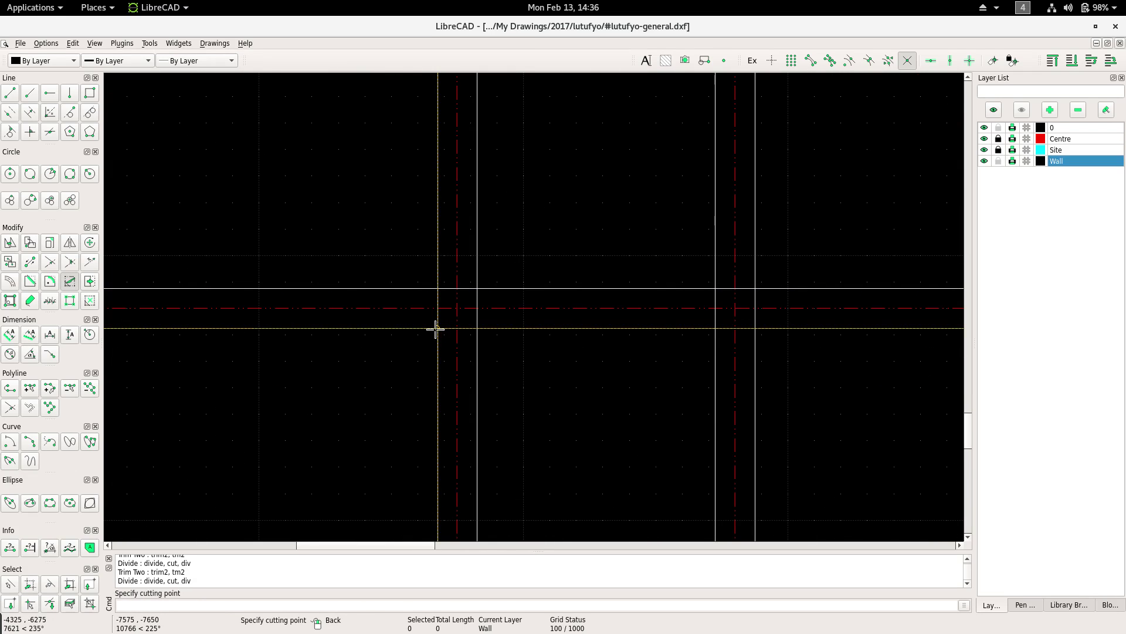
{"action": "right_click", "coordinate": [422, 306]}
Trim the vertical and horizontal wall lines into a corner, then undo the last trim.
{"action": "right_click", "coordinate": [416, 233]}
{"action": "left_click", "coordinate": [443, 253]}
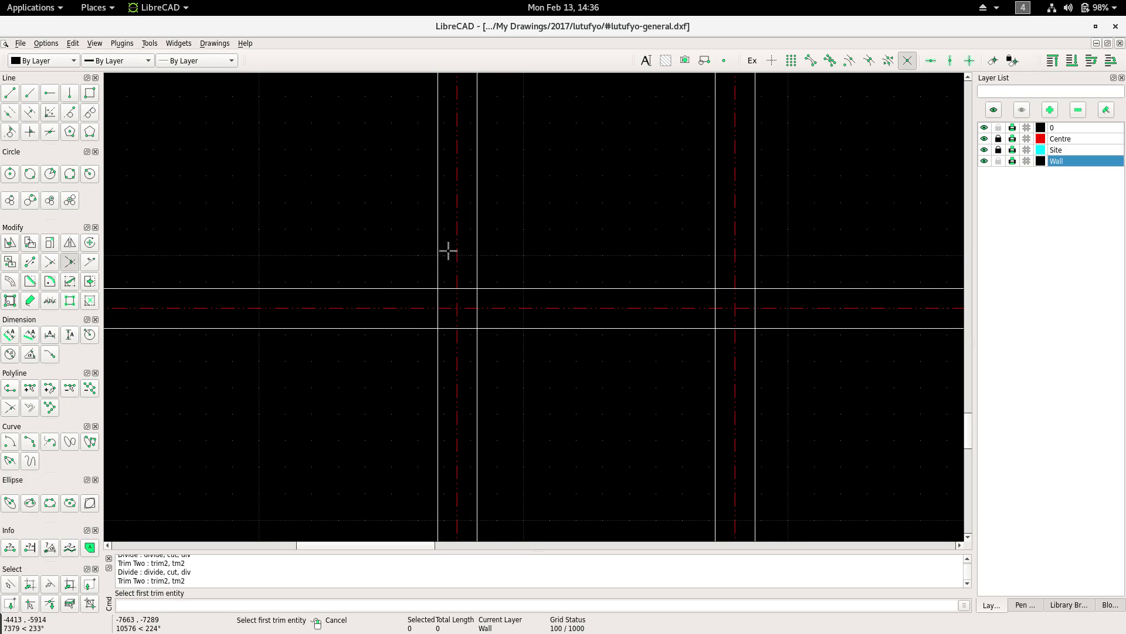
{"action": "left_click", "coordinate": [421, 274]}
{"action": "scroll", "coordinate": [420, 288], "scroll_direction": "down", "scroll_amount": 2}
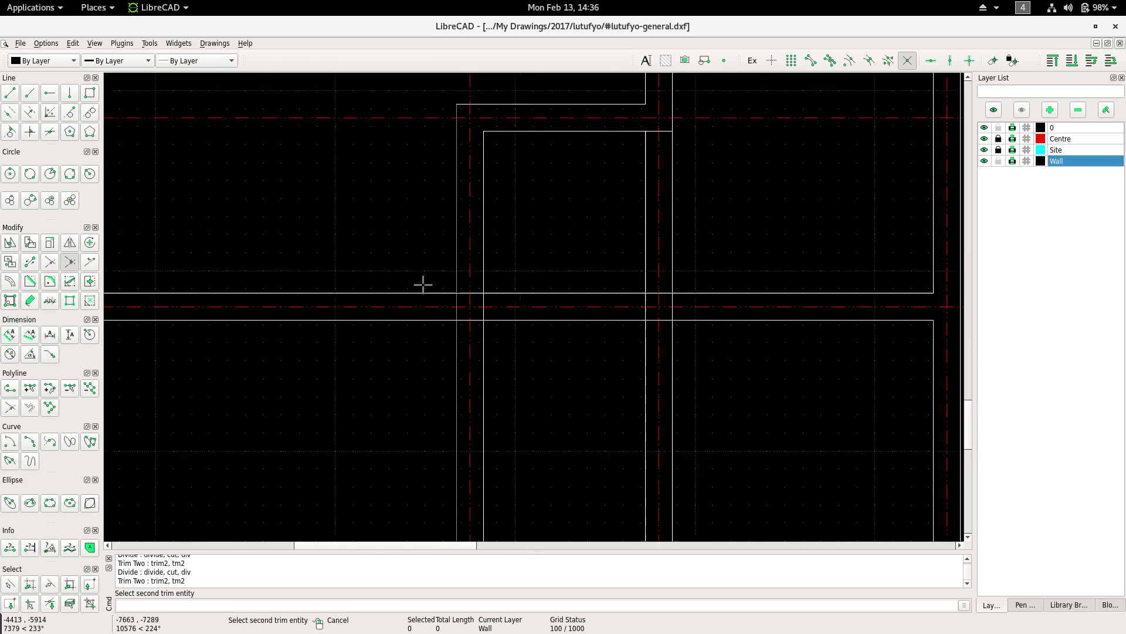
{"action": "scroll", "coordinate": [423, 286], "scroll_direction": "down", "scroll_amount": 1}
{"action": "left_click", "coordinate": [435, 295]}
{"action": "left_click", "coordinate": [486, 294]}
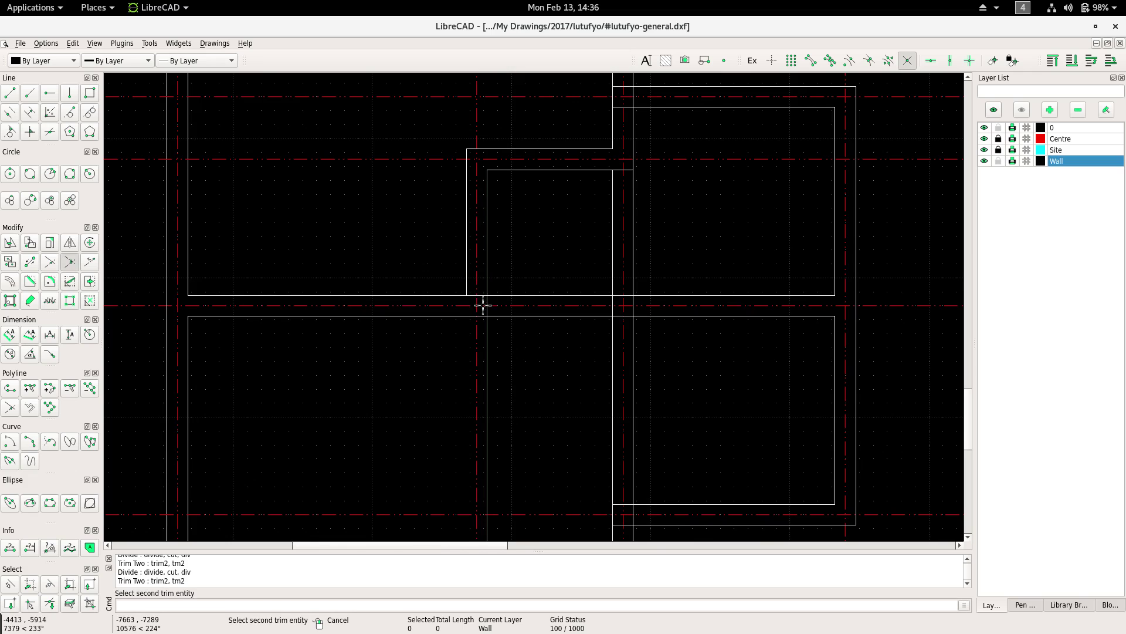
{"action": "left_click", "coordinate": [470, 314]}
{"action": "scroll", "coordinate": [468, 312], "scroll_direction": "right", "scroll_amount": 1}
{"action": "scroll", "coordinate": [458, 305], "scroll_direction": "right", "scroll_amount": 4}
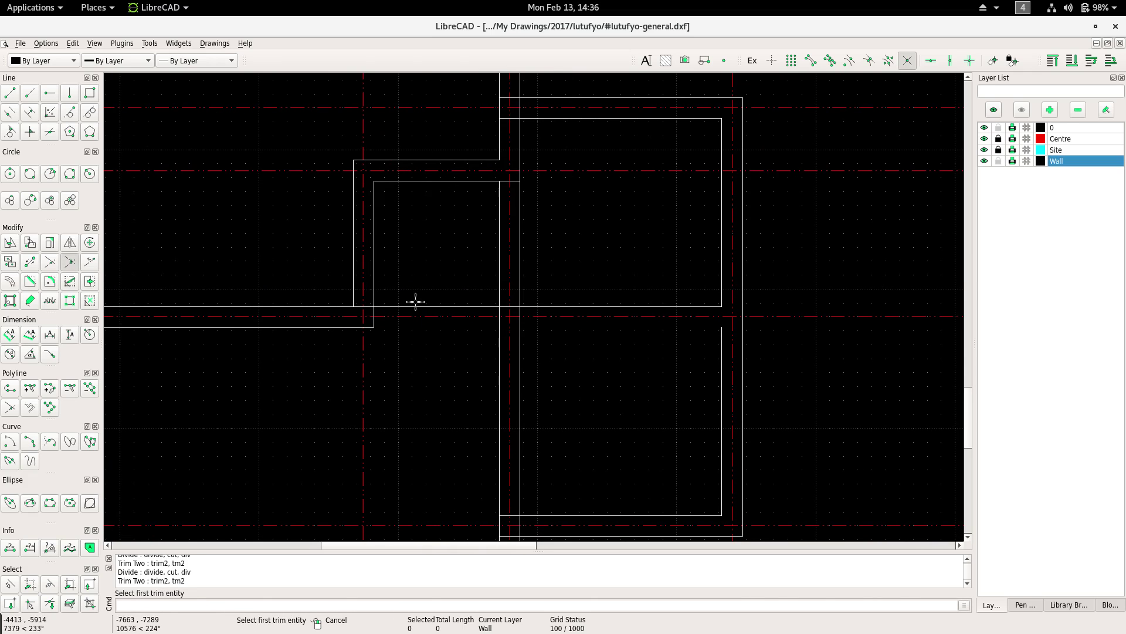
{"action": "key", "text": "ctrl+z"}
Divide another horizontal wall line at its crossing point.
{"action": "right_click", "coordinate": [407, 347]}
{"action": "left_click", "coordinate": [411, 362]}
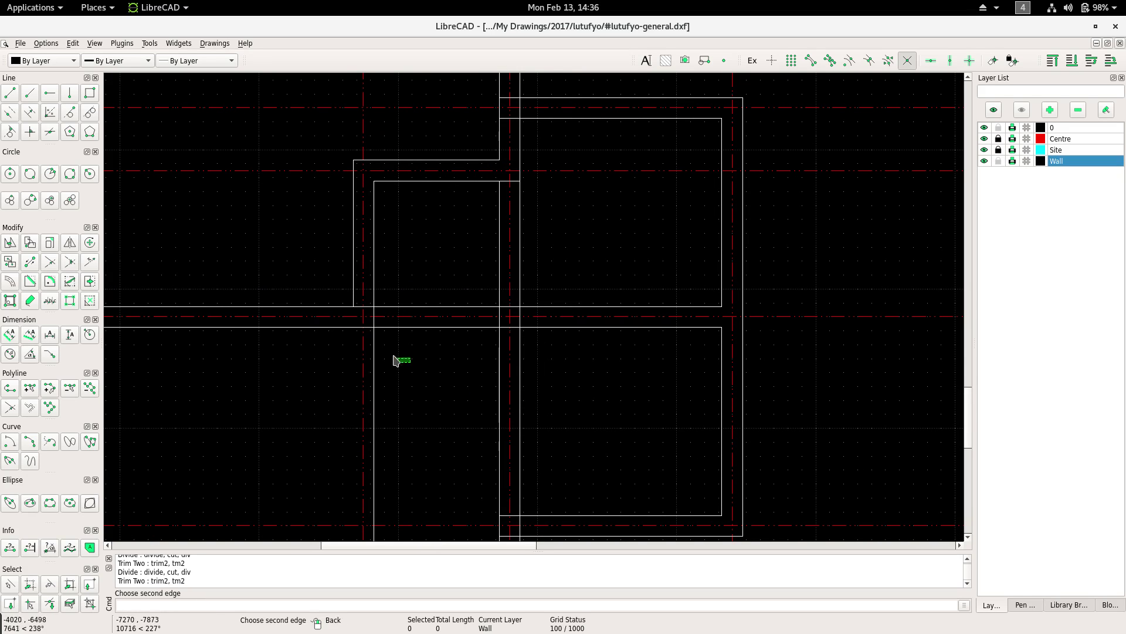
{"action": "right_click", "coordinate": [399, 350]}
{"action": "left_click", "coordinate": [425, 376]}
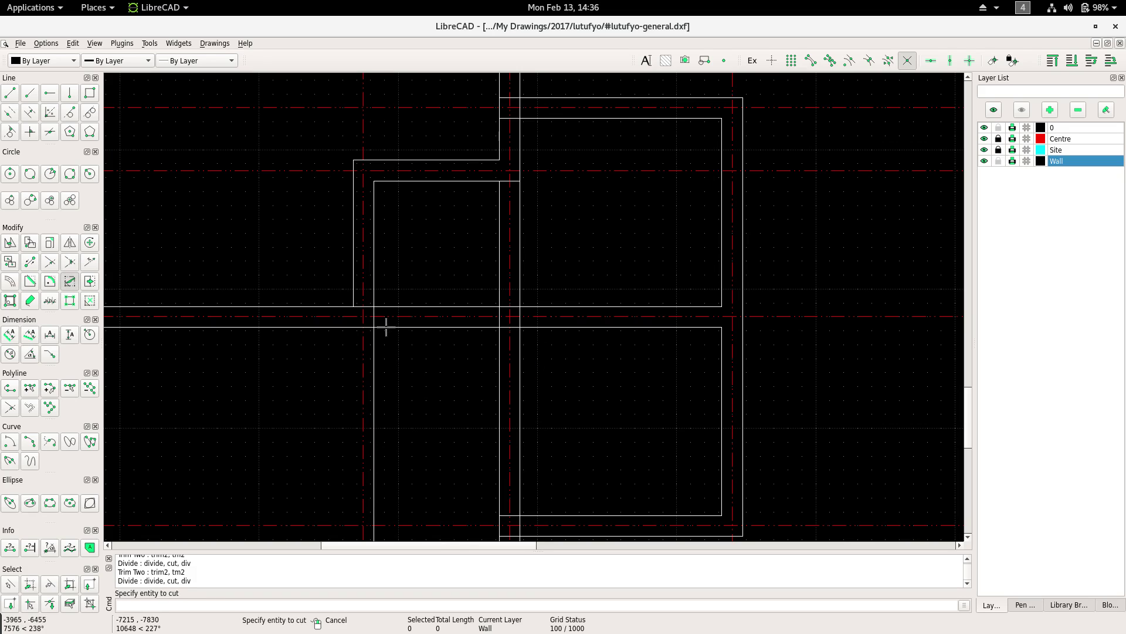
{"action": "left_click", "coordinate": [375, 327]}
{"action": "right_click", "coordinate": [400, 359]}
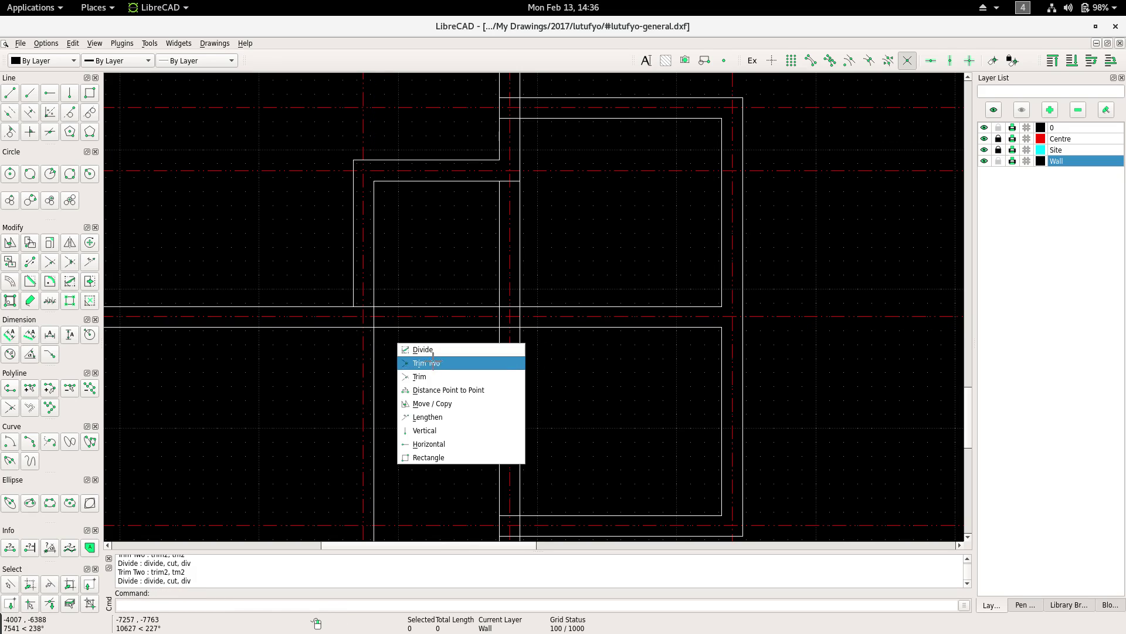
Trim the vertical wall and the lower wall into a clean corner.
{"action": "left_click", "coordinate": [434, 364]}
{"action": "left_click", "coordinate": [373, 296]}
{"action": "left_click", "coordinate": [351, 326]}
{"action": "scroll", "coordinate": [369, 317], "scroll_direction": "down", "scroll_amount": 2}
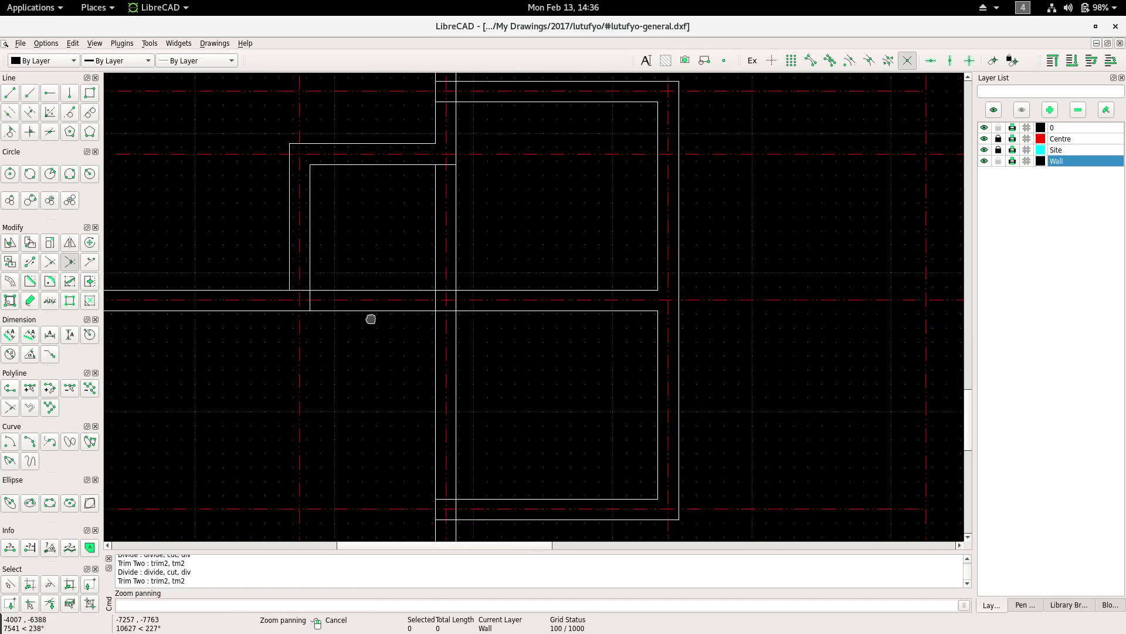
{"action": "scroll", "coordinate": [390, 289], "scroll_direction": "down", "scroll_amount": 1}
{"action": "scroll", "coordinate": [382, 284], "scroll_direction": "down", "scroll_amount": 1}
{"action": "right_click", "coordinate": [439, 305]}
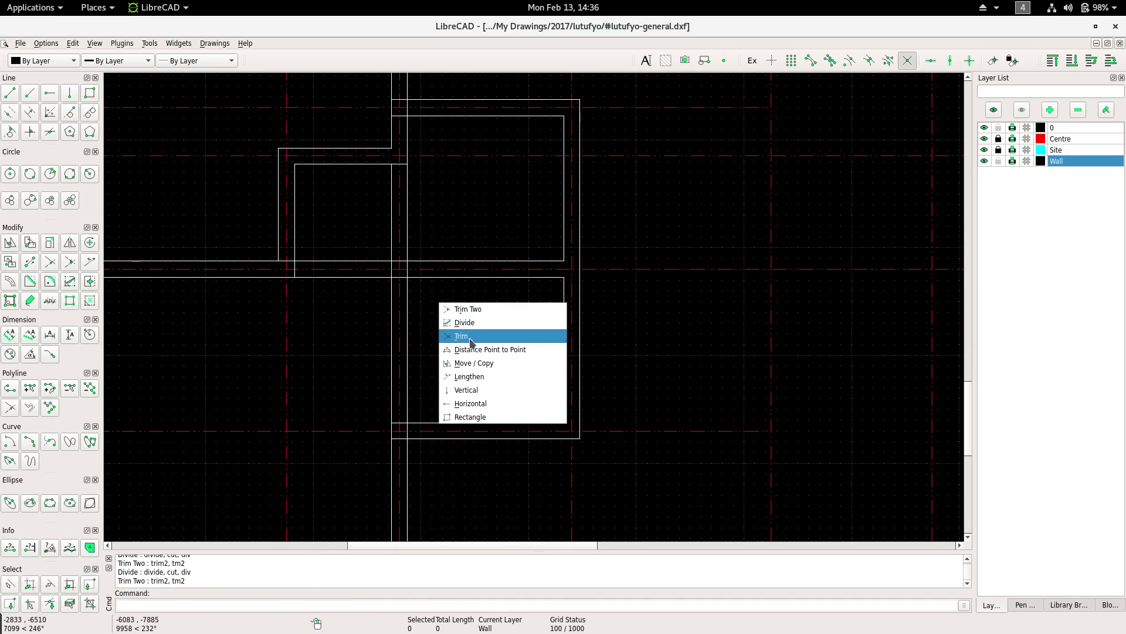
Make an offset copy of a wall line at distance 900.
{"action": "left_click", "coordinate": [446, 333]}
{"action": "type", "text": "o"}
{"action": "key", "text": "Return"}
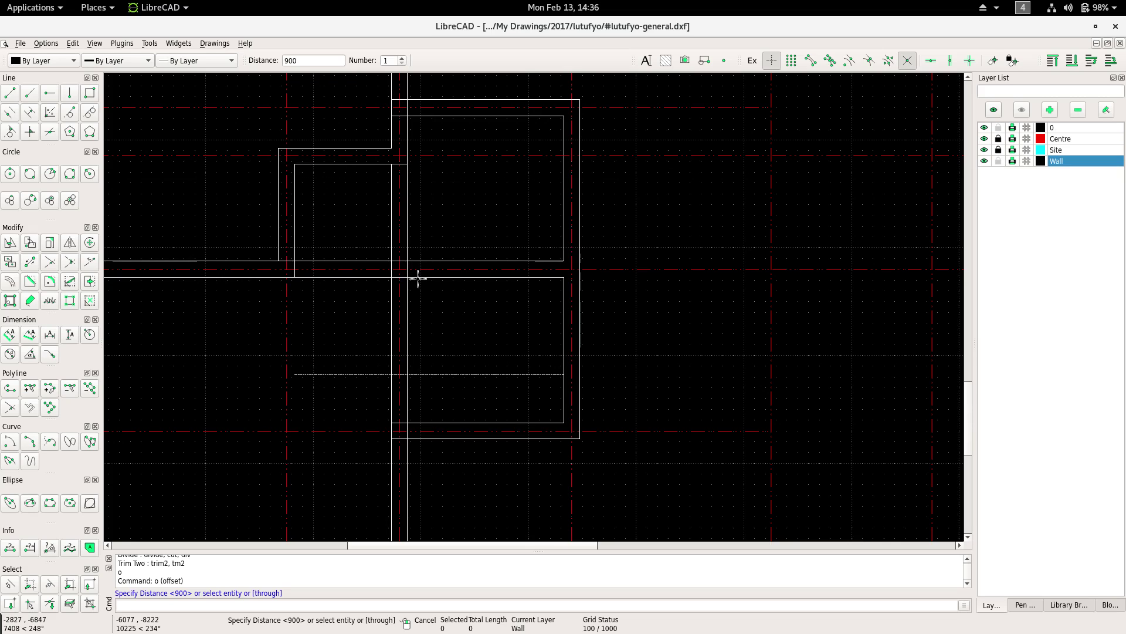
{"action": "key", "text": "Escape"}
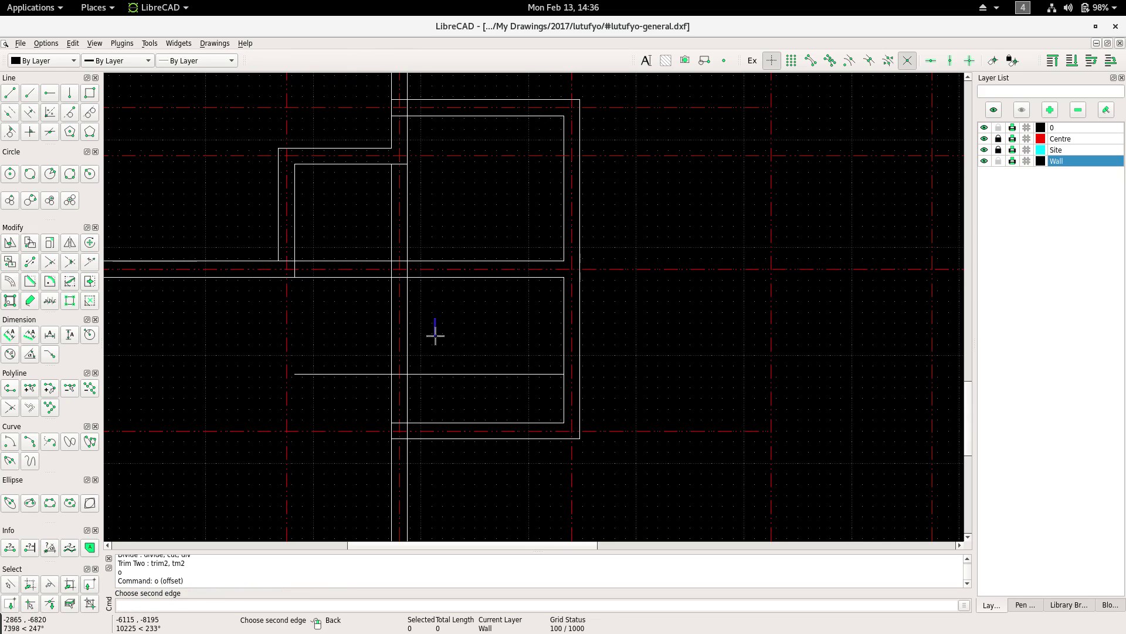
{"action": "scroll", "coordinate": [397, 322], "scroll_direction": "up", "scroll_amount": 3}
Try dividing a wall line at the crossing, then cancel the divide.
{"action": "right_click", "coordinate": [457, 304]}
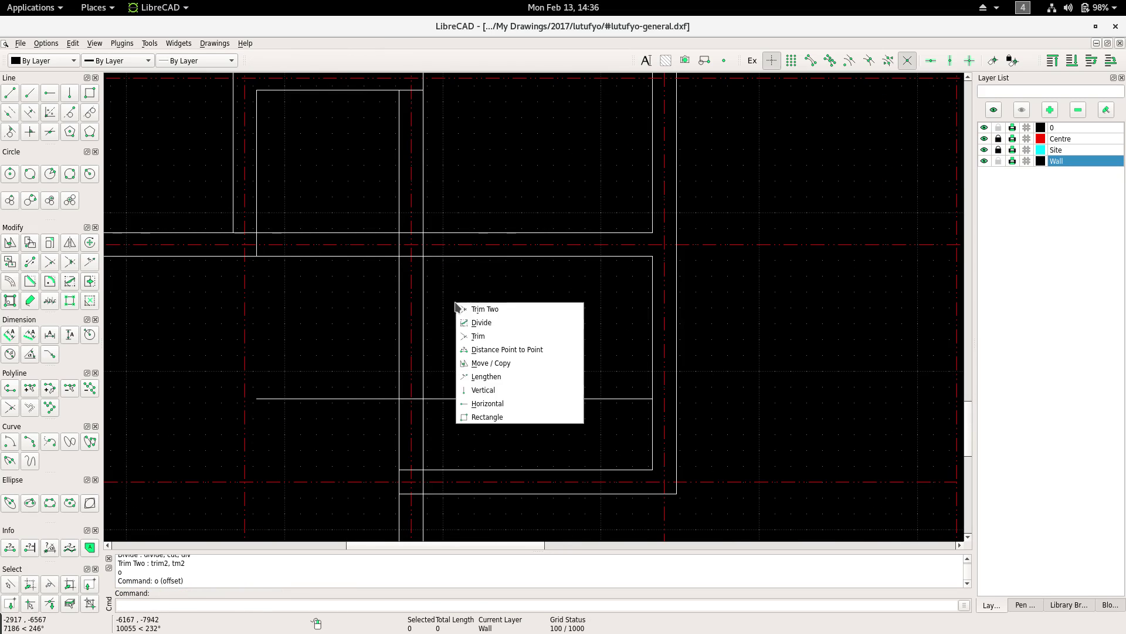
{"action": "left_click", "coordinate": [494, 322]}
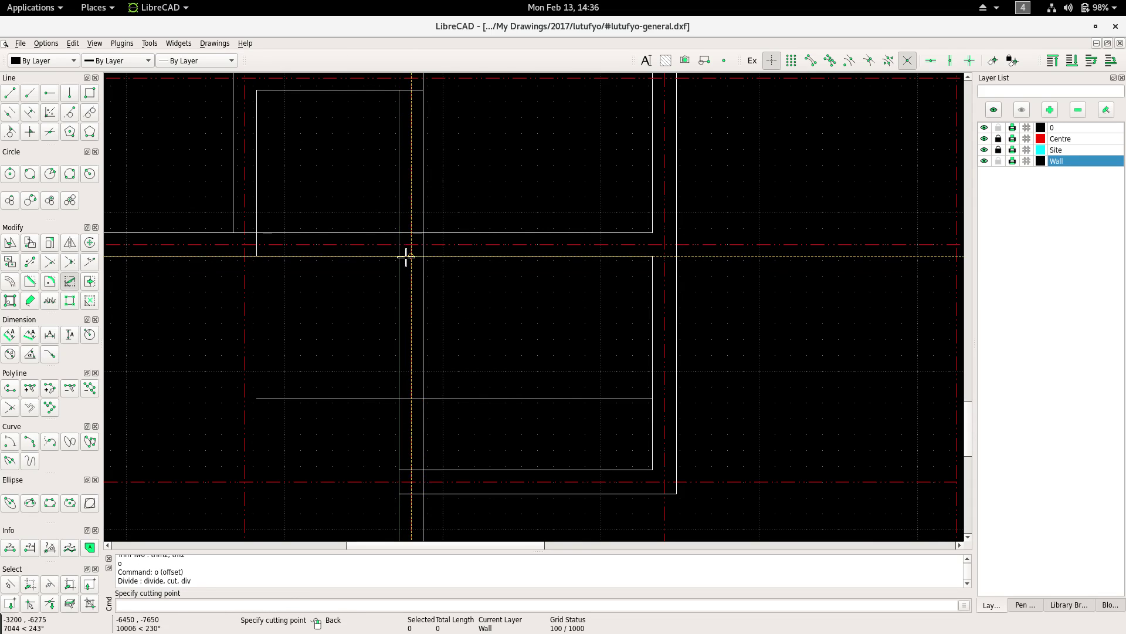
{"action": "left_click", "coordinate": [394, 261]}
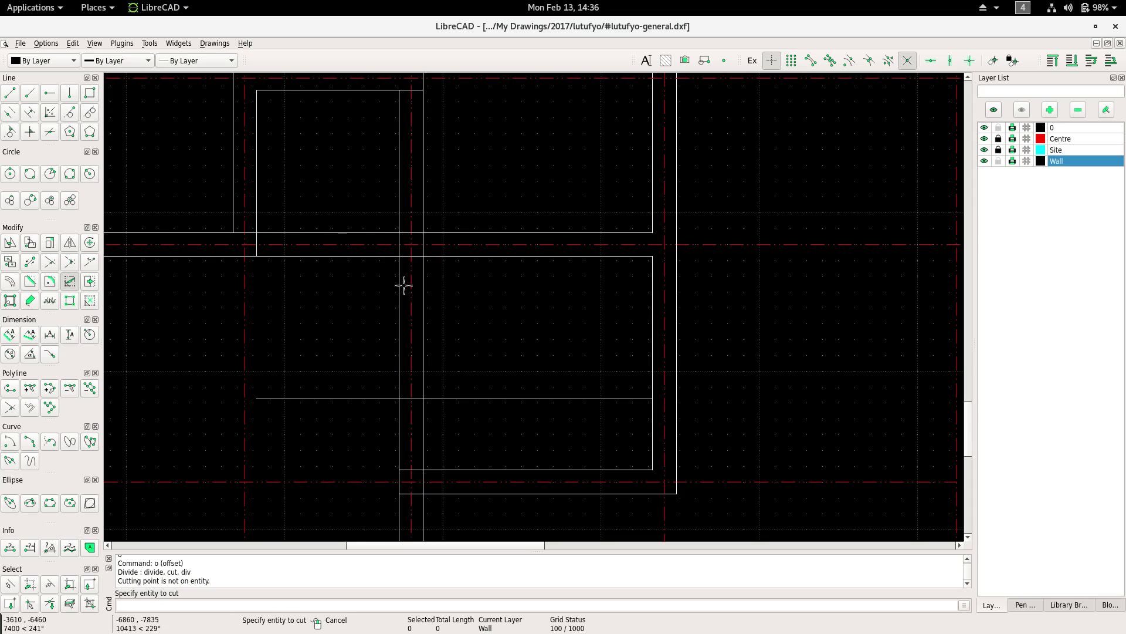
{"action": "left_click", "coordinate": [400, 283]}
{"action": "right_click", "coordinate": [378, 274]}
{"action": "right_click", "coordinate": [354, 302]}
Trim the new offset wall line against the vertical wall into a clean corner.
{"action": "right_click", "coordinate": [353, 298]}
{"action": "left_click", "coordinate": [381, 321]}
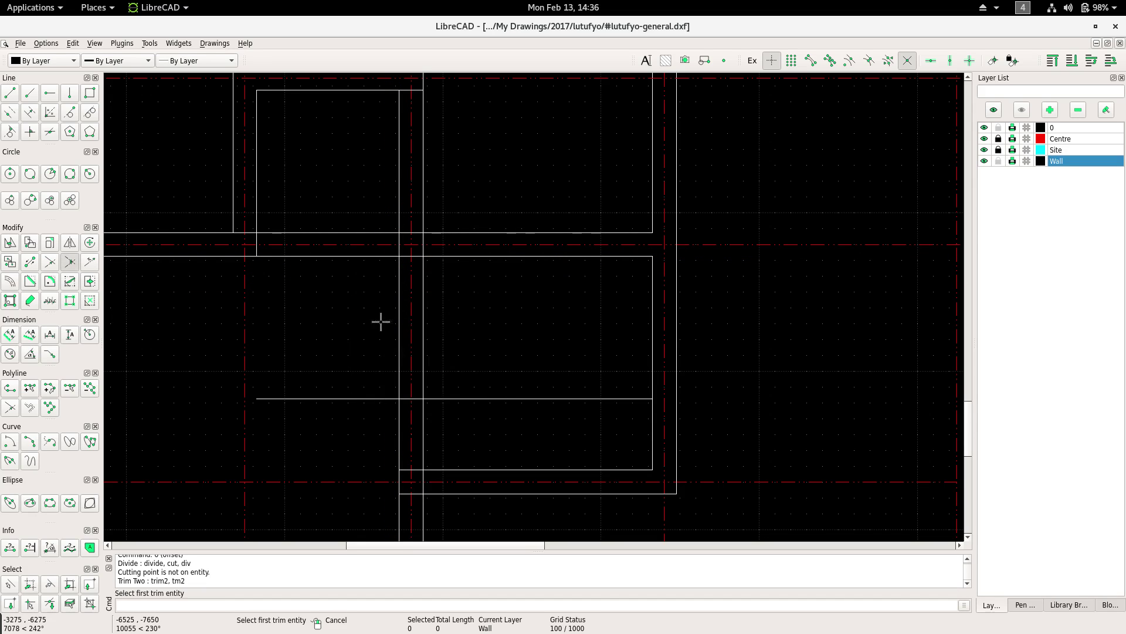
{"action": "left_click", "coordinate": [423, 409]}
{"action": "left_click", "coordinate": [400, 411]}
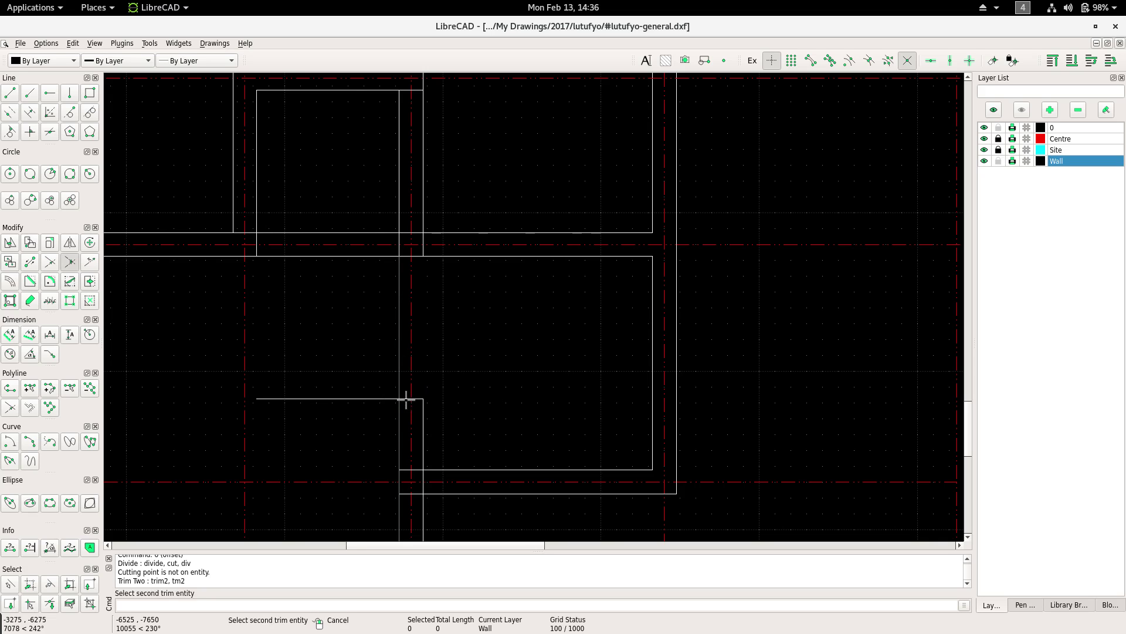
{"action": "scroll", "coordinate": [381, 352], "scroll_direction": "down", "scroll_amount": 2}
{"action": "scroll", "coordinate": [411, 335], "scroll_direction": "up", "scroll_amount": 2}
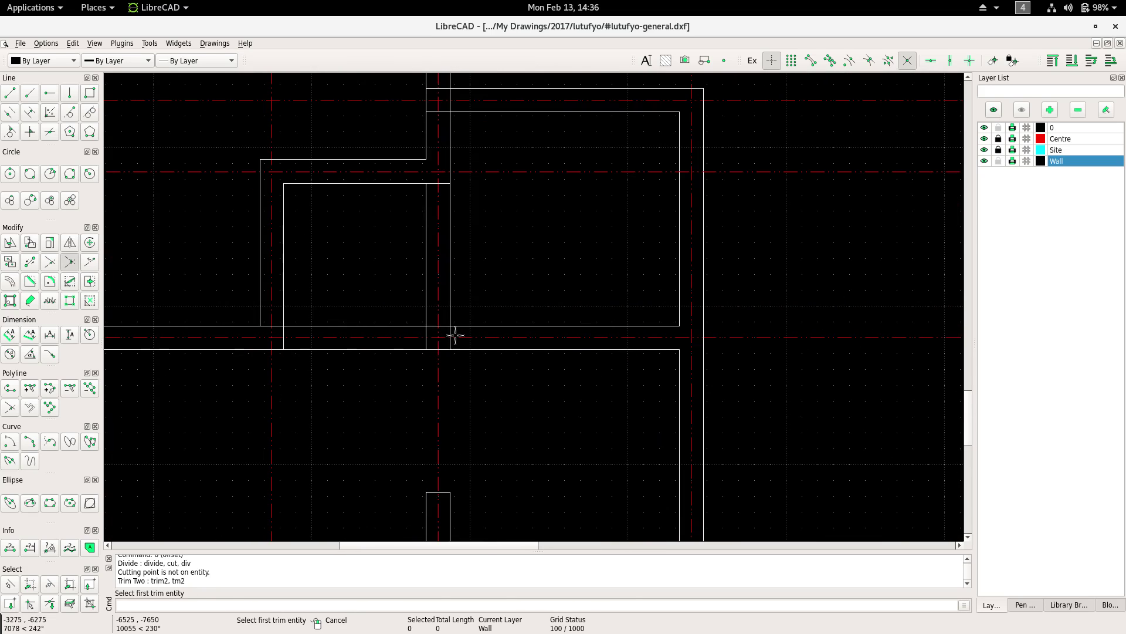
{"action": "scroll", "coordinate": [452, 329], "scroll_direction": "up", "scroll_amount": 2}
{"action": "left_click", "coordinate": [449, 323]}
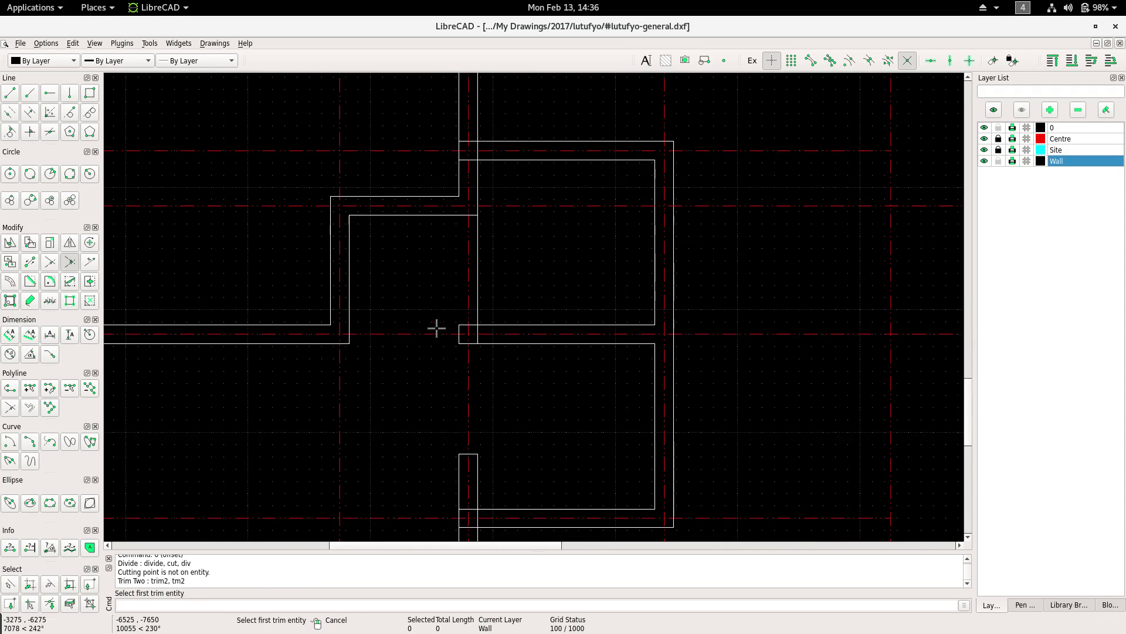
Trim the horizontal wall lines against the vertical wall into corners.
{"action": "scroll", "coordinate": [434, 327], "scroll_direction": "down", "scroll_amount": 3}
{"action": "scroll", "coordinate": [450, 326], "scroll_direction": "up", "scroll_amount": 2}
{"action": "left_click", "coordinate": [466, 290]}
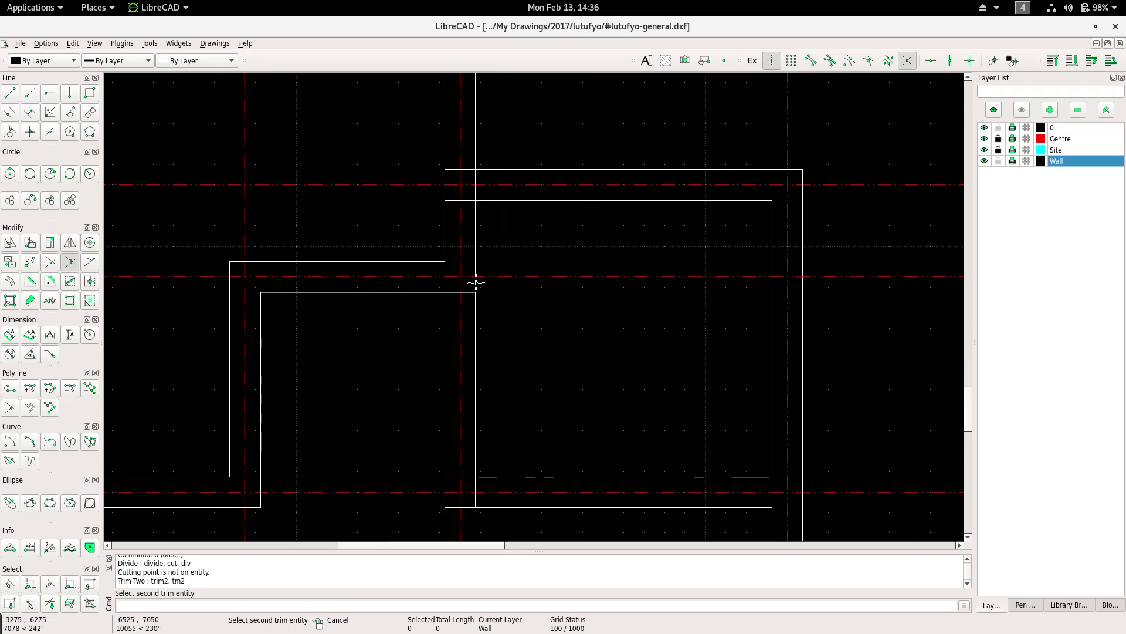
{"action": "left_click", "coordinate": [476, 283]}
{"action": "left_click", "coordinate": [468, 293]}
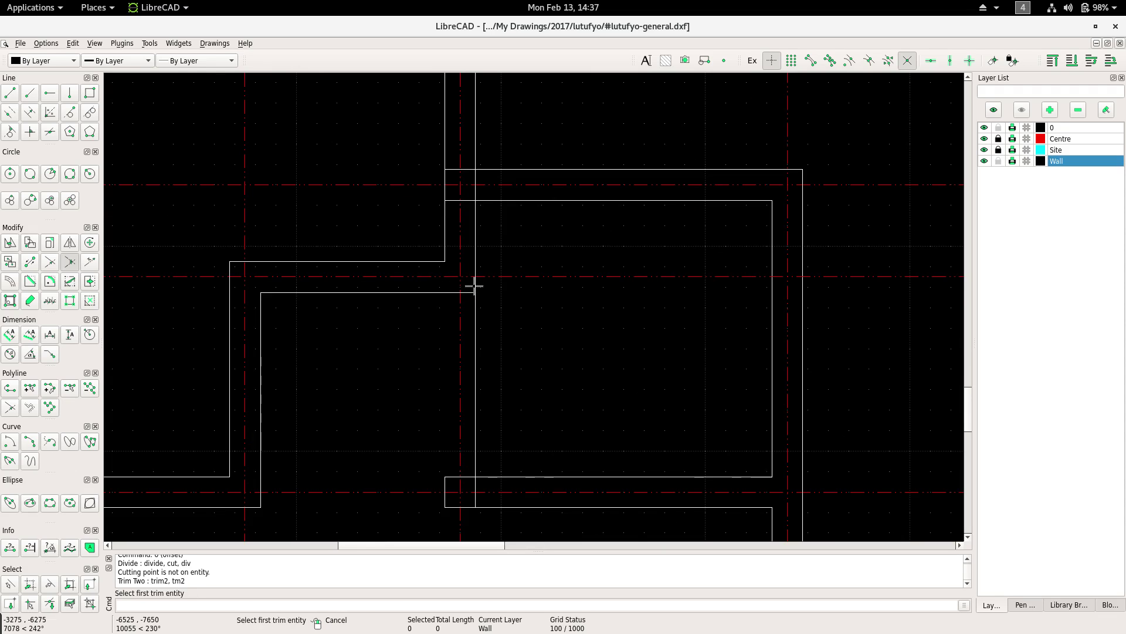
{"action": "left_click", "coordinate": [469, 293]}
{"action": "left_click", "coordinate": [476, 288]}
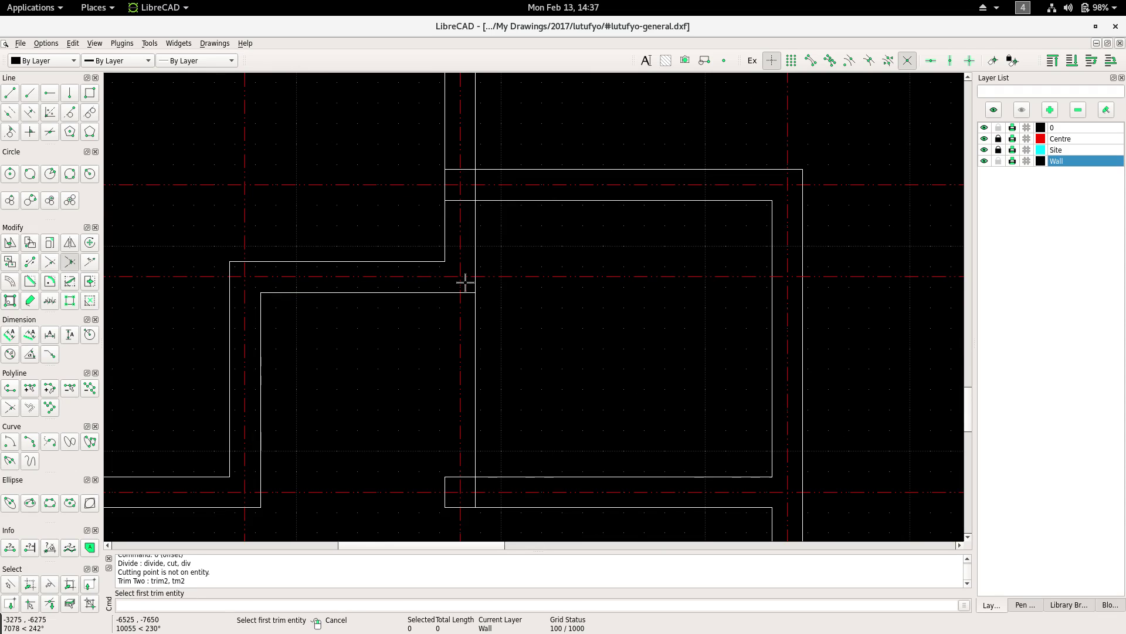
{"action": "scroll", "coordinate": [461, 314], "scroll_direction": "down", "scroll_amount": 3}
Cancel the trim, select the vertical wall segment and zoom to the junction.
{"action": "right_click", "coordinate": [466, 314]}
{"action": "left_click", "coordinate": [467, 312]}
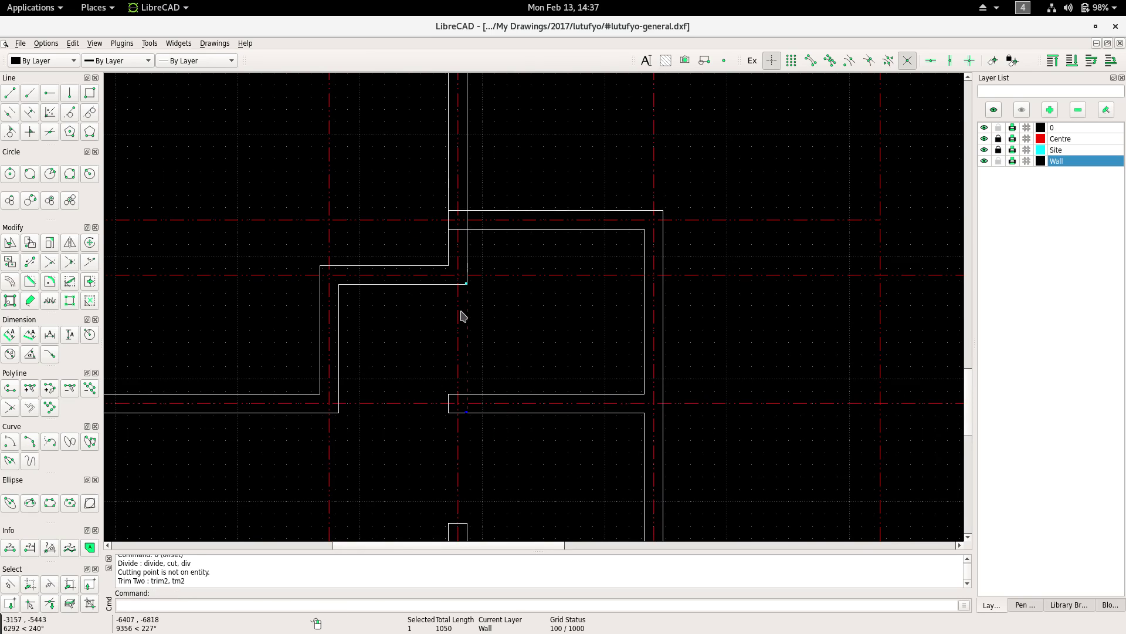
{"action": "scroll", "coordinate": [464, 299], "scroll_direction": "up", "scroll_amount": 1}
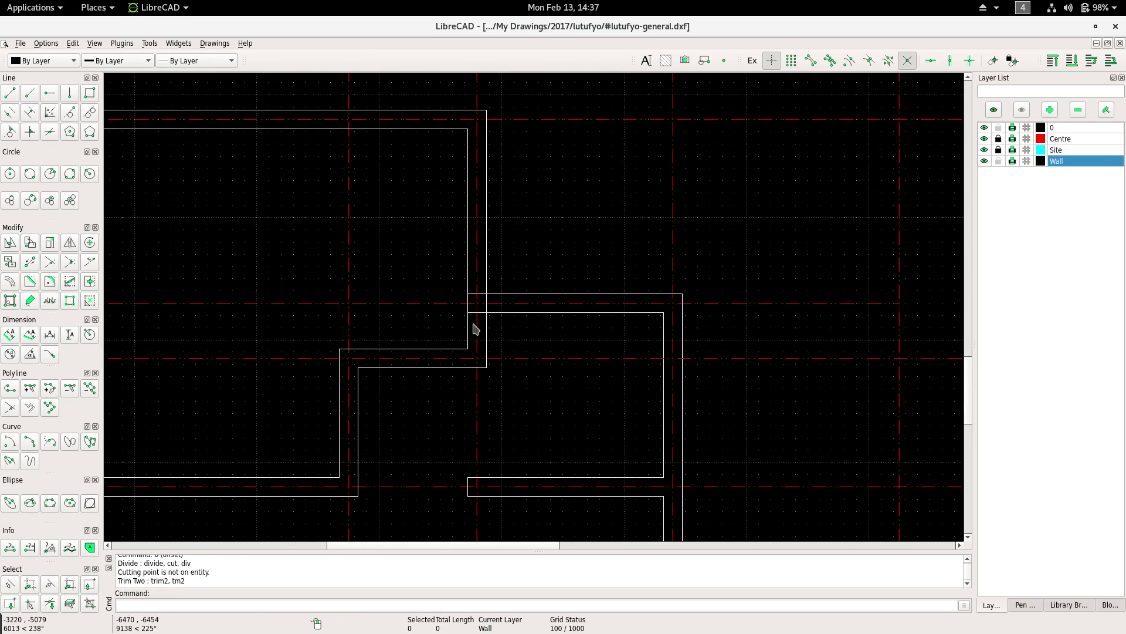
{"action": "scroll", "coordinate": [481, 316], "scroll_direction": "up", "scroll_amount": 1}
{"action": "scroll", "coordinate": [469, 302], "scroll_direction": "up", "scroll_amount": 1}
{"action": "scroll", "coordinate": [435, 293], "scroll_direction": "down", "scroll_amount": 1}
{"action": "scroll", "coordinate": [440, 352], "scroll_direction": "down", "scroll_amount": 1}
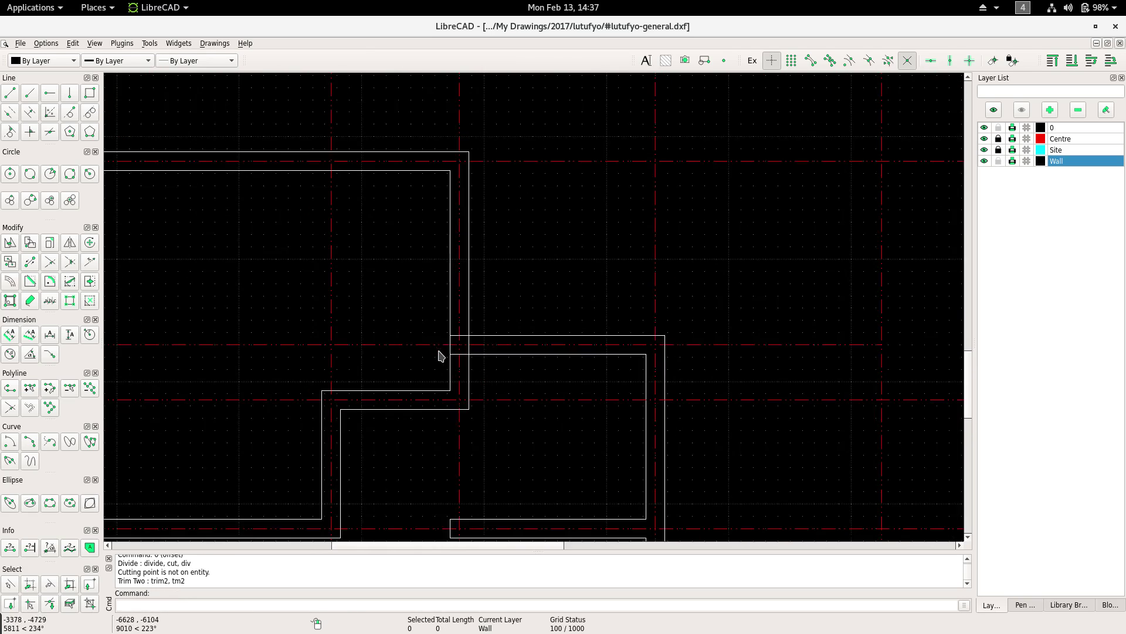
{"action": "scroll", "coordinate": [434, 297], "scroll_direction": "down", "scroll_amount": 1}
{"action": "scroll", "coordinate": [498, 328], "scroll_direction": "up", "scroll_amount": 1}
Try dividing the wall line near the junction, then cancel.
{"action": "left_click", "coordinate": [505, 327]}
{"action": "right_click", "coordinate": [508, 322]}
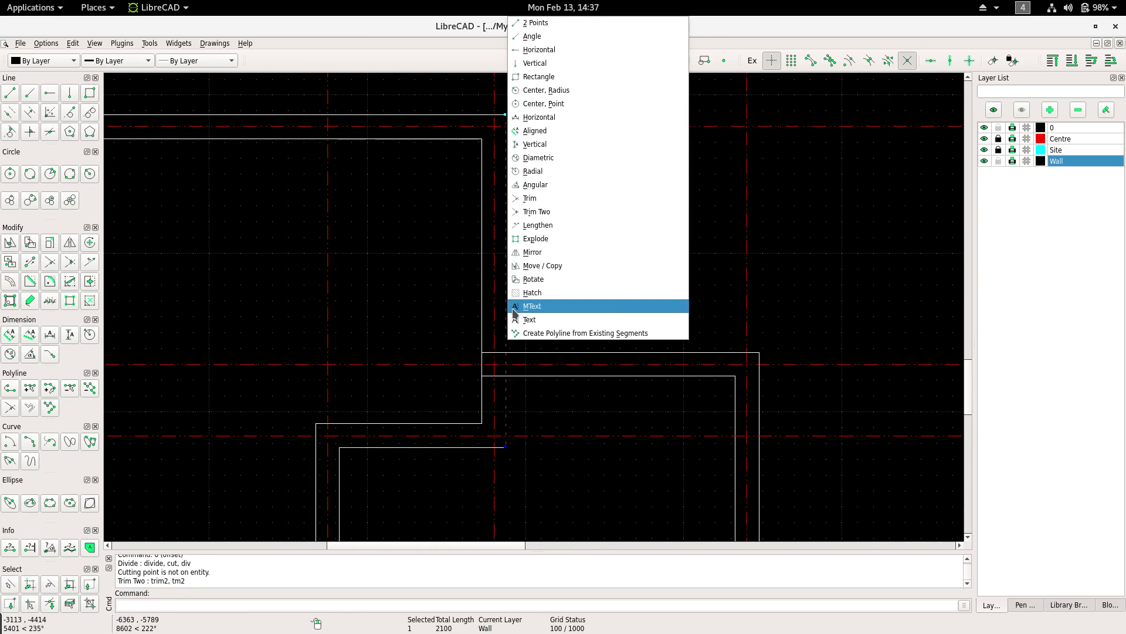
{"action": "left_click", "coordinate": [563, 308]}
{"action": "key", "text": "Escape"}
{"action": "right_click", "coordinate": [429, 253]}
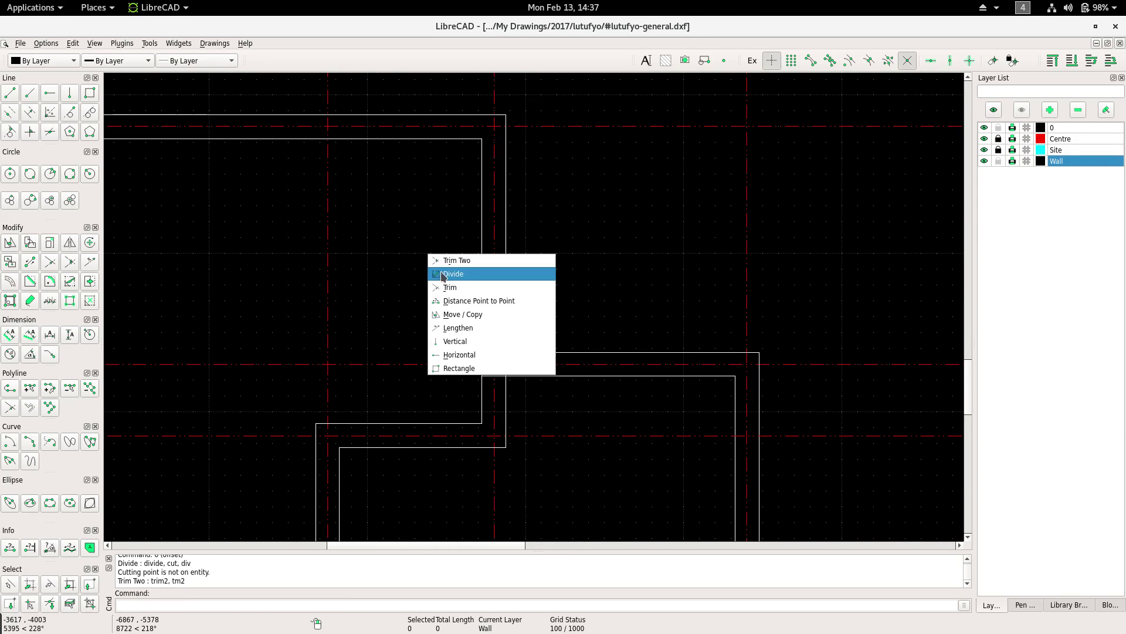
{"action": "left_click", "coordinate": [454, 288]}
{"action": "left_click", "coordinate": [505, 334]}
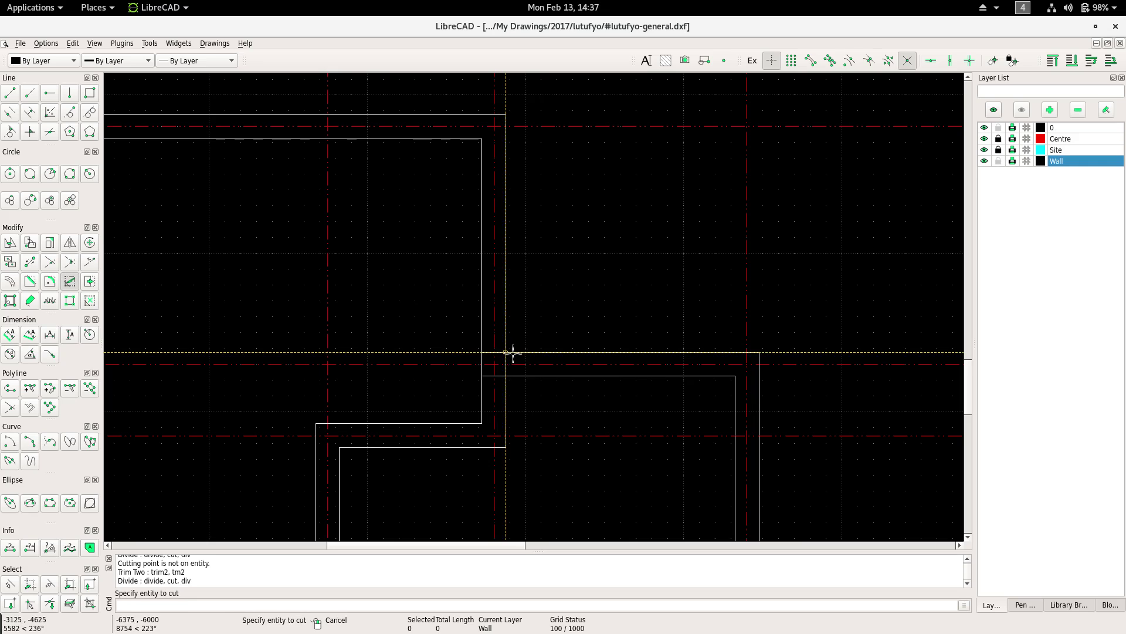
{"action": "right_click", "coordinate": [530, 270]}
Trim Two the upper wall line pair into a corner at the stepped junction.
{"action": "right_click", "coordinate": [531, 247]}
{"action": "left_click", "coordinate": [562, 271]}
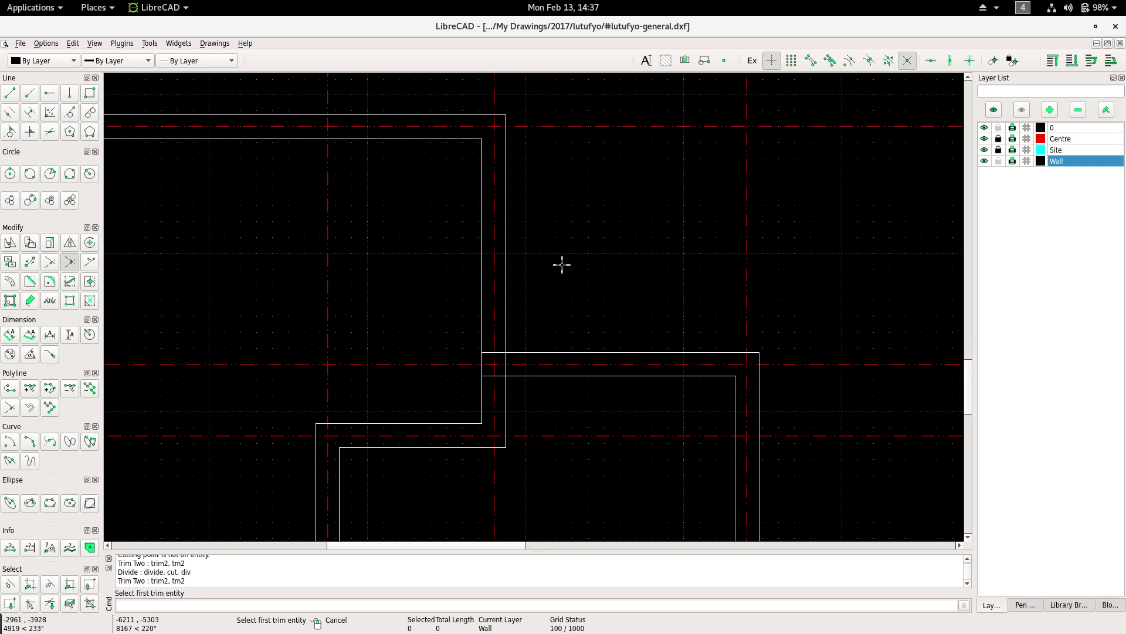
{"action": "left_click", "coordinate": [462, 139]}
{"action": "left_click", "coordinate": [505, 134]}
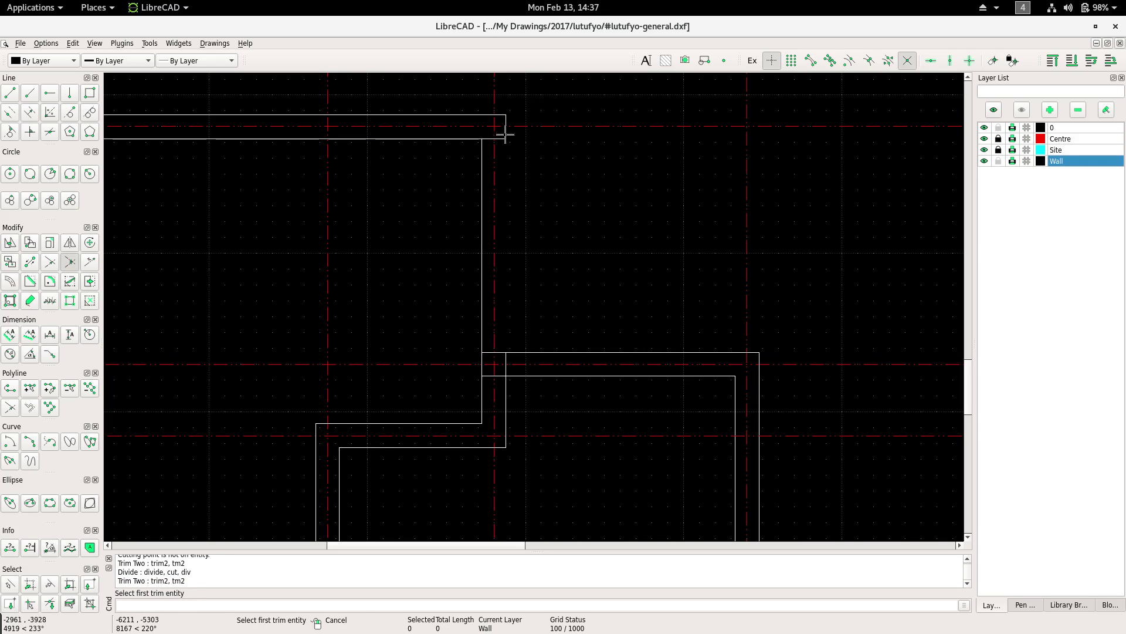
{"action": "left_click", "coordinate": [504, 369]}
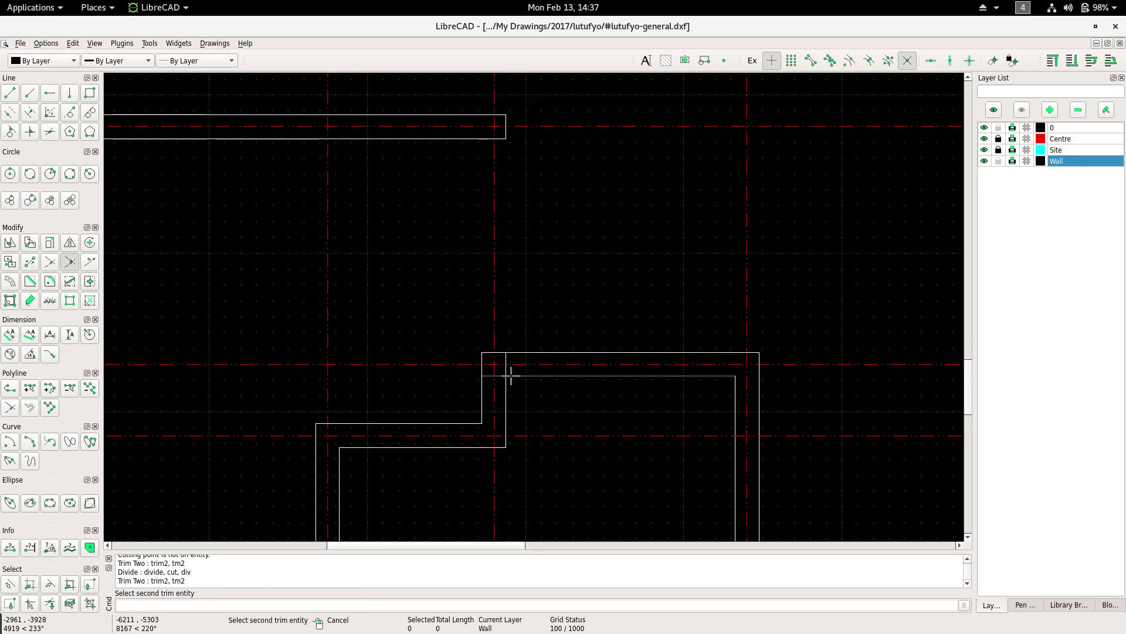
Pan back to the wall junction and briefly start a divide, then cancel it.
{"action": "middle_click_drag", "start_coordinate": [506, 383], "coordinate": [501, 332]}
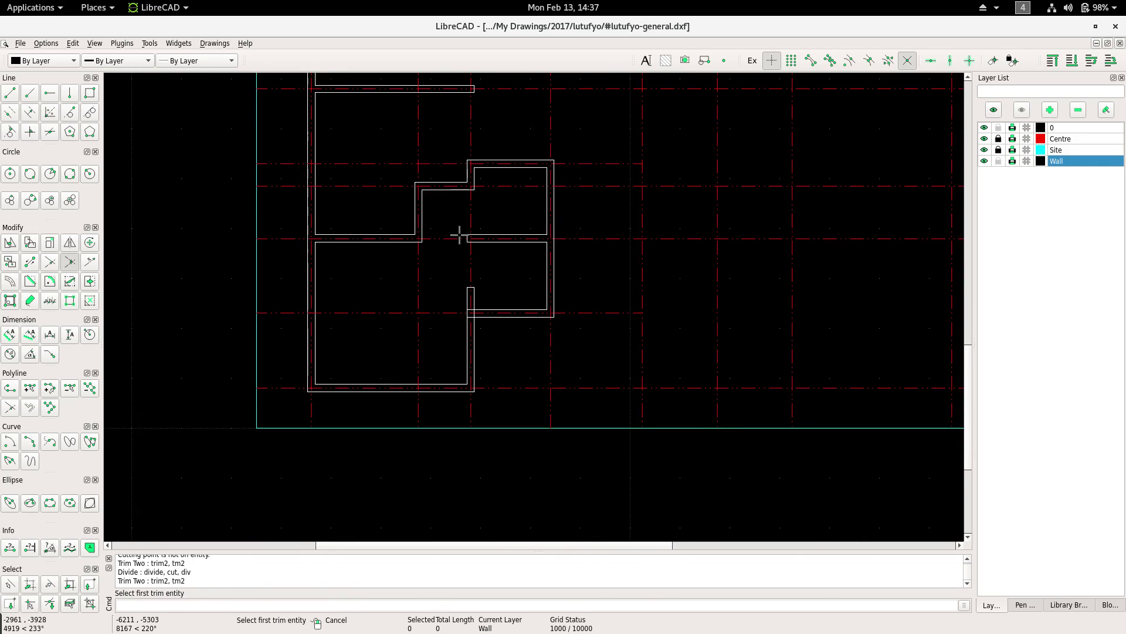
{"action": "scroll", "coordinate": [477, 369], "scroll_direction": "up", "scroll_amount": 4}
{"action": "scroll", "coordinate": [466, 329], "scroll_direction": "up", "scroll_amount": 3}
{"action": "scroll", "coordinate": [471, 285], "scroll_direction": "up", "scroll_amount": 2}
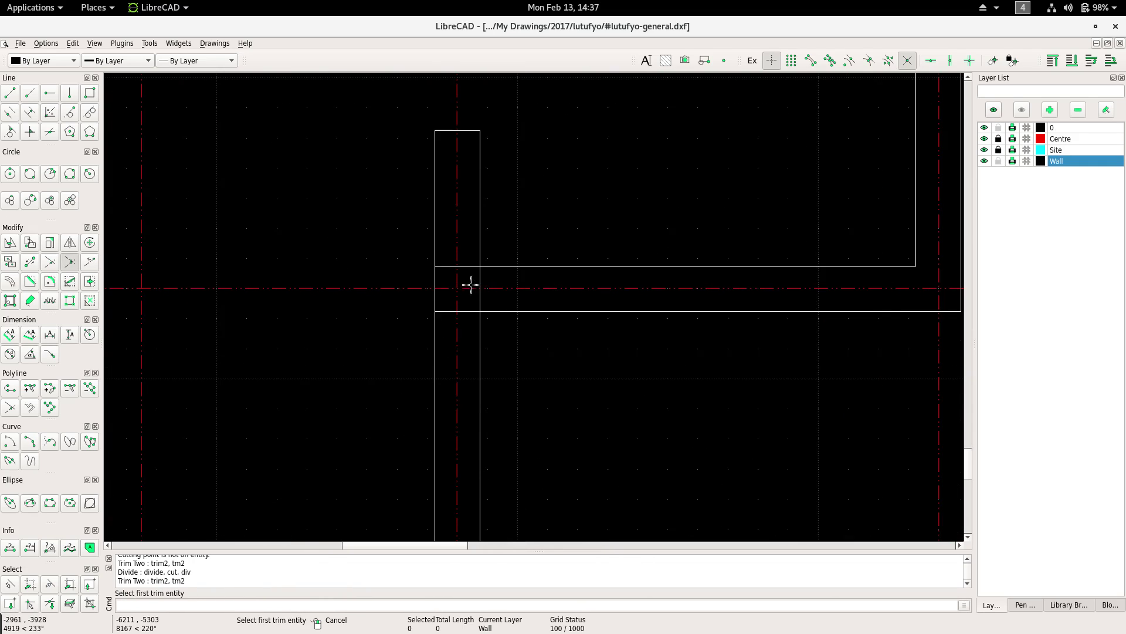
{"action": "scroll", "coordinate": [453, 323], "scroll_direction": "down", "scroll_amount": 4}
{"action": "middle_click_drag", "start_coordinate": [458, 352], "coordinate": [498, 325]}
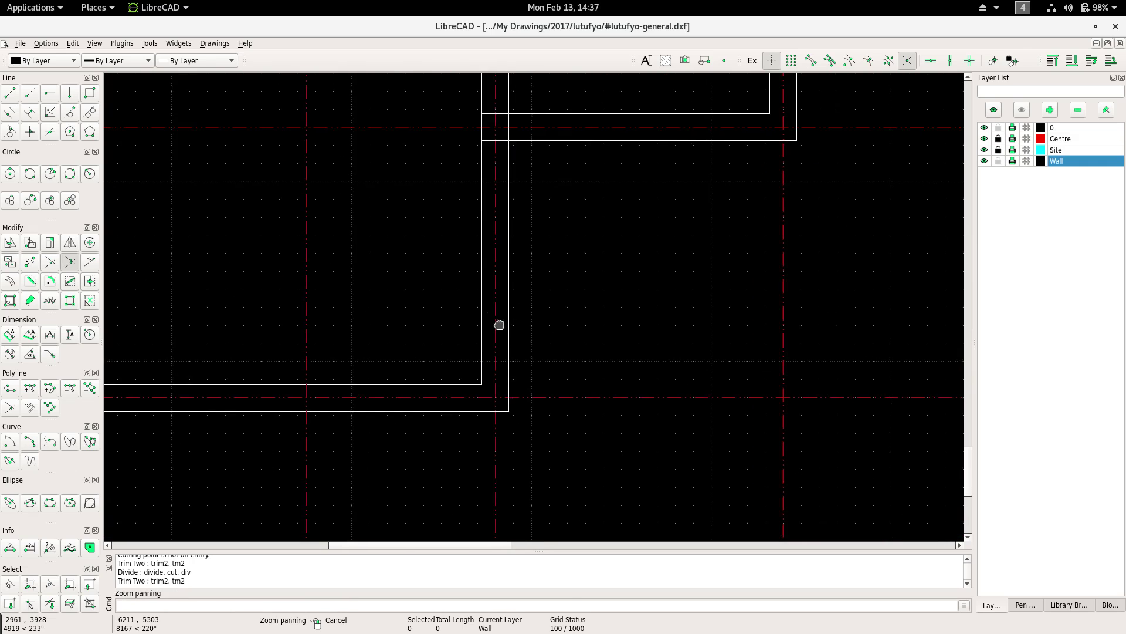
{"action": "scroll", "coordinate": [504, 312], "scroll_direction": "up", "scroll_amount": 2}
{"action": "right_click", "coordinate": [529, 234]}
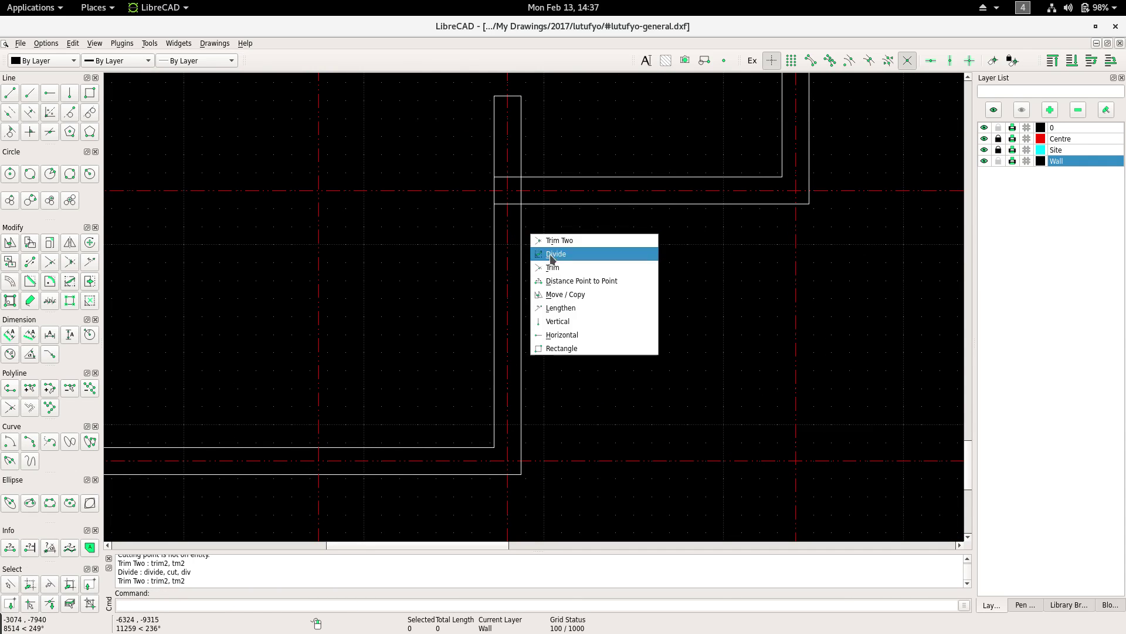
{"action": "left_click", "coordinate": [550, 254]}
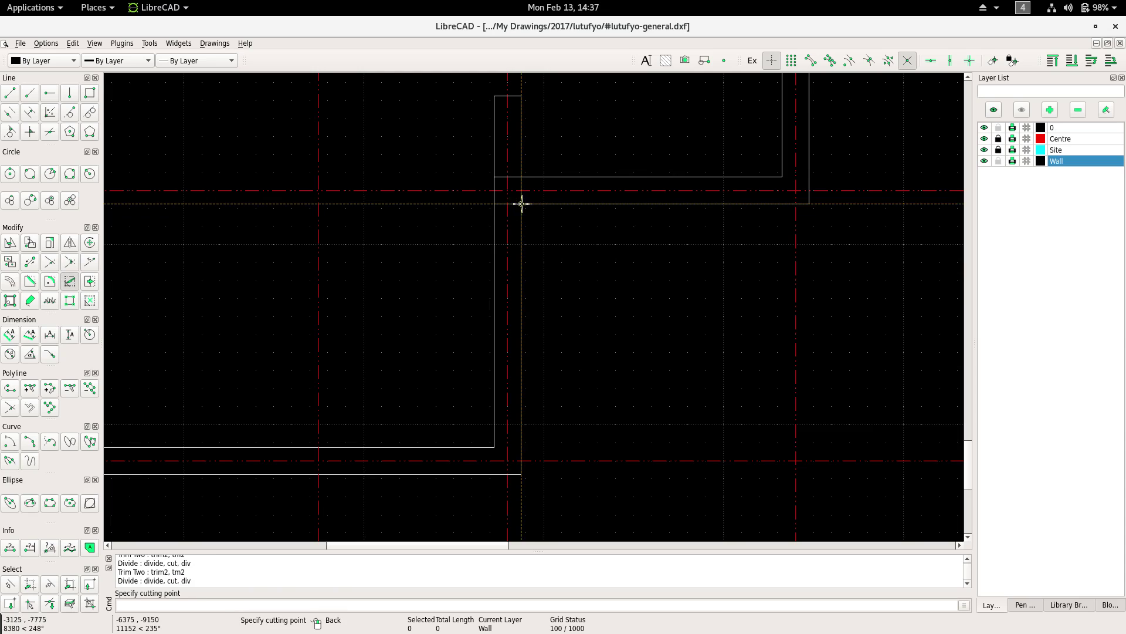
{"action": "right_click", "coordinate": [542, 237]}
Trim the inner wall lines and the lower corner so each pair meets cleanly.
{"action": "right_click", "coordinate": [552, 236]}
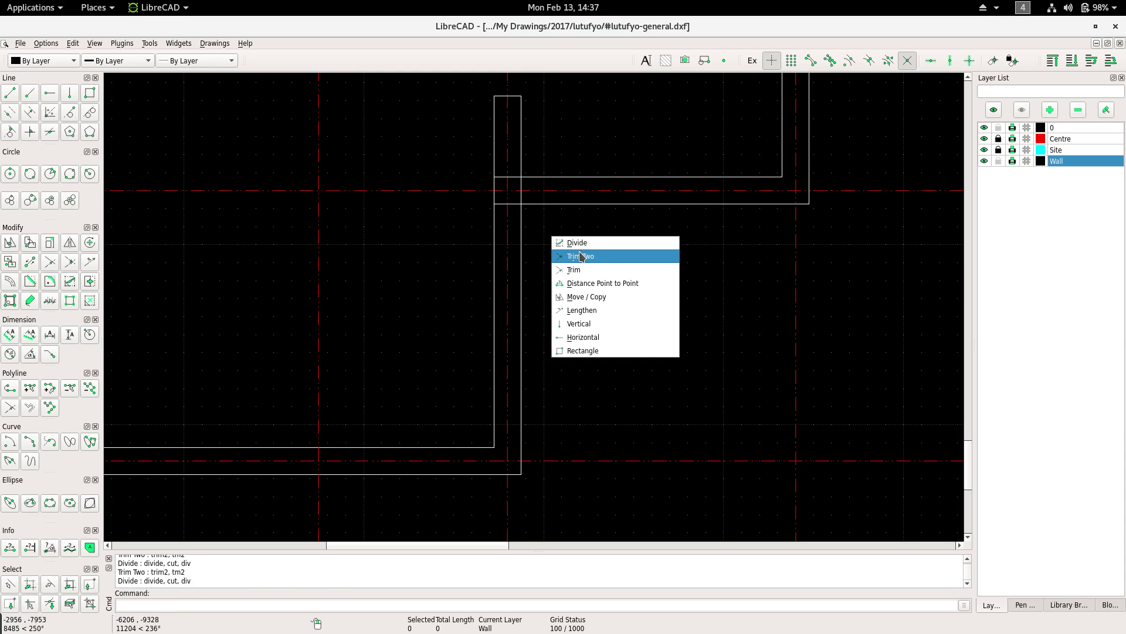
{"action": "left_click", "coordinate": [580, 256]}
{"action": "left_click", "coordinate": [522, 175]}
{"action": "left_click", "coordinate": [520, 163]}
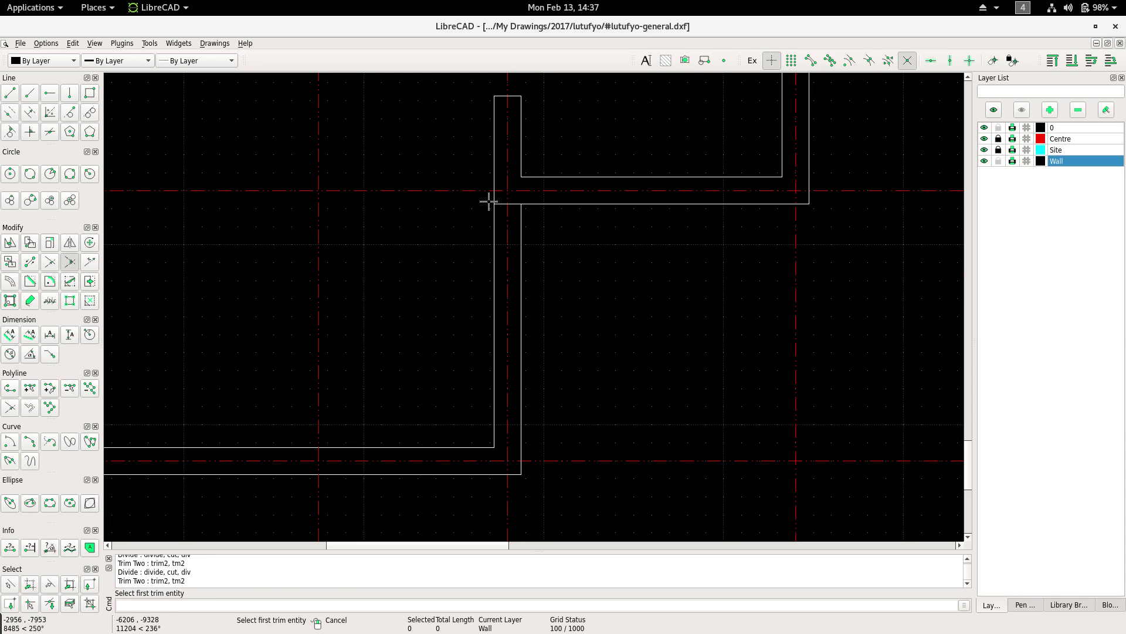
{"action": "left_click", "coordinate": [480, 447]}
{"action": "left_click", "coordinate": [522, 454]}
{"action": "scroll", "coordinate": [486, 352], "scroll_direction": "up", "scroll_amount": 3}
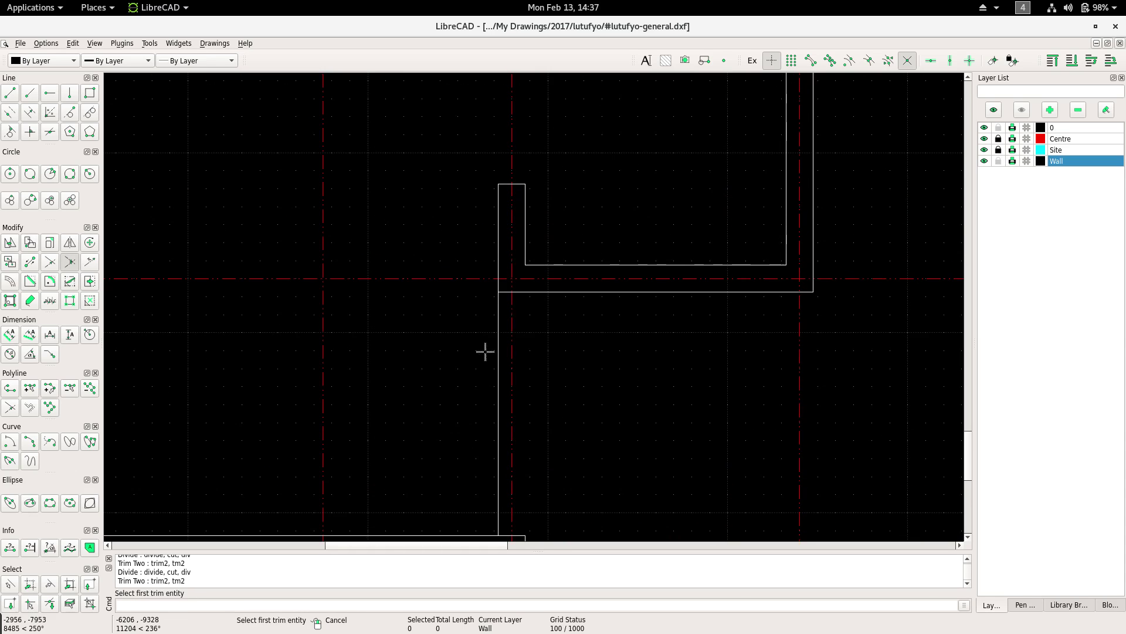
{"action": "left_click", "coordinate": [501, 267]}
Zoom to the lower unit's wall jog and trim away the wall overhang with Trim Two.
{"action": "scroll", "coordinate": [477, 326], "scroll_direction": "down", "scroll_amount": 3}
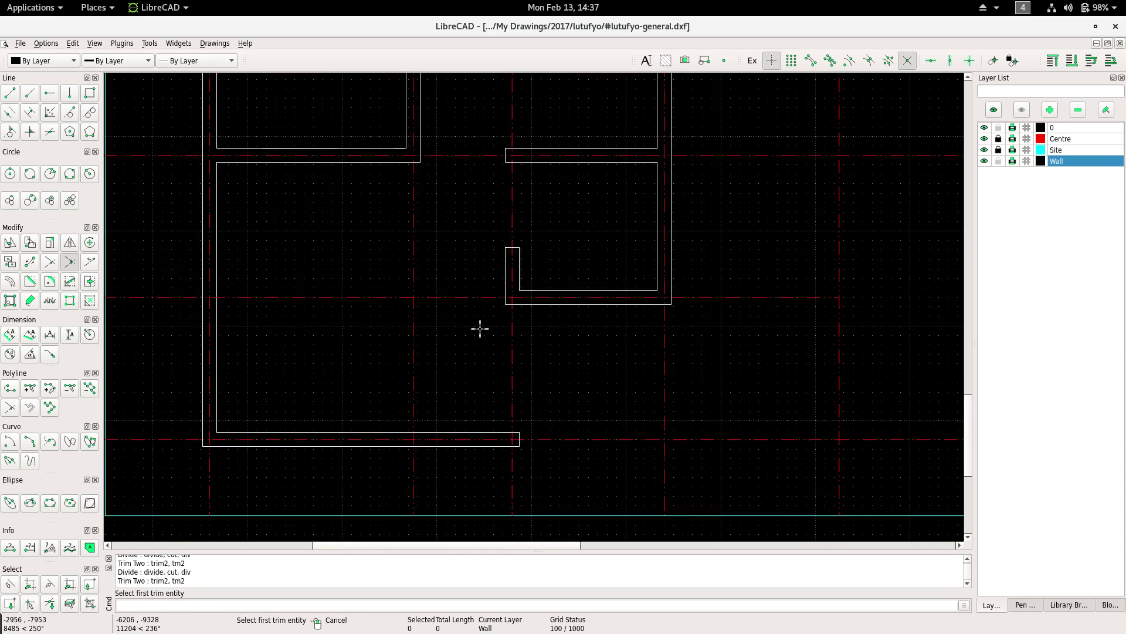
{"action": "scroll", "coordinate": [457, 282], "scroll_direction": "down", "scroll_amount": 2}
{"action": "scroll", "coordinate": [496, 311], "scroll_direction": "down", "scroll_amount": 2}
{"action": "middle_click_drag", "start_coordinate": [495, 312], "coordinate": [480, 362]}
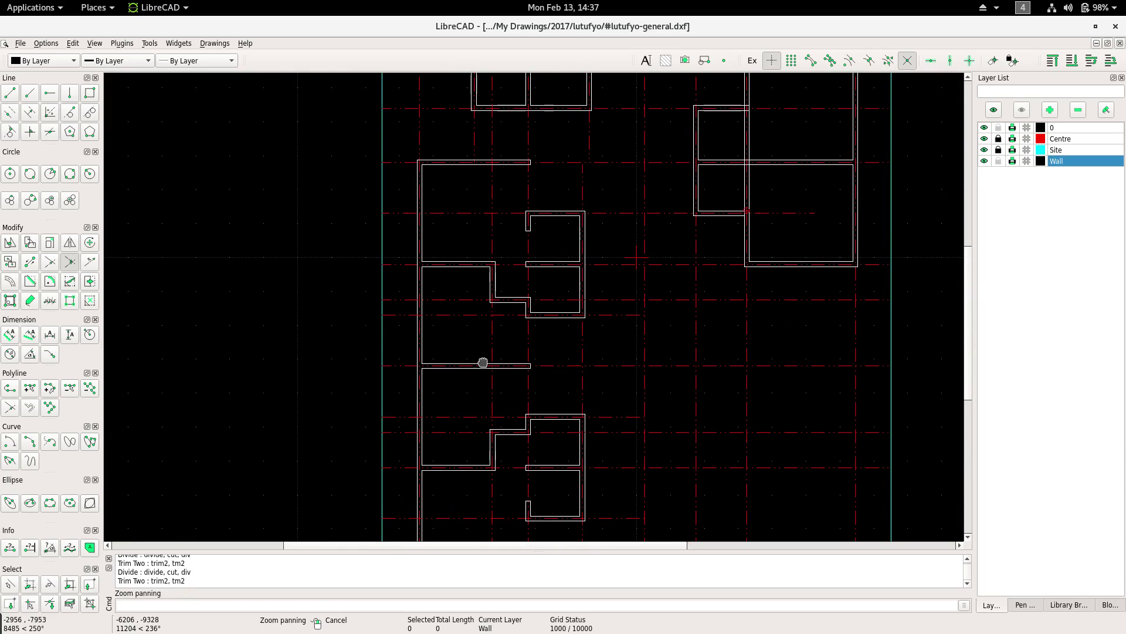
{"action": "scroll", "coordinate": [467, 289], "scroll_direction": "down", "scroll_amount": 2}
{"action": "scroll", "coordinate": [487, 340], "scroll_direction": "up", "scroll_amount": 2}
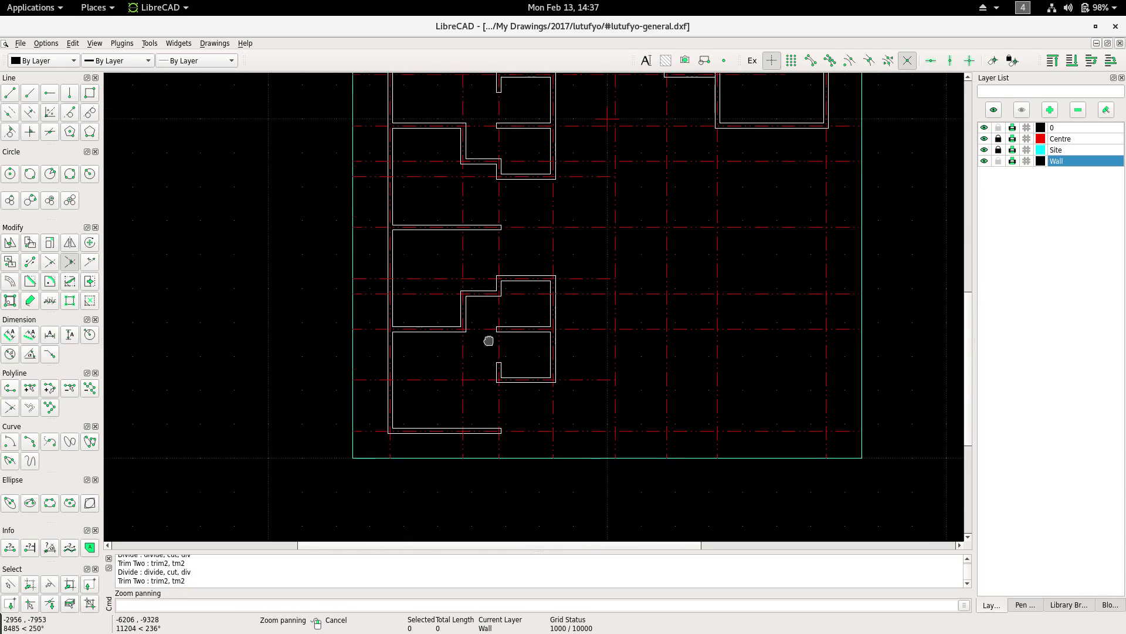
{"action": "scroll", "coordinate": [475, 305], "scroll_direction": "up", "scroll_amount": 3}
{"action": "scroll", "coordinate": [533, 309], "scroll_direction": "up", "scroll_amount": 3}
{"action": "scroll", "coordinate": [452, 286], "scroll_direction": "up", "scroll_amount": 2}
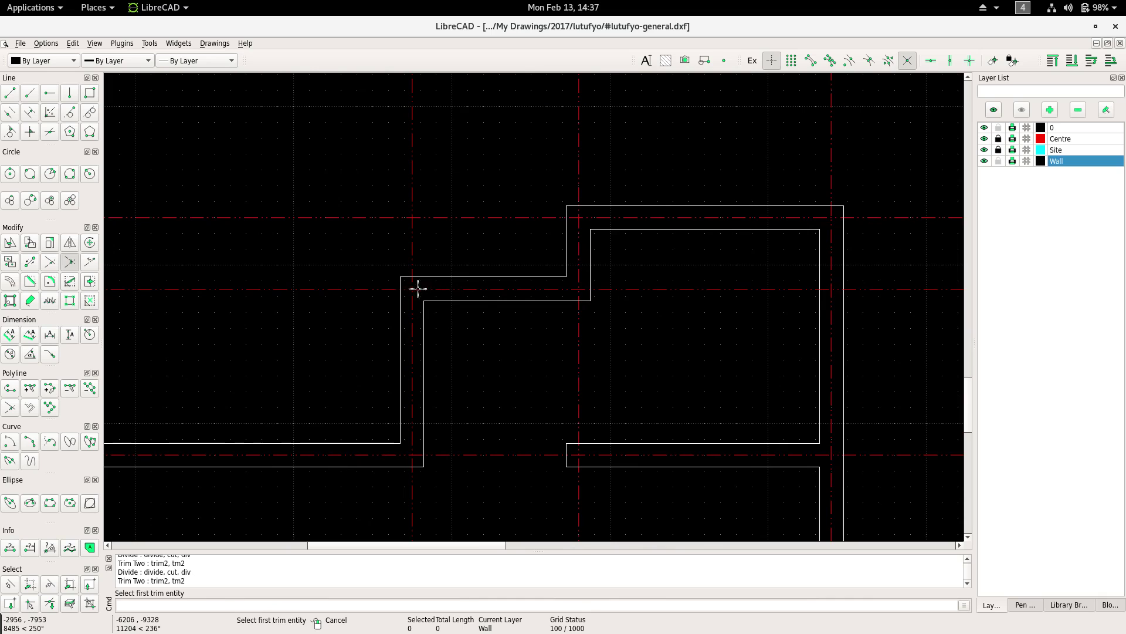
{"action": "right_click", "coordinate": [514, 244]}
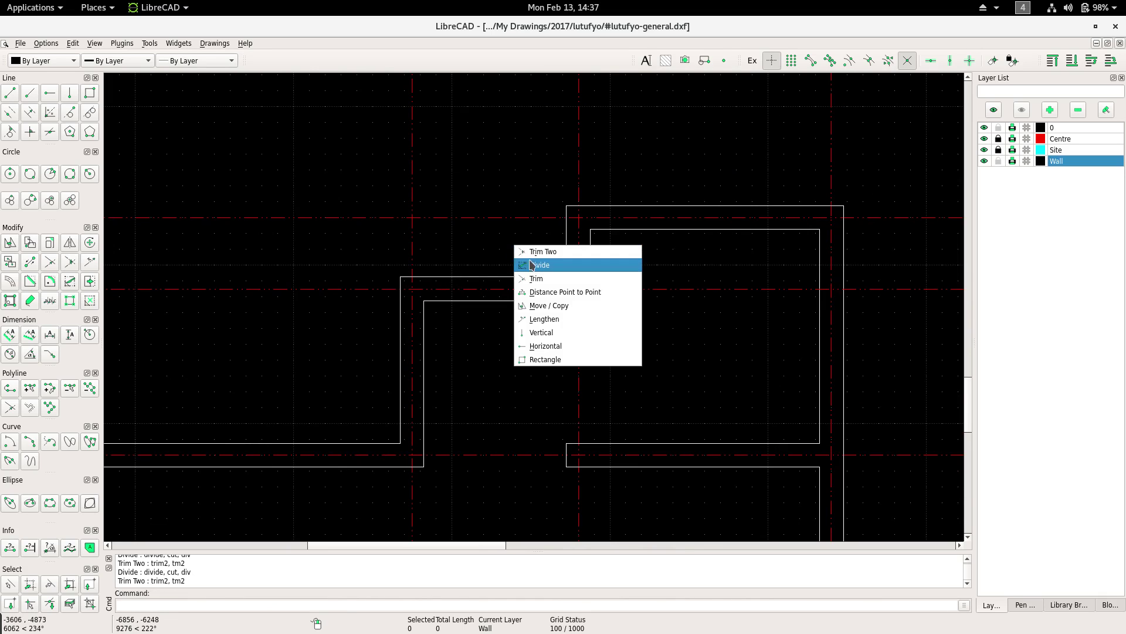
{"action": "left_click", "coordinate": [535, 262]}
{"action": "scroll", "coordinate": [566, 307], "scroll_direction": "up", "scroll_amount": 2}
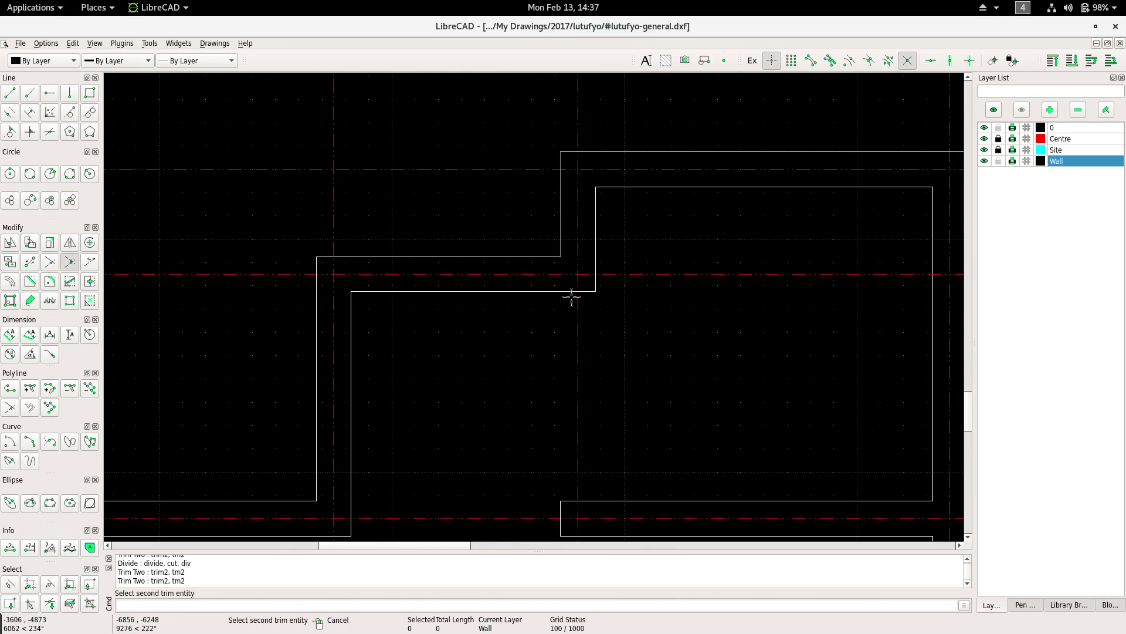
{"action": "left_click", "coordinate": [564, 284]}
{"action": "left_click", "coordinate": [569, 292]}
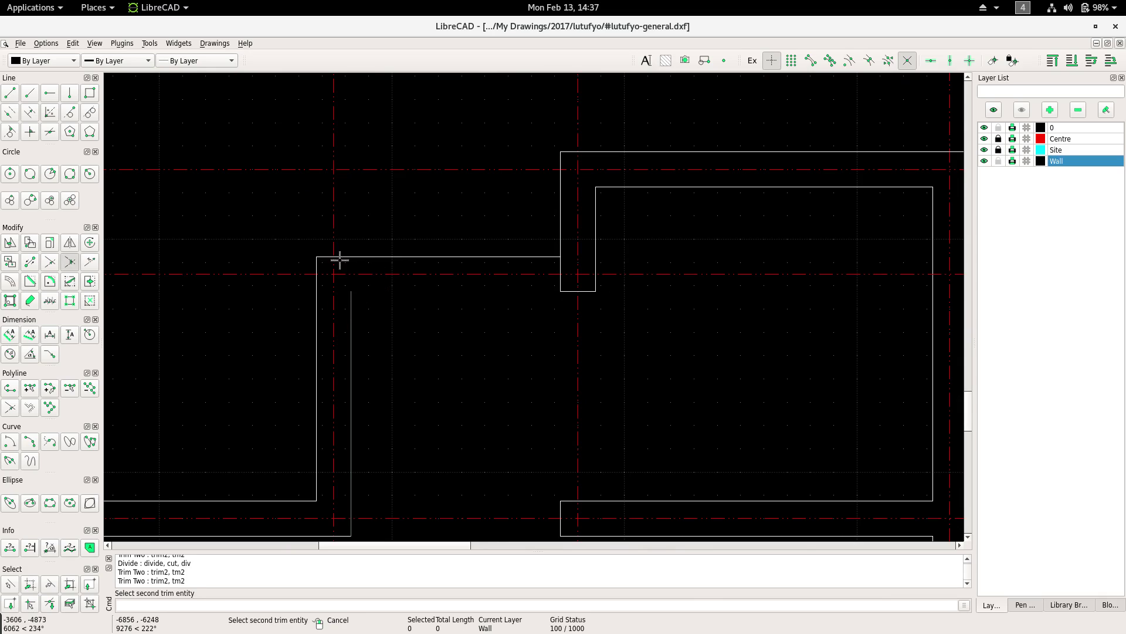
Trim the two neighbouring jog corners so vertical and horizontal wall lines meet cleanly.
{"action": "scroll", "coordinate": [352, 261], "scroll_direction": "down", "scroll_amount": 3}
{"action": "scroll", "coordinate": [410, 311], "scroll_direction": "down", "scroll_amount": 2}
{"action": "scroll", "coordinate": [440, 346], "scroll_direction": "down", "scroll_amount": 3}
{"action": "mouse_move", "coordinate": [449, 338]}
{"action": "middle_mouse_down"}
{"action": "mouse_move", "coordinate": [463, 324]}
{"action": "mouse_move", "coordinate": [478, 389]}
{"action": "middle_mouse_up"}
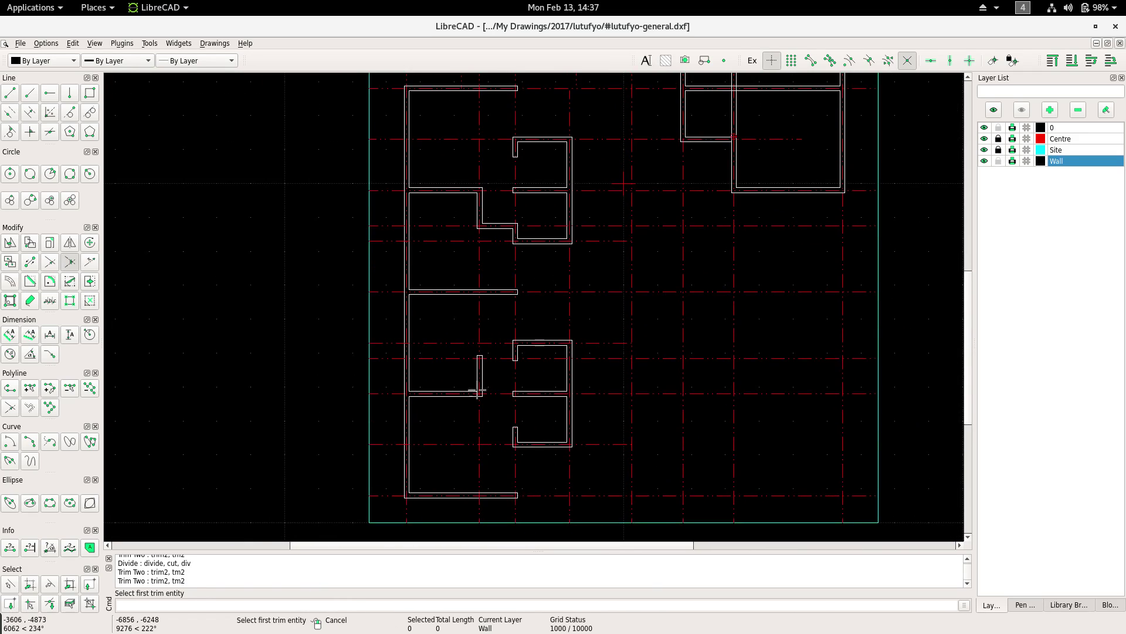
{"action": "scroll", "coordinate": [477, 390], "scroll_direction": "up", "scroll_amount": 5}
{"action": "scroll", "coordinate": [491, 246], "scroll_direction": "up", "scroll_amount": 4}
{"action": "left_click", "coordinate": [490, 270]}
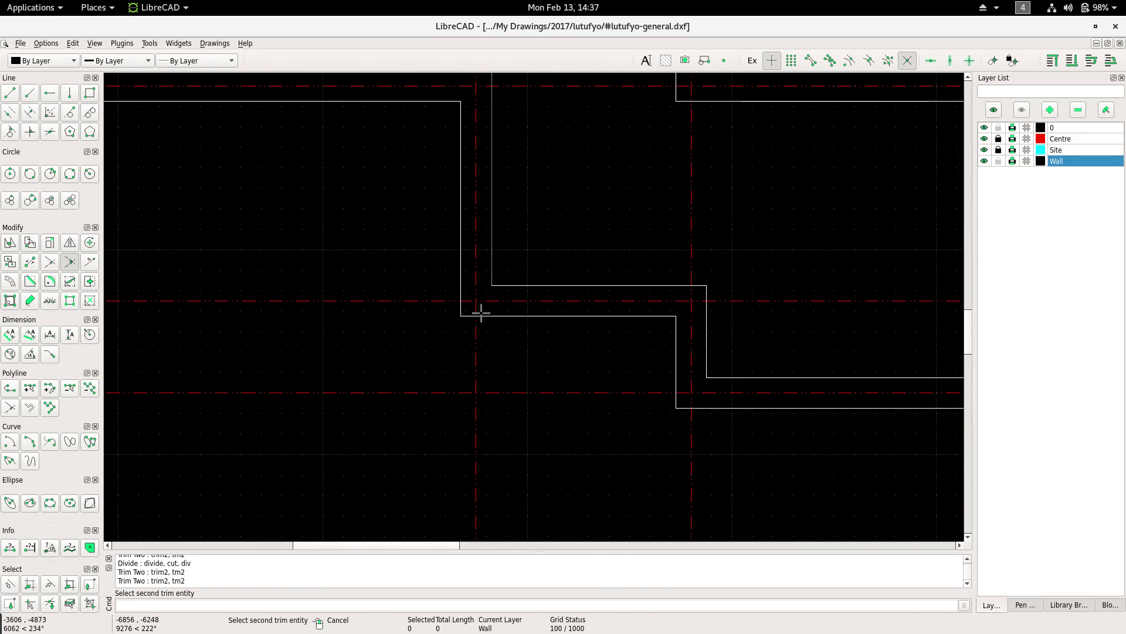
{"action": "left_click", "coordinate": [478, 315]}
{"action": "middle_click_drag", "start_coordinate": [521, 302], "coordinate": [394, 307]}
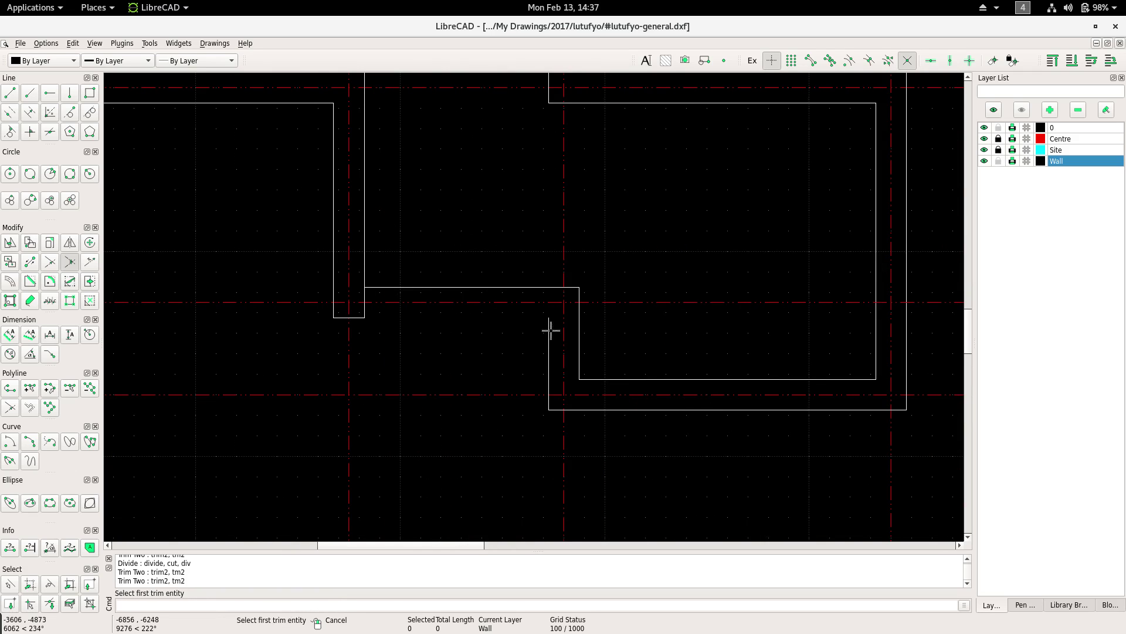
{"action": "left_click", "coordinate": [550, 331]}
{"action": "left_click", "coordinate": [569, 288]}
{"action": "scroll", "coordinate": [479, 312], "scroll_direction": "down", "scroll_amount": 5}
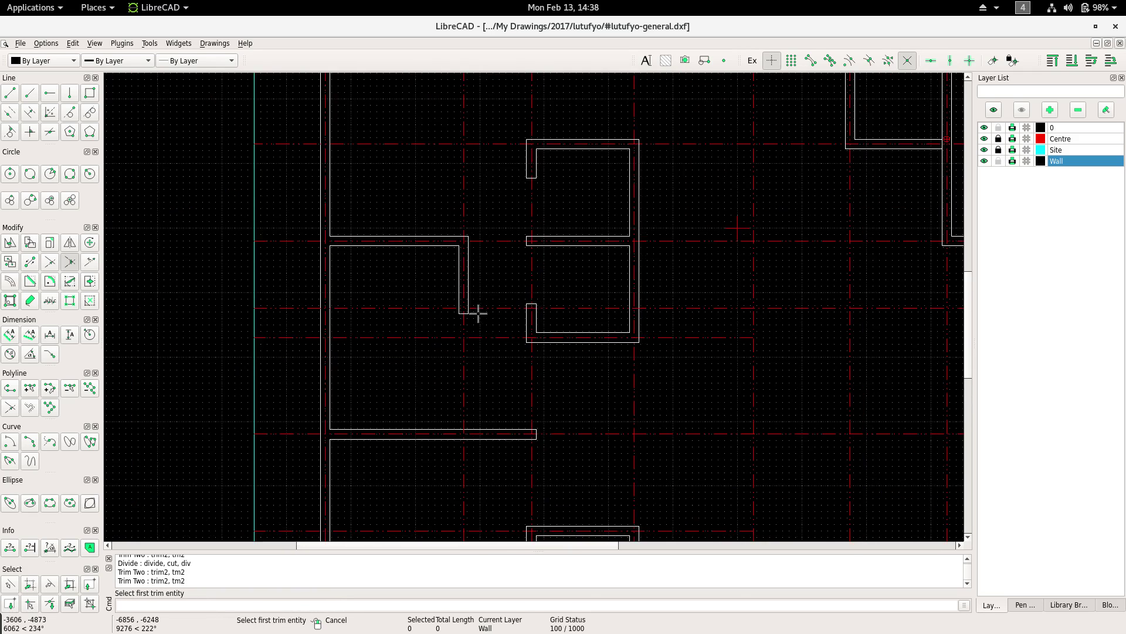
{"action": "scroll", "coordinate": [478, 312], "scroll_direction": "down", "scroll_amount": 1}
{"action": "right_click", "coordinate": [486, 249]}
{"action": "scroll", "coordinate": [503, 282], "scroll_direction": "down", "scroll_amount": 2}
Measure the point-to-point distance between the small room's two wall corners, reading 1600.
{"action": "scroll", "coordinate": [495, 327], "scroll_direction": "down", "scroll_amount": 2}
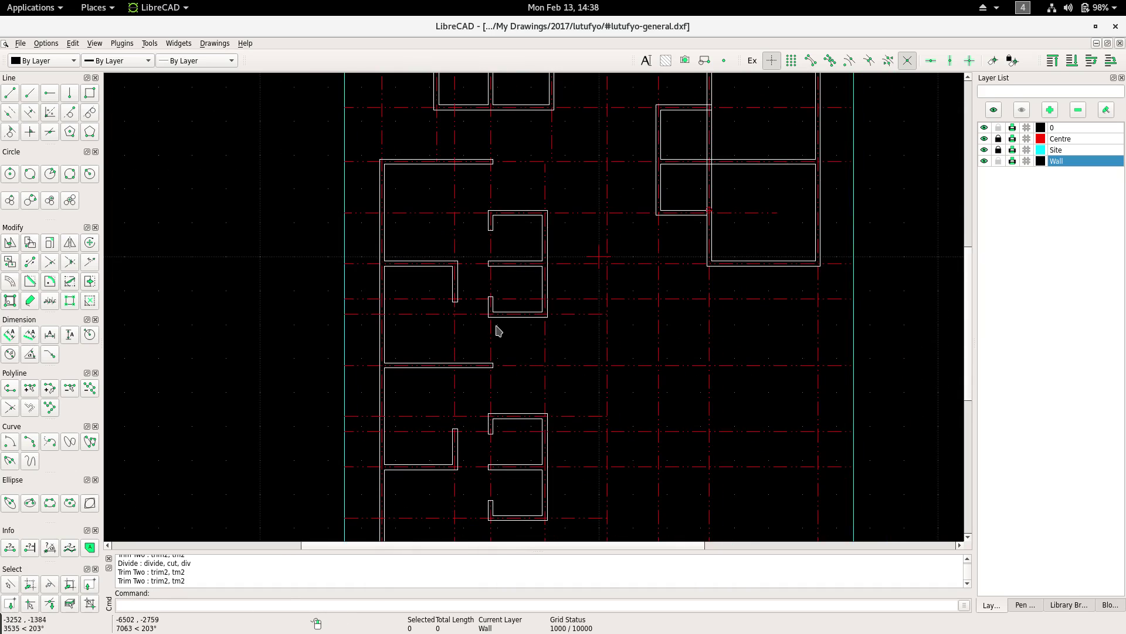
{"action": "scroll", "coordinate": [490, 241], "scroll_direction": "down", "scroll_amount": 2}
{"action": "scroll", "coordinate": [475, 352], "scroll_direction": "up", "scroll_amount": 1}
{"action": "scroll", "coordinate": [466, 305], "scroll_direction": "up", "scroll_amount": 1, "text": "ctrl"}
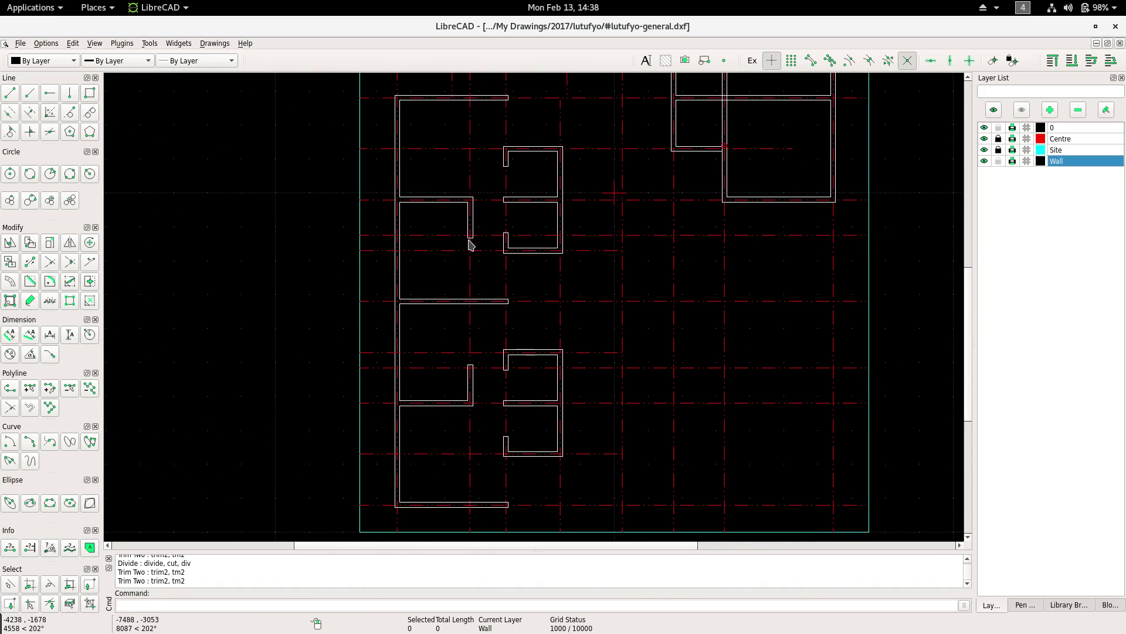
{"action": "scroll", "coordinate": [470, 294], "scroll_direction": "up", "scroll_amount": 1, "text": "ctrl"}
{"action": "scroll", "coordinate": [472, 300], "scroll_direction": "up", "scroll_amount": 1, "text": "ctrl"}
{"action": "mouse_move", "coordinate": [471, 253]}
{"action": "middle_mouse_down"}
{"action": "mouse_move", "coordinate": [410, 337]}
{"action": "mouse_move", "coordinate": [426, 259]}
{"action": "middle_mouse_up"}
{"action": "scroll", "coordinate": [473, 289], "scroll_direction": "up", "scroll_amount": 2}
{"action": "scroll", "coordinate": [458, 264], "scroll_direction": "up", "scroll_amount": 1}
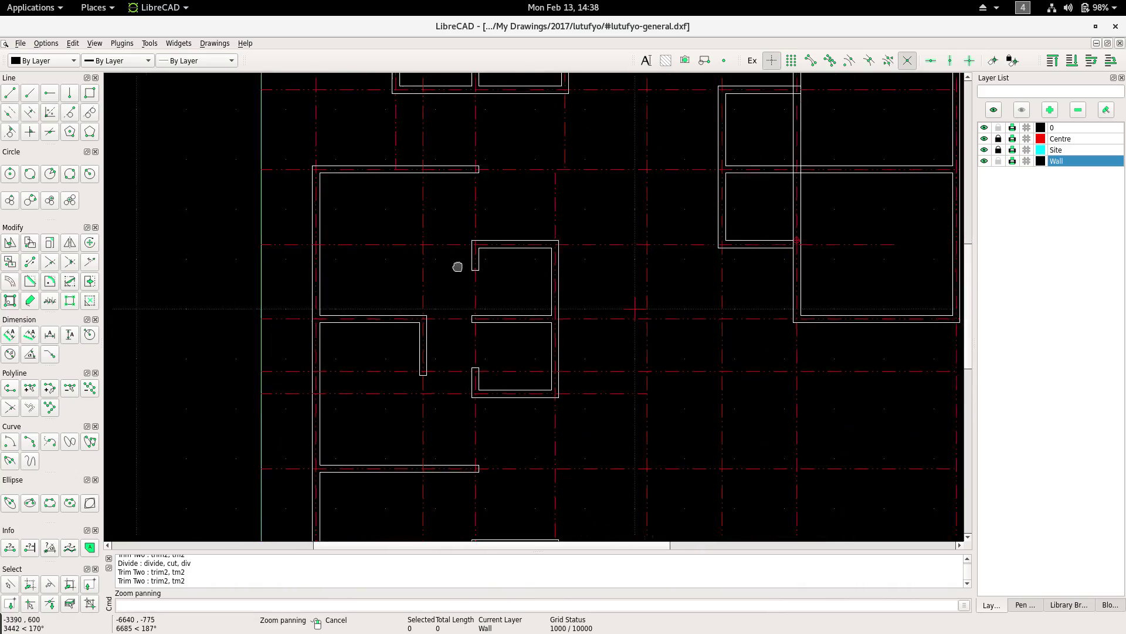
{"action": "scroll", "coordinate": [467, 229], "scroll_direction": "up", "scroll_amount": 2}
{"action": "scroll", "coordinate": [488, 236], "scroll_direction": "up", "scroll_amount": 1}
{"action": "scroll", "coordinate": [443, 284], "scroll_direction": "down", "scroll_amount": 3}
{"action": "scroll", "coordinate": [471, 312], "scroll_direction": "up", "scroll_amount": 2}
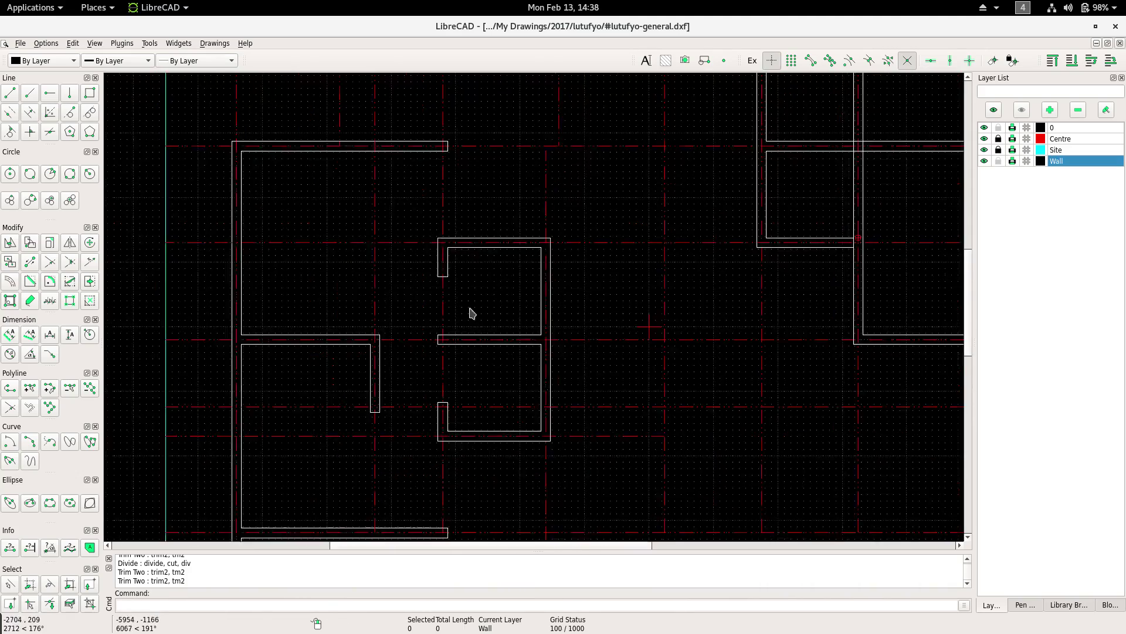
{"action": "middle_click_drag", "start_coordinate": [470, 312], "coordinate": [461, 212]}
{"action": "scroll", "coordinate": [460, 324], "scroll_direction": "up", "scroll_amount": 1}
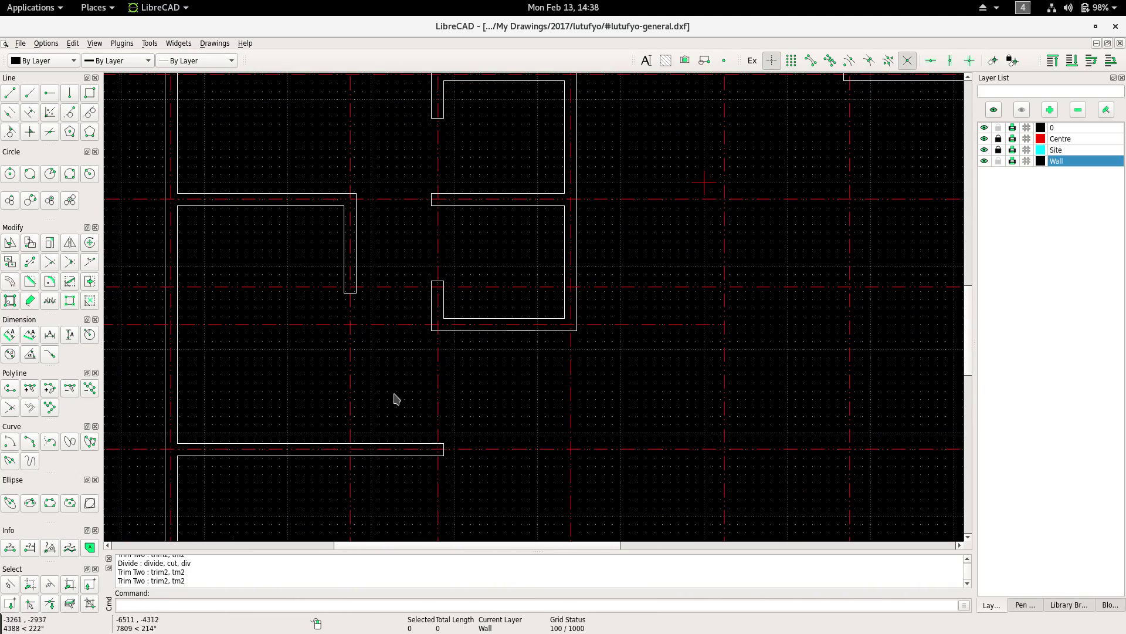
{"action": "left_click", "coordinate": [13, 551]}
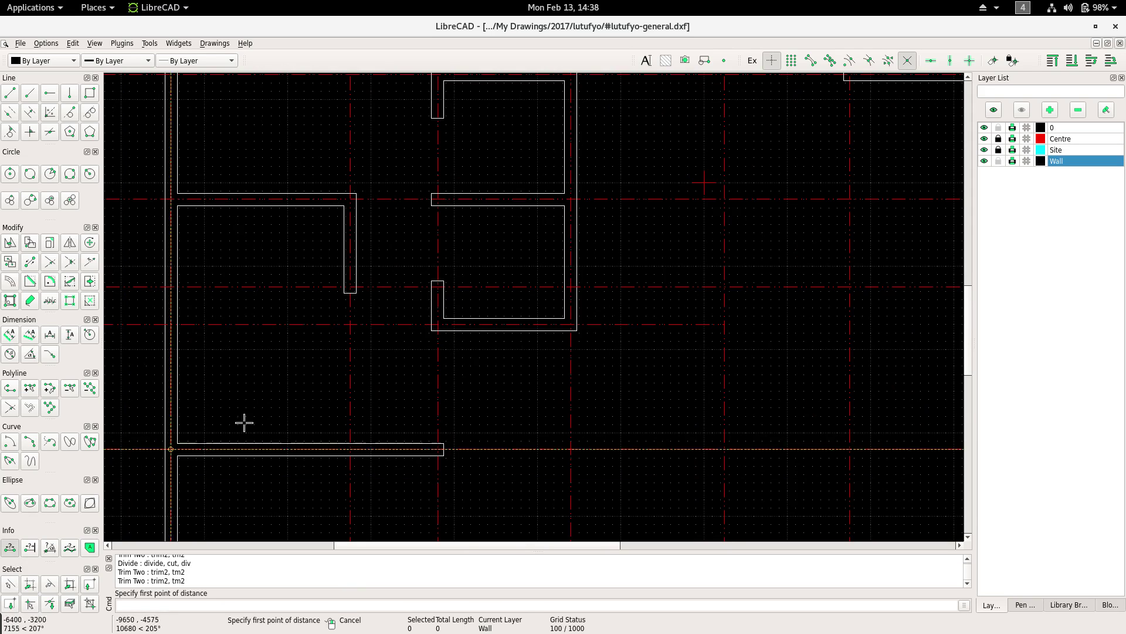
{"action": "scroll", "coordinate": [494, 337], "scroll_direction": "up", "scroll_amount": 1}
{"action": "left_click", "coordinate": [420, 320]}
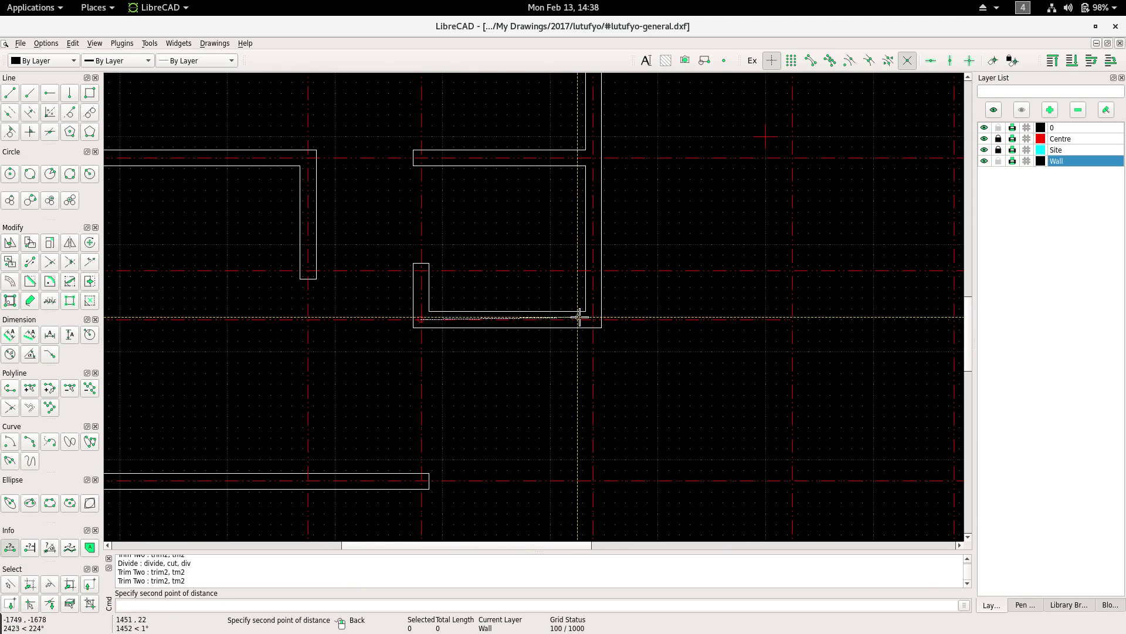
{"action": "left_click", "coordinate": [594, 319]}
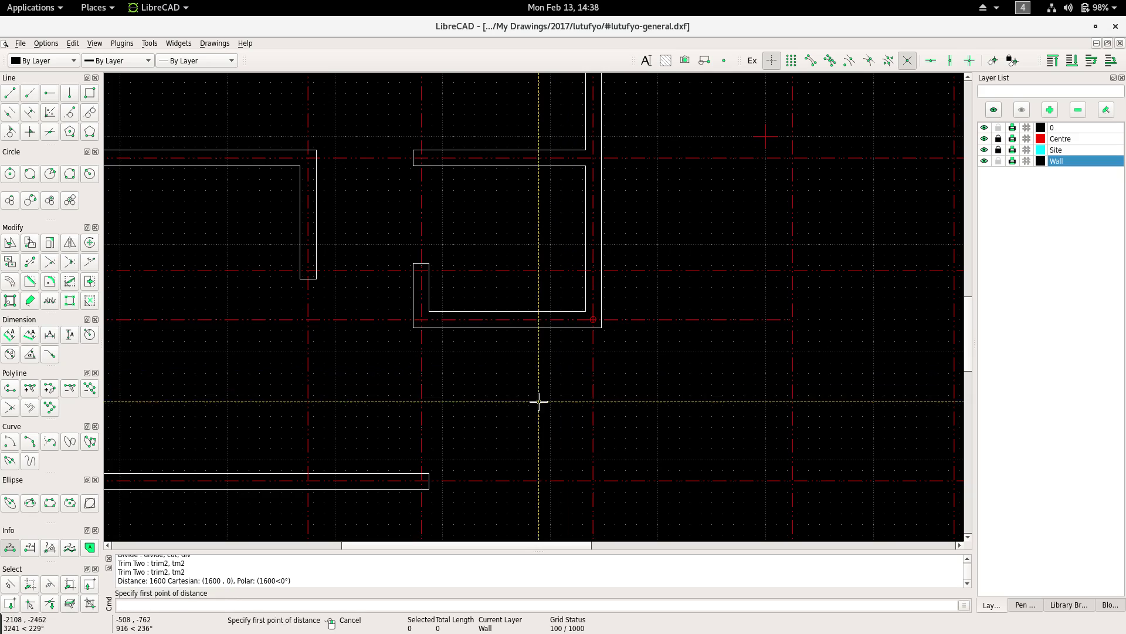
{"action": "type", "text": "o"}
Begin an offset at distance 800, cancel it and bring the lower rooms into view.
{"action": "key", "text": "Return"}
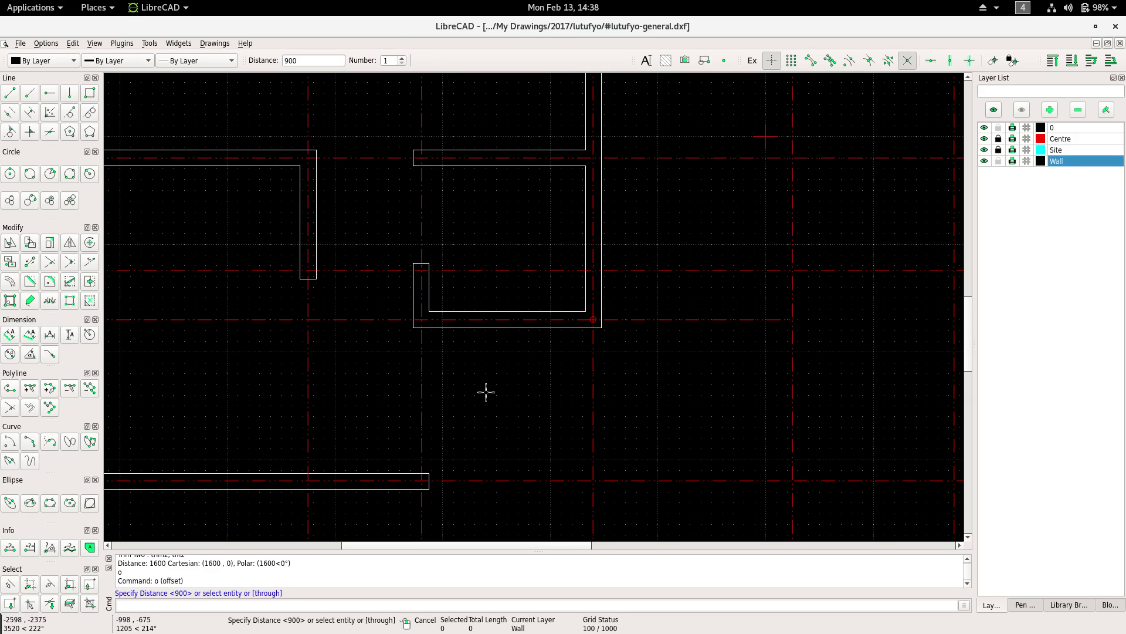
{"action": "type", "text": "800"}
{"action": "key", "text": "Return"}
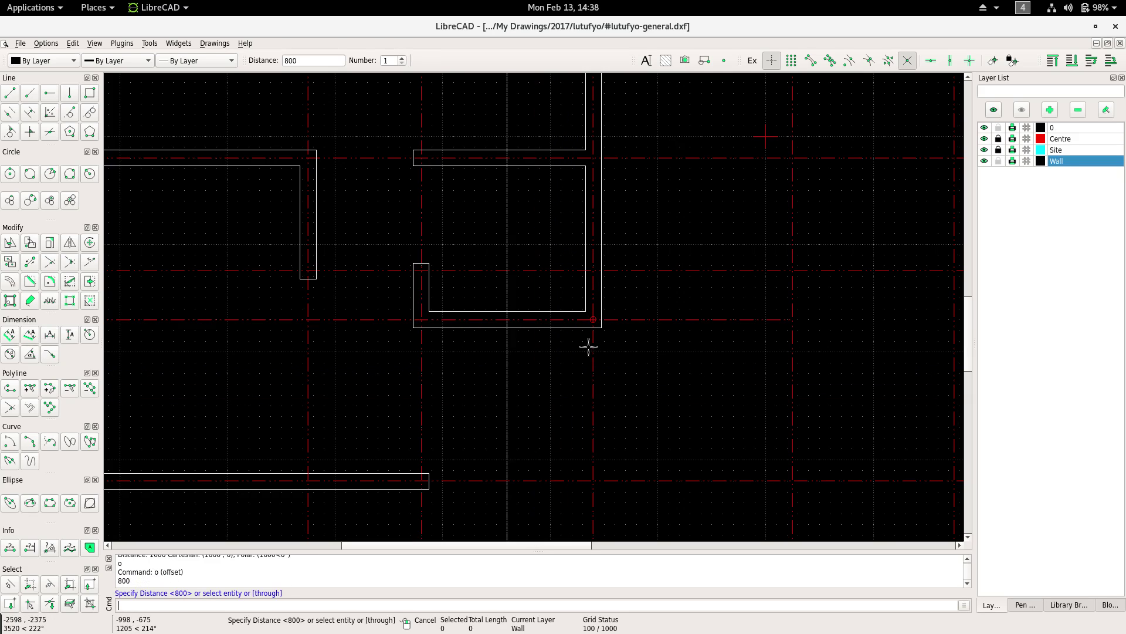
{"action": "key", "text": "Escape"}
{"action": "scroll", "coordinate": [565, 369], "scroll_direction": "down", "scroll_amount": 2}
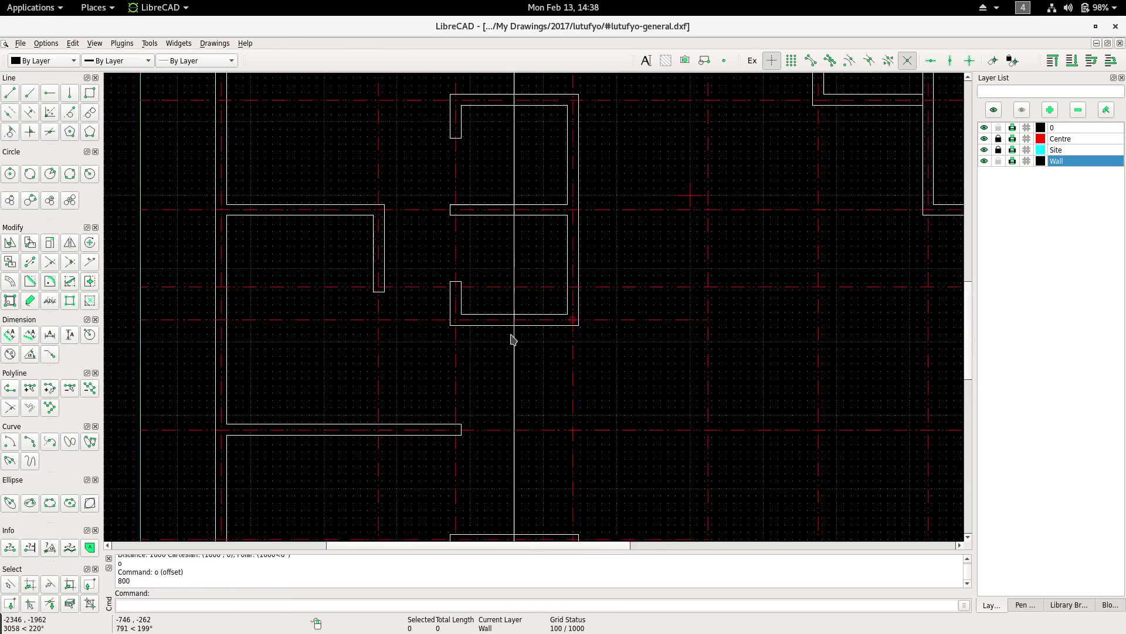
{"action": "scroll", "coordinate": [513, 354], "scroll_direction": "down", "scroll_amount": 2}
{"action": "scroll", "coordinate": [493, 344], "scroll_direction": "down", "scroll_amount": 1}
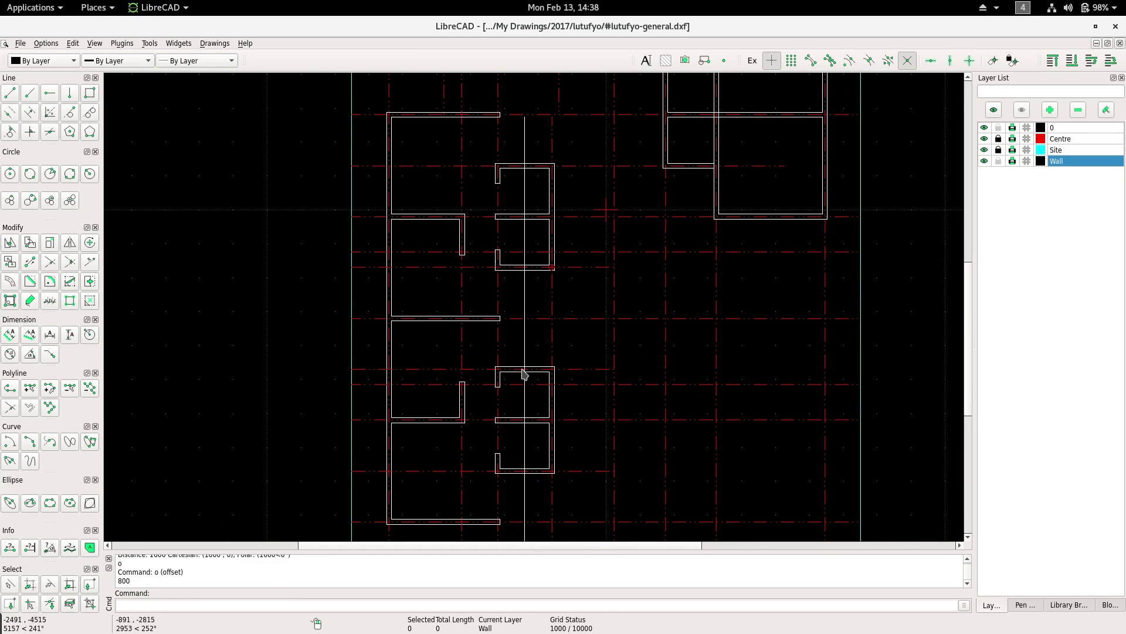
{"action": "middle_click_drag", "start_coordinate": [521, 389], "coordinate": [527, 328]}
{"action": "scroll", "coordinate": [527, 340], "scroll_direction": "up", "scroll_amount": 1}
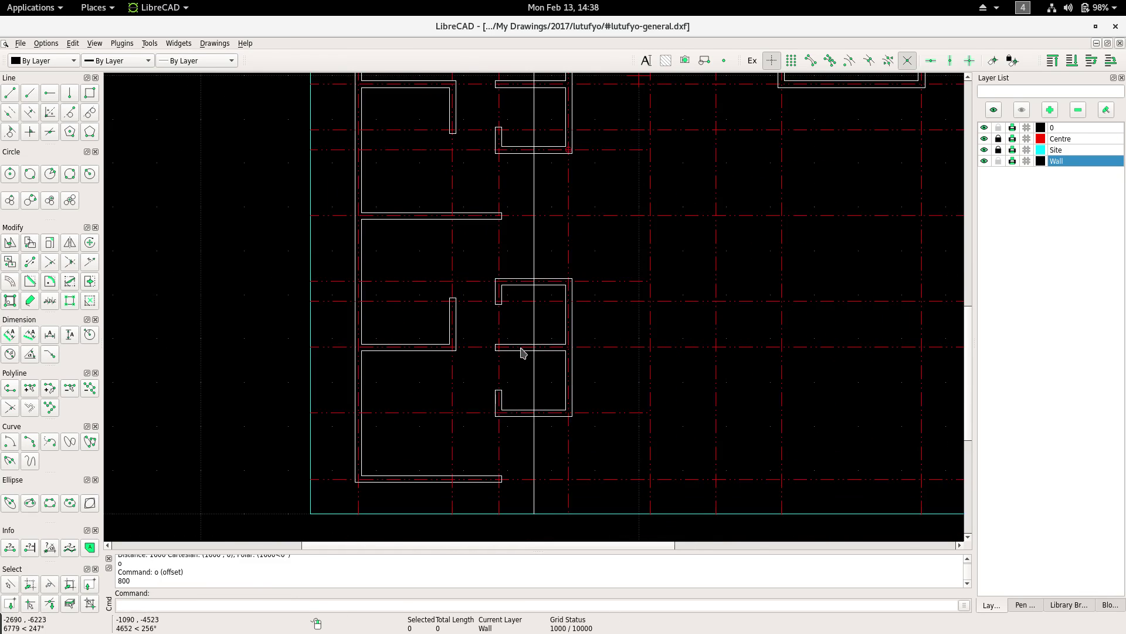
{"action": "scroll", "coordinate": [527, 352], "scroll_direction": "up", "scroll_amount": 2}
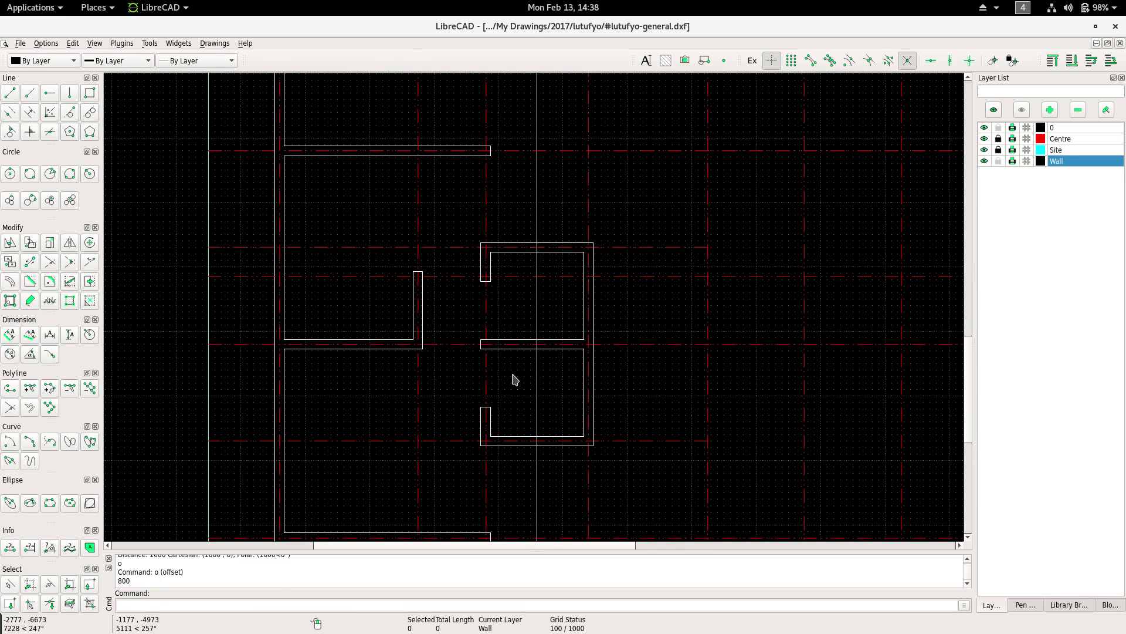
Offset the vertical wall line by 350, then set the offset distance to 600.
{"action": "type", "text": "o"}
{"action": "key", "text": "Return"}
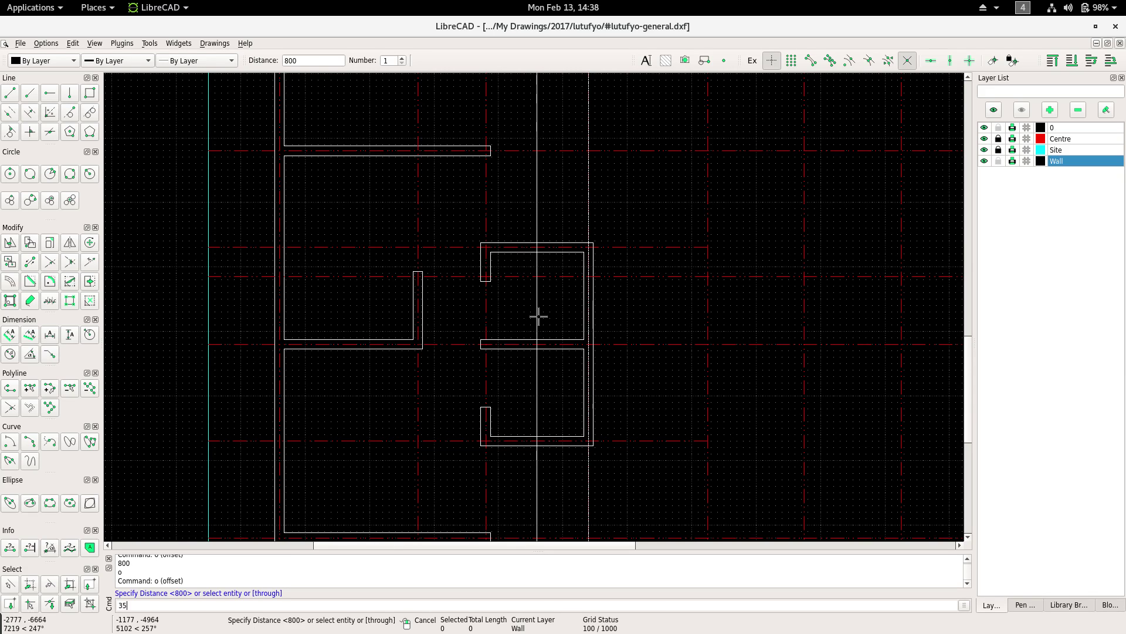
{"action": "key", "text": "BackSpace"}
{"action": "key", "text": "BackSpace"}
{"action": "key", "text": "BackSpace"}
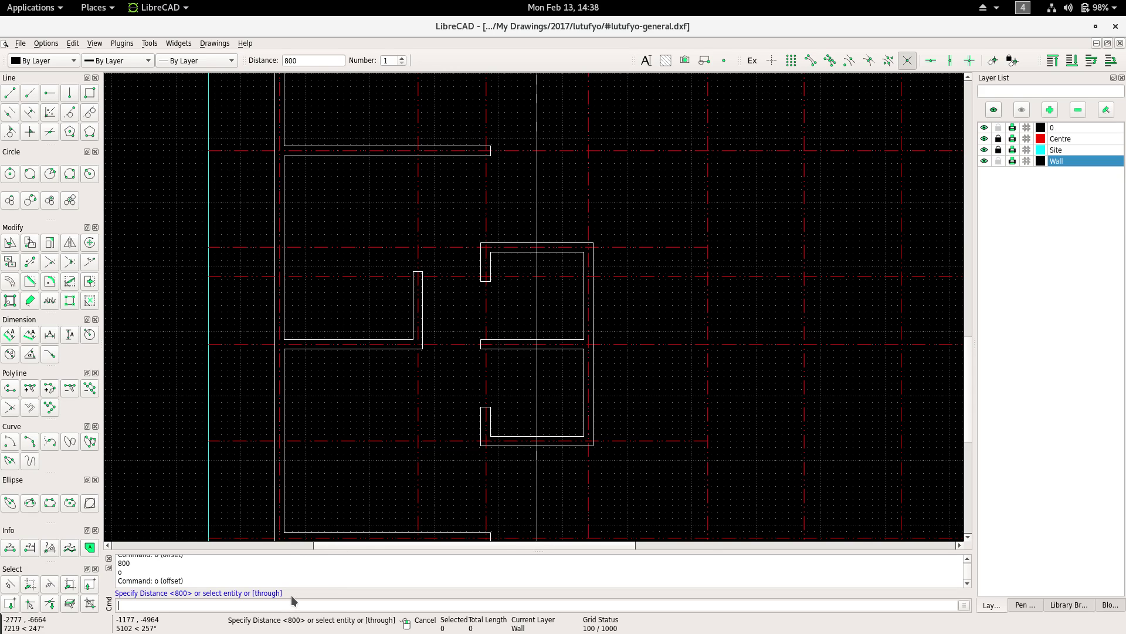
{"action": "type", "text": "350"}
{"action": "key", "text": "Return"}
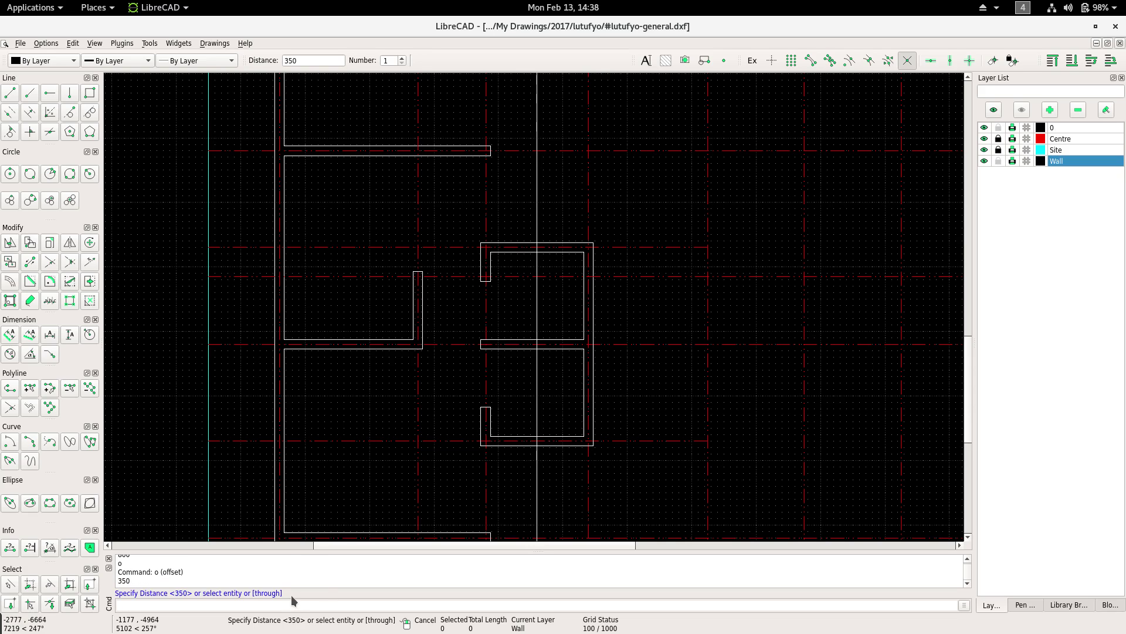
{"action": "left_click", "coordinate": [548, 386]}
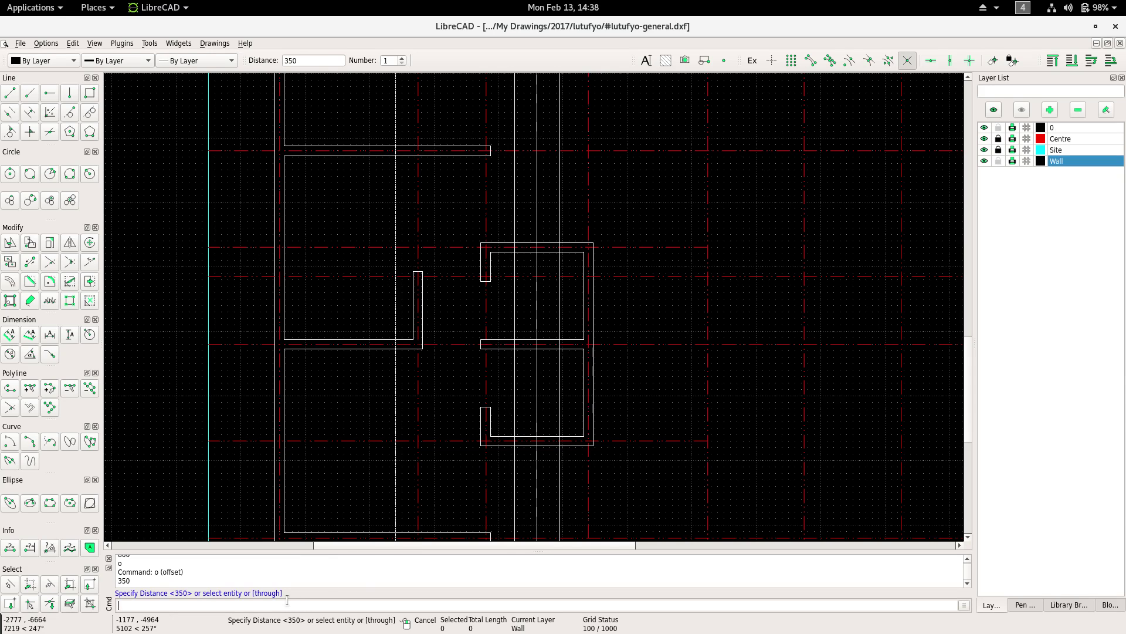
{"action": "type", "text": "60"}
{"action": "key", "text": "Return"}
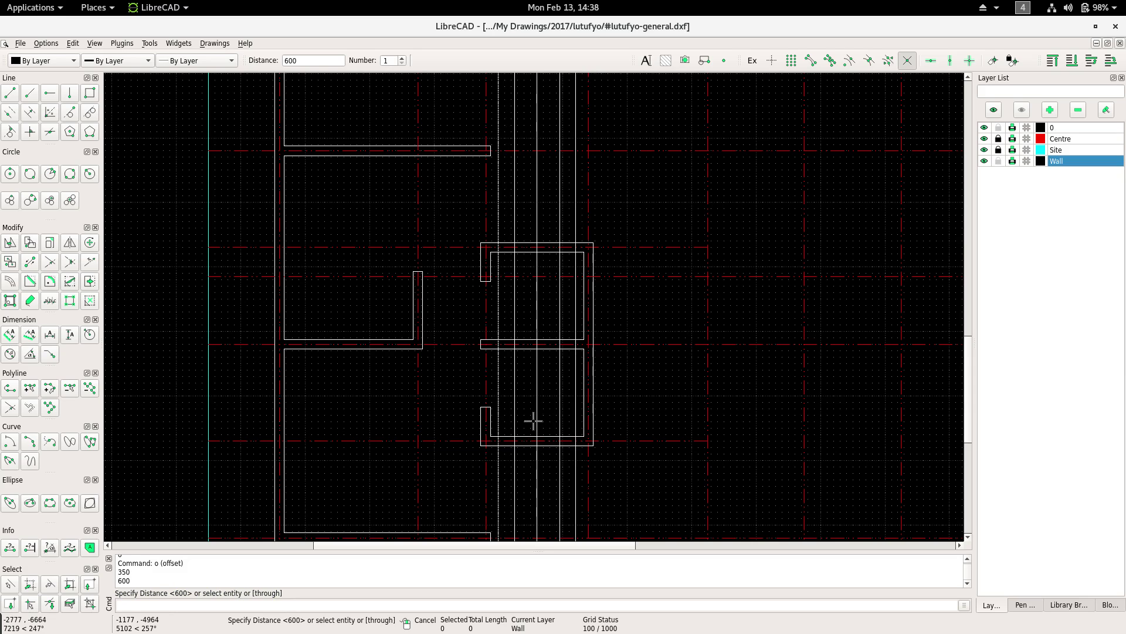
End the offset and try the Divide tool from the right-click menu, then cancel it.
{"action": "key", "text": "Escape"}
{"action": "scroll", "coordinate": [549, 463], "scroll_direction": "down", "scroll_amount": 2}
{"action": "scroll", "coordinate": [537, 364], "scroll_direction": "up", "scroll_amount": 3}
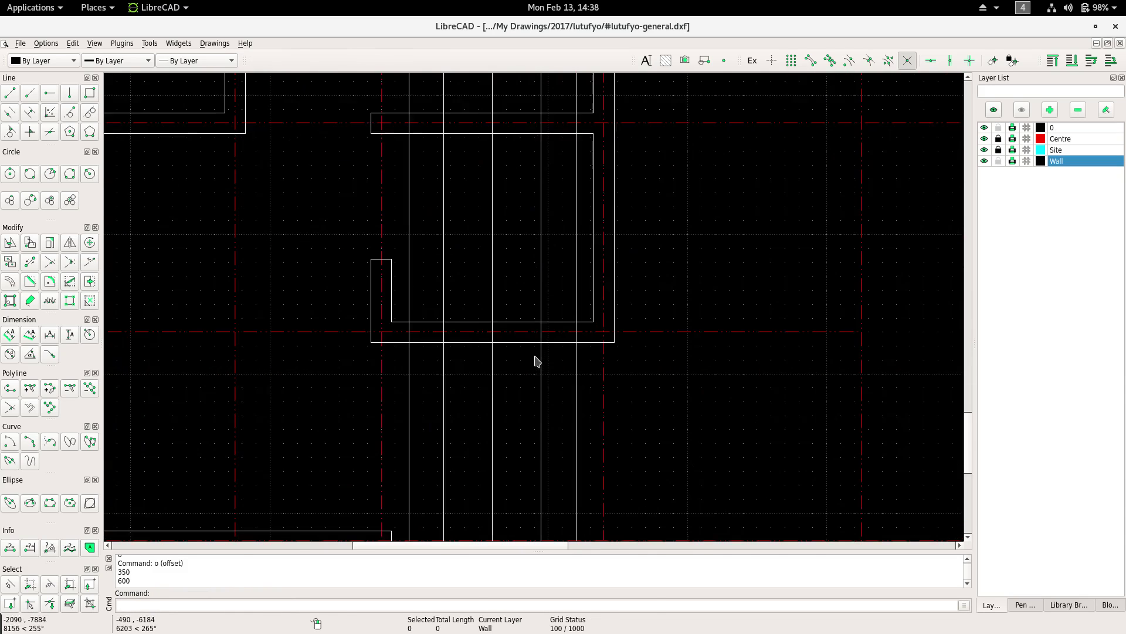
{"action": "scroll", "coordinate": [540, 396], "scroll_direction": "up", "scroll_amount": 1}
{"action": "scroll", "coordinate": [539, 399], "scroll_direction": "up", "scroll_amount": 4}
{"action": "scroll", "coordinate": [531, 387], "scroll_direction": "up", "scroll_amount": 2, "text": "ctrl"}
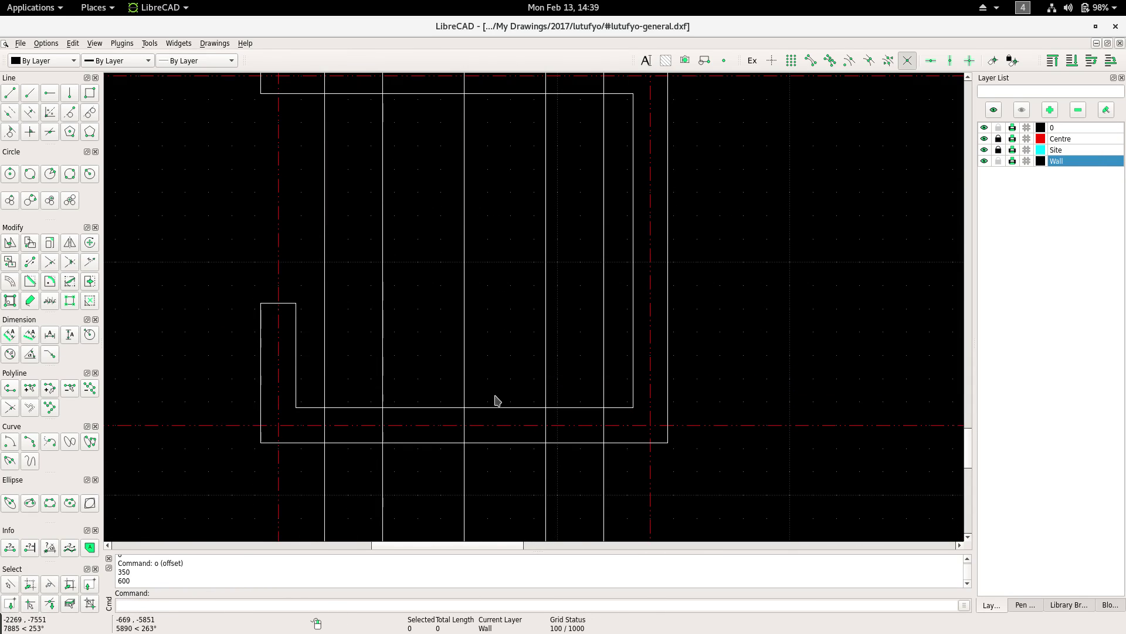
{"action": "right_click", "coordinate": [494, 310]}
{"action": "left_click", "coordinate": [517, 328]}
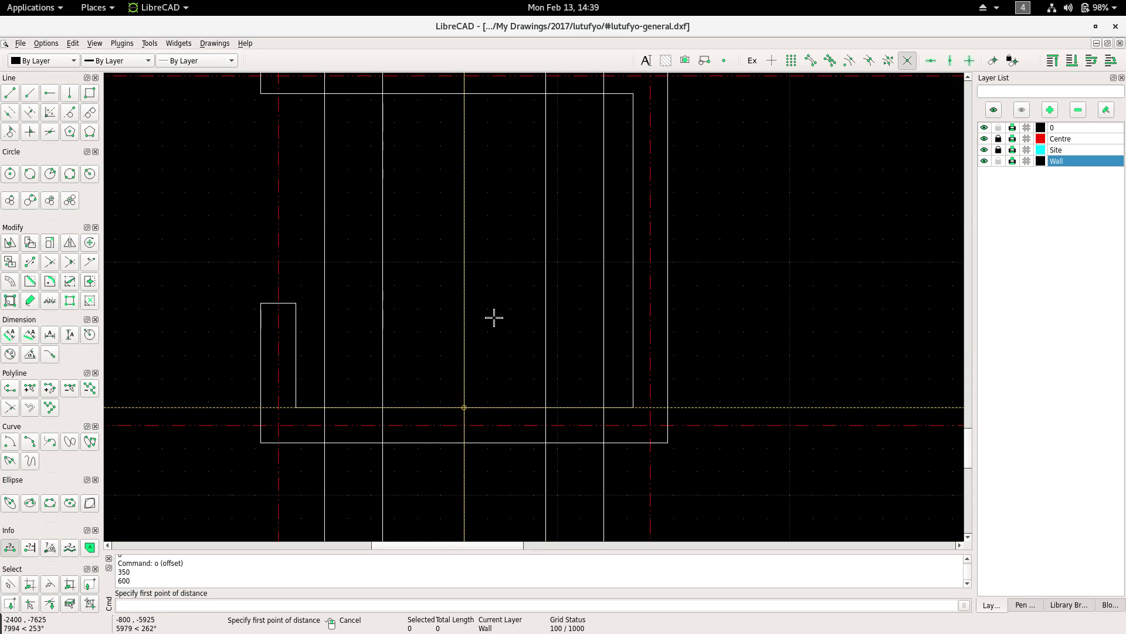
{"action": "right_click", "coordinate": [492, 282]}
{"action": "left_click", "coordinate": [508, 311]}
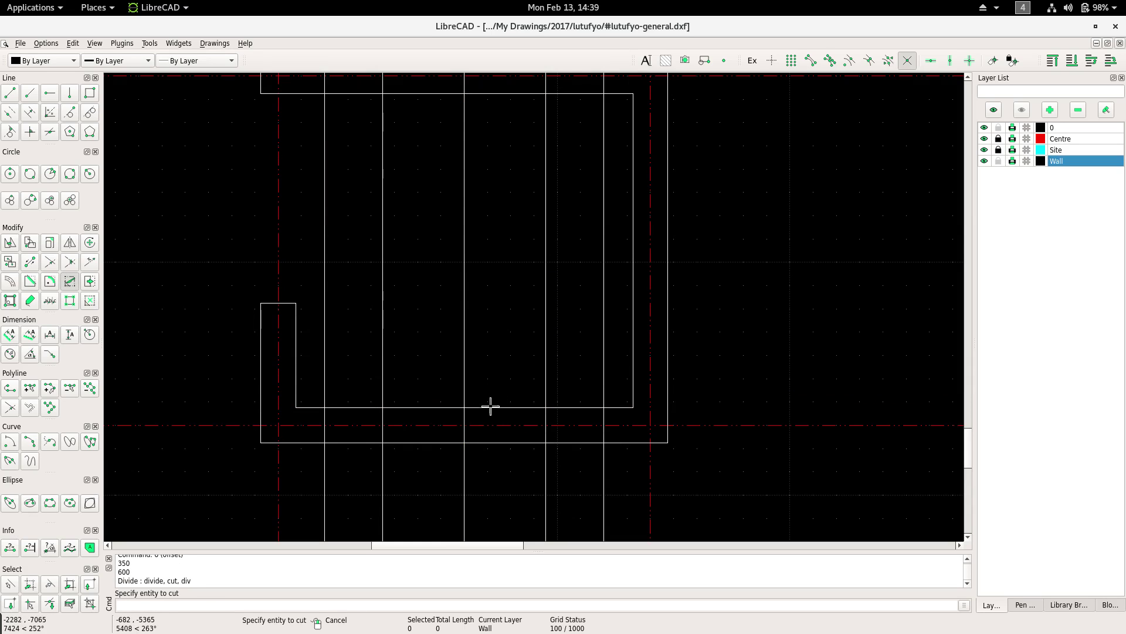
{"action": "right_click", "coordinate": [506, 339]}
Trim the vertical line against a horizontal wall line, then undo that trim.
{"action": "right_click", "coordinate": [518, 315]}
{"action": "left_click", "coordinate": [553, 348]}
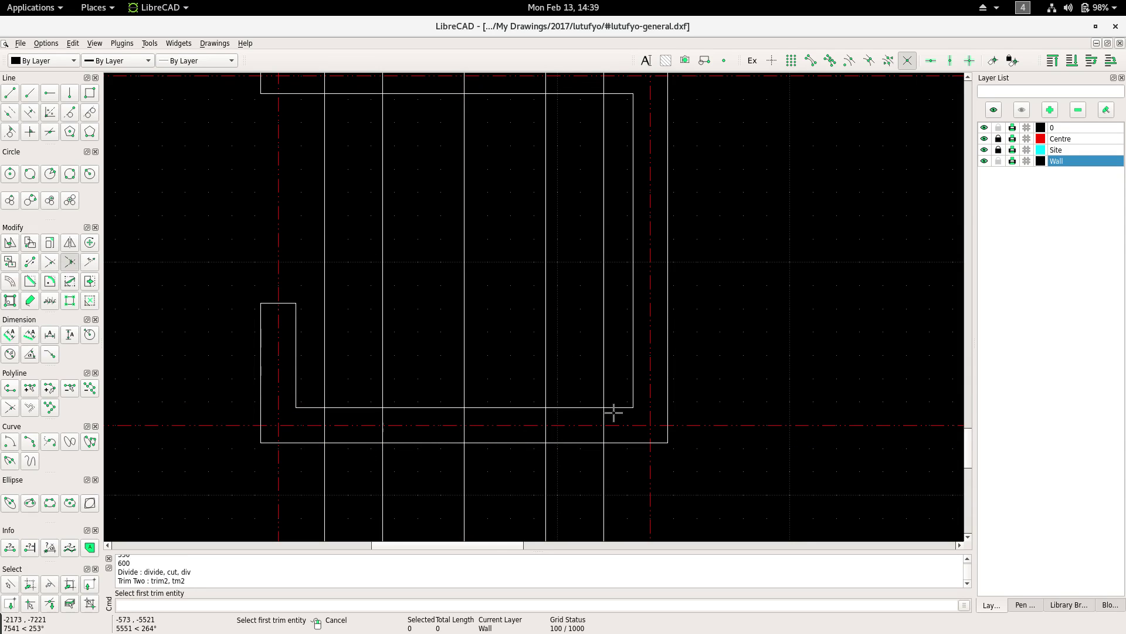
{"action": "left_click", "coordinate": [611, 407]}
{"action": "left_click", "coordinate": [605, 413]}
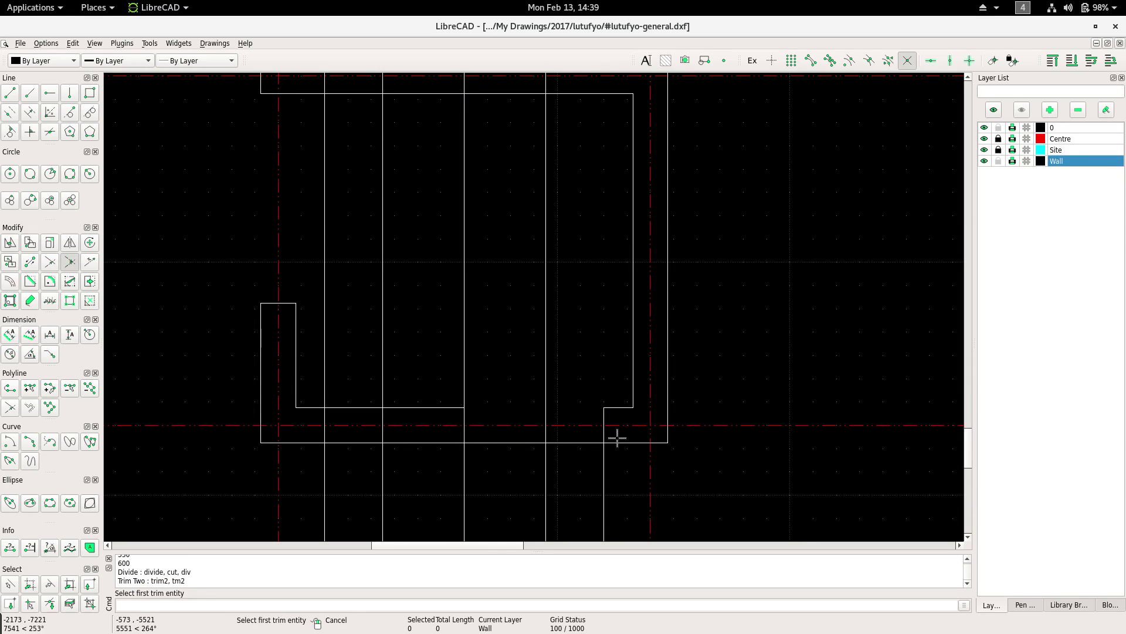
{"action": "right_click", "coordinate": [588, 397]}
{"action": "key", "text": "ctrl+z"}
Divide the new vertical line where it meets the room's wall.
{"action": "right_click", "coordinate": [562, 320]}
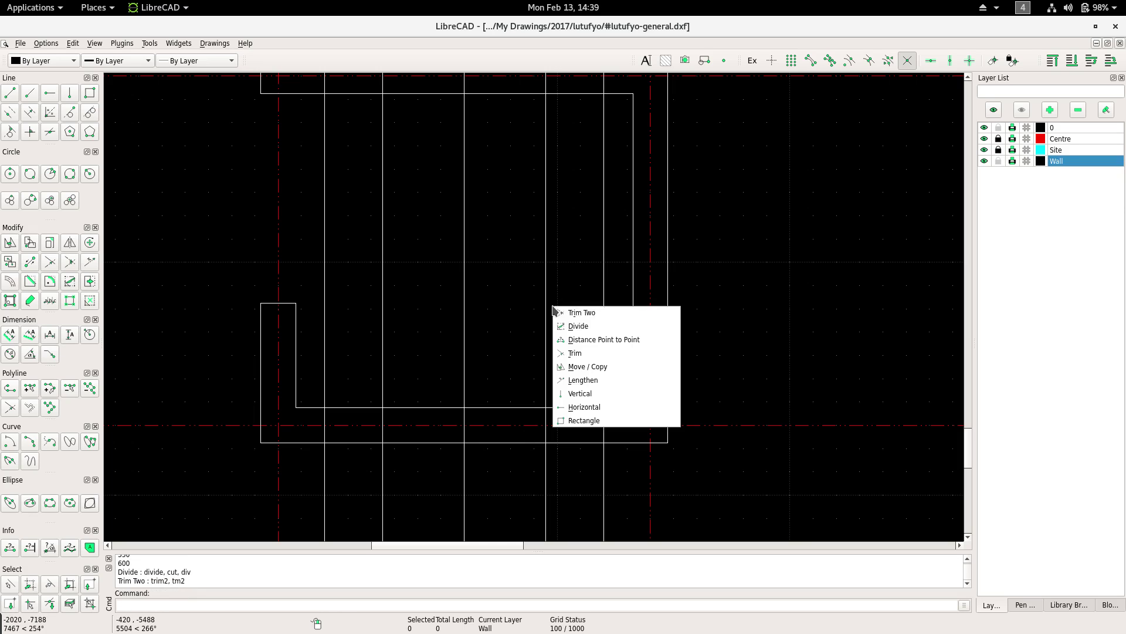
{"action": "left_click", "coordinate": [595, 323]}
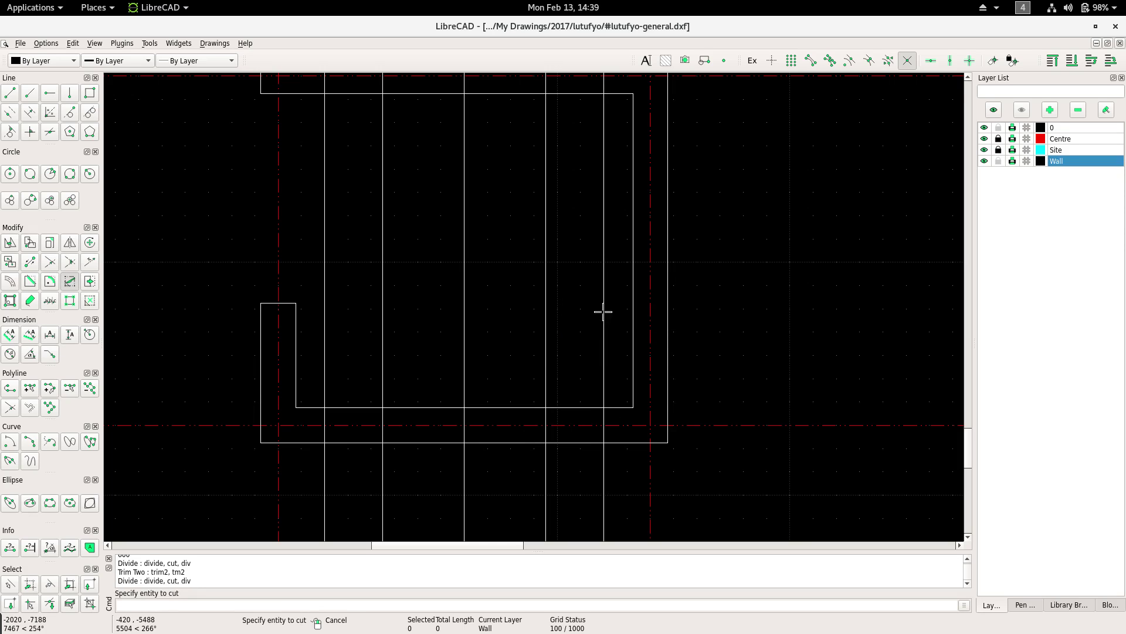
{"action": "left_click", "coordinate": [603, 311]}
{"action": "left_click", "coordinate": [601, 93]}
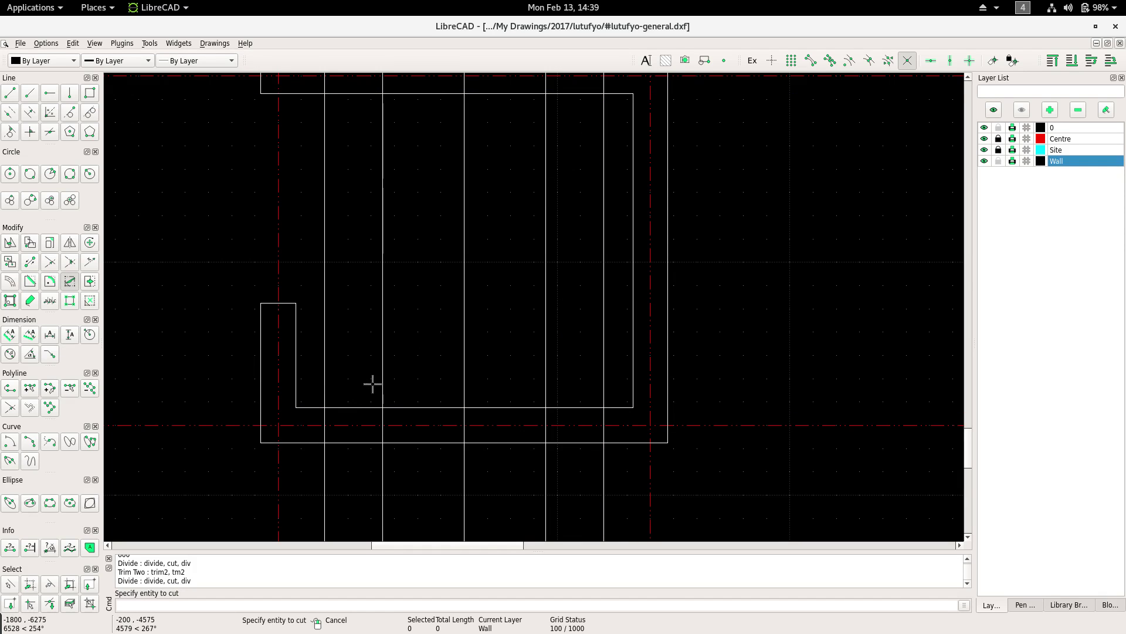
{"action": "middle_click_drag", "start_coordinate": [372, 384], "coordinate": [447, 452]}
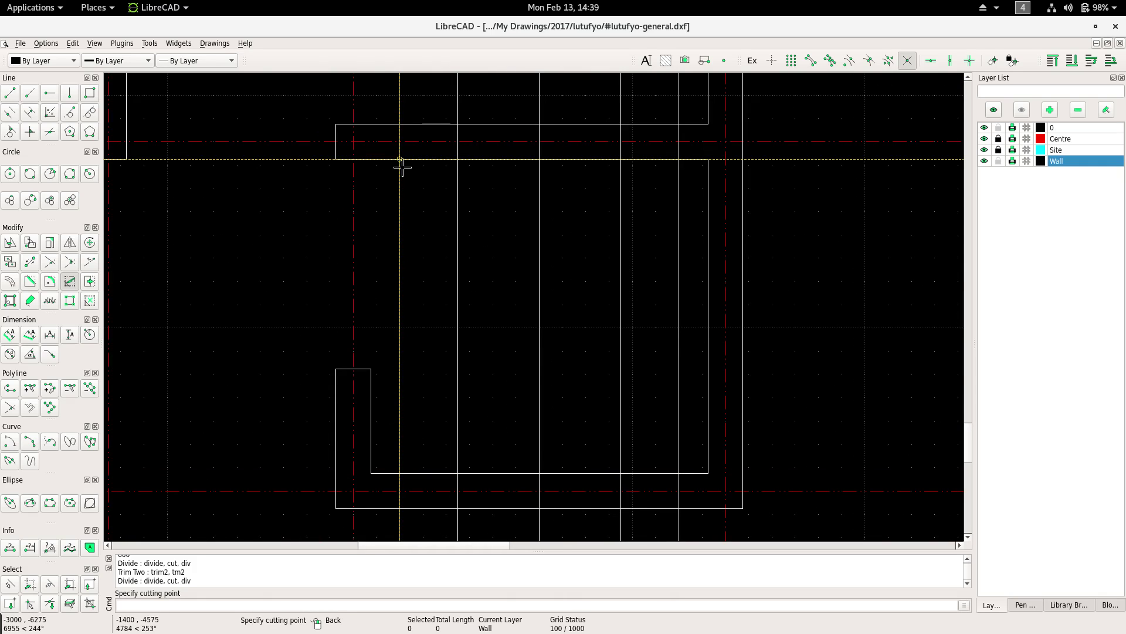
{"action": "right_click", "coordinate": [430, 280]}
Trim the offset lines and bottom wall into clean bottom-left and bottom-right corners.
{"action": "right_click", "coordinate": [417, 327]}
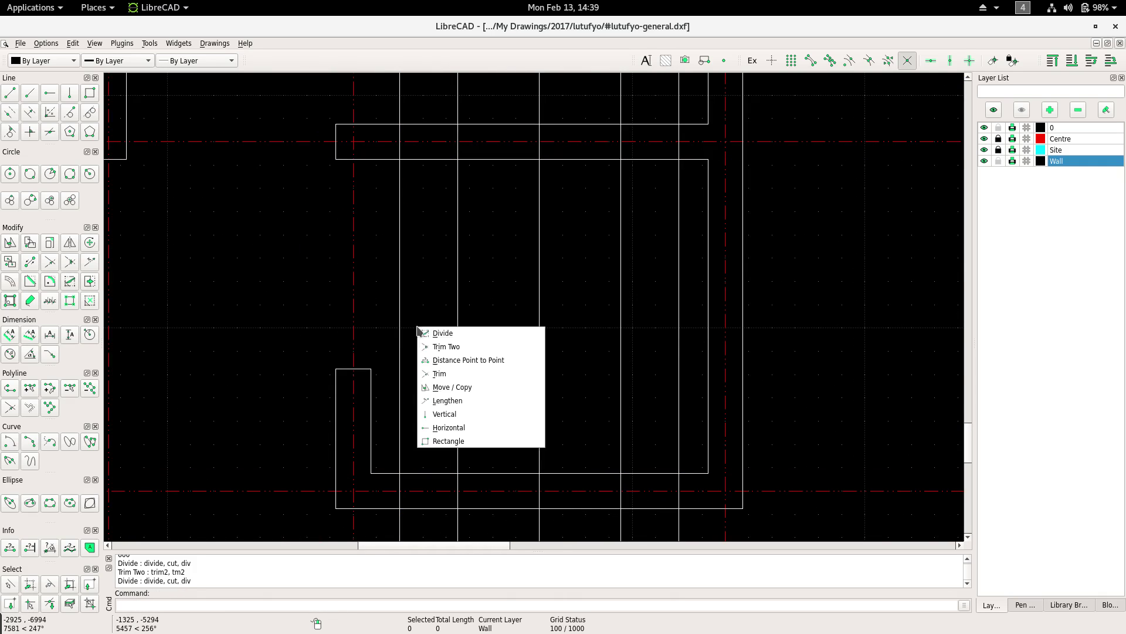
{"action": "left_click", "coordinate": [442, 346]}
{"action": "left_click", "coordinate": [392, 479]}
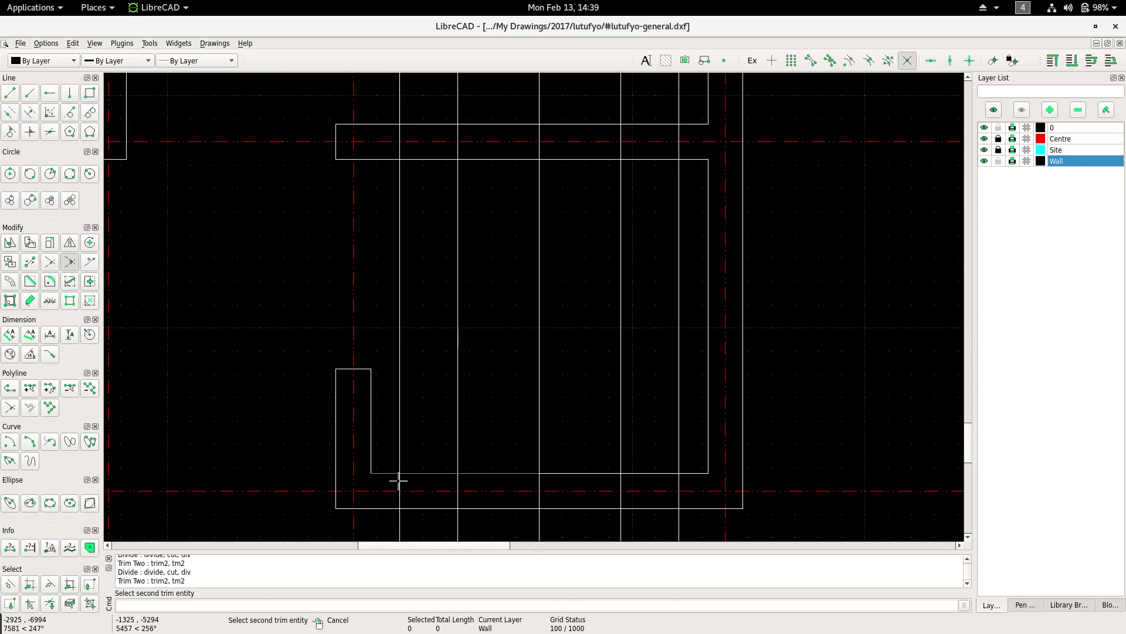
{"action": "left_click", "coordinate": [399, 481]}
{"action": "left_click", "coordinate": [401, 496]}
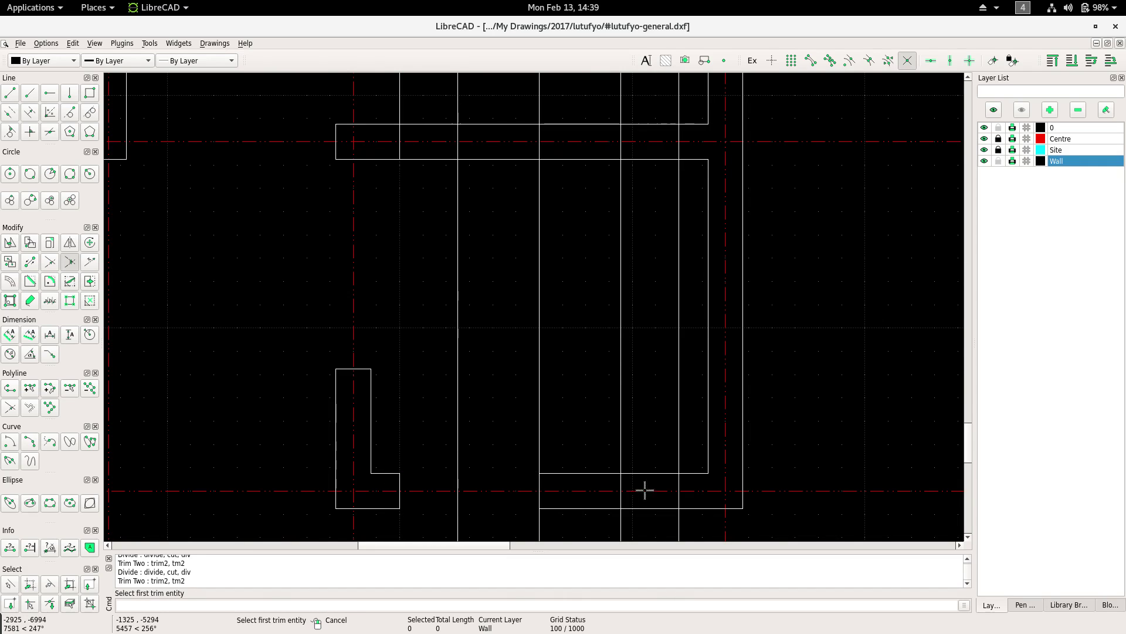
{"action": "left_click", "coordinate": [693, 471]}
{"action": "left_click", "coordinate": [681, 498]}
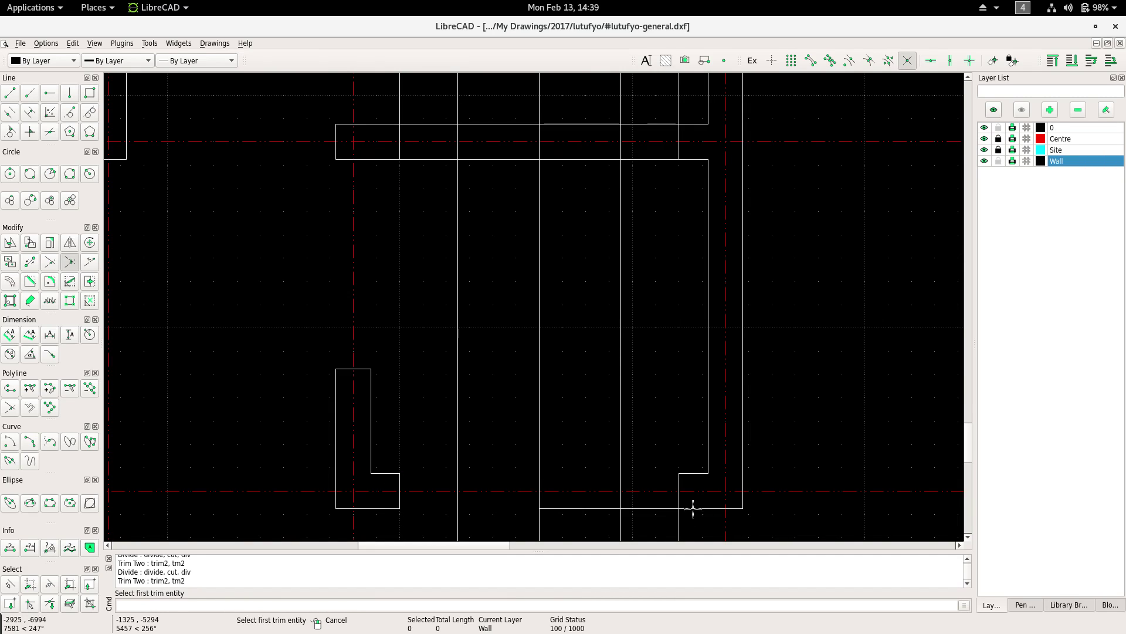
{"action": "left_click", "coordinate": [693, 508]}
{"action": "scroll", "coordinate": [646, 465], "scroll_direction": "down", "scroll_amount": 5}
Start the Divide tool on the U-shaped wall, then cancel the unfinished cut.
{"action": "middle_click_drag", "start_coordinate": [536, 245], "coordinate": [519, 334]}
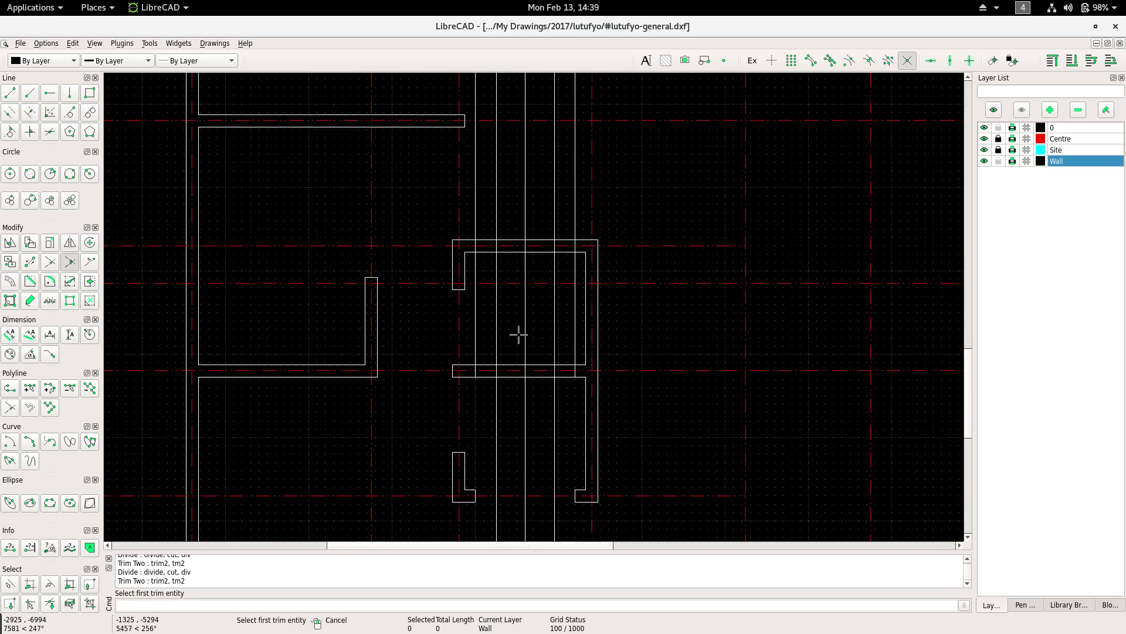
{"action": "scroll", "coordinate": [519, 335], "scroll_direction": "up", "scroll_amount": 2}
{"action": "scroll", "coordinate": [498, 282], "scroll_direction": "up", "scroll_amount": 2}
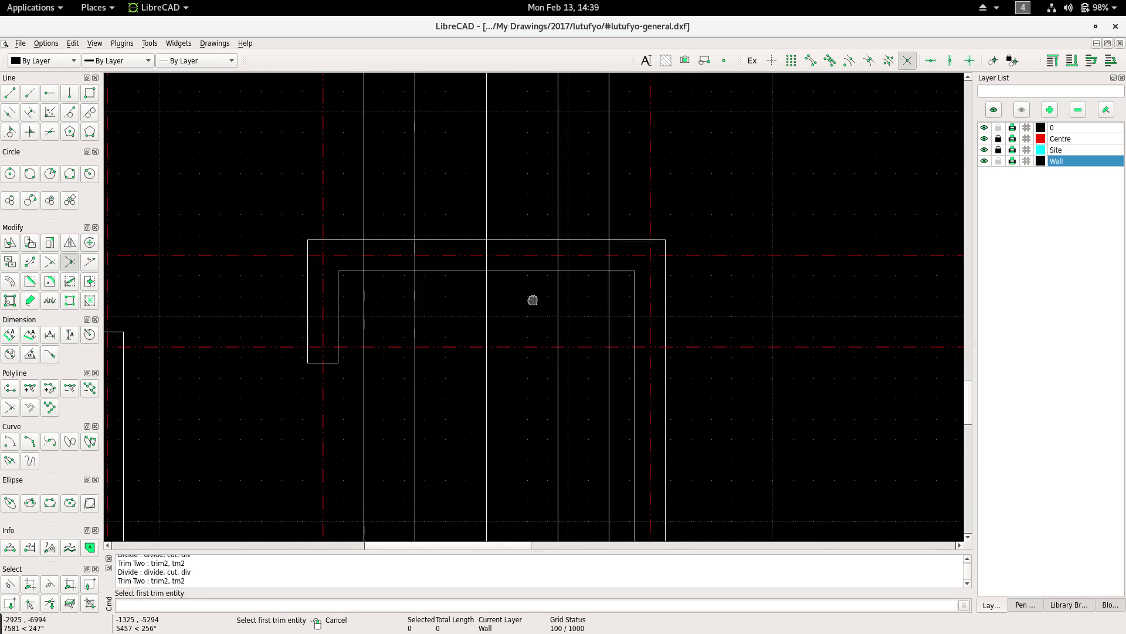
{"action": "right_click", "coordinate": [501, 244]}
{"action": "right_click", "coordinate": [480, 234]}
{"action": "left_click", "coordinate": [509, 260]}
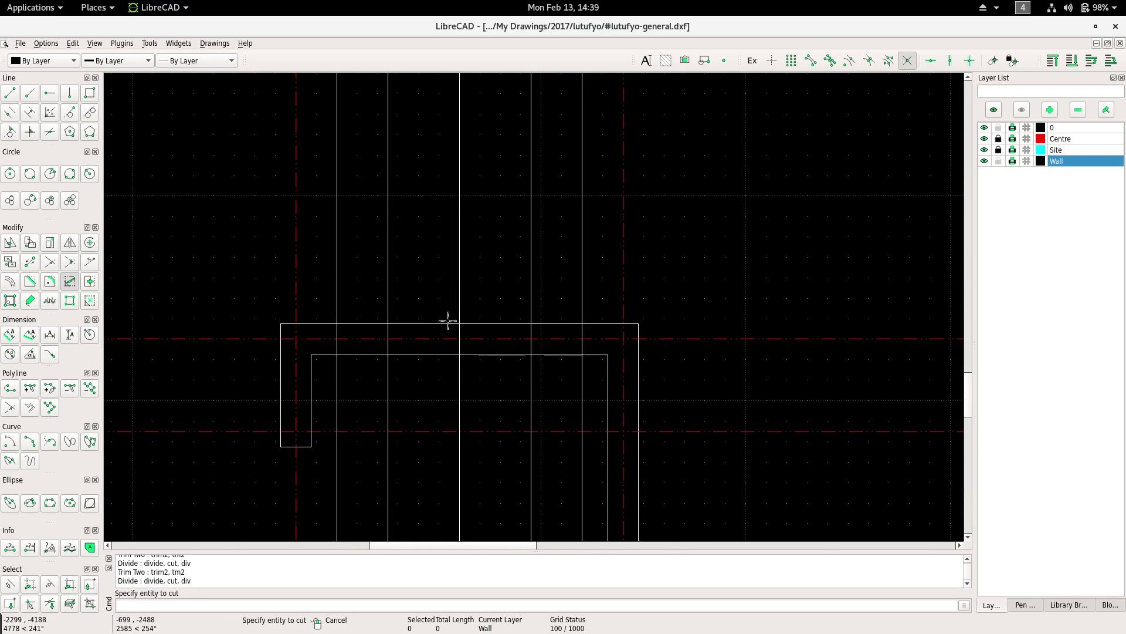
{"action": "scroll", "coordinate": [449, 346], "scroll_direction": "down", "scroll_amount": 3}
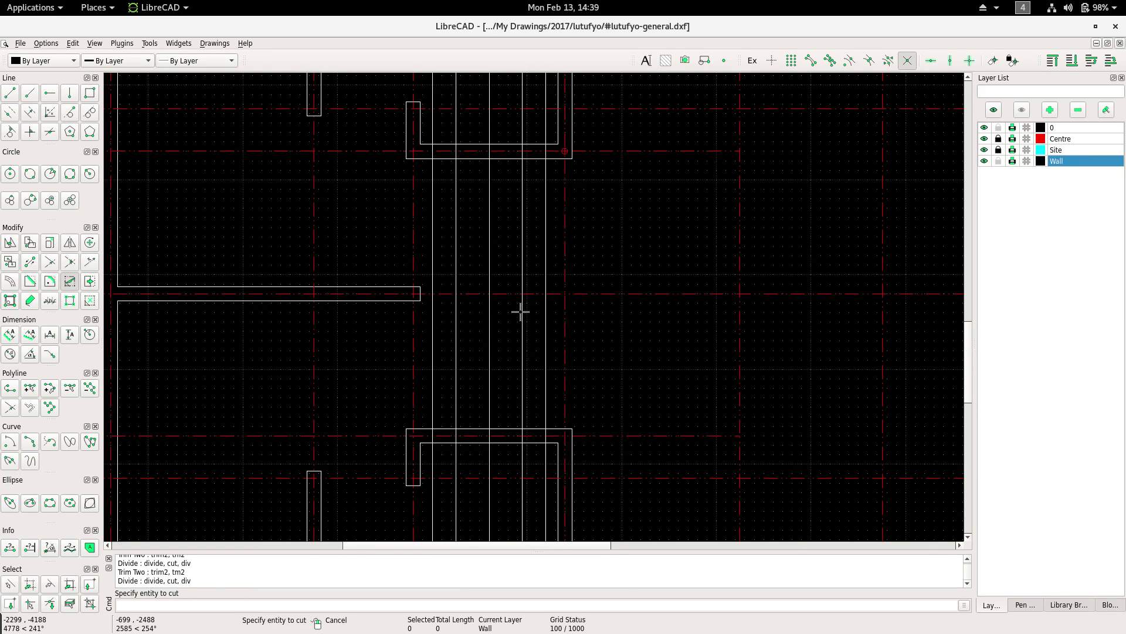
{"action": "scroll", "coordinate": [520, 311], "scroll_direction": "up", "scroll_amount": 2}
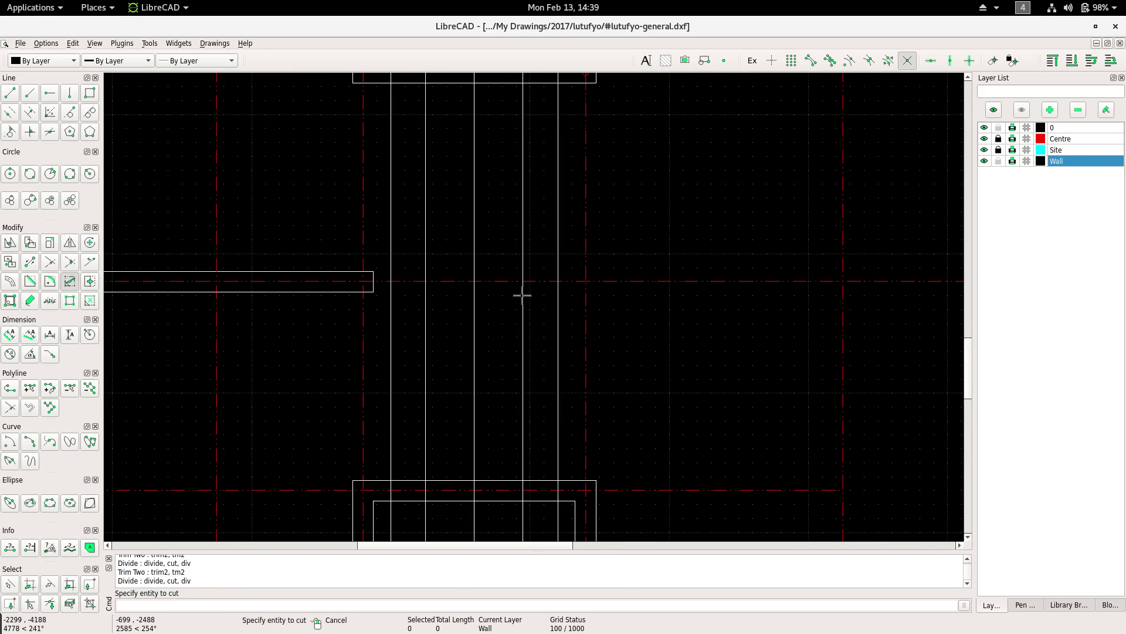
{"action": "right_click", "coordinate": [427, 286]}
{"action": "scroll", "coordinate": [452, 322], "scroll_direction": "down", "scroll_amount": 2}
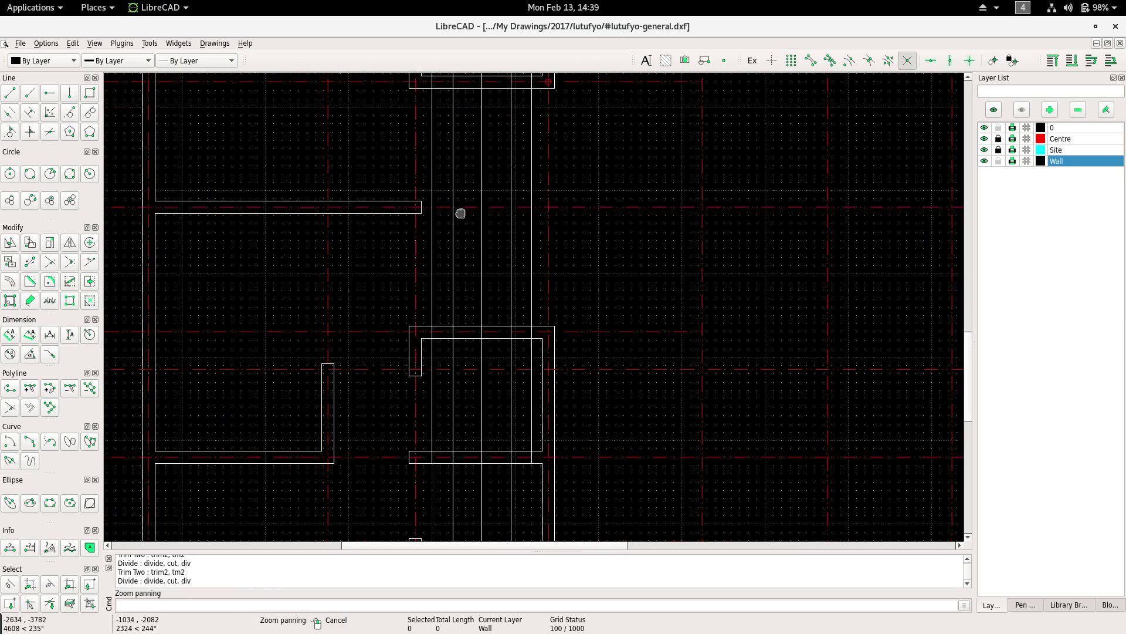
{"action": "scroll", "coordinate": [469, 312], "scroll_direction": "up", "scroll_amount": 2}
{"action": "scroll", "coordinate": [470, 312], "scroll_direction": "up", "scroll_amount": 2}
Divide the outer top wall line at the corridor.
{"action": "right_click", "coordinate": [476, 268]}
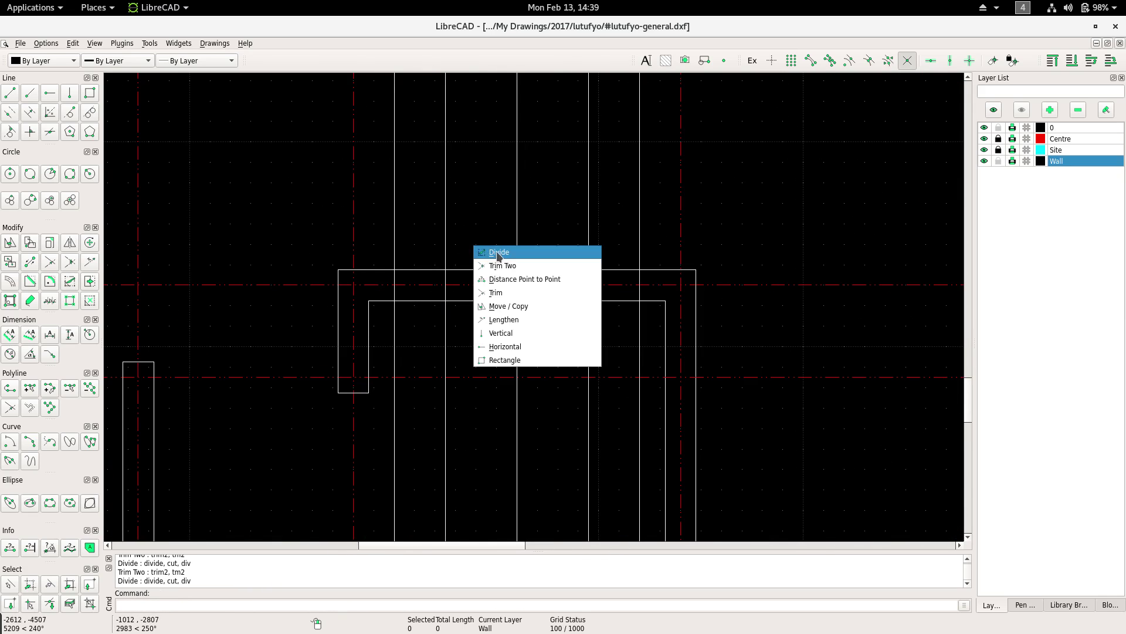
{"action": "left_click", "coordinate": [490, 251]}
{"action": "left_click", "coordinate": [461, 270]}
{"action": "left_click", "coordinate": [515, 270]}
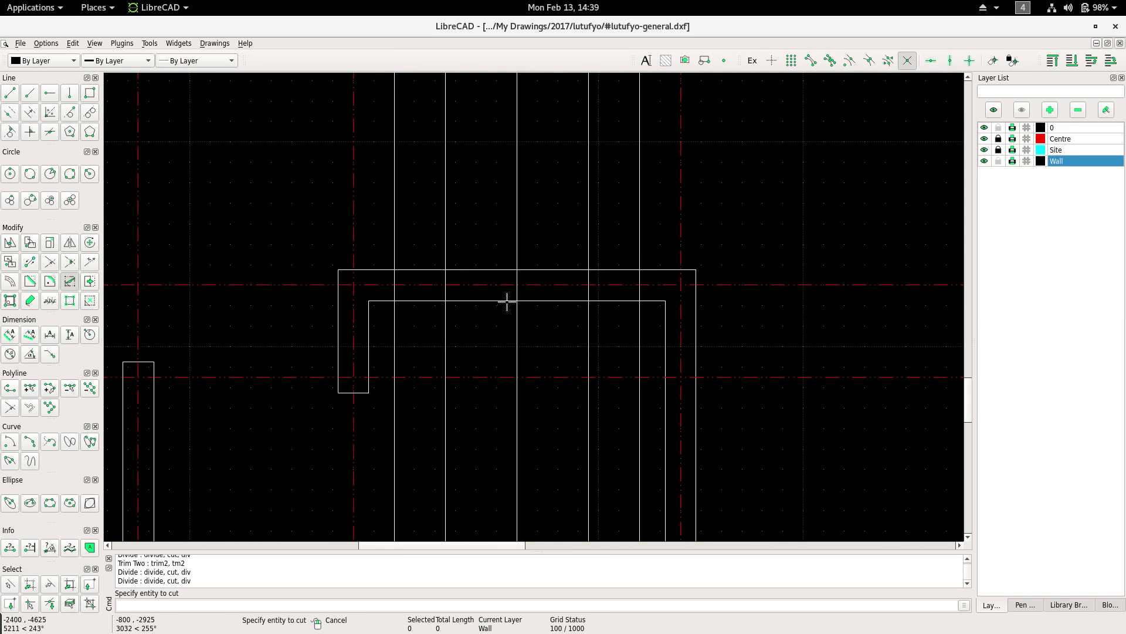
{"action": "left_click", "coordinate": [518, 301]}
{"action": "right_click", "coordinate": [467, 327]}
Trim the left and right top-wall pieces against the vertical walls into L-shaped corners.
{"action": "right_click", "coordinate": [478, 239]}
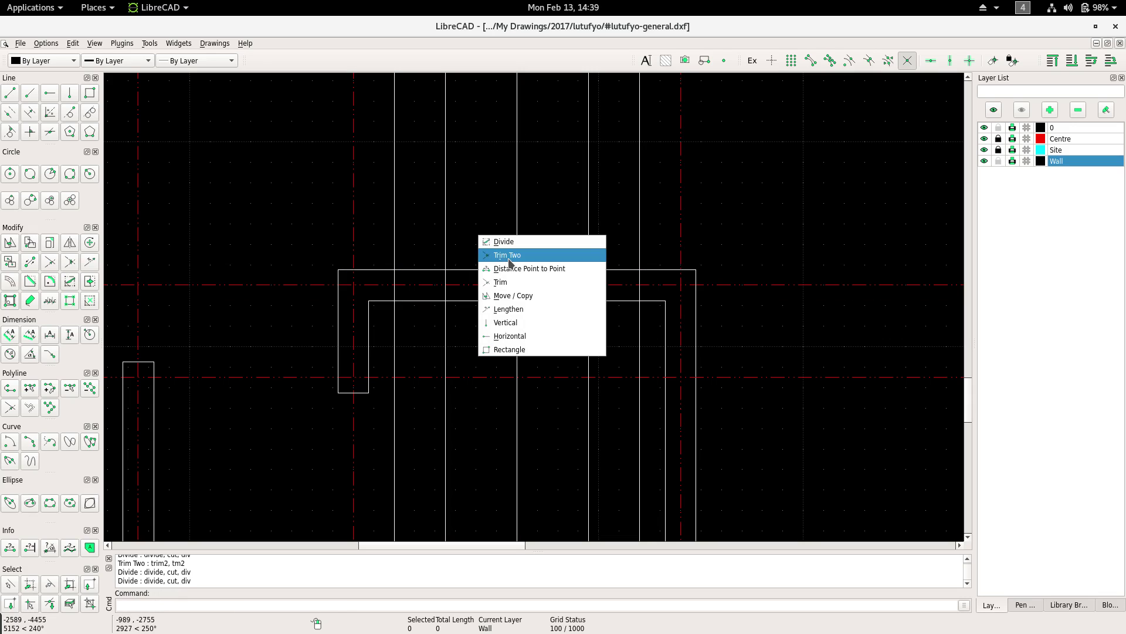
{"action": "left_click", "coordinate": [499, 254]}
{"action": "left_click", "coordinate": [428, 270]}
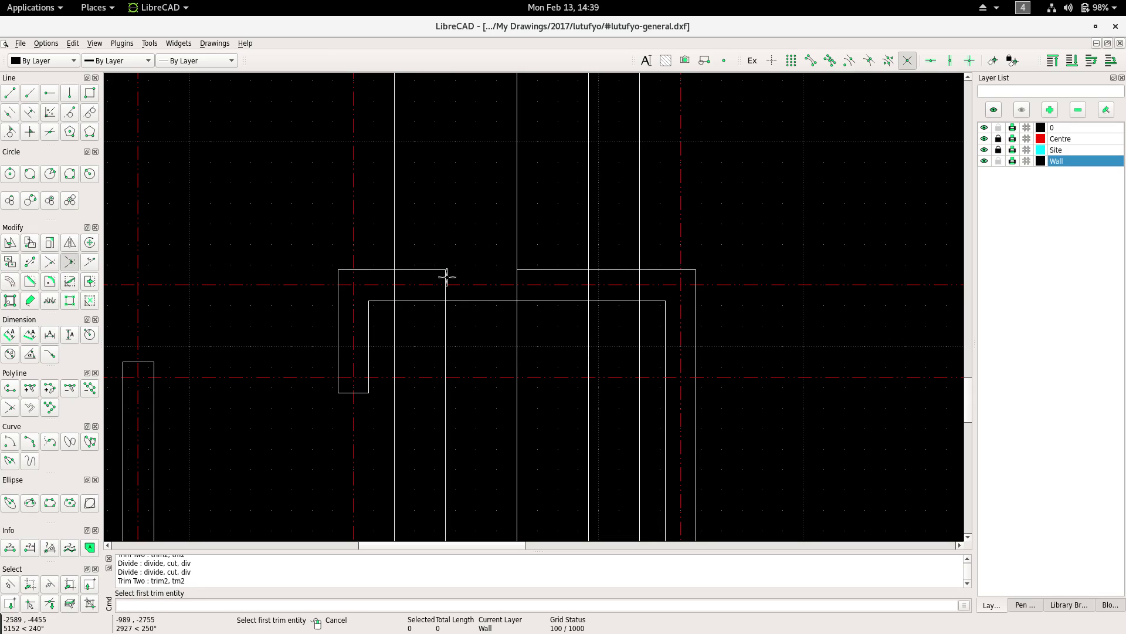
{"action": "left_click", "coordinate": [439, 301]}
{"action": "left_click", "coordinate": [612, 269]}
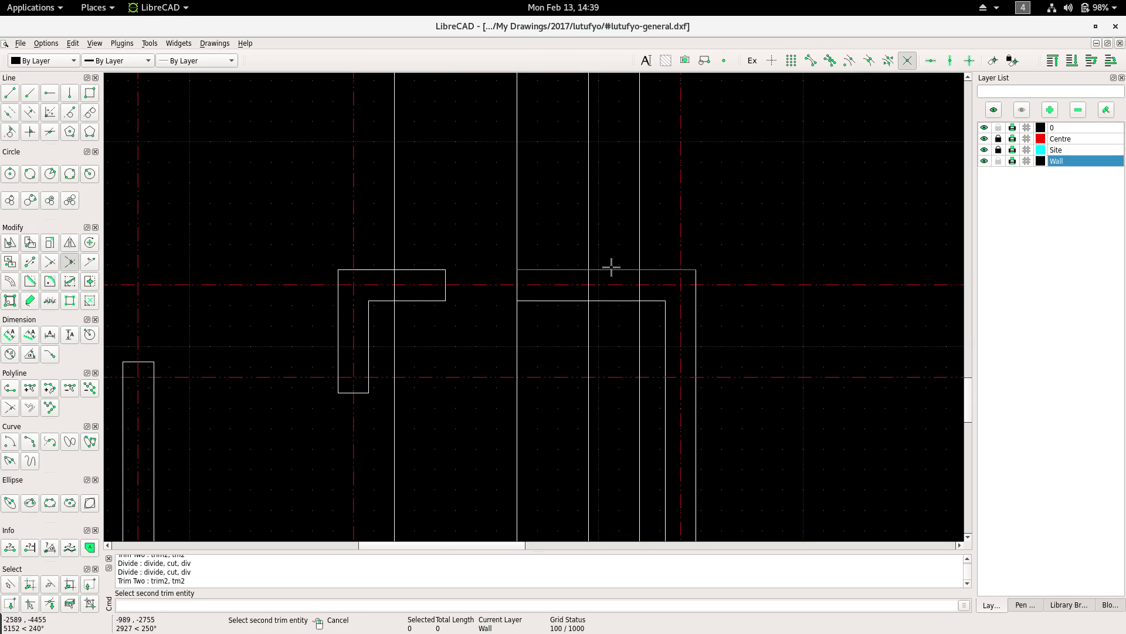
{"action": "left_click", "coordinate": [588, 276]}
{"action": "left_click", "coordinate": [606, 301]}
{"action": "left_click", "coordinate": [590, 296]}
{"action": "left_click", "coordinate": [525, 304]}
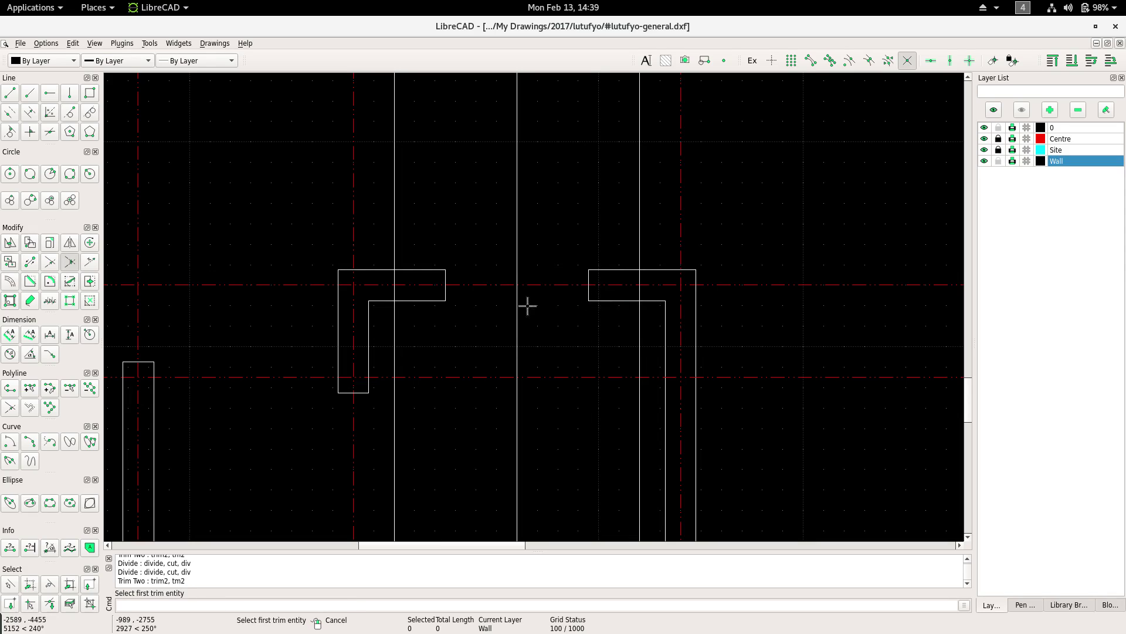
{"action": "scroll", "coordinate": [491, 309], "scroll_direction": "down", "scroll_amount": 2}
{"action": "scroll", "coordinate": [492, 309], "scroll_direction": "down", "scroll_amount": 1}
Split the next U-shaped wall's inner and outer lines where they meet the corridor wall.
{"action": "mouse_move", "coordinate": [503, 276]}
{"action": "middle_mouse_down"}
{"action": "mouse_move", "coordinate": [513, 295]}
{"action": "mouse_move", "coordinate": [515, 226]}
{"action": "middle_mouse_up"}
{"action": "scroll", "coordinate": [520, 246], "scroll_direction": "down", "scroll_amount": 2}
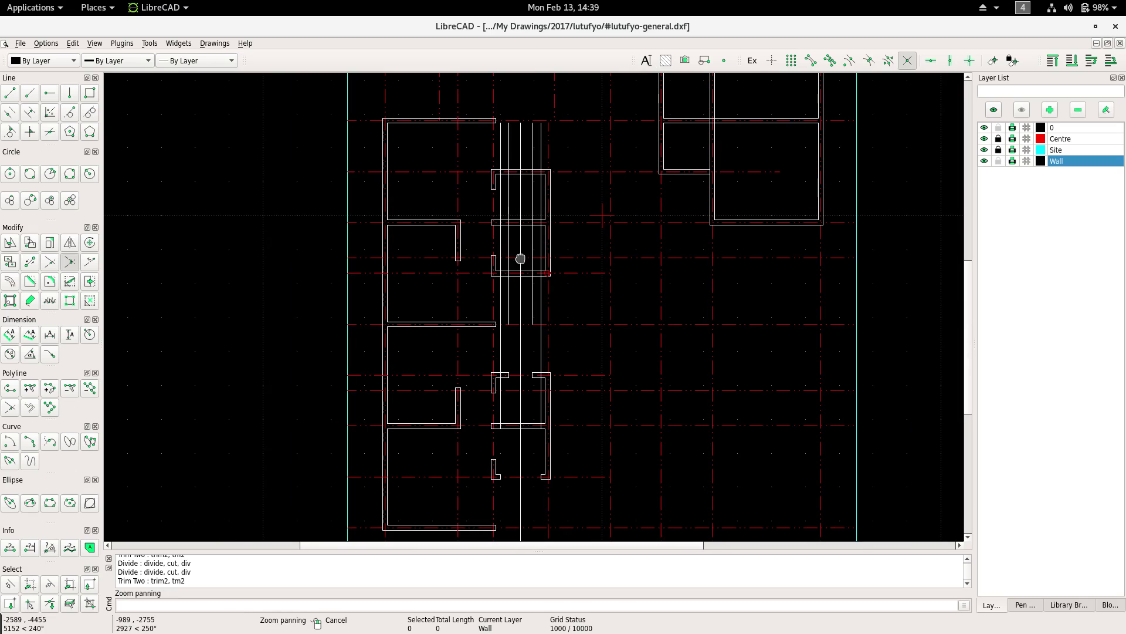
{"action": "scroll", "coordinate": [521, 254], "scroll_direction": "up", "scroll_amount": 2}
{"action": "scroll", "coordinate": [521, 254], "scroll_direction": "up", "scroll_amount": 1}
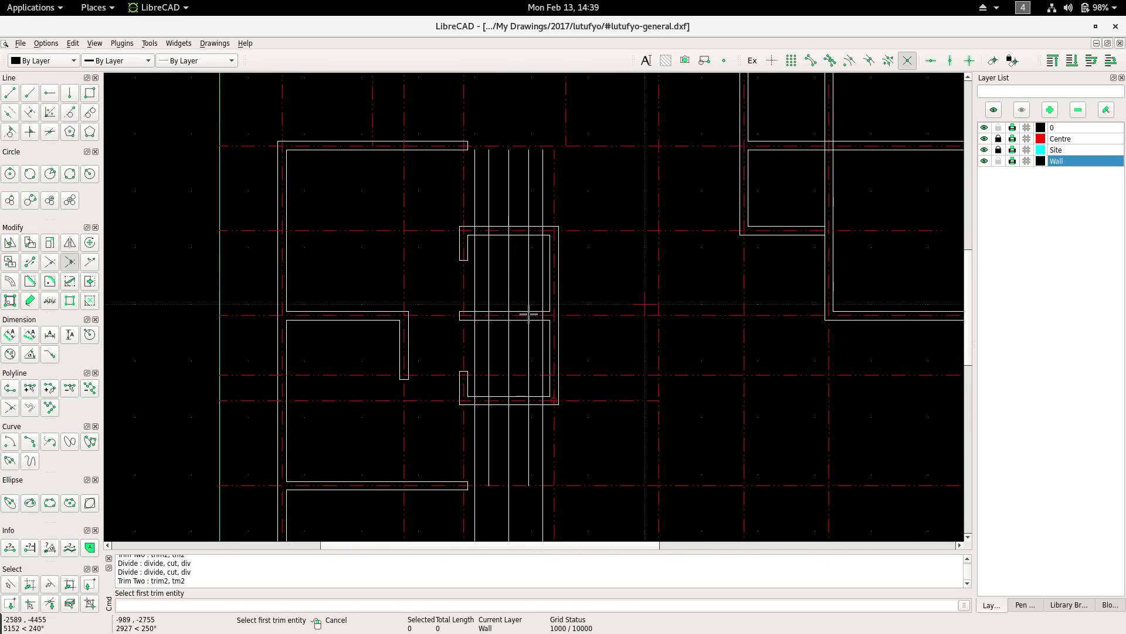
{"action": "scroll", "coordinate": [524, 405], "scroll_direction": "up", "scroll_amount": 3}
{"action": "scroll", "coordinate": [493, 372], "scroll_direction": "up", "scroll_amount": 2}
{"action": "scroll", "coordinate": [499, 369], "scroll_direction": "up", "scroll_amount": 1}
{"action": "right_click", "coordinate": [502, 364]}
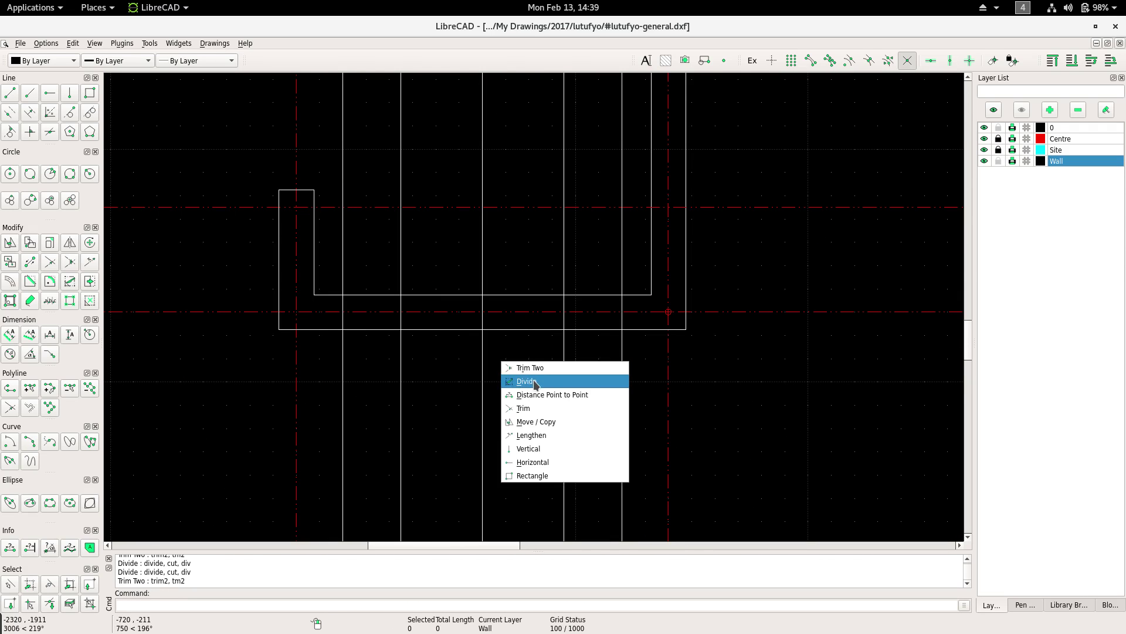
{"action": "left_click", "coordinate": [535, 381]}
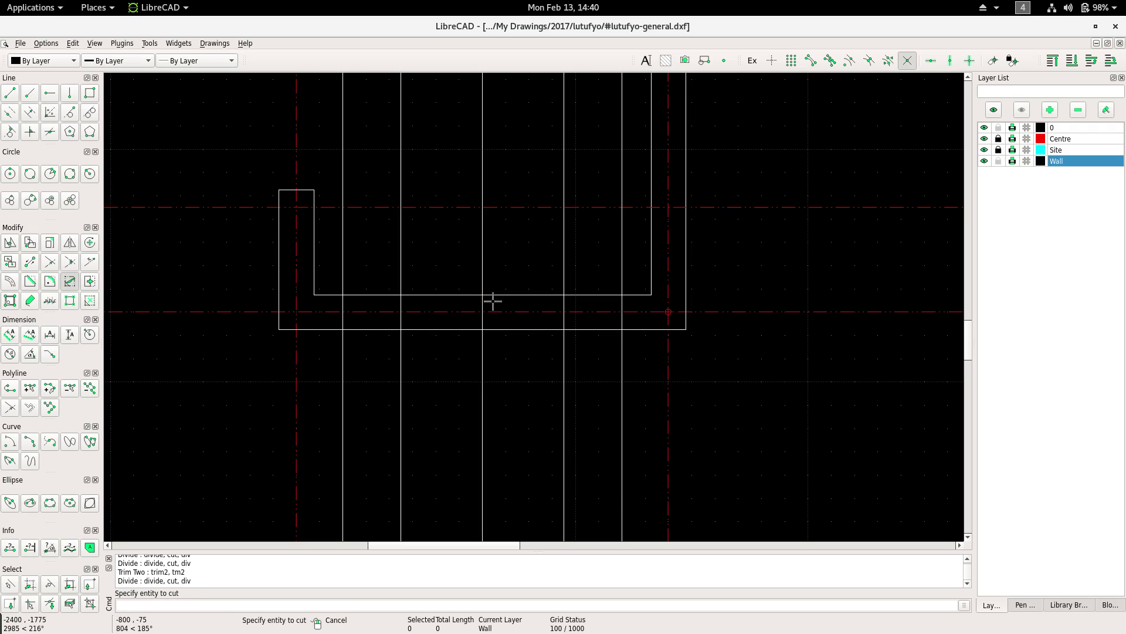
{"action": "scroll", "coordinate": [478, 299], "scroll_direction": "down", "scroll_amount": 3}
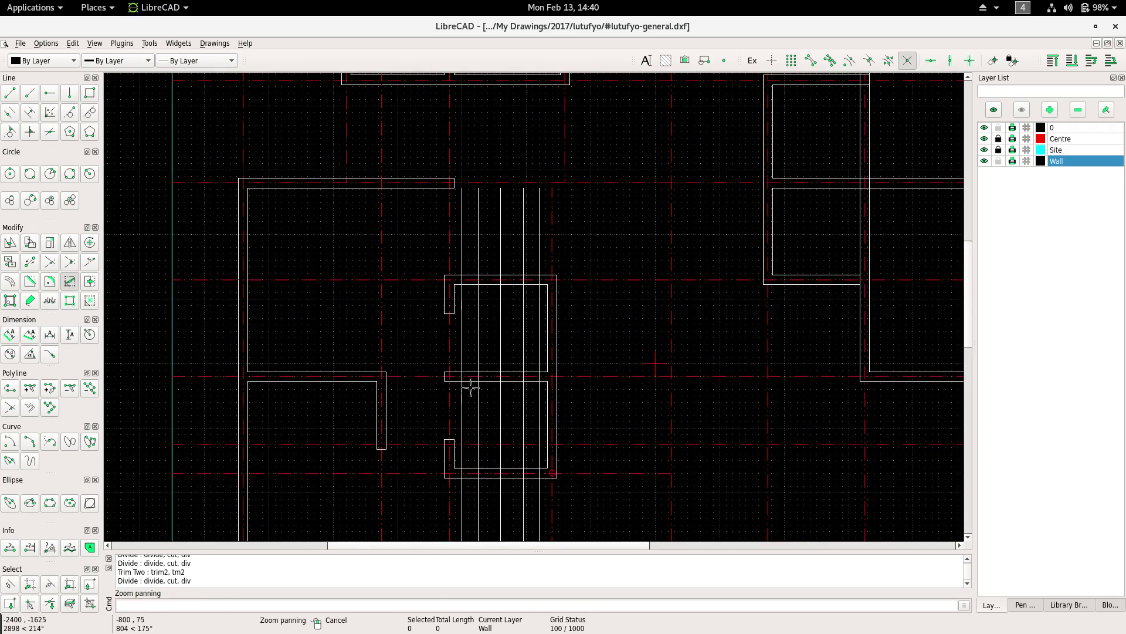
{"action": "scroll", "coordinate": [470, 385], "scroll_direction": "up", "scroll_amount": 2}
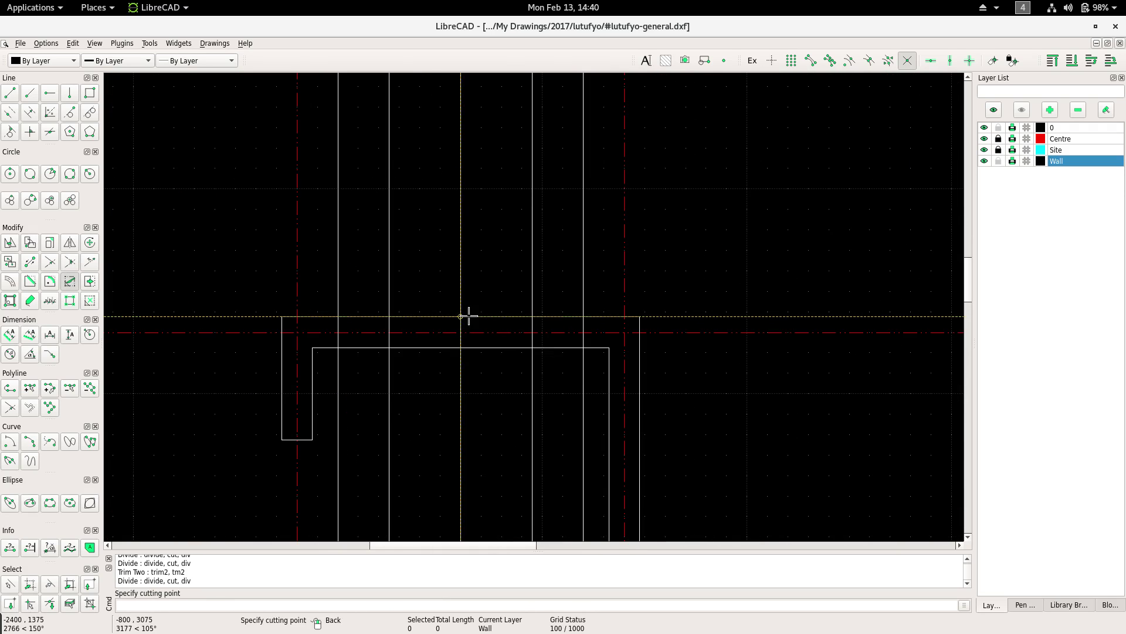
{"action": "left_click", "coordinate": [461, 351]}
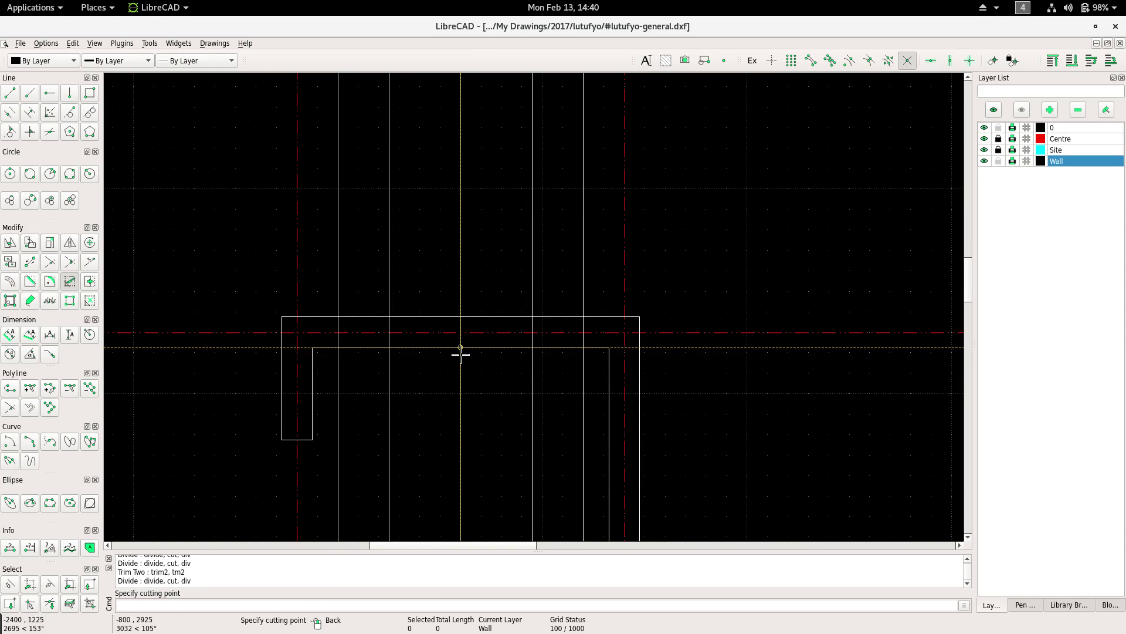
{"action": "left_click", "coordinate": [460, 353]}
{"action": "right_click", "coordinate": [480, 350]}
{"action": "left_click", "coordinate": [496, 362]}
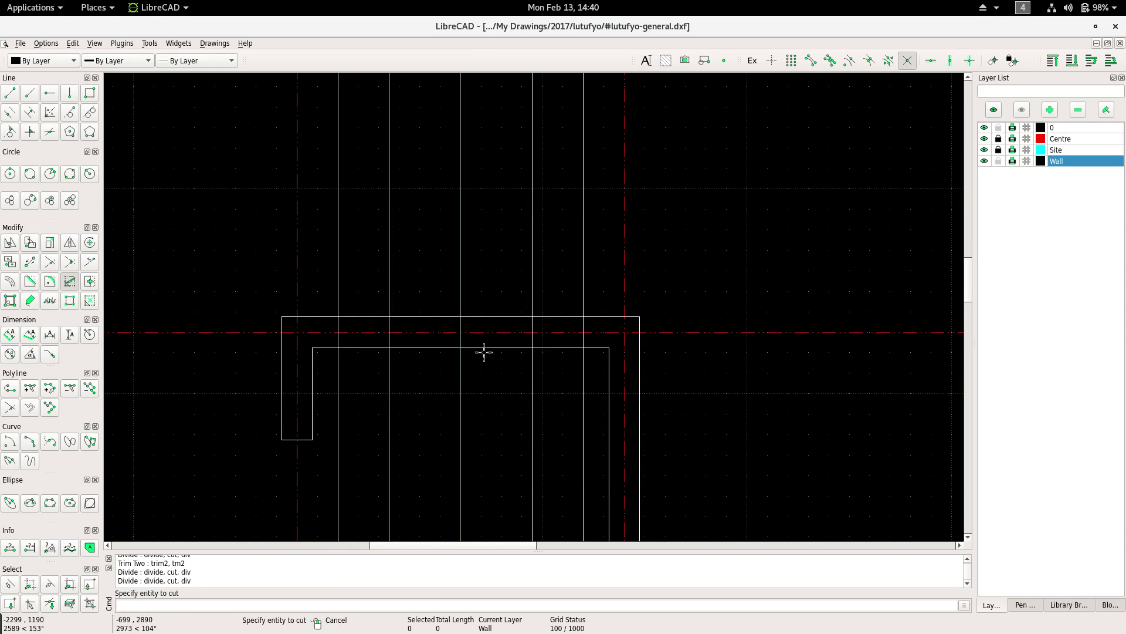
{"action": "left_click", "coordinate": [470, 347]}
Trim the first box's top and inner lines into clean right and left corners.
{"action": "right_click", "coordinate": [480, 262]}
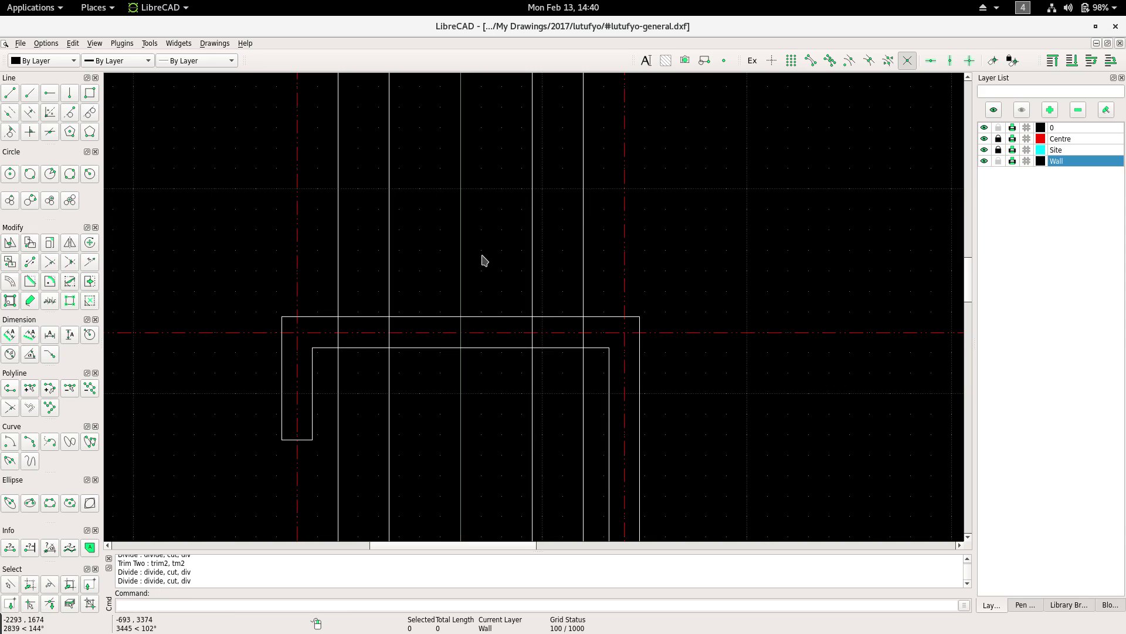
{"action": "left_click", "coordinate": [508, 275]}
{"action": "left_click", "coordinate": [594, 321]}
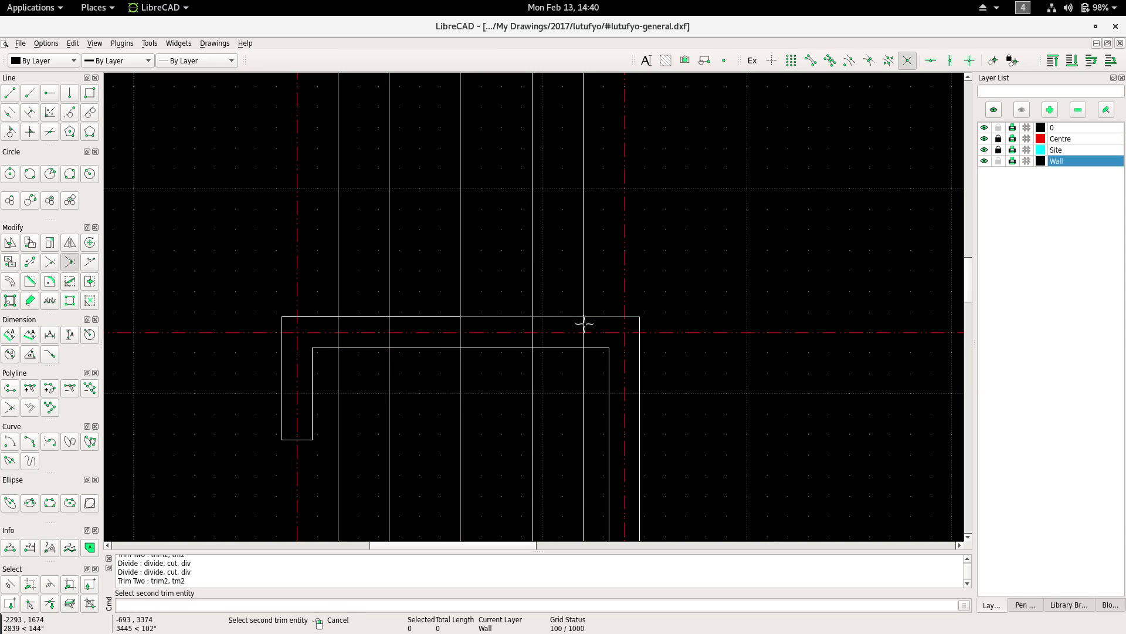
{"action": "left_click", "coordinate": [585, 324]}
{"action": "left_click", "coordinate": [584, 340]}
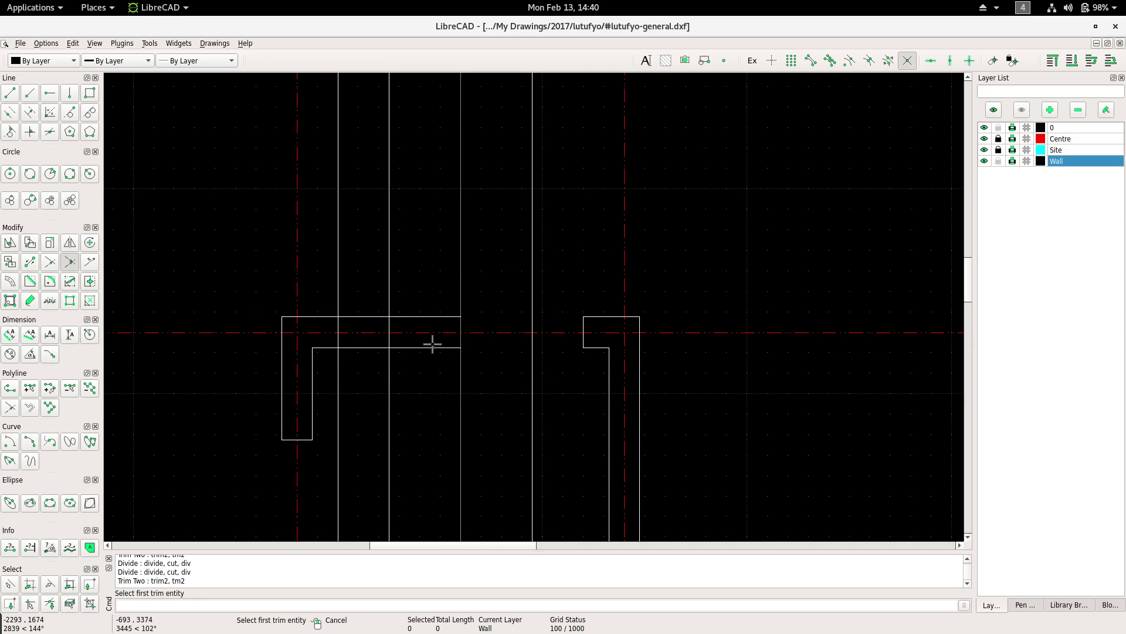
{"action": "left_click", "coordinate": [320, 317]}
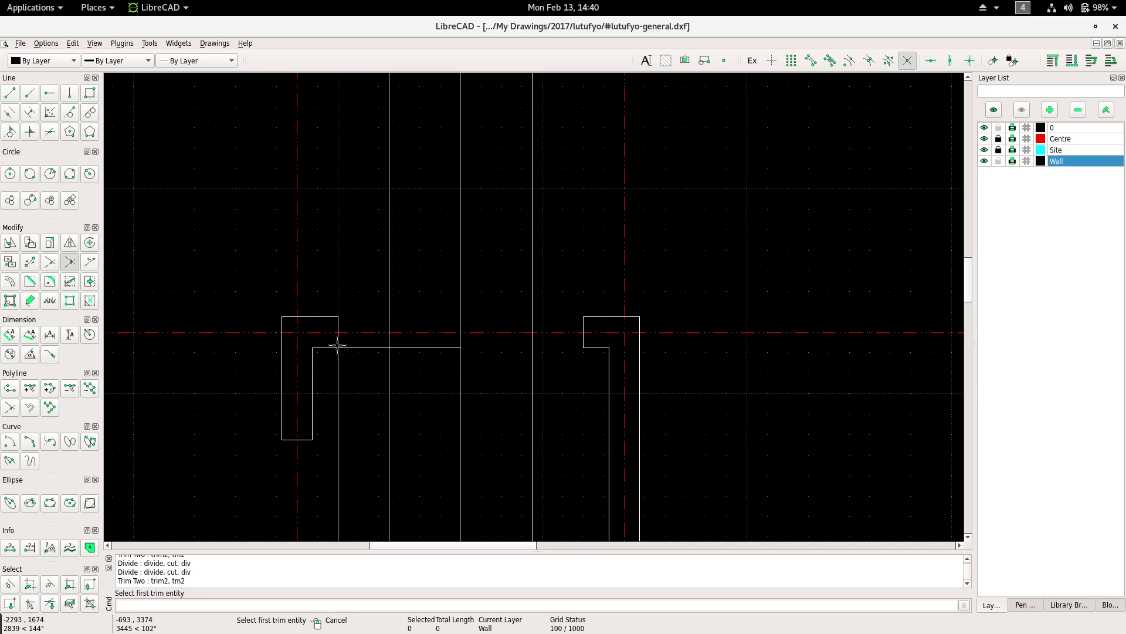
{"action": "left_click", "coordinate": [336, 348]}
Trim the lower box's left and right inner and outer corners into L-shaped junctions.
{"action": "scroll", "coordinate": [407, 304], "scroll_direction": "down", "scroll_amount": 2}
{"action": "scroll", "coordinate": [490, 382], "scroll_direction": "down", "scroll_amount": 3}
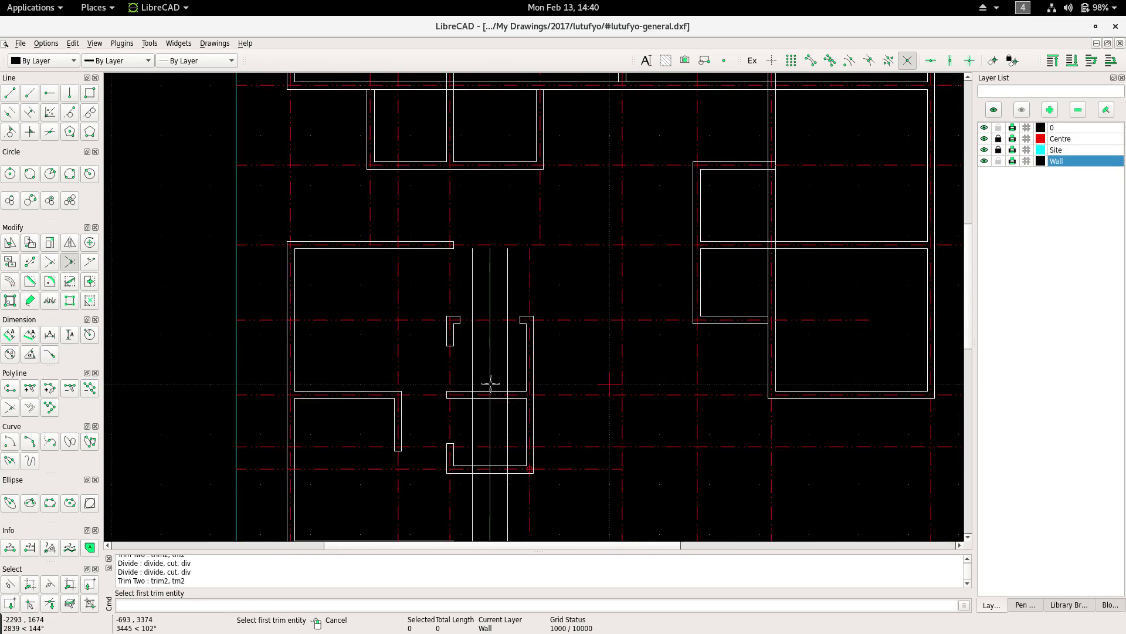
{"action": "scroll", "coordinate": [410, 322], "scroll_direction": "up", "scroll_amount": 3}
{"action": "scroll", "coordinate": [436, 283], "scroll_direction": "up", "scroll_amount": 2}
{"action": "scroll", "coordinate": [436, 283], "scroll_direction": "up", "scroll_amount": 2}
{"action": "left_click", "coordinate": [397, 275]}
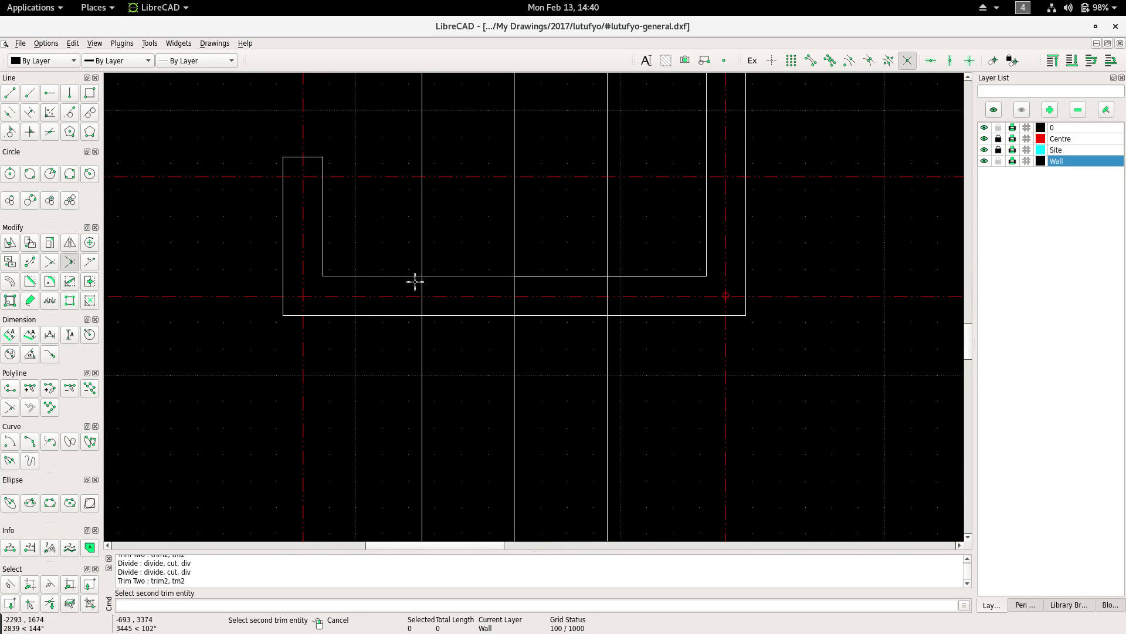
{"action": "left_click", "coordinate": [423, 302]}
{"action": "left_click", "coordinate": [422, 308]}
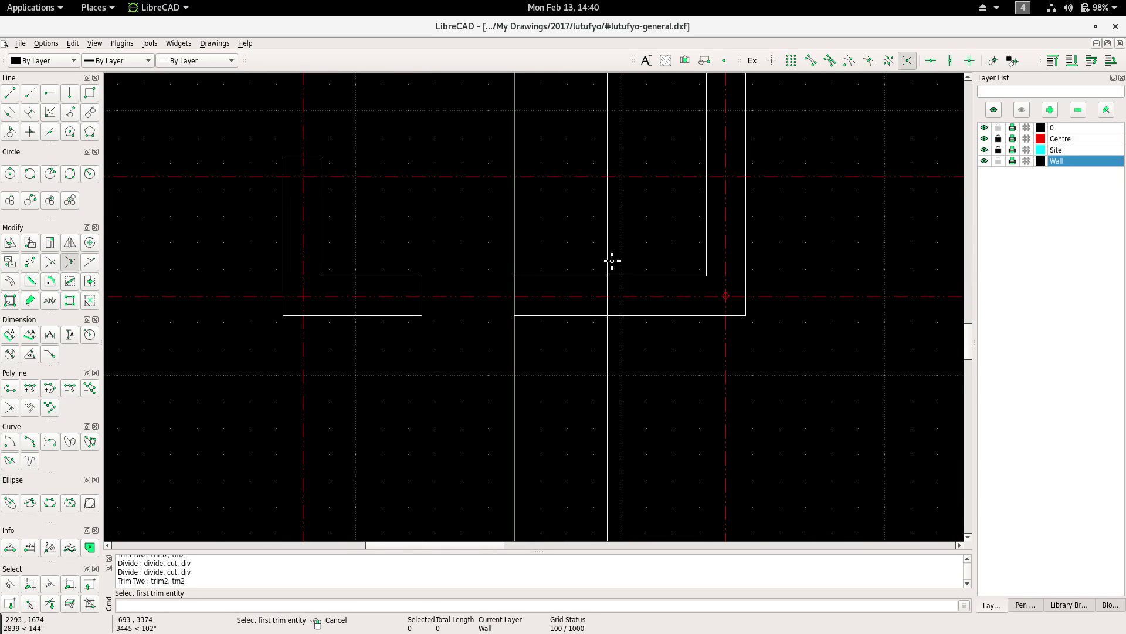
{"action": "left_click", "coordinate": [626, 276]}
{"action": "left_click", "coordinate": [623, 315]}
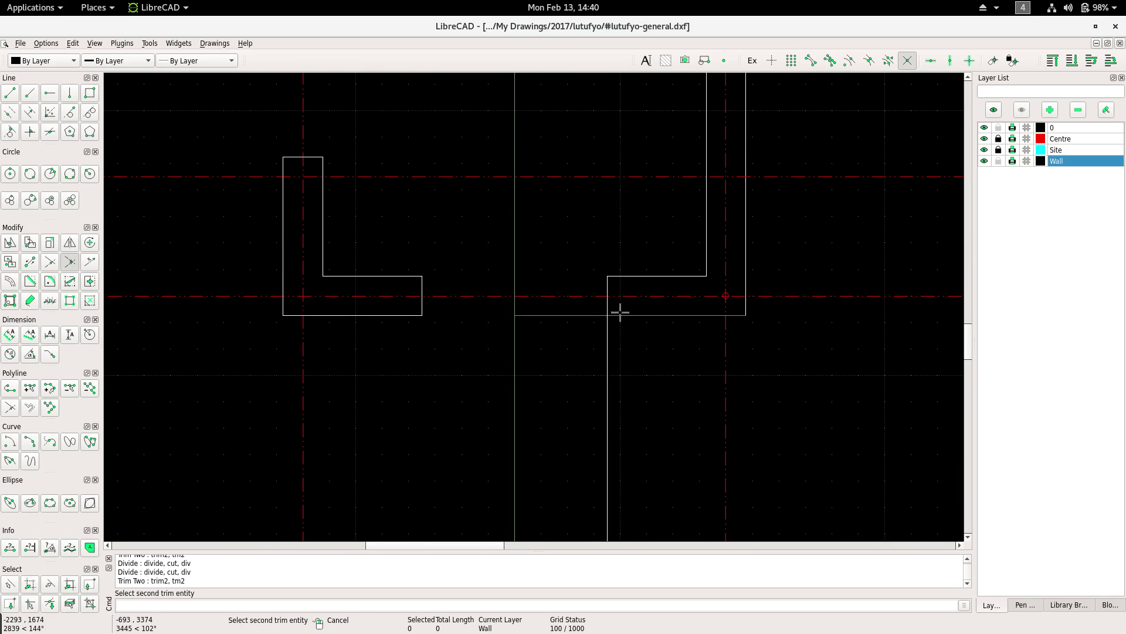
{"action": "scroll", "coordinate": [465, 302], "scroll_direction": "down", "scroll_amount": 2}
{"action": "scroll", "coordinate": [466, 301], "scroll_direction": "down", "scroll_amount": 2}
{"action": "scroll", "coordinate": [468, 302], "scroll_direction": "down", "scroll_amount": 2}
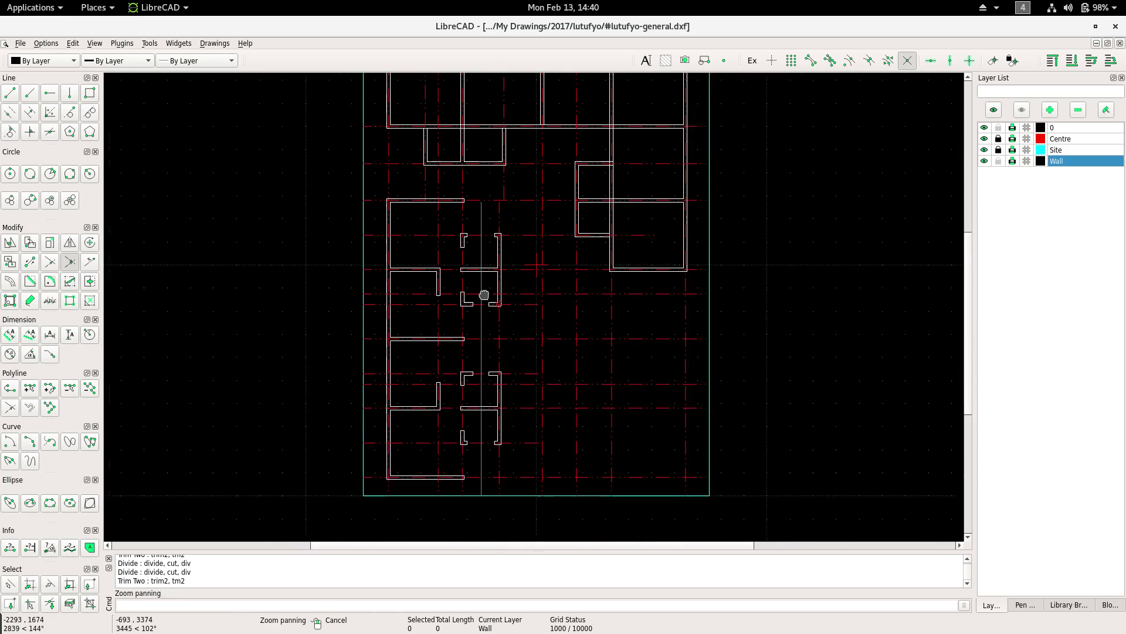
{"action": "scroll", "coordinate": [498, 314], "scroll_direction": "down", "scroll_amount": 1}
{"action": "key", "text": "Escape"}
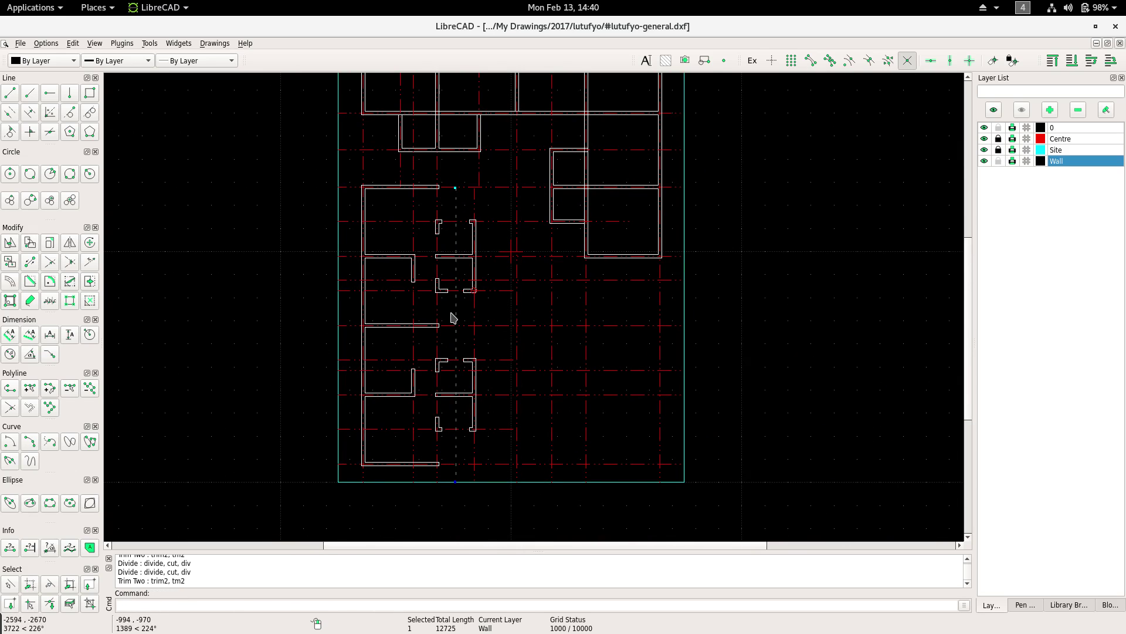
{"action": "scroll", "coordinate": [452, 317], "scroll_direction": "down", "scroll_amount": 1}
{"action": "scroll", "coordinate": [447, 365], "scroll_direction": "down", "scroll_amount": 1}
{"action": "scroll", "coordinate": [463, 334], "scroll_direction": "up", "scroll_amount": 2}
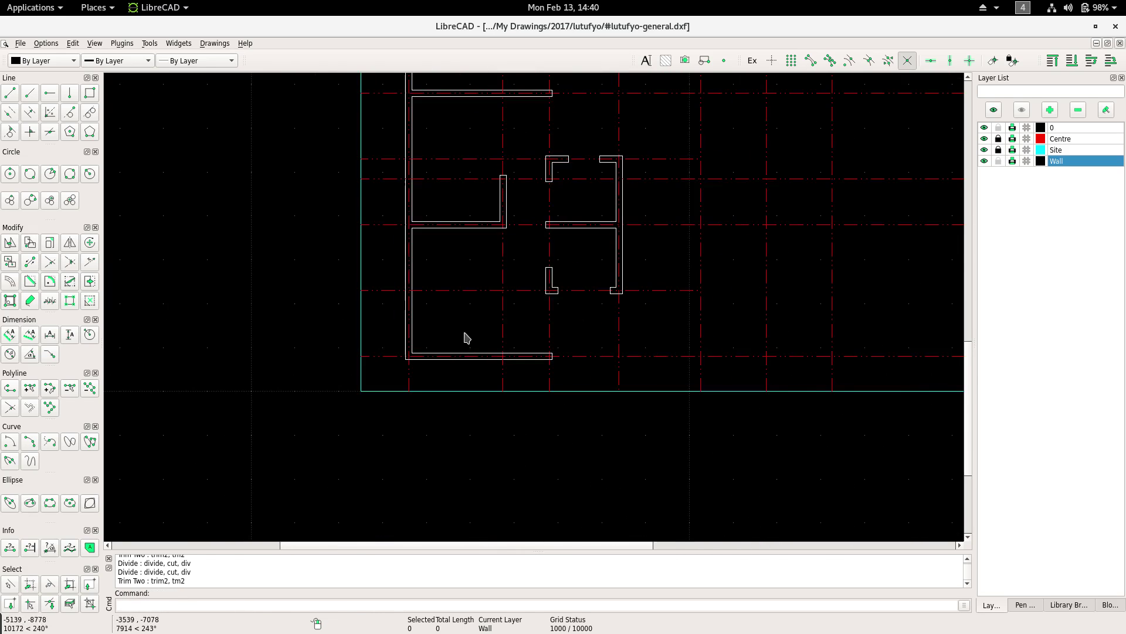
{"action": "middle_click_drag", "start_coordinate": [463, 335], "coordinate": [439, 409]}
{"action": "scroll", "coordinate": [439, 409], "scroll_direction": "down", "scroll_amount": 2}
{"action": "middle_click_drag", "start_coordinate": [447, 329], "coordinate": [453, 465]}
{"action": "scroll", "coordinate": [466, 332], "scroll_direction": "down", "scroll_amount": 2}
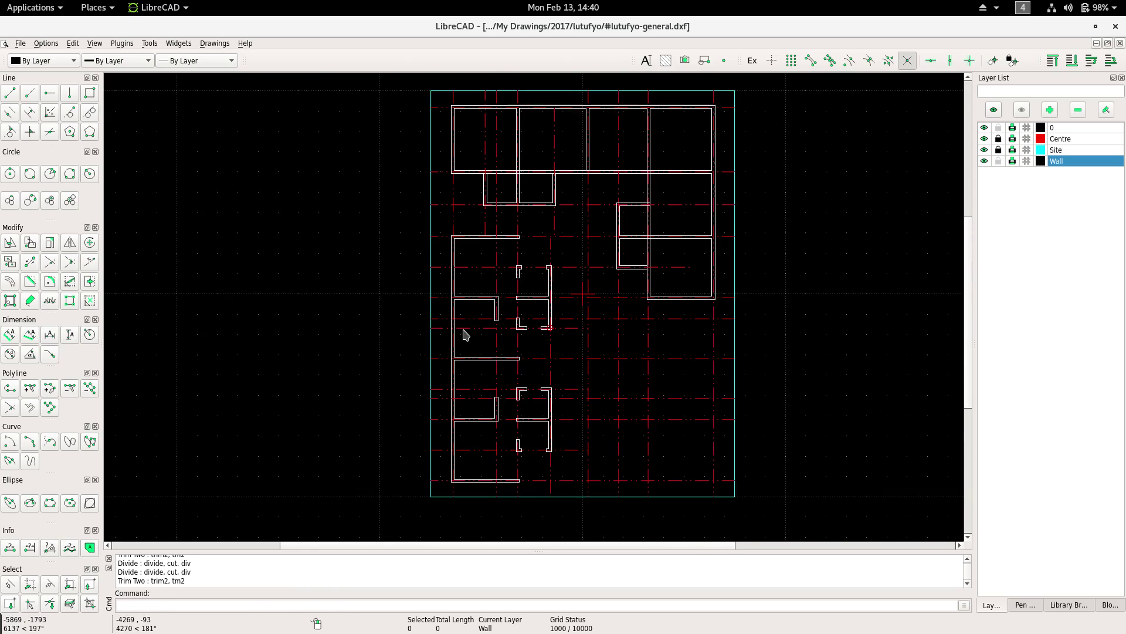
{"action": "mouse_move", "coordinate": [465, 332]}
{"action": "middle_mouse_down"}
{"action": "mouse_move", "coordinate": [460, 346]}
{"action": "mouse_move", "coordinate": [420, 345]}
{"action": "mouse_move", "coordinate": [423, 306]}
{"action": "mouse_move", "coordinate": [411, 319]}
{"action": "middle_mouse_up"}
{"action": "scroll", "coordinate": [422, 307], "scroll_direction": "up", "scroll_amount": 2}
{"action": "mouse_move", "coordinate": [423, 227]}
{"action": "middle_mouse_down"}
{"action": "mouse_move", "coordinate": [430, 345]}
{"action": "mouse_move", "coordinate": [439, 221]}
{"action": "middle_mouse_up"}
{"action": "scroll", "coordinate": [445, 290], "scroll_direction": "down", "scroll_amount": 1}
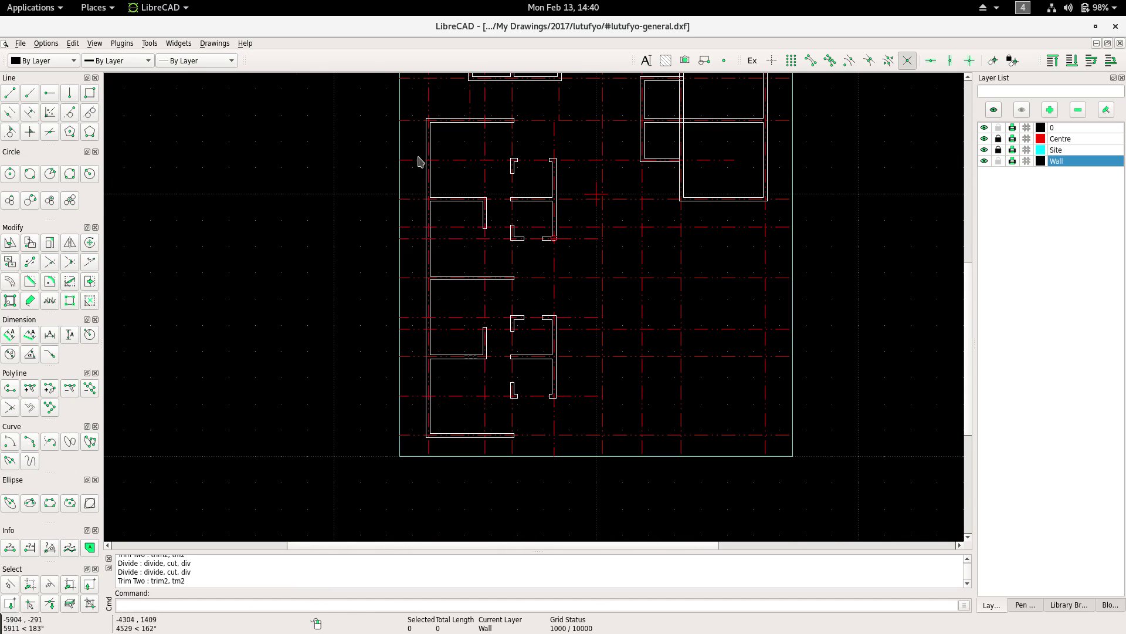
{"action": "scroll", "coordinate": [420, 155], "scroll_direction": "up", "scroll_amount": 2}
{"action": "mouse_move", "coordinate": [428, 168]}
{"action": "middle_mouse_down"}
{"action": "mouse_move", "coordinate": [390, 215]}
{"action": "mouse_move", "coordinate": [372, 188]}
{"action": "middle_mouse_up"}
{"action": "scroll", "coordinate": [395, 223], "scroll_direction": "up", "scroll_amount": 1}
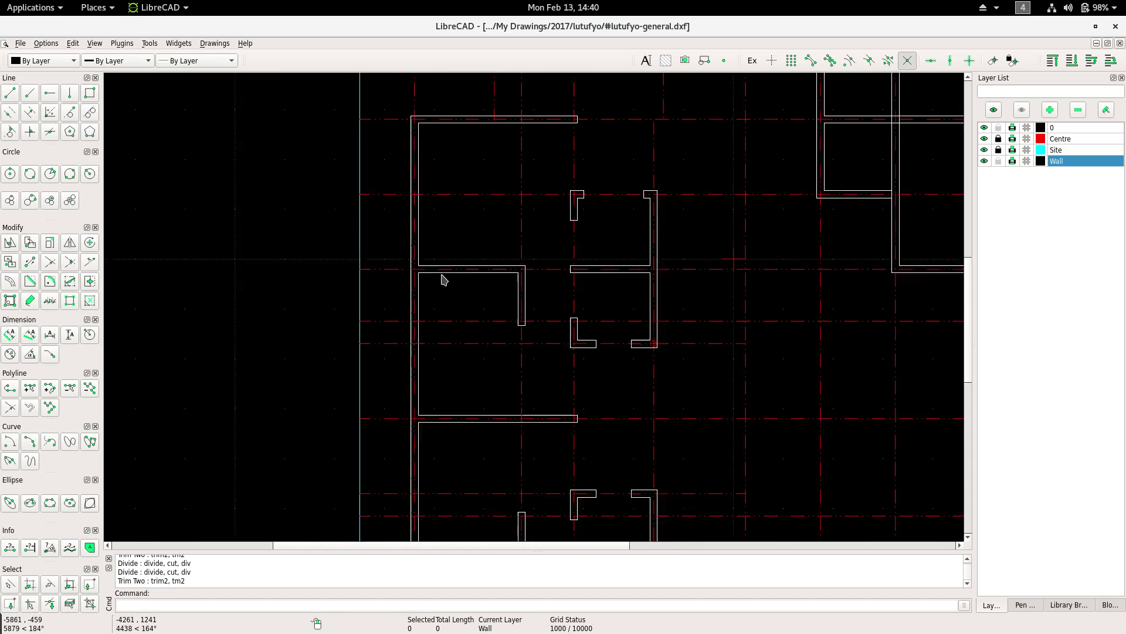
{"action": "scroll", "coordinate": [443, 280], "scroll_direction": "down", "scroll_amount": 2}
{"action": "middle_click_drag", "start_coordinate": [442, 280], "coordinate": [422, 227]}
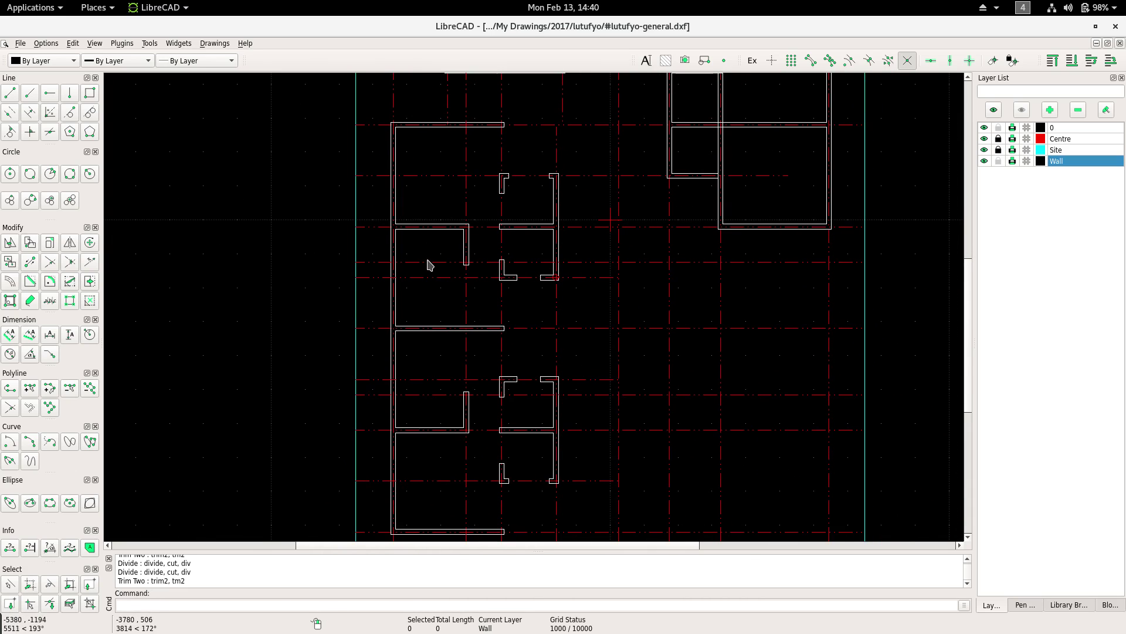
{"action": "left_click", "coordinate": [1053, 141]}
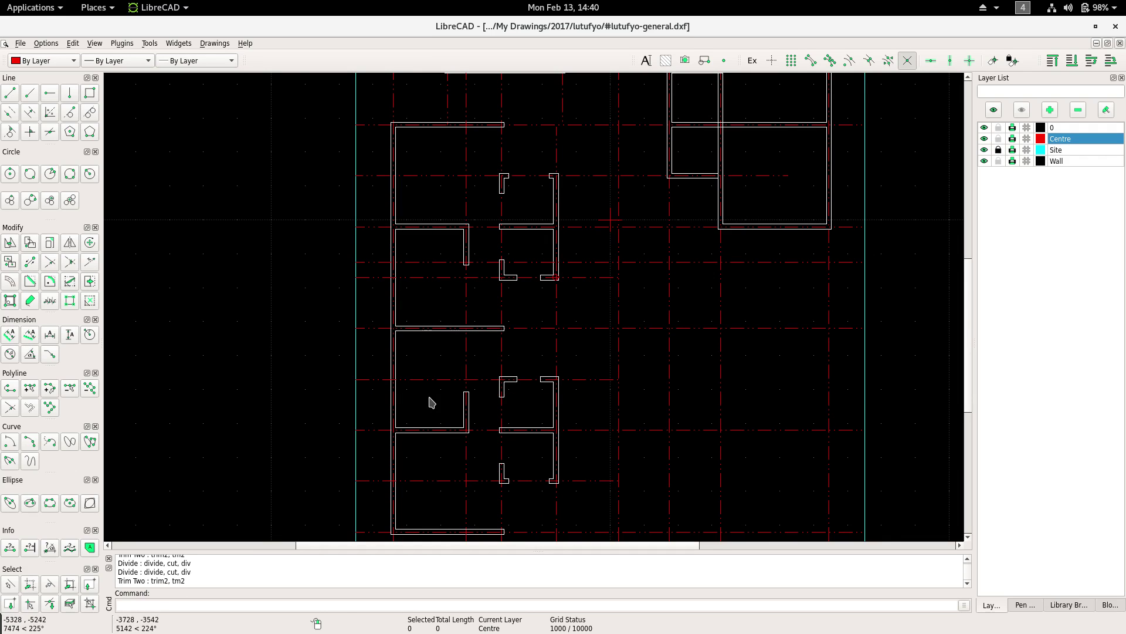
{"action": "scroll", "coordinate": [429, 406], "scroll_direction": "down", "scroll_amount": 1}
{"action": "middle_click_drag", "start_coordinate": [428, 411], "coordinate": [422, 352]}
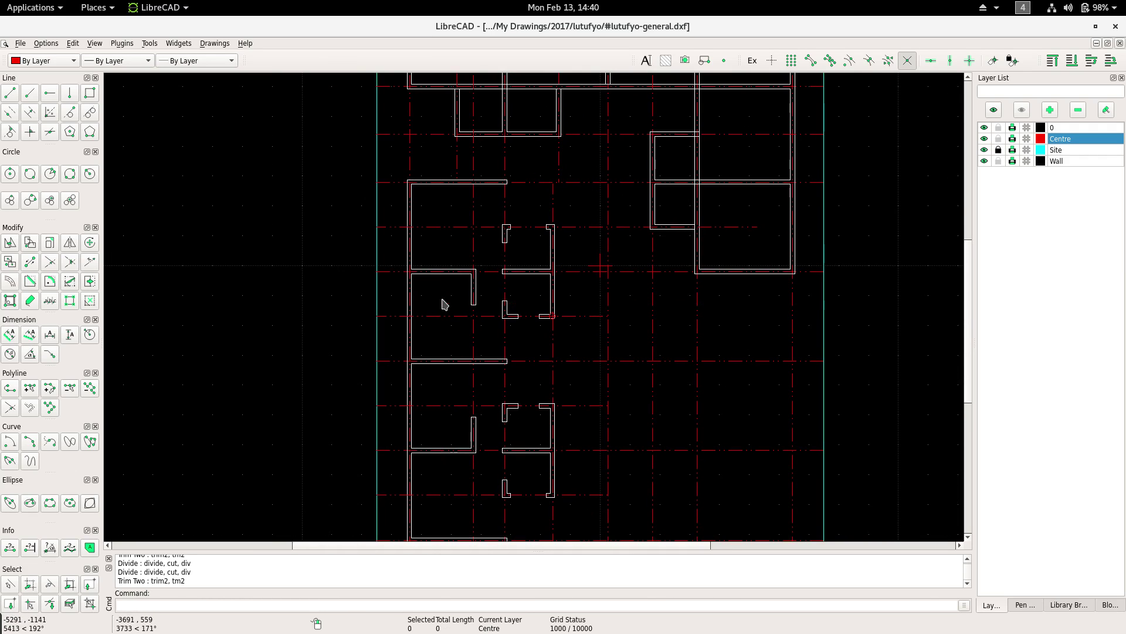
{"action": "scroll", "coordinate": [430, 352], "scroll_direction": "up", "scroll_amount": 2}
{"action": "scroll", "coordinate": [430, 340], "scroll_direction": "up", "scroll_amount": 1}
Zoom in on the left-hand rooms and make Wall the current layer.
{"action": "scroll", "coordinate": [437, 311], "scroll_direction": "up", "scroll_amount": 1}
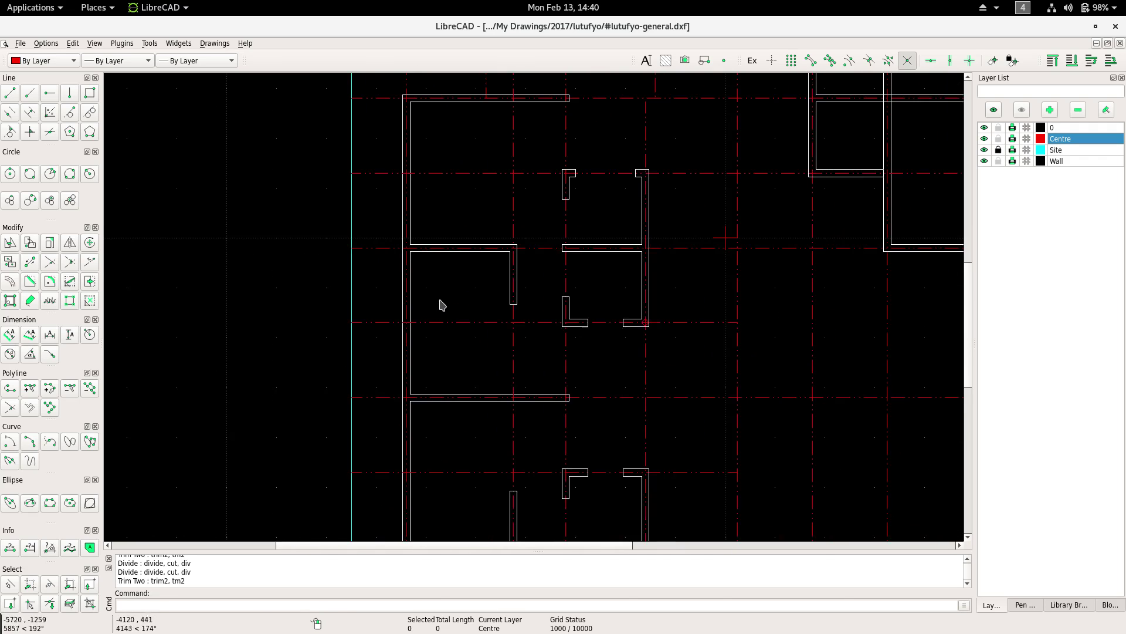
{"action": "middle_click_drag", "start_coordinate": [442, 304], "coordinate": [425, 350]}
{"action": "scroll", "coordinate": [425, 349], "scroll_direction": "up", "scroll_amount": 1}
{"action": "scroll", "coordinate": [425, 334], "scroll_direction": "up", "scroll_amount": 1}
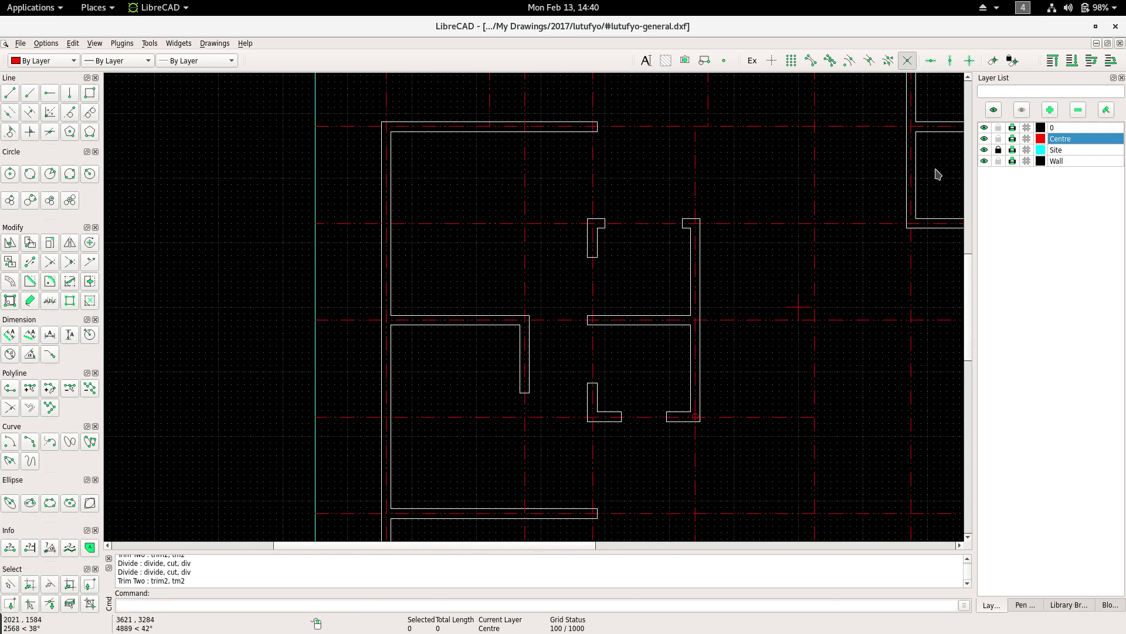
{"action": "left_click", "coordinate": [1071, 162]}
{"action": "middle_click_drag", "start_coordinate": [421, 221], "coordinate": [431, 266]}
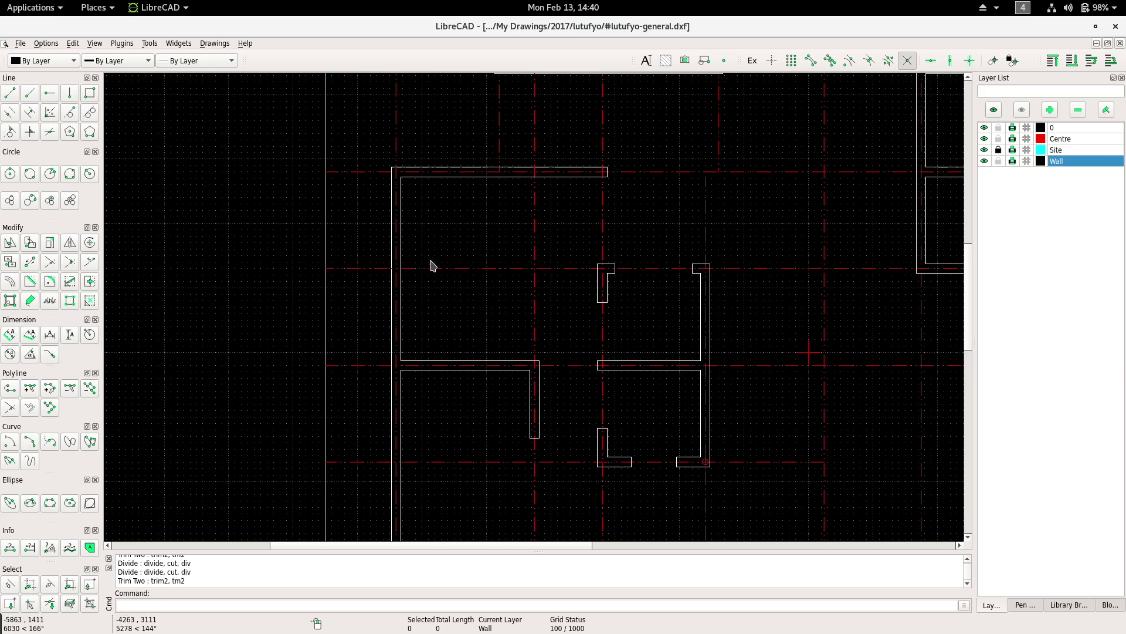
Offset the red centre line by 900 to create a new horizontal wall line.
{"action": "right_click", "coordinate": [424, 227]}
{"action": "left_click", "coordinate": [428, 232]}
{"action": "right_click", "coordinate": [425, 240]}
{"action": "key", "text": "Return"}
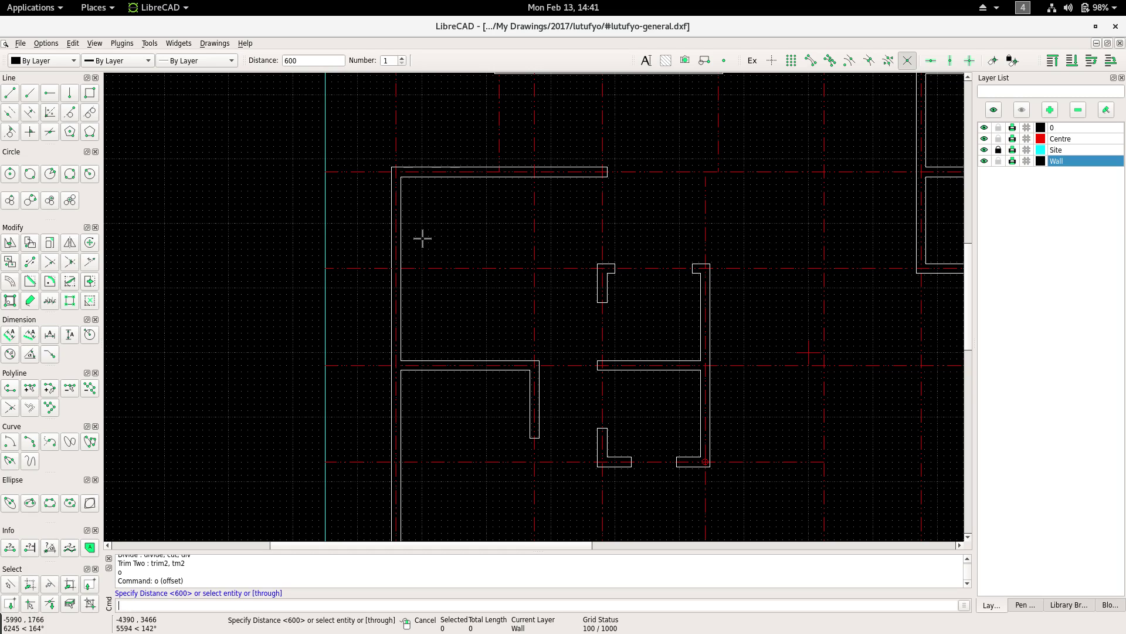
{"action": "type", "text": "900"}
{"action": "key", "text": "Return"}
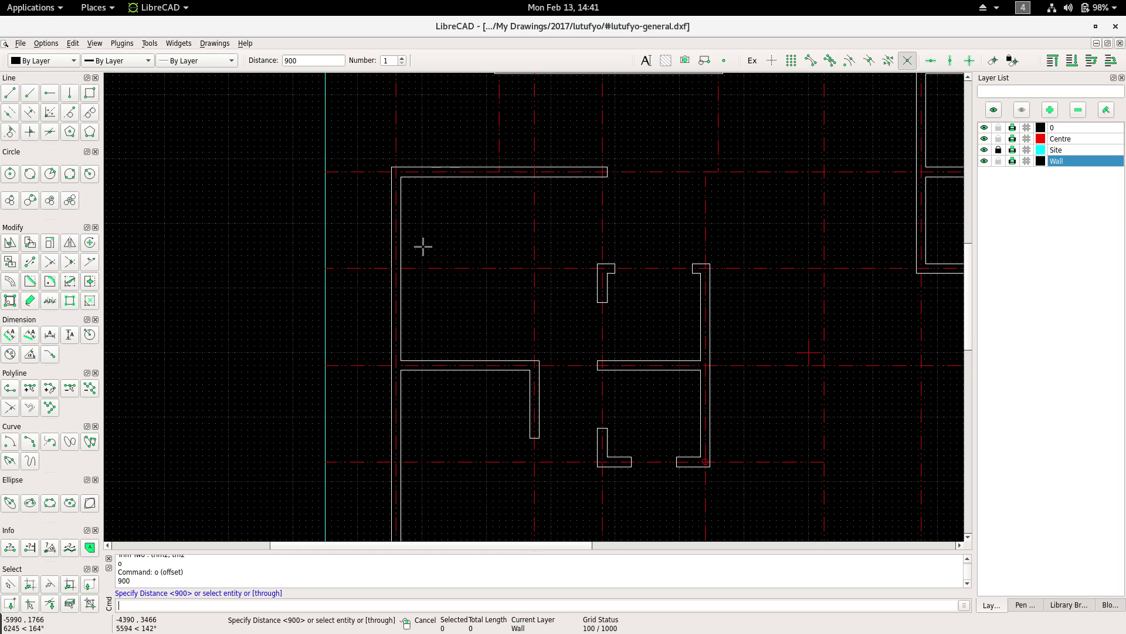
{"action": "left_click", "coordinate": [434, 261]}
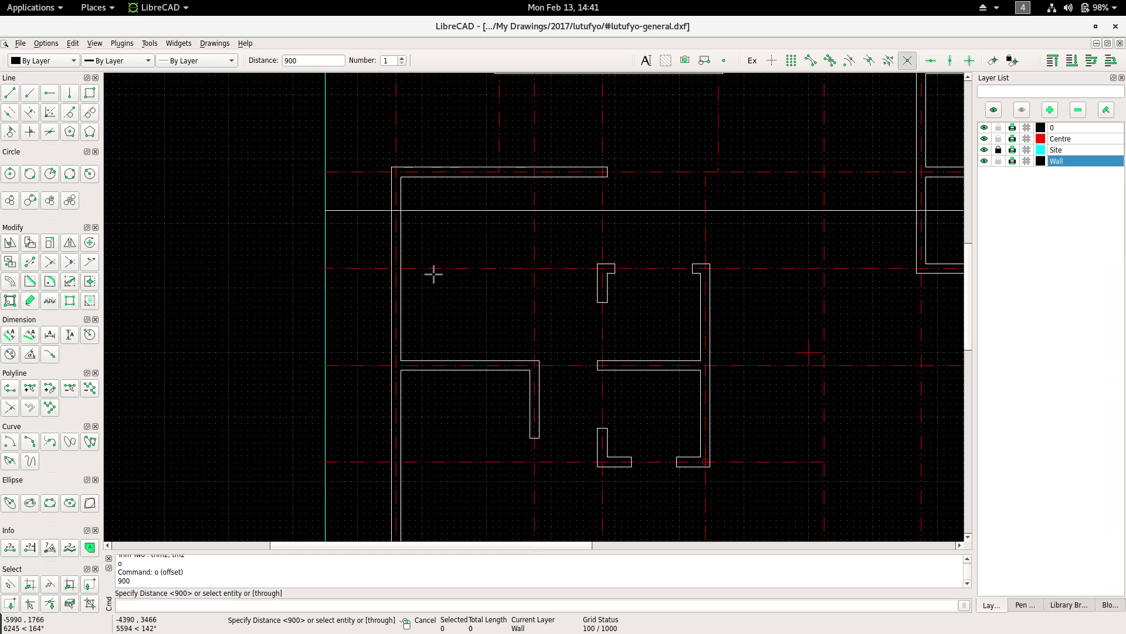
{"action": "scroll", "coordinate": [432, 268], "scroll_direction": "down", "scroll_amount": 2}
{"action": "mouse_move", "coordinate": [397, 268]}
{"action": "middle_mouse_down"}
{"action": "mouse_move", "coordinate": [348, 225]}
{"action": "mouse_move", "coordinate": [375, 252]}
{"action": "mouse_move", "coordinate": [359, 201]}
{"action": "middle_mouse_up"}
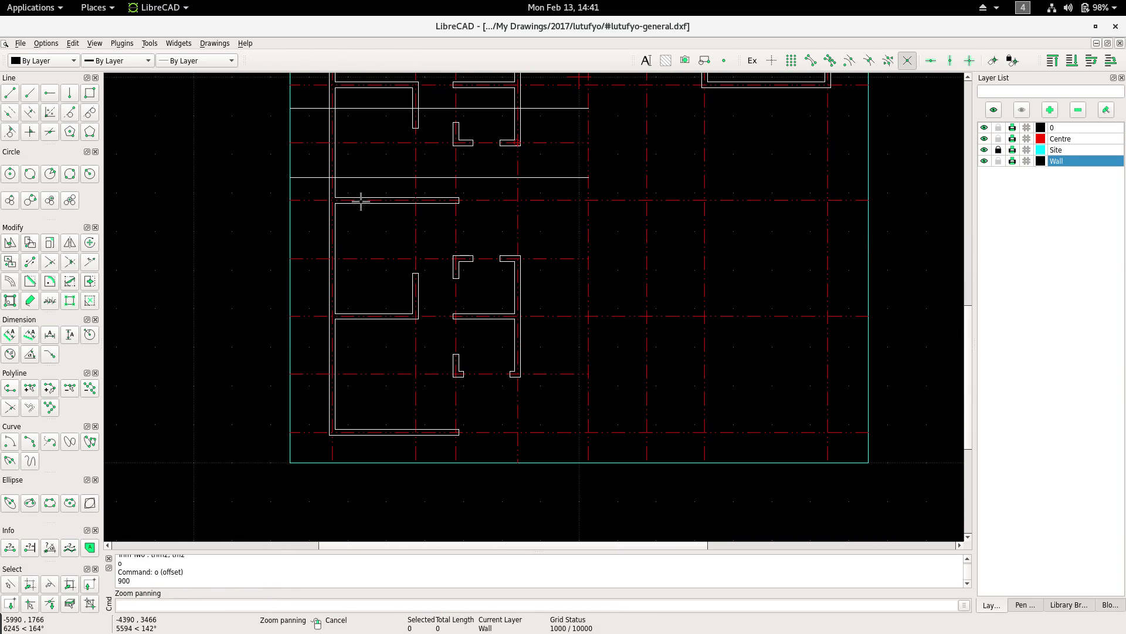
{"action": "mouse_move", "coordinate": [365, 267]}
{"action": "middle_mouse_down"}
{"action": "mouse_move", "coordinate": [369, 292]}
{"action": "mouse_move", "coordinate": [364, 181]}
{"action": "middle_mouse_up"}
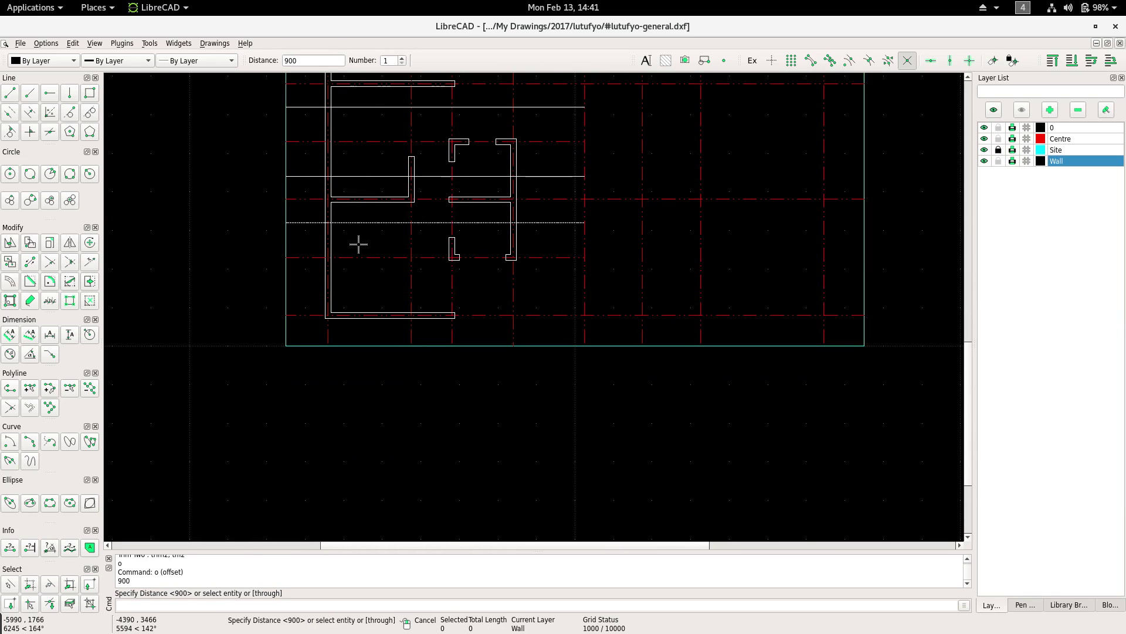
{"action": "right_click", "coordinate": [346, 270]}
{"action": "scroll", "coordinate": [375, 281], "scroll_direction": "up", "scroll_amount": 4}
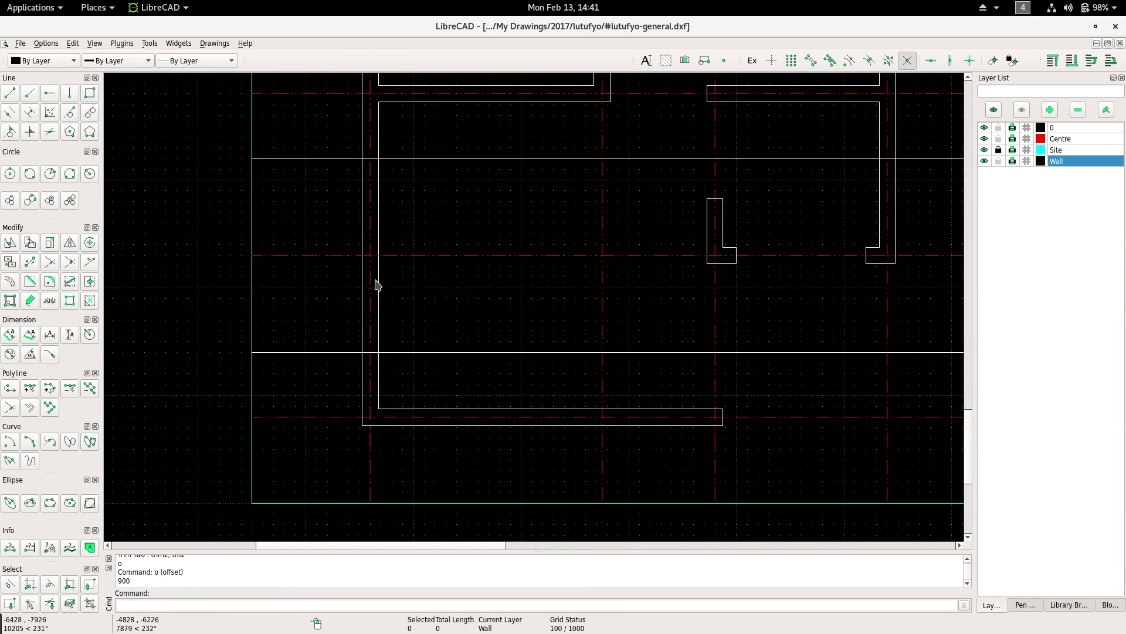
{"action": "scroll", "coordinate": [405, 211], "scroll_direction": "up", "scroll_amount": 2}
Divide the first 900 offset line where it crosses the left outer wall.
{"action": "right_click", "coordinate": [417, 174]}
{"action": "left_click", "coordinate": [442, 193]}
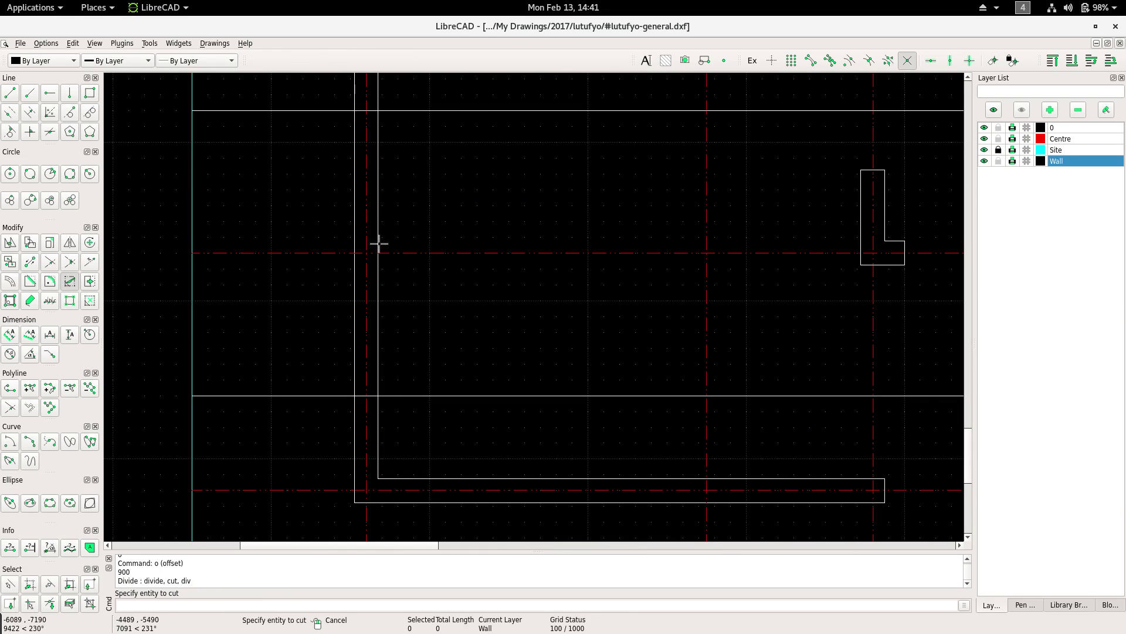
{"action": "scroll", "coordinate": [321, 264], "scroll_direction": "down", "scroll_amount": 2}
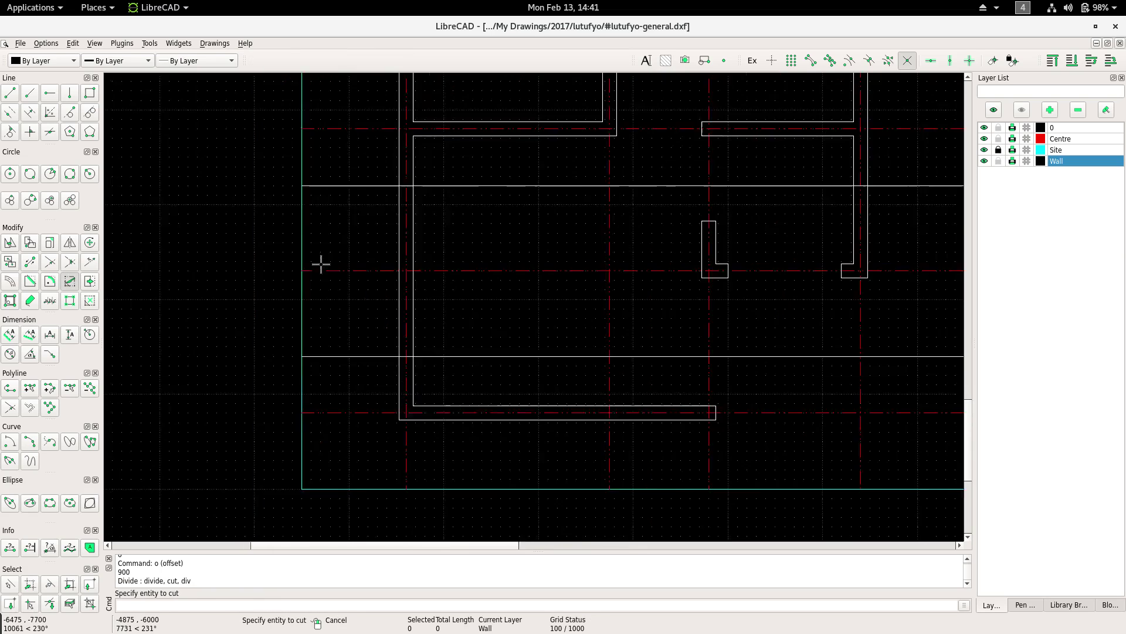
{"action": "scroll", "coordinate": [359, 163], "scroll_direction": "down", "scroll_amount": 2}
{"action": "scroll", "coordinate": [414, 258], "scroll_direction": "up", "scroll_amount": 2}
{"action": "left_click", "coordinate": [414, 258]}
{"action": "scroll", "coordinate": [443, 229], "scroll_direction": "up", "scroll_amount": 2}
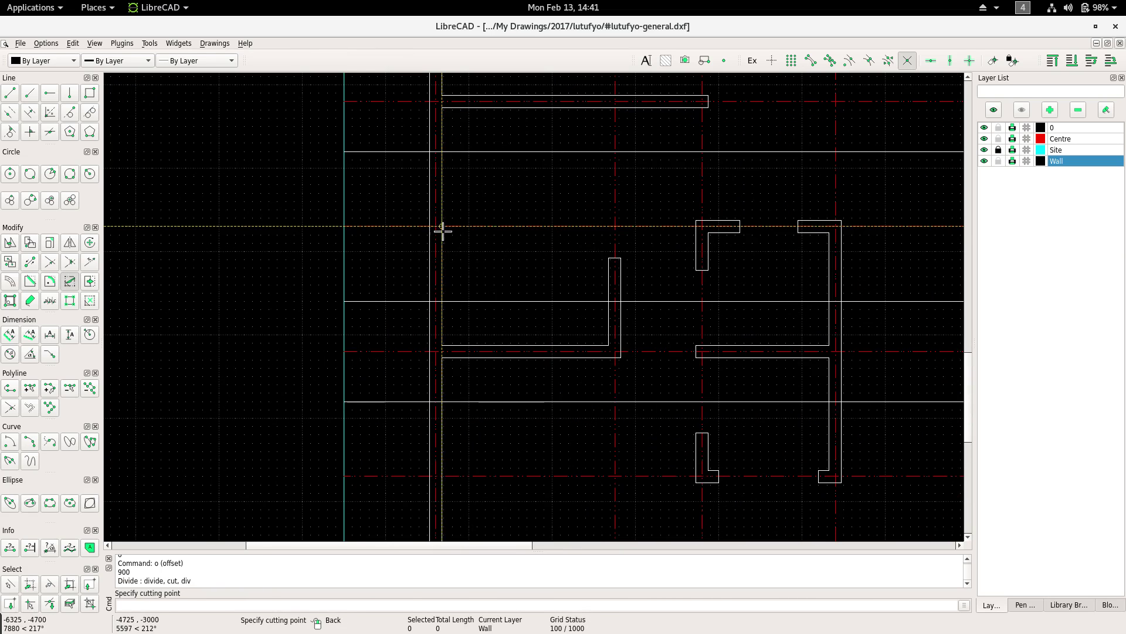
{"action": "left_click", "coordinate": [438, 229]}
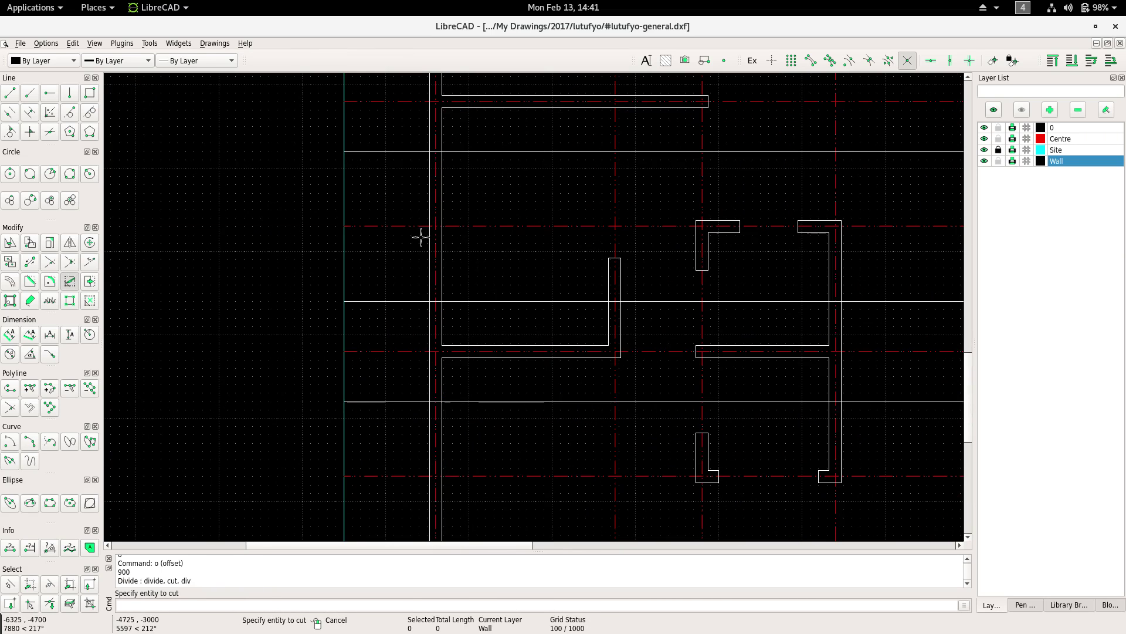
Divide a second horizontal offset line at the left wall, then view the lower walls.
{"action": "left_click", "coordinate": [384, 168]}
{"action": "scroll", "coordinate": [364, 235], "scroll_direction": "up", "scroll_amount": 1}
{"action": "left_click", "coordinate": [345, 301]}
{"action": "scroll", "coordinate": [347, 221], "scroll_direction": "down", "scroll_amount": 1}
{"action": "middle_click_drag", "start_coordinate": [346, 220], "coordinate": [351, 262]}
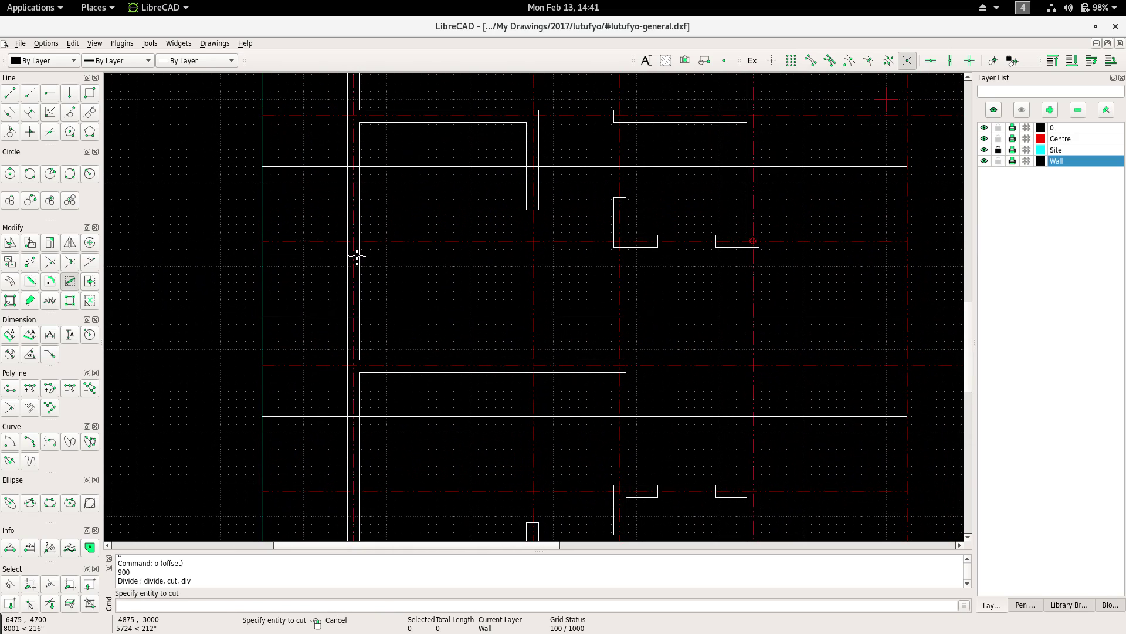
{"action": "scroll", "coordinate": [294, 236], "scroll_direction": "down", "scroll_amount": 2}
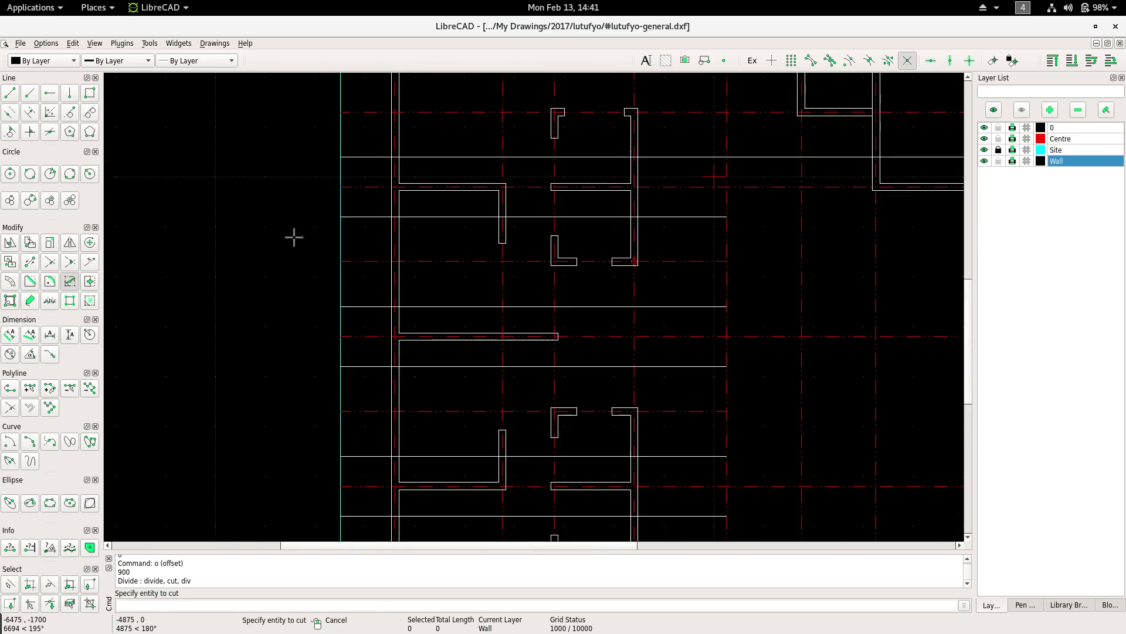
{"action": "scroll", "coordinate": [282, 244], "scroll_direction": "up", "scroll_amount": 1}
{"action": "scroll", "coordinate": [334, 270], "scroll_direction": "up", "scroll_amount": 1}
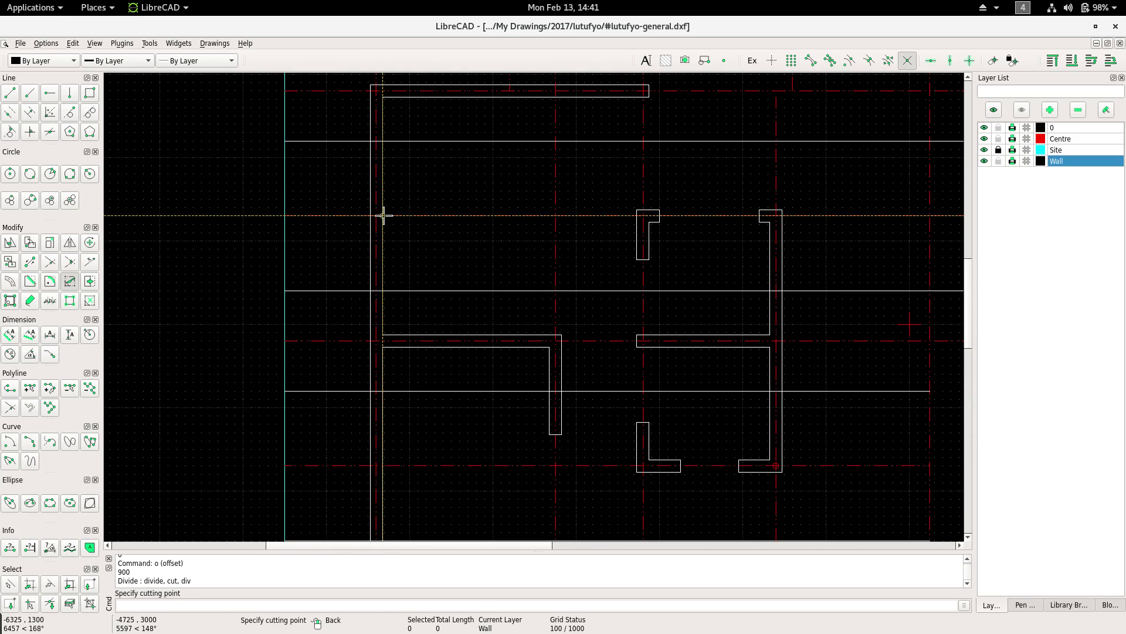
Trim the 900 offset lines and left vertical wall into two clean corners.
{"action": "right_click", "coordinate": [335, 158]}
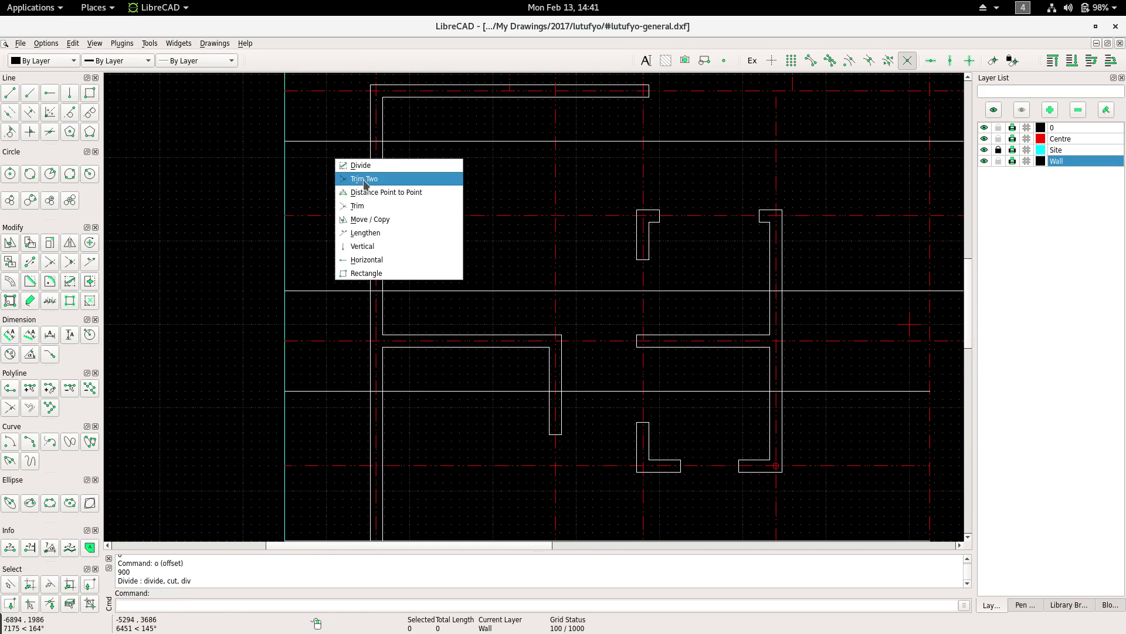
{"action": "left_click", "coordinate": [364, 176]}
{"action": "scroll", "coordinate": [367, 135], "scroll_direction": "up", "scroll_amount": 4}
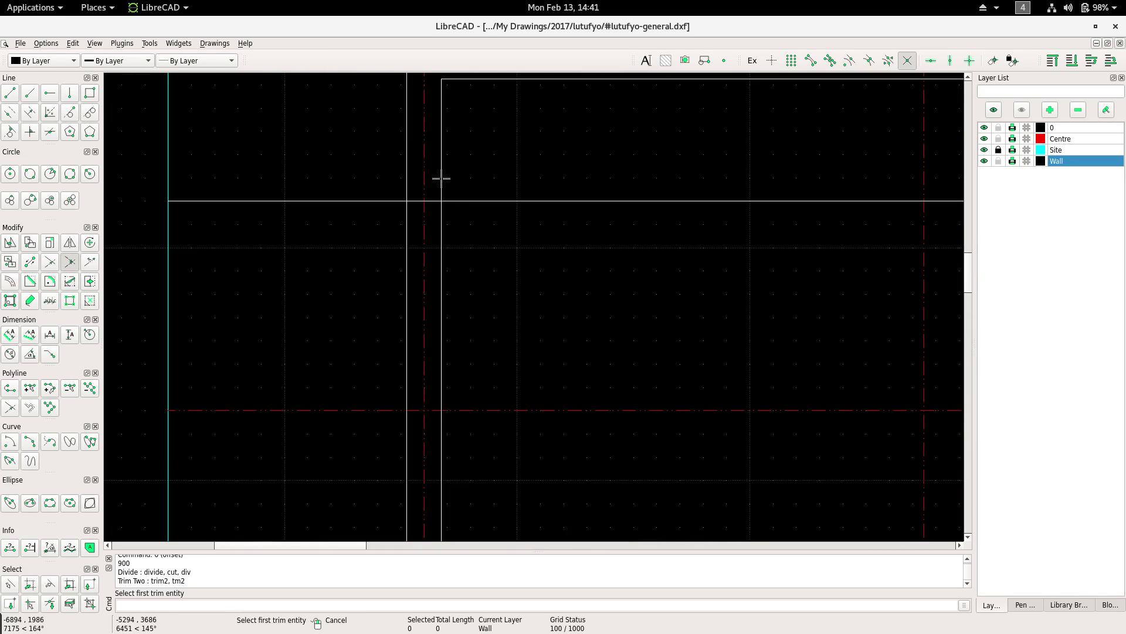
{"action": "left_click", "coordinate": [441, 178]}
{"action": "left_click", "coordinate": [429, 201]}
{"action": "scroll", "coordinate": [411, 253], "scroll_direction": "down", "scroll_amount": 4}
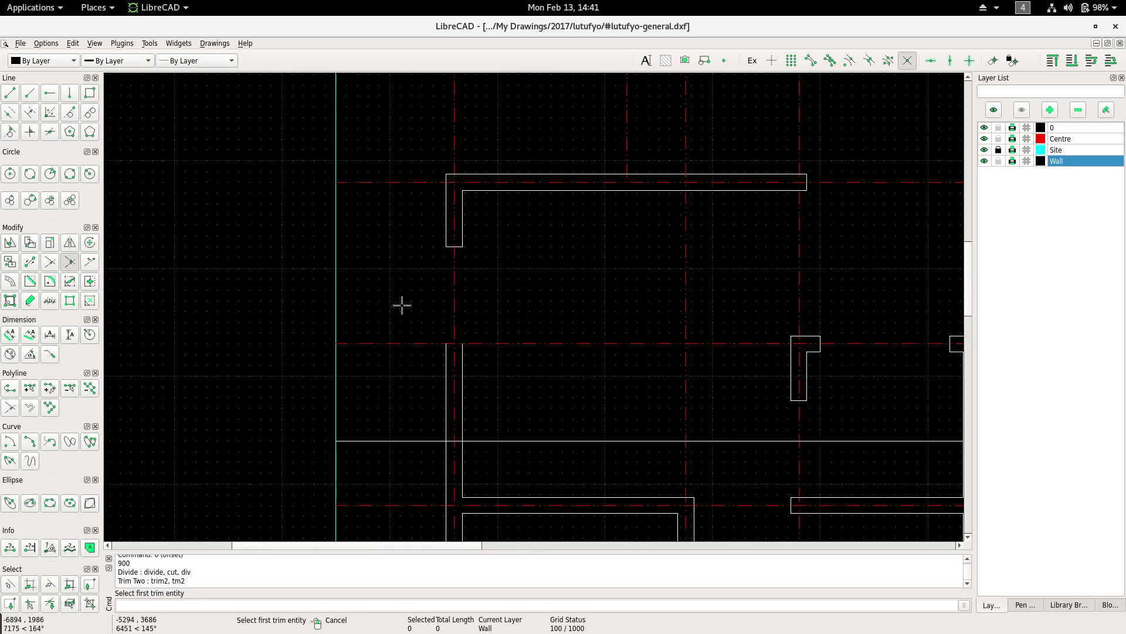
{"action": "scroll", "coordinate": [381, 281], "scroll_direction": "up", "scroll_amount": 3}
{"action": "left_click", "coordinate": [399, 252]}
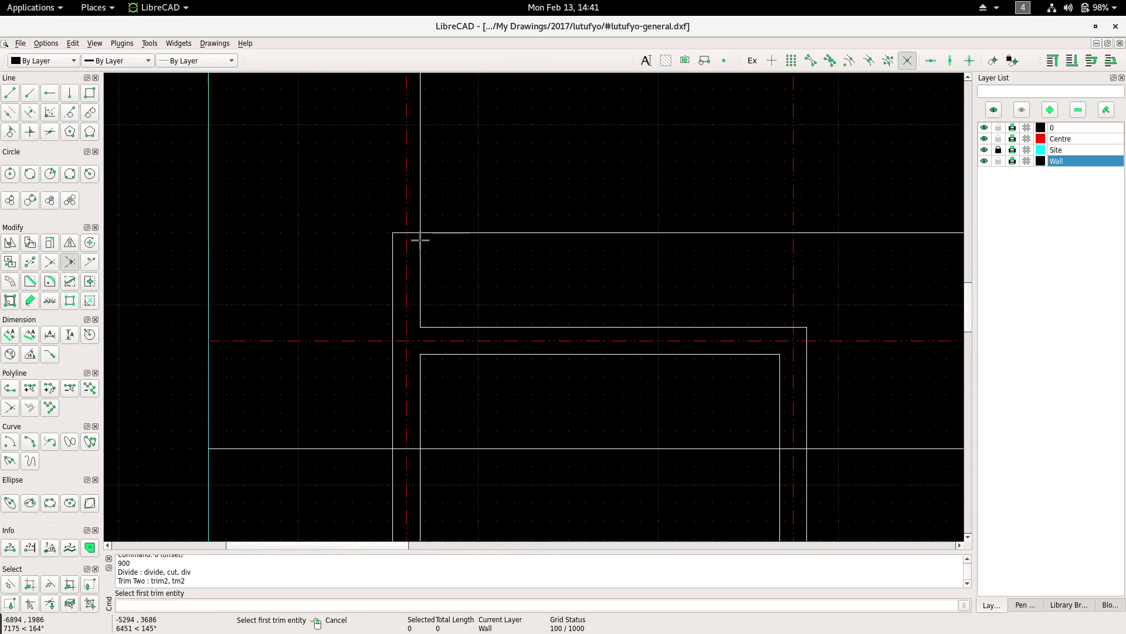
{"action": "left_click", "coordinate": [414, 233]}
{"action": "scroll", "coordinate": [407, 327], "scroll_direction": "down", "scroll_amount": 5}
{"action": "scroll", "coordinate": [545, 372], "scroll_direction": "up", "scroll_amount": 2}
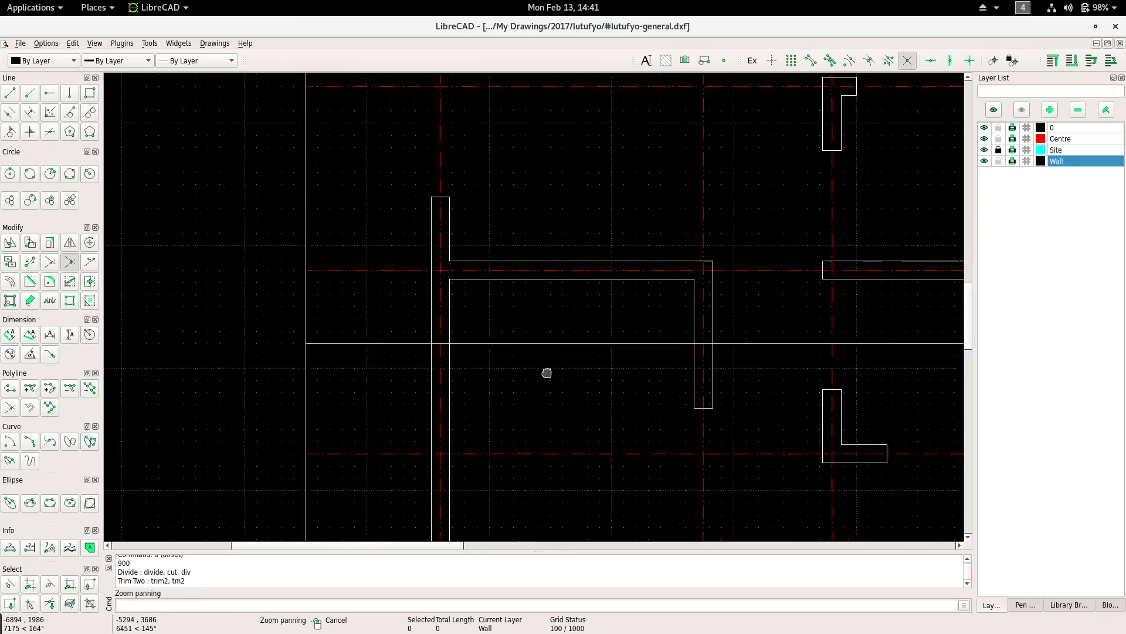
Trim the wall lines at the next two junctions into clean corners.
{"action": "middle_click_drag", "start_coordinate": [546, 372], "coordinate": [239, 221]}
{"action": "scroll", "coordinate": [281, 245], "scroll_direction": "up", "scroll_amount": 4}
{"action": "left_click", "coordinate": [284, 257]}
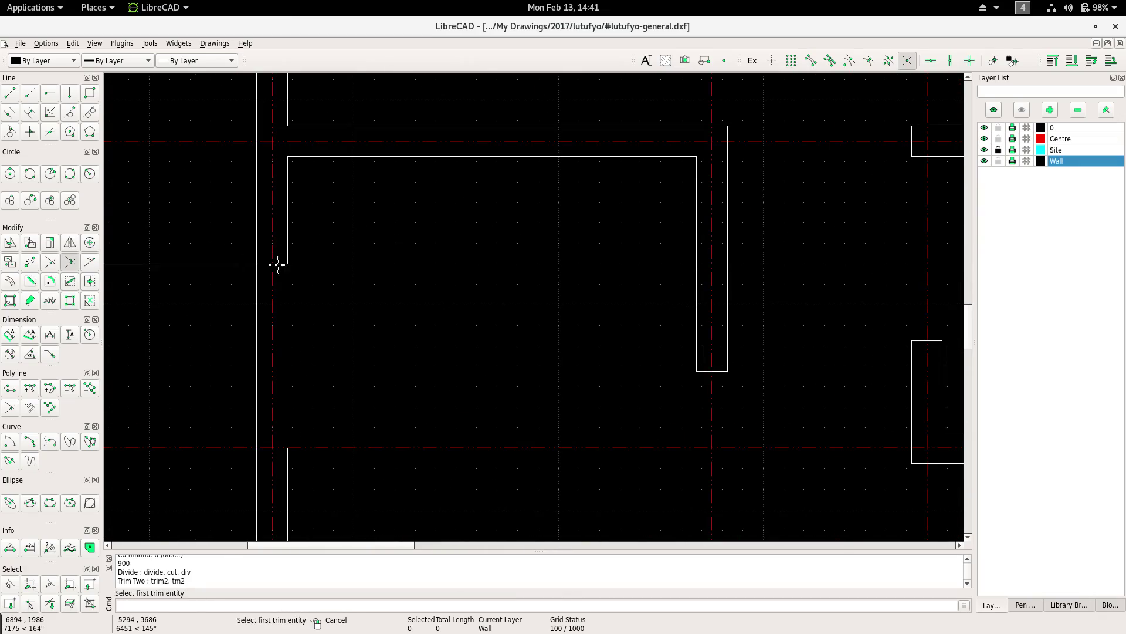
{"action": "left_click", "coordinate": [264, 263]}
{"action": "left_click", "coordinate": [257, 247]}
{"action": "scroll", "coordinate": [305, 289], "scroll_direction": "down", "scroll_amount": 3}
{"action": "middle_click_drag", "start_coordinate": [304, 290], "coordinate": [329, 271]}
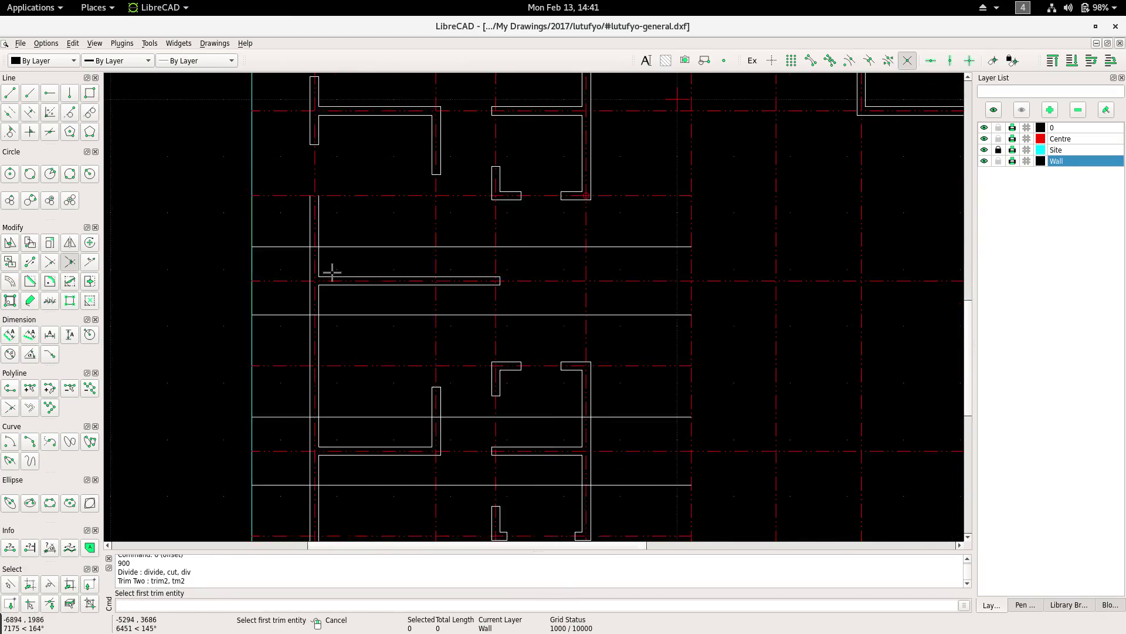
{"action": "scroll", "coordinate": [347, 242], "scroll_direction": "up", "scroll_amount": 3}
{"action": "left_click", "coordinate": [360, 237]}
{"action": "left_click", "coordinate": [352, 202]}
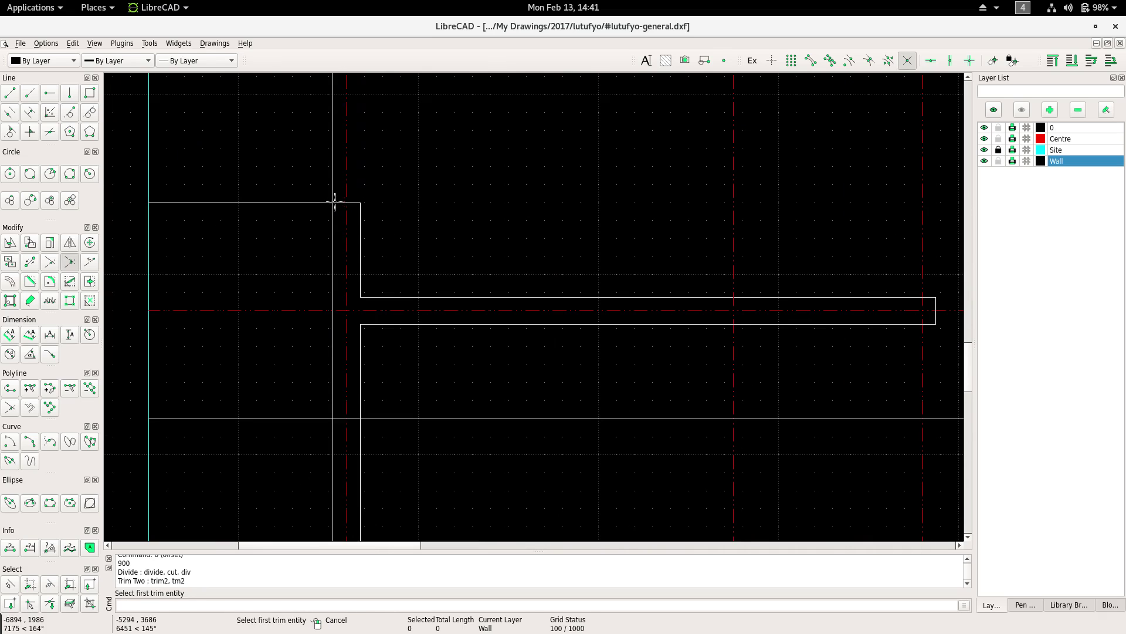
{"action": "left_click", "coordinate": [333, 214]}
{"action": "scroll", "coordinate": [321, 234], "scroll_direction": "down", "scroll_amount": 3}
{"action": "scroll", "coordinate": [360, 294], "scroll_direction": "up", "scroll_amount": 2}
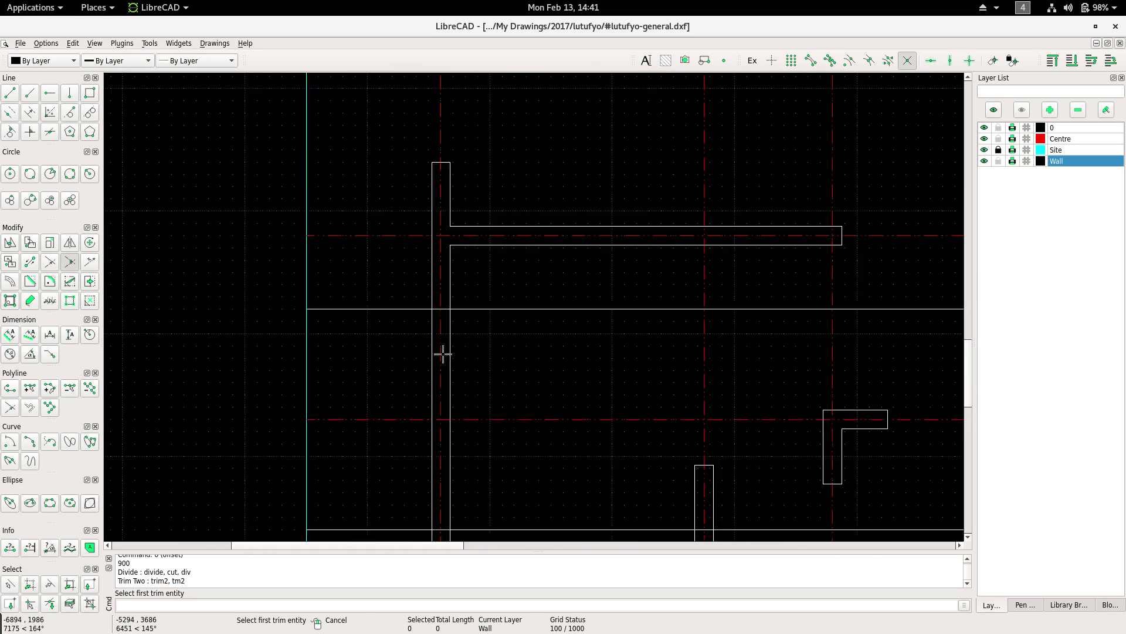
{"action": "scroll", "coordinate": [443, 352], "scroll_direction": "up", "scroll_amount": 1}
Clean up two more wall junctions by trimming away the overhanging lines.
{"action": "left_click", "coordinate": [454, 284]}
{"action": "left_click", "coordinate": [433, 301]}
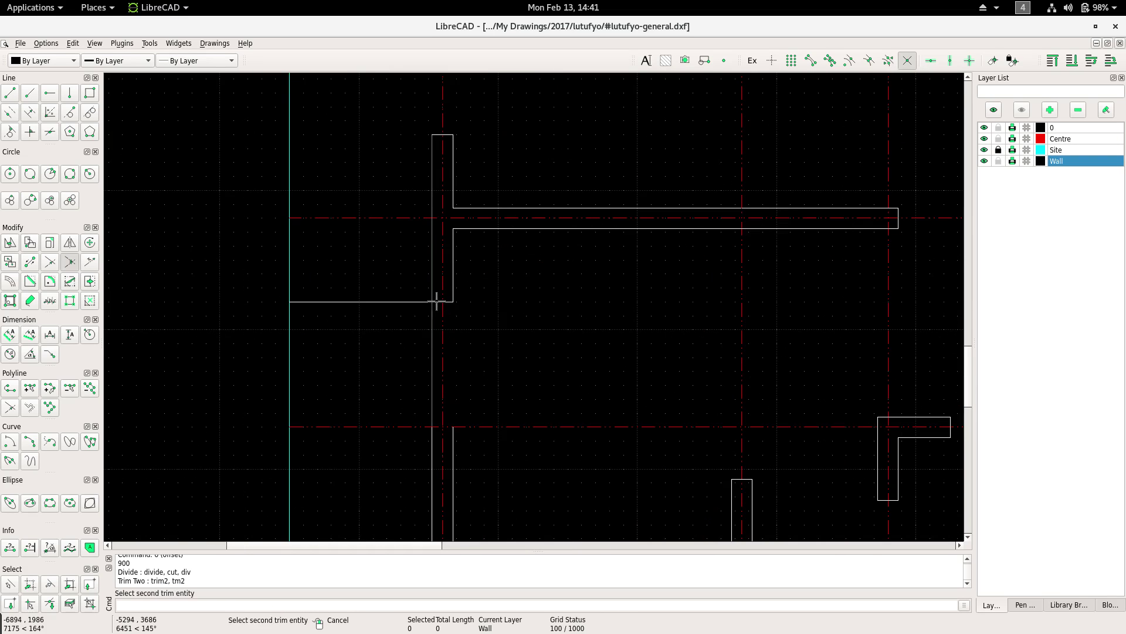
{"action": "left_click", "coordinate": [352, 301]}
{"action": "scroll", "coordinate": [350, 301], "scroll_direction": "down", "scroll_amount": 2}
{"action": "middle_click_drag", "start_coordinate": [376, 350], "coordinate": [382, 265]}
{"action": "scroll", "coordinate": [352, 264], "scroll_direction": "up", "scroll_amount": 3}
{"action": "scroll", "coordinate": [384, 251], "scroll_direction": "up", "scroll_amount": 2}
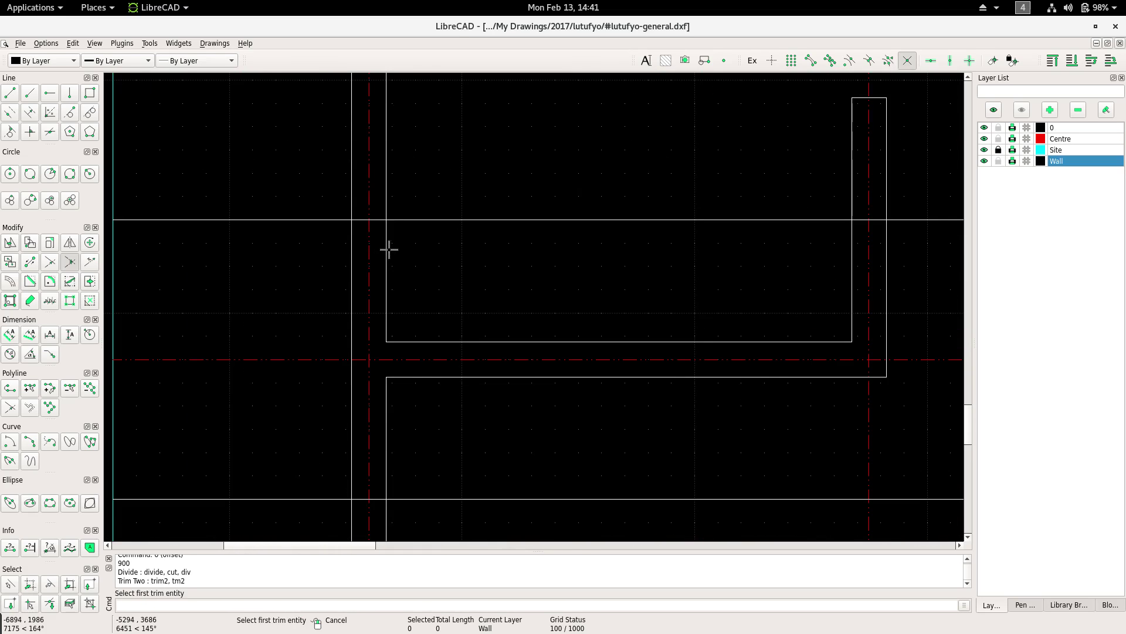
{"action": "left_click", "coordinate": [386, 225]}
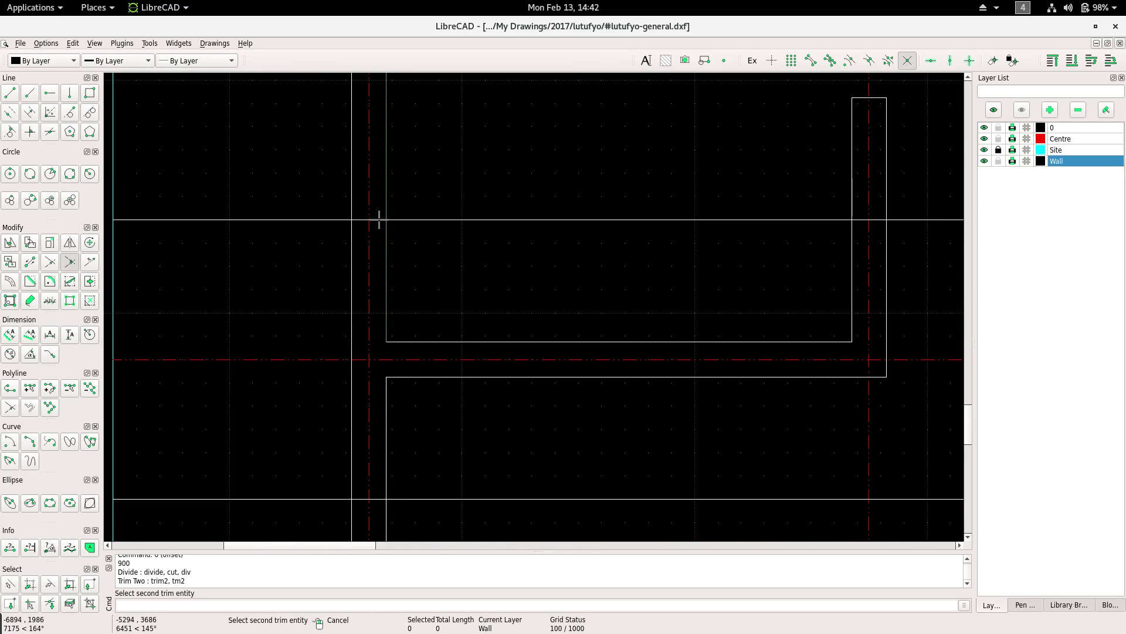
{"action": "left_click", "coordinate": [361, 220]}
{"action": "scroll", "coordinate": [351, 234], "scroll_direction": "down", "scroll_amount": 2}
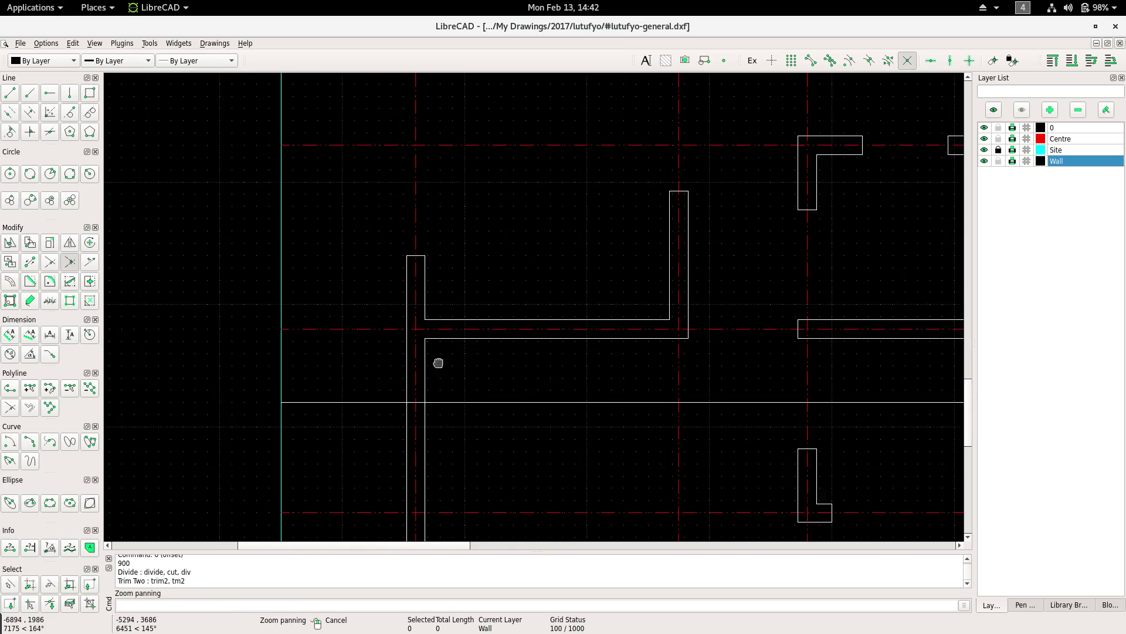
{"action": "scroll", "coordinate": [304, 249], "scroll_direction": "up", "scroll_amount": 2}
{"action": "left_click", "coordinate": [356, 271]}
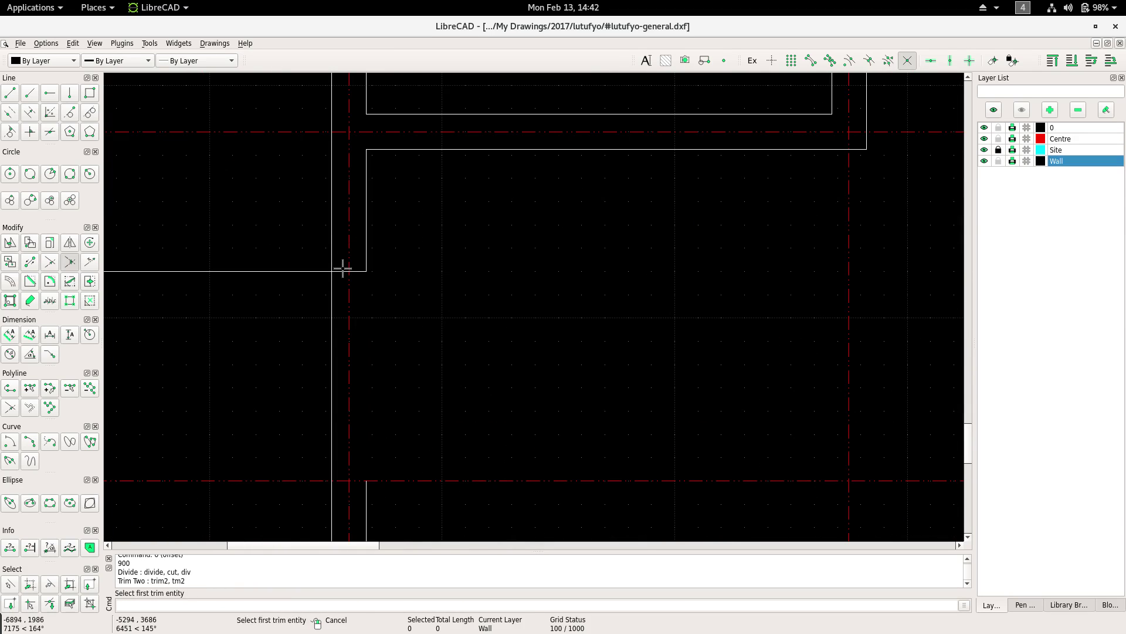
{"action": "left_click", "coordinate": [334, 265]}
Trim the last overhanging wall corner, then zoom out to see more of the plan.
{"action": "scroll", "coordinate": [317, 304], "scroll_direction": "down", "scroll_amount": 3}
{"action": "middle_click_drag", "start_coordinate": [317, 304], "coordinate": [380, 353]}
{"action": "scroll", "coordinate": [329, 254], "scroll_direction": "up", "scroll_amount": 3}
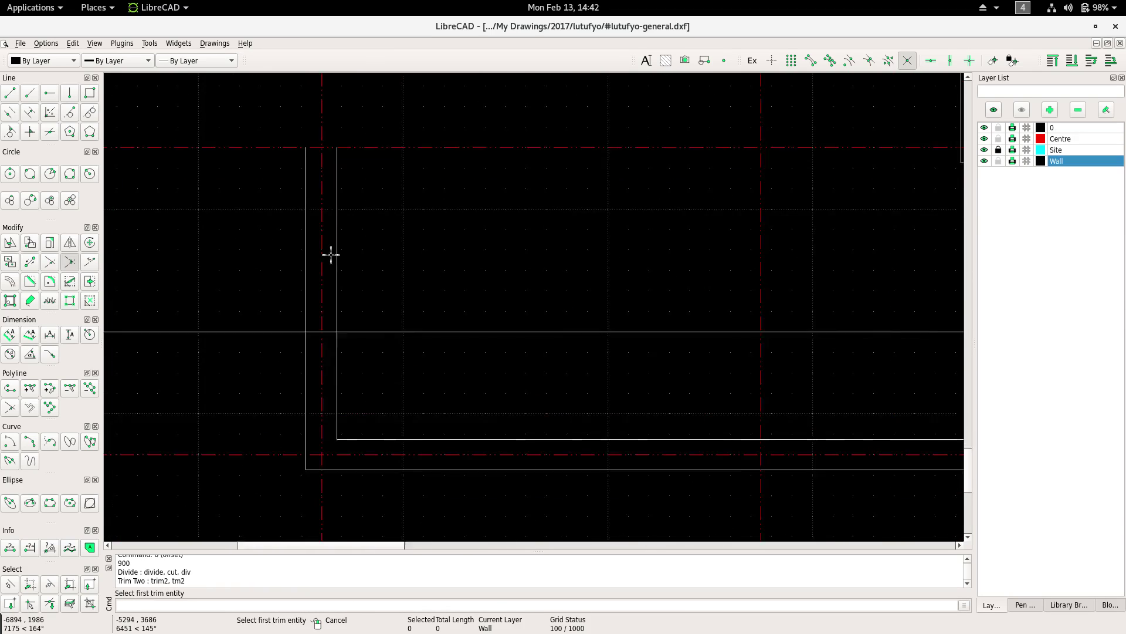
{"action": "scroll", "coordinate": [335, 352], "scroll_direction": "up", "scroll_amount": 2}
{"action": "left_click", "coordinate": [361, 355]}
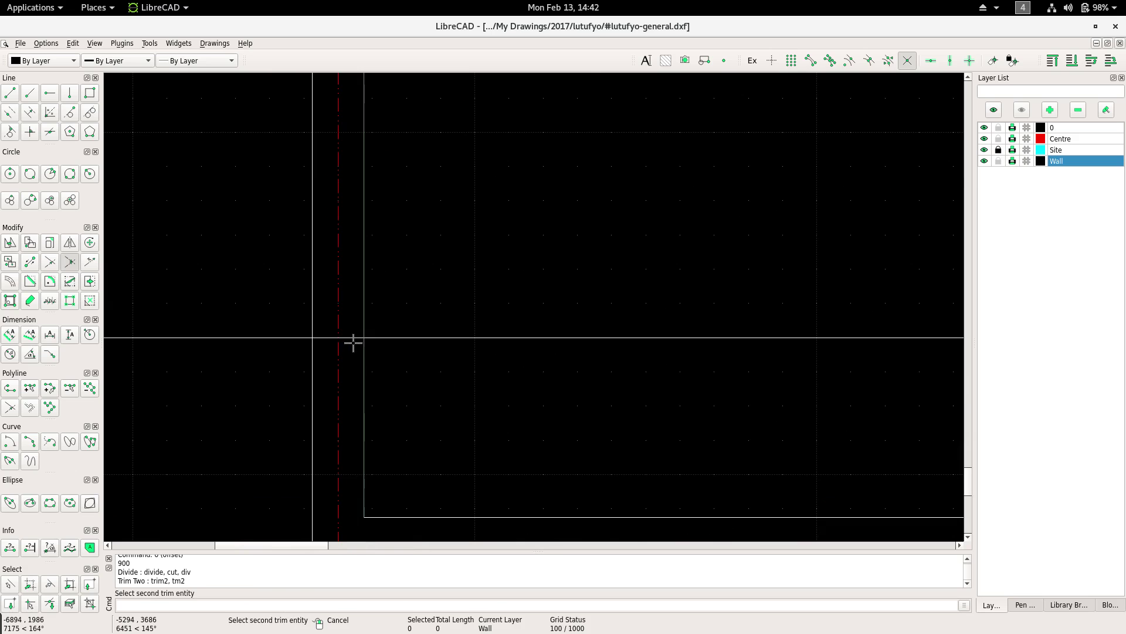
{"action": "left_click", "coordinate": [325, 338]}
{"action": "scroll", "coordinate": [371, 316], "scroll_direction": "down", "scroll_amount": 3}
{"action": "scroll", "coordinate": [397, 239], "scroll_direction": "down", "scroll_amount": 2}
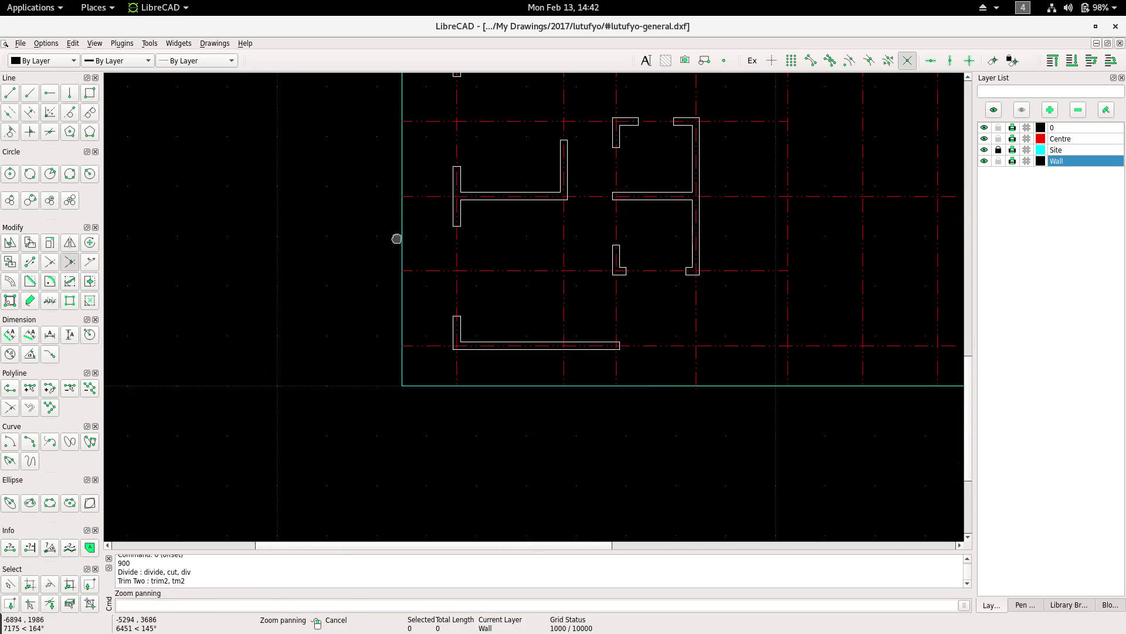
{"action": "scroll", "coordinate": [282, 322], "scroll_direction": "down", "scroll_amount": 2}
{"action": "mouse_move", "coordinate": [281, 322]}
{"action": "middle_mouse_down"}
{"action": "mouse_move", "coordinate": [315, 266]}
{"action": "mouse_move", "coordinate": [264, 375]}
{"action": "middle_mouse_up"}
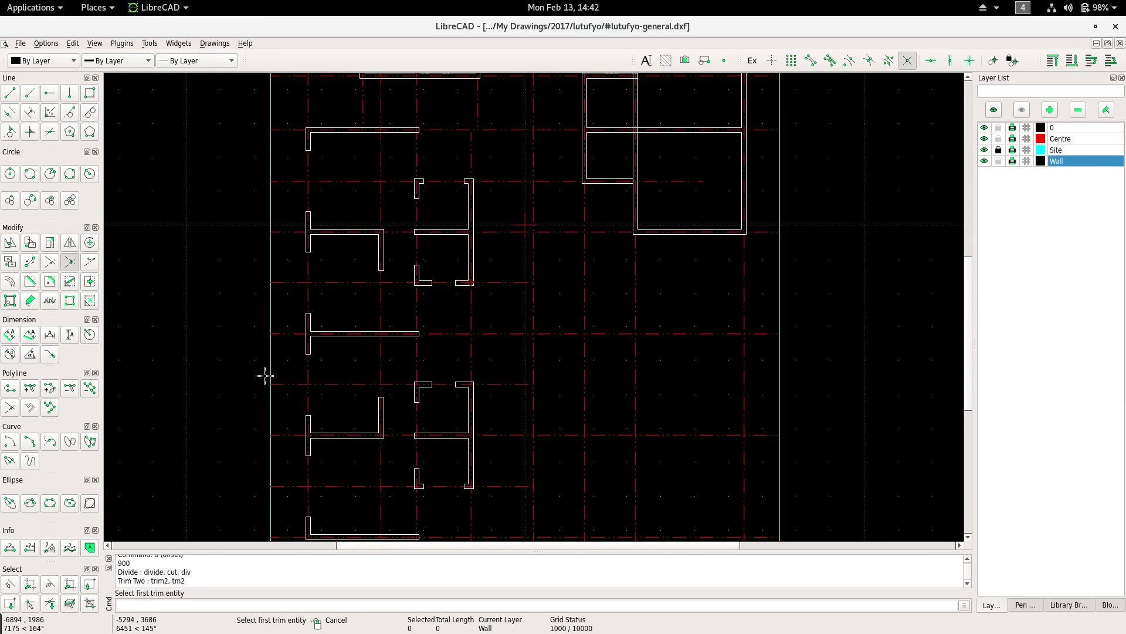
Pan to the room walls and end the running trim command.
{"action": "scroll", "coordinate": [281, 328], "scroll_direction": "down", "scroll_amount": 2}
{"action": "middle_click_drag", "start_coordinate": [297, 292], "coordinate": [254, 437]}
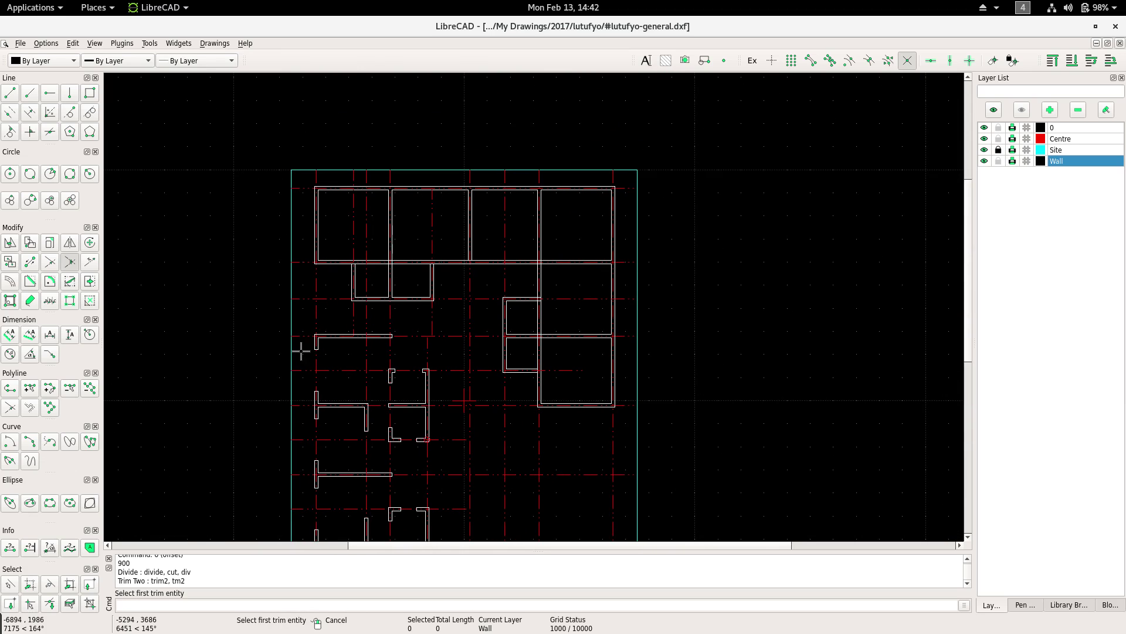
{"action": "scroll", "coordinate": [297, 297], "scroll_direction": "up", "scroll_amount": 1}
{"action": "scroll", "coordinate": [347, 261], "scroll_direction": "up", "scroll_amount": 1}
{"action": "right_click", "coordinate": [353, 268]}
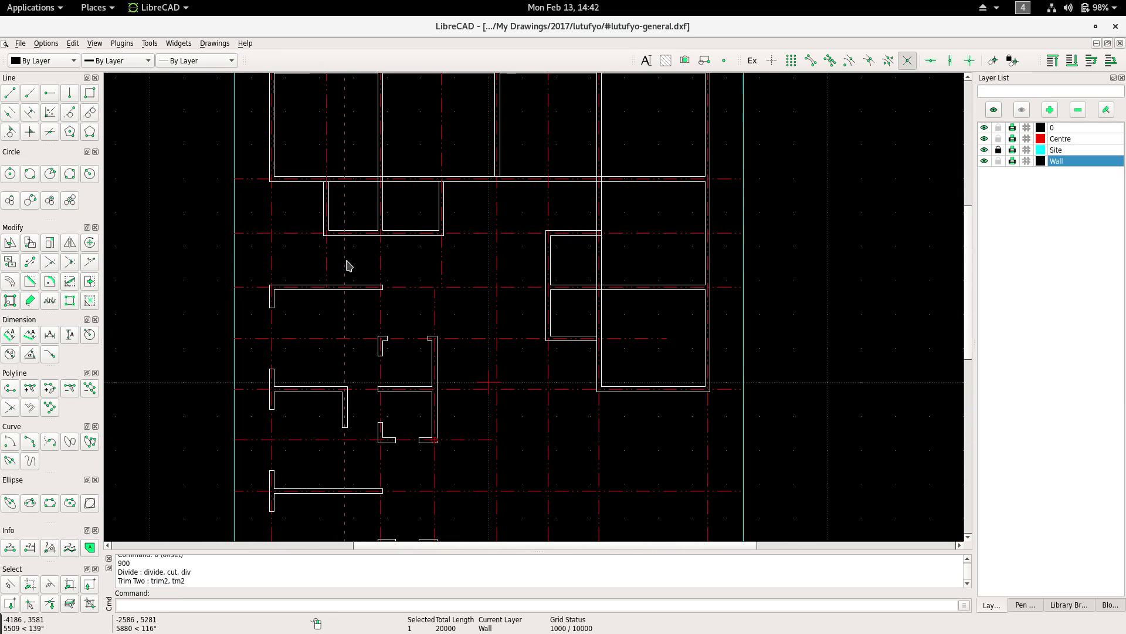
Zoom around the plan to inspect wall junctions, selecting one junction wall line.
{"action": "scroll", "coordinate": [359, 281], "scroll_direction": "down", "scroll_amount": 2}
{"action": "scroll", "coordinate": [403, 258], "scroll_direction": "up", "scroll_amount": 2}
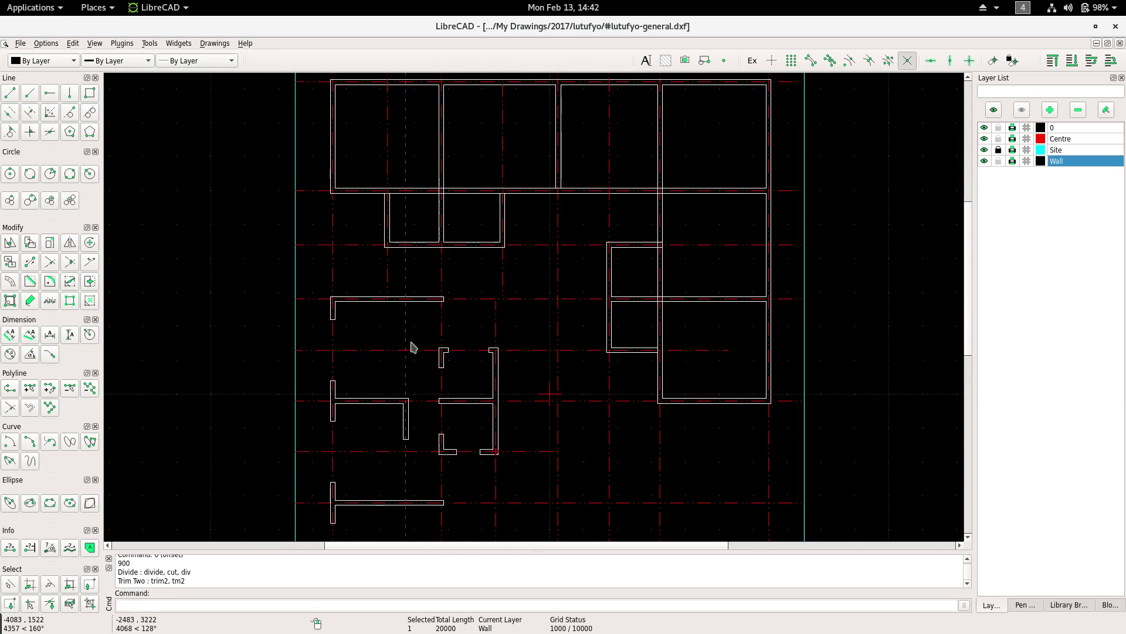
{"action": "mouse_move", "coordinate": [410, 345]}
{"action": "middle_mouse_down"}
{"action": "mouse_move", "coordinate": [396, 283]}
{"action": "mouse_move", "coordinate": [359, 390]}
{"action": "middle_mouse_up"}
{"action": "scroll", "coordinate": [384, 334], "scroll_direction": "up", "scroll_amount": 1}
{"action": "scroll", "coordinate": [387, 327], "scroll_direction": "down", "scroll_amount": 1}
{"action": "scroll", "coordinate": [419, 143], "scroll_direction": "down", "scroll_amount": 1}
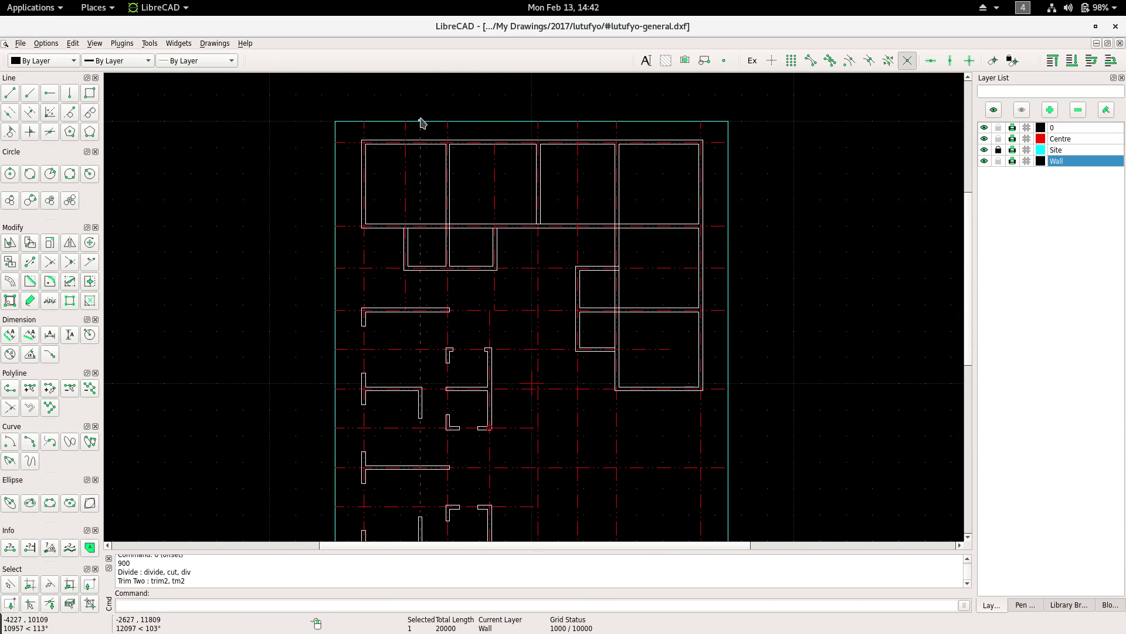
{"action": "scroll", "coordinate": [431, 352], "scroll_direction": "up", "scroll_amount": 2}
{"action": "scroll", "coordinate": [435, 360], "scroll_direction": "up", "scroll_amount": 3}
{"action": "scroll", "coordinate": [464, 276], "scroll_direction": "up", "scroll_amount": 3}
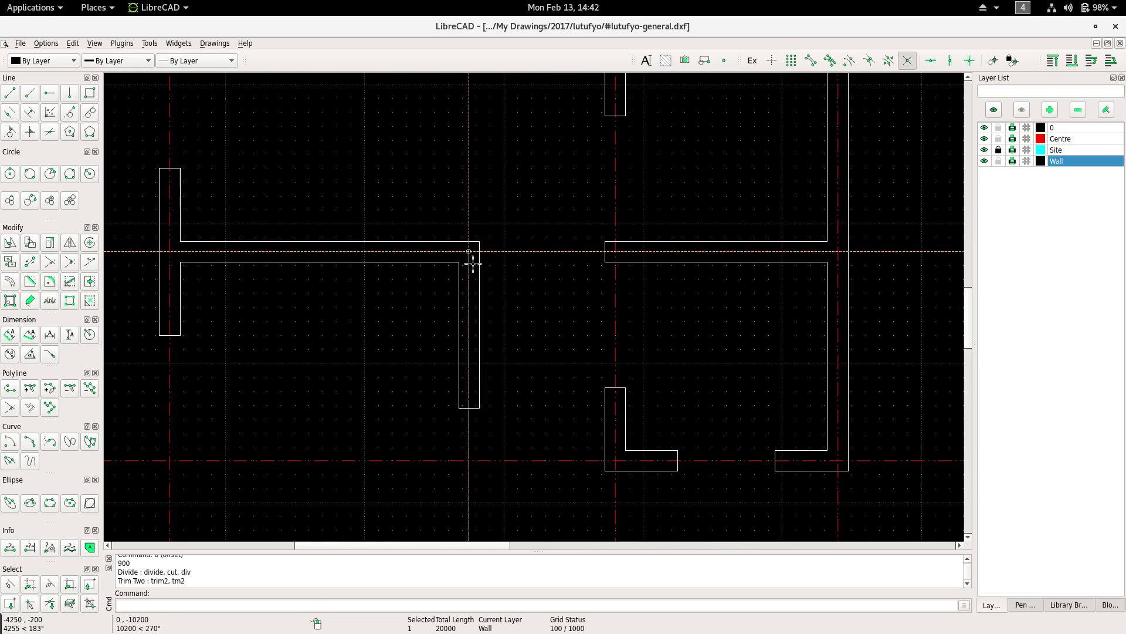
{"action": "left_click", "coordinate": [470, 244]}
{"action": "scroll", "coordinate": [505, 281], "scroll_direction": "down", "scroll_amount": 3}
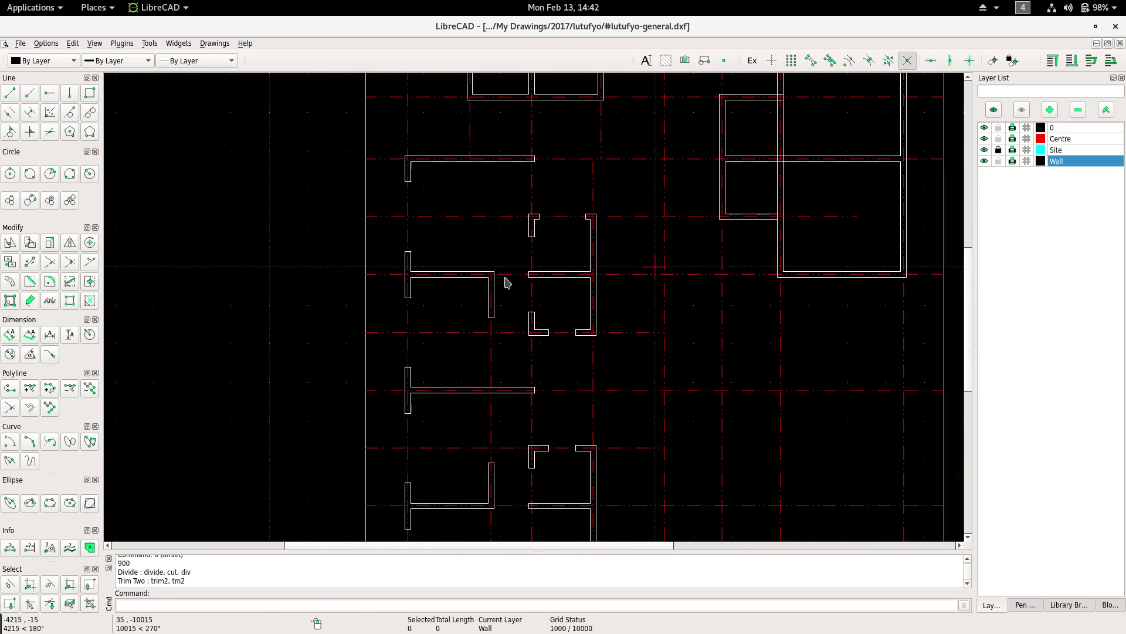
{"action": "scroll", "coordinate": [485, 266], "scroll_direction": "down", "scroll_amount": 3}
{"action": "scroll", "coordinate": [470, 293], "scroll_direction": "down", "scroll_amount": 3}
{"action": "scroll", "coordinate": [458, 322], "scroll_direction": "down", "scroll_amount": 1}
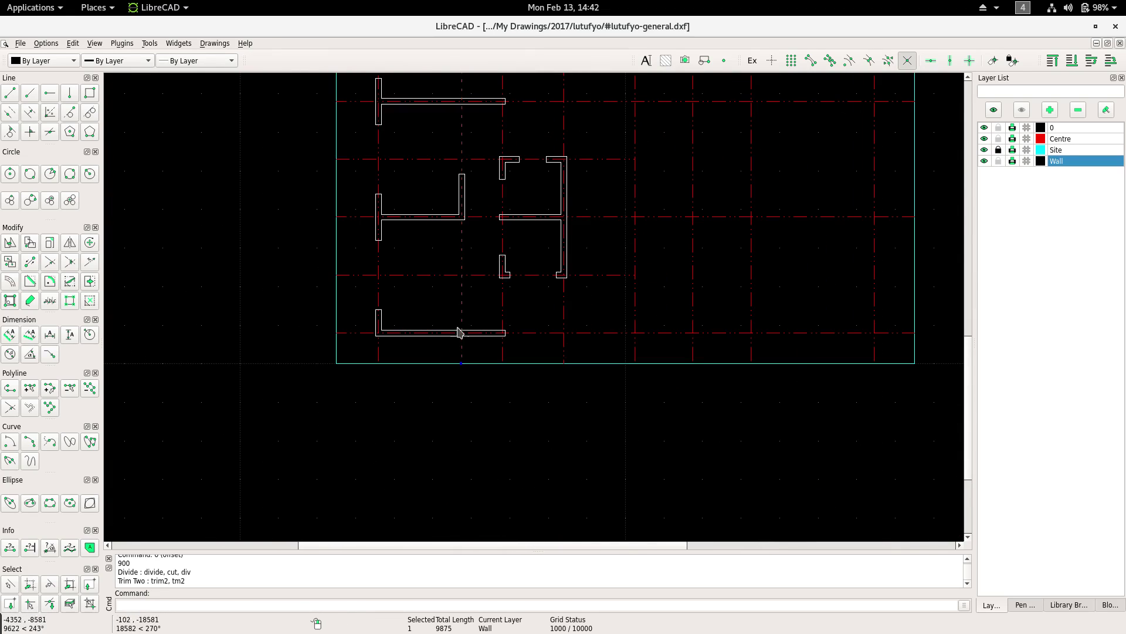
{"action": "scroll", "coordinate": [459, 300], "scroll_direction": "up", "scroll_amount": 1}
{"action": "scroll", "coordinate": [477, 234], "scroll_direction": "up", "scroll_amount": 1}
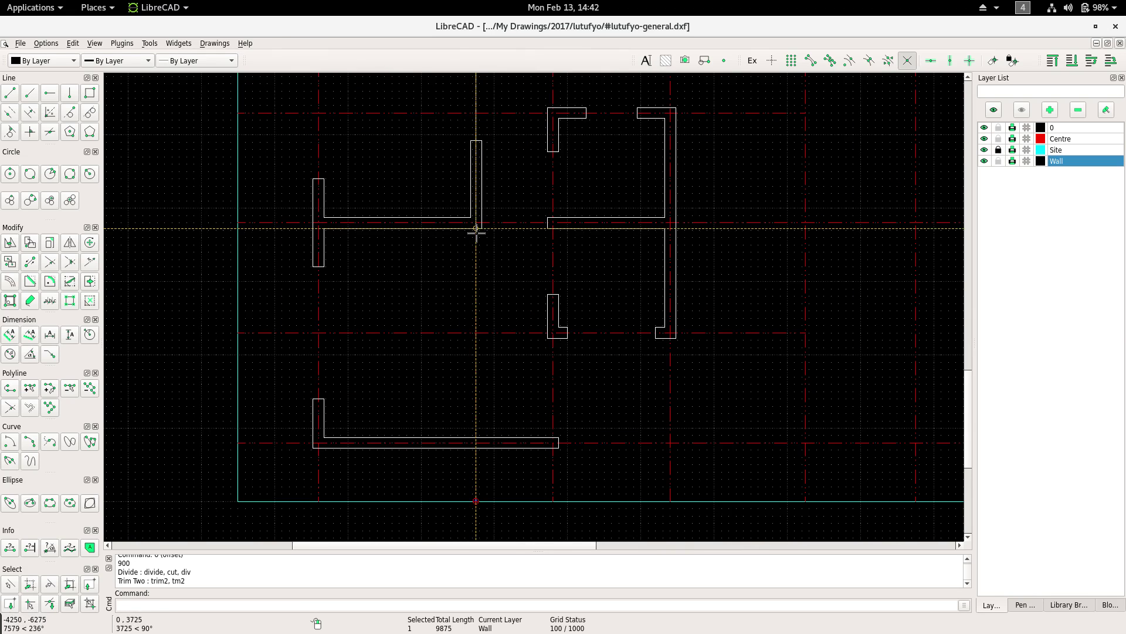
{"action": "scroll", "coordinate": [476, 236], "scroll_direction": "up", "scroll_amount": 1}
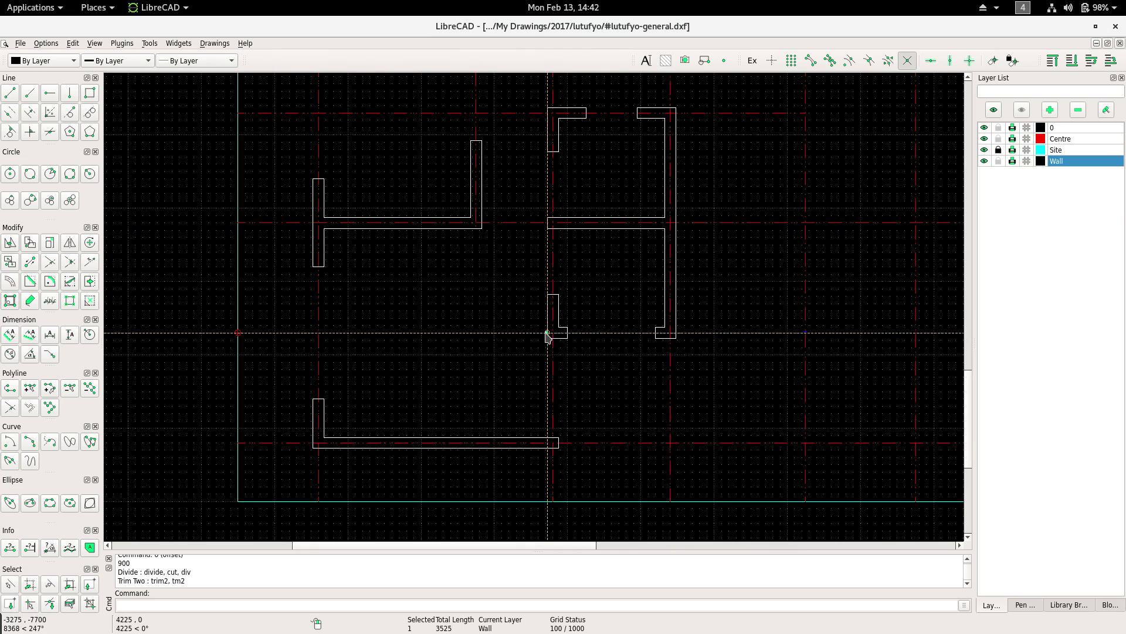
Start a Trim Two corner, picking the bottom wall line as the first edge.
{"action": "scroll", "coordinate": [450, 377], "scroll_direction": "down", "scroll_amount": 2}
{"action": "scroll", "coordinate": [359, 395], "scroll_direction": "down", "scroll_amount": 2}
{"action": "scroll", "coordinate": [296, 347], "scroll_direction": "down", "scroll_amount": 1}
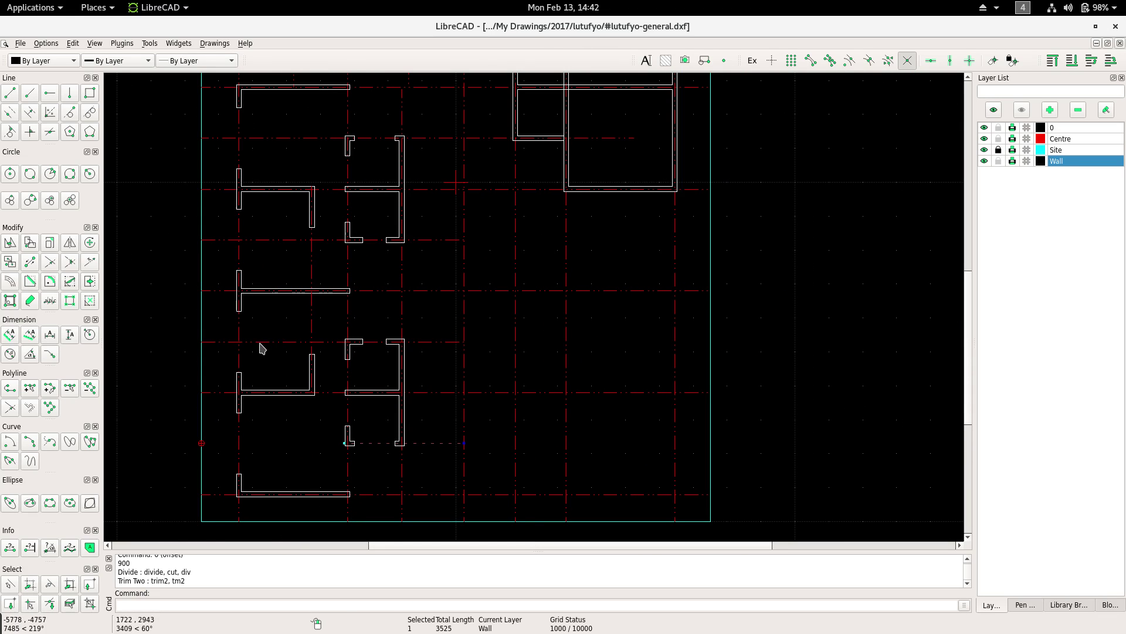
{"action": "scroll", "coordinate": [317, 343], "scroll_direction": "up", "scroll_amount": 3}
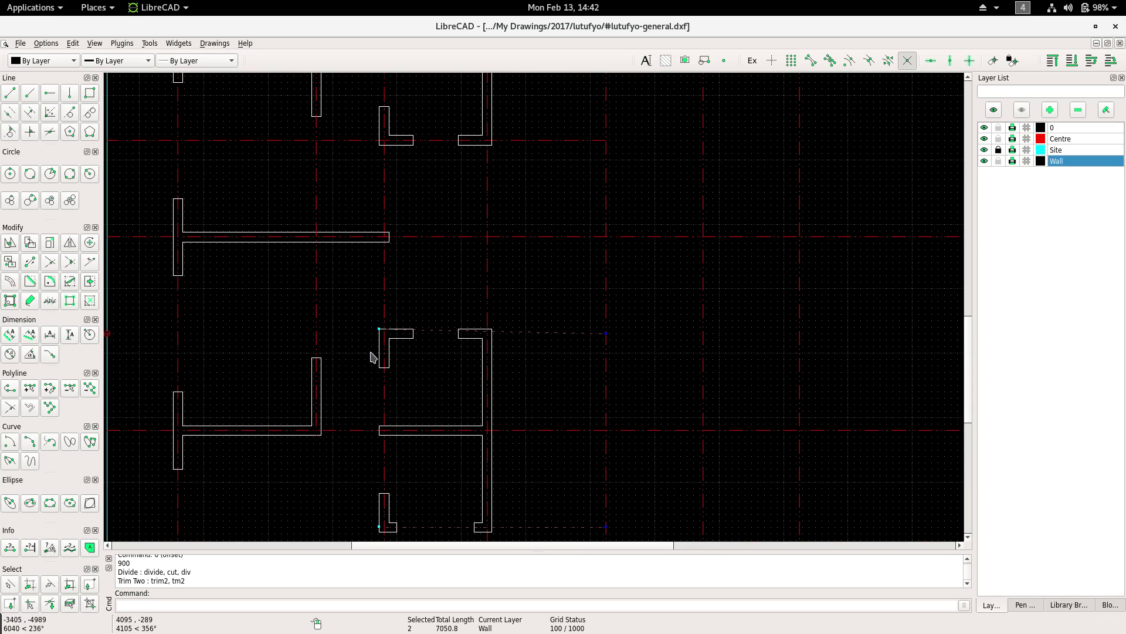
{"action": "scroll", "coordinate": [322, 357], "scroll_direction": "down", "scroll_amount": 2}
{"action": "middle_click_drag", "start_coordinate": [322, 357], "coordinate": [394, 334]}
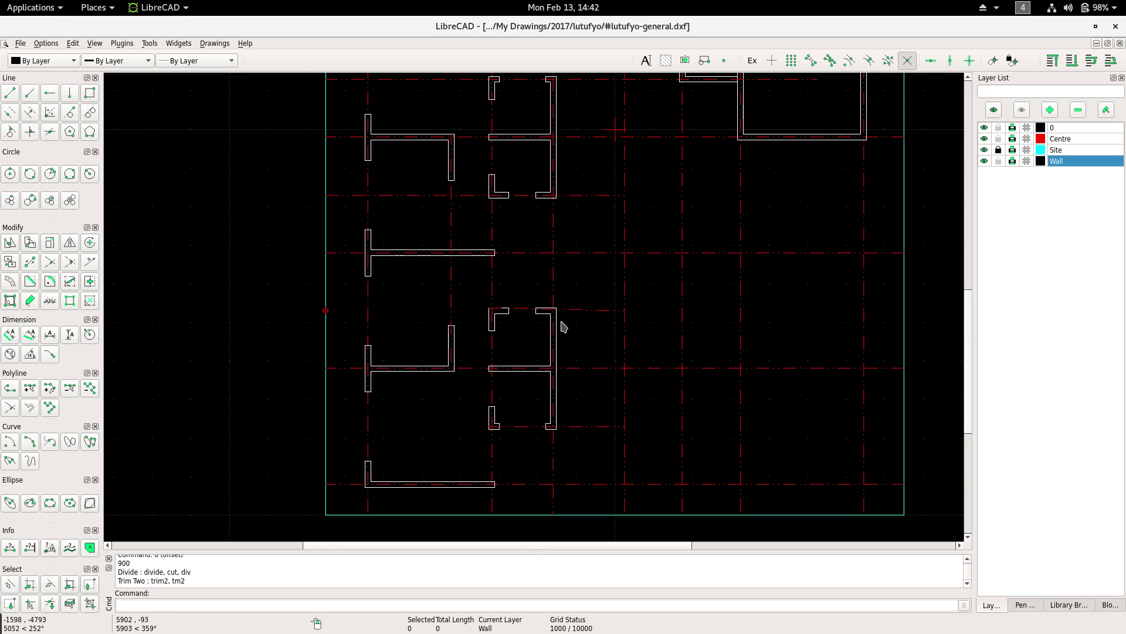
{"action": "scroll", "coordinate": [562, 326], "scroll_direction": "up", "scroll_amount": 2}
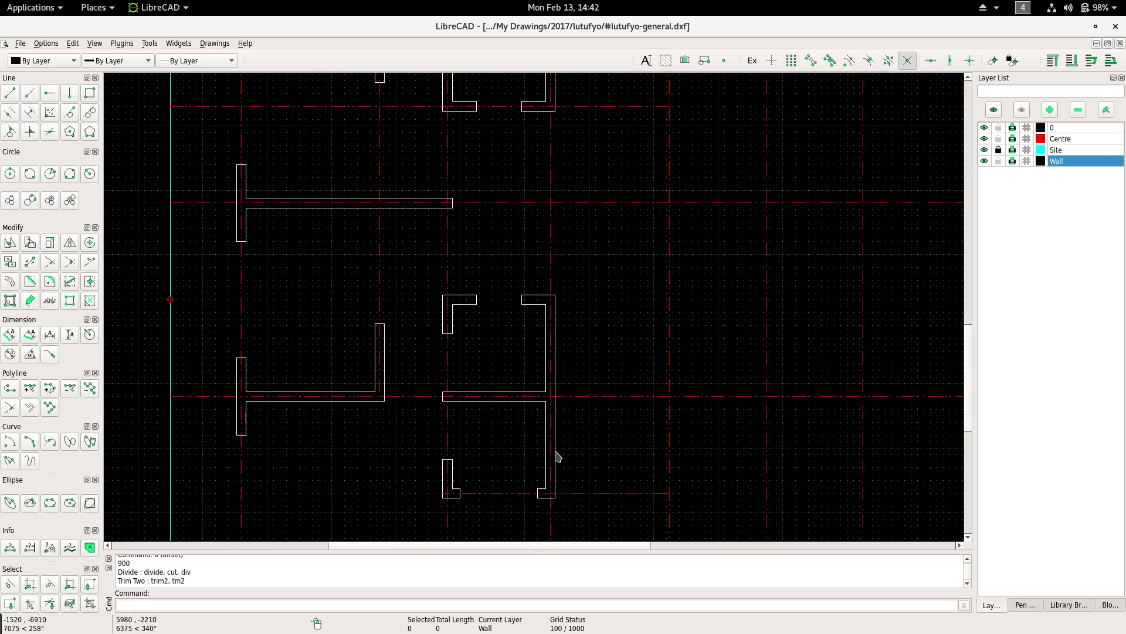
{"action": "left_click", "coordinate": [585, 490]}
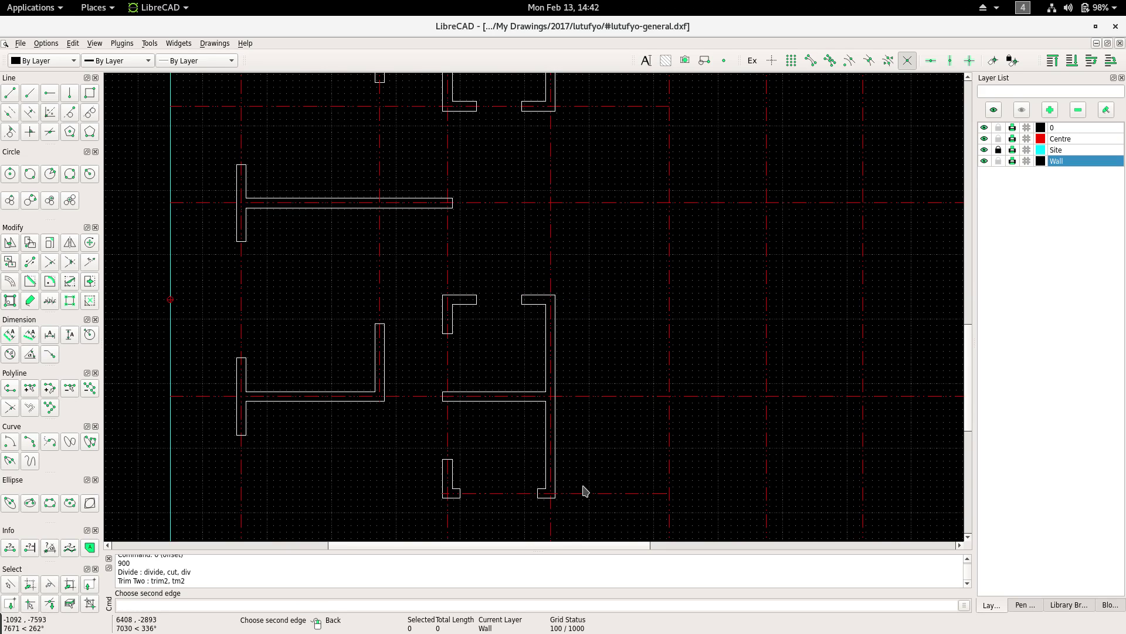
Mirror the bottom wall line across a horizontal axis, keeping the original line.
{"action": "key", "text": "Escape"}
{"action": "right_click", "coordinate": [587, 448]}
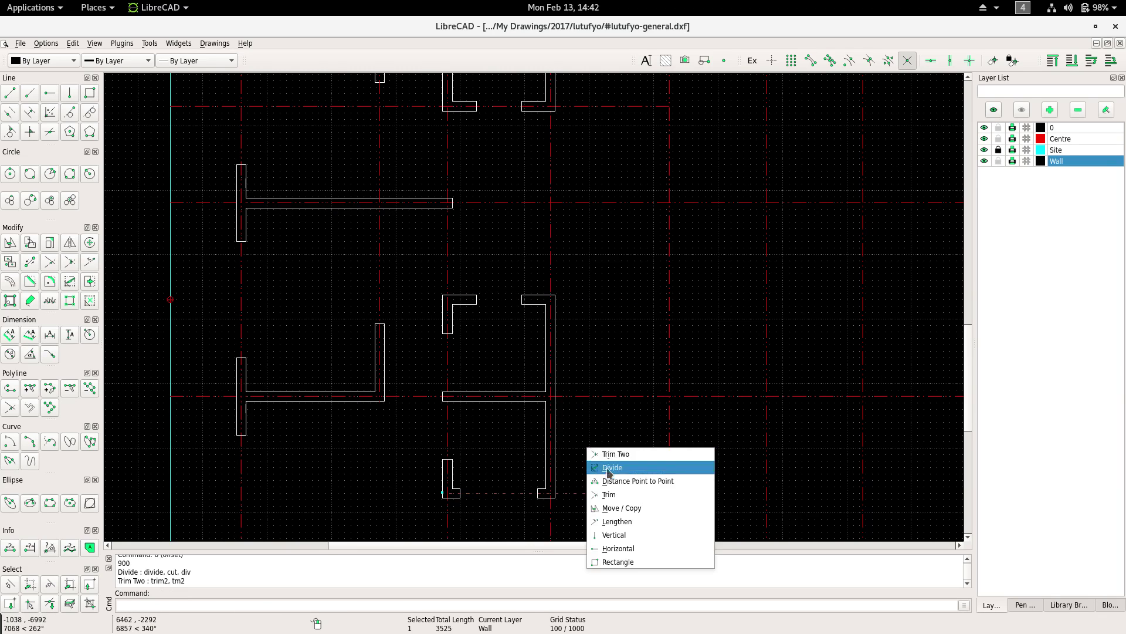
{"action": "left_click", "coordinate": [601, 419]}
{"action": "right_click", "coordinate": [600, 413]}
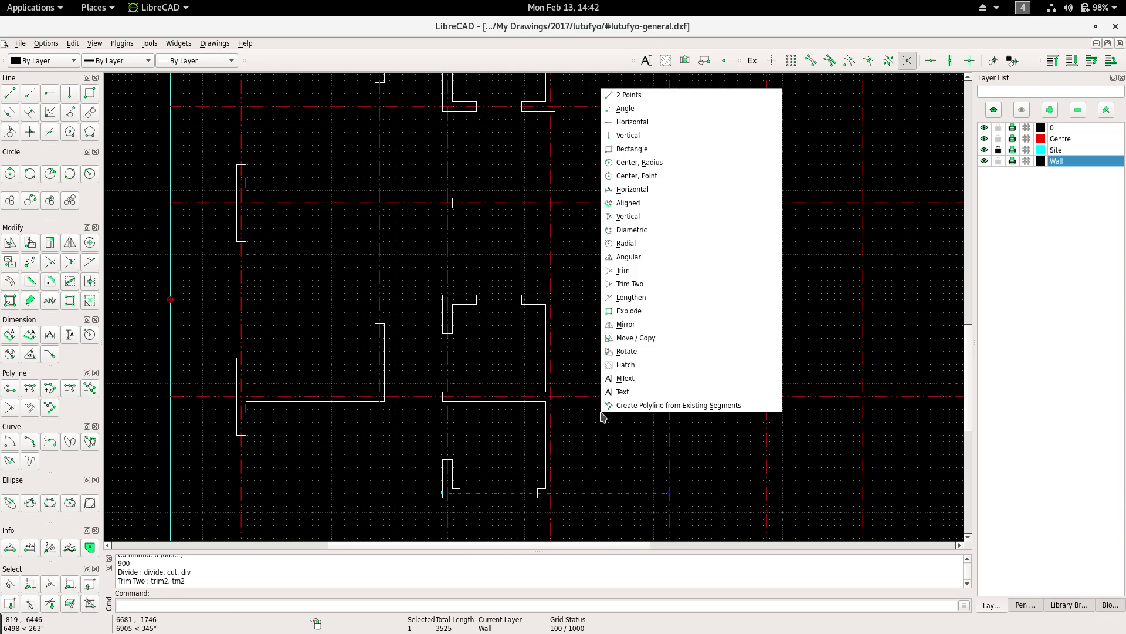
{"action": "left_click", "coordinate": [626, 324]}
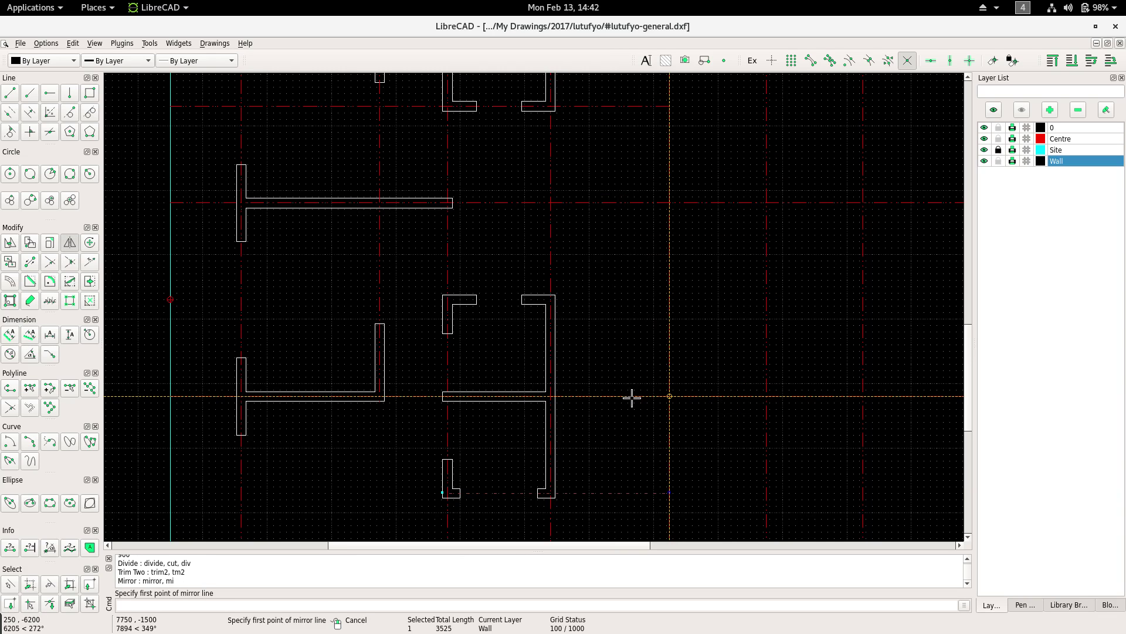
{"action": "left_click", "coordinate": [667, 394]}
{"action": "left_click", "coordinate": [241, 396]}
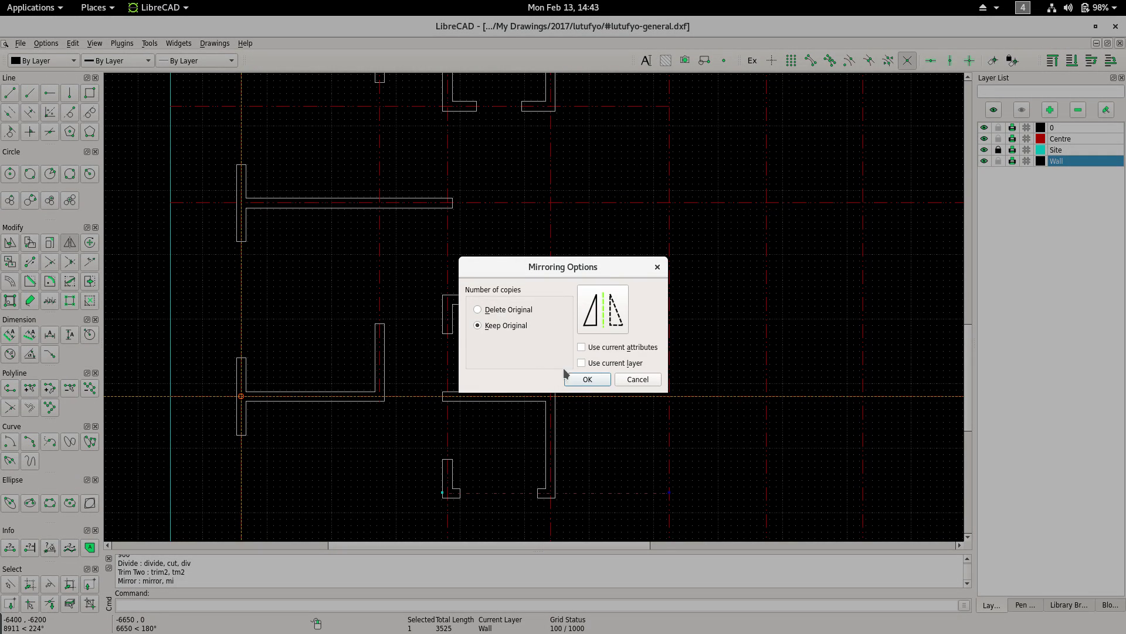
{"action": "left_click", "coordinate": [568, 379]}
Drag the mirrored line's left and right ends back to the wall corners.
{"action": "scroll", "coordinate": [492, 363], "scroll_direction": "down", "scroll_amount": 3}
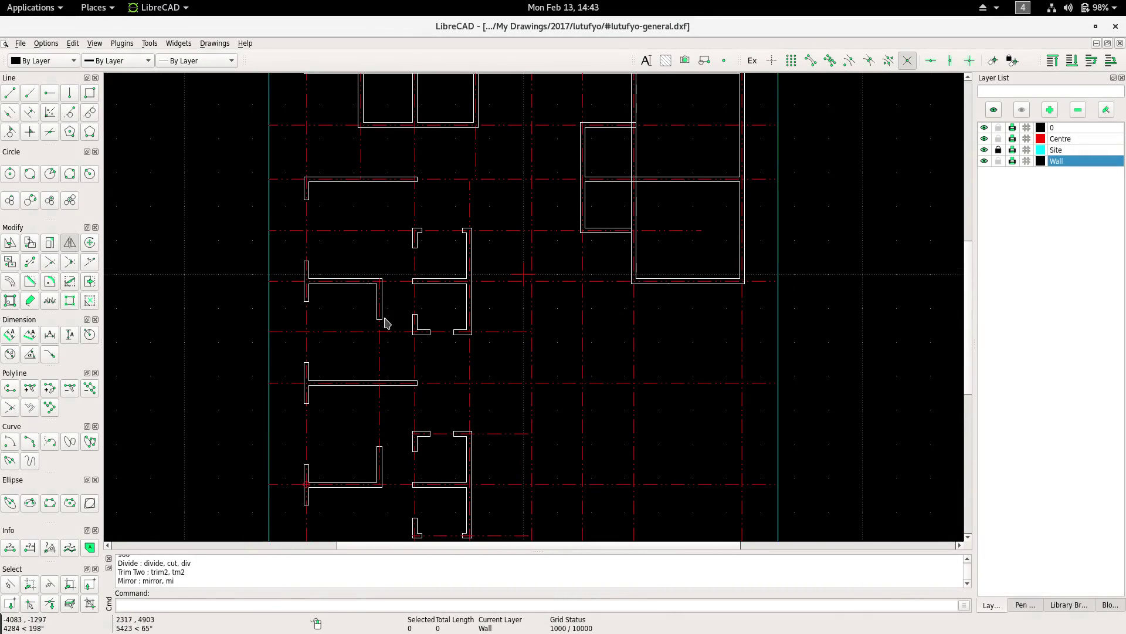
{"action": "scroll", "coordinate": [385, 323], "scroll_direction": "up", "scroll_amount": 1}
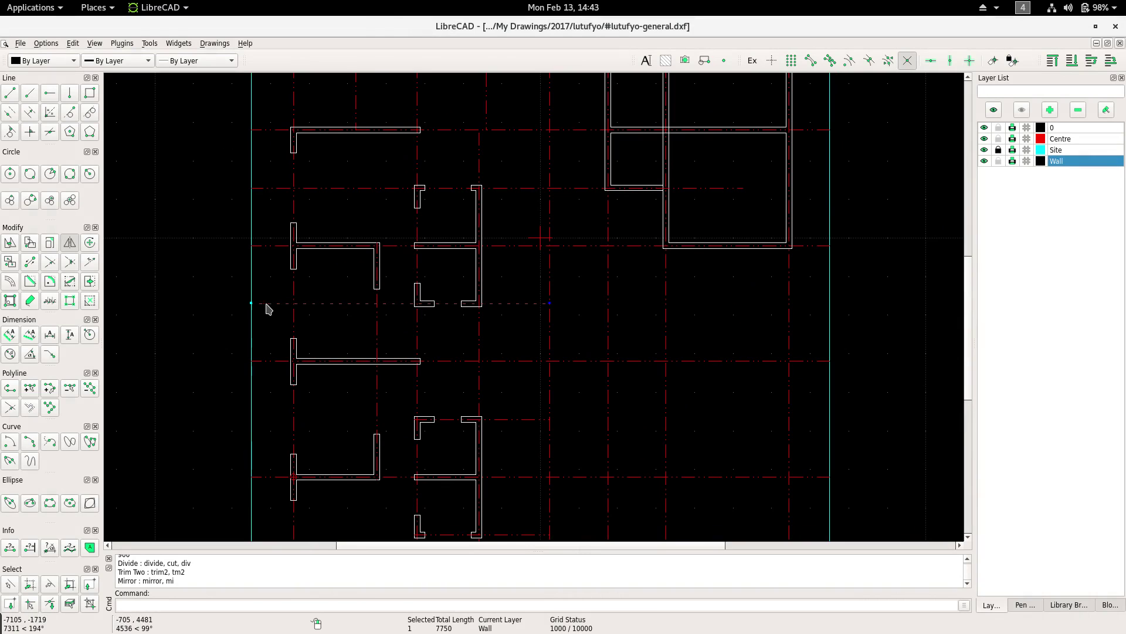
{"action": "scroll", "coordinate": [418, 303], "scroll_direction": "up", "scroll_amount": 3}
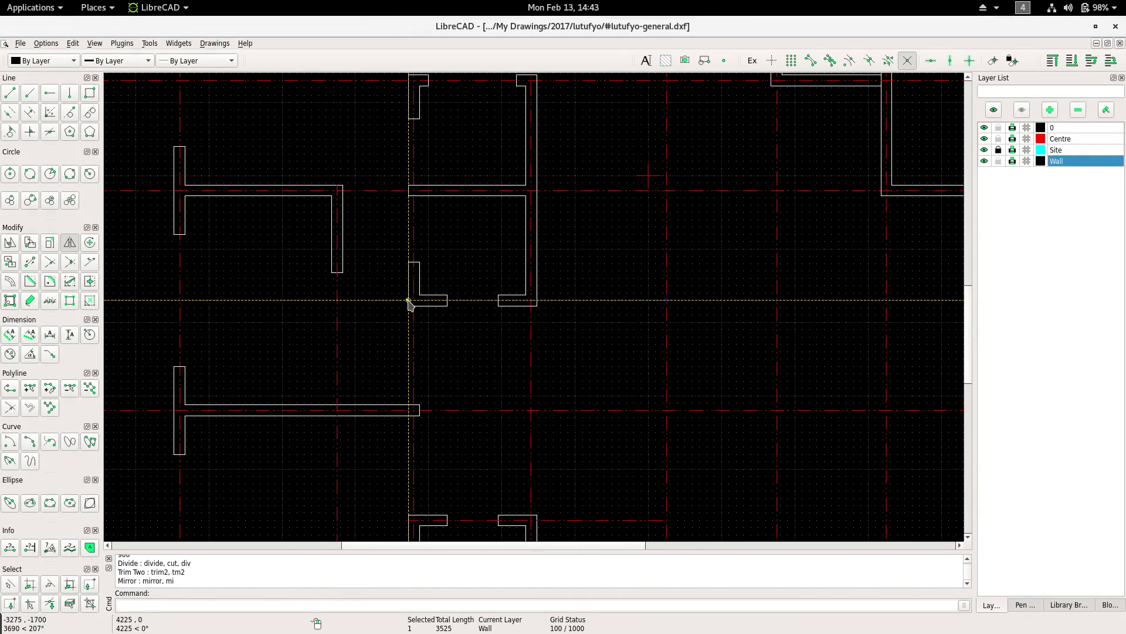
{"action": "scroll", "coordinate": [371, 299], "scroll_direction": "down", "scroll_amount": 3}
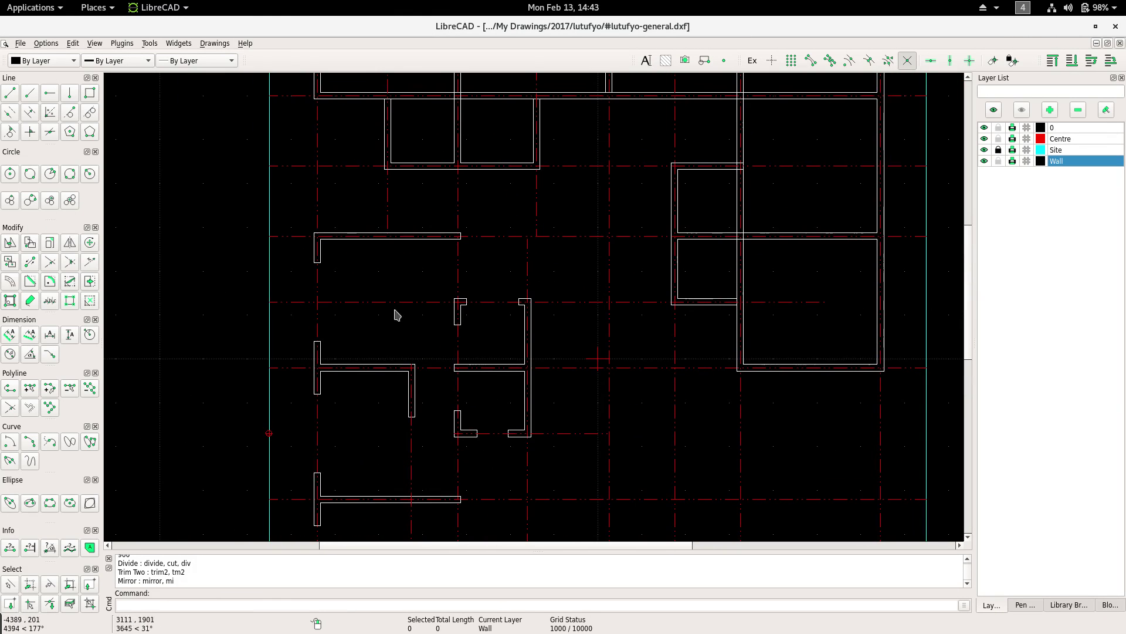
{"action": "left_click", "coordinate": [269, 304]}
{"action": "left_click", "coordinate": [447, 304]}
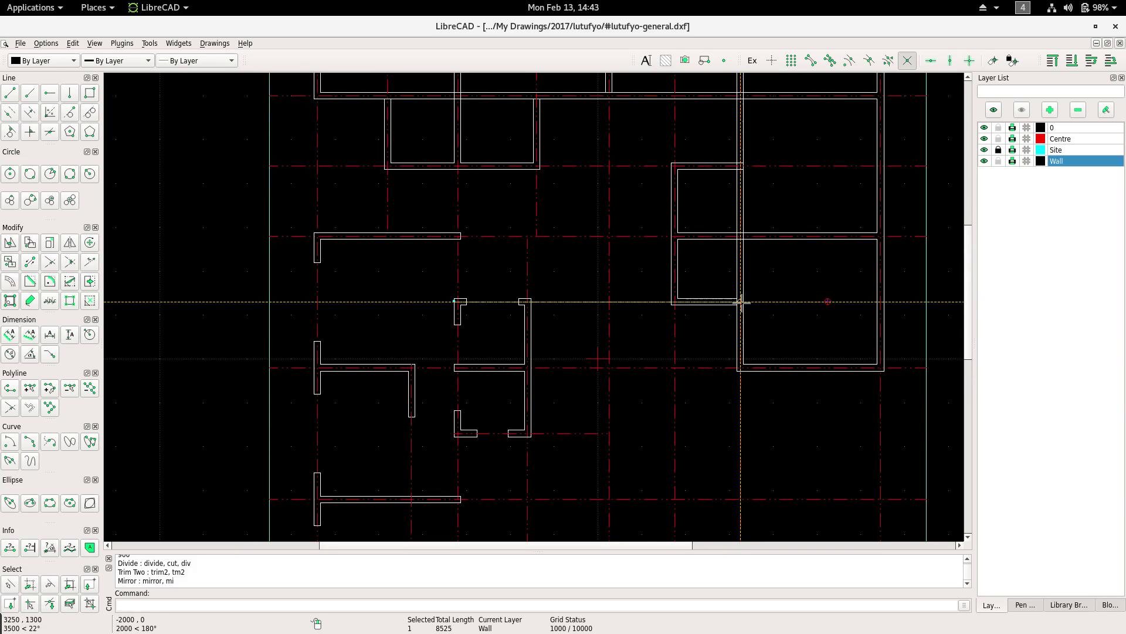
{"action": "left_click", "coordinate": [743, 302]}
{"action": "key", "text": "Escape"}
Pan to the middle of the plan and select the vertical red centre line.
{"action": "scroll", "coordinate": [496, 297], "scroll_direction": "down", "scroll_amount": 1}
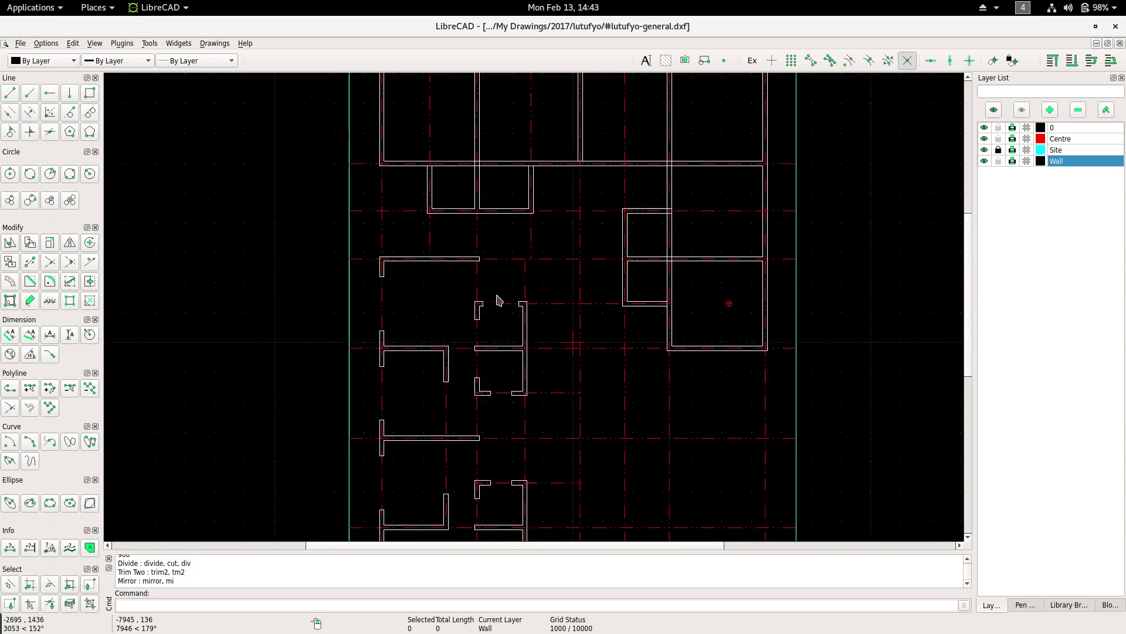
{"action": "scroll", "coordinate": [485, 194], "scroll_direction": "down", "scroll_amount": 2}
{"action": "mouse_move", "coordinate": [394, 220]}
{"action": "middle_mouse_down"}
{"action": "mouse_move", "coordinate": [380, 234]}
{"action": "mouse_move", "coordinate": [403, 264]}
{"action": "mouse_move", "coordinate": [420, 250]}
{"action": "mouse_move", "coordinate": [346, 463]}
{"action": "middle_mouse_up"}
{"action": "scroll", "coordinate": [410, 269], "scroll_direction": "up", "scroll_amount": 1}
{"action": "scroll", "coordinate": [387, 324], "scroll_direction": "up", "scroll_amount": 1}
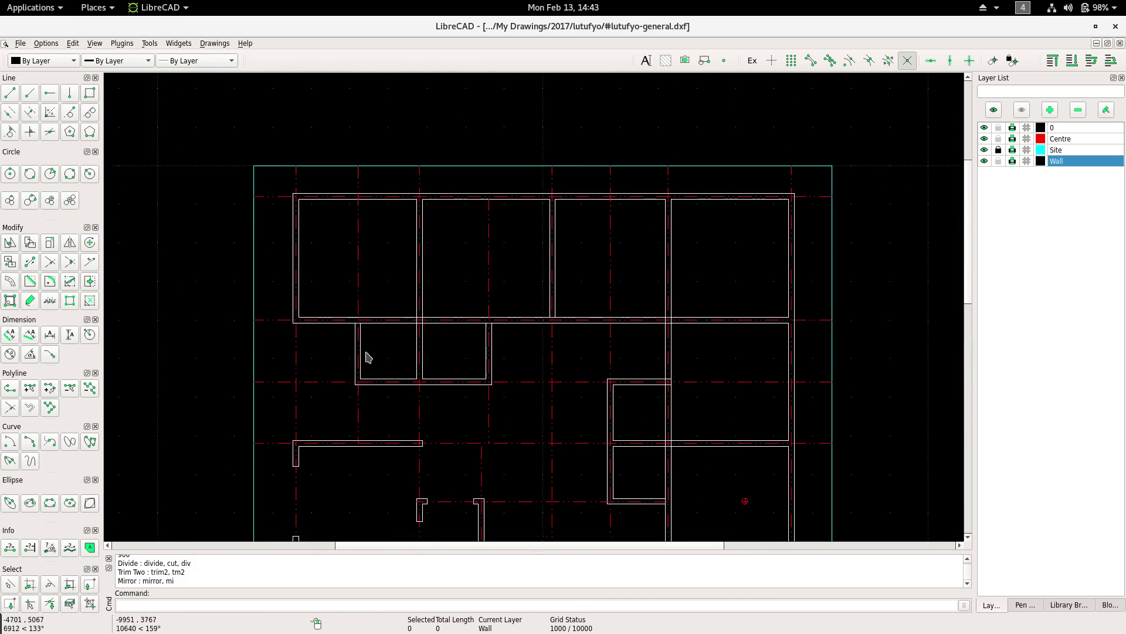
{"action": "scroll", "coordinate": [387, 352], "scroll_direction": "up", "scroll_amount": 2}
{"action": "scroll", "coordinate": [399, 340], "scroll_direction": "up", "scroll_amount": 1}
{"action": "right_click", "coordinate": [371, 269]}
{"action": "key", "text": "Escape"}
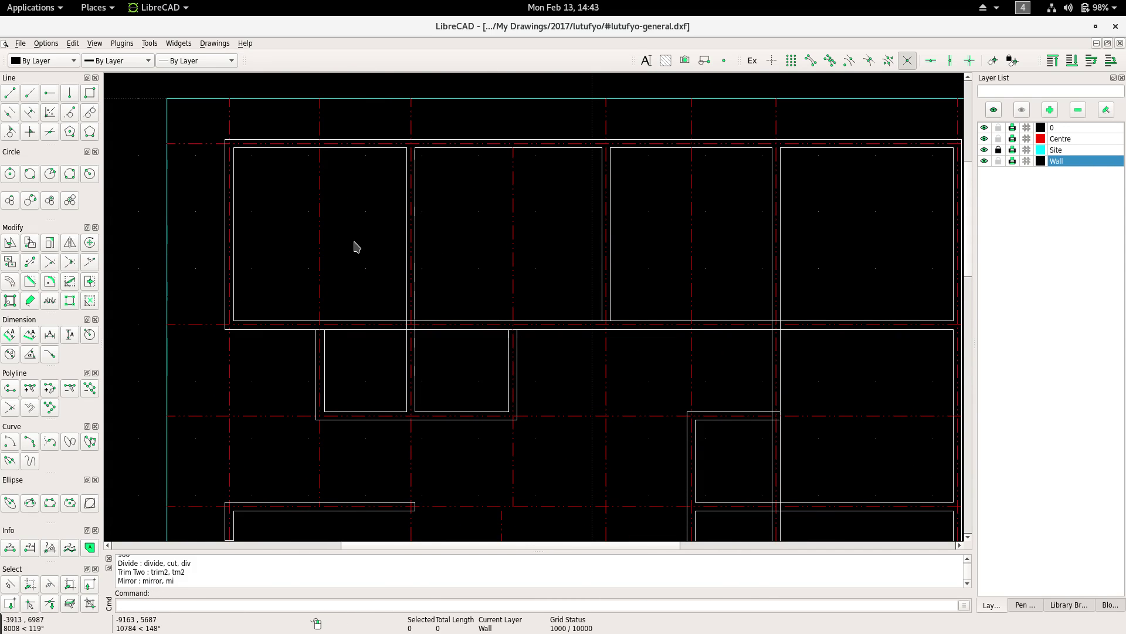
{"action": "left_click", "coordinate": [355, 273]}
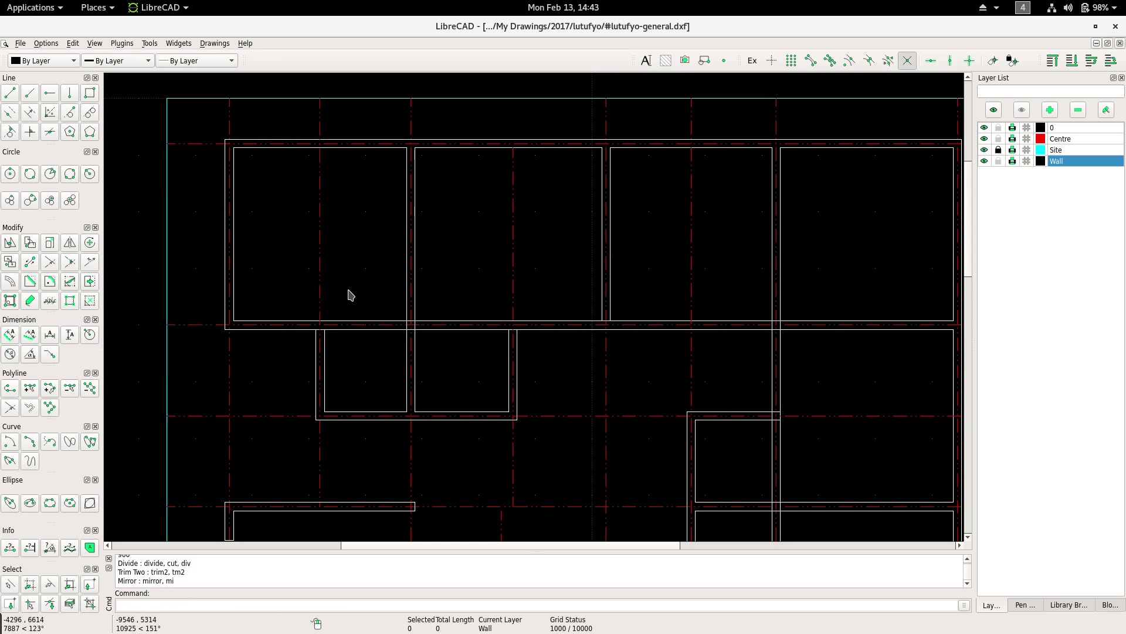
Offset two horizontal wall lines and one vertical wall line by 1050.
{"action": "type", "text": "o"}
{"action": "key", "text": "Return"}
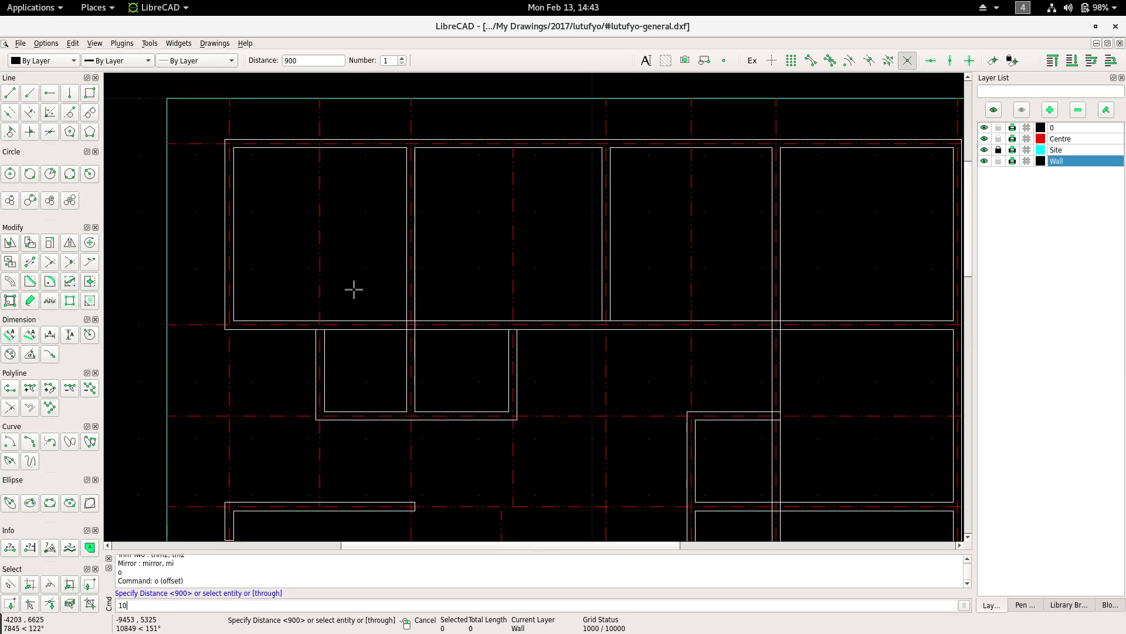
{"action": "key", "text": "Return"}
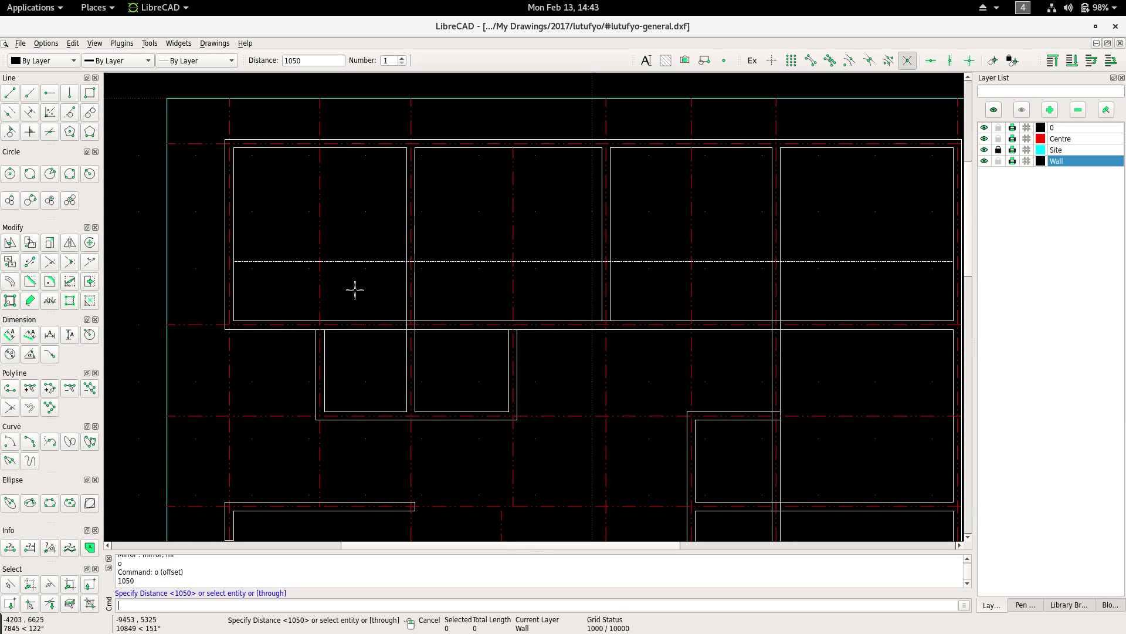
{"action": "scroll", "coordinate": [382, 308], "scroll_direction": "up", "scroll_amount": 3}
{"action": "left_click", "coordinate": [380, 321]}
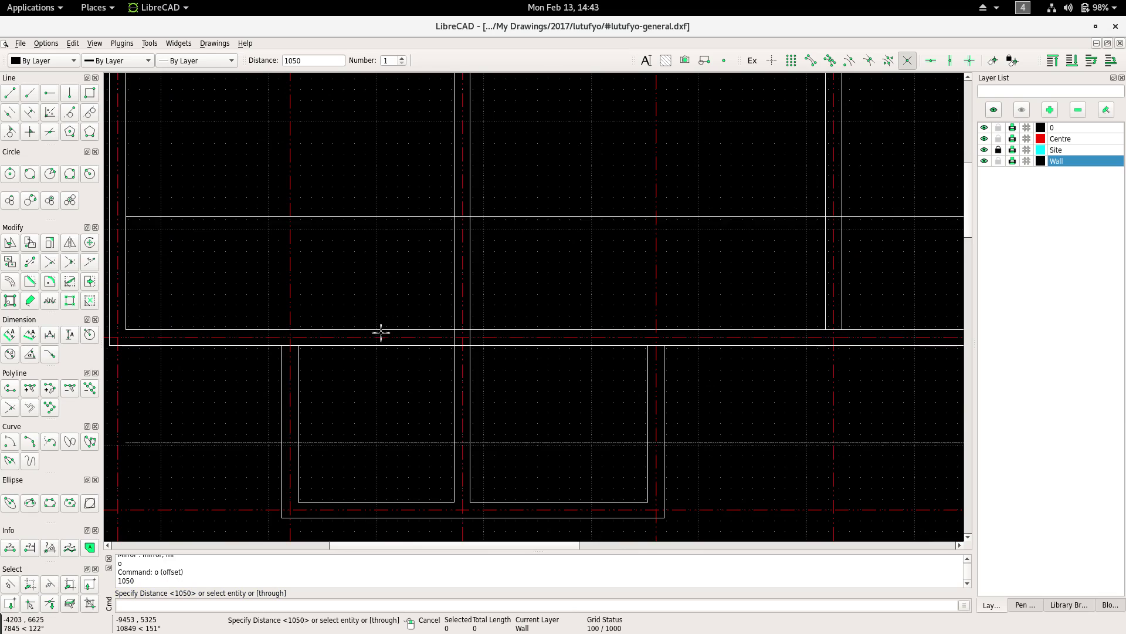
{"action": "left_click", "coordinate": [380, 332]}
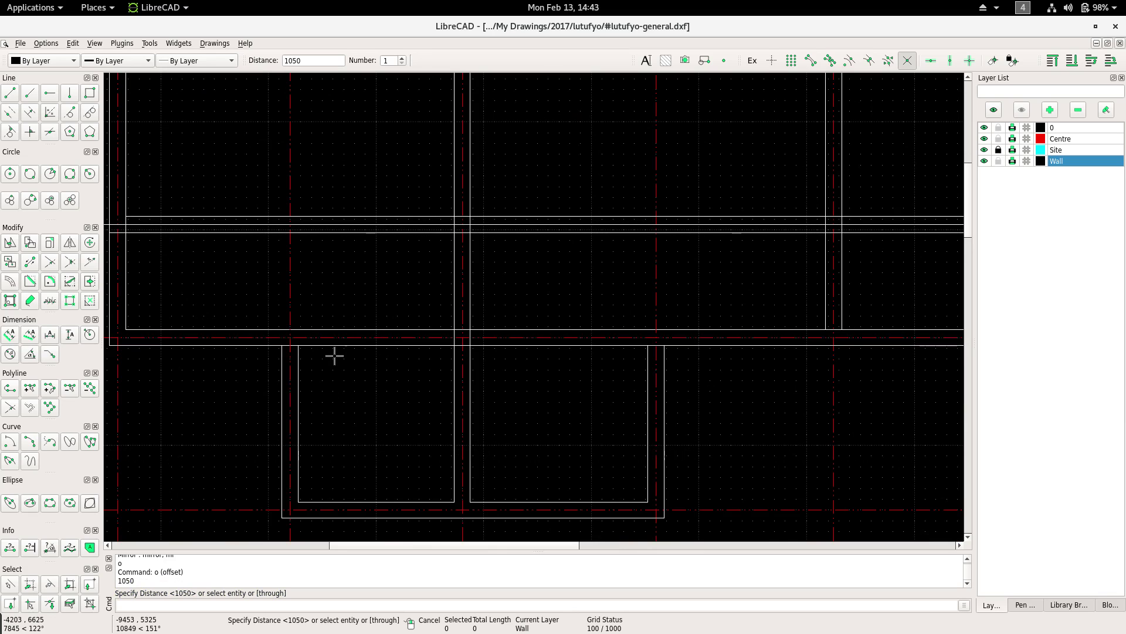
{"action": "left_click", "coordinate": [453, 287]}
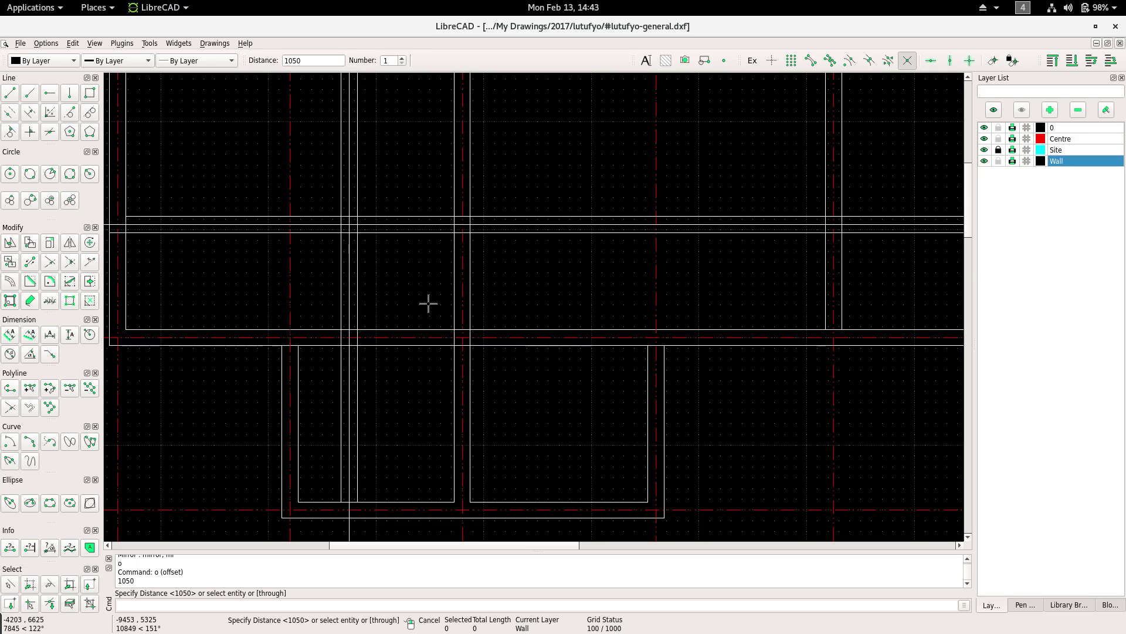
Offset two more horizontal lines and another vertical line by 1050, then finish.
{"action": "scroll", "coordinate": [469, 311], "scroll_direction": "down", "scroll_amount": 2}
{"action": "middle_click_drag", "start_coordinate": [513, 322], "coordinate": [501, 311]}
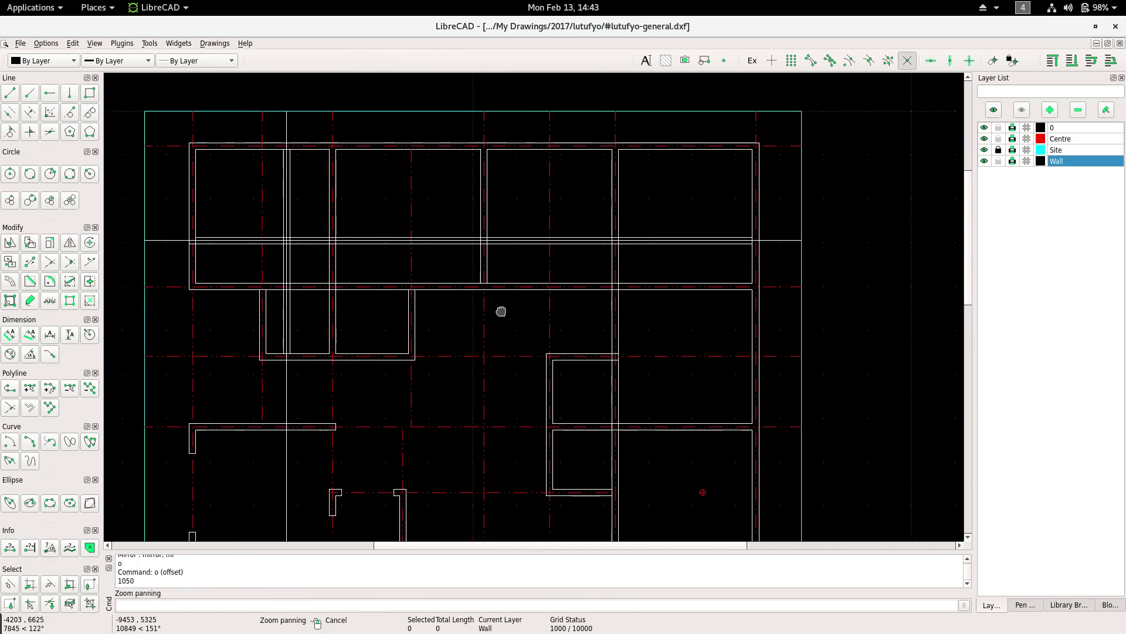
{"action": "scroll", "coordinate": [501, 311], "scroll_direction": "up", "scroll_amount": 2}
{"action": "scroll", "coordinate": [477, 299], "scroll_direction": "up", "scroll_amount": 2}
{"action": "scroll", "coordinate": [513, 322], "scroll_direction": "up", "scroll_amount": 1}
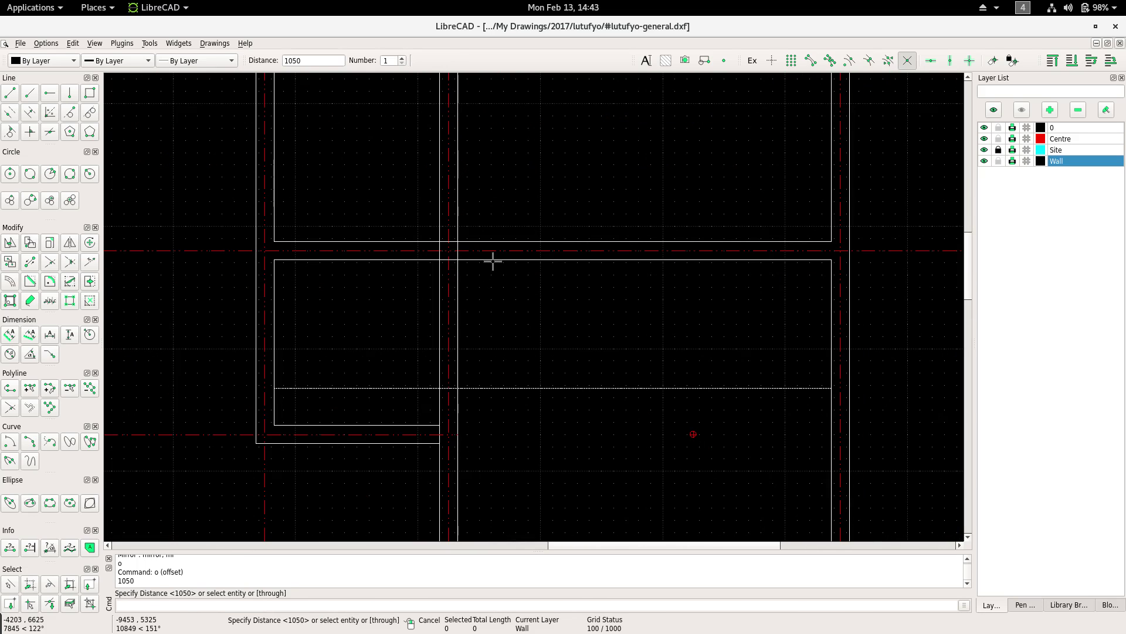
{"action": "left_click", "coordinate": [492, 262]}
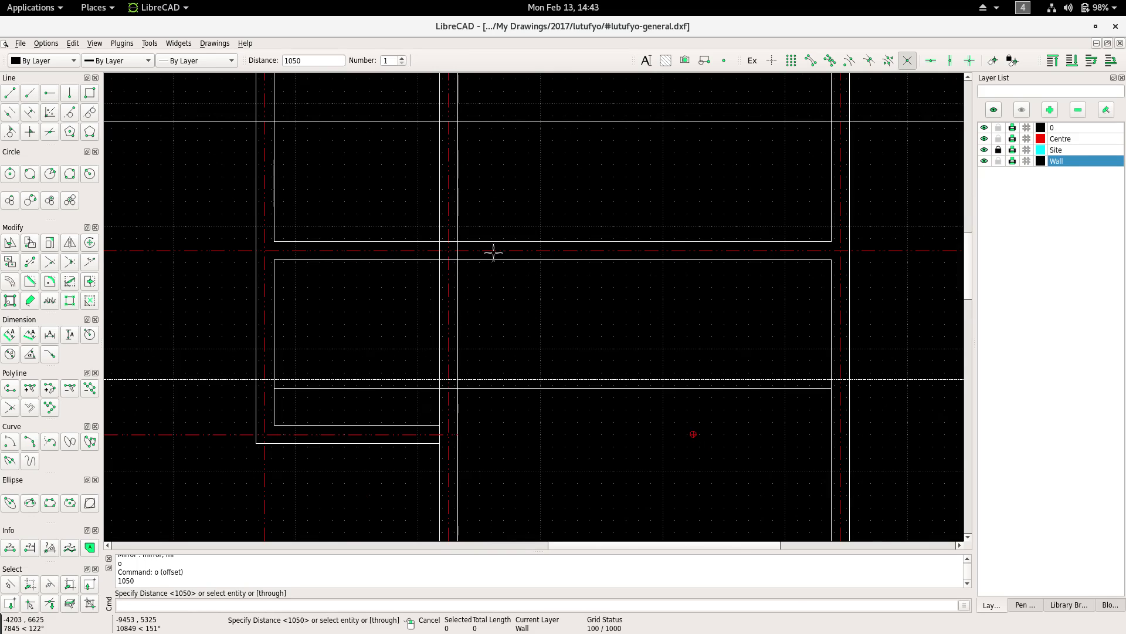
{"action": "left_click", "coordinate": [493, 244]}
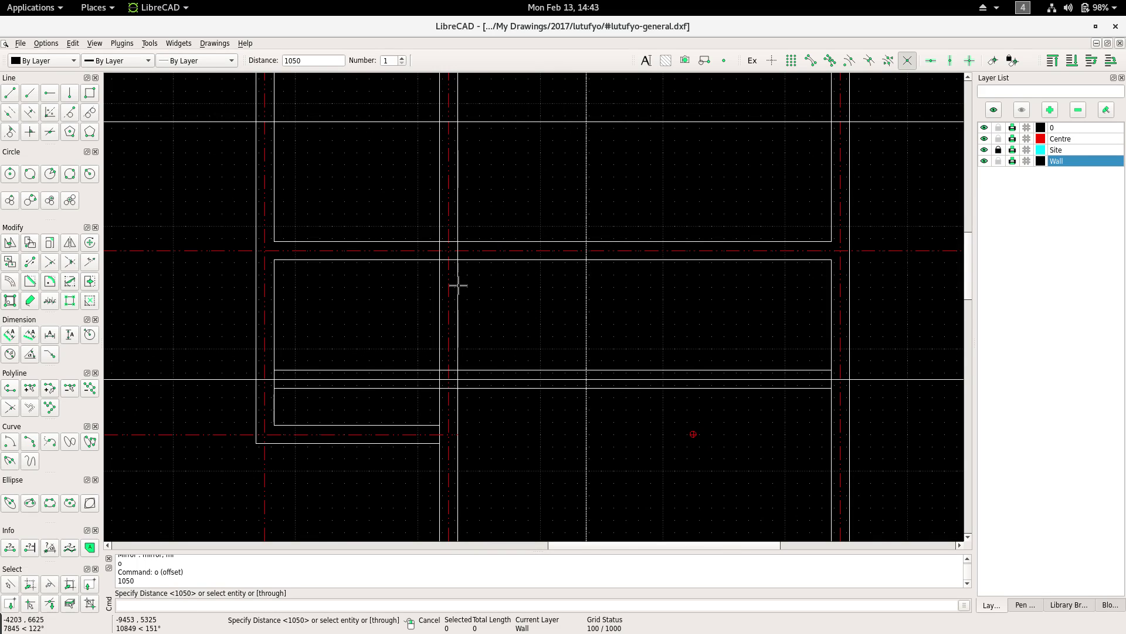
{"action": "left_click", "coordinate": [449, 288]}
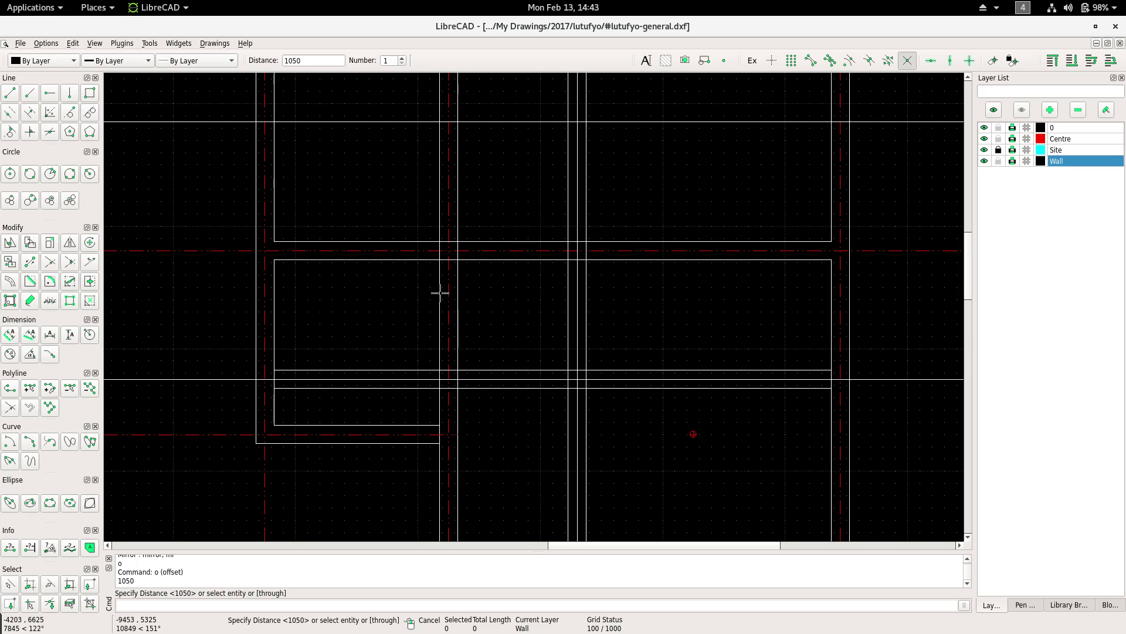
{"action": "key", "text": "Escape"}
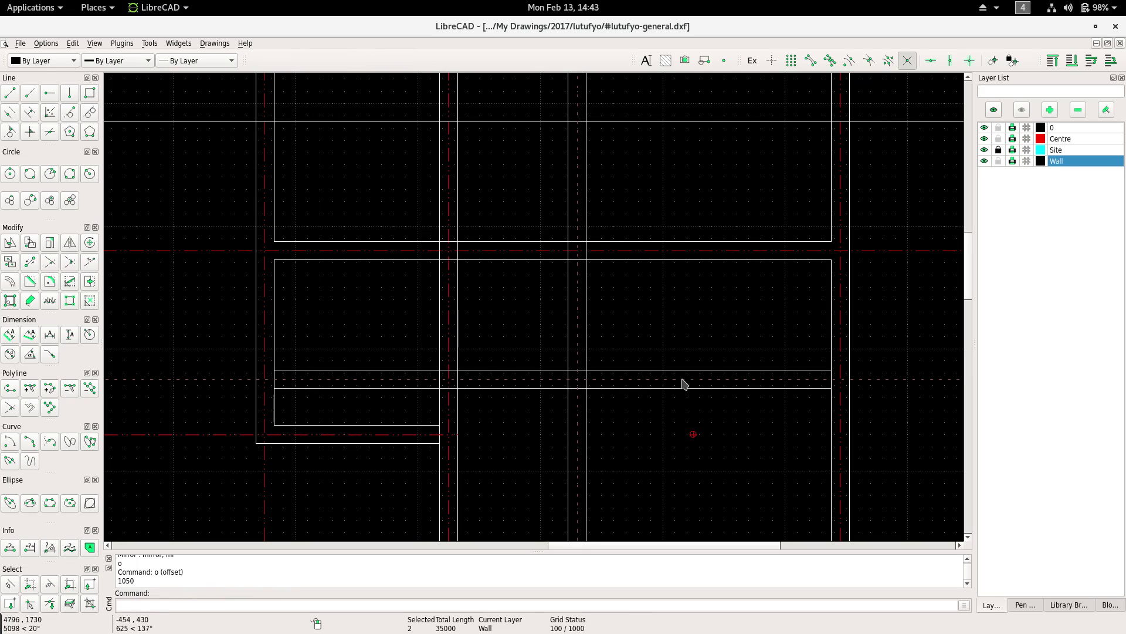
Switch to the Centre layer, select a horizontal line, then make Wall current again.
{"action": "left_click", "coordinate": [1060, 139]}
{"action": "scroll", "coordinate": [677, 289], "scroll_direction": "down", "scroll_amount": 3}
{"action": "mouse_move", "coordinate": [677, 290]}
{"action": "middle_mouse_down"}
{"action": "mouse_move", "coordinate": [644, 364]}
{"action": "mouse_move", "coordinate": [383, 294]}
{"action": "middle_mouse_up"}
{"action": "scroll", "coordinate": [355, 221], "scroll_direction": "up", "scroll_amount": 3}
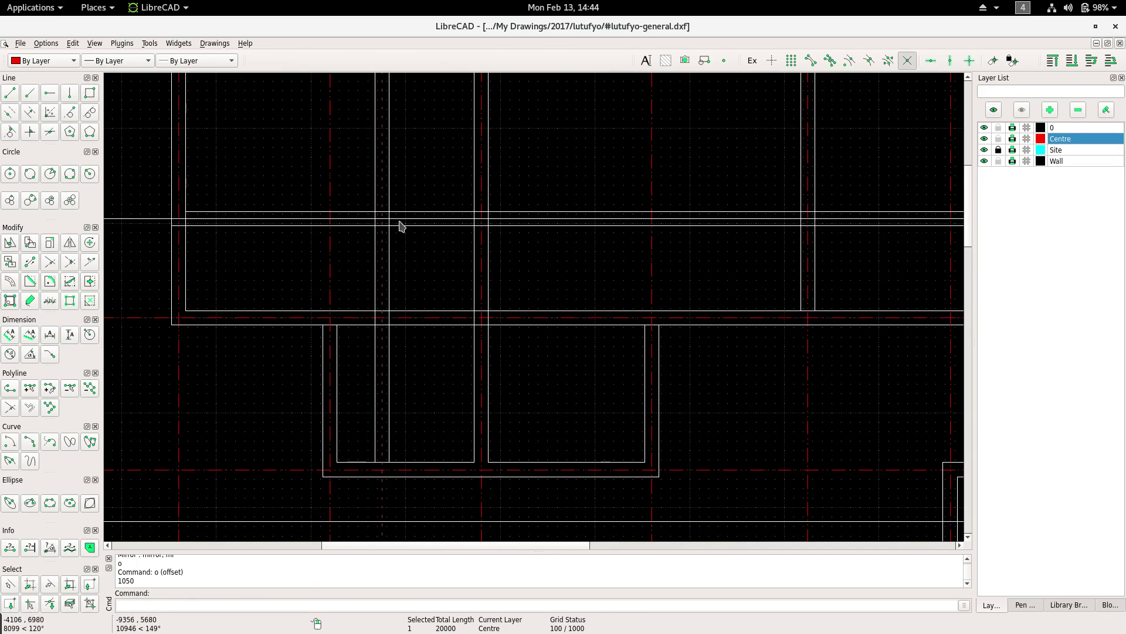
{"action": "left_click", "coordinate": [399, 223]}
{"action": "left_click", "coordinate": [1059, 161]}
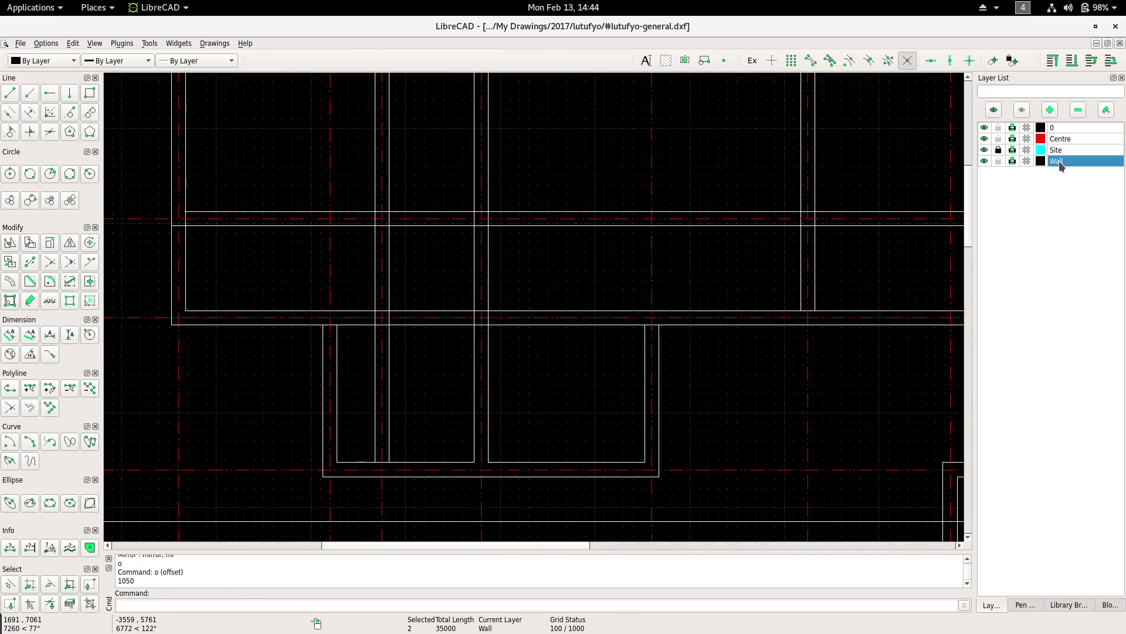
{"action": "scroll", "coordinate": [422, 309], "scroll_direction": "down", "scroll_amount": 2}
{"action": "scroll", "coordinate": [379, 280], "scroll_direction": "up", "scroll_amount": 2}
{"action": "scroll", "coordinate": [379, 280], "scroll_direction": "up", "scroll_amount": 3}
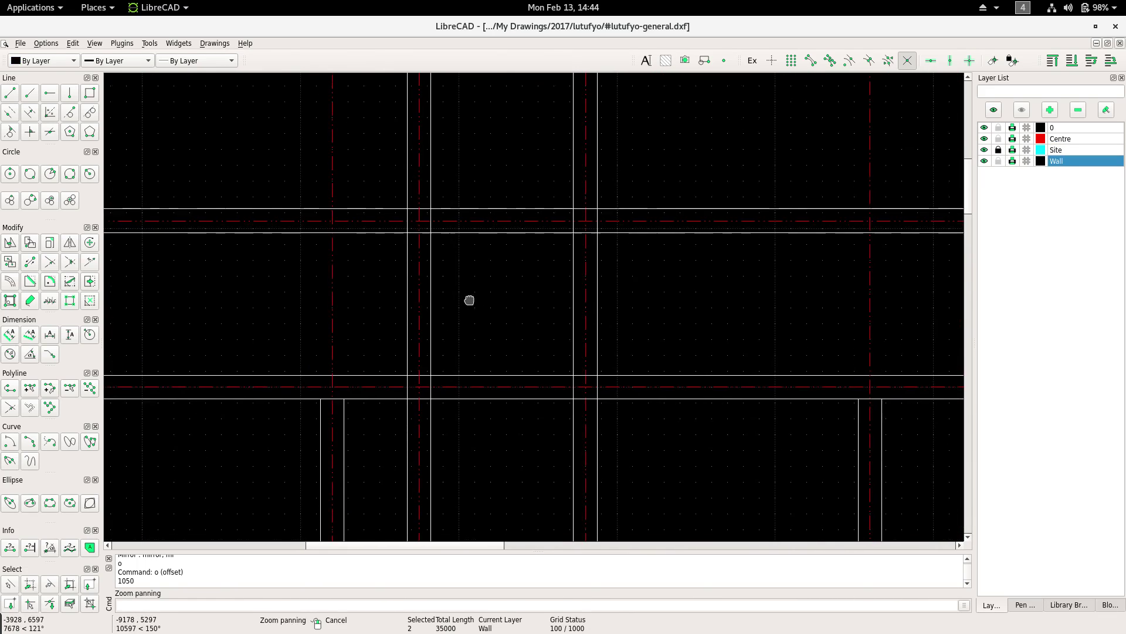
Trim a pair of crossing wall lines into a corner with Trim Two.
{"action": "right_click", "coordinate": [468, 162]}
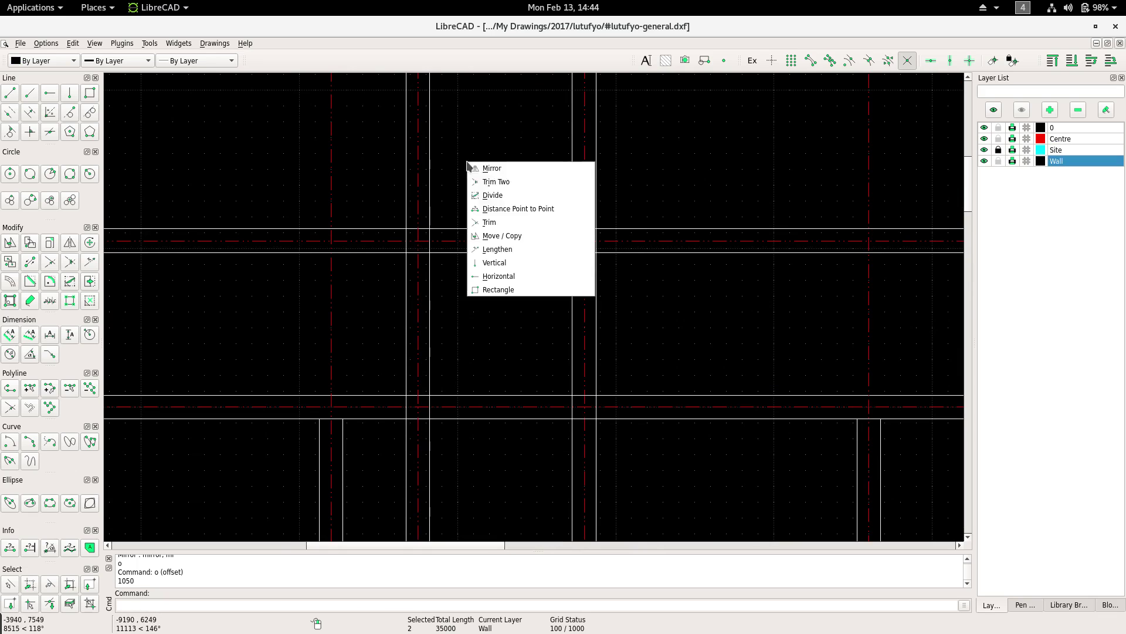
{"action": "left_click", "coordinate": [499, 181]}
{"action": "left_click", "coordinate": [438, 253]}
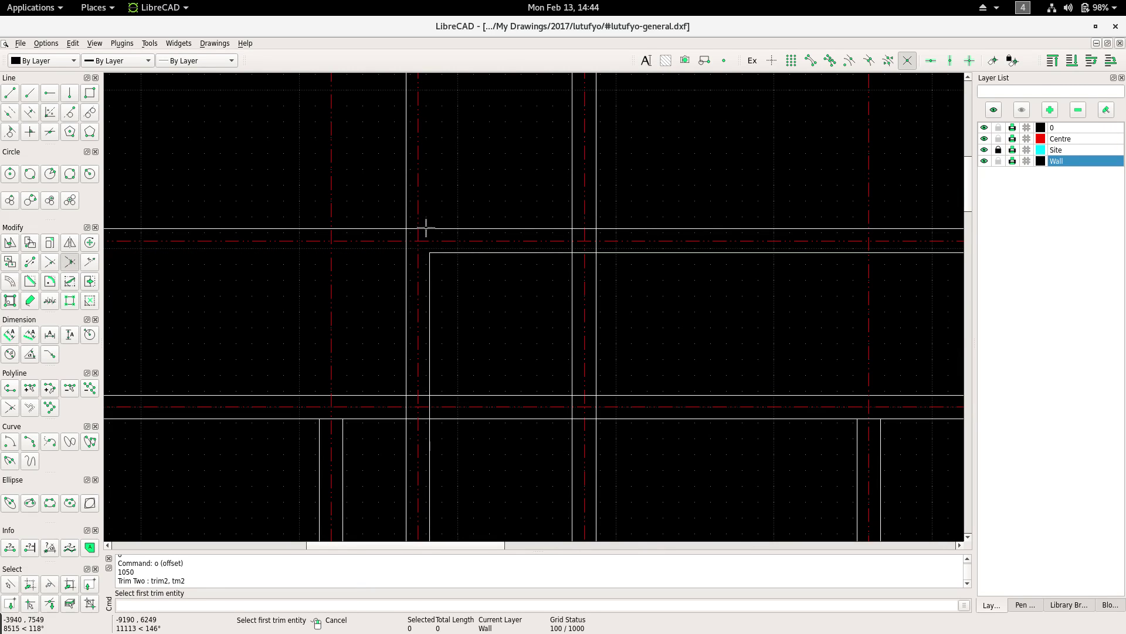
{"action": "scroll", "coordinate": [402, 238], "scroll_direction": "down", "scroll_amount": 3}
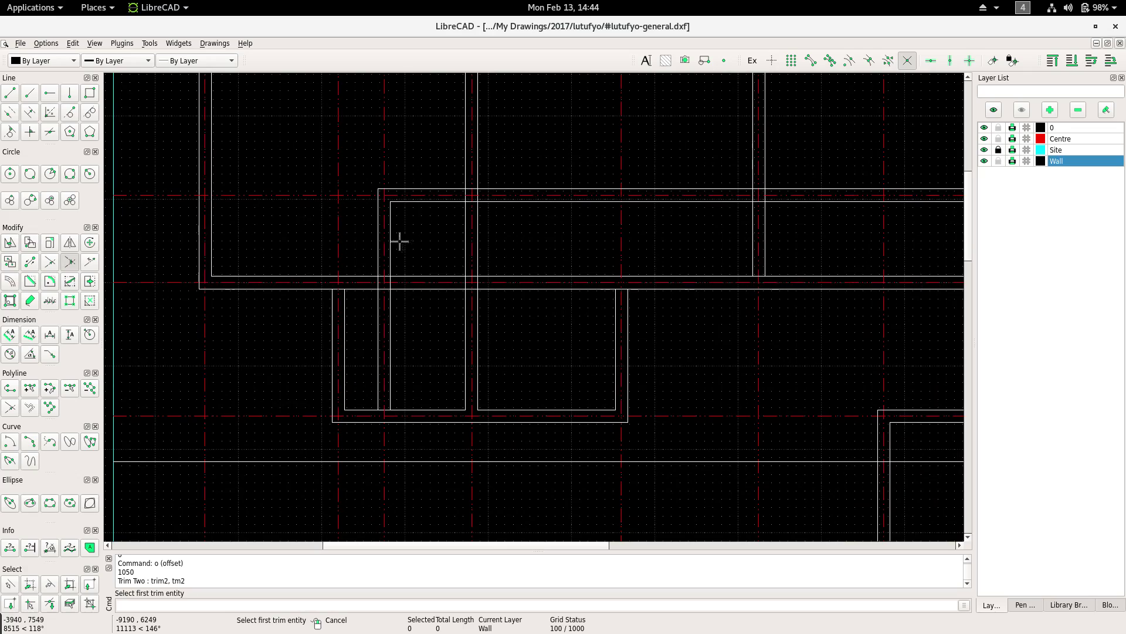
{"action": "scroll", "coordinate": [388, 223], "scroll_direction": "up", "scroll_amount": 4}
{"action": "scroll", "coordinate": [411, 240], "scroll_direction": "down", "scroll_amount": 4}
{"action": "scroll", "coordinate": [466, 296], "scroll_direction": "down", "scroll_amount": 2}
{"action": "scroll", "coordinate": [425, 249], "scroll_direction": "up", "scroll_amount": 3}
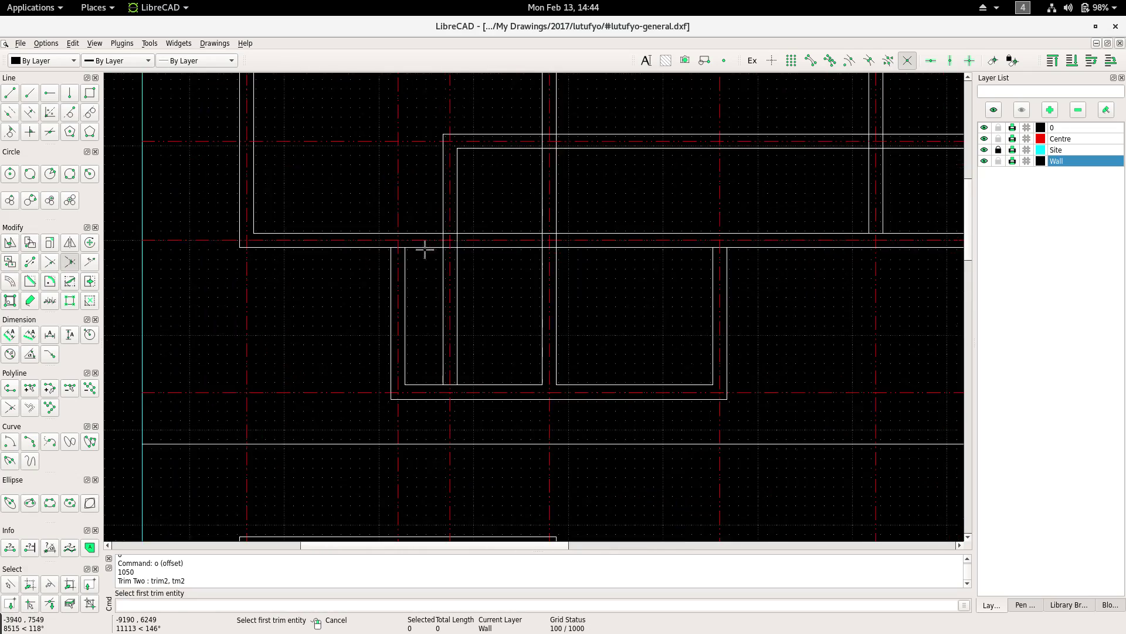
{"action": "scroll", "coordinate": [446, 246], "scroll_direction": "up", "scroll_amount": 1}
{"action": "scroll", "coordinate": [440, 352], "scroll_direction": "up", "scroll_amount": 2}
{"action": "scroll", "coordinate": [455, 322], "scroll_direction": "up", "scroll_amount": 1}
{"action": "scroll", "coordinate": [434, 247], "scroll_direction": "up", "scroll_amount": 1}
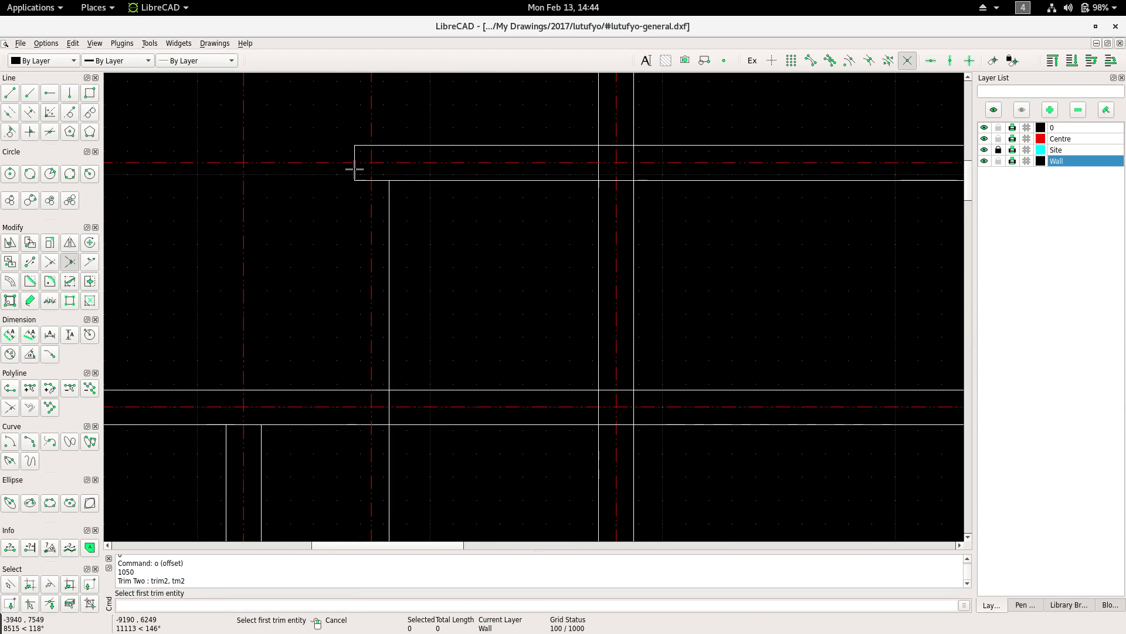
{"action": "scroll", "coordinate": [382, 248], "scroll_direction": "down", "scroll_amount": 2}
{"action": "scroll", "coordinate": [387, 235], "scroll_direction": "down", "scroll_amount": 3}
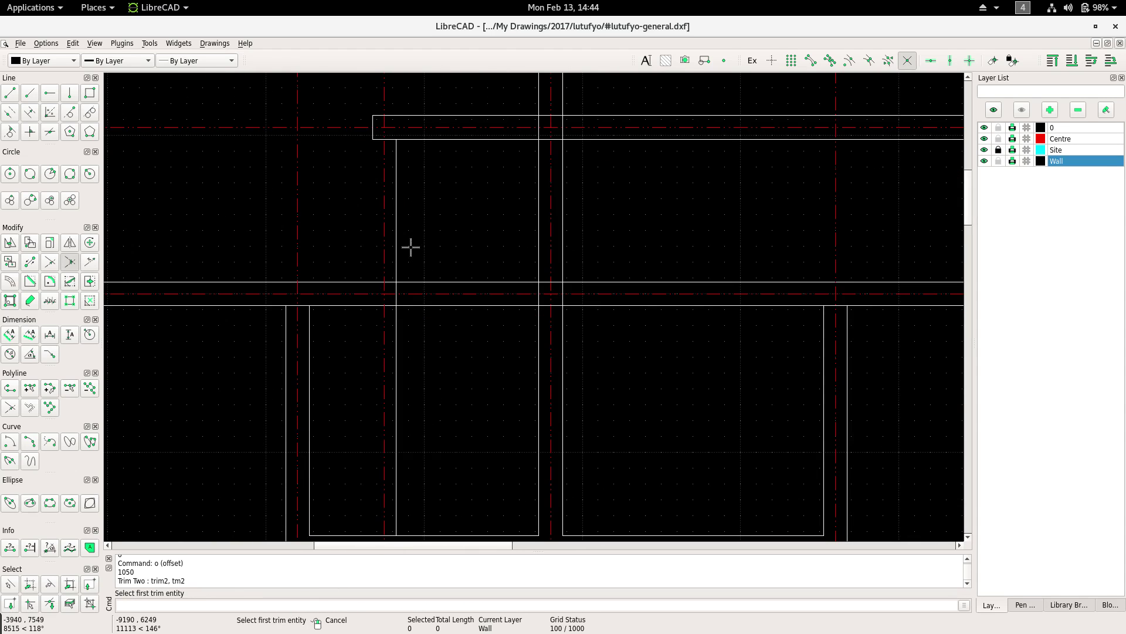
{"action": "key", "text": "Escape"}
Trim a vertical wall to a horizontal one, undo it, and cancel a Divide.
{"action": "right_click", "coordinate": [435, 241]}
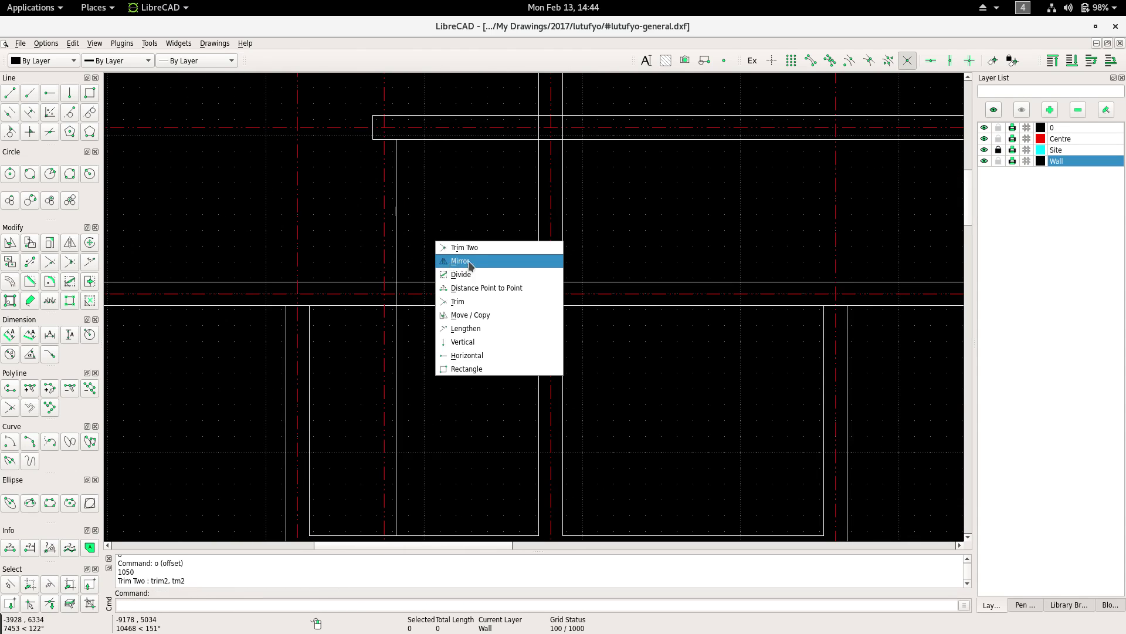
{"action": "left_click", "coordinate": [470, 249]}
{"action": "left_click", "coordinate": [417, 282]}
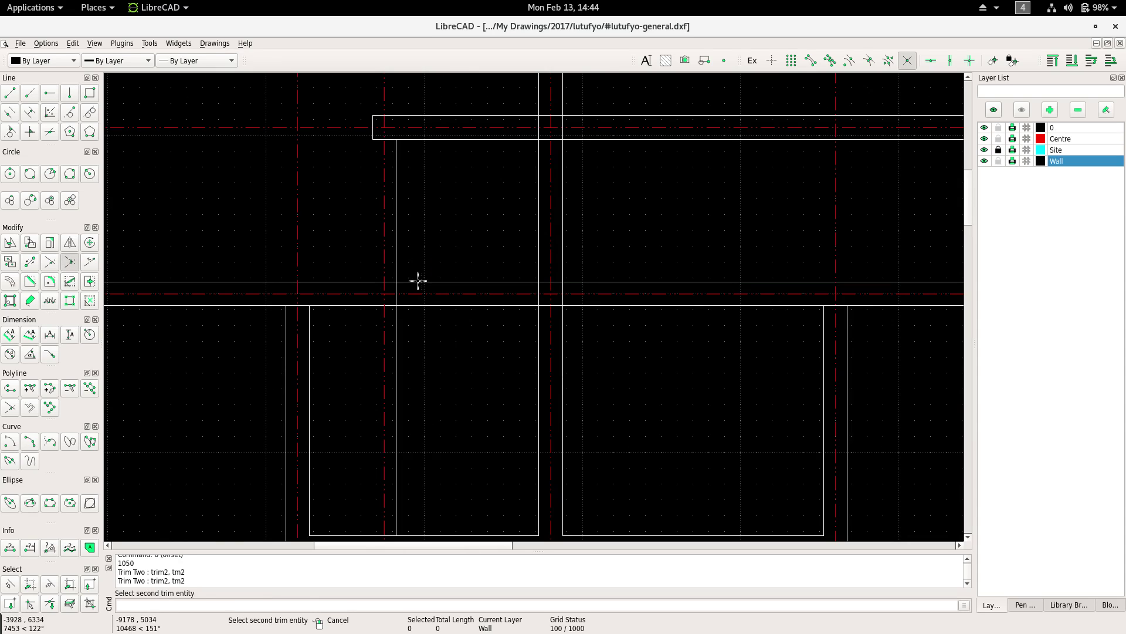
{"action": "left_click", "coordinate": [396, 272]}
{"action": "key", "text": "ctrl+z"}
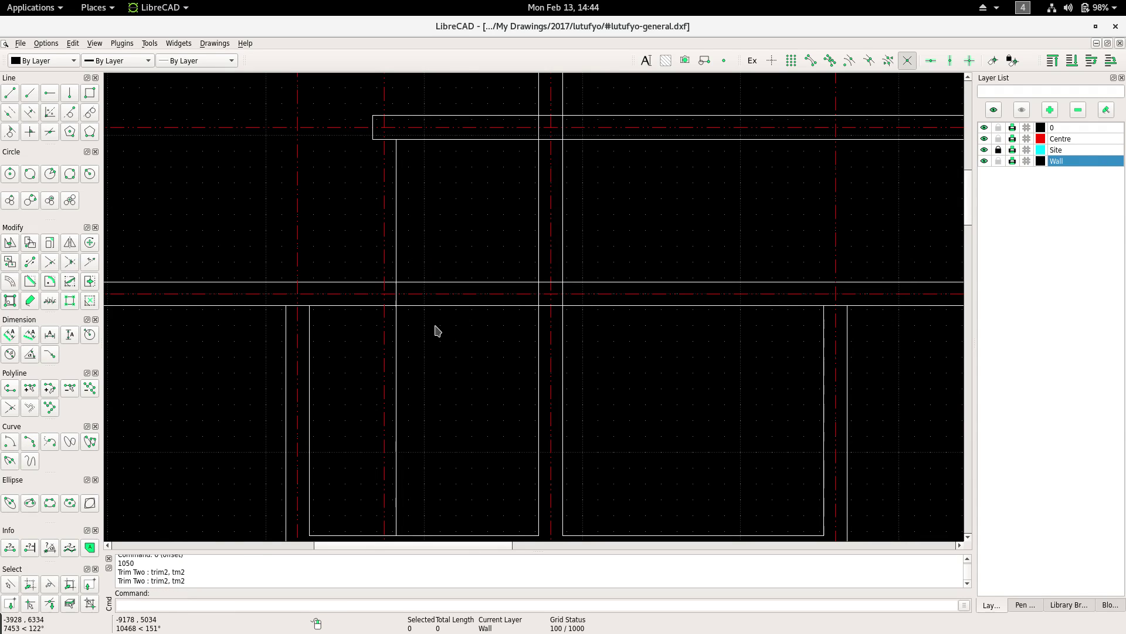
{"action": "right_click", "coordinate": [449, 249]}
{"action": "left_click", "coordinate": [475, 284]}
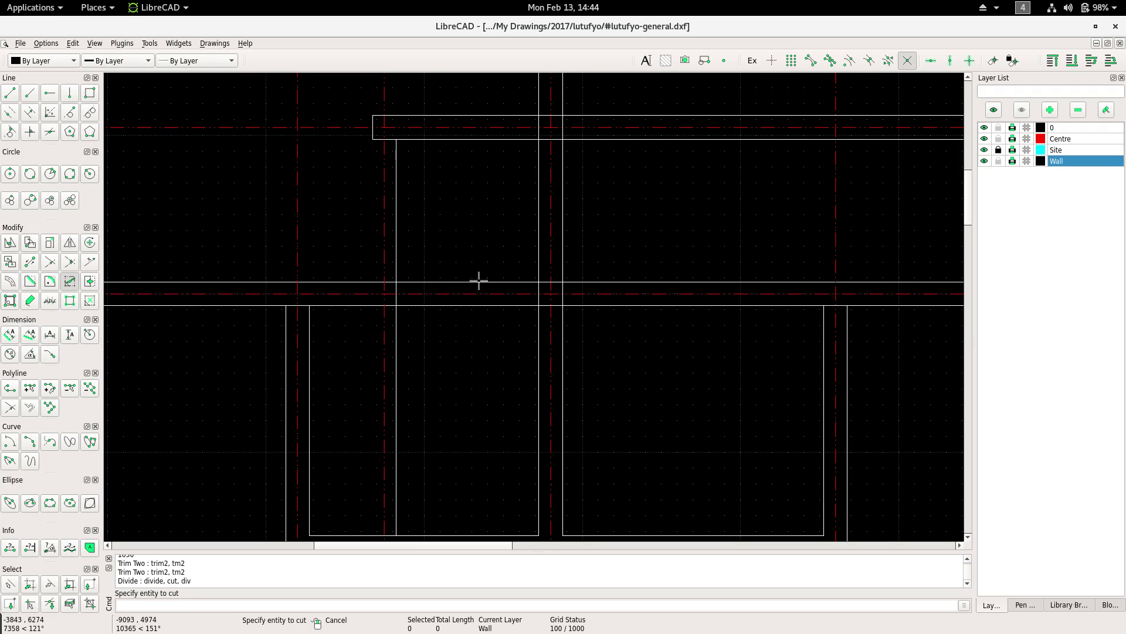
{"action": "right_click", "coordinate": [535, 305]}
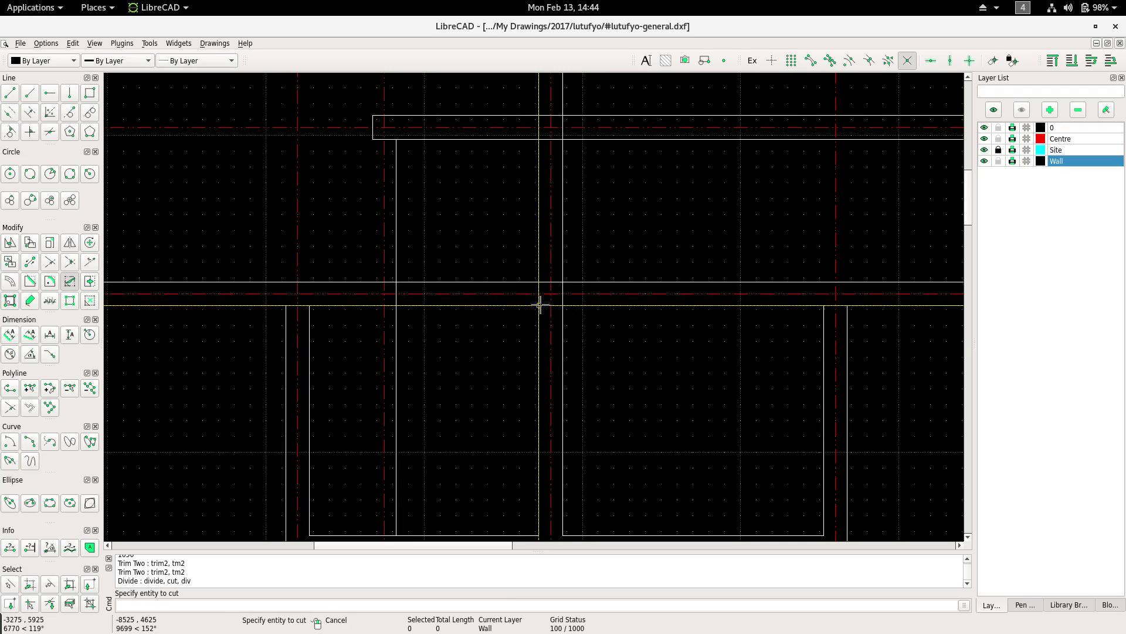
Trim two adjoining pairs of wall lines into corner junctions.
{"action": "right_click", "coordinate": [417, 209]}
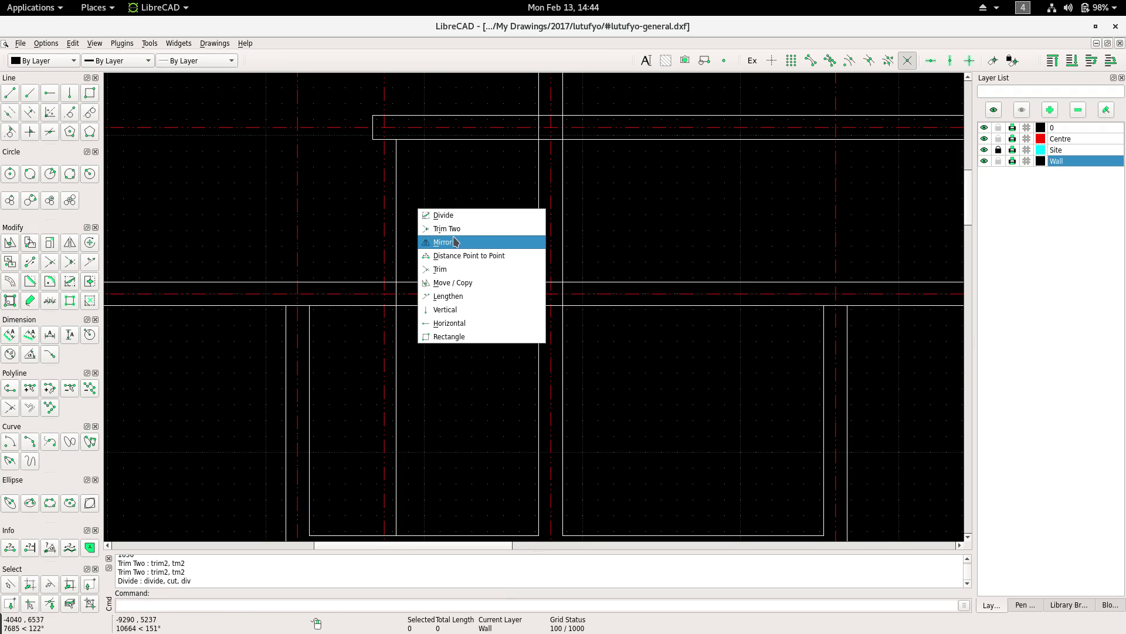
{"action": "left_click", "coordinate": [446, 229]}
{"action": "scroll", "coordinate": [387, 286], "scroll_direction": "up", "scroll_amount": 2}
{"action": "left_click", "coordinate": [394, 286]}
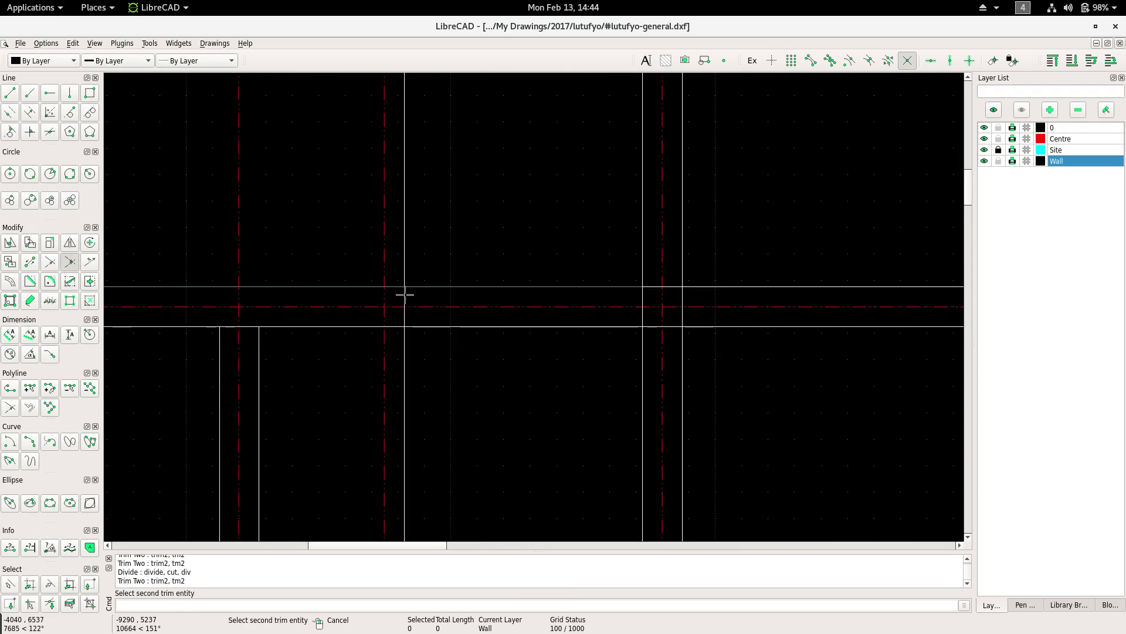
{"action": "left_click", "coordinate": [404, 314]}
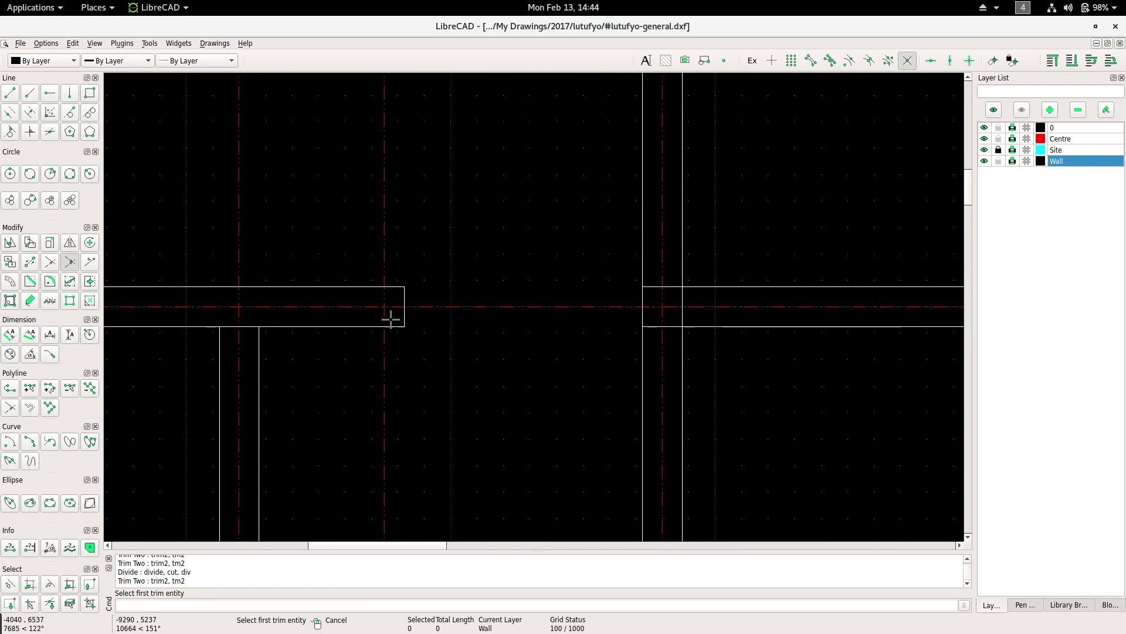
Zoom out to review the whole floor plan and dismiss the command list.
{"action": "scroll", "coordinate": [422, 287], "scroll_direction": "down", "scroll_amount": 3}
{"action": "scroll", "coordinate": [408, 292], "scroll_direction": "down", "scroll_amount": 2}
{"action": "scroll", "coordinate": [435, 345], "scroll_direction": "down", "scroll_amount": 2}
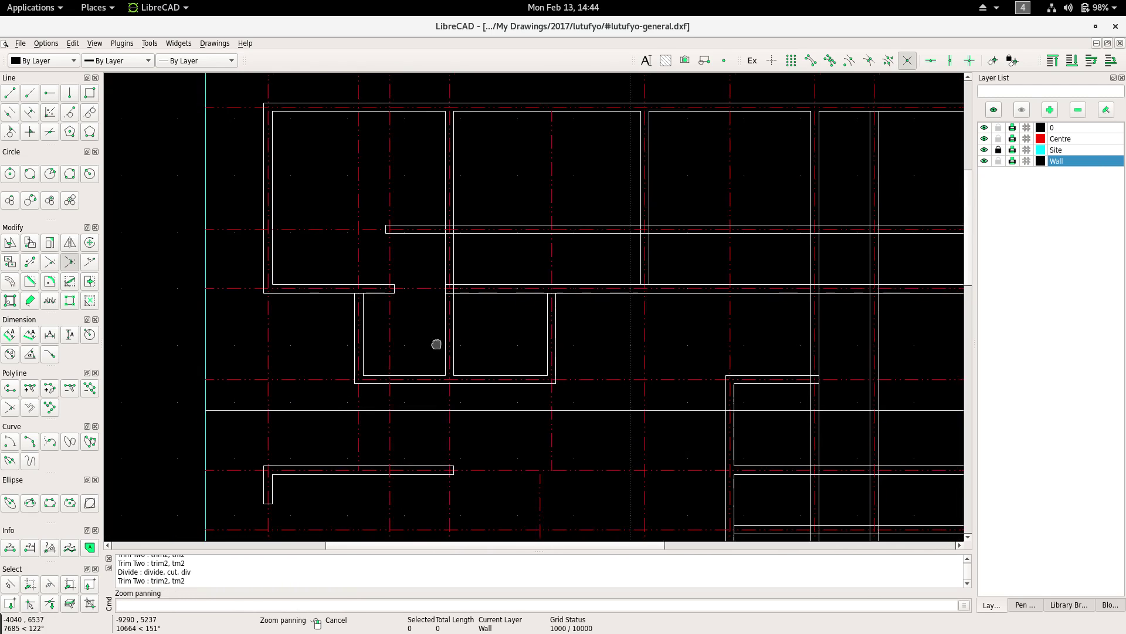
{"action": "scroll", "coordinate": [407, 354], "scroll_direction": "down", "scroll_amount": 2}
{"action": "scroll", "coordinate": [393, 389], "scroll_direction": "down", "scroll_amount": 2}
{"action": "middle_click_drag", "start_coordinate": [392, 389], "coordinate": [382, 346]}
{"action": "scroll", "coordinate": [387, 323], "scroll_direction": "up", "scroll_amount": 2}
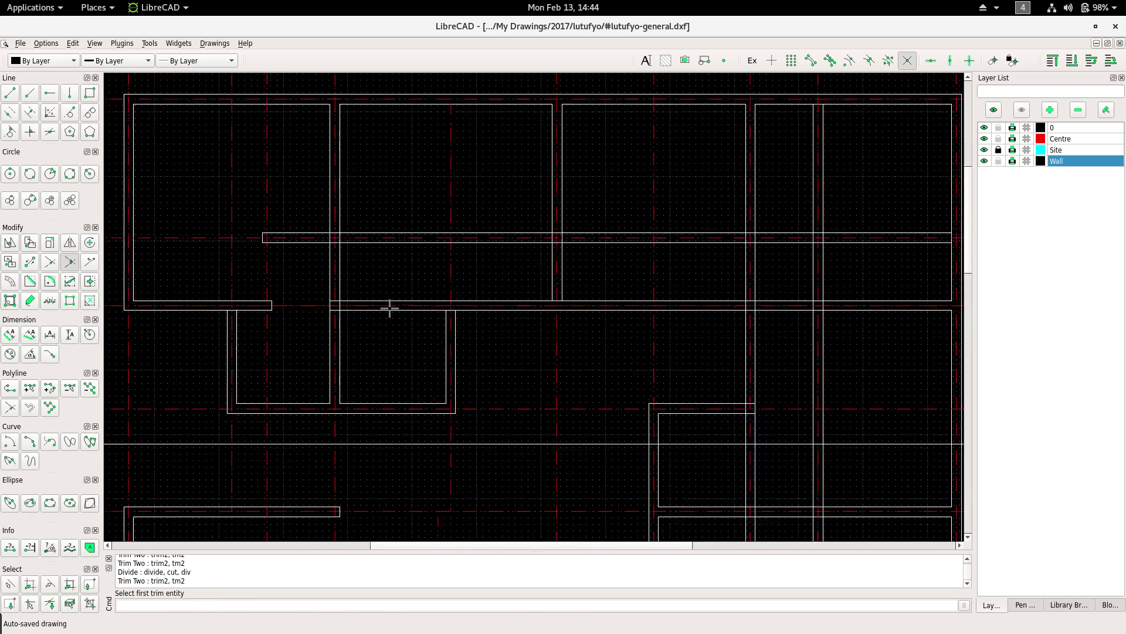
{"action": "scroll", "coordinate": [389, 320], "scroll_direction": "up", "scroll_amount": 2}
{"action": "right_click", "coordinate": [394, 278]}
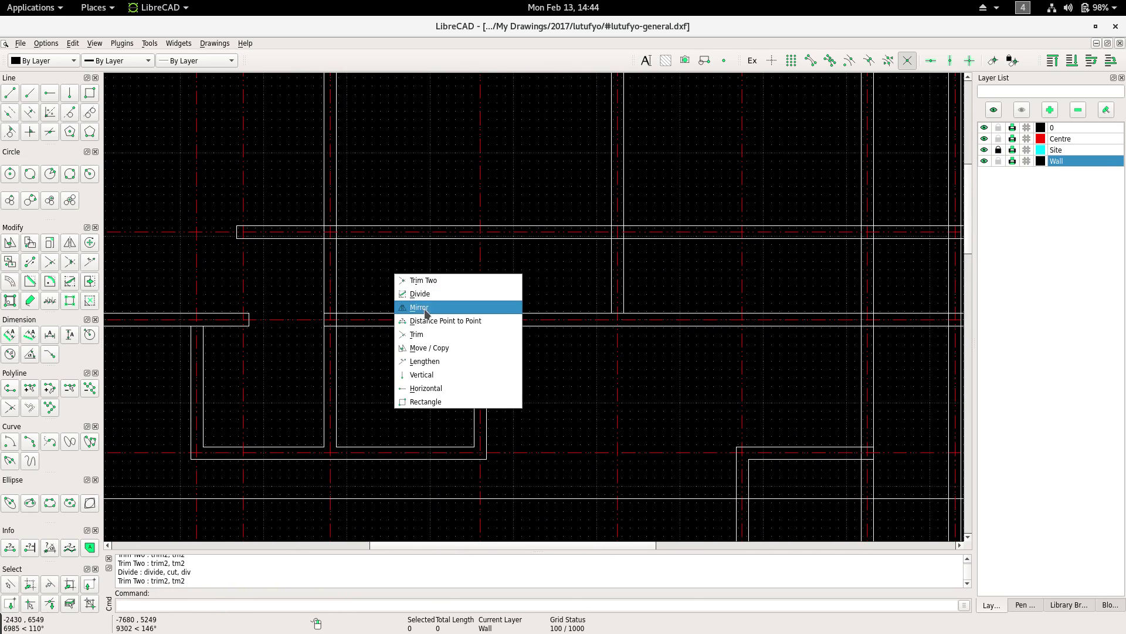
{"action": "left_click", "coordinate": [381, 279]}
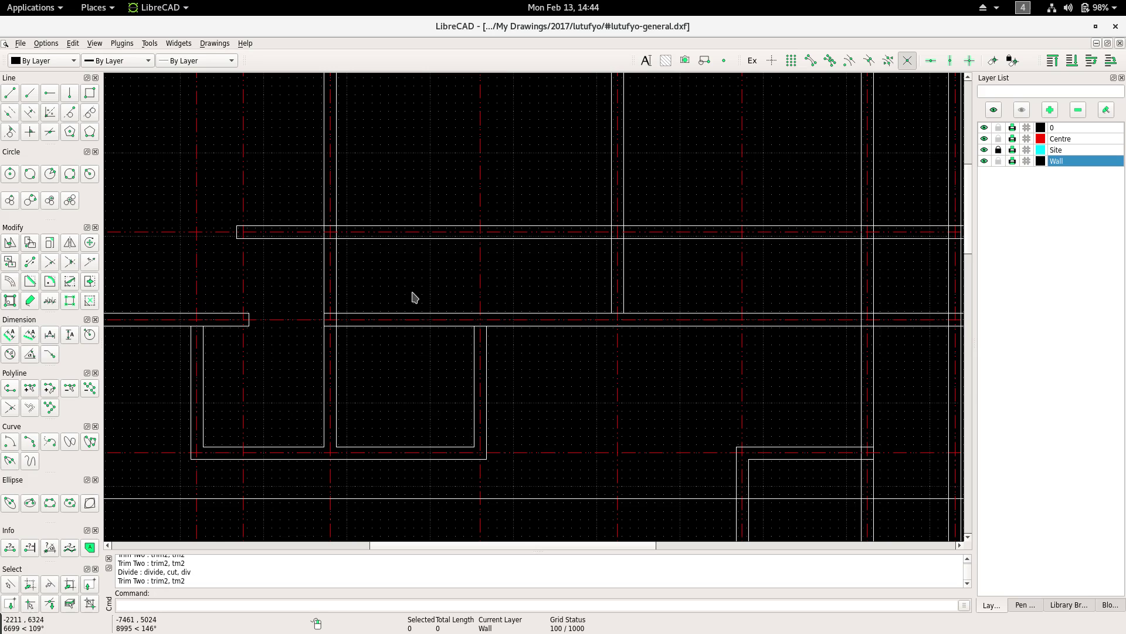
Start a 900 offset, then cancel it in favour of Trim Two.
{"action": "type", "text": "o"}
{"action": "key", "text": "Return"}
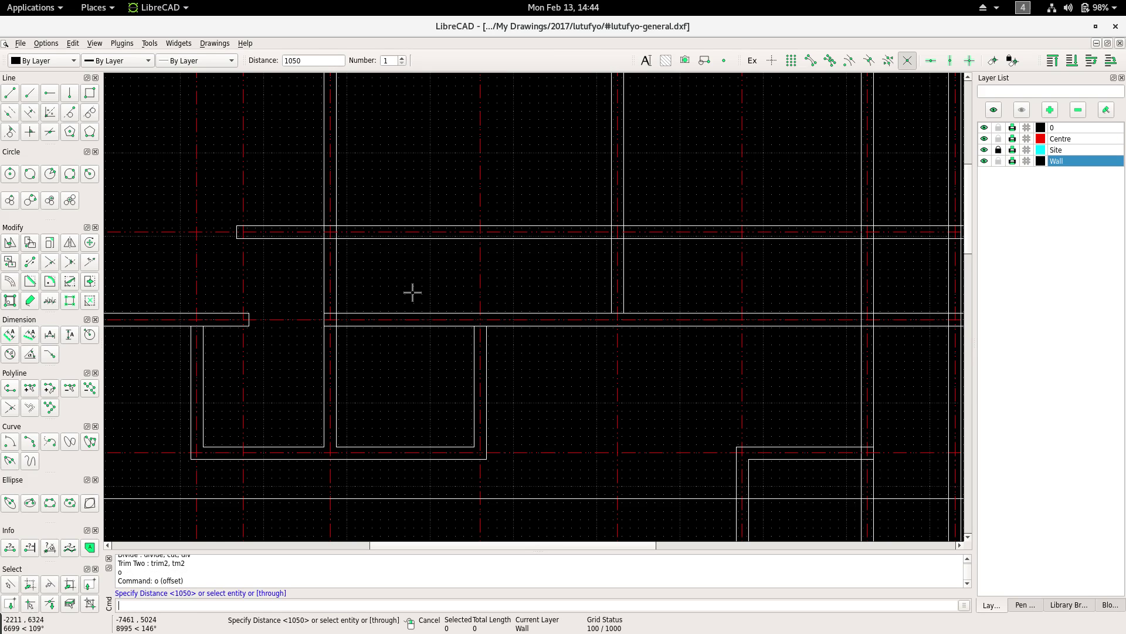
{"action": "type", "text": "900"}
{"action": "key", "text": "Return"}
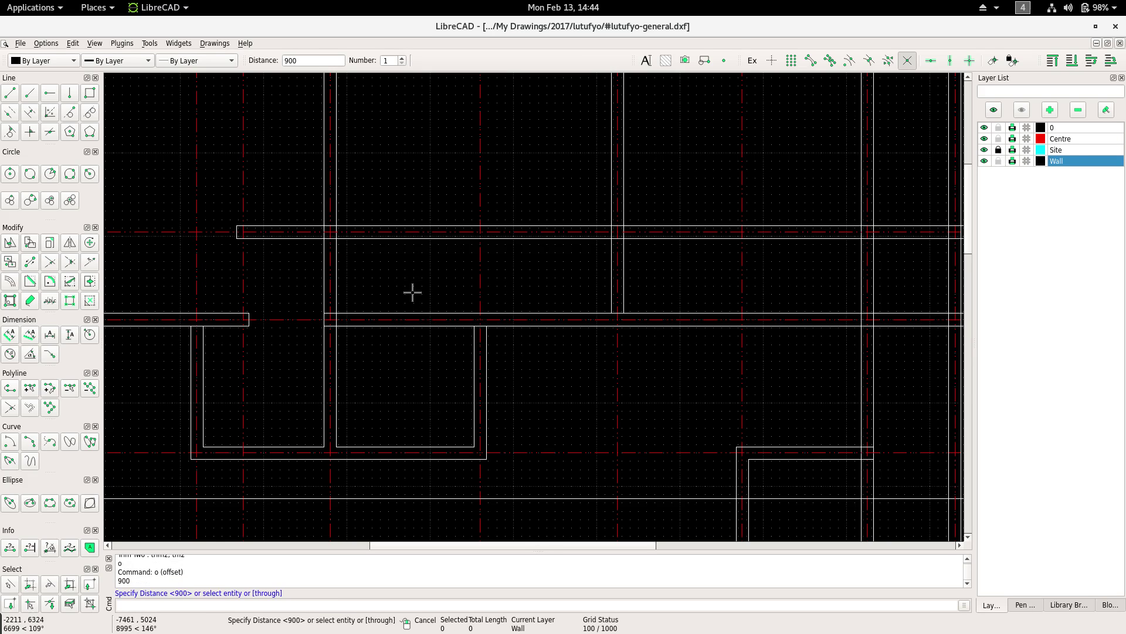
{"action": "scroll", "coordinate": [352, 348], "scroll_direction": "up", "scroll_amount": 2}
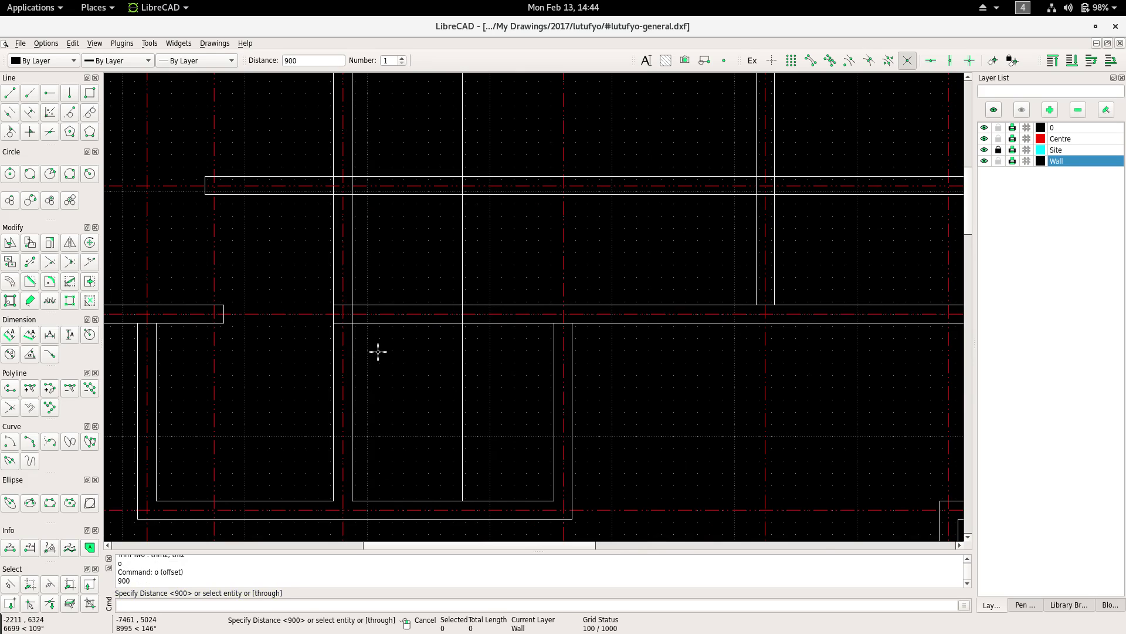
{"action": "right_click", "coordinate": [378, 351]}
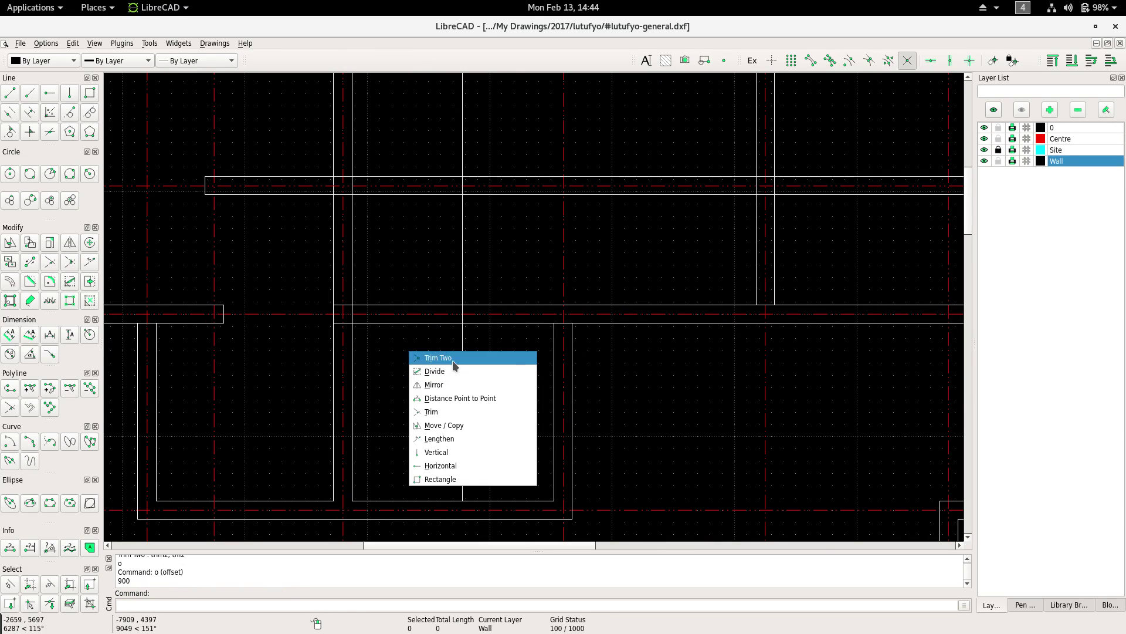
{"action": "left_click", "coordinate": [452, 358]}
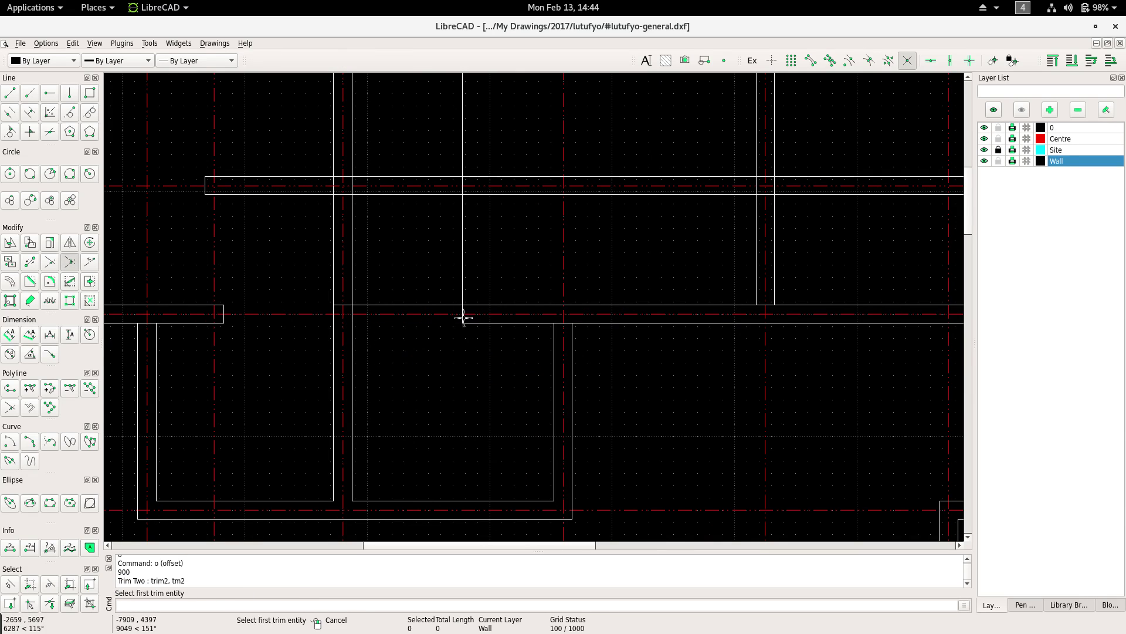
Zoom and pan across the corridor junction, then abandon the first wall-edge pick.
{"action": "scroll", "coordinate": [422, 327], "scroll_direction": "down", "scroll_amount": 2}
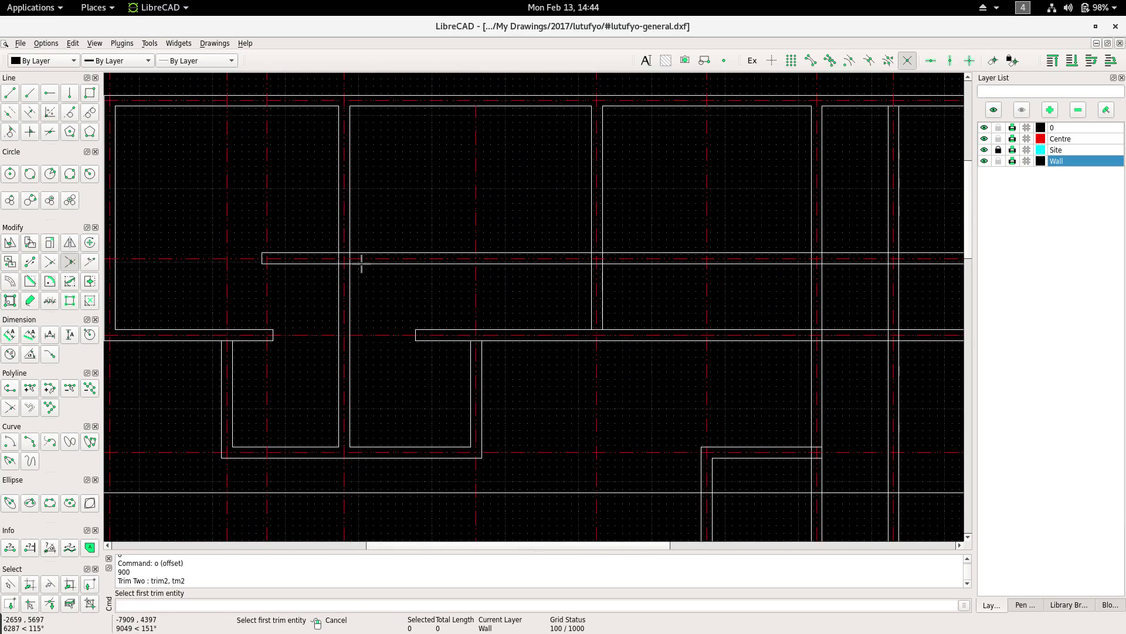
{"action": "scroll", "coordinate": [362, 263], "scroll_direction": "down", "scroll_amount": 1}
{"action": "scroll", "coordinate": [389, 264], "scroll_direction": "up", "scroll_amount": 3}
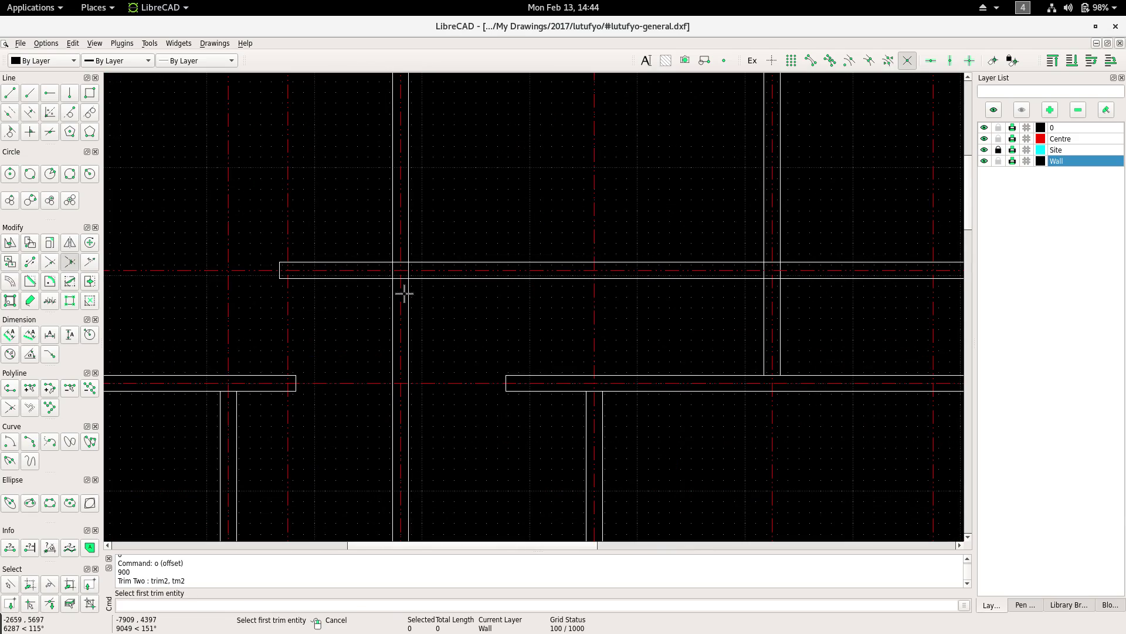
{"action": "scroll", "coordinate": [405, 294], "scroll_direction": "down", "scroll_amount": 1}
{"action": "scroll", "coordinate": [407, 322], "scroll_direction": "up", "scroll_amount": 1}
{"action": "middle_click_drag", "start_coordinate": [386, 316], "coordinate": [359, 314]}
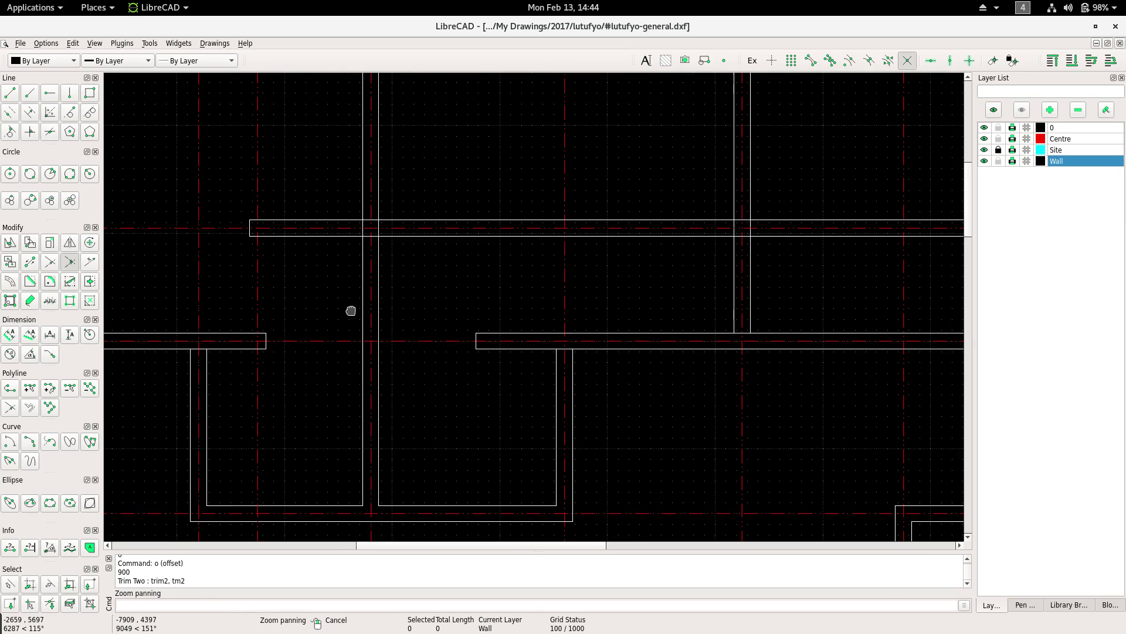
{"action": "right_click", "coordinate": [344, 250]}
{"action": "left_click", "coordinate": [348, 254]}
{"action": "key", "text": "Escape"}
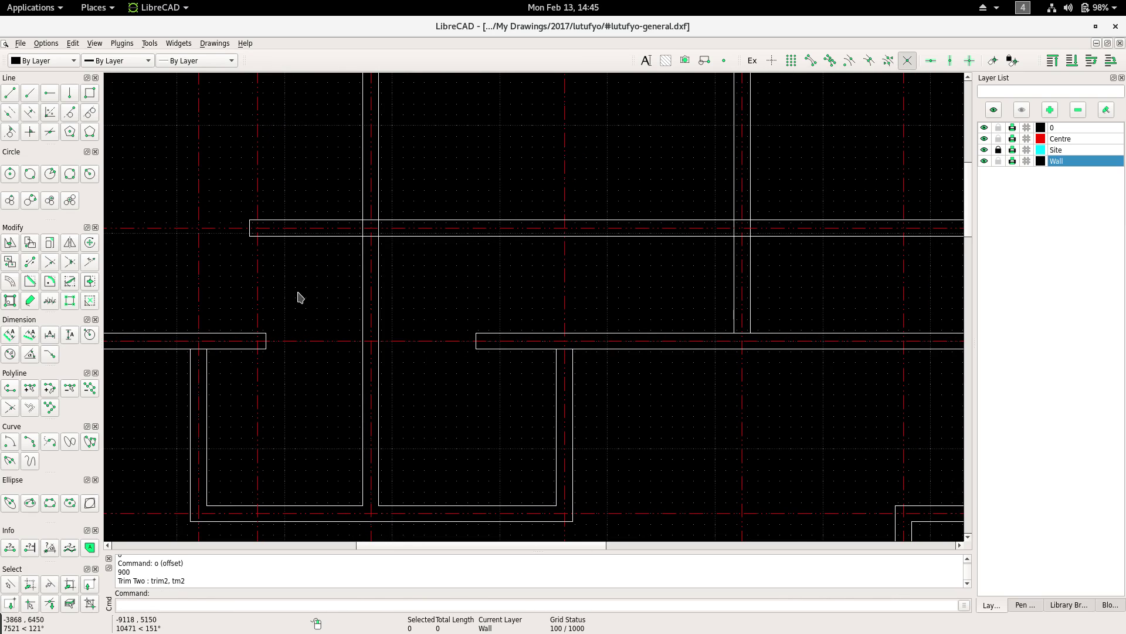
Start the offset and divide commands at the junction, cancelling each one.
{"action": "type", "text": "o"}
{"action": "key", "text": "Return"}
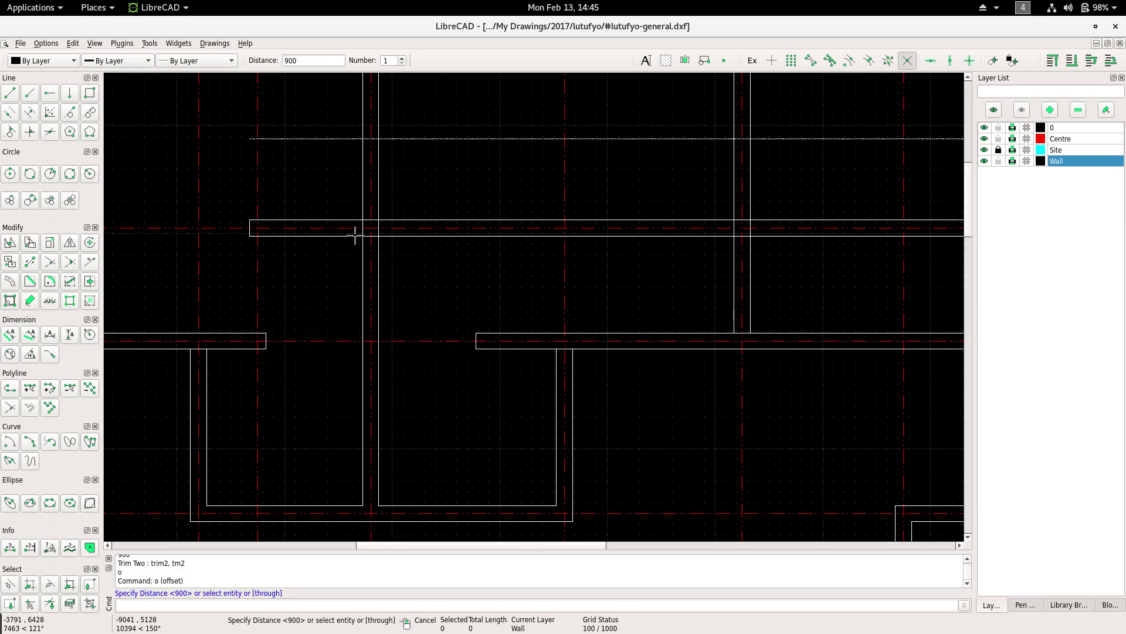
{"action": "key", "text": "Escape"}
{"action": "right_click", "coordinate": [322, 267]}
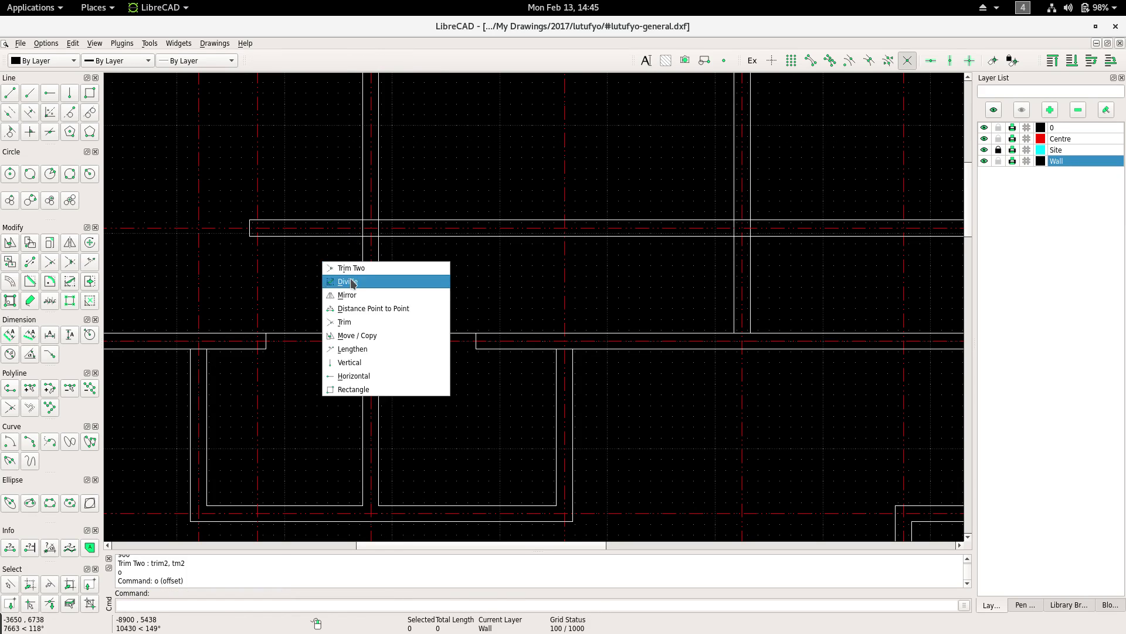
{"action": "left_click", "coordinate": [352, 279]}
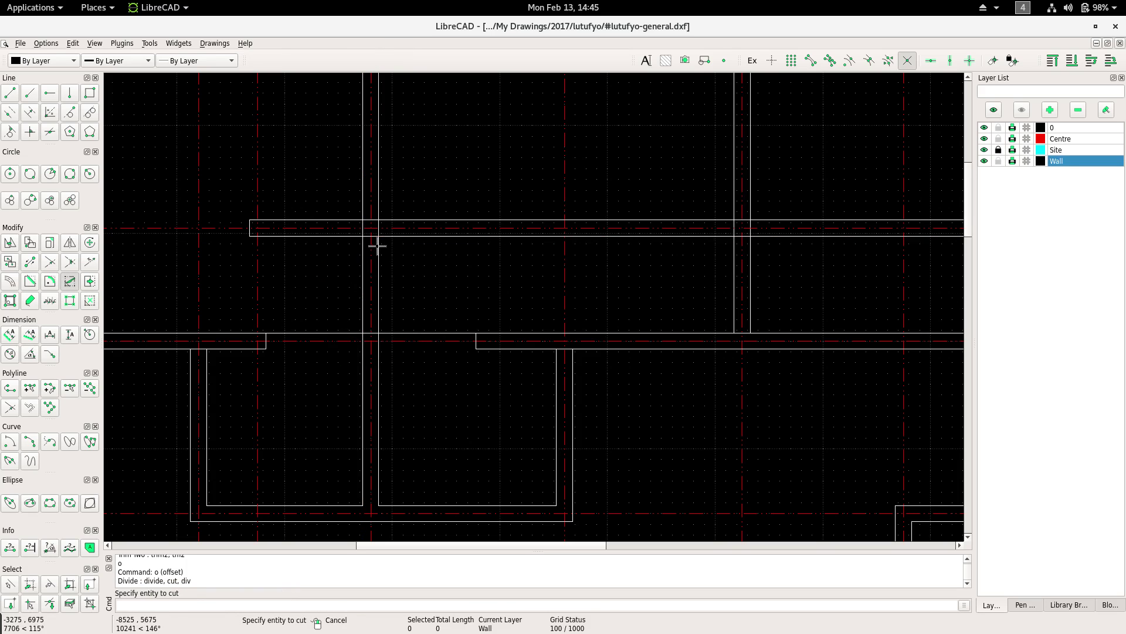
{"action": "right_click", "coordinate": [399, 265]}
Trim Two the vertical and horizontal wall lines into a clean L-shaped corner.
{"action": "right_click", "coordinate": [400, 268]}
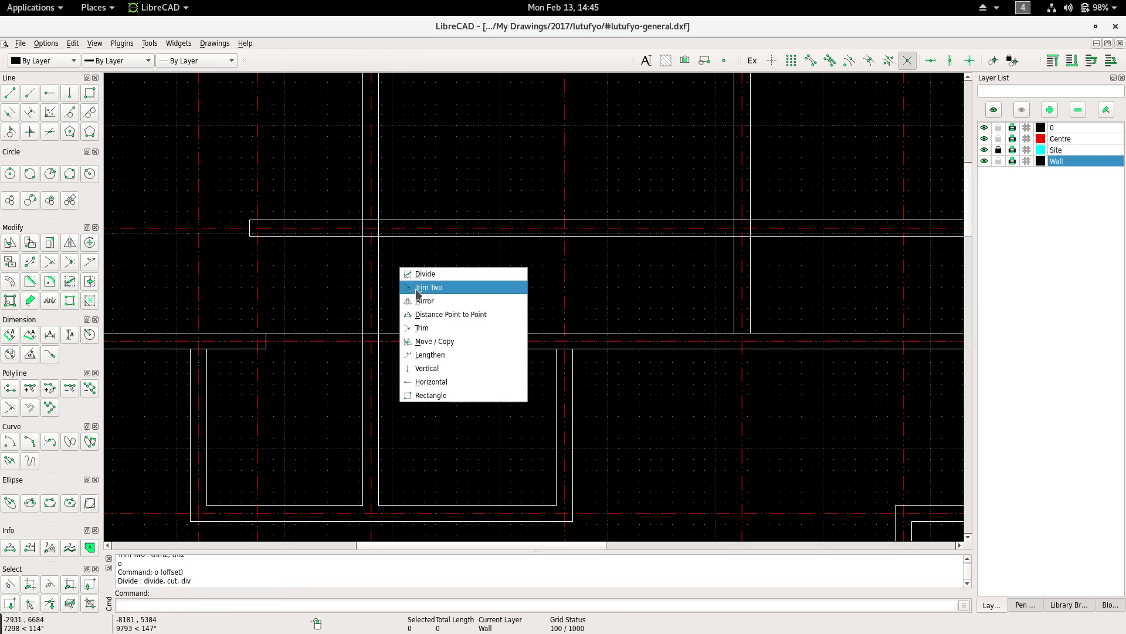
{"action": "left_click", "coordinate": [418, 287]}
{"action": "scroll", "coordinate": [396, 338], "scroll_direction": "up", "scroll_amount": 3}
{"action": "left_click", "coordinate": [401, 315]}
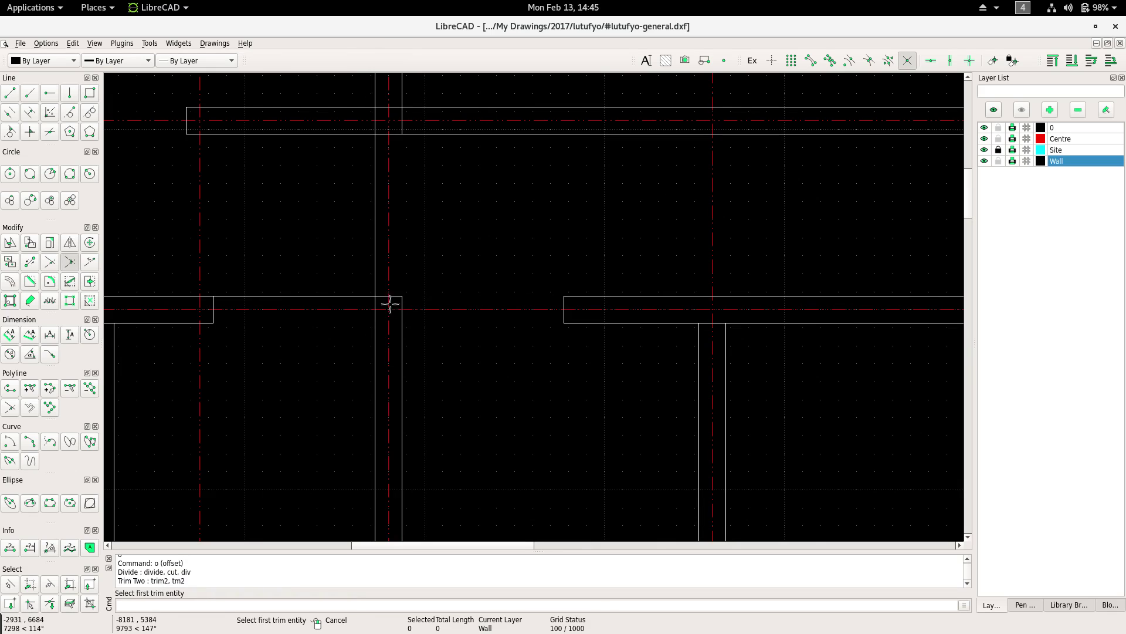
{"action": "scroll", "coordinate": [382, 282], "scroll_direction": "down", "scroll_amount": 2}
{"action": "scroll", "coordinate": [361, 247], "scroll_direction": "up", "scroll_amount": 4}
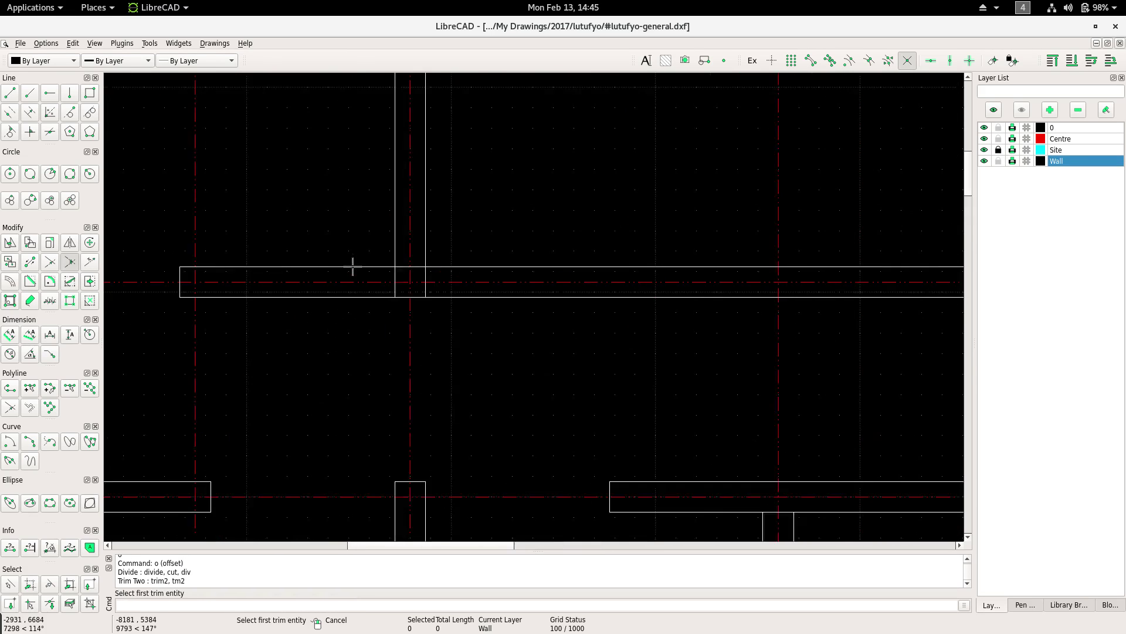
{"action": "scroll", "coordinate": [375, 252], "scroll_direction": "up", "scroll_amount": 1}
{"action": "left_click", "coordinate": [403, 241]}
{"action": "left_click", "coordinate": [394, 268]}
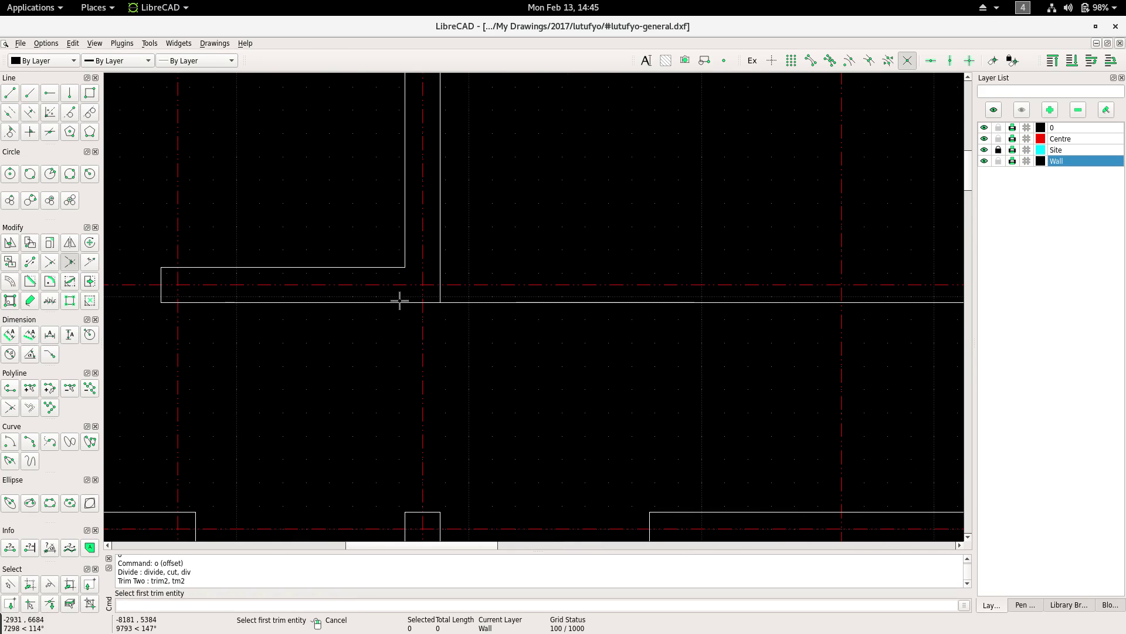
{"action": "scroll", "coordinate": [354, 315], "scroll_direction": "down", "scroll_amount": 5}
{"action": "scroll", "coordinate": [347, 286], "scroll_direction": "down", "scroll_amount": 1}
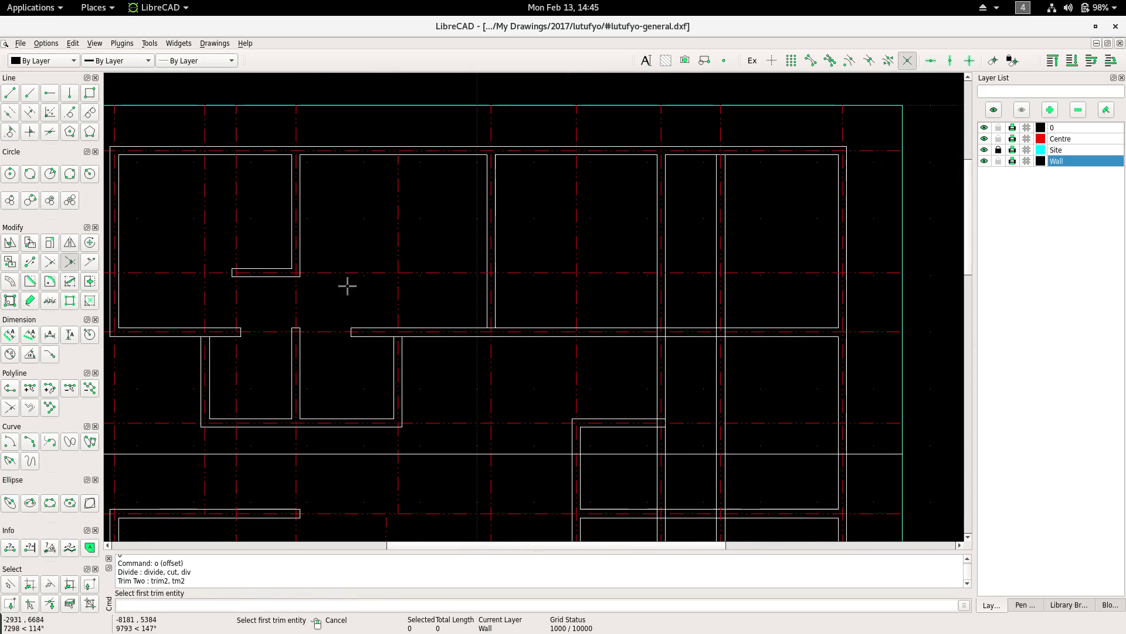
{"action": "key", "text": "Escape"}
Pan the view to the next wall junction.
{"action": "scroll", "coordinate": [390, 322], "scroll_direction": "down", "scroll_amount": 2}
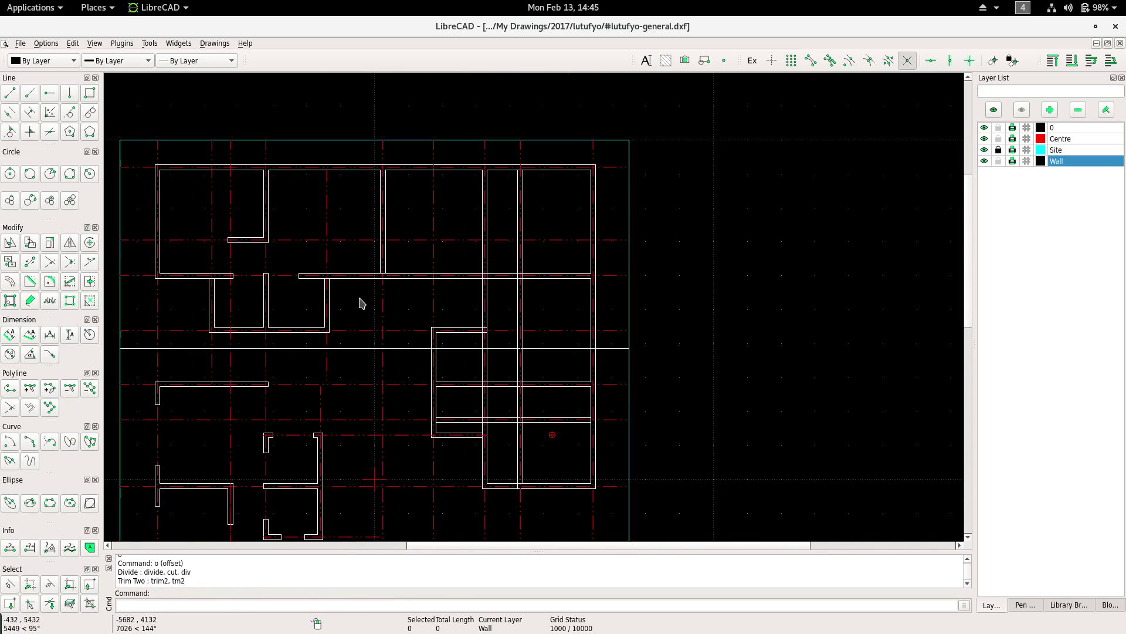
{"action": "scroll", "coordinate": [377, 302], "scroll_direction": "up", "scroll_amount": 3}
{"action": "scroll", "coordinate": [377, 301], "scroll_direction": "up", "scroll_amount": 2}
{"action": "middle_click_drag", "start_coordinate": [377, 292], "coordinate": [386, 329]}
Divide the lower corridor wall line at the junction point.
{"action": "left_click", "coordinate": [387, 329]}
{"action": "right_click", "coordinate": [362, 253]}
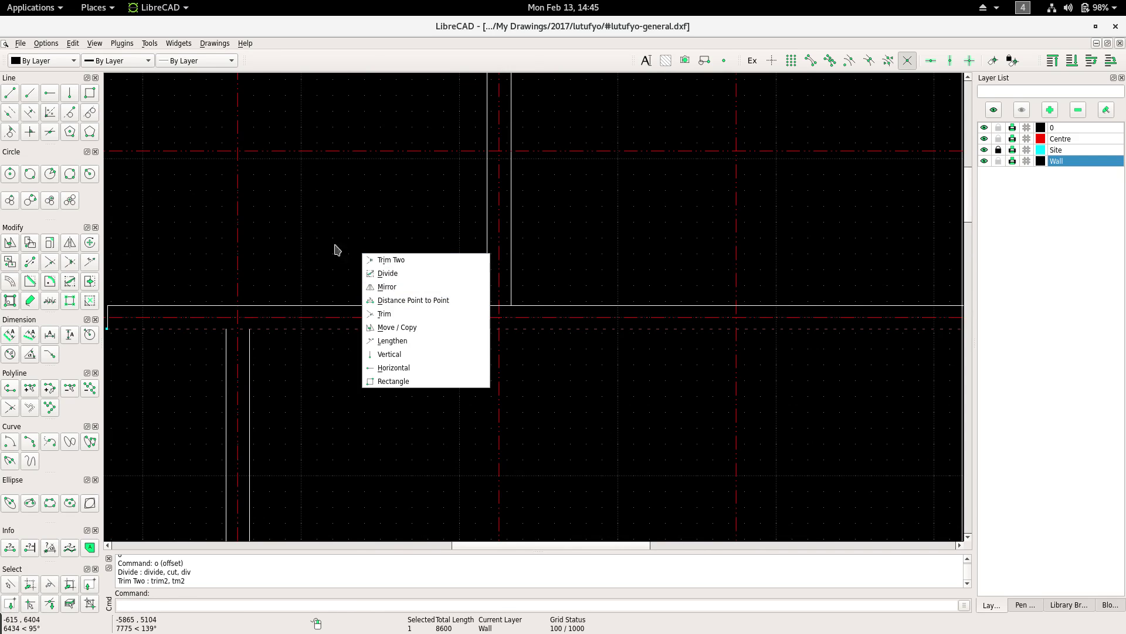
{"action": "left_click", "coordinate": [306, 253]}
{"action": "key", "text": "Escape"}
{"action": "right_click", "coordinate": [313, 247]}
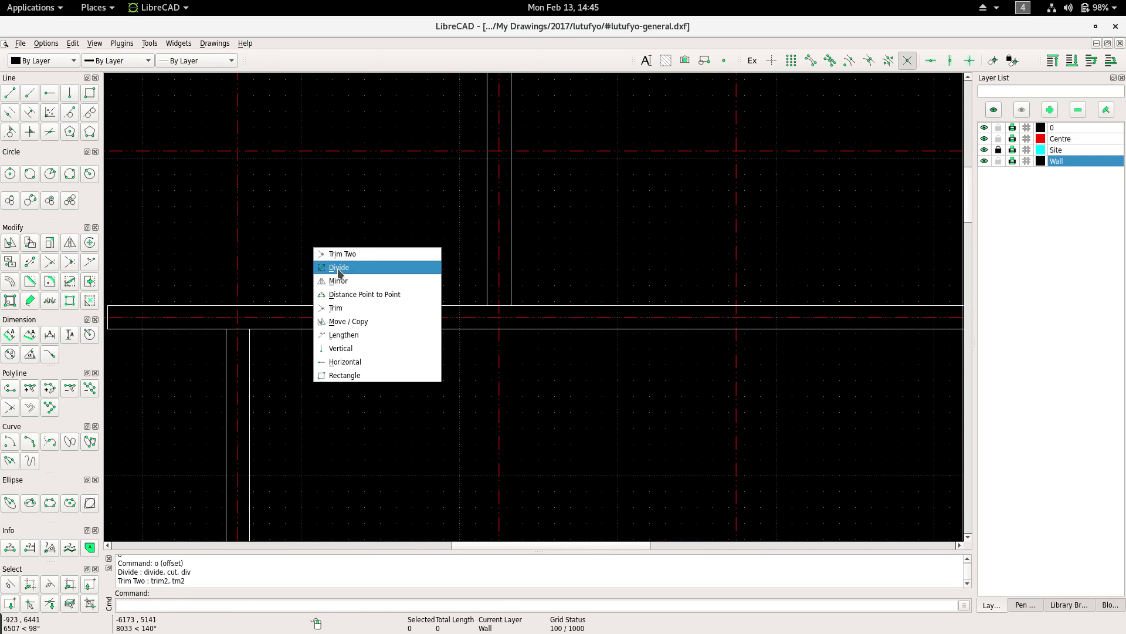
{"action": "left_click", "coordinate": [339, 268]}
{"action": "left_click", "coordinate": [254, 329]}
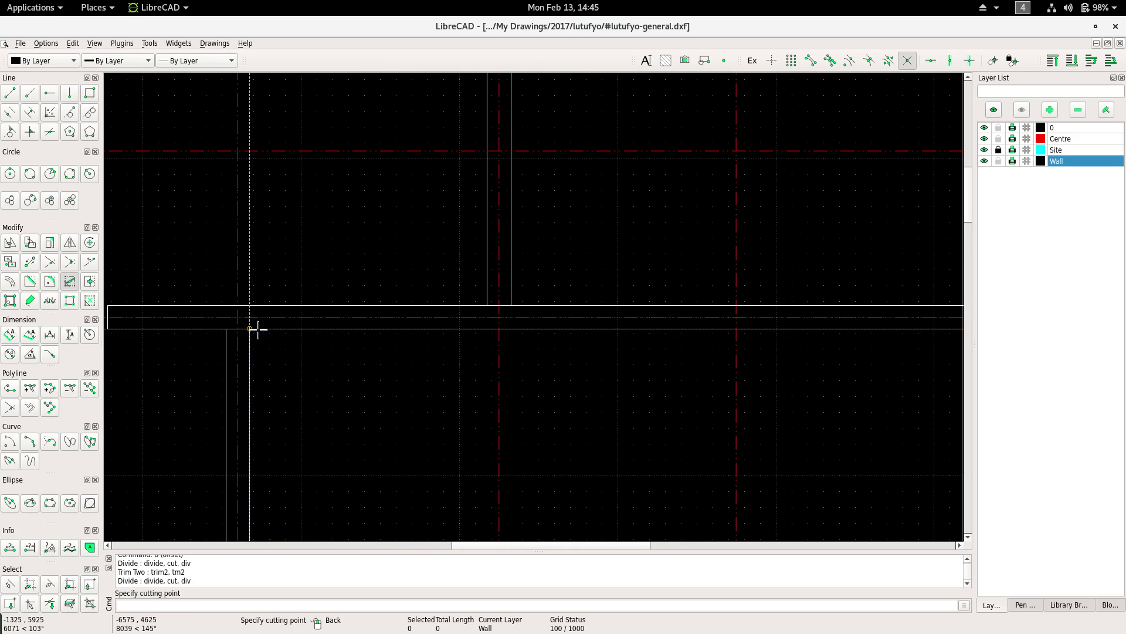
{"action": "left_click", "coordinate": [251, 331]}
Trim the vertical wall to the bottom wall and the top wall to the vertical one.
{"action": "right_click", "coordinate": [329, 253]}
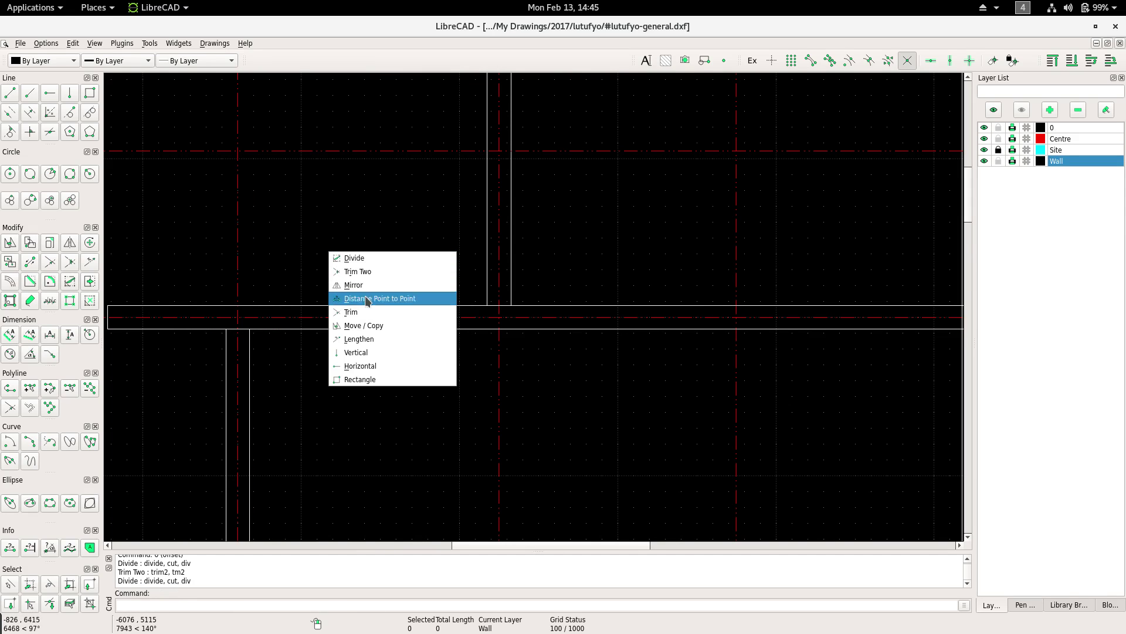
{"action": "left_click", "coordinate": [368, 272]}
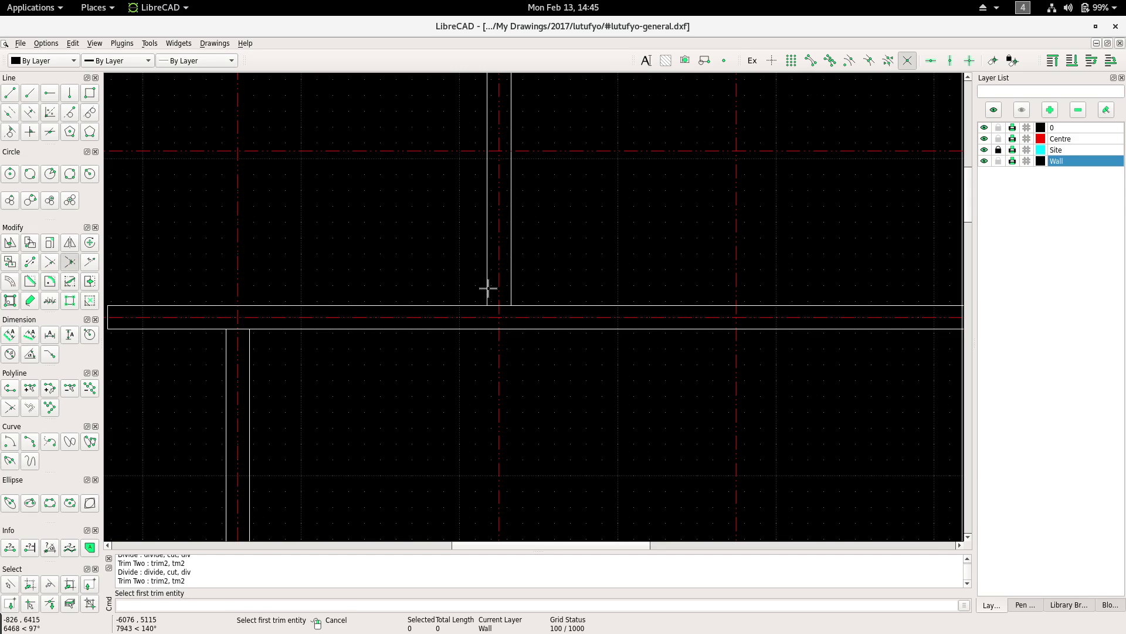
{"action": "left_click", "coordinate": [487, 288]}
{"action": "left_click", "coordinate": [496, 330]}
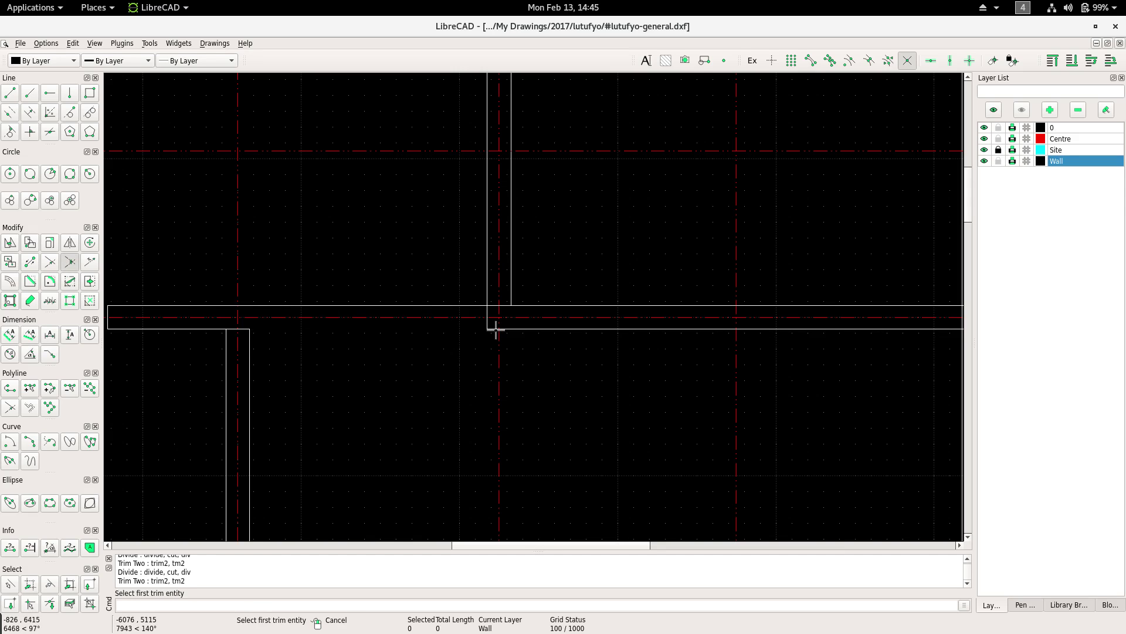
{"action": "left_click", "coordinate": [220, 306]}
{"action": "left_click", "coordinate": [248, 335]}
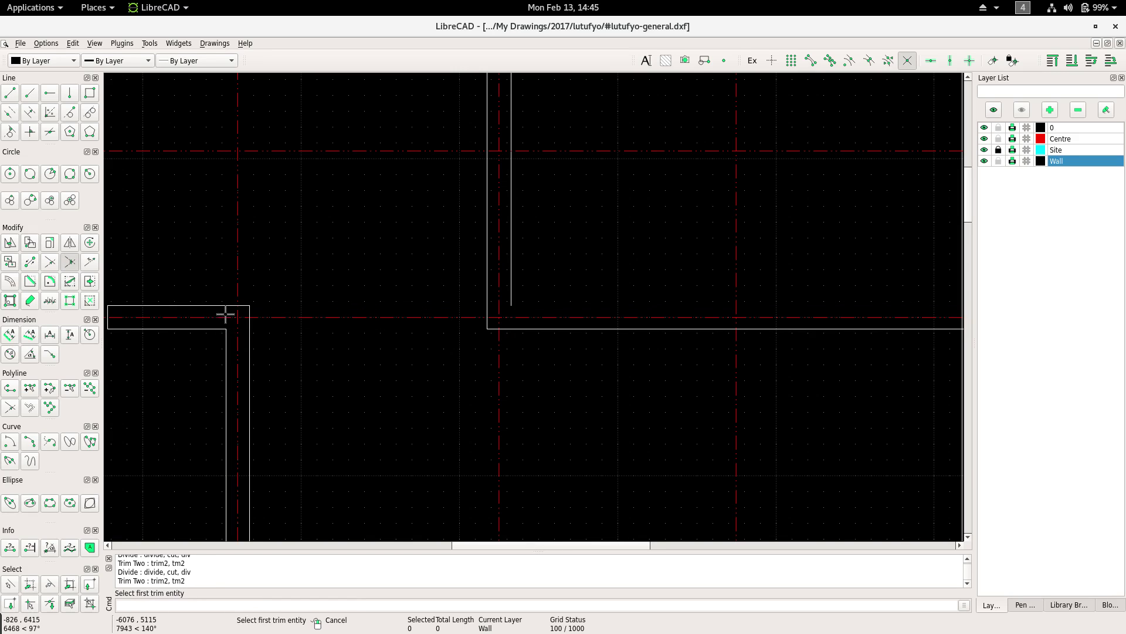
Offset the horizontal wall line 150 downward to give the wall its thickness.
{"action": "scroll", "coordinate": [264, 305], "scroll_direction": "down", "scroll_amount": 3}
{"action": "scroll", "coordinate": [334, 302], "scroll_direction": "down", "scroll_amount": 3}
{"action": "scroll", "coordinate": [446, 345], "scroll_direction": "down", "scroll_amount": 2}
{"action": "mouse_move", "coordinate": [446, 344]}
{"action": "middle_mouse_down"}
{"action": "mouse_move", "coordinate": [463, 344]}
{"action": "mouse_move", "coordinate": [423, 294]}
{"action": "middle_mouse_up"}
{"action": "scroll", "coordinate": [435, 322], "scroll_direction": "up", "scroll_amount": 2}
{"action": "scroll", "coordinate": [350, 329], "scroll_direction": "up", "scroll_amount": 1}
{"action": "scroll", "coordinate": [346, 335], "scroll_direction": "up", "scroll_amount": 1}
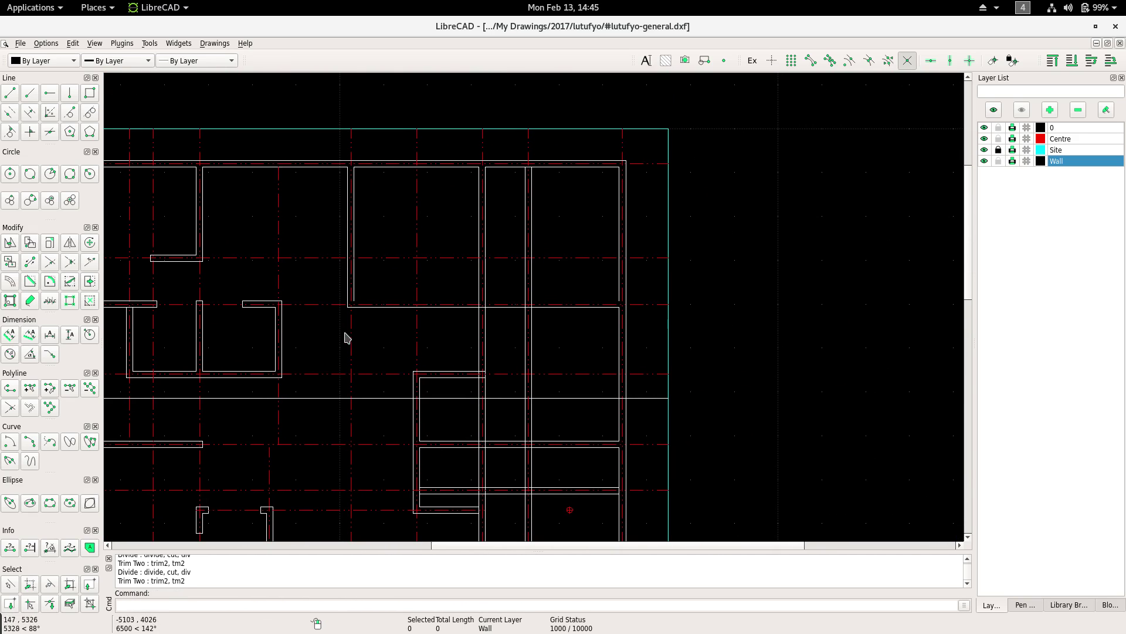
{"action": "middle_click_drag", "start_coordinate": [280, 311], "coordinate": [356, 320]}
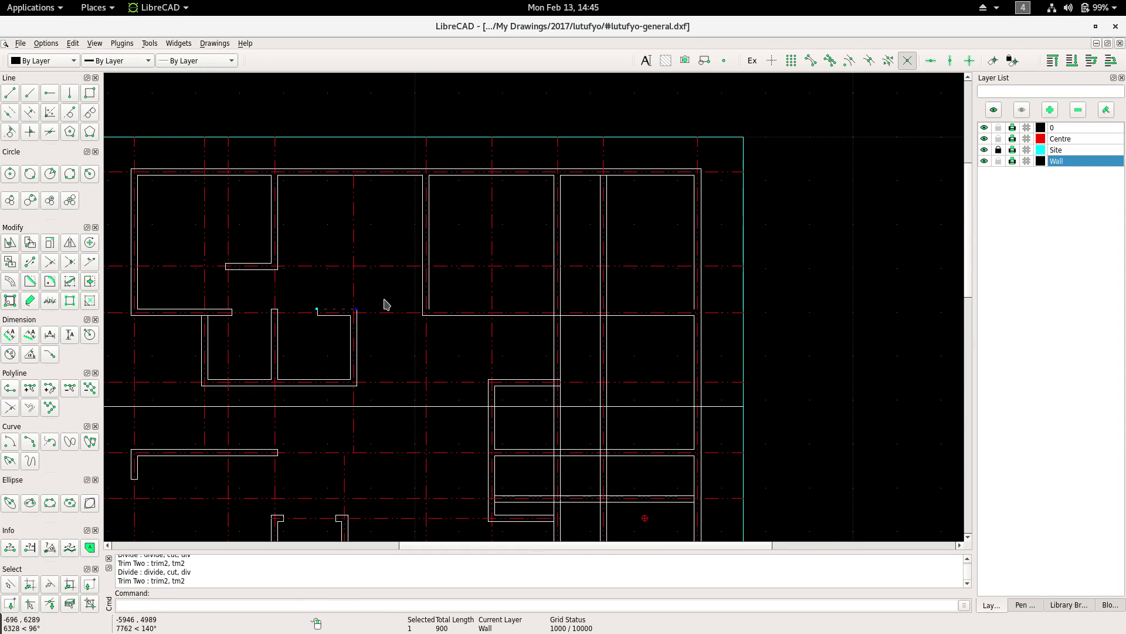
{"action": "scroll", "coordinate": [463, 339], "scroll_direction": "up", "scroll_amount": 3}
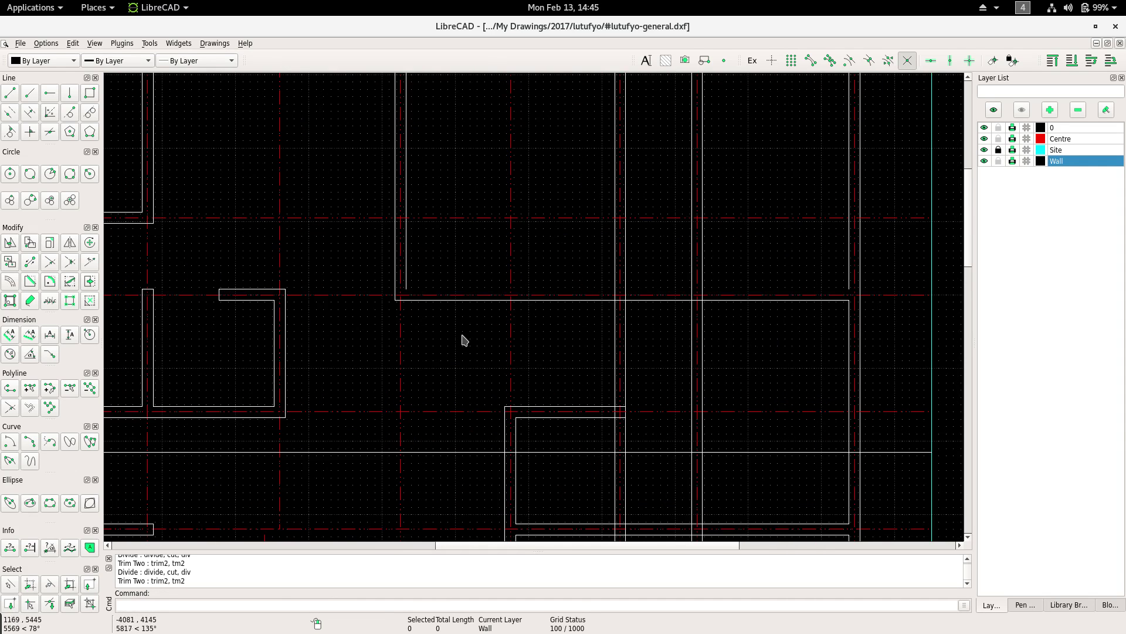
{"action": "type", "text": "o"}
{"action": "key", "text": "Return"}
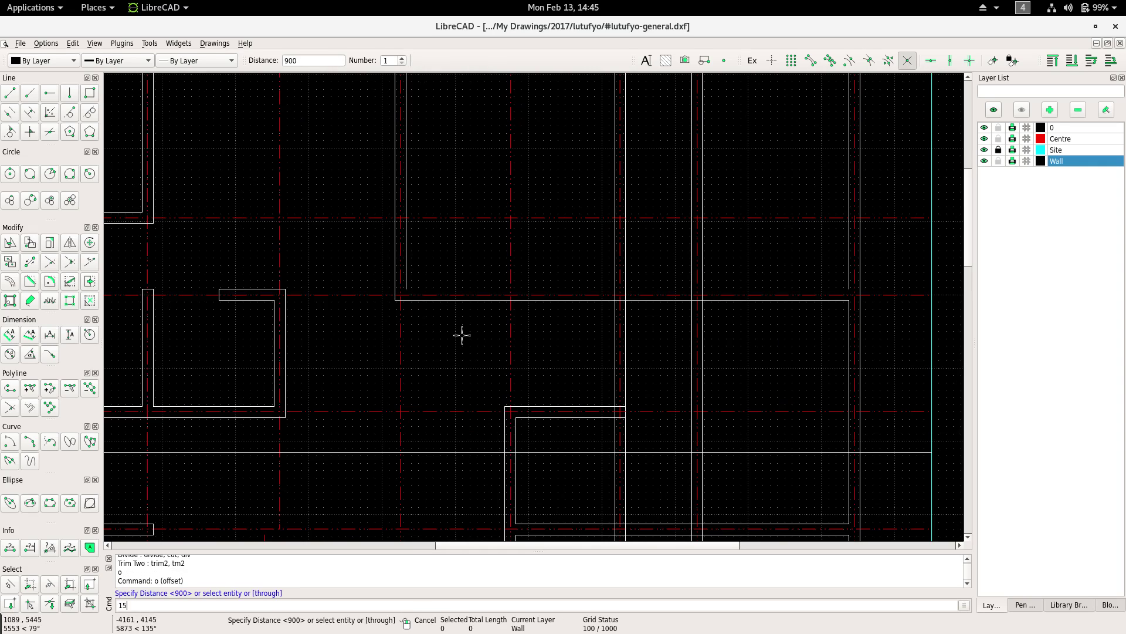
{"action": "key", "text": "Return"}
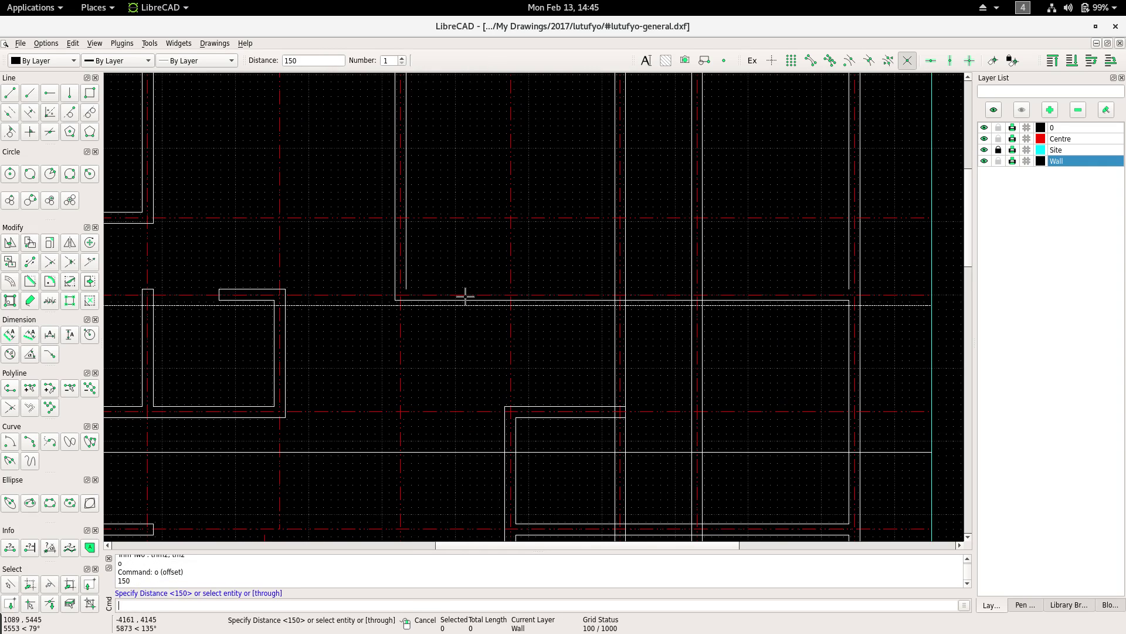
{"action": "right_click", "coordinate": [432, 313]}
{"action": "middle_click_drag", "start_coordinate": [432, 312], "coordinate": [396, 326]}
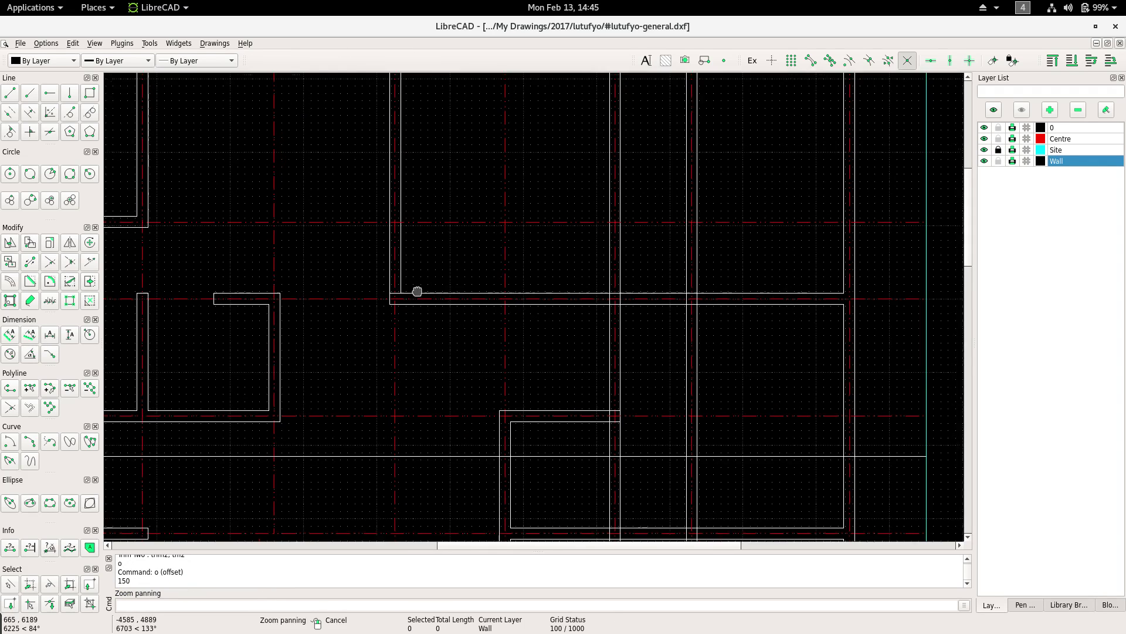
Trim Two the wall lines at the next corner, picking the first line.
{"action": "right_click", "coordinate": [382, 261]}
{"action": "left_click", "coordinate": [411, 268]}
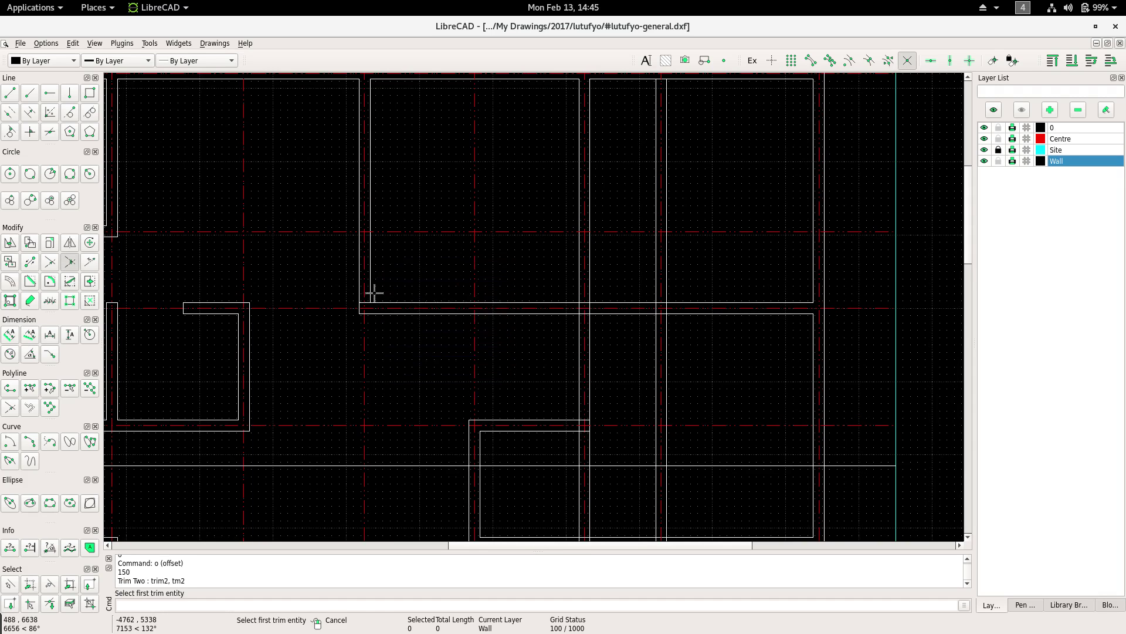
{"action": "scroll", "coordinate": [378, 296], "scroll_direction": "up", "scroll_amount": 4}
{"action": "left_click", "coordinate": [386, 298]}
{"action": "scroll", "coordinate": [411, 334], "scroll_direction": "down", "scroll_amount": 4}
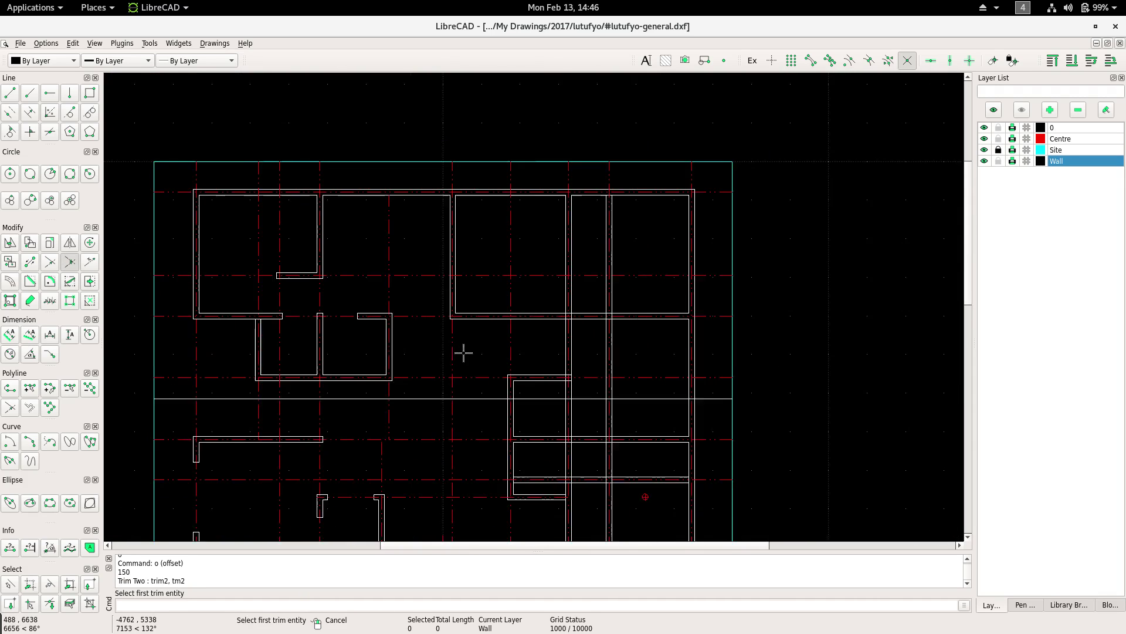
{"action": "scroll", "coordinate": [382, 336], "scroll_direction": "down", "scroll_amount": 1}
{"action": "scroll", "coordinate": [385, 339], "scroll_direction": "down", "scroll_amount": 1}
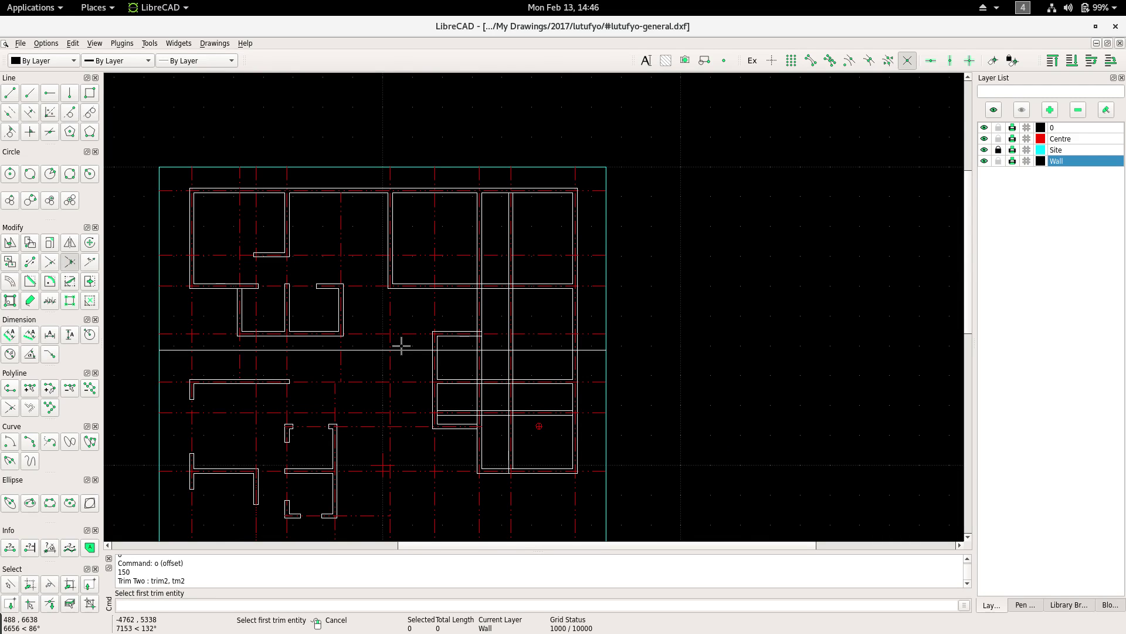
Cancel the running trim and select the long horizontal line across the plan.
{"action": "scroll", "coordinate": [411, 376], "scroll_direction": "up", "scroll_amount": 2}
{"action": "scroll", "coordinate": [531, 352], "scroll_direction": "down", "scroll_amount": 1}
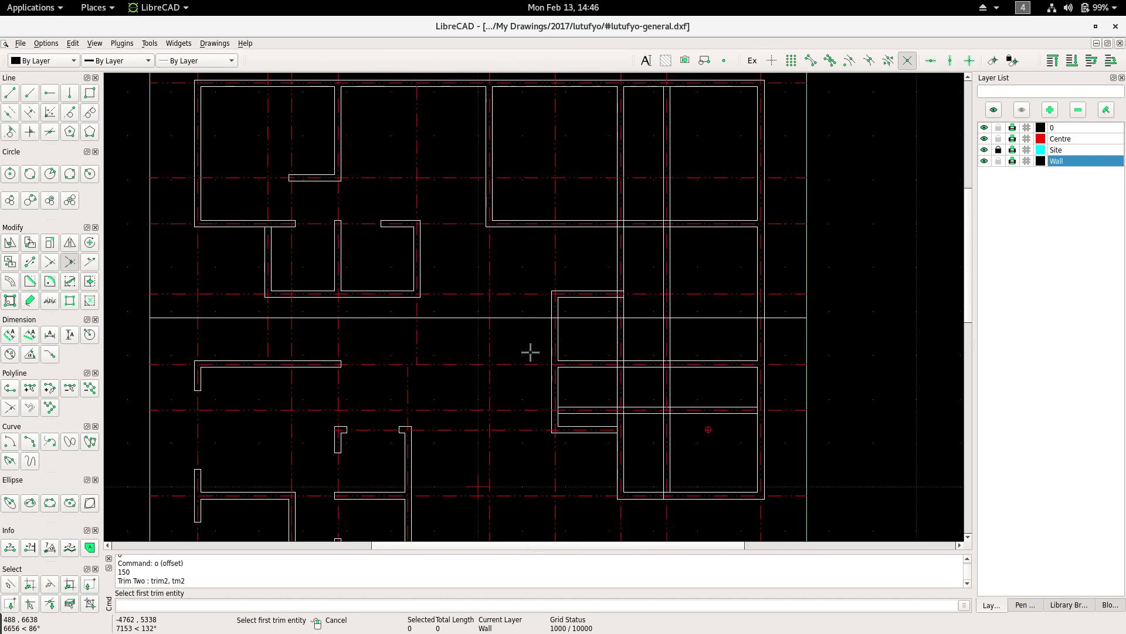
{"action": "scroll", "coordinate": [530, 354], "scroll_direction": "down", "scroll_amount": 1}
{"action": "scroll", "coordinate": [464, 364], "scroll_direction": "down", "scroll_amount": 1}
{"action": "scroll", "coordinate": [464, 364], "scroll_direction": "up", "scroll_amount": 1}
{"action": "right_click", "coordinate": [470, 352]}
{"action": "left_click", "coordinate": [477, 342]}
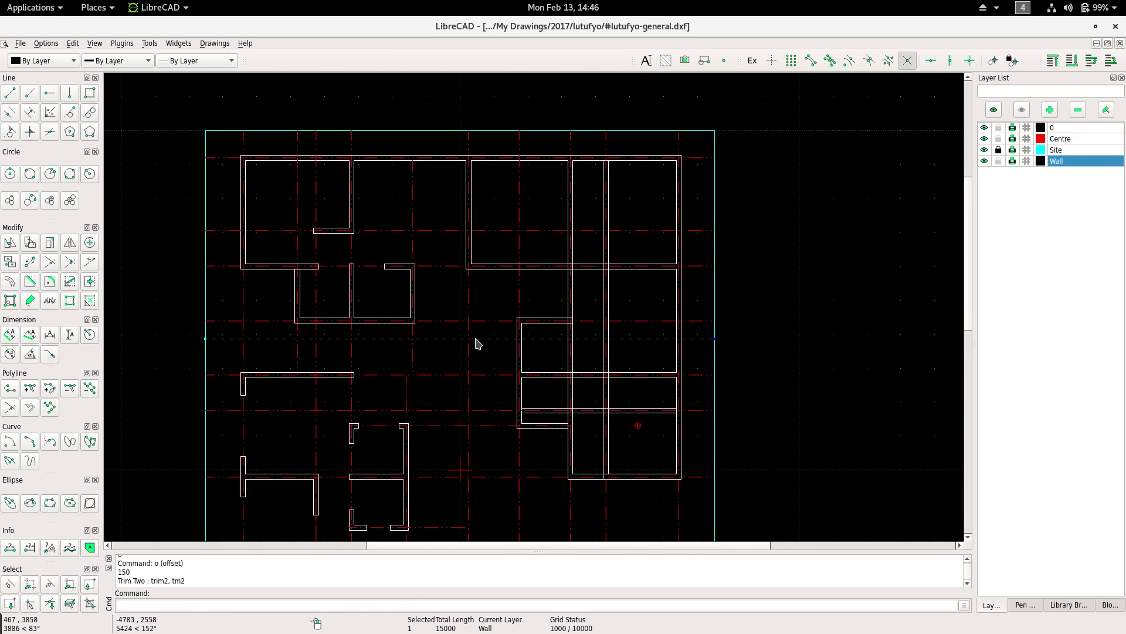
Trim the vertical wall line and its crossing wall into a clean corner with Trim Two.
{"action": "scroll", "coordinate": [517, 364], "scroll_direction": "up", "scroll_amount": 2}
{"action": "scroll", "coordinate": [587, 387], "scroll_direction": "up", "scroll_amount": 2}
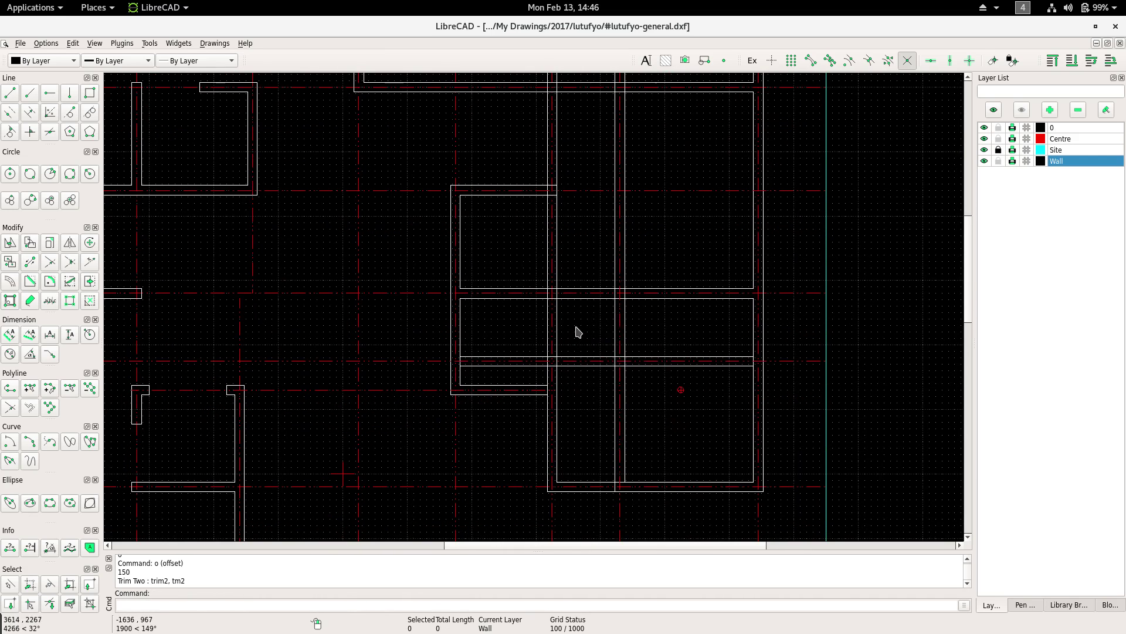
{"action": "right_click", "coordinate": [576, 321]}
{"action": "left_click", "coordinate": [601, 330]}
{"action": "scroll", "coordinate": [651, 364], "scroll_direction": "up", "scroll_amount": 2}
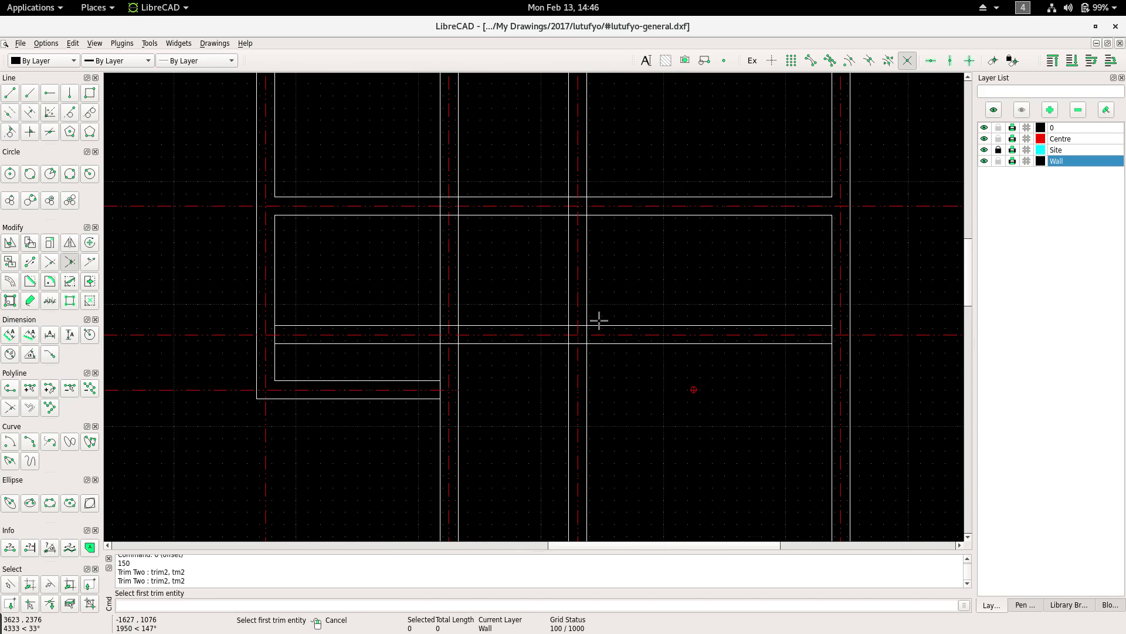
{"action": "left_click", "coordinate": [587, 314]}
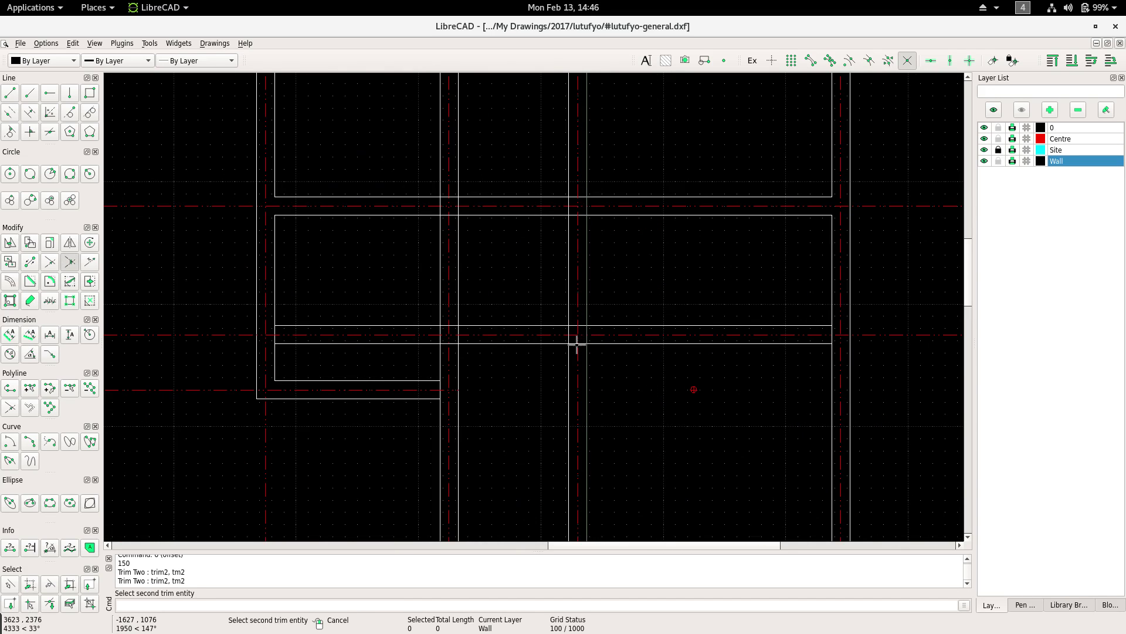
{"action": "scroll", "coordinate": [576, 341], "scroll_direction": "up", "scroll_amount": 1}
{"action": "scroll", "coordinate": [570, 339], "scroll_direction": "up", "scroll_amount": 1}
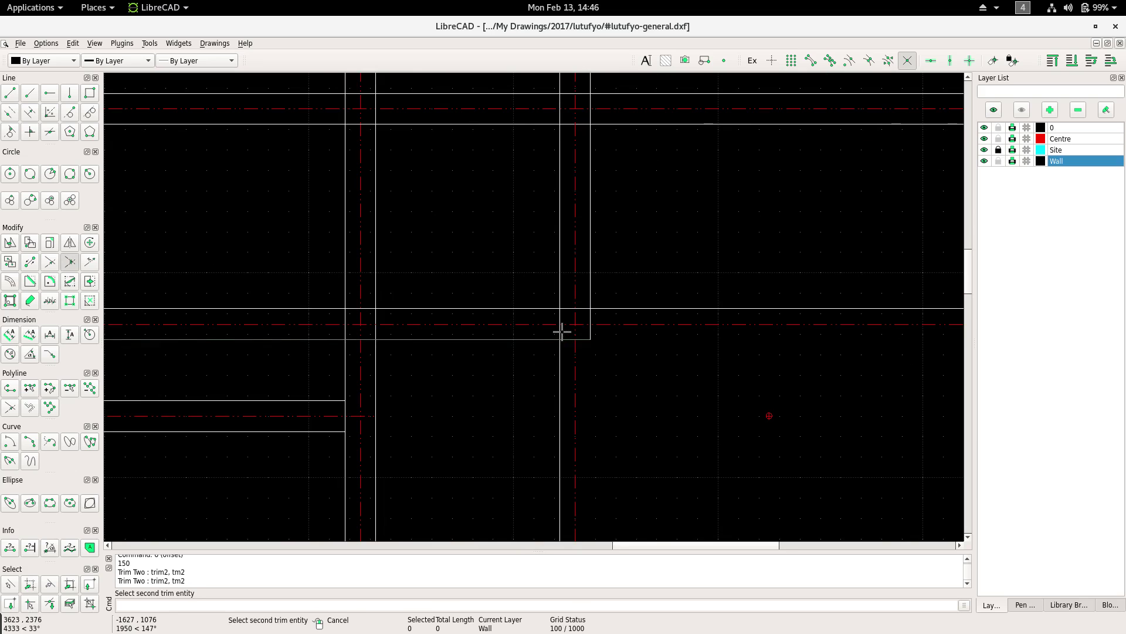
{"action": "left_click", "coordinate": [561, 332]}
{"action": "scroll", "coordinate": [519, 365], "scroll_direction": "down", "scroll_amount": 2}
{"action": "scroll", "coordinate": [501, 345], "scroll_direction": "up", "scroll_amount": 1}
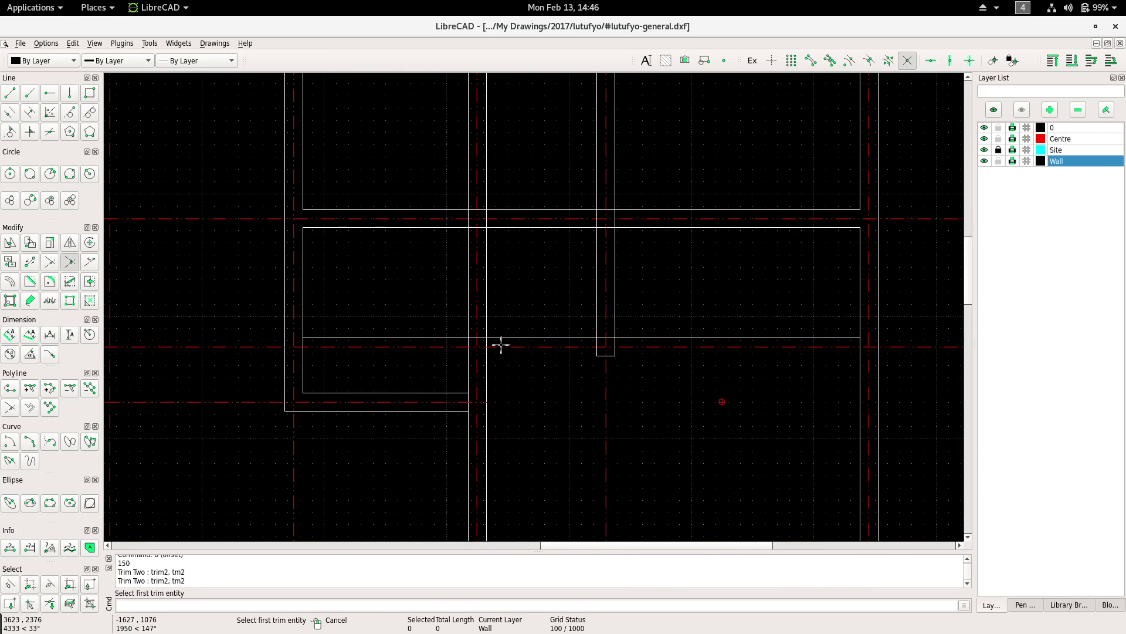
Abandon a Divide on a wall line and restart Trim Two instead.
{"action": "right_click", "coordinate": [507, 279]}
{"action": "left_click", "coordinate": [526, 288]}
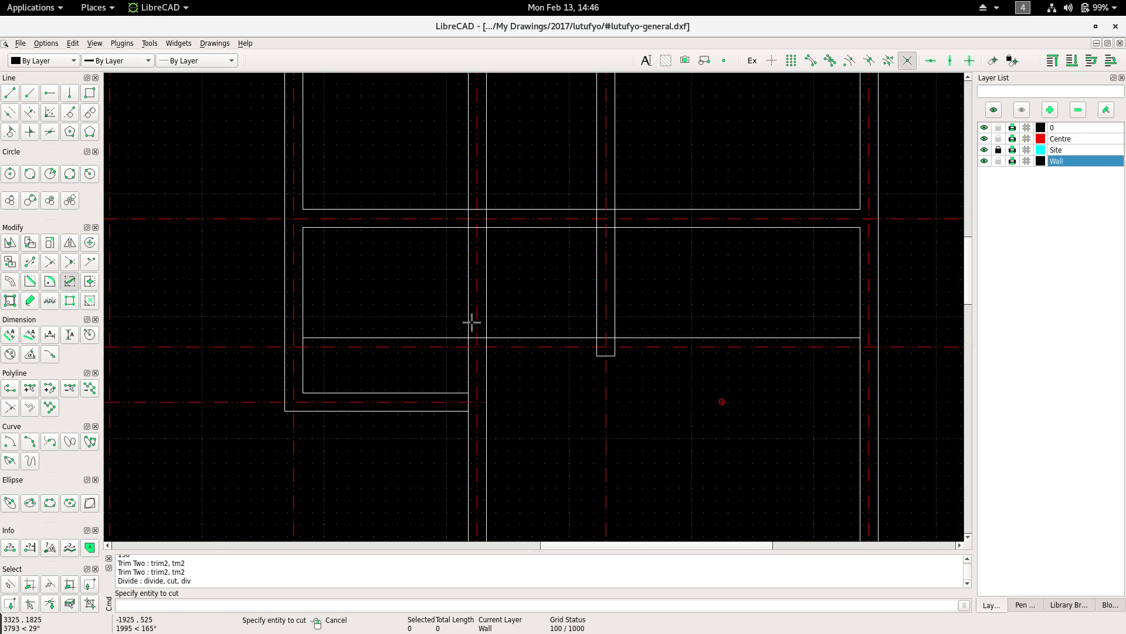
{"action": "right_click", "coordinate": [433, 294]}
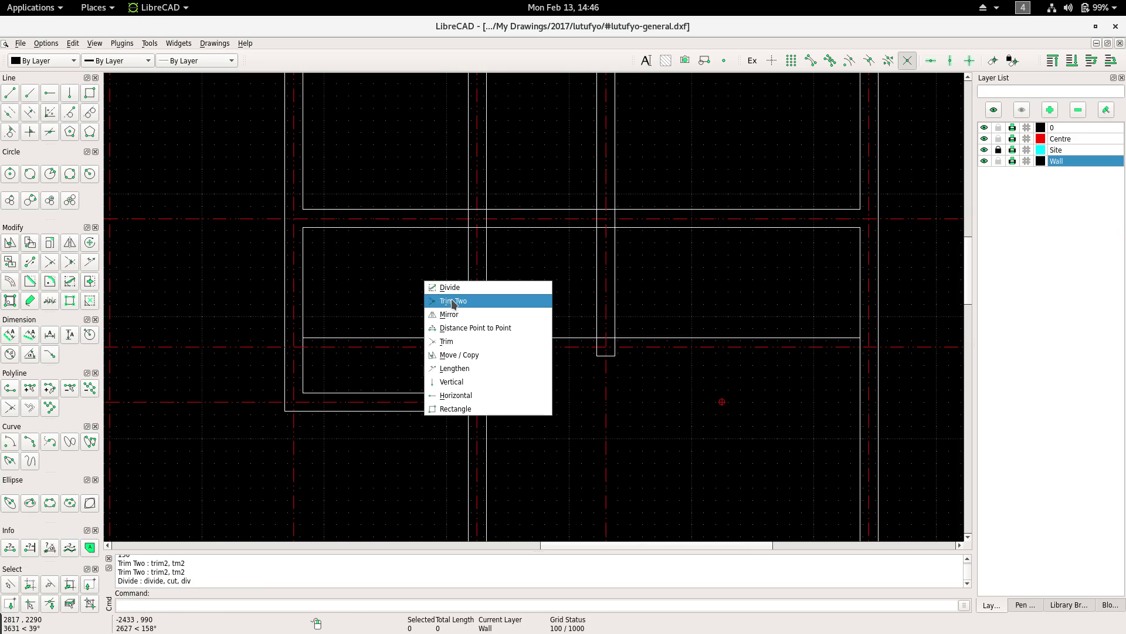
{"action": "left_click", "coordinate": [453, 304]}
{"action": "scroll", "coordinate": [488, 347], "scroll_direction": "up", "scroll_amount": 1}
{"action": "scroll", "coordinate": [493, 329], "scroll_direction": "up", "scroll_amount": 1}
Pick the next wall line to trim, pan to the following junction, then exit Trim Two.
{"action": "left_click", "coordinate": [490, 322]}
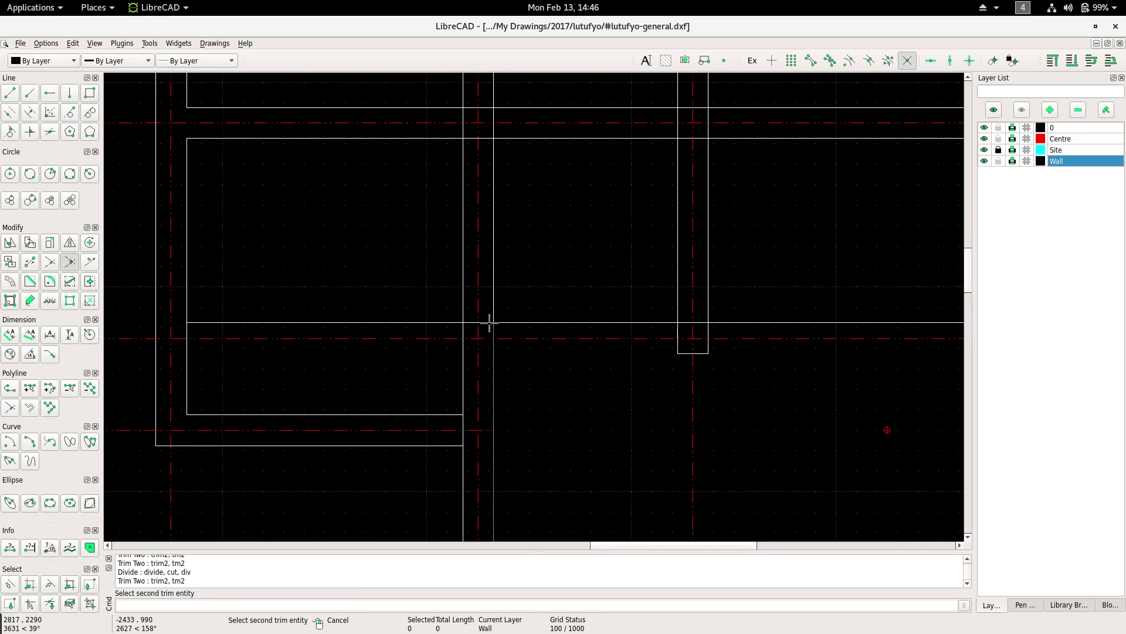
{"action": "scroll", "coordinate": [440, 360], "scroll_direction": "down", "scroll_amount": 3}
{"action": "mouse_move", "coordinate": [428, 344]}
{"action": "middle_mouse_down"}
{"action": "mouse_move", "coordinate": [458, 336]}
{"action": "mouse_move", "coordinate": [467, 354]}
{"action": "middle_mouse_up"}
{"action": "scroll", "coordinate": [463, 354], "scroll_direction": "up", "scroll_amount": 2}
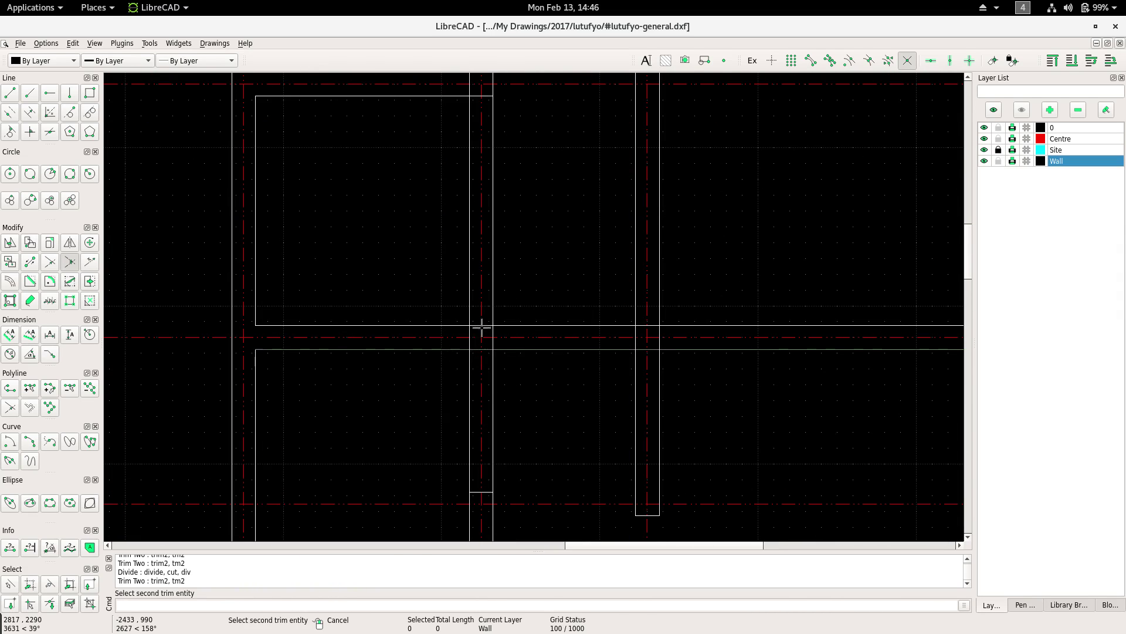
{"action": "scroll", "coordinate": [482, 330], "scroll_direction": "down", "scroll_amount": 1}
{"action": "scroll", "coordinate": [527, 369], "scroll_direction": "down", "scroll_amount": 2}
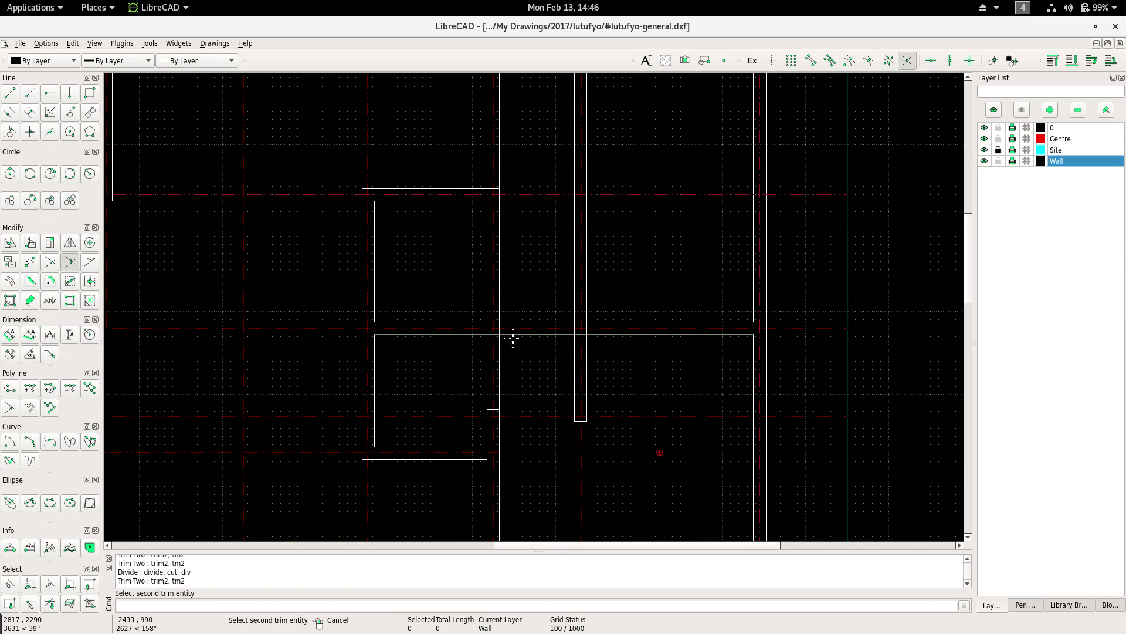
{"action": "right_click", "coordinate": [516, 284]}
{"action": "key", "text": "Escape"}
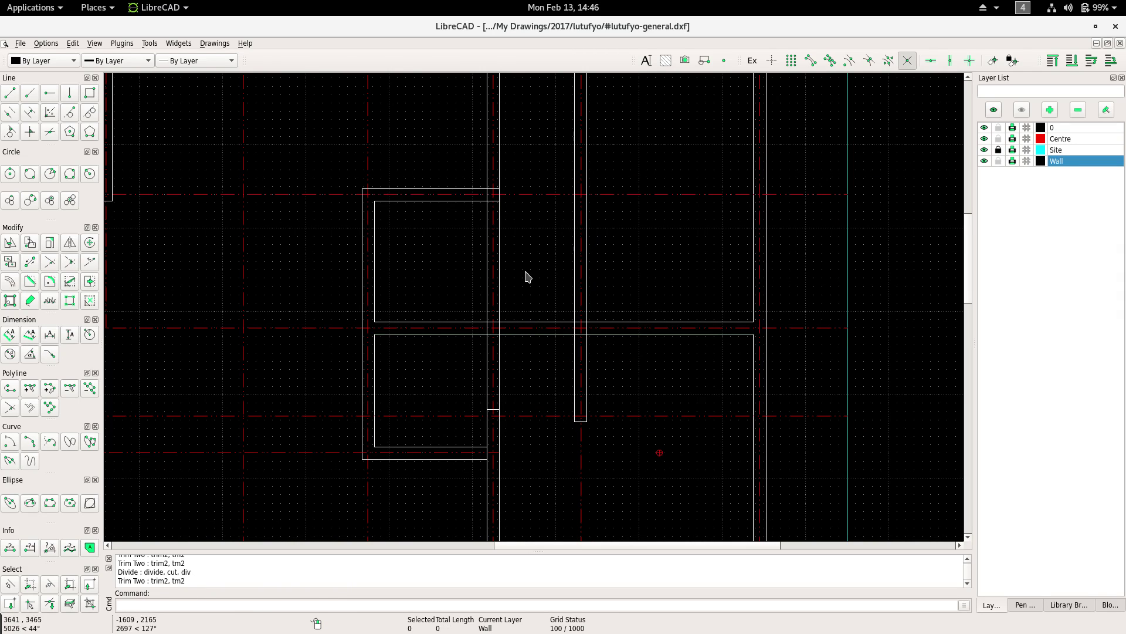
Divide the upper horizontal wall line at the chosen cut point.
{"action": "right_click", "coordinate": [526, 276]}
{"action": "left_click", "coordinate": [528, 292]}
{"action": "scroll", "coordinate": [507, 343], "scroll_direction": "up", "scroll_amount": 2}
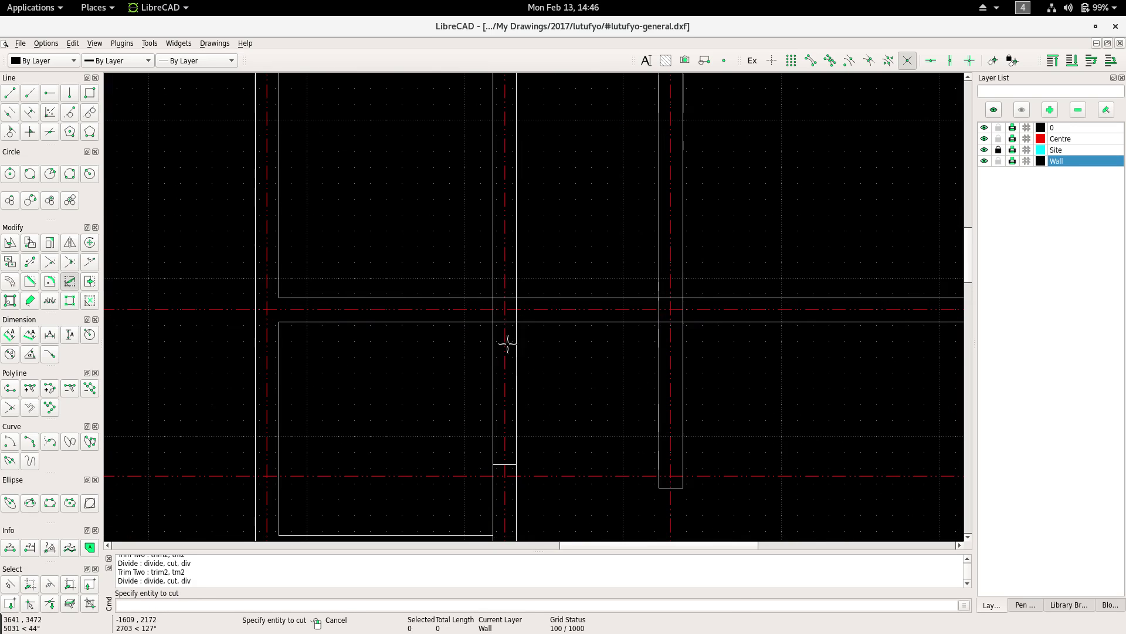
{"action": "left_click", "coordinate": [528, 299]}
{"action": "left_click", "coordinate": [514, 298]}
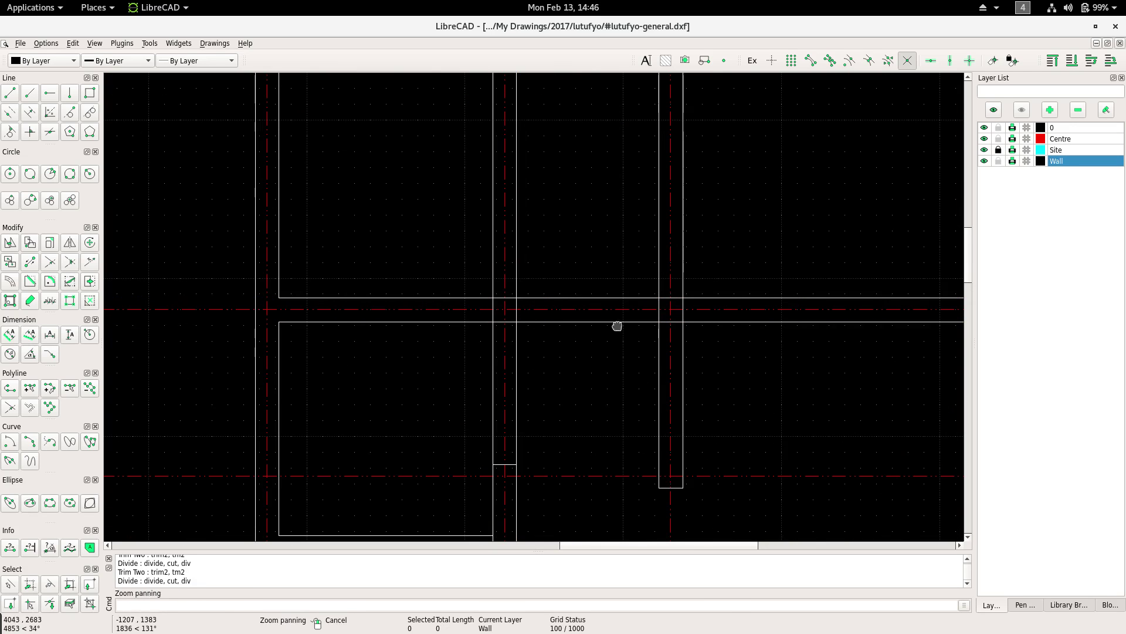
{"action": "middle_click_drag", "start_coordinate": [616, 324], "coordinate": [483, 301]}
Trim the divided wall line and its neighbour into a corner with Trim Two.
{"action": "right_click", "coordinate": [481, 215]}
{"action": "left_click", "coordinate": [528, 233]}
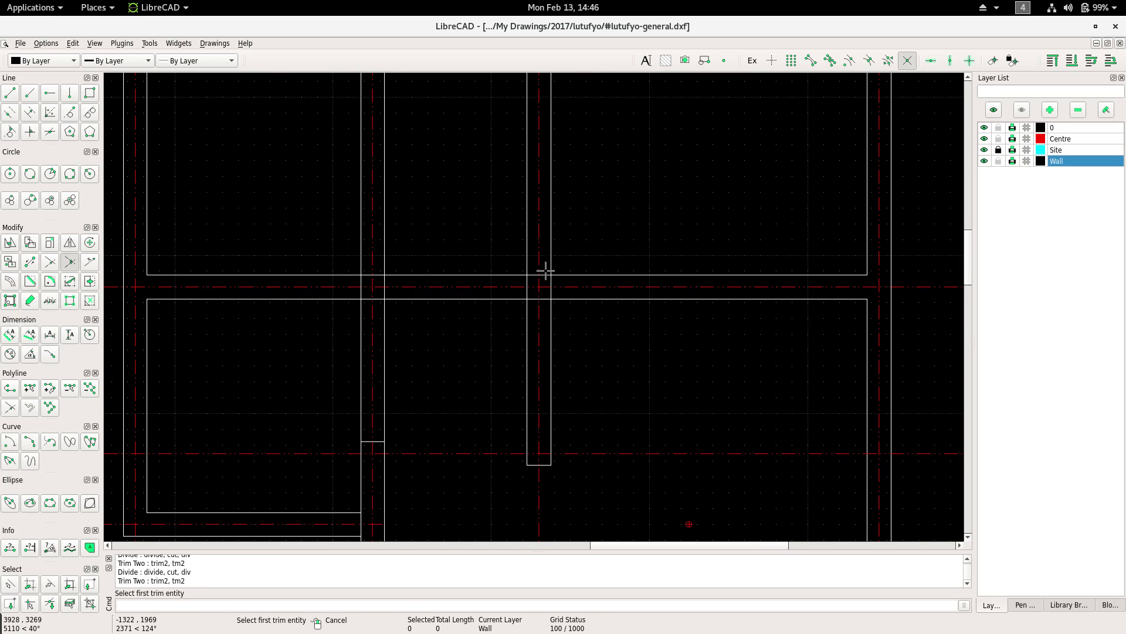
{"action": "left_click", "coordinate": [565, 299]}
{"action": "left_click", "coordinate": [551, 306]}
In the lower rooms, trim the vertical wall to meet the horizontal wall line.
{"action": "scroll", "coordinate": [523, 277], "scroll_direction": "down", "scroll_amount": 3}
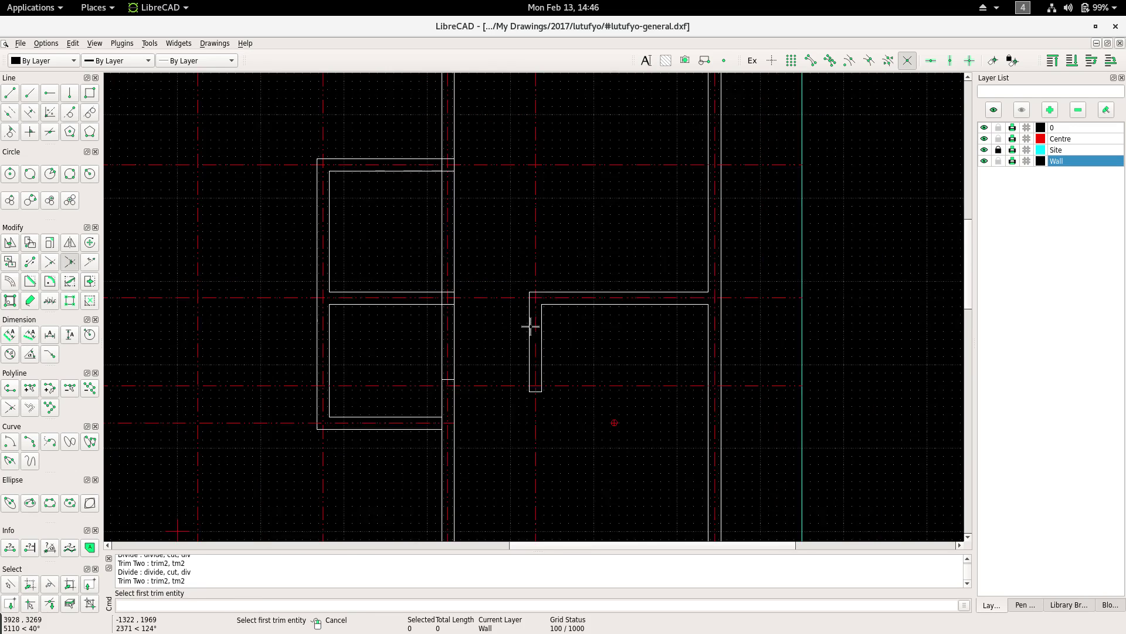
{"action": "scroll", "coordinate": [528, 322], "scroll_direction": "down", "scroll_amount": 3}
{"action": "middle_click_drag", "start_coordinate": [521, 269], "coordinate": [520, 382]}
{"action": "scroll", "coordinate": [518, 380], "scroll_direction": "up", "scroll_amount": 1}
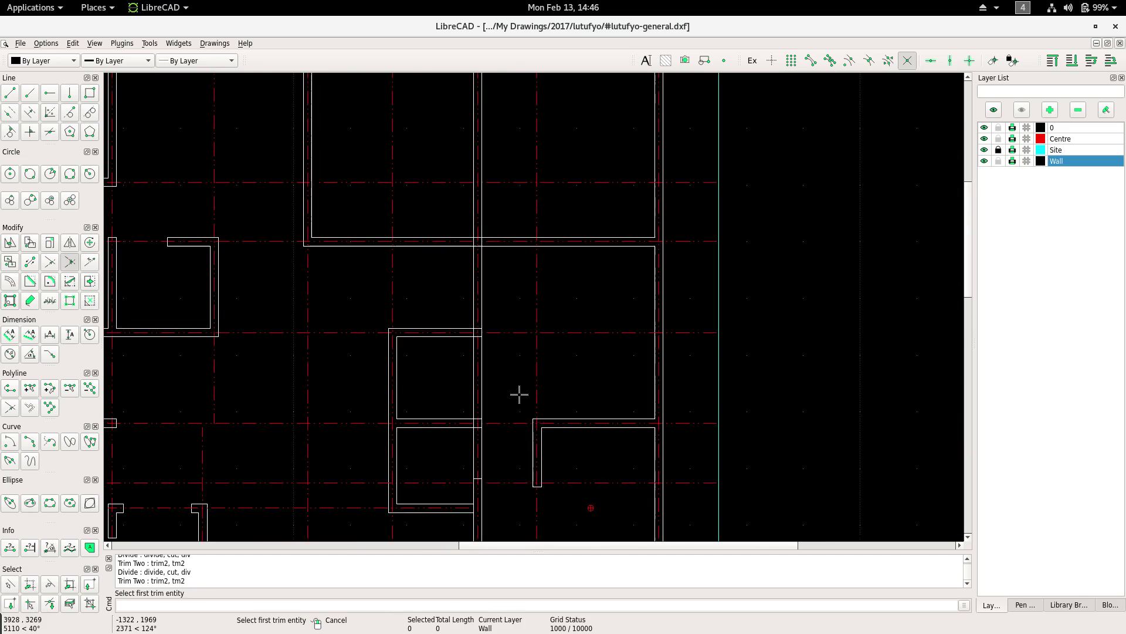
{"action": "scroll", "coordinate": [519, 376], "scroll_direction": "up", "scroll_amount": 1}
{"action": "scroll", "coordinate": [505, 370], "scroll_direction": "up", "scroll_amount": 1}
{"action": "scroll", "coordinate": [493, 369], "scroll_direction": "up", "scroll_amount": 2}
{"action": "scroll", "coordinate": [502, 328], "scroll_direction": "up", "scroll_amount": 1}
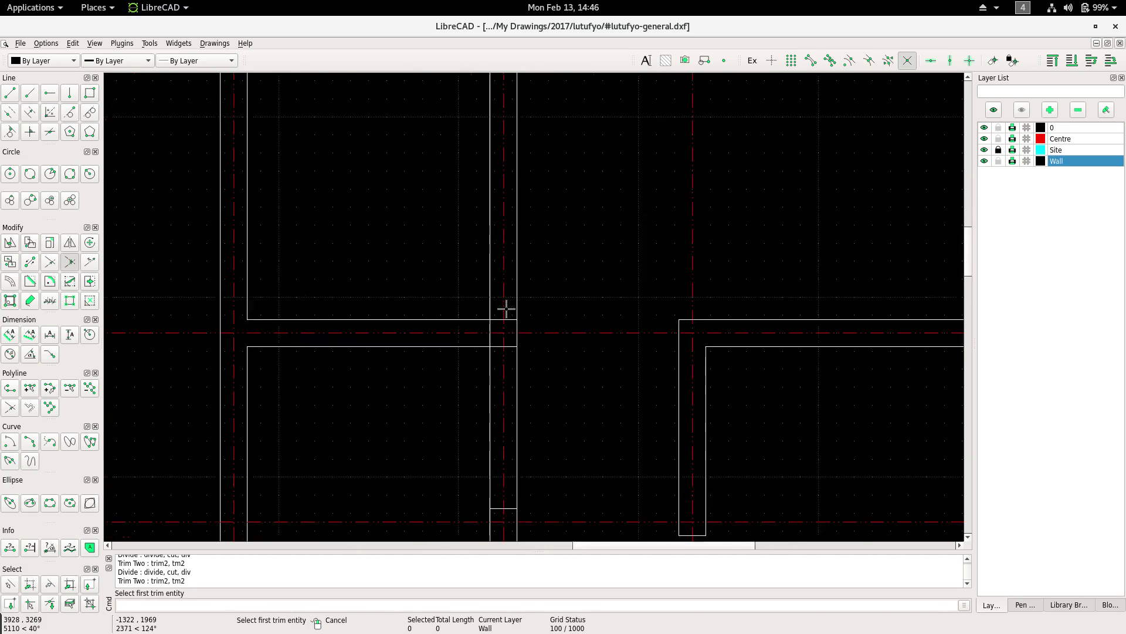
{"action": "scroll", "coordinate": [516, 312], "scroll_direction": "up", "scroll_amount": 2}
{"action": "left_click", "coordinate": [524, 335]}
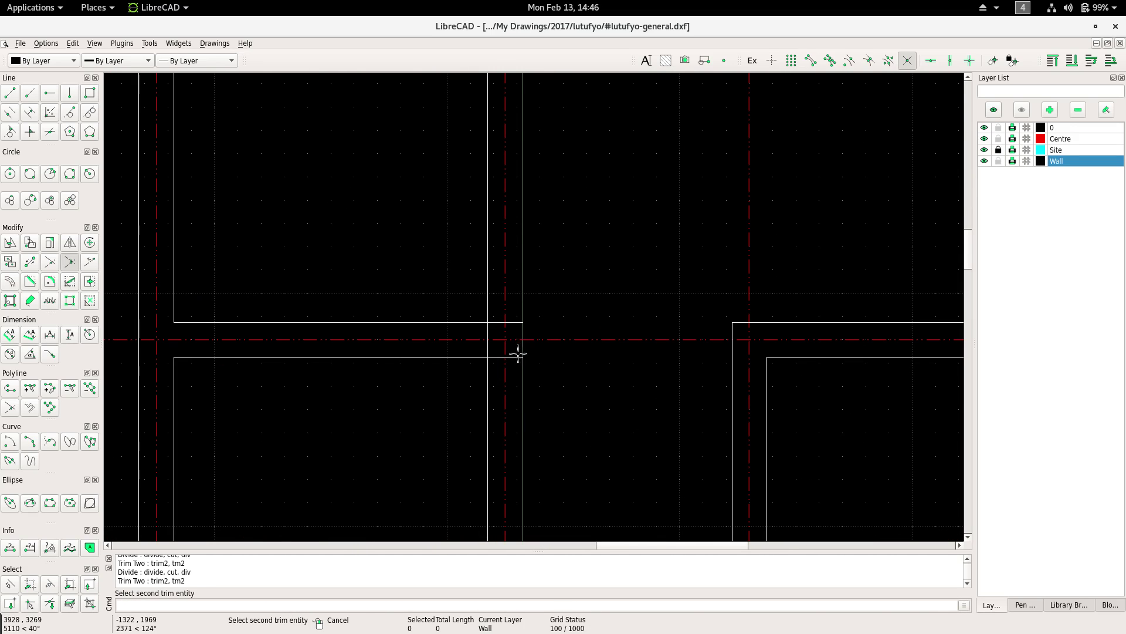
{"action": "left_click", "coordinate": [513, 357]}
Trim another horizontal–vertical wall corner, then undo that trim to restore the vertical wall.
{"action": "left_click", "coordinate": [484, 322]}
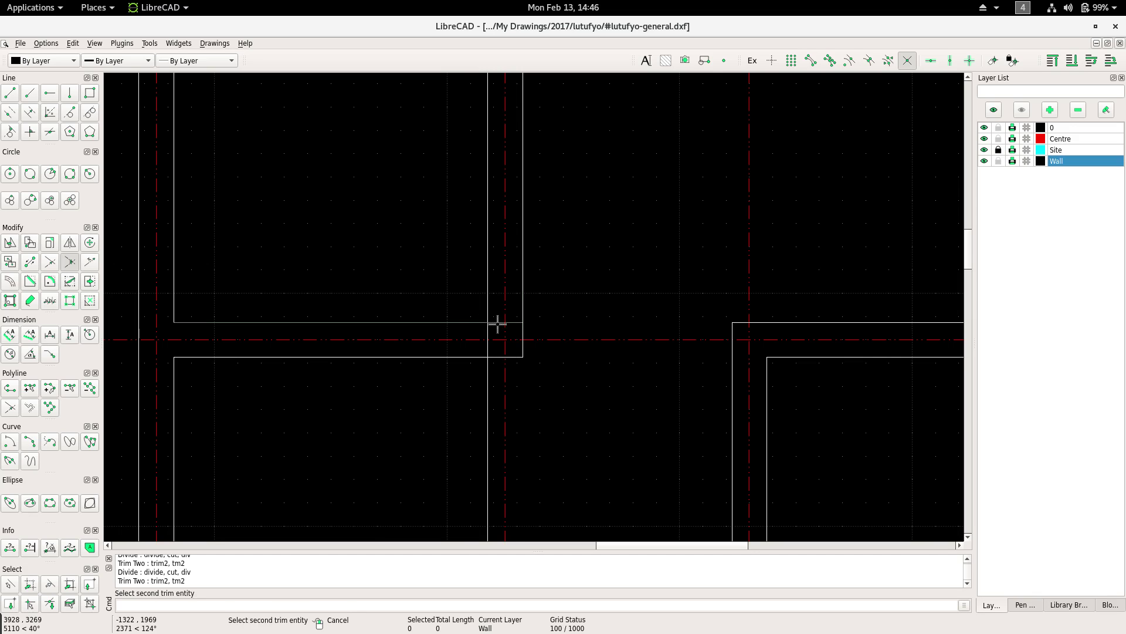
{"action": "left_click", "coordinate": [524, 333]}
{"action": "scroll", "coordinate": [503, 330], "scroll_direction": "down", "scroll_amount": 4}
{"action": "scroll", "coordinate": [502, 320], "scroll_direction": "down", "scroll_amount": 2}
{"action": "scroll", "coordinate": [515, 293], "scroll_direction": "up", "scroll_amount": 1}
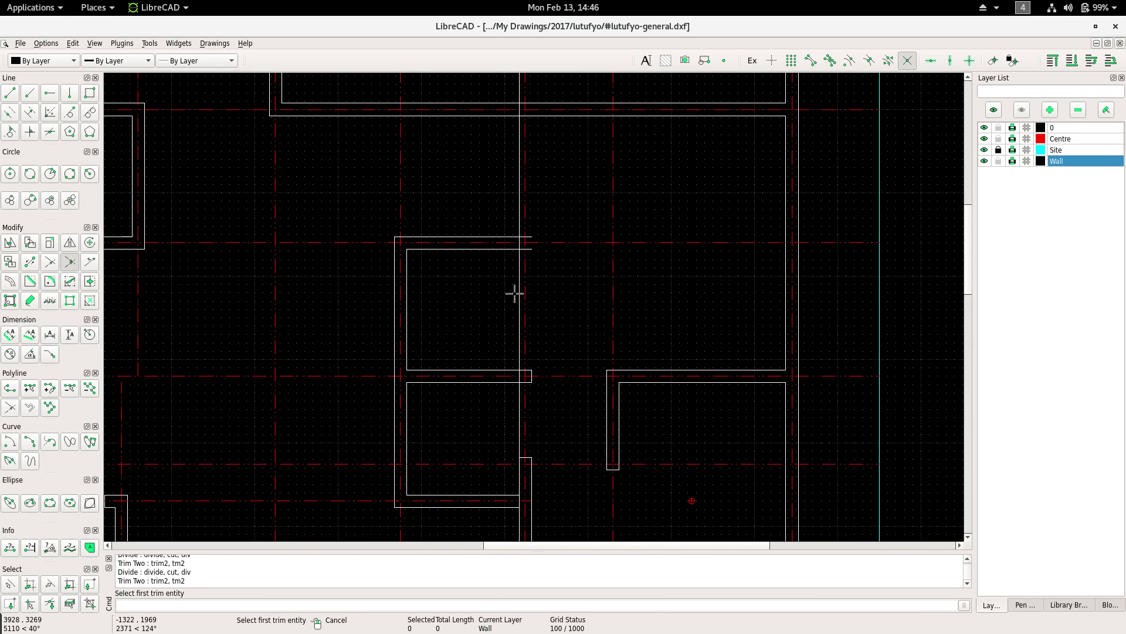
{"action": "key", "text": "ctrl+z"}
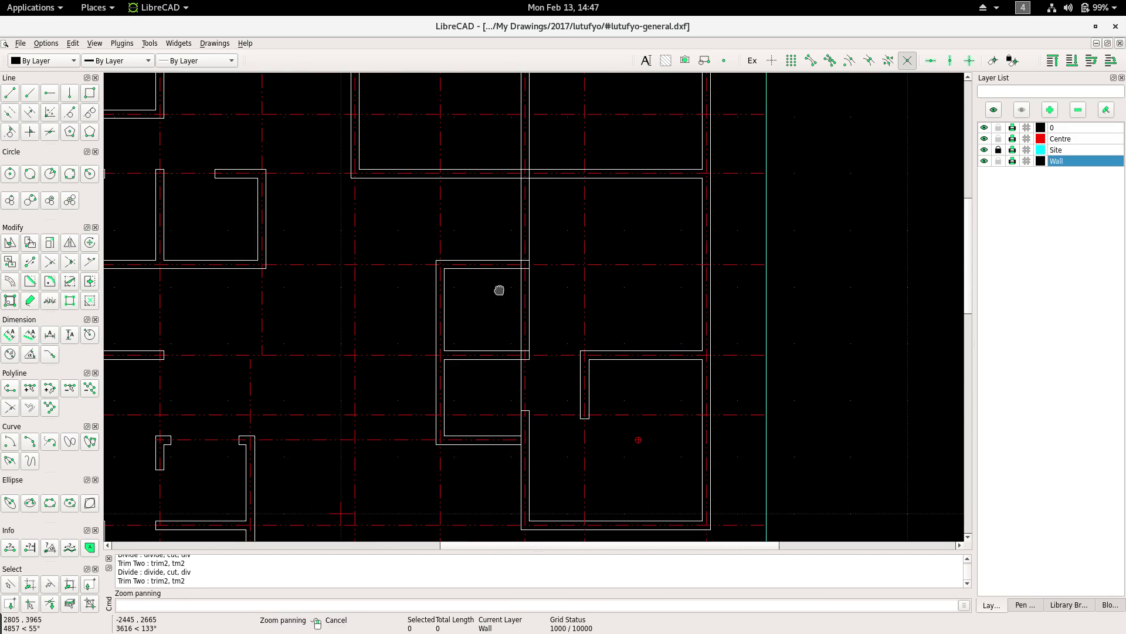
Restart Trim Two, then cancel it with Esc.
{"action": "scroll", "coordinate": [502, 293], "scroll_direction": "down", "scroll_amount": 1}
{"action": "scroll", "coordinate": [503, 317], "scroll_direction": "up", "scroll_amount": 1}
{"action": "scroll", "coordinate": [486, 317], "scroll_direction": "down", "scroll_amount": 1}
{"action": "right_click", "coordinate": [463, 300]}
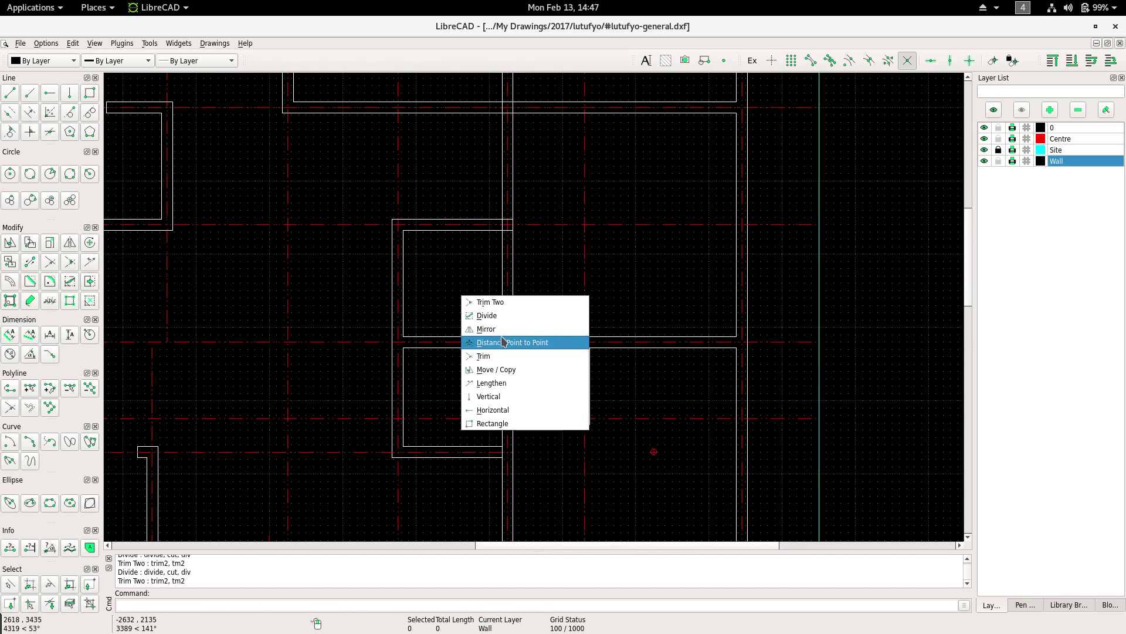
{"action": "left_click", "coordinate": [499, 300]}
{"action": "key", "text": "Escape"}
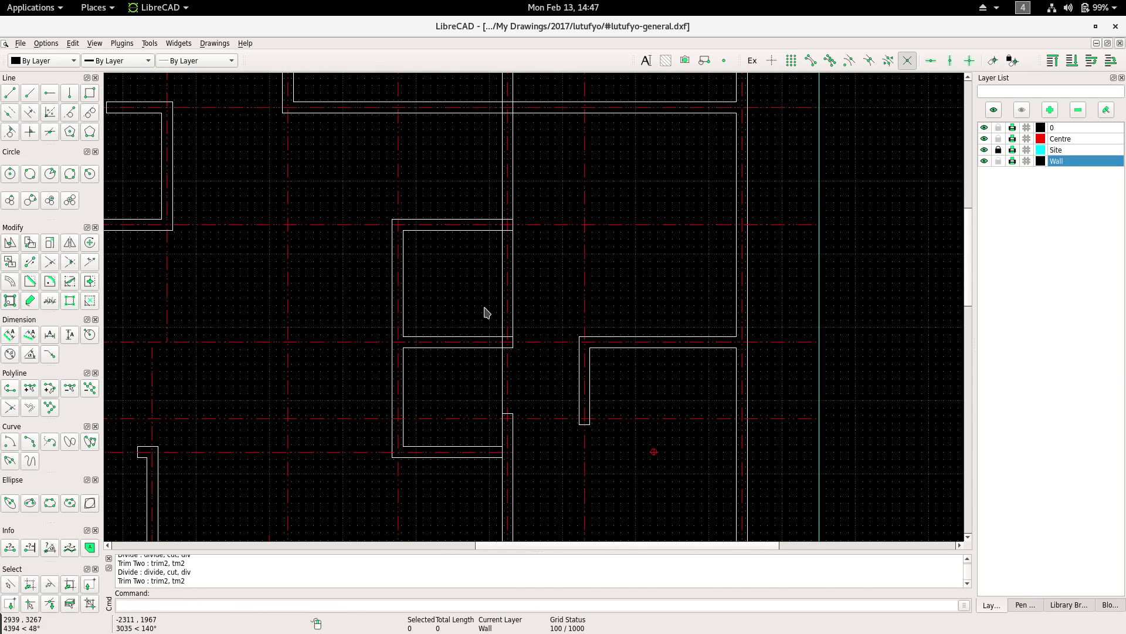
{"action": "scroll", "coordinate": [510, 415], "scroll_direction": "up", "scroll_amount": 2}
Mirror the 150-long wall segment about the centre line, keeping the original.
{"action": "left_click", "coordinate": [509, 402]}
{"action": "right_click", "coordinate": [535, 348]}
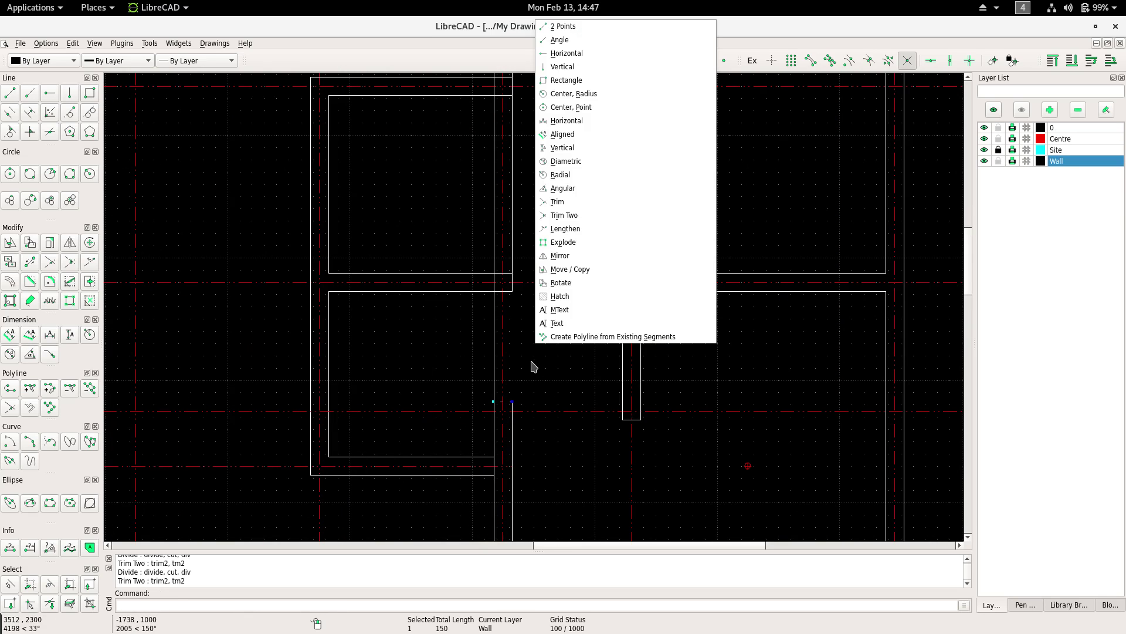
{"action": "left_click", "coordinate": [562, 255]}
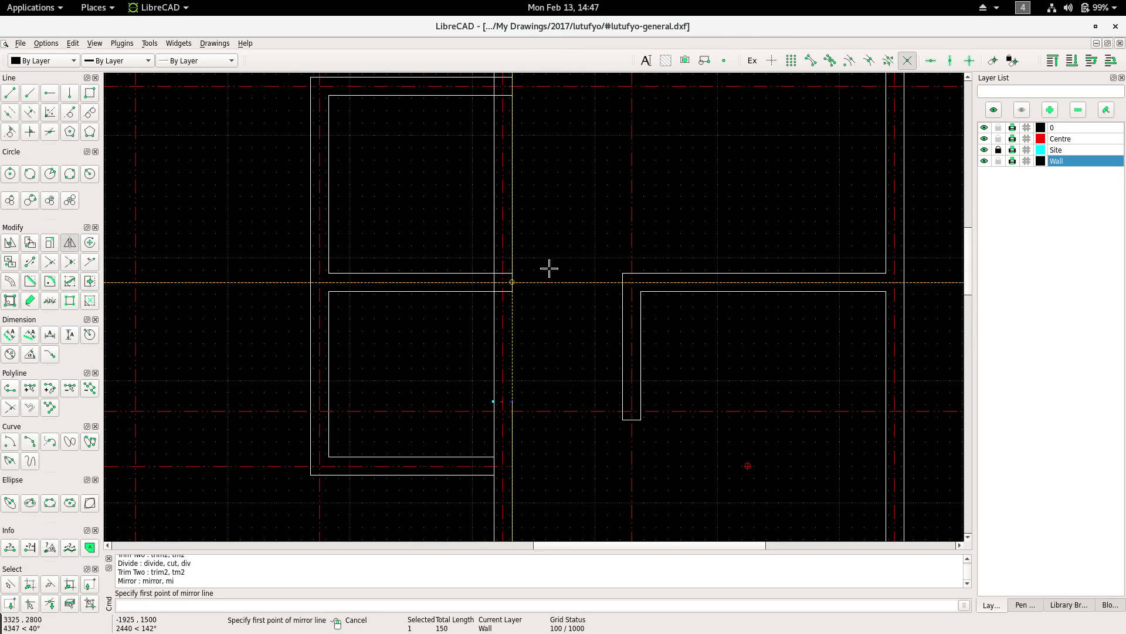
{"action": "left_click", "coordinate": [621, 282]}
{"action": "left_click", "coordinate": [317, 282]}
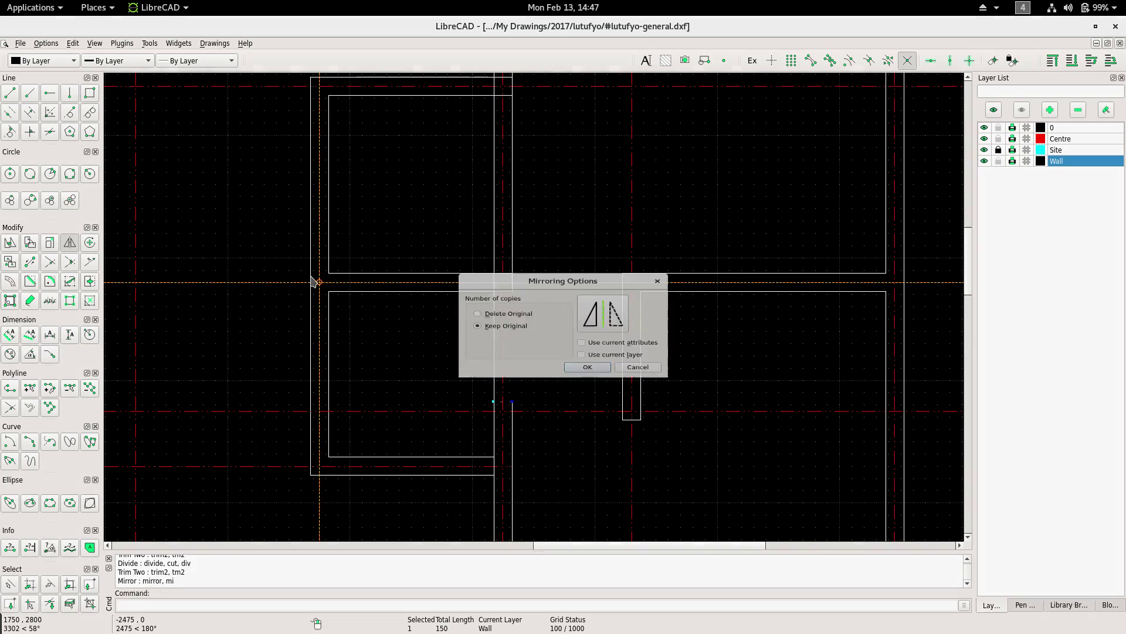
{"action": "left_click", "coordinate": [575, 380]}
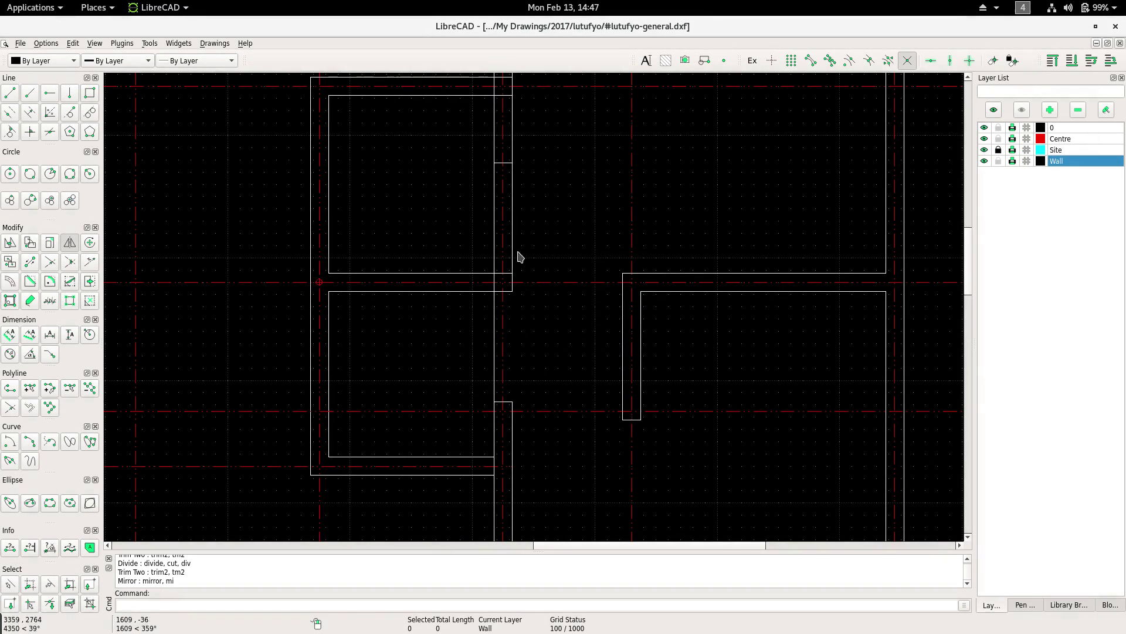
{"action": "middle_click_drag", "start_coordinate": [522, 264], "coordinate": [524, 390]}
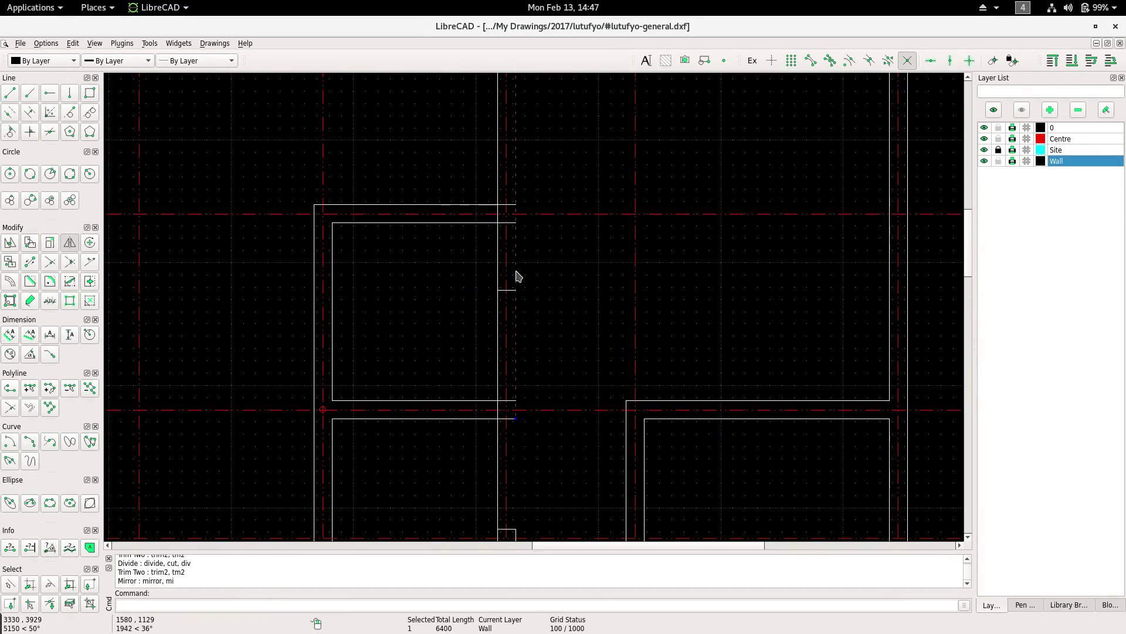
Abandon a Divide attempt, then Trim Two the vertical wall line back to the junction.
{"action": "right_click", "coordinate": [544, 269]}
{"action": "left_click", "coordinate": [577, 302]}
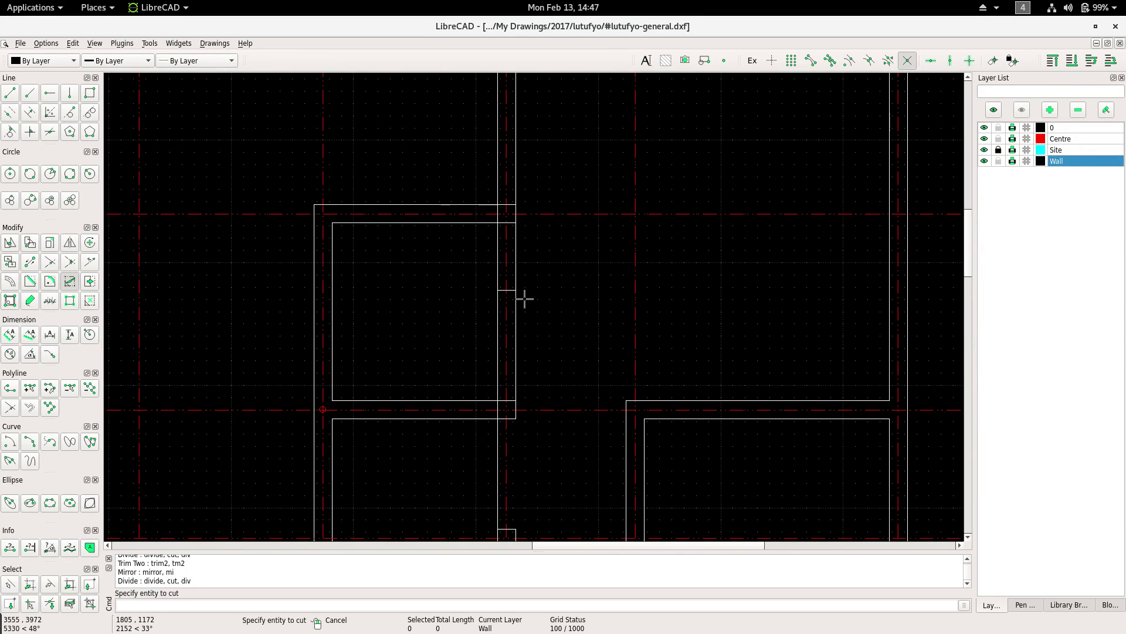
{"action": "left_click", "coordinate": [517, 294]}
{"action": "key", "text": "Escape"}
{"action": "key", "text": "Escape"}
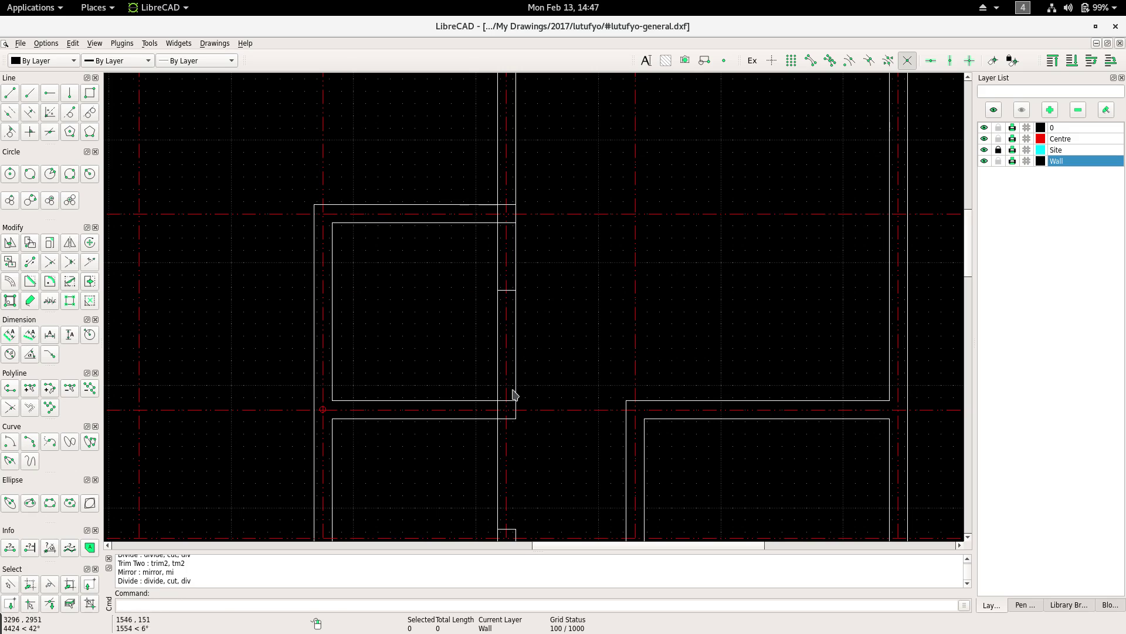
{"action": "scroll", "coordinate": [514, 402], "scroll_direction": "up", "scroll_amount": 3}
{"action": "right_click", "coordinate": [578, 312]}
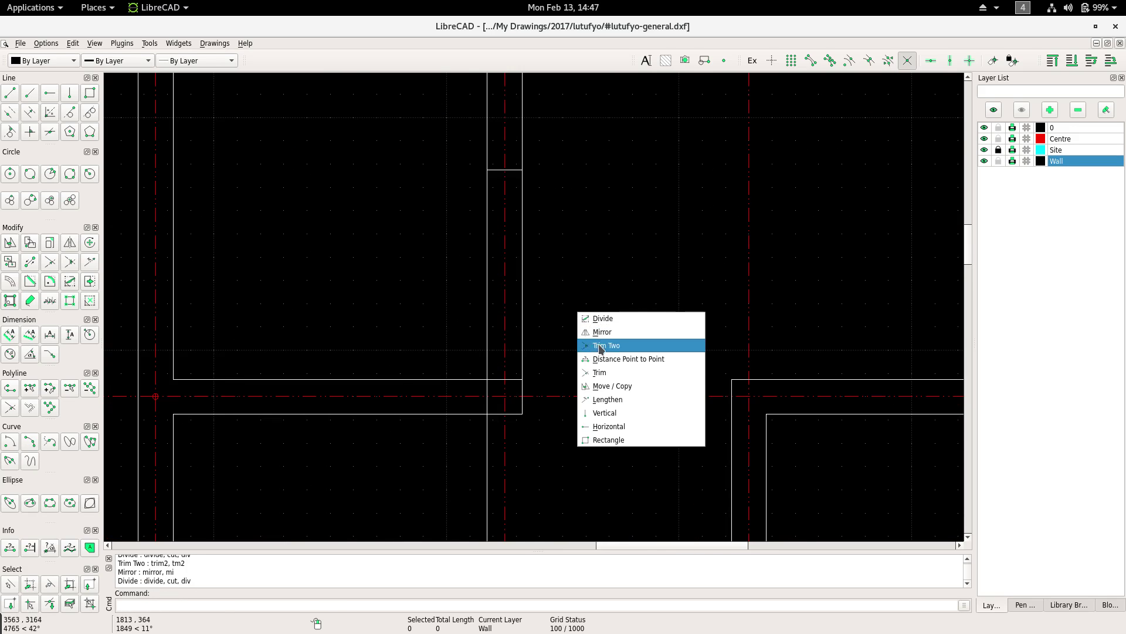
{"action": "left_click", "coordinate": [606, 345]}
{"action": "scroll", "coordinate": [528, 420], "scroll_direction": "up", "scroll_amount": 2}
{"action": "scroll", "coordinate": [511, 328], "scroll_direction": "down", "scroll_amount": 3}
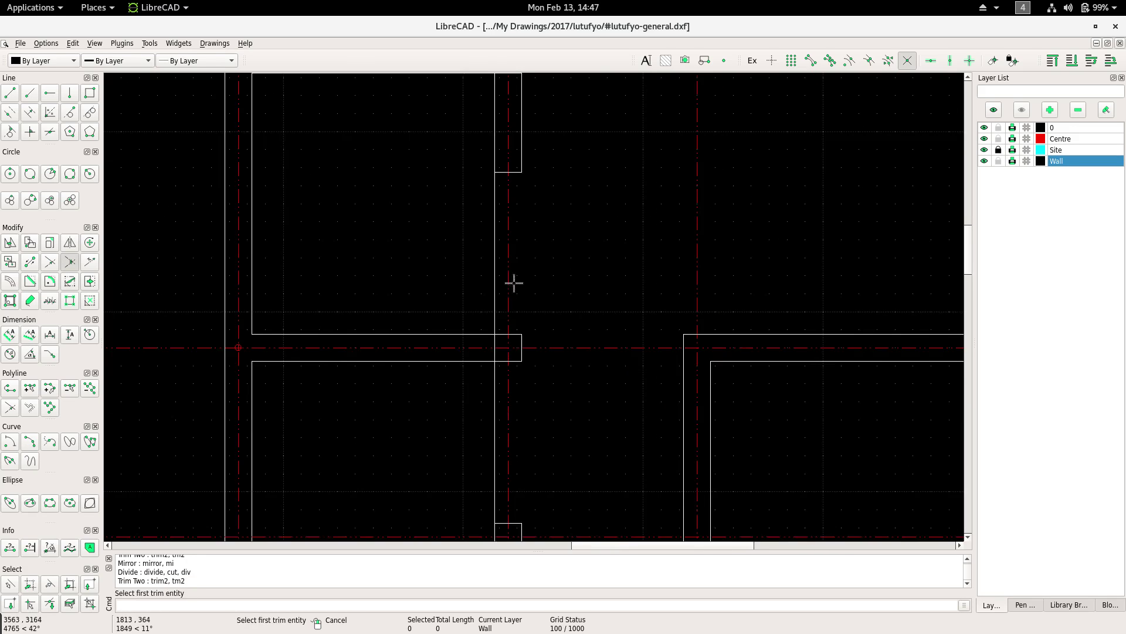
{"action": "scroll", "coordinate": [503, 347], "scroll_direction": "up", "scroll_amount": 2}
{"action": "left_click", "coordinate": [503, 347]}
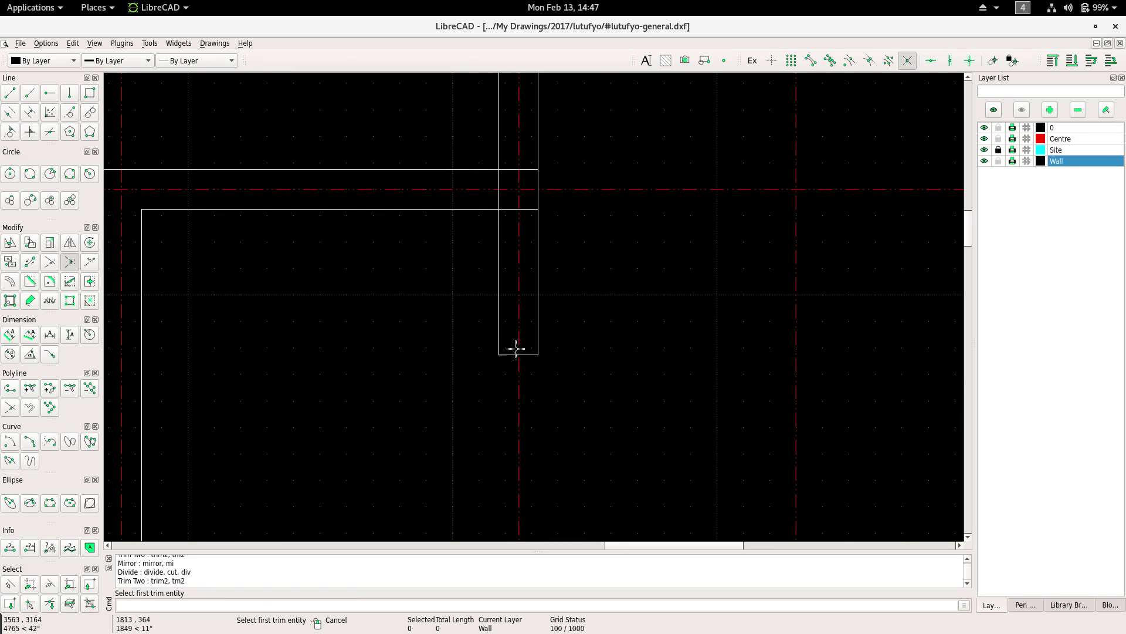
Zoom around the trimmed junction and end the Trim Two command.
{"action": "scroll", "coordinate": [522, 290], "scroll_direction": "down", "scroll_amount": 1}
{"action": "scroll", "coordinate": [531, 289], "scroll_direction": "down", "scroll_amount": 1}
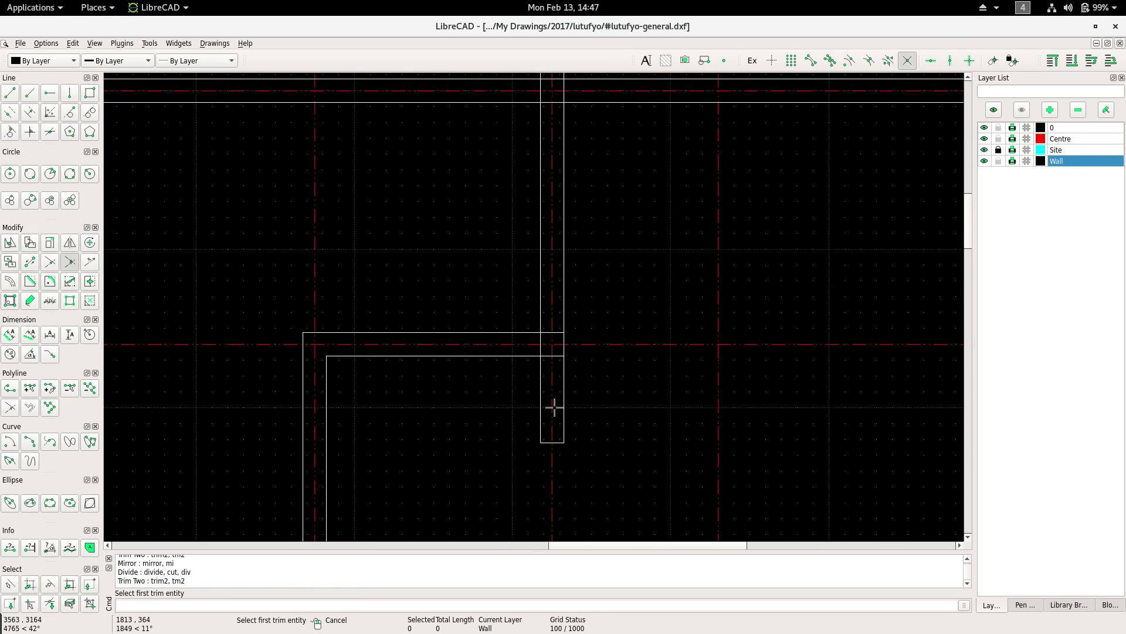
{"action": "scroll", "coordinate": [553, 407], "scroll_direction": "down", "scroll_amount": 2}
{"action": "scroll", "coordinate": [541, 385], "scroll_direction": "up", "scroll_amount": 1}
{"action": "scroll", "coordinate": [505, 400], "scroll_direction": "up", "scroll_amount": 1}
{"action": "scroll", "coordinate": [496, 376], "scroll_direction": "up", "scroll_amount": 1}
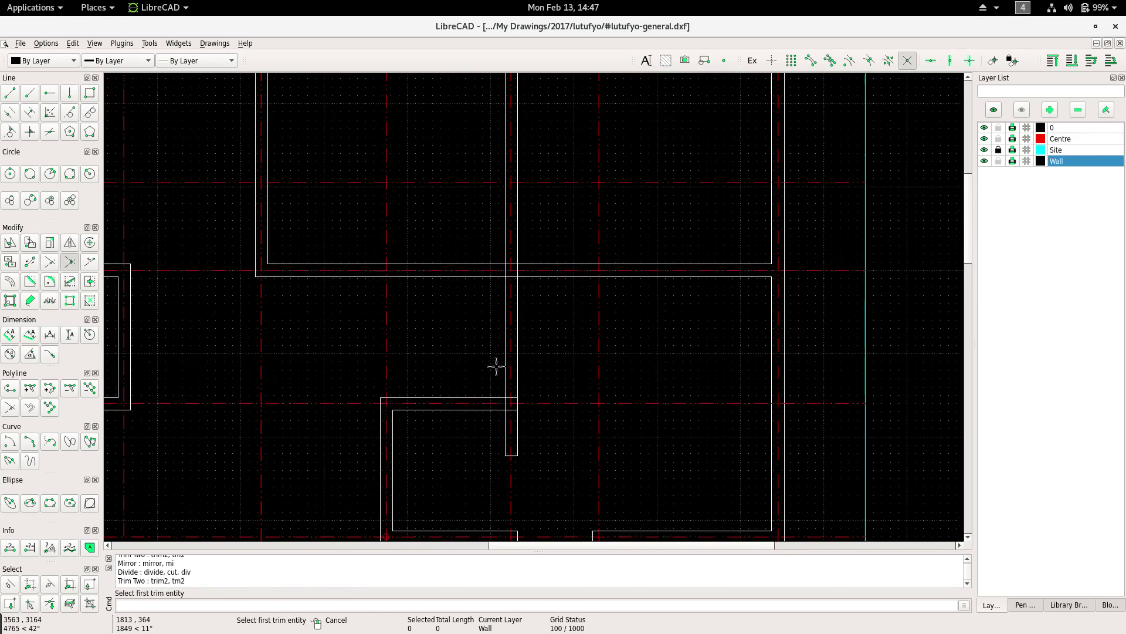
{"action": "scroll", "coordinate": [494, 361], "scroll_direction": "up", "scroll_amount": 1}
{"action": "scroll", "coordinate": [473, 276], "scroll_direction": "up", "scroll_amount": 2}
{"action": "right_click", "coordinate": [475, 291]}
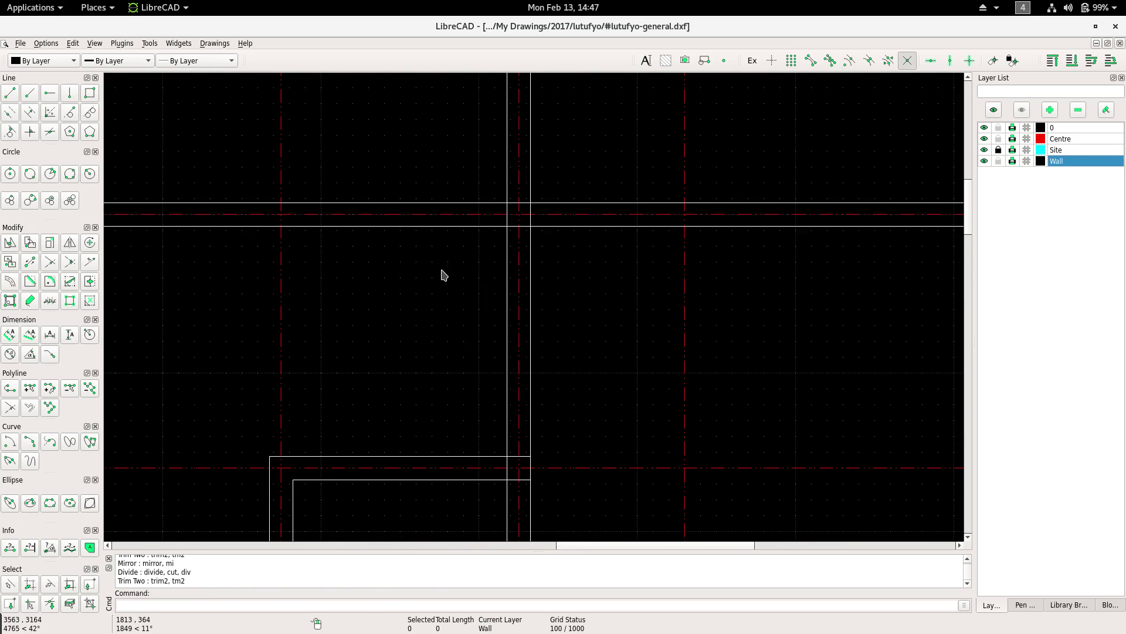
Start Divide, pan to the upper wall junction, then cancel it.
{"action": "right_click", "coordinate": [444, 271]}
{"action": "left_click", "coordinate": [478, 289]}
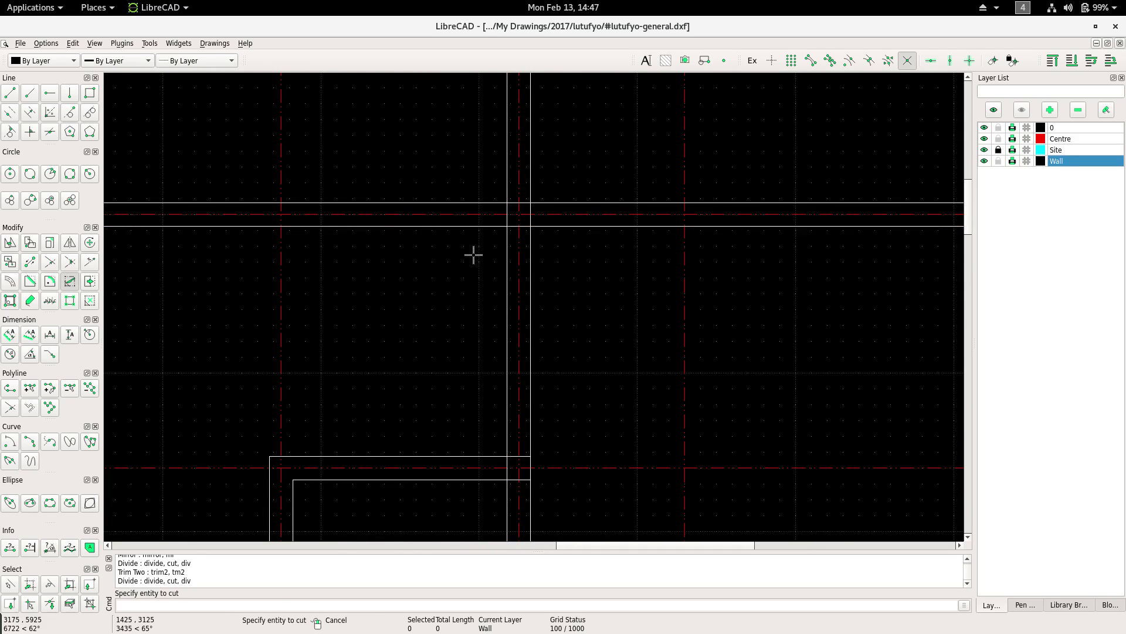
{"action": "scroll", "coordinate": [474, 294], "scroll_direction": "down", "scroll_amount": 2}
{"action": "scroll", "coordinate": [504, 209], "scroll_direction": "down", "scroll_amount": 1}
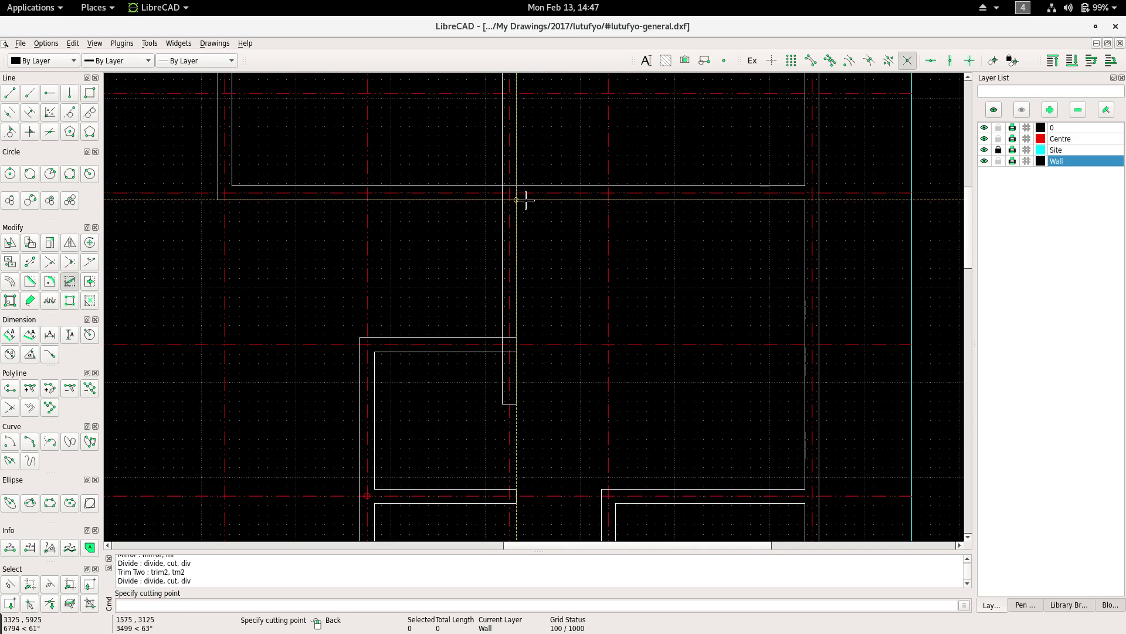
{"action": "middle_click_drag", "start_coordinate": [526, 309], "coordinate": [561, 334]}
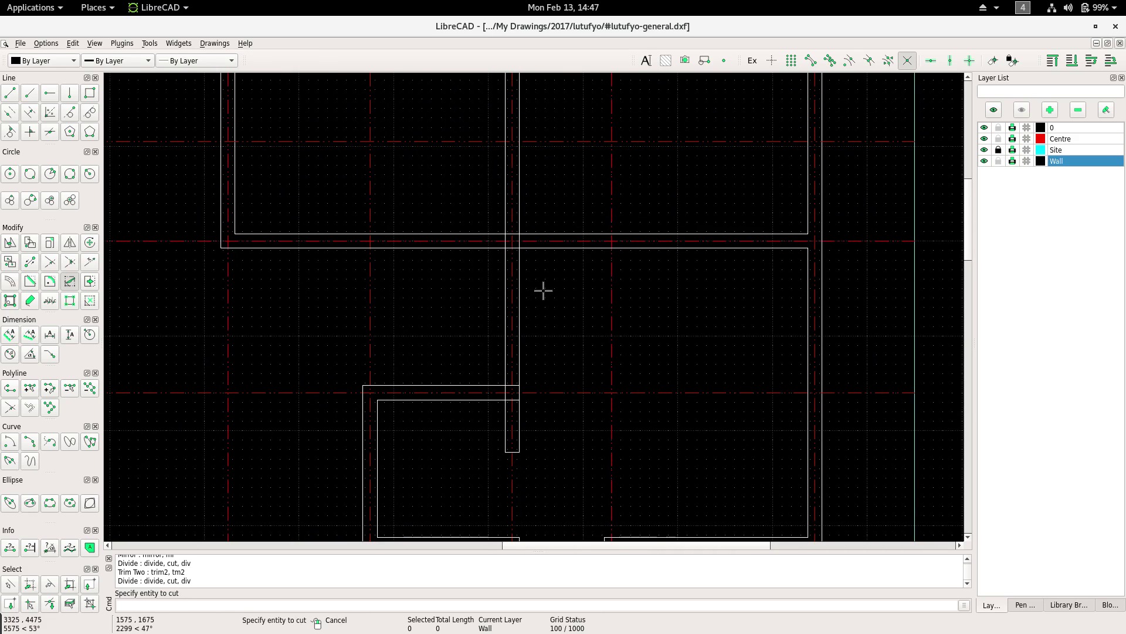
{"action": "right_click", "coordinate": [538, 339]}
{"action": "scroll", "coordinate": [521, 327], "scroll_direction": "up", "scroll_amount": 2}
{"action": "scroll", "coordinate": [522, 328], "scroll_direction": "up", "scroll_amount": 2}
Trim the upper wall corner against the second wall line with Trim Two.
{"action": "right_click", "coordinate": [557, 220]}
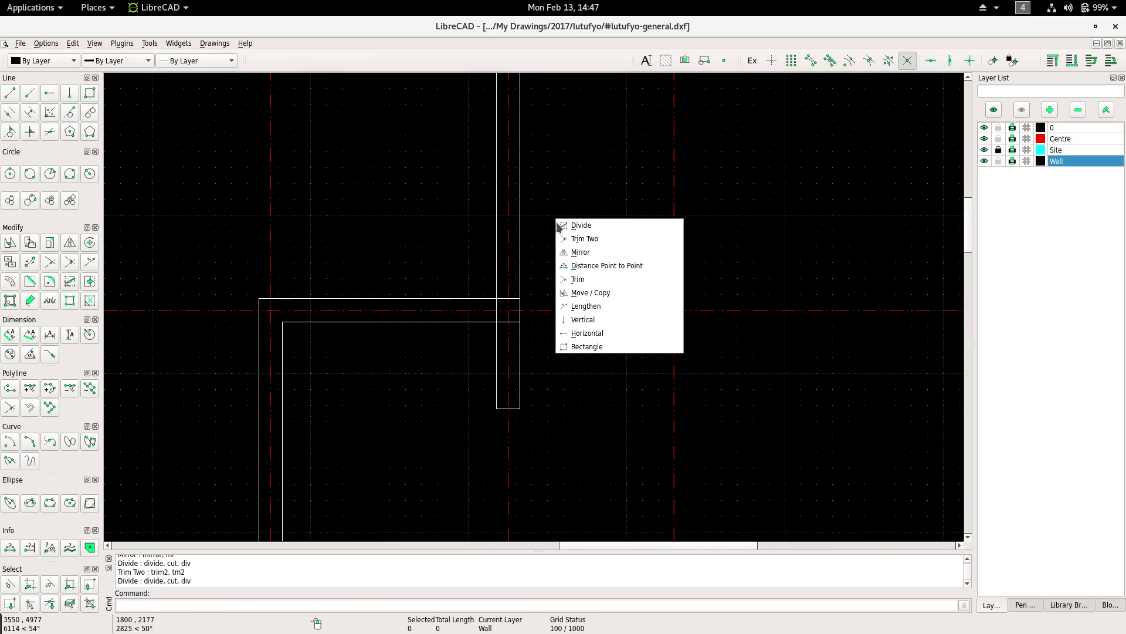
{"action": "left_click", "coordinate": [584, 239]}
{"action": "scroll", "coordinate": [493, 341], "scroll_direction": "up", "scroll_amount": 2}
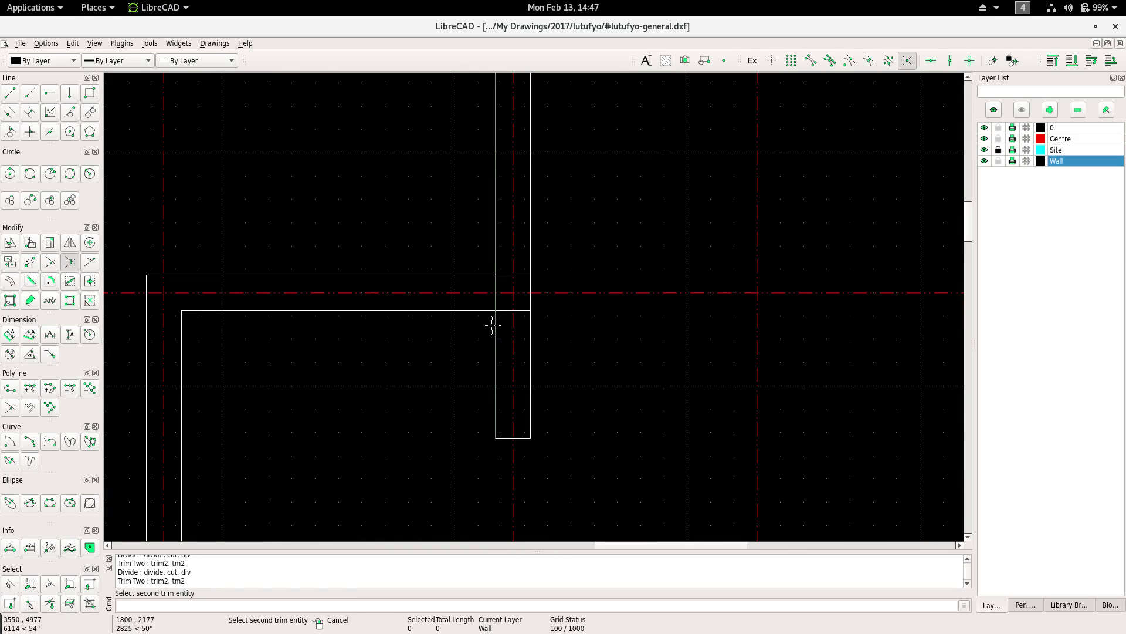
{"action": "scroll", "coordinate": [496, 328], "scroll_direction": "down", "scroll_amount": 2}
{"action": "scroll", "coordinate": [499, 369], "scroll_direction": "up", "scroll_amount": 2}
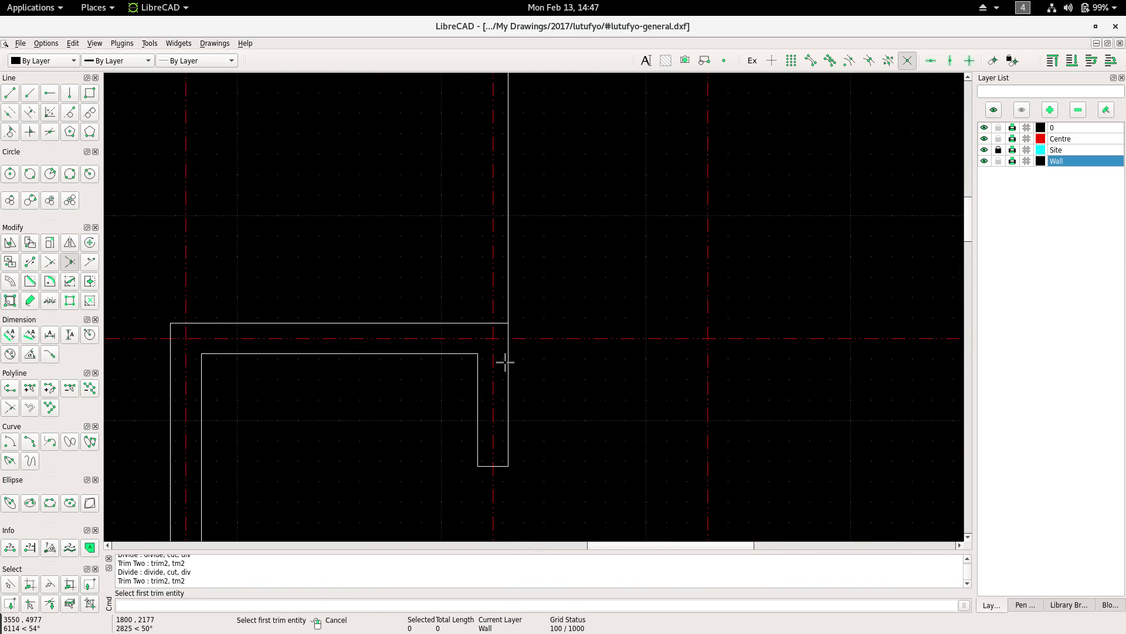
{"action": "left_click", "coordinate": [499, 326]}
{"action": "scroll", "coordinate": [495, 332], "scroll_direction": "down", "scroll_amount": 5}
{"action": "right_click", "coordinate": [481, 293]}
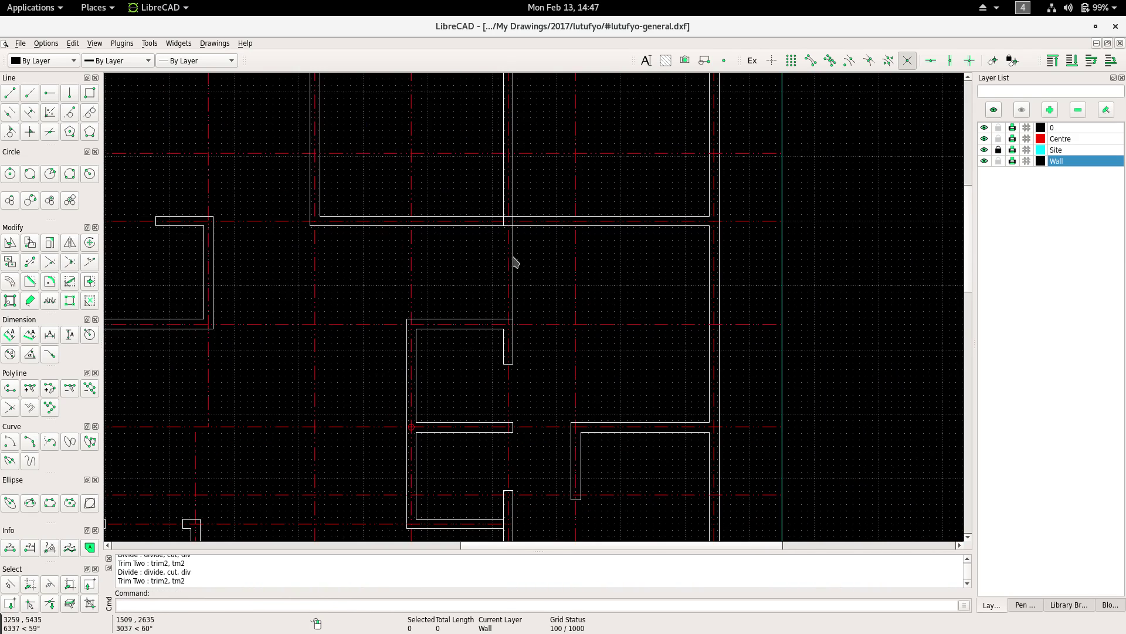
Select the 1200-long vertical wall line below the junction.
{"action": "middle_click_drag", "start_coordinate": [513, 259], "coordinate": [446, 340]}
{"action": "scroll", "coordinate": [446, 339], "scroll_direction": "up", "scroll_amount": 3}
{"action": "right_click", "coordinate": [404, 345]}
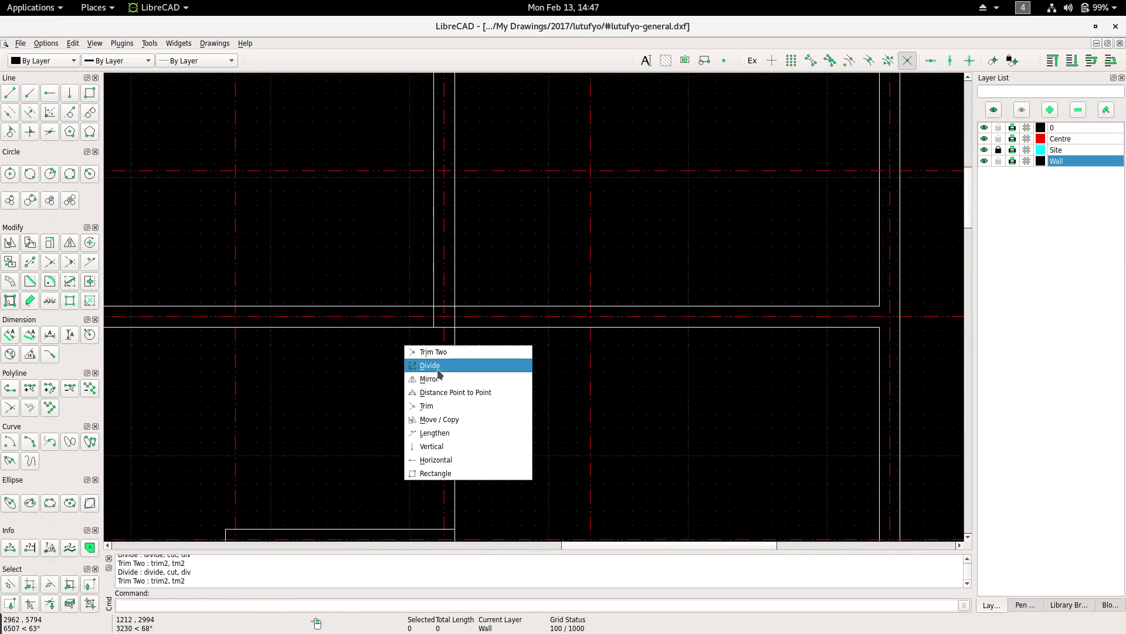
{"action": "left_click", "coordinate": [397, 351]}
{"action": "scroll", "coordinate": [411, 293], "scroll_direction": "down", "scroll_amount": 3}
{"action": "left_click_drag", "start_coordinate": [433, 220], "coordinate": [503, 246]}
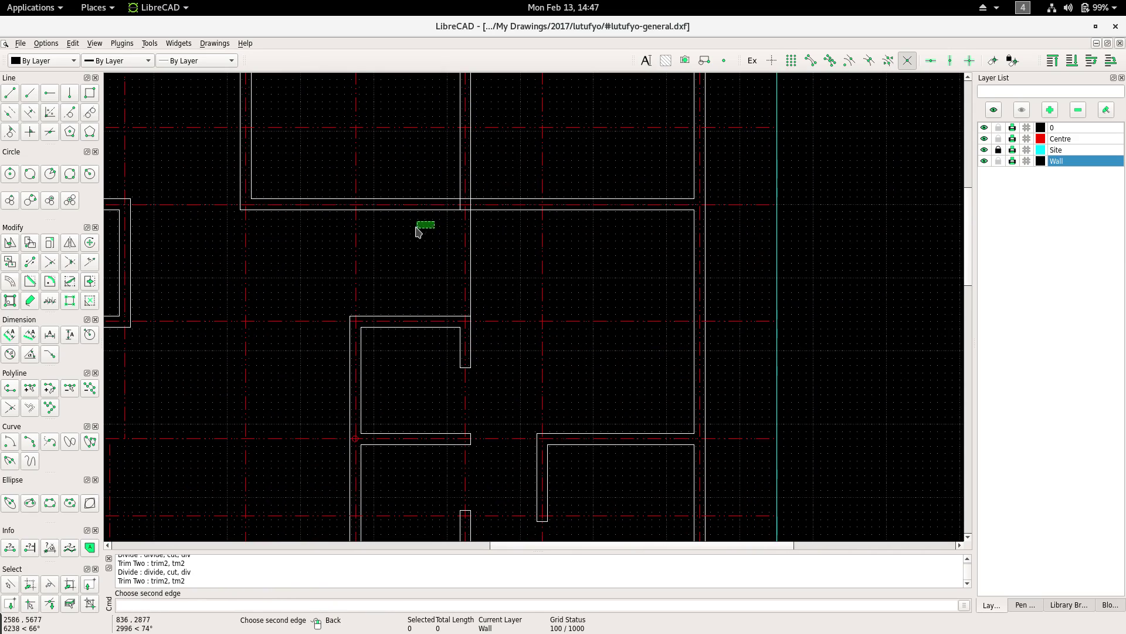
{"action": "left_click", "coordinate": [538, 462]}
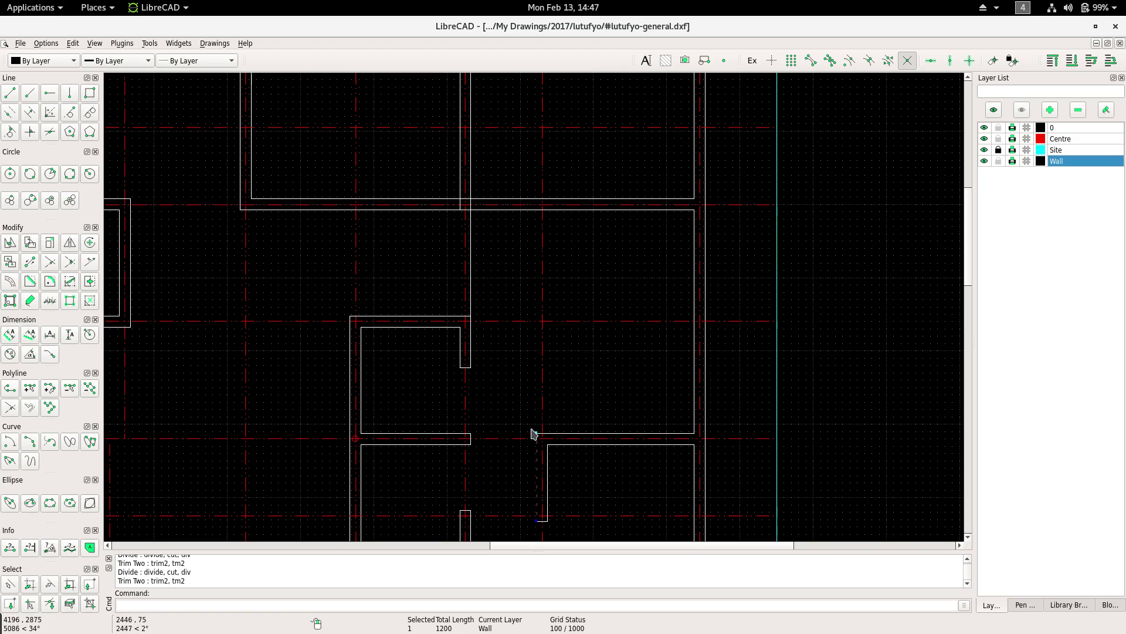
{"action": "scroll", "coordinate": [540, 431], "scroll_direction": "down", "scroll_amount": 2}
{"action": "scroll", "coordinate": [540, 411], "scroll_direction": "up", "scroll_amount": 3}
Copy the 1200-long line from the wall intersection up to the upper wall, keeping the original.
{"action": "right_click", "coordinate": [543, 385]}
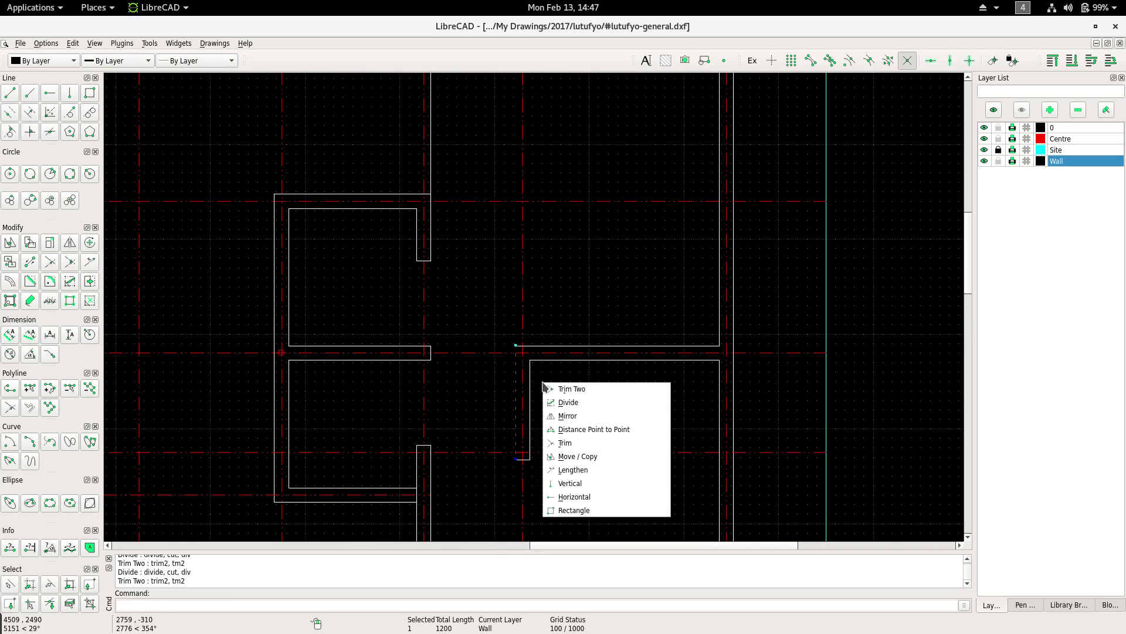
{"action": "left_click", "coordinate": [559, 457]}
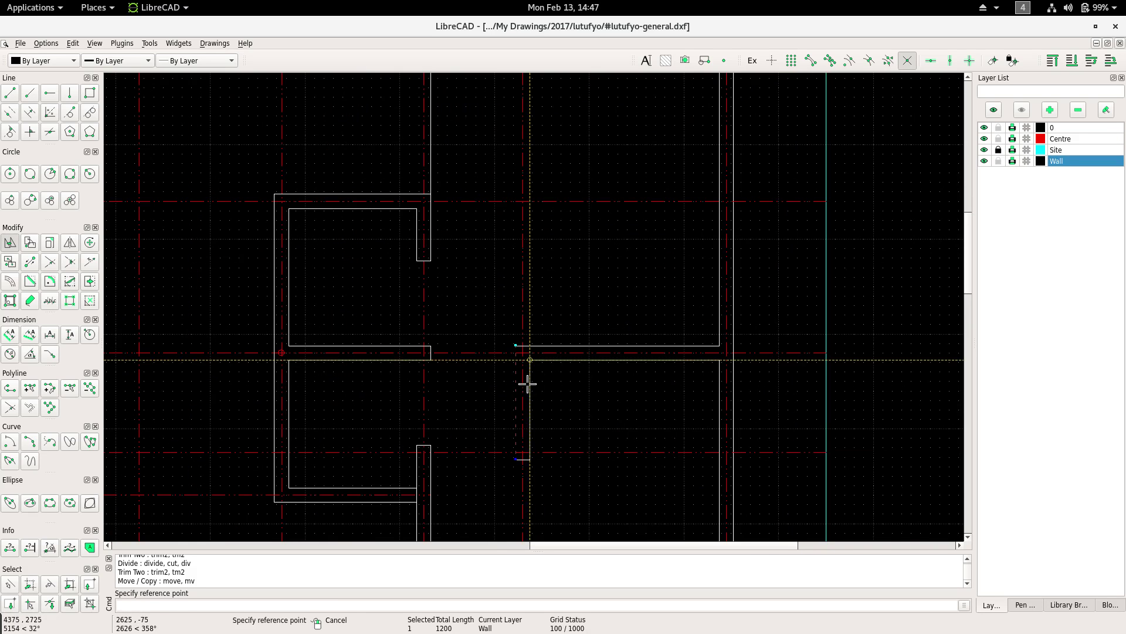
{"action": "left_click", "coordinate": [523, 352]}
{"action": "scroll", "coordinate": [518, 213], "scroll_direction": "up", "scroll_amount": 2}
{"action": "scroll", "coordinate": [516, 357], "scroll_direction": "down", "scroll_amount": 2}
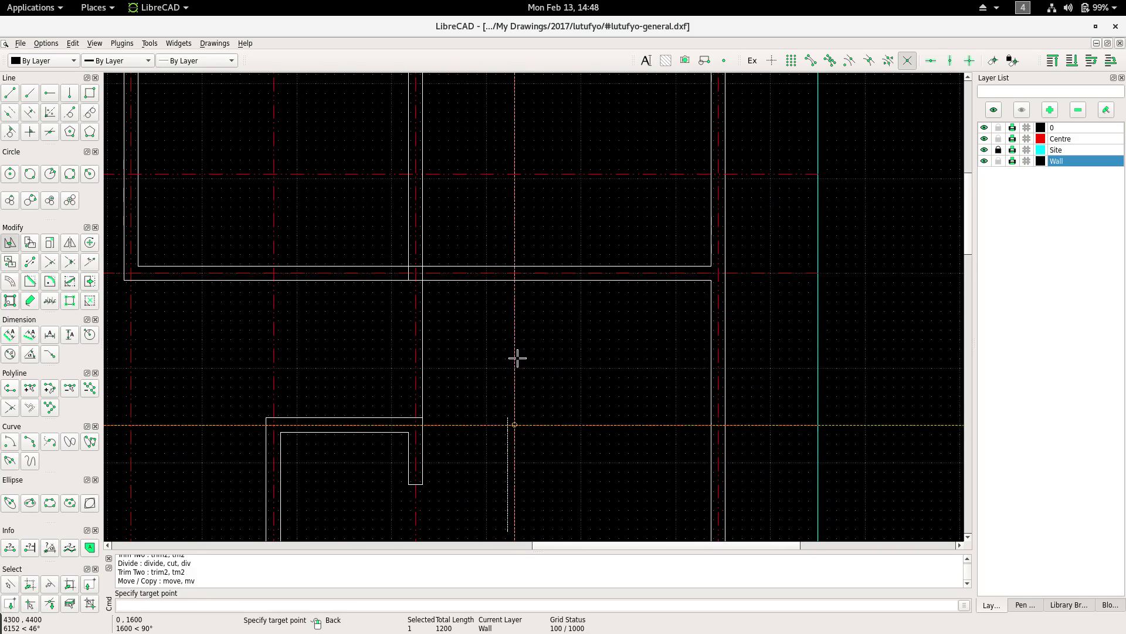
{"action": "left_click", "coordinate": [517, 273]}
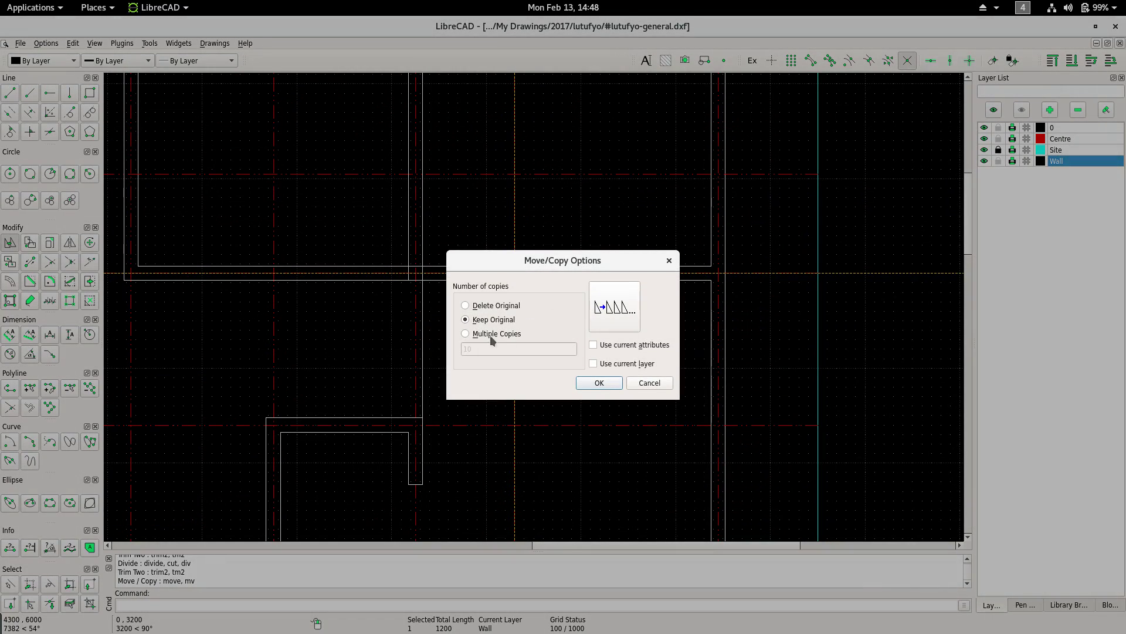
{"action": "left_click", "coordinate": [600, 383]}
{"action": "scroll", "coordinate": [511, 277], "scroll_direction": "up", "scroll_amount": 2}
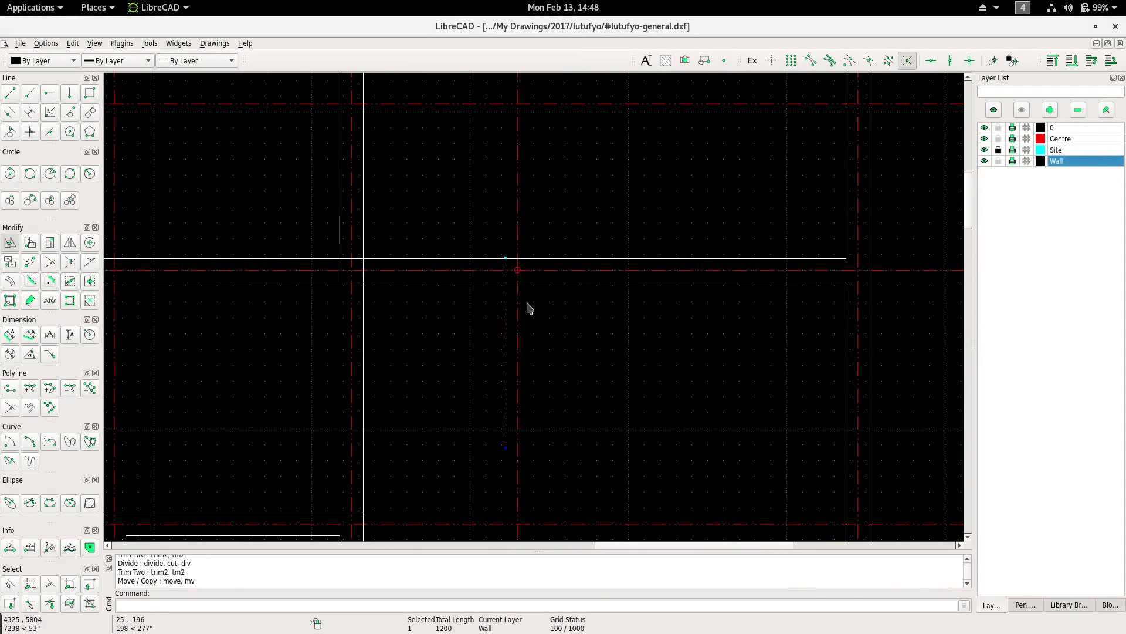
{"action": "key", "text": "Escape"}
Trim the upper wall against the copied line to open the door gap.
{"action": "right_click", "coordinate": [419, 200]}
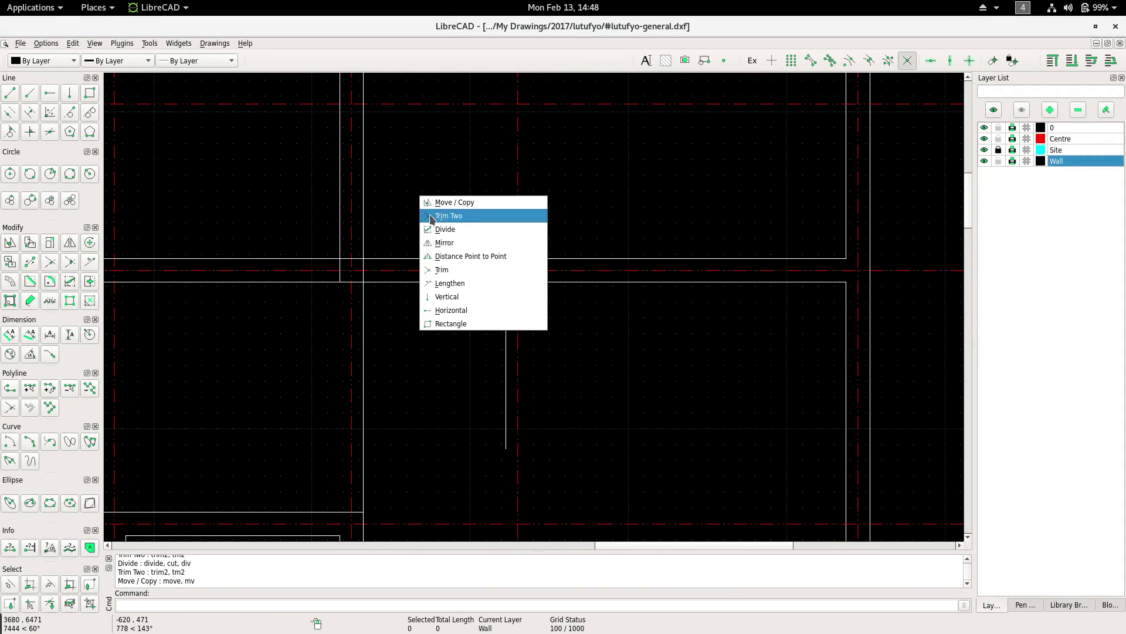
{"action": "left_click", "coordinate": [440, 234]}
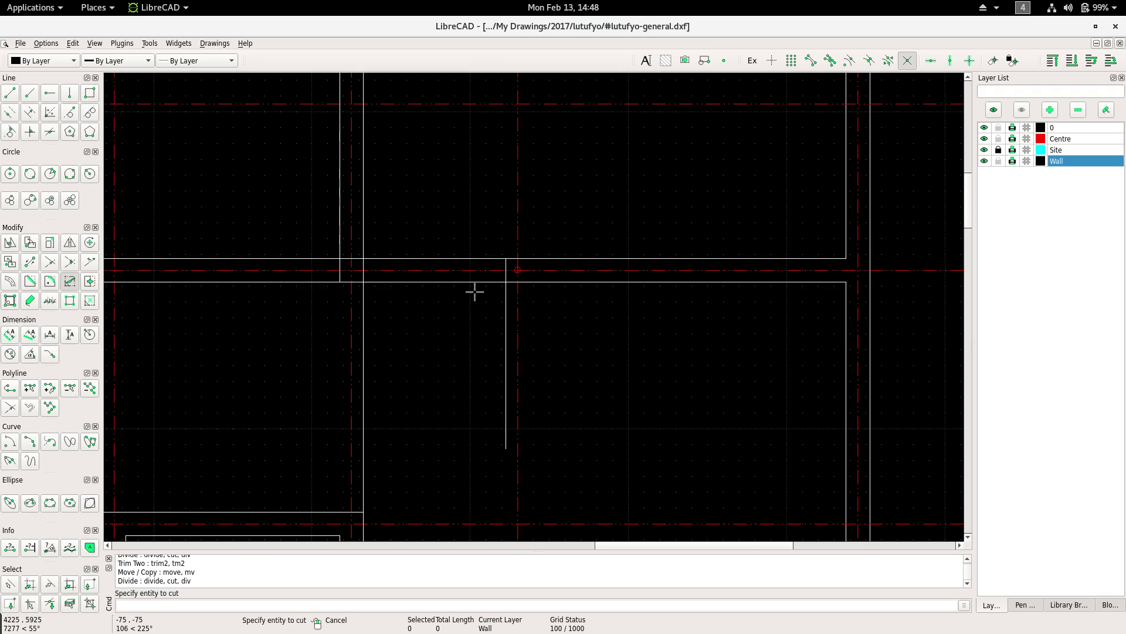
{"action": "right_click", "coordinate": [452, 301]}
{"action": "left_click", "coordinate": [480, 332]}
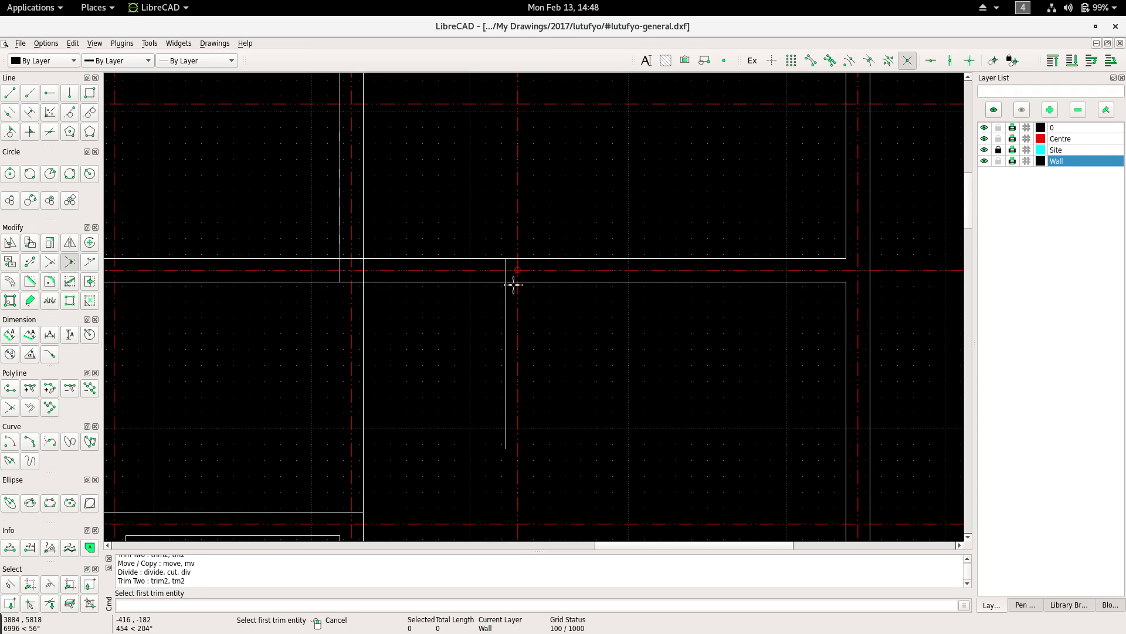
{"action": "left_click", "coordinate": [358, 281]}
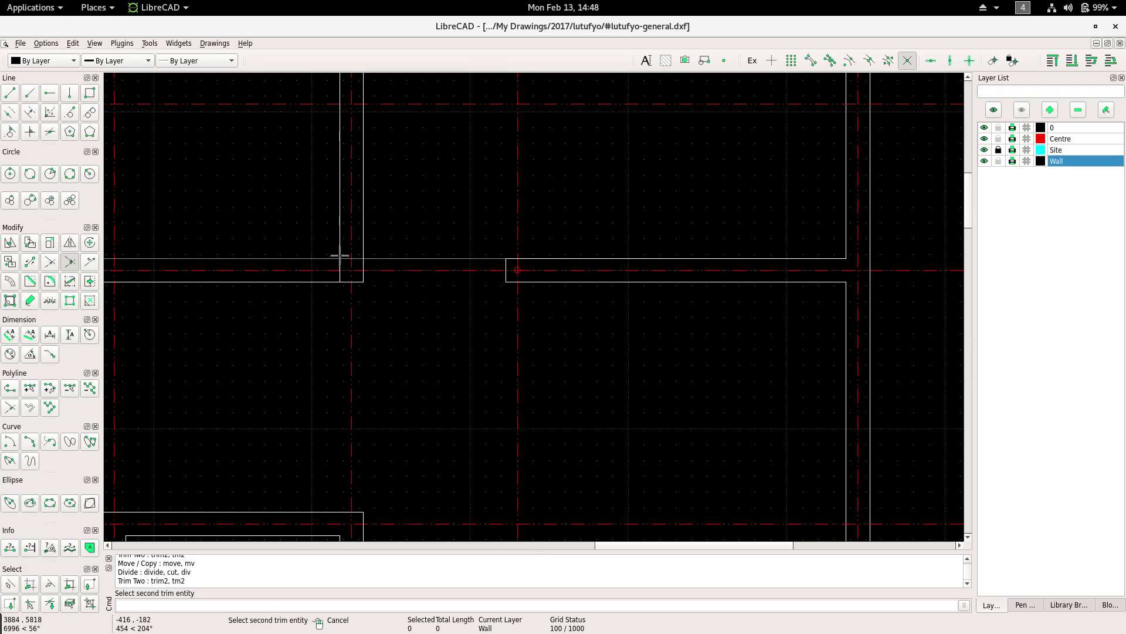
End the trim and select the long vertical wall line.
{"action": "scroll", "coordinate": [342, 251], "scroll_direction": "down", "scroll_amount": 3}
{"action": "mouse_move", "coordinate": [440, 241]}
{"action": "middle_mouse_down"}
{"action": "mouse_move", "coordinate": [468, 282]}
{"action": "mouse_move", "coordinate": [475, 211]}
{"action": "middle_mouse_up"}
{"action": "scroll", "coordinate": [447, 245], "scroll_direction": "down", "scroll_amount": 1}
{"action": "scroll", "coordinate": [485, 239], "scroll_direction": "up", "scroll_amount": 2}
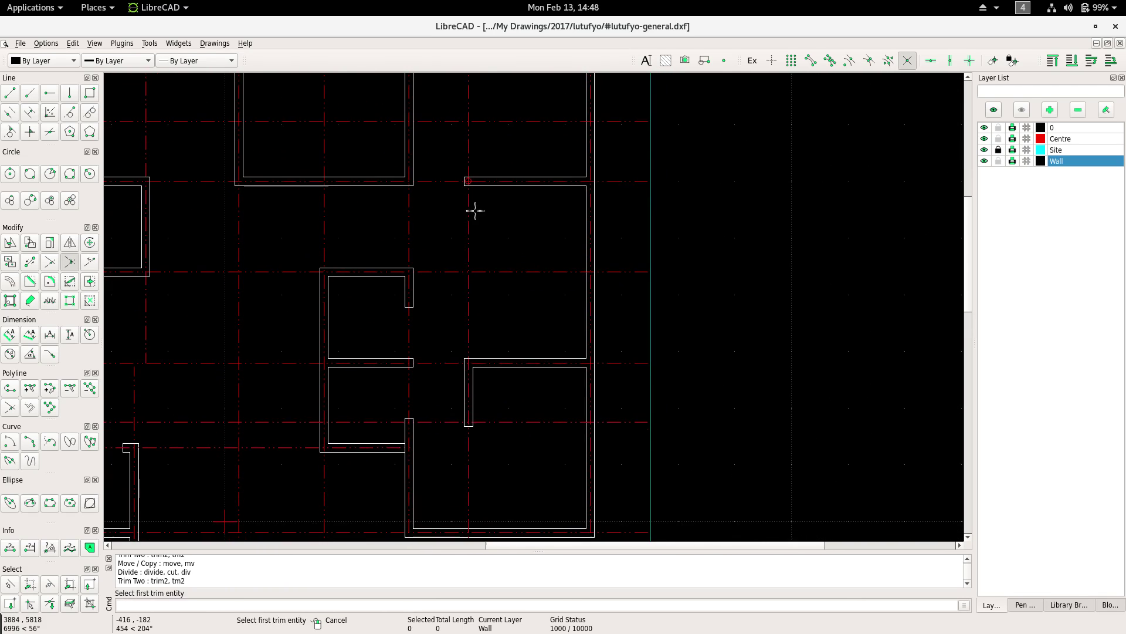
{"action": "right_click", "coordinate": [500, 149]}
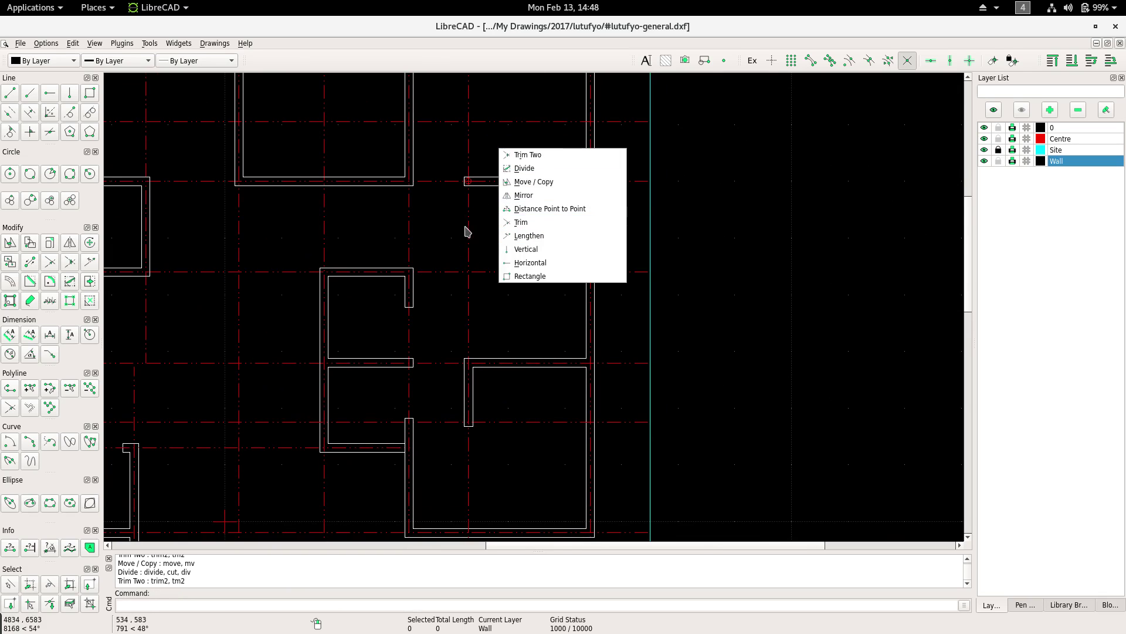
{"action": "left_click", "coordinate": [429, 239]}
Offset a new wall line 600 above the room wall beside the door opening.
{"action": "key", "text": "Escape"}
{"action": "scroll", "coordinate": [417, 246], "scroll_direction": "down", "scroll_amount": 5}
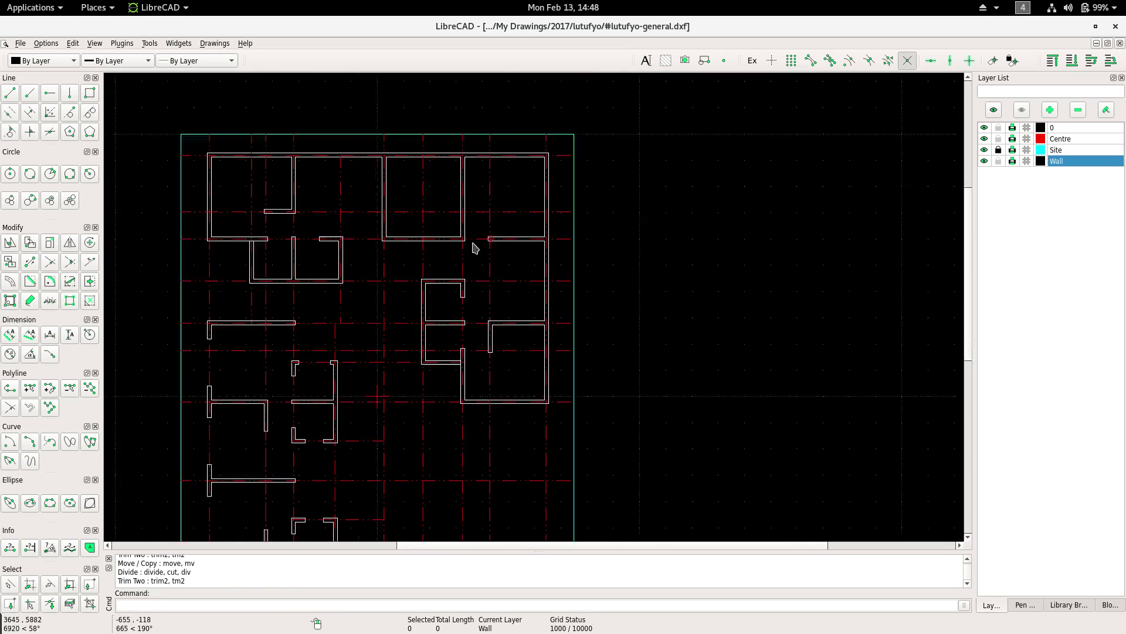
{"action": "scroll", "coordinate": [515, 213], "scroll_direction": "down", "scroll_amount": 2}
{"action": "scroll", "coordinate": [510, 216], "scroll_direction": "up", "scroll_amount": 2}
{"action": "scroll", "coordinate": [501, 246], "scroll_direction": "up", "scroll_amount": 1}
{"action": "scroll", "coordinate": [498, 277], "scroll_direction": "up", "scroll_amount": 1}
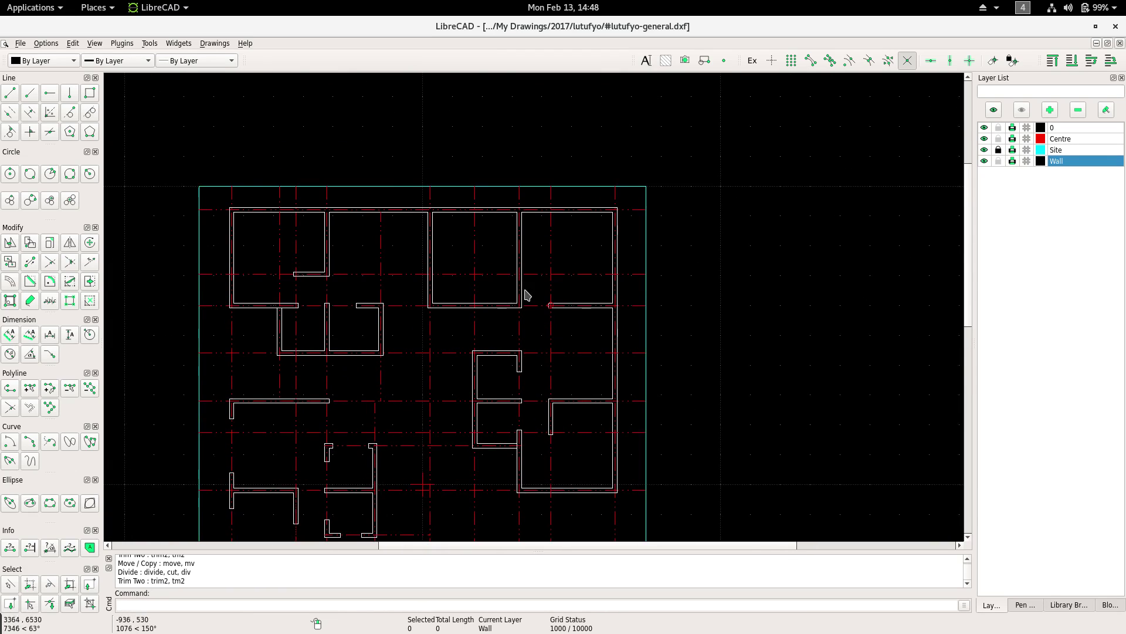
{"action": "scroll", "coordinate": [528, 299], "scroll_direction": "up", "scroll_amount": 1}
{"action": "type", "text": "o"}
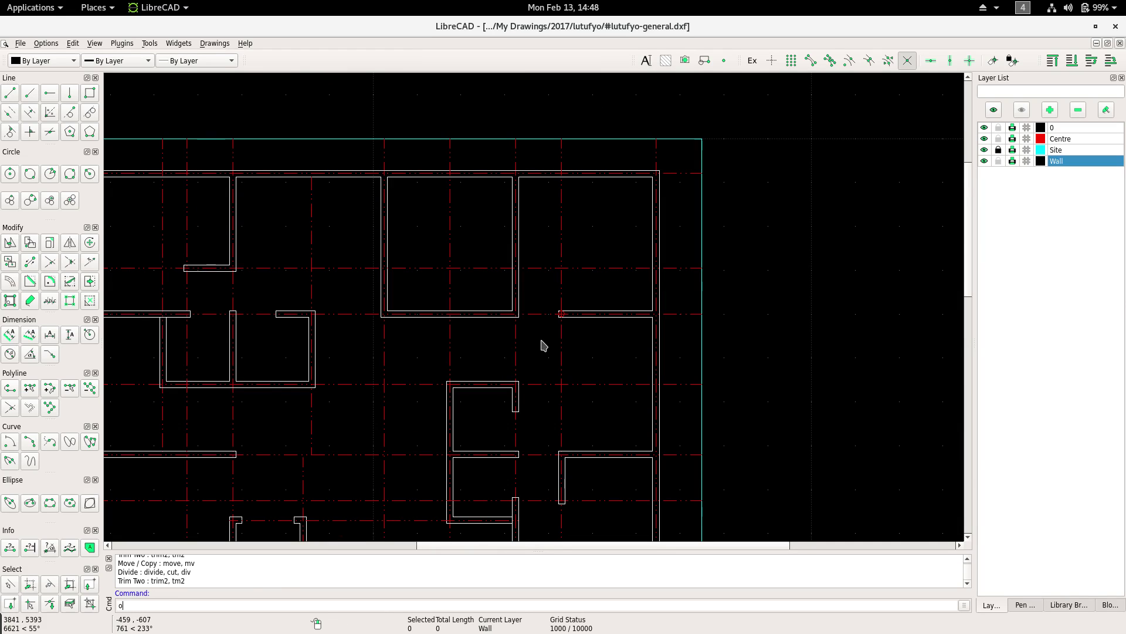
{"action": "key", "text": "Return"}
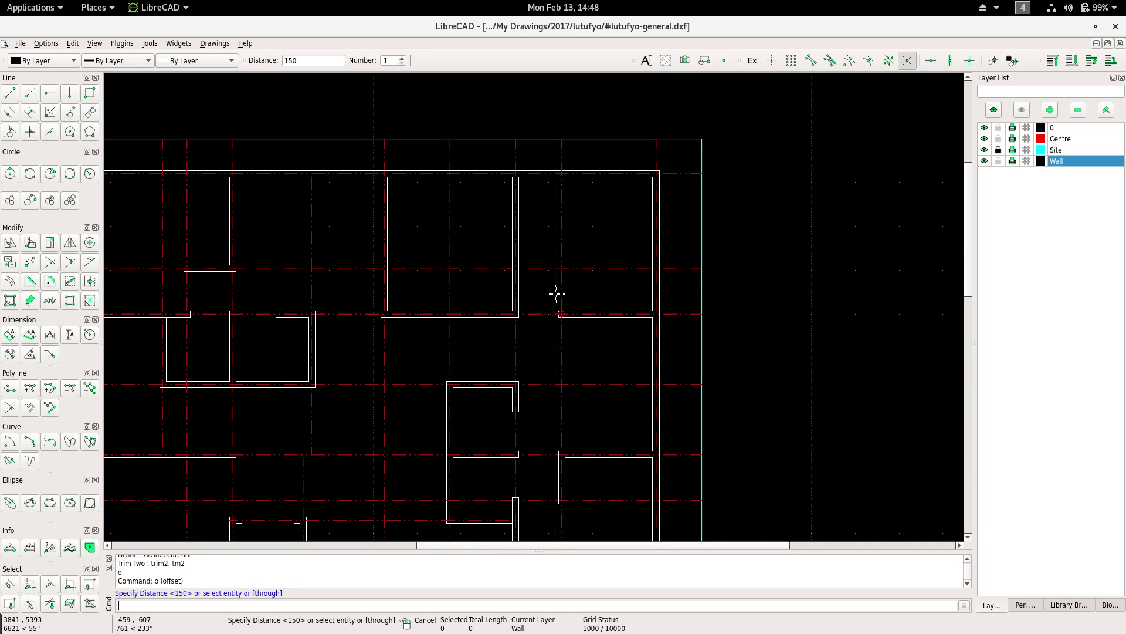
{"action": "type", "text": "600"}
{"action": "key", "text": "Return"}
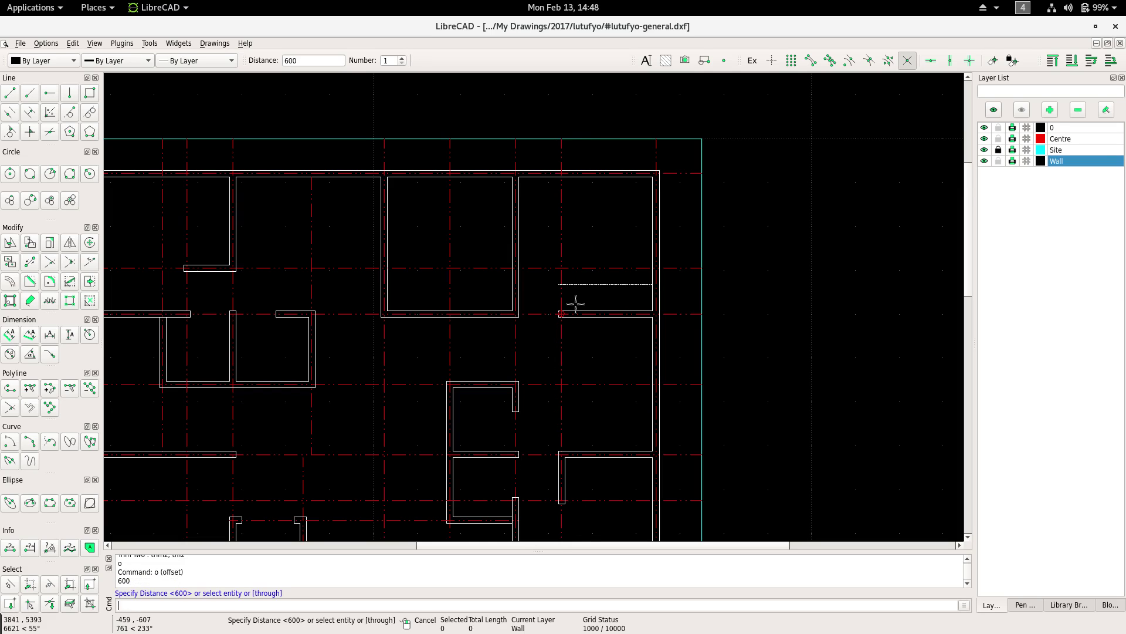
{"action": "left_click", "coordinate": [563, 296]}
{"action": "scroll", "coordinate": [559, 296], "scroll_direction": "up", "scroll_amount": 4}
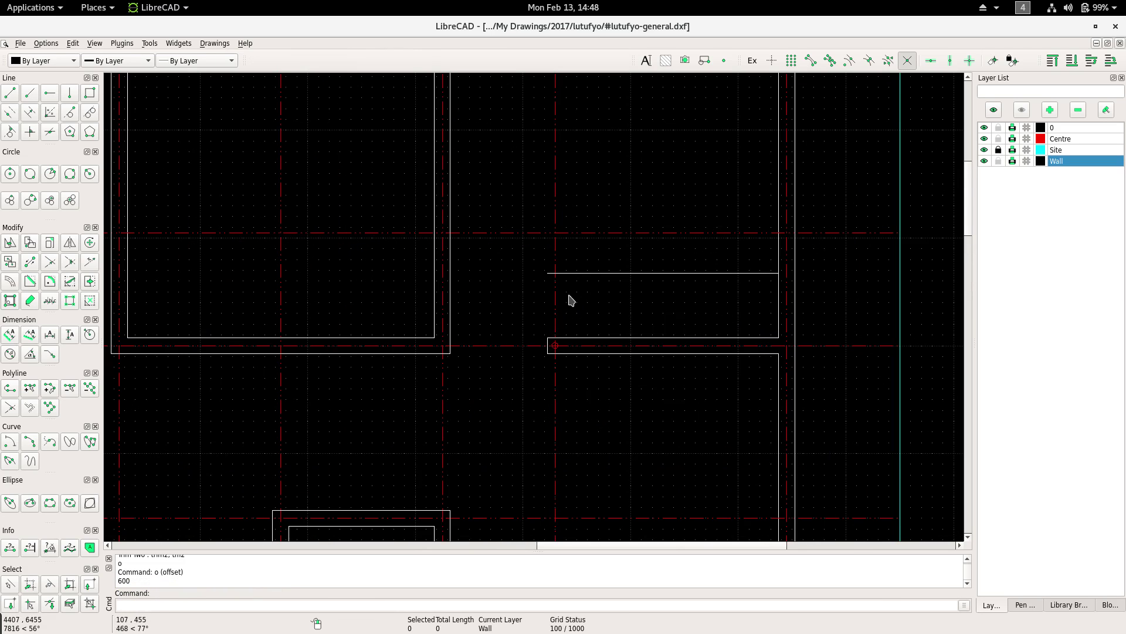
Extend the short vertical end line to meet the new wall line with Trim Two.
{"action": "right_click", "coordinate": [572, 291]}
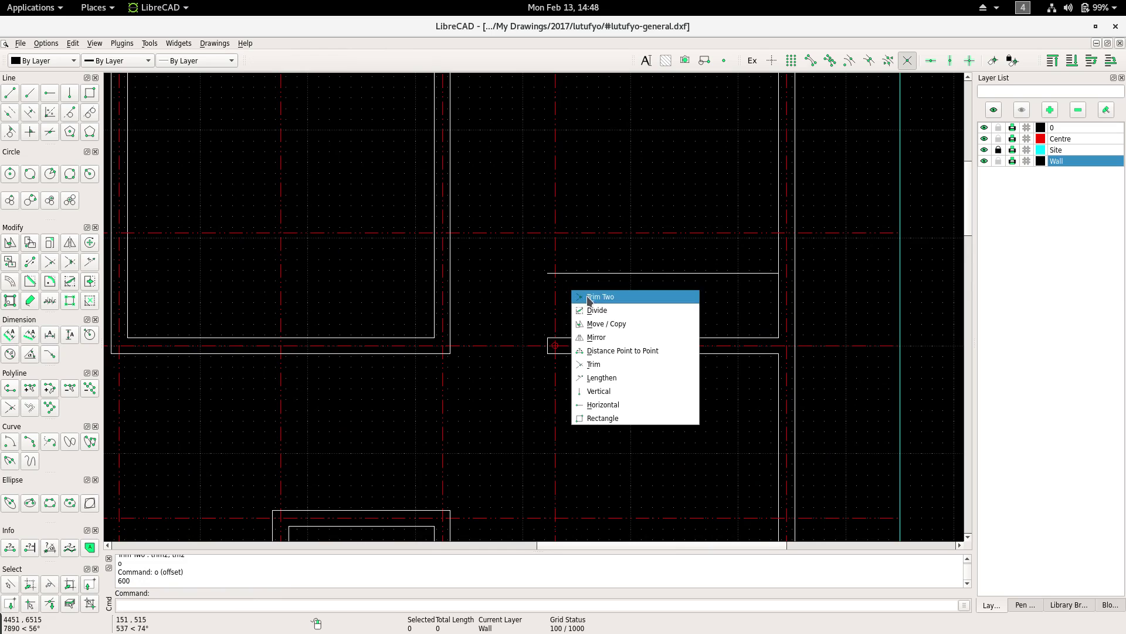
{"action": "left_click", "coordinate": [589, 297]}
{"action": "scroll", "coordinate": [557, 334], "scroll_direction": "up", "scroll_amount": 2}
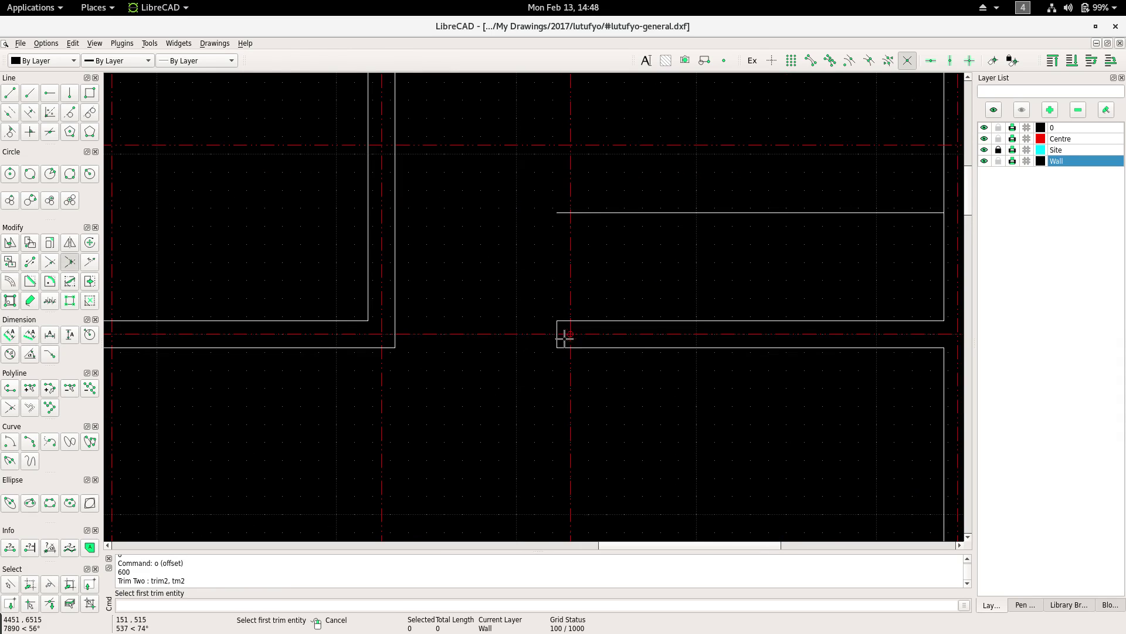
{"action": "left_click", "coordinate": [562, 216]}
{"action": "right_click", "coordinate": [604, 248]}
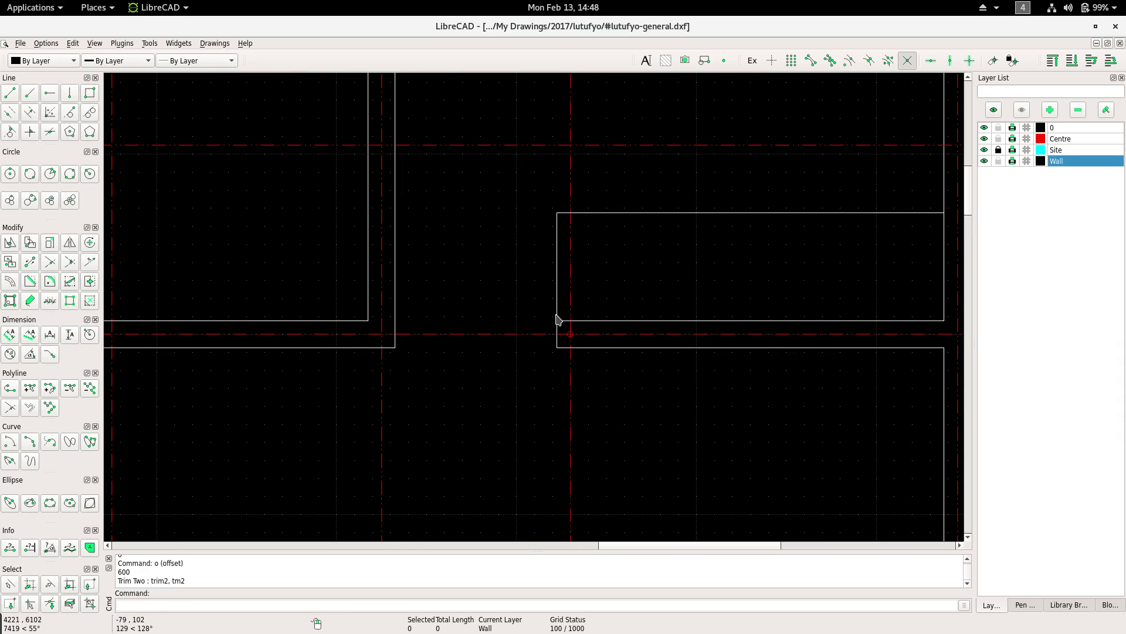
Copy the wall's end line from the wall end to a new position.
{"action": "right_click", "coordinate": [590, 280]}
{"action": "left_click", "coordinate": [610, 308]}
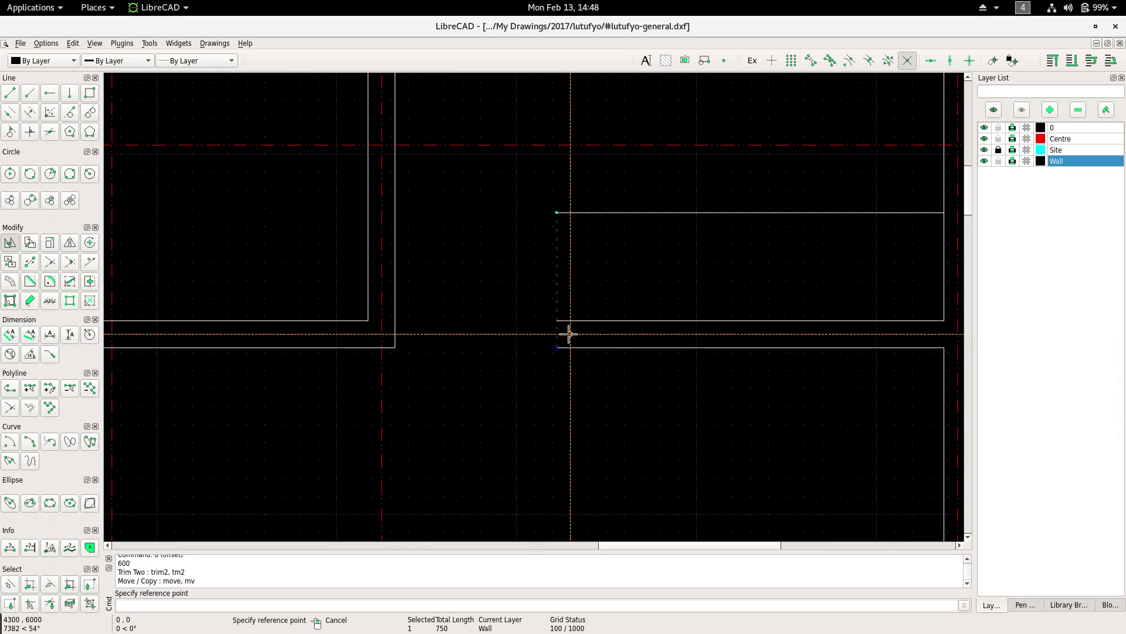
{"action": "left_click", "coordinate": [568, 334]}
{"action": "left_click", "coordinate": [607, 235]}
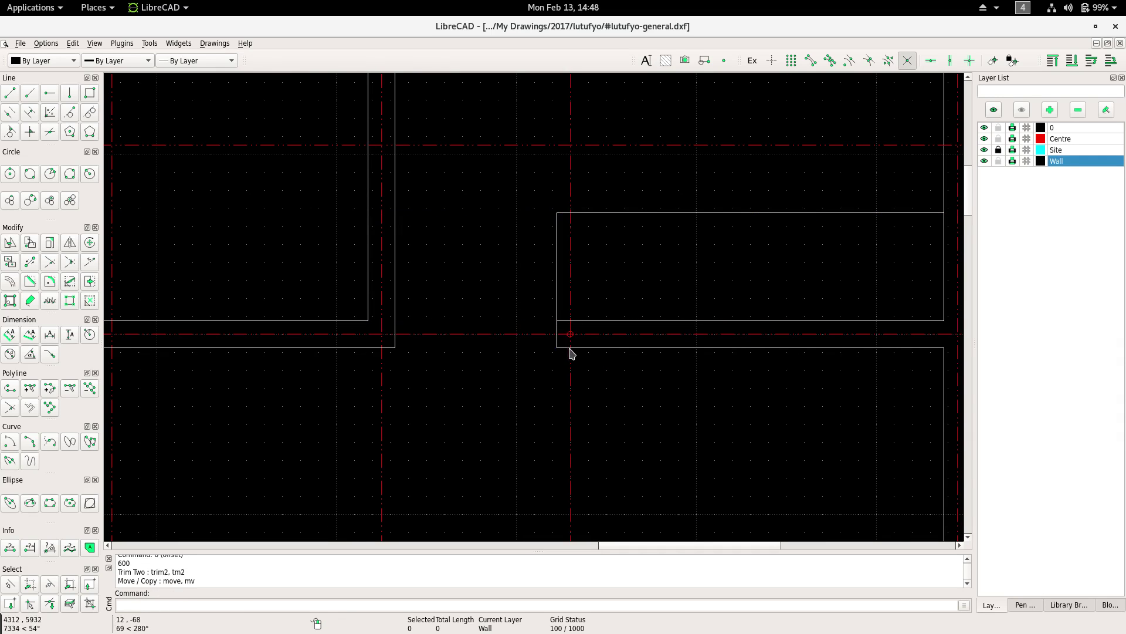
Mirror the end line about the centre line.
{"action": "right_click", "coordinate": [604, 286]}
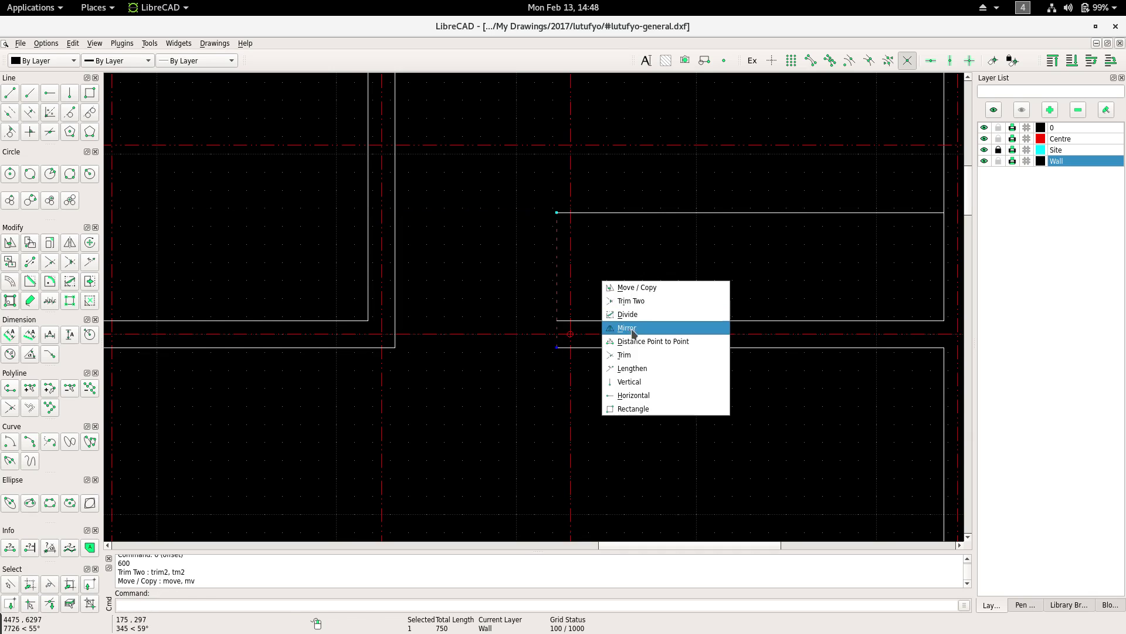
{"action": "left_click", "coordinate": [632, 328]}
{"action": "left_click", "coordinate": [566, 348]}
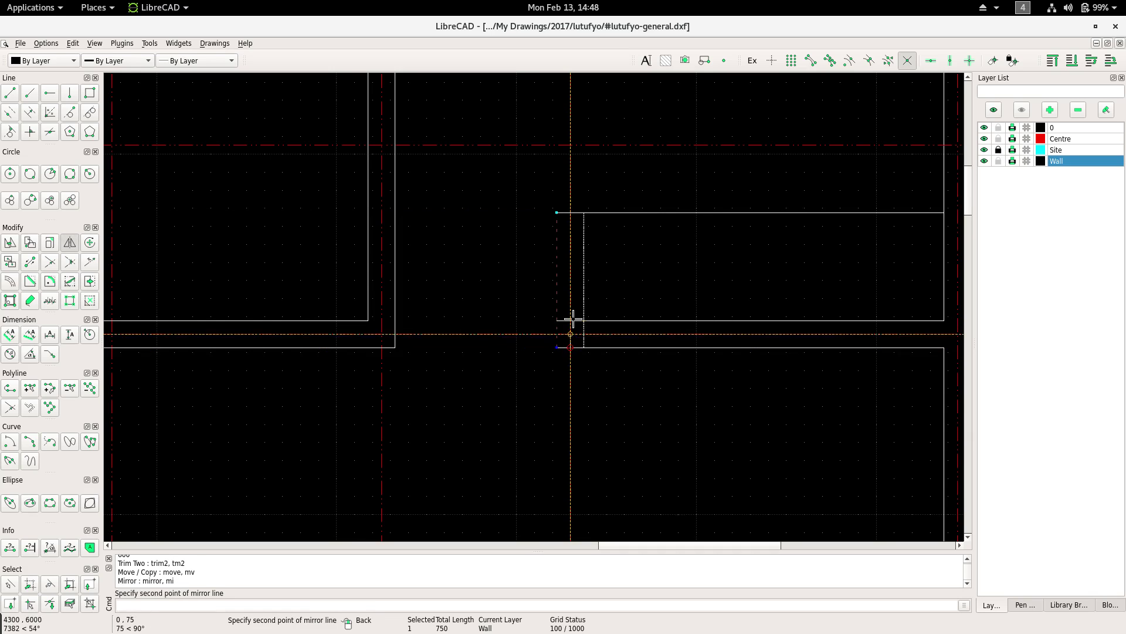
{"action": "left_click", "coordinate": [570, 213]}
{"action": "left_click", "coordinate": [576, 379]}
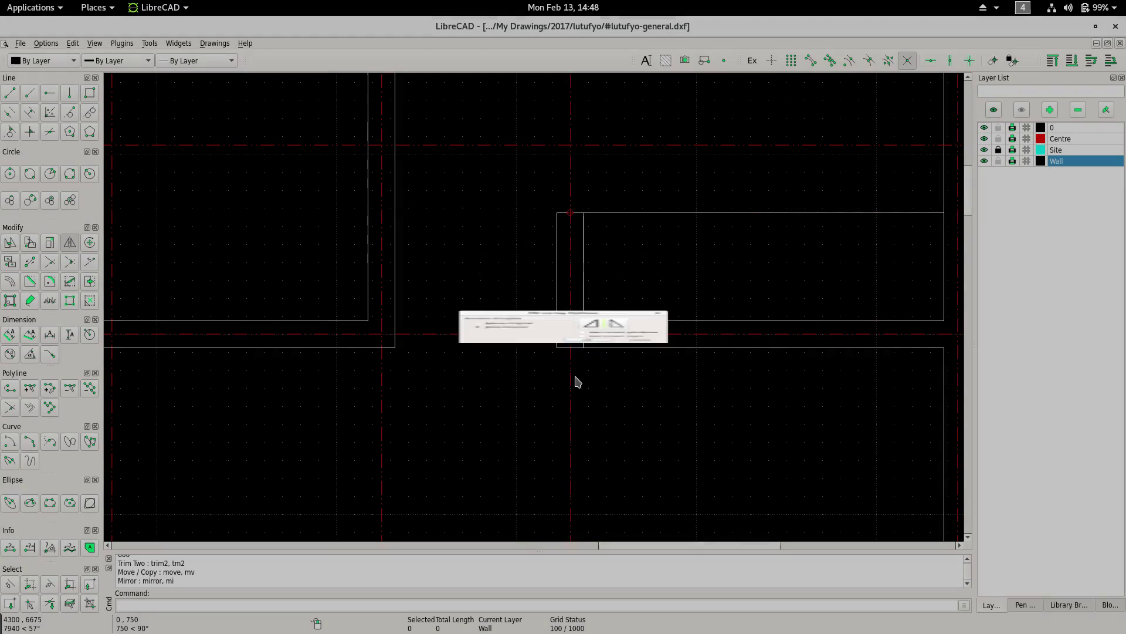
Trim the top wall line to the mirrored end line to close the corner.
{"action": "right_click", "coordinate": [597, 277]}
{"action": "left_click", "coordinate": [627, 304]}
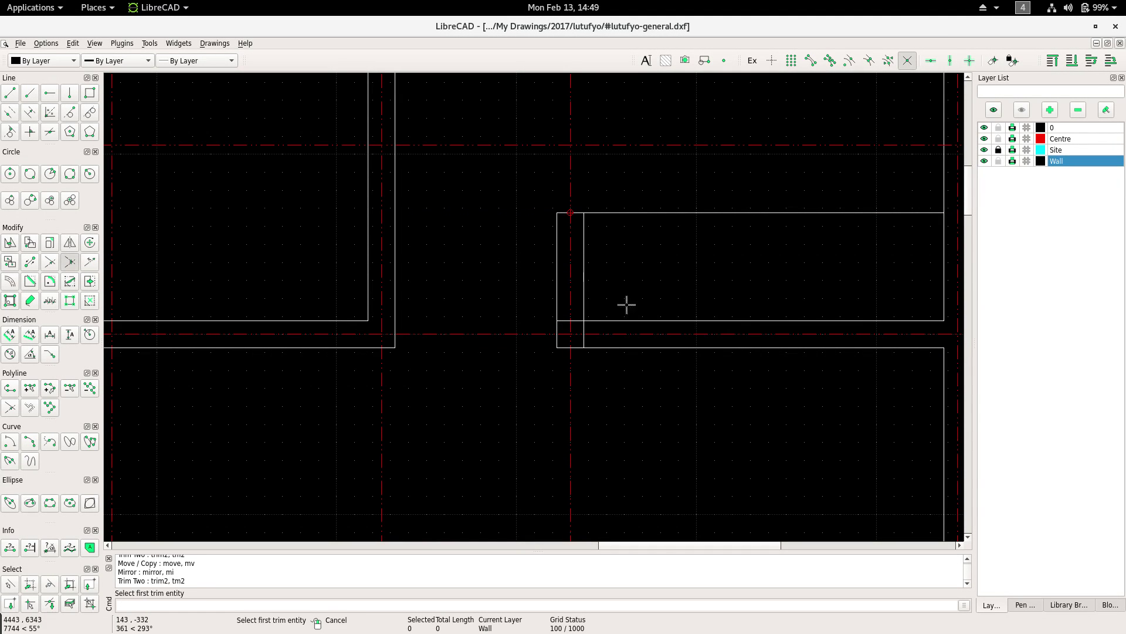
{"action": "left_click", "coordinate": [583, 229]}
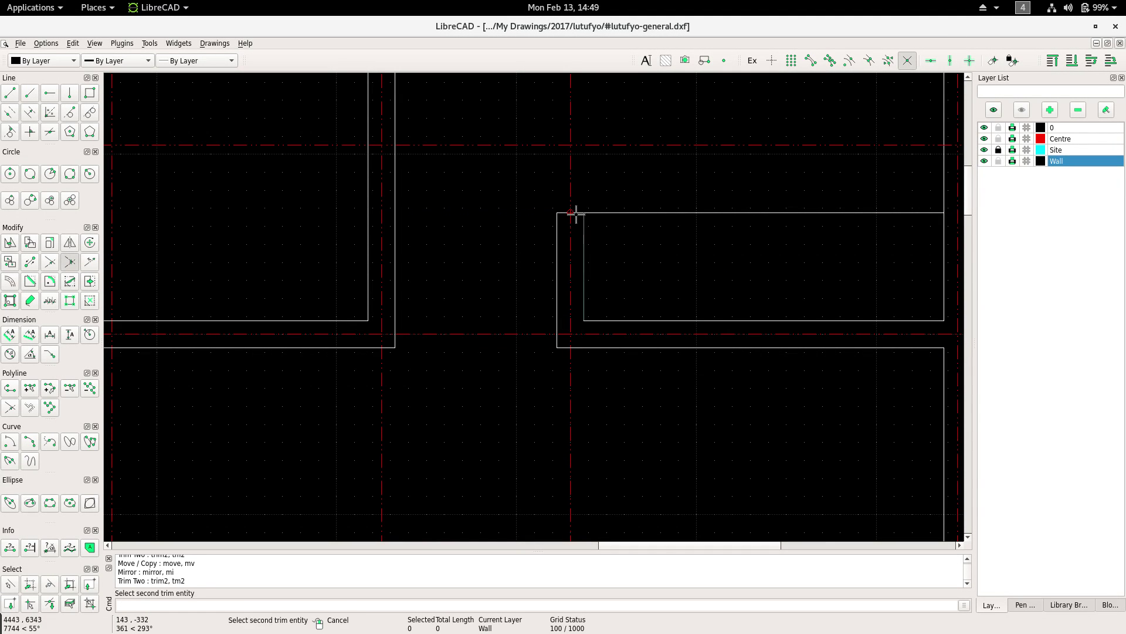
{"action": "scroll", "coordinate": [524, 238], "scroll_direction": "down", "scroll_amount": 5}
Zoom and pan the floor plan to show the top rows of rooms up close.
{"action": "scroll", "coordinate": [526, 302], "scroll_direction": "down", "scroll_amount": 1}
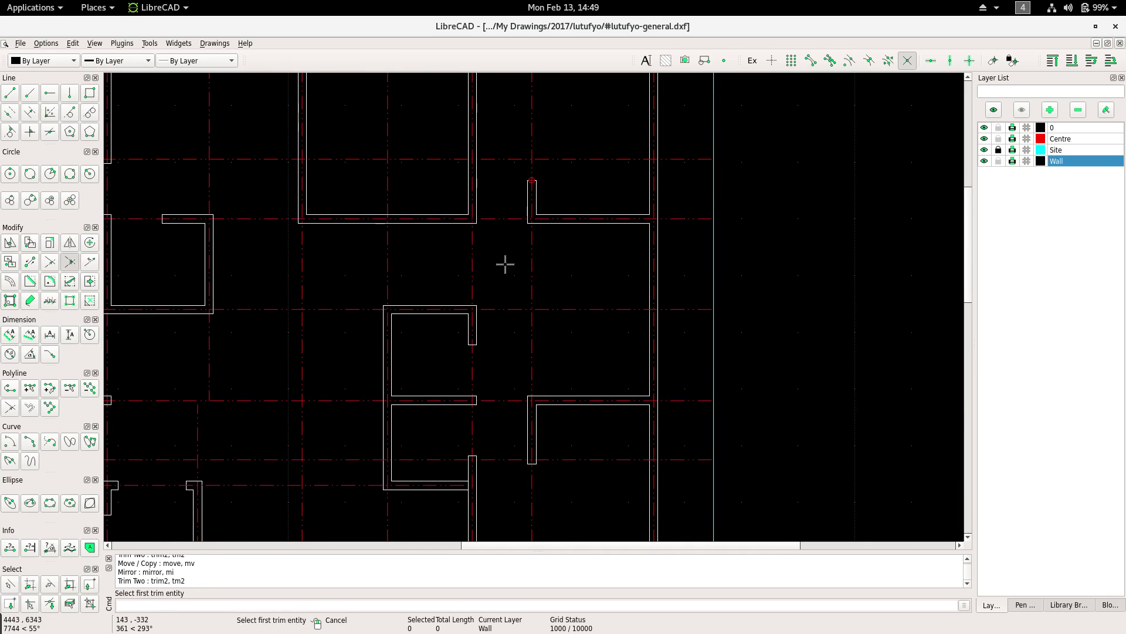
{"action": "scroll", "coordinate": [523, 271], "scroll_direction": "down", "scroll_amount": 2}
{"action": "middle_click_drag", "start_coordinate": [523, 272], "coordinate": [617, 263]}
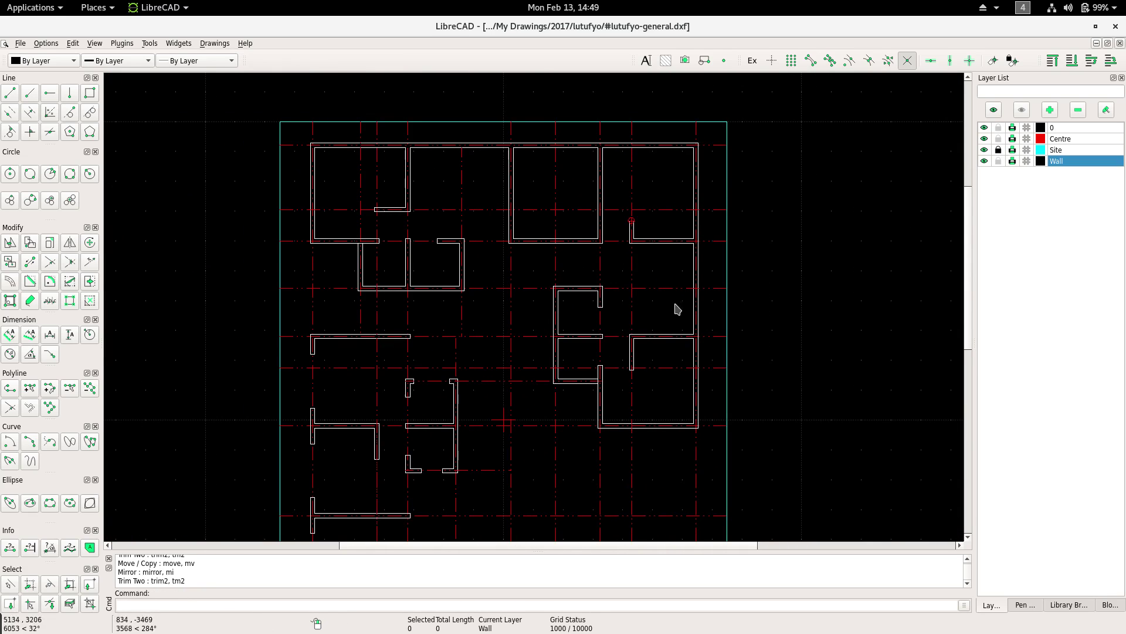
{"action": "scroll", "coordinate": [677, 308], "scroll_direction": "left", "scroll_amount": 3}
{"action": "scroll", "coordinate": [465, 352], "scroll_direction": "down", "scroll_amount": 3}
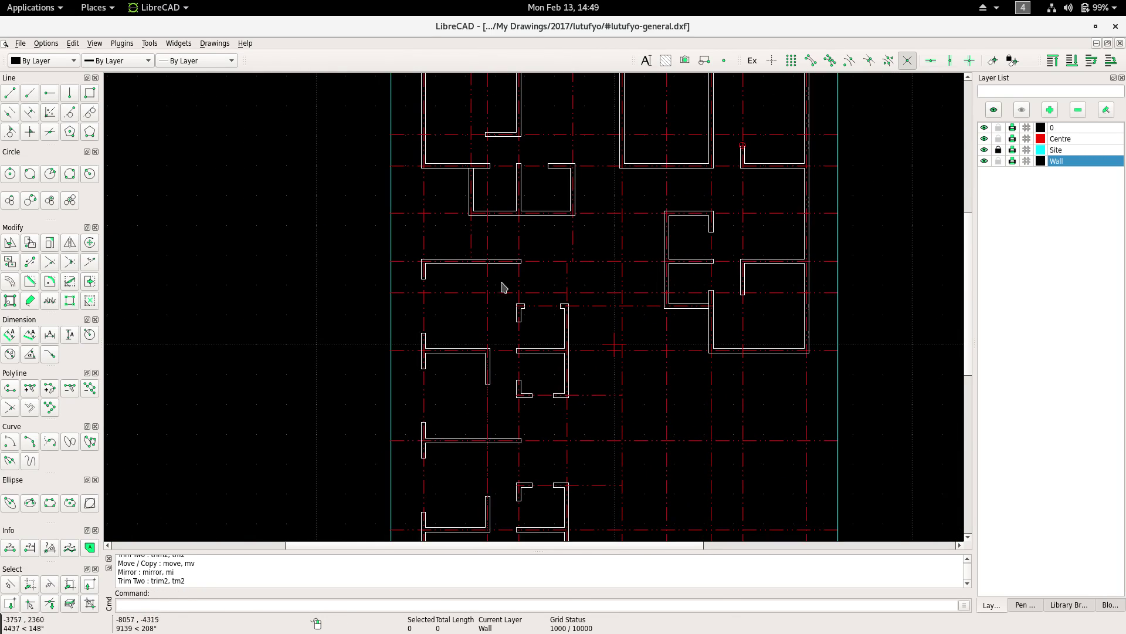
{"action": "scroll", "coordinate": [502, 288], "scroll_direction": "down", "scroll_amount": 3}
{"action": "scroll", "coordinate": [503, 293], "scroll_direction": "up", "scroll_amount": 1}
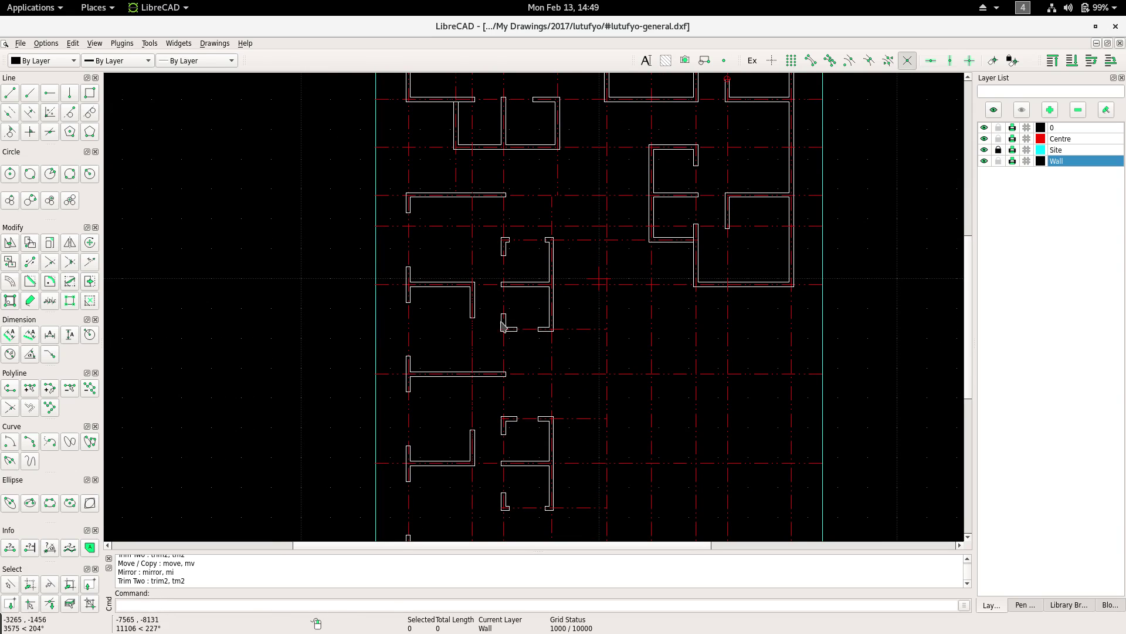
{"action": "middle_click_drag", "start_coordinate": [480, 254], "coordinate": [402, 279]}
{"action": "mouse_move", "coordinate": [401, 369]}
{"action": "middle_mouse_down"}
{"action": "mouse_move", "coordinate": [402, 241]}
{"action": "mouse_move", "coordinate": [395, 435]}
{"action": "mouse_move", "coordinate": [369, 479]}
{"action": "mouse_move", "coordinate": [344, 486]}
{"action": "middle_mouse_up"}
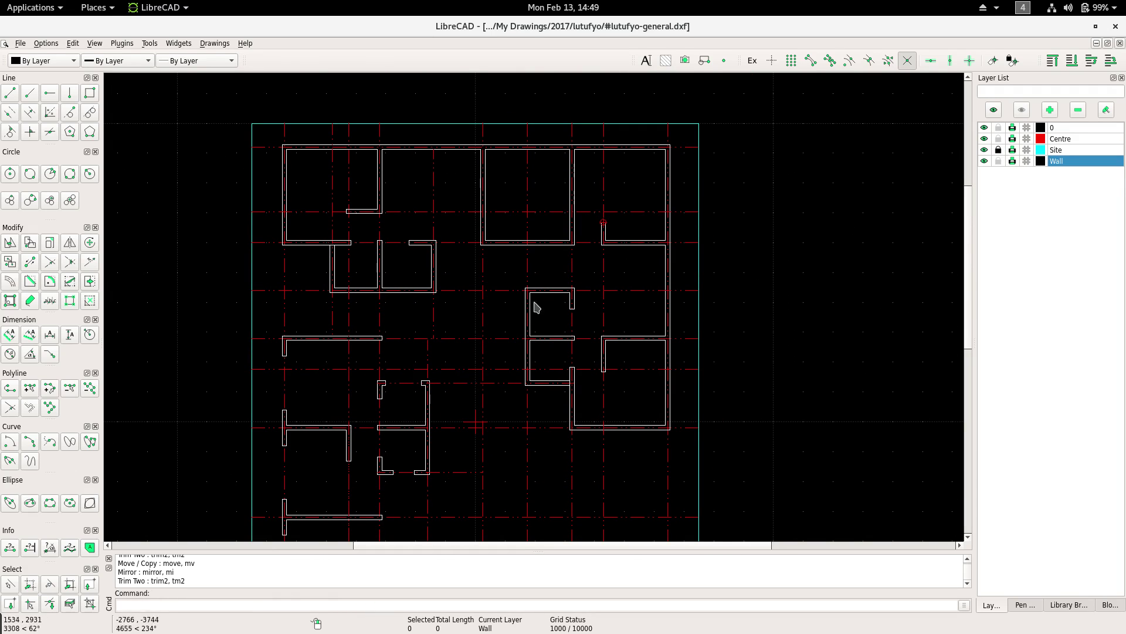
{"action": "mouse_move", "coordinate": [519, 298]}
{"action": "middle_mouse_down"}
{"action": "mouse_move", "coordinate": [485, 347]}
{"action": "mouse_move", "coordinate": [589, 254]}
{"action": "middle_mouse_up"}
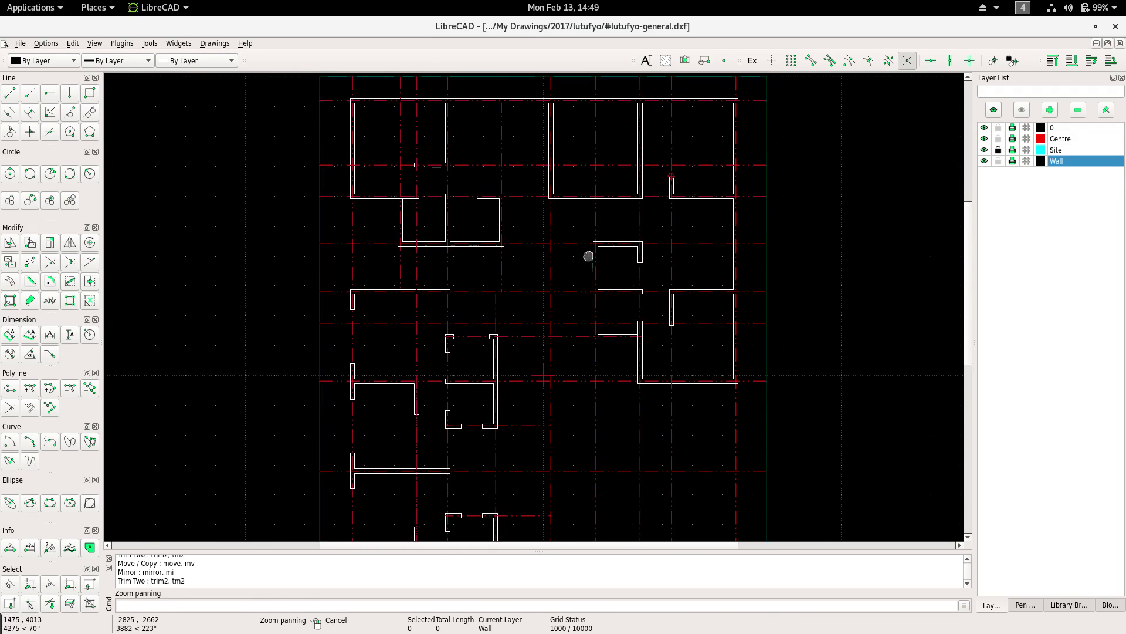
{"action": "scroll", "coordinate": [516, 295], "scroll_direction": "down", "scroll_amount": 2}
{"action": "middle_click_drag", "start_coordinate": [517, 295], "coordinate": [551, 237]}
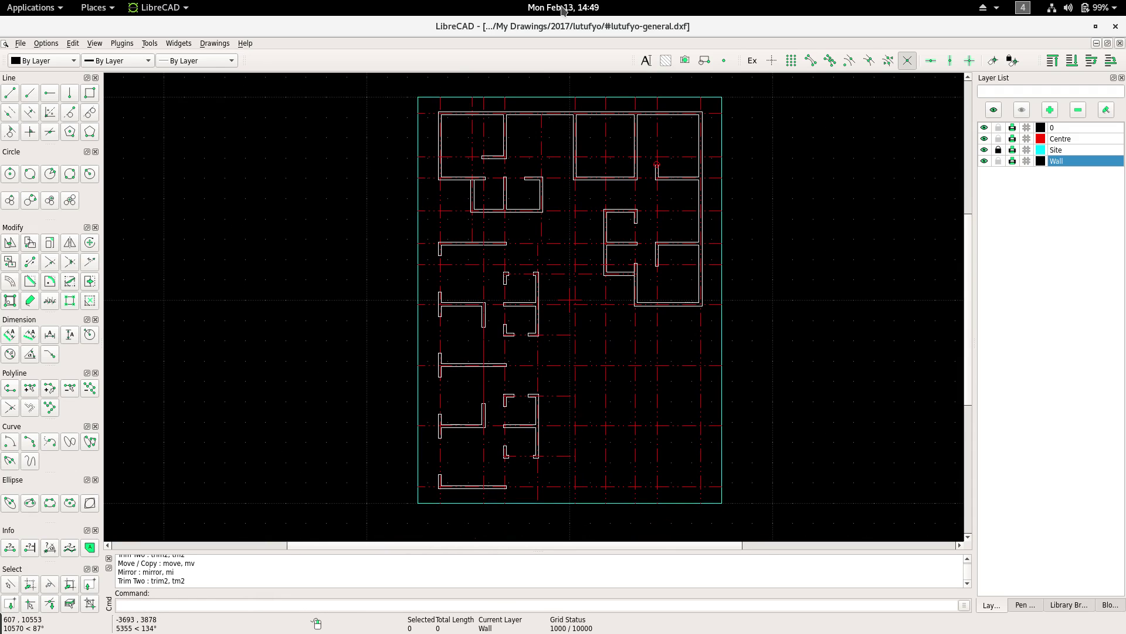
{"action": "scroll", "coordinate": [604, 191], "scroll_direction": "up", "scroll_amount": 1}
{"action": "scroll", "coordinate": [563, 196], "scroll_direction": "up", "scroll_amount": 1}
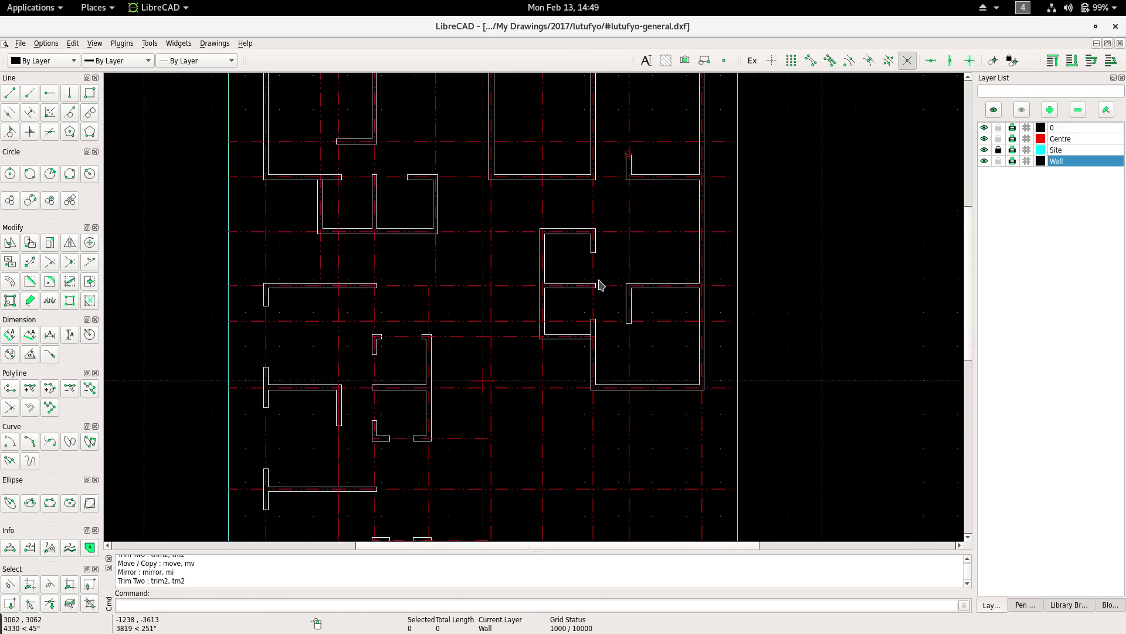
{"action": "scroll", "coordinate": [598, 284], "scroll_direction": "up", "scroll_amount": 1}
{"action": "scroll", "coordinate": [573, 269], "scroll_direction": "up", "scroll_amount": 1}
{"action": "middle_click_drag", "start_coordinate": [606, 237], "coordinate": [651, 241]}
{"action": "scroll", "coordinate": [570, 248], "scroll_direction": "down", "scroll_amount": 1}
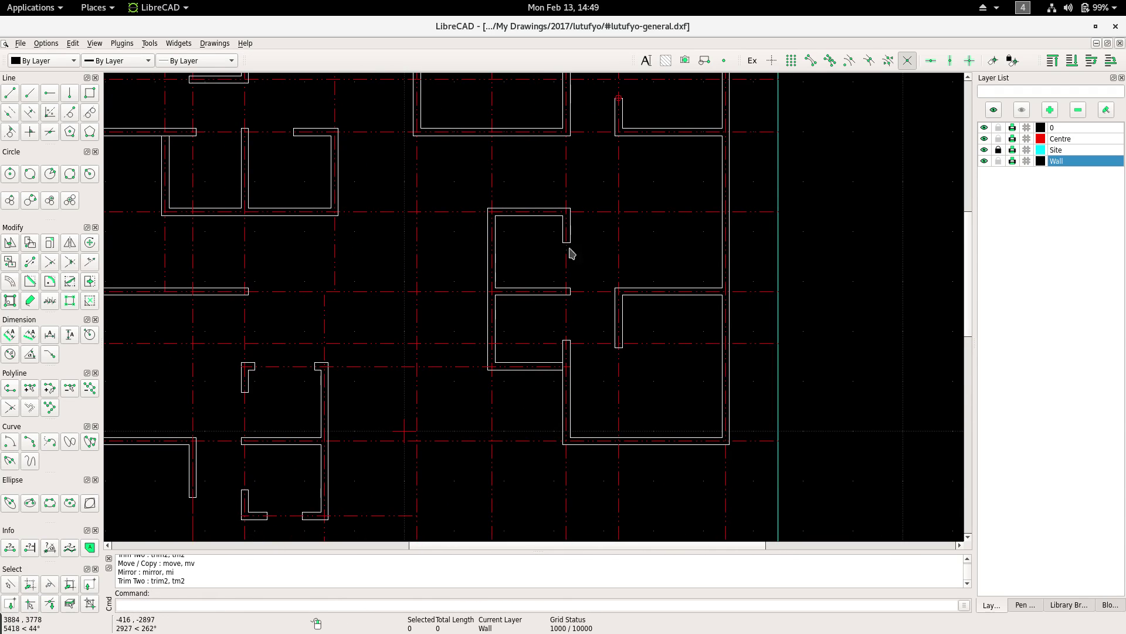
{"action": "scroll", "coordinate": [528, 245], "scroll_direction": "down", "scroll_amount": 1}
{"action": "scroll", "coordinate": [533, 279], "scroll_direction": "up", "scroll_amount": 1}
{"action": "scroll", "coordinate": [531, 296], "scroll_direction": "up", "scroll_amount": 1}
{"action": "scroll", "coordinate": [524, 320], "scroll_direction": "up", "scroll_amount": 1}
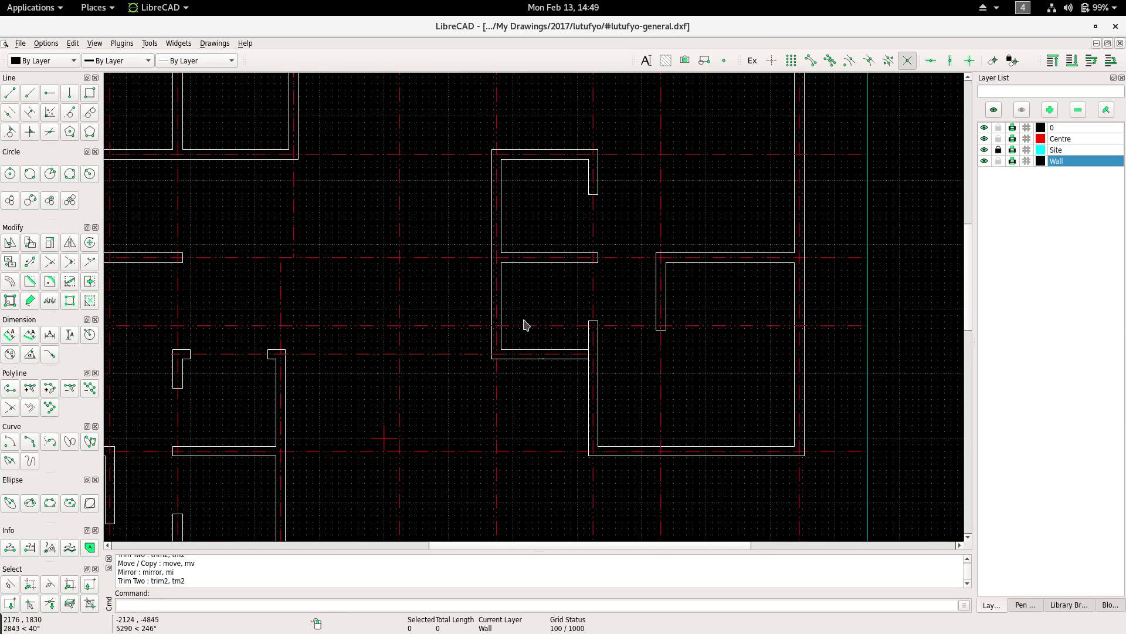
{"action": "scroll", "coordinate": [558, 317], "scroll_direction": "down", "scroll_amount": 2}
{"action": "middle_click_drag", "start_coordinate": [558, 316], "coordinate": [573, 322]}
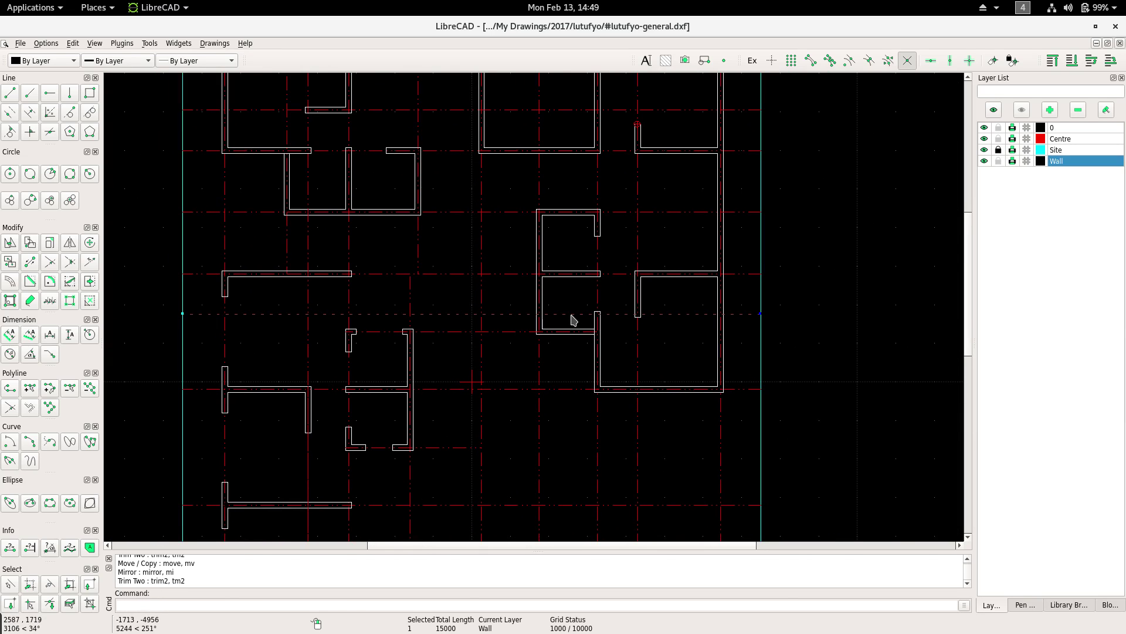
{"action": "scroll", "coordinate": [414, 232], "scroll_direction": "down", "scroll_amount": 1}
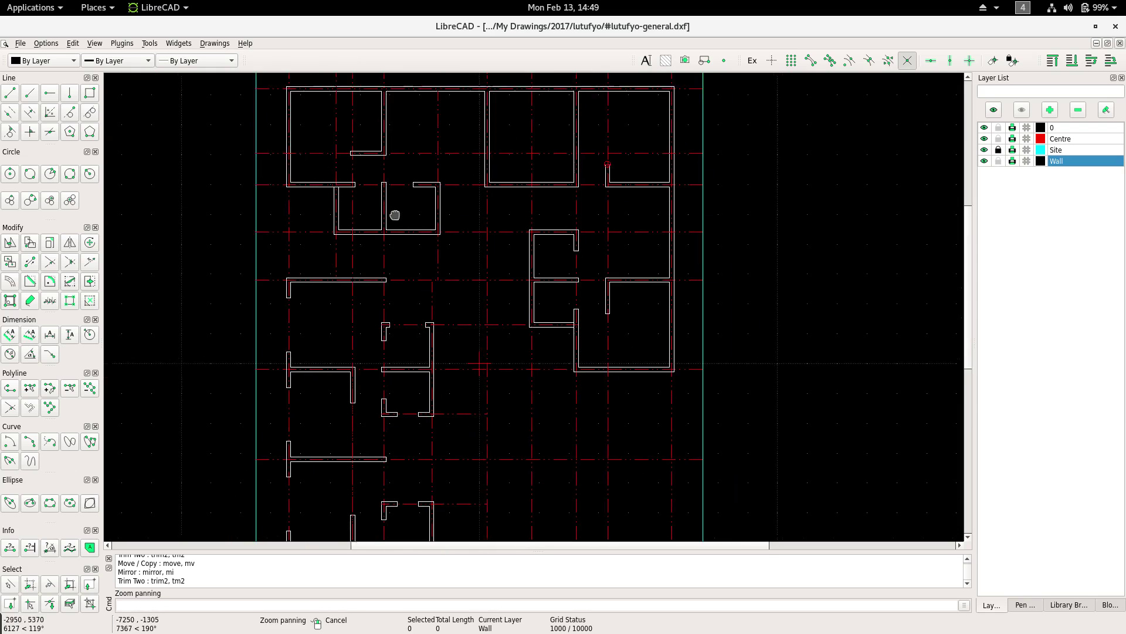
{"action": "middle_click_drag", "start_coordinate": [392, 216], "coordinate": [403, 252]}
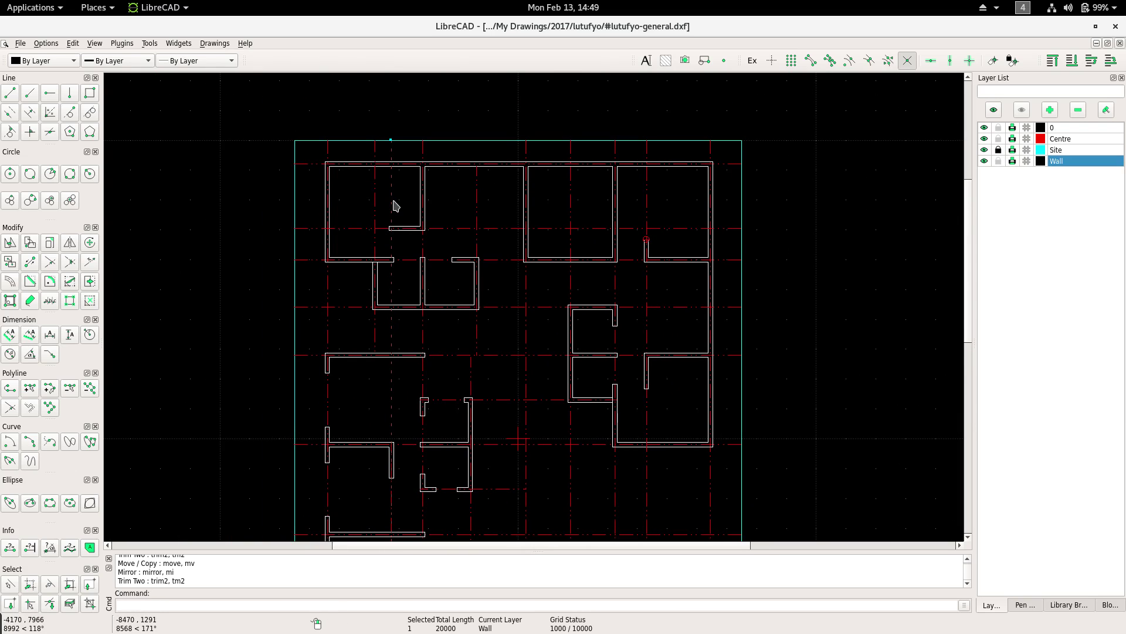
{"action": "scroll", "coordinate": [386, 243], "scroll_direction": "down", "scroll_amount": 1}
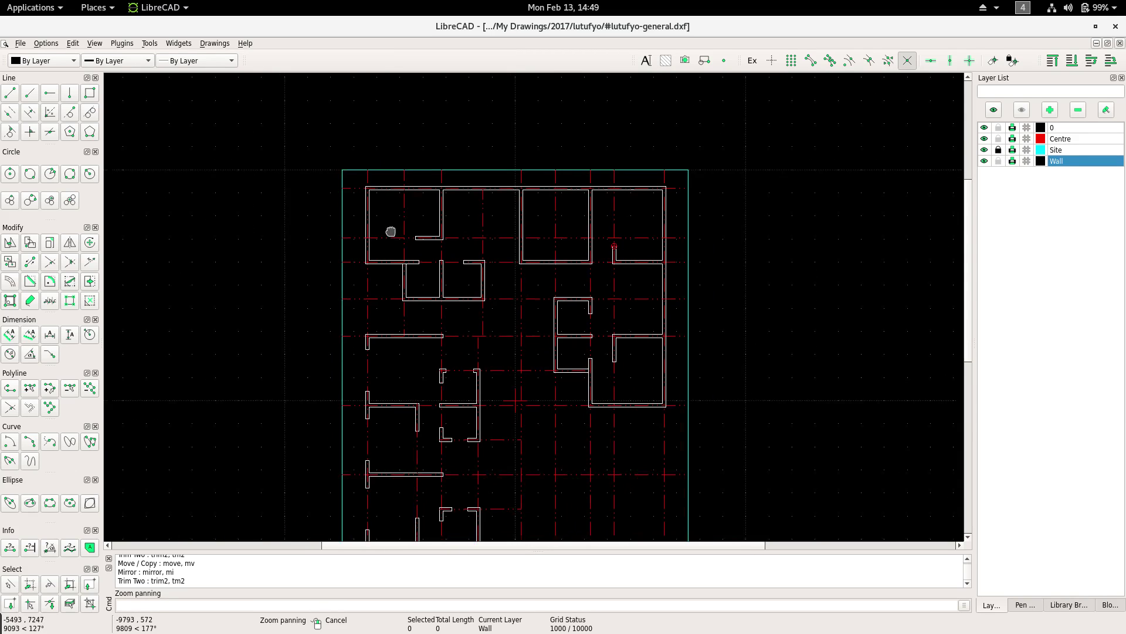
{"action": "middle_click_drag", "start_coordinate": [389, 232], "coordinate": [406, 198]}
{"action": "middle_click_drag", "start_coordinate": [439, 268], "coordinate": [421, 218]}
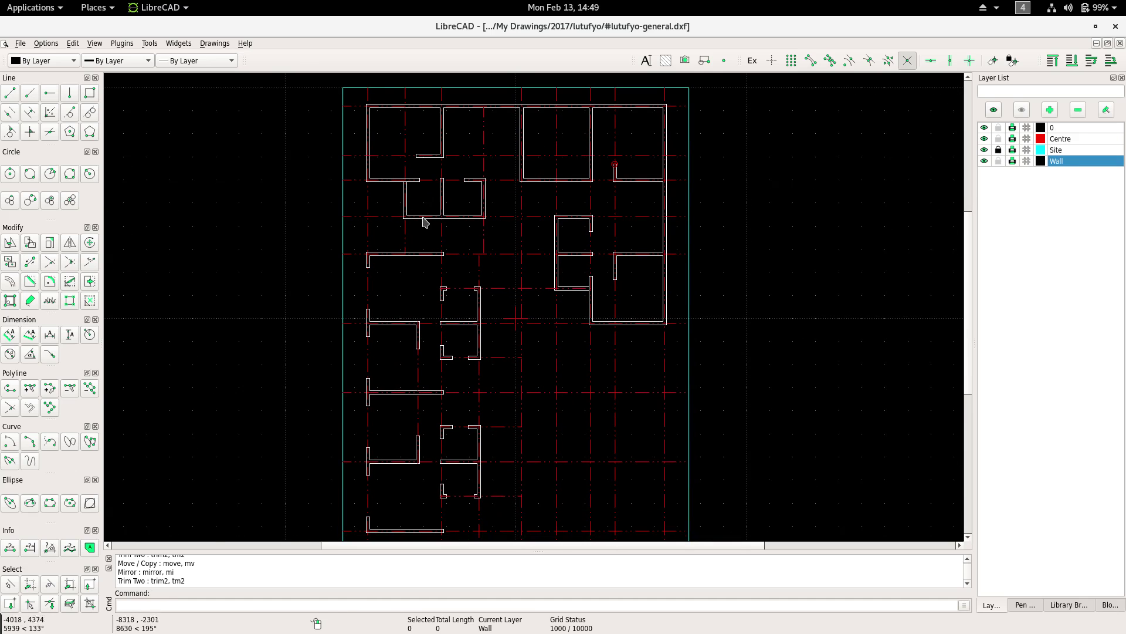
{"action": "middle_click_drag", "start_coordinate": [490, 218], "coordinate": [470, 325]}
{"action": "scroll", "coordinate": [405, 241], "scroll_direction": "up", "scroll_amount": 1}
{"action": "scroll", "coordinate": [399, 239], "scroll_direction": "up", "scroll_amount": 1}
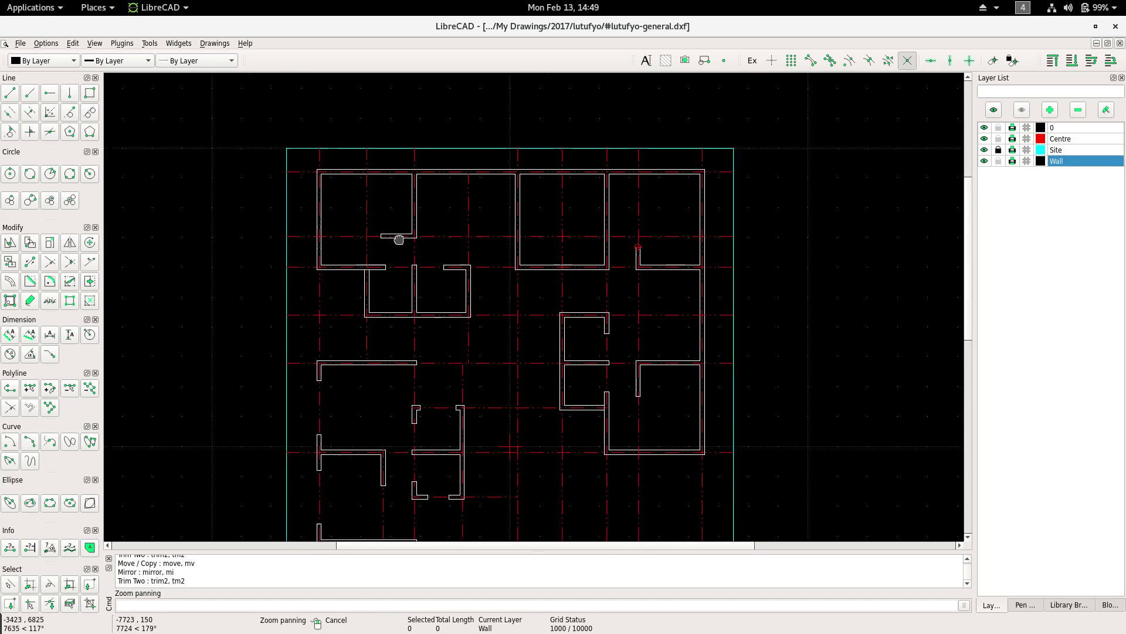
{"action": "middle_click_drag", "start_coordinate": [399, 240], "coordinate": [393, 223]}
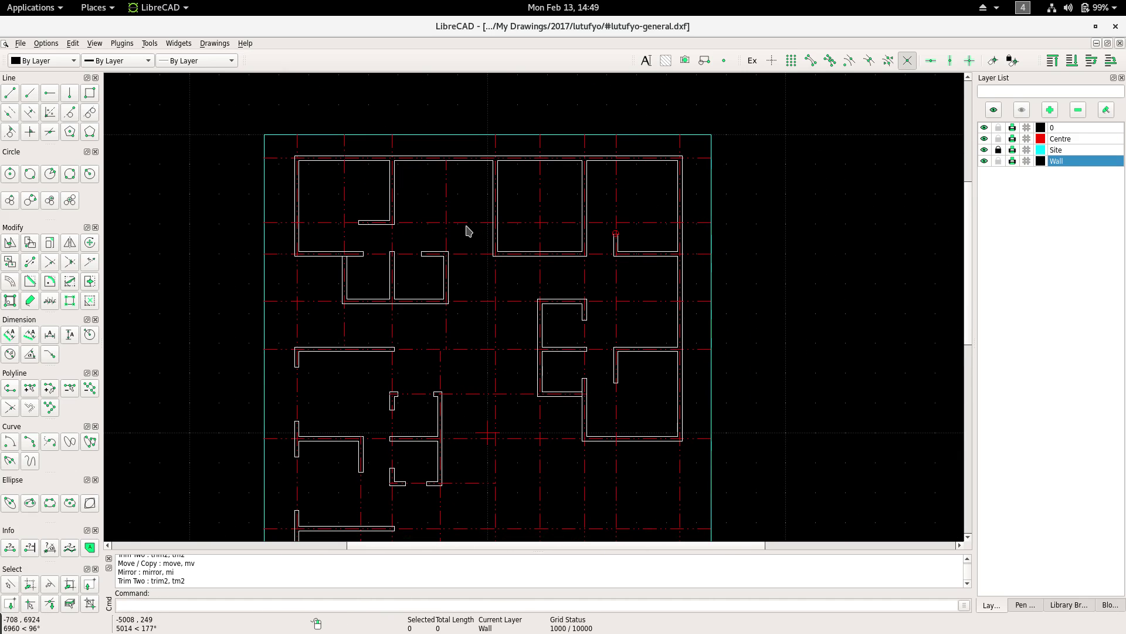
{"action": "scroll", "coordinate": [498, 279], "scroll_direction": "down", "scroll_amount": 1}
{"action": "scroll", "coordinate": [569, 249], "scroll_direction": "up", "scroll_amount": 3}
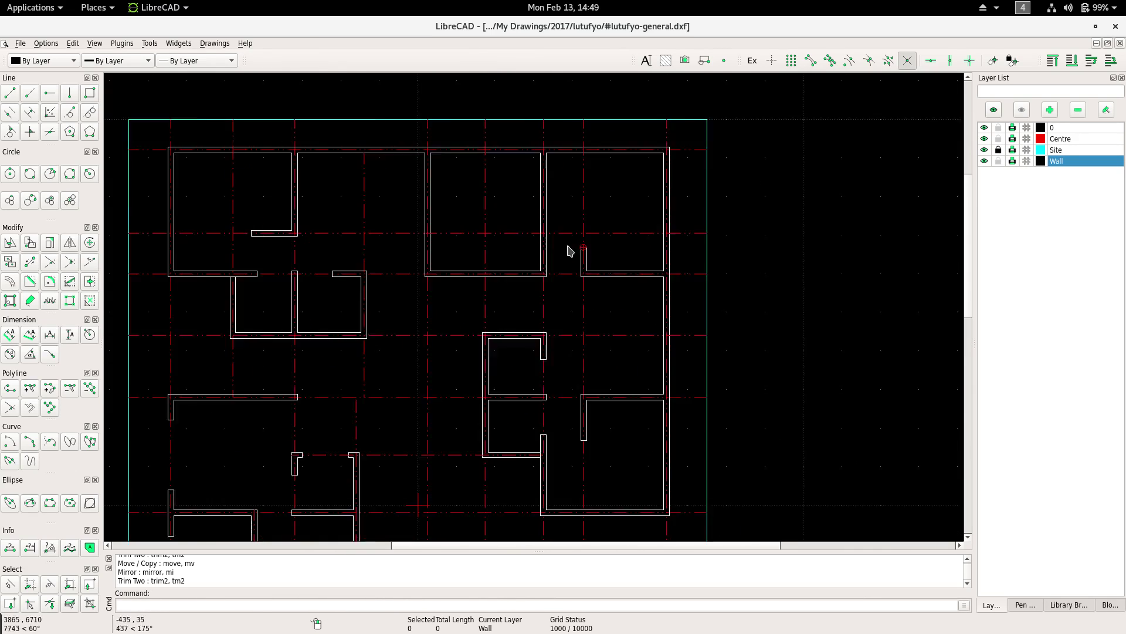
{"action": "scroll", "coordinate": [602, 249], "scroll_direction": "up", "scroll_amount": 2}
{"action": "middle_click_drag", "start_coordinate": [602, 249], "coordinate": [649, 249]}
Copy the top-left room's short wall return from a centre-line point to the target point.
{"action": "left_click_drag", "start_coordinate": [239, 218], "coordinate": [336, 251]}
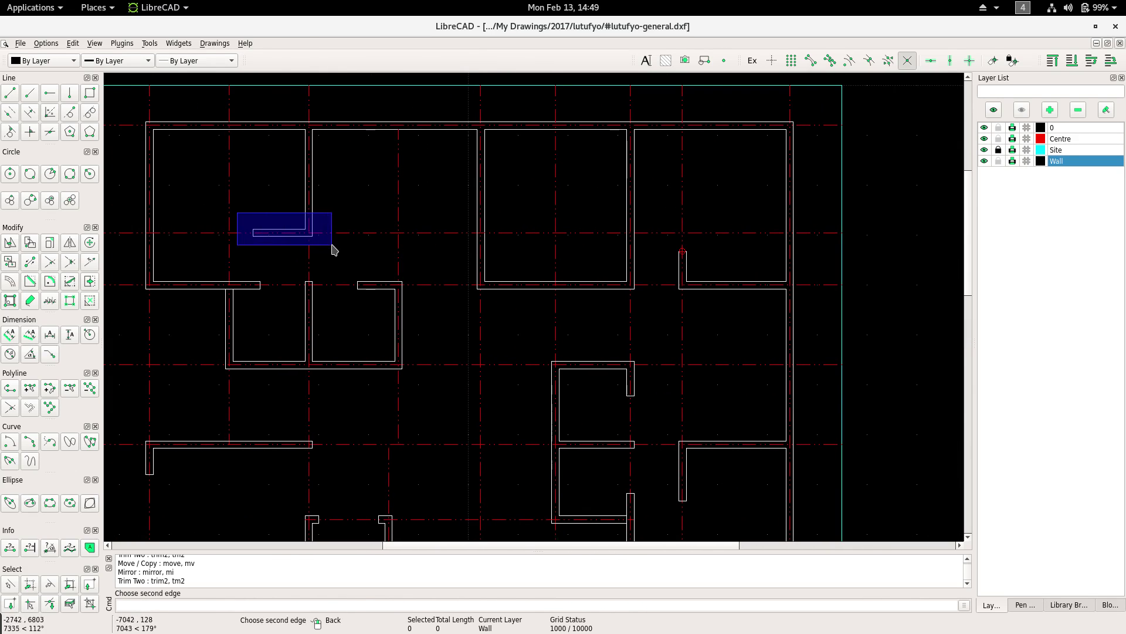
{"action": "right_click", "coordinate": [353, 169]}
{"action": "left_click", "coordinate": [381, 200]}
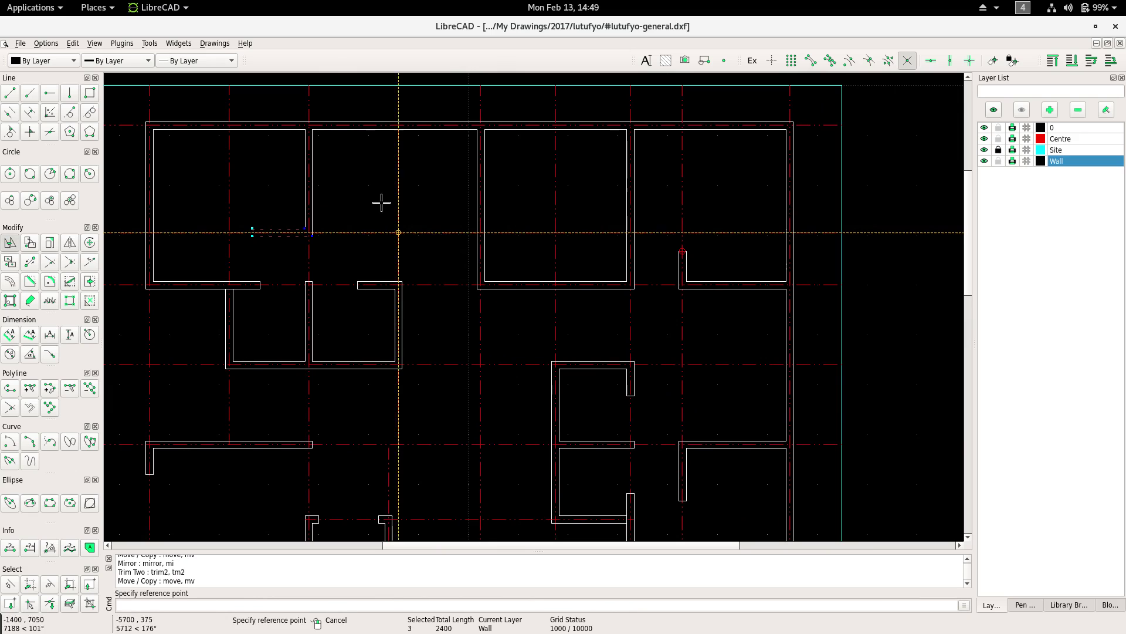
{"action": "left_click", "coordinate": [400, 233]}
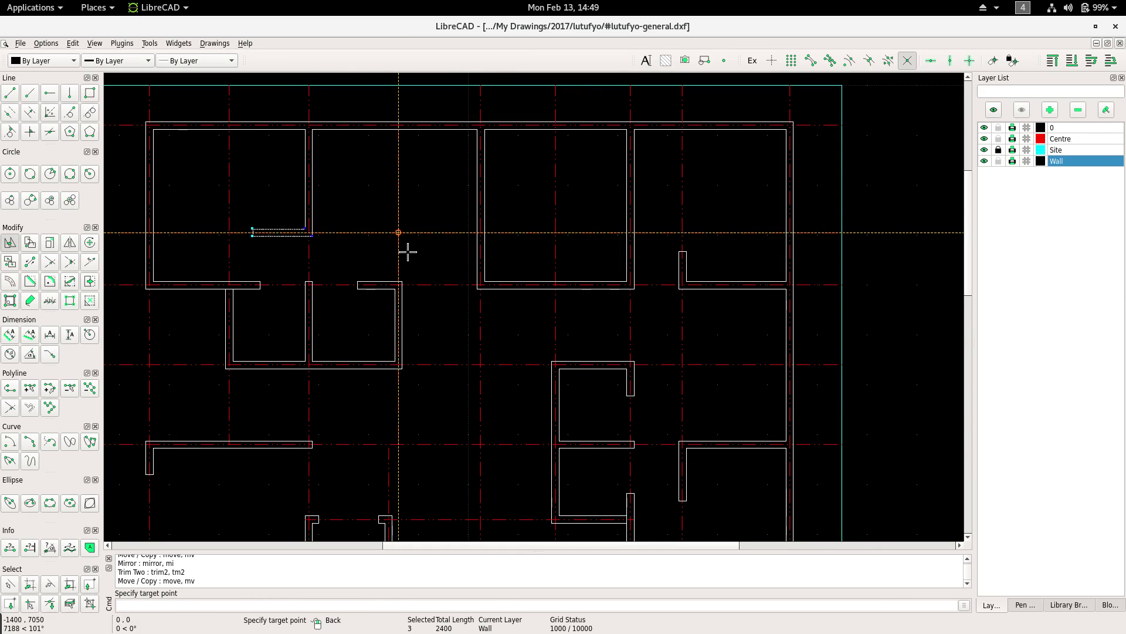
{"action": "left_click", "coordinate": [386, 259]}
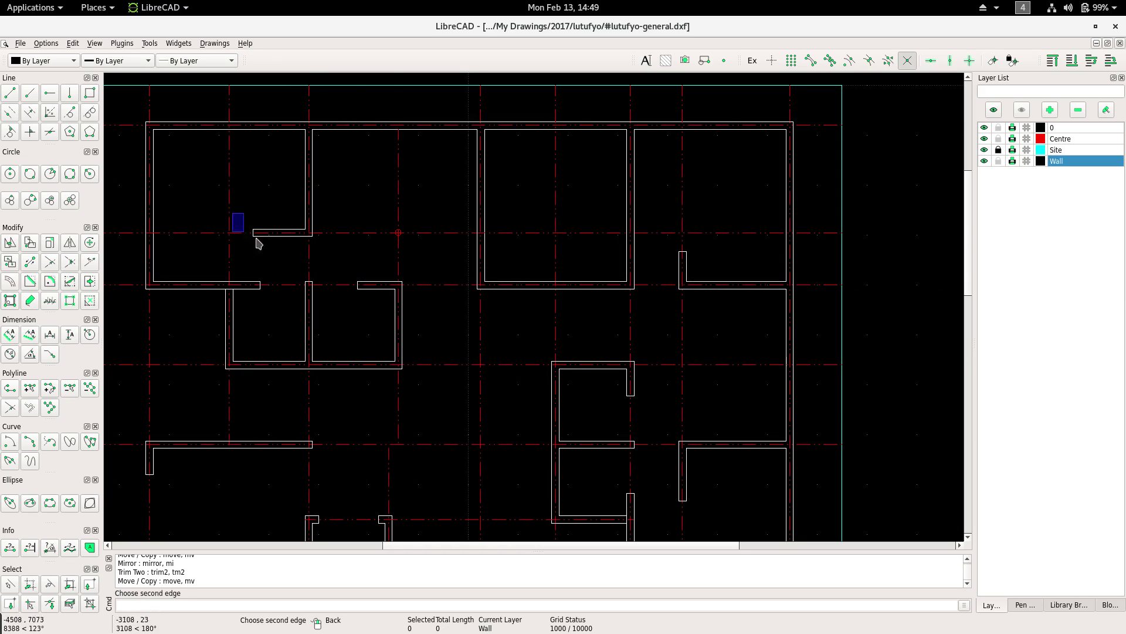
Mirror the wall return about a vertical axis, keeping the original.
{"action": "left_click_drag", "start_coordinate": [234, 214], "coordinate": [328, 249]}
{"action": "right_click", "coordinate": [347, 179]}
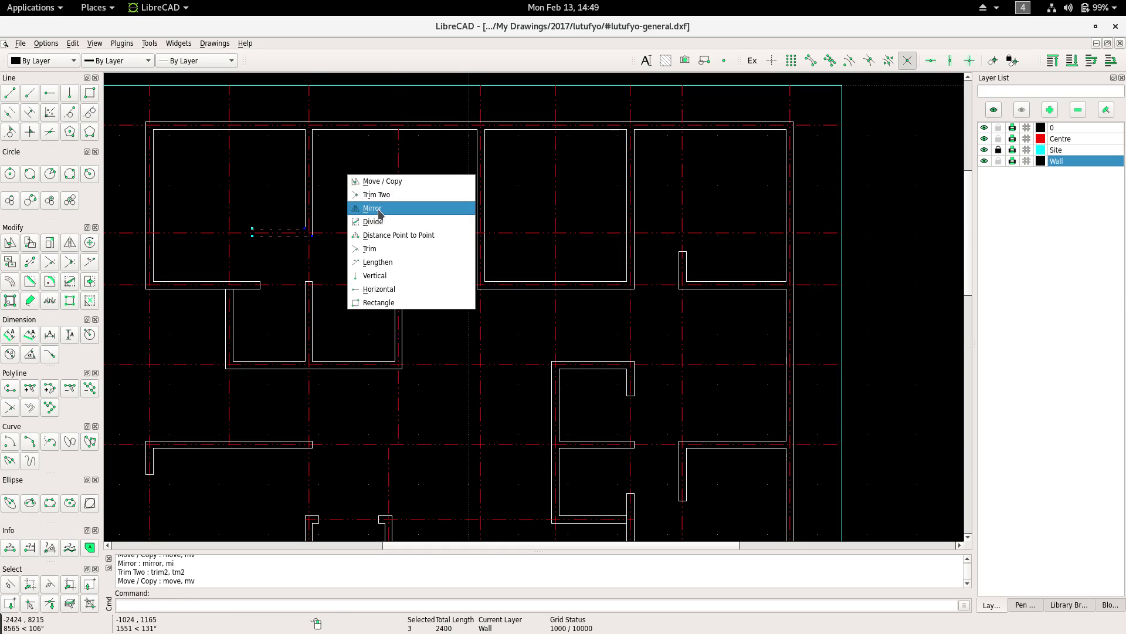
{"action": "left_click", "coordinate": [377, 207]}
{"action": "left_click", "coordinate": [399, 232]}
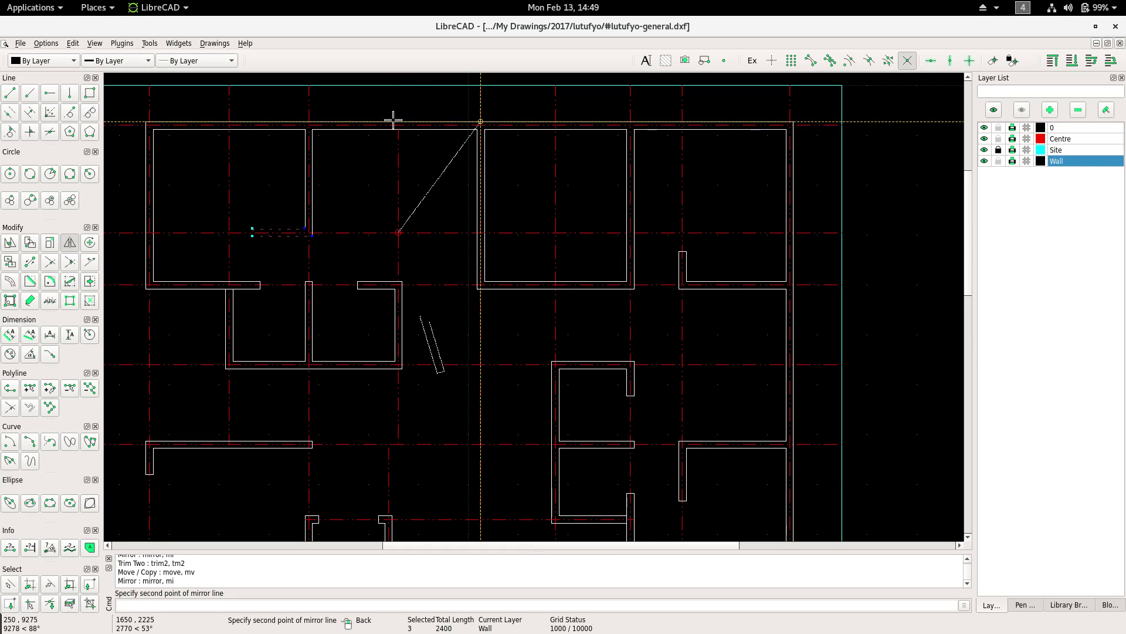
{"action": "left_click", "coordinate": [397, 134]}
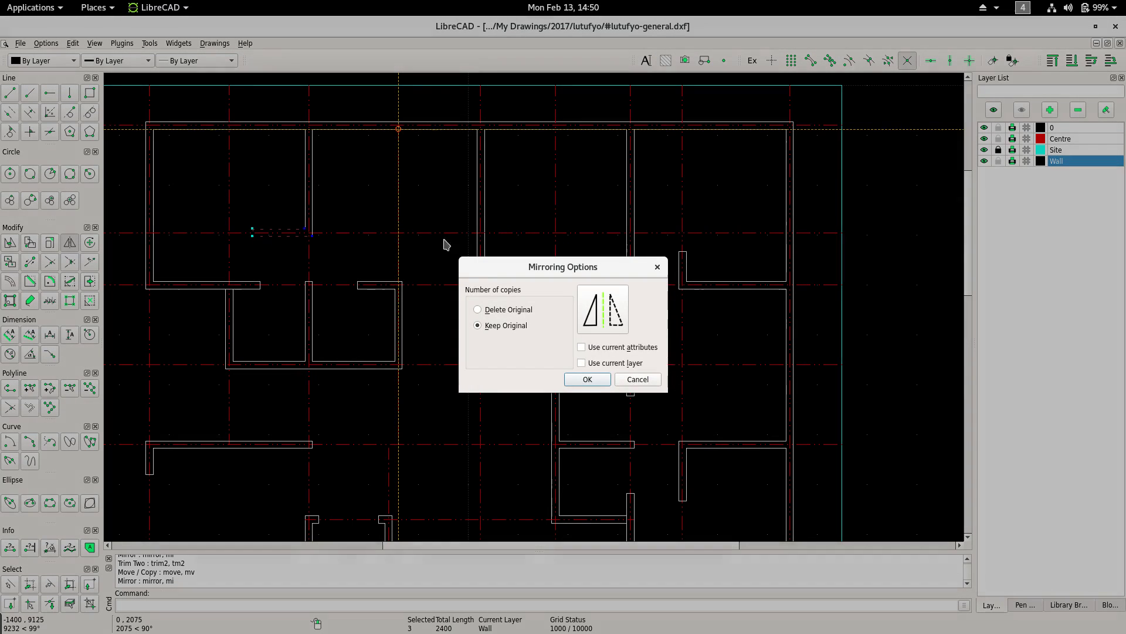
{"action": "left_click", "coordinate": [585, 380]}
{"action": "scroll", "coordinate": [473, 224], "scroll_direction": "up", "scroll_amount": 2}
Begin a 600 offset, then cancel it and select the copied wall return lines.
{"action": "scroll", "coordinate": [483, 295], "scroll_direction": "up", "scroll_amount": 2}
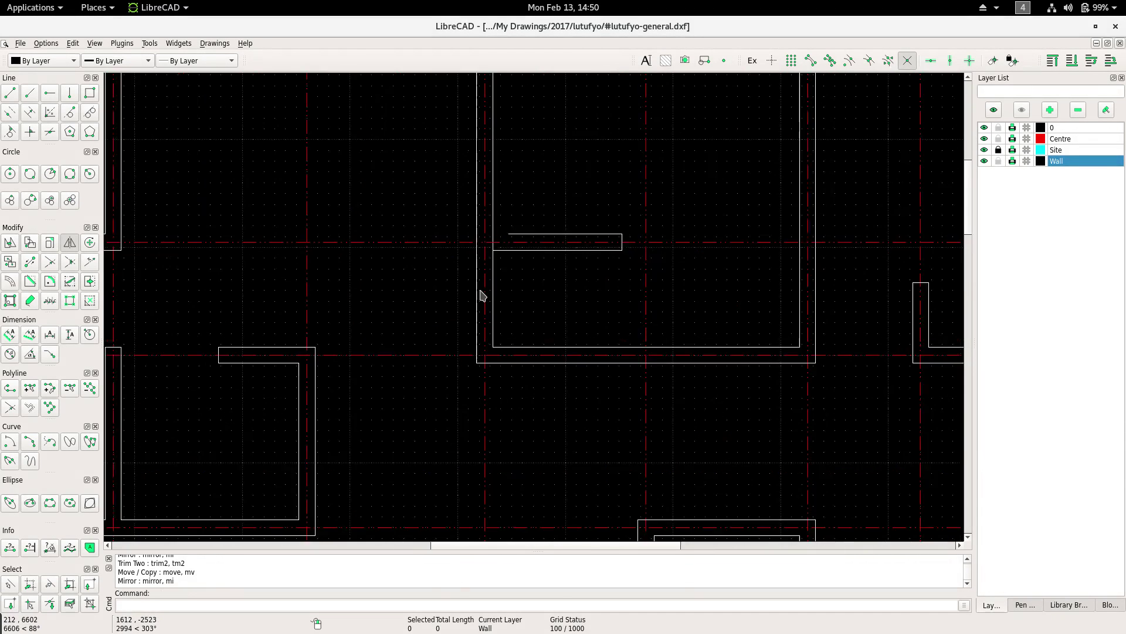
{"action": "scroll", "coordinate": [482, 295], "scroll_direction": "up", "scroll_amount": 1}
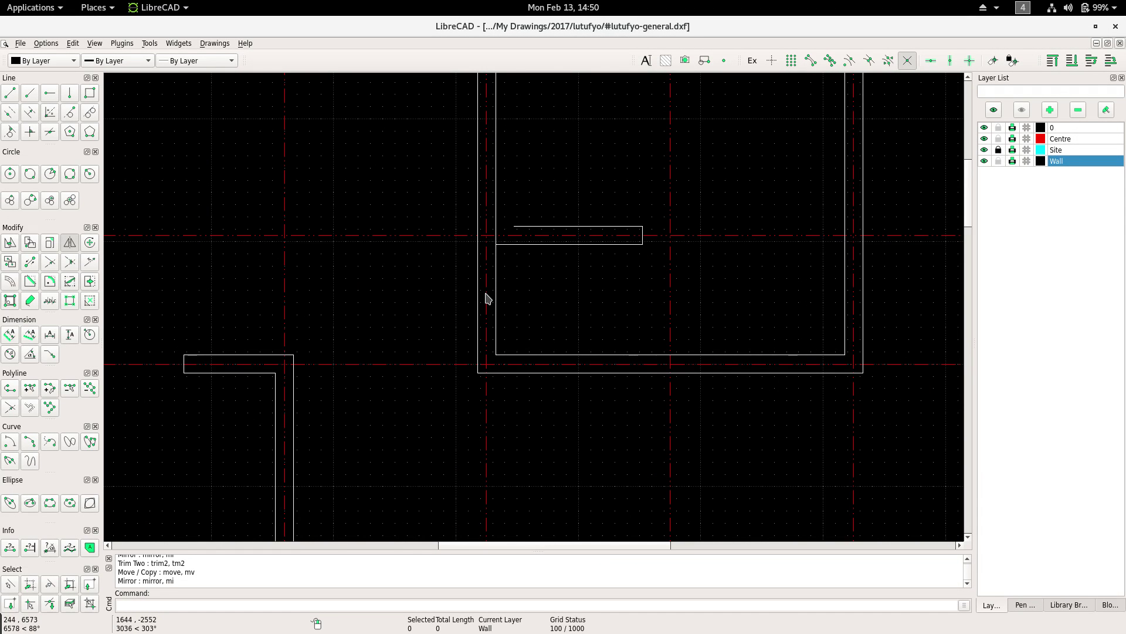
{"action": "key", "text": "Return"}
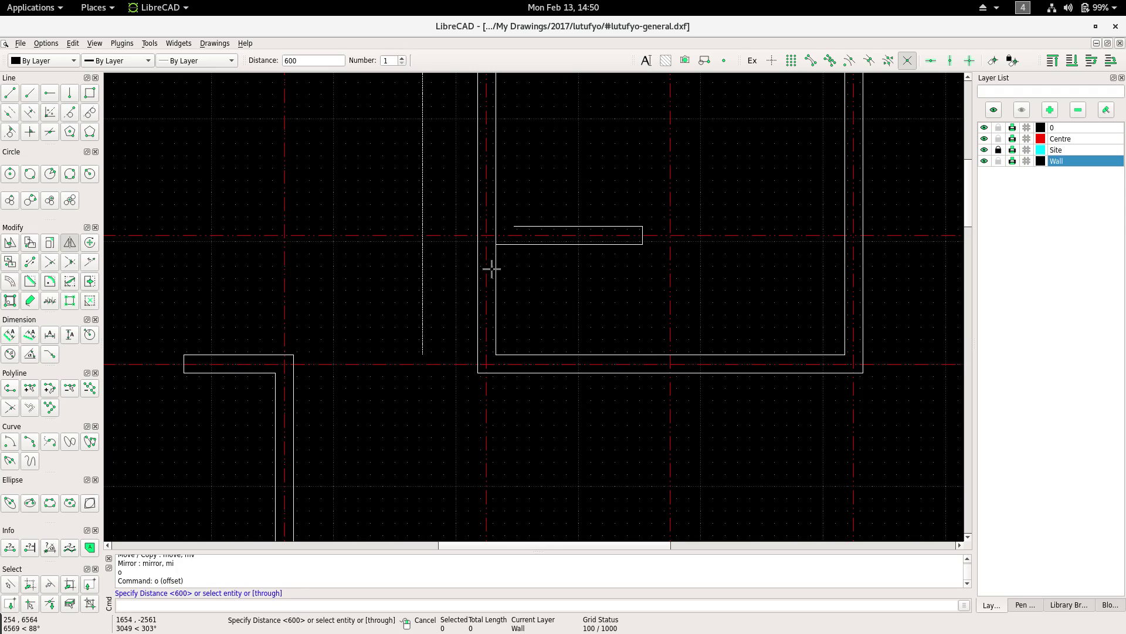
{"action": "key", "text": "Escape"}
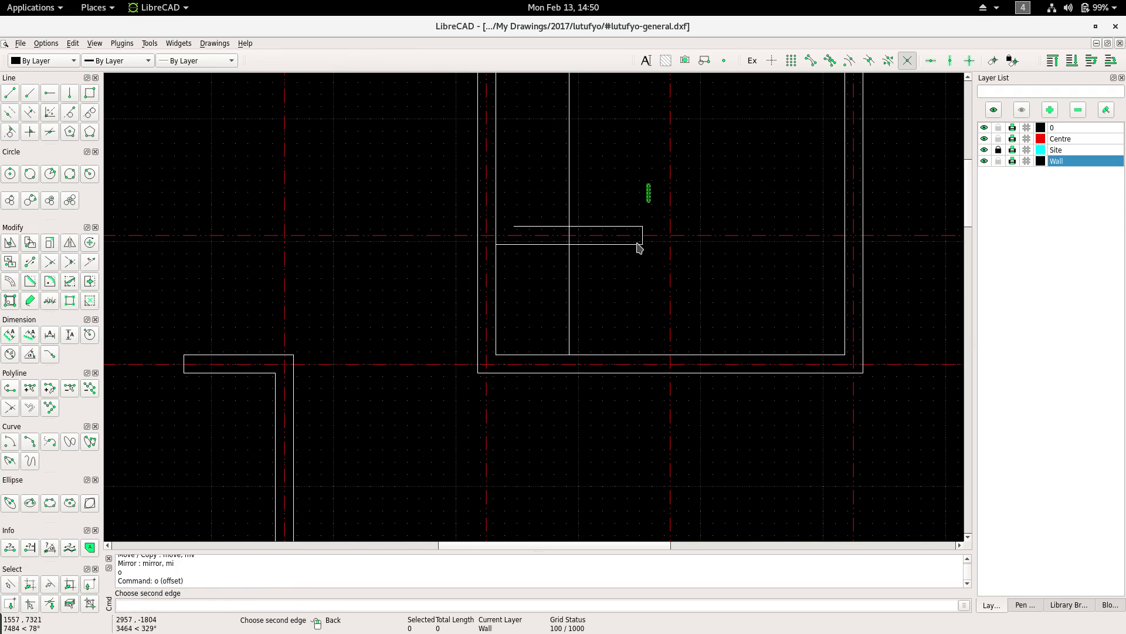
{"action": "left_click", "coordinate": [639, 244]}
{"action": "left_click", "coordinate": [636, 279]}
Cut the room's left wall line with Divide.
{"action": "scroll", "coordinate": [513, 252], "scroll_direction": "up", "scroll_amount": 2}
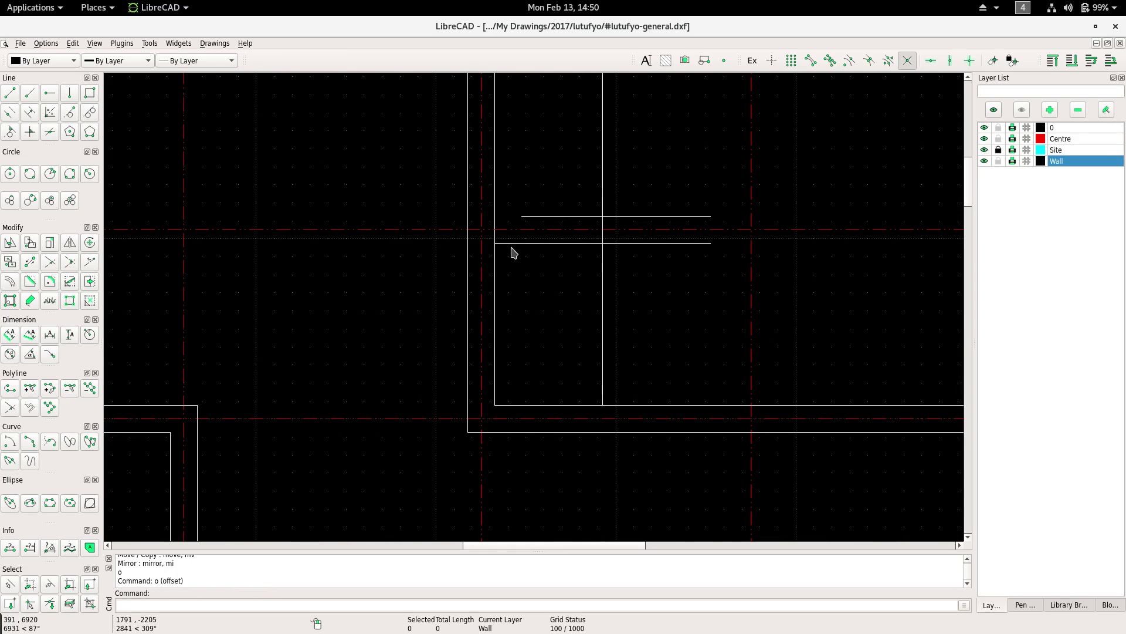
{"action": "scroll", "coordinate": [494, 251], "scroll_direction": "down", "scroll_amount": 1}
{"action": "middle_click_drag", "start_coordinate": [493, 321], "coordinate": [445, 313]}
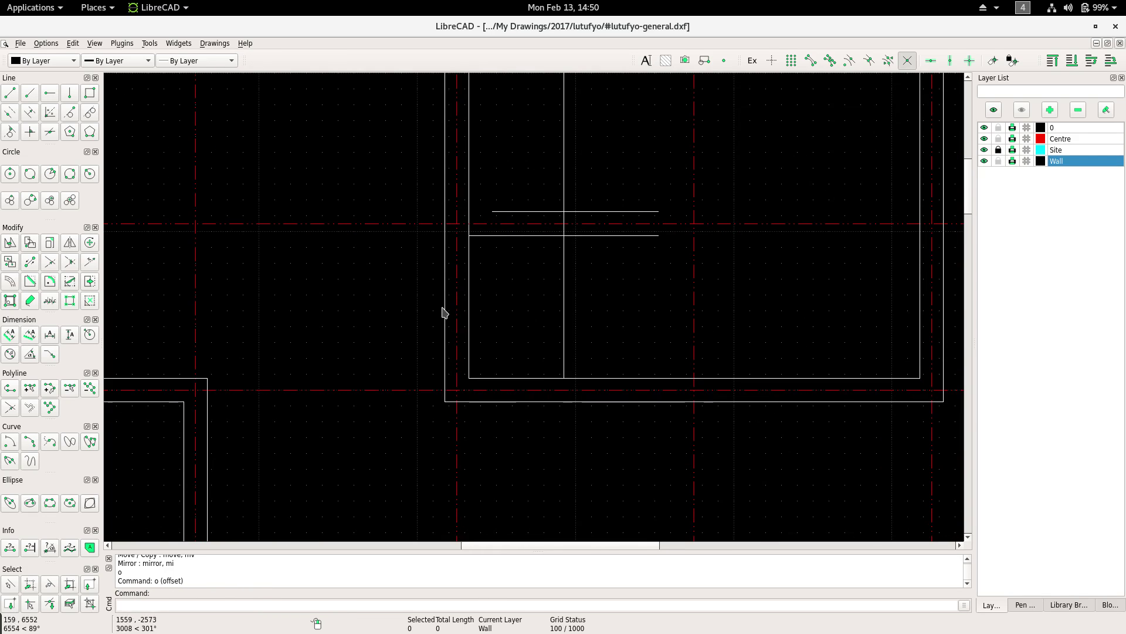
{"action": "right_click", "coordinate": [444, 302]}
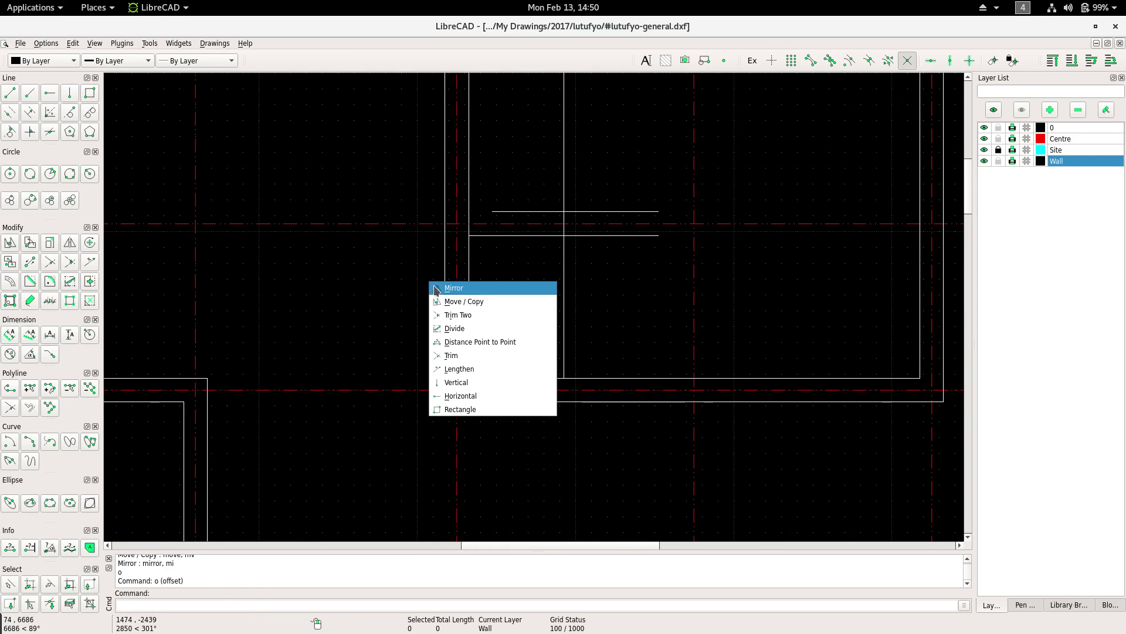
{"action": "left_click", "coordinate": [450, 327]}
{"action": "left_click", "coordinate": [445, 228]}
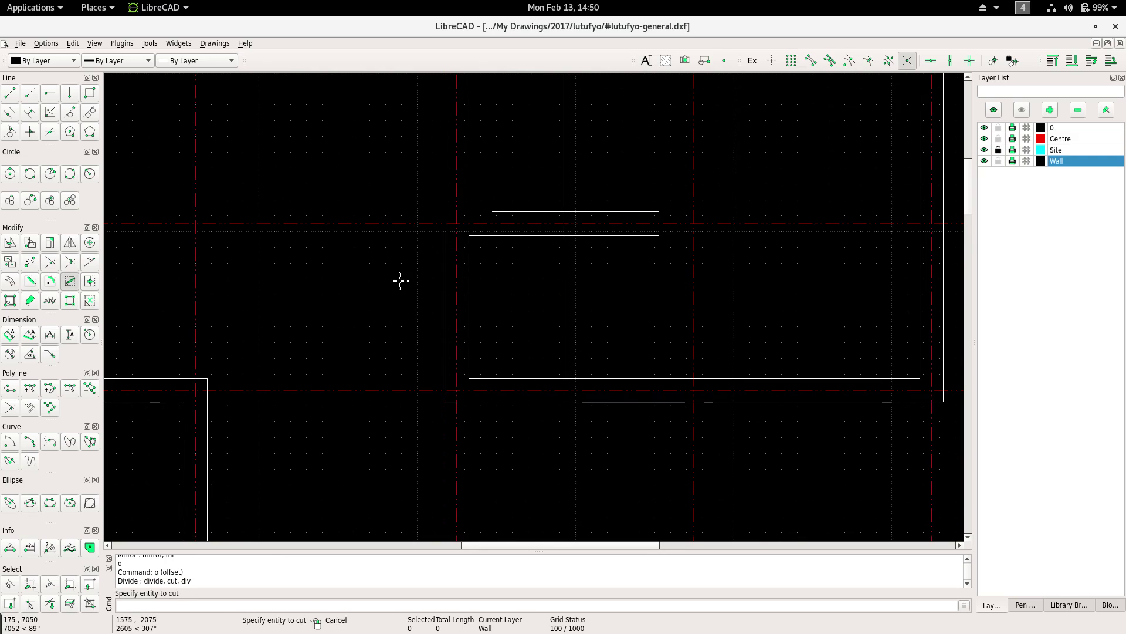
Trim the wall return and room wall lines into clean corners with Trim Two.
{"action": "right_click", "coordinate": [408, 239]}
{"action": "right_click", "coordinate": [396, 185]}
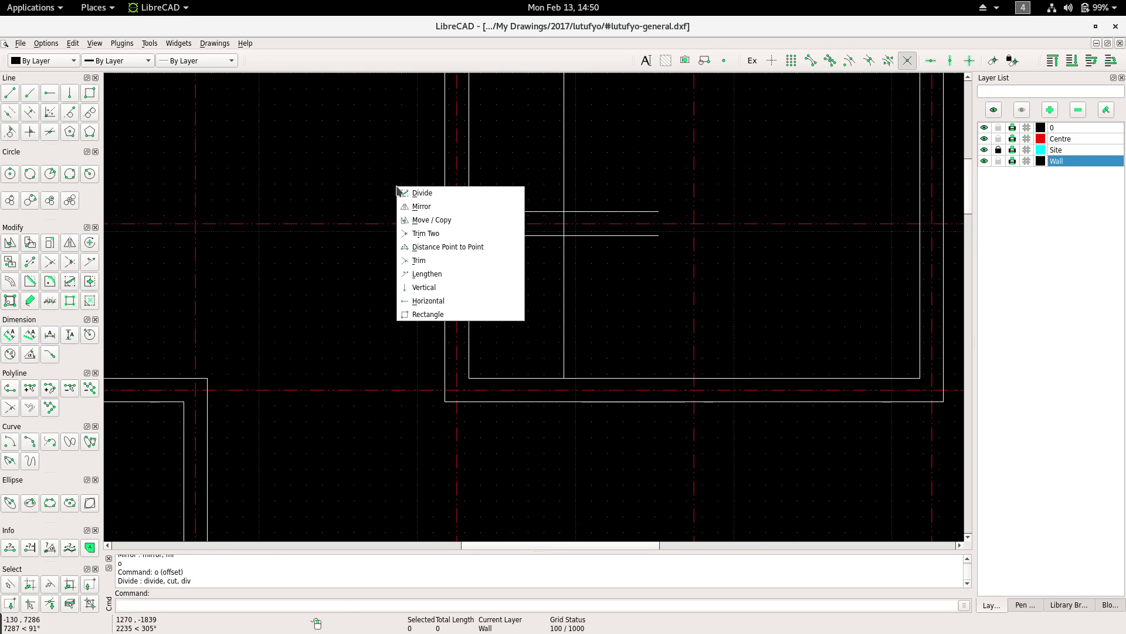
{"action": "left_click", "coordinate": [429, 219]}
{"action": "left_click", "coordinate": [467, 200]}
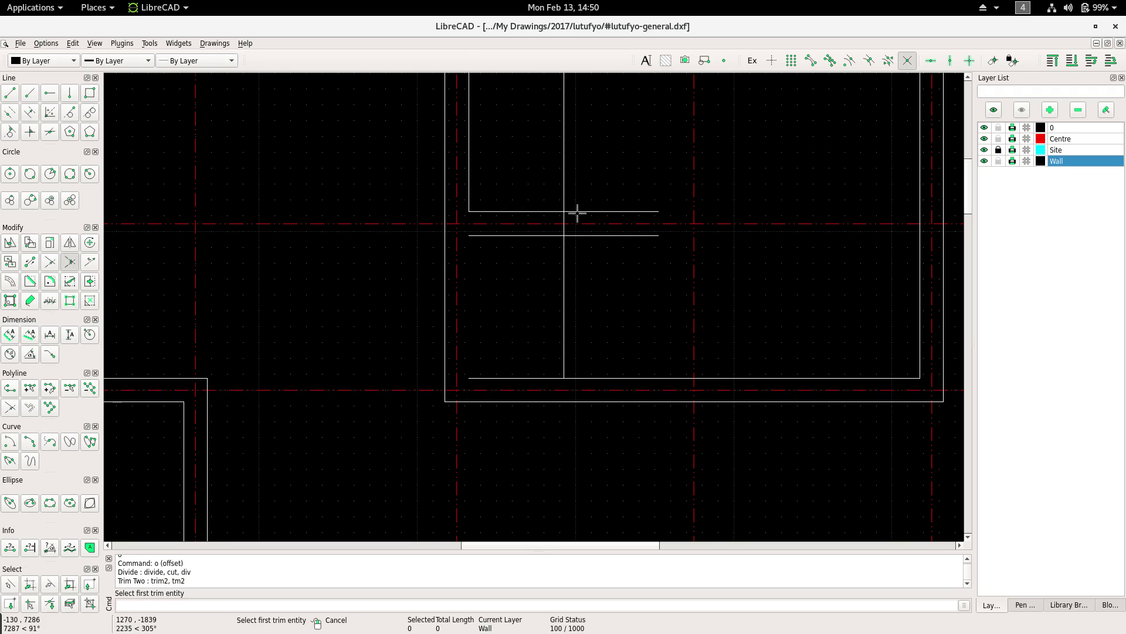
{"action": "left_click", "coordinate": [552, 211]}
{"action": "left_click", "coordinate": [565, 216]}
{"action": "left_click", "coordinate": [564, 227]}
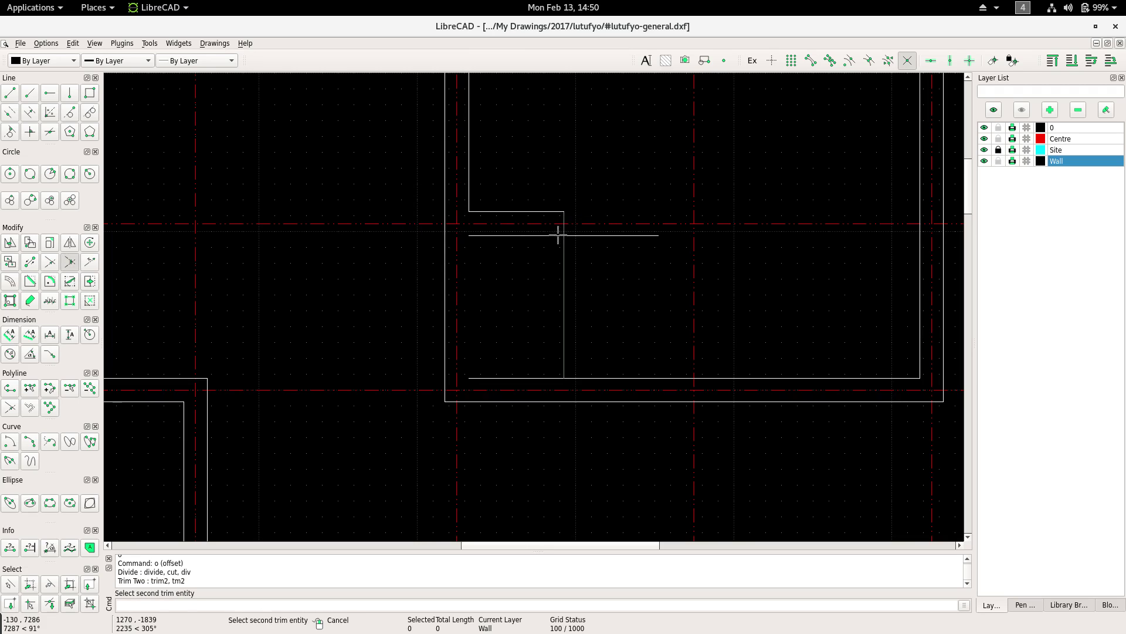
{"action": "left_click", "coordinate": [470, 234]}
{"action": "left_click", "coordinate": [446, 209]}
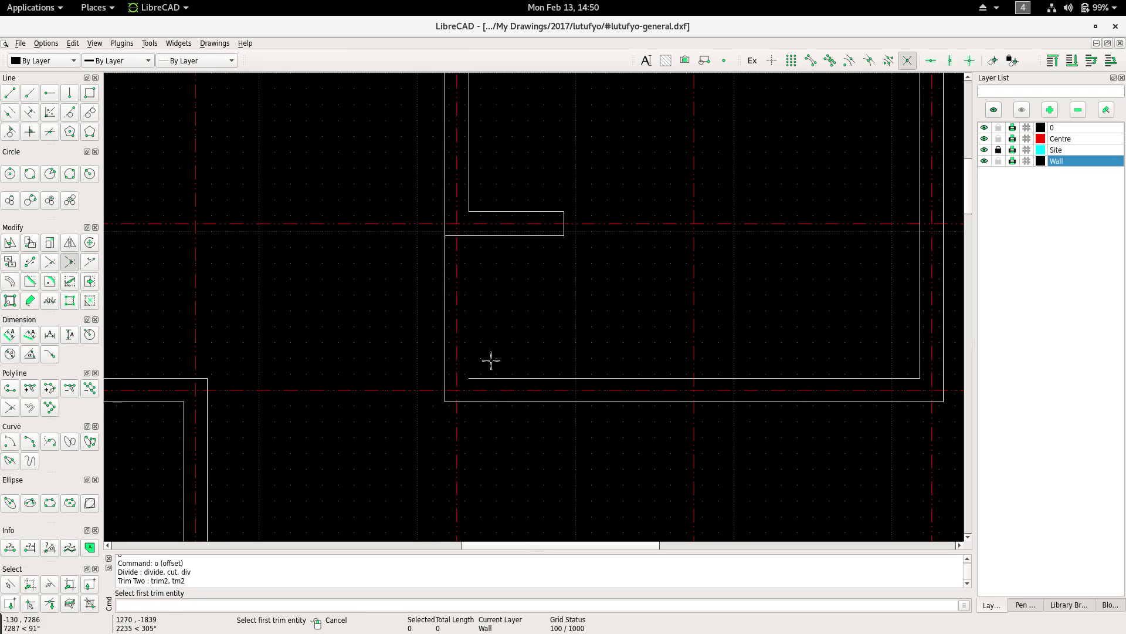
{"action": "left_click", "coordinate": [482, 378]}
{"action": "left_click", "coordinate": [445, 384]}
{"action": "scroll", "coordinate": [372, 337], "scroll_direction": "down", "scroll_amount": 3}
{"action": "scroll", "coordinate": [388, 254], "scroll_direction": "down", "scroll_amount": 1}
{"action": "scroll", "coordinate": [416, 277], "scroll_direction": "down", "scroll_amount": 1}
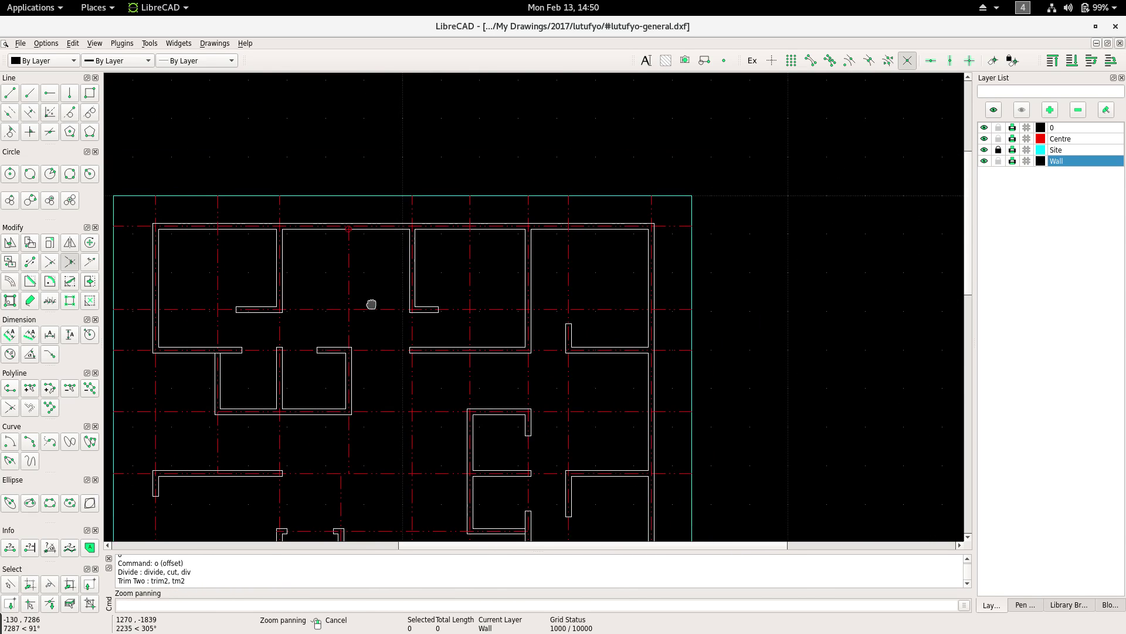
{"action": "middle_click_drag", "start_coordinate": [415, 277], "coordinate": [359, 229]}
{"action": "middle_click_drag", "start_coordinate": [404, 276], "coordinate": [433, 286]}
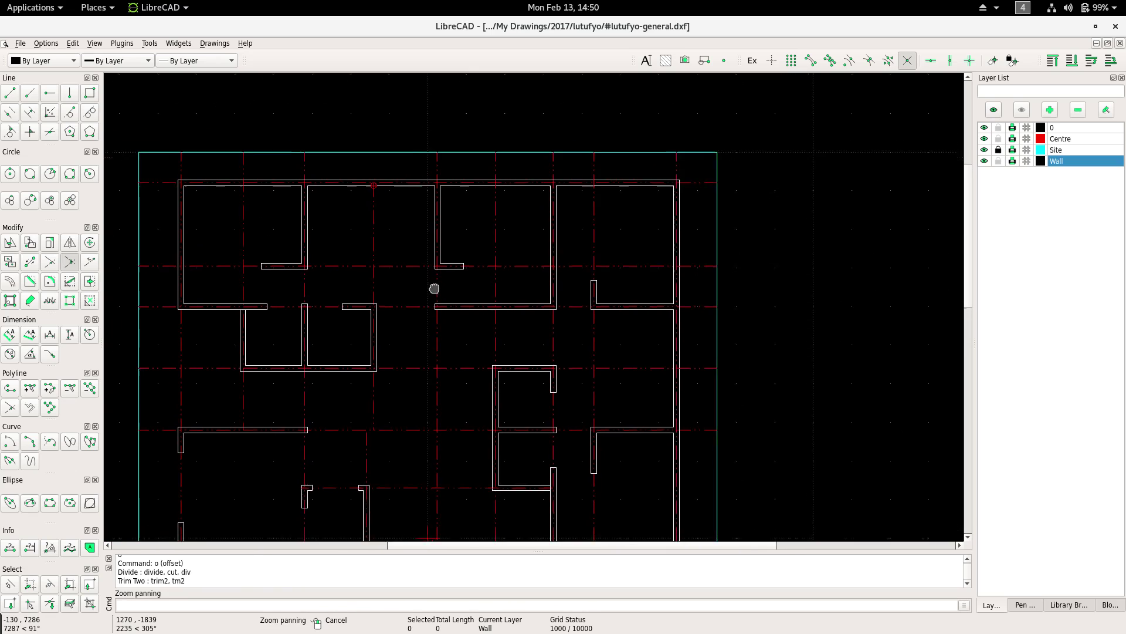
{"action": "scroll", "coordinate": [364, 272], "scroll_direction": "down", "scroll_amount": 3}
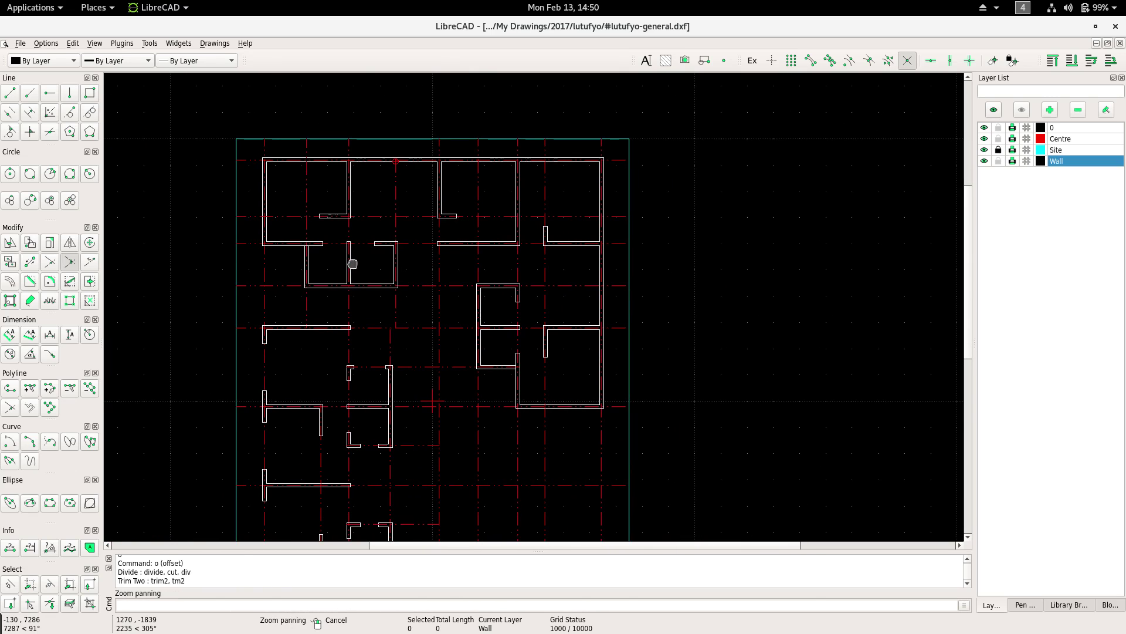
{"action": "mouse_move", "coordinate": [353, 264]}
{"action": "middle_mouse_down"}
{"action": "mouse_move", "coordinate": [349, 282]}
{"action": "mouse_move", "coordinate": [384, 193]}
{"action": "middle_mouse_up"}
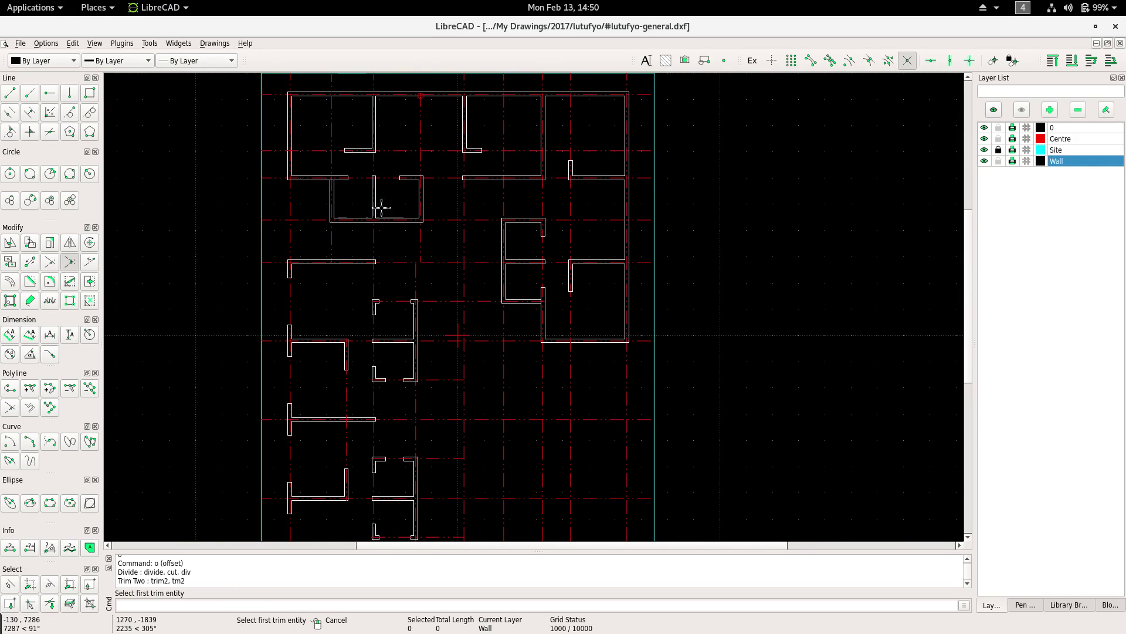
{"action": "scroll", "coordinate": [405, 235], "scroll_direction": "up", "scroll_amount": 1}
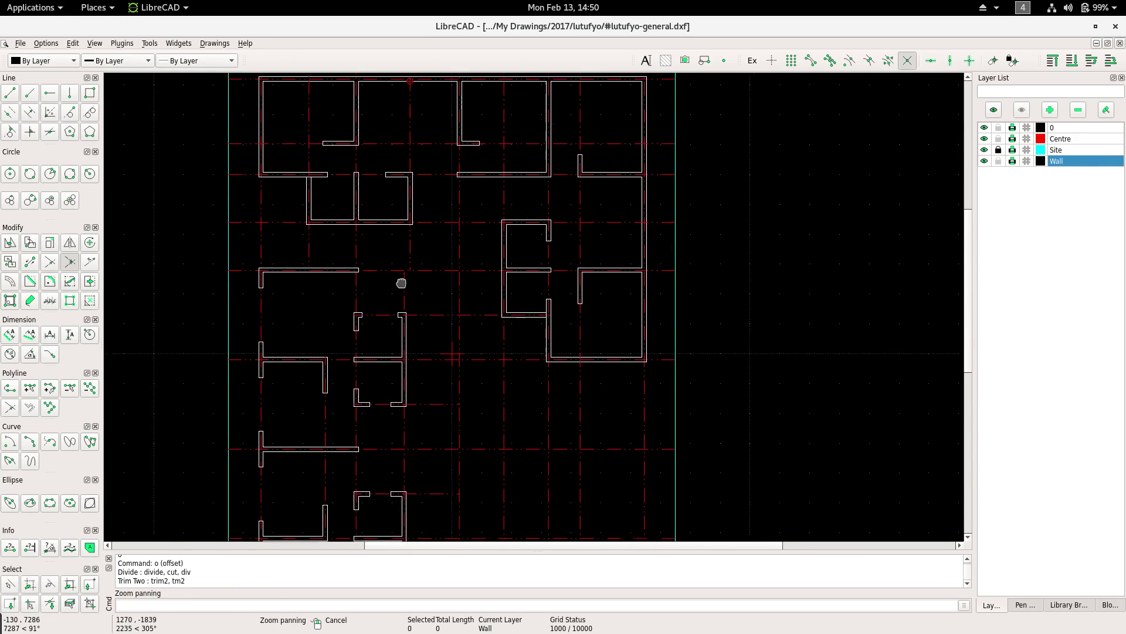
{"action": "scroll", "coordinate": [376, 258], "scroll_direction": "down", "scroll_amount": 1}
{"action": "scroll", "coordinate": [361, 287], "scroll_direction": "up", "scroll_amount": 1}
{"action": "middle_click_drag", "start_coordinate": [357, 294], "coordinate": [349, 298]}
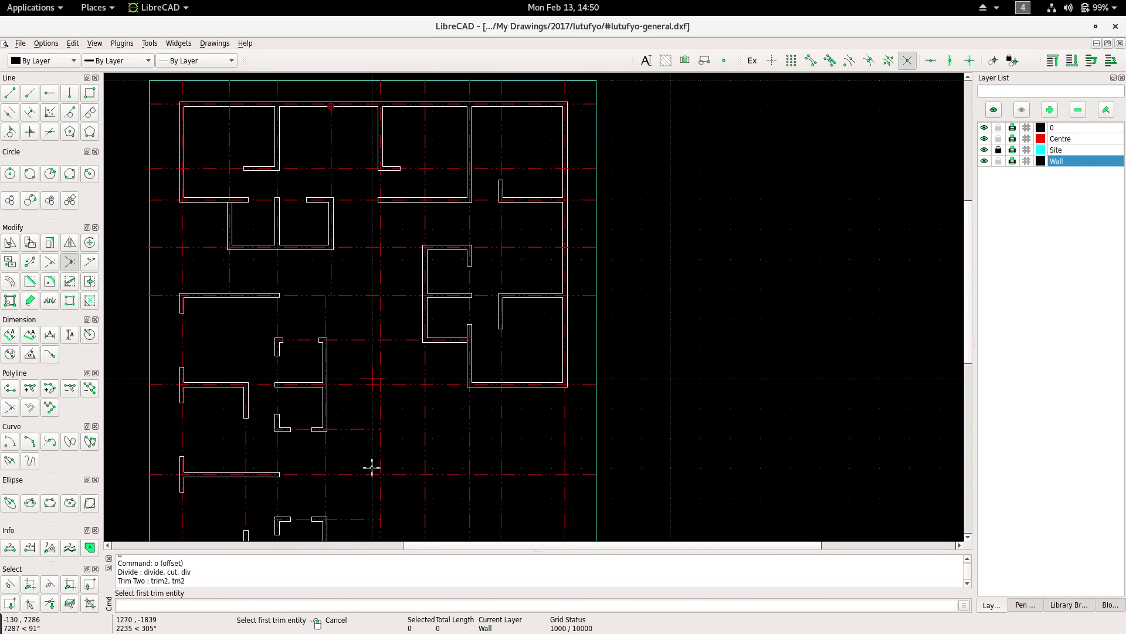
{"action": "scroll", "coordinate": [439, 332], "scroll_direction": "up", "scroll_amount": 1}
{"action": "mouse_move", "coordinate": [448, 284]}
{"action": "middle_mouse_down"}
{"action": "mouse_move", "coordinate": [413, 327]}
{"action": "mouse_move", "coordinate": [405, 370]}
{"action": "middle_mouse_up"}
{"action": "scroll", "coordinate": [475, 314], "scroll_direction": "down", "scroll_amount": 1}
{"action": "mouse_move", "coordinate": [475, 315]}
{"action": "middle_mouse_down"}
{"action": "mouse_move", "coordinate": [443, 297]}
{"action": "mouse_move", "coordinate": [437, 271]}
{"action": "middle_mouse_up"}
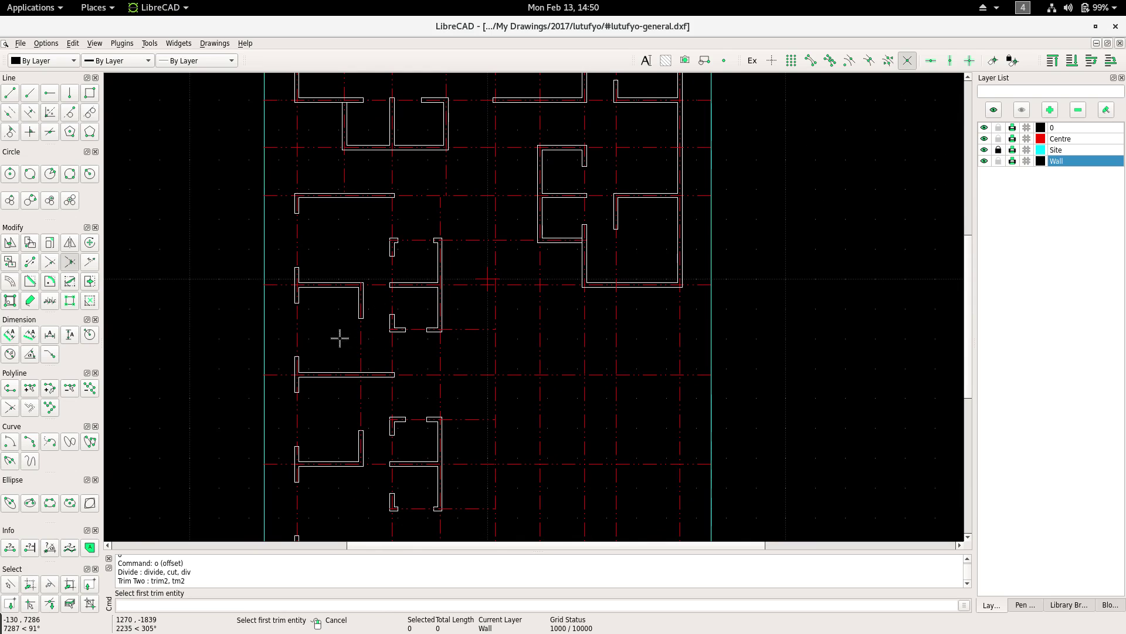
{"action": "scroll", "coordinate": [352, 337], "scroll_direction": "down", "scroll_amount": 1}
{"action": "scroll", "coordinate": [365, 332], "scroll_direction": "down", "scroll_amount": 1}
{"action": "scroll", "coordinate": [365, 332], "scroll_direction": "down", "scroll_amount": 1}
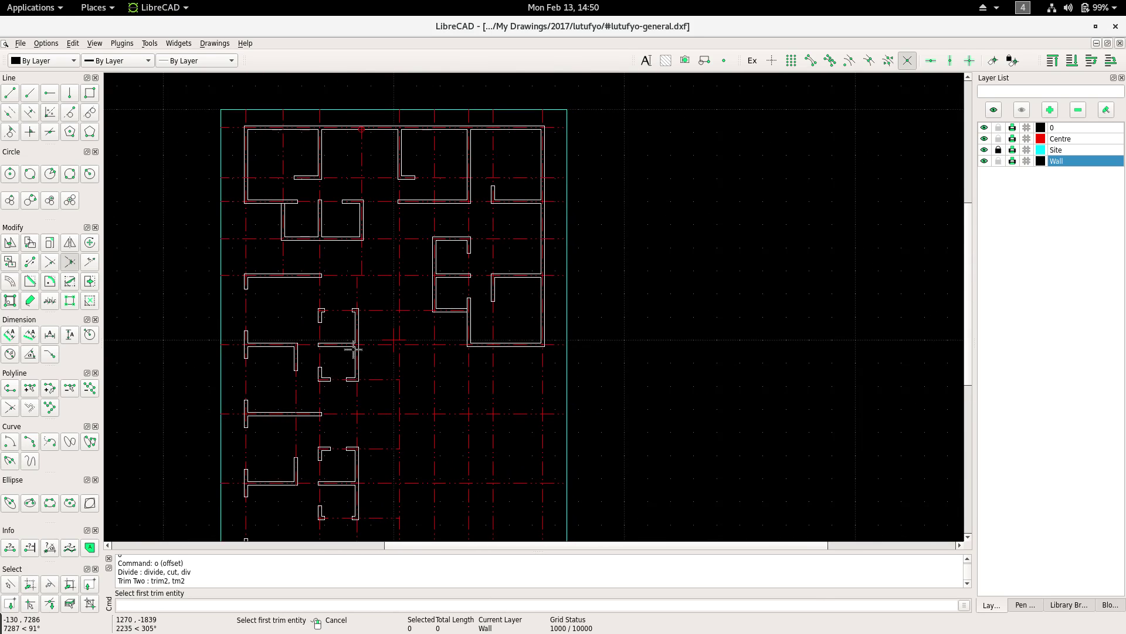
{"action": "scroll", "coordinate": [443, 306], "scroll_direction": "up", "scroll_amount": 4}
{"action": "scroll", "coordinate": [443, 306], "scroll_direction": "down", "scroll_amount": 1}
{"action": "mouse_move", "coordinate": [437, 292]}
{"action": "middle_mouse_down"}
{"action": "mouse_move", "coordinate": [450, 407]}
{"action": "mouse_move", "coordinate": [440, 339]}
{"action": "middle_mouse_up"}
{"action": "type", "text": "o"}
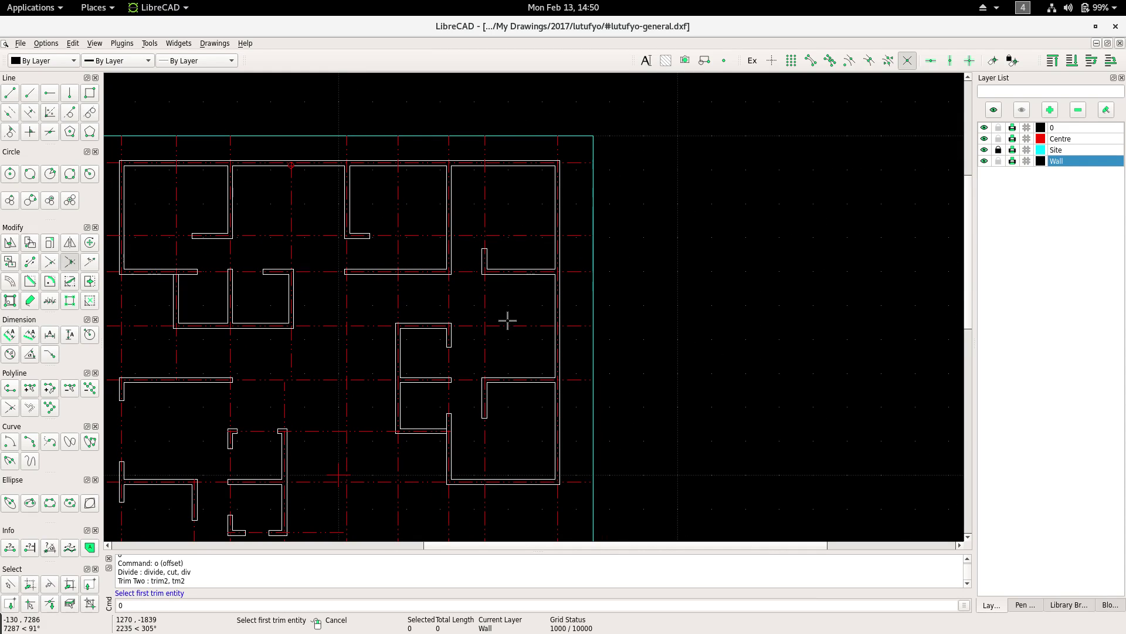
Offset a horizontal line 900 from the centre line.
{"action": "key", "text": "Return"}
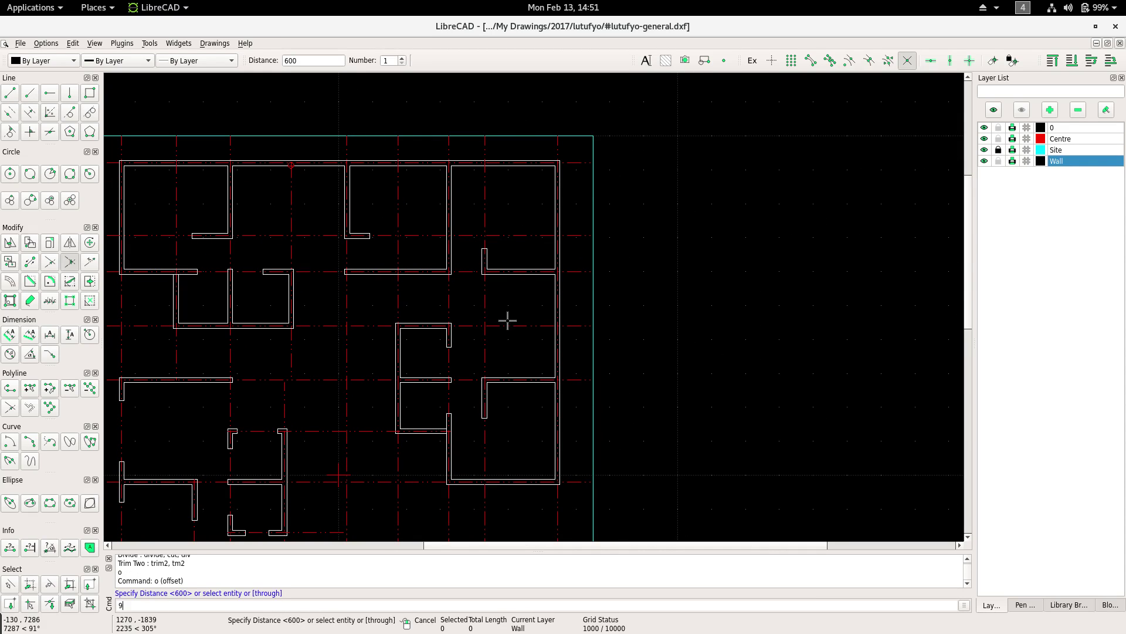
{"action": "key", "text": "Return"}
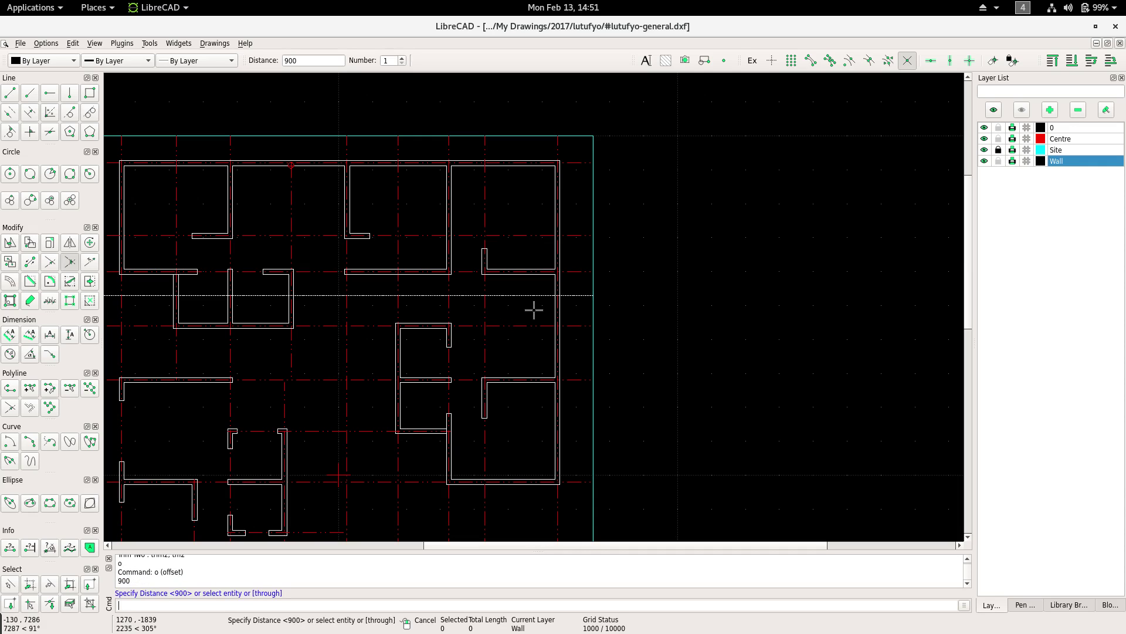
{"action": "left_click", "coordinate": [530, 330]}
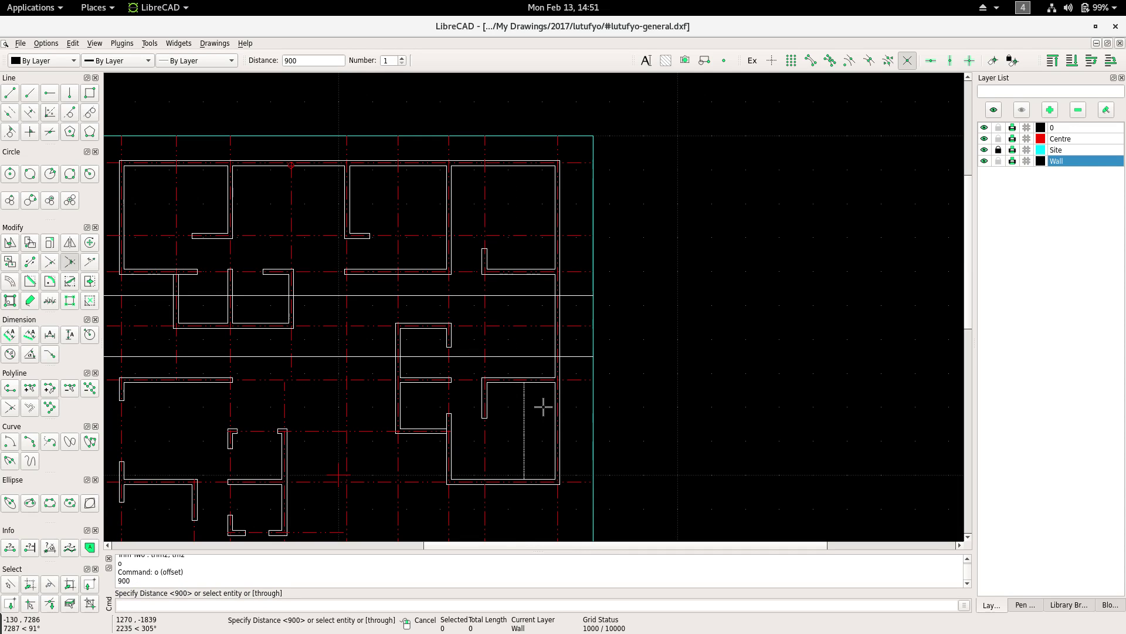
Place three vertical lines offset 900 across the upper rooms.
{"action": "scroll", "coordinate": [415, 276], "scroll_direction": "down", "scroll_amount": 1}
{"action": "middle_click_drag", "start_coordinate": [415, 277], "coordinate": [448, 267]}
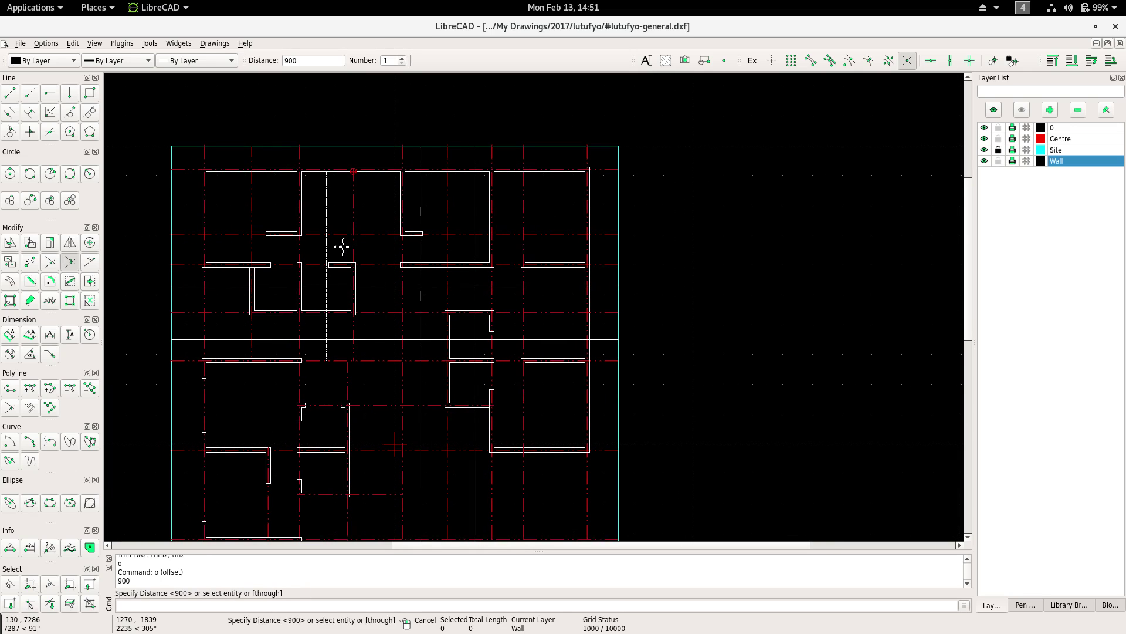
{"action": "middle_click_drag", "start_coordinate": [342, 244], "coordinate": [397, 252]}
{"action": "left_click", "coordinate": [405, 240]}
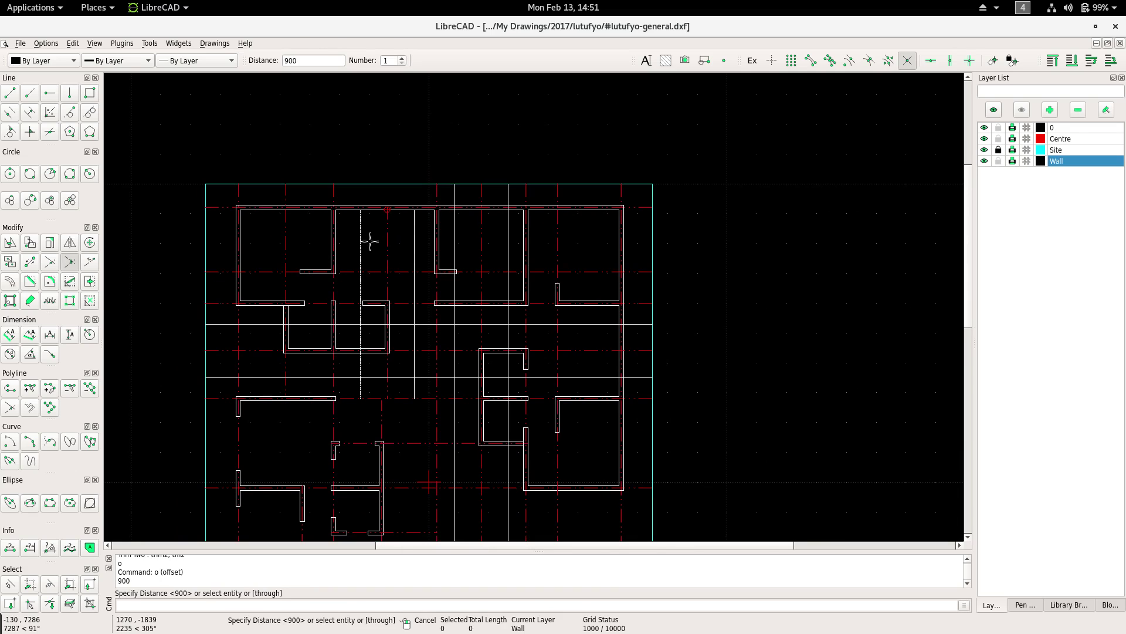
{"action": "left_click", "coordinate": [284, 234]}
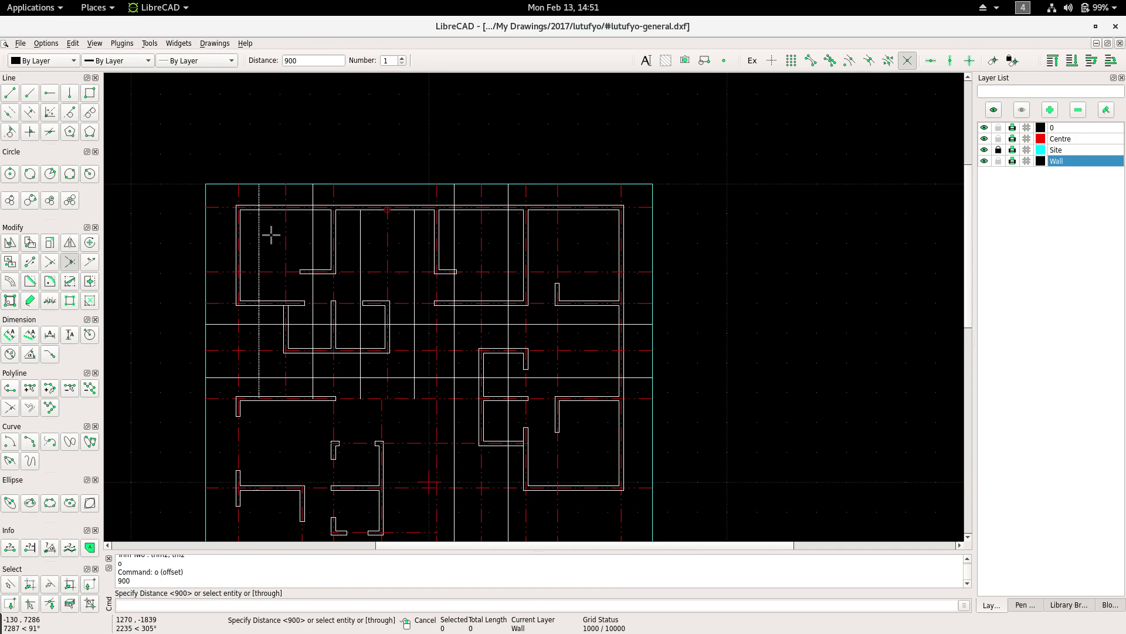
{"action": "left_click", "coordinate": [261, 238]}
{"action": "right_click", "coordinate": [238, 220]}
{"action": "scroll", "coordinate": [267, 197], "scroll_direction": "up", "scroll_amount": 3}
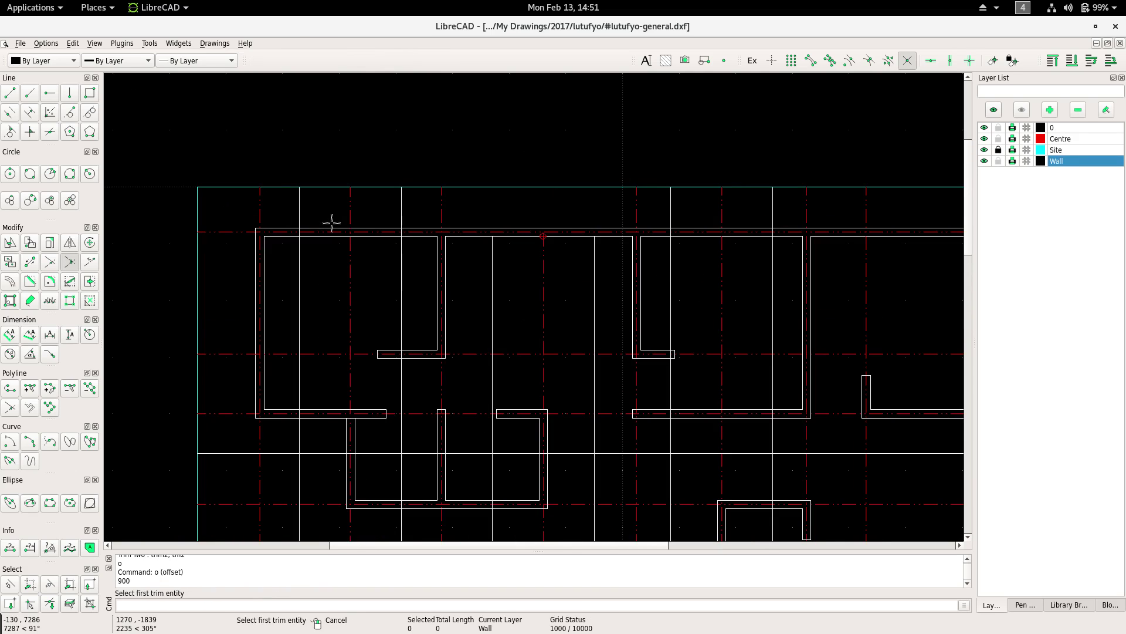
{"action": "right_click", "coordinate": [332, 223]}
{"action": "right_click", "coordinate": [312, 202]}
Divide the top wall line and a lower horizontal wall line where the offset lines cross.
{"action": "left_click", "coordinate": [338, 222]}
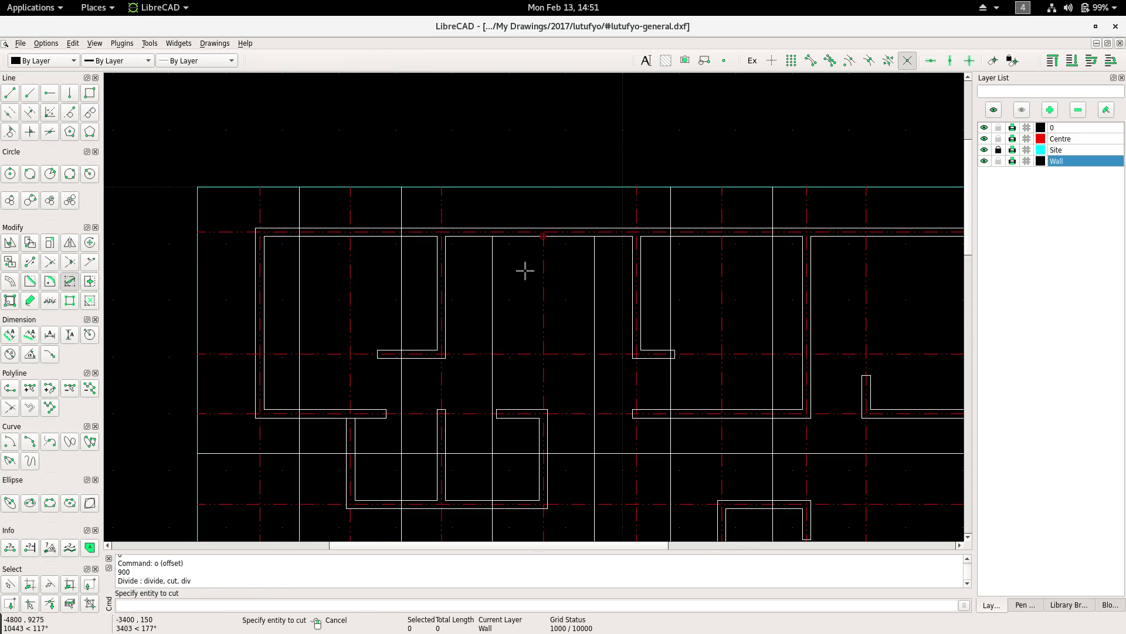
{"action": "middle_click_drag", "start_coordinate": [523, 267], "coordinate": [292, 264]}
{"action": "left_click", "coordinate": [297, 232]}
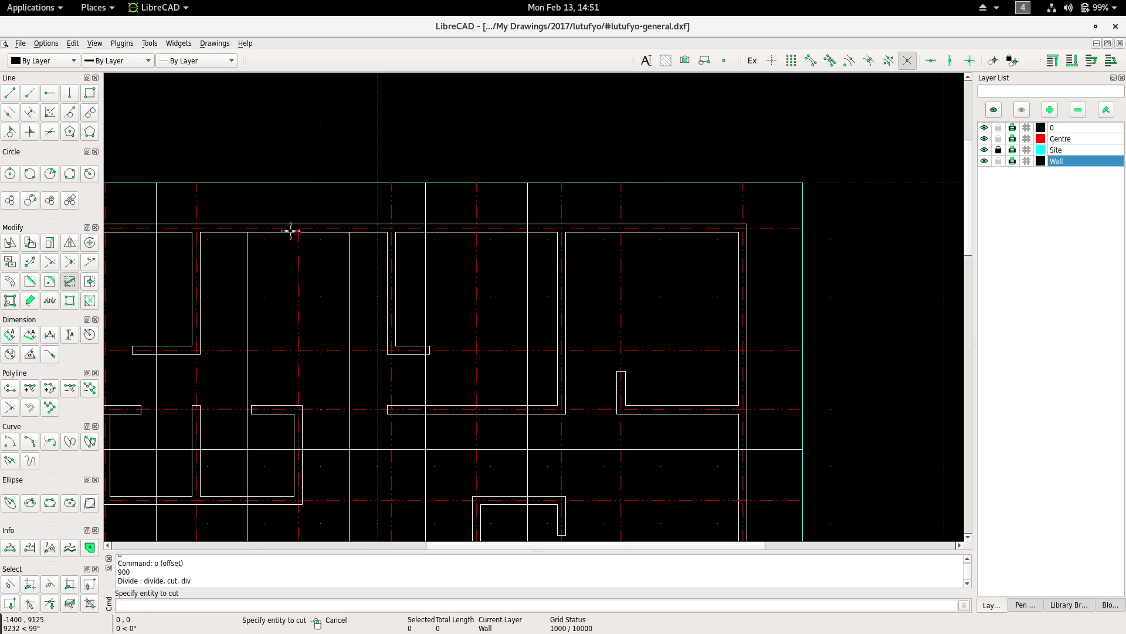
{"action": "left_click", "coordinate": [293, 223]}
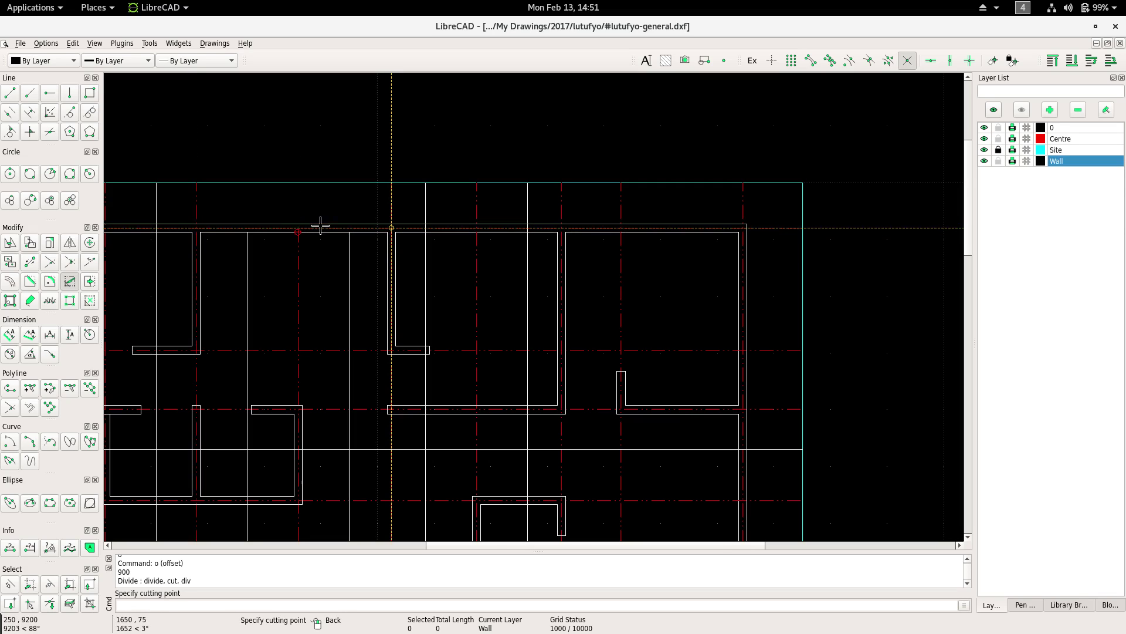
{"action": "left_click", "coordinate": [390, 224]}
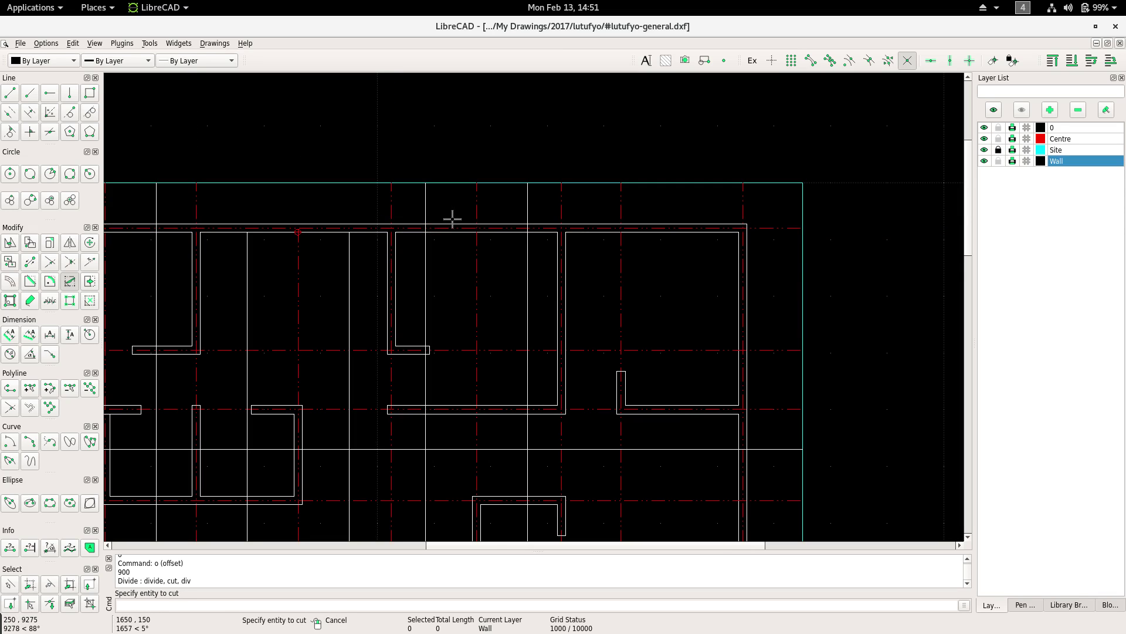
{"action": "middle_click_drag", "start_coordinate": [427, 254], "coordinate": [405, 255]}
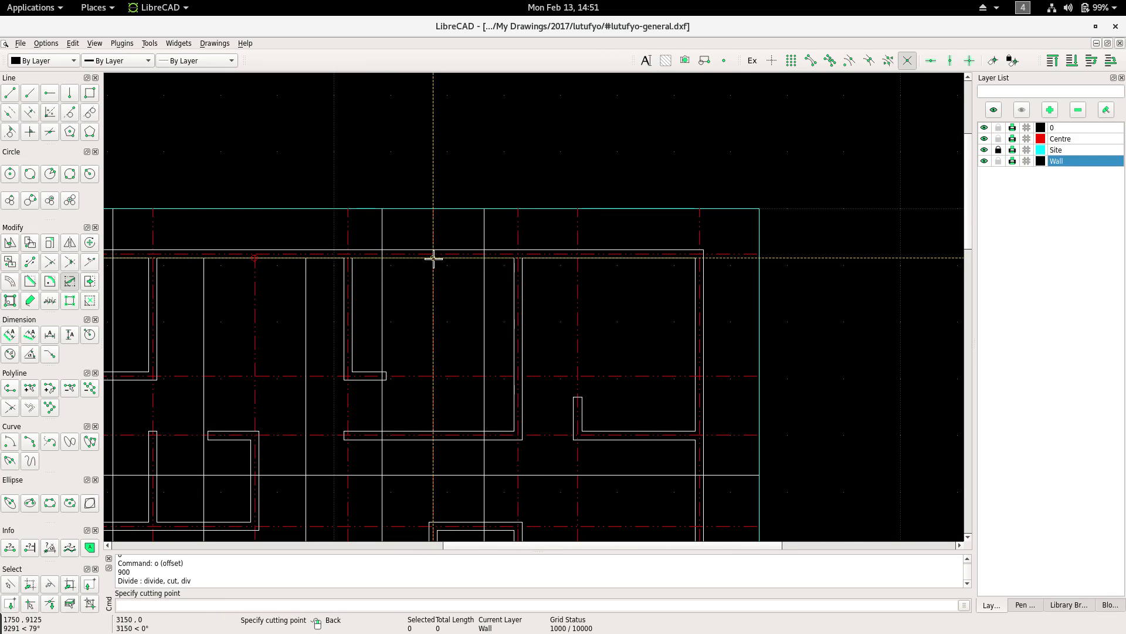
{"action": "middle_click_drag", "start_coordinate": [529, 279], "coordinate": [448, 272]}
{"action": "middle_click_drag", "start_coordinate": [570, 322], "coordinate": [504, 280]}
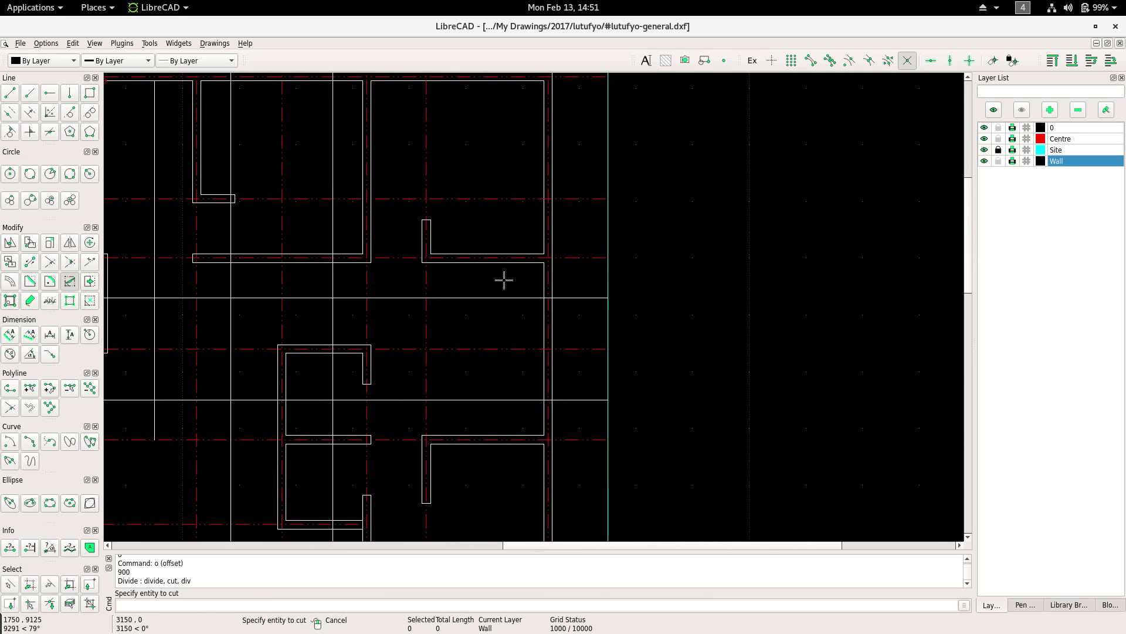
{"action": "left_click", "coordinate": [546, 347]}
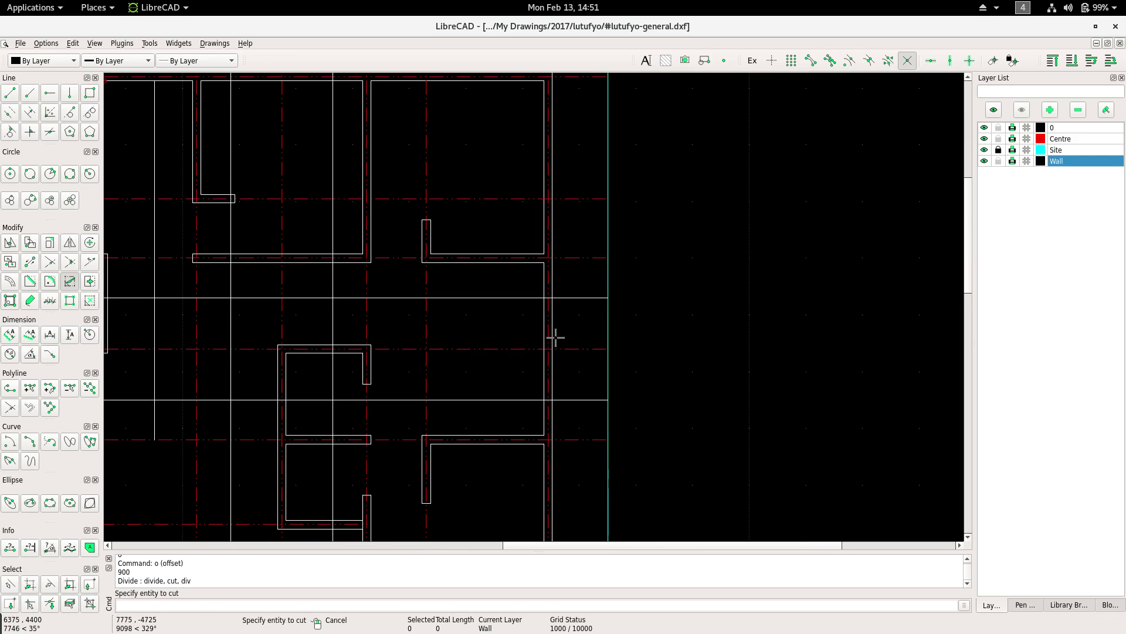
{"action": "left_click", "coordinate": [555, 350]}
{"action": "right_click", "coordinate": [559, 332]}
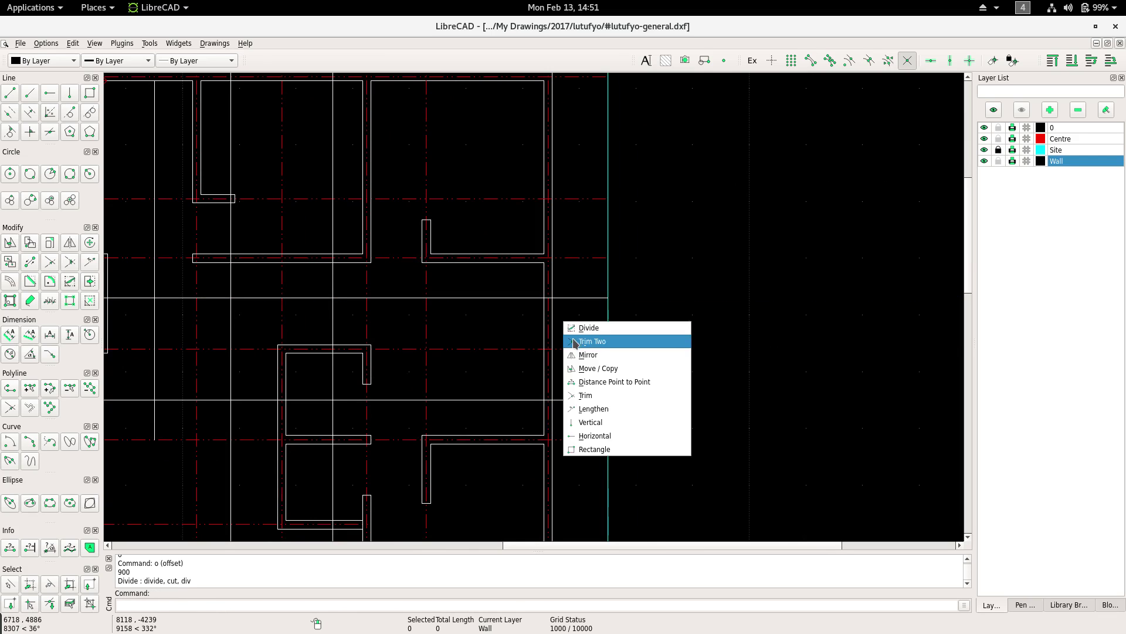
Trim the top wall line and the vertical wall line into a corner with Trim Two.
{"action": "left_click", "coordinate": [578, 340]}
{"action": "left_click", "coordinate": [550, 293]}
{"action": "scroll", "coordinate": [549, 299], "scroll_direction": "up", "scroll_amount": 3}
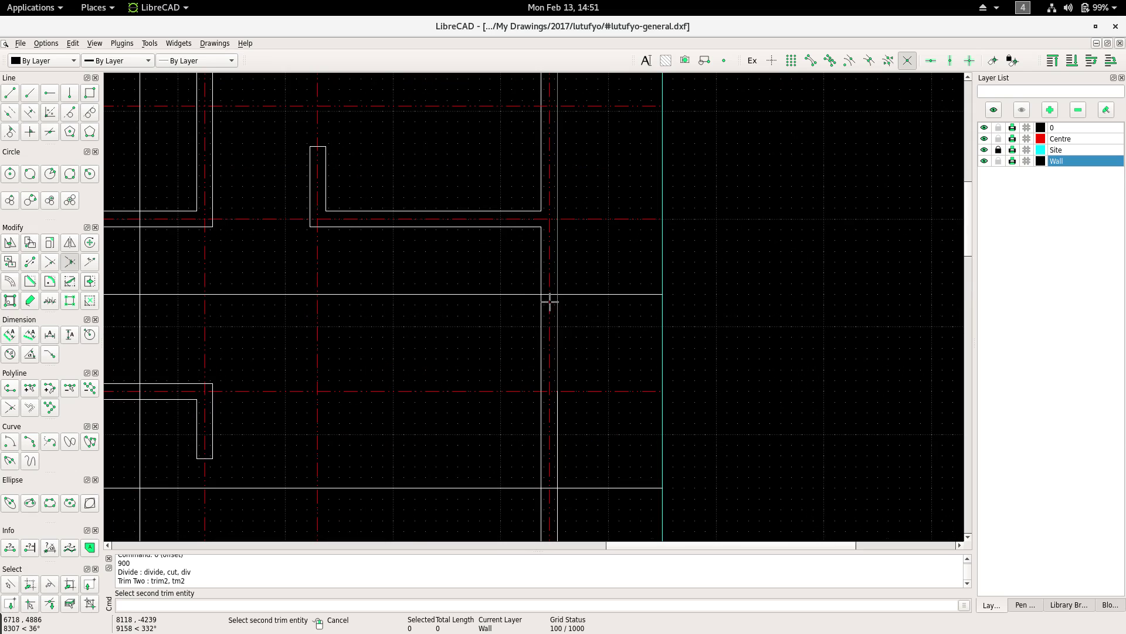
{"action": "left_click", "coordinate": [554, 294]}
{"action": "left_click", "coordinate": [541, 294]}
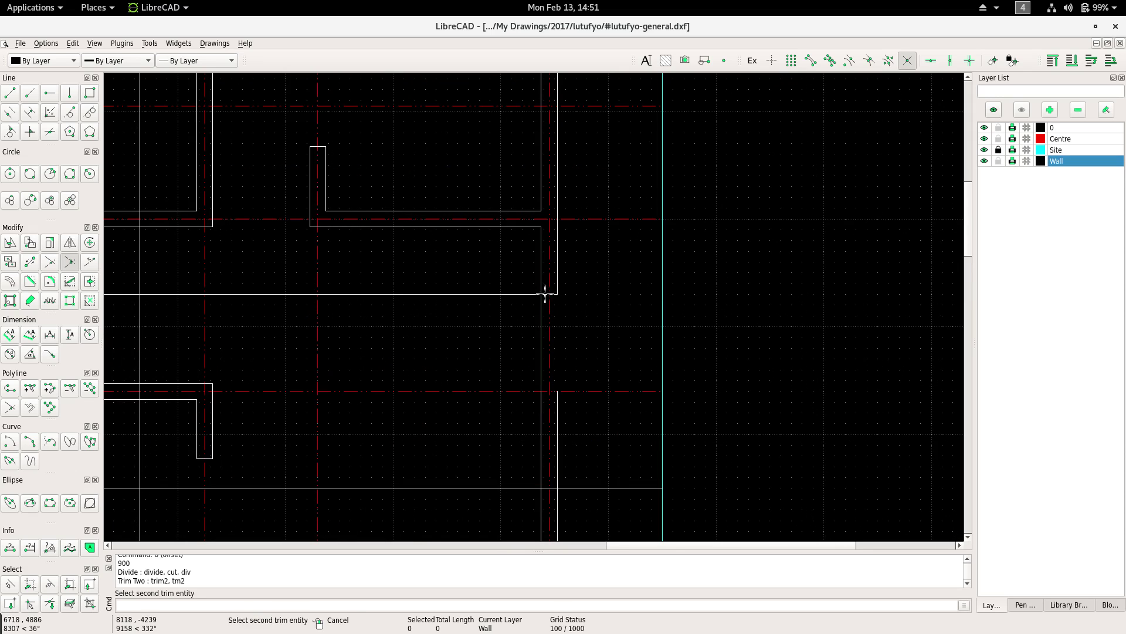
{"action": "left_click", "coordinate": [542, 354]}
Trim the vertical wall lines below against the horizontal line at the junction.
{"action": "scroll", "coordinate": [528, 359], "scroll_direction": "down", "scroll_amount": 3}
{"action": "scroll", "coordinate": [516, 361], "scroll_direction": "right", "scroll_amount": 2}
{"action": "left_click", "coordinate": [504, 386]}
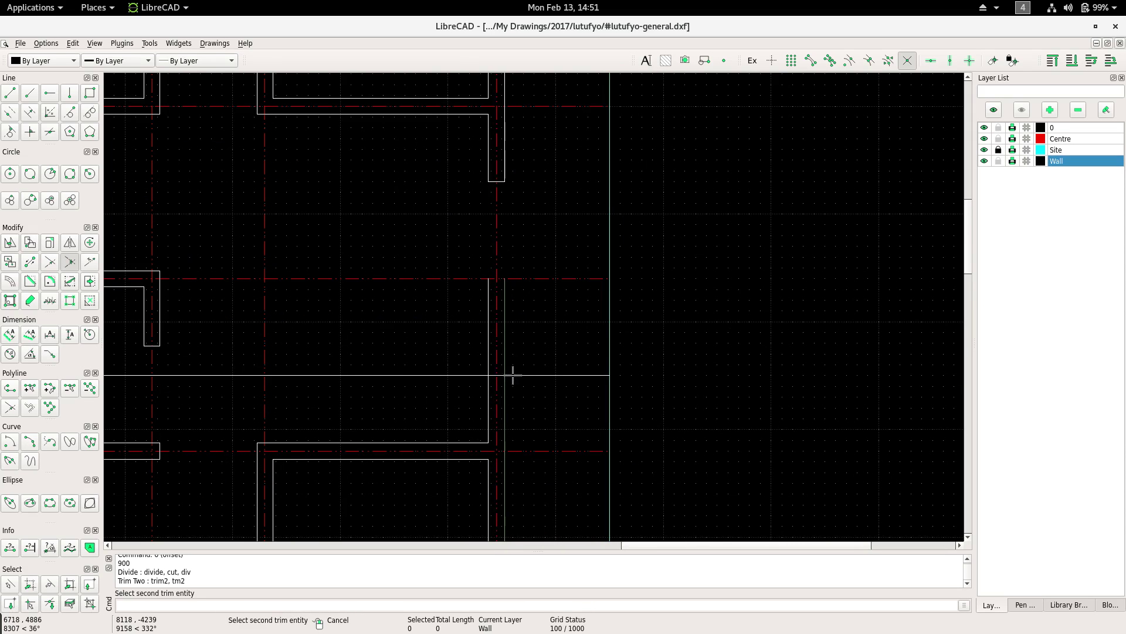
{"action": "left_click", "coordinate": [499, 376]}
{"action": "right_click", "coordinate": [495, 378]}
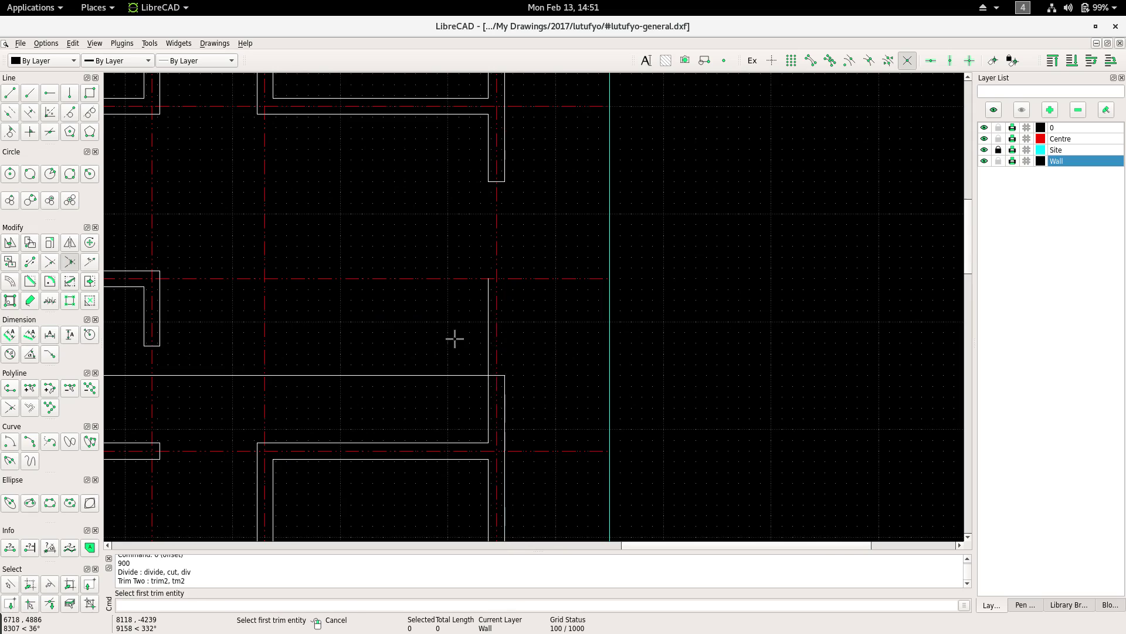
{"action": "scroll", "coordinate": [493, 369], "scroll_direction": "up", "scroll_amount": 3}
{"action": "left_click", "coordinate": [495, 367]}
{"action": "left_click", "coordinate": [502, 339]}
Trim the wall lines near the top of the plan into a clean corner.
{"action": "scroll", "coordinate": [511, 336], "scroll_direction": "down", "scroll_amount": 2}
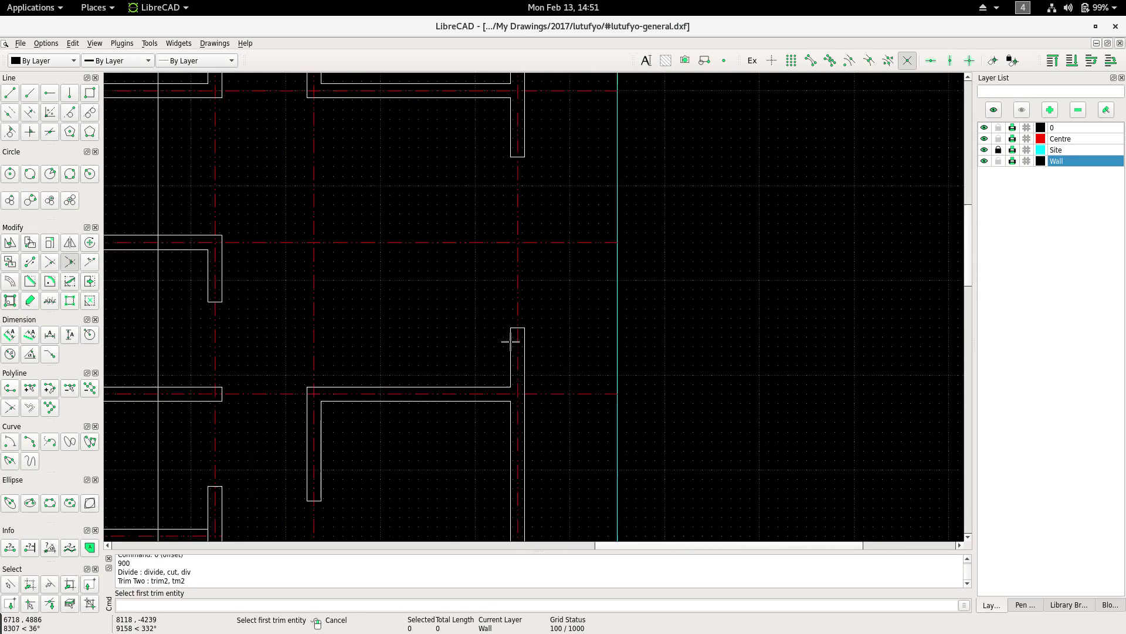
{"action": "scroll", "coordinate": [456, 289], "scroll_direction": "down", "scroll_amount": 3}
{"action": "scroll", "coordinate": [561, 373], "scroll_direction": "down", "scroll_amount": 2}
{"action": "scroll", "coordinate": [540, 242], "scroll_direction": "up", "scroll_amount": 2}
{"action": "scroll", "coordinate": [540, 242], "scroll_direction": "up", "scroll_amount": 2}
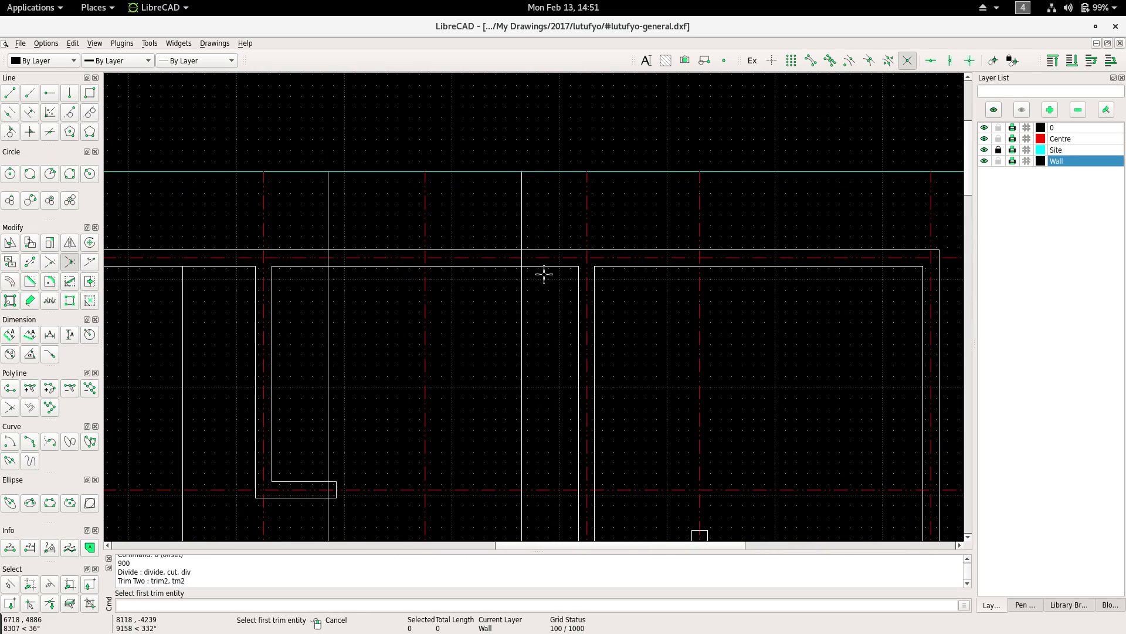
{"action": "left_click", "coordinate": [535, 267]}
{"action": "left_click", "coordinate": [521, 258]}
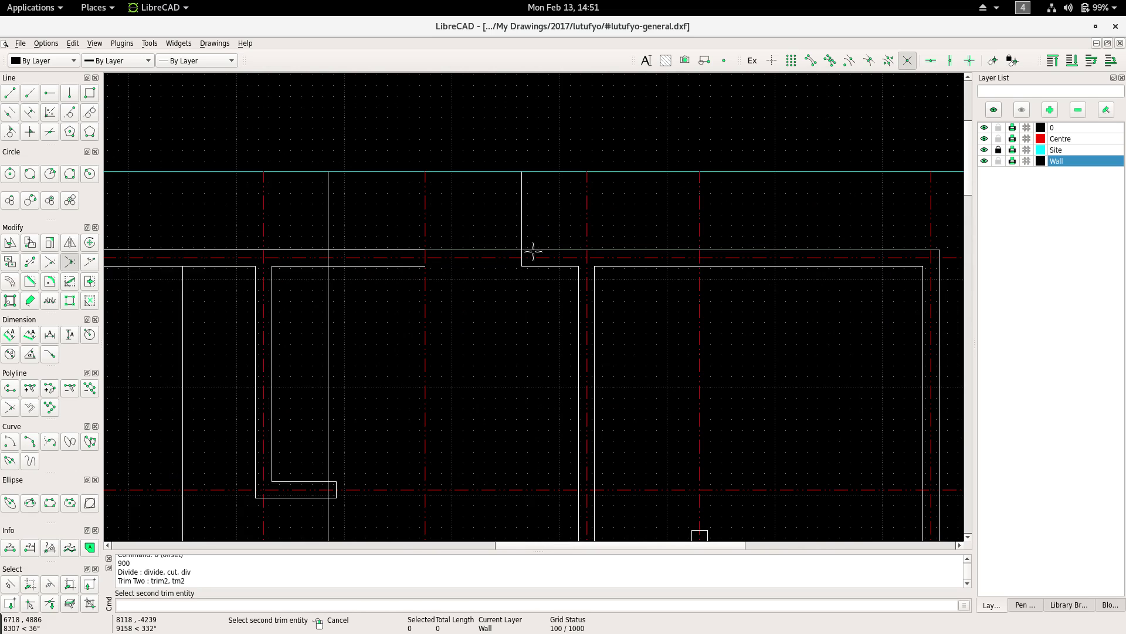
{"action": "left_click", "coordinate": [522, 252]}
Trim the next two wall junctions, removing the leftover stubs so walls meet the top line.
{"action": "middle_click_drag", "start_coordinate": [440, 252], "coordinate": [564, 235]}
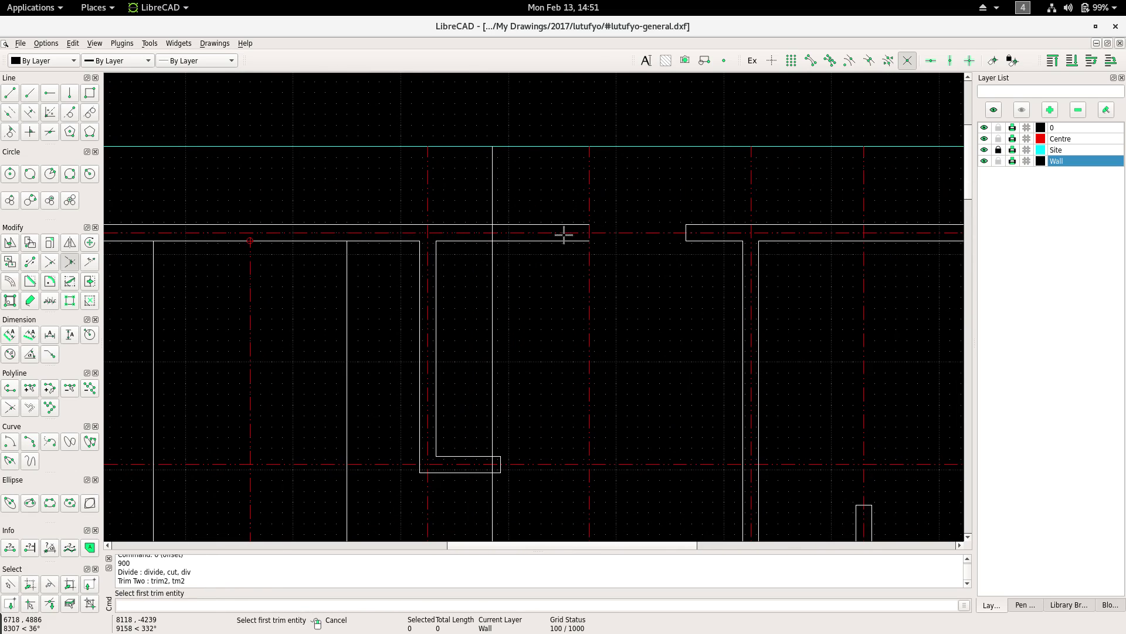
{"action": "left_click", "coordinate": [464, 241]}
{"action": "left_click", "coordinate": [484, 224]}
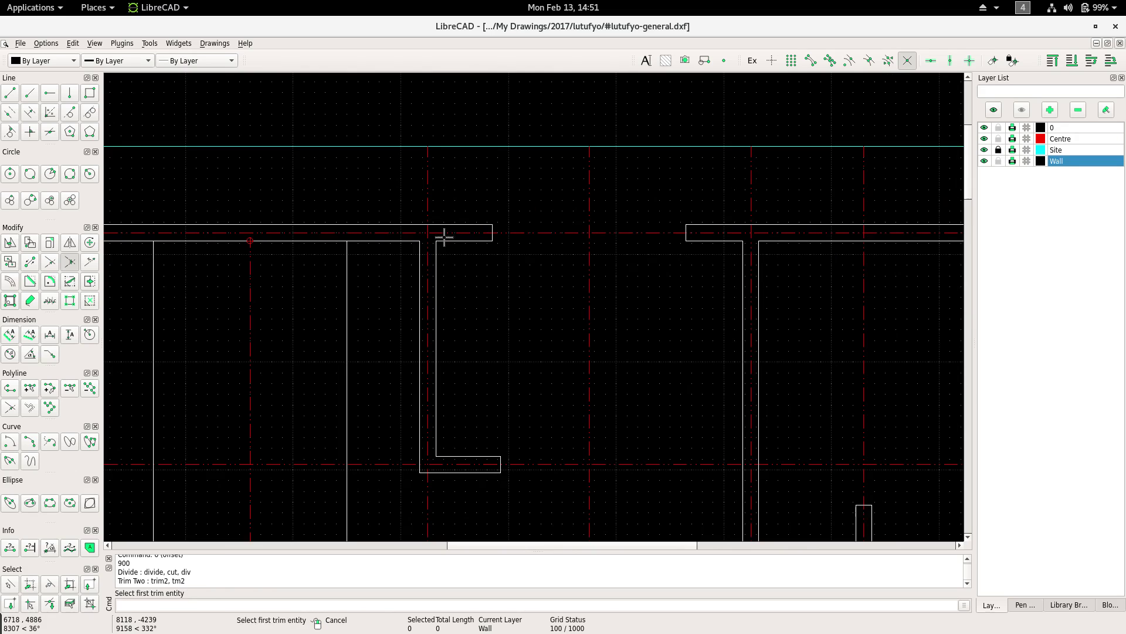
{"action": "middle_click_drag", "start_coordinate": [445, 236], "coordinate": [546, 215]}
{"action": "left_click", "coordinate": [538, 201]}
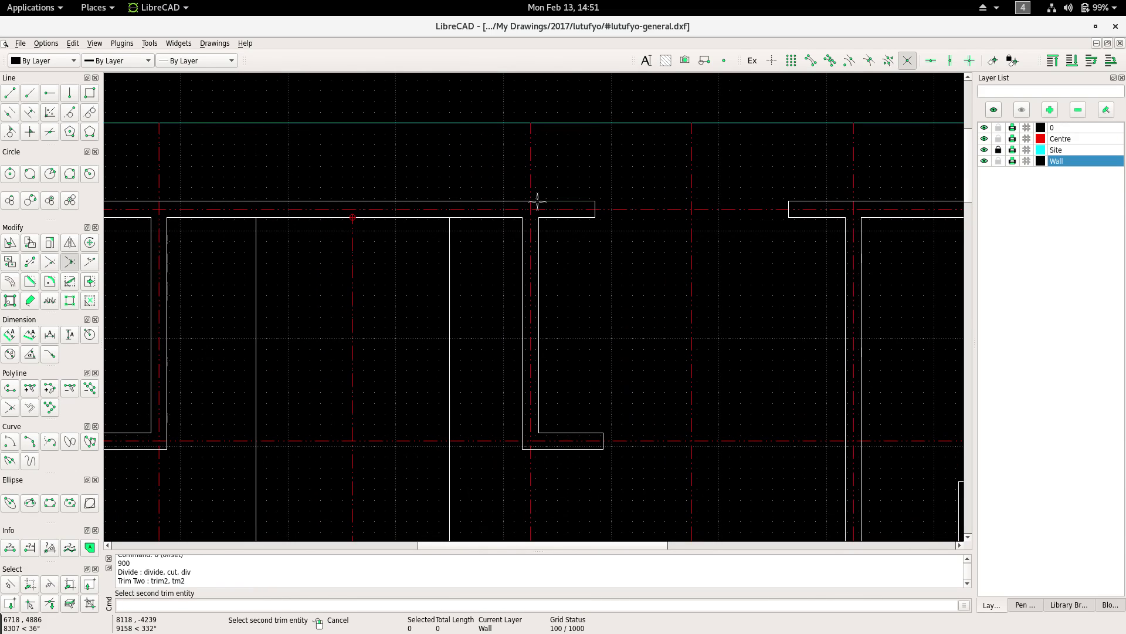
{"action": "left_click", "coordinate": [451, 241]}
{"action": "left_click", "coordinate": [451, 212]}
Join the top line and a vertical into a corner, then cut the door gap.
{"action": "middle_click_drag", "start_coordinate": [460, 227], "coordinate": [547, 244]}
{"action": "left_click", "coordinate": [520, 245]}
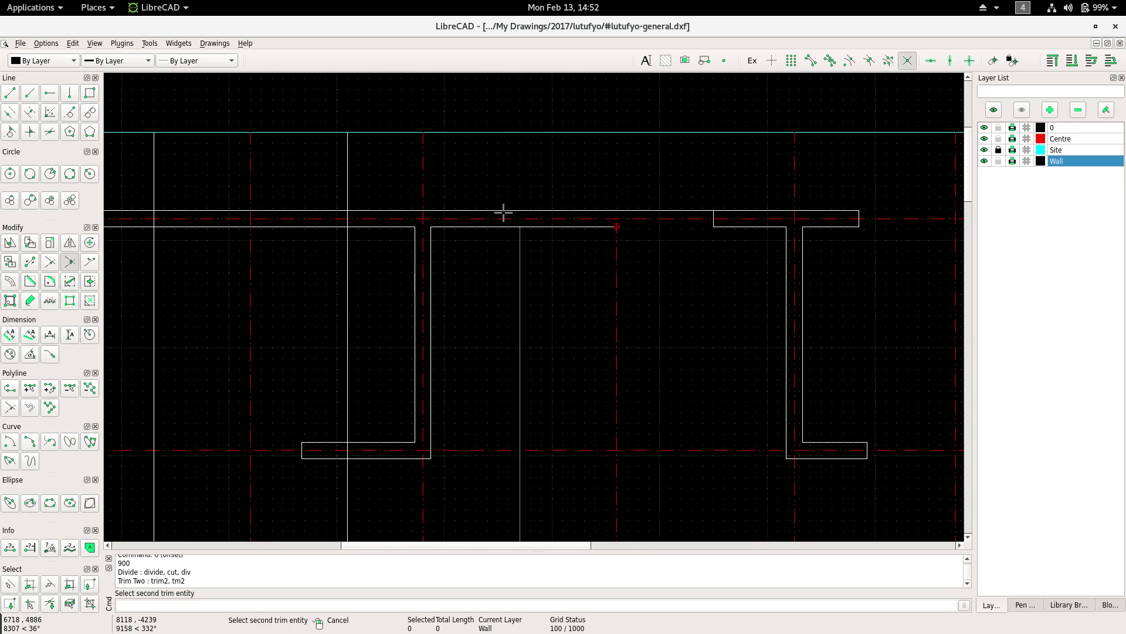
{"action": "left_click", "coordinate": [504, 210]}
{"action": "left_click", "coordinate": [515, 221]}
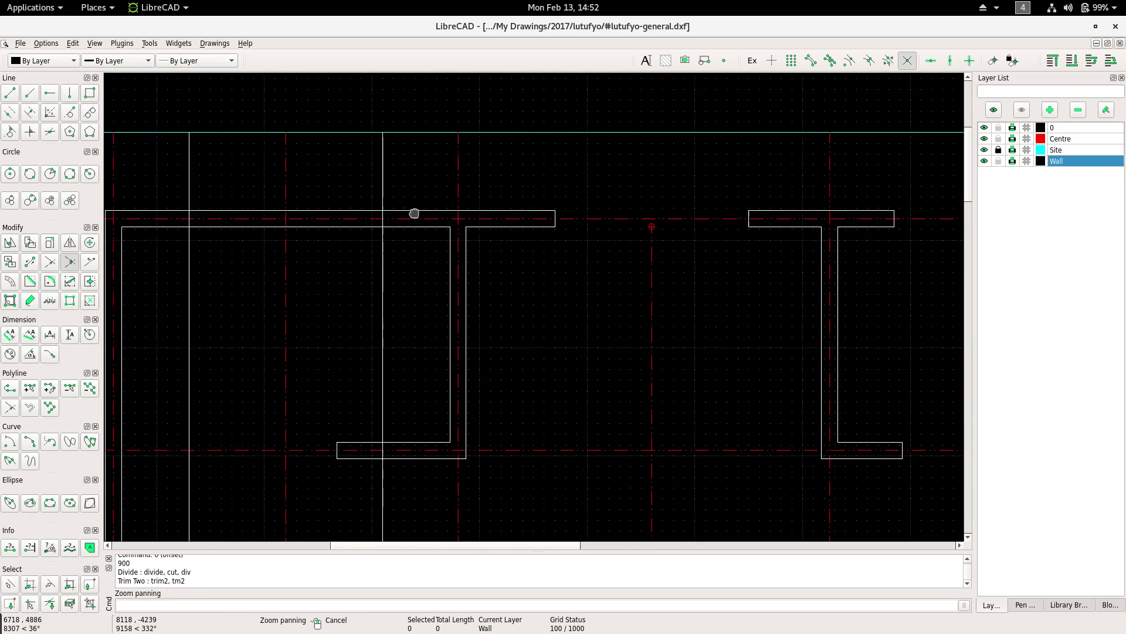
{"action": "scroll", "coordinate": [508, 213], "scroll_direction": "up", "scroll_amount": 1}
{"action": "left_click", "coordinate": [508, 214]}
{"action": "scroll", "coordinate": [500, 221], "scroll_direction": "up", "scroll_amount": 1}
{"action": "left_click", "coordinate": [482, 226]}
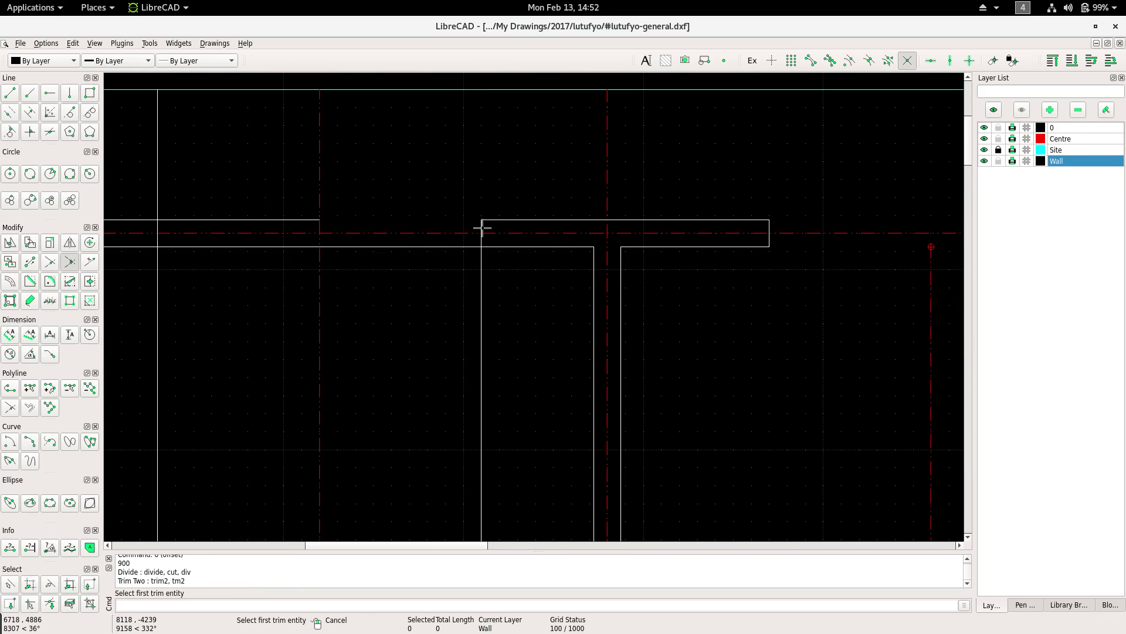
Trim another top wall line against its vertical wall into a clean corner.
{"action": "scroll", "coordinate": [405, 239], "scroll_direction": "down", "scroll_amount": 4}
{"action": "scroll", "coordinate": [548, 214], "scroll_direction": "up", "scroll_amount": 3}
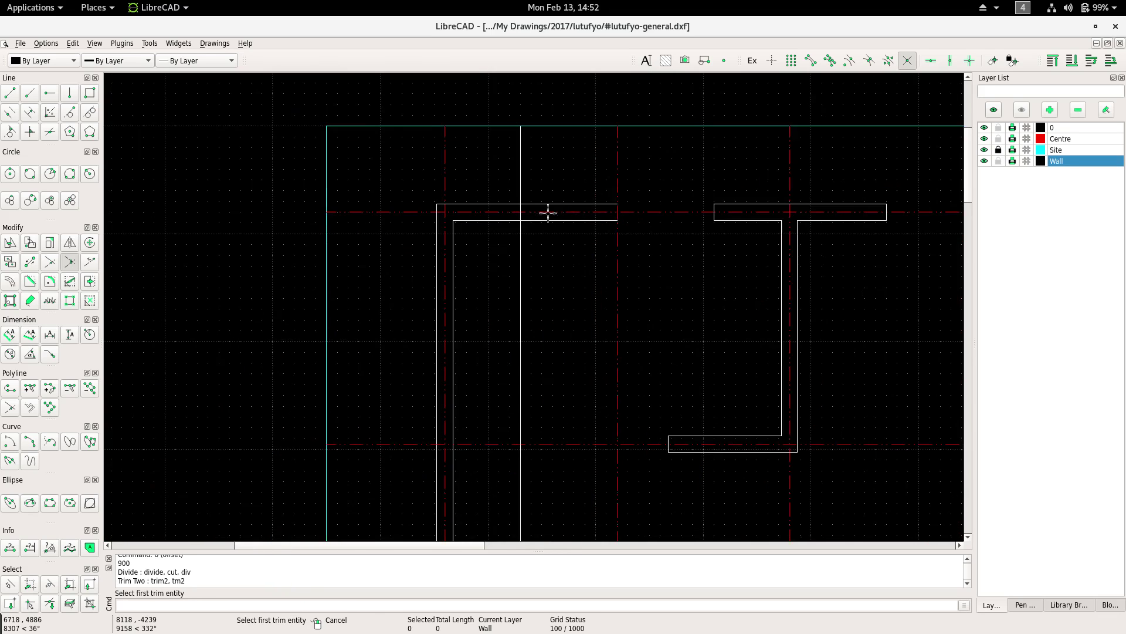
{"action": "scroll", "coordinate": [491, 206], "scroll_direction": "up", "scroll_amount": 2}
{"action": "left_click", "coordinate": [490, 207]}
{"action": "left_click", "coordinate": [500, 214]}
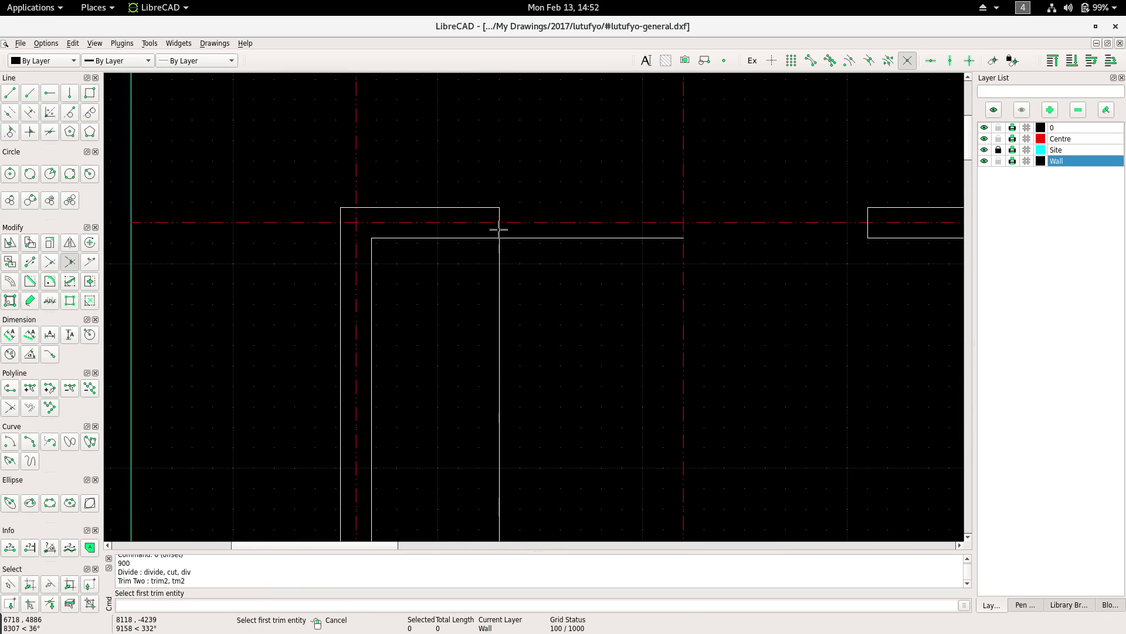
{"action": "left_click", "coordinate": [499, 229]}
{"action": "scroll", "coordinate": [536, 244], "scroll_direction": "down", "scroll_amount": 4}
{"action": "scroll", "coordinate": [426, 219], "scroll_direction": "up", "scroll_amount": 2}
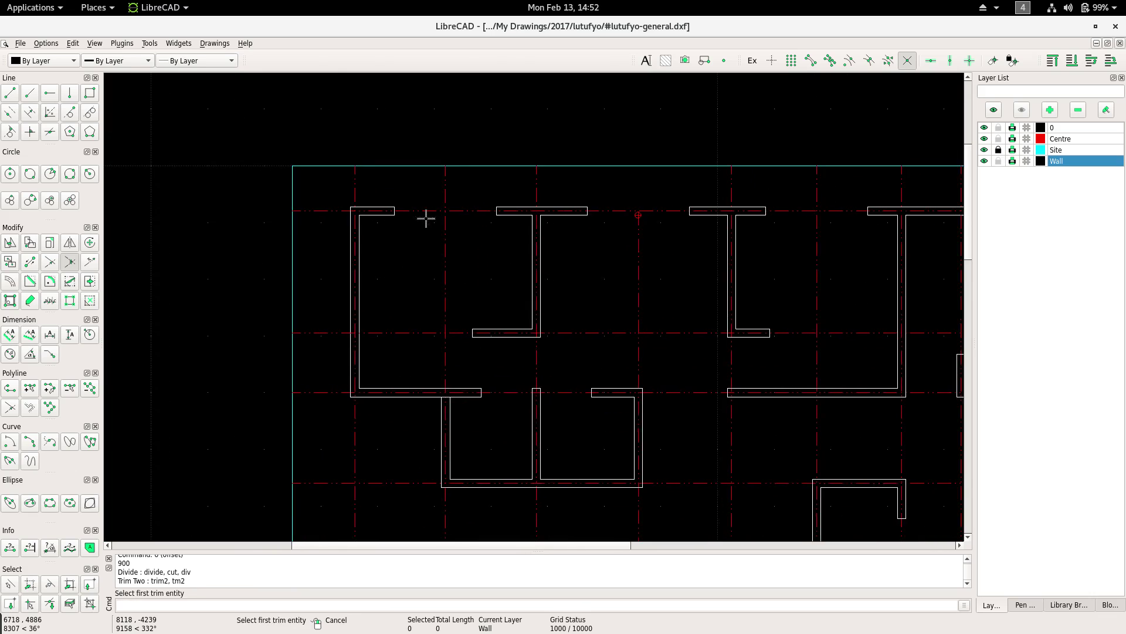
{"action": "scroll", "coordinate": [426, 219], "scroll_direction": "down", "scroll_amount": 2}
Pan and zoom the plan to bring the next wall corner into view.
{"action": "middle_click_drag", "start_coordinate": [440, 219], "coordinate": [389, 194]}
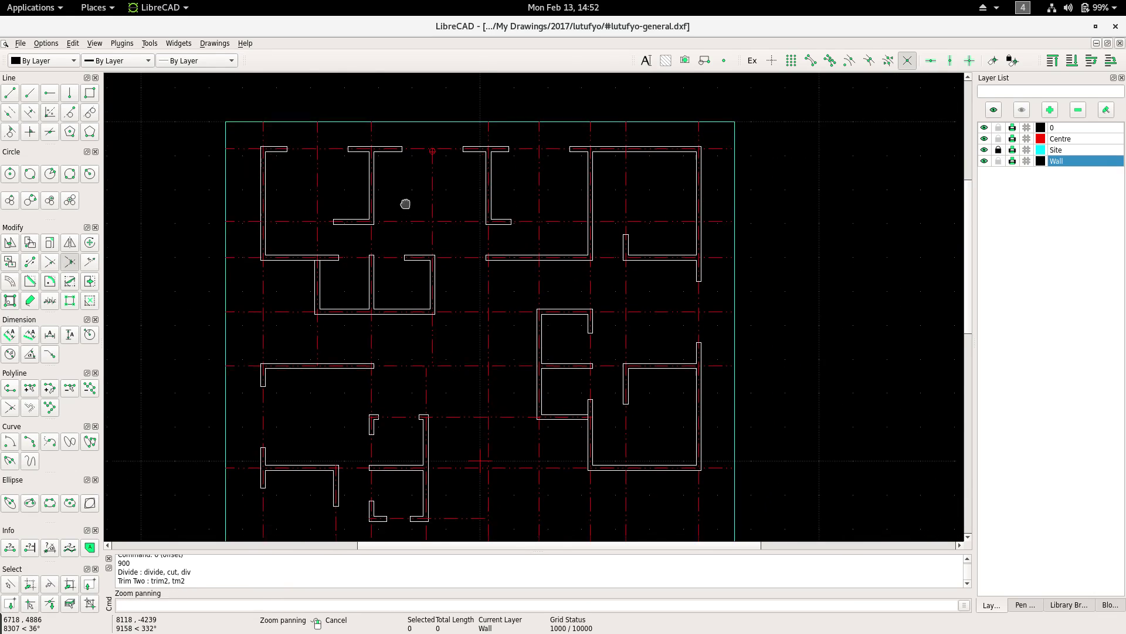
{"action": "scroll", "coordinate": [405, 201], "scroll_direction": "down", "scroll_amount": 2}
{"action": "scroll", "coordinate": [401, 176], "scroll_direction": "down", "scroll_amount": 2}
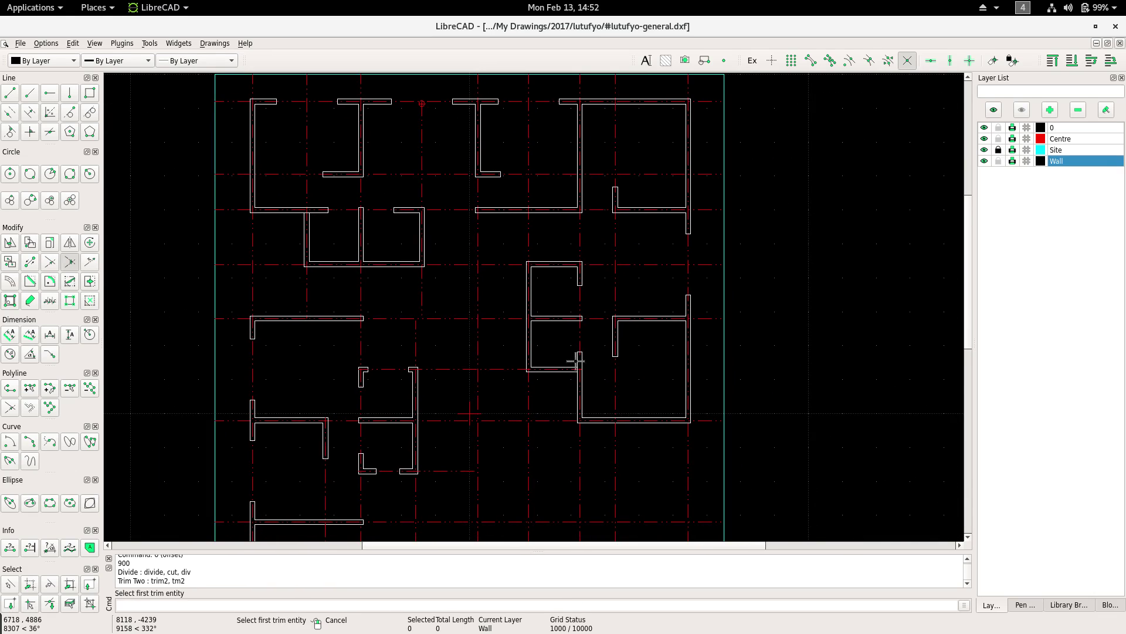
{"action": "scroll", "coordinate": [575, 361], "scroll_direction": "up", "scroll_amount": 2}
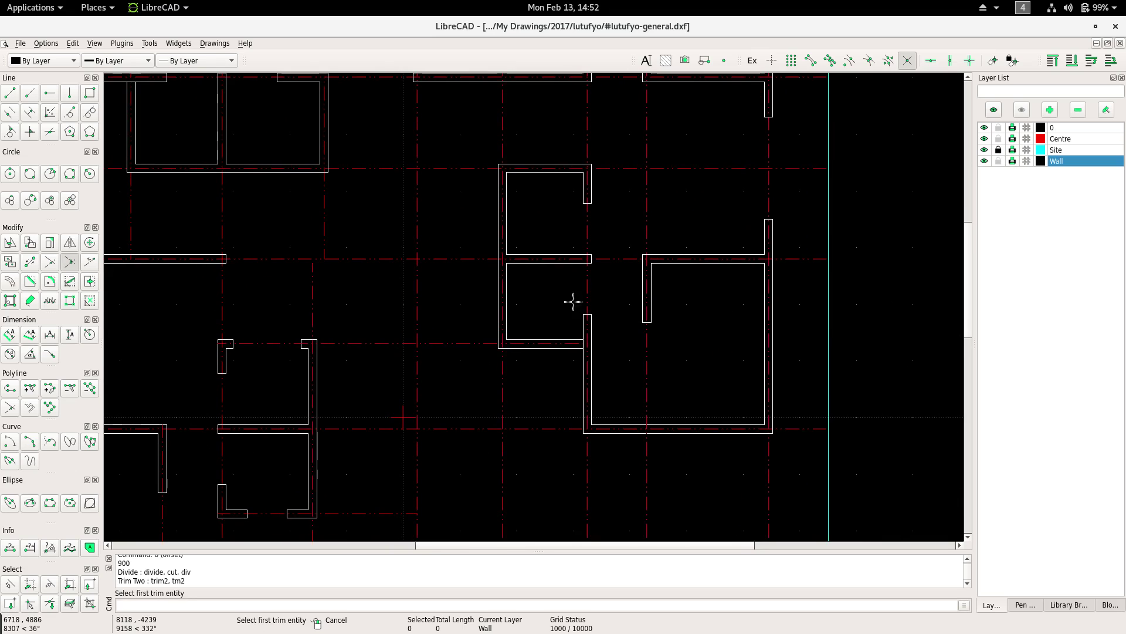
{"action": "scroll", "coordinate": [573, 302], "scroll_direction": "up", "scroll_amount": 2}
{"action": "scroll", "coordinate": [573, 322], "scroll_direction": "up", "scroll_amount": 2}
{"action": "mouse_move", "coordinate": [574, 322]}
{"action": "middle_mouse_down"}
{"action": "mouse_move", "coordinate": [568, 353]}
{"action": "mouse_move", "coordinate": [570, 316]}
{"action": "middle_mouse_up"}
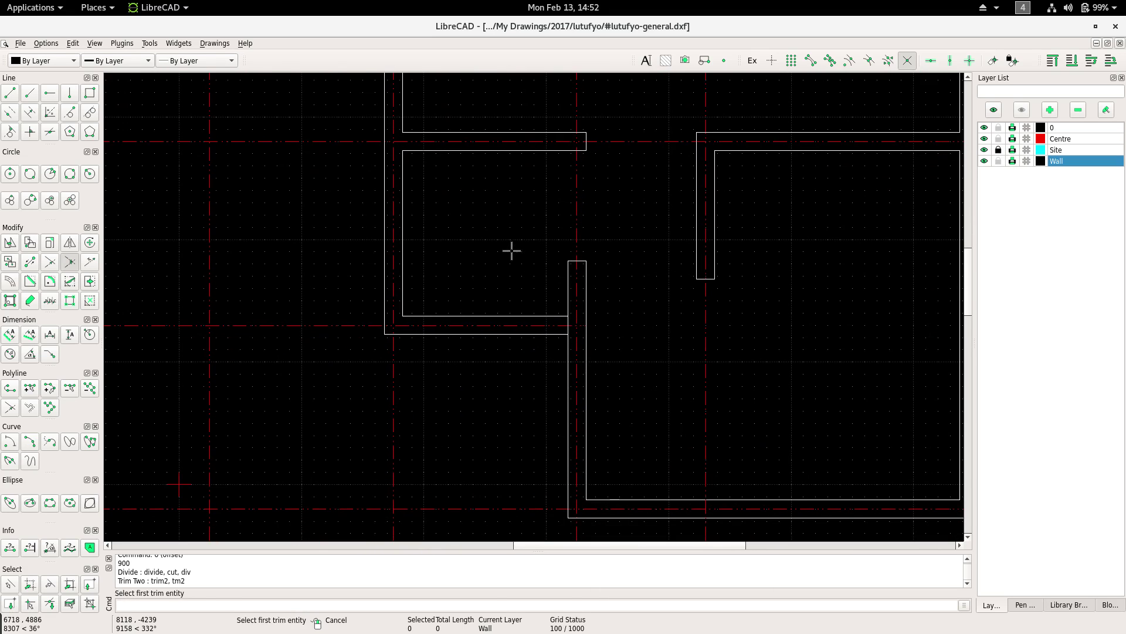
Trim Two the horizontal and vertical wall lines at the first opening into a corner.
{"action": "right_click", "coordinate": [499, 266]}
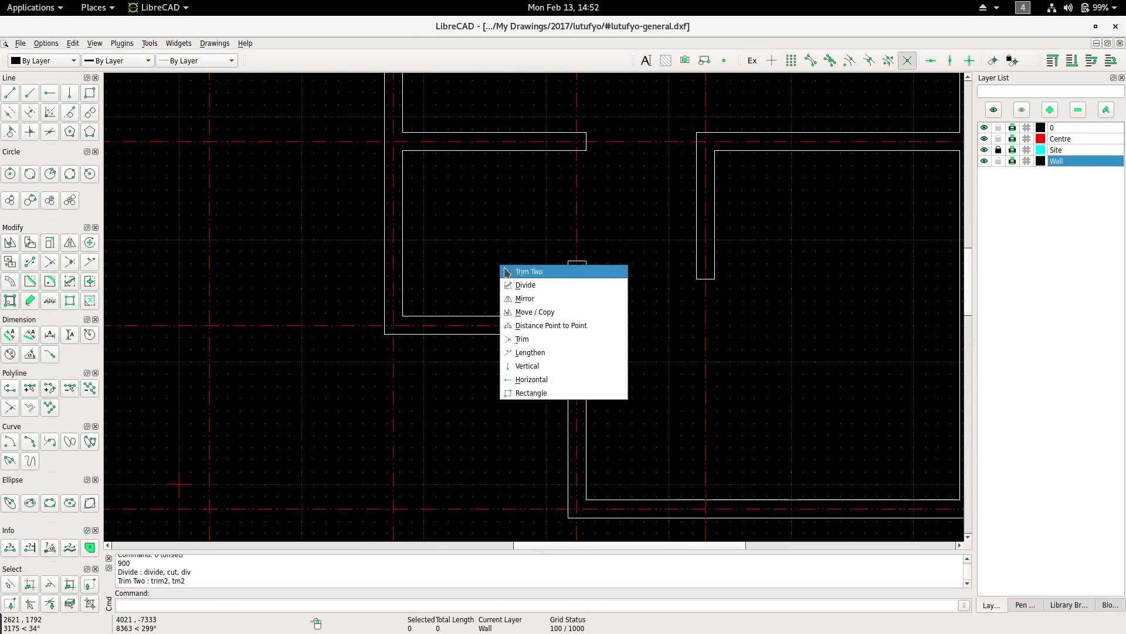
{"action": "left_click", "coordinate": [546, 284]}
{"action": "scroll", "coordinate": [574, 331], "scroll_direction": "up", "scroll_amount": 2}
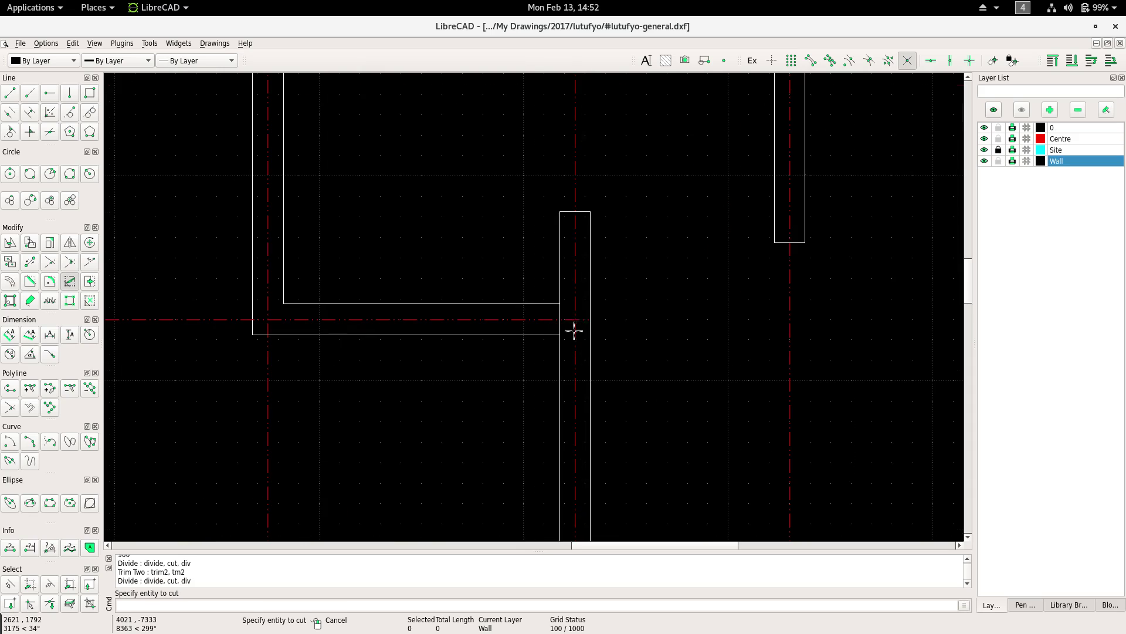
{"action": "right_click", "coordinate": [498, 241]}
{"action": "right_click", "coordinate": [498, 241]}
{"action": "left_click", "coordinate": [514, 249]}
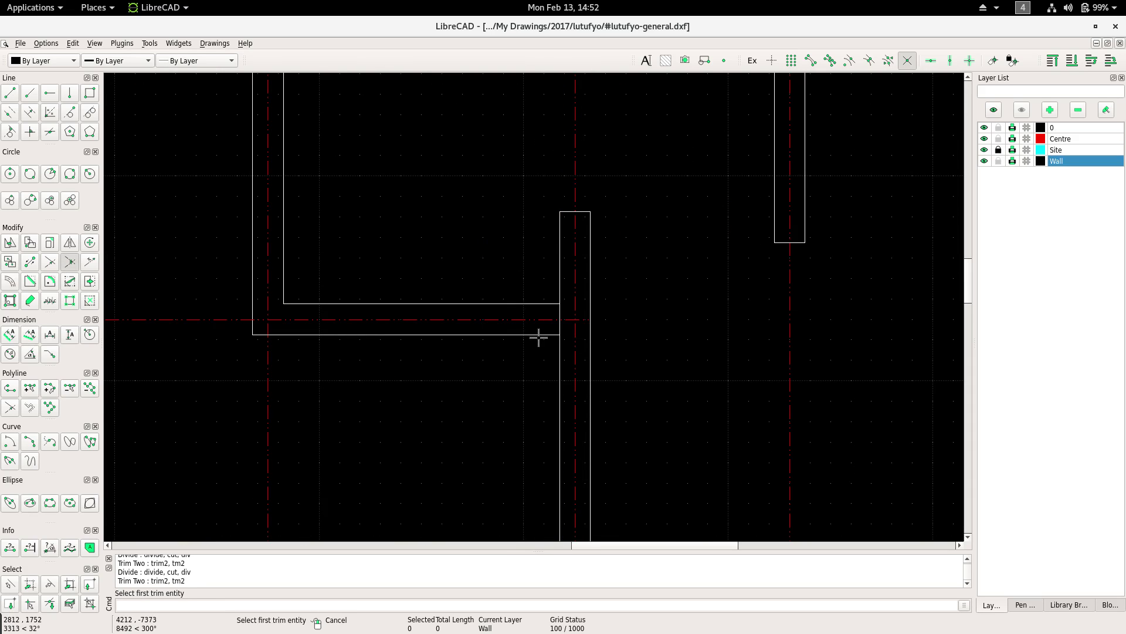
{"action": "scroll", "coordinate": [484, 295], "scroll_direction": "down", "scroll_amount": 3}
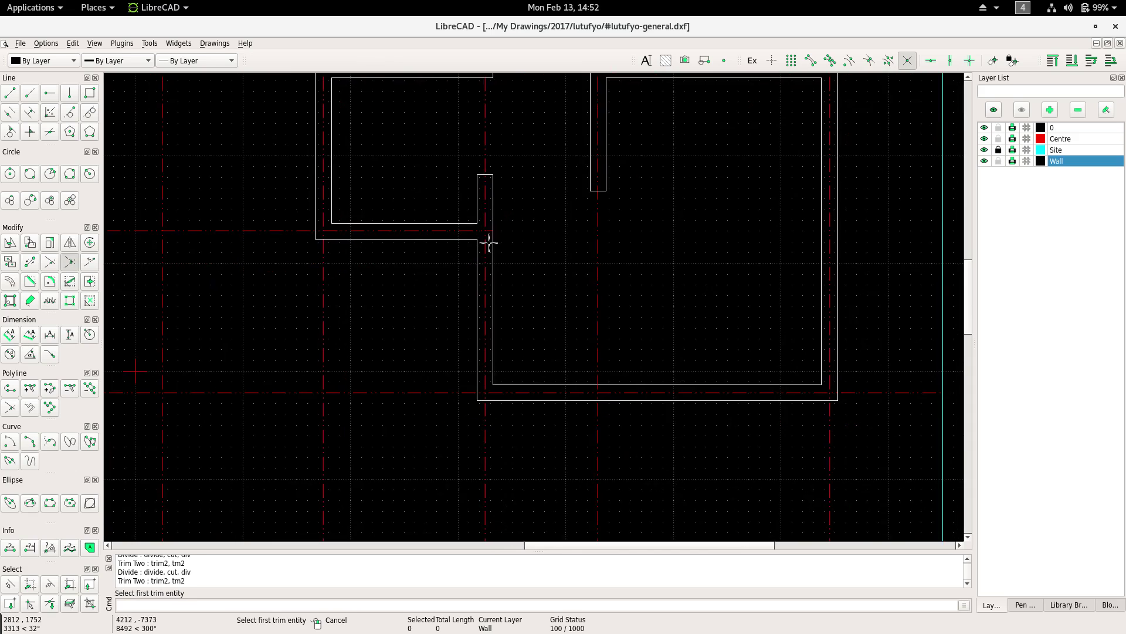
{"action": "scroll", "coordinate": [499, 252], "scroll_direction": "up", "scroll_amount": 4}
{"action": "middle_click_drag", "start_coordinate": [492, 265], "coordinate": [473, 233]}
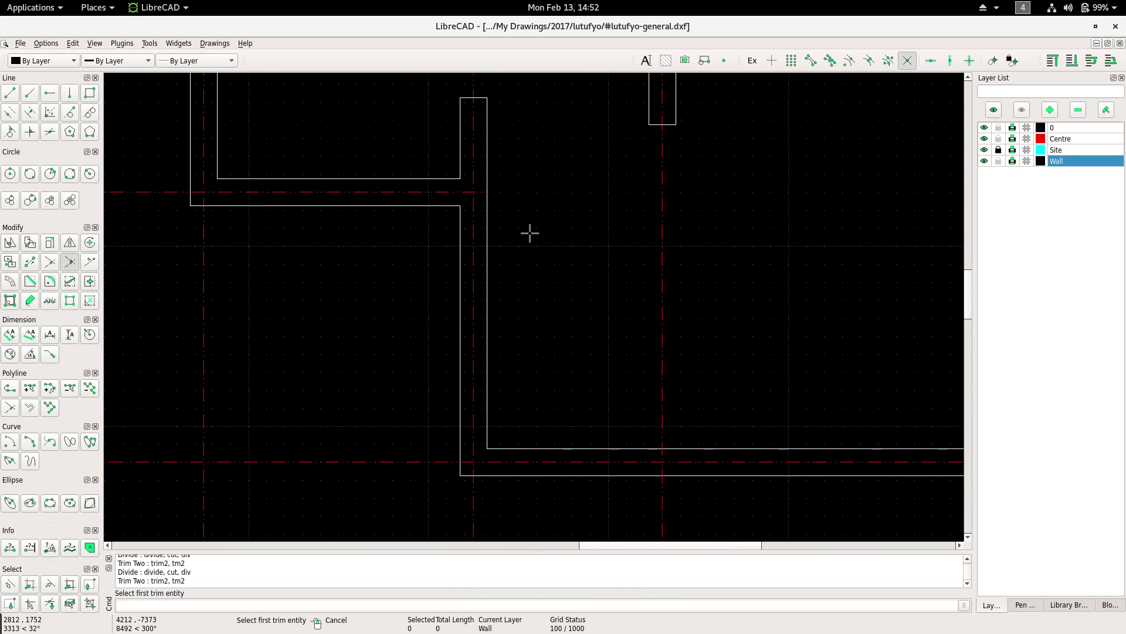
{"action": "right_click", "coordinate": [541, 249]}
{"action": "left_click", "coordinate": [554, 253]}
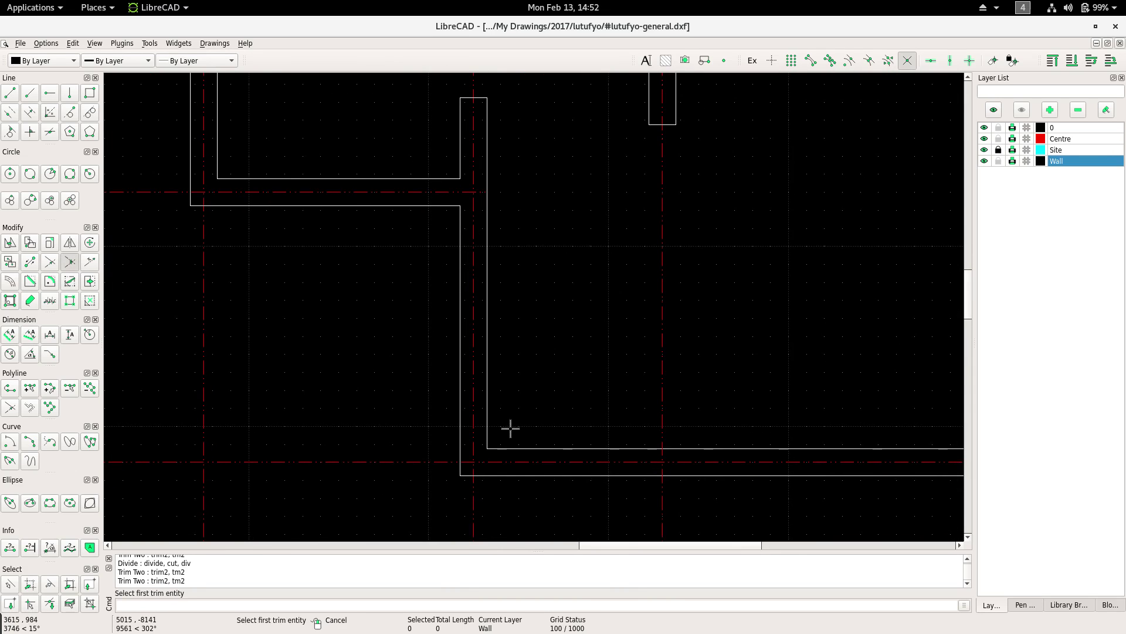
{"action": "left_click", "coordinate": [503, 449]}
{"action": "left_click", "coordinate": [460, 453]}
Pan and zoom across the plan to the next door opening.
{"action": "middle_click_drag", "start_coordinate": [473, 264], "coordinate": [468, 323]}
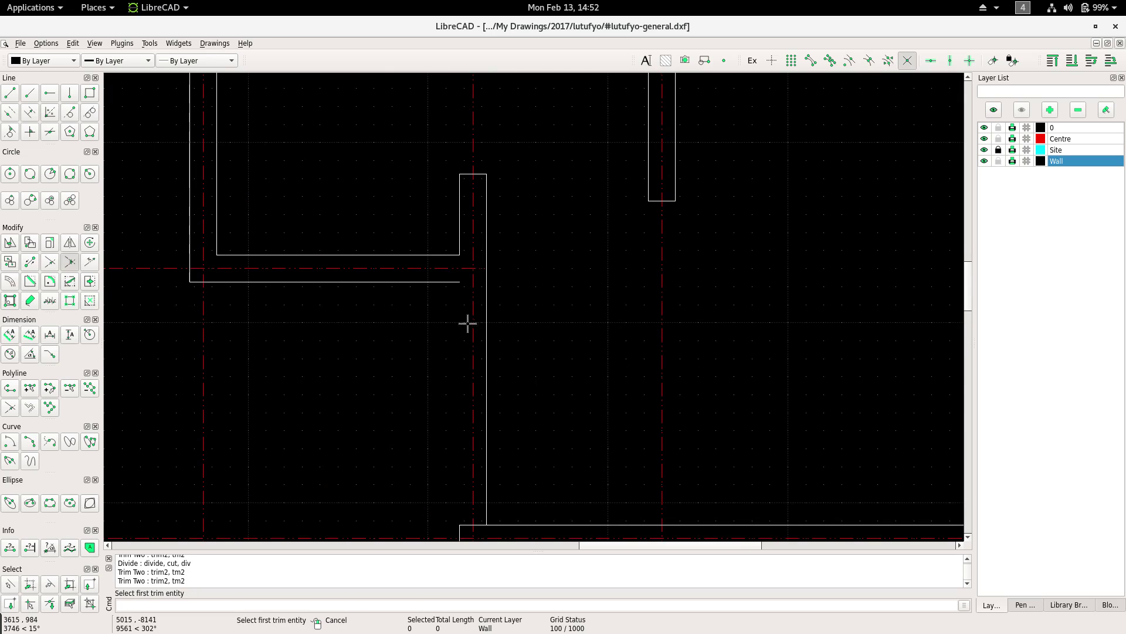
{"action": "scroll", "coordinate": [482, 259], "scroll_direction": "down", "scroll_amount": 4}
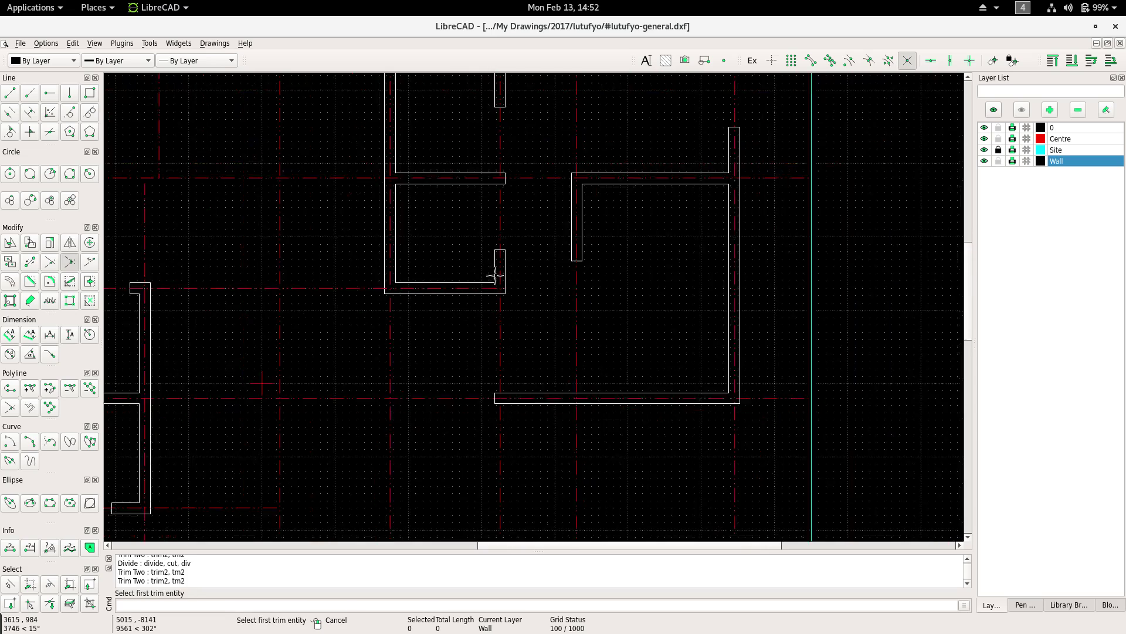
{"action": "middle_click_drag", "start_coordinate": [486, 258], "coordinate": [423, 333]}
{"action": "scroll", "coordinate": [447, 259], "scroll_direction": "down", "scroll_amount": 2}
{"action": "scroll", "coordinate": [415, 234], "scroll_direction": "down", "scroll_amount": 1}
{"action": "scroll", "coordinate": [423, 264], "scroll_direction": "down", "scroll_amount": 1}
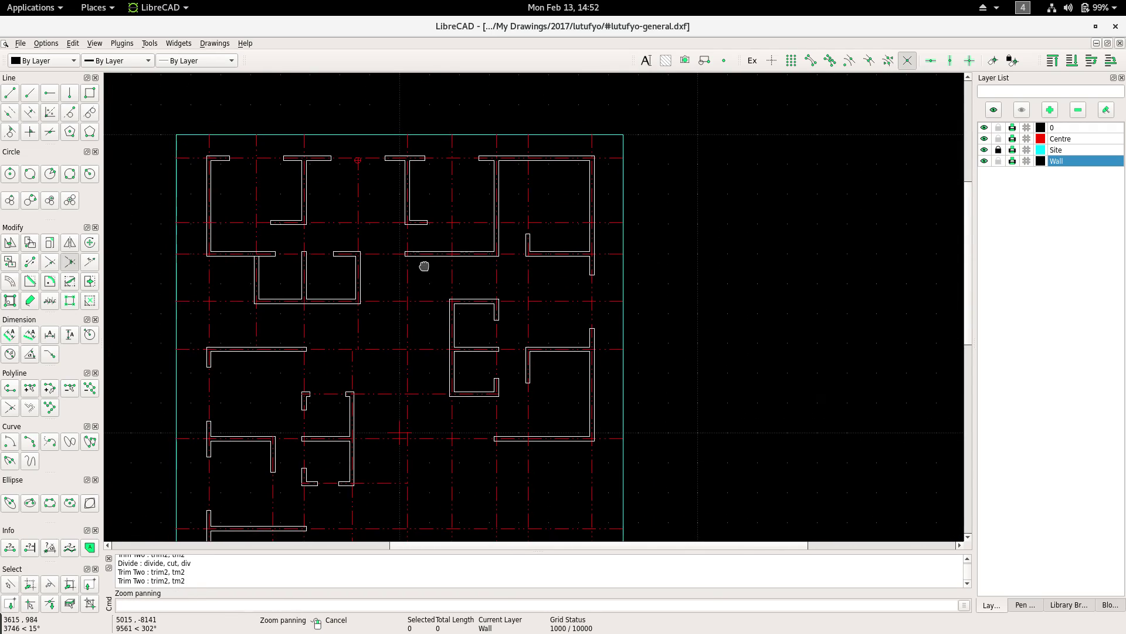
{"action": "middle_click_drag", "start_coordinate": [423, 263], "coordinate": [425, 334]}
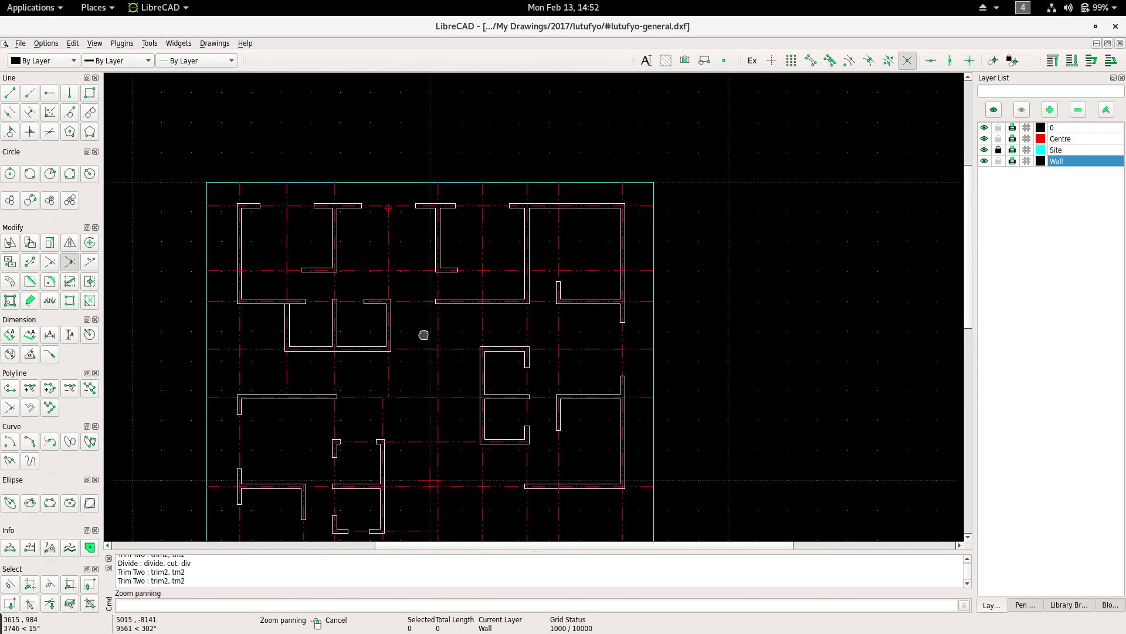
{"action": "scroll", "coordinate": [407, 299], "scroll_direction": "up", "scroll_amount": 2}
{"action": "scroll", "coordinate": [344, 299], "scroll_direction": "up", "scroll_amount": 2}
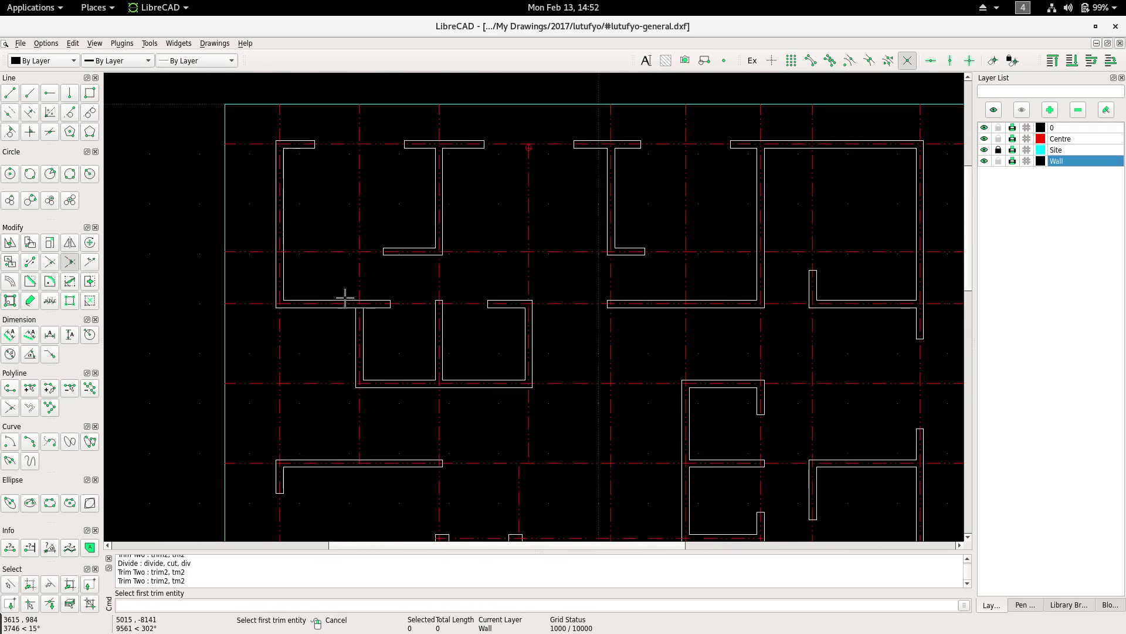
{"action": "scroll", "coordinate": [362, 279], "scroll_direction": "up", "scroll_amount": 1}
{"action": "scroll", "coordinate": [355, 280], "scroll_direction": "up", "scroll_amount": 1}
Cancel the current trim, then trim the next pair of wall lines into a corner.
{"action": "right_click", "coordinate": [355, 282]}
{"action": "right_click", "coordinate": [355, 285]}
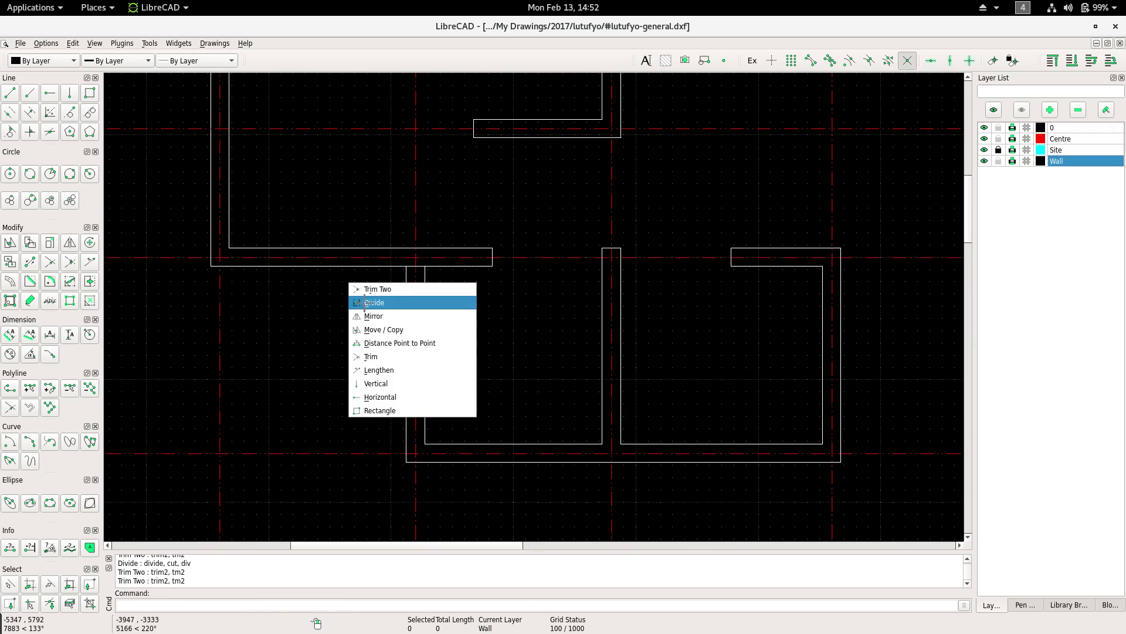
{"action": "left_click", "coordinate": [367, 300]}
{"action": "right_click", "coordinate": [406, 266]}
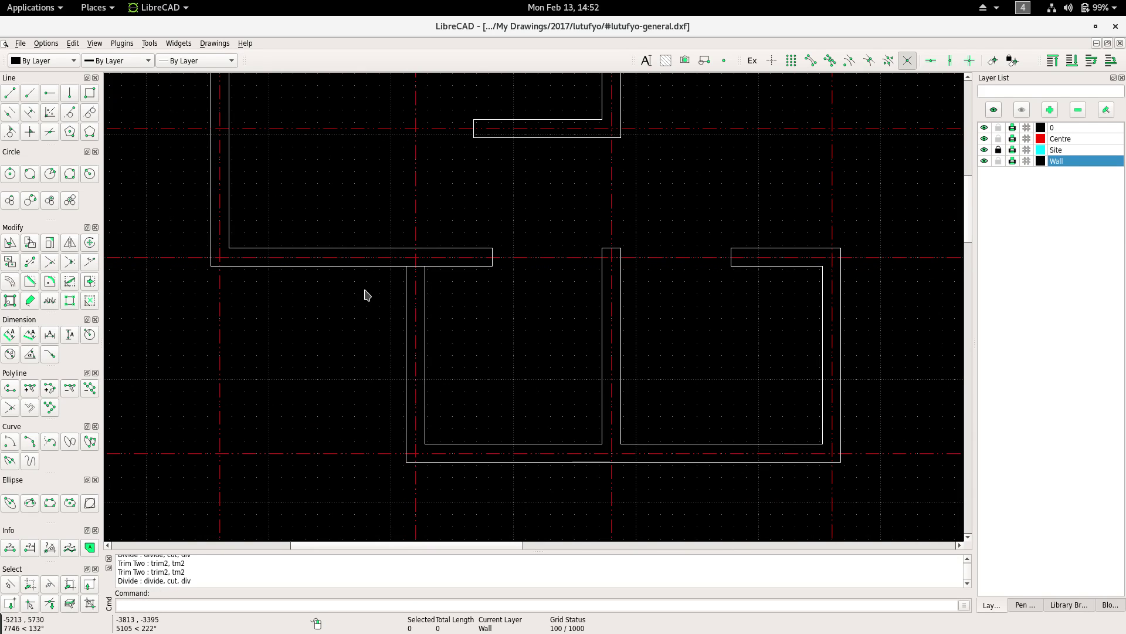
{"action": "right_click", "coordinate": [364, 291]}
{"action": "left_click", "coordinate": [392, 306]}
{"action": "left_click", "coordinate": [404, 284]}
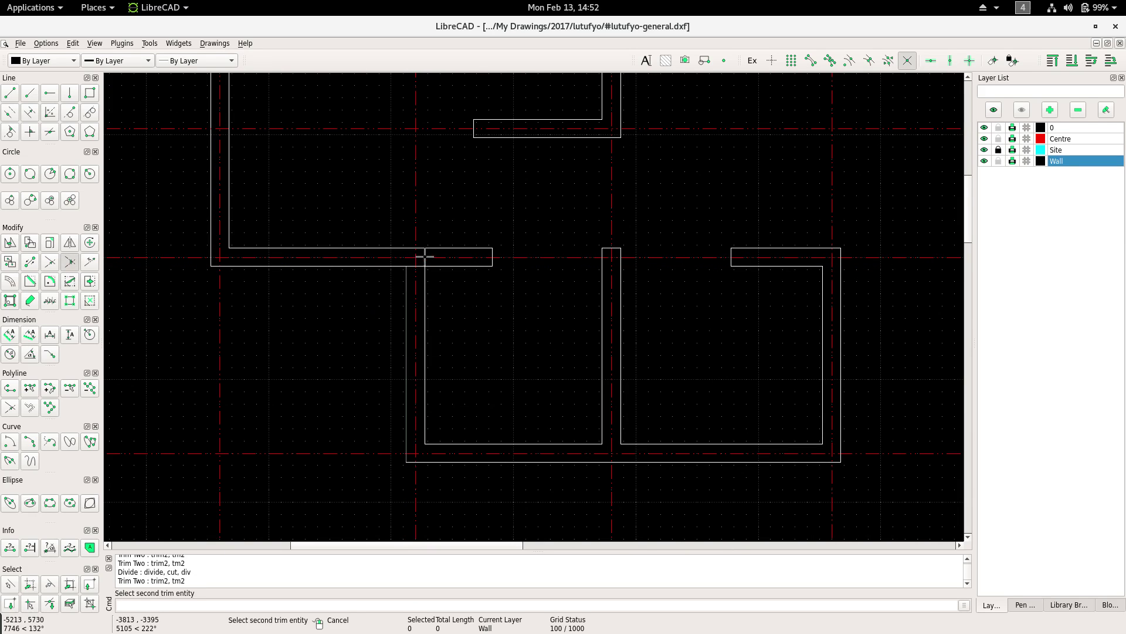
{"action": "left_click", "coordinate": [428, 249]}
Trim the top-left junction of the small second-row room into a clean corner.
{"action": "left_click", "coordinate": [230, 235]}
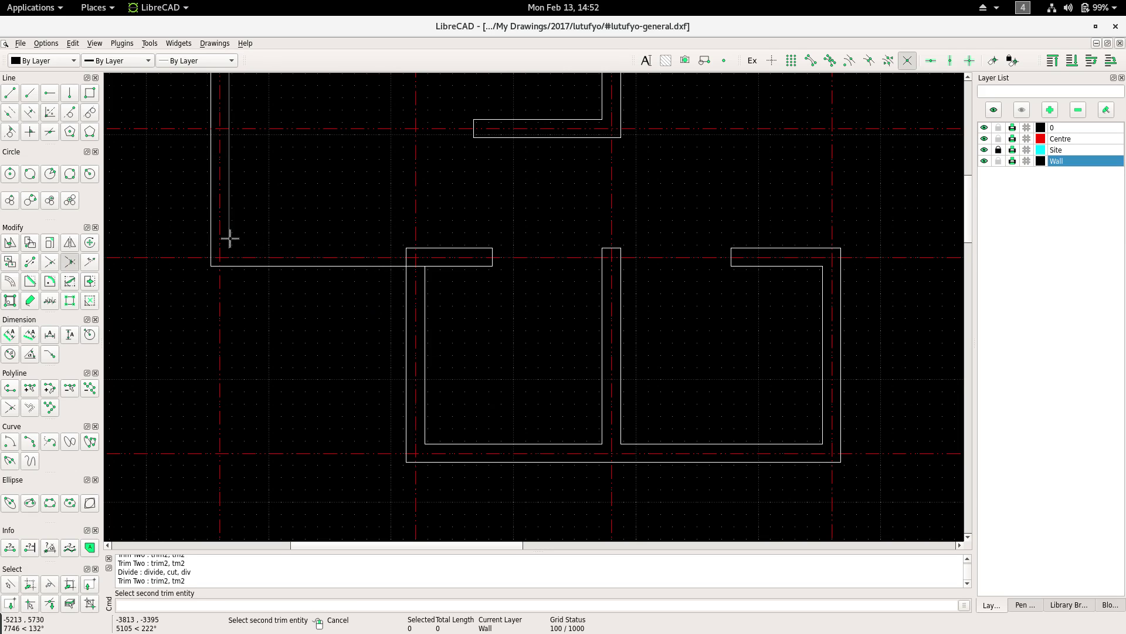
{"action": "scroll", "coordinate": [234, 267], "scroll_direction": "up", "scroll_amount": 2}
{"action": "left_click", "coordinate": [264, 264]}
{"action": "scroll", "coordinate": [248, 271], "scroll_direction": "down", "scroll_amount": 1}
{"action": "scroll", "coordinate": [435, 287], "scroll_direction": "down", "scroll_amount": 2}
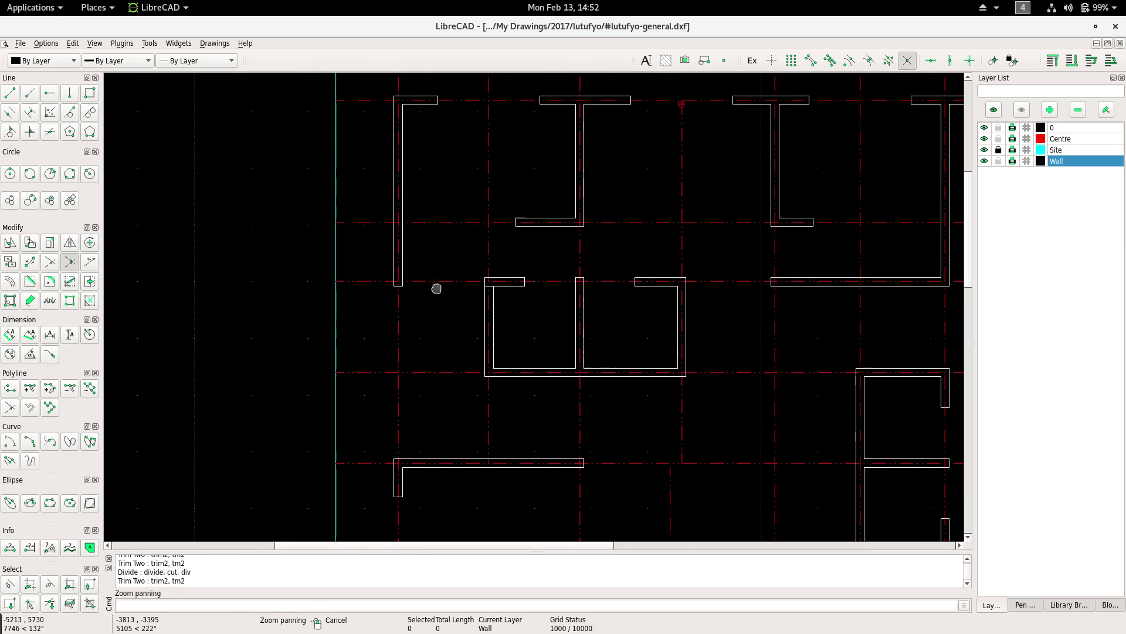
Zoom out to view the whole floor plan.
{"action": "middle_click_drag", "start_coordinate": [435, 287], "coordinate": [370, 302]}
{"action": "scroll", "coordinate": [369, 301], "scroll_direction": "up", "scroll_amount": 3}
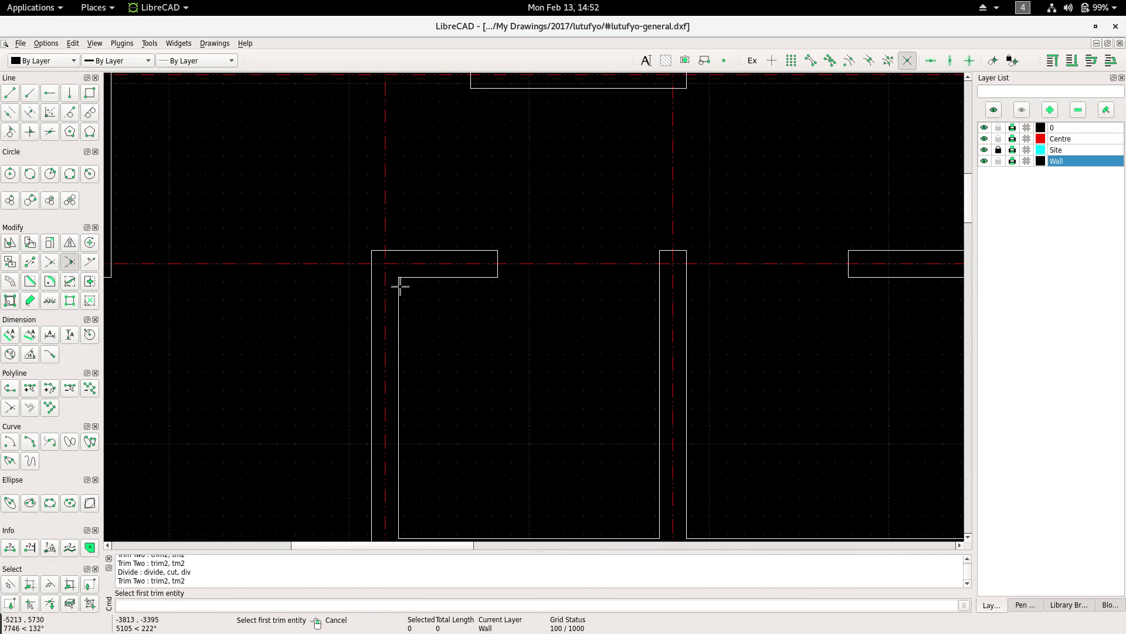
{"action": "scroll", "coordinate": [398, 284], "scroll_direction": "down", "scroll_amount": 3}
{"action": "scroll", "coordinate": [350, 264], "scroll_direction": "down", "scroll_amount": 3}
{"action": "mouse_move", "coordinate": [395, 206]}
{"action": "middle_mouse_down"}
{"action": "mouse_move", "coordinate": [418, 230]}
{"action": "mouse_move", "coordinate": [358, 267]}
{"action": "mouse_move", "coordinate": [329, 254]}
{"action": "mouse_move", "coordinate": [322, 217]}
{"action": "middle_mouse_up"}
{"action": "scroll", "coordinate": [418, 230], "scroll_direction": "down", "scroll_amount": 1}
{"action": "scroll", "coordinate": [564, 314], "scroll_direction": "up", "scroll_amount": 1}
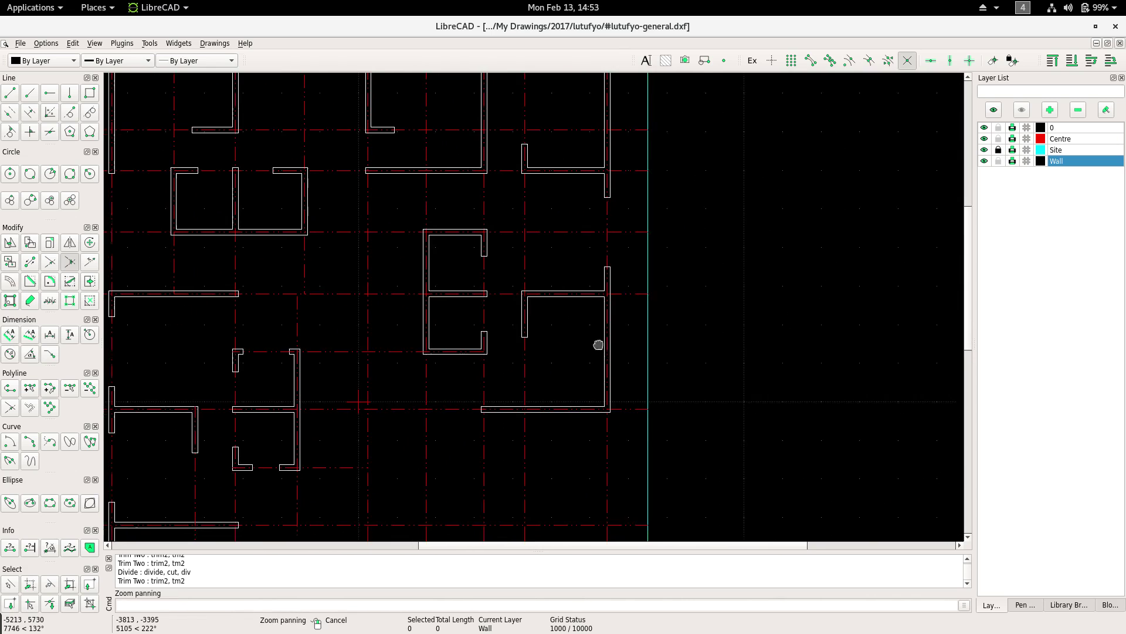
{"action": "mouse_move", "coordinate": [599, 344]}
{"action": "middle_mouse_down"}
{"action": "mouse_move", "coordinate": [548, 311]}
{"action": "mouse_move", "coordinate": [540, 361]}
{"action": "middle_mouse_up"}
{"action": "scroll", "coordinate": [548, 311], "scroll_direction": "down", "scroll_amount": 2}
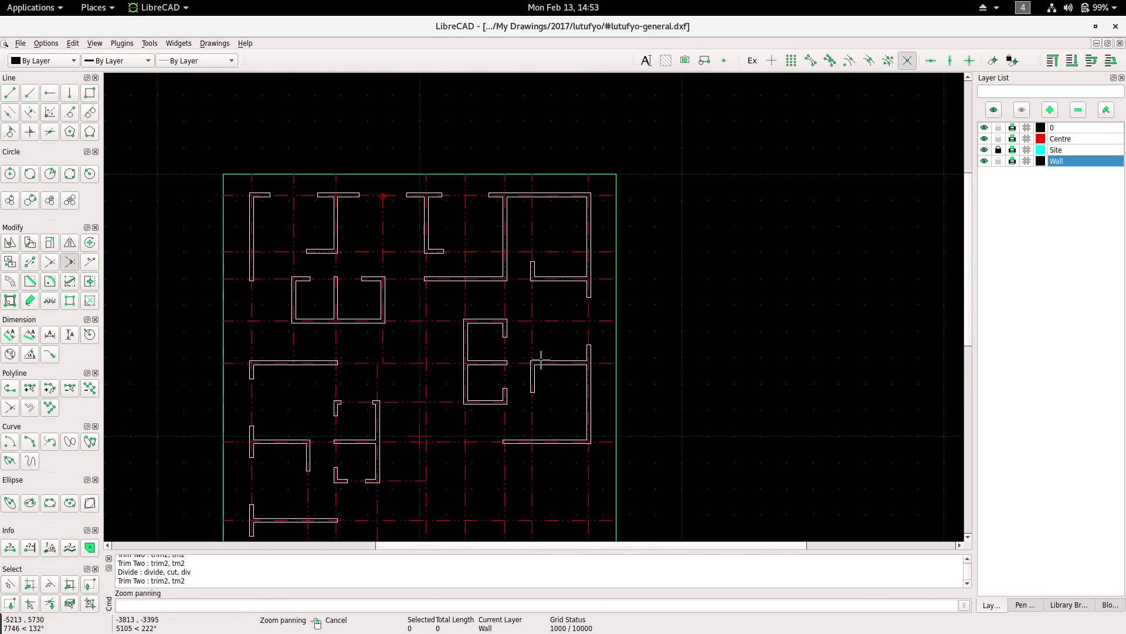
{"action": "right_click", "coordinate": [477, 235]}
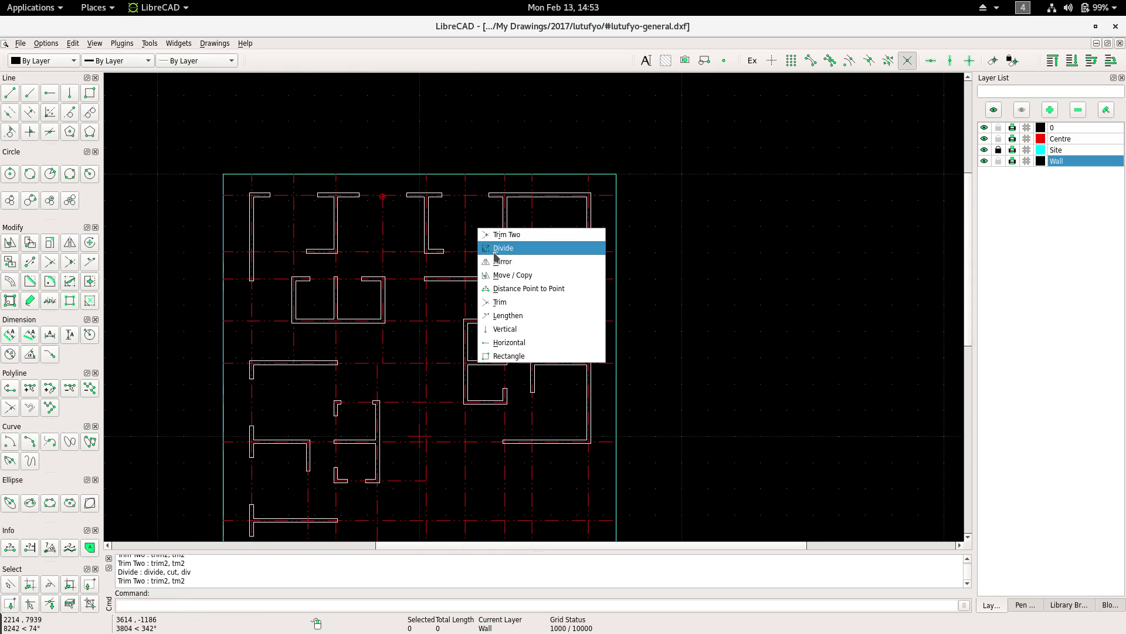
{"action": "left_click", "coordinate": [498, 300]}
{"action": "left_click", "coordinate": [465, 265]}
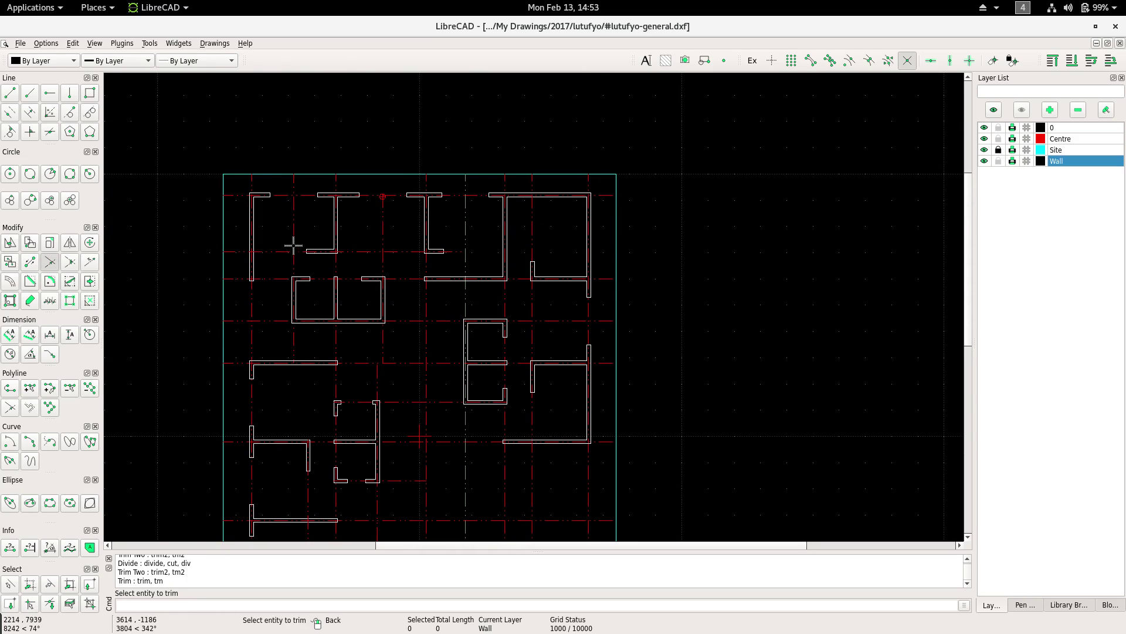
{"action": "scroll", "coordinate": [293, 245], "scroll_direction": "up", "scroll_amount": 2}
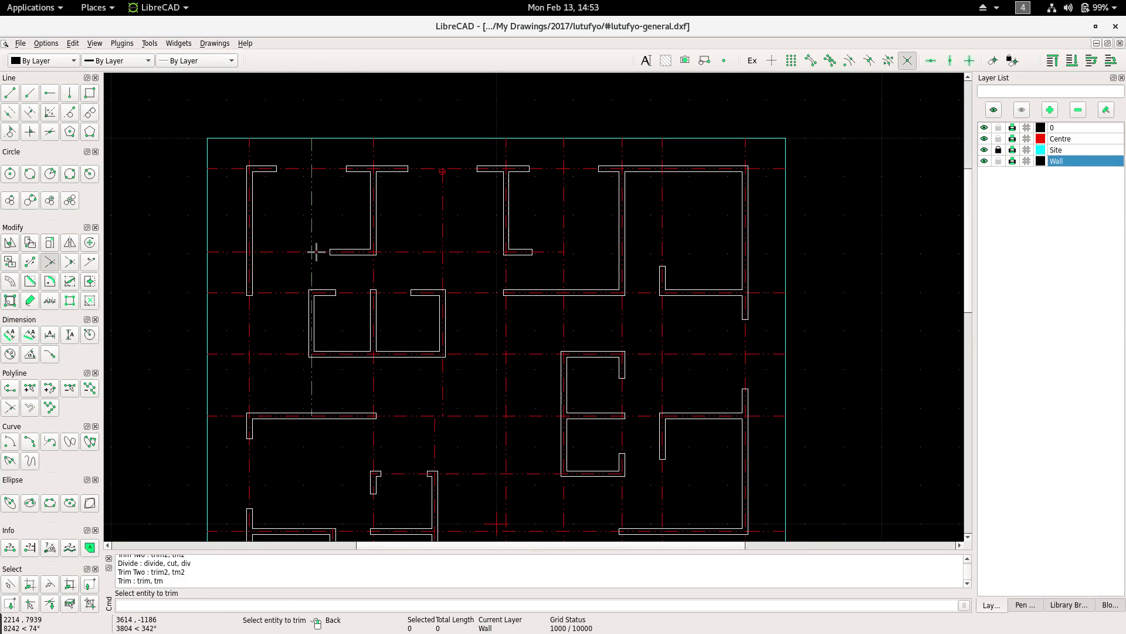
{"action": "right_click", "coordinate": [341, 253]}
{"action": "scroll", "coordinate": [341, 253], "scroll_direction": "down", "scroll_amount": 1}
{"action": "scroll", "coordinate": [382, 279], "scroll_direction": "up", "scroll_amount": 1}
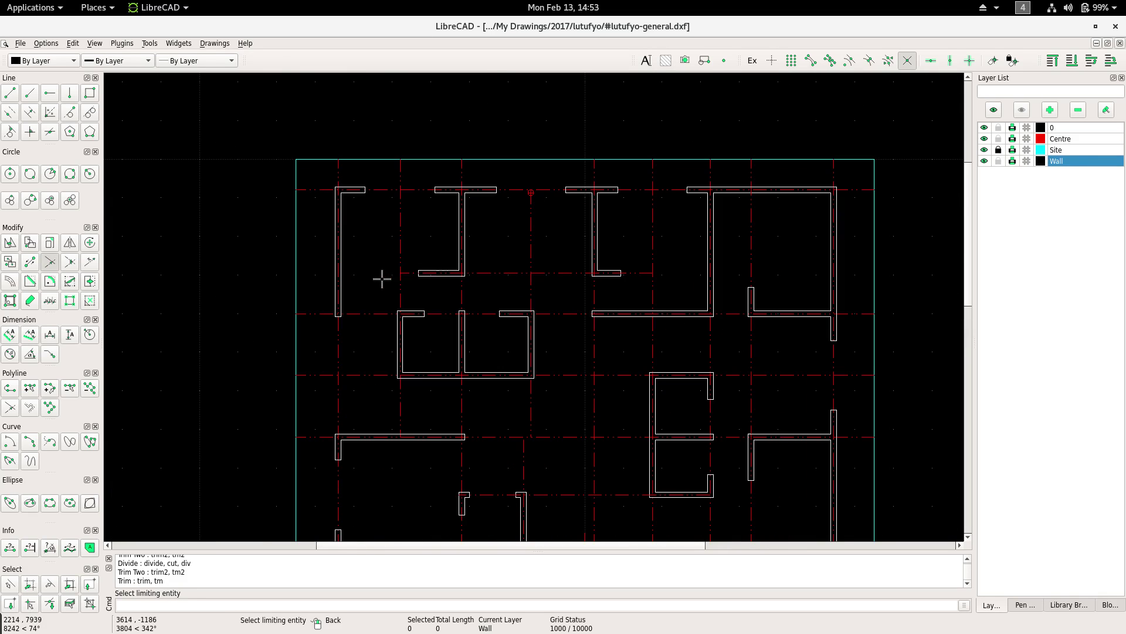
{"action": "left_click", "coordinate": [405, 275]}
{"action": "scroll", "coordinate": [381, 247], "scroll_direction": "down", "scroll_amount": 2, "text": "ctrl"}
{"action": "scroll", "coordinate": [543, 209], "scroll_direction": "right", "scroll_amount": 2, "text": "shift"}
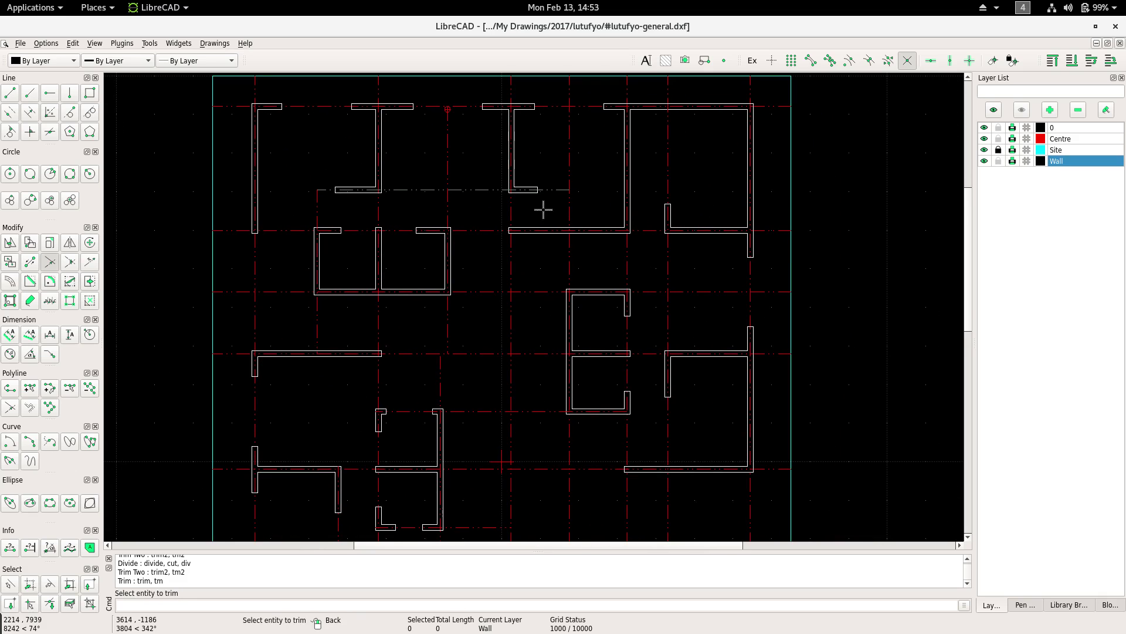
{"action": "right_click", "coordinate": [479, 203]}
{"action": "left_click", "coordinate": [500, 230]}
{"action": "scroll", "coordinate": [565, 256], "scroll_direction": "down", "scroll_amount": 2}
{"action": "scroll", "coordinate": [565, 284], "scroll_direction": "up", "scroll_amount": 2}
{"action": "scroll", "coordinate": [571, 238], "scroll_direction": "up", "scroll_amount": 1}
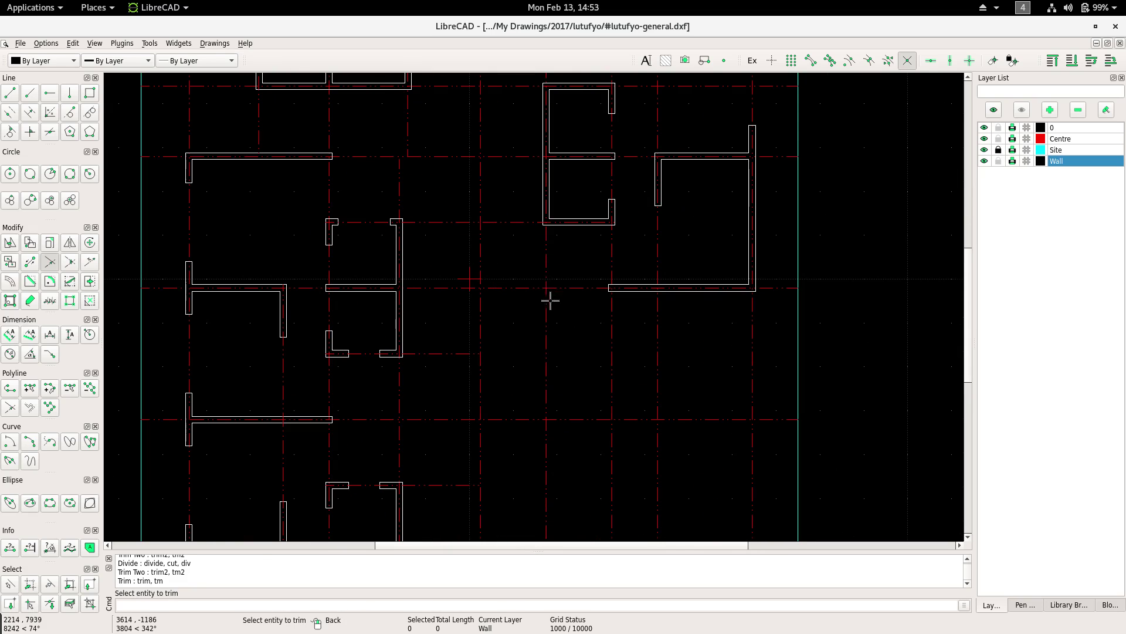
{"action": "right_click", "coordinate": [526, 265]}
{"action": "left_click", "coordinate": [529, 288]}
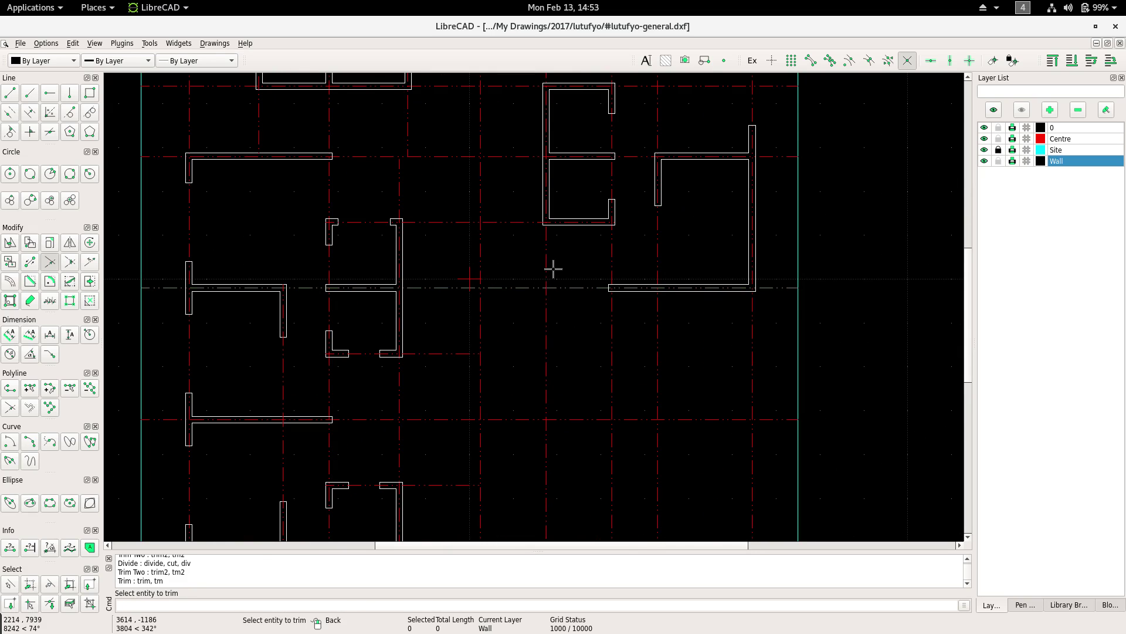
{"action": "right_click", "coordinate": [518, 261]}
{"action": "scroll", "coordinate": [515, 266], "scroll_direction": "down", "scroll_amount": 3}
{"action": "right_click", "coordinate": [522, 265]}
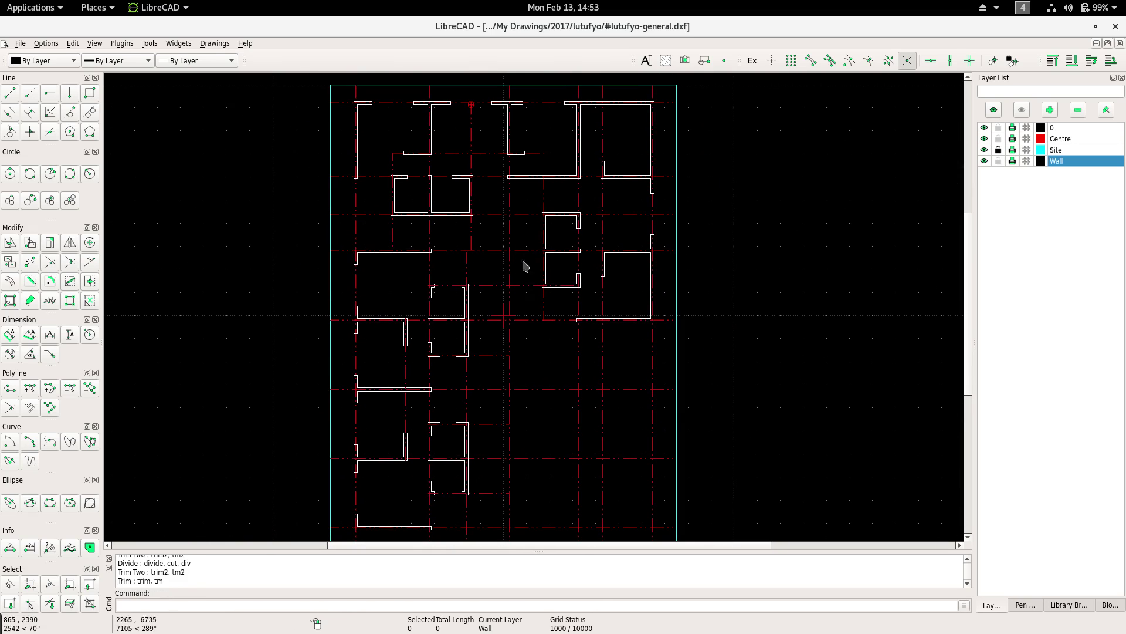
{"action": "middle_click_drag", "start_coordinate": [525, 266], "coordinate": [519, 304]}
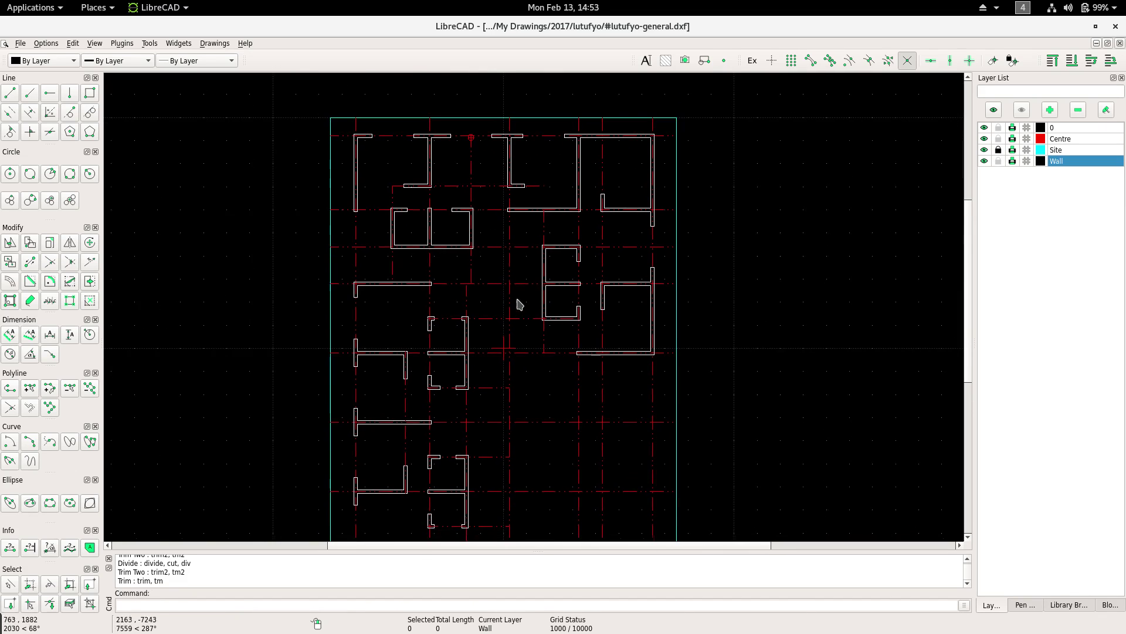
{"action": "scroll", "coordinate": [512, 294], "scroll_direction": "up", "scroll_amount": 1}
{"action": "scroll", "coordinate": [525, 246], "scroll_direction": "up", "scroll_amount": 2}
{"action": "right_click", "coordinate": [538, 201]}
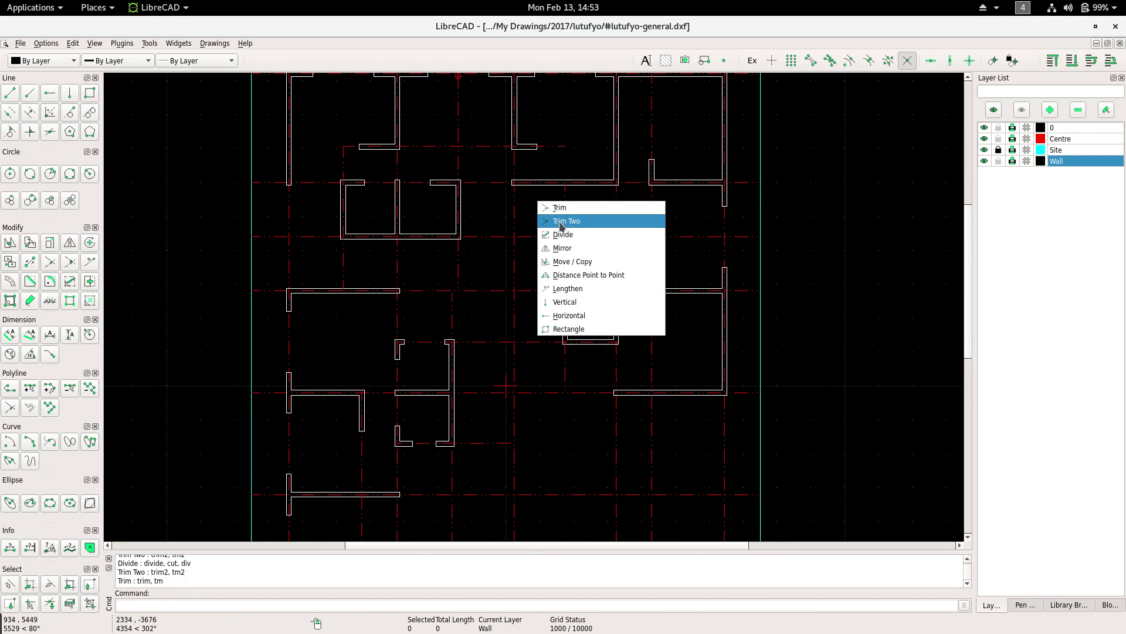
{"action": "left_click", "coordinate": [562, 209]}
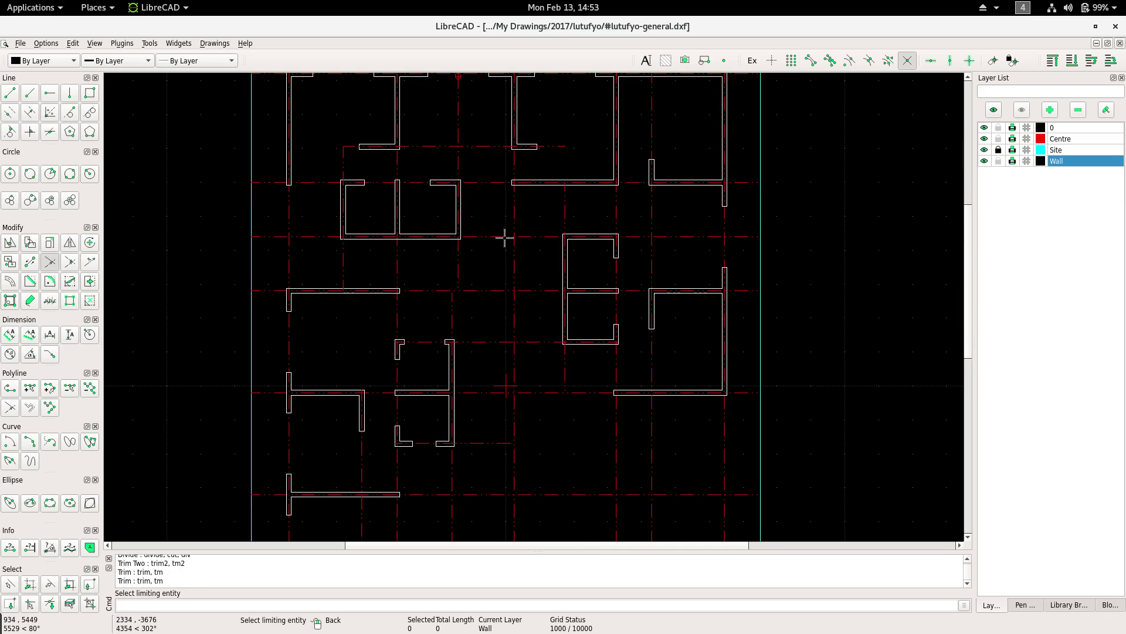
{"action": "left_click", "coordinate": [505, 237]}
{"action": "right_click", "coordinate": [529, 210]}
{"action": "scroll", "coordinate": [516, 287], "scroll_direction": "down", "scroll_amount": 5}
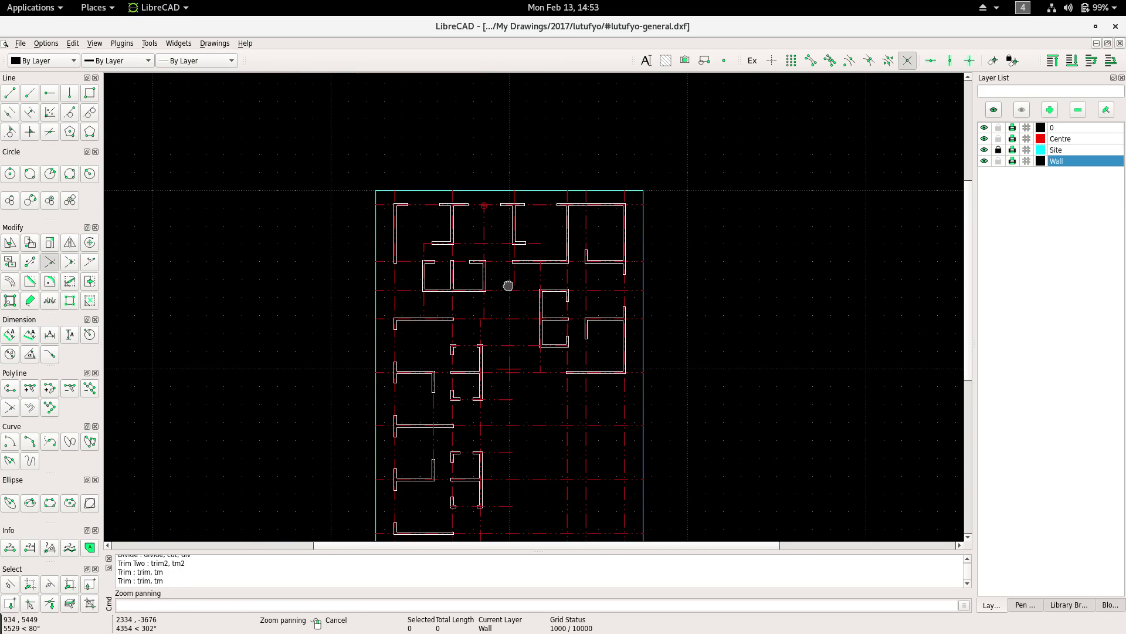
{"action": "right_click", "coordinate": [516, 286]}
{"action": "scroll", "coordinate": [490, 254], "scroll_direction": "up", "scroll_amount": 4}
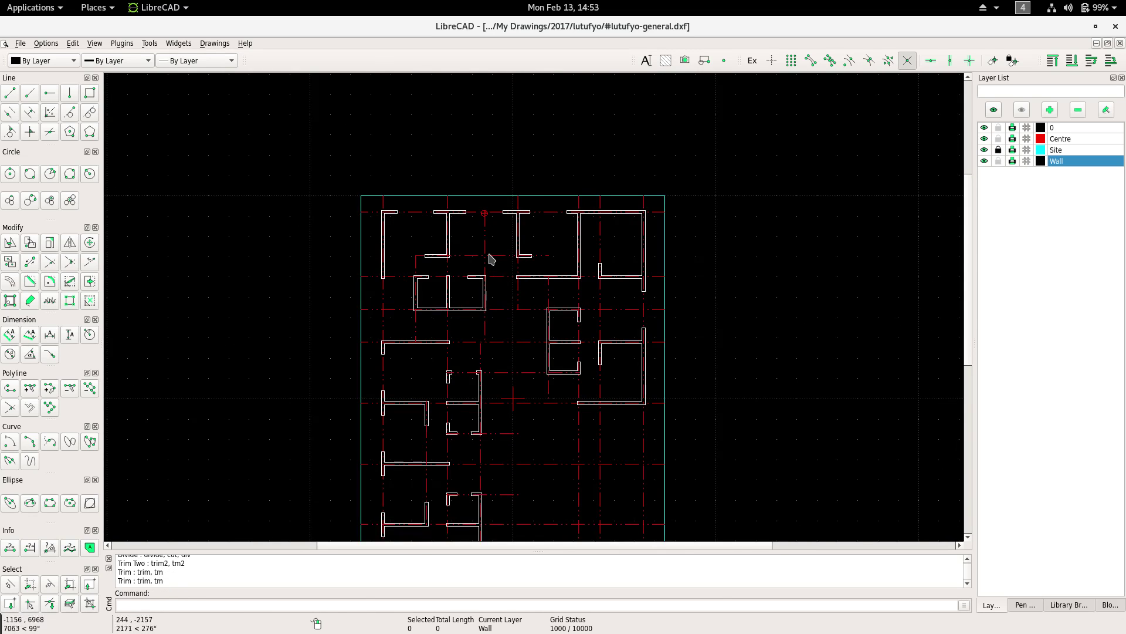
{"action": "scroll", "coordinate": [484, 252], "scroll_direction": "up", "scroll_amount": 3}
{"action": "scroll", "coordinate": [497, 235], "scroll_direction": "up", "scroll_amount": 1}
{"action": "scroll", "coordinate": [498, 235], "scroll_direction": "up", "scroll_amount": 1}
{"action": "right_click", "coordinate": [496, 218]}
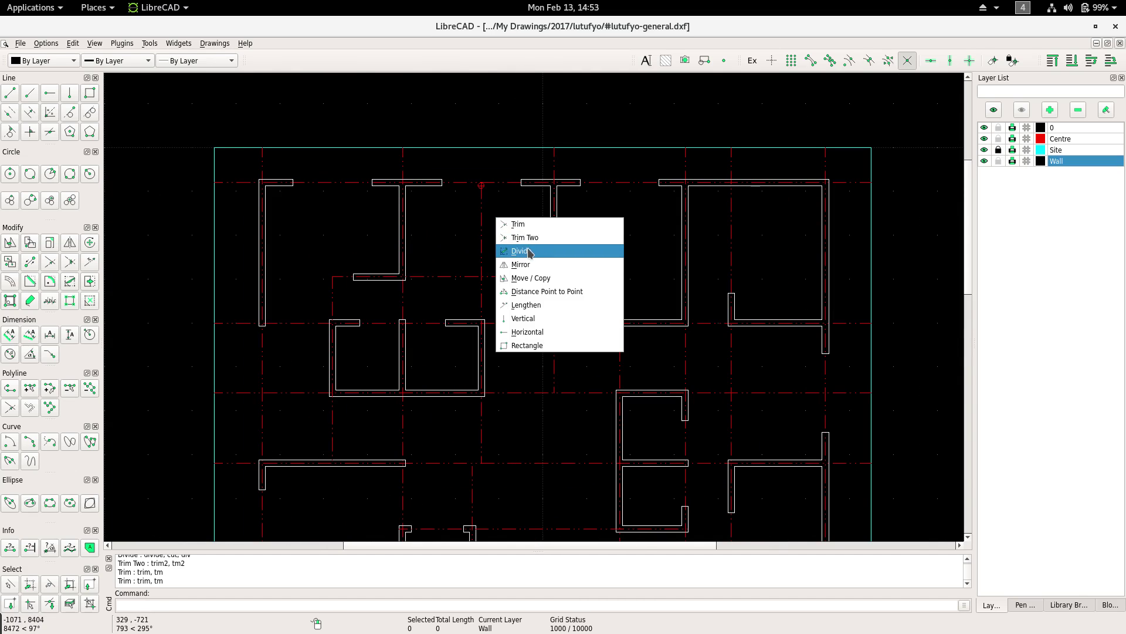
{"action": "left_click", "coordinate": [528, 224]}
{"action": "left_click", "coordinate": [499, 276]}
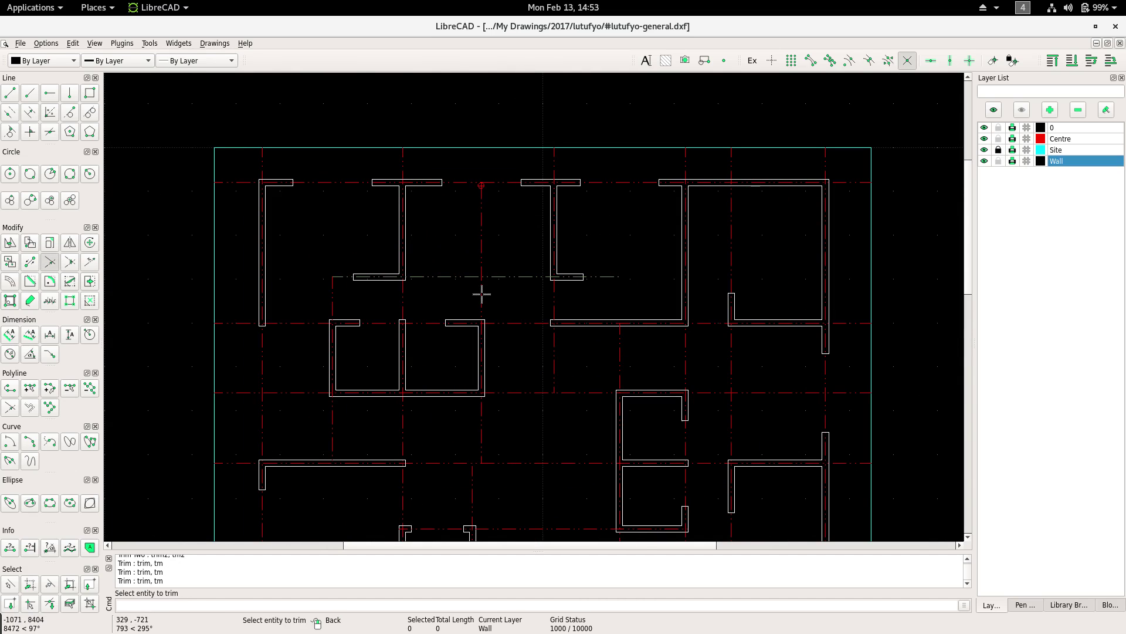
{"action": "right_click", "coordinate": [499, 243]}
{"action": "scroll", "coordinate": [498, 291], "scroll_direction": "down", "scroll_amount": 3}
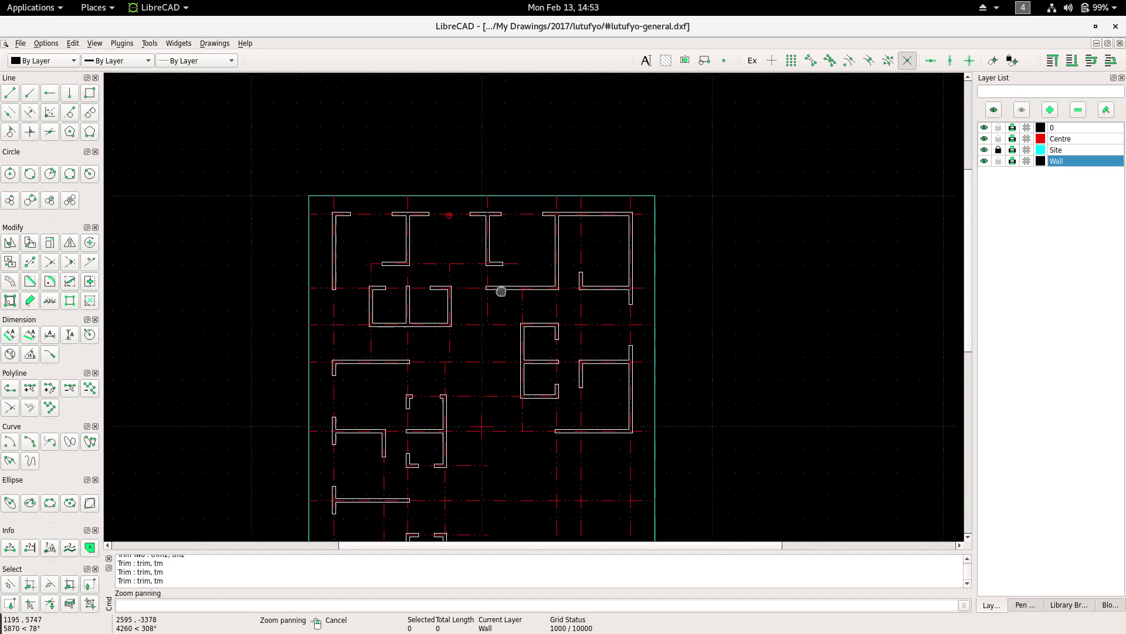
{"action": "scroll", "coordinate": [583, 267], "scroll_direction": "up", "scroll_amount": 2}
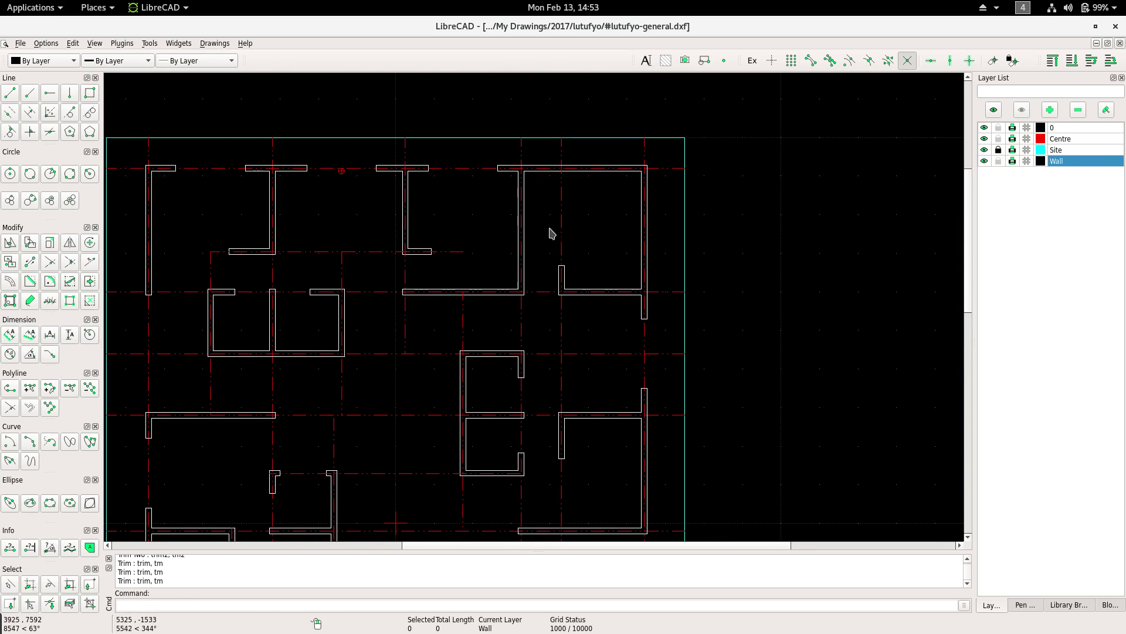
{"action": "right_click", "coordinate": [480, 223]}
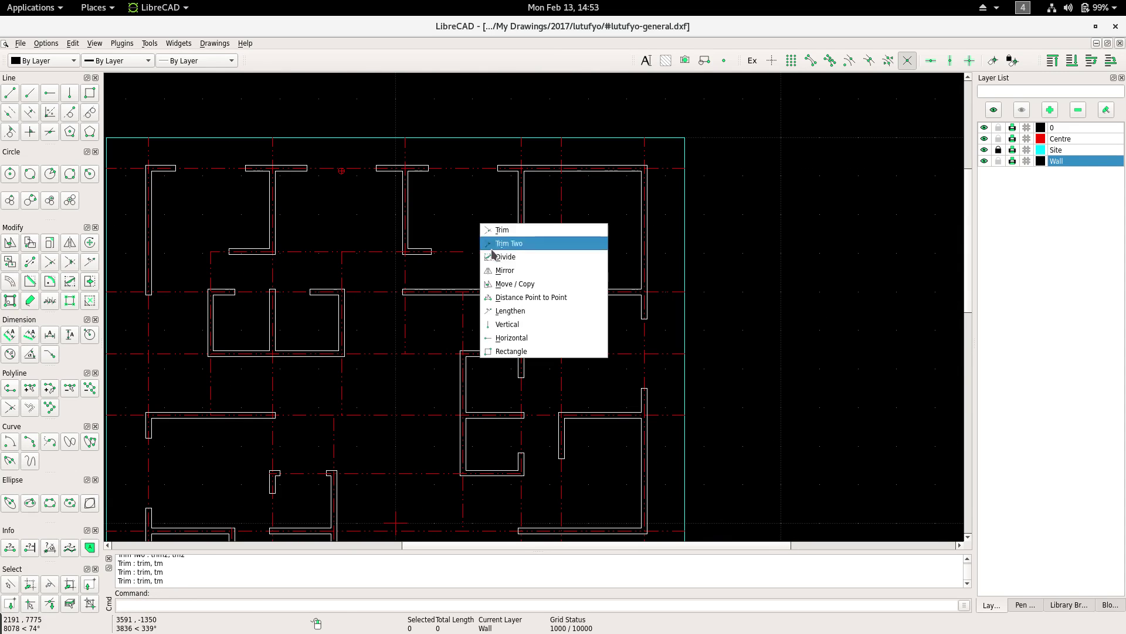
{"action": "left_click", "coordinate": [504, 230]}
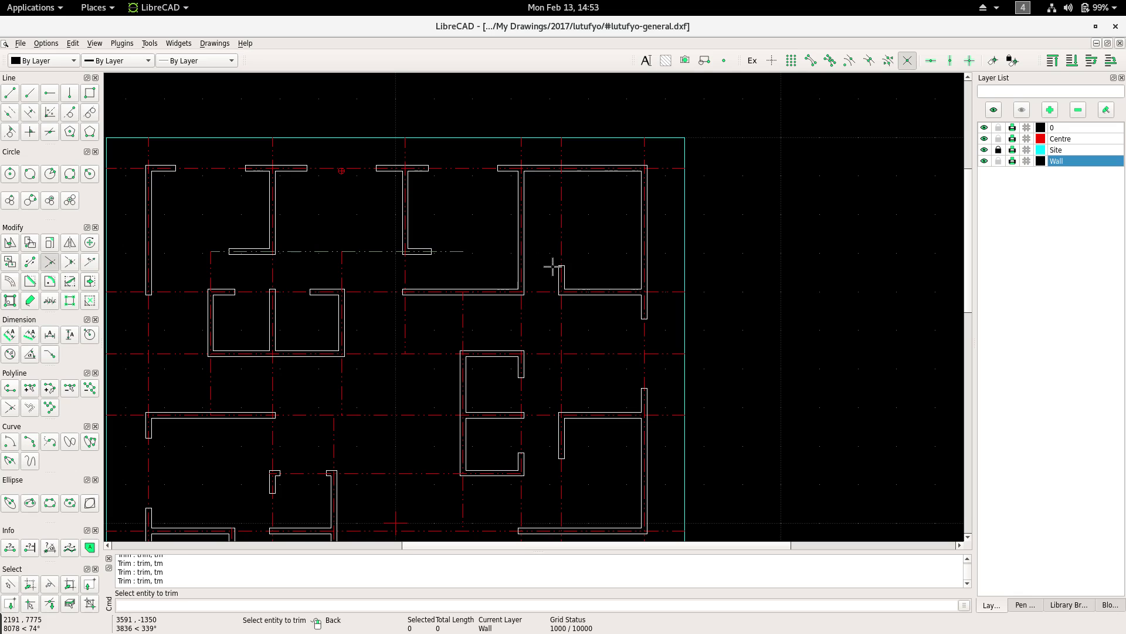
{"action": "scroll", "coordinate": [528, 258], "scroll_direction": "down", "scroll_amount": 1}
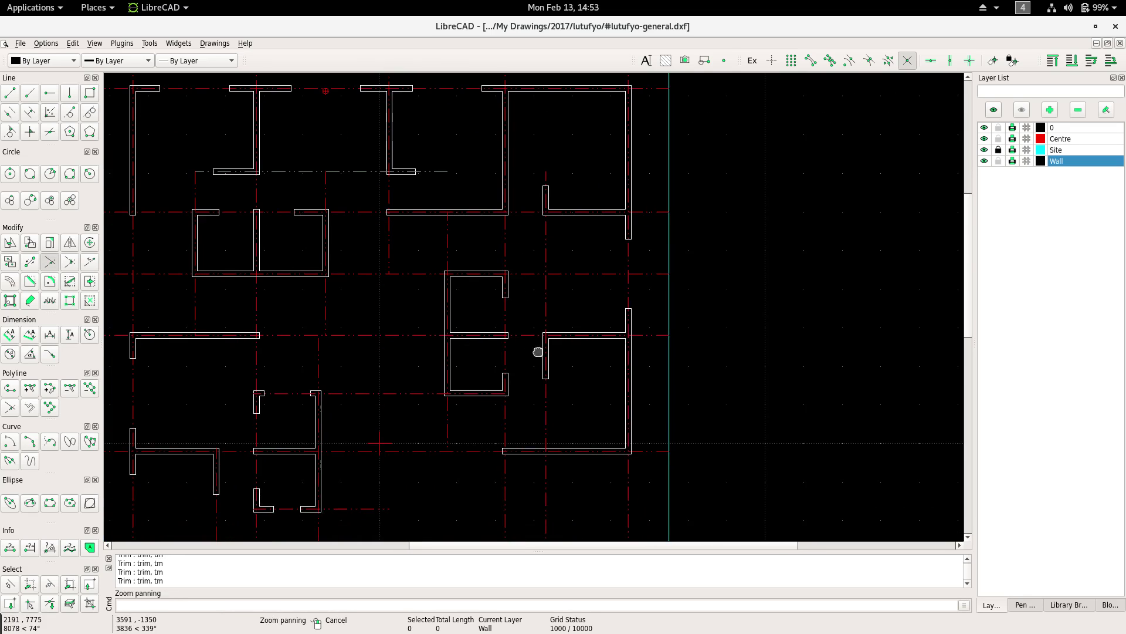
{"action": "scroll", "coordinate": [539, 347], "scroll_direction": "down", "scroll_amount": 1}
{"action": "right_click", "coordinate": [443, 339]}
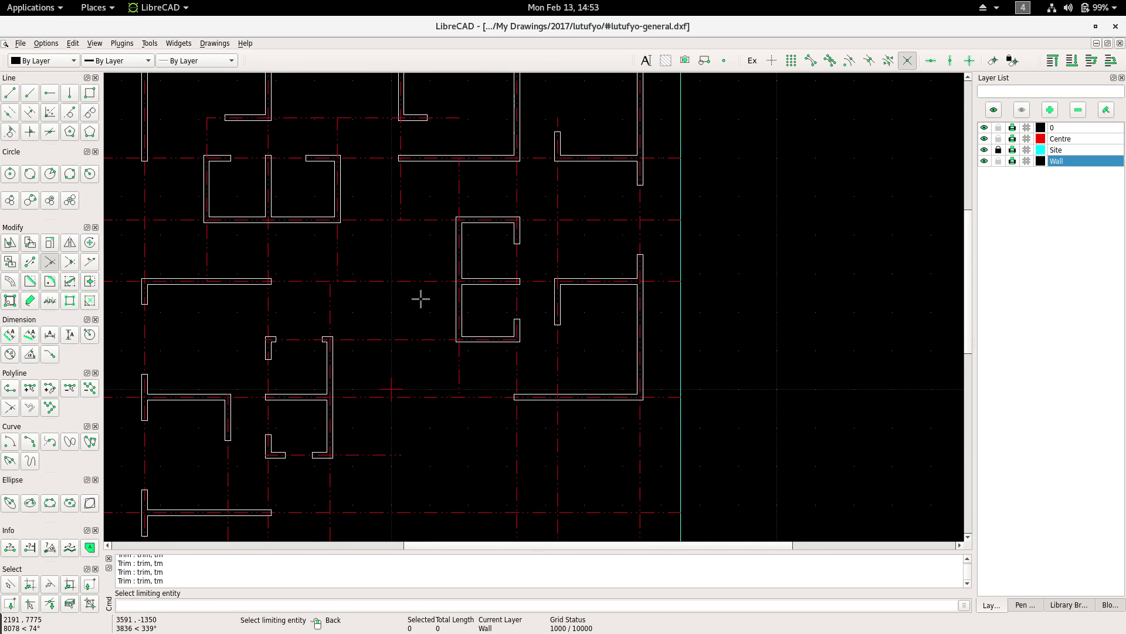
{"action": "left_click", "coordinate": [429, 338]}
{"action": "left_click", "coordinate": [559, 341]}
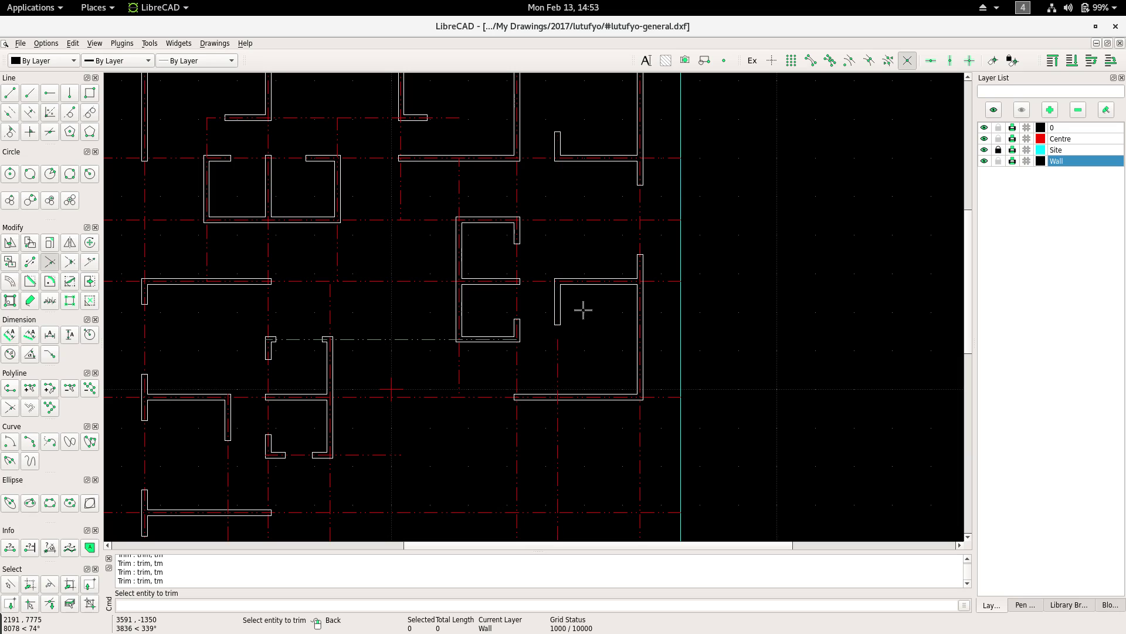
{"action": "right_click", "coordinate": [547, 331]}
{"action": "right_click", "coordinate": [403, 294]}
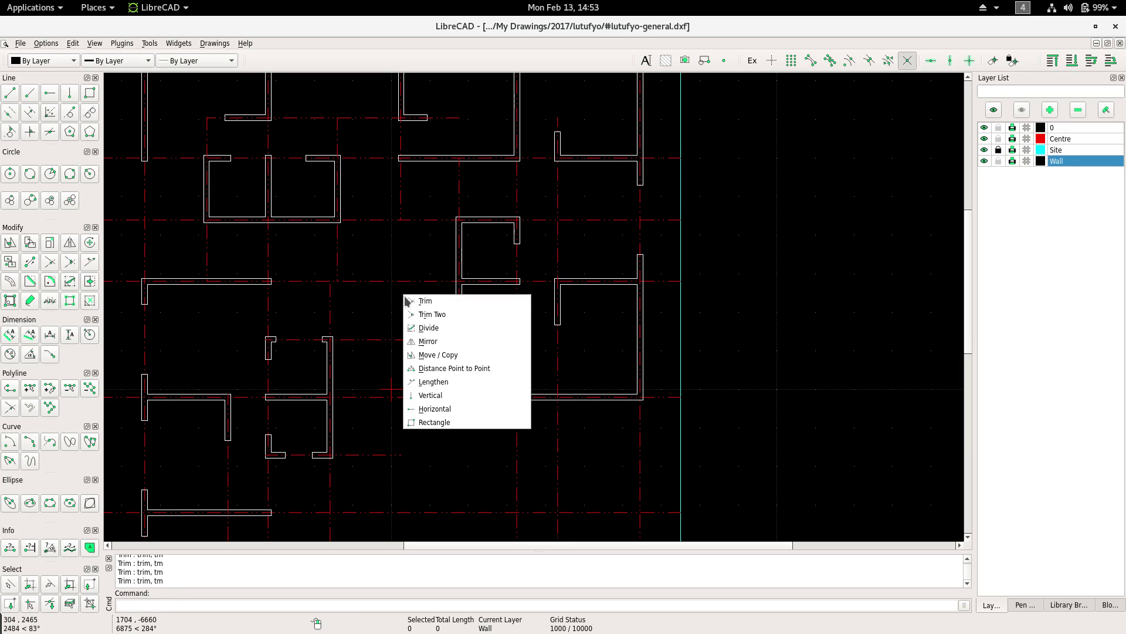
{"action": "left_click", "coordinate": [426, 306]}
{"action": "left_click", "coordinate": [423, 339]}
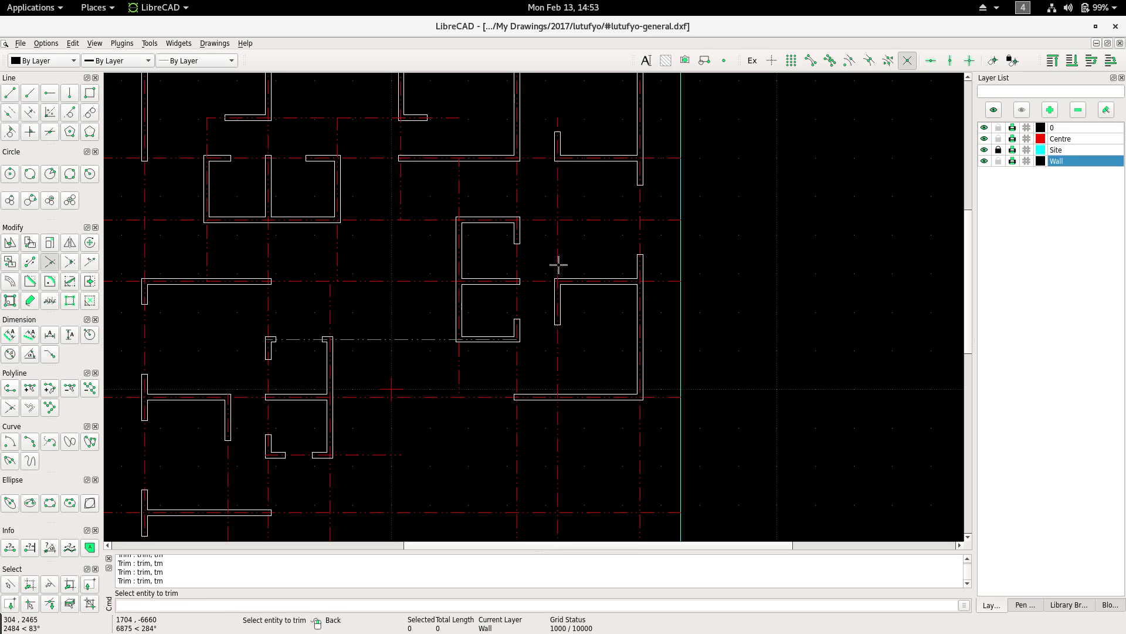
{"action": "right_click", "coordinate": [537, 245]}
{"action": "scroll", "coordinate": [537, 305], "scroll_direction": "down", "scroll_amount": 3}
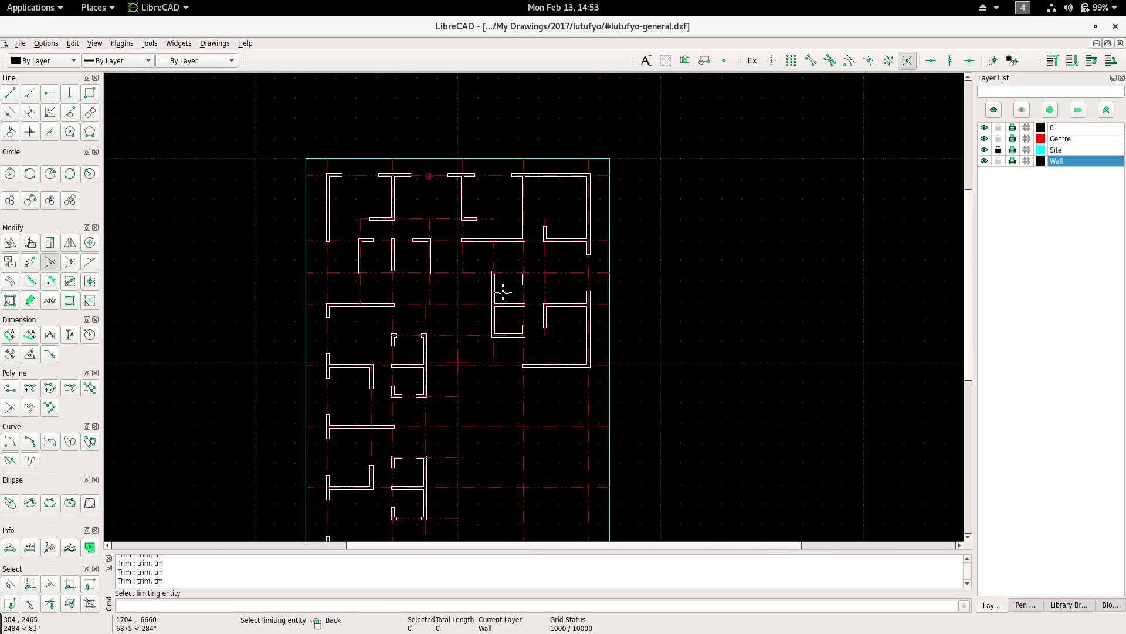
{"action": "scroll", "coordinate": [503, 292], "scroll_direction": "up", "scroll_amount": 2}
{"action": "left_click", "coordinate": [572, 274]}
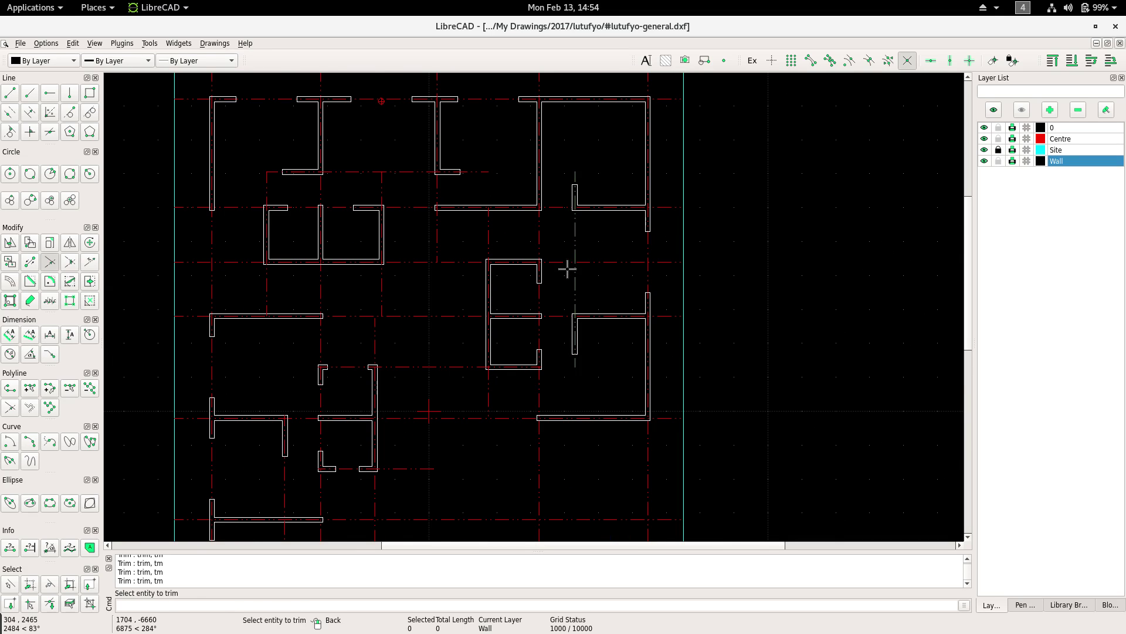
{"action": "scroll", "coordinate": [454, 315], "scroll_direction": "up", "scroll_amount": 2}
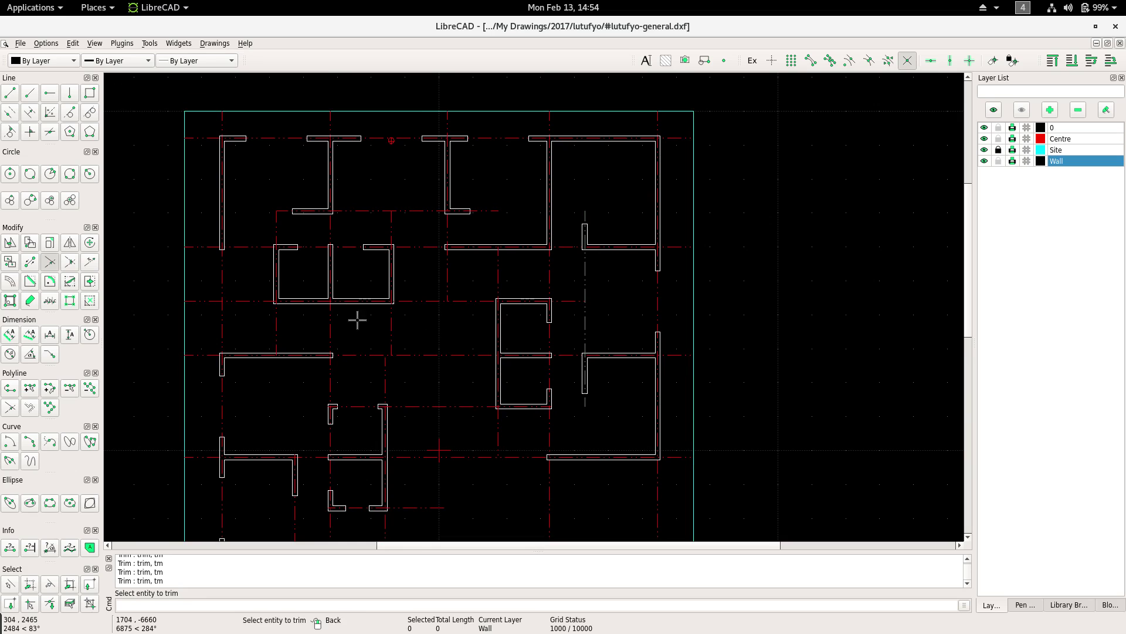
{"action": "scroll", "coordinate": [258, 315], "scroll_direction": "up", "scroll_amount": 1}
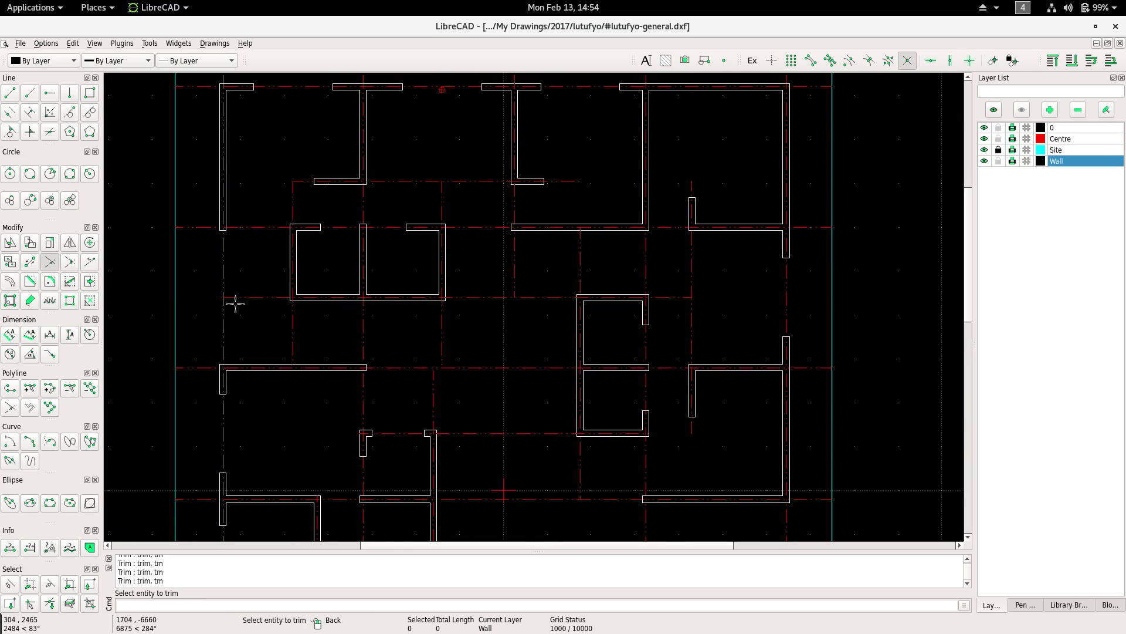
{"action": "scroll", "coordinate": [253, 311], "scroll_direction": "down", "scroll_amount": 2}
{"action": "right_click", "coordinate": [254, 274]}
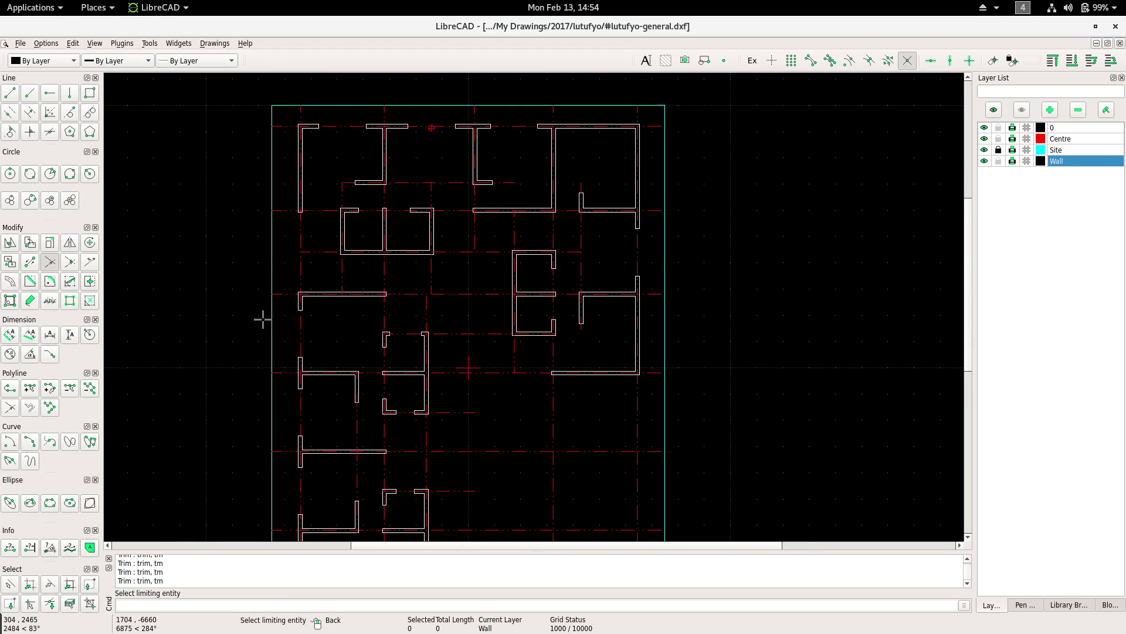
{"action": "middle_click_drag", "start_coordinate": [263, 319], "coordinate": [239, 292]}
{"action": "scroll", "coordinate": [254, 312], "scroll_direction": "down", "scroll_amount": 1}
{"action": "mouse_move", "coordinate": [279, 325]}
{"action": "middle_mouse_down"}
{"action": "mouse_move", "coordinate": [266, 338]}
{"action": "mouse_move", "coordinate": [292, 277]}
{"action": "mouse_move", "coordinate": [317, 299]}
{"action": "middle_mouse_up"}
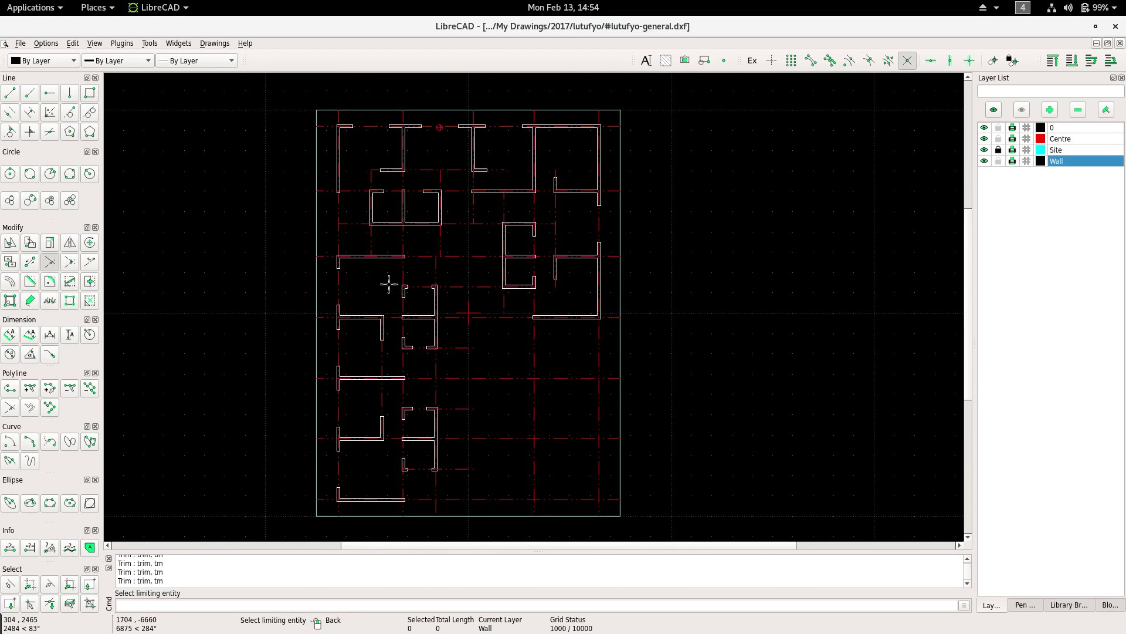
{"action": "scroll", "coordinate": [389, 285], "scroll_direction": "up", "scroll_amount": 1}
{"action": "right_click", "coordinate": [464, 330]}
{"action": "scroll", "coordinate": [584, 323], "scroll_direction": "up", "scroll_amount": 1}
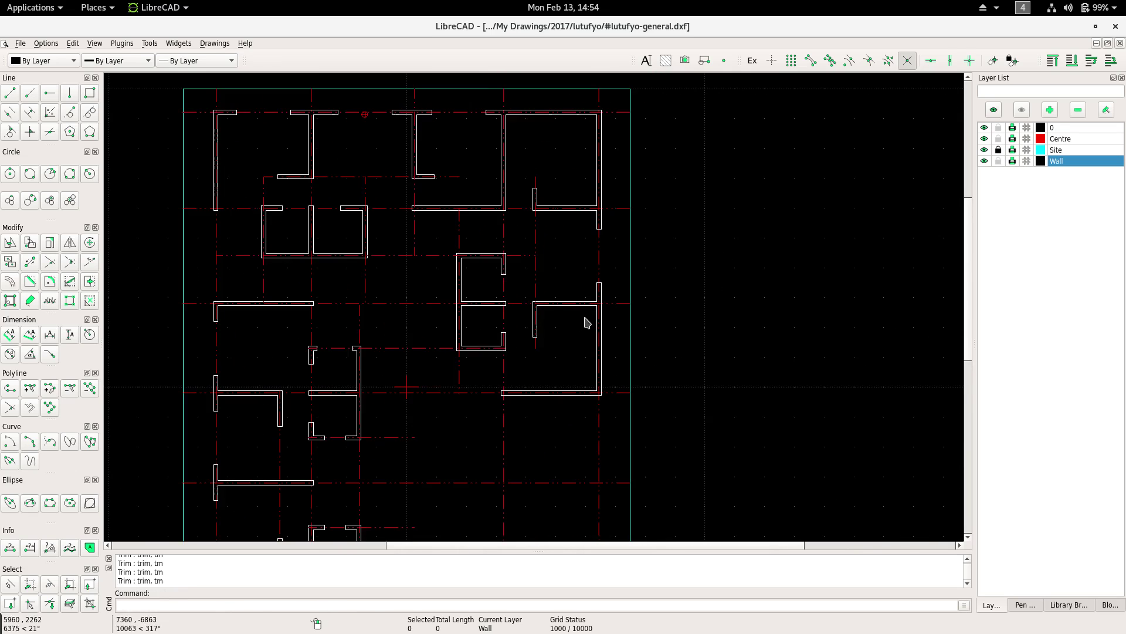
{"action": "middle_click_drag", "start_coordinate": [586, 321], "coordinate": [563, 396]}
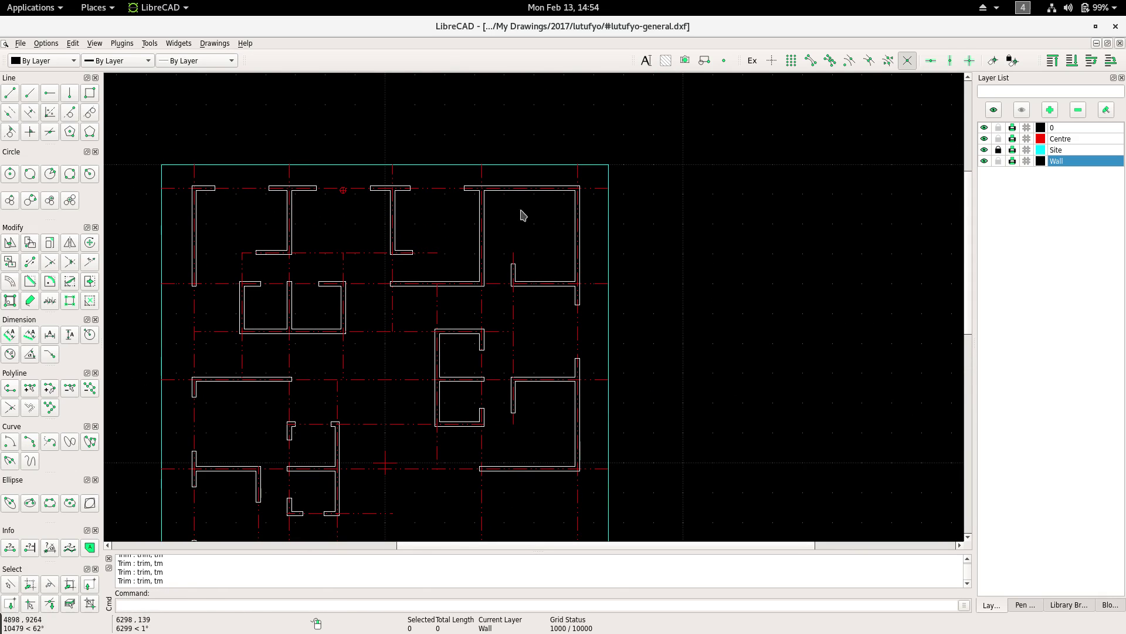
{"action": "middle_click_drag", "start_coordinate": [503, 304], "coordinate": [499, 265]}
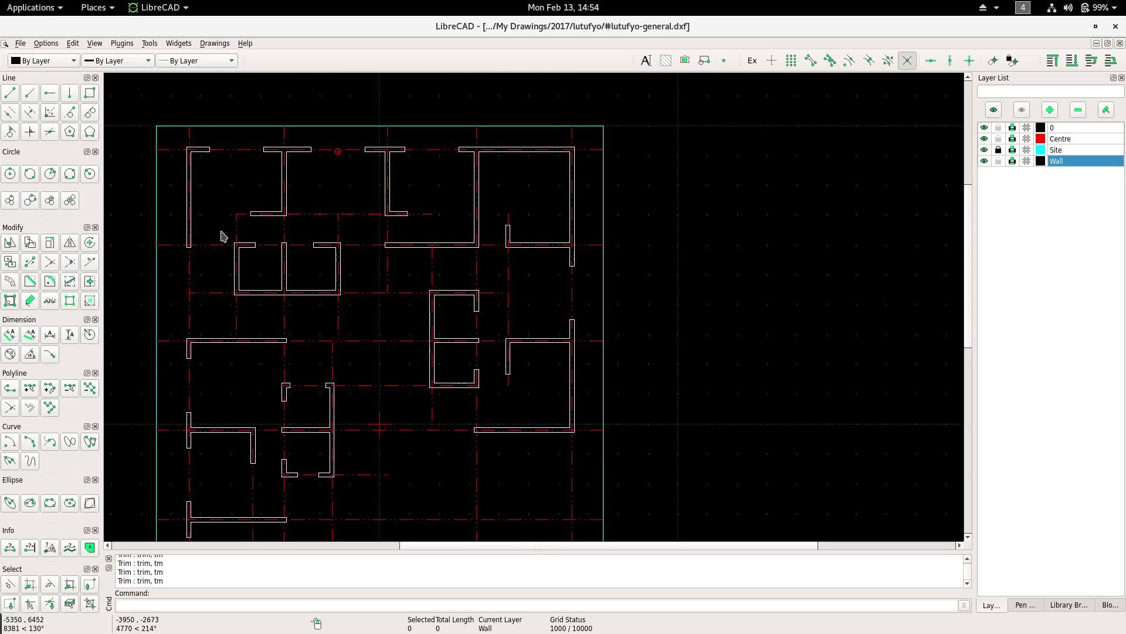
{"action": "scroll", "coordinate": [406, 254], "scroll_direction": "up", "scroll_amount": 1}
{"action": "scroll", "coordinate": [405, 258], "scroll_direction": "up", "scroll_amount": 1}
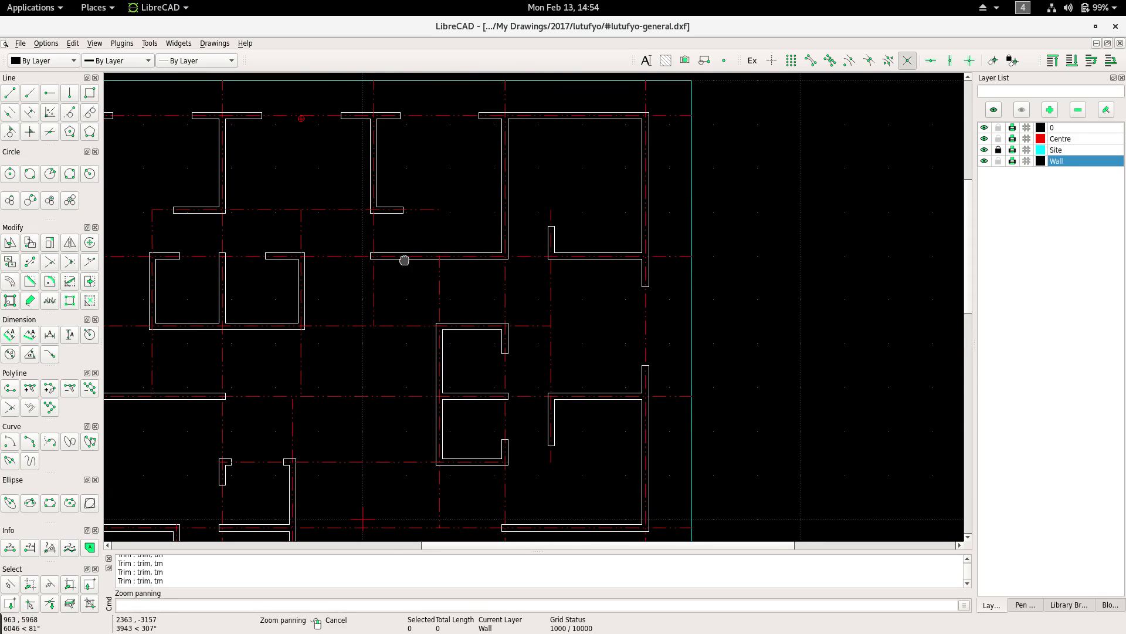
{"action": "middle_click_drag", "start_coordinate": [402, 259], "coordinate": [374, 263]}
{"action": "scroll", "coordinate": [381, 217], "scroll_direction": "up", "scroll_amount": 2}
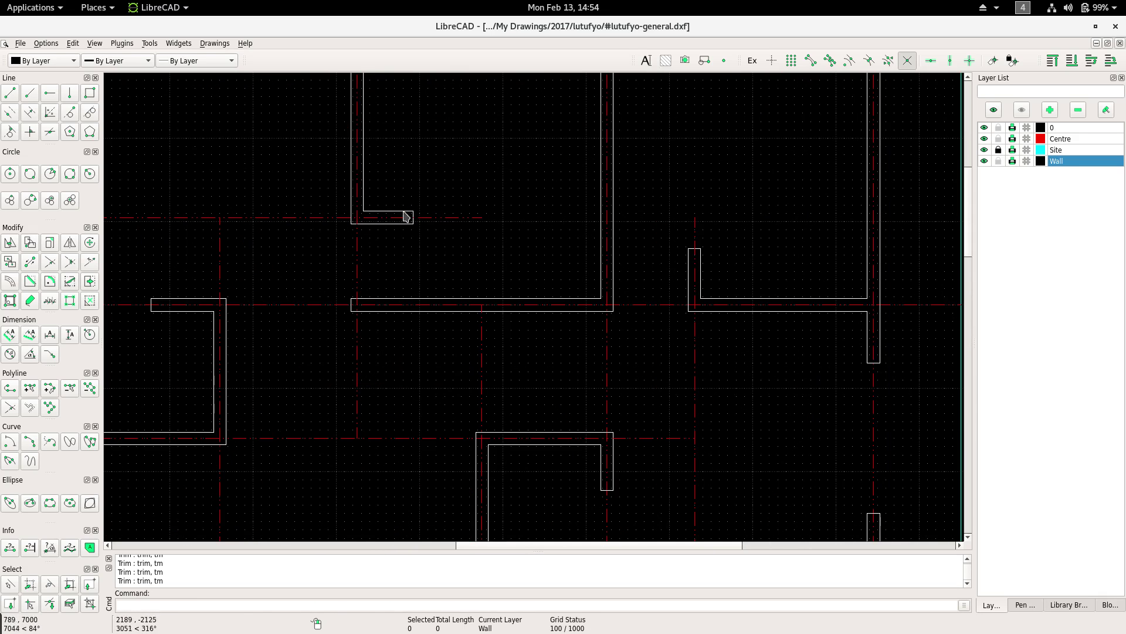
{"action": "left_click_drag", "start_coordinate": [401, 185], "coordinate": [430, 273]}
Copy the selected end cap down onto the lower wall, keeping the original.
{"action": "scroll", "coordinate": [367, 261], "scroll_direction": "up", "scroll_amount": 1}
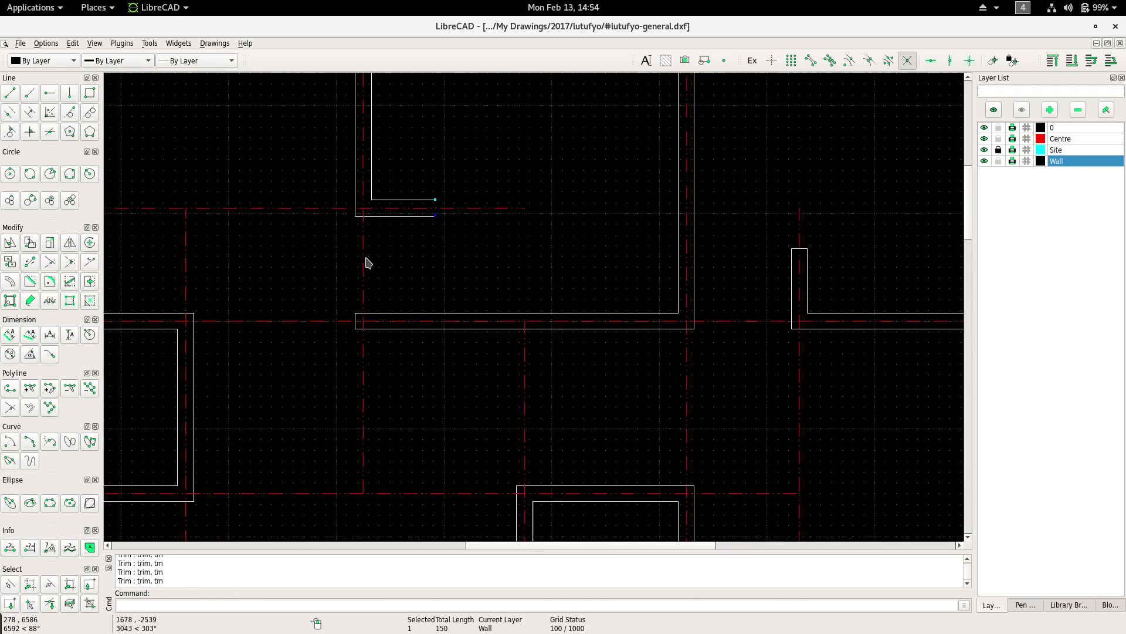
{"action": "scroll", "coordinate": [390, 273], "scroll_direction": "up", "scroll_amount": 1}
{"action": "right_click", "coordinate": [394, 268]}
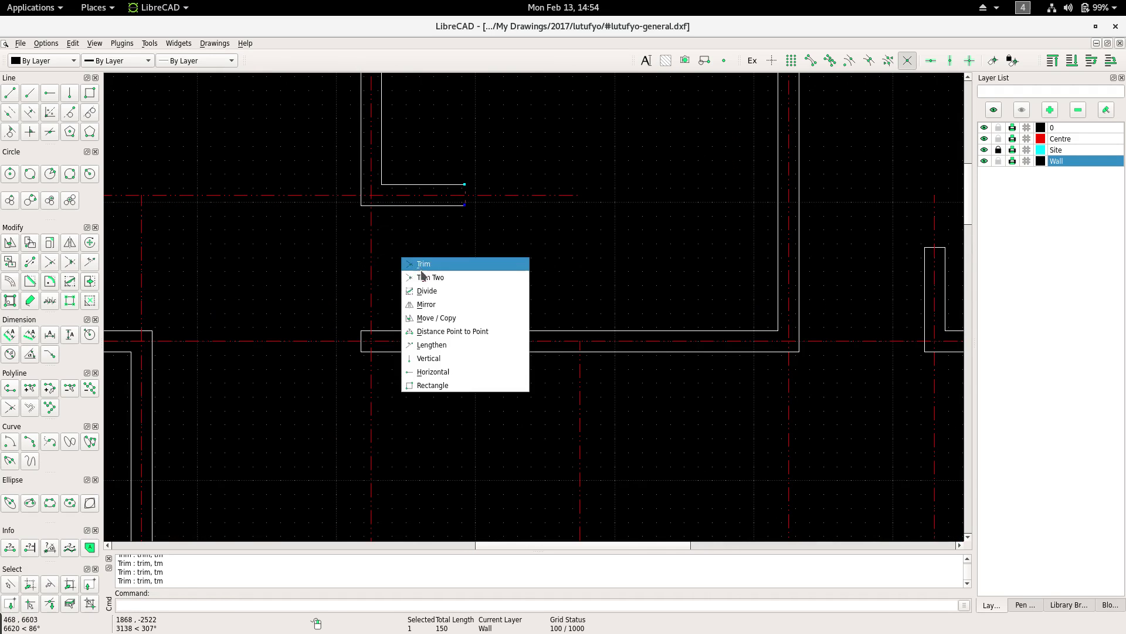
{"action": "left_click", "coordinate": [422, 306]}
{"action": "left_click", "coordinate": [370, 195]}
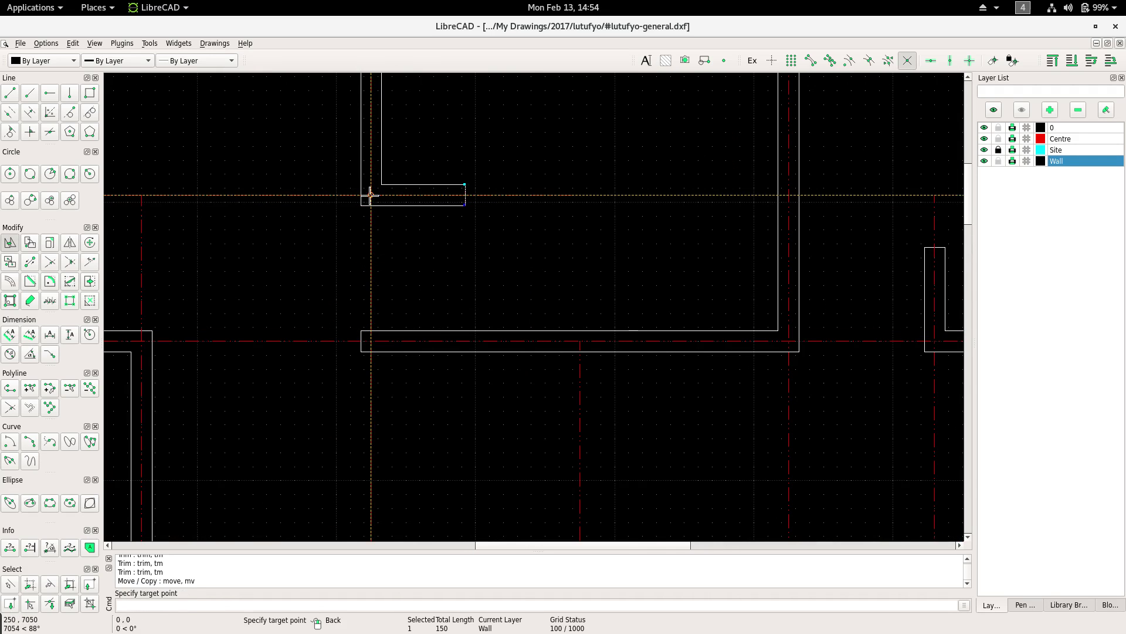
{"action": "left_click", "coordinate": [371, 340]}
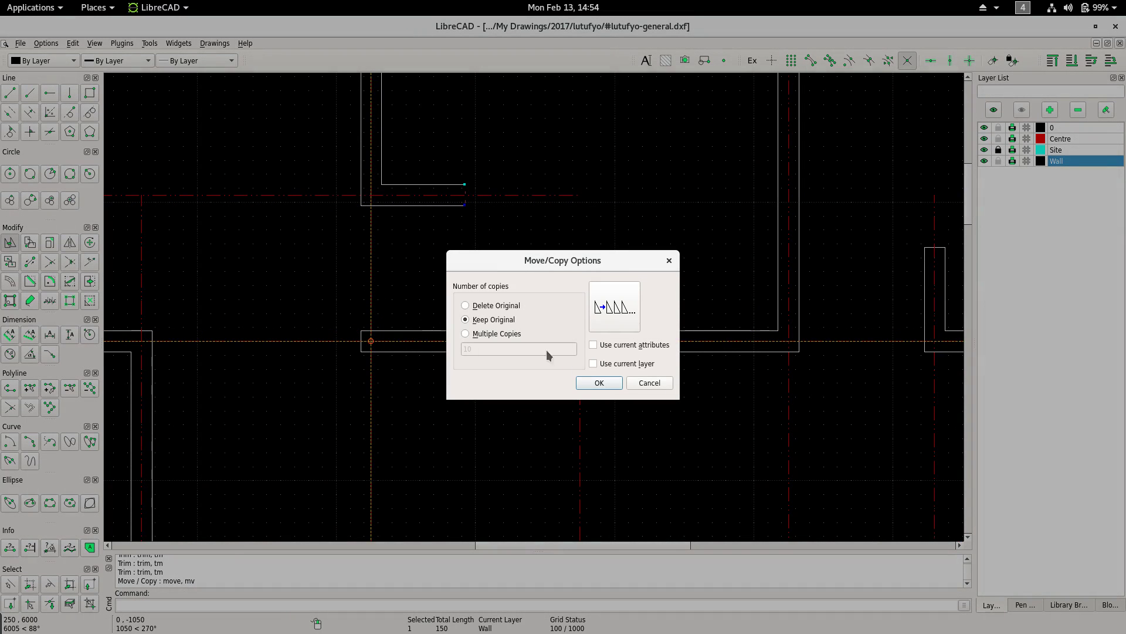
{"action": "left_click", "coordinate": [605, 387]}
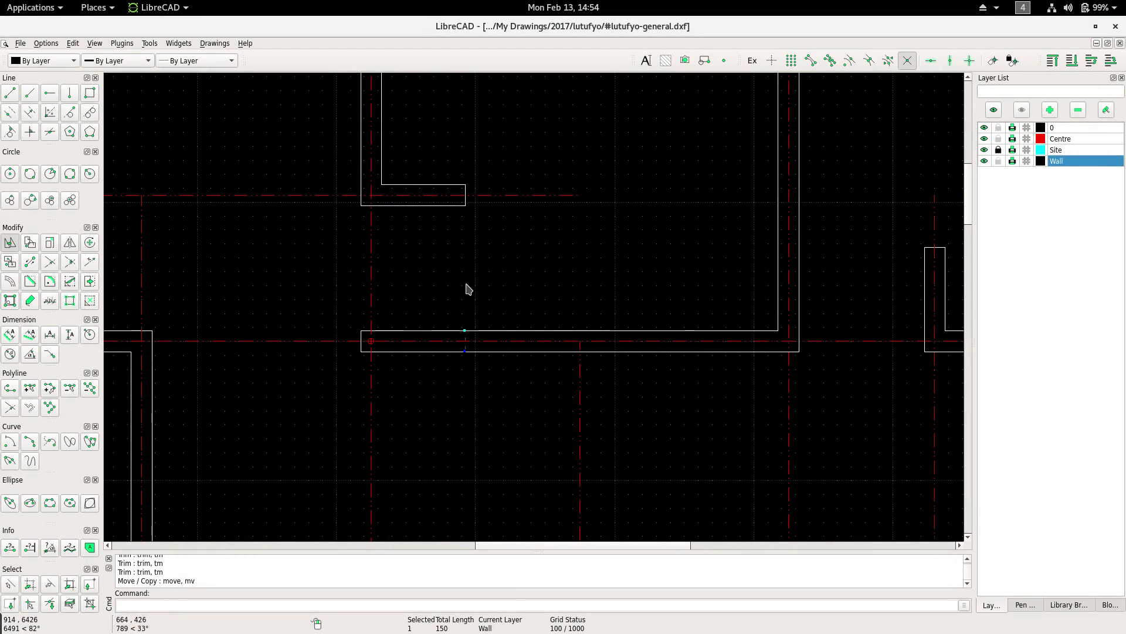
{"action": "key", "text": "Escape"}
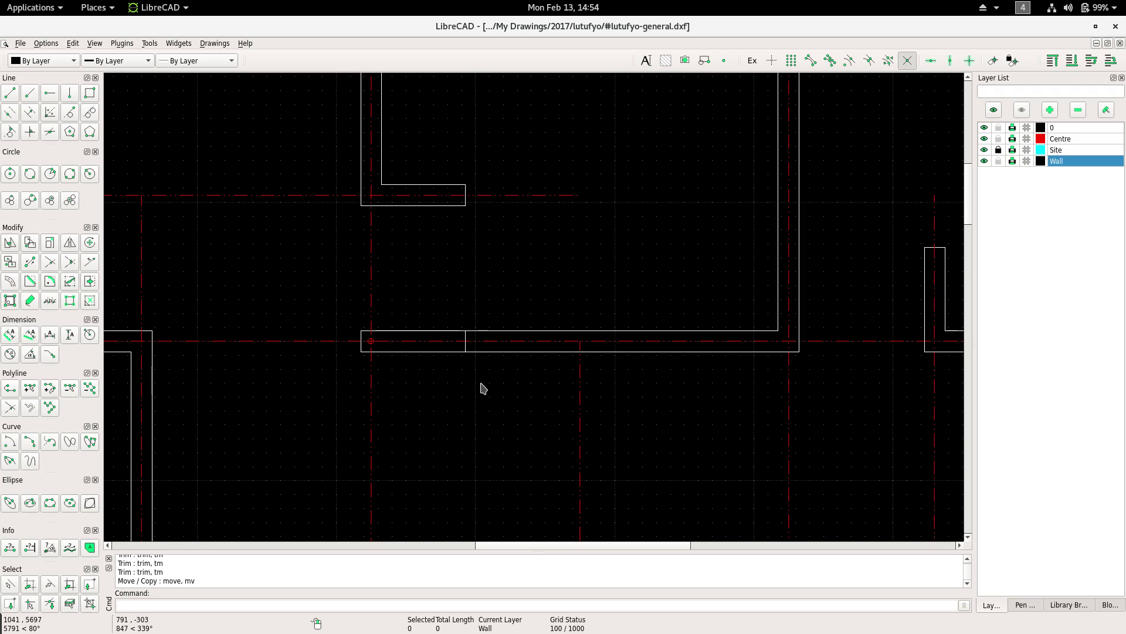
Offset the end cap by 900 and divide the wall line at the offset line.
{"action": "type", "text": "o"}
{"action": "key", "text": "Return"}
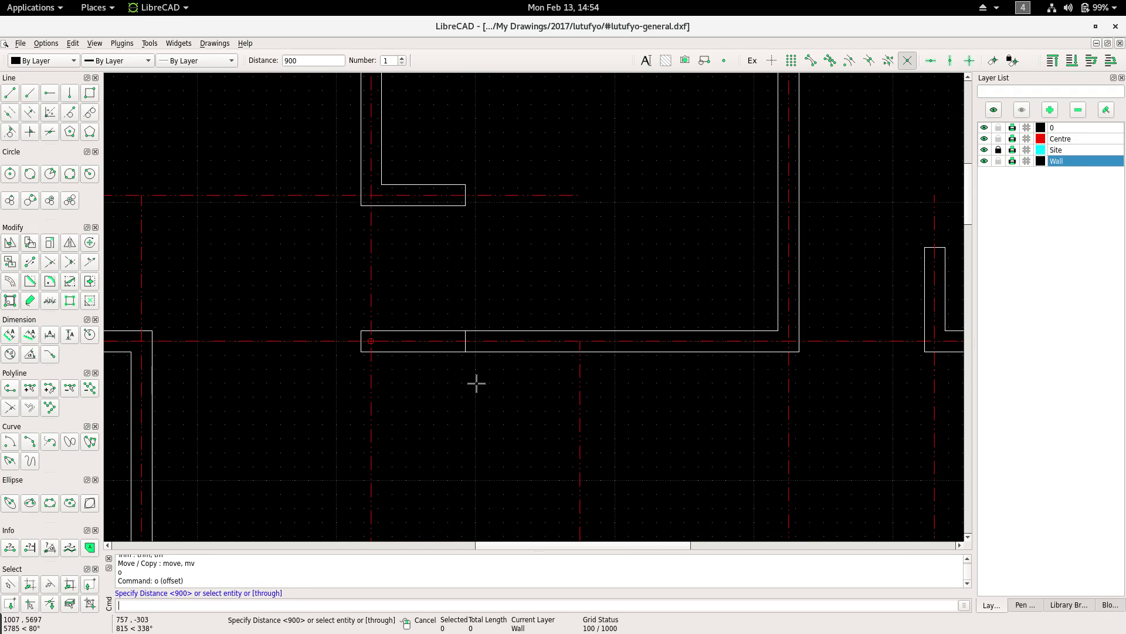
{"action": "type", "text": "5"}
{"action": "key", "text": "Return"}
{"action": "right_click", "coordinate": [498, 375]}
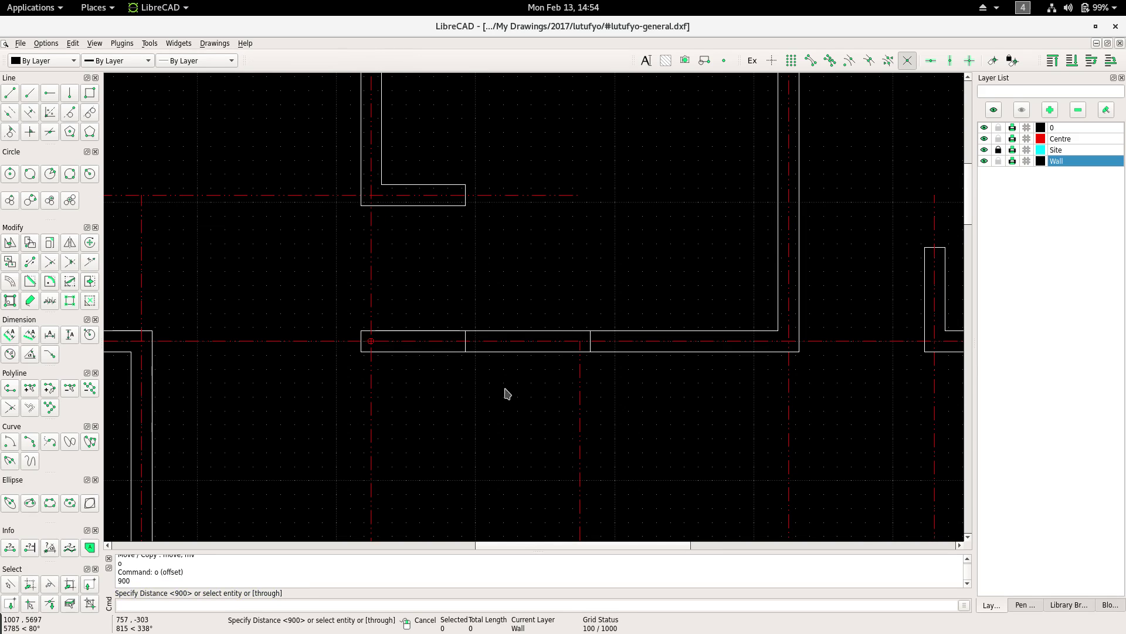
{"action": "left_click", "coordinate": [545, 418]}
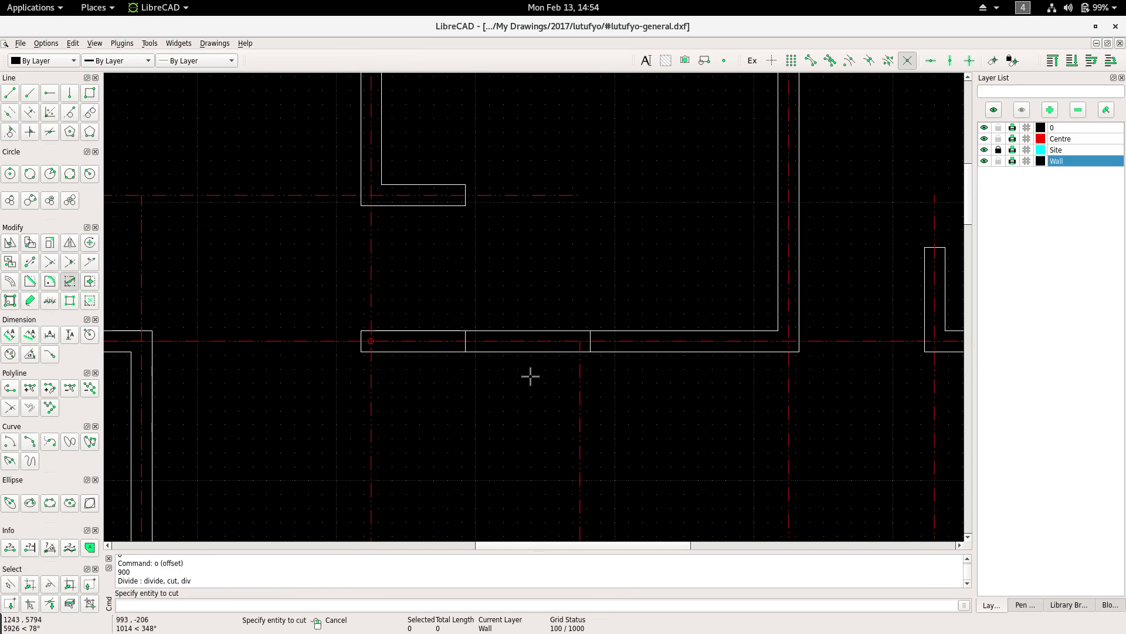
{"action": "left_click", "coordinate": [580, 351]}
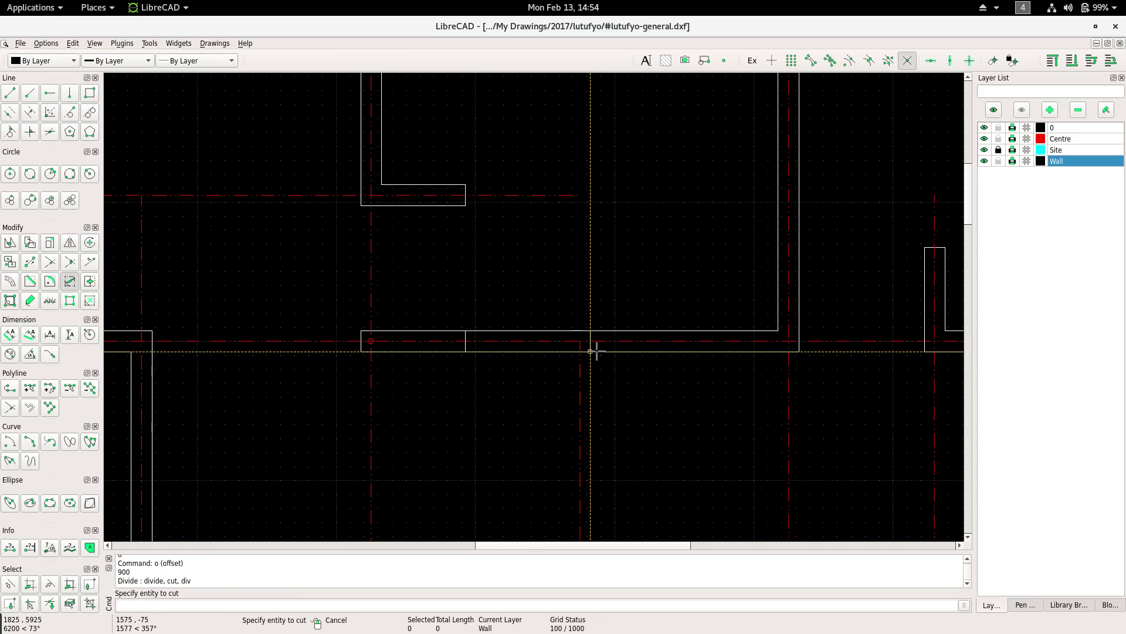
Trim Two the wall lines to open the 900-wide door gap.
{"action": "right_click", "coordinate": [493, 314]}
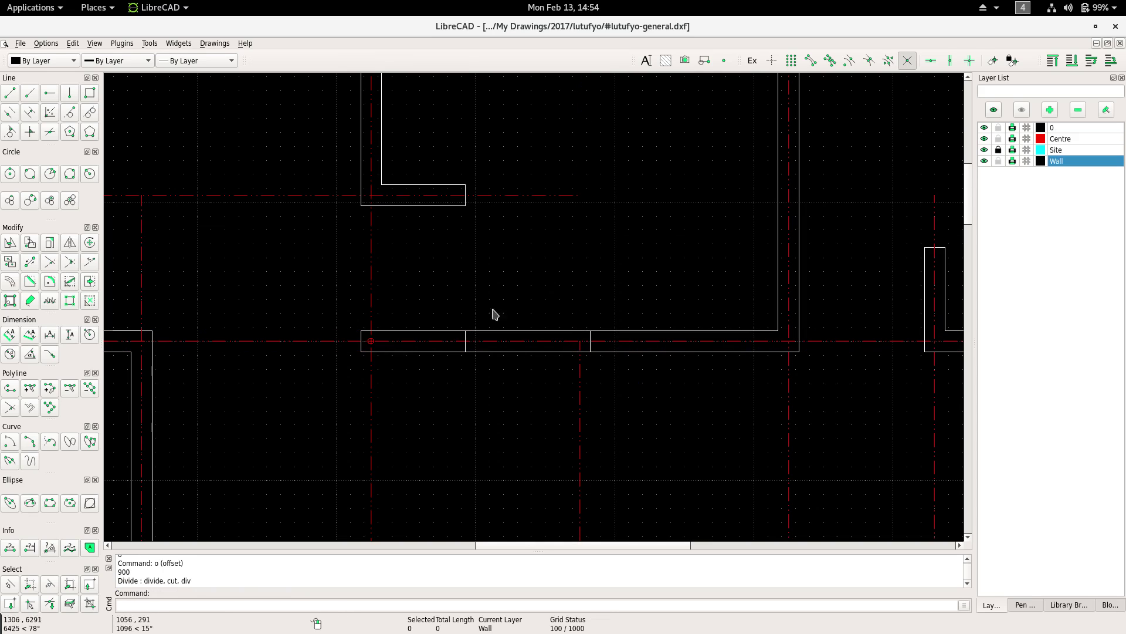
{"action": "right_click", "coordinate": [443, 279]}
{"action": "left_click", "coordinate": [481, 325]}
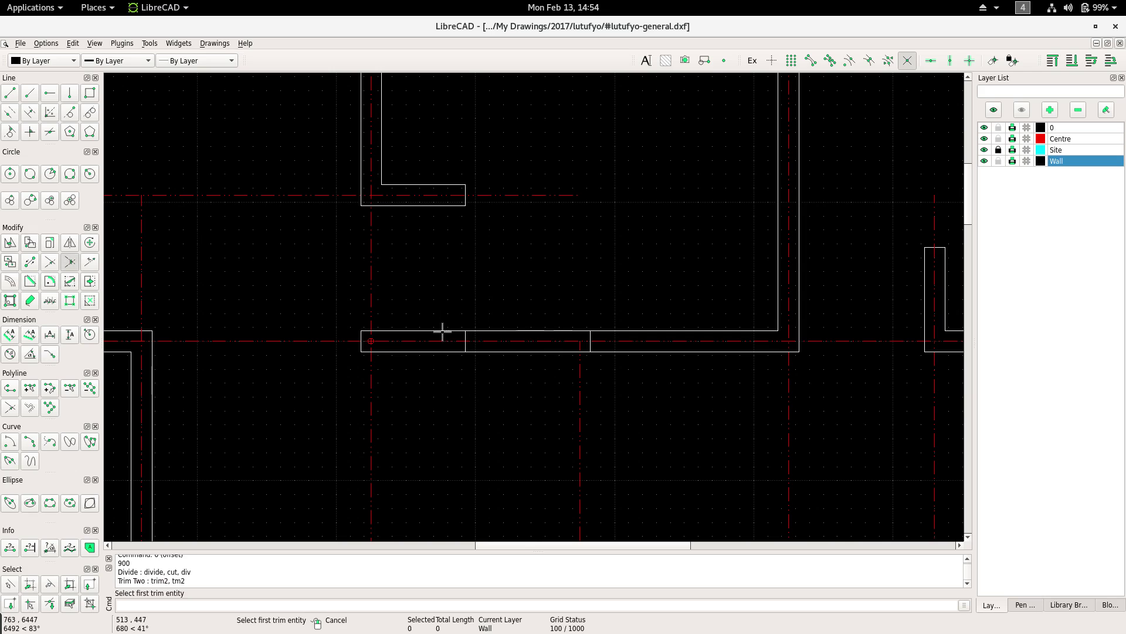
{"action": "left_click", "coordinate": [465, 340]}
{"action": "left_click", "coordinate": [458, 352]}
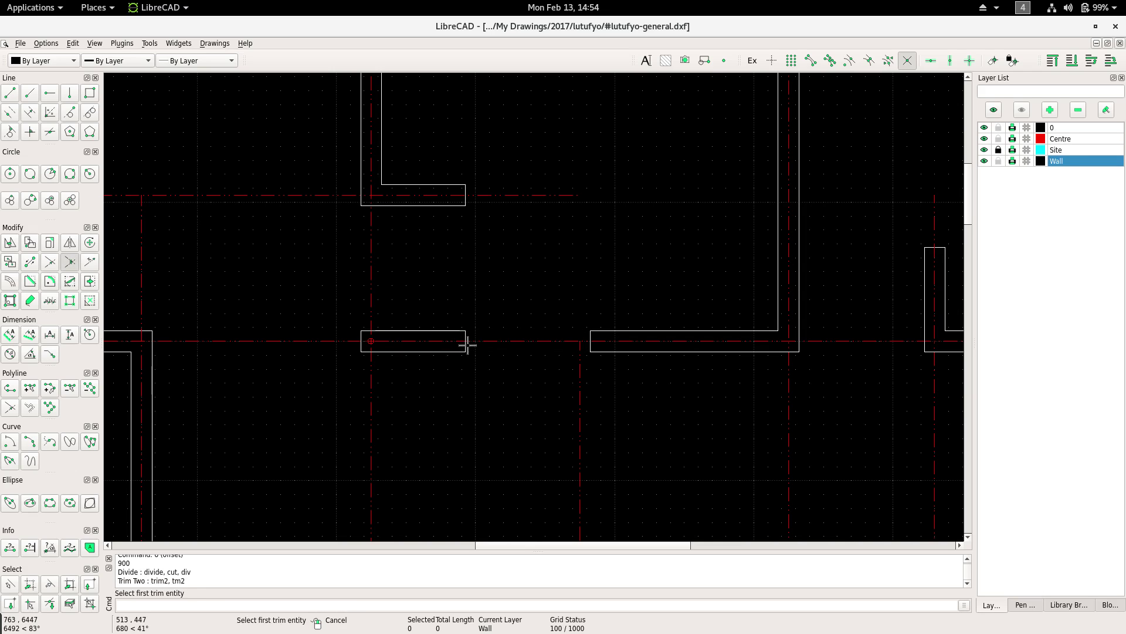
End trimming and zoom and pan to bring the rest of the floor plan into view.
{"action": "scroll", "coordinate": [412, 289], "scroll_direction": "down", "scroll_amount": 2}
{"action": "scroll", "coordinate": [299, 266], "scroll_direction": "down", "scroll_amount": 2}
{"action": "right_click", "coordinate": [375, 250]}
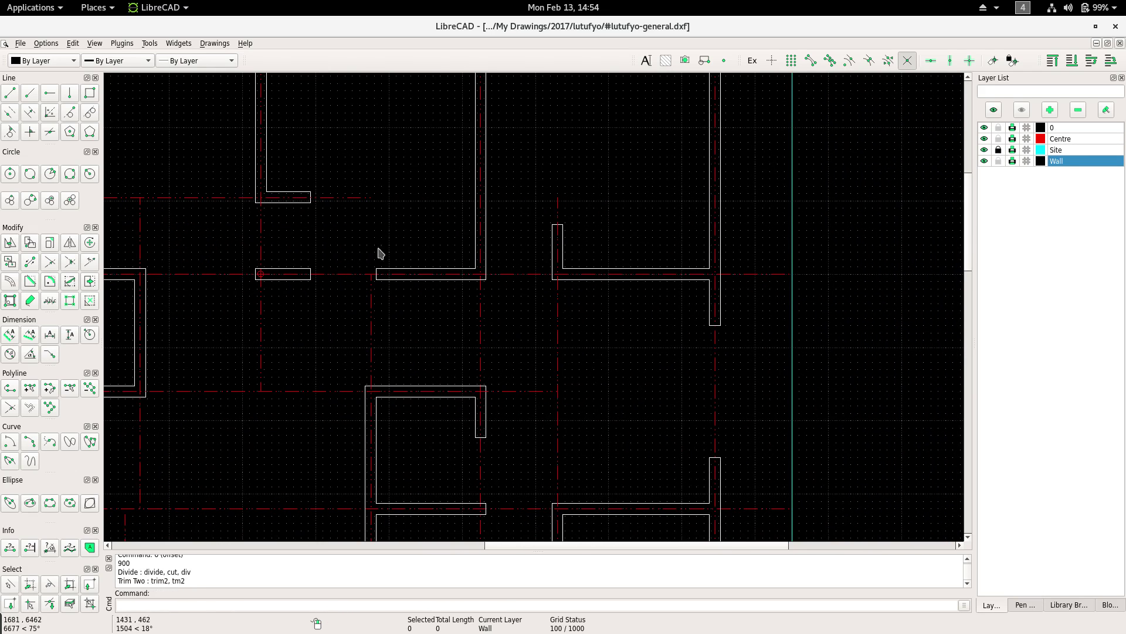
{"action": "scroll", "coordinate": [465, 292], "scroll_direction": "down", "scroll_amount": 2}
{"action": "scroll", "coordinate": [391, 314], "scroll_direction": "down", "scroll_amount": 2}
{"action": "middle_click_drag", "start_coordinate": [391, 314], "coordinate": [348, 348]}
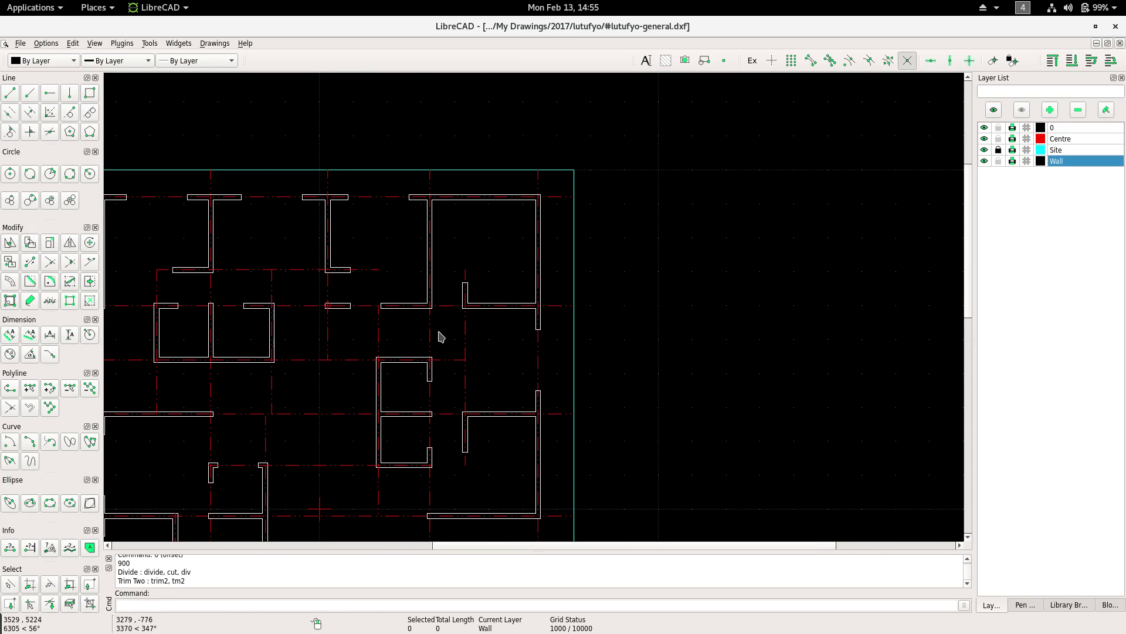
{"action": "scroll", "coordinate": [391, 322], "scroll_direction": "up", "scroll_amount": 2}
{"action": "middle_click_drag", "start_coordinate": [387, 318], "coordinate": [382, 320]}
{"action": "scroll", "coordinate": [383, 323], "scroll_direction": "up", "scroll_amount": 2}
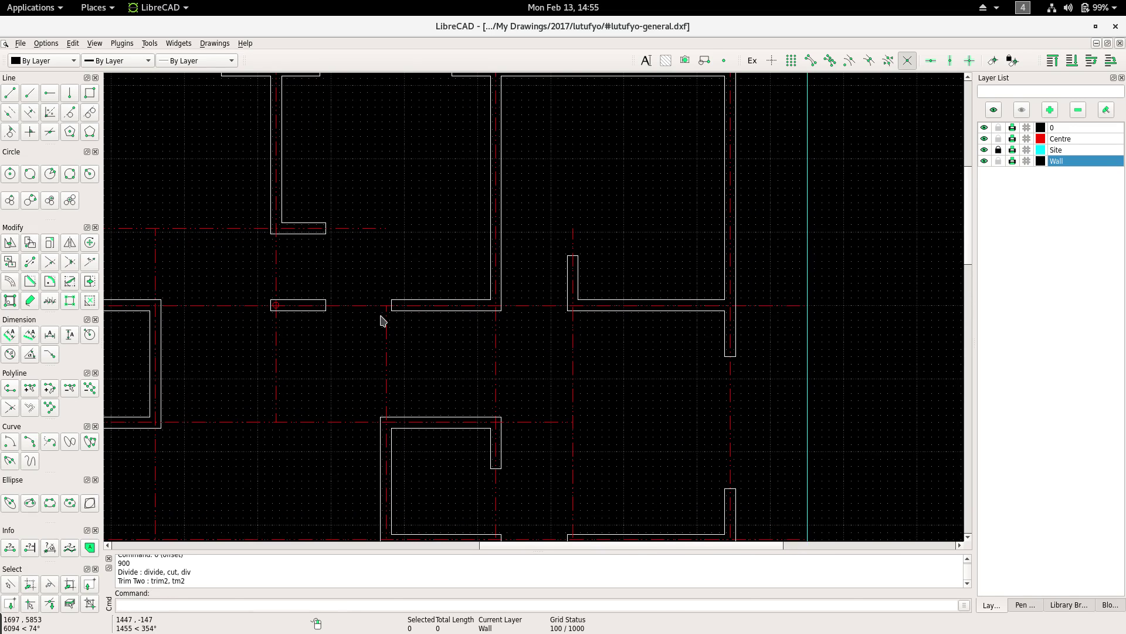
{"action": "scroll", "coordinate": [382, 314], "scroll_direction": "up", "scroll_amount": 2}
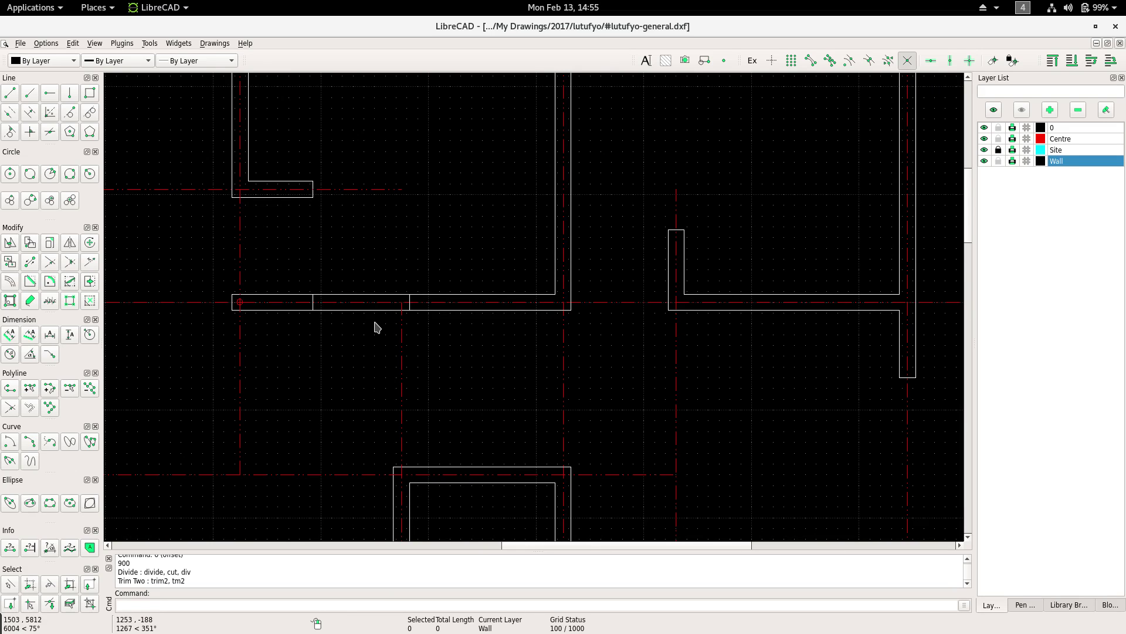
{"action": "scroll", "coordinate": [365, 335], "scroll_direction": "down", "scroll_amount": 3}
Window-select the two short door end caps totalling 300.
{"action": "mouse_move", "coordinate": [374, 274]}
{"action": "left_mouse_down"}
{"action": "mouse_move", "coordinate": [453, 332]}
{"action": "mouse_move", "coordinate": [442, 342]}
{"action": "left_mouse_up"}
{"action": "scroll", "coordinate": [354, 344], "scroll_direction": "down", "scroll_amount": 3}
{"action": "mouse_move", "coordinate": [352, 334]}
{"action": "middle_mouse_down"}
{"action": "mouse_move", "coordinate": [380, 370]}
{"action": "mouse_move", "coordinate": [403, 362]}
{"action": "middle_mouse_up"}
{"action": "scroll", "coordinate": [412, 368], "scroll_direction": "down", "scroll_amount": 3}
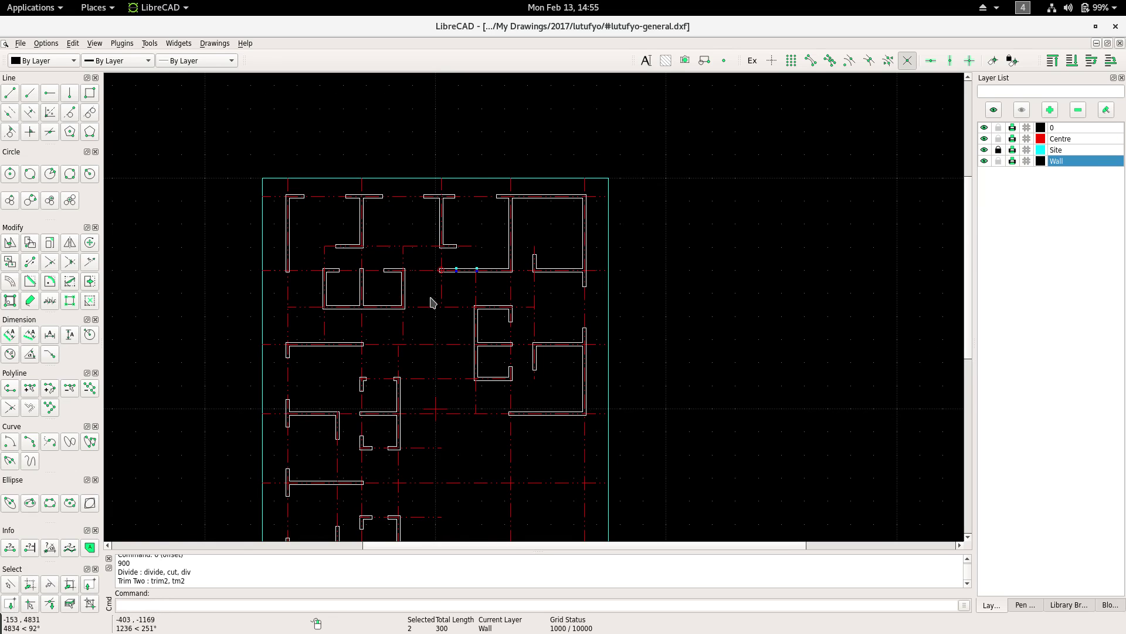
{"action": "scroll", "coordinate": [468, 192], "scroll_direction": "up", "scroll_amount": 3}
{"action": "scroll", "coordinate": [435, 201], "scroll_direction": "up", "scroll_amount": 1}
{"action": "mouse_move", "coordinate": [445, 183]}
{"action": "left_mouse_down"}
{"action": "mouse_move", "coordinate": [500, 264]}
{"action": "mouse_move", "coordinate": [566, 264]}
{"action": "left_mouse_up"}
{"action": "scroll", "coordinate": [421, 256], "scroll_direction": "up", "scroll_amount": 2}
Copy the two door end caps from one wall corner to the other wall's corner, keeping the originals.
{"action": "right_click", "coordinate": [478, 179]}
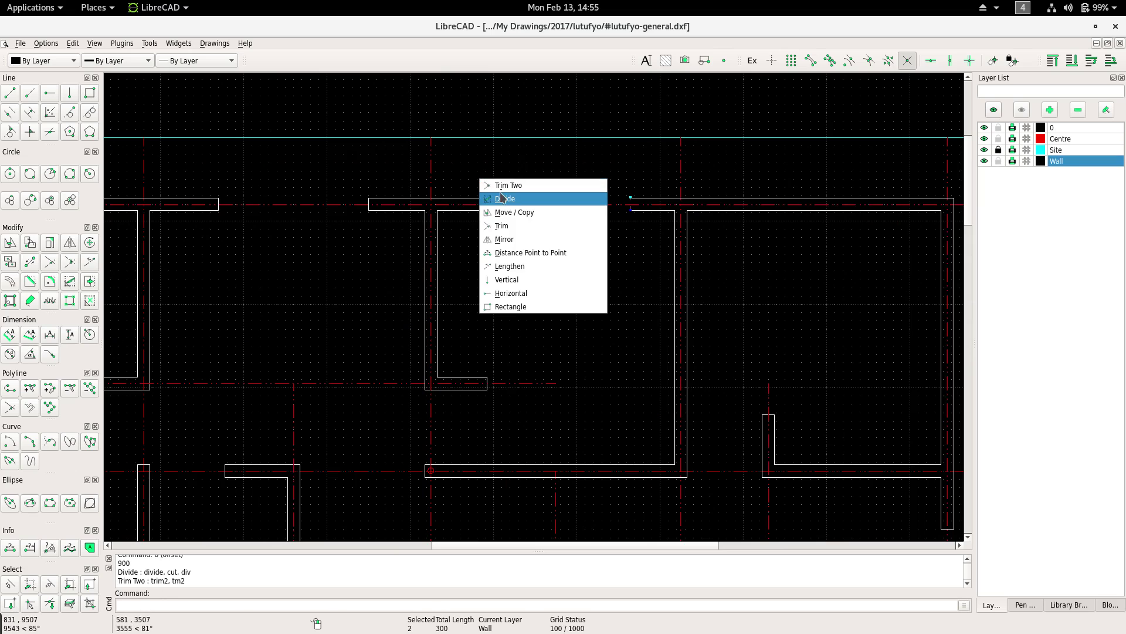
{"action": "left_click", "coordinate": [502, 215]}
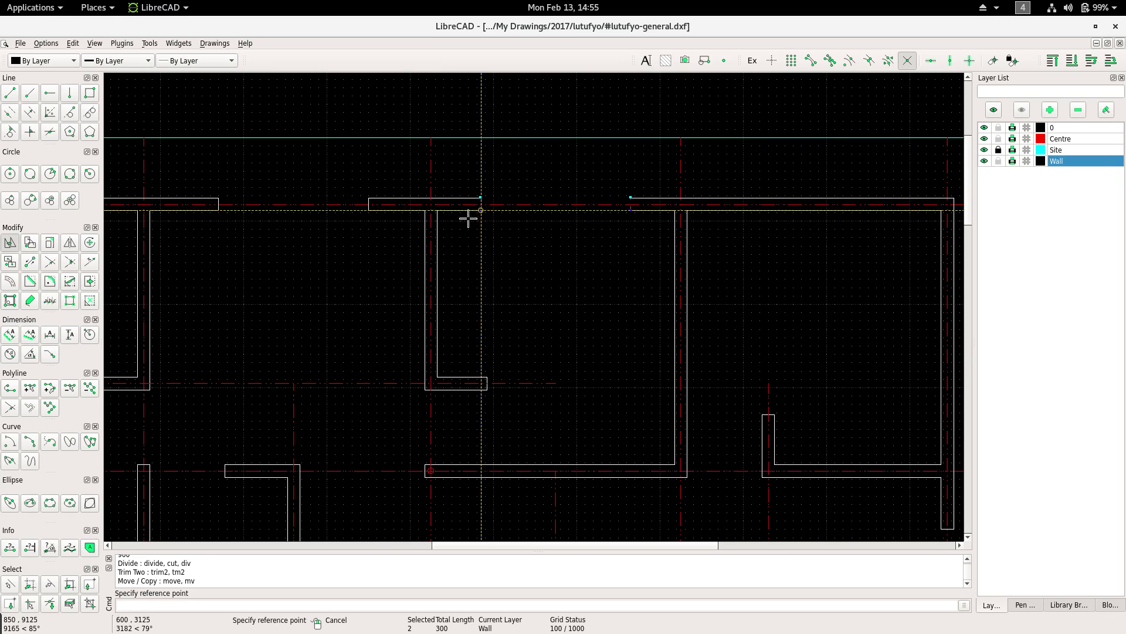
{"action": "left_click", "coordinate": [431, 204]}
{"action": "left_click", "coordinate": [430, 470]}
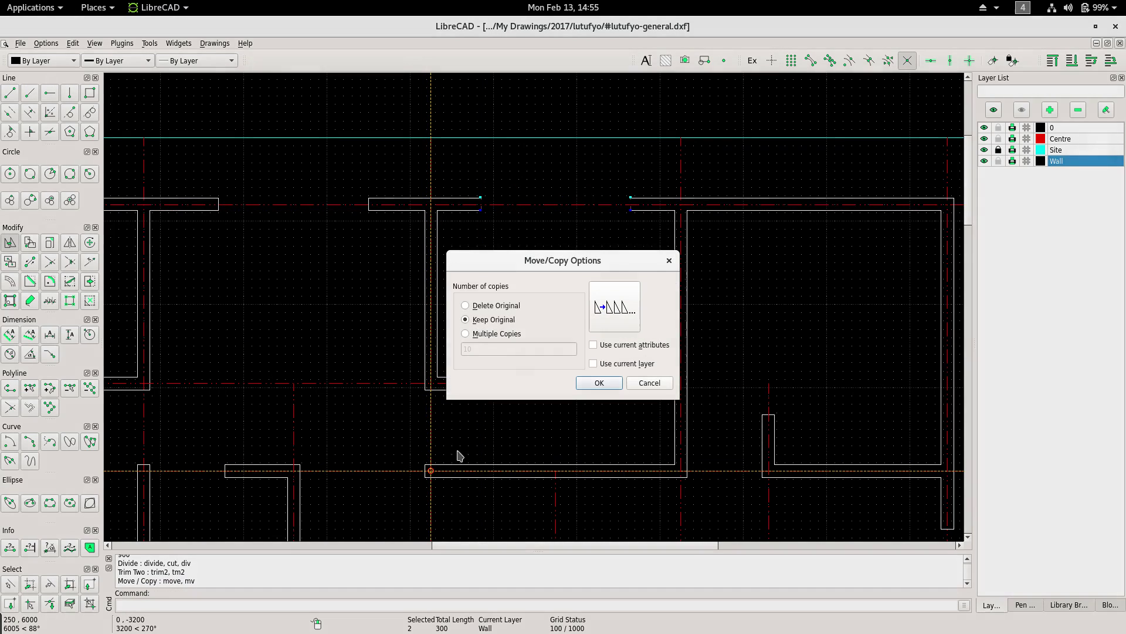
{"action": "left_click", "coordinate": [599, 383]}
{"action": "middle_click_drag", "start_coordinate": [532, 438], "coordinate": [452, 315]}
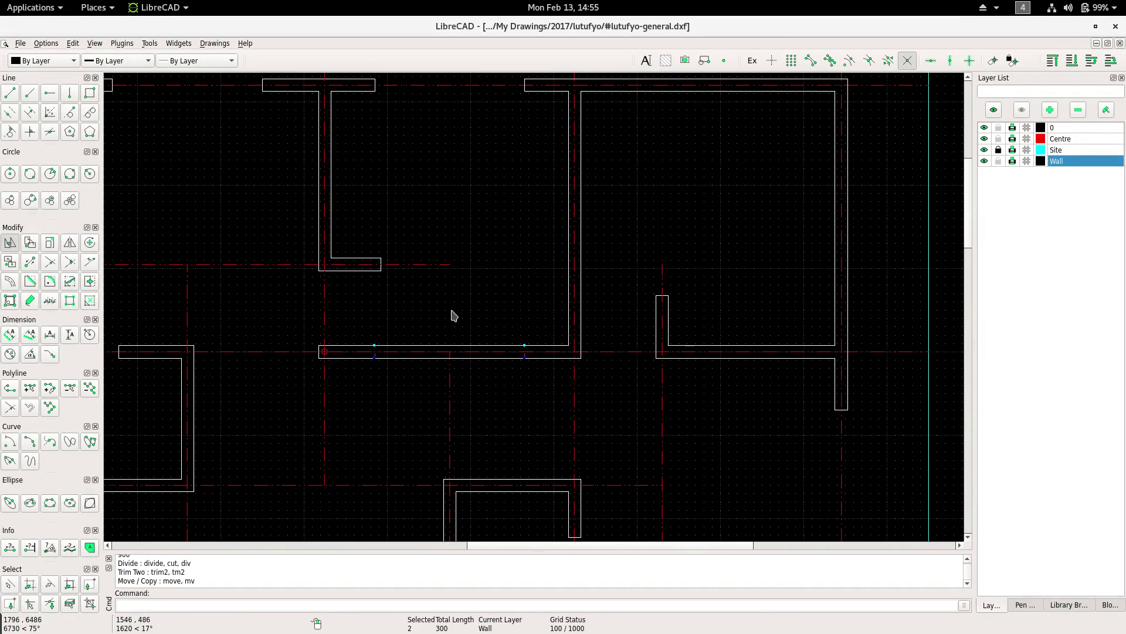
{"action": "key", "text": "Escape"}
Divide the horizontal wall at the copied end cap and Trim Two to open the gap.
{"action": "right_click", "coordinate": [446, 315]}
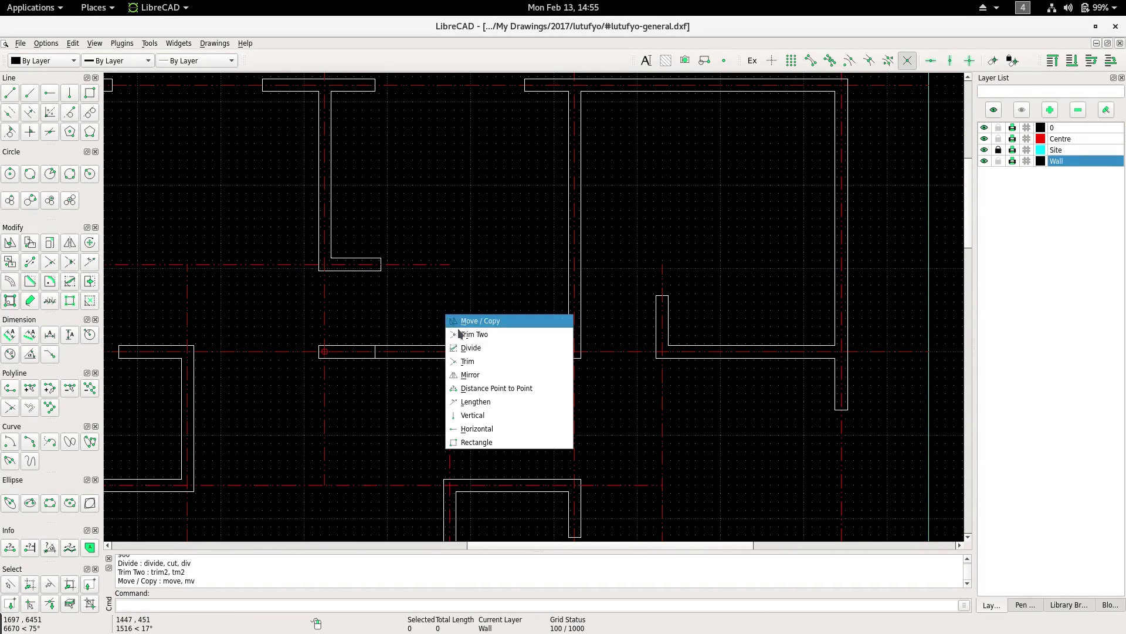
{"action": "left_click", "coordinate": [491, 347]}
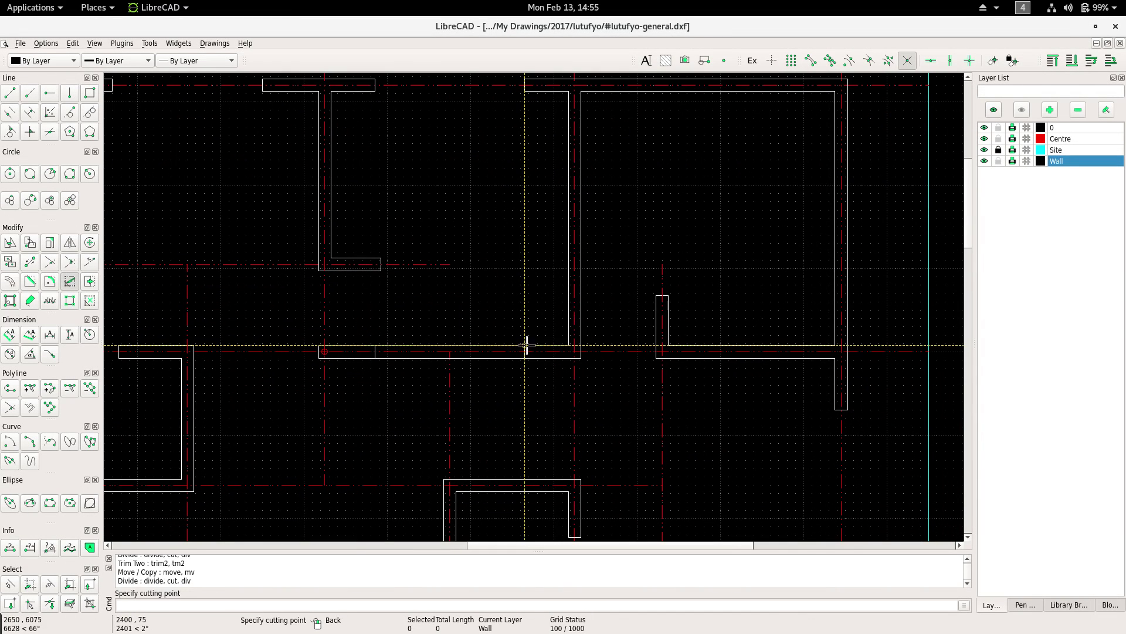
{"action": "left_click", "coordinate": [524, 358]}
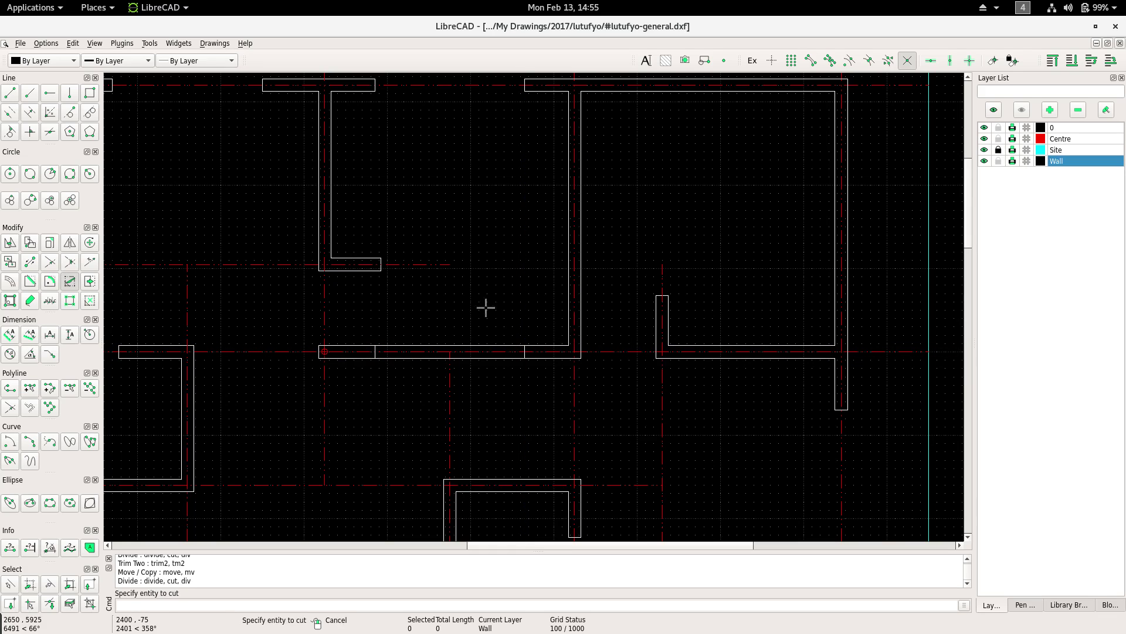
{"action": "right_click", "coordinate": [366, 307]}
{"action": "left_click", "coordinate": [418, 338]}
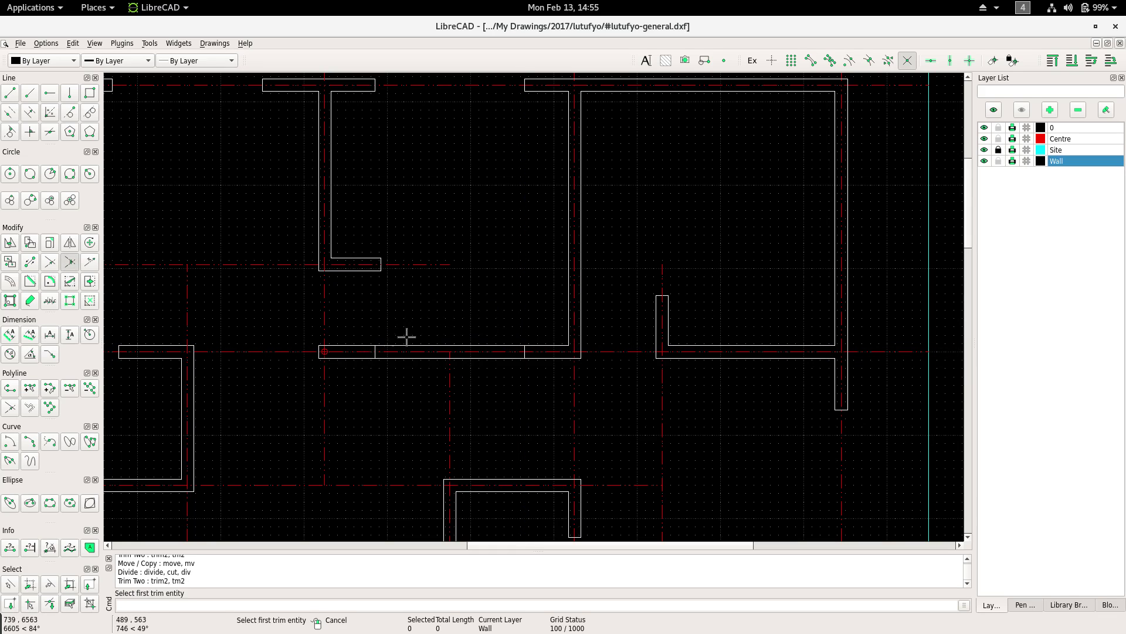
{"action": "left_click", "coordinate": [373, 355]}
{"action": "scroll", "coordinate": [523, 365], "scroll_direction": "up", "scroll_amount": 2}
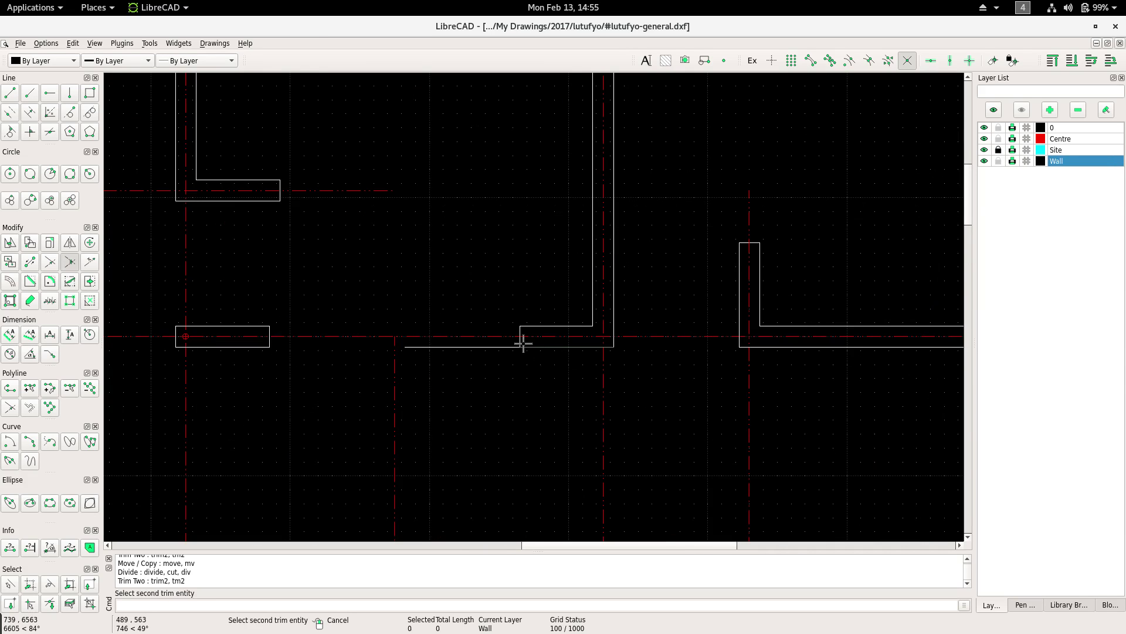
{"action": "key", "text": "Escape"}
{"action": "left_click", "coordinate": [485, 354]}
{"action": "scroll", "coordinate": [484, 354], "scroll_direction": "down", "scroll_amount": 1}
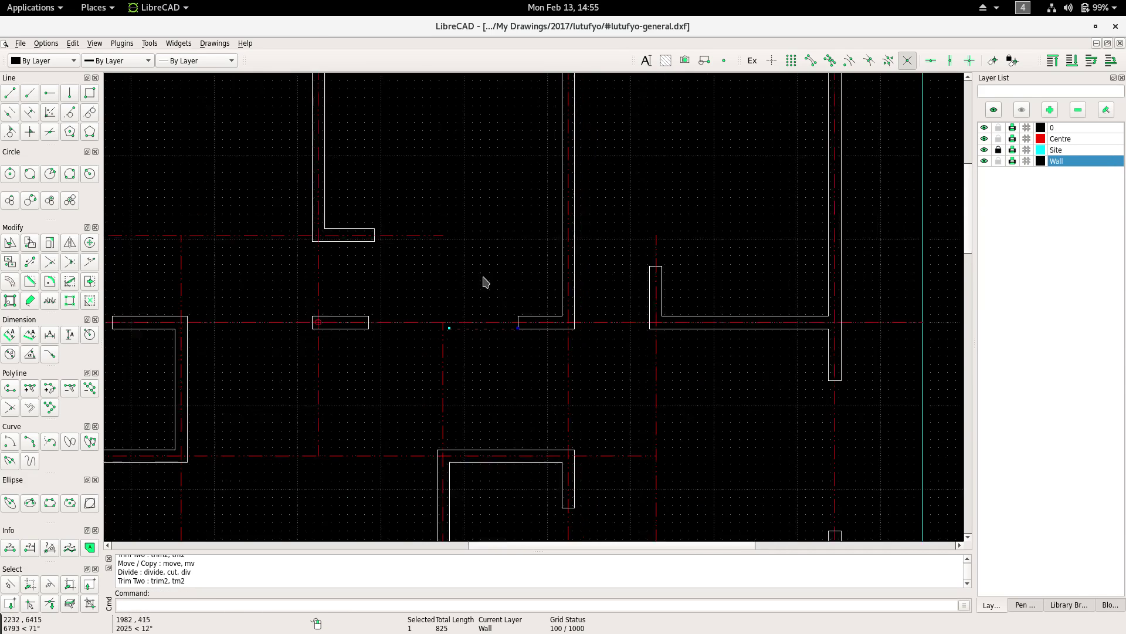
{"action": "scroll", "coordinate": [485, 335], "scroll_direction": "down", "scroll_amount": 1}
Zoom to the upper right rooms and measure the site's top edge as 3200.
{"action": "scroll", "coordinate": [440, 269], "scroll_direction": "down", "scroll_amount": 1}
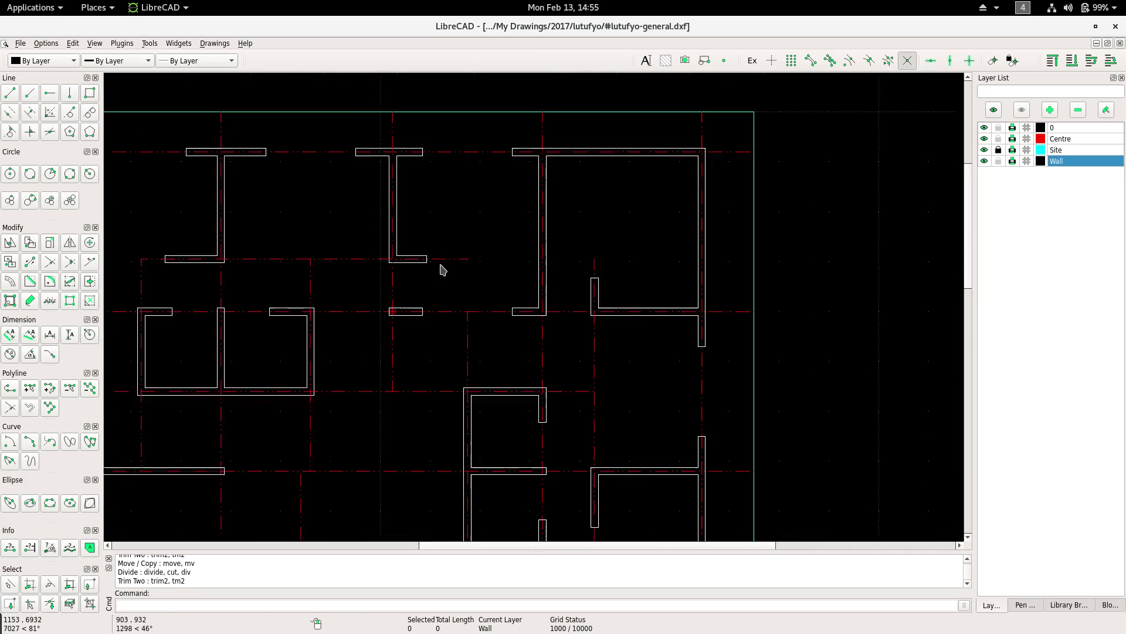
{"action": "scroll", "coordinate": [435, 269], "scroll_direction": "down", "scroll_amount": 1}
{"action": "middle_click_drag", "start_coordinate": [435, 269], "coordinate": [439, 273]}
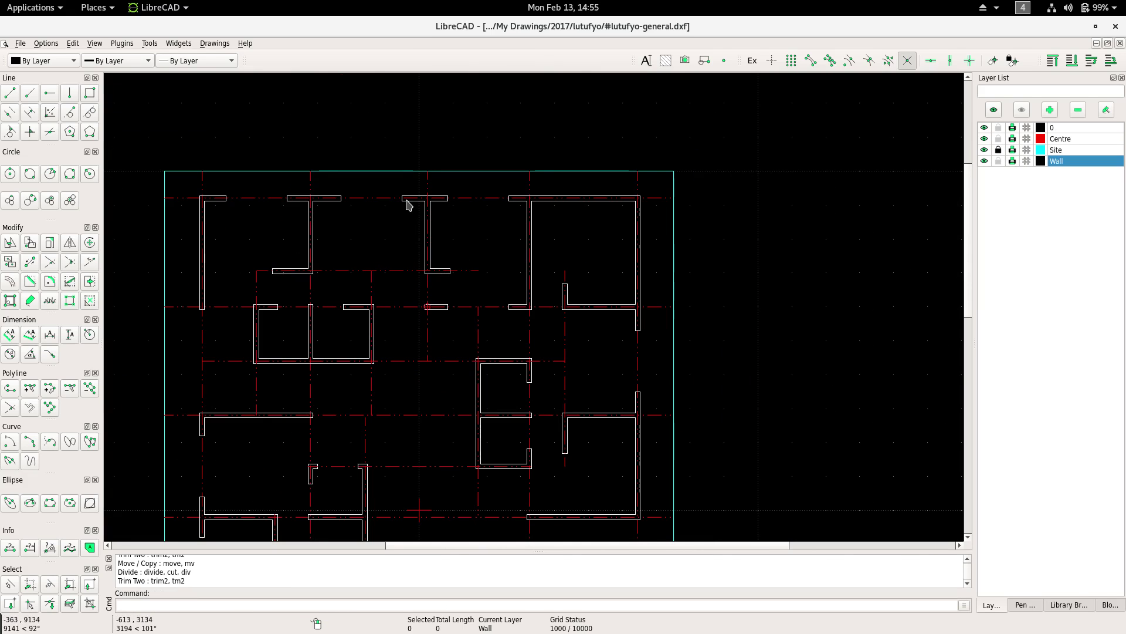
{"action": "mouse_move", "coordinate": [409, 204]}
{"action": "middle_mouse_down"}
{"action": "mouse_move", "coordinate": [406, 221]}
{"action": "mouse_move", "coordinate": [466, 217]}
{"action": "mouse_move", "coordinate": [428, 173]}
{"action": "middle_mouse_up"}
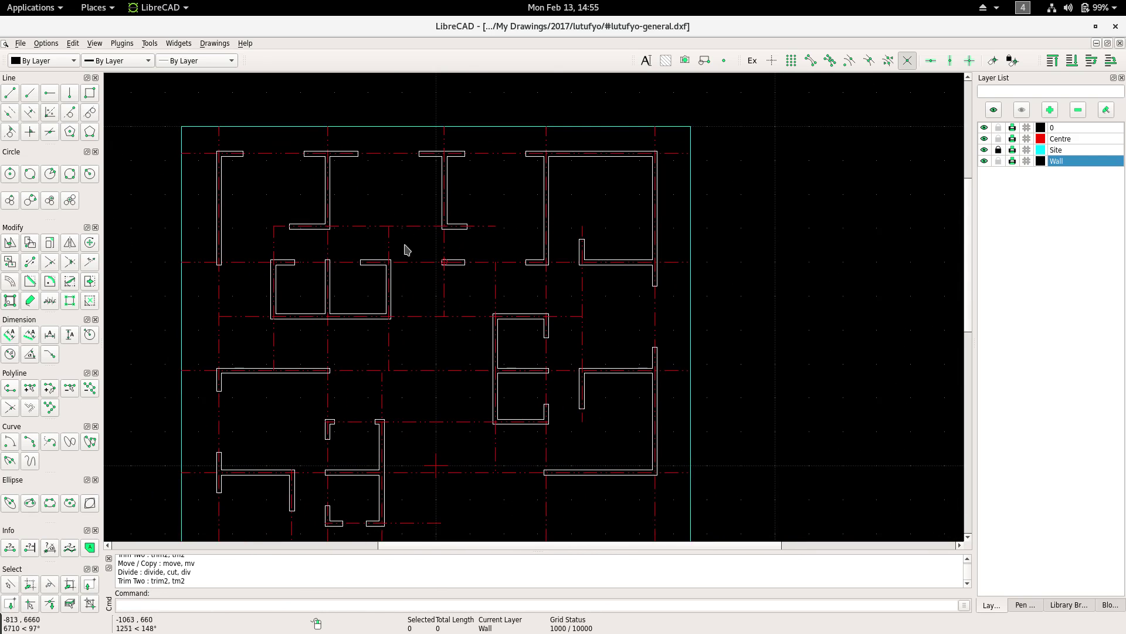
{"action": "scroll", "coordinate": [409, 258], "scroll_direction": "down", "scroll_amount": 2}
{"action": "mouse_move", "coordinate": [412, 262]}
{"action": "middle_mouse_down"}
{"action": "mouse_move", "coordinate": [401, 247]}
{"action": "mouse_move", "coordinate": [390, 279]}
{"action": "middle_mouse_up"}
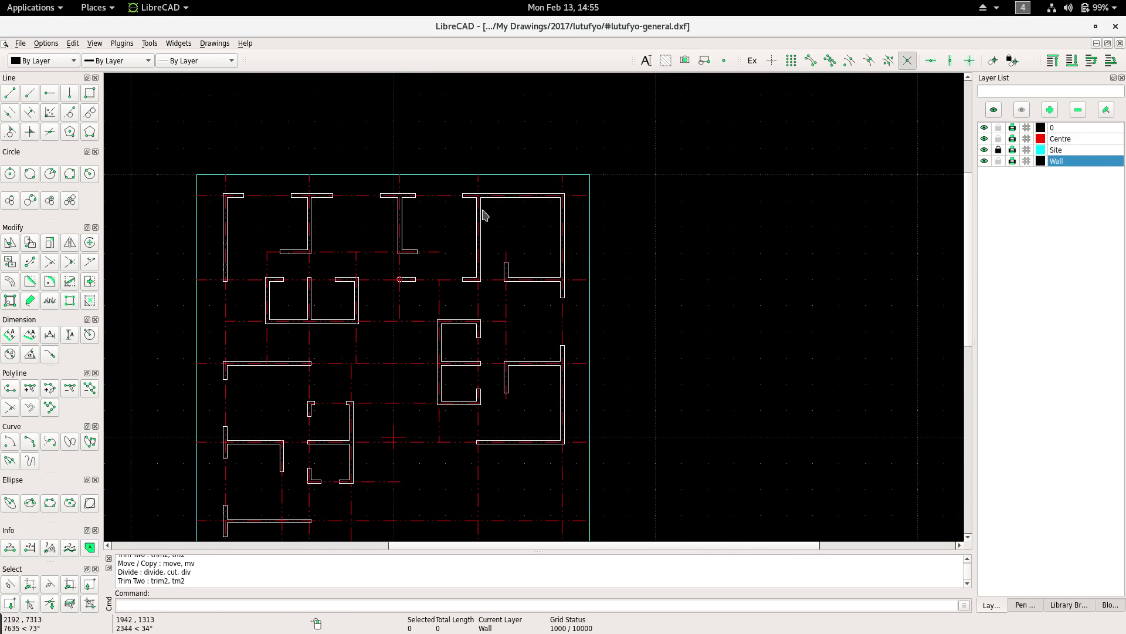
{"action": "scroll", "coordinate": [510, 188], "scroll_direction": "up", "scroll_amount": 1}
{"action": "scroll", "coordinate": [496, 199], "scroll_direction": "up", "scroll_amount": 1}
{"action": "middle_click_drag", "start_coordinate": [492, 201], "coordinate": [483, 247]}
{"action": "scroll", "coordinate": [498, 214], "scroll_direction": "up", "scroll_amount": 2}
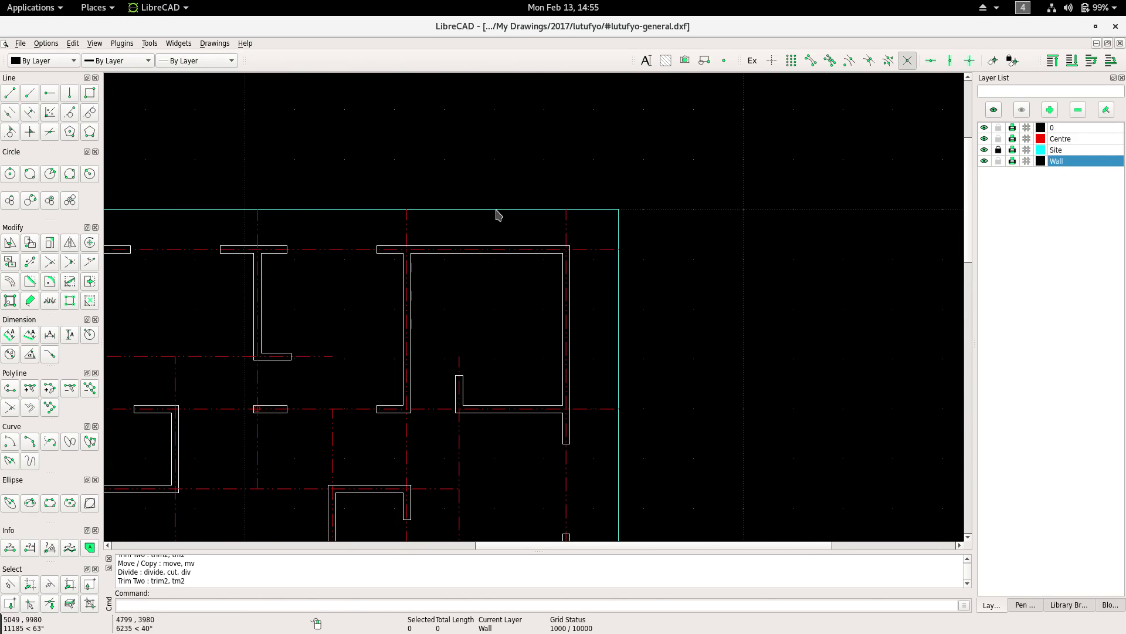
{"action": "left_click", "coordinate": [13, 547]}
{"action": "left_click", "coordinate": [406, 209]}
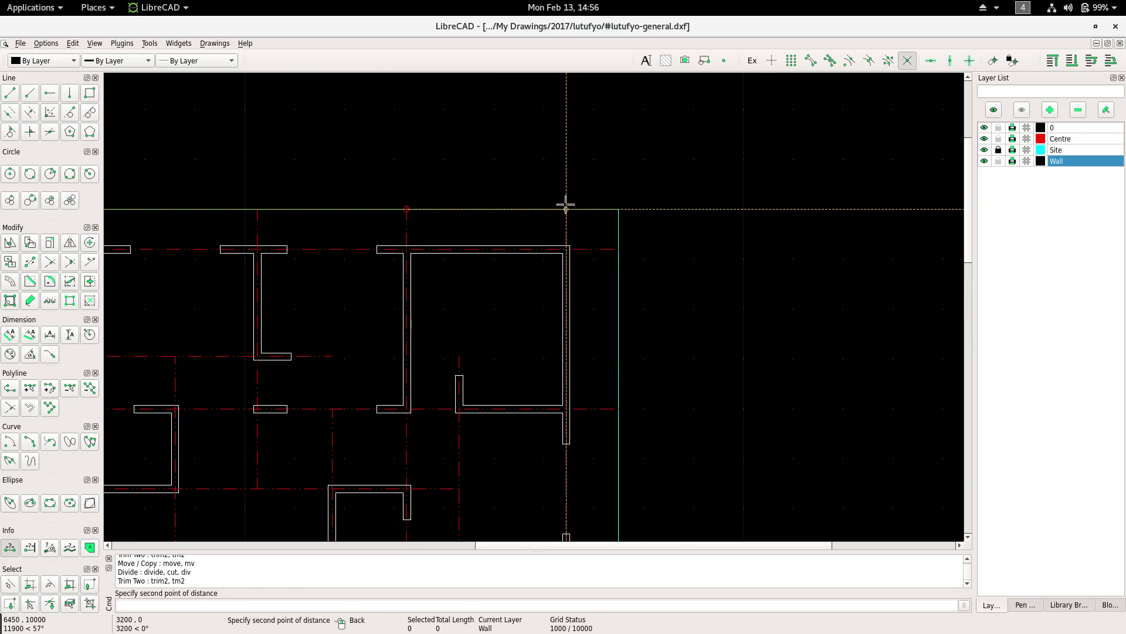
{"action": "left_click", "coordinate": [566, 209]}
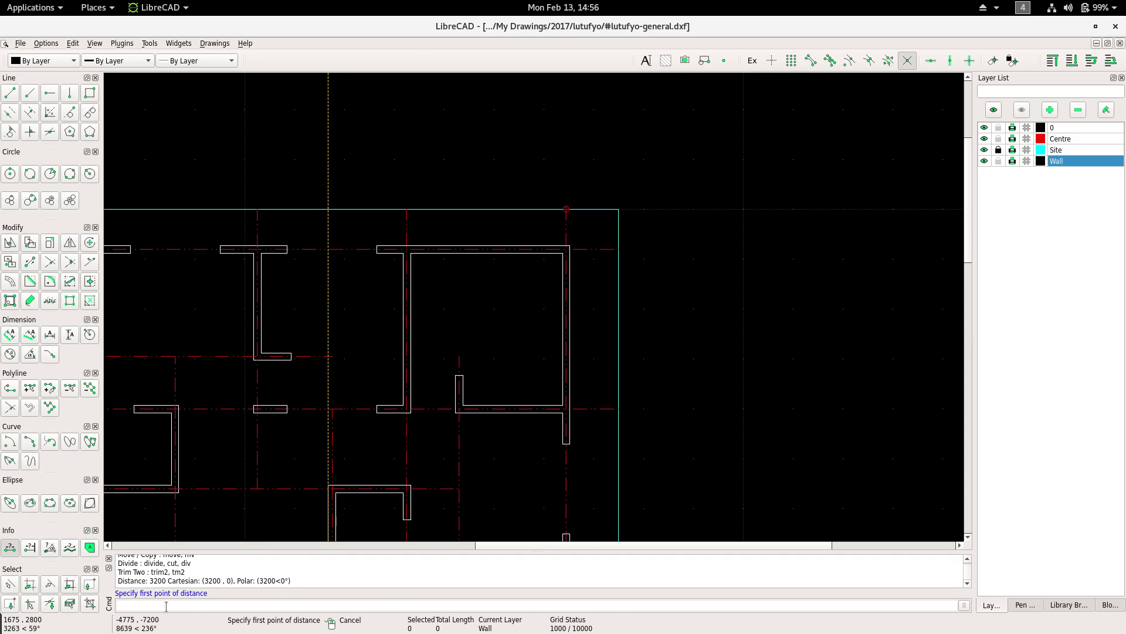
Offset a vertical reference line 1600 inside the right site edge.
{"action": "type", "text": "o"}
{"action": "key", "text": "Return"}
{"action": "type", "text": "0"}
{"action": "key", "text": "Return"}
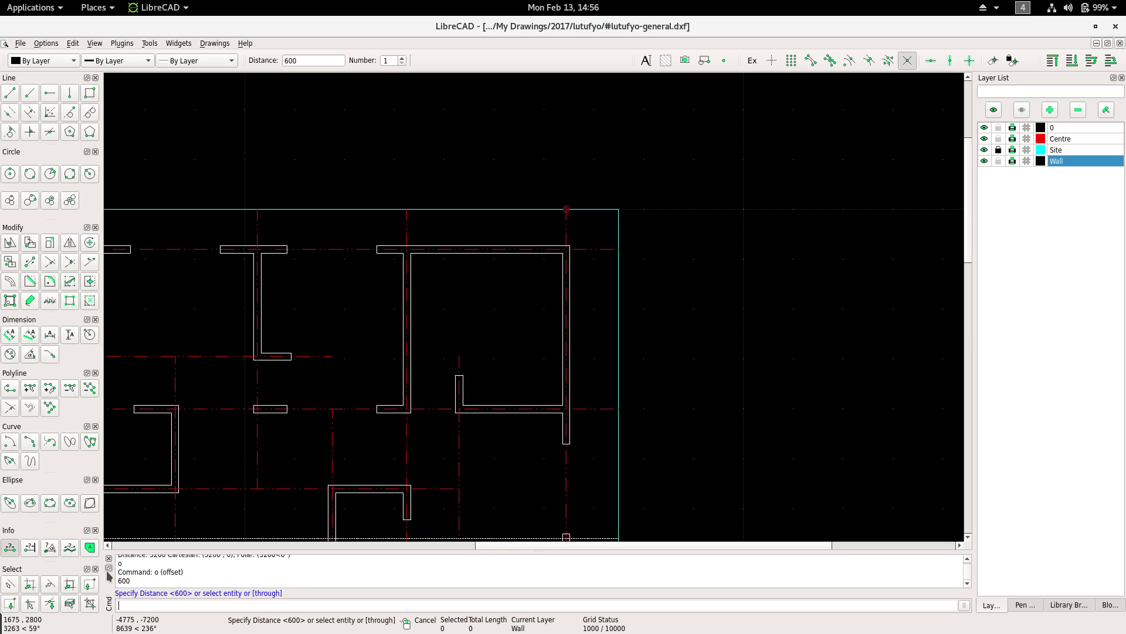
{"action": "scroll", "coordinate": [140, 566], "scroll_direction": "up", "scroll_amount": 2}
{"action": "scroll", "coordinate": [166, 585], "scroll_direction": "down", "scroll_amount": 3}
{"action": "type", "text": "1600"}
{"action": "key", "text": "Return"}
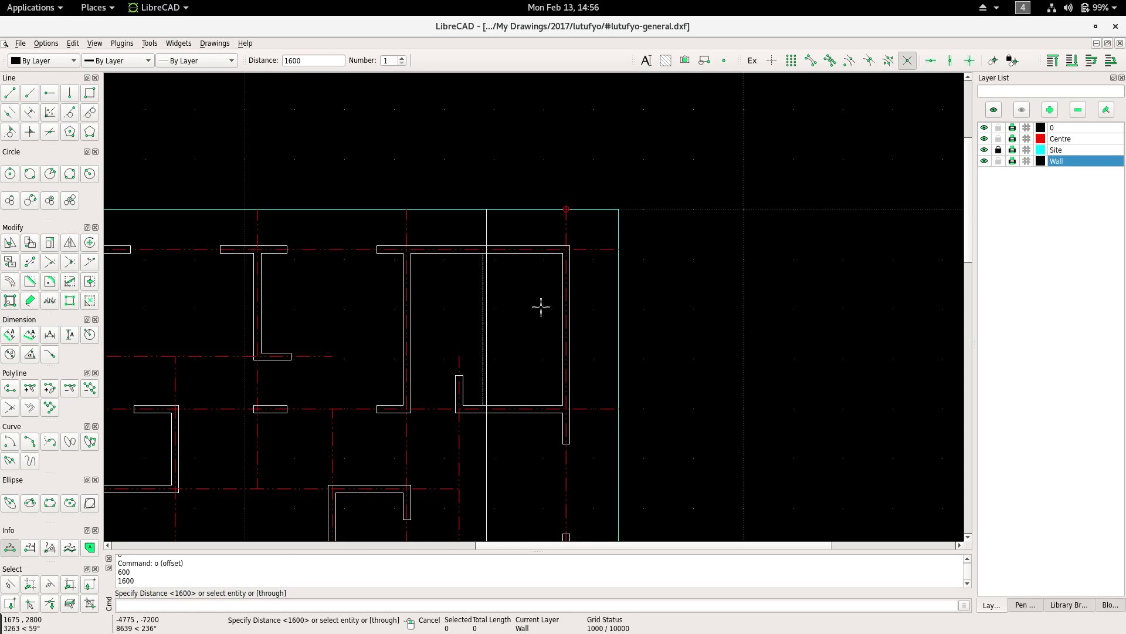
{"action": "scroll", "coordinate": [523, 340], "scroll_direction": "down", "scroll_amount": 3}
{"action": "right_click", "coordinate": [460, 288]}
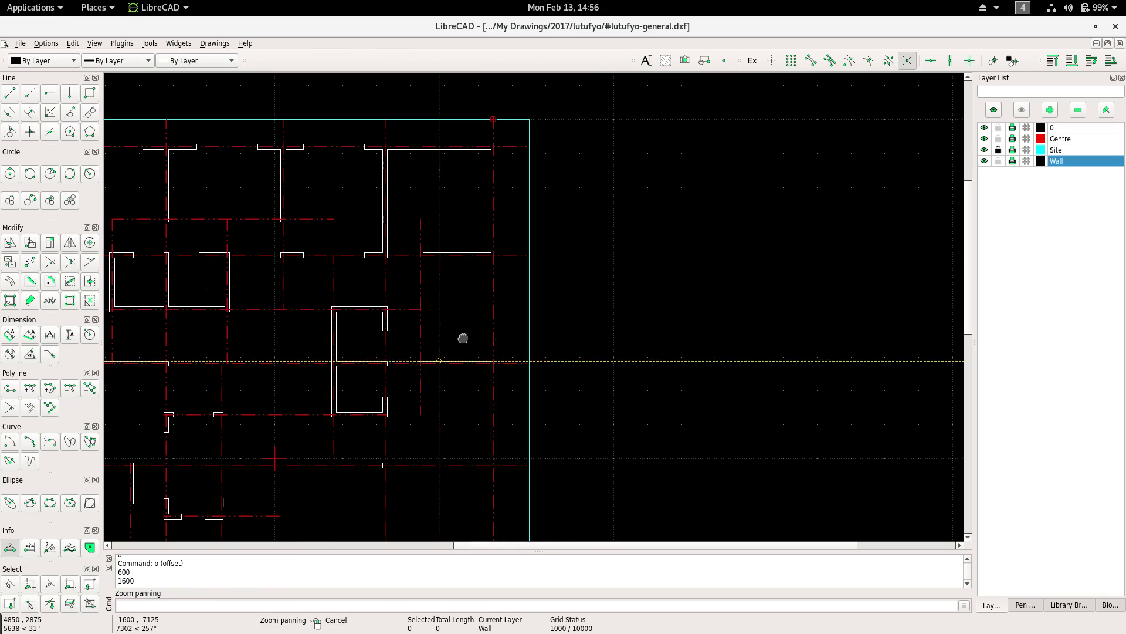
{"action": "scroll", "coordinate": [460, 337], "scroll_direction": "down", "scroll_amount": 3, "text": "ctrl"}
{"action": "right_click", "coordinate": [495, 369]}
{"action": "scroll", "coordinate": [495, 370], "scroll_direction": "up", "scroll_amount": 3}
{"action": "middle_click_drag", "start_coordinate": [495, 374], "coordinate": [498, 306]}
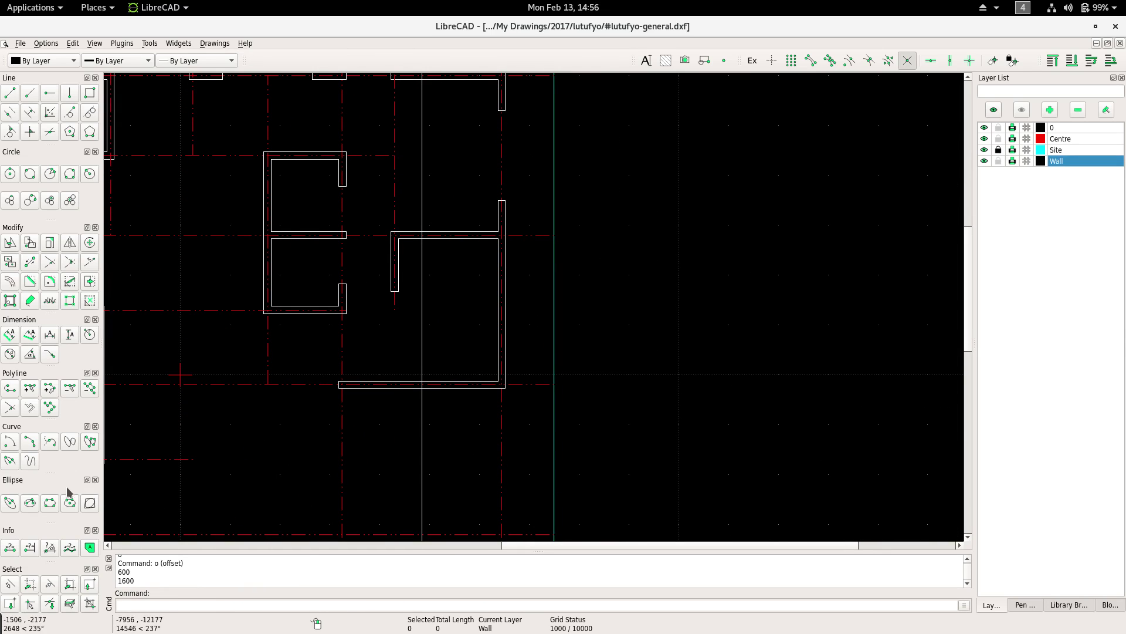
Measure 3000 up the right site edge and offset a horizontal line 1500.
{"action": "left_click", "coordinate": [12, 549]}
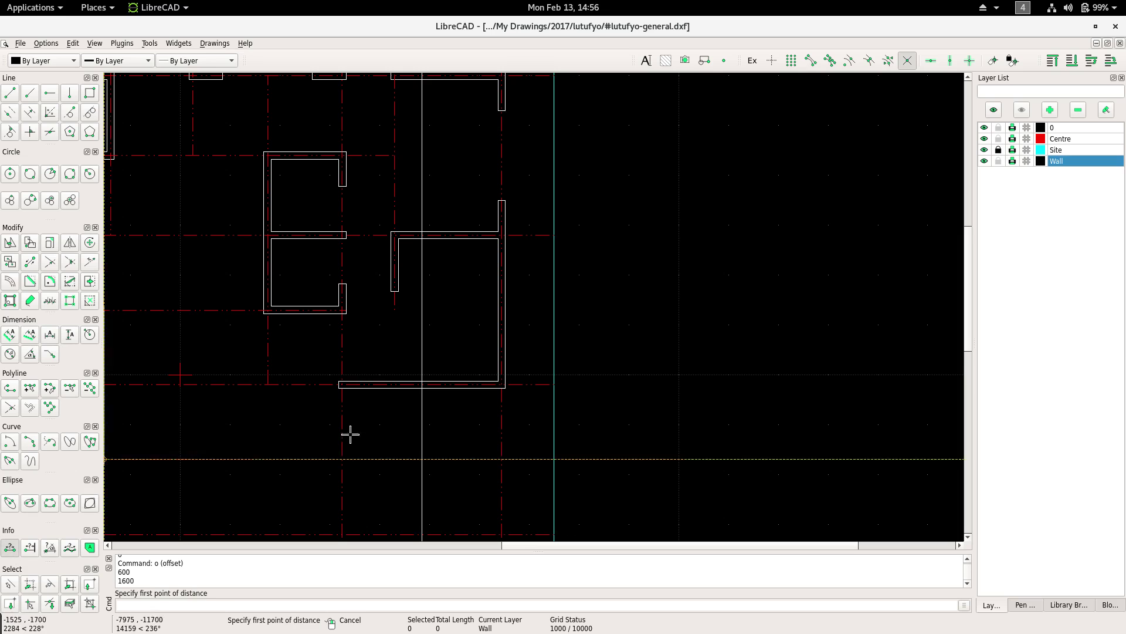
{"action": "left_click", "coordinate": [550, 382]}
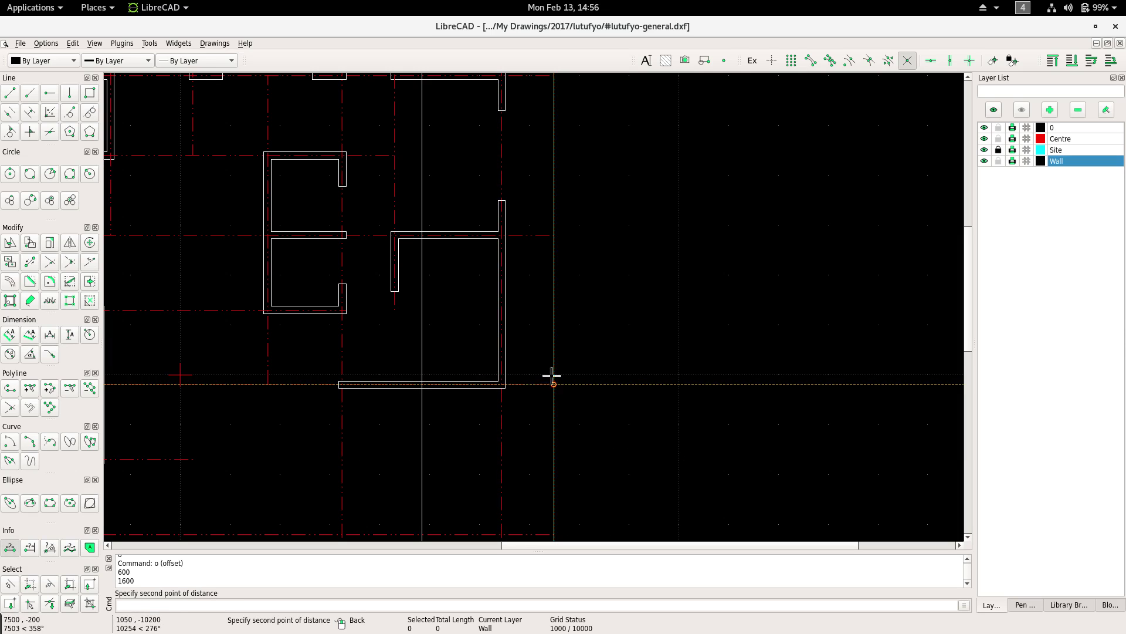
{"action": "left_click", "coordinate": [555, 234]}
{"action": "key", "text": "Escape"}
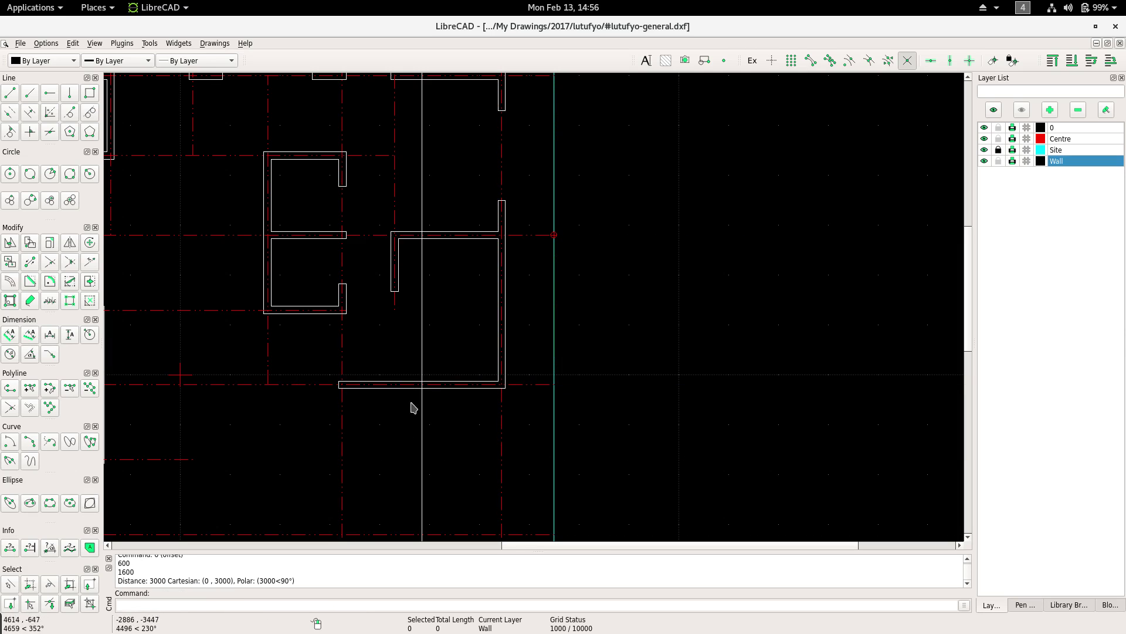
{"action": "type", "text": "o"}
{"action": "key", "text": "Return"}
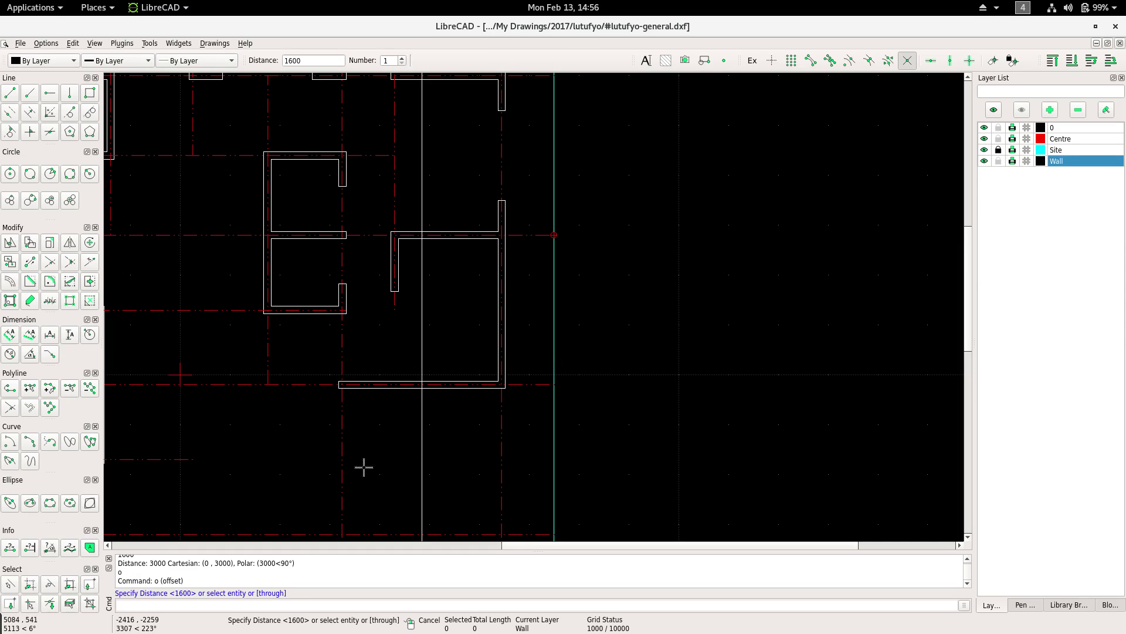
{"action": "key", "text": "Return"}
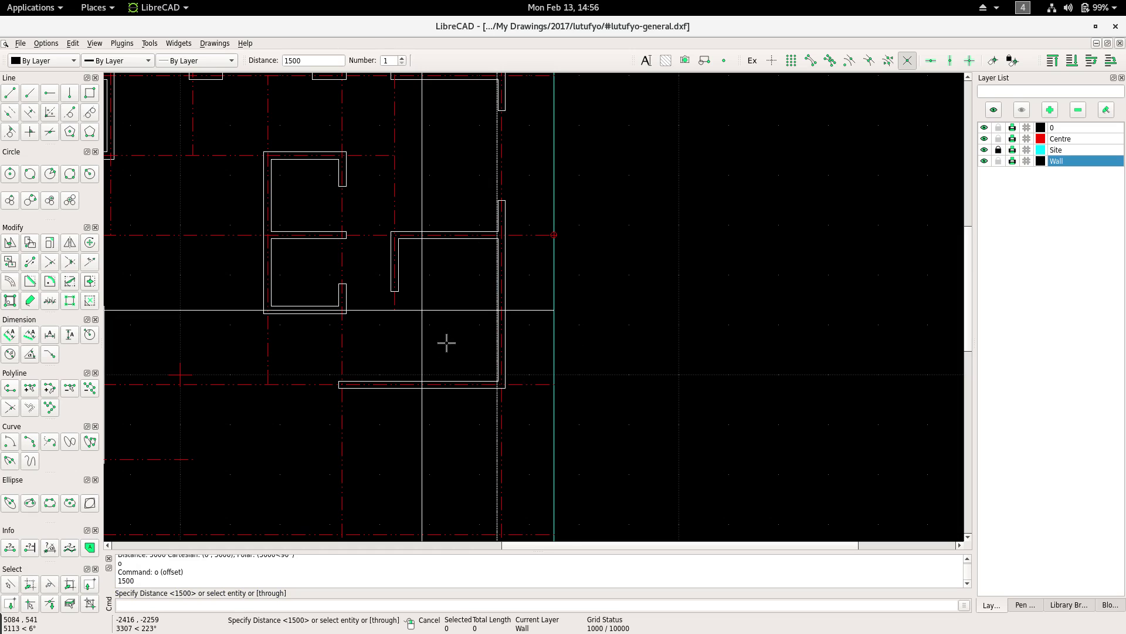
Window-select the two short wall end caps at the left wall end.
{"action": "middle_click_drag", "start_coordinate": [435, 360], "coordinate": [581, 395]}
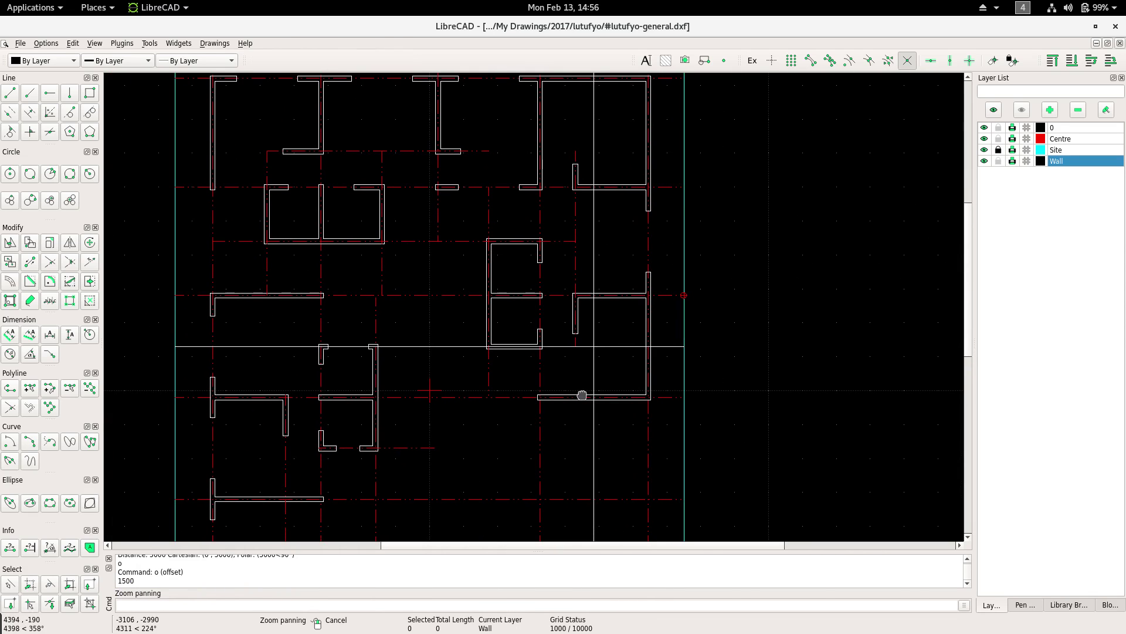
{"action": "left_click_drag", "start_coordinate": [191, 303], "coordinate": [240, 390]}
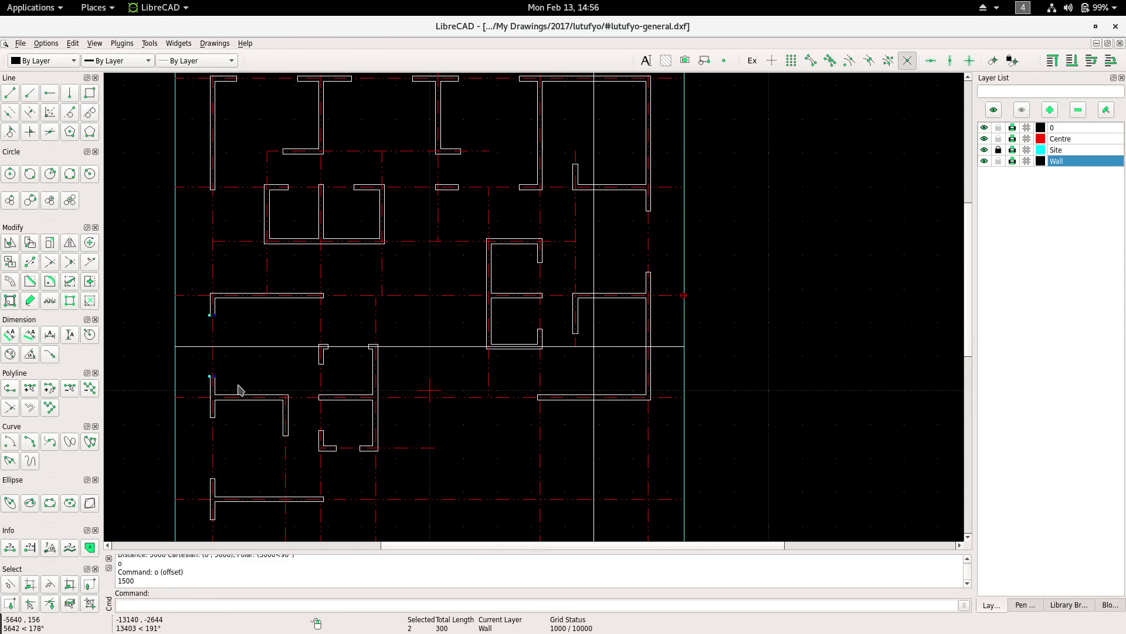
{"action": "scroll", "coordinate": [228, 390], "scroll_direction": "up", "scroll_amount": 2}
Copy the selected wall end pieces to the lower right wall corner, keeping the originals.
{"action": "scroll", "coordinate": [235, 396], "scroll_direction": "up", "scroll_amount": 2}
{"action": "right_click", "coordinate": [228, 340]}
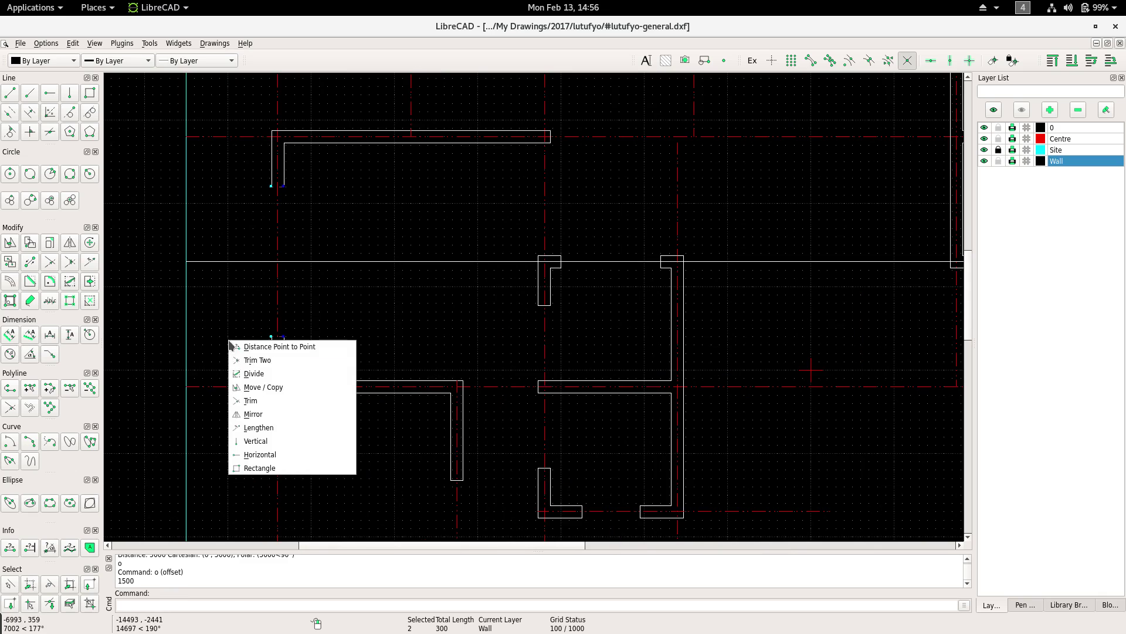
{"action": "left_click", "coordinate": [271, 390]}
{"action": "left_click", "coordinate": [272, 385]}
{"action": "scroll", "coordinate": [214, 433], "scroll_direction": "down", "scroll_amount": 2}
{"action": "scroll", "coordinate": [457, 420], "scroll_direction": "down", "scroll_amount": 2}
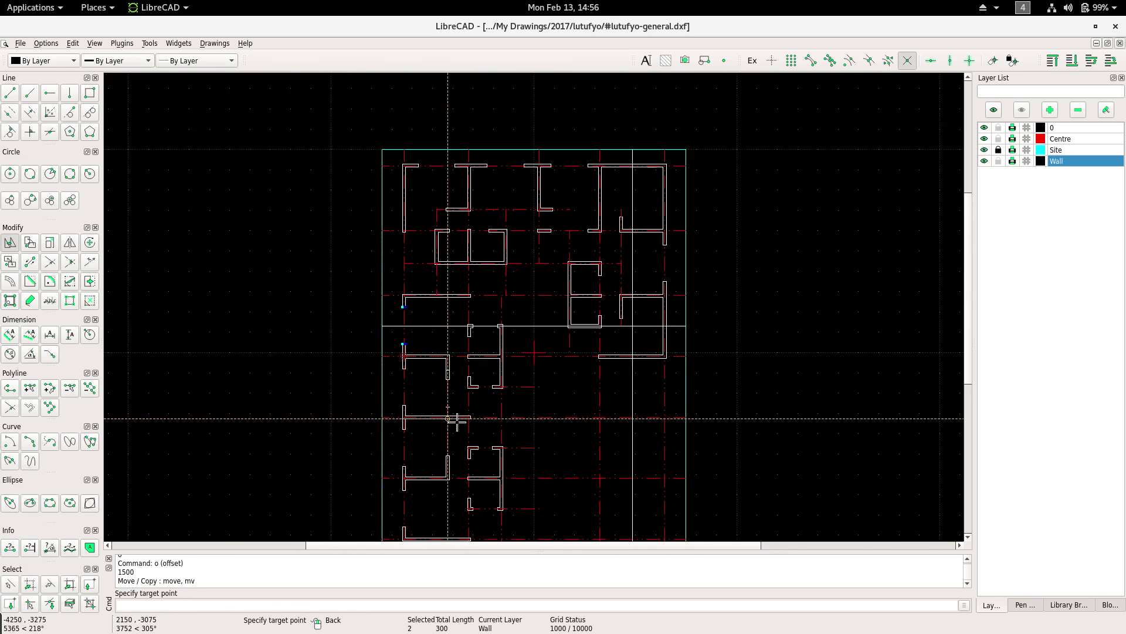
{"action": "scroll", "coordinate": [477, 399], "scroll_direction": "right", "scroll_amount": 3}
{"action": "scroll", "coordinate": [430, 324], "scroll_direction": "up", "scroll_amount": 4}
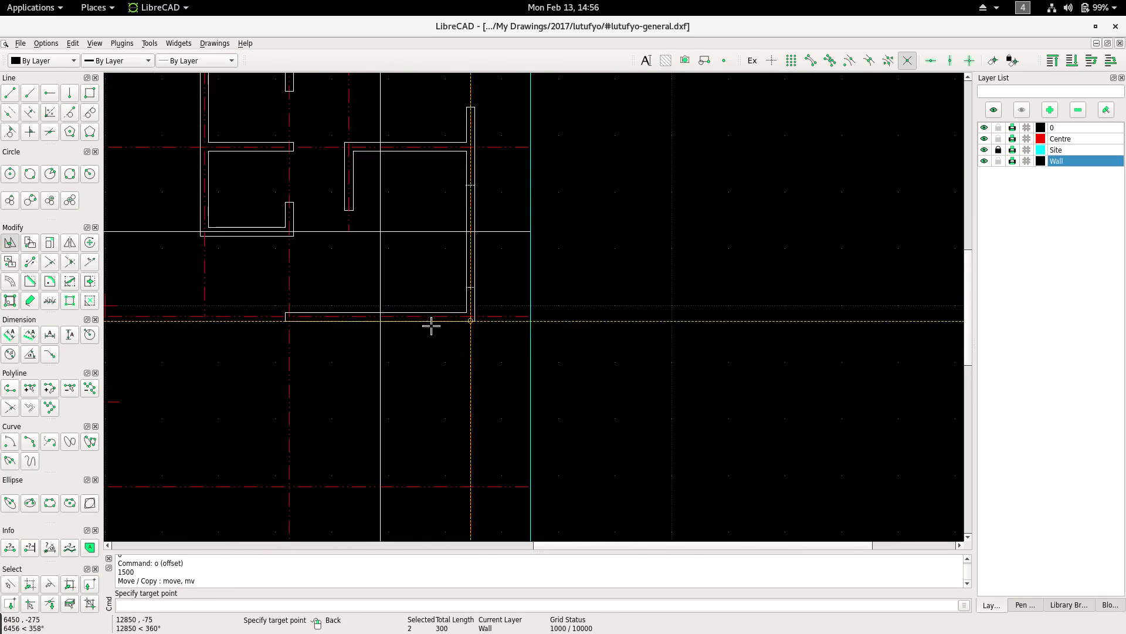
{"action": "left_click", "coordinate": [470, 317]}
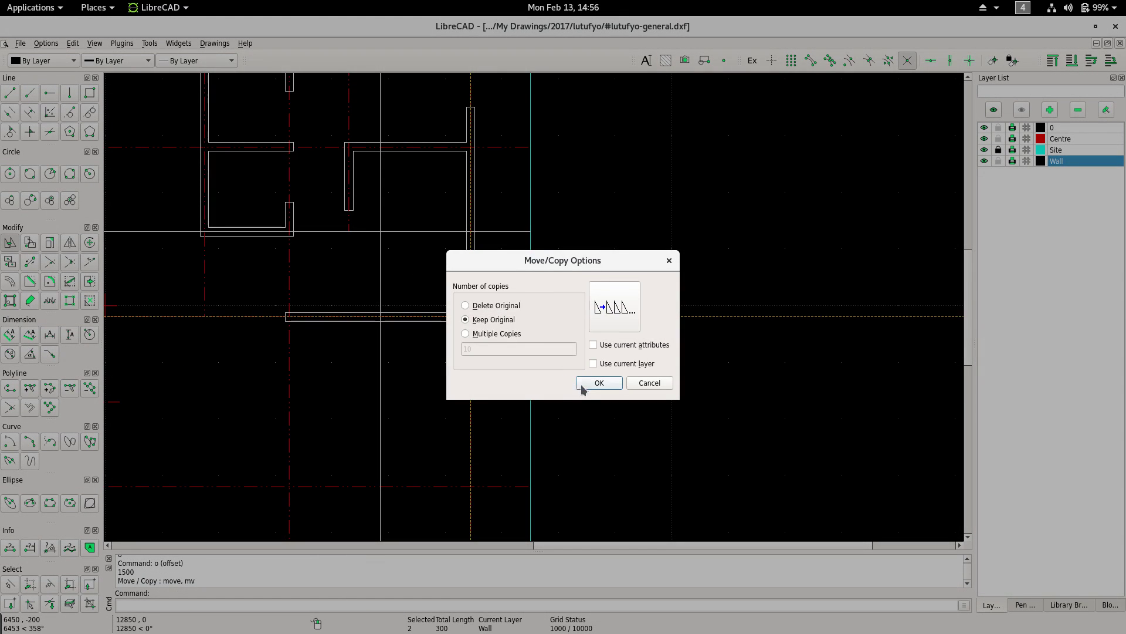
{"action": "left_click", "coordinate": [586, 384]}
Remove the horizontal reference line and zoom to the upper right rooms.
{"action": "left_click", "coordinate": [437, 231]}
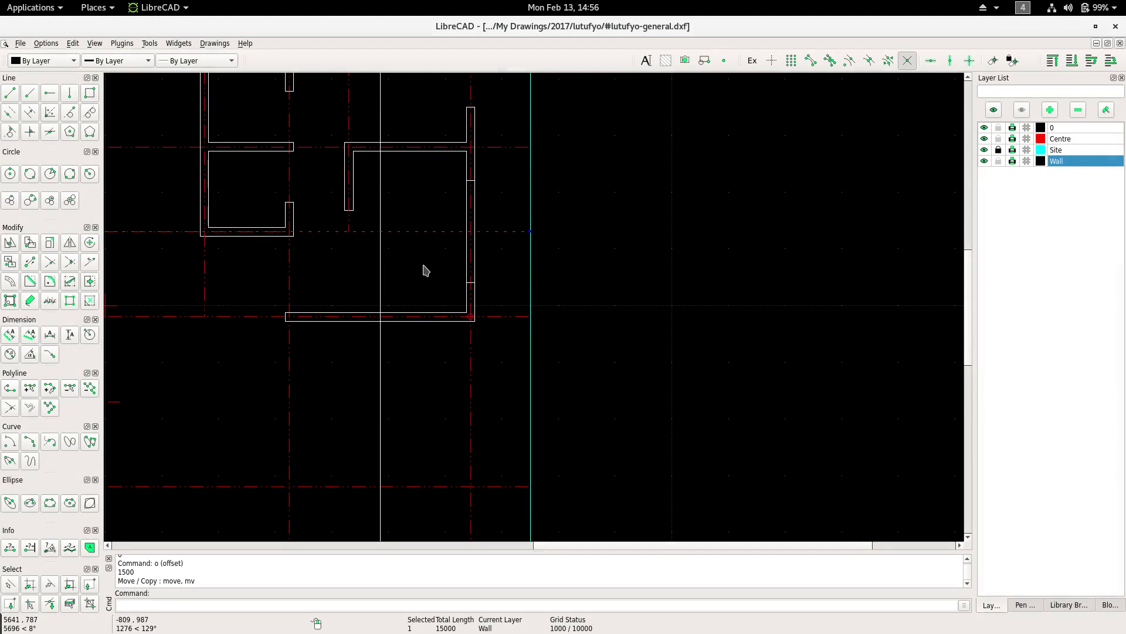
{"action": "scroll", "coordinate": [435, 306], "scroll_direction": "down", "scroll_amount": 1}
{"action": "scroll", "coordinate": [447, 384], "scroll_direction": "down", "scroll_amount": 2}
{"action": "scroll", "coordinate": [543, 417], "scroll_direction": "down", "scroll_amount": 2}
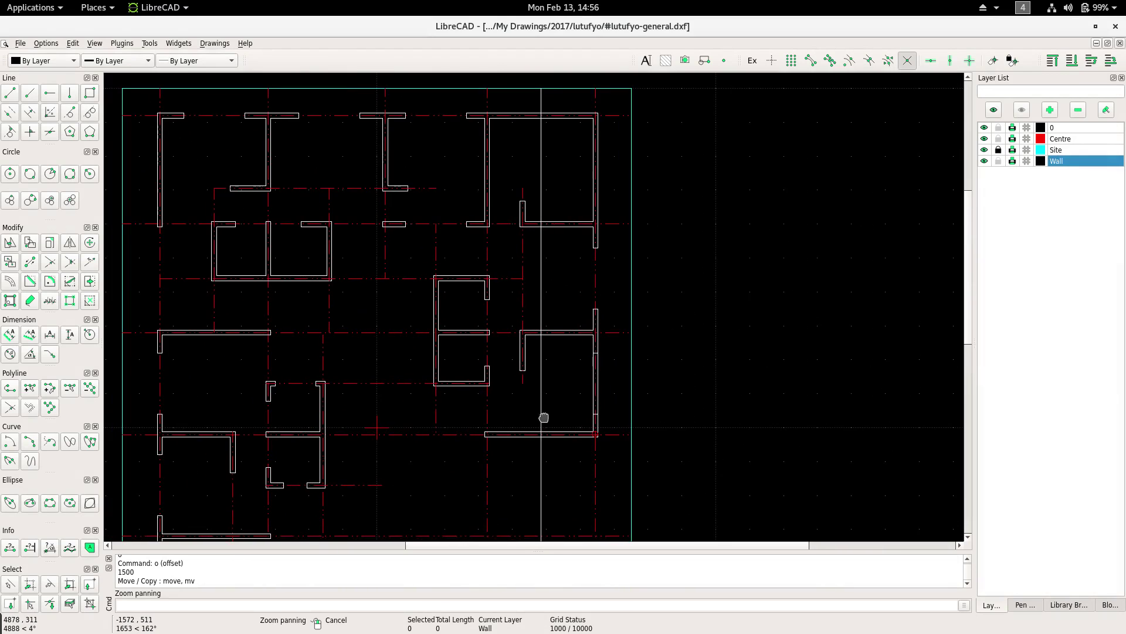
{"action": "key", "text": "Escape"}
{"action": "scroll", "coordinate": [532, 387], "scroll_direction": "up", "scroll_amount": 2}
{"action": "scroll", "coordinate": [532, 390], "scroll_direction": "up", "scroll_amount": 2}
{"action": "scroll", "coordinate": [532, 390], "scroll_direction": "up", "scroll_amount": 1}
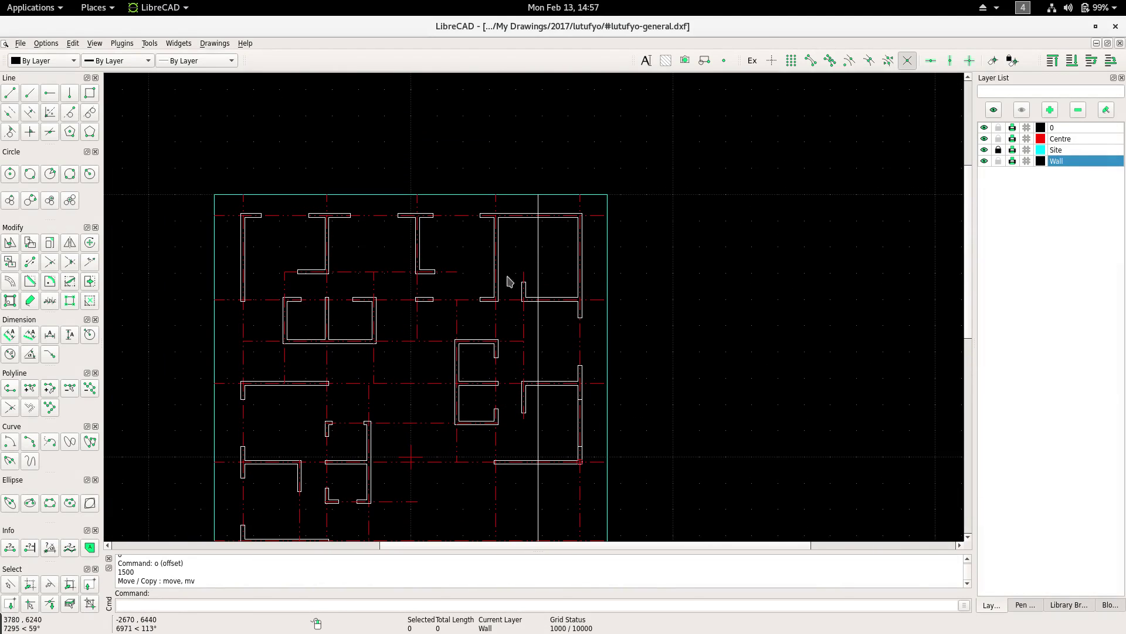
{"action": "scroll", "coordinate": [366, 269], "scroll_direction": "up", "scroll_amount": 2}
{"action": "middle_click_drag", "start_coordinate": [405, 289], "coordinate": [340, 292]}
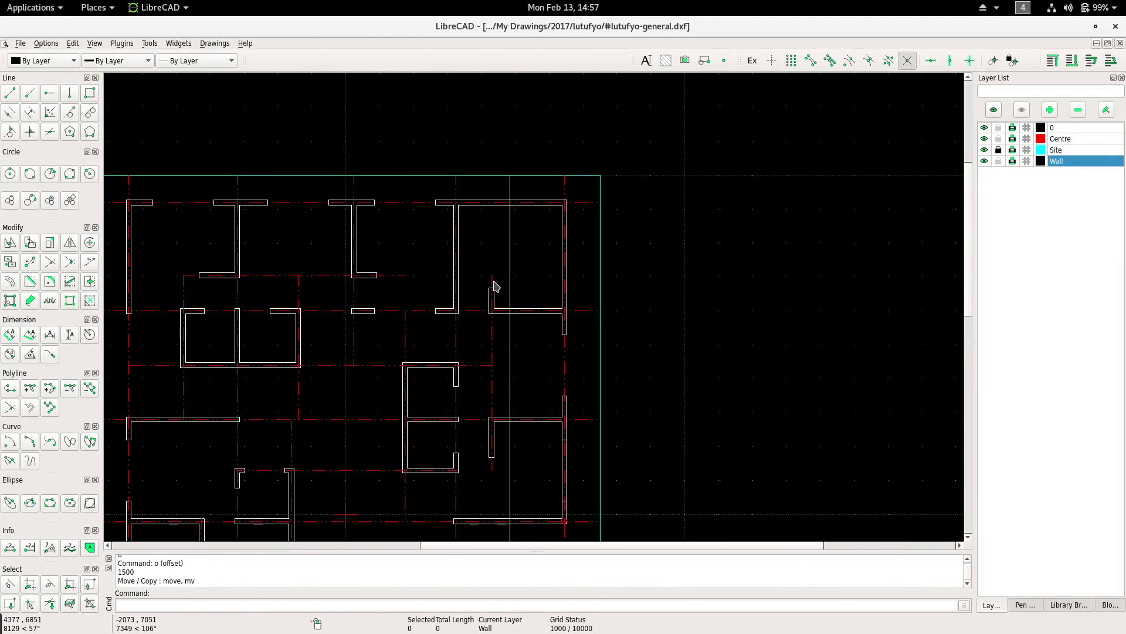
{"action": "middle_click_drag", "start_coordinate": [493, 284], "coordinate": [449, 257]}
Measure the right wall span as 3200, then start and cancel a 1600 offset.
{"action": "right_click", "coordinate": [485, 209]}
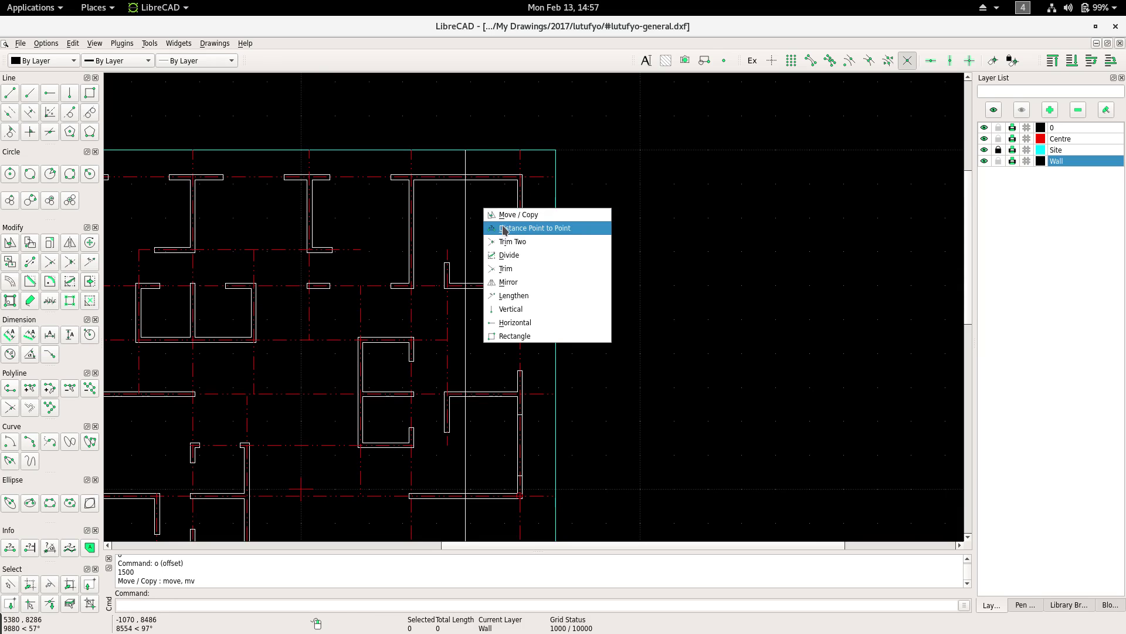
{"action": "left_click", "coordinate": [516, 228]}
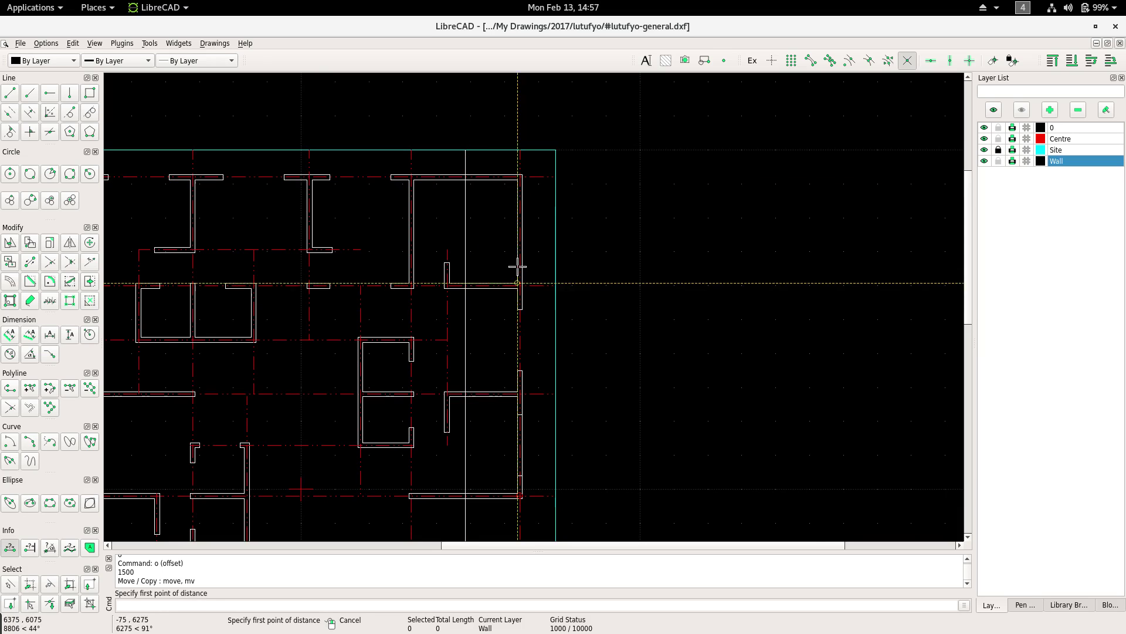
{"action": "left_click", "coordinate": [547, 286]}
{"action": "left_click", "coordinate": [554, 176]}
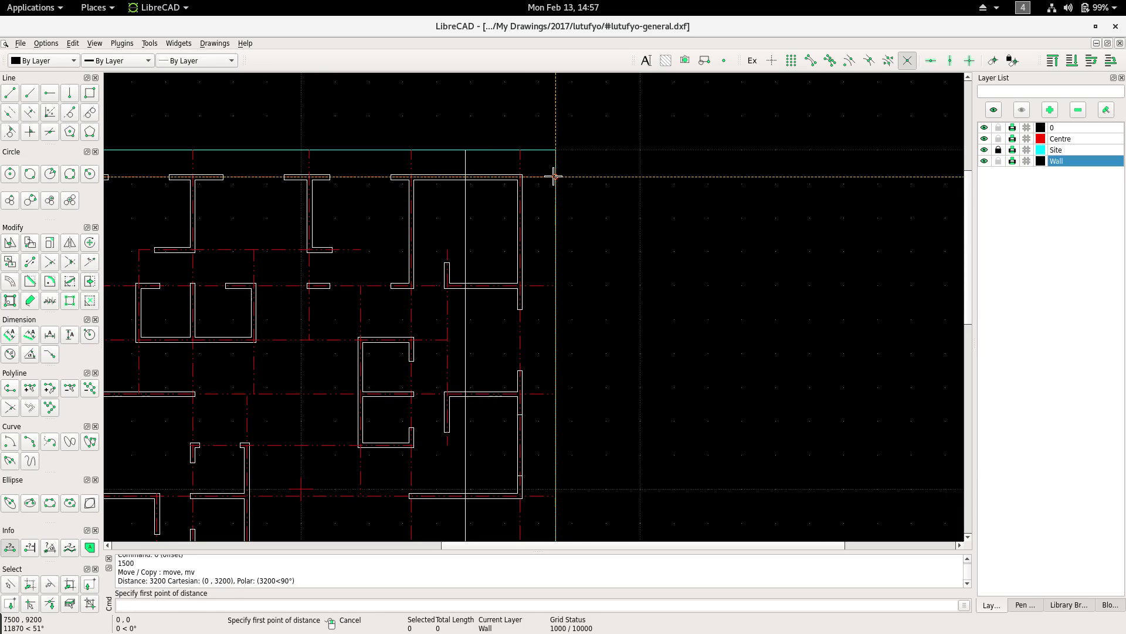
{"action": "right_click", "coordinate": [582, 234]}
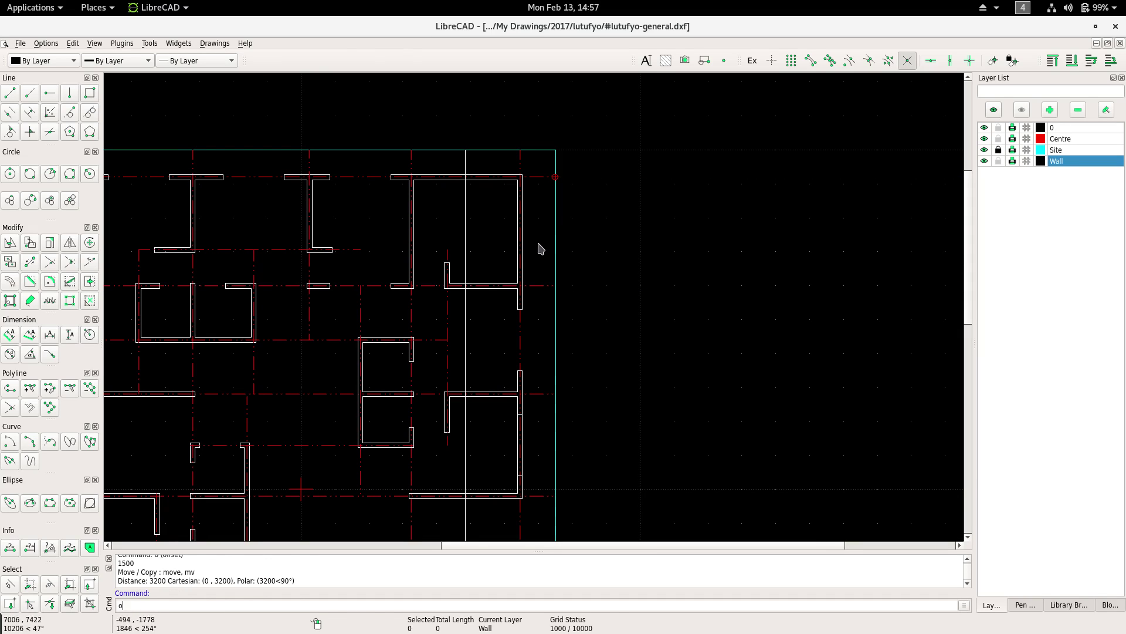
{"action": "type", "text": "o"}
{"action": "key", "text": "Return"}
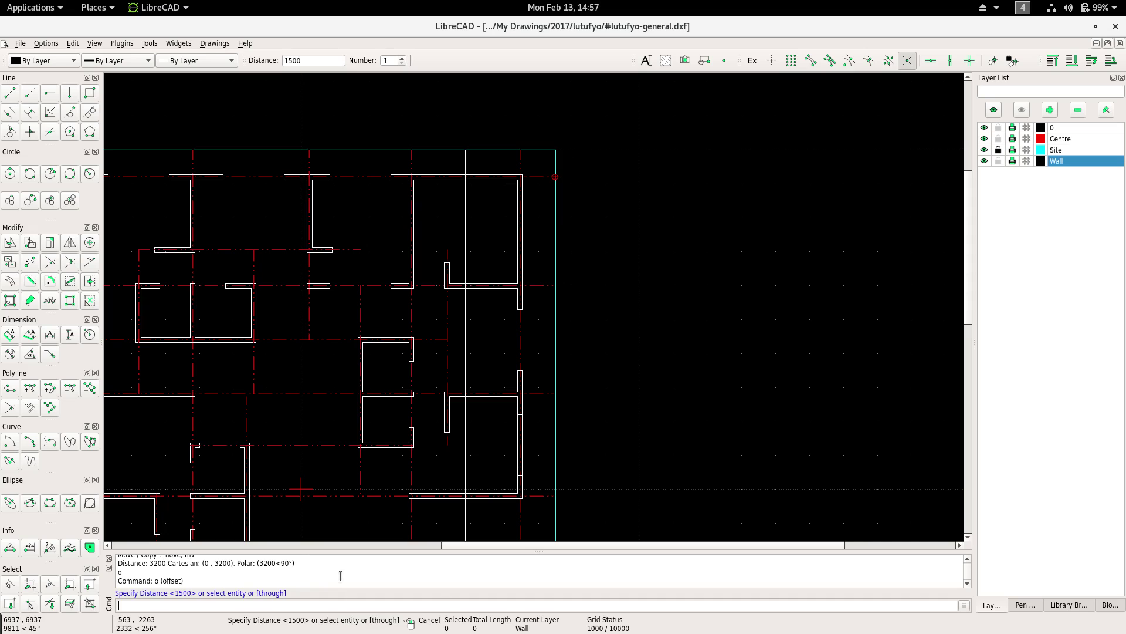
{"action": "type", "text": "160"}
{"action": "key", "text": "Return"}
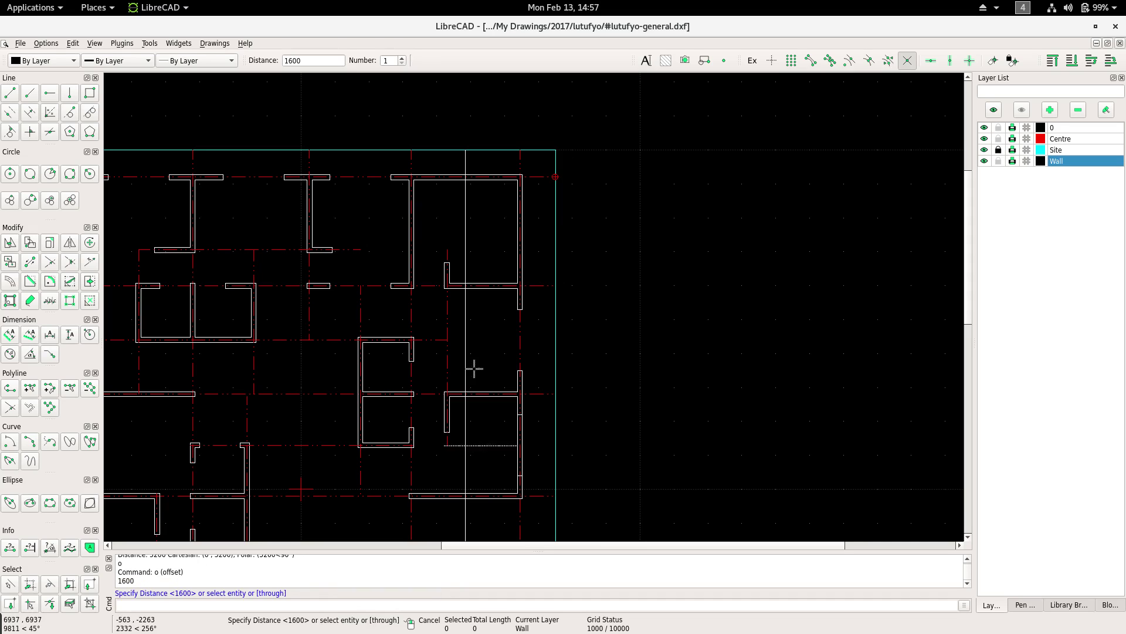
{"action": "right_click", "coordinate": [536, 198]}
{"action": "left_click", "coordinate": [574, 195]}
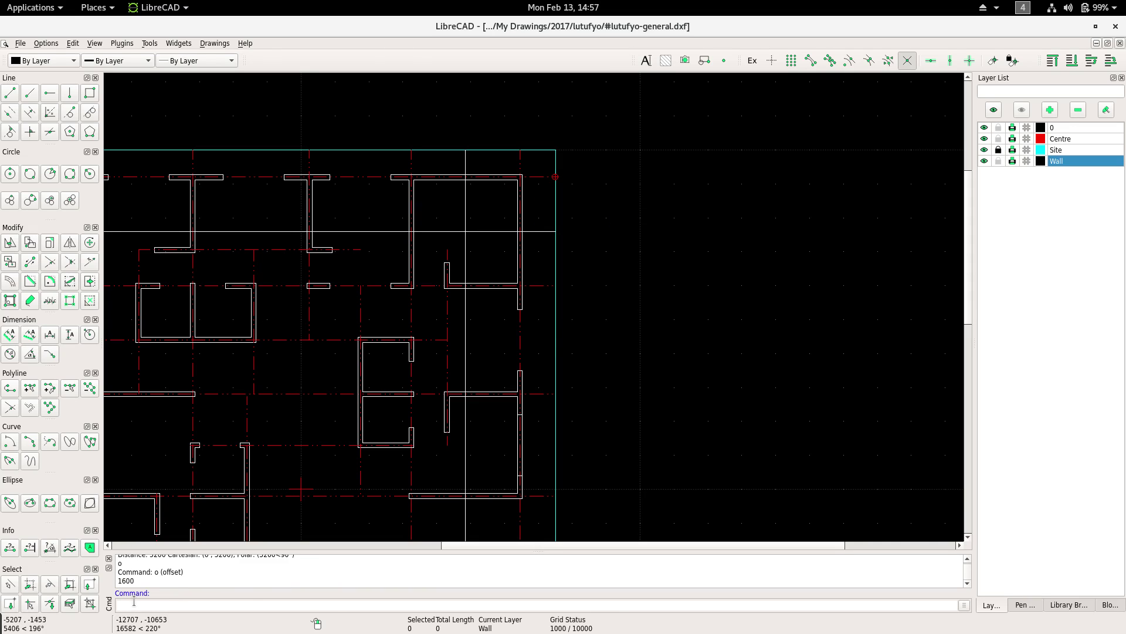
Offset three parallel guide lines 900 apart across the upper right rooms.
{"action": "type", "text": "o"}
{"action": "key", "text": "Return"}
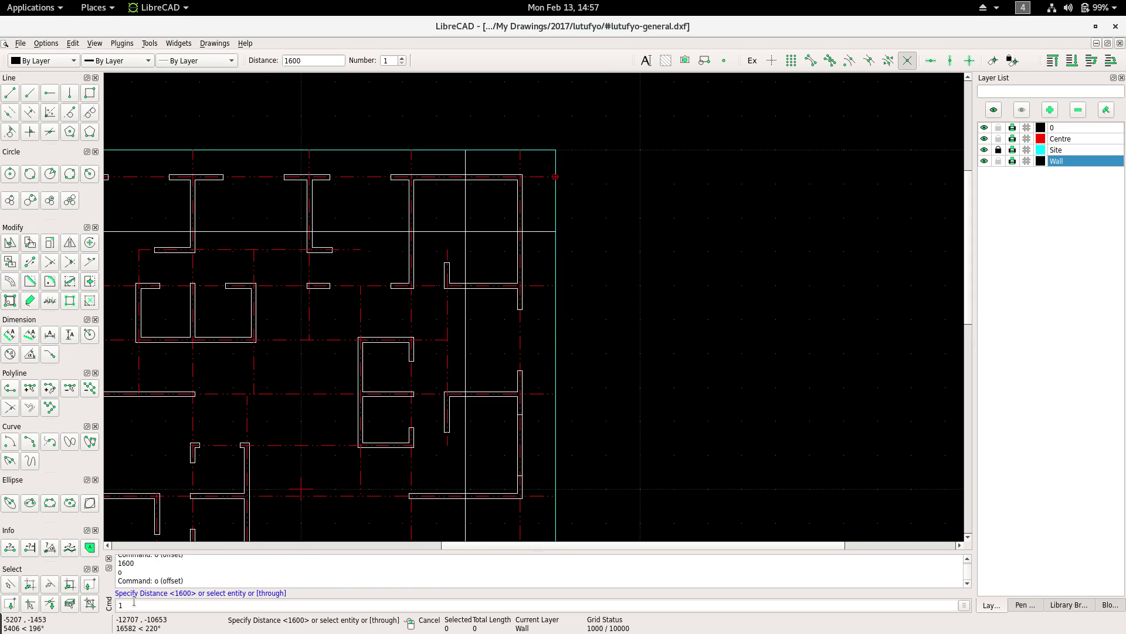
{"action": "key", "text": "Return"}
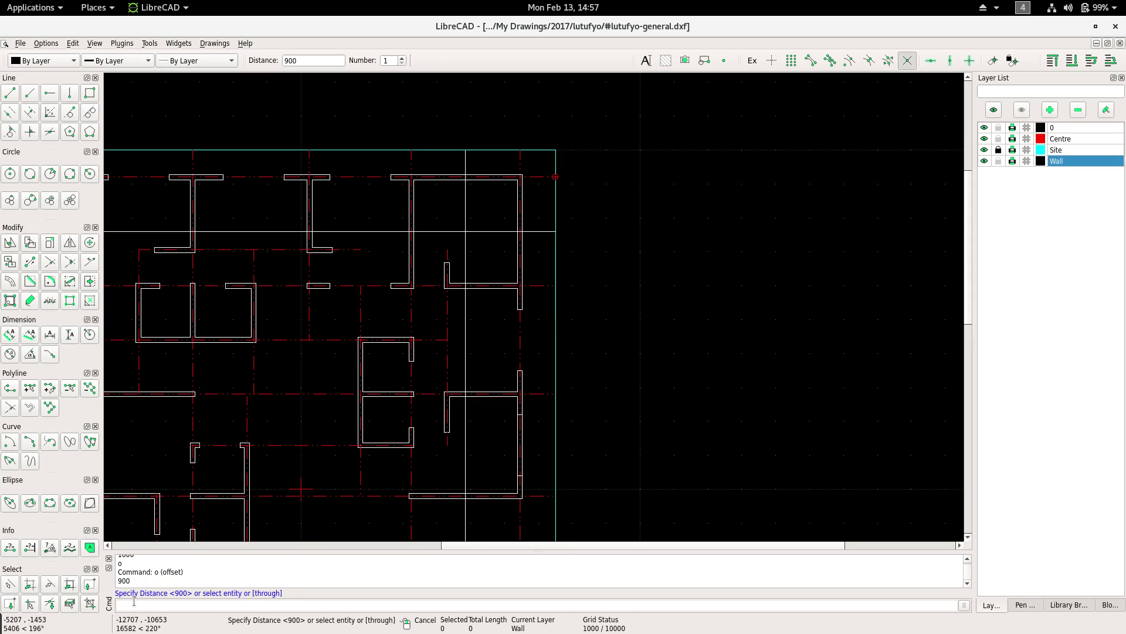
{"action": "left_click", "coordinate": [489, 222]}
{"action": "left_click", "coordinate": [490, 240]}
{"action": "left_click", "coordinate": [477, 218]}
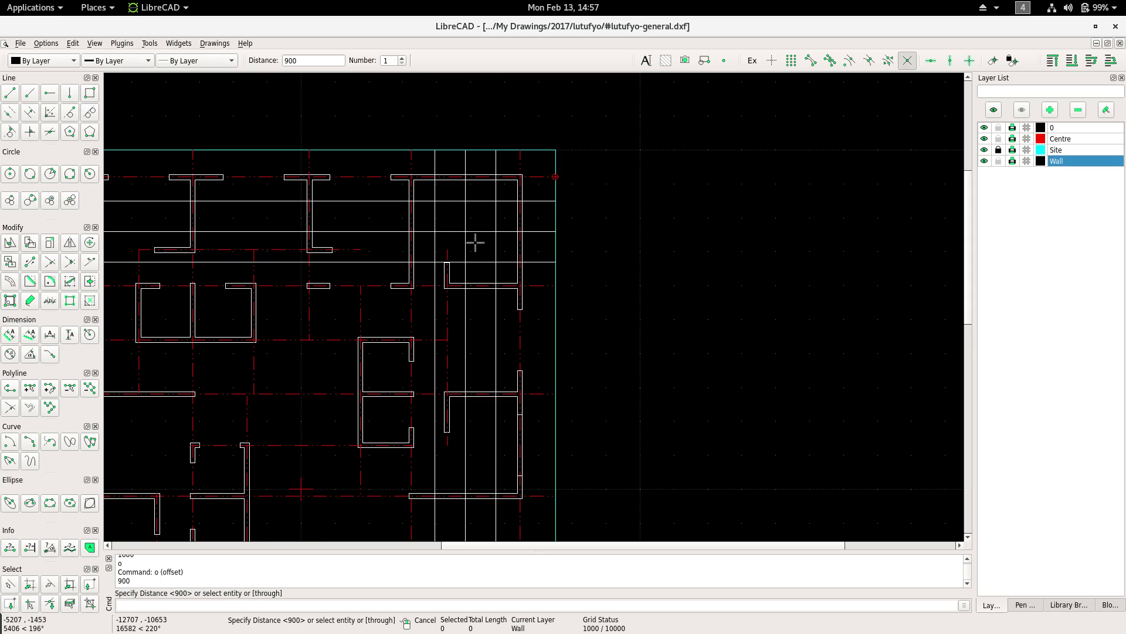
{"action": "right_click", "coordinate": [476, 316]}
{"action": "scroll", "coordinate": [485, 299], "scroll_direction": "down", "scroll_amount": 1}
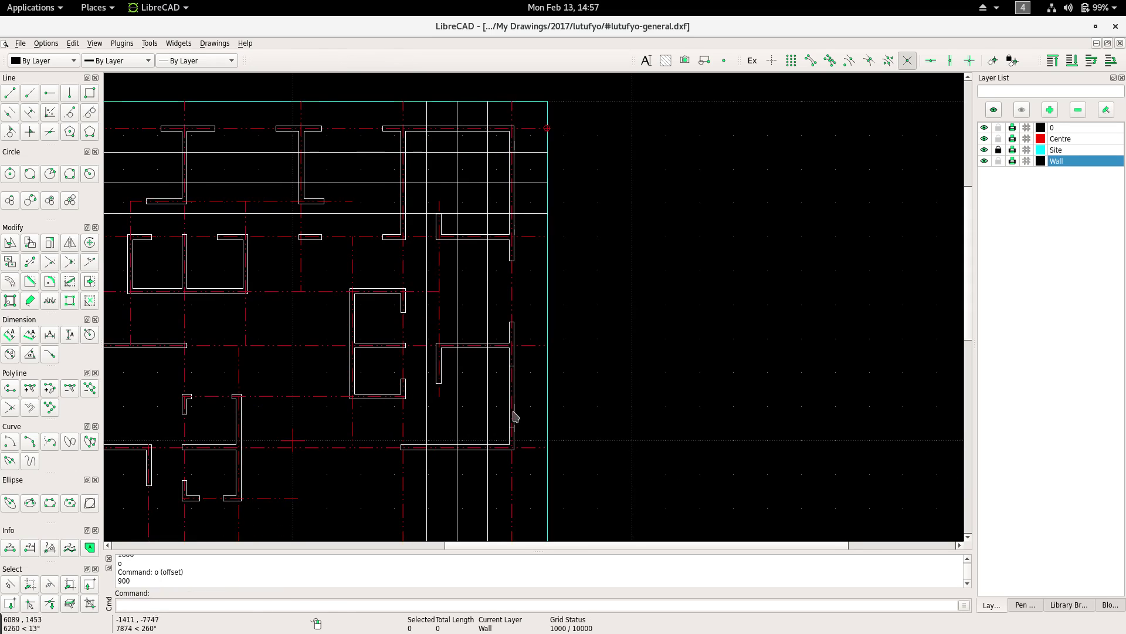
{"action": "scroll", "coordinate": [516, 416], "scroll_direction": "up", "scroll_amount": 2}
Divide the right-hand wall line at the guide line intersection.
{"action": "right_click", "coordinate": [499, 307]}
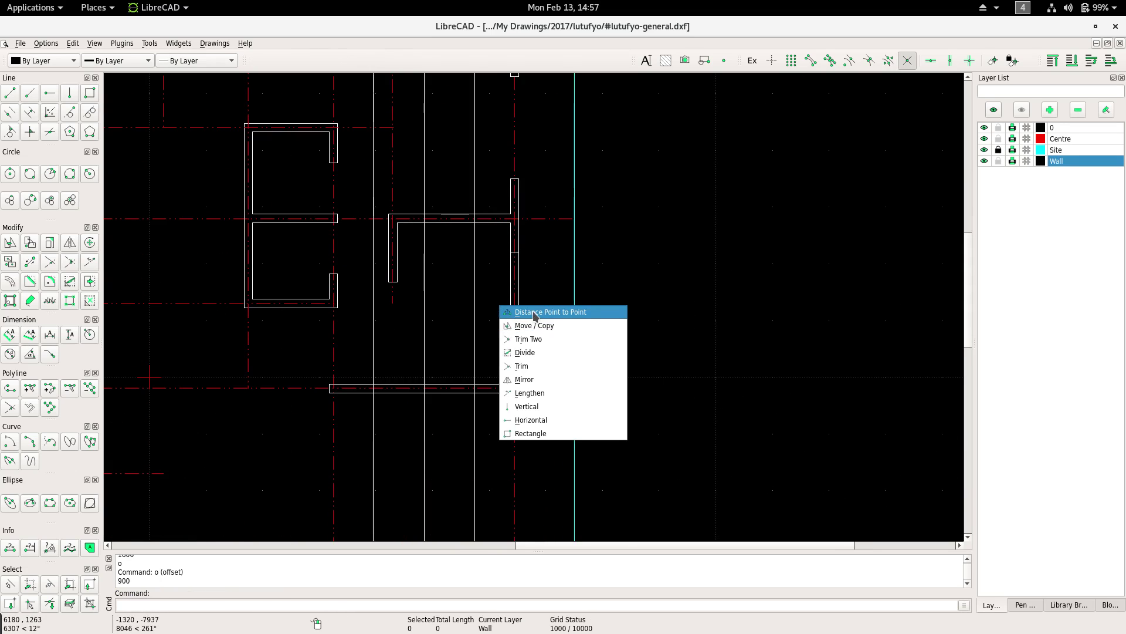
{"action": "left_click", "coordinate": [525, 352]}
{"action": "scroll", "coordinate": [516, 304], "scroll_direction": "up", "scroll_amount": 4}
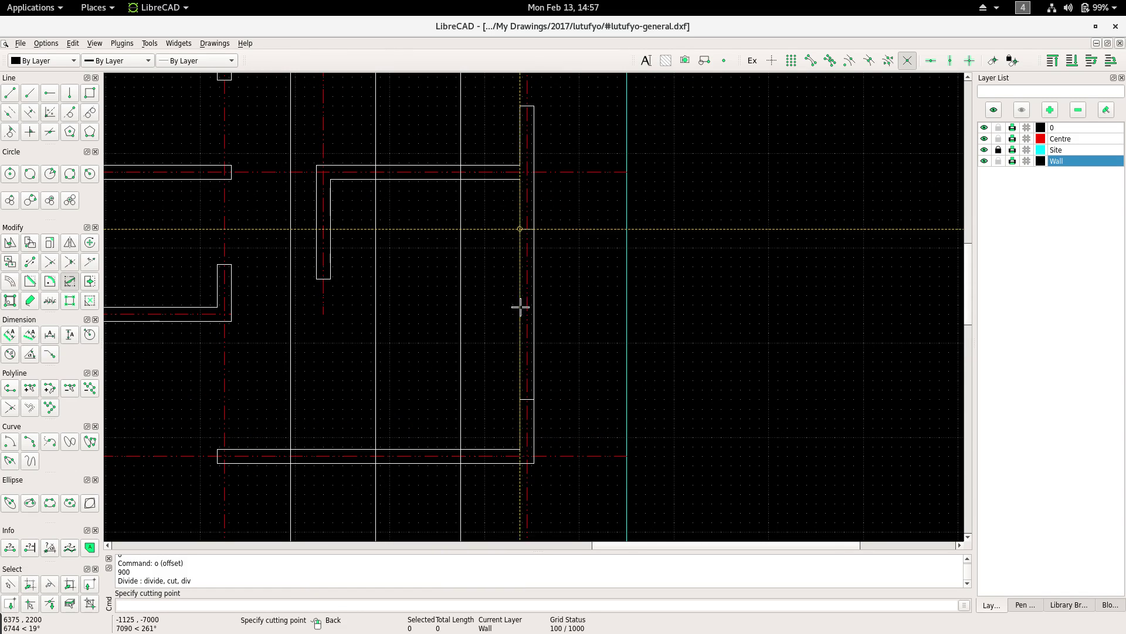
{"action": "left_click", "coordinate": [558, 229]}
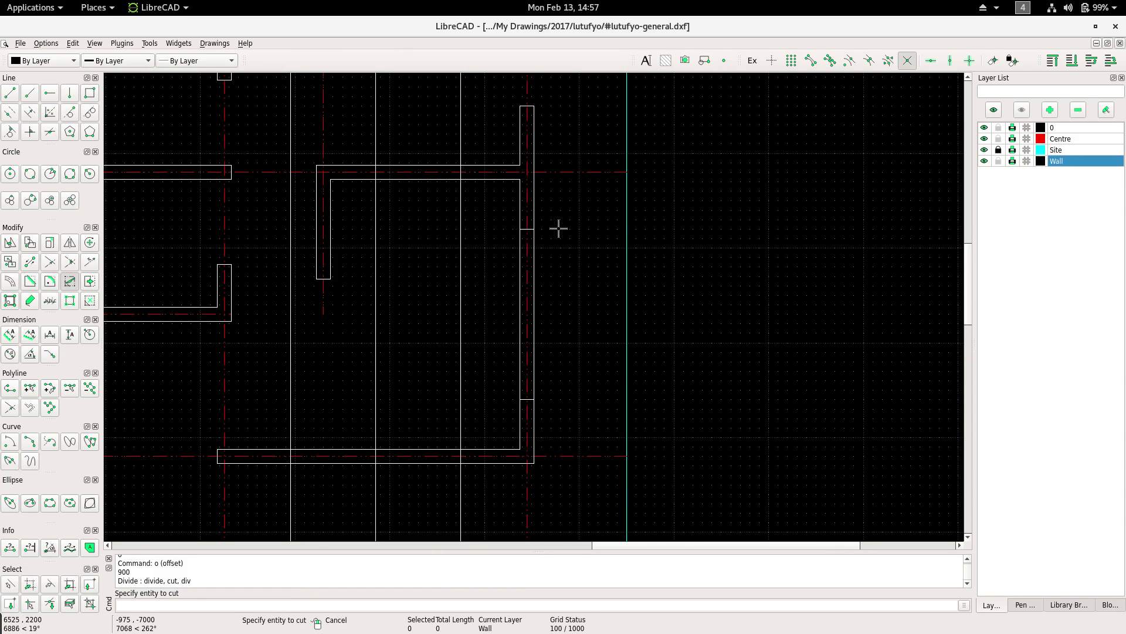
{"action": "right_click", "coordinate": [561, 233]}
{"action": "left_click", "coordinate": [593, 283]}
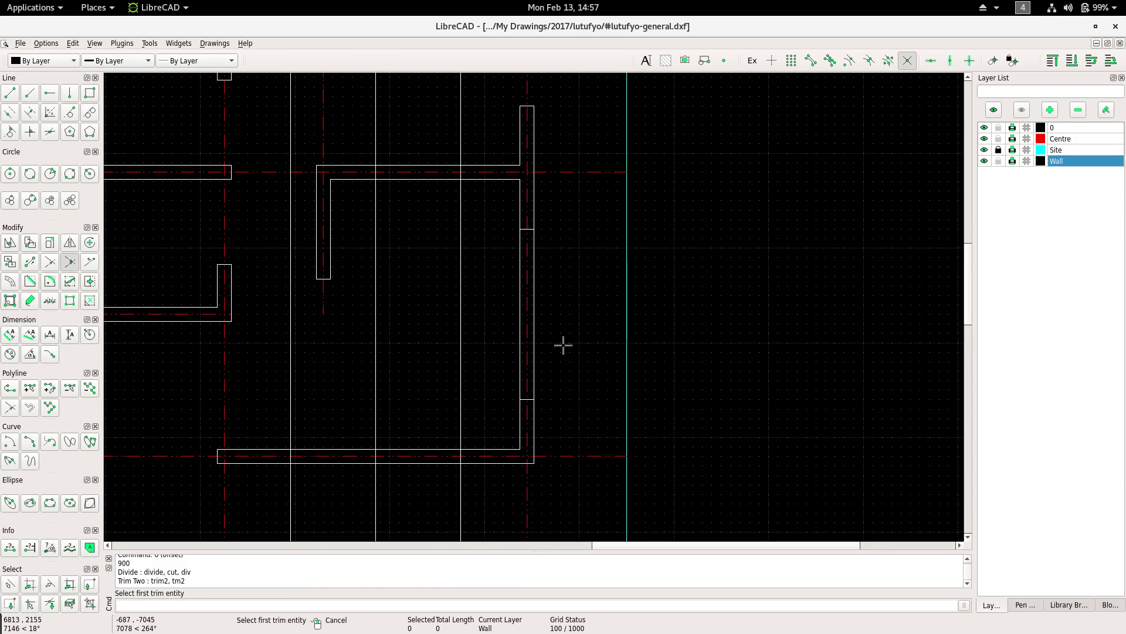
{"action": "scroll", "coordinate": [532, 405], "scroll_direction": "up", "scroll_amount": 3}
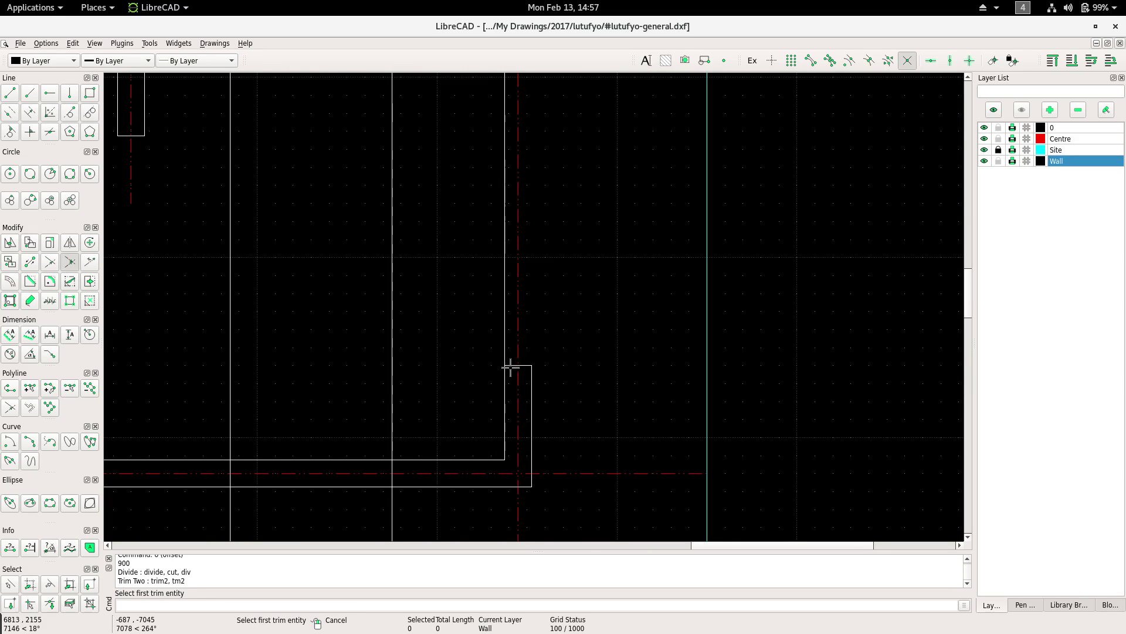
{"action": "scroll", "coordinate": [490, 381], "scroll_direction": "down", "scroll_amount": 2}
{"action": "scroll", "coordinate": [469, 276], "scroll_direction": "down", "scroll_amount": 2}
{"action": "scroll", "coordinate": [461, 487], "scroll_direction": "down", "scroll_amount": 2}
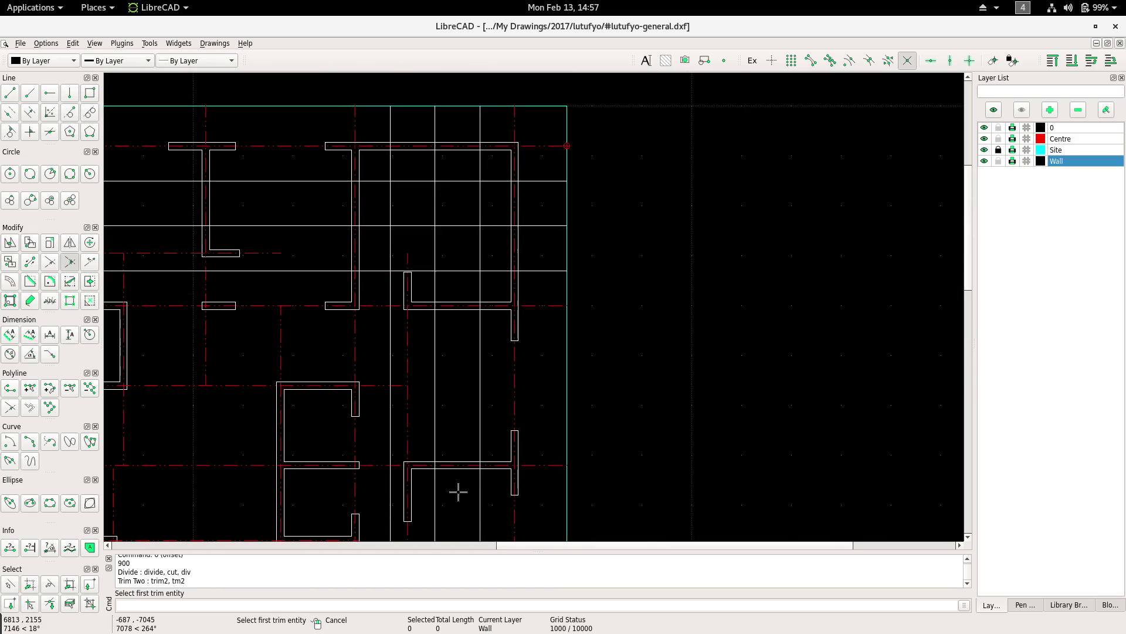
{"action": "scroll", "coordinate": [469, 306], "scroll_direction": "up", "scroll_amount": 1}
{"action": "scroll", "coordinate": [502, 271], "scroll_direction": "up", "scroll_amount": 1}
{"action": "scroll", "coordinate": [502, 264], "scroll_direction": "up", "scroll_amount": 1}
Attempt to divide the top wall line, then back out without splitting.
{"action": "right_click", "coordinate": [501, 257]}
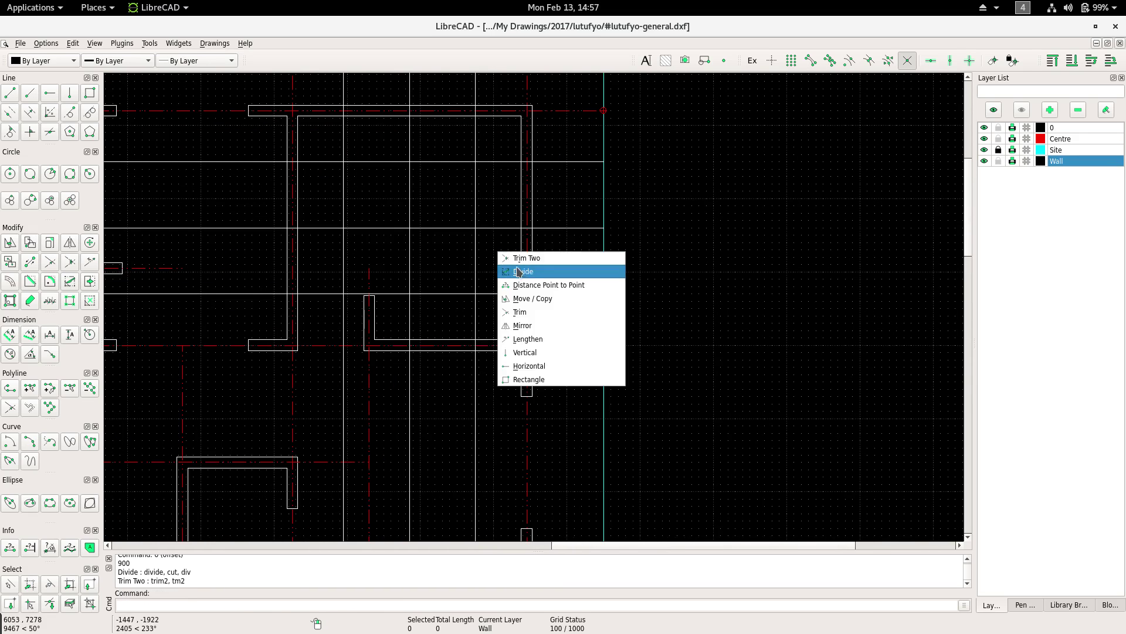
{"action": "left_click", "coordinate": [518, 272]}
{"action": "scroll", "coordinate": [522, 246], "scroll_direction": "up", "scroll_amount": 1}
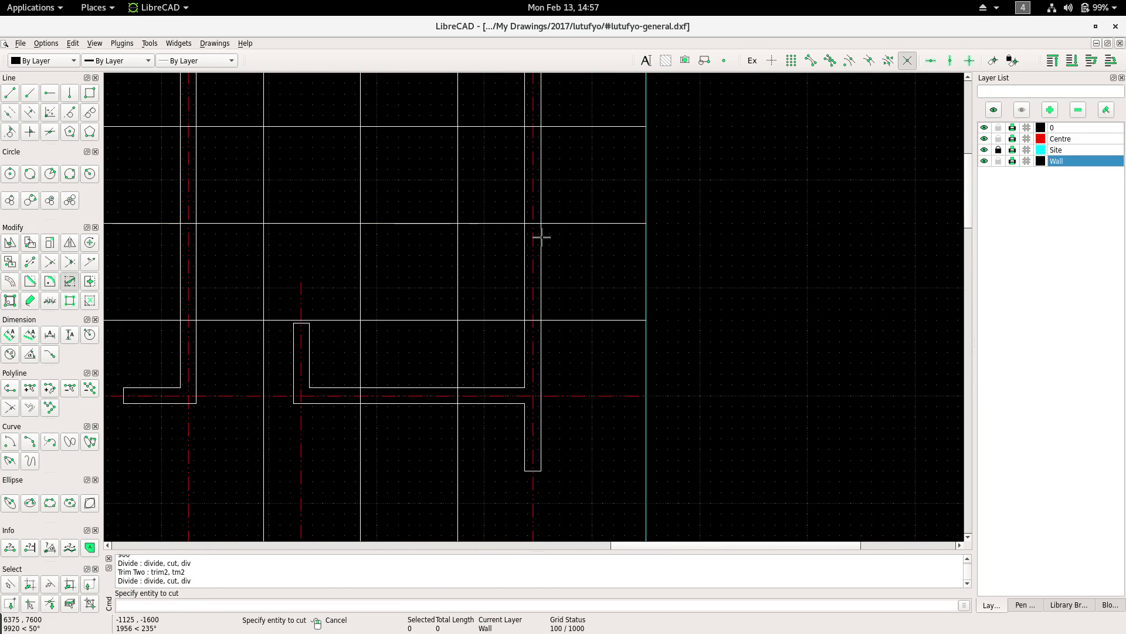
{"action": "scroll", "coordinate": [540, 223], "scroll_direction": "down", "scroll_amount": 1}
{"action": "scroll", "coordinate": [446, 264], "scroll_direction": "down", "scroll_amount": 1}
{"action": "scroll", "coordinate": [437, 255], "scroll_direction": "up", "scroll_amount": 1}
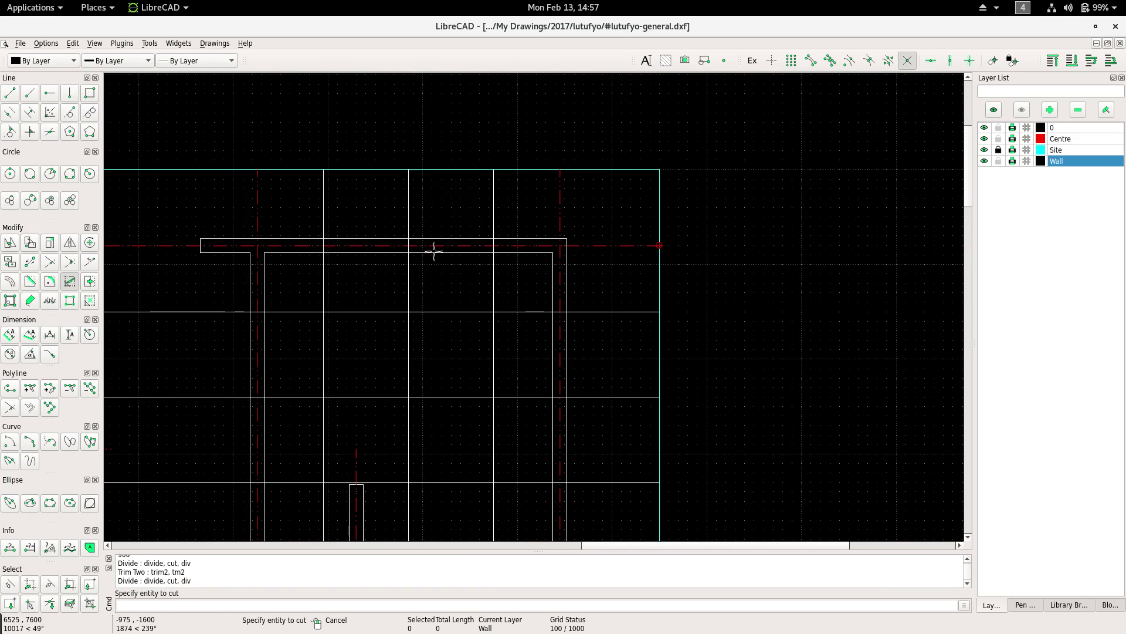
{"action": "left_click", "coordinate": [404, 238]}
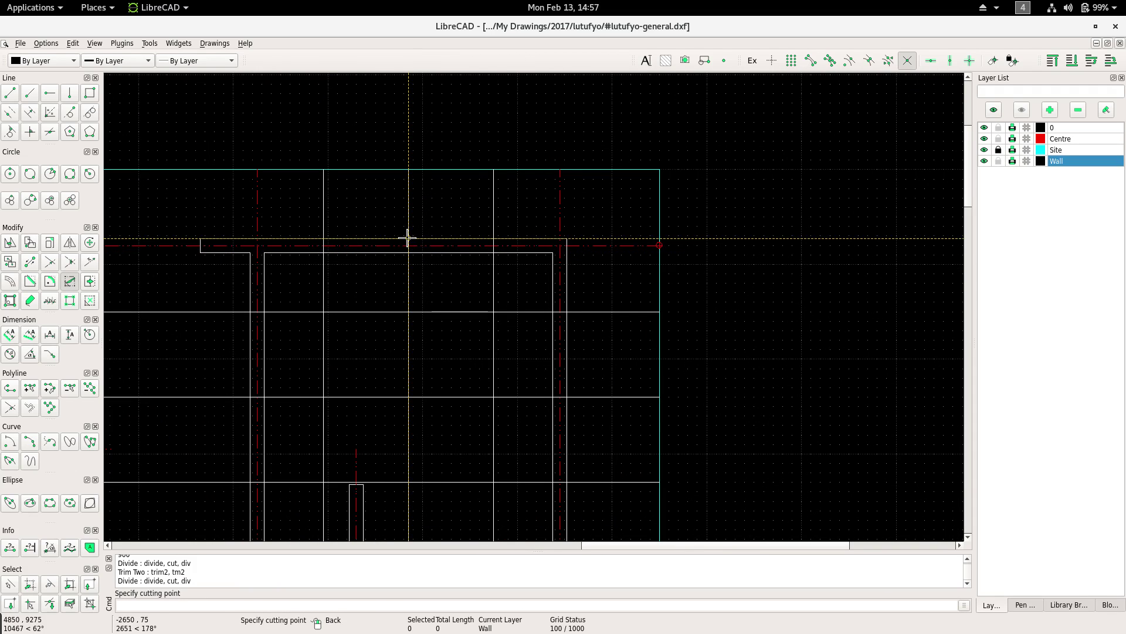
{"action": "right_click", "coordinate": [409, 236]}
Trim Two the upper right wall and guide lines into clean corners.
{"action": "right_click", "coordinate": [439, 204]}
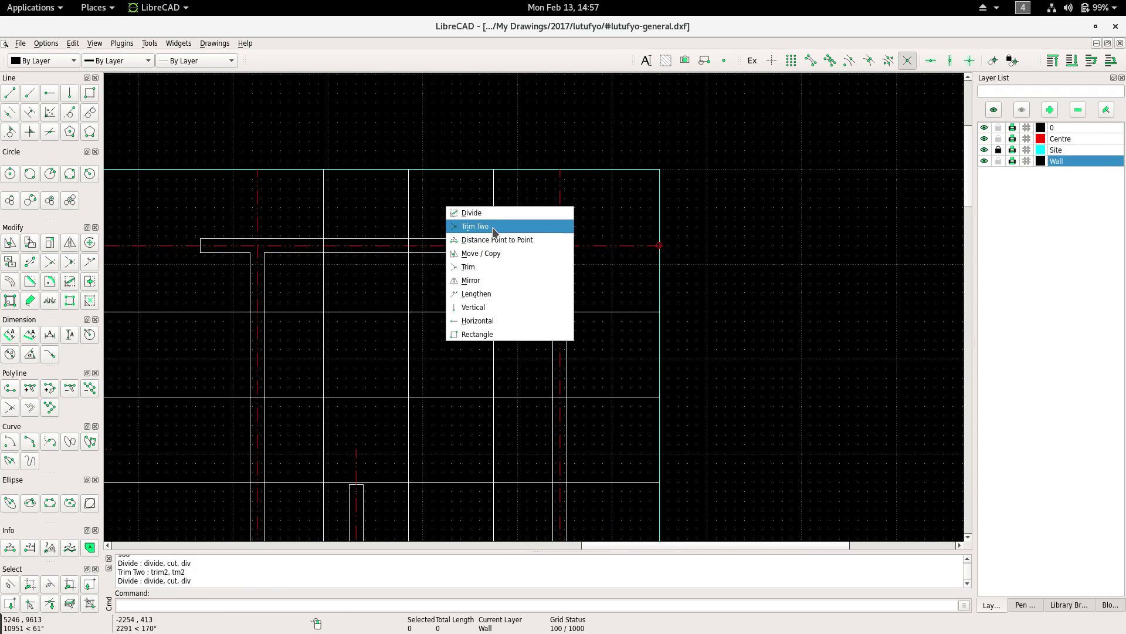
{"action": "left_click", "coordinate": [494, 228]}
{"action": "left_click", "coordinate": [501, 253]}
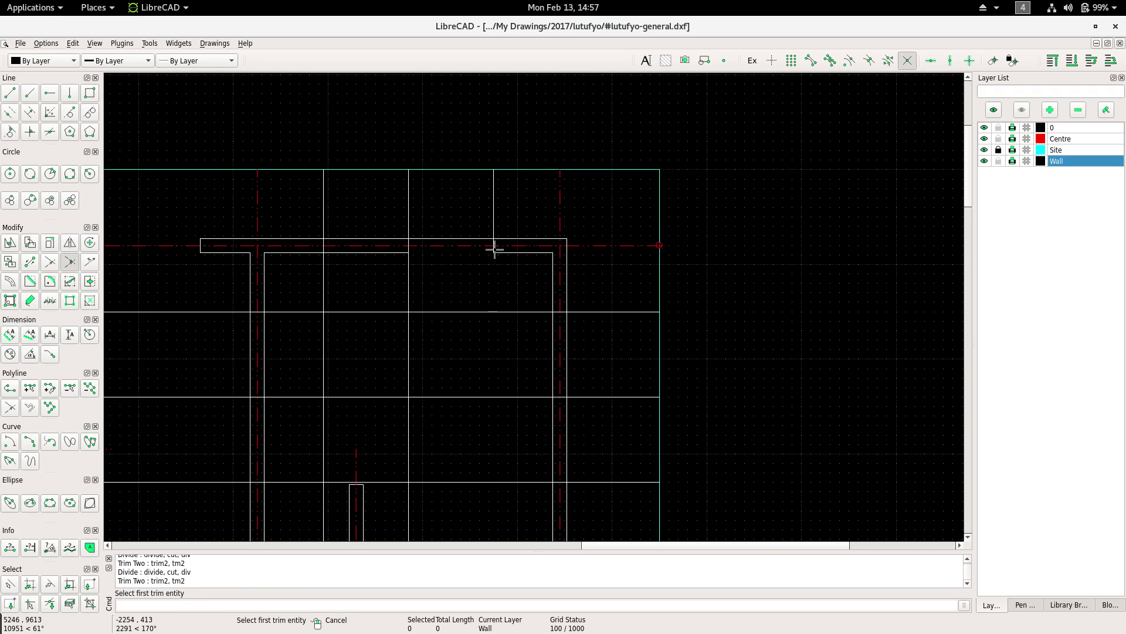
{"action": "left_click", "coordinate": [498, 240]}
{"action": "scroll", "coordinate": [498, 240], "scroll_direction": "up", "scroll_amount": 1}
{"action": "scroll", "coordinate": [499, 241], "scroll_direction": "up", "scroll_amount": 1}
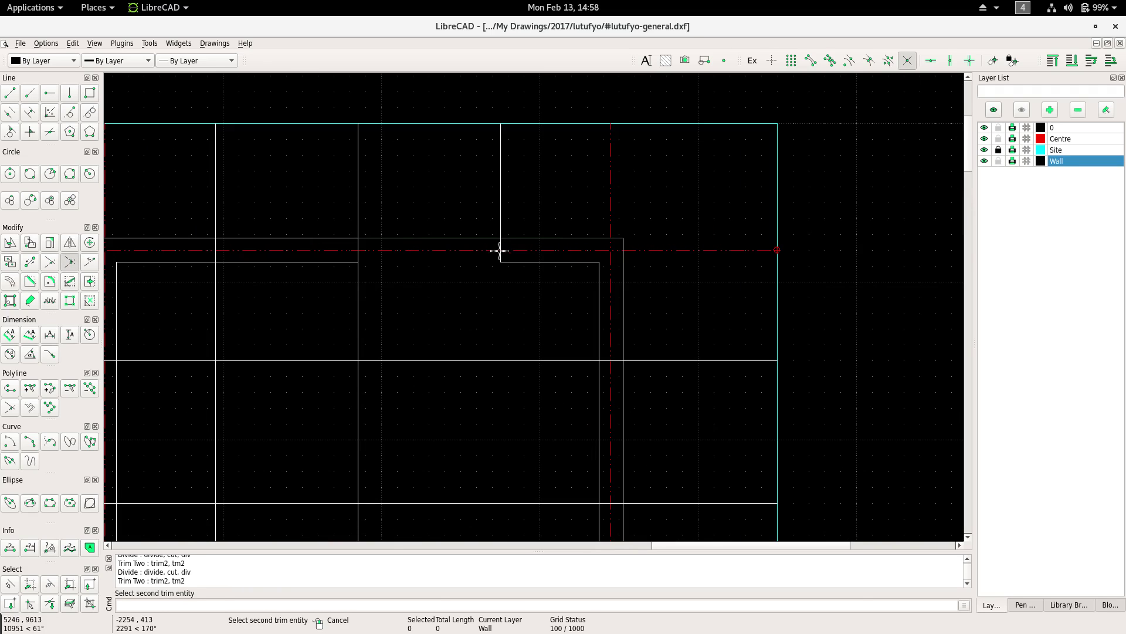
{"action": "left_click", "coordinate": [500, 242]}
{"action": "scroll", "coordinate": [447, 284], "scroll_direction": "down", "scroll_amount": 5}
{"action": "scroll", "coordinate": [511, 322], "scroll_direction": "down", "scroll_amount": 3}
{"action": "scroll", "coordinate": [490, 282], "scroll_direction": "up", "scroll_amount": 4}
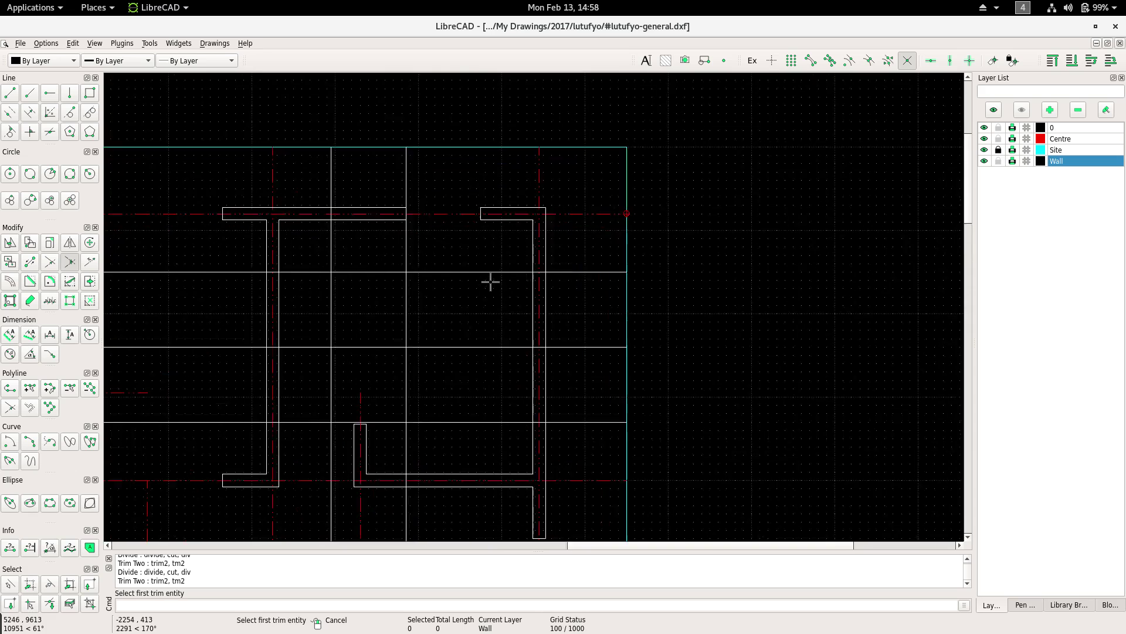
{"action": "scroll", "coordinate": [516, 262], "scroll_direction": "up", "scroll_amount": 3}
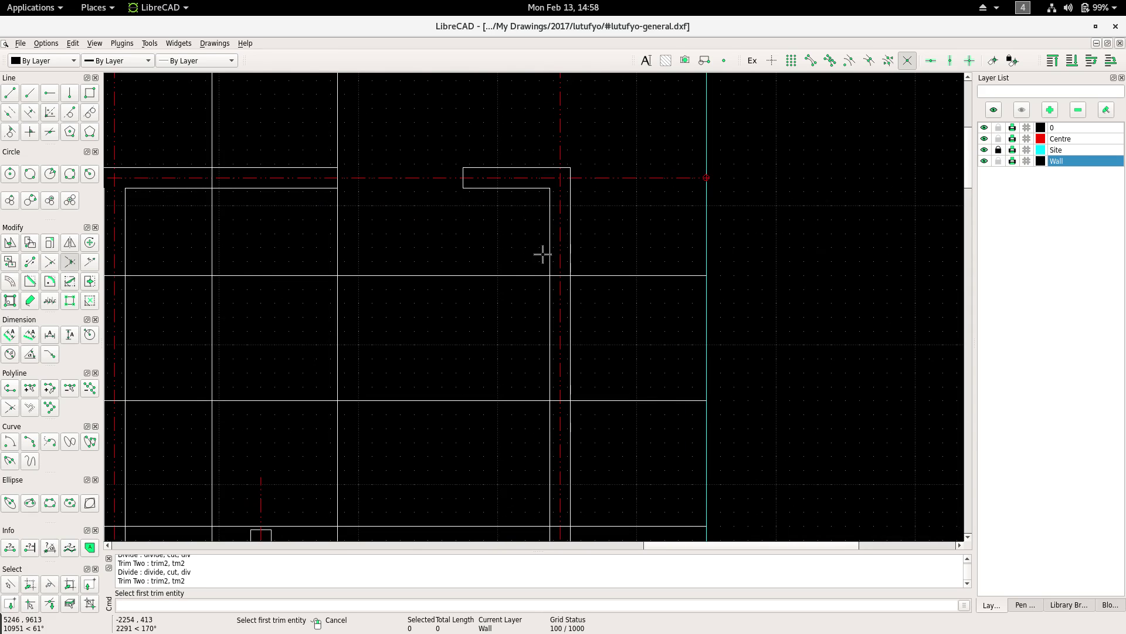
{"action": "left_click", "coordinate": [549, 255]}
{"action": "left_click", "coordinate": [554, 276]}
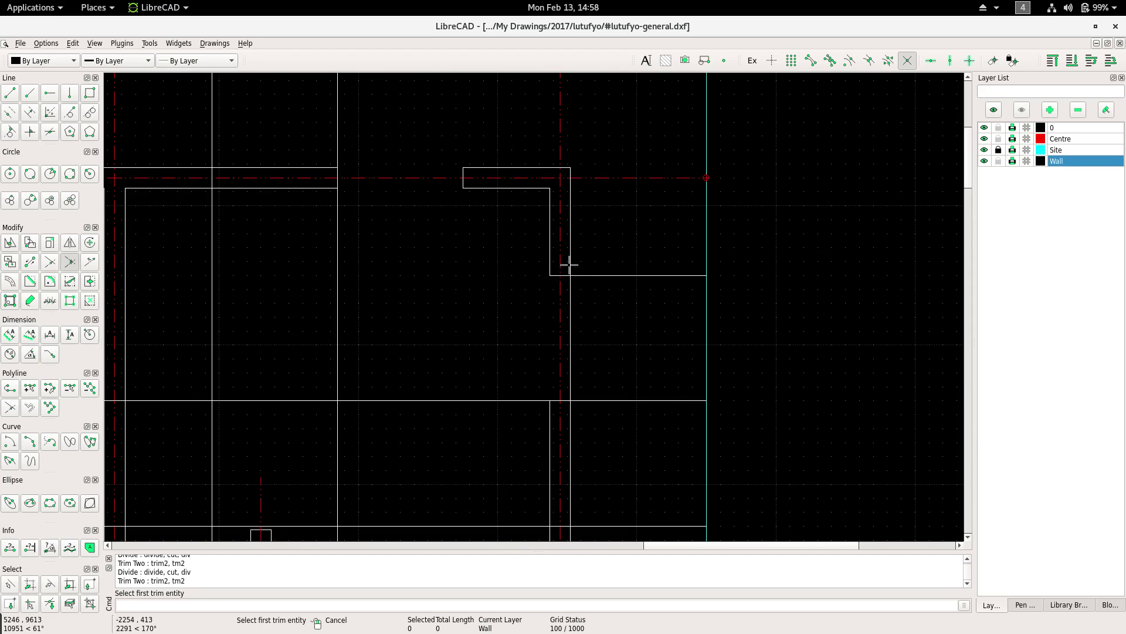
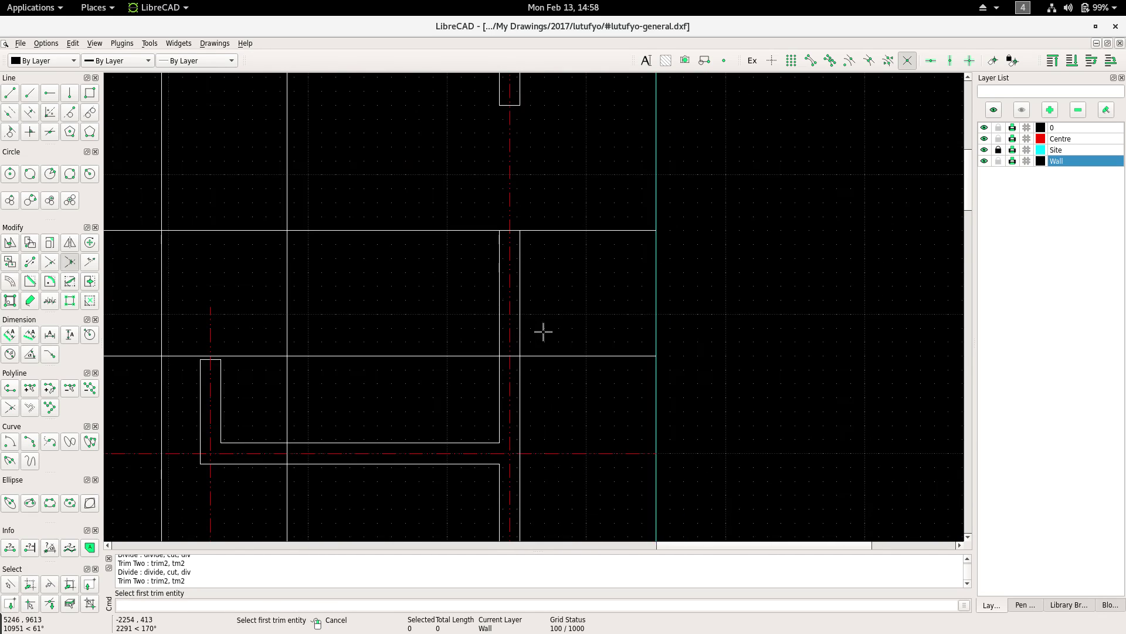
Trim the vertical and horizontal wall lines into a closed corner with Trim Two.
{"action": "scroll", "coordinate": [522, 305], "scroll_direction": "down", "scroll_amount": 3}
{"action": "left_click", "coordinate": [508, 282]}
{"action": "left_click", "coordinate": [507, 264]}
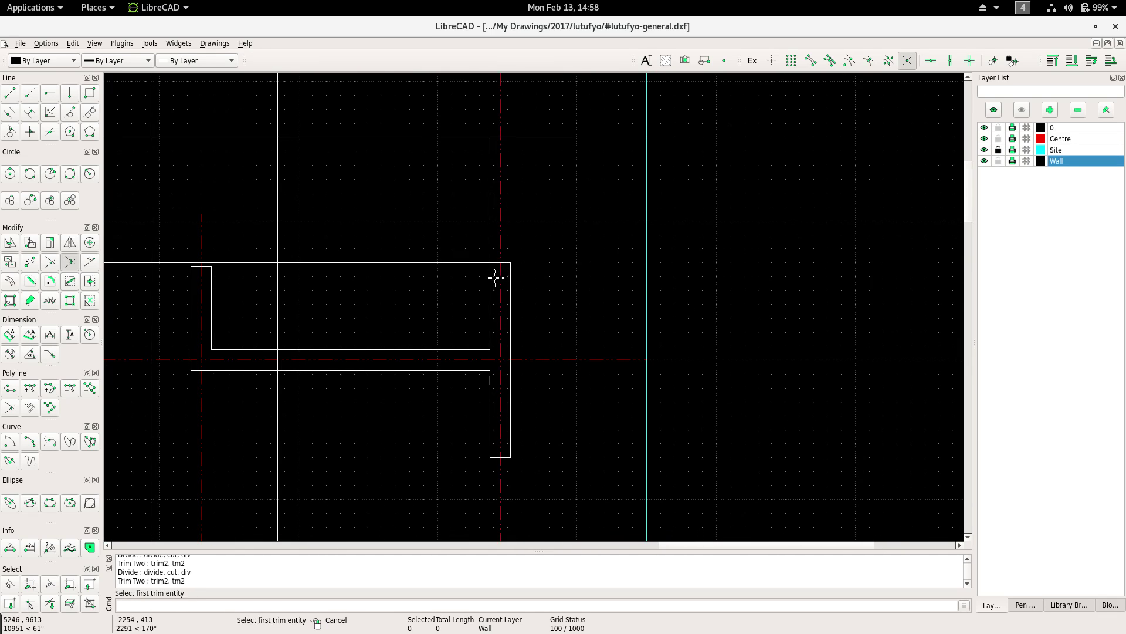
{"action": "left_click", "coordinate": [497, 263]}
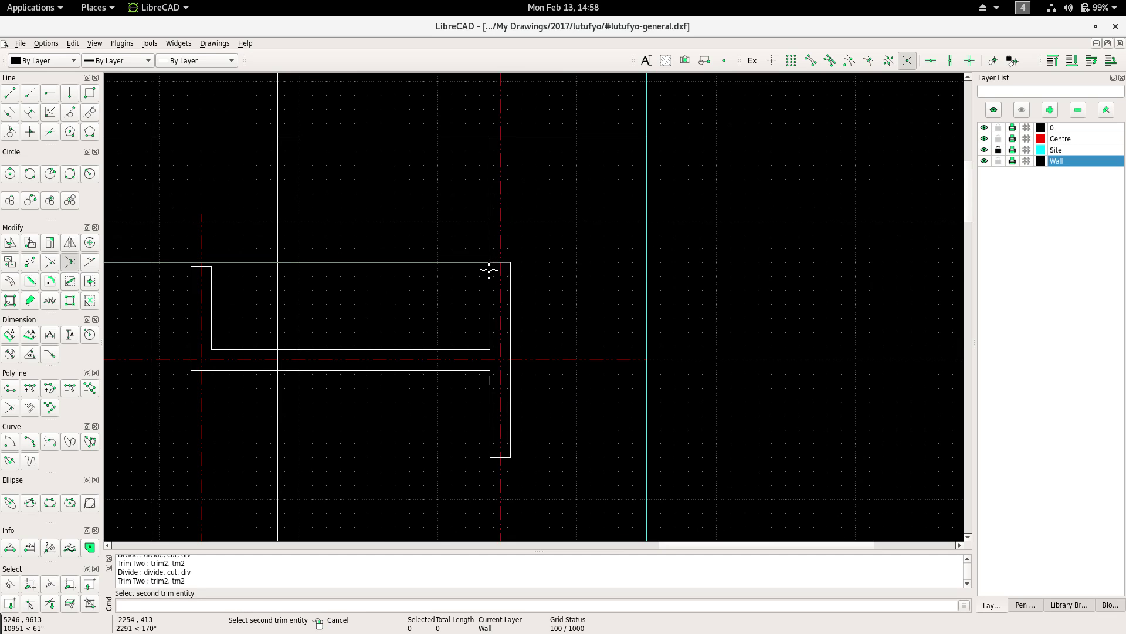
{"action": "scroll", "coordinate": [487, 293], "scroll_direction": "down", "scroll_amount": 5}
{"action": "scroll", "coordinate": [487, 299], "scroll_direction": "down", "scroll_amount": 5}
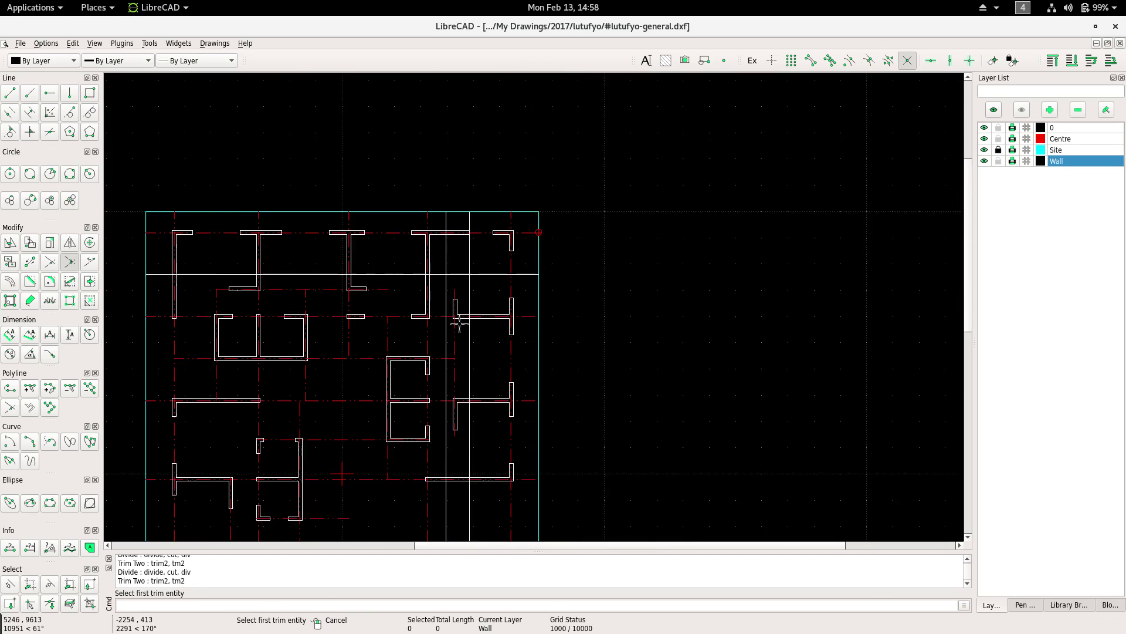
{"action": "mouse_move", "coordinate": [459, 318]}
{"action": "middle_mouse_down"}
{"action": "mouse_move", "coordinate": [541, 220]}
{"action": "mouse_move", "coordinate": [512, 299]}
{"action": "middle_mouse_up"}
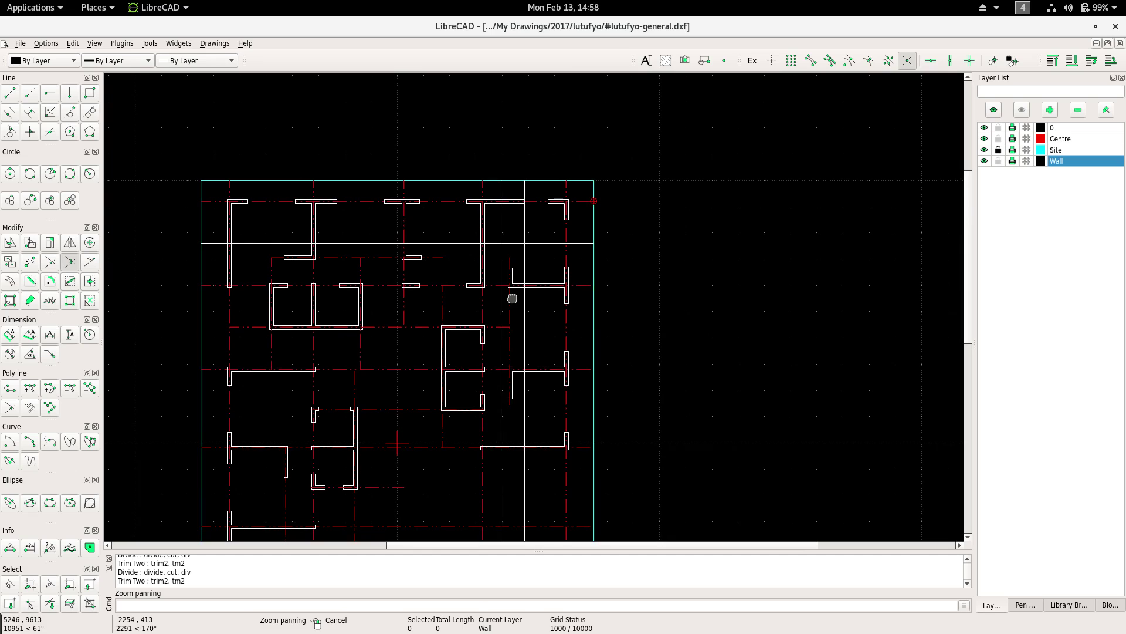
Trim the T-junction wall's right end into a closed corner and end trimming.
{"action": "scroll", "coordinate": [522, 193], "scroll_direction": "up", "scroll_amount": 3}
{"action": "scroll", "coordinate": [469, 244], "scroll_direction": "up", "scroll_amount": 2}
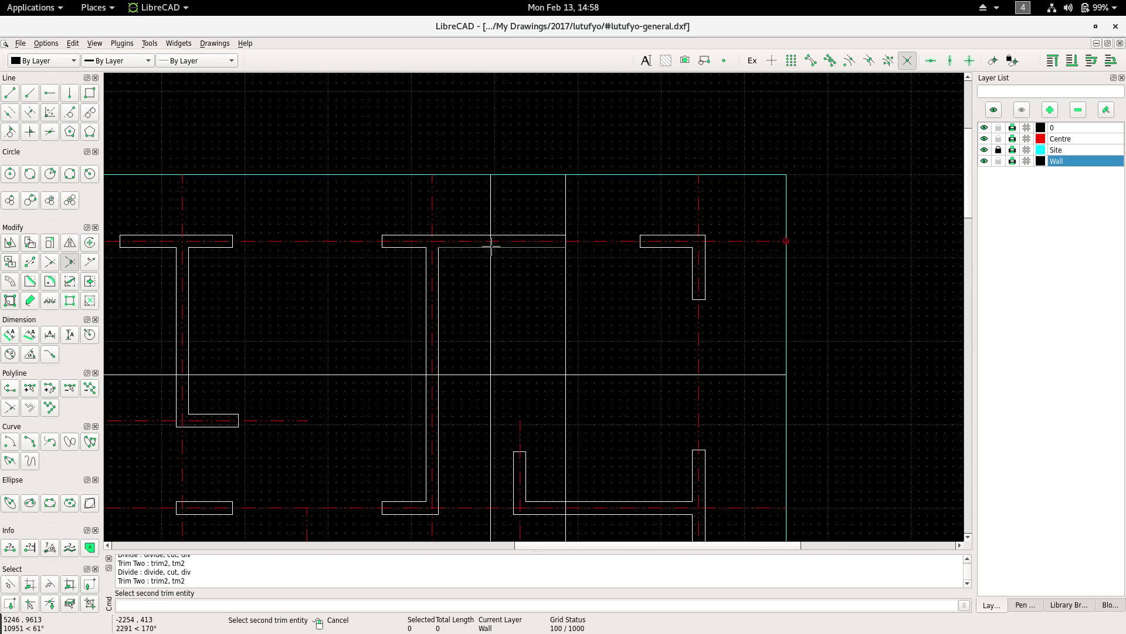
{"action": "scroll", "coordinate": [491, 245], "scroll_direction": "up", "scroll_amount": 3}
{"action": "left_click", "coordinate": [496, 252]}
{"action": "left_click", "coordinate": [491, 234]}
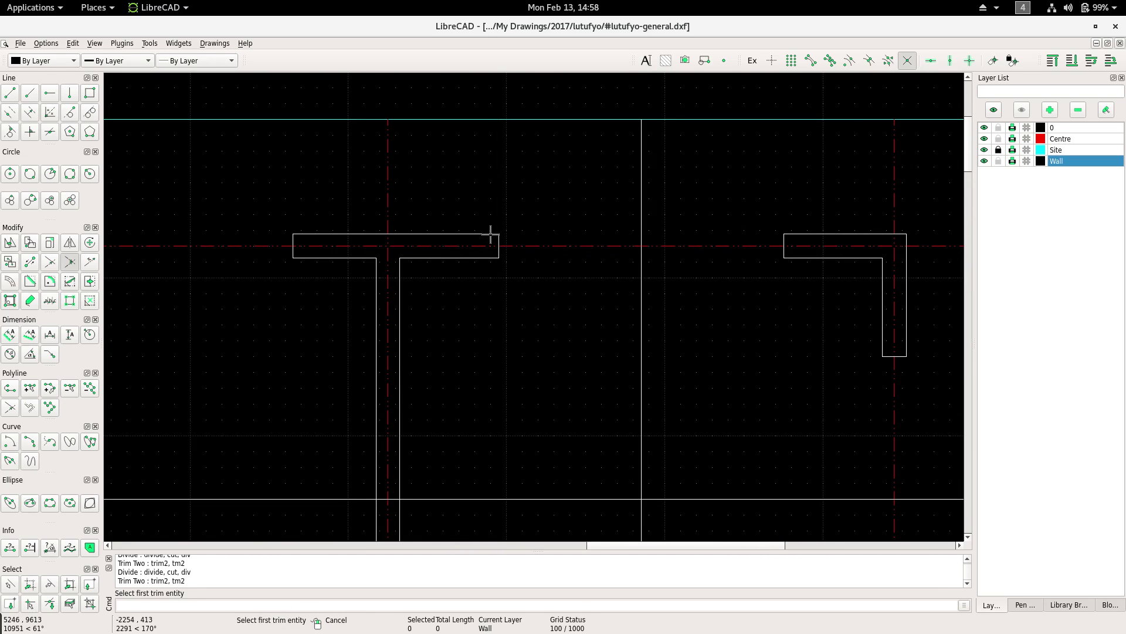
{"action": "scroll", "coordinate": [491, 234], "scroll_direction": "down", "scroll_amount": 2}
{"action": "key", "text": "Escape"}
Select the vertical dashed line and center the whole floor plan in view.
{"action": "left_click", "coordinate": [589, 235]}
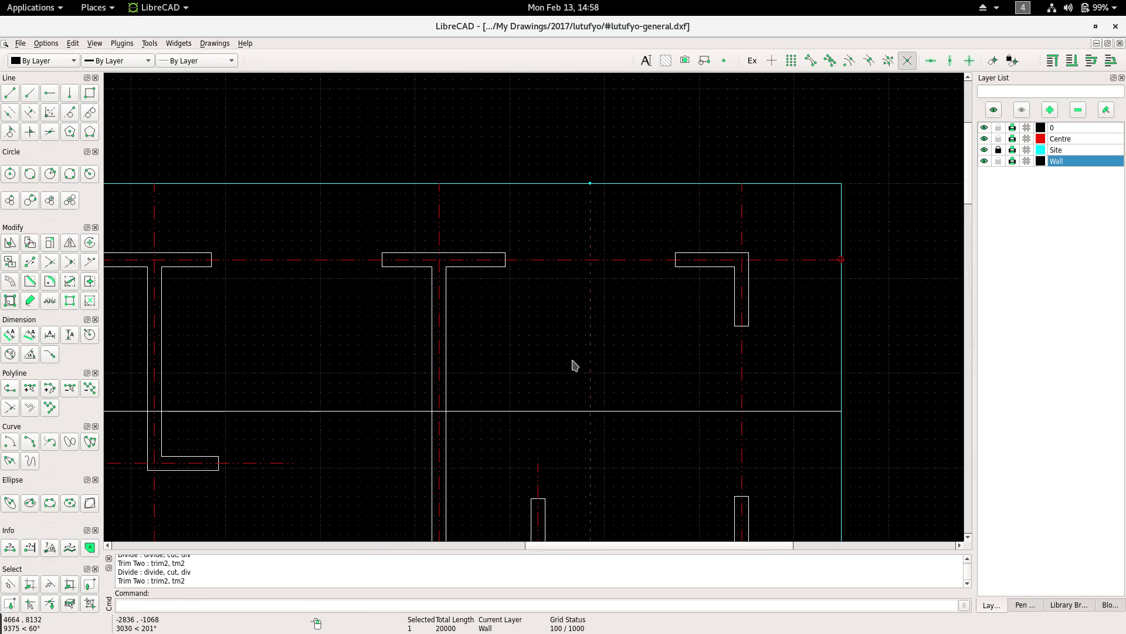
{"action": "scroll", "coordinate": [596, 410], "scroll_direction": "down", "scroll_amount": 3}
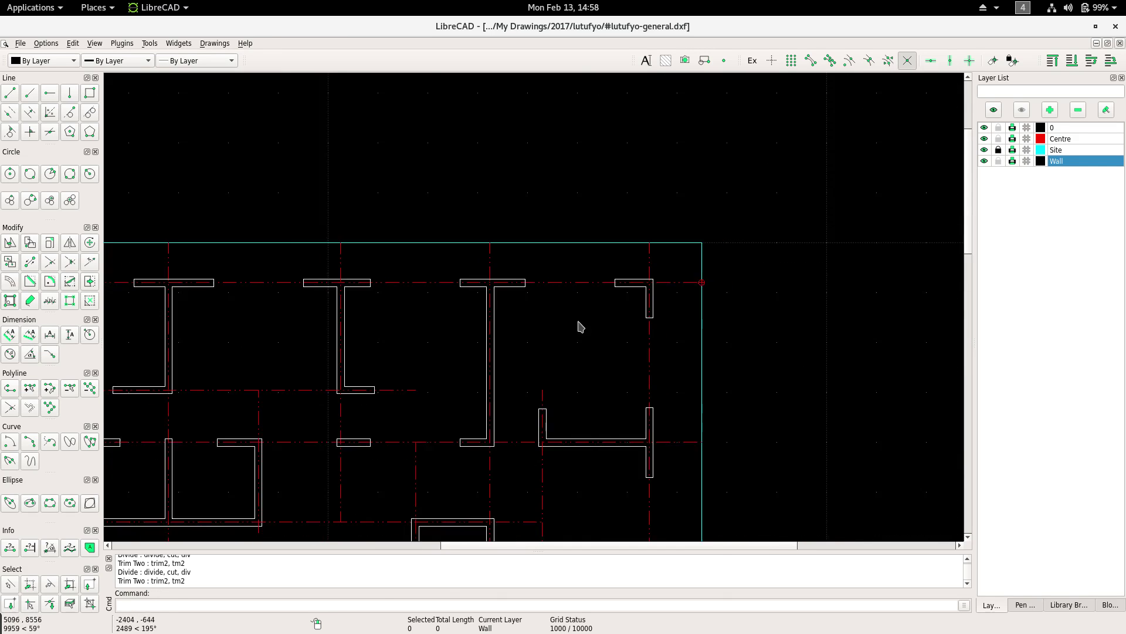
{"action": "scroll", "coordinate": [616, 261], "scroll_direction": "down", "scroll_amount": 5}
{"action": "scroll", "coordinate": [619, 335], "scroll_direction": "down", "scroll_amount": 3}
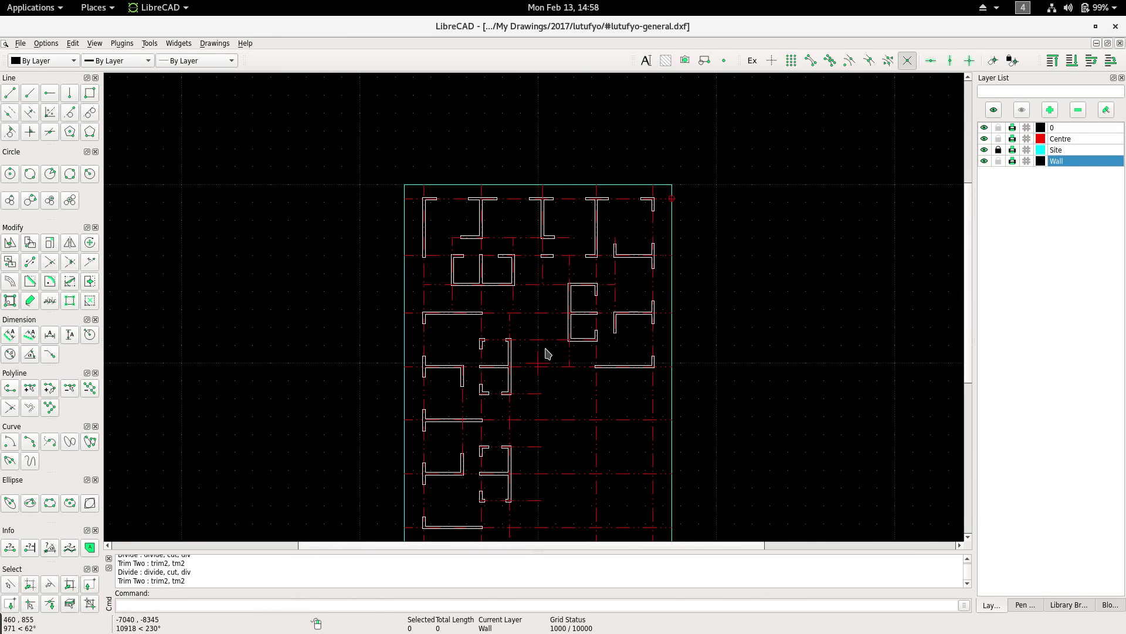
{"action": "middle_click_drag", "start_coordinate": [545, 352], "coordinate": [539, 299]}
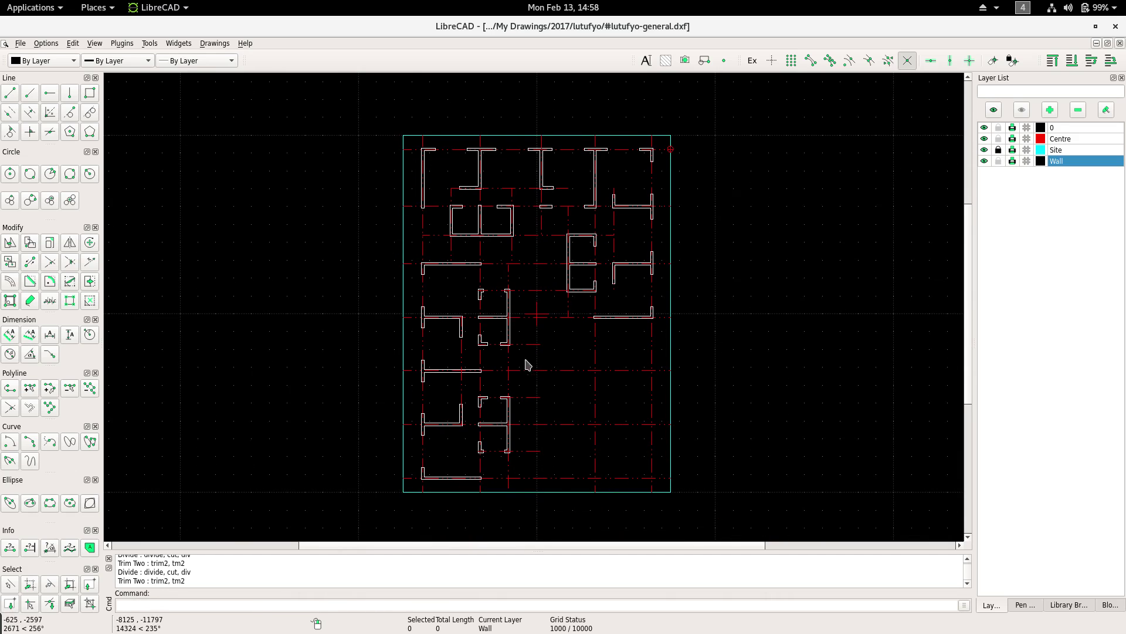
{"action": "middle_click_drag", "start_coordinate": [526, 364], "coordinate": [498, 335]}
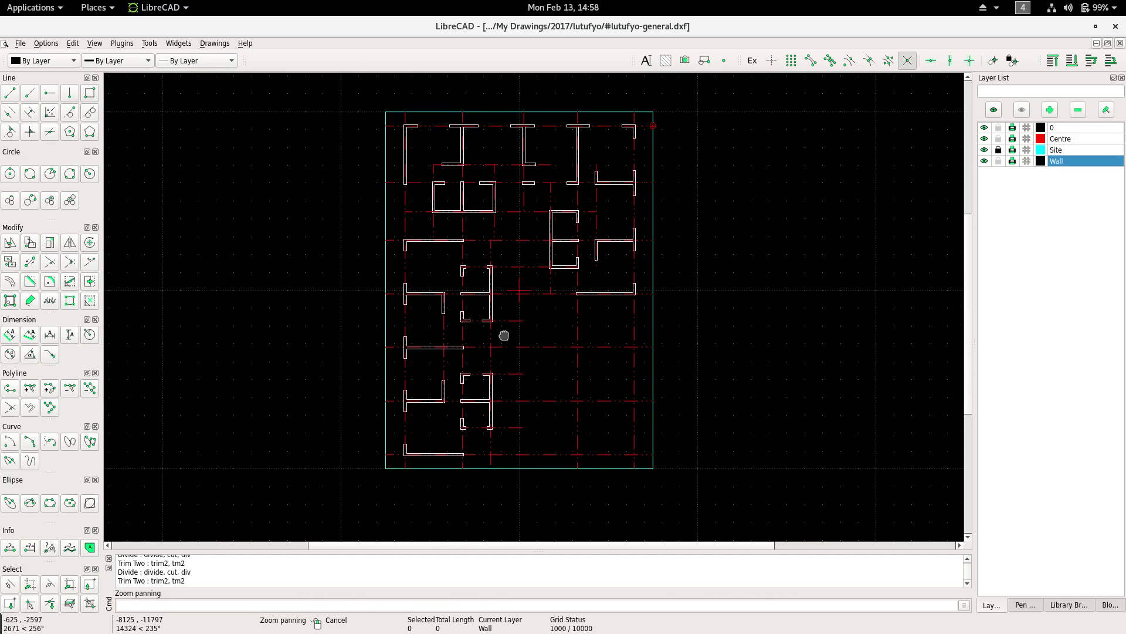
Write the MText note 'Wall completed' / 'Xext-Windows and Doors' at text height 50.
{"action": "left_click", "coordinate": [650, 60]}
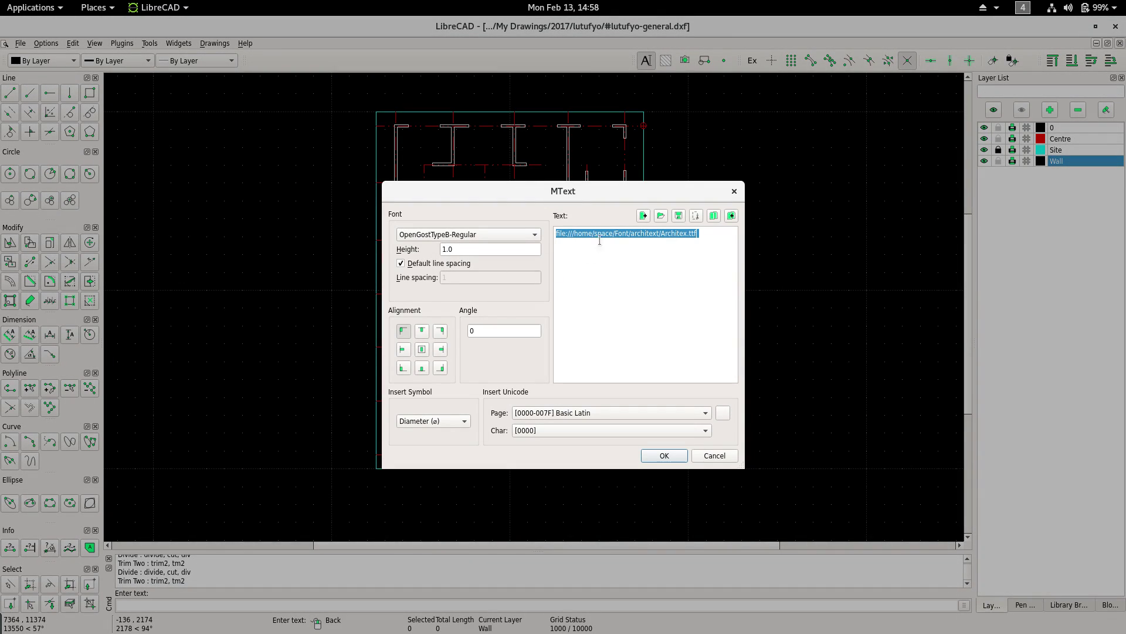
{"action": "type", "text": "Wall completed"}
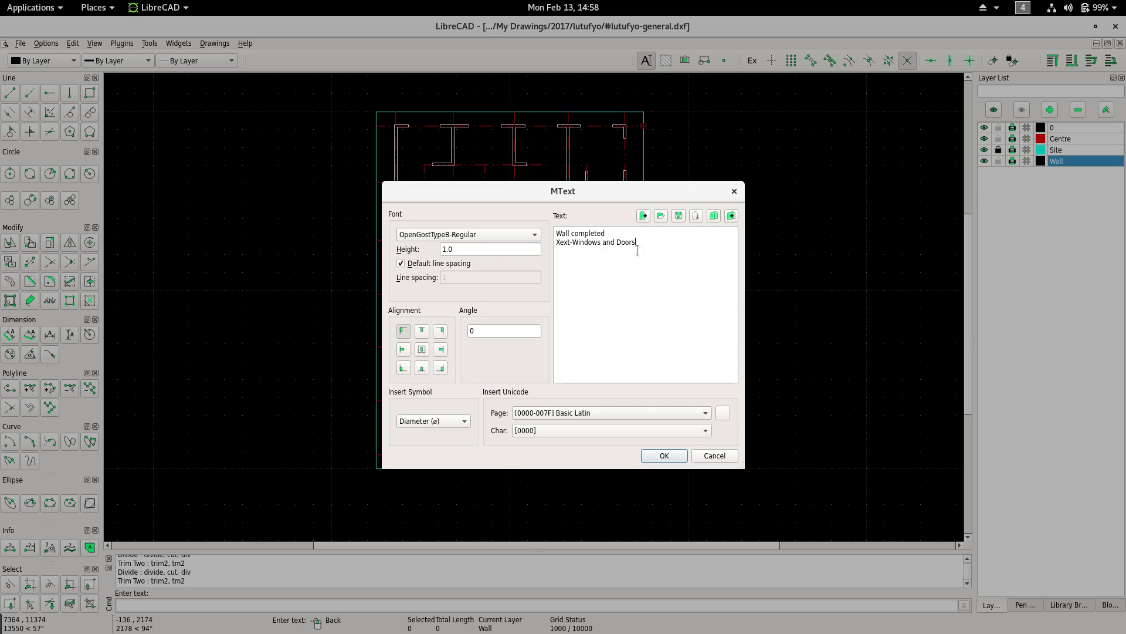
{"action": "double_click", "coordinate": [471, 246]}
{"action": "left_click", "coordinate": [678, 460]}
Zoom in and center the view on the new note below the plan.
{"action": "scroll", "coordinate": [531, 395], "scroll_direction": "down", "scroll_amount": 2}
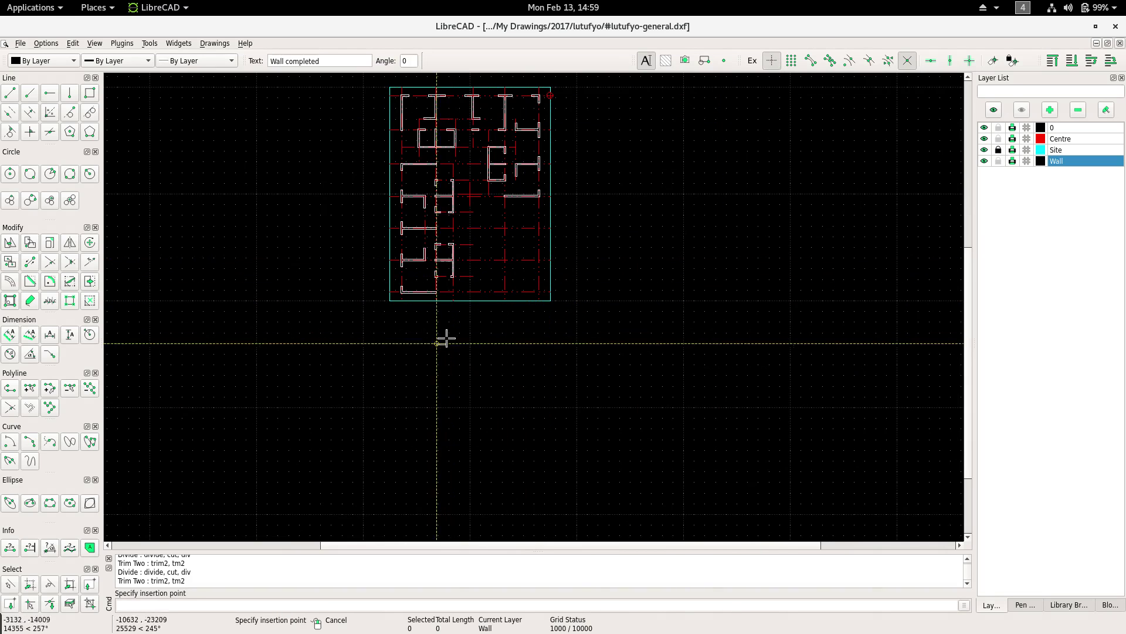
{"action": "scroll", "coordinate": [431, 324], "scroll_direction": "up", "scroll_amount": 2}
{"action": "scroll", "coordinate": [493, 328], "scroll_direction": "up", "scroll_amount": 3}
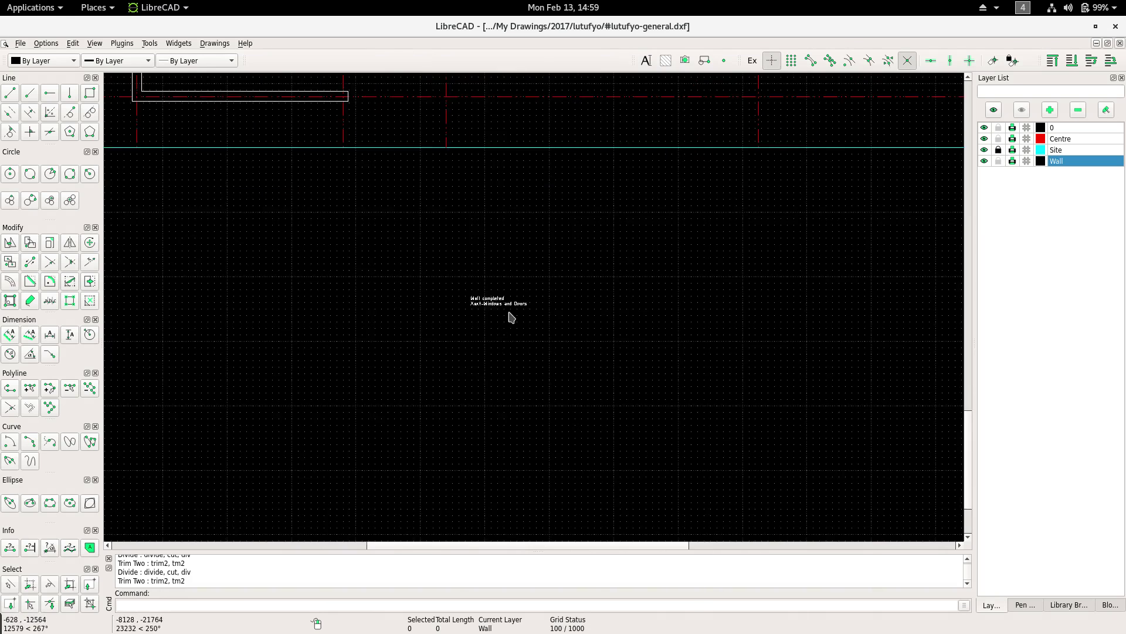
{"action": "scroll", "coordinate": [510, 317], "scroll_direction": "up", "scroll_amount": 5}
{"action": "scroll", "coordinate": [509, 322], "scroll_direction": "up", "scroll_amount": 4}
{"action": "scroll", "coordinate": [471, 302], "scroll_direction": "up", "scroll_amount": 2}
{"action": "middle_click_drag", "start_coordinate": [471, 302], "coordinate": [454, 324]}
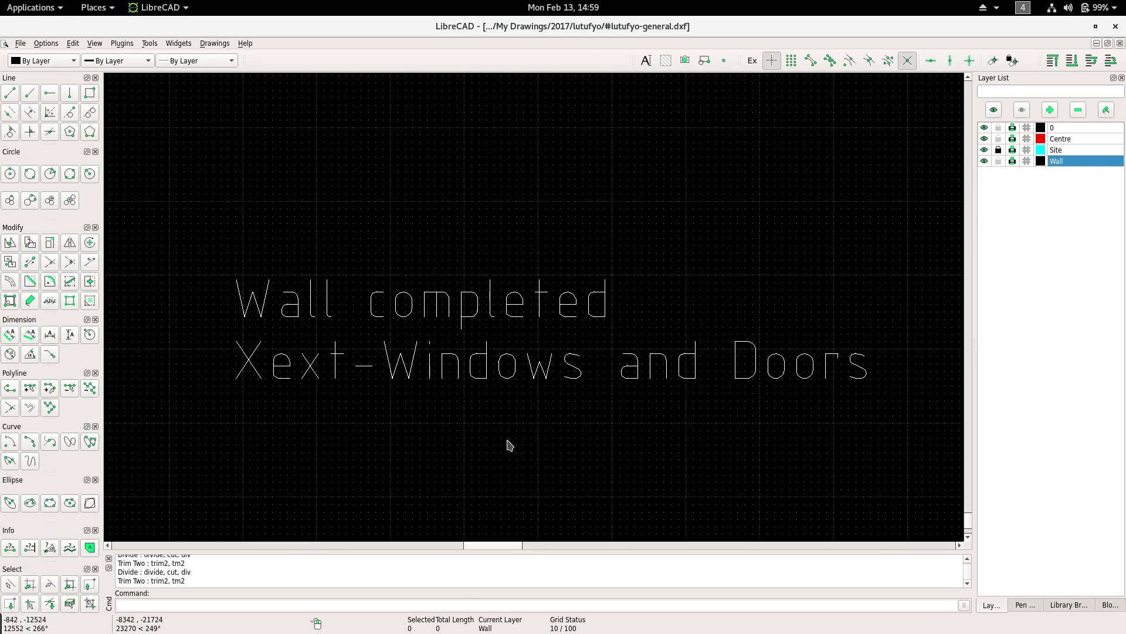
Select the existing two-line note and delete it.
{"action": "right_click", "coordinate": [446, 368]}
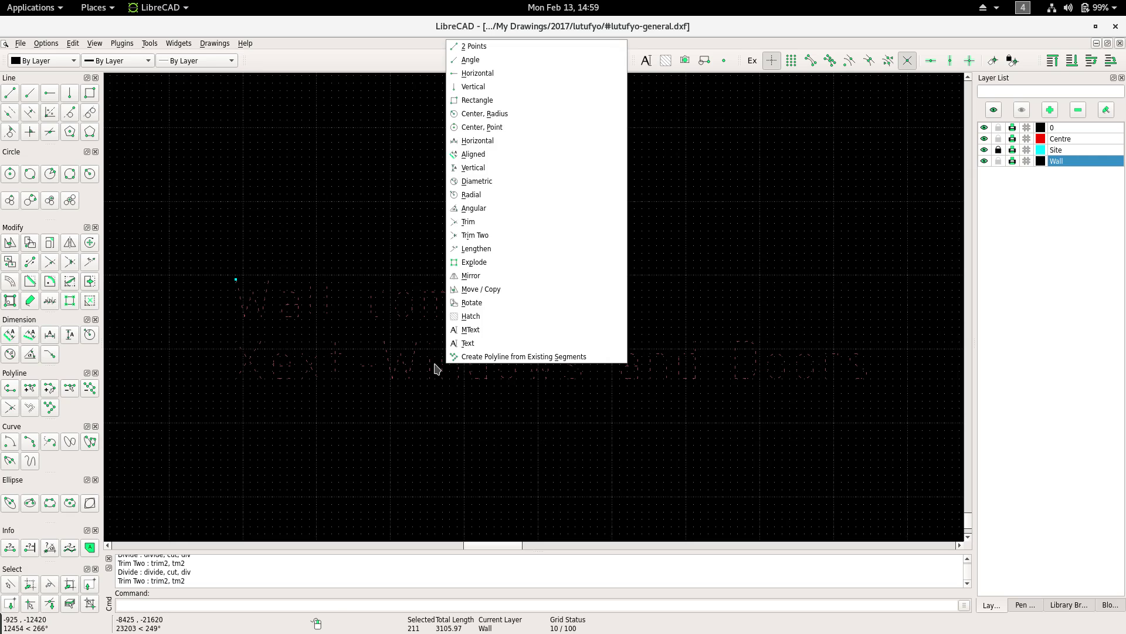
{"action": "left_click", "coordinate": [357, 380]}
{"action": "key", "text": "Escape"}
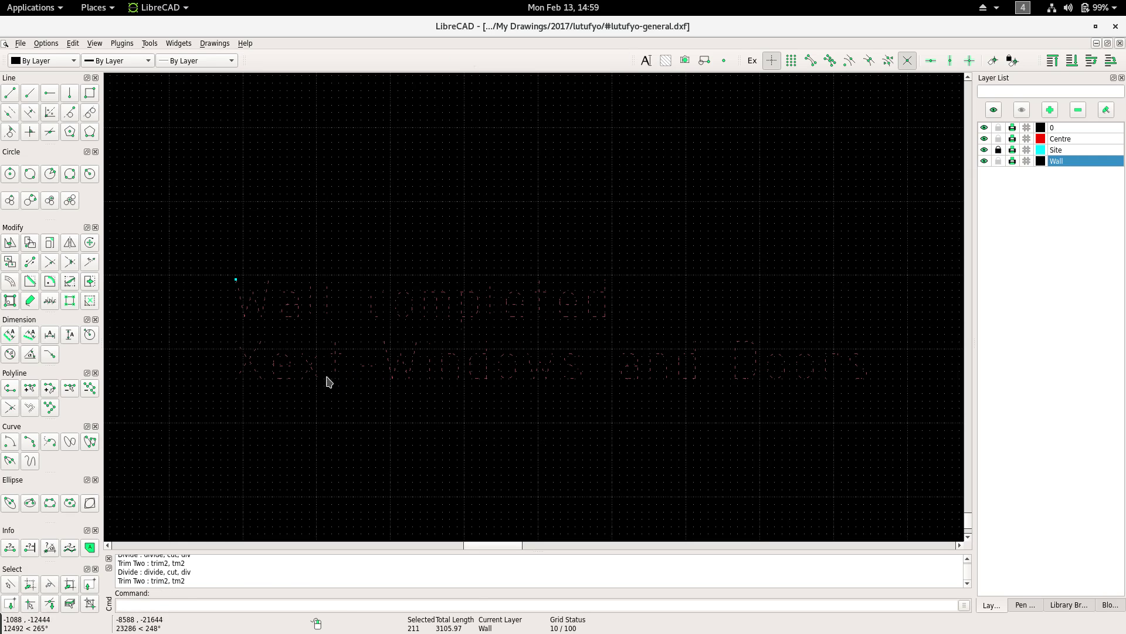
{"action": "key", "text": "Delete"}
Recreate the note with line two corrected to 'Next-Windows and Doors' and place it.
{"action": "left_click", "coordinate": [646, 61]}
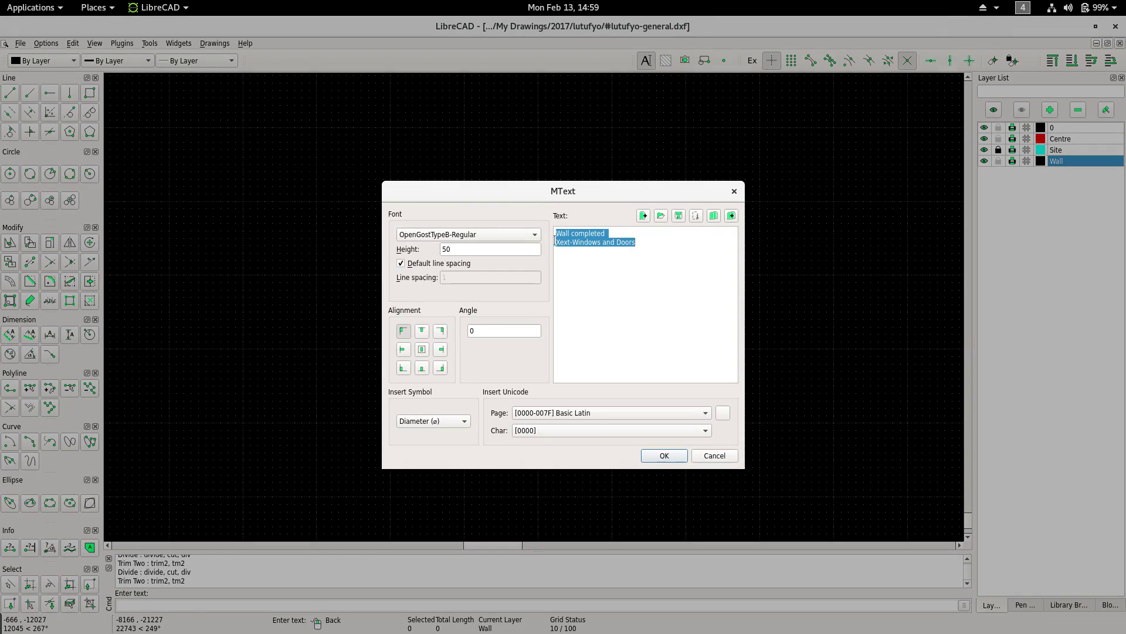
{"action": "left_click", "coordinate": [556, 242]}
{"action": "key", "text": "BackSpace"}
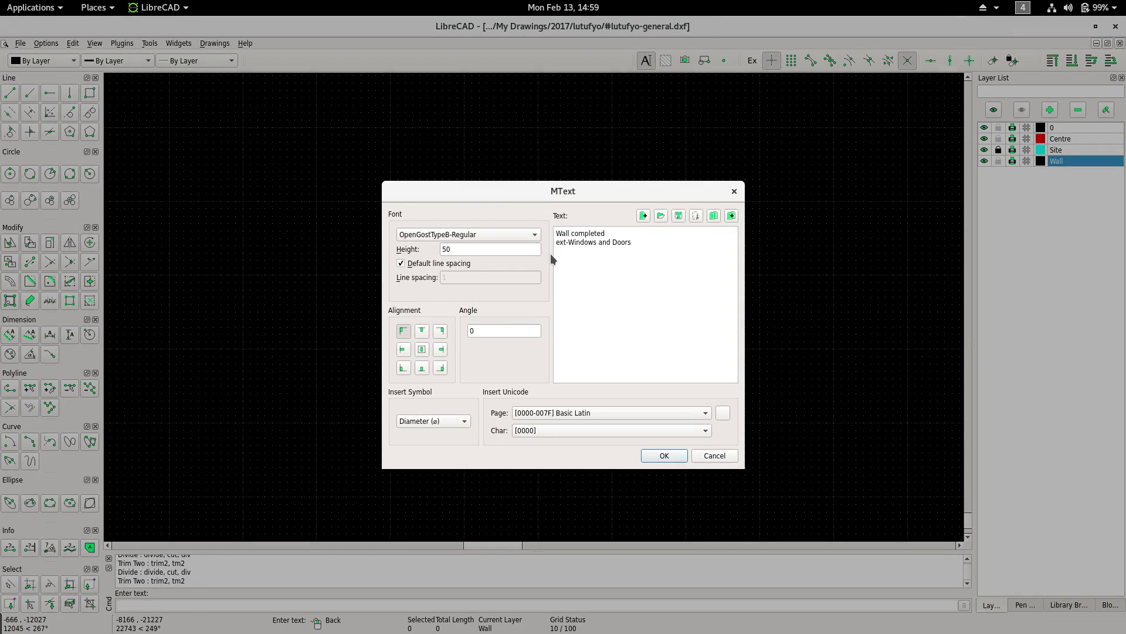
{"action": "type", "text": "N"}
{"action": "left_click", "coordinate": [687, 459]}
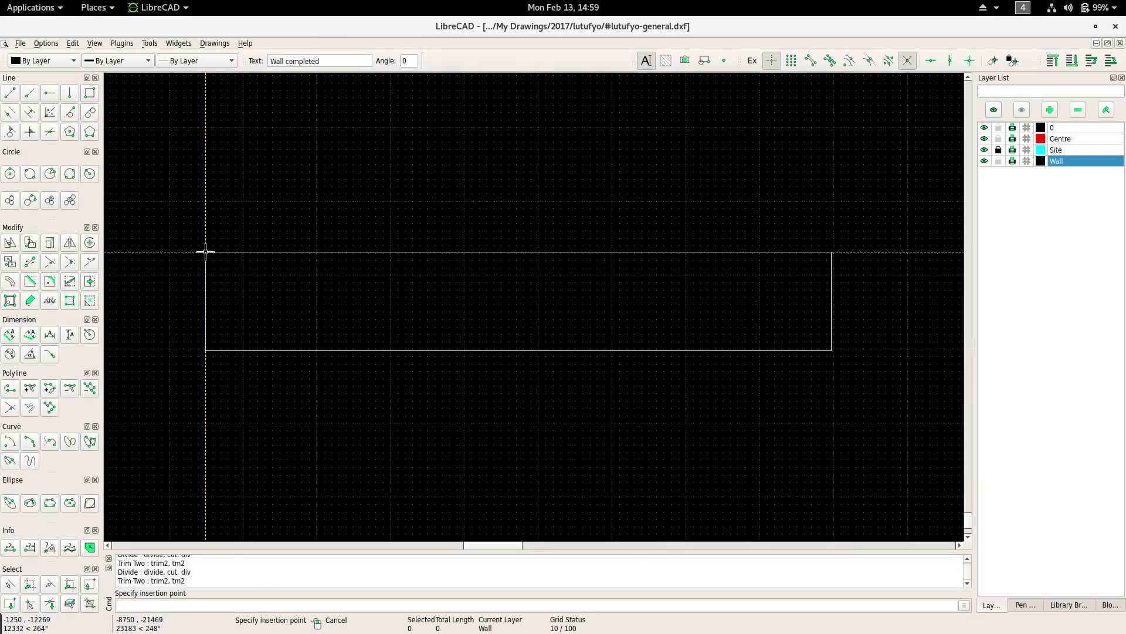
{"action": "left_click", "coordinate": [206, 252]}
{"action": "right_click", "coordinate": [339, 421]}
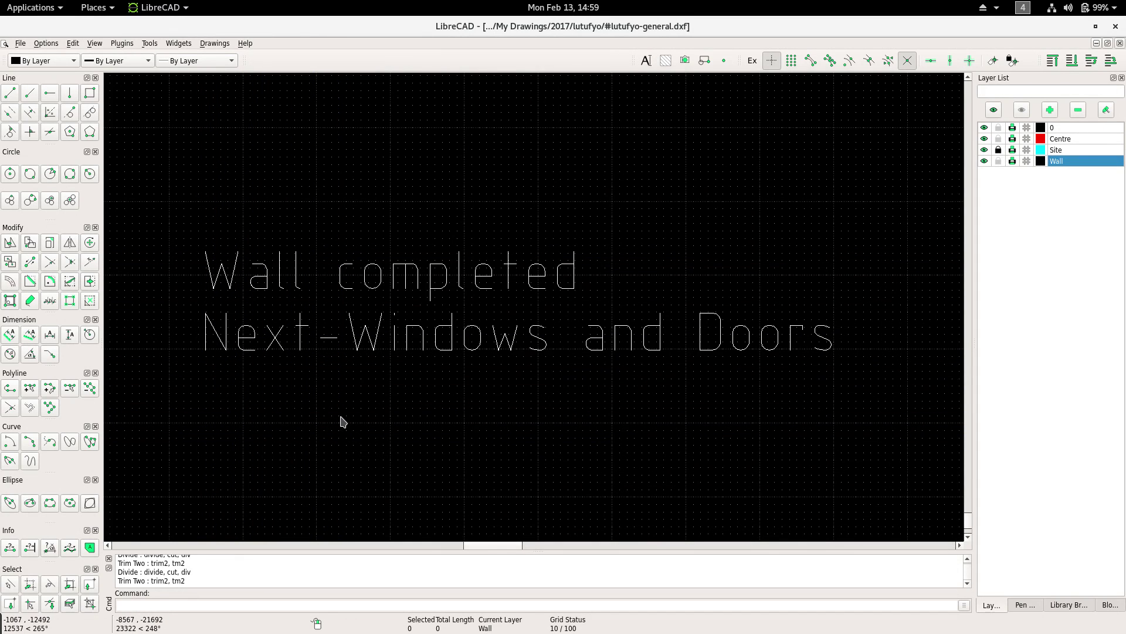
Add 'Thank you' text below the note and window-select all three text entries.
{"action": "left_click", "coordinate": [646, 60]}
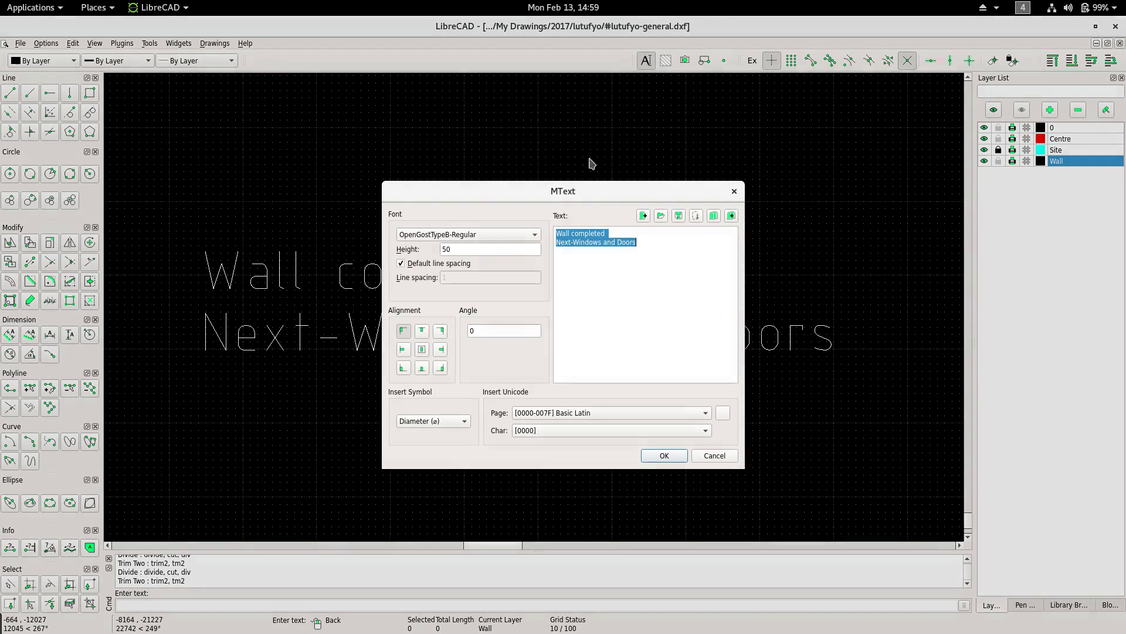
{"action": "type", "text": "Thank you"}
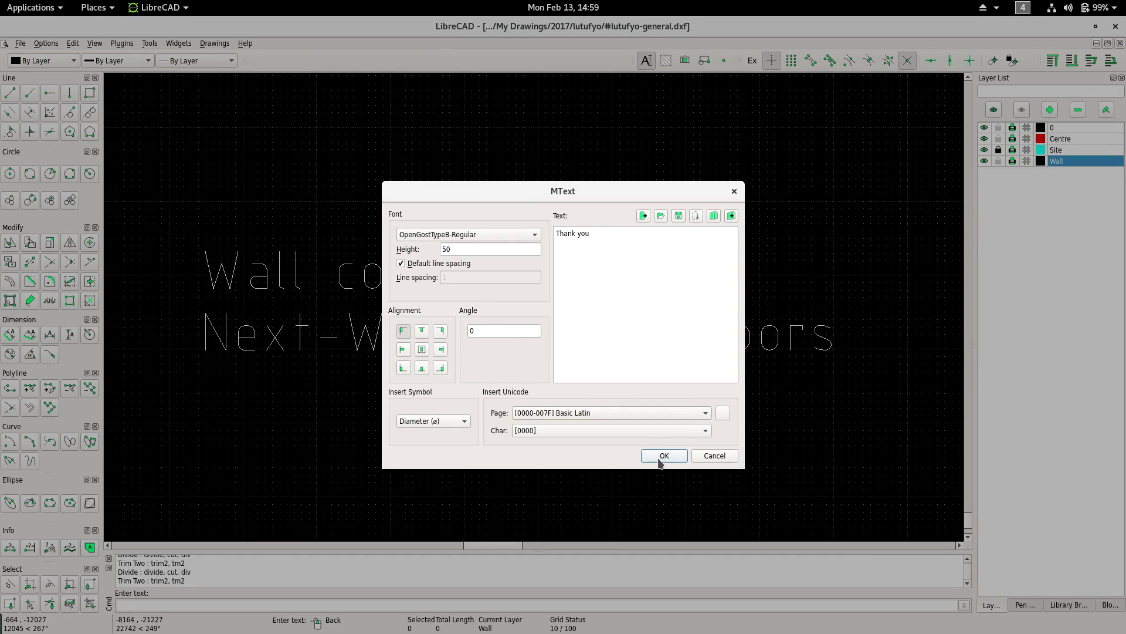
{"action": "left_click", "coordinate": [662, 457]}
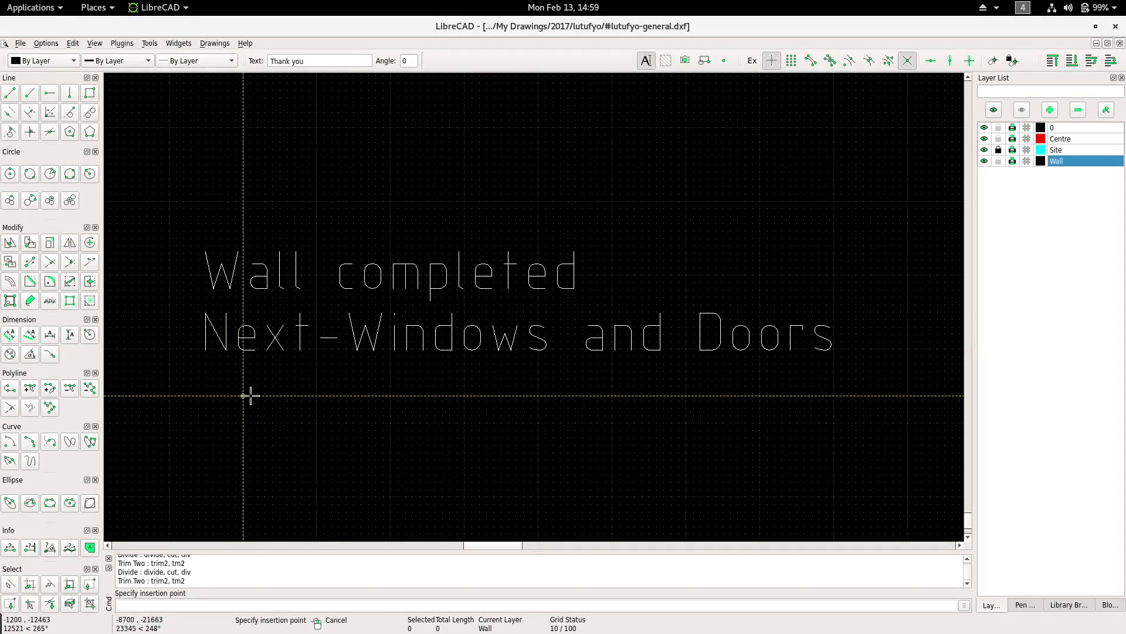
{"action": "left_click", "coordinate": [310, 389]}
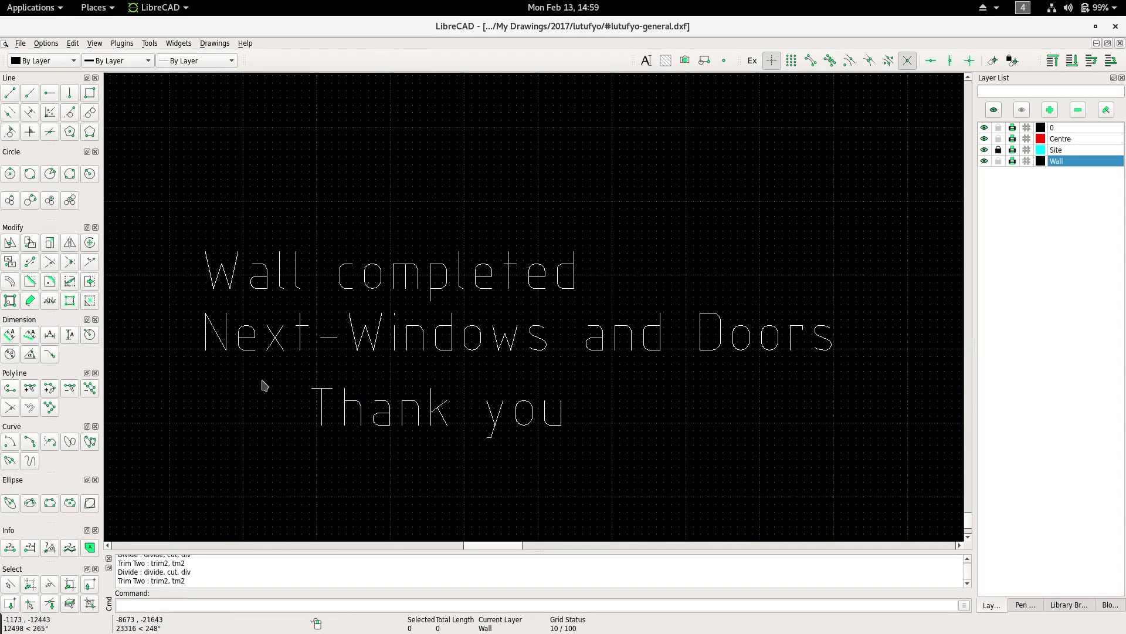
{"action": "scroll", "coordinate": [446, 346], "scroll_direction": "down", "scroll_amount": 5}
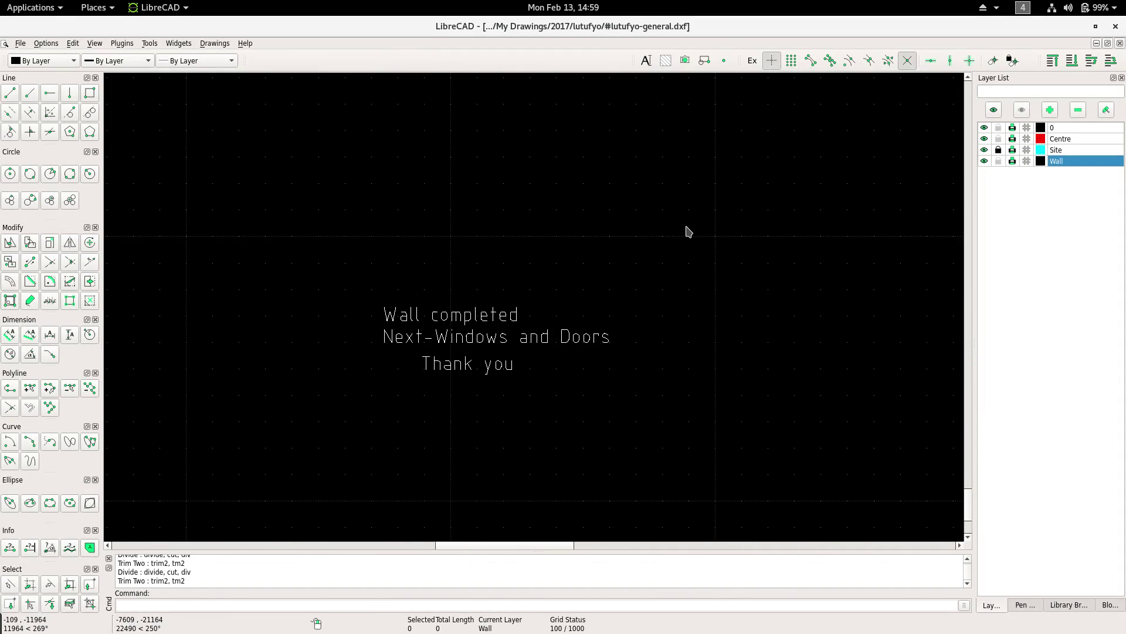
{"action": "left_click_drag", "start_coordinate": [598, 251], "coordinate": [393, 413]}
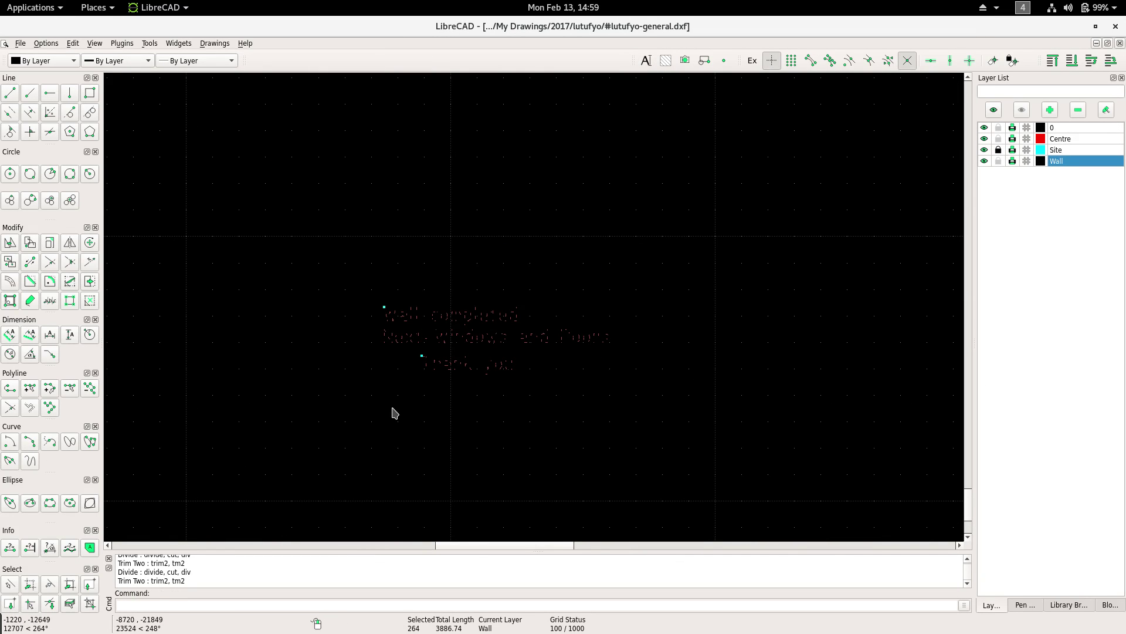
Delete the selected notes and save as lutufyo-general.dxf, replacing the existing file.
{"action": "key", "text": "Delete"}
{"action": "left_click", "coordinate": [21, 44]}
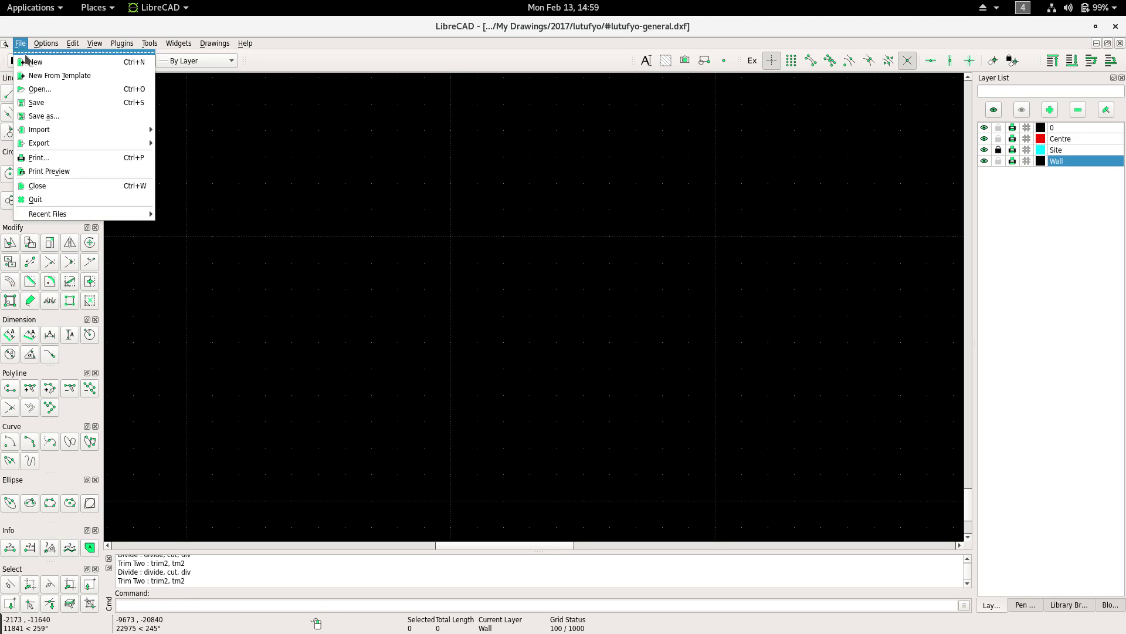
{"action": "left_click", "coordinate": [43, 116]}
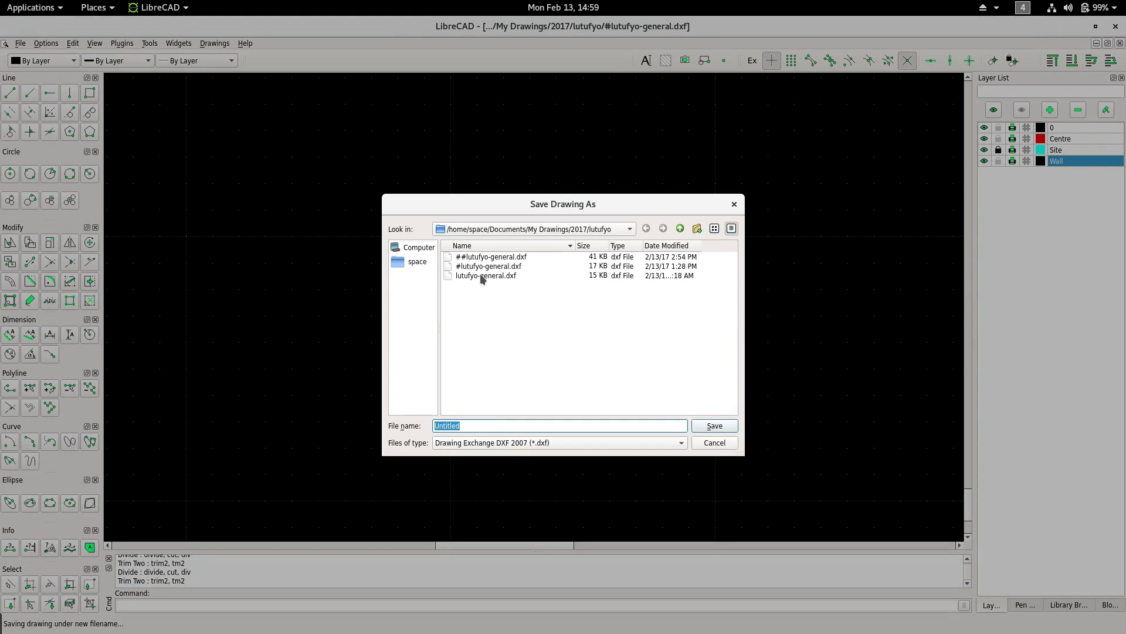
{"action": "left_click", "coordinate": [481, 276]}
{"action": "left_click", "coordinate": [714, 429]}
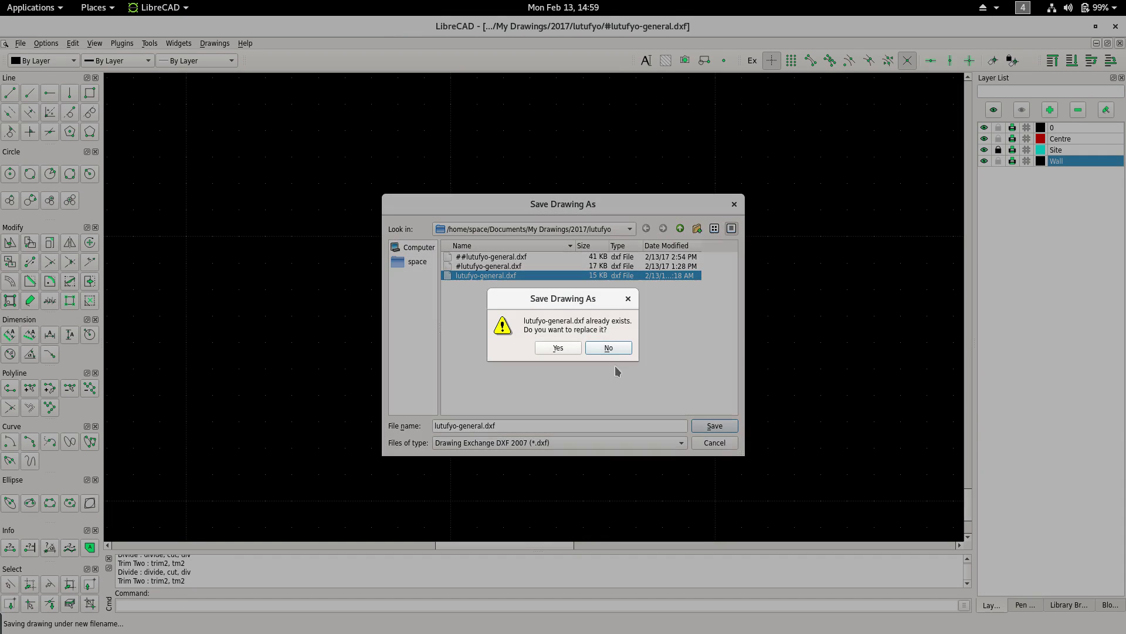
{"action": "left_click", "coordinate": [558, 349]}
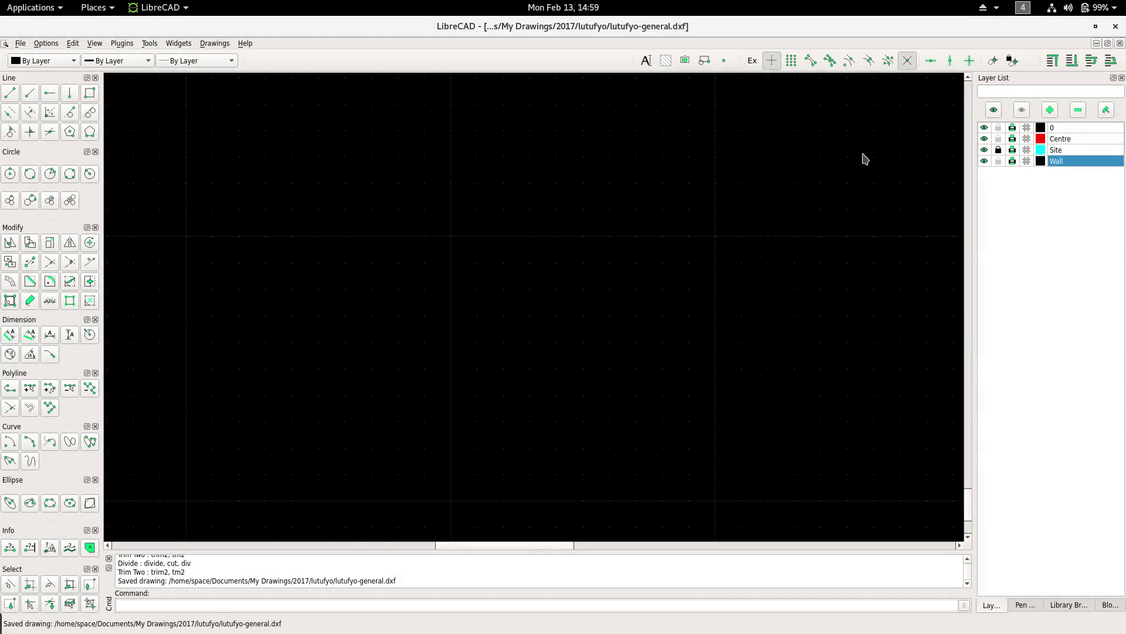
Pan the floor plan back into the centre of the view and save the drawing.
{"action": "mouse_move", "coordinate": [712, 261]}
{"action": "middle_mouse_down"}
{"action": "mouse_move", "coordinate": [593, 337]}
{"action": "mouse_move", "coordinate": [617, 287]}
{"action": "mouse_move", "coordinate": [633, 398]}
{"action": "mouse_move", "coordinate": [606, 450]}
{"action": "middle_mouse_up"}
{"action": "mouse_move", "coordinate": [578, 359]}
{"action": "middle_mouse_down"}
{"action": "mouse_move", "coordinate": [568, 407]}
{"action": "mouse_move", "coordinate": [573, 388]}
{"action": "middle_mouse_up"}
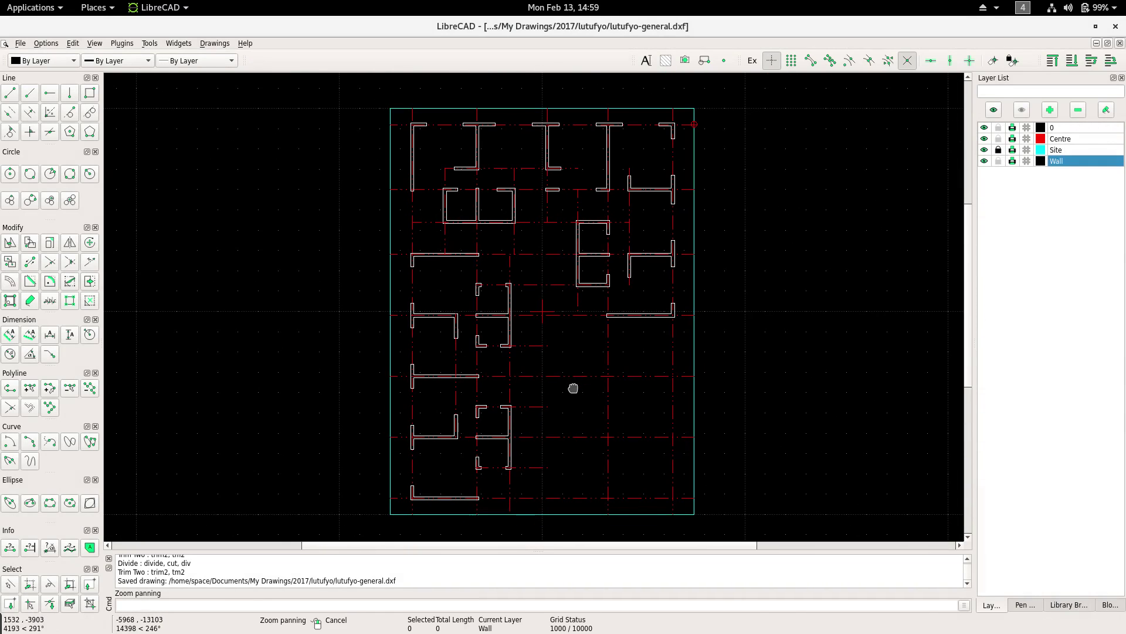
{"action": "left_click", "coordinate": [20, 43]}
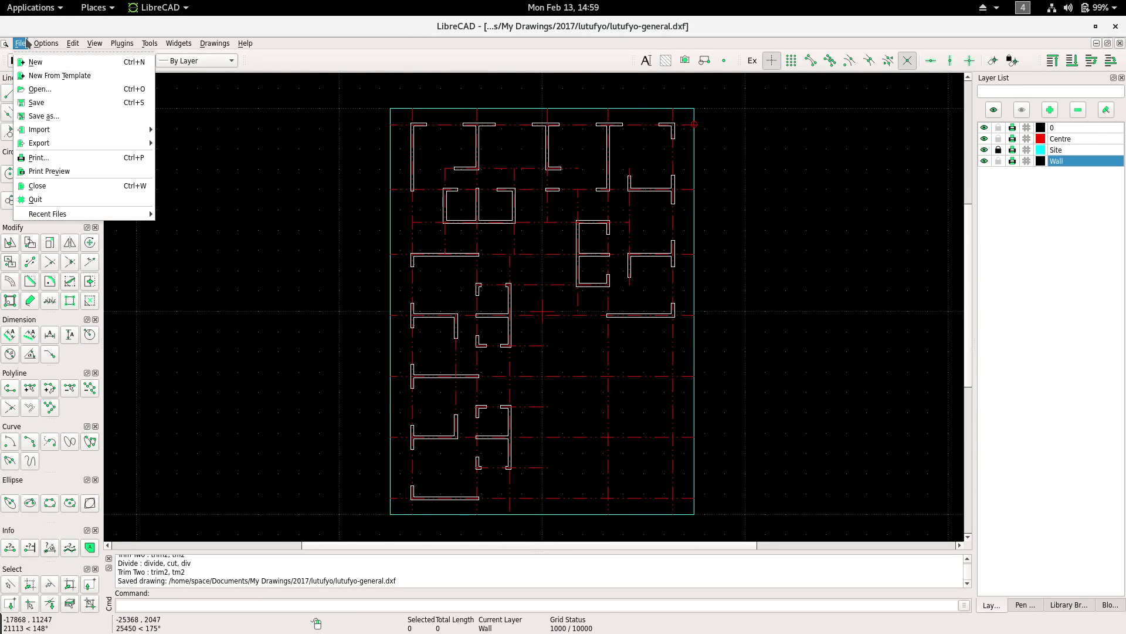
{"action": "left_click", "coordinate": [46, 105]}
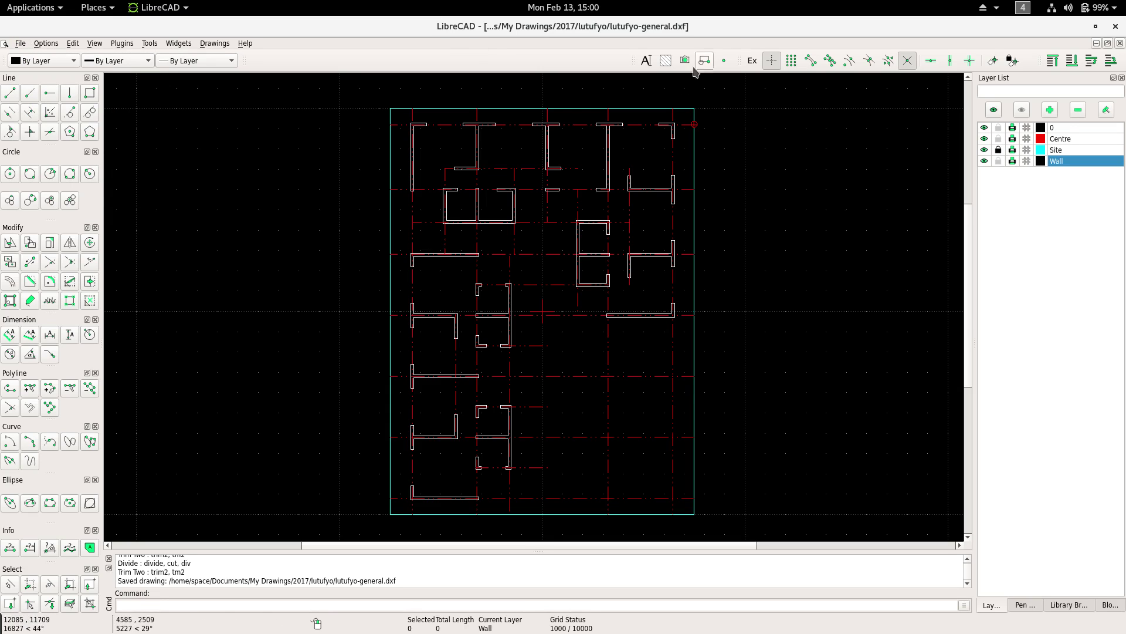
Zoom in and out to review the plan, then switch to the SimpleScreenRecorder workspace.
{"action": "scroll", "coordinate": [615, 79], "scroll_direction": "down", "scroll_amount": 2}
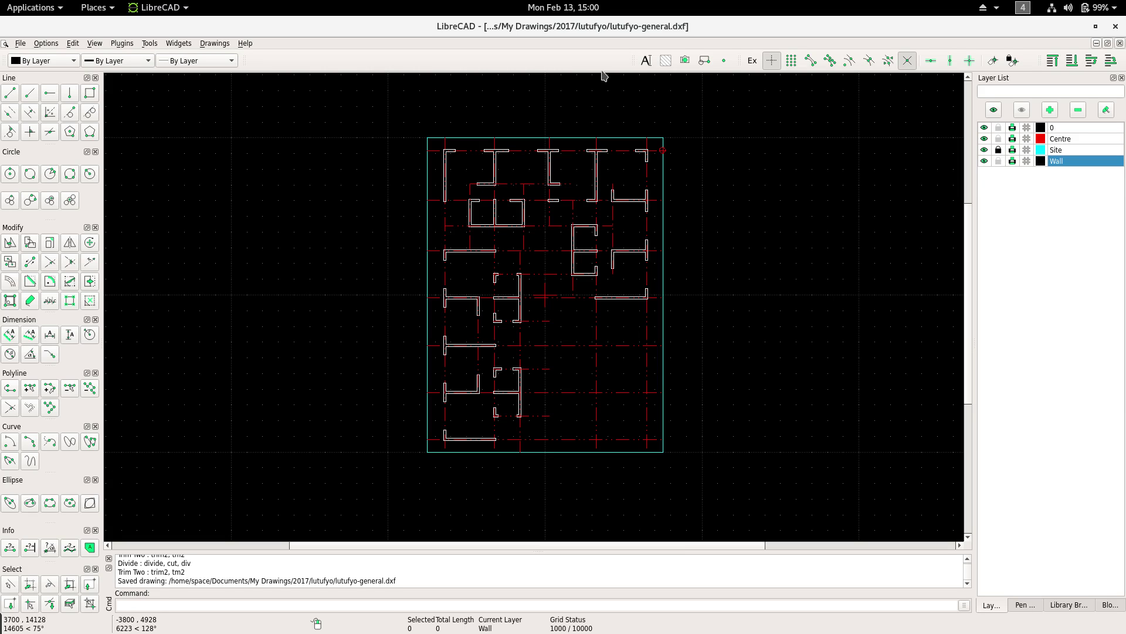
{"action": "scroll", "coordinate": [586, 173], "scroll_direction": "up", "scroll_amount": 3}
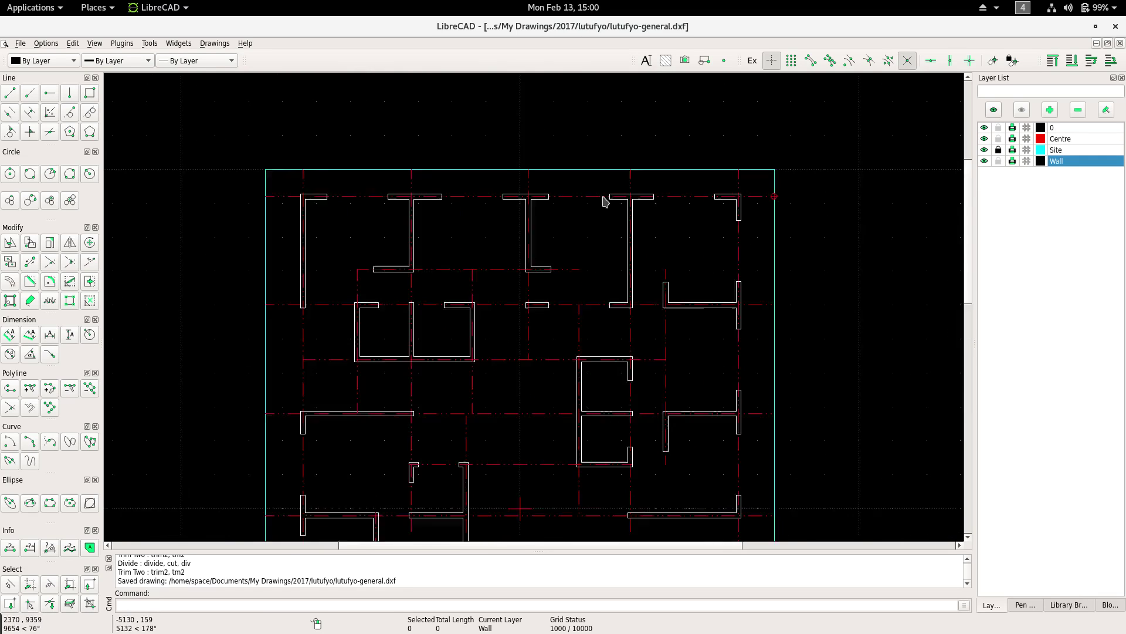
{"action": "scroll", "coordinate": [587, 159], "scroll_direction": "up", "scroll_amount": 1}
{"action": "scroll", "coordinate": [564, 164], "scroll_direction": "down", "scroll_amount": 2}
{"action": "scroll", "coordinate": [551, 135], "scroll_direction": "down", "scroll_amount": 1, "text": "ctrl"}
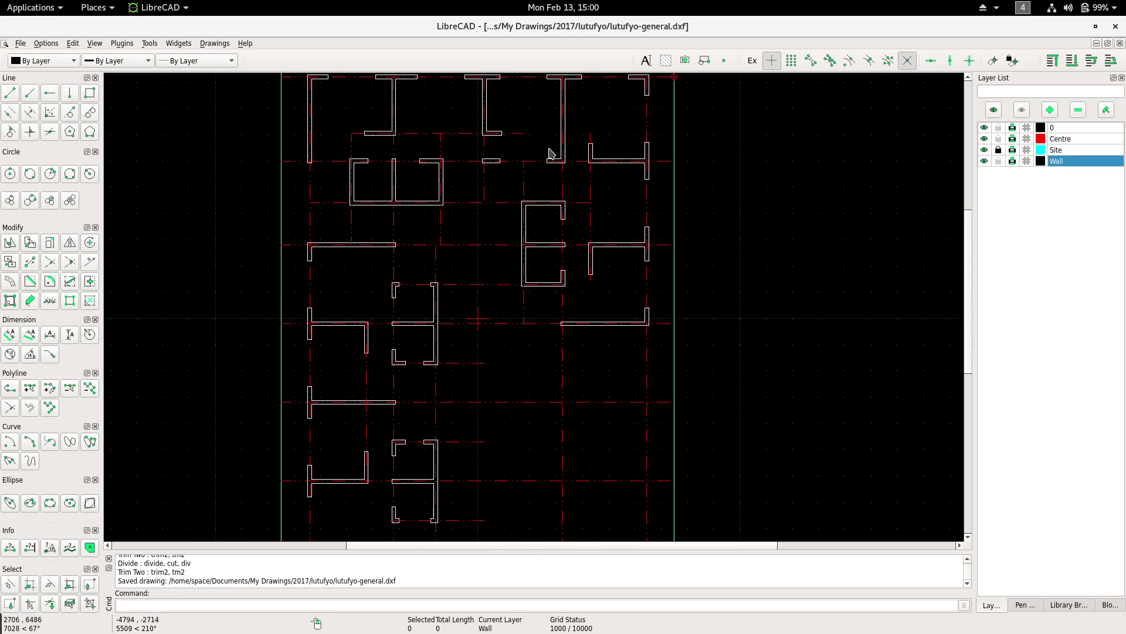
{"action": "key", "text": "ctrl+alt+Right"}
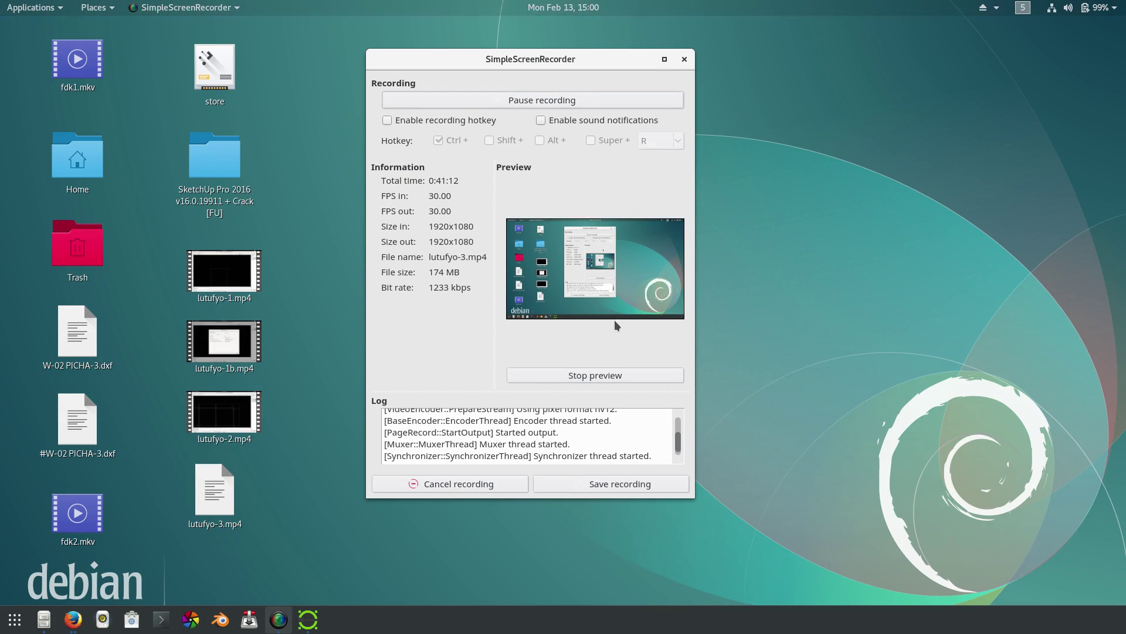